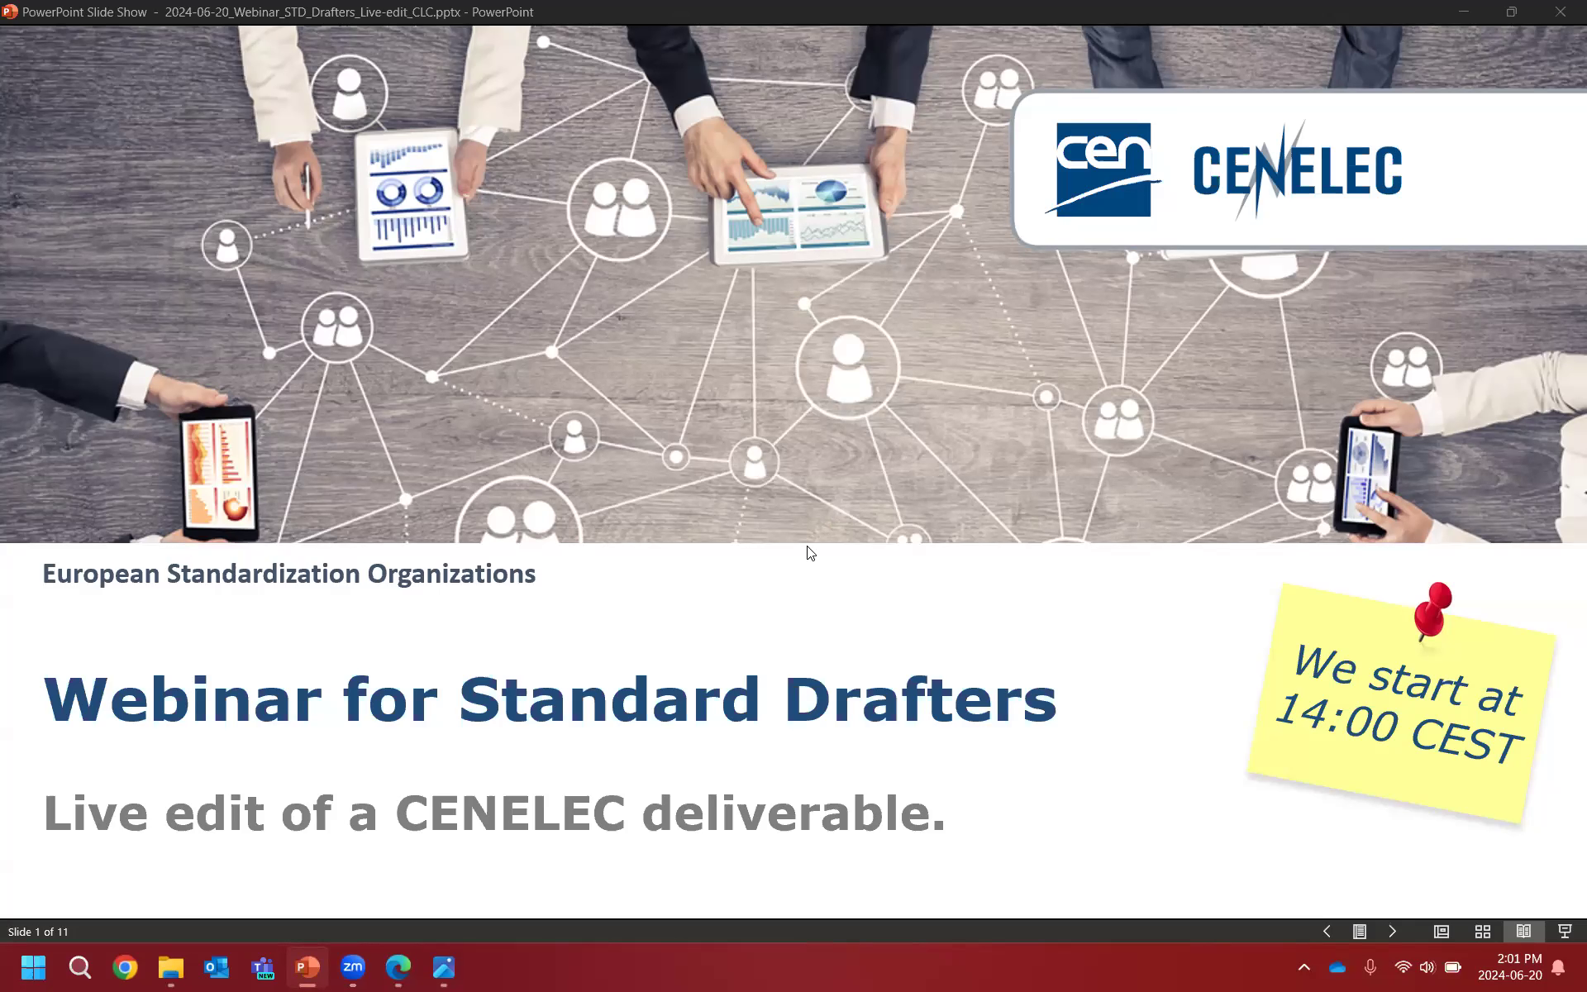
Step: Advance the slide show from the title slide to "Purpose of the LIVE edit" and reveal all three of its bullets
key("Right")
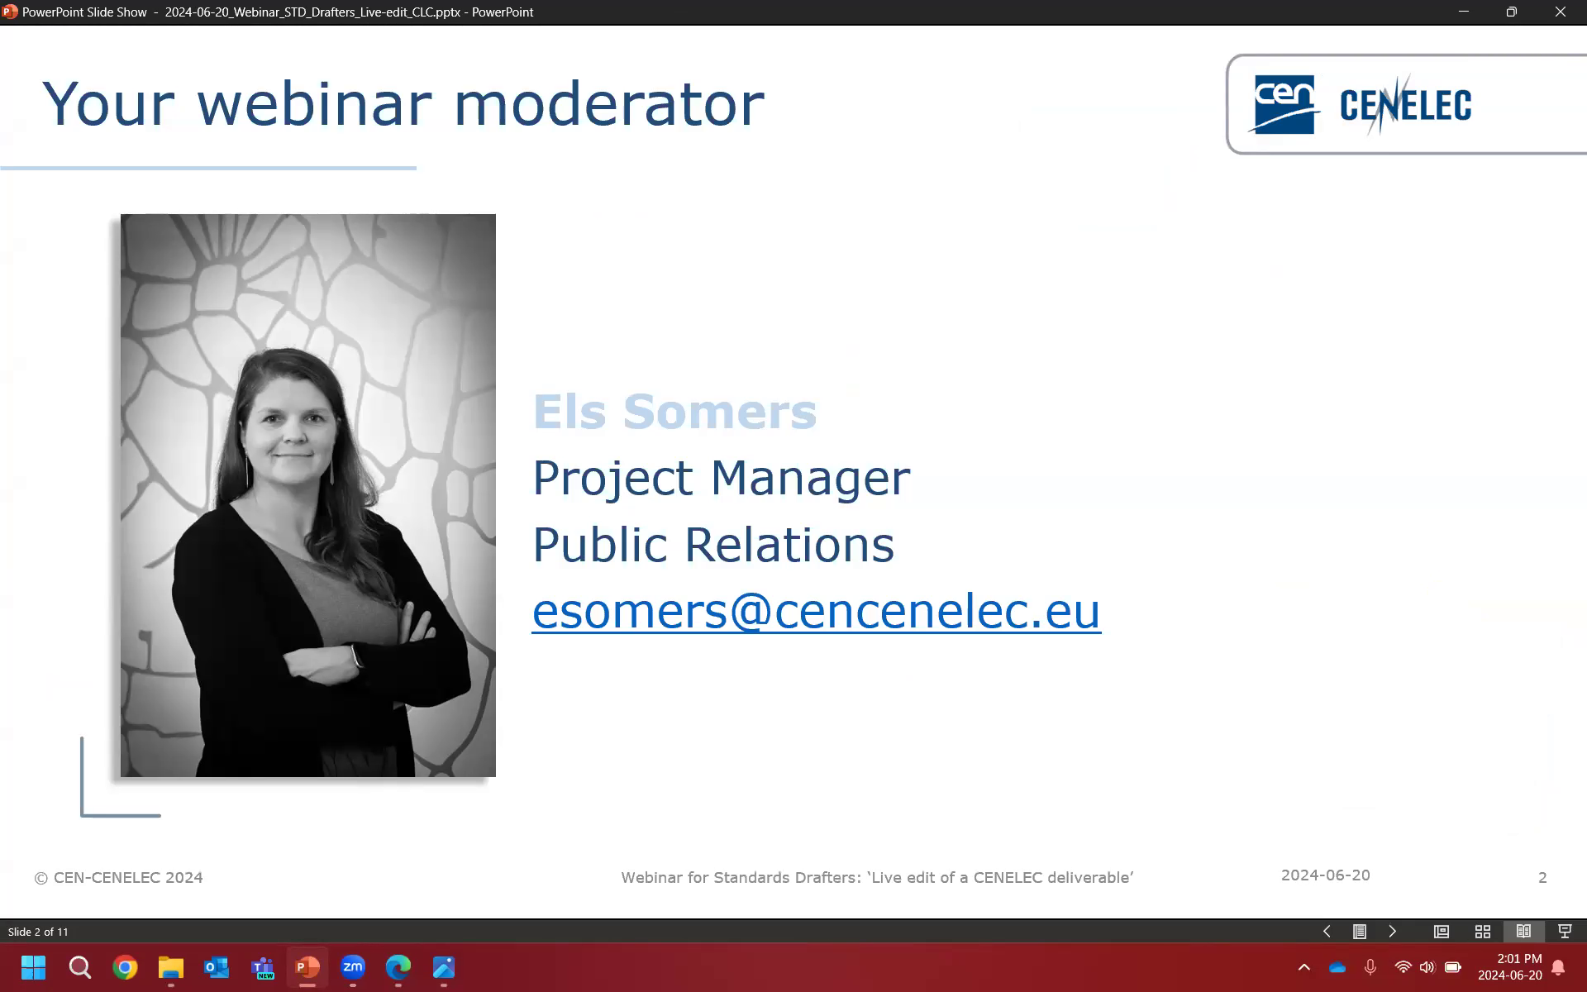
key("Right")
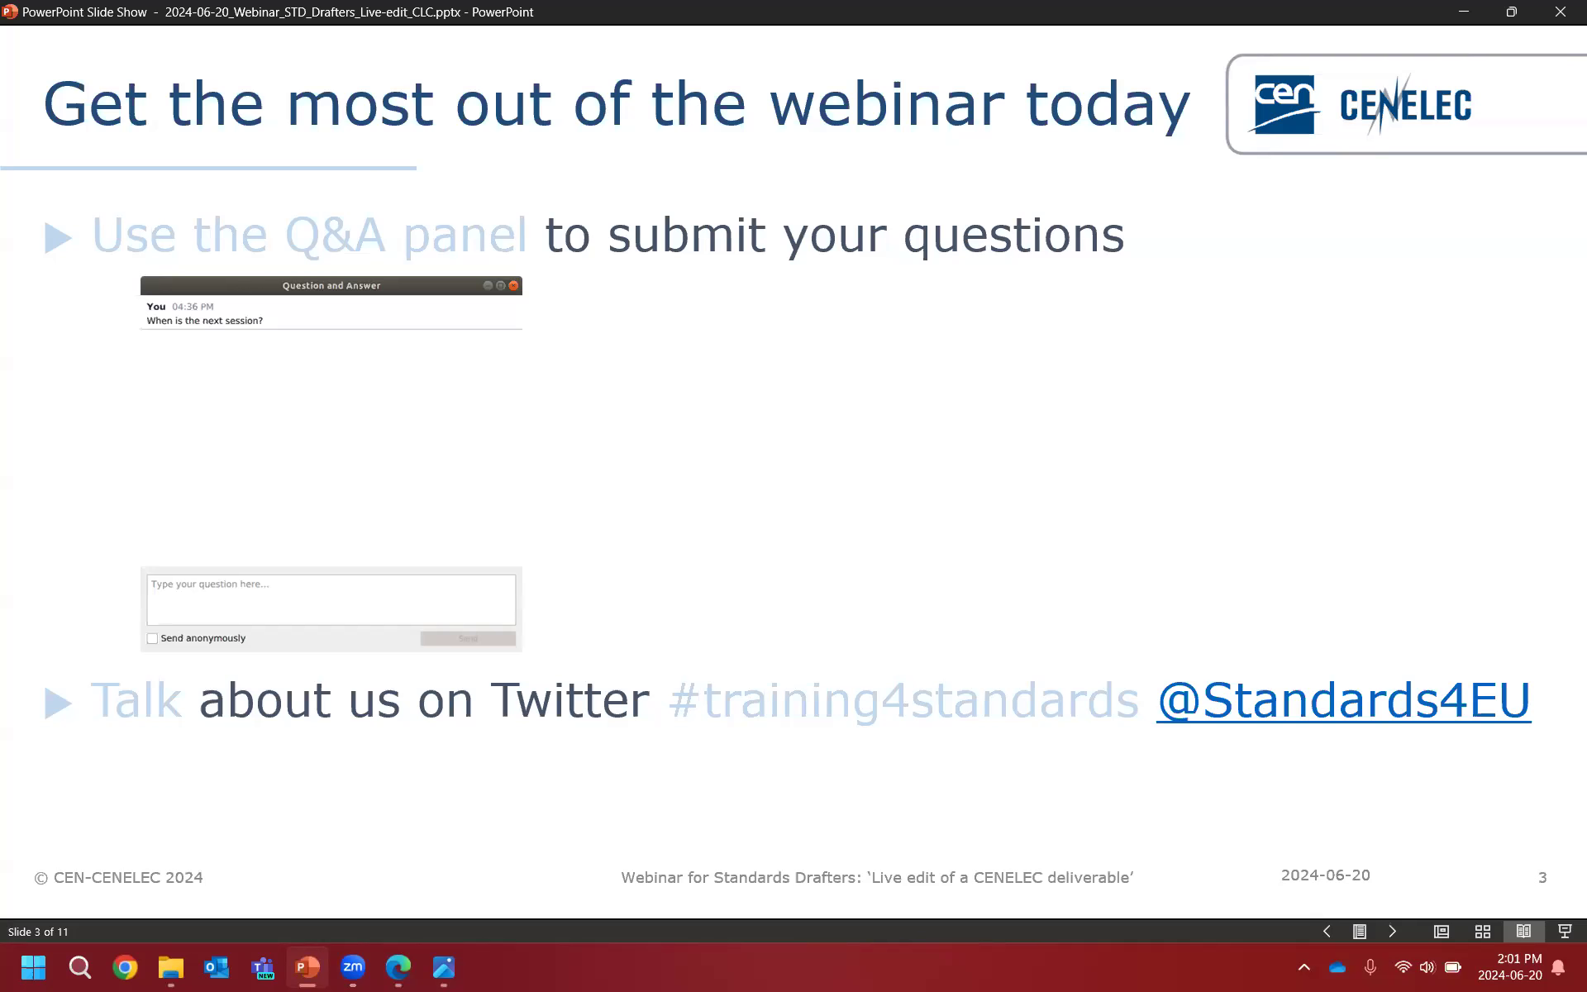
key("Right")
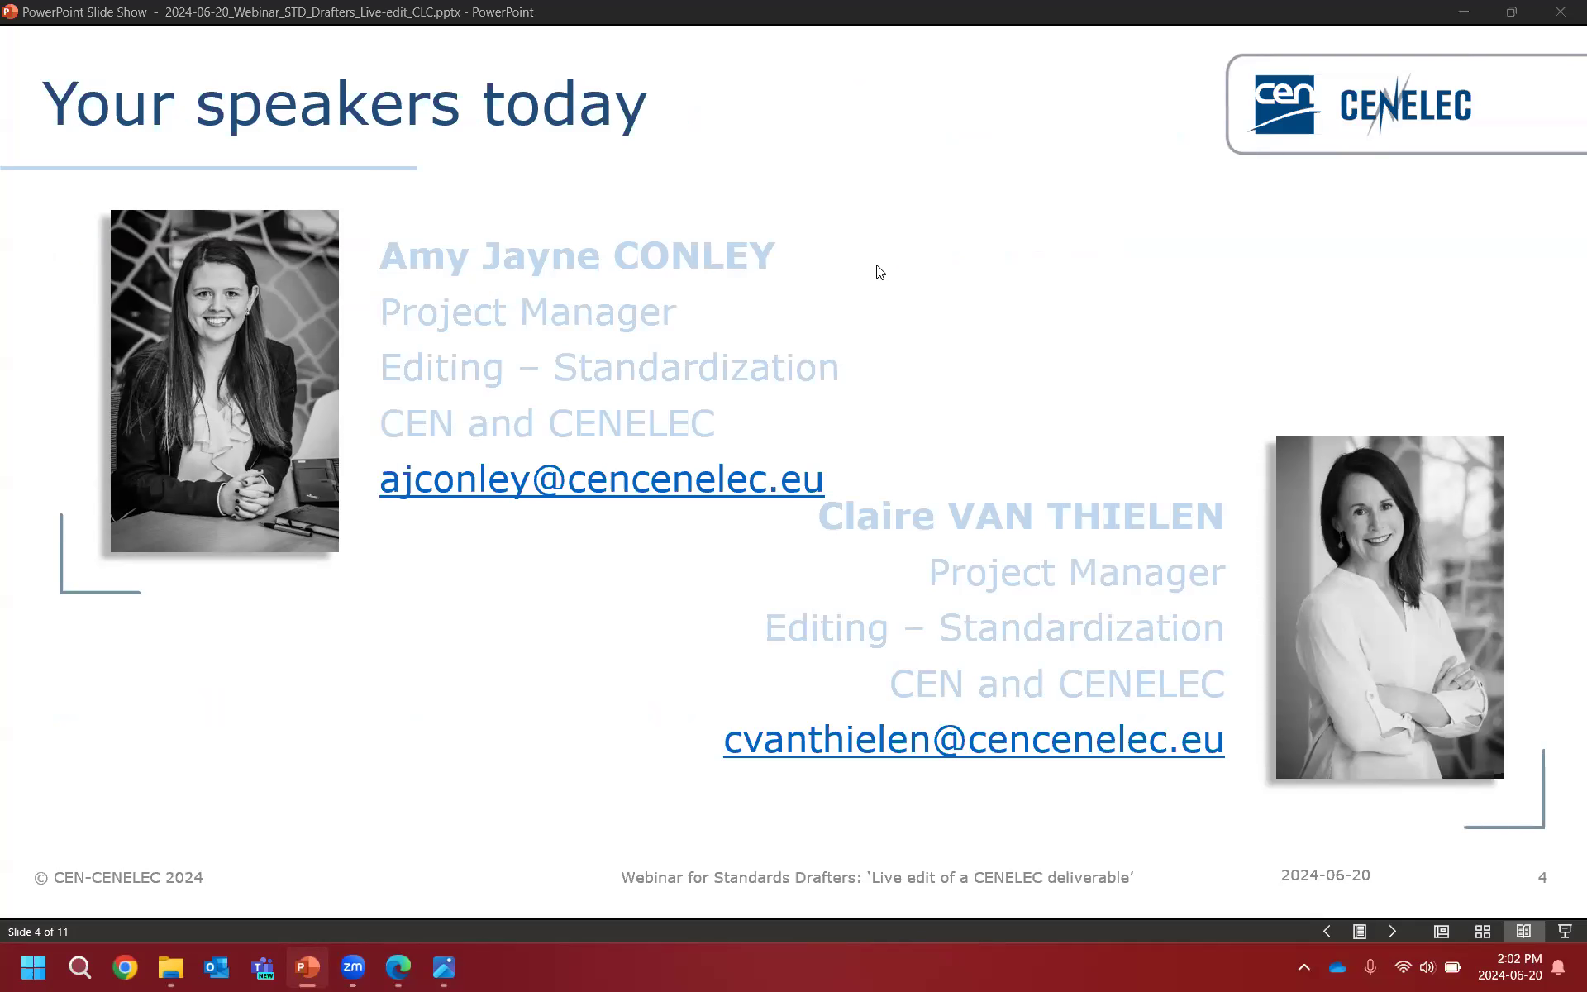
key("Right")
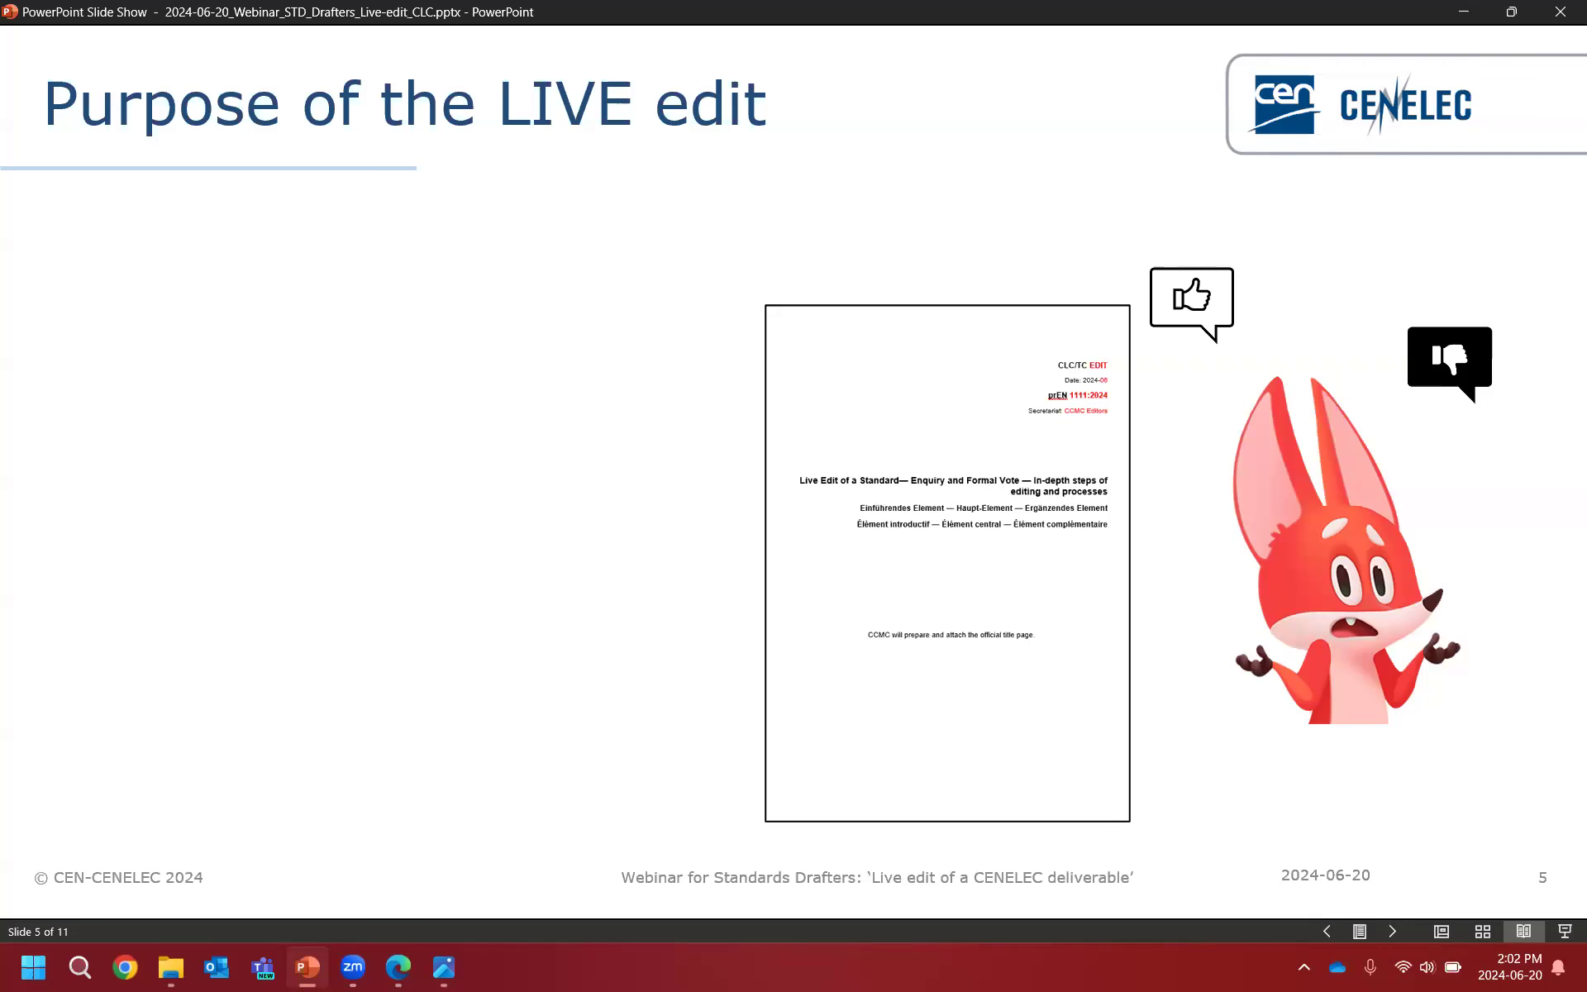
key("Right")
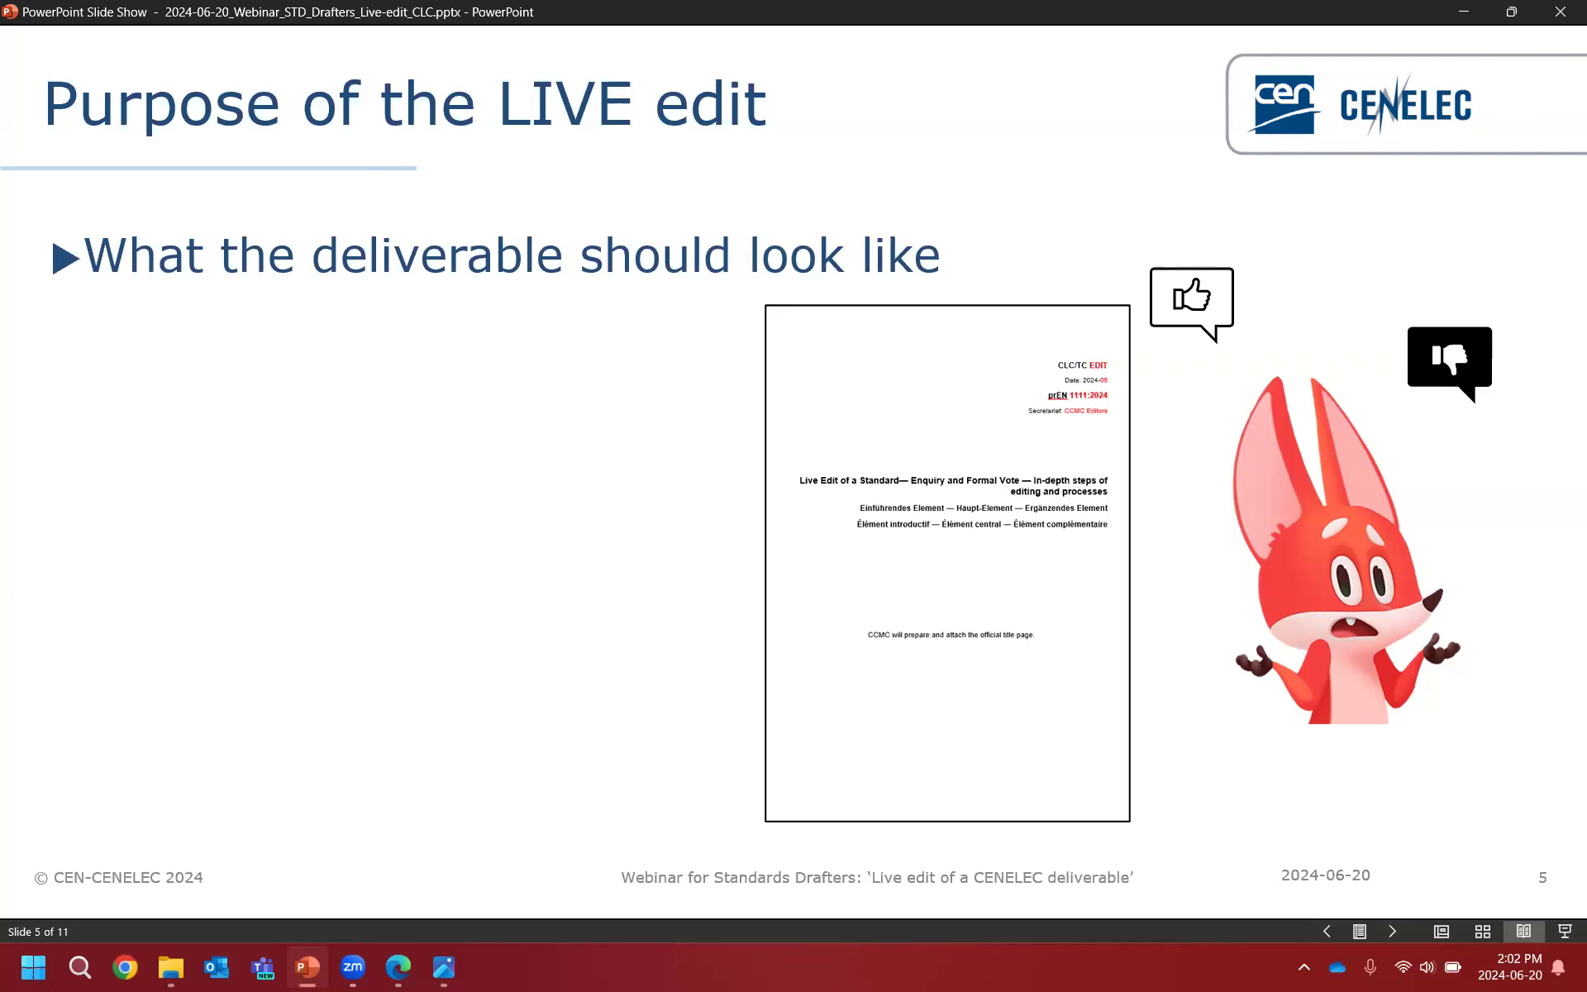
key("Right")
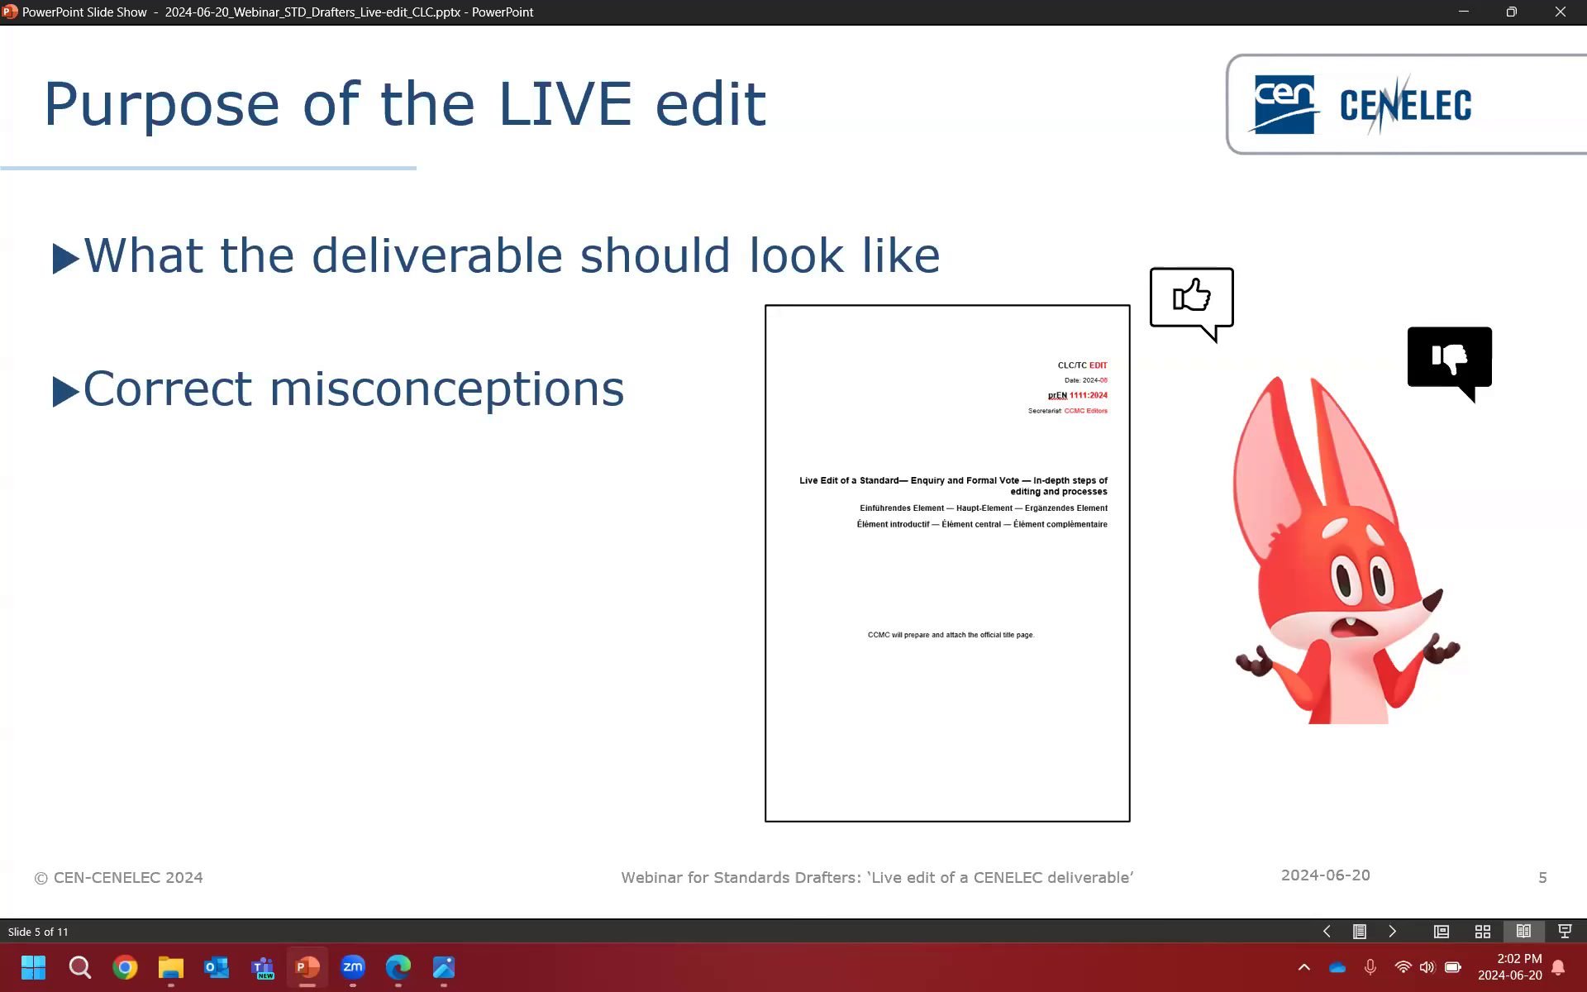
key("Right")
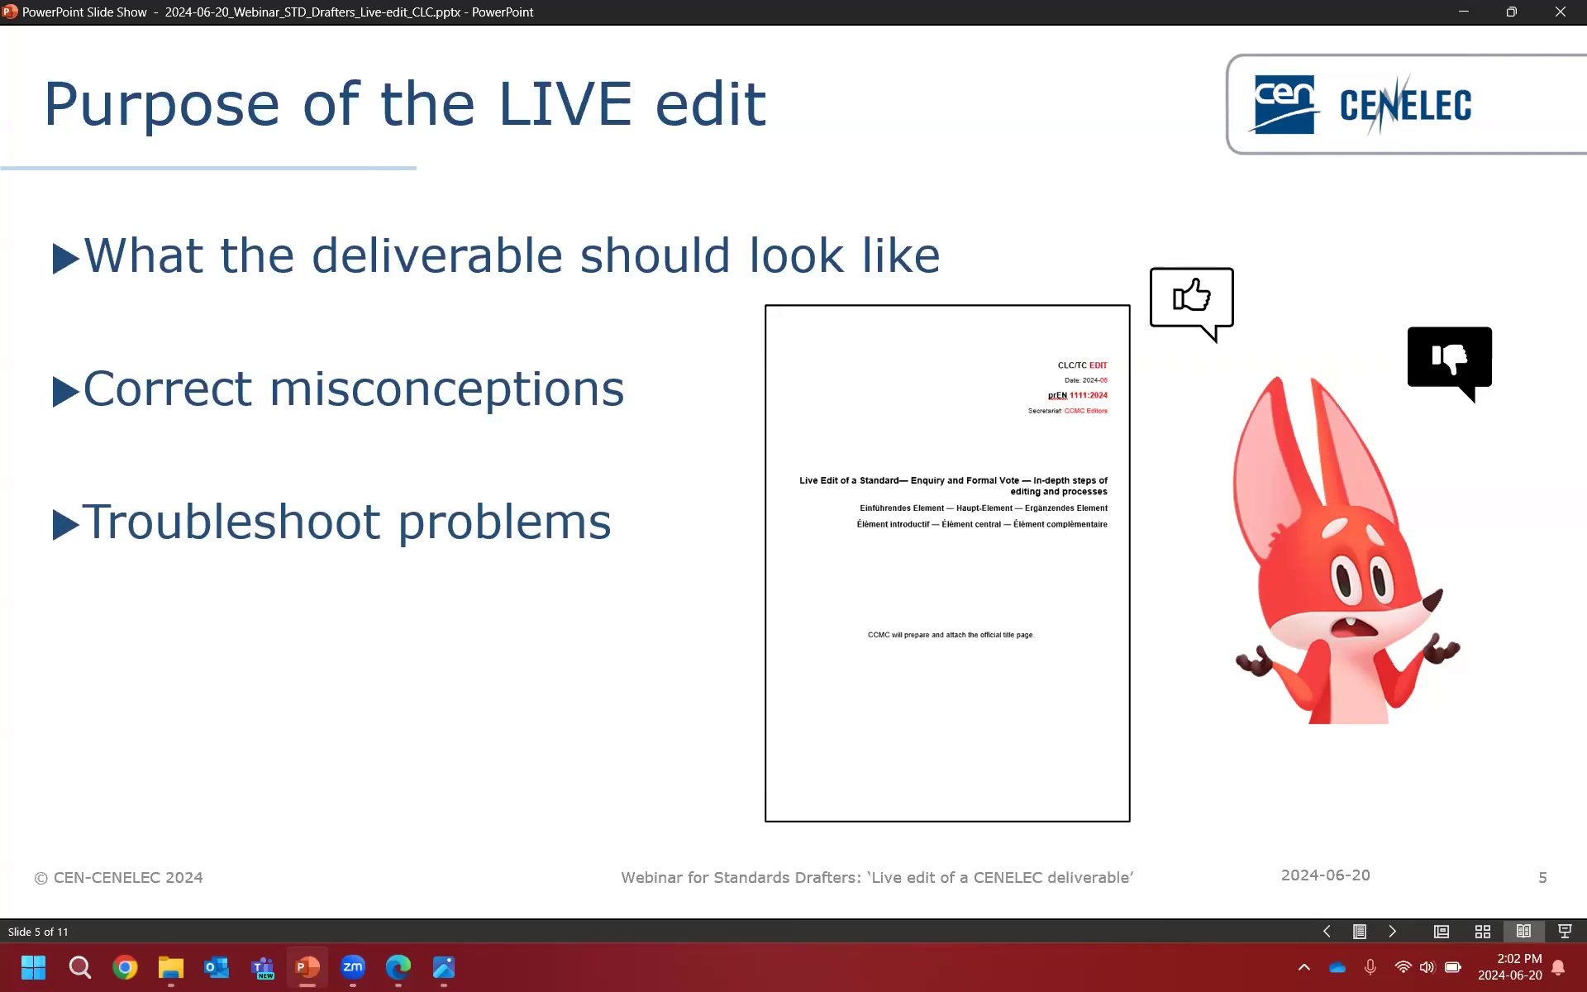
Step: Advance to the "CENELEC Template" slide and reveal its first bullet and the forms and templates link
key("Right")
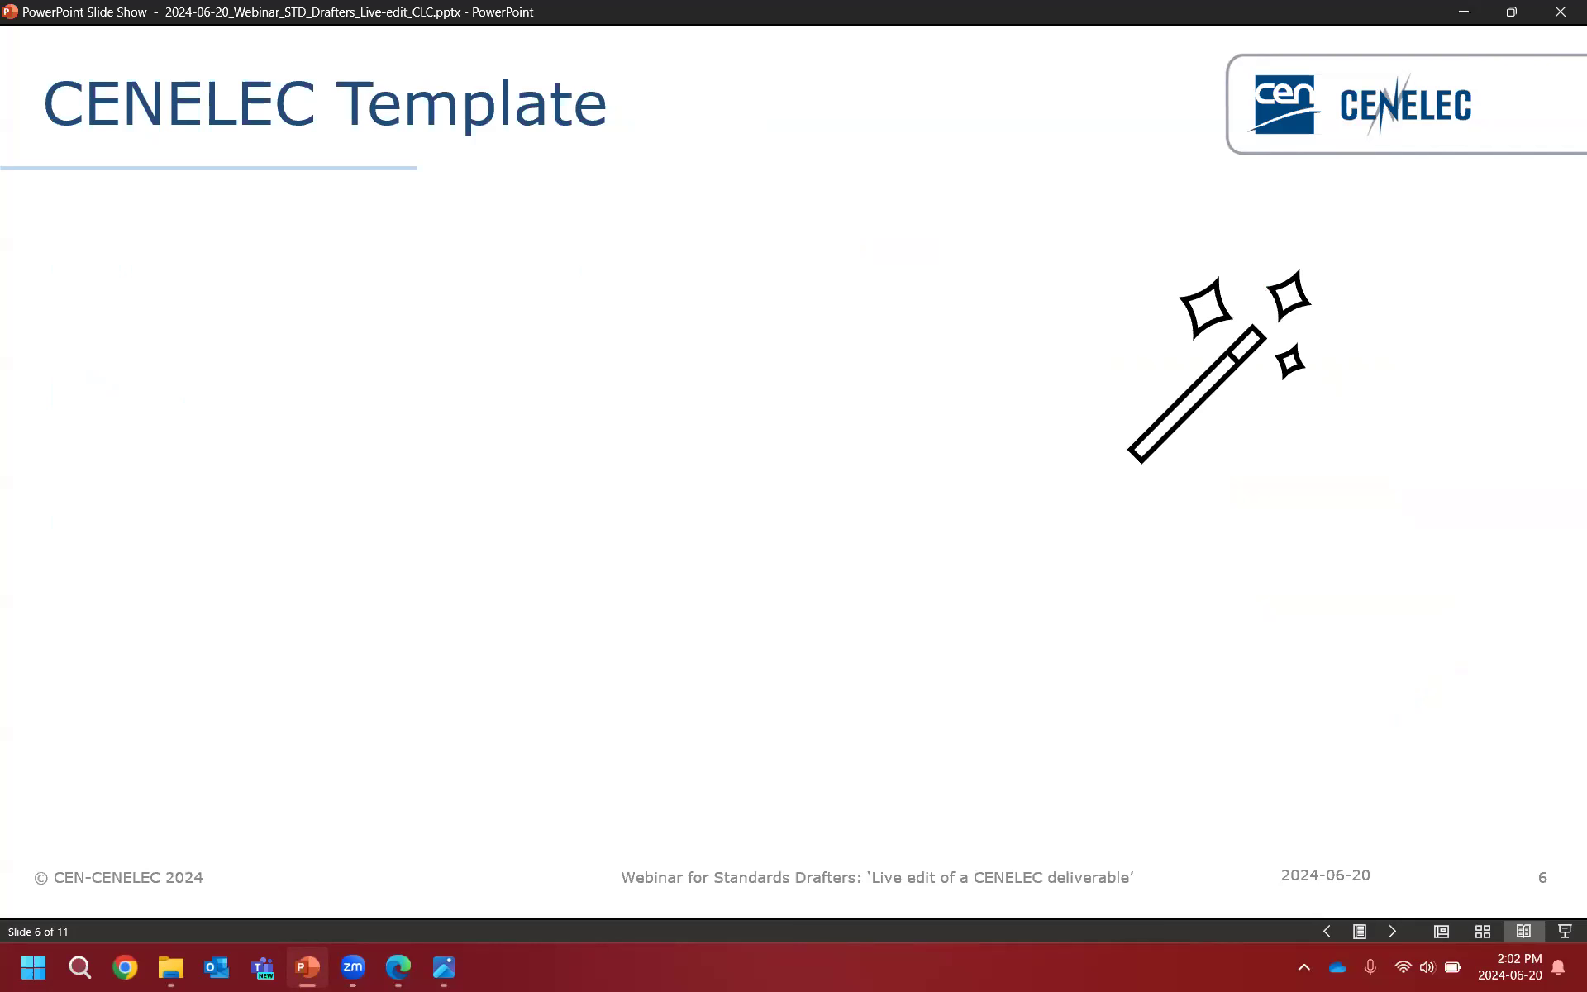
key("Right")
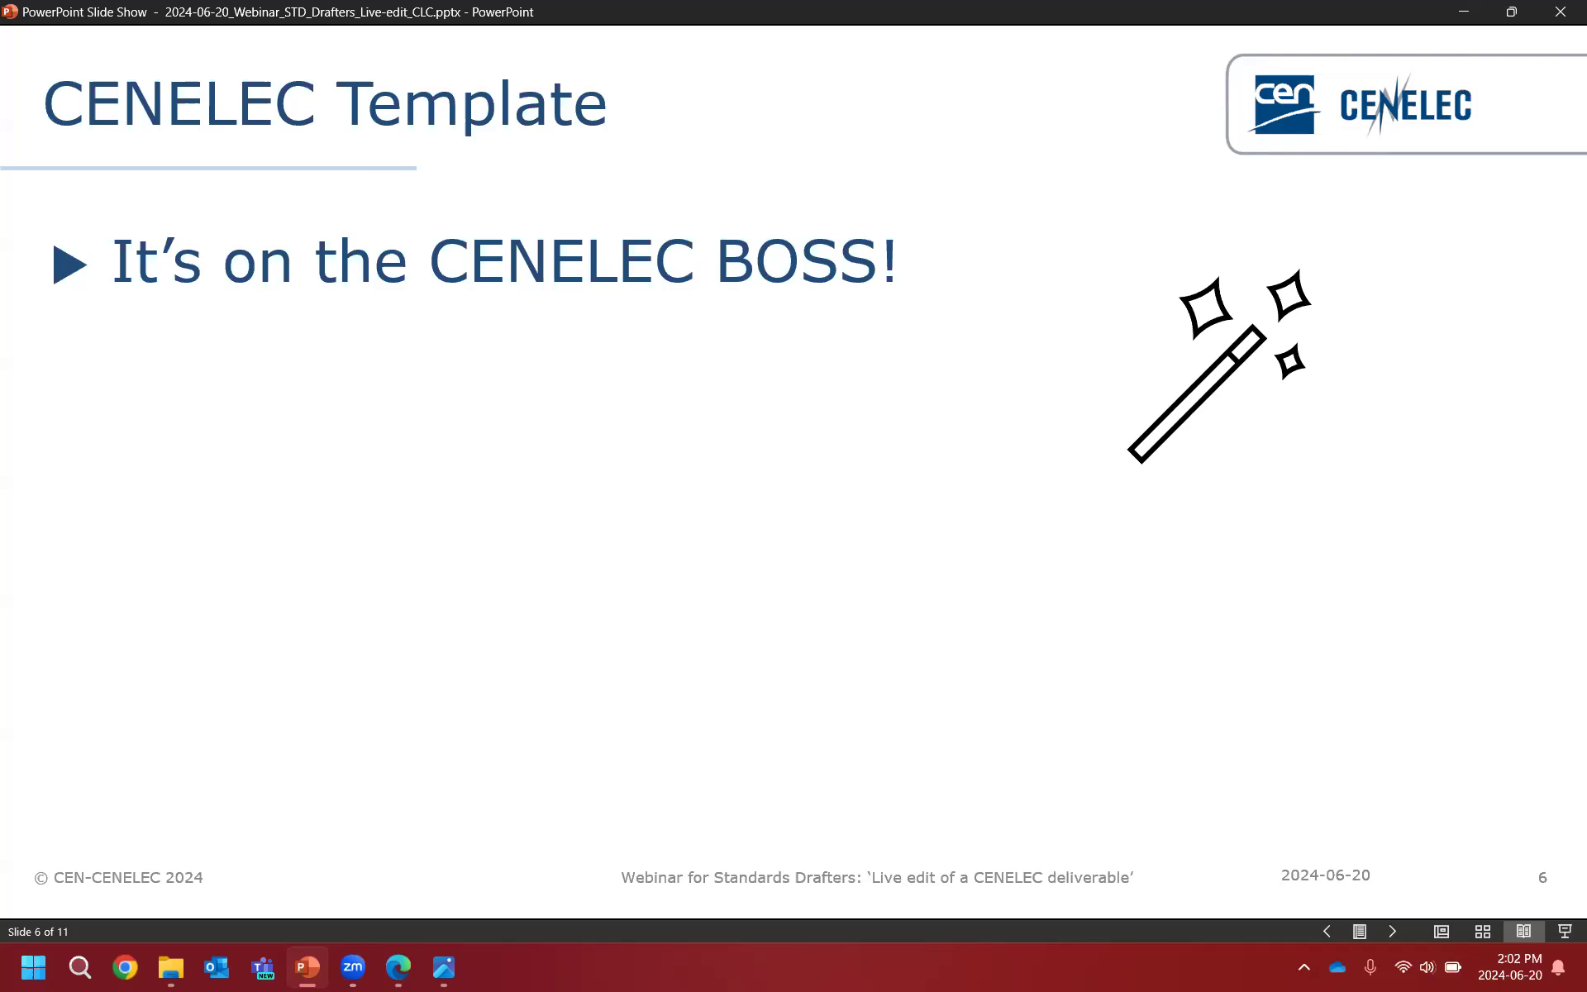
key("Right")
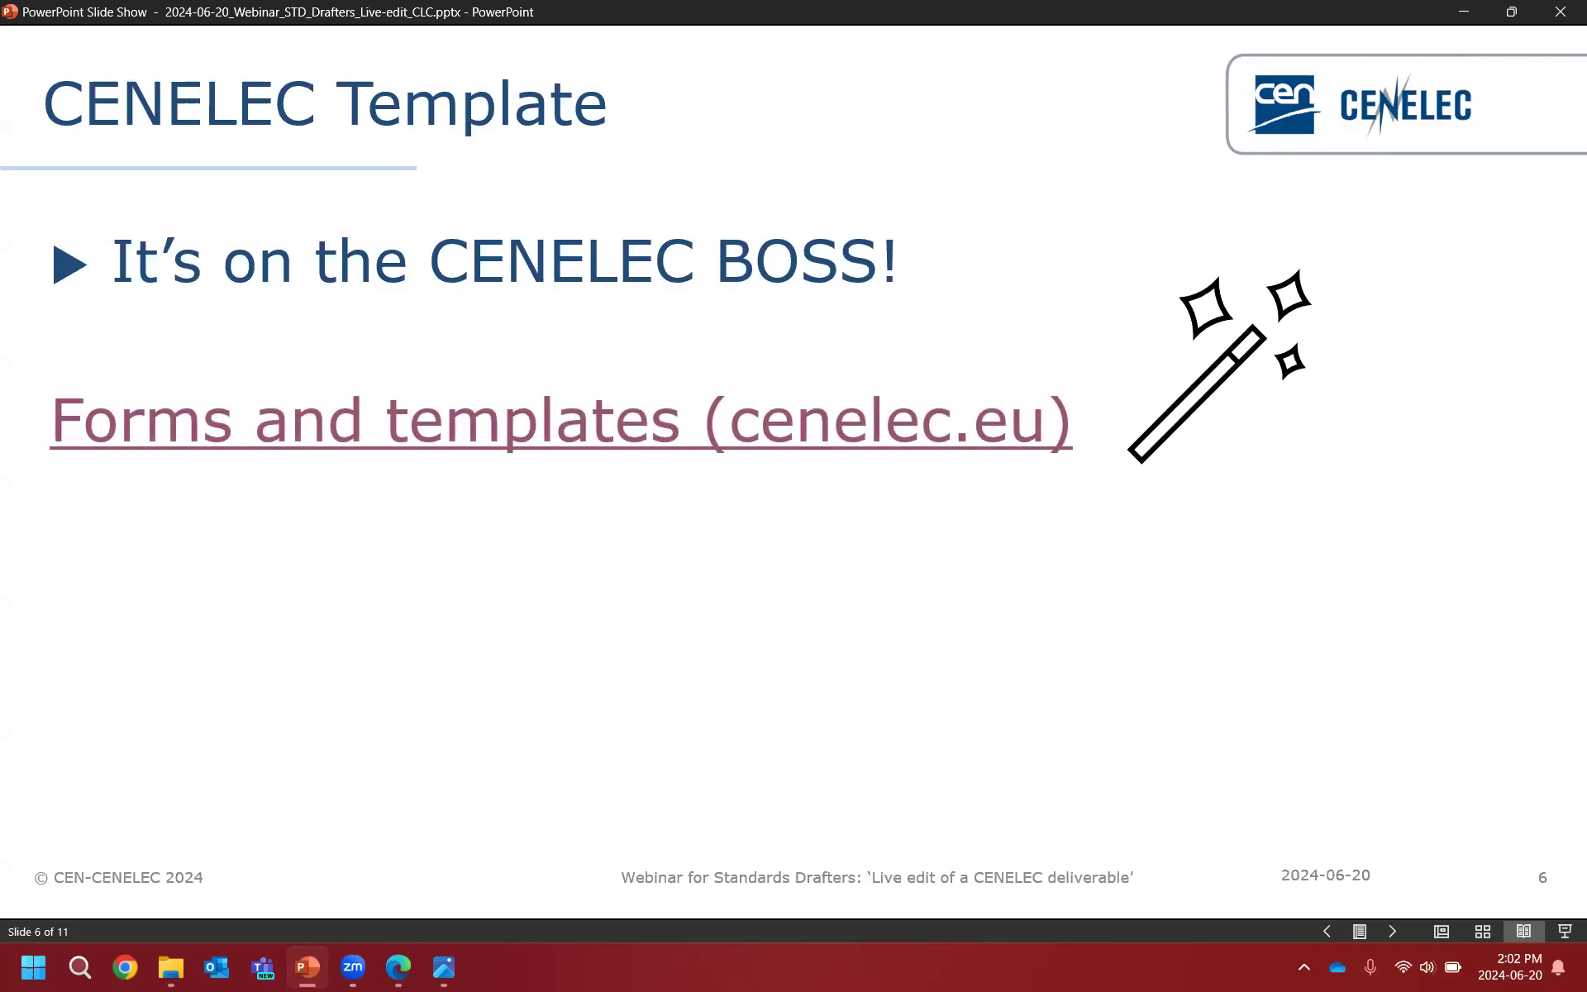
Step: Switch to Edge and expand Technical Work on the Forms and templates page to view the CENELEC Simple template and quick start guide entry
left_click(399, 965)
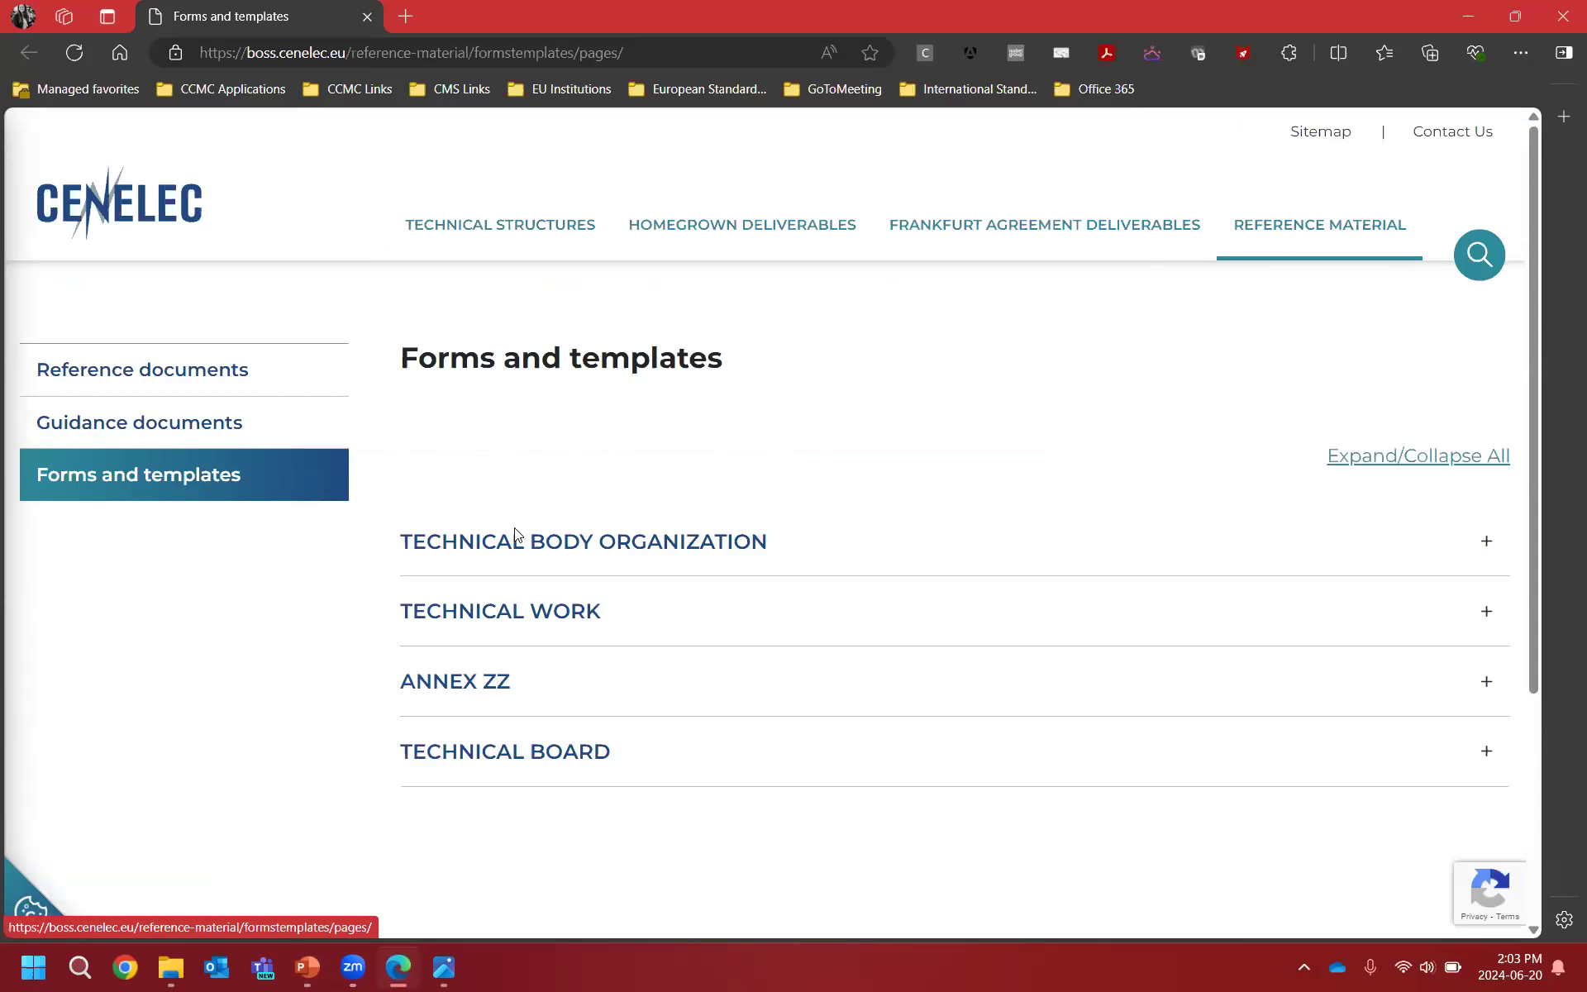
scroll(537, 512, "down", 1)
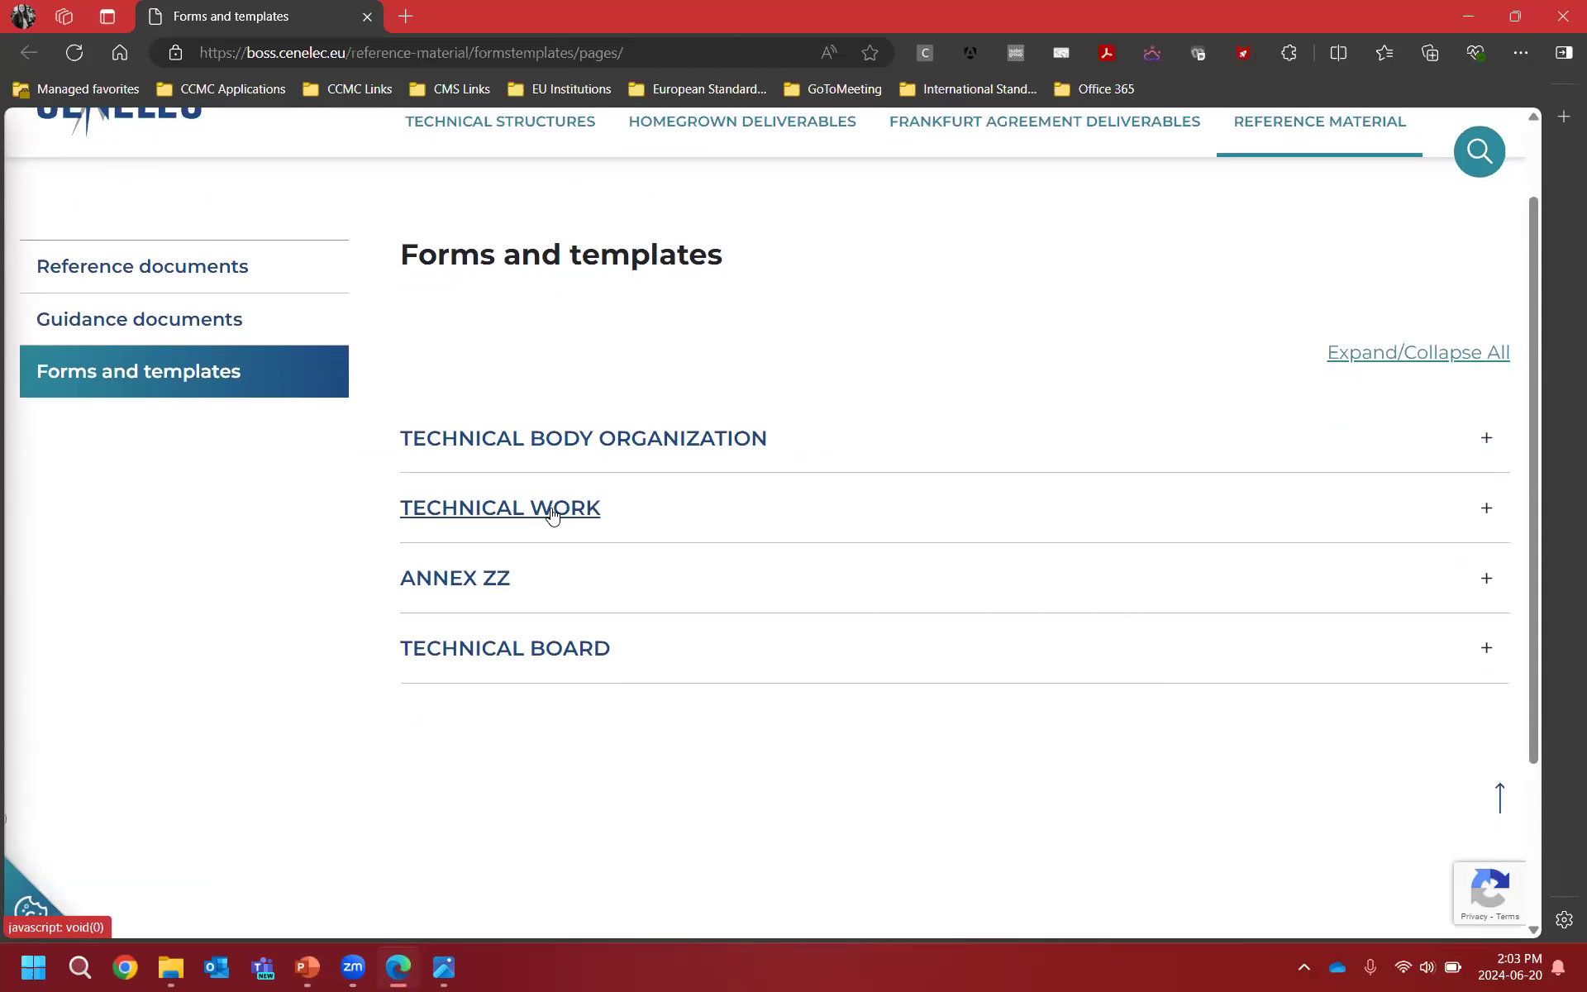
left_click(552, 512)
scroll(561, 524, "down", 4)
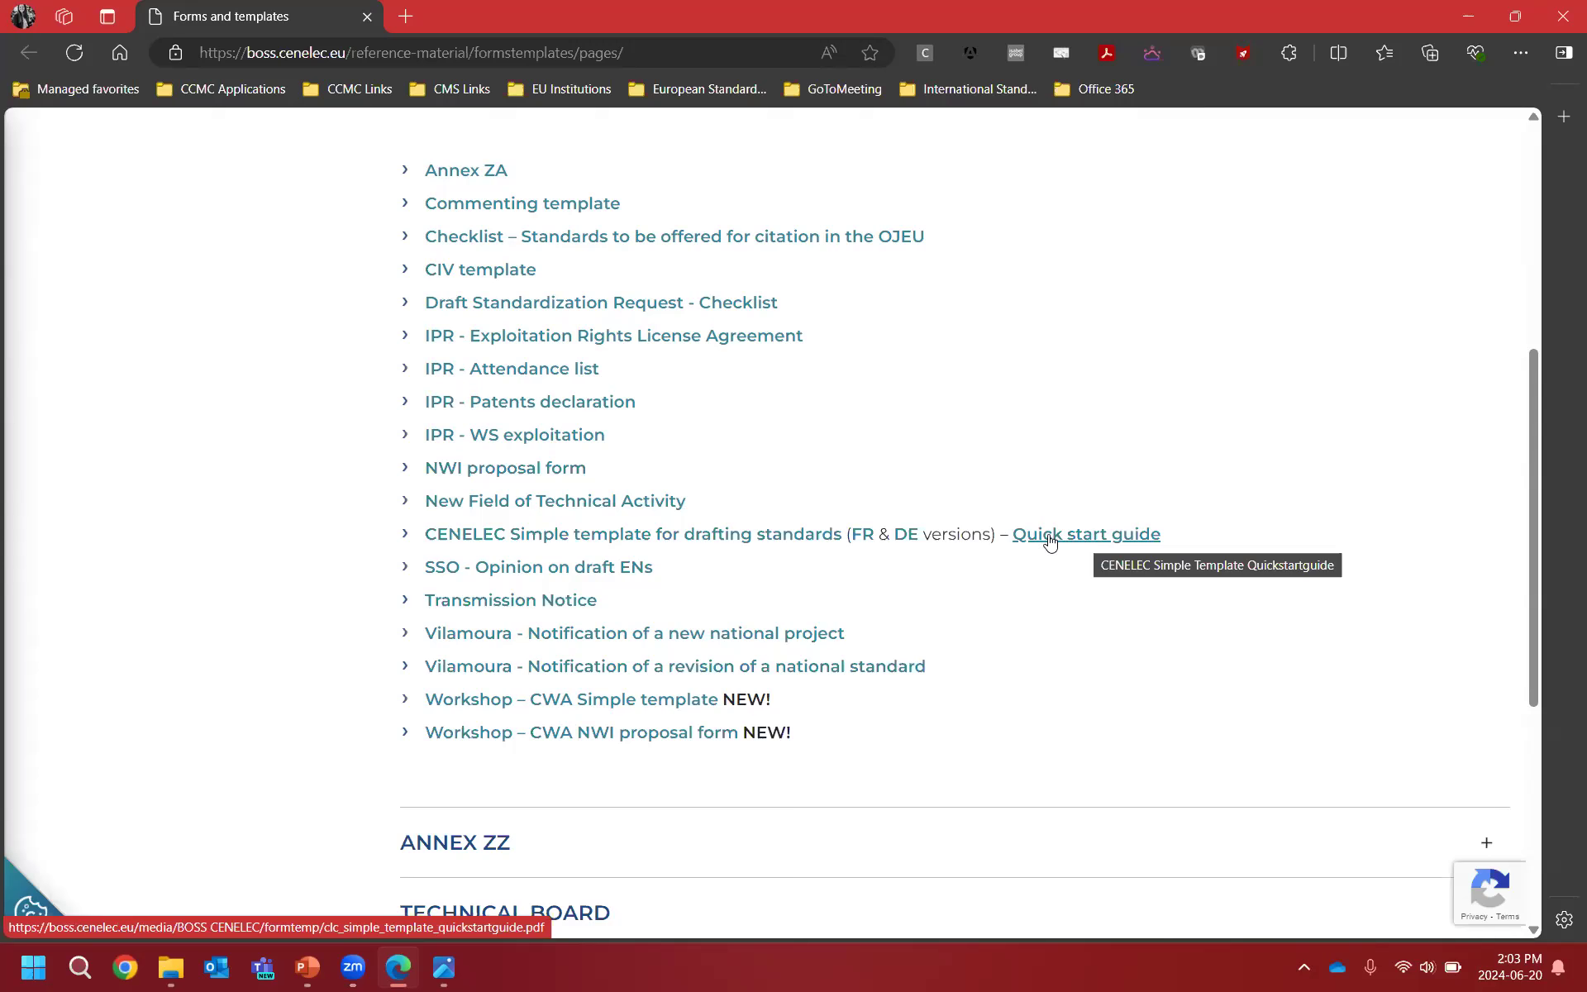
Step: Return to the PowerPoint slide show, reveal the last bullet on the template slide and advance to "Let's dive in!"
left_click(307, 967)
left_click(818, 663)
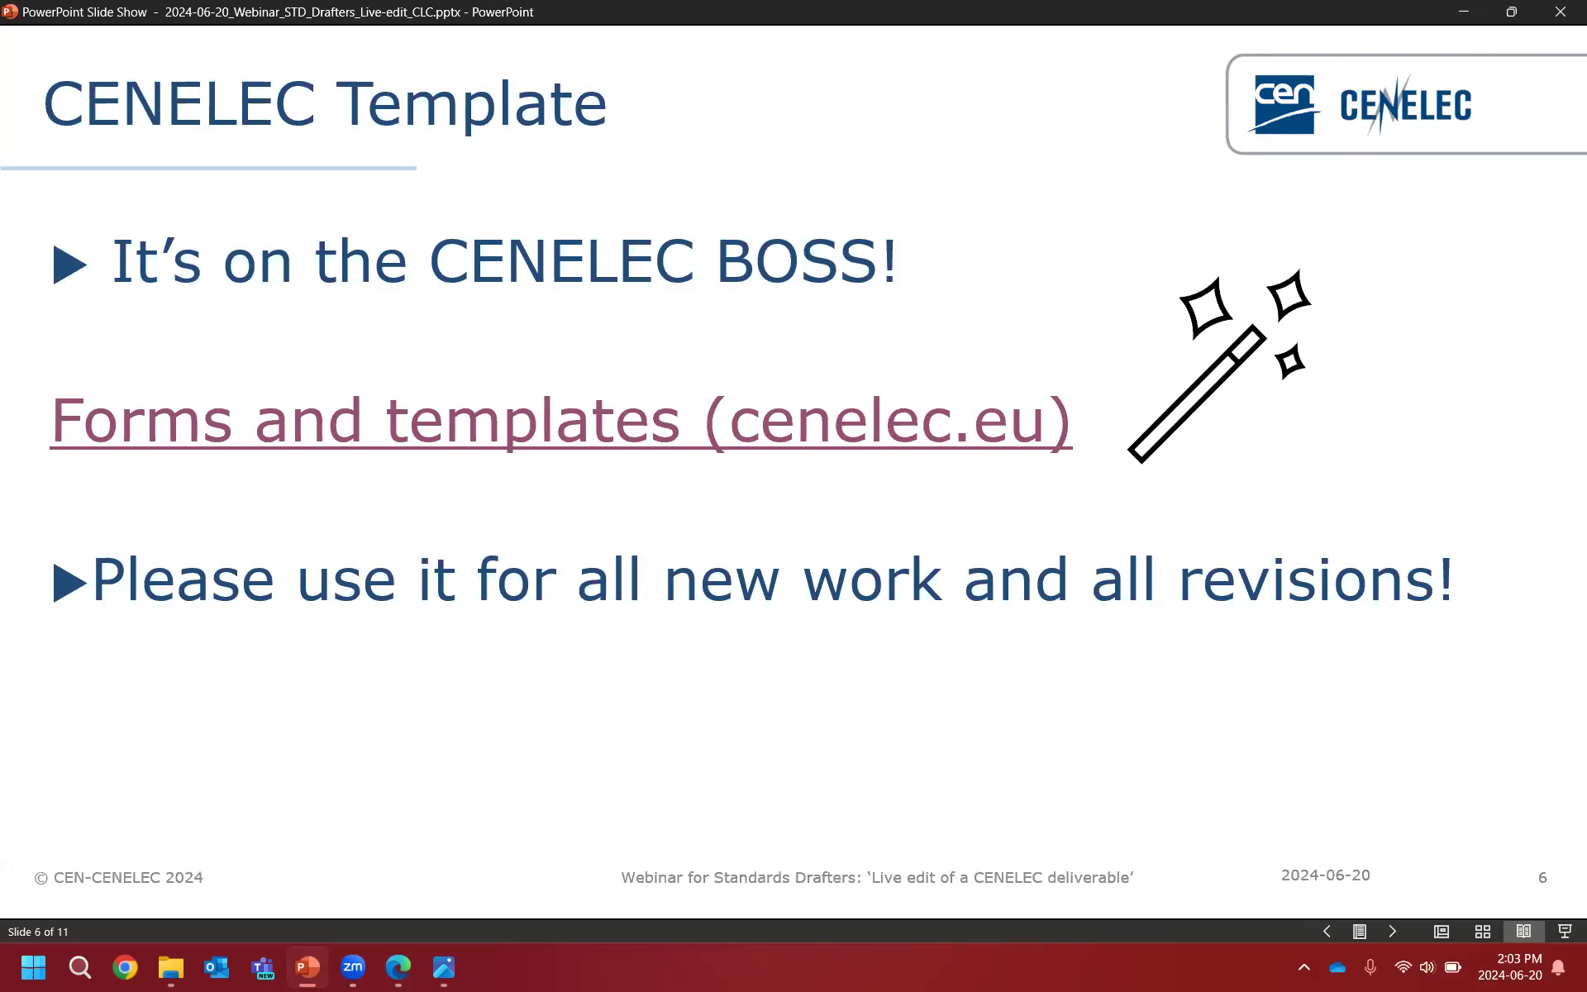
key("Right")
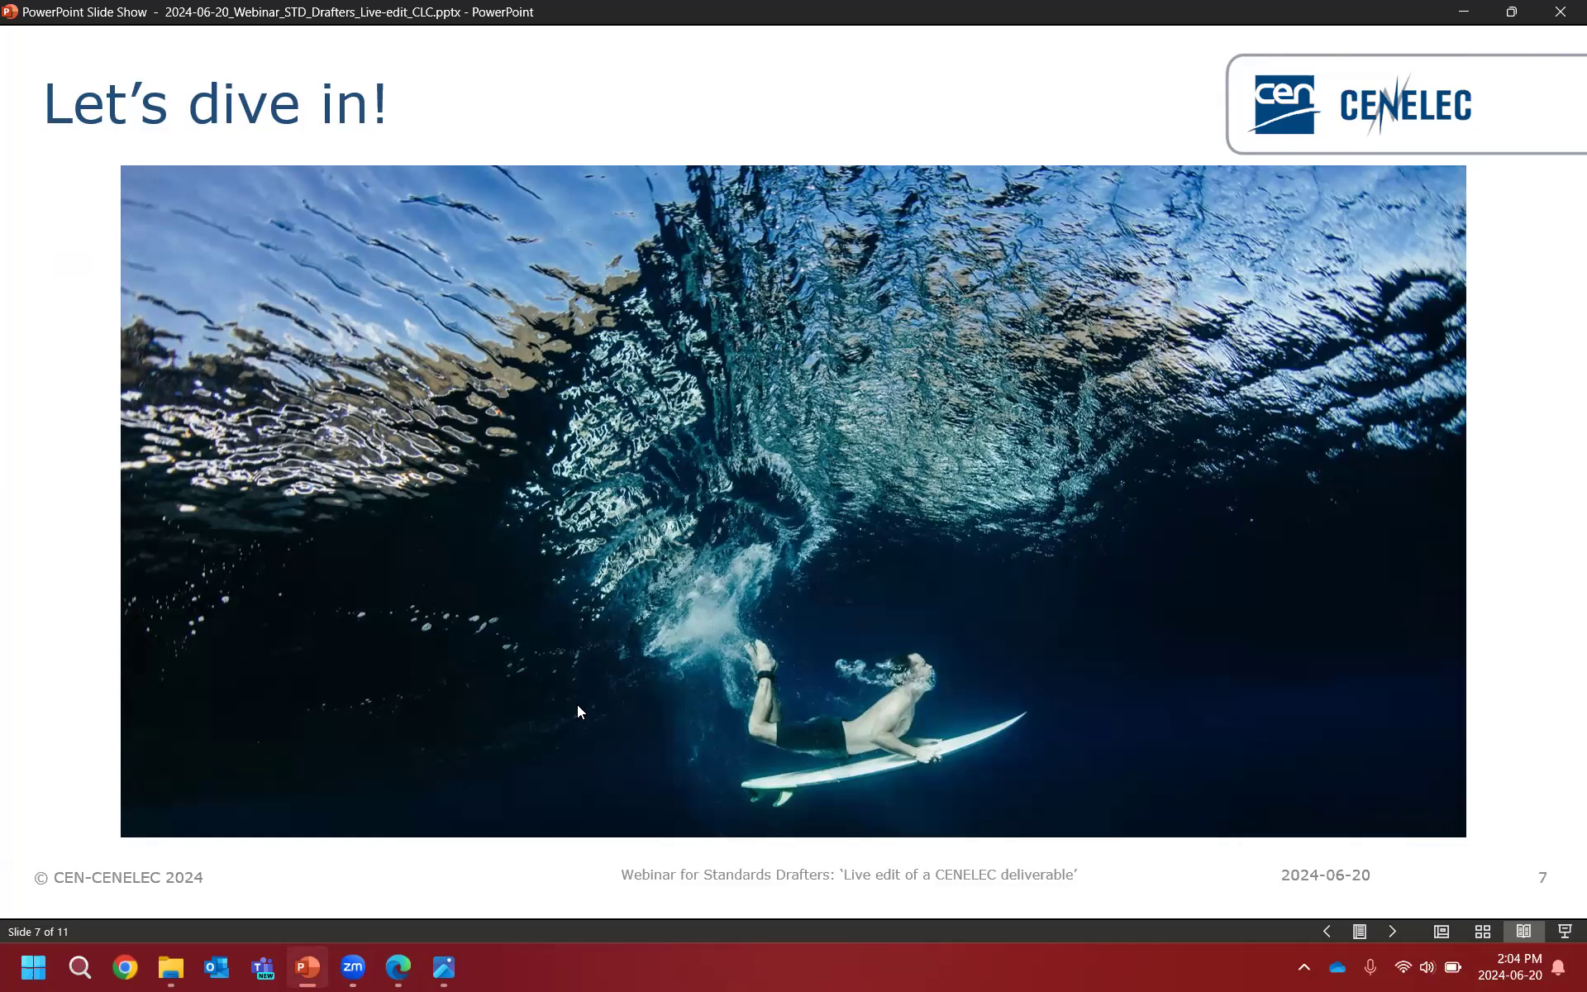
Step: Open 41_e_stf.docx from the 4b Live Edit CLC folder in a maximized Word window and hide its formatting marks
left_click(172, 968)
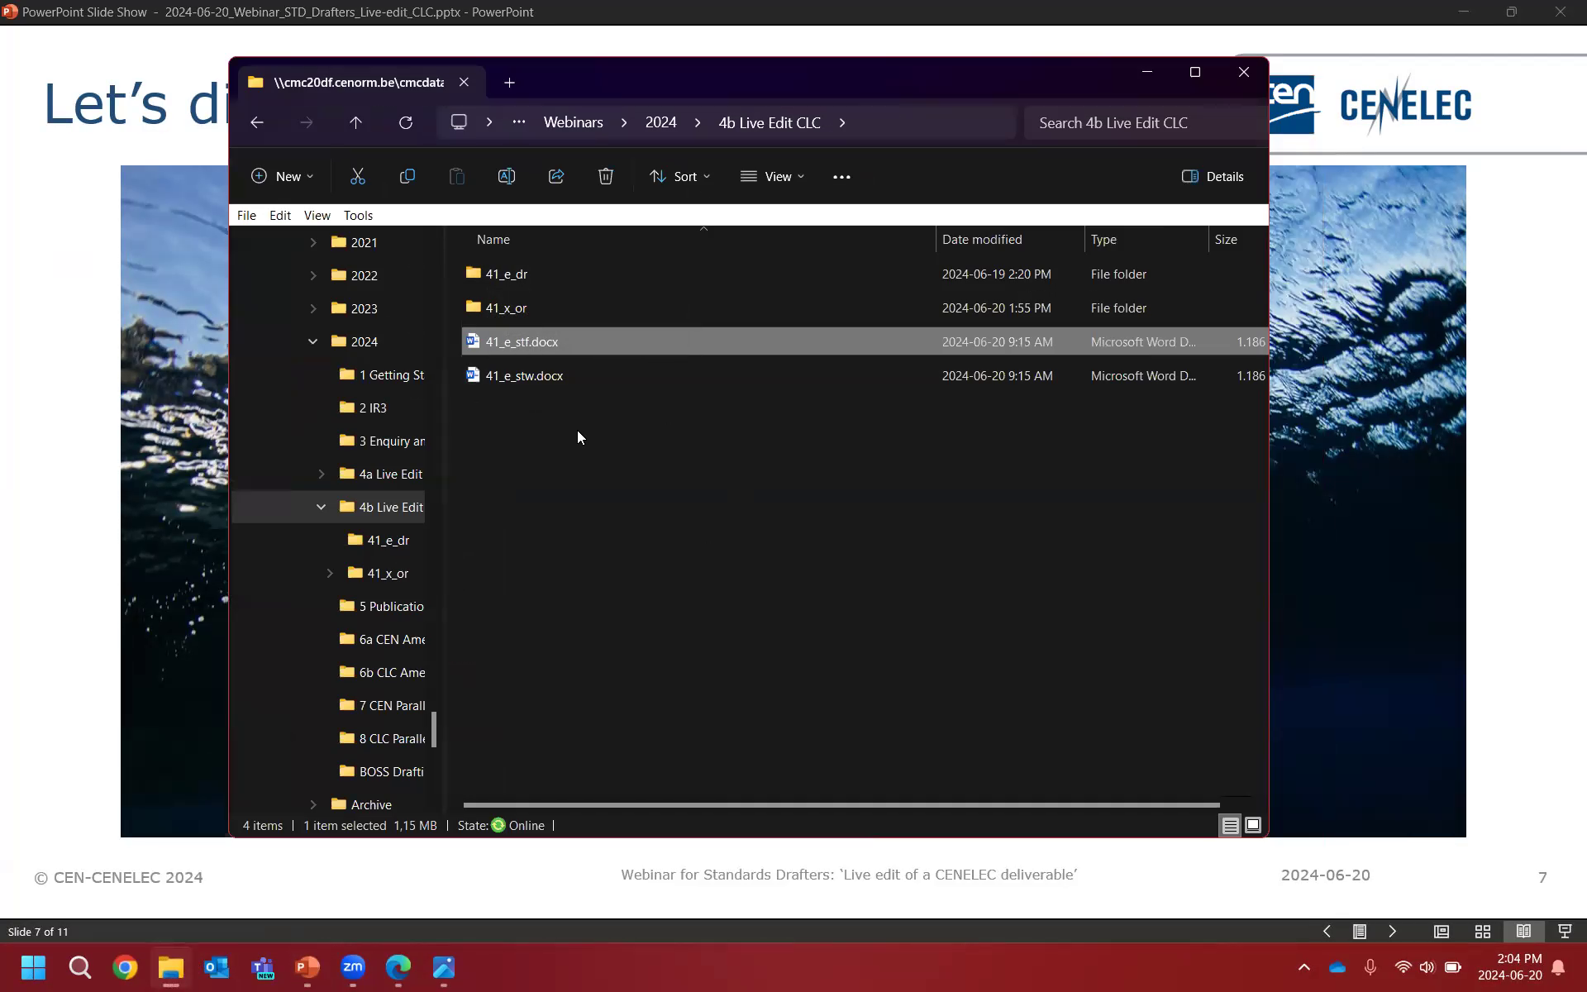
double_click(543, 343)
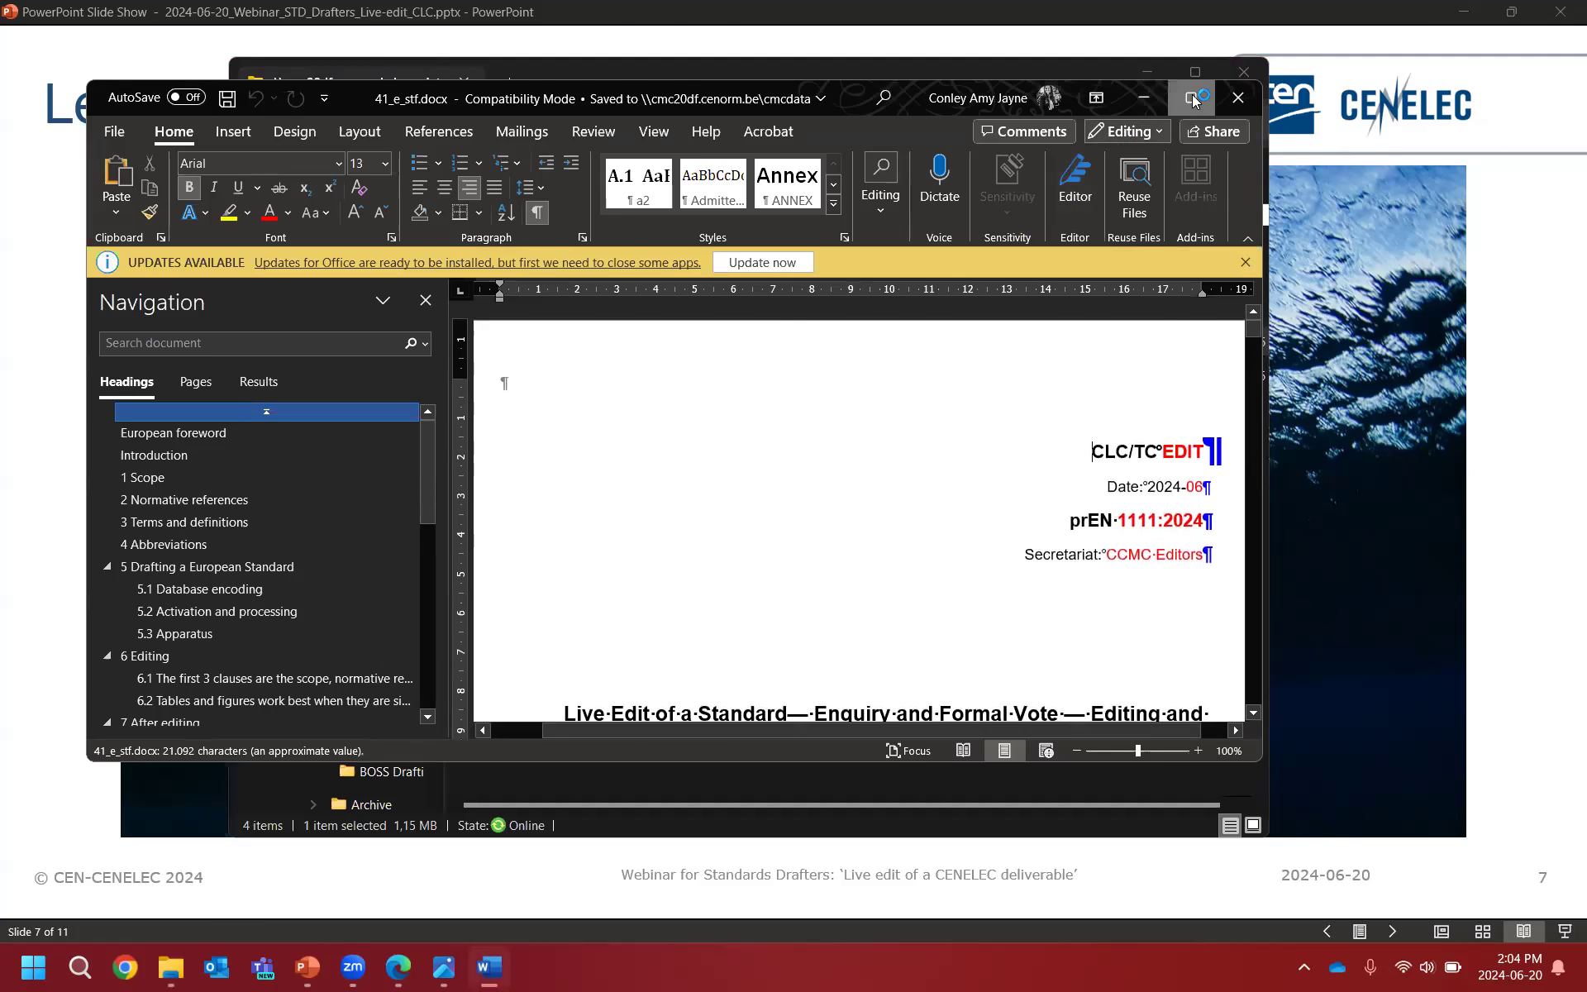
left_click(1207, 91)
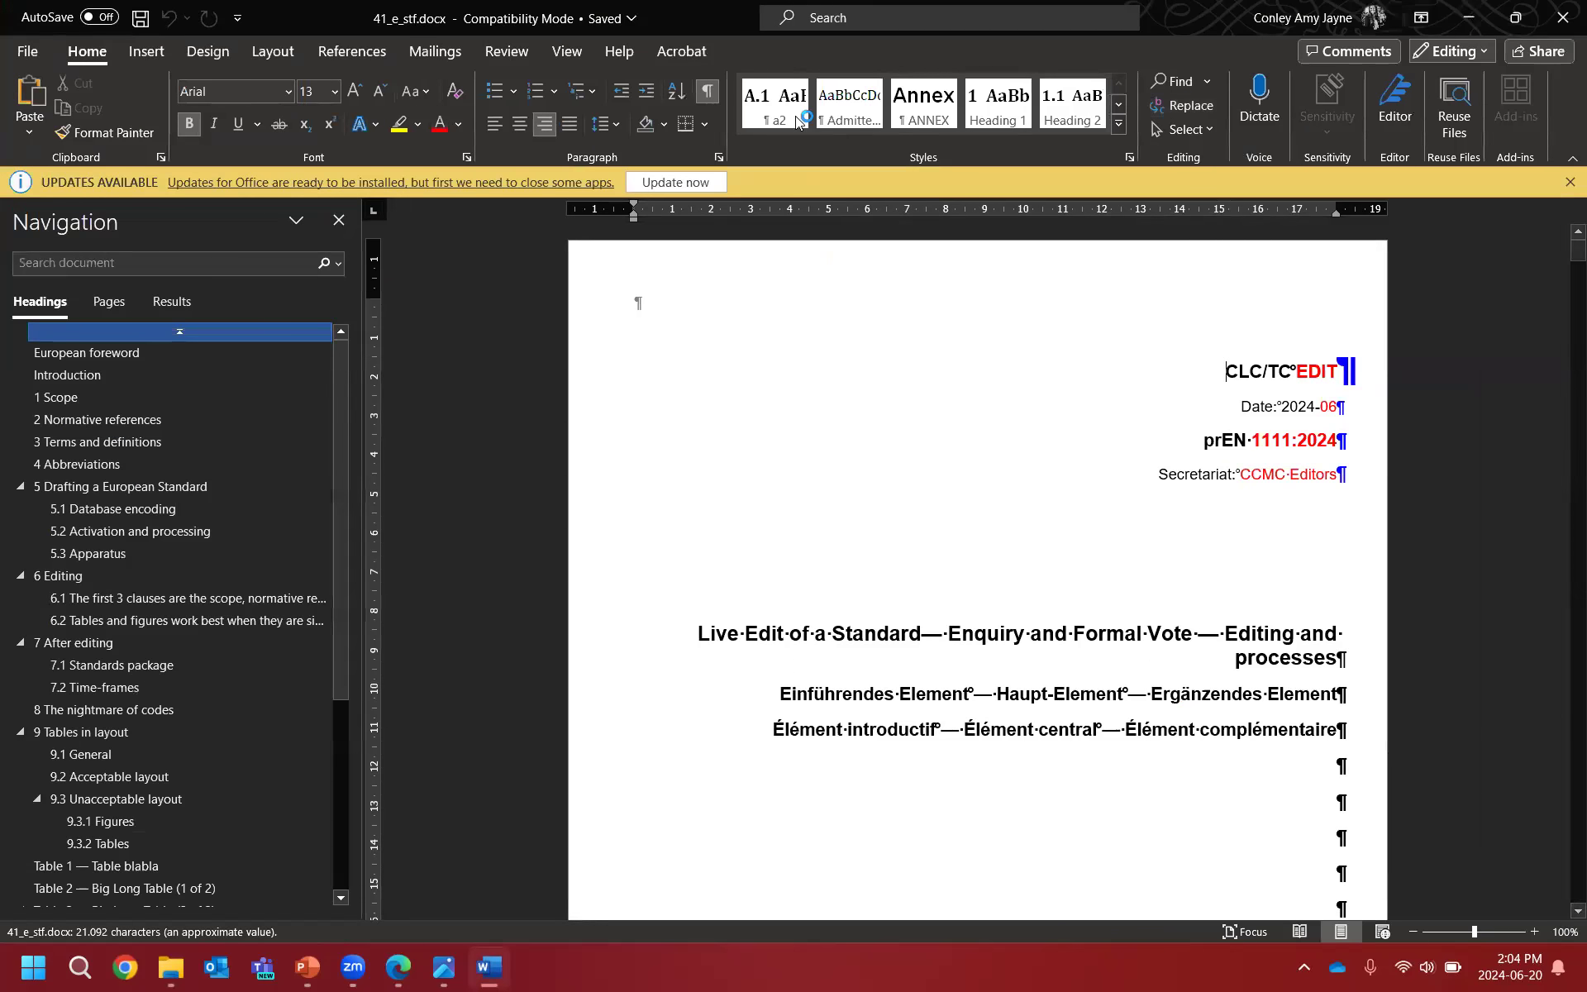
left_click(708, 90)
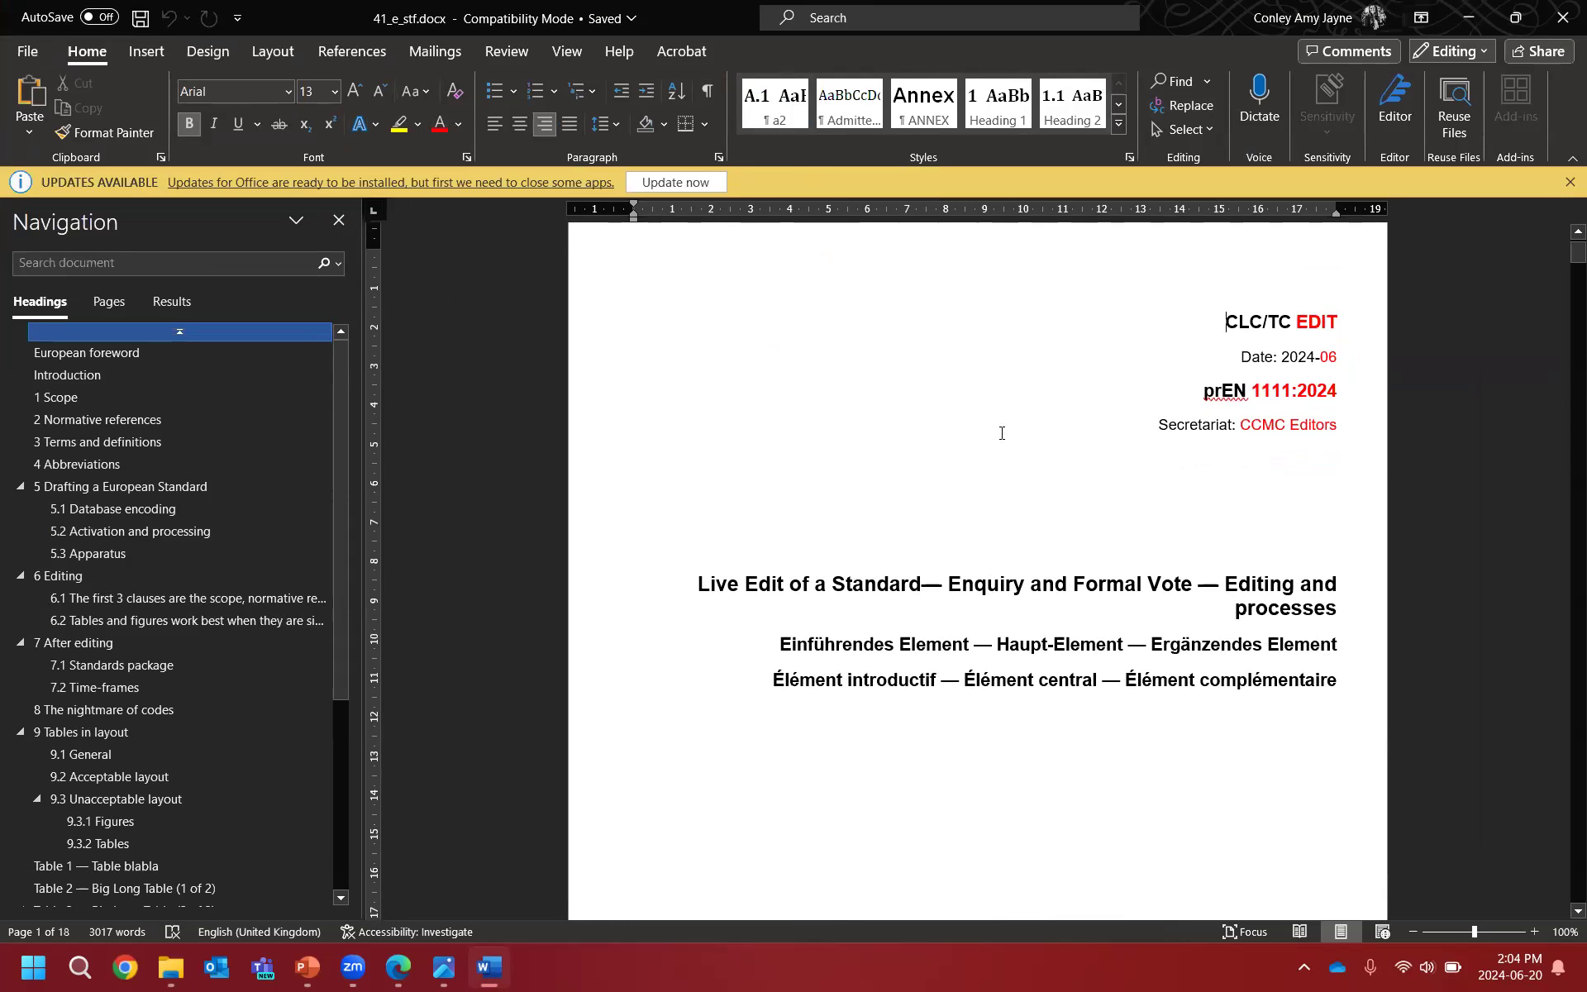
scroll(971, 465, "down", 1)
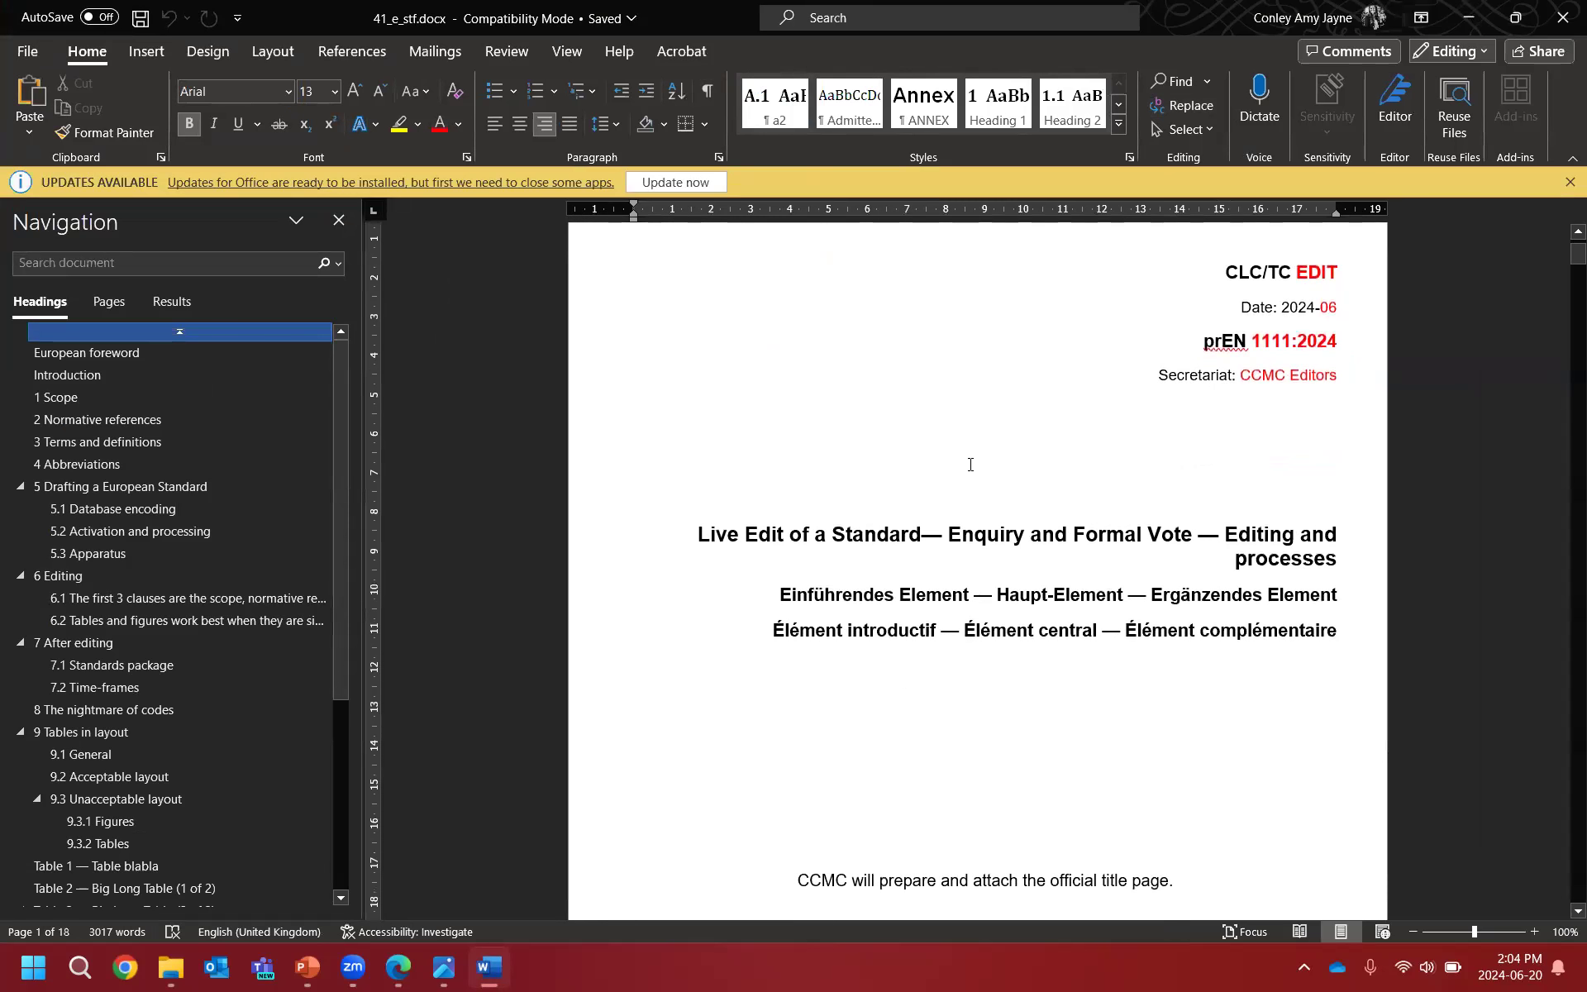
Step: Compare the Word title page with the project record in the MIDAS Red Crane screenshot, finishing back in Word
left_click(476, 921)
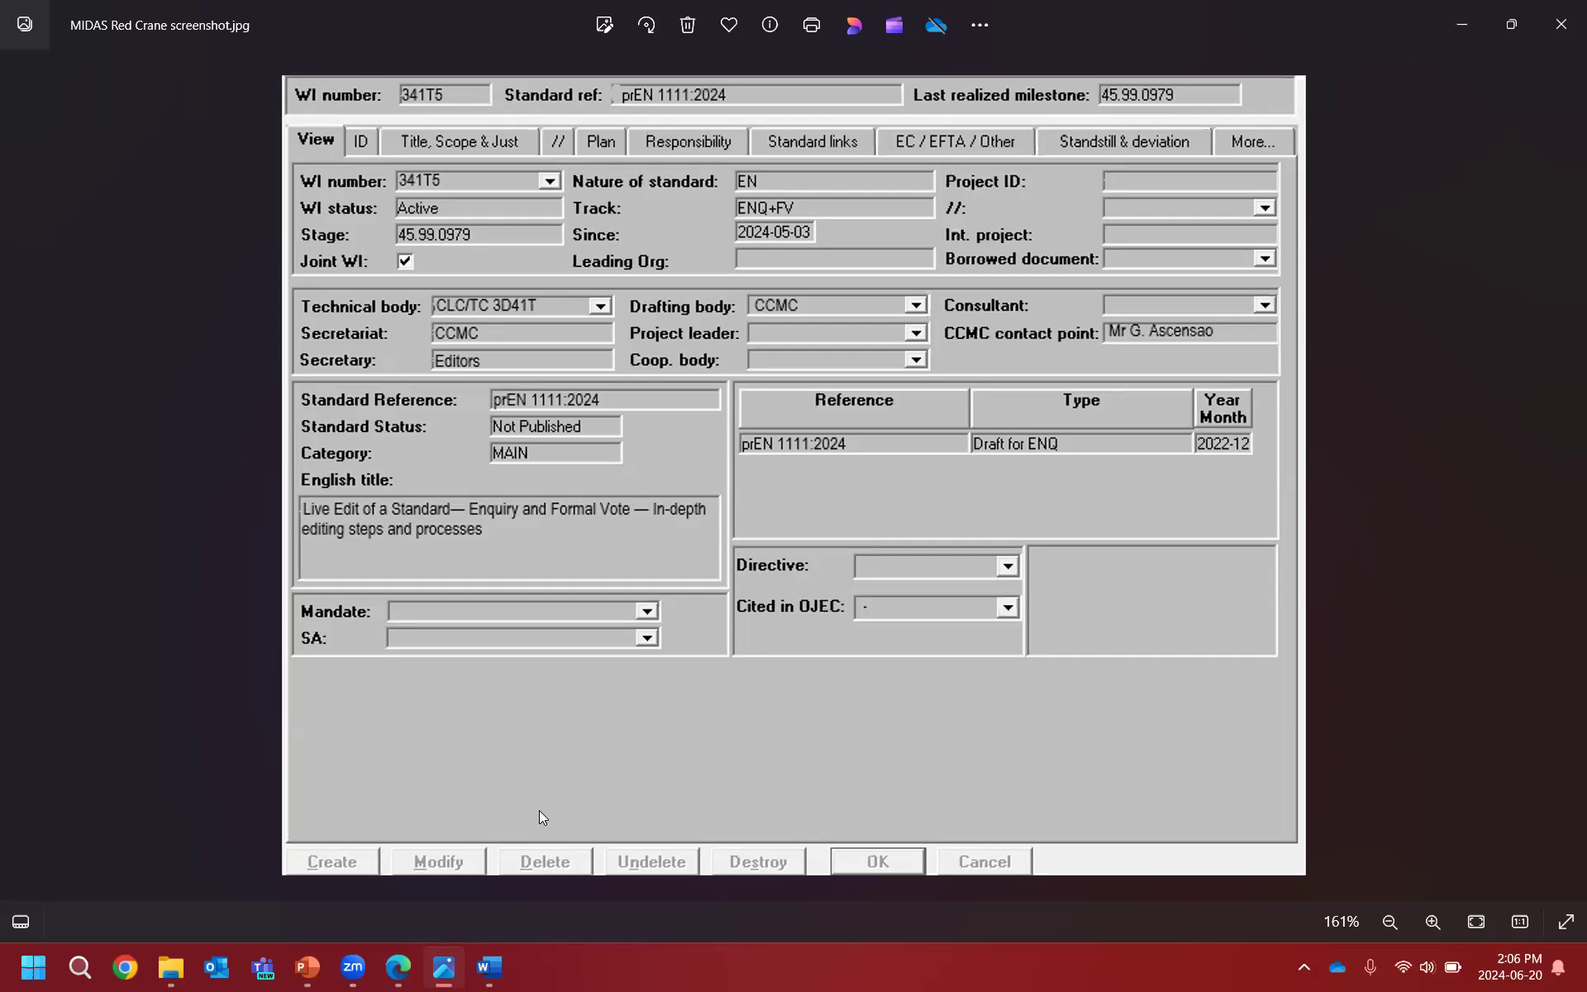
left_click(508, 953)
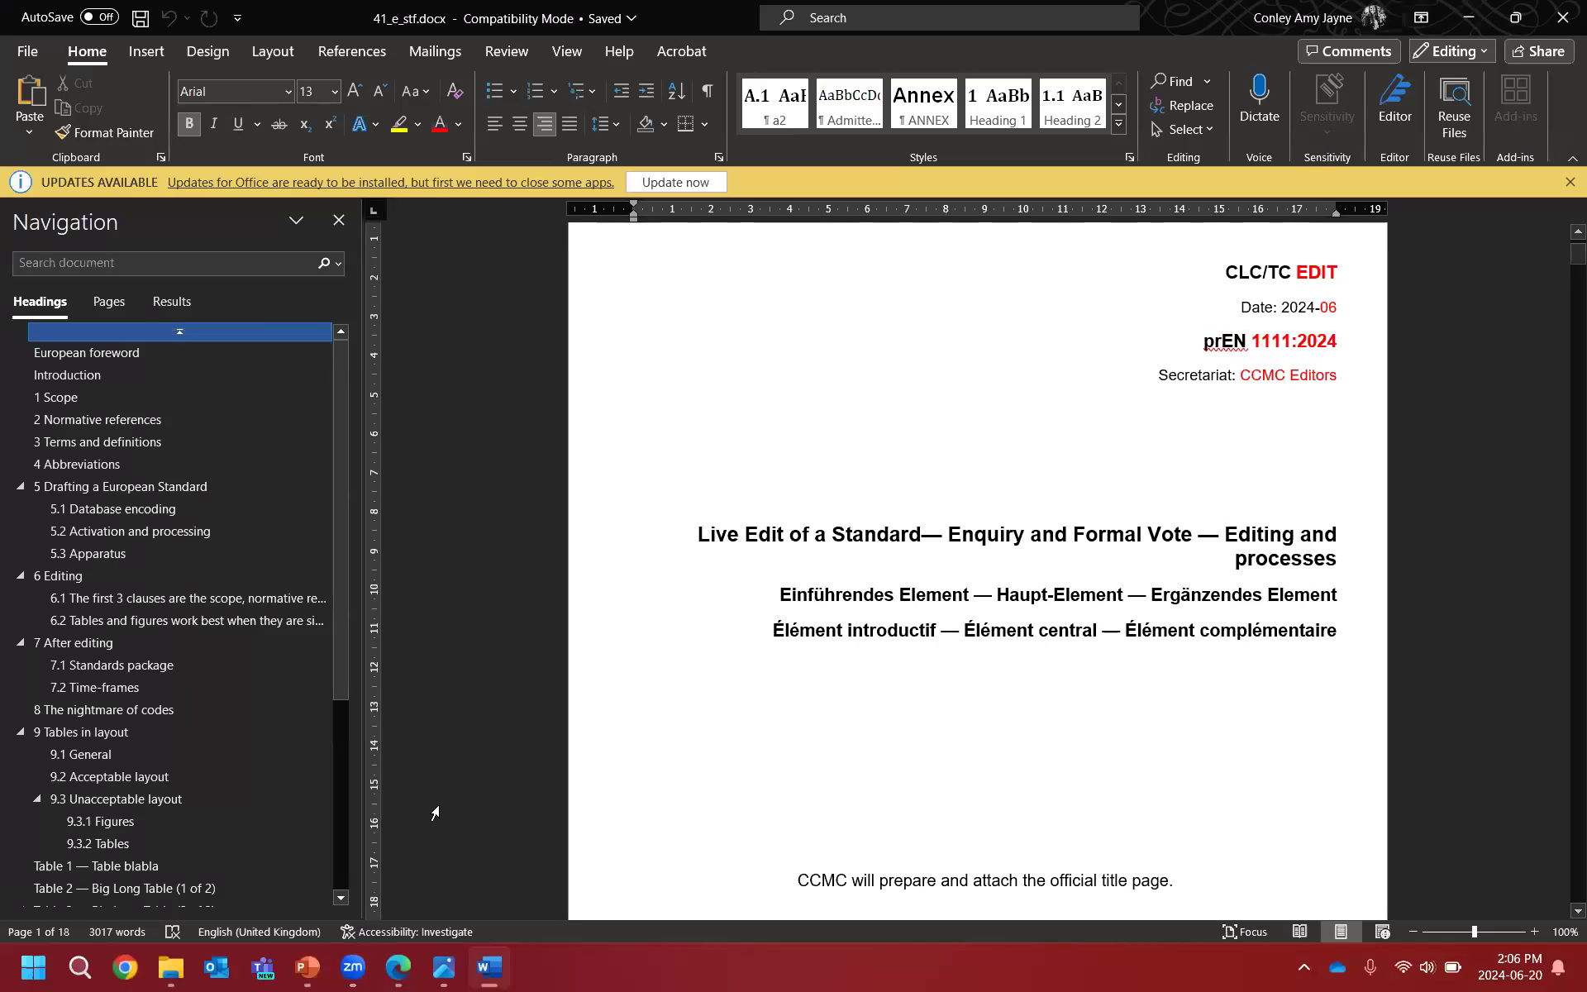
left_click(438, 969)
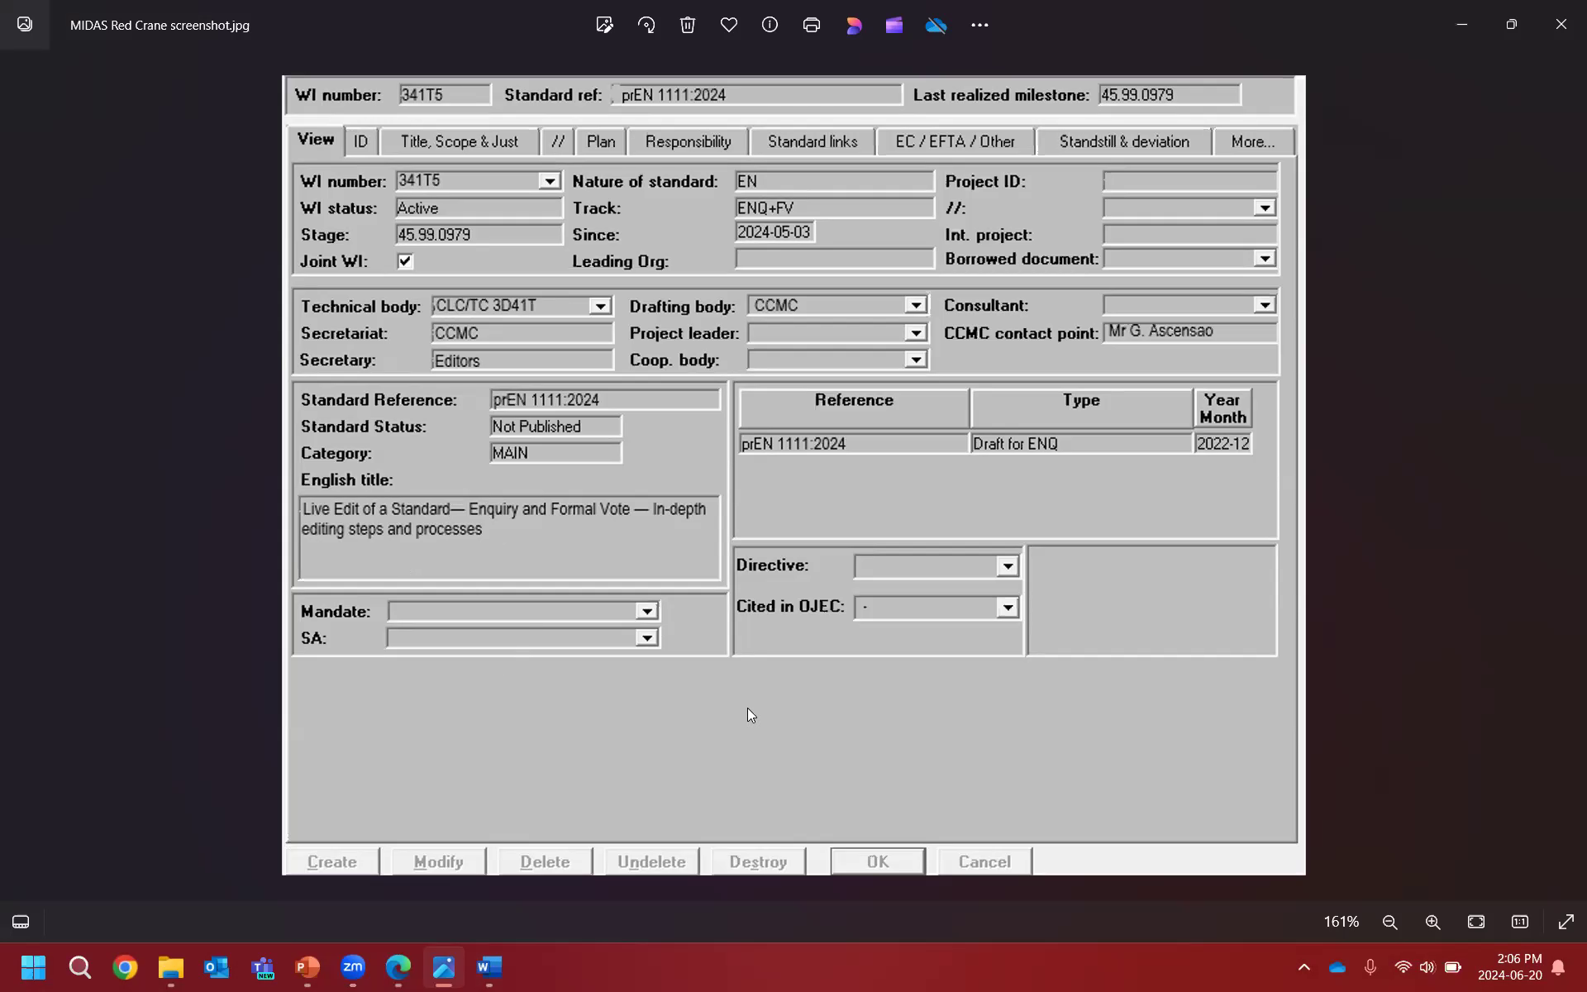
key("alt+Tab")
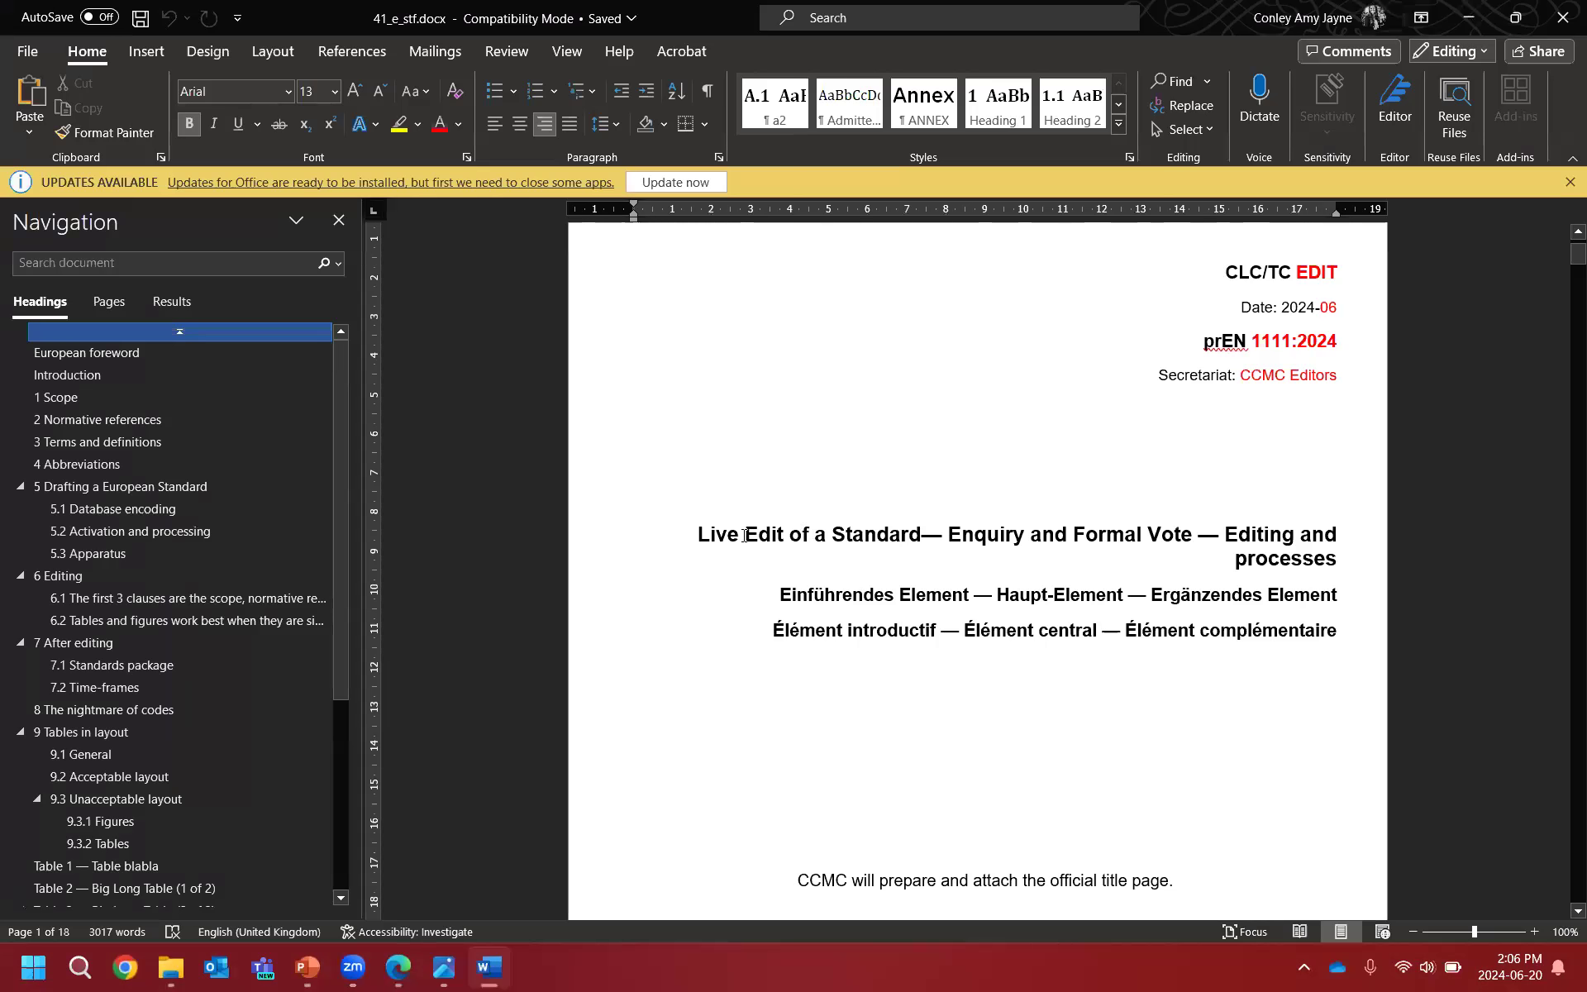
Step: Highlight the full English title on the title page for checking, and clear the selection
key("ctrl+Left")
key("ctrl+Left")
key("ctrl+Left")
key("shift+Right")
key("shift+Right")
key("shift+Right")
key("shift+Right")
key("shift+End")
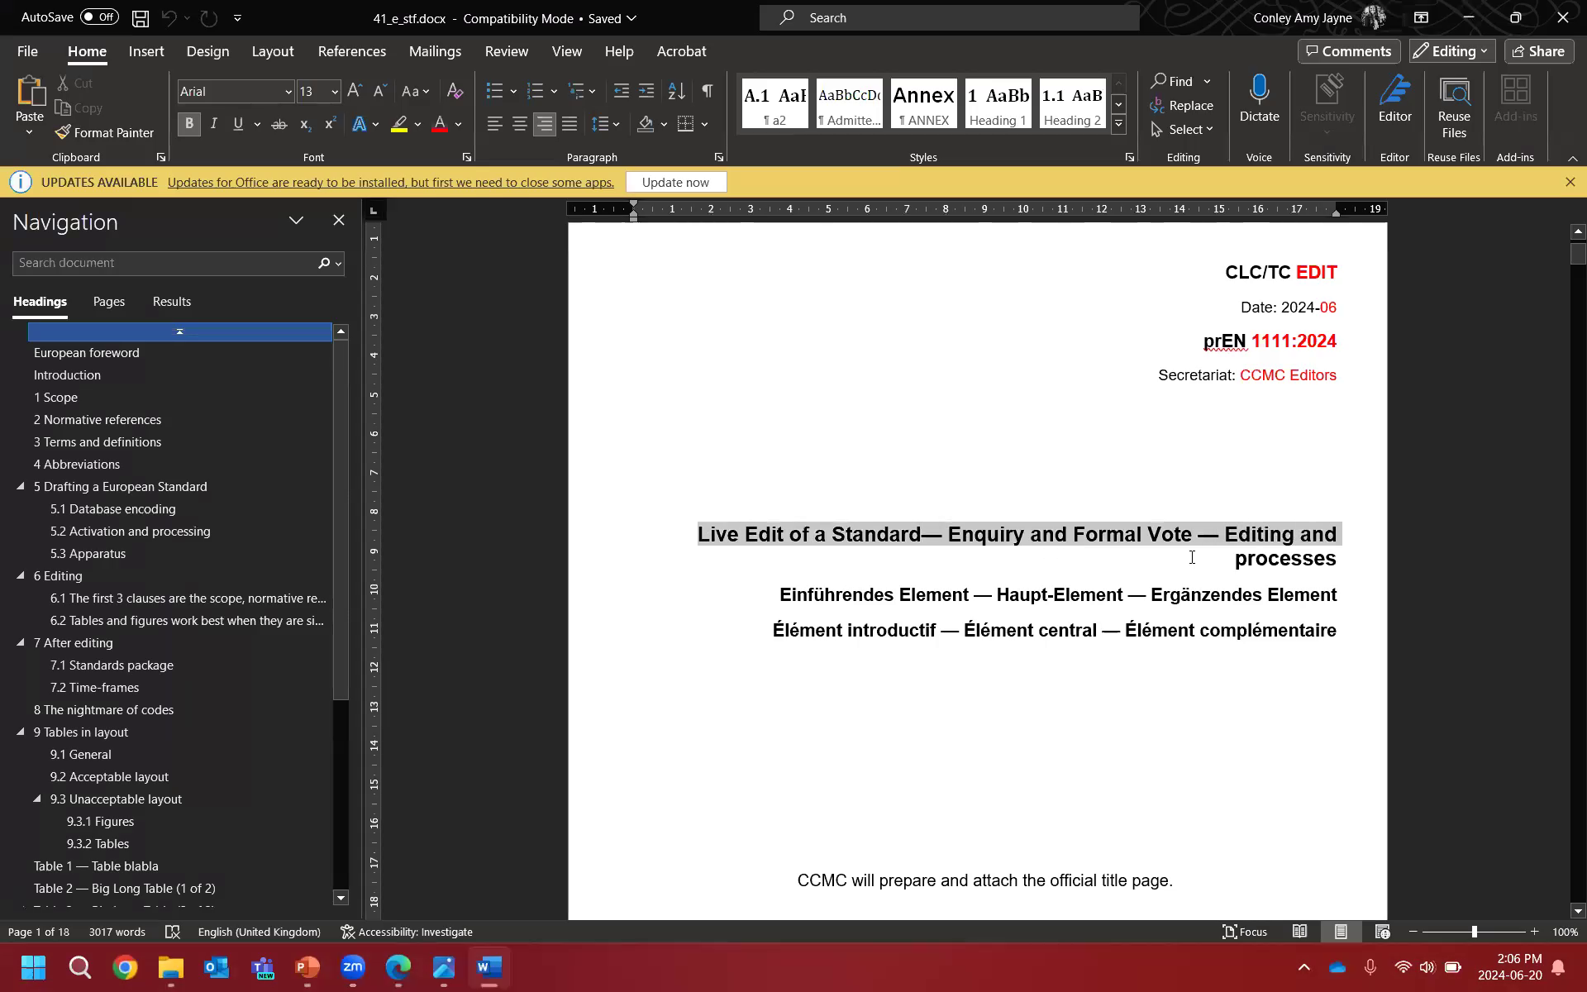
left_click(1279, 568, "shift")
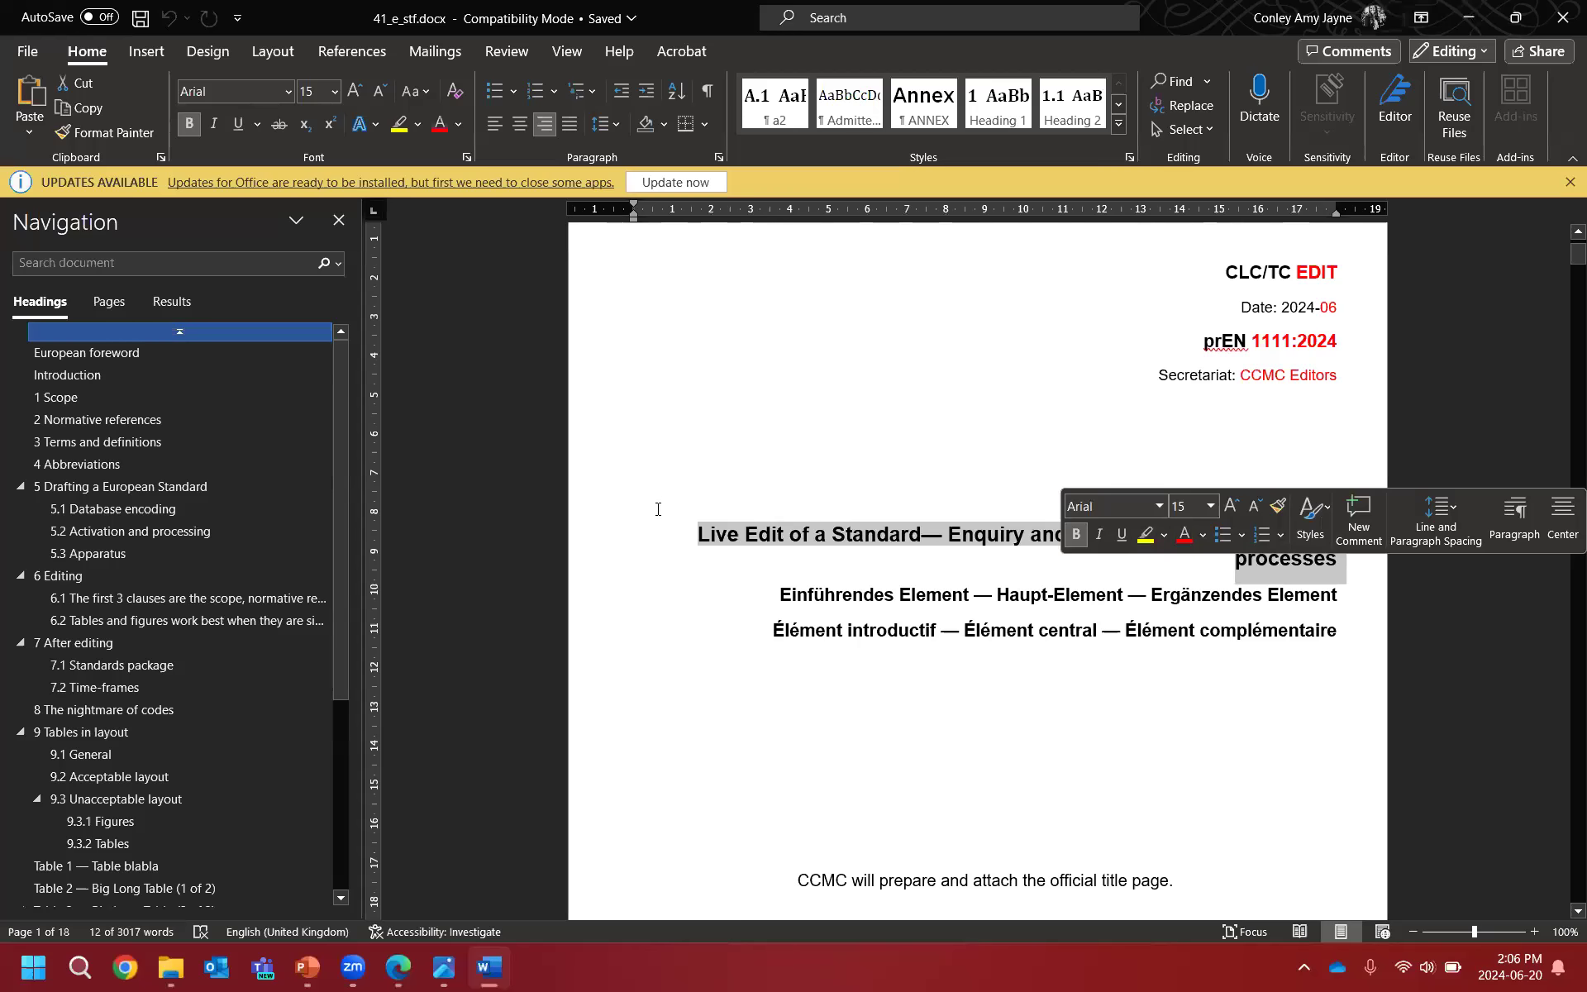
left_click(742, 538)
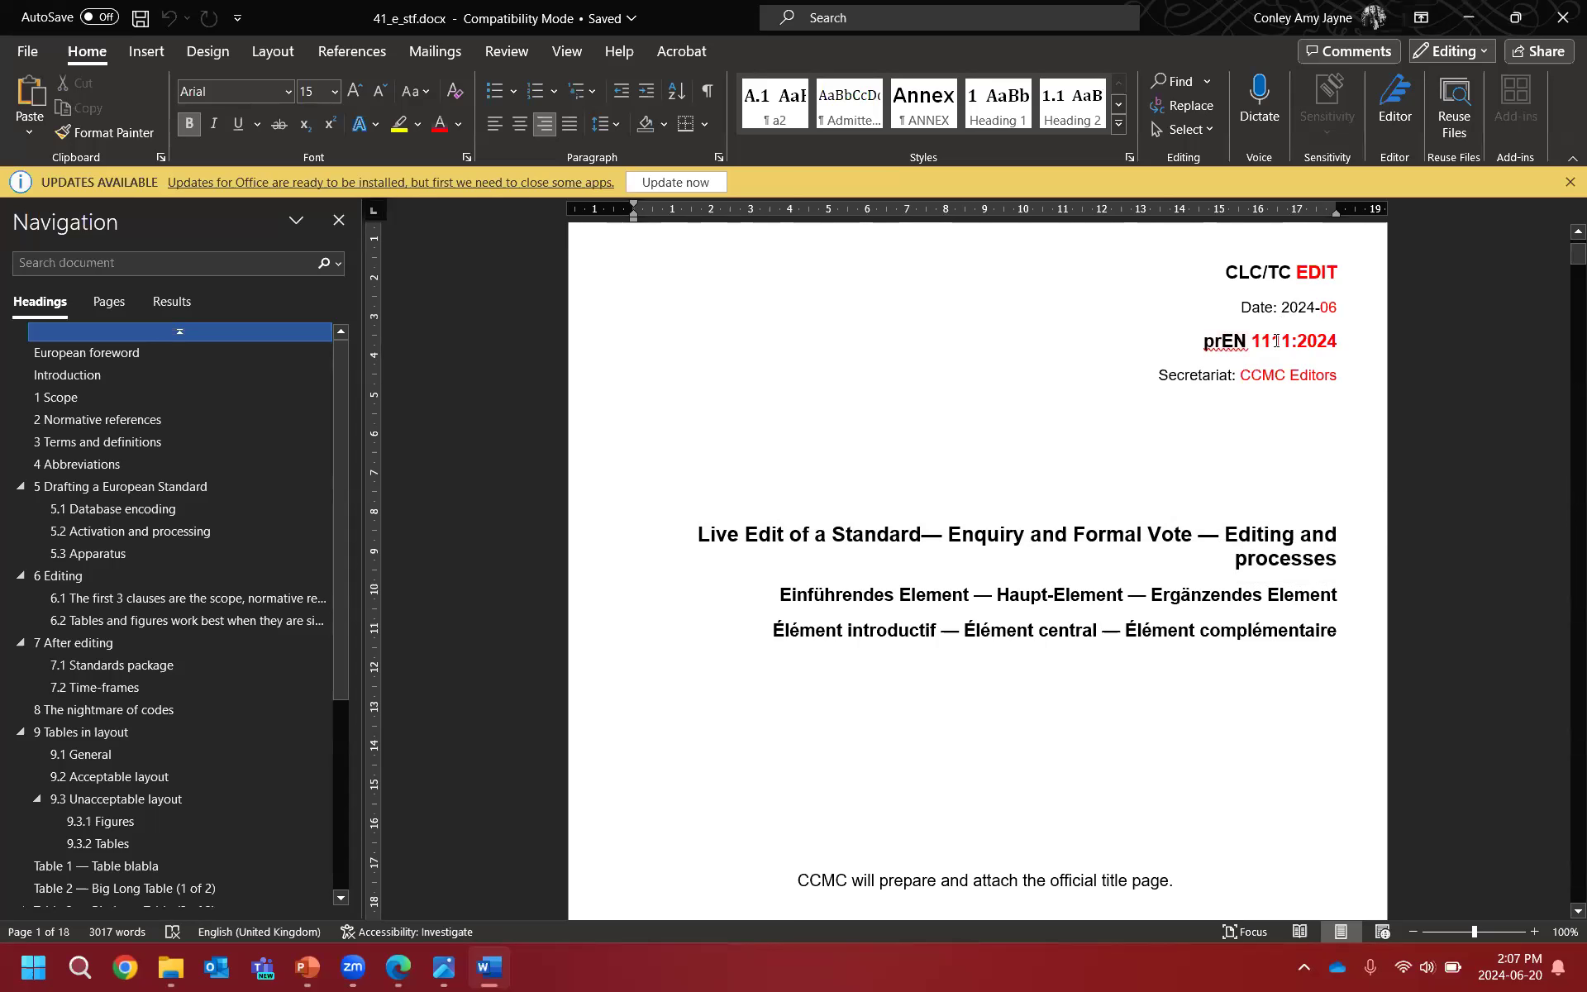
Step: Highlight the prEN 1111:2024 reference line, clear the selection and review the rest of the title page
triple_click(1308, 345)
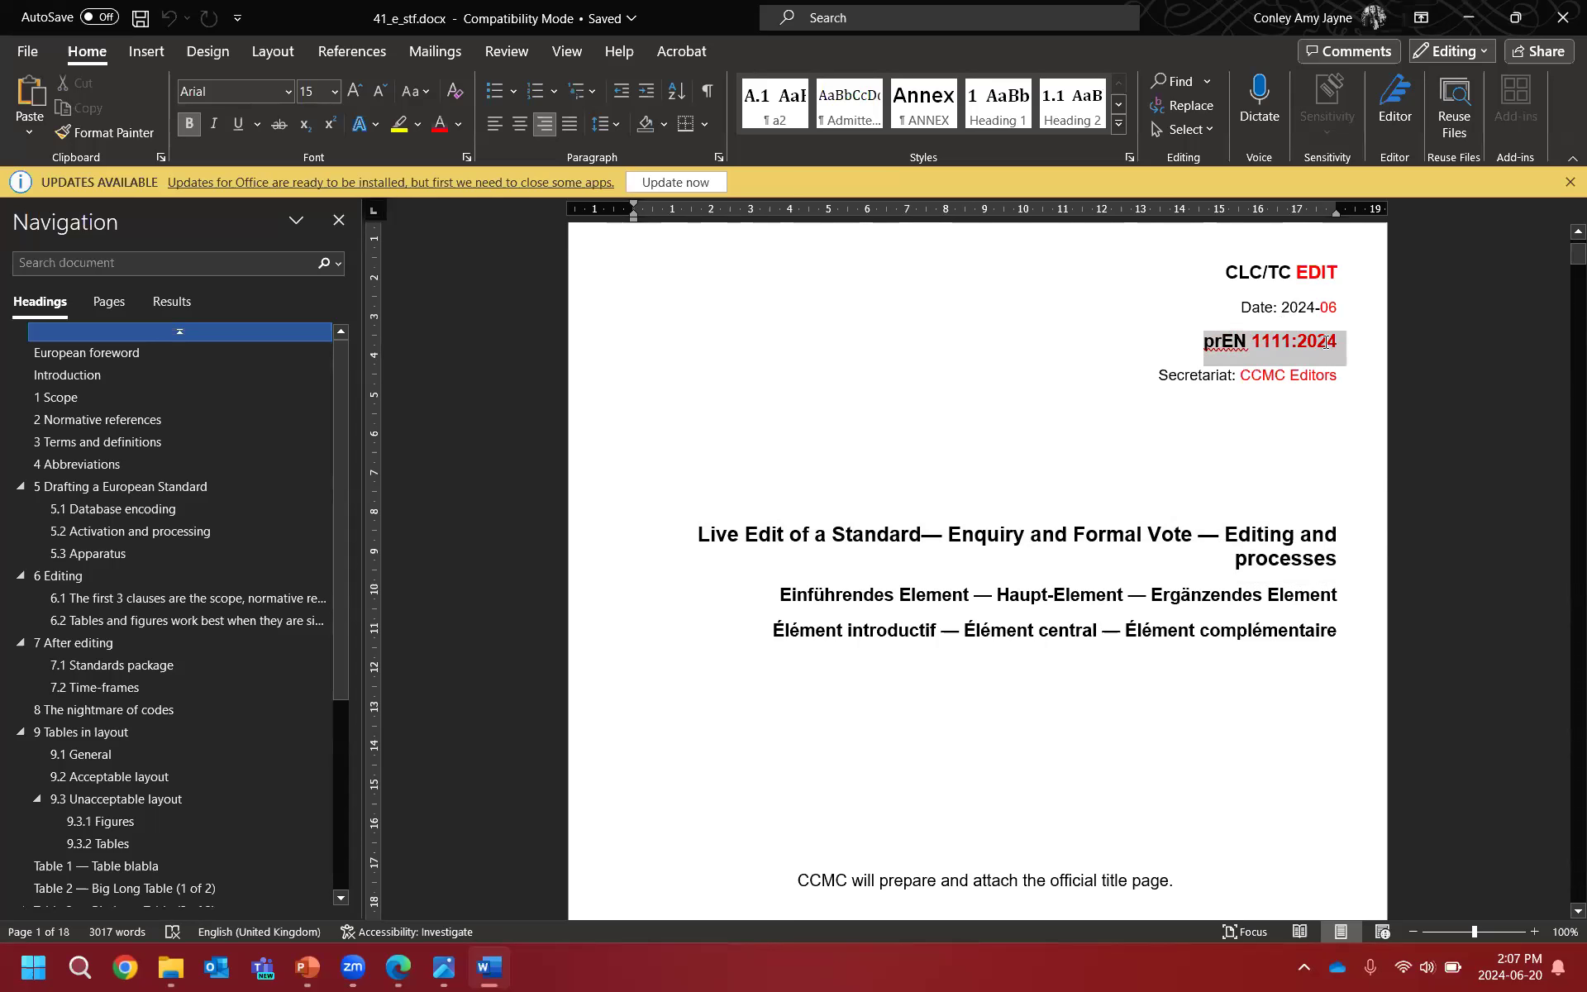
left_click(1274, 343)
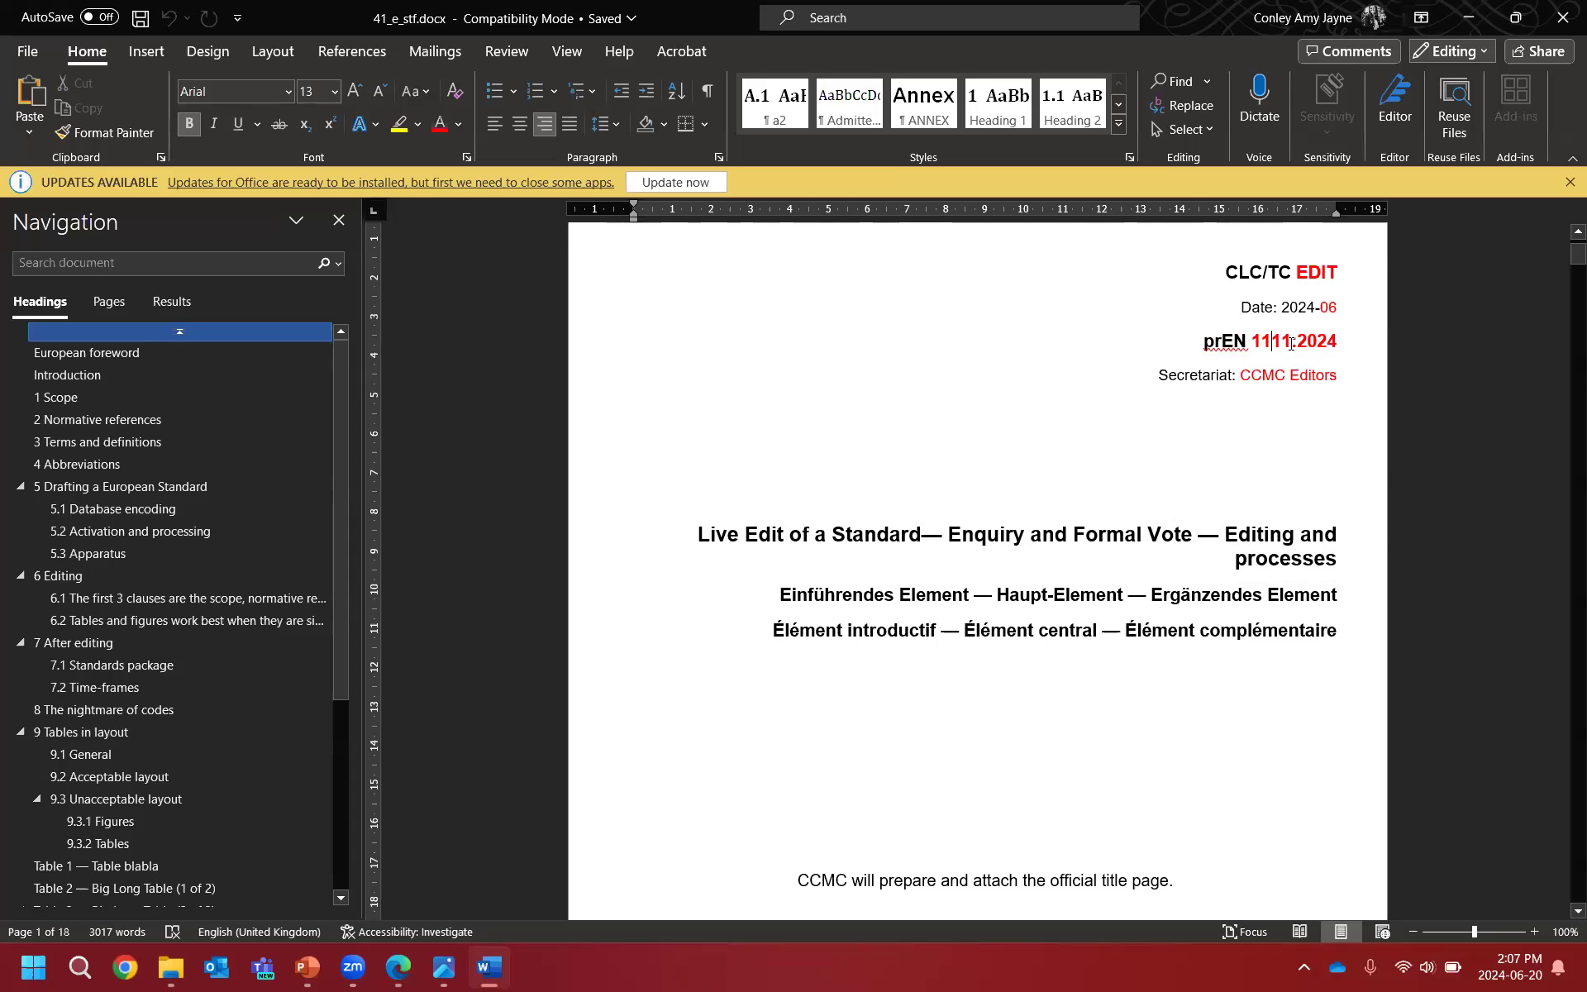
scroll(1174, 321, "down", 1)
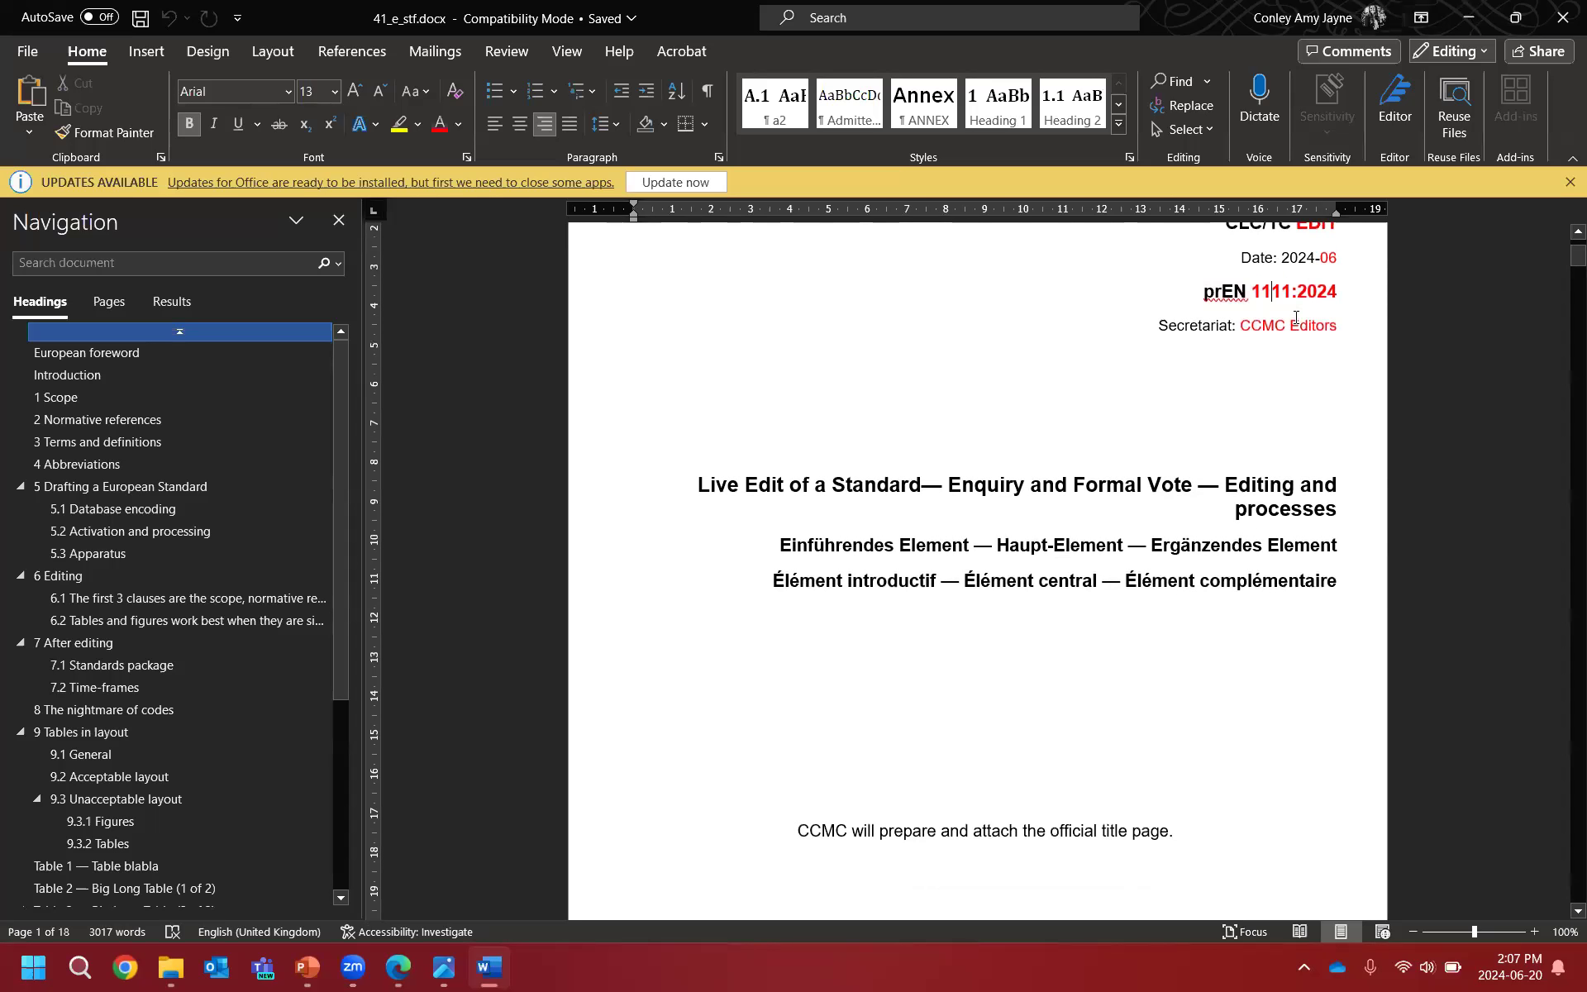
scroll(1318, 324, "up", 2)
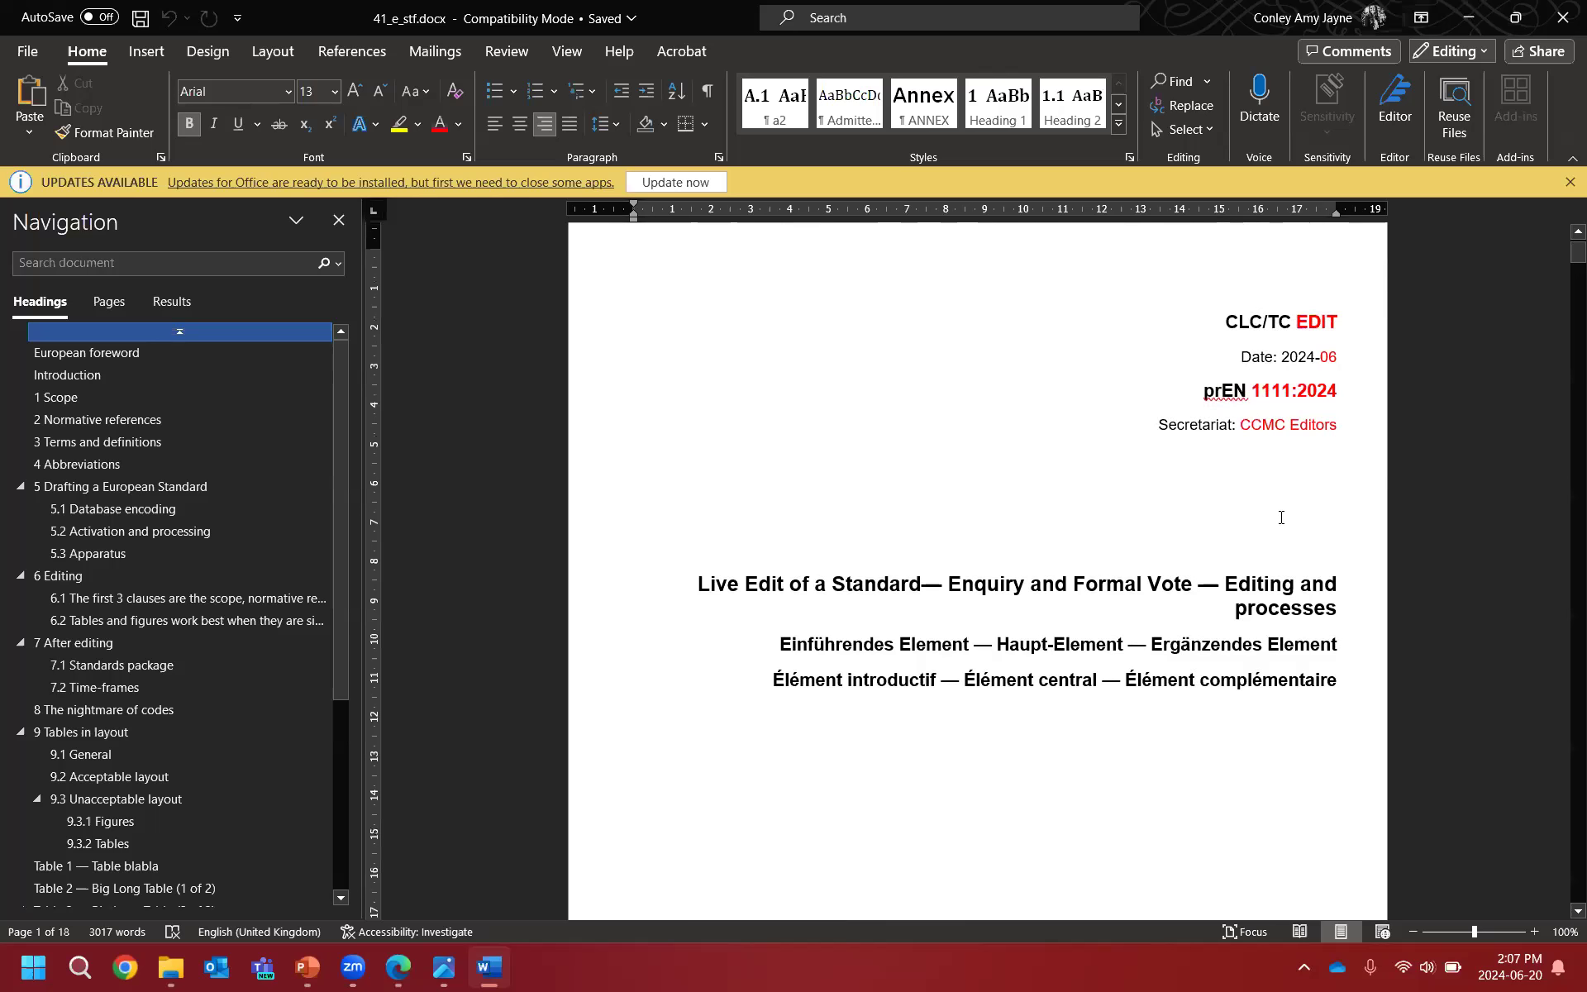
scroll(1205, 513, "down", 2)
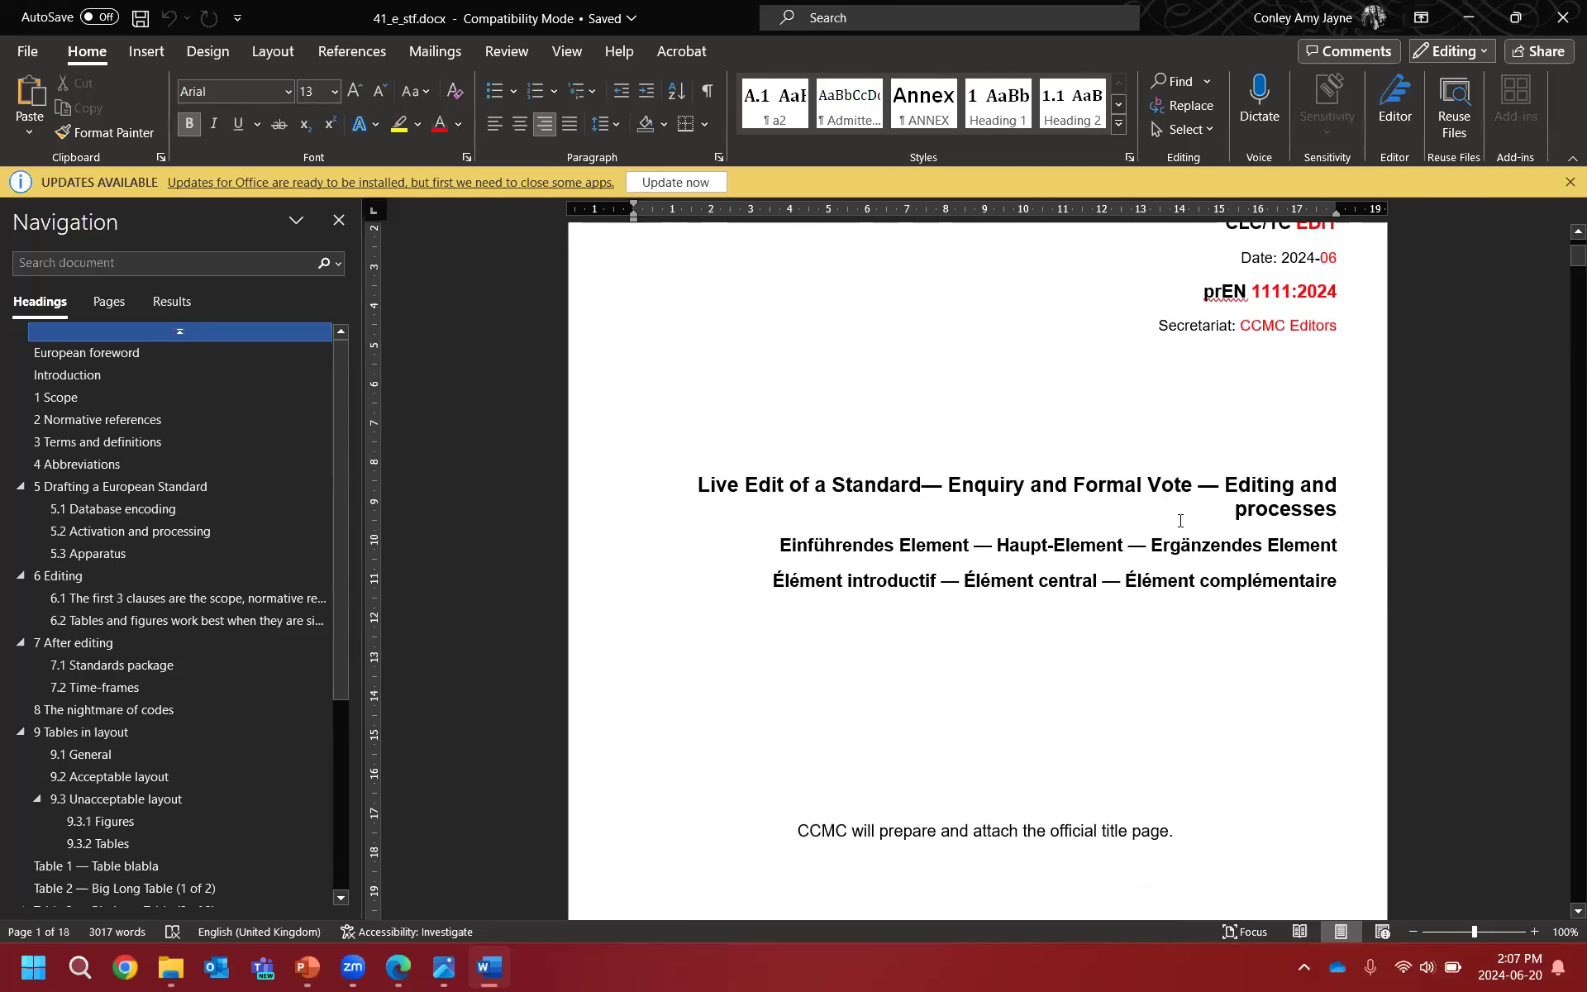
scroll(1164, 517, "down", 1)
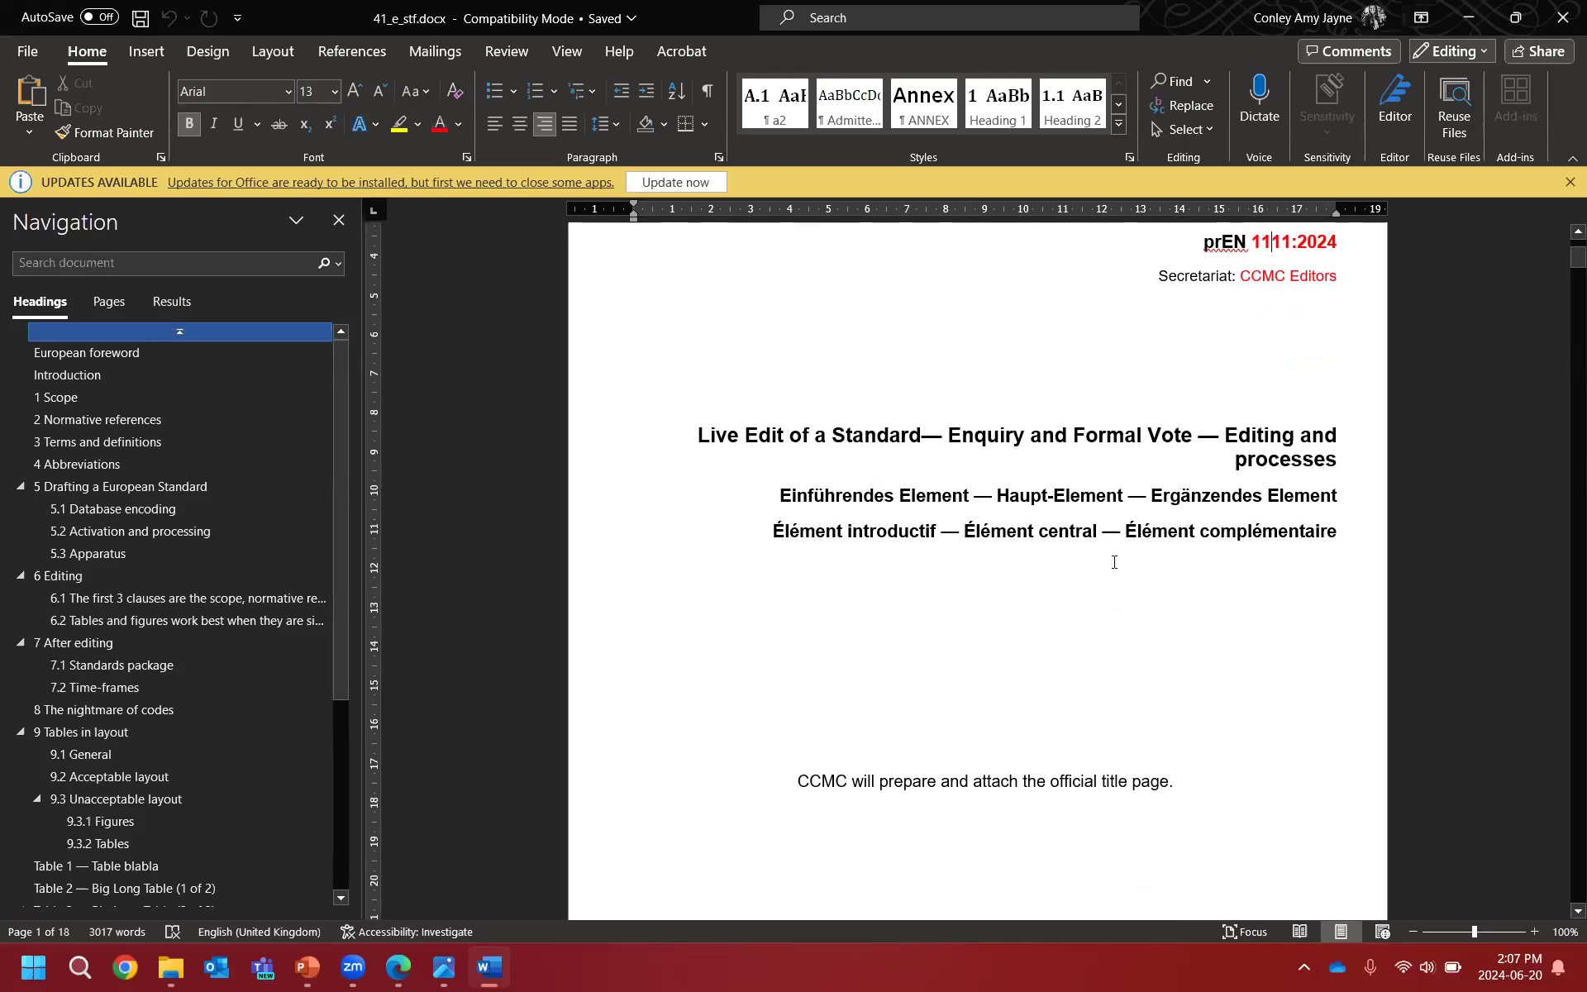
scroll(1114, 562, "up", 3)
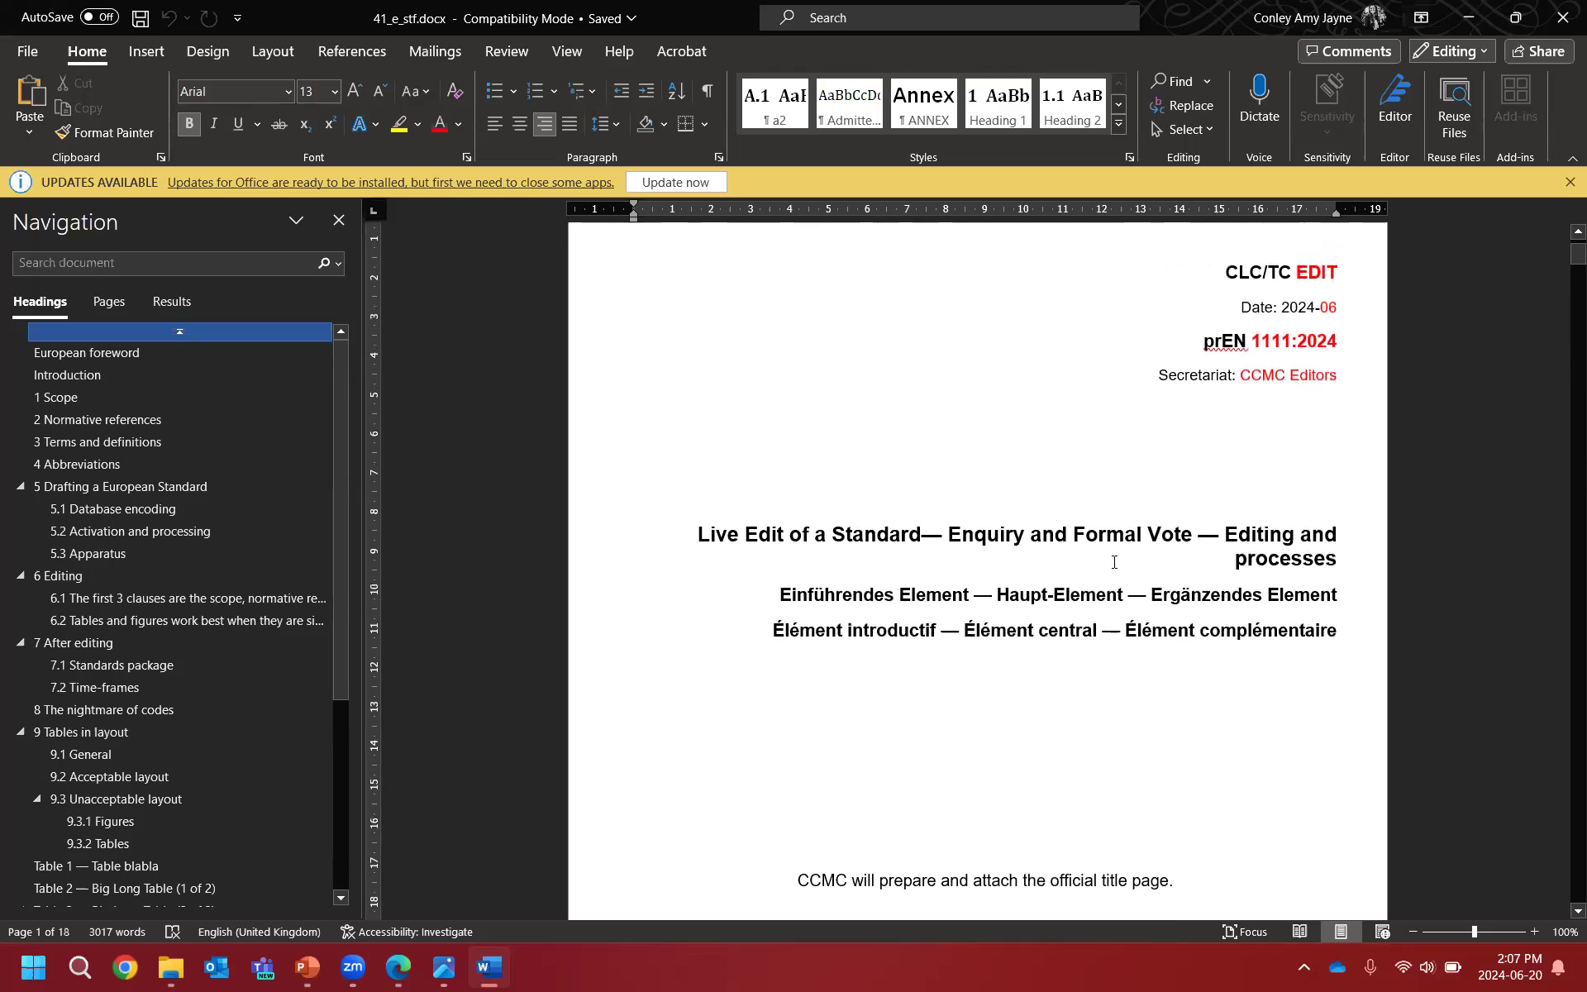
scroll(1114, 562, "down", 1)
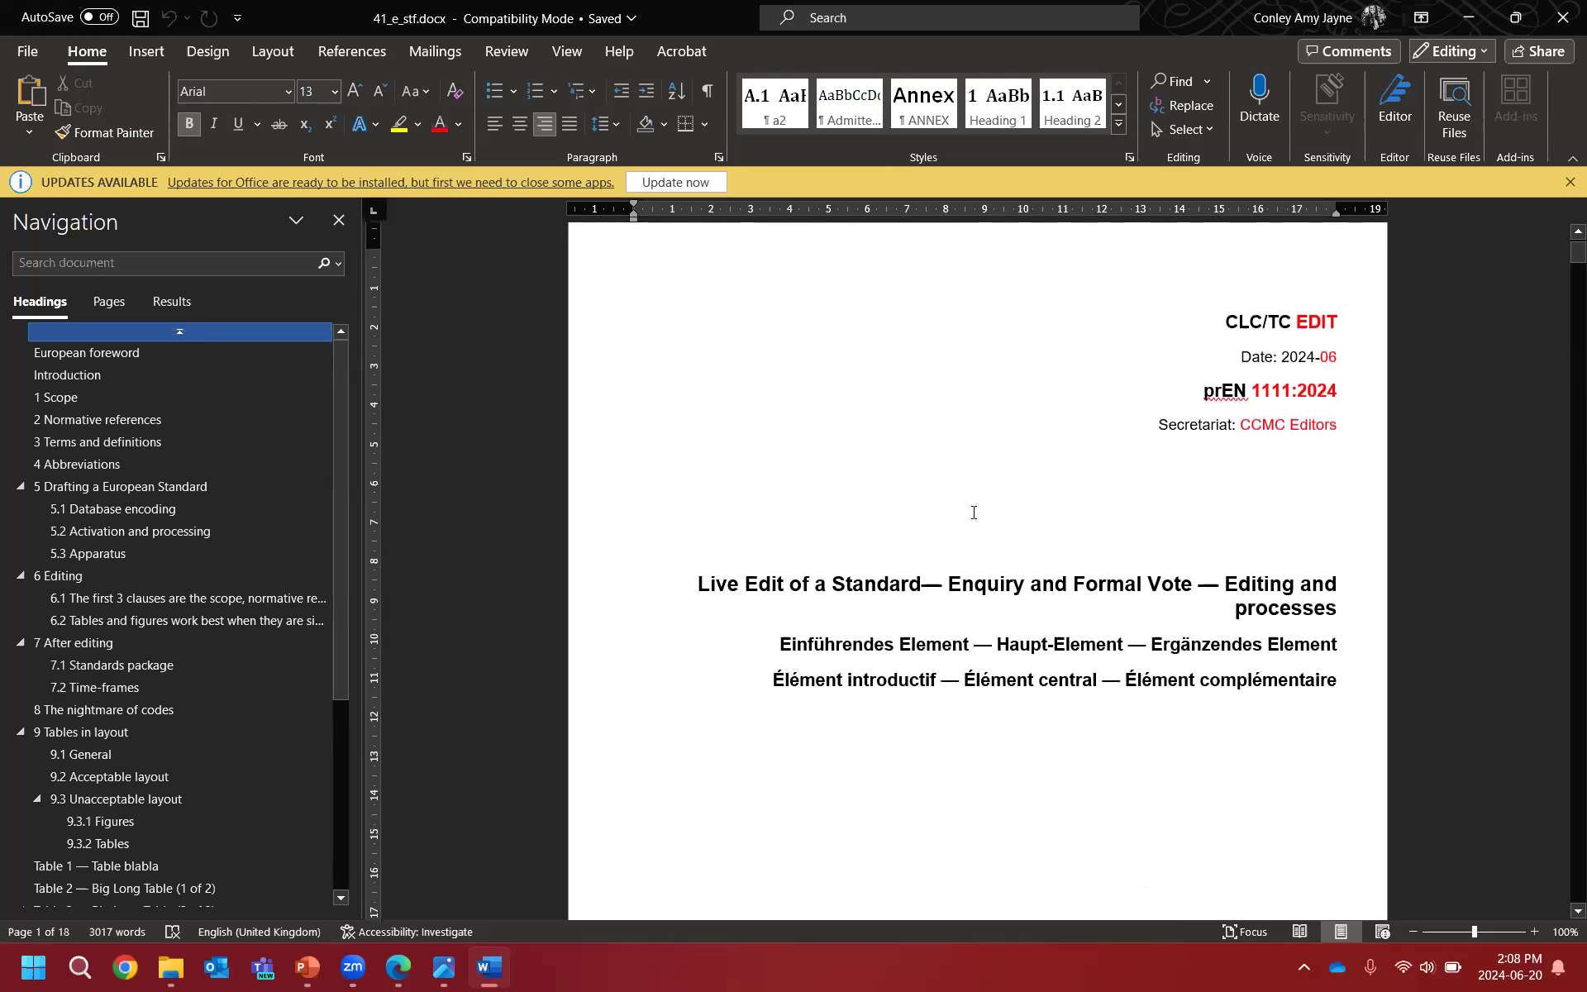
Step: Dismiss the Office updates notice and show the formatting marks to inspect the title page
left_click(1568, 182)
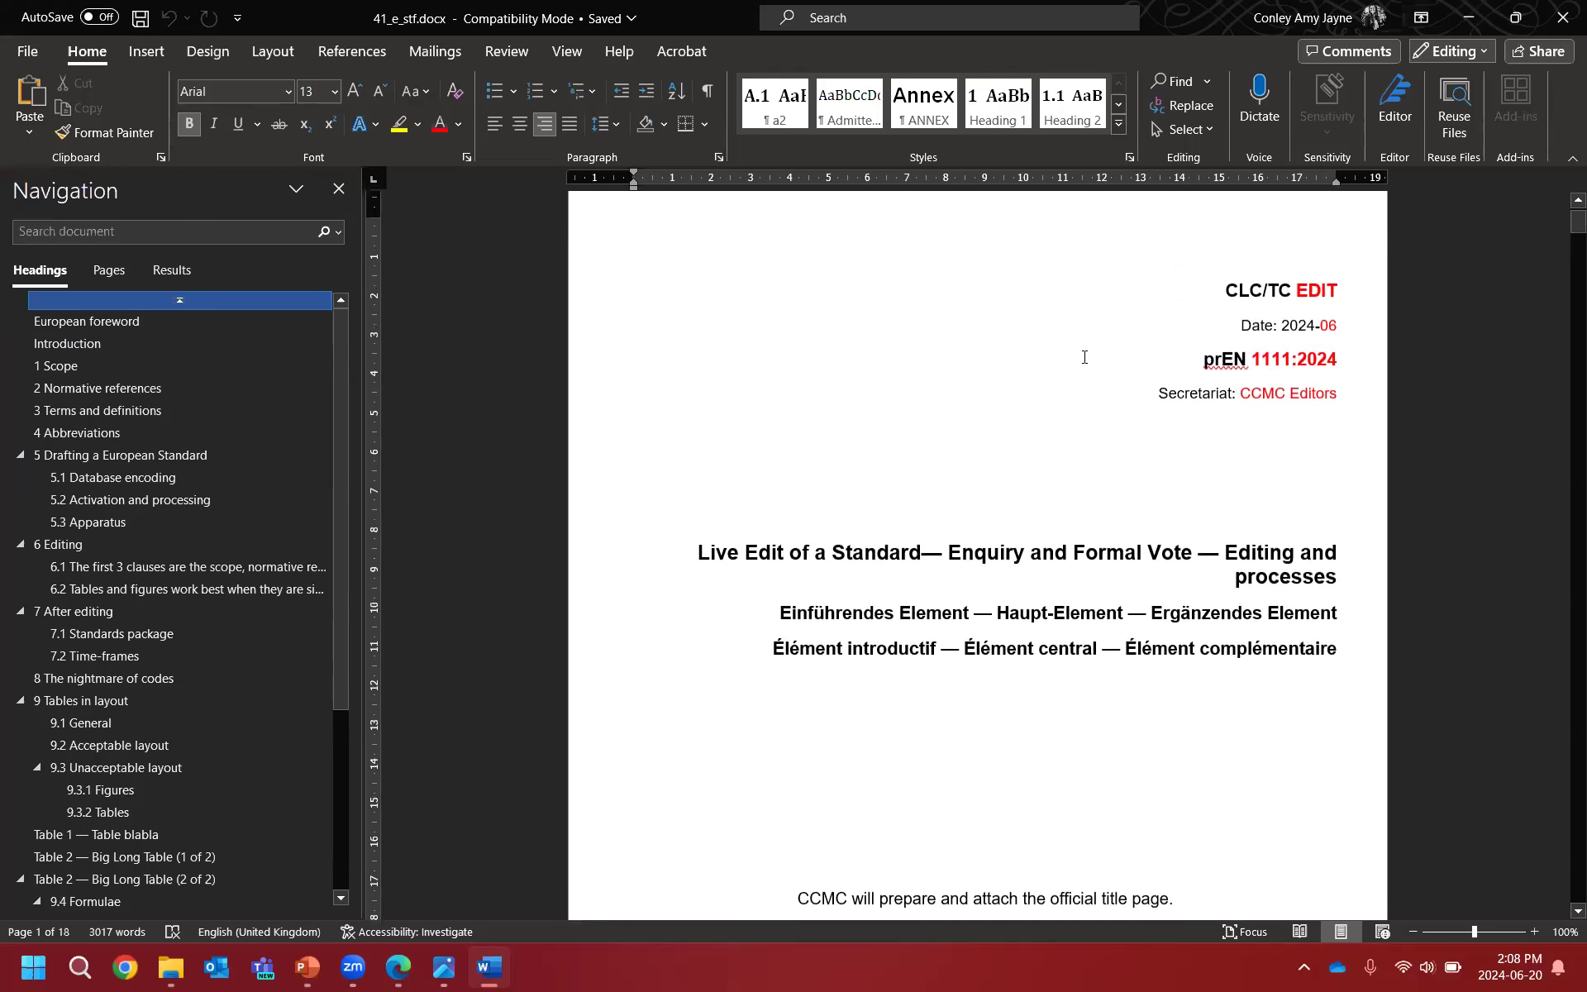
left_click(1178, 443)
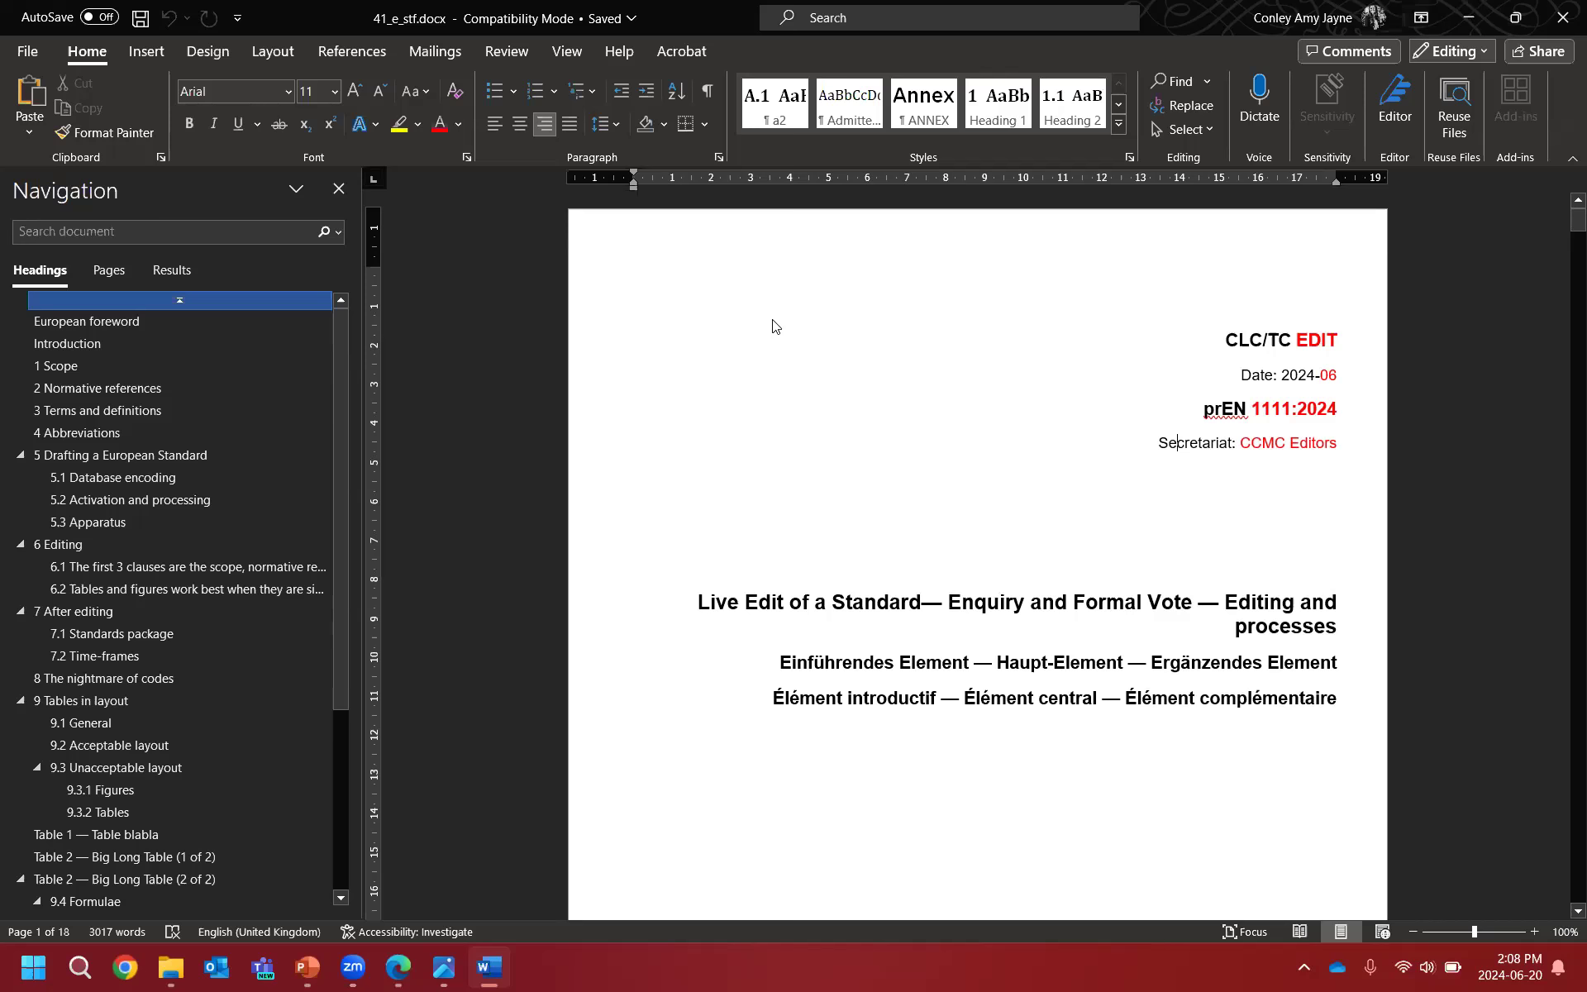
left_click(708, 92)
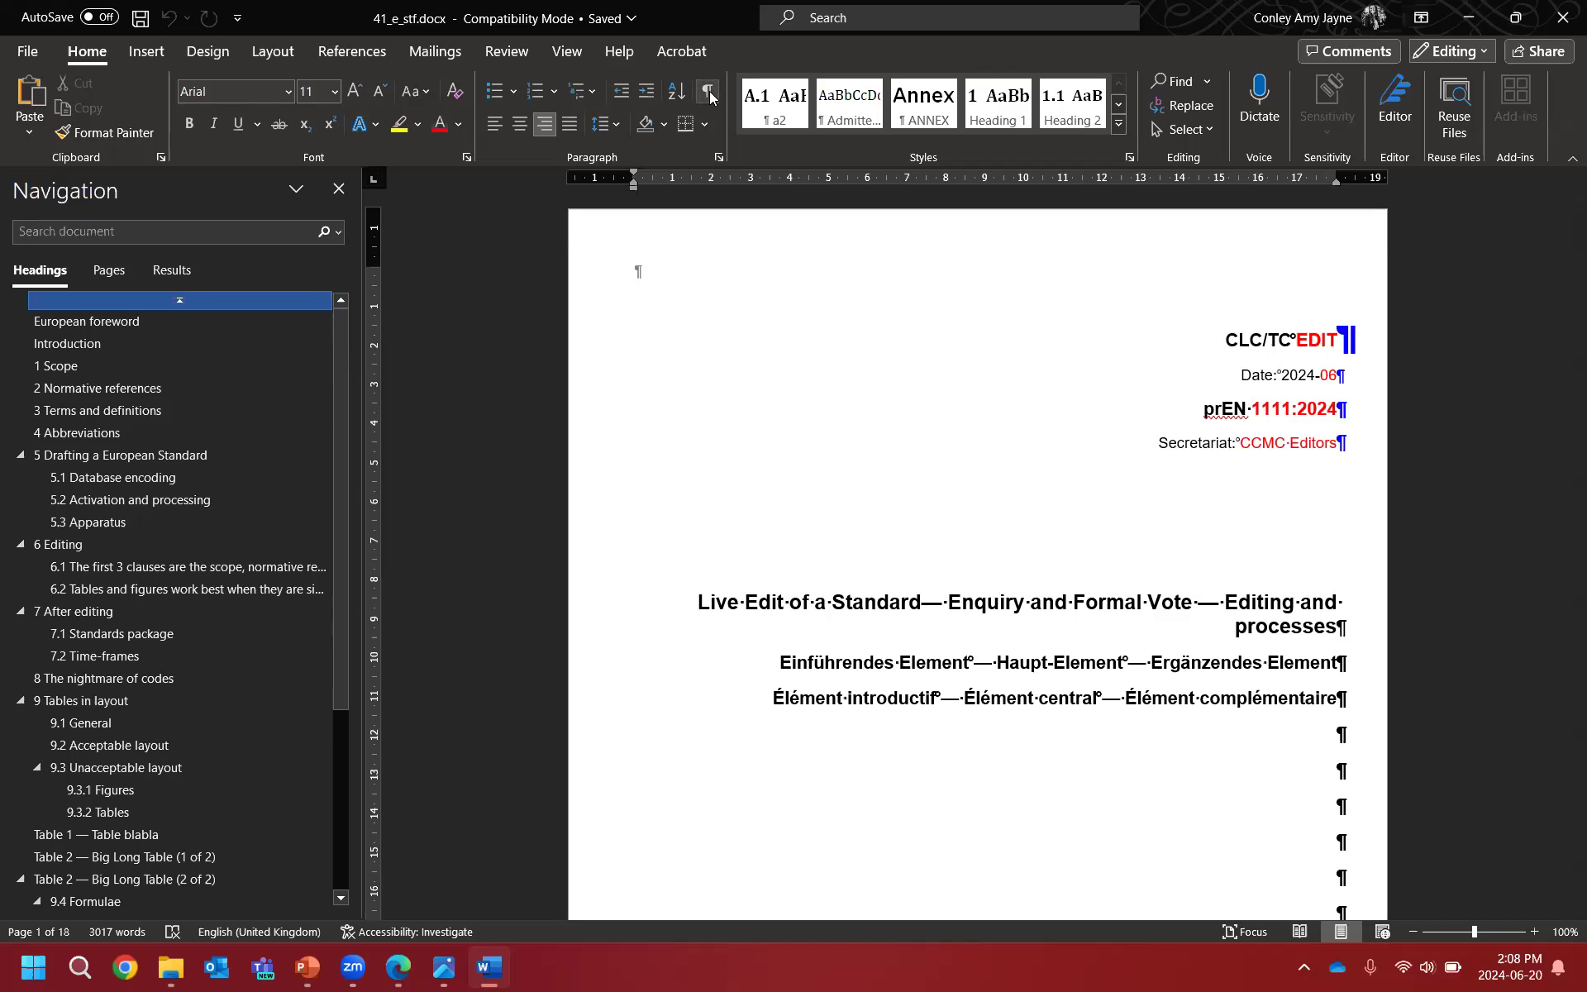
scroll(1022, 423, "down", 3)
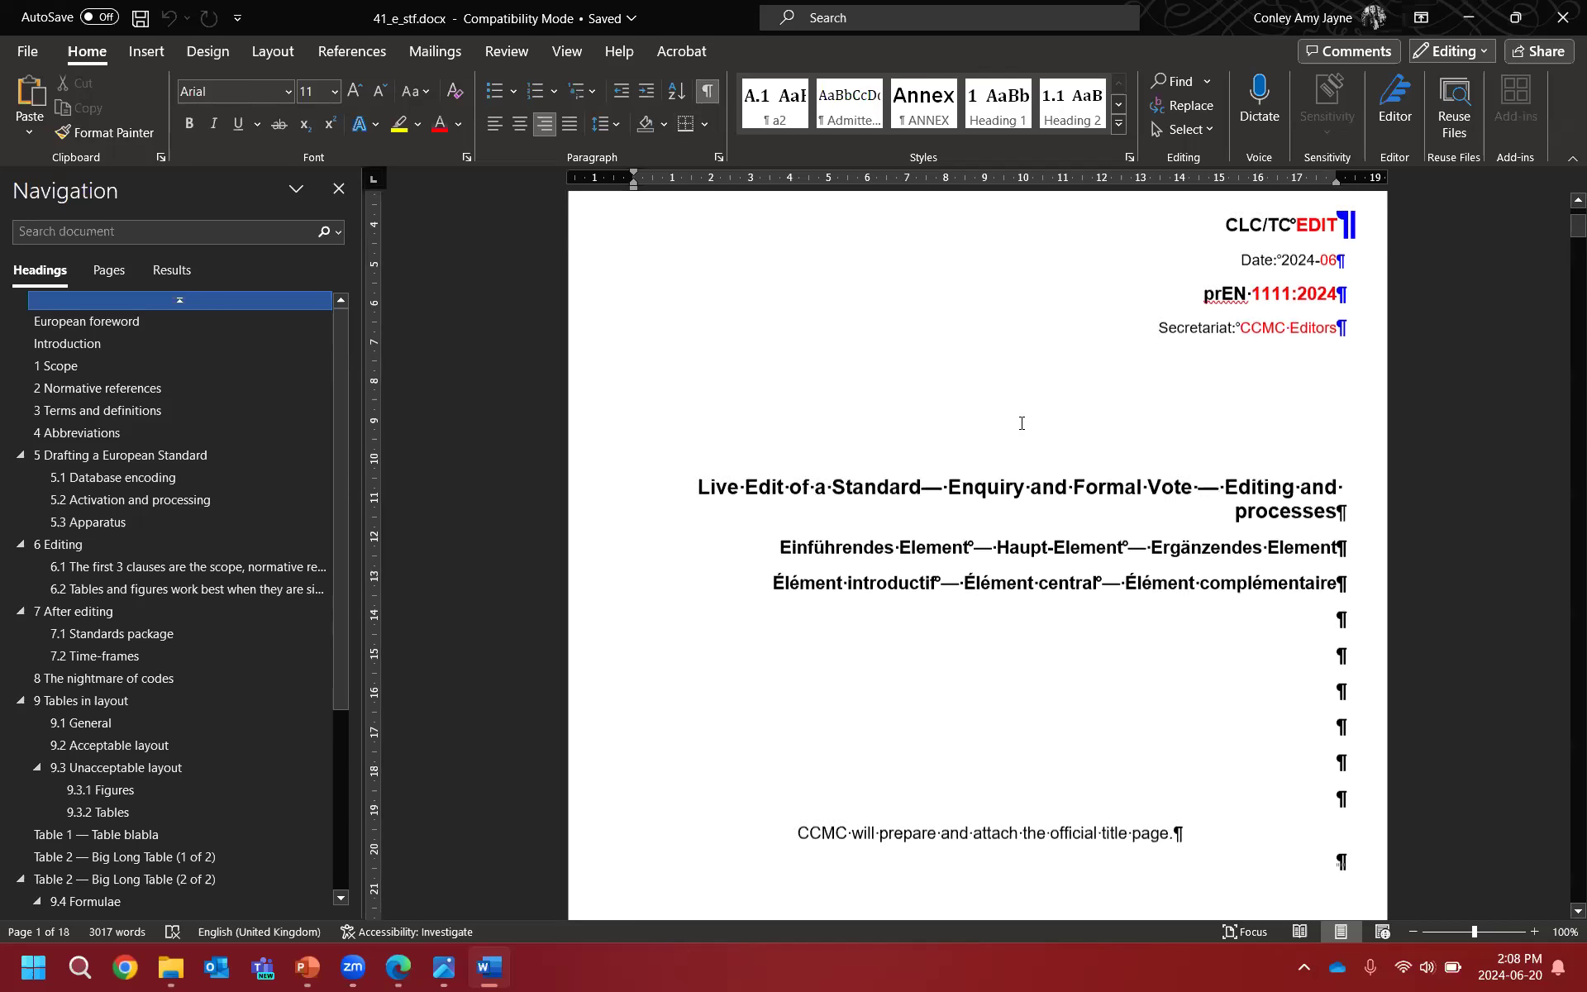
scroll(1022, 423, "down", 5)
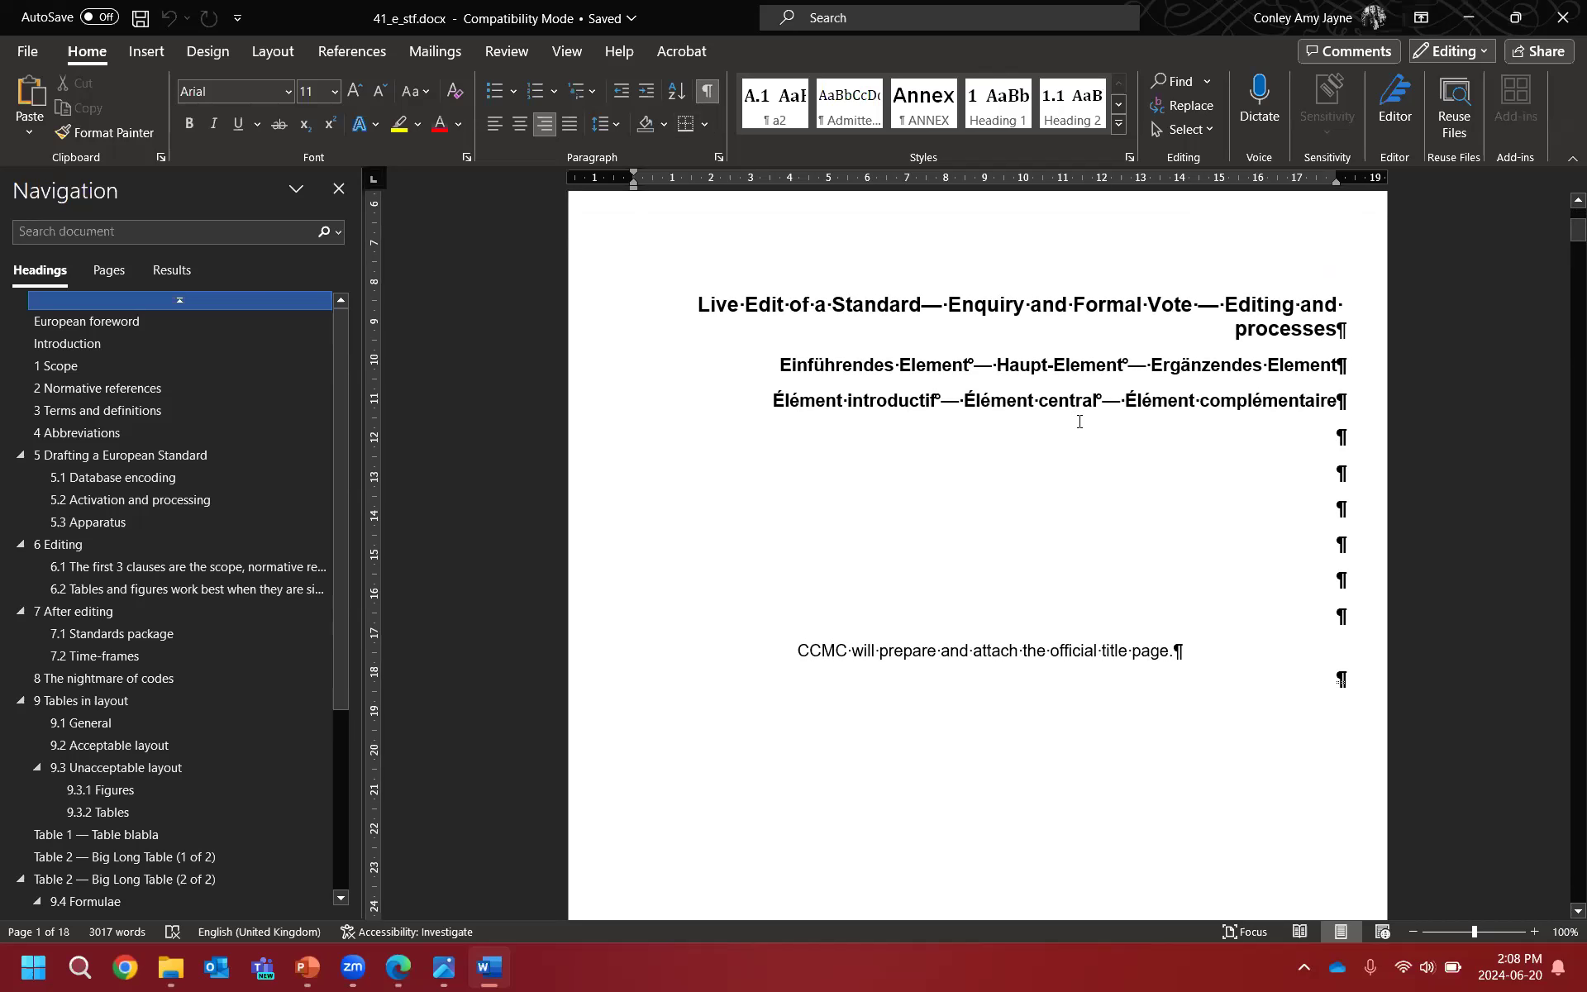
Step: Hide the formatting marks and highlight the sentence "CCMC will prepare and attach the official title page.", clearing the selection again
key("ctrl+shift+8")
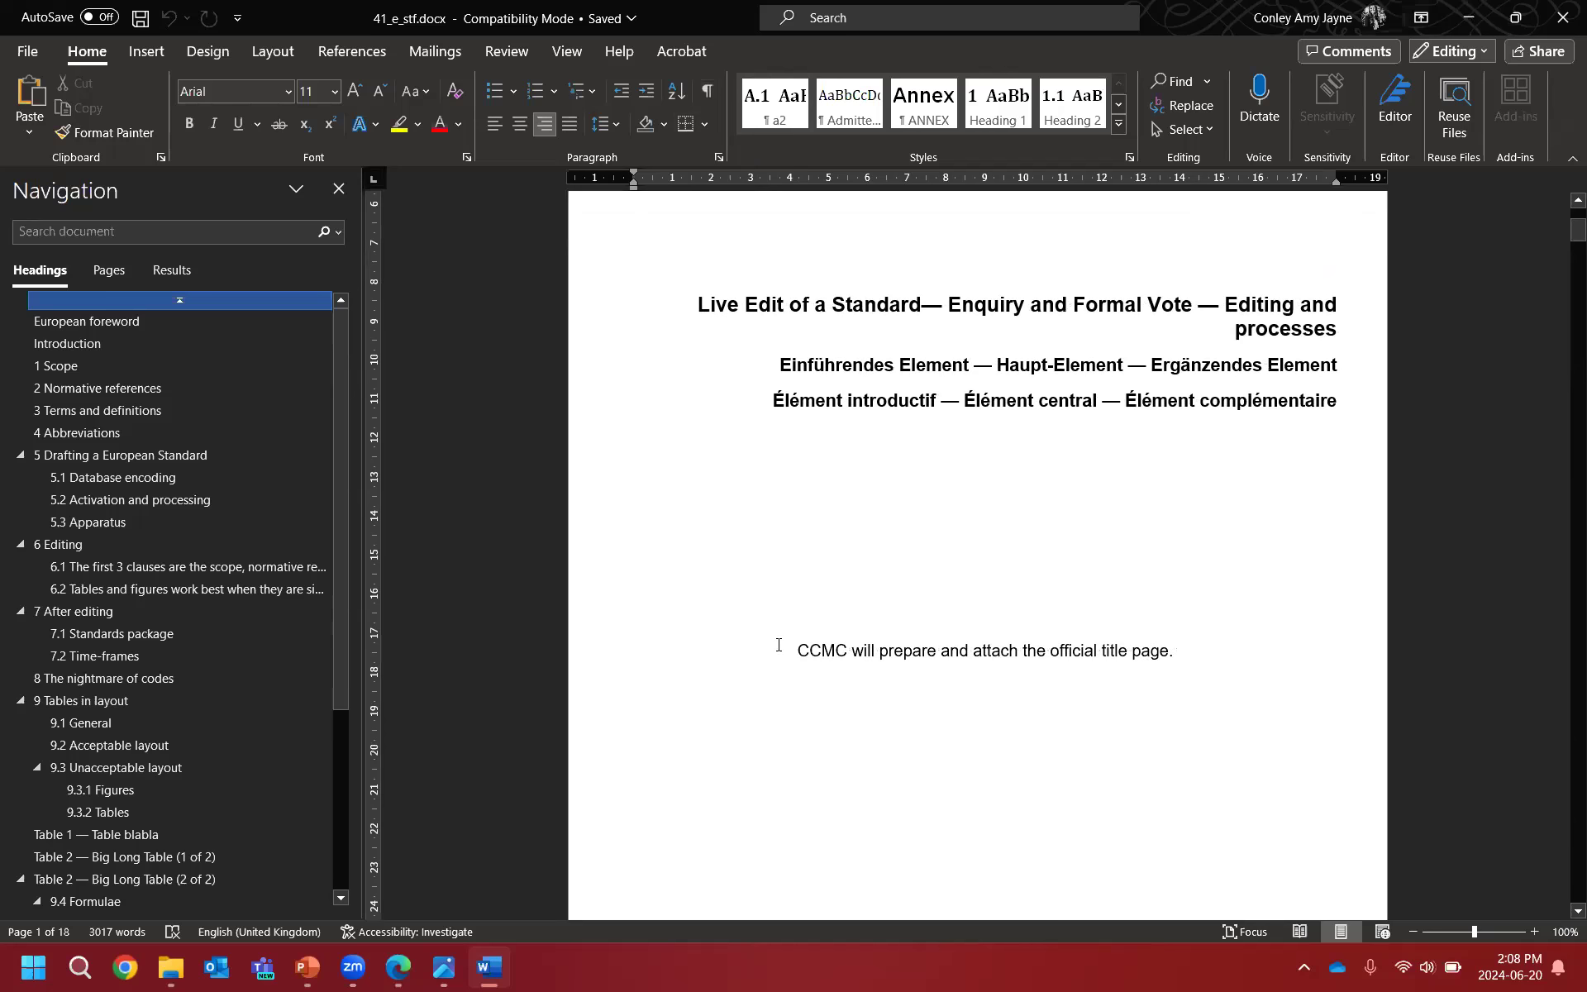
left_click_drag(779, 650, 1182, 653)
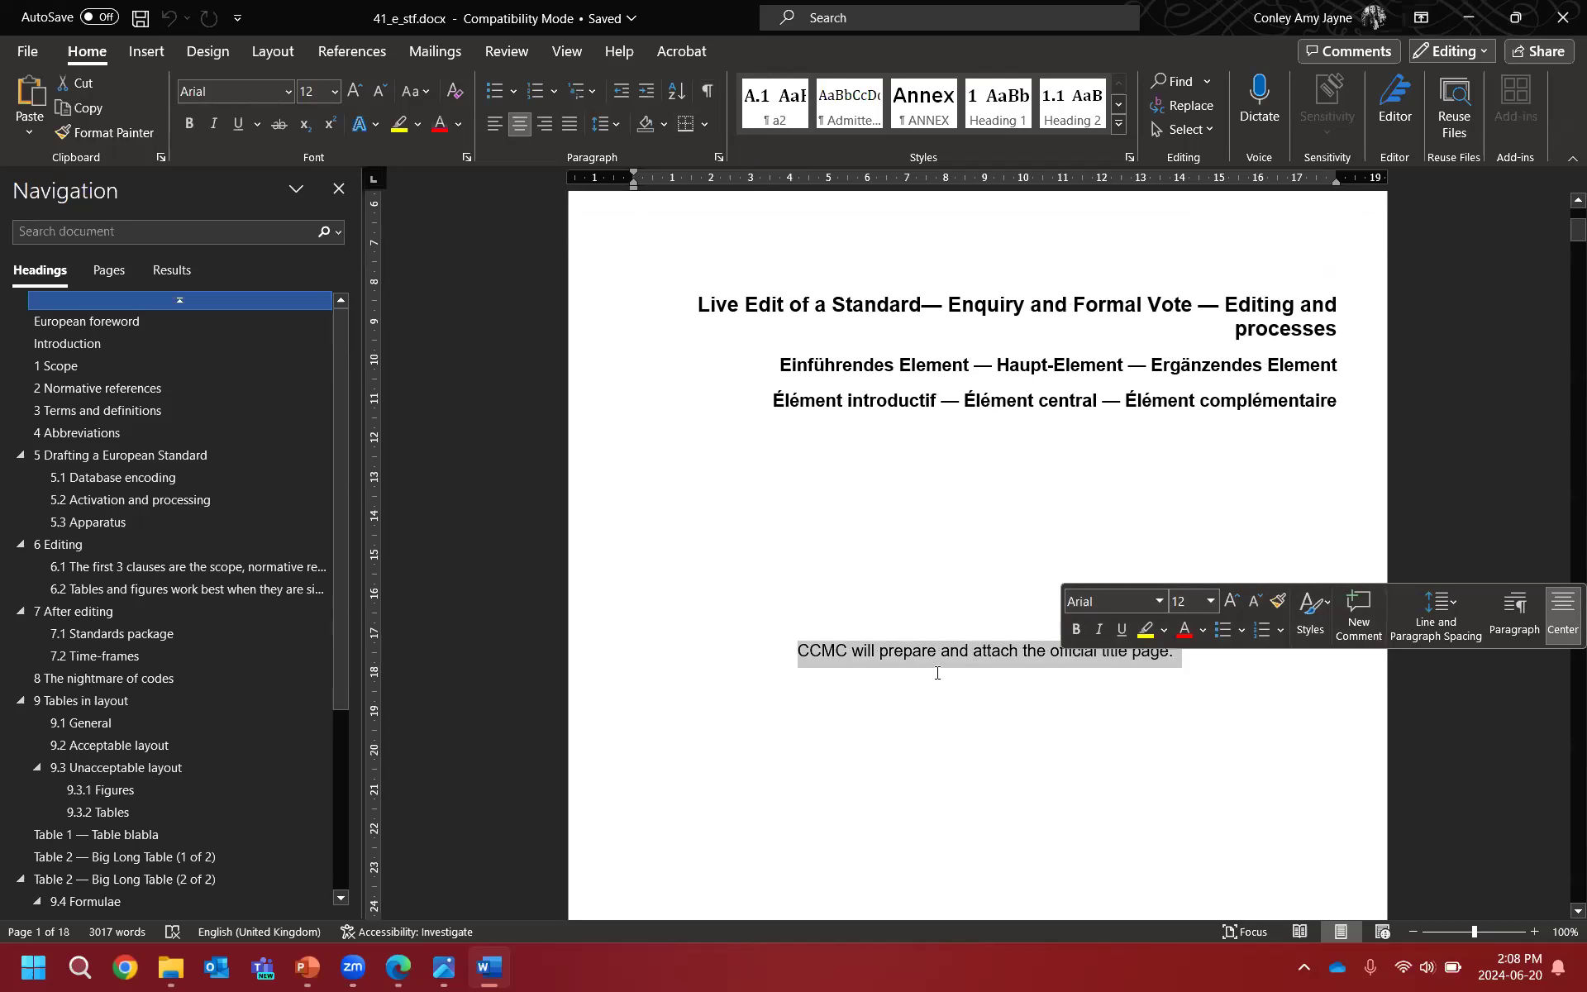
left_click(959, 660)
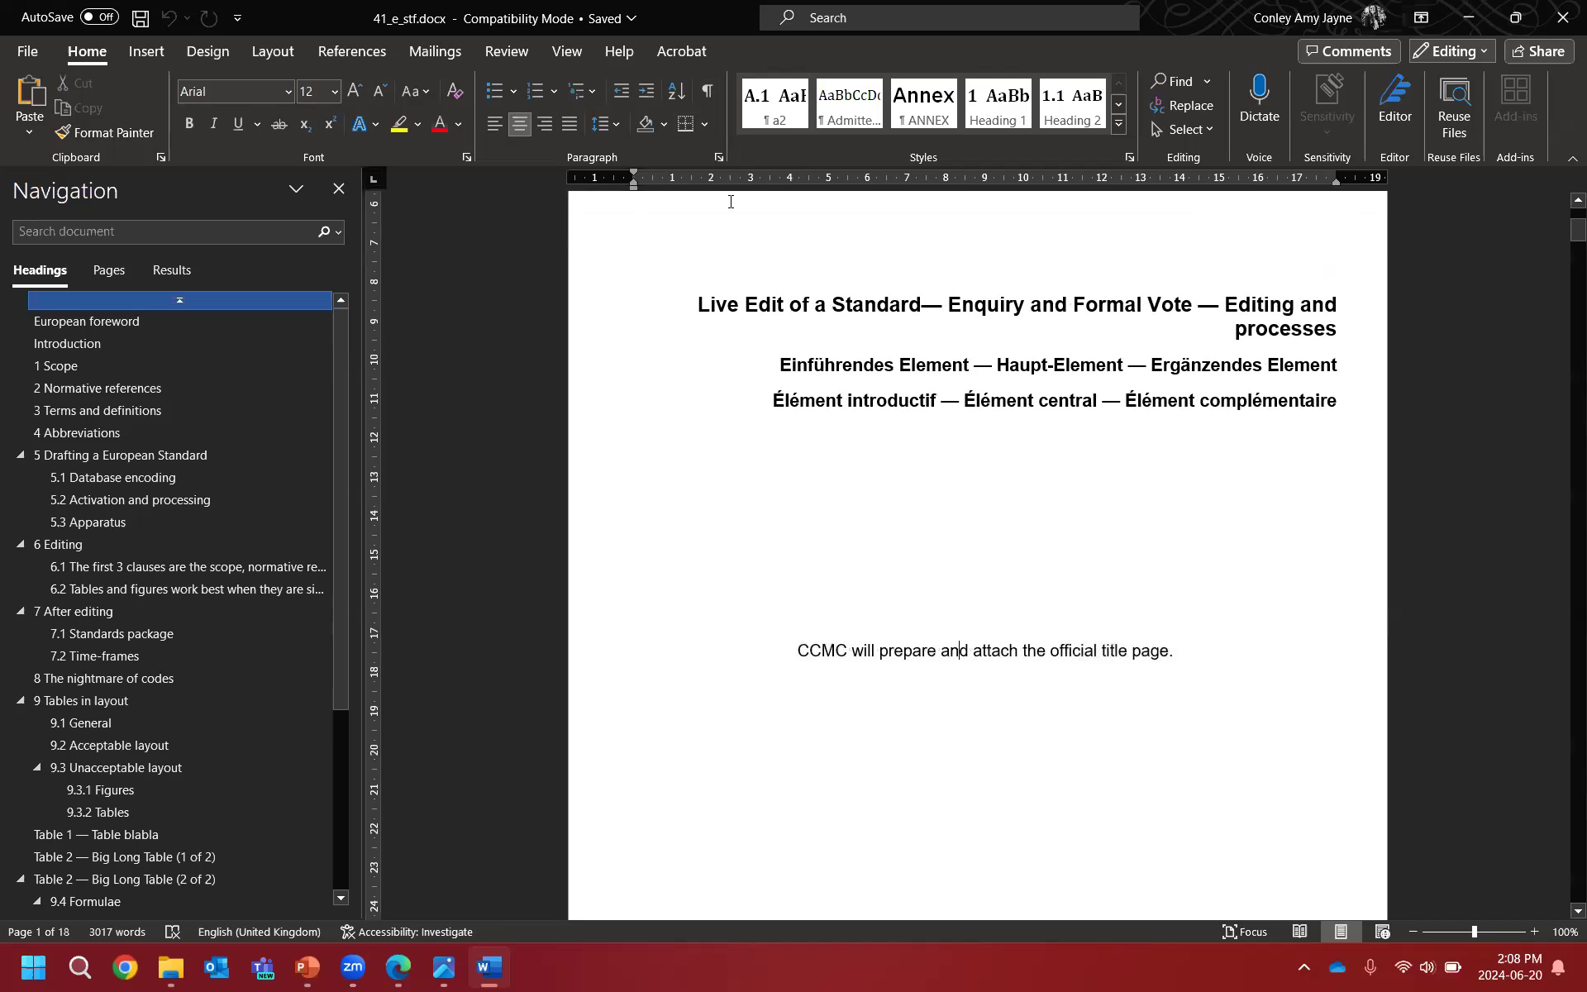
Step: Turn the formatting marks back on, highlight the empty paragraphs below the French title and clear the selection
left_click(707, 90)
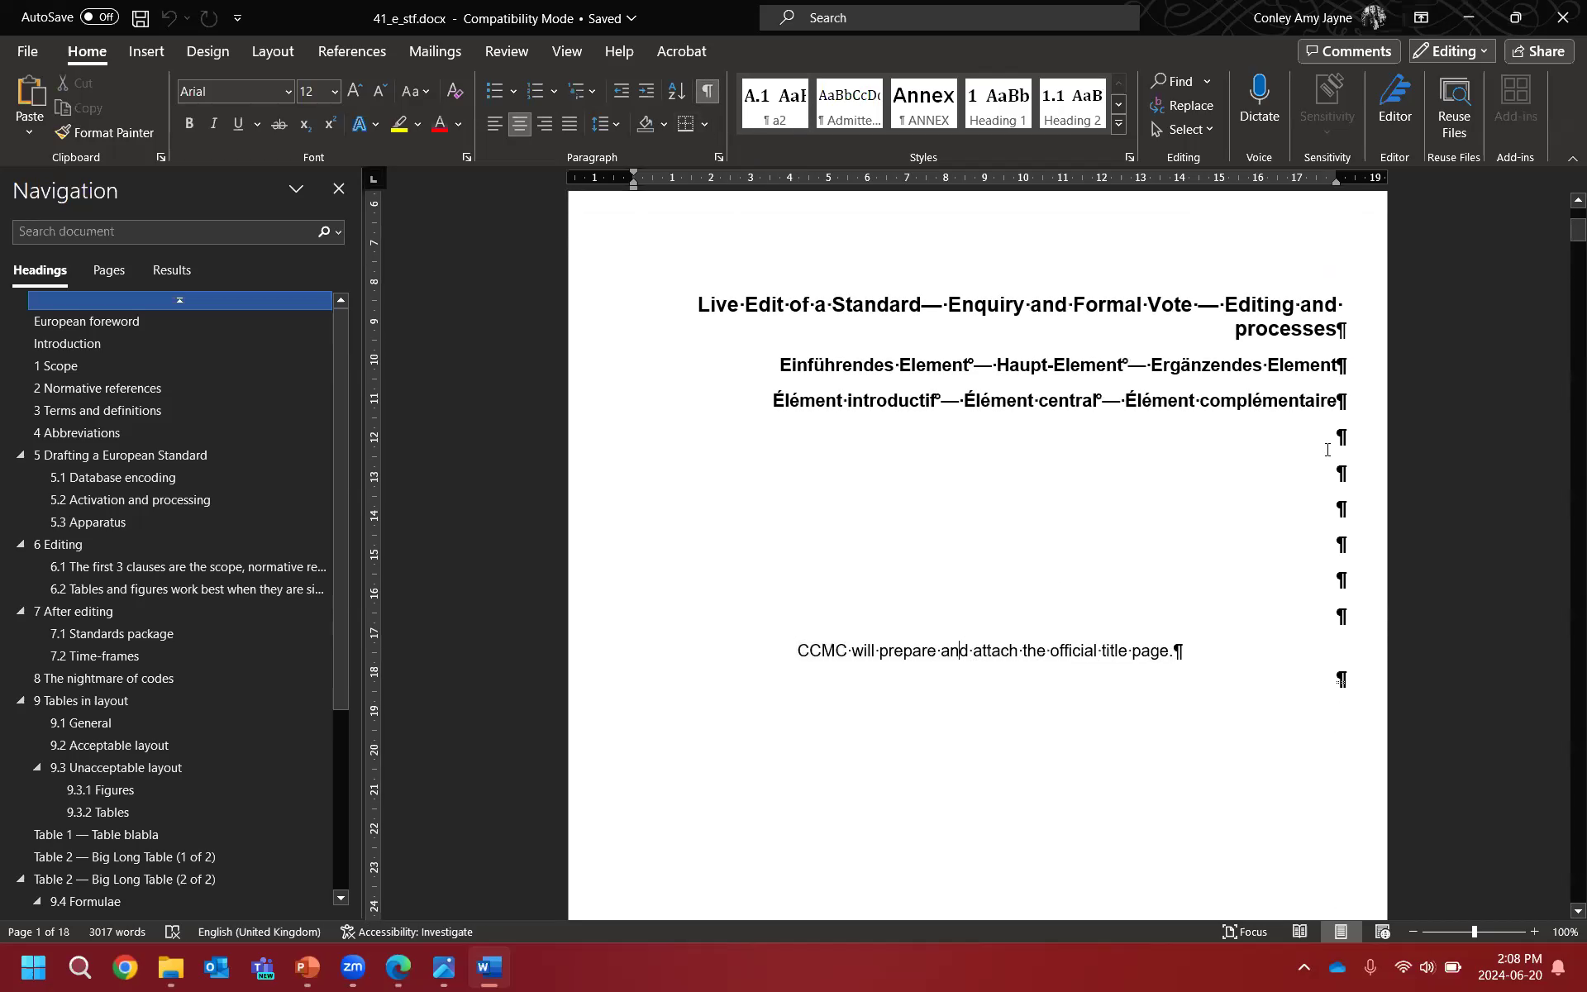
left_click_drag(1332, 443, 1341, 620)
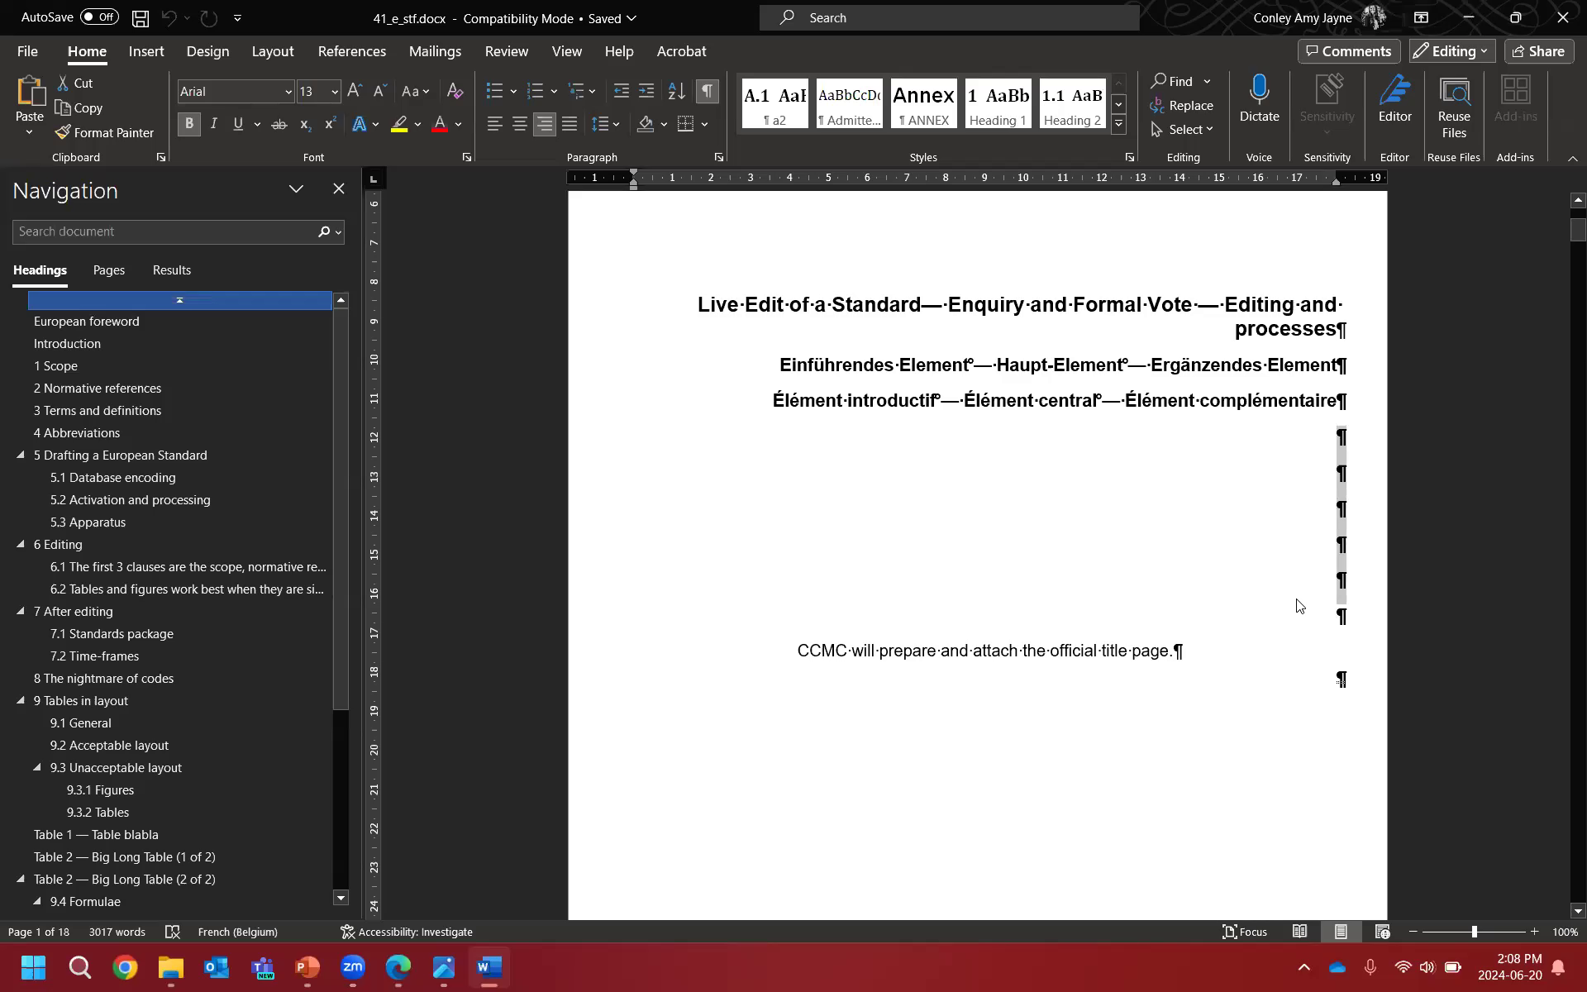
left_click(1324, 621)
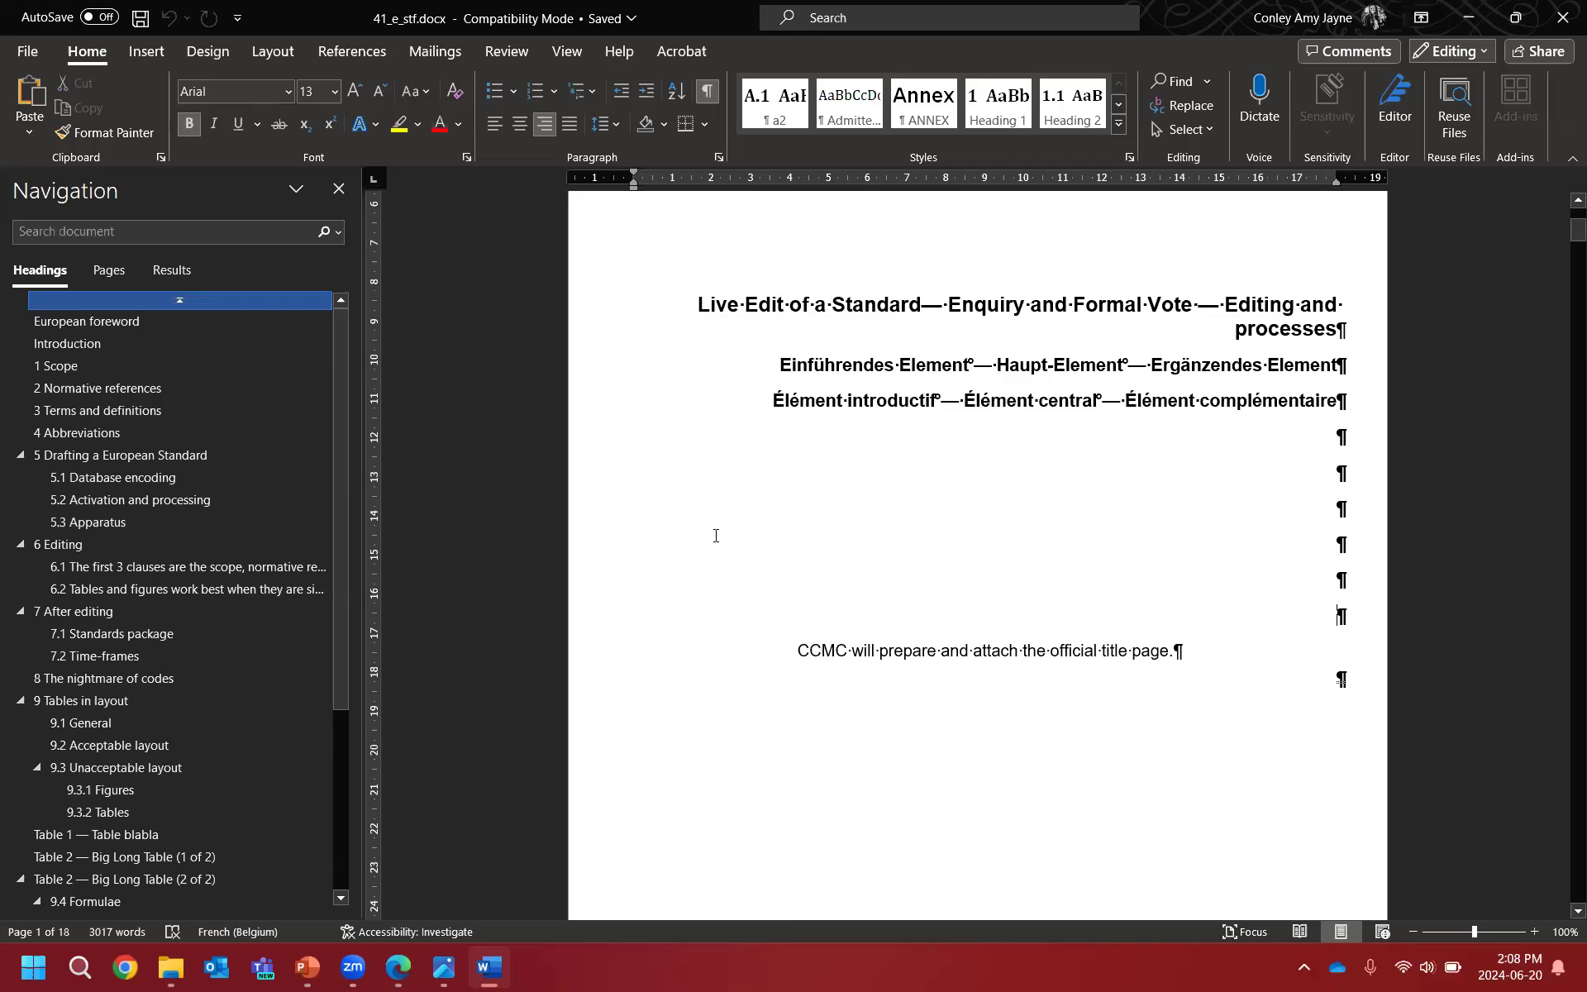
scroll(969, 562, "up", 2)
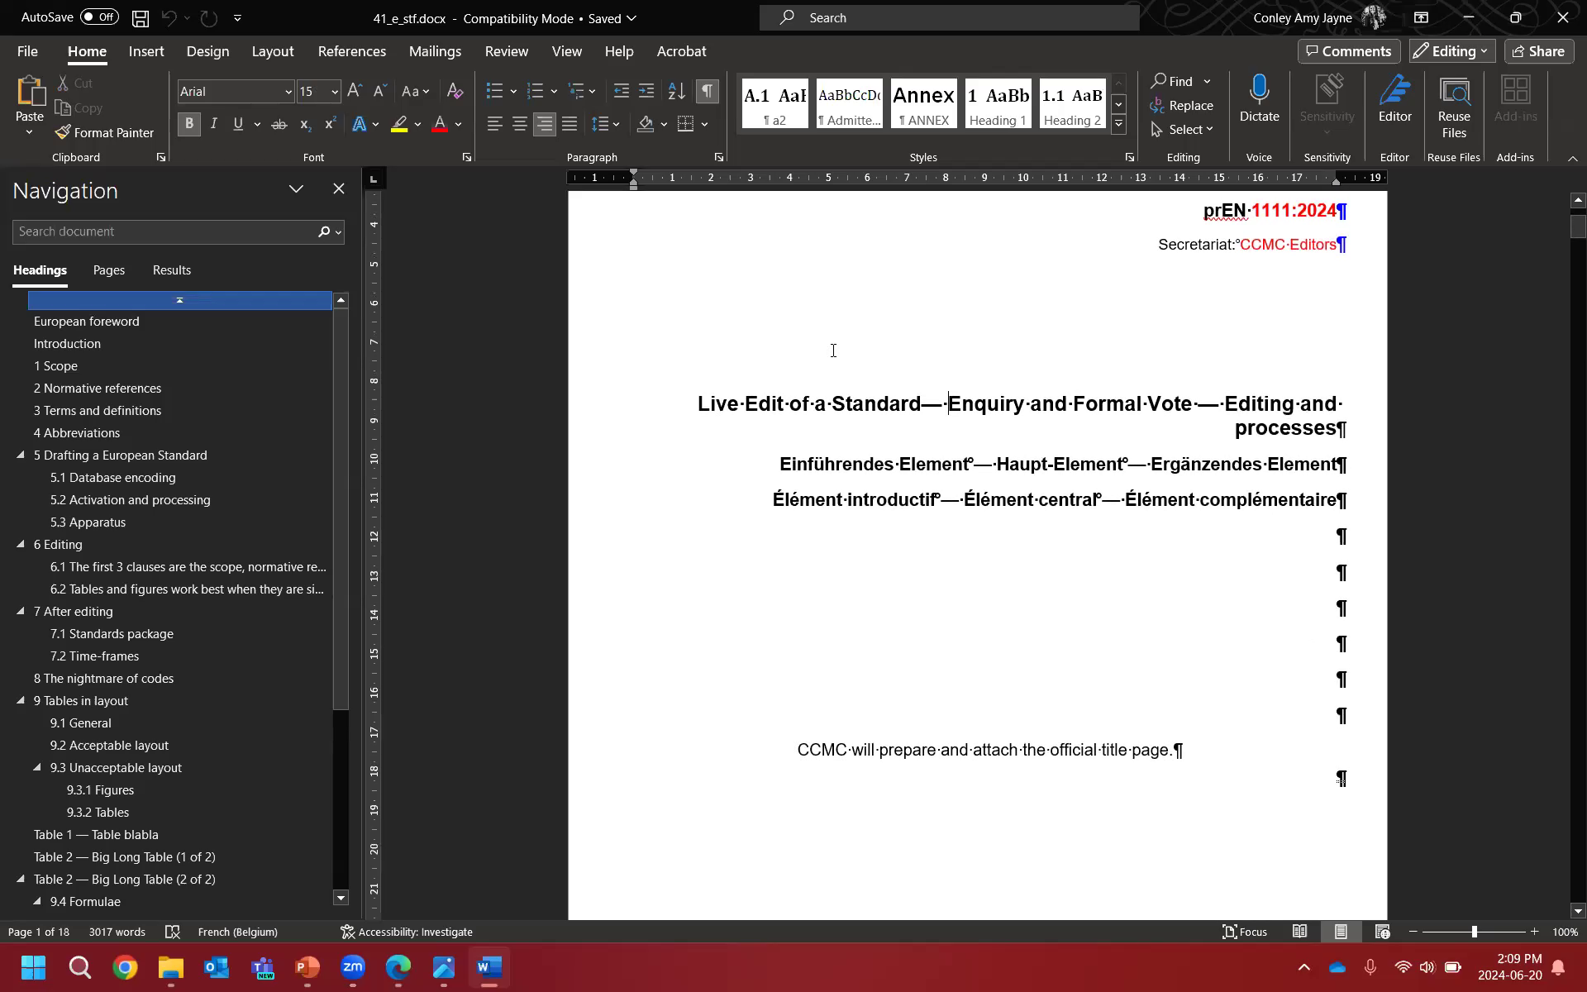
left_click(949, 404)
scroll(699, 622, "down", 1)
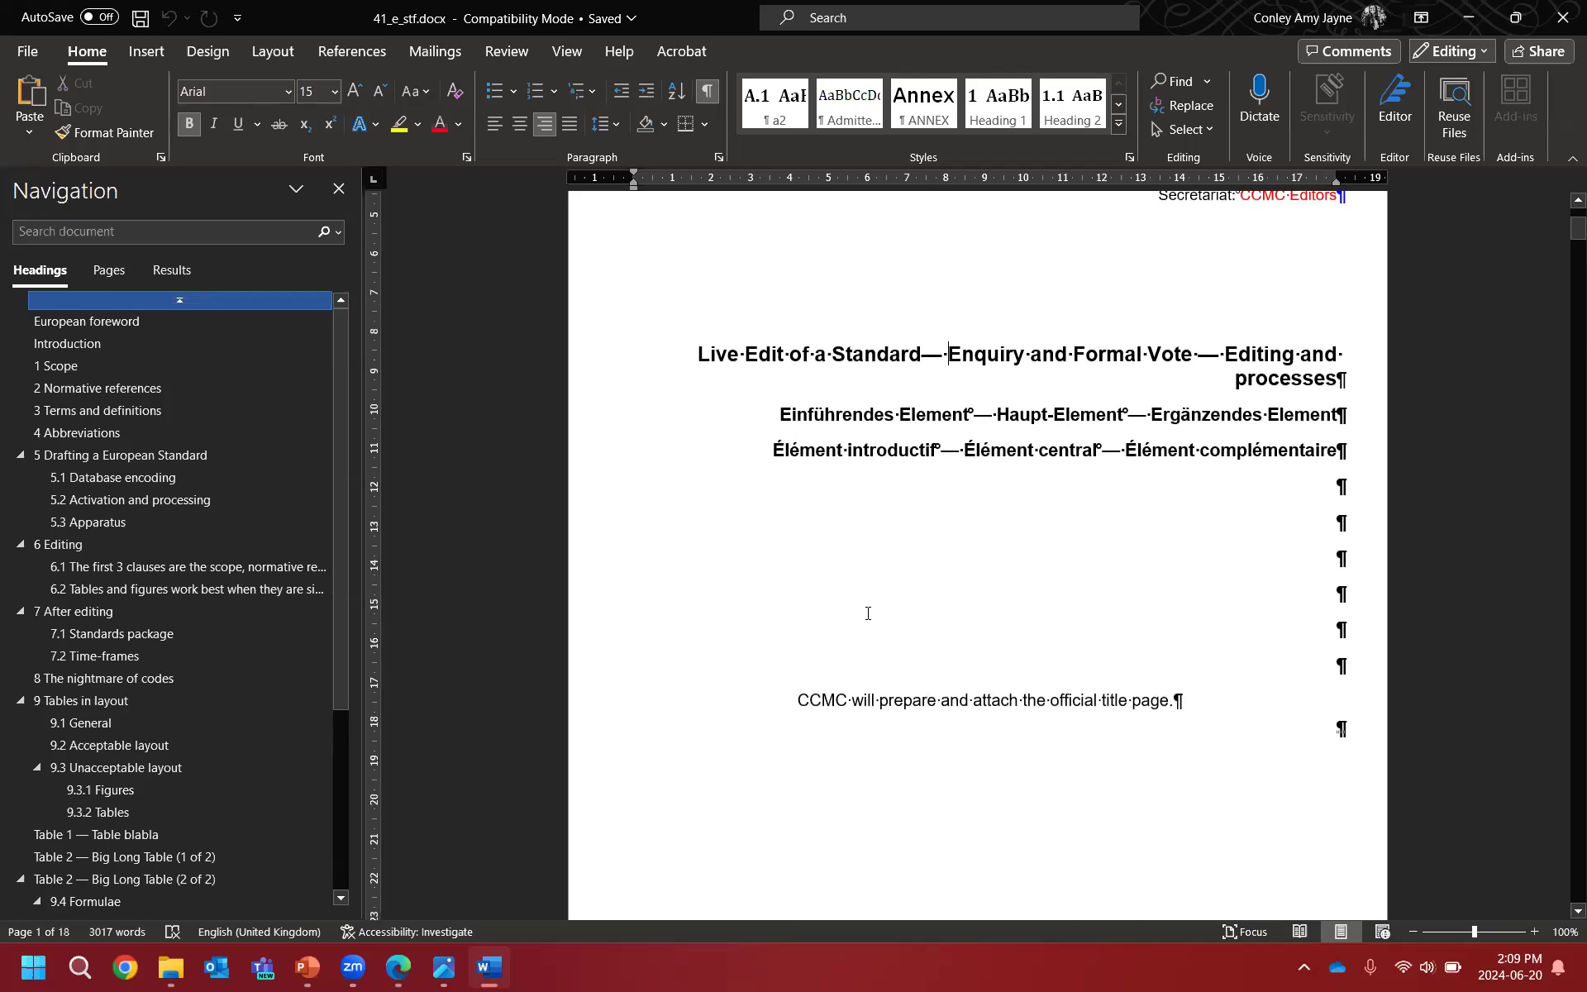
Step: Switch the document to Draft view, highlight the first line of the English title and clear the selection
left_click(575, 55)
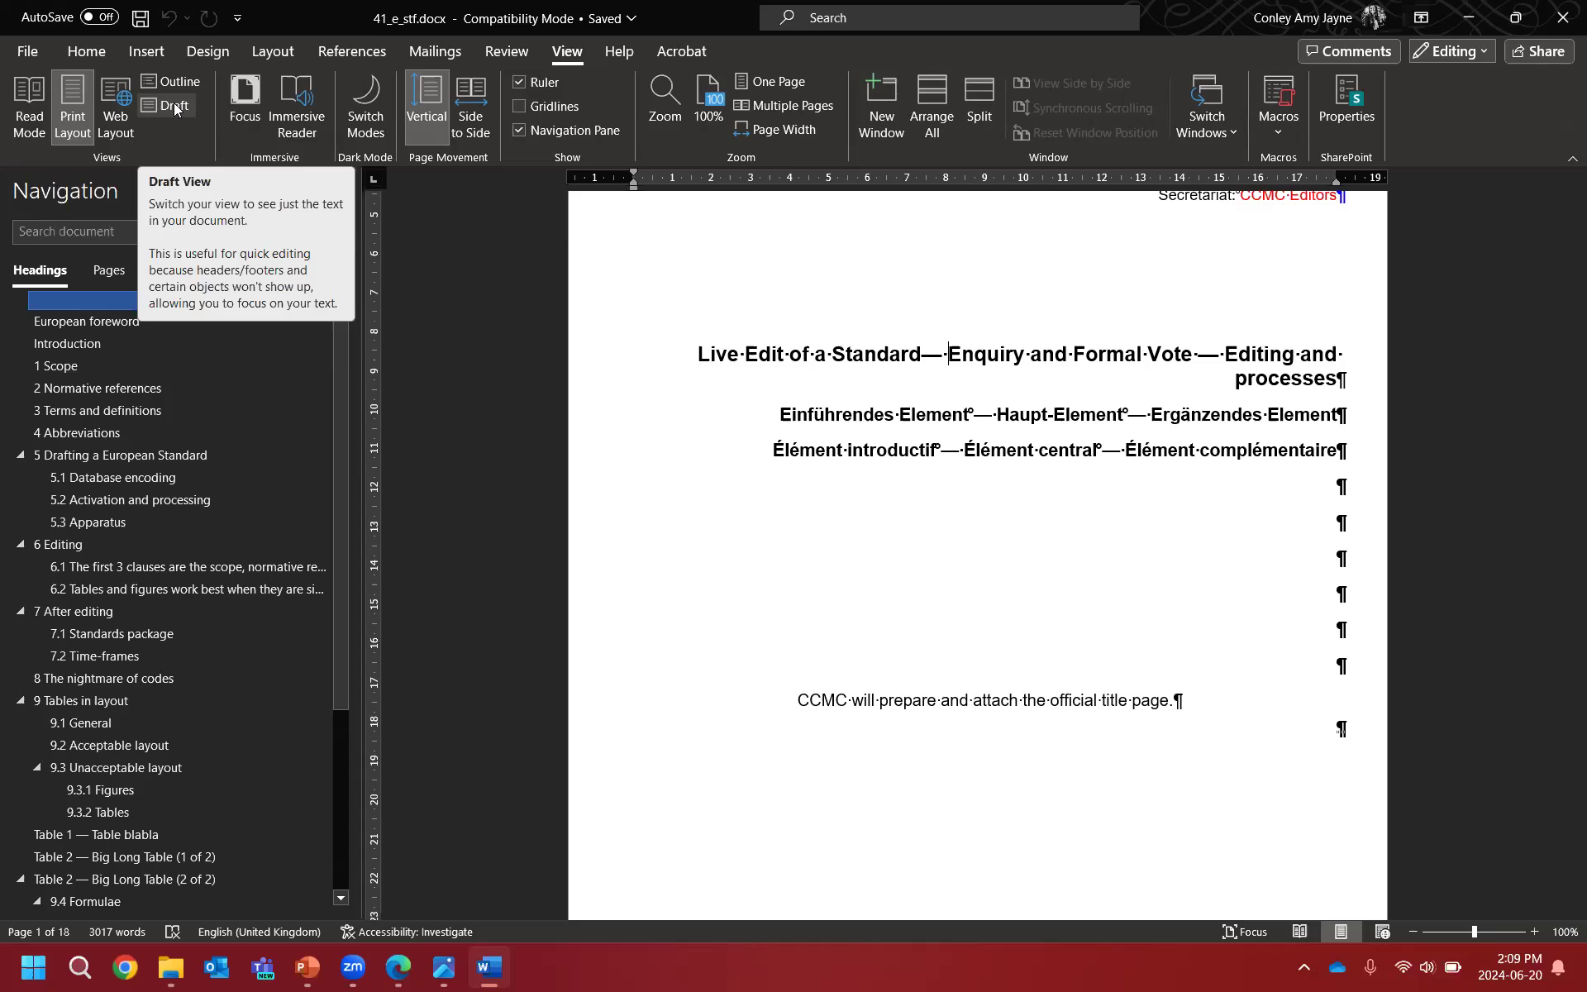
left_click(174, 105)
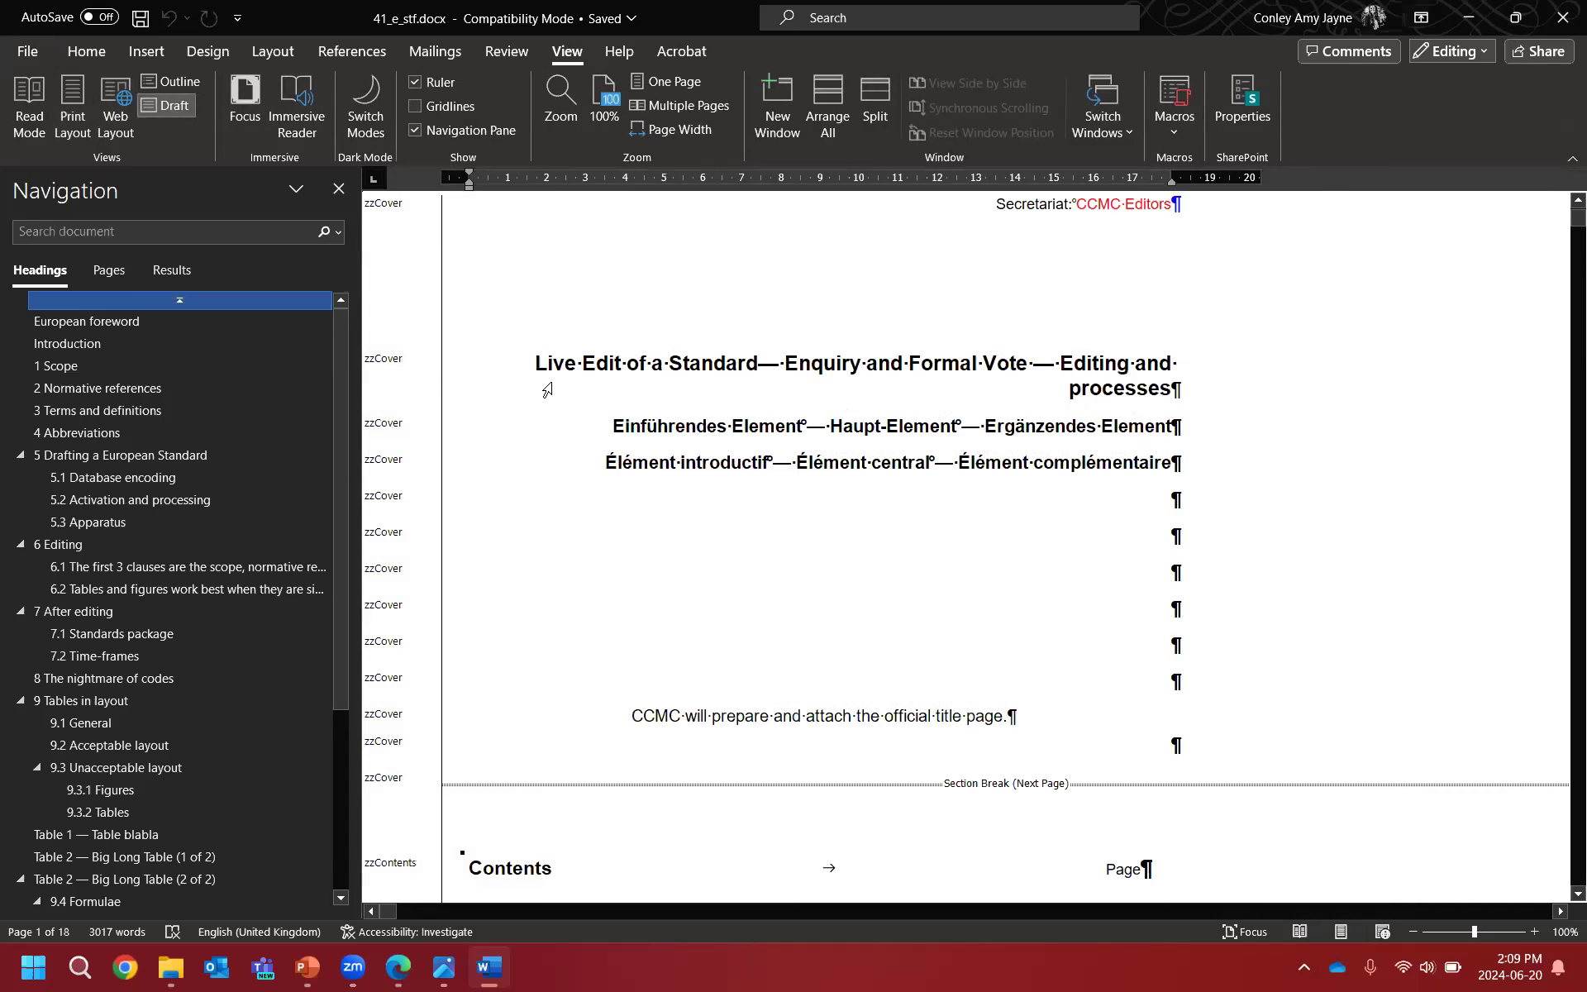
left_click(519, 374)
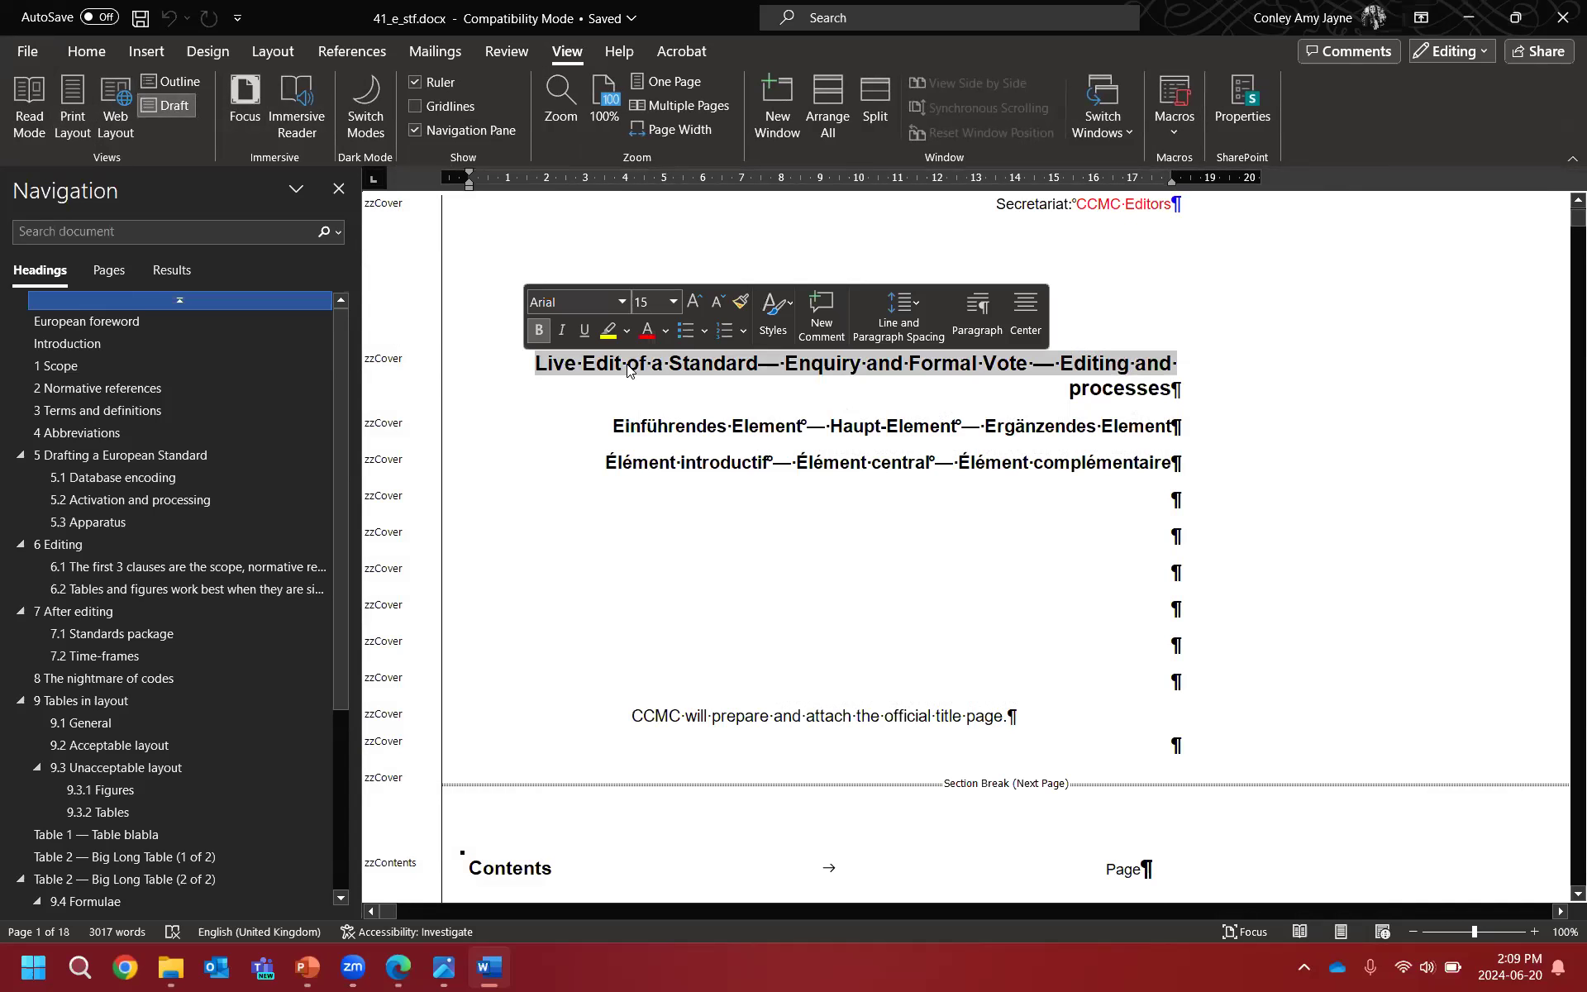
left_click(627, 368)
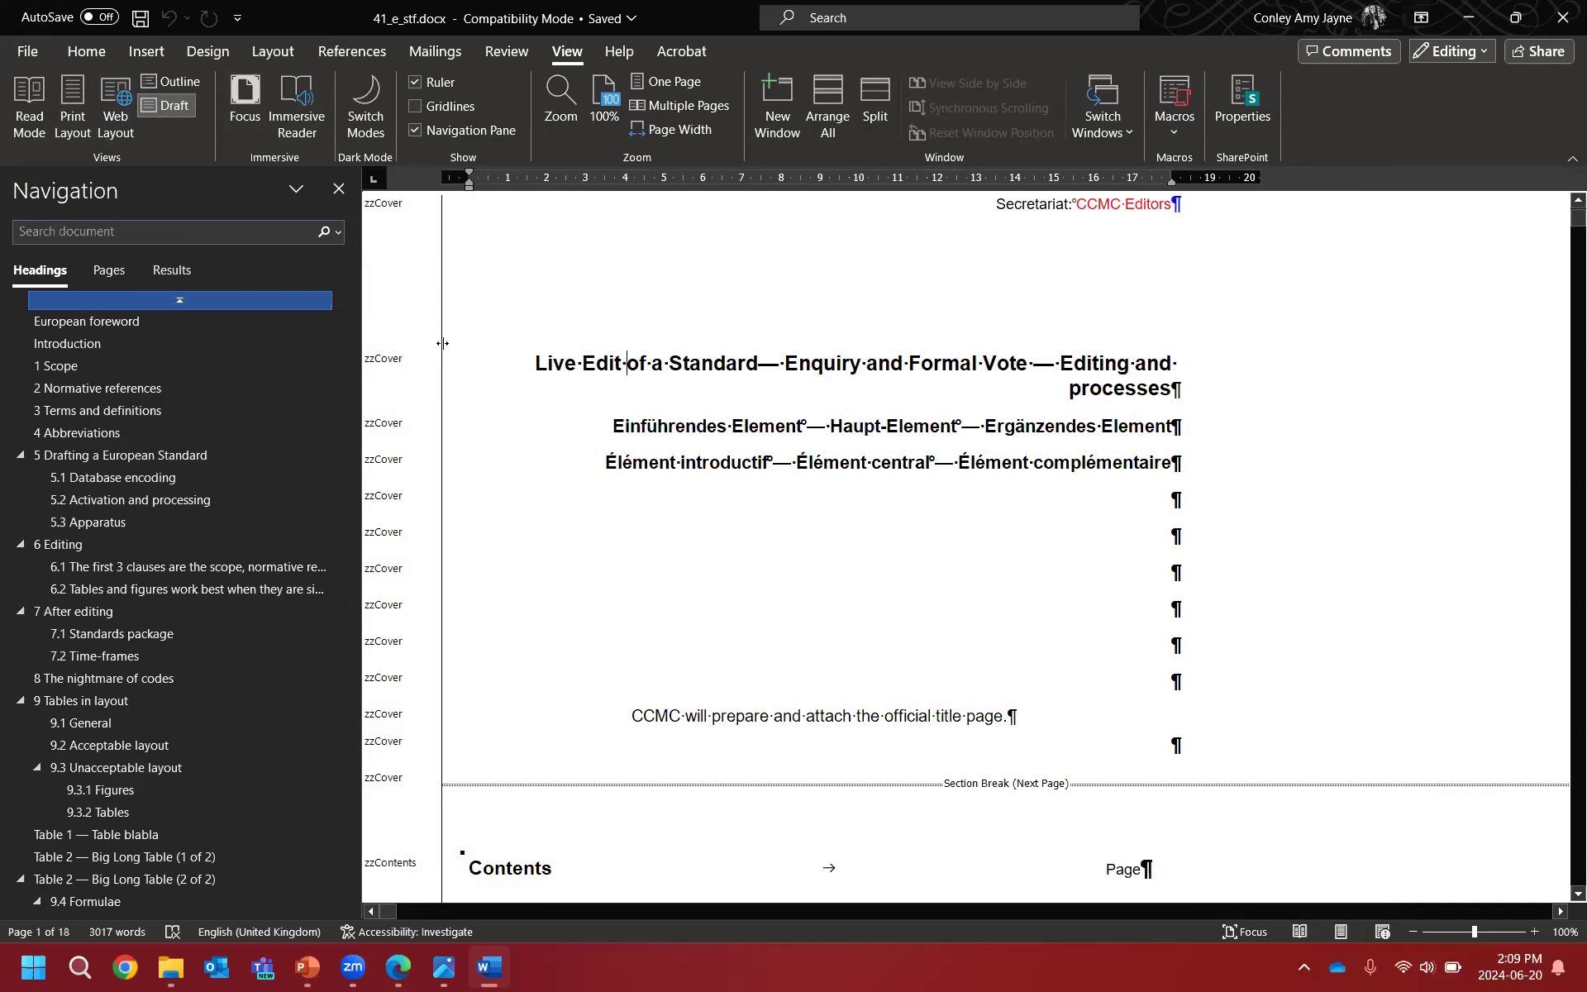
Step: Collapse the style area beside the text and restore it by setting its pane width in Draft and Outline views to 2,5 cm
left_click_drag(442, 343, 361, 366)
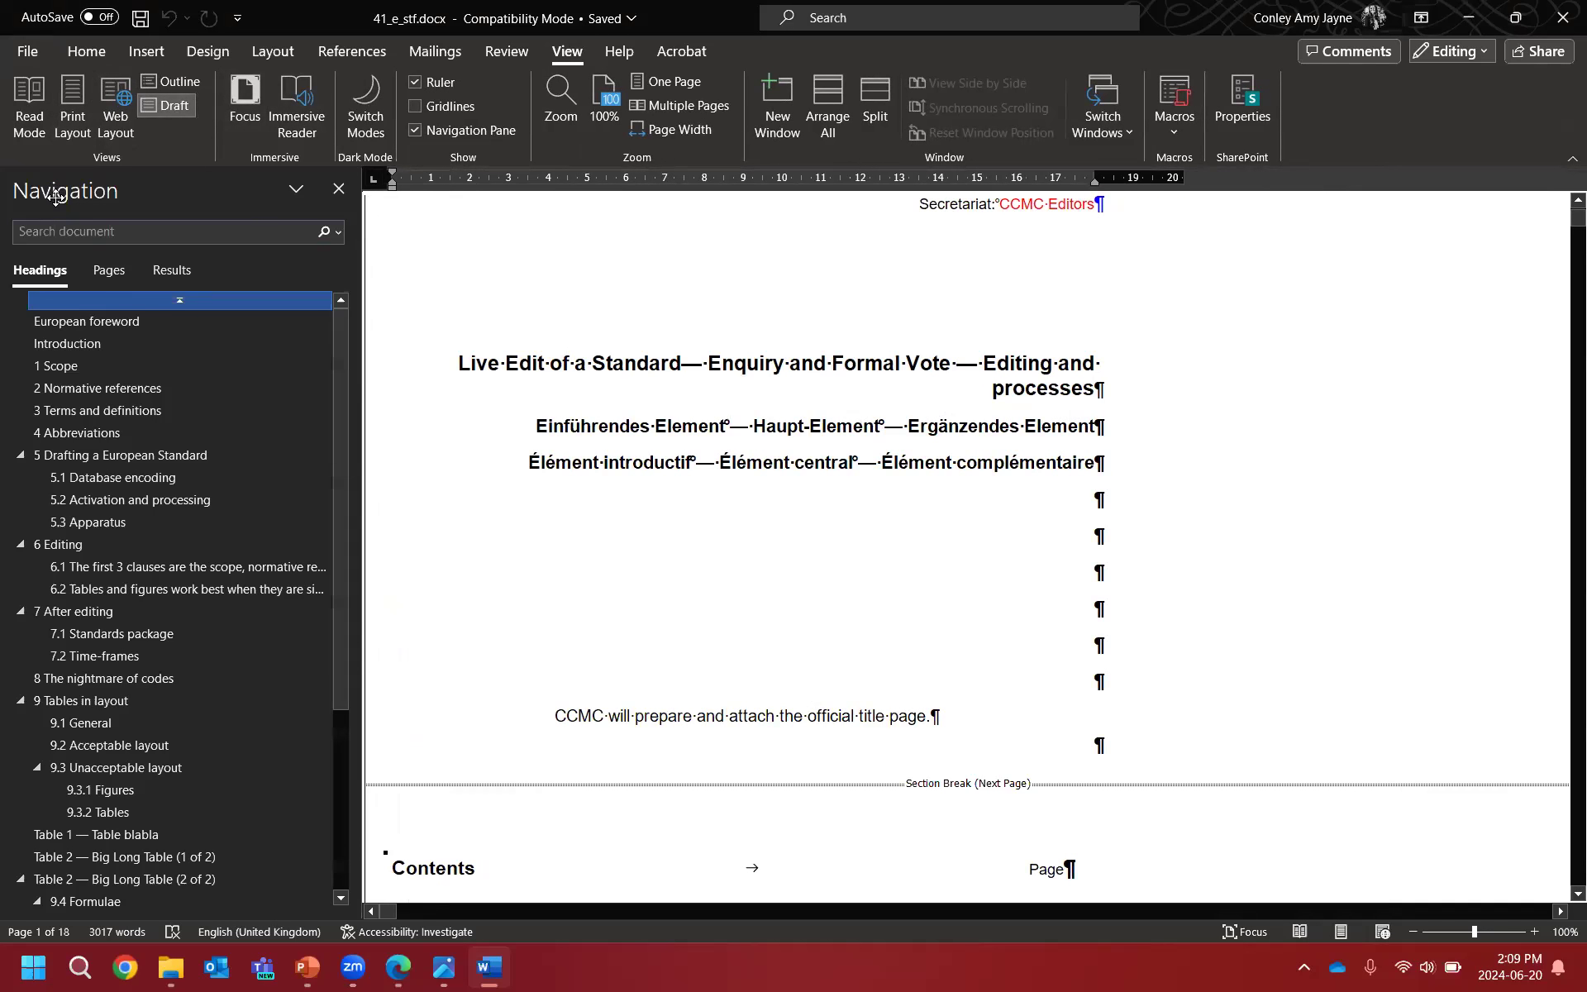
left_click(29, 54)
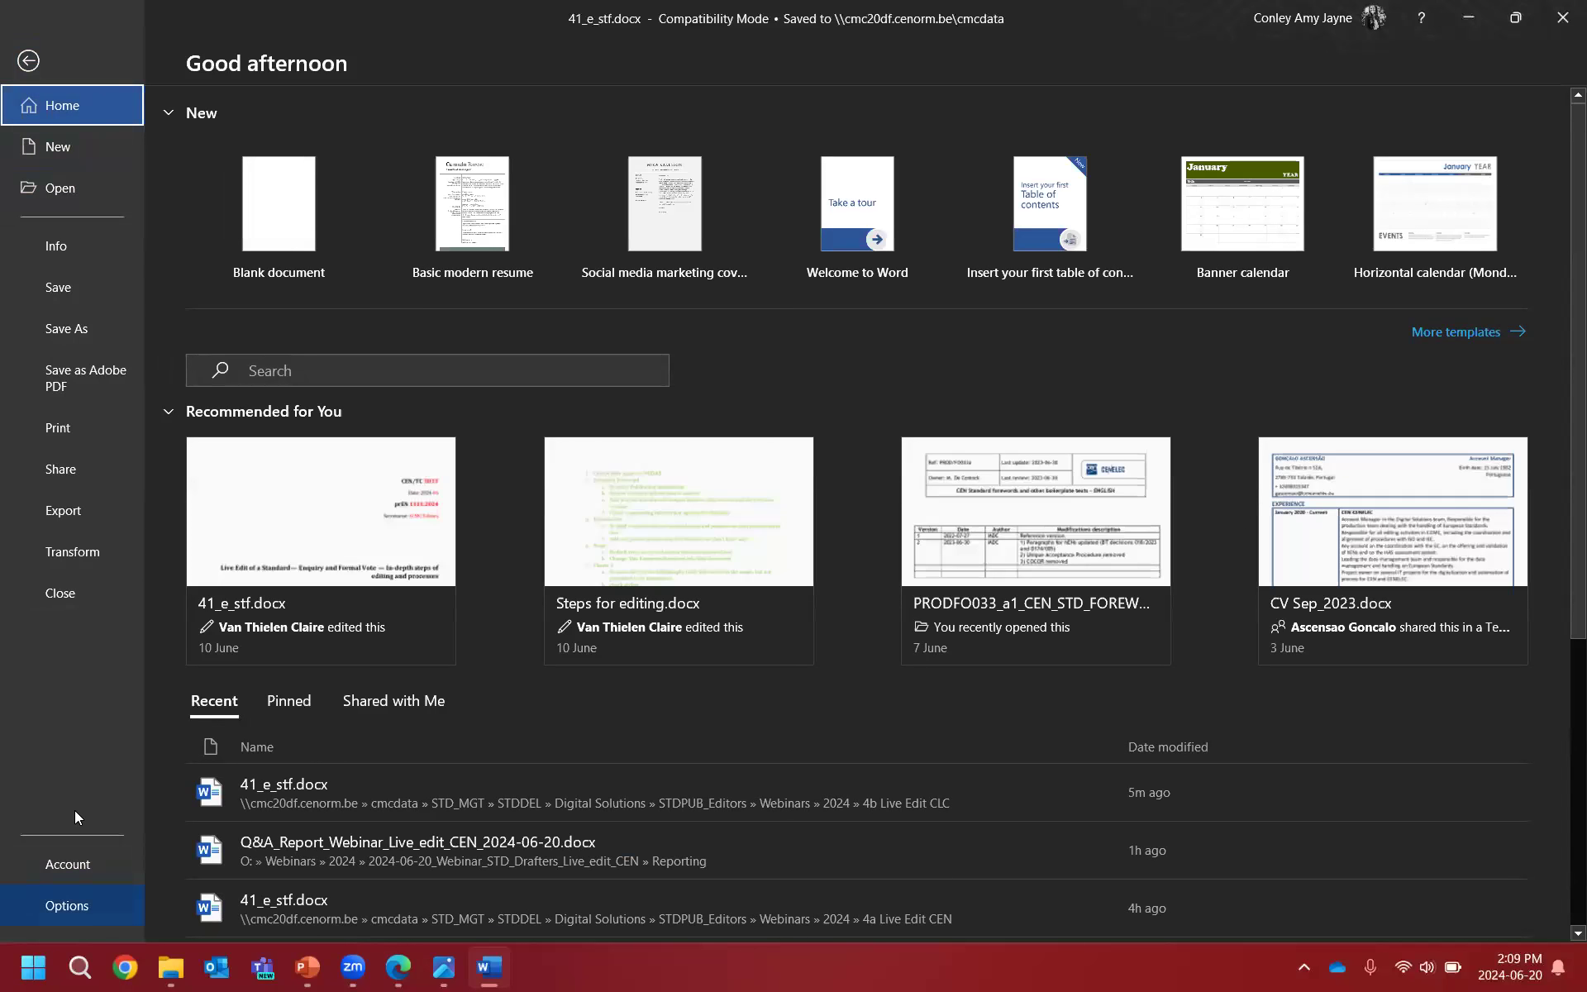
key("Return")
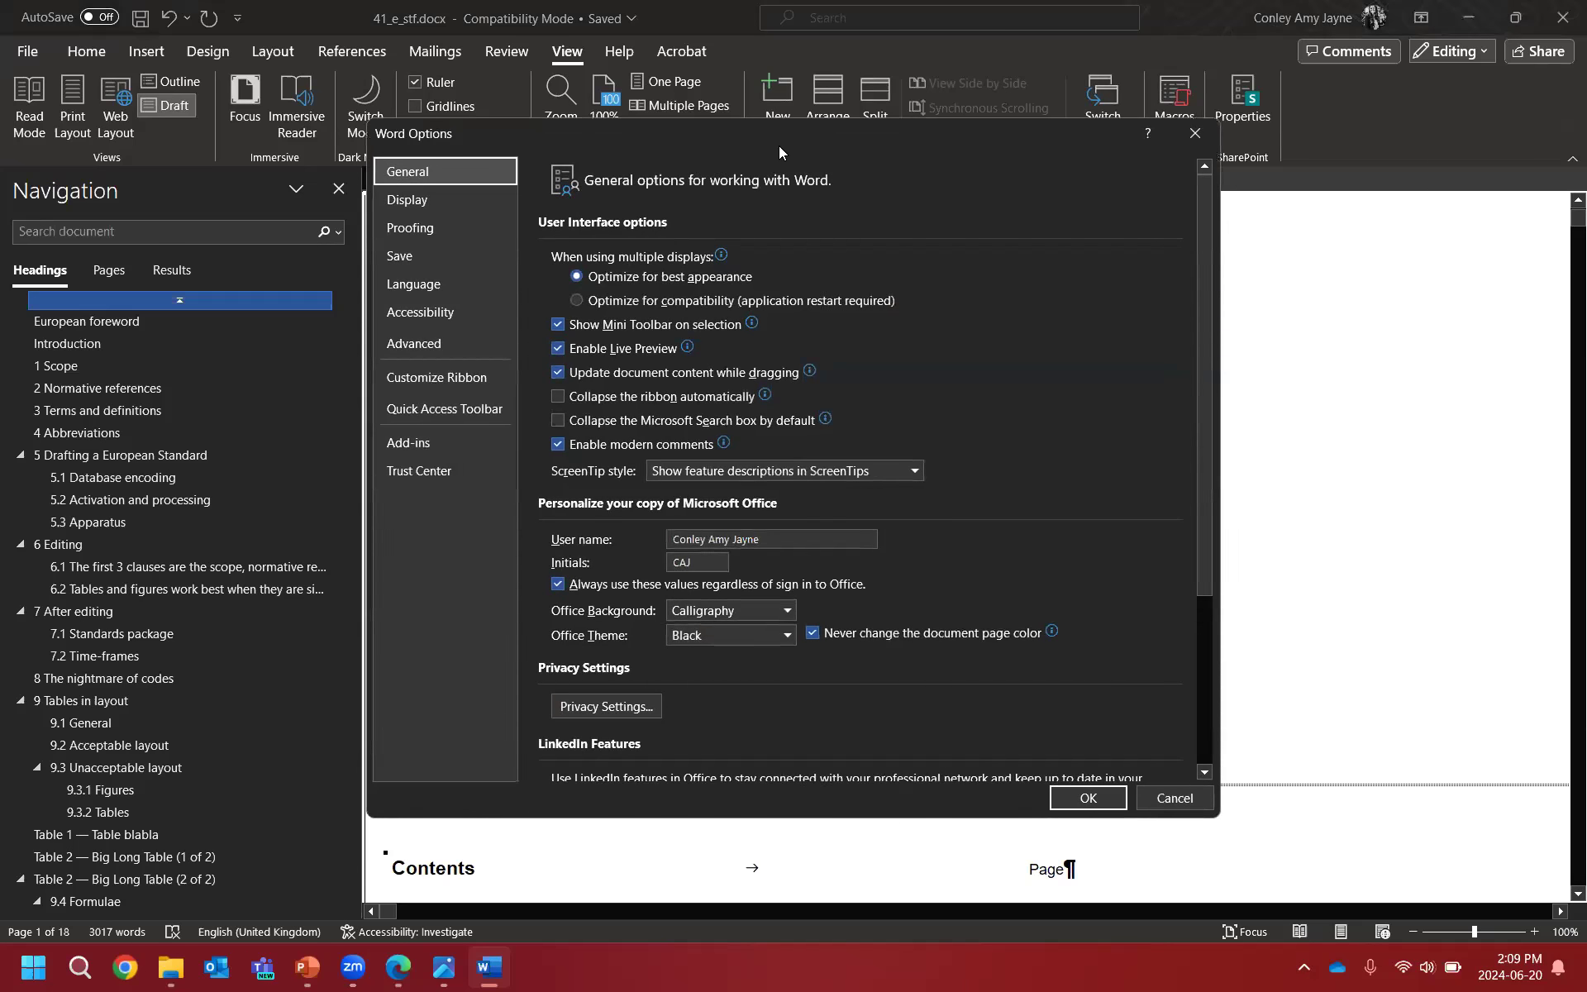
left_click_drag(782, 142, 817, 161)
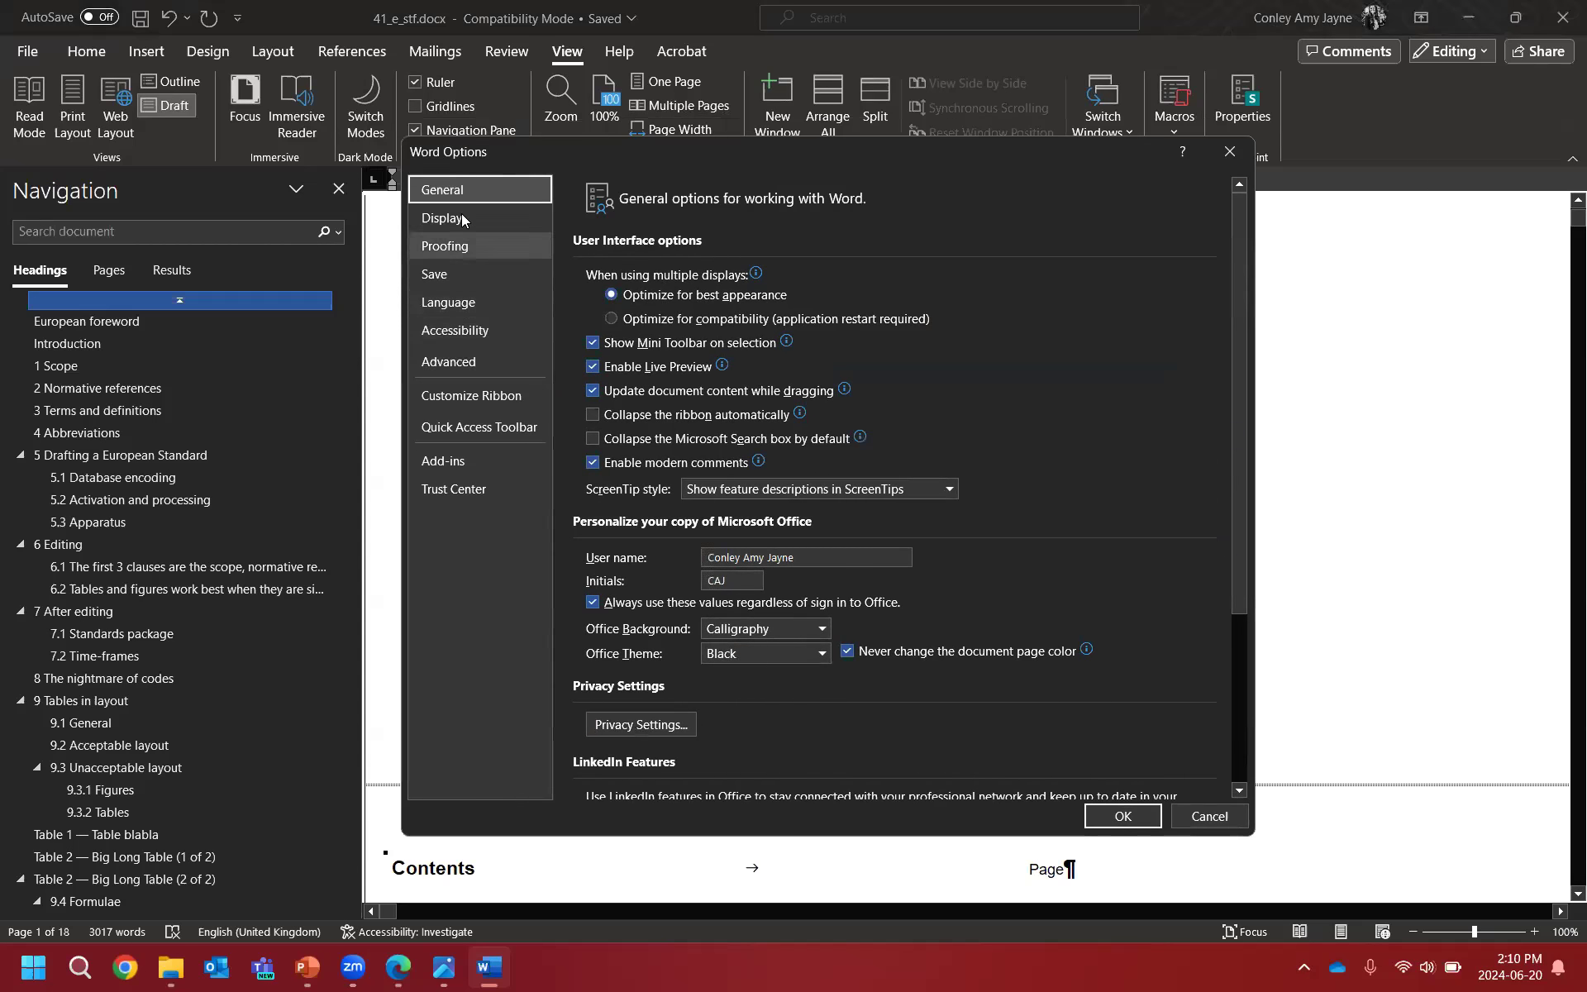
left_click(466, 364)
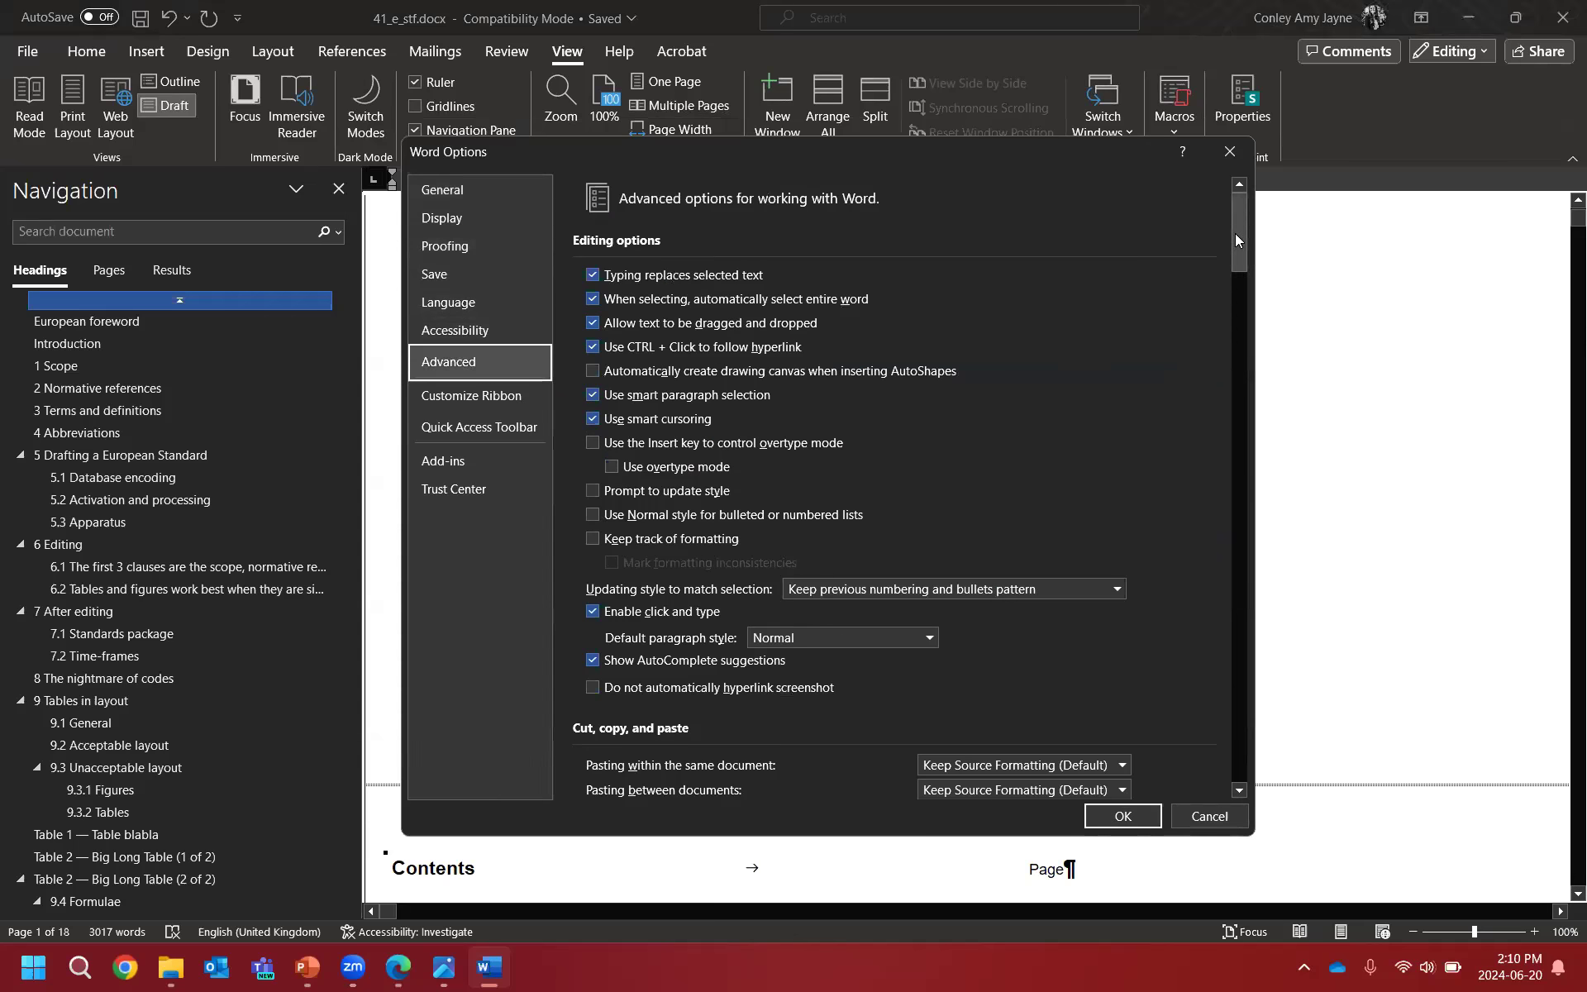
left_click_drag(1235, 233, 1220, 418)
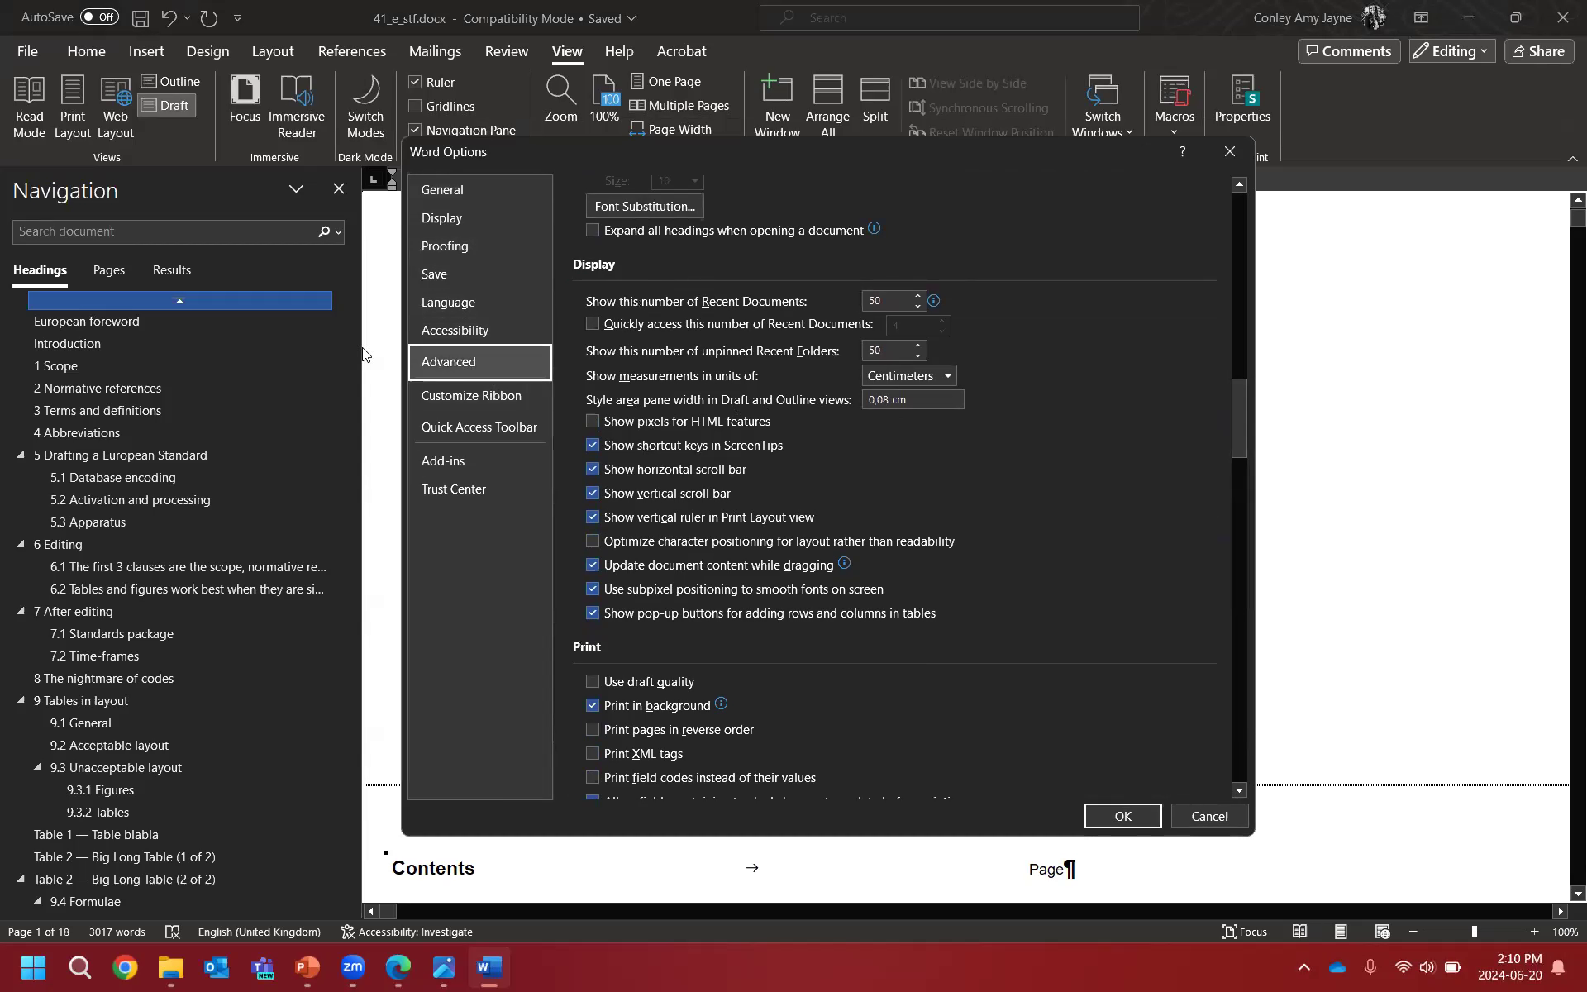
double_click(886, 403)
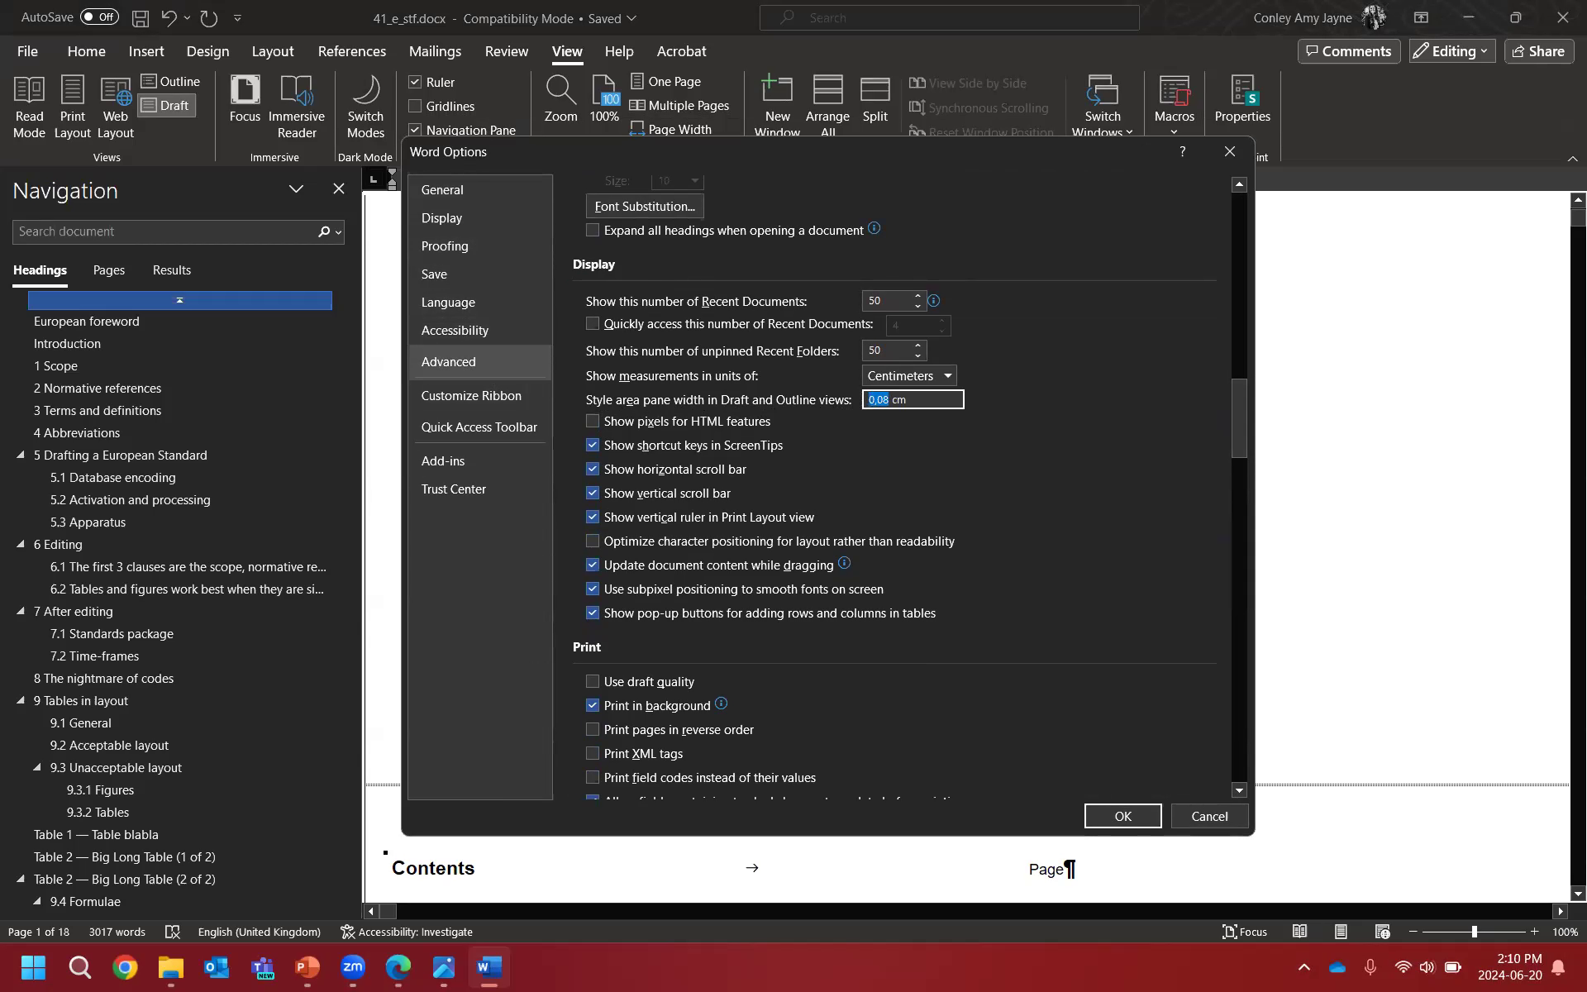
type("2,5")
left_click(1121, 815)
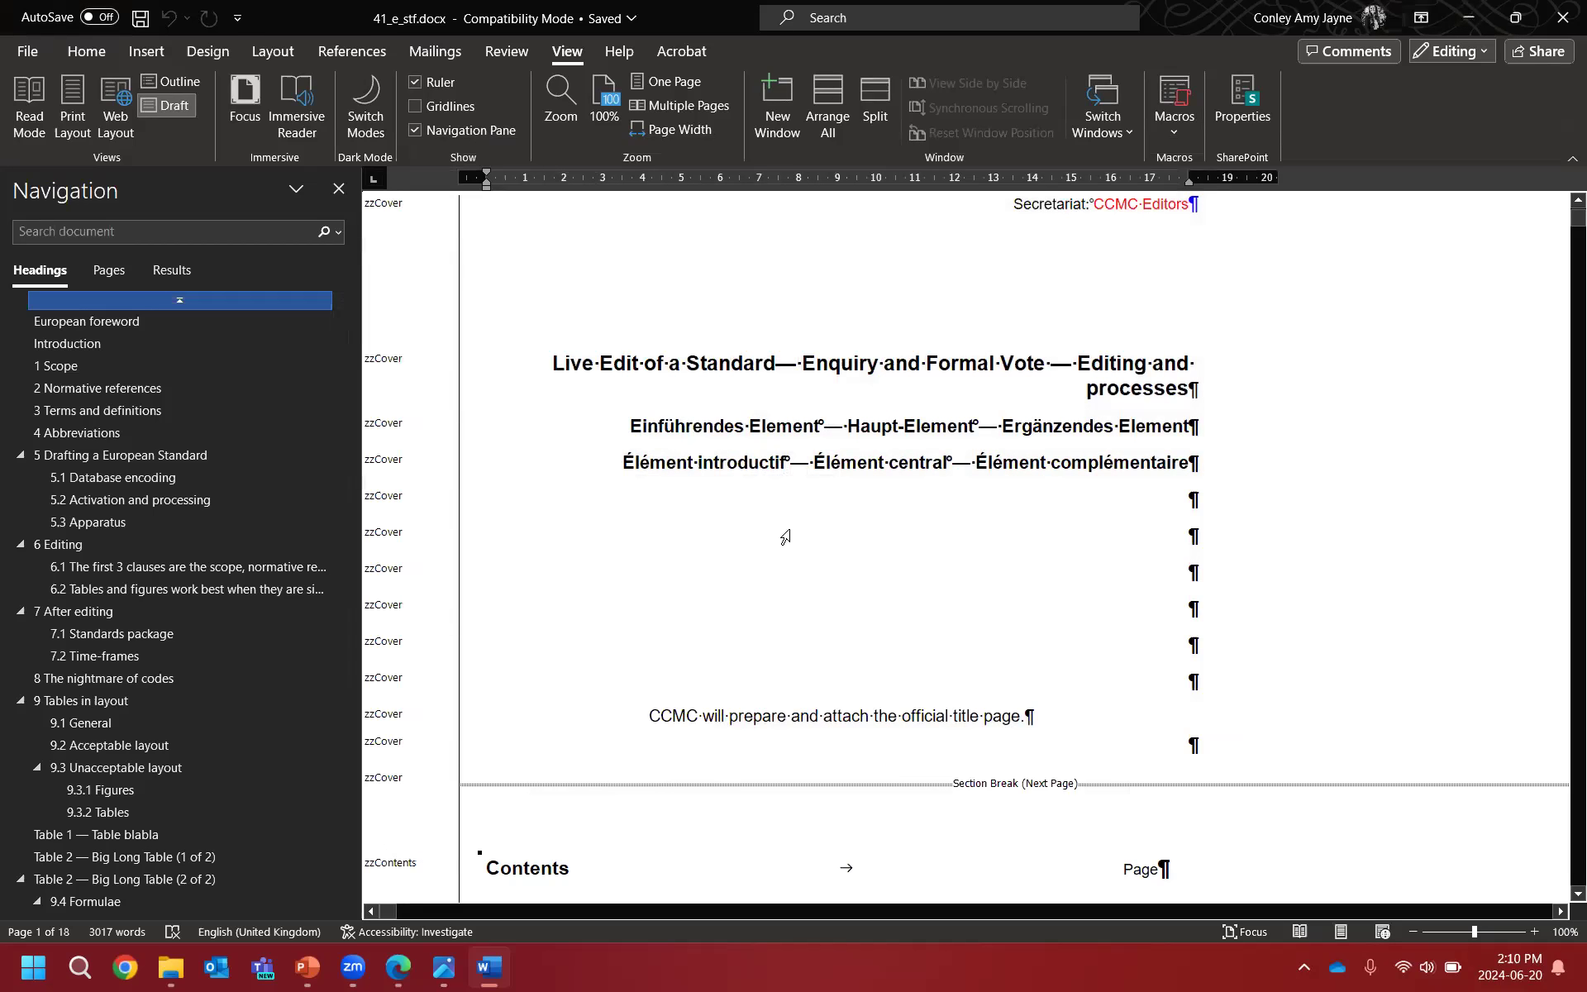
Step: Open the Styles pane, float it beside the title page text and enlarge it to list more styles
left_click(87, 51)
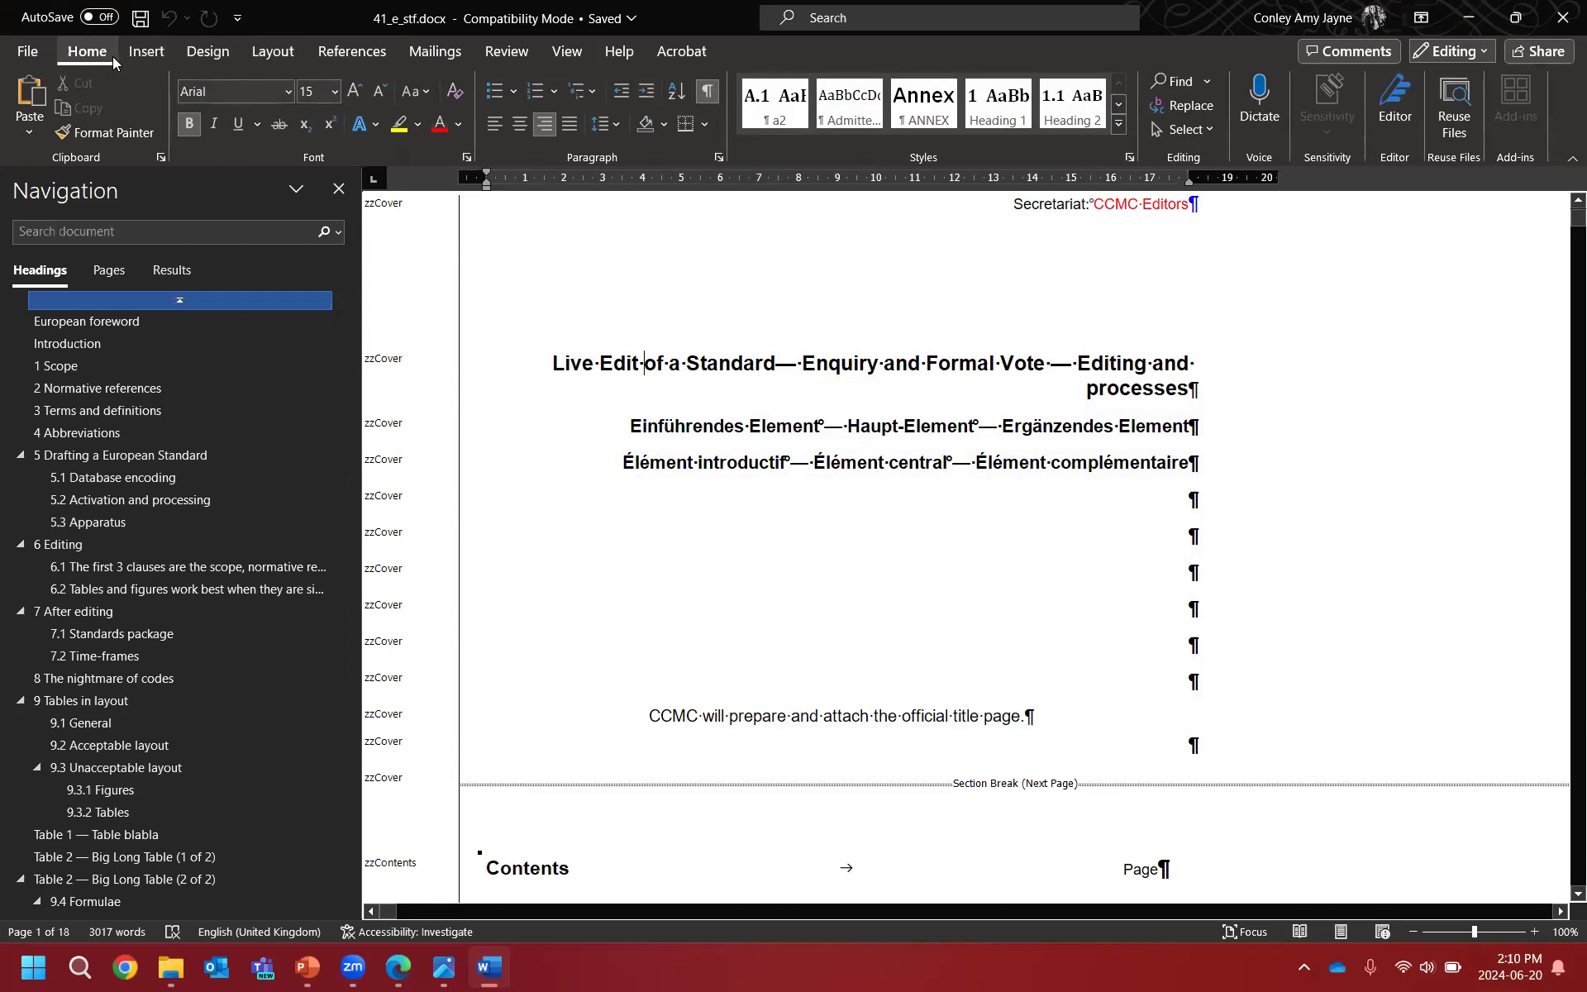
left_click(1130, 158)
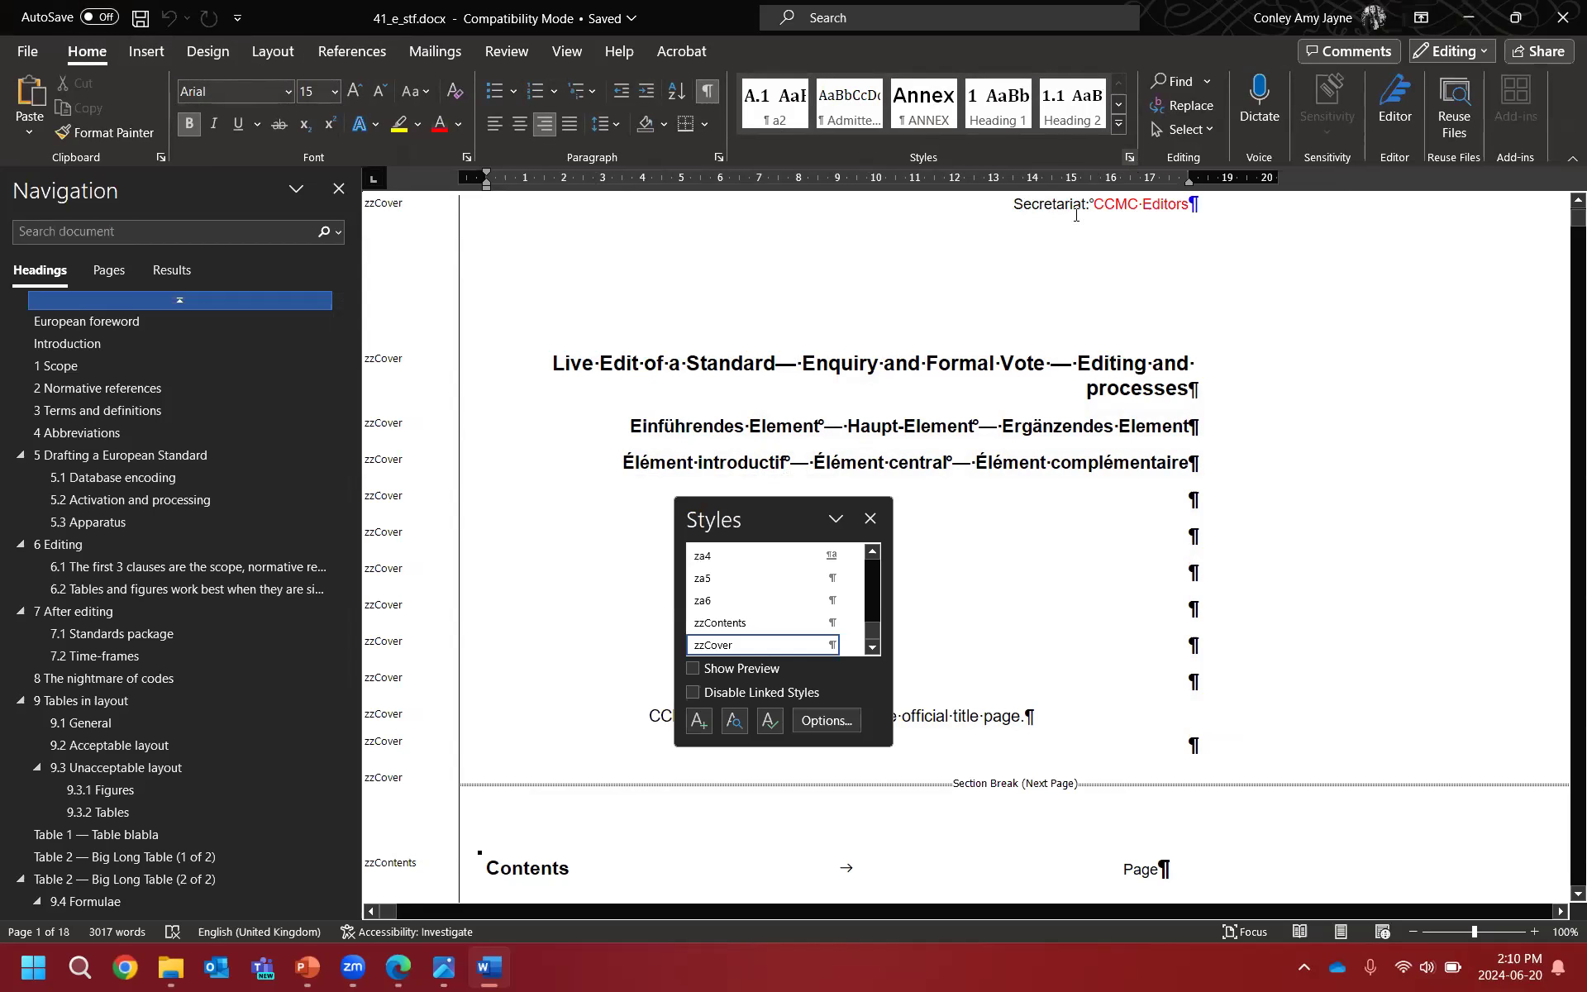
left_click_drag(772, 531, 305, 220)
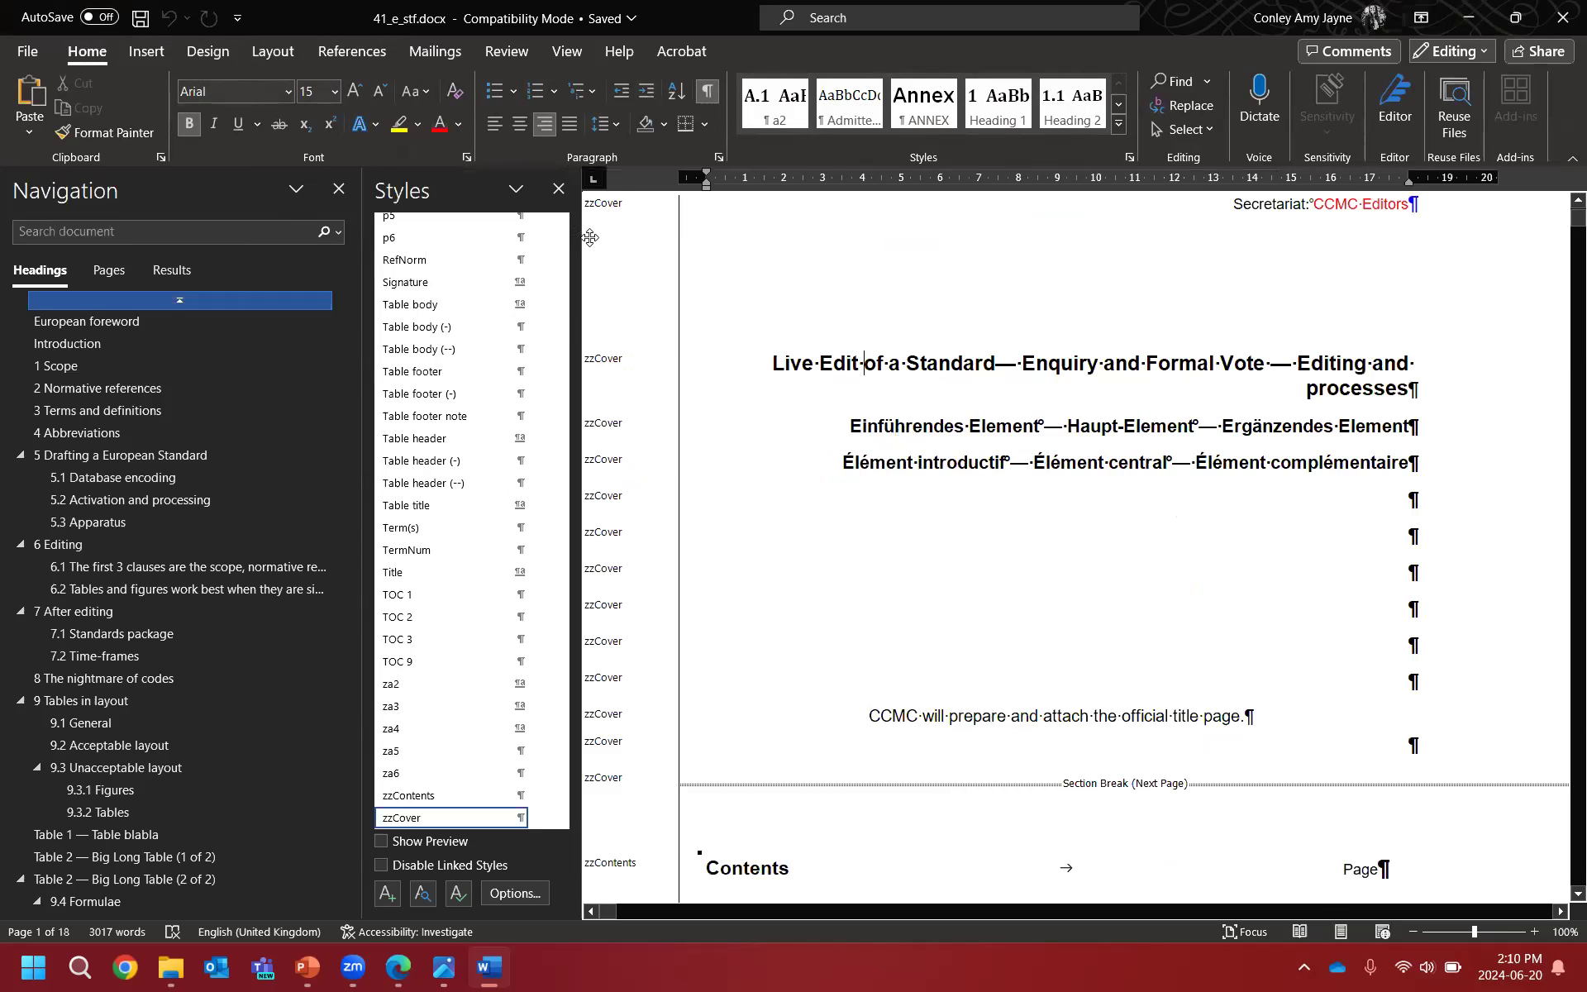
left_click_drag(438, 189, 1438, 239)
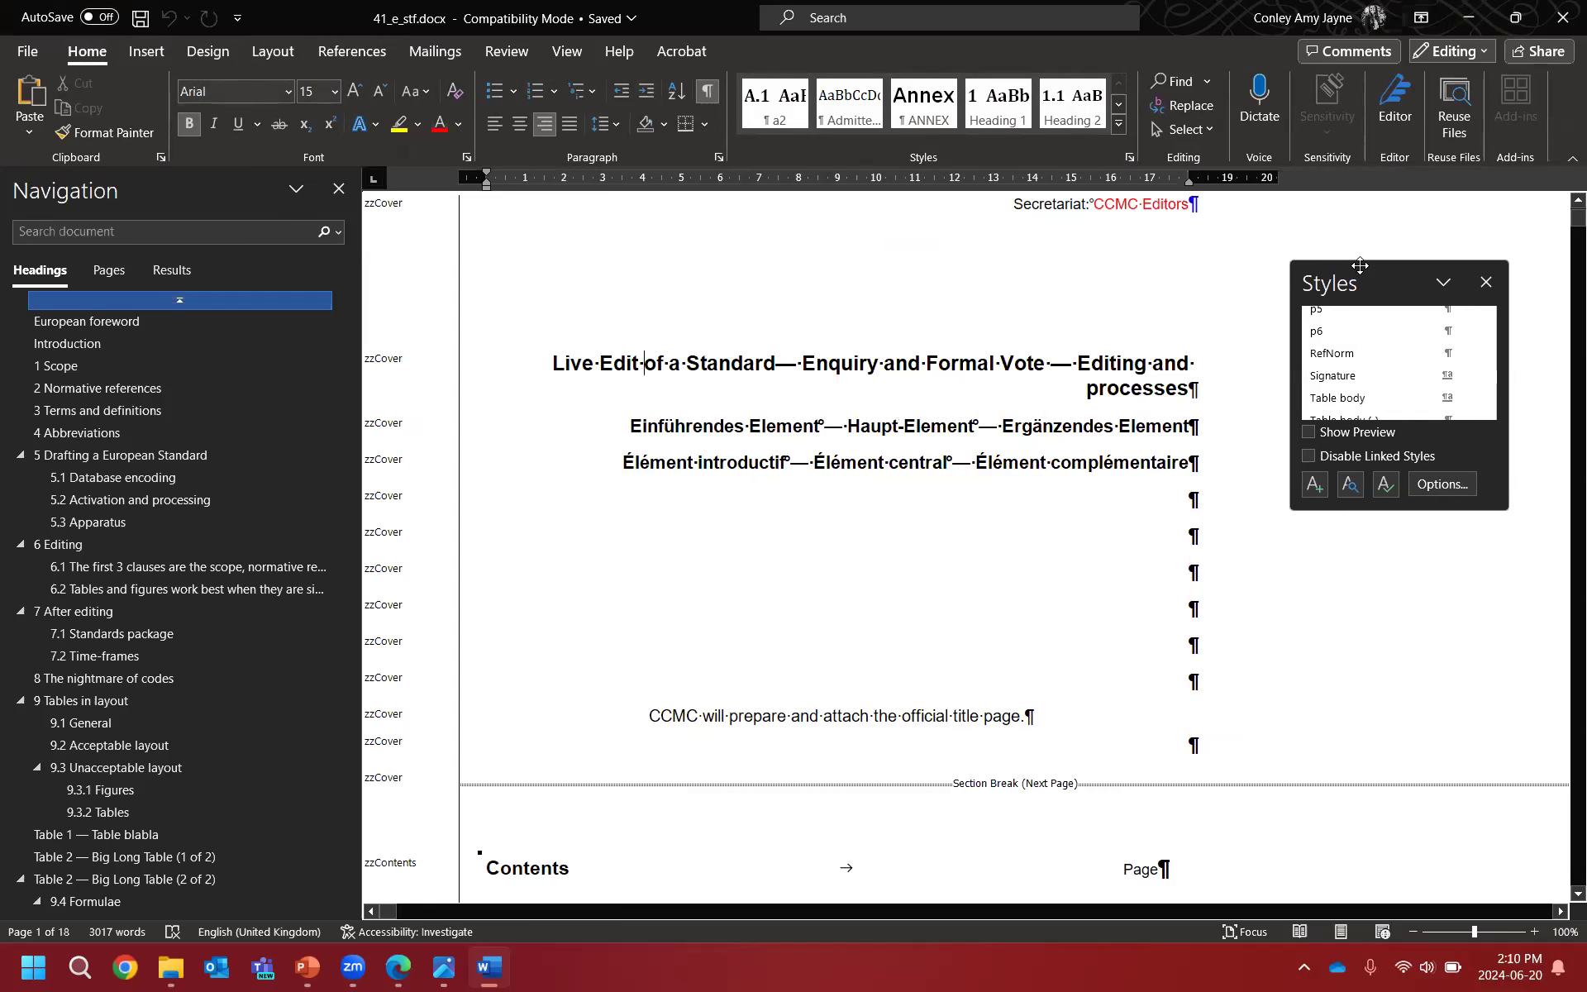
left_click_drag(1394, 504, 1379, 579)
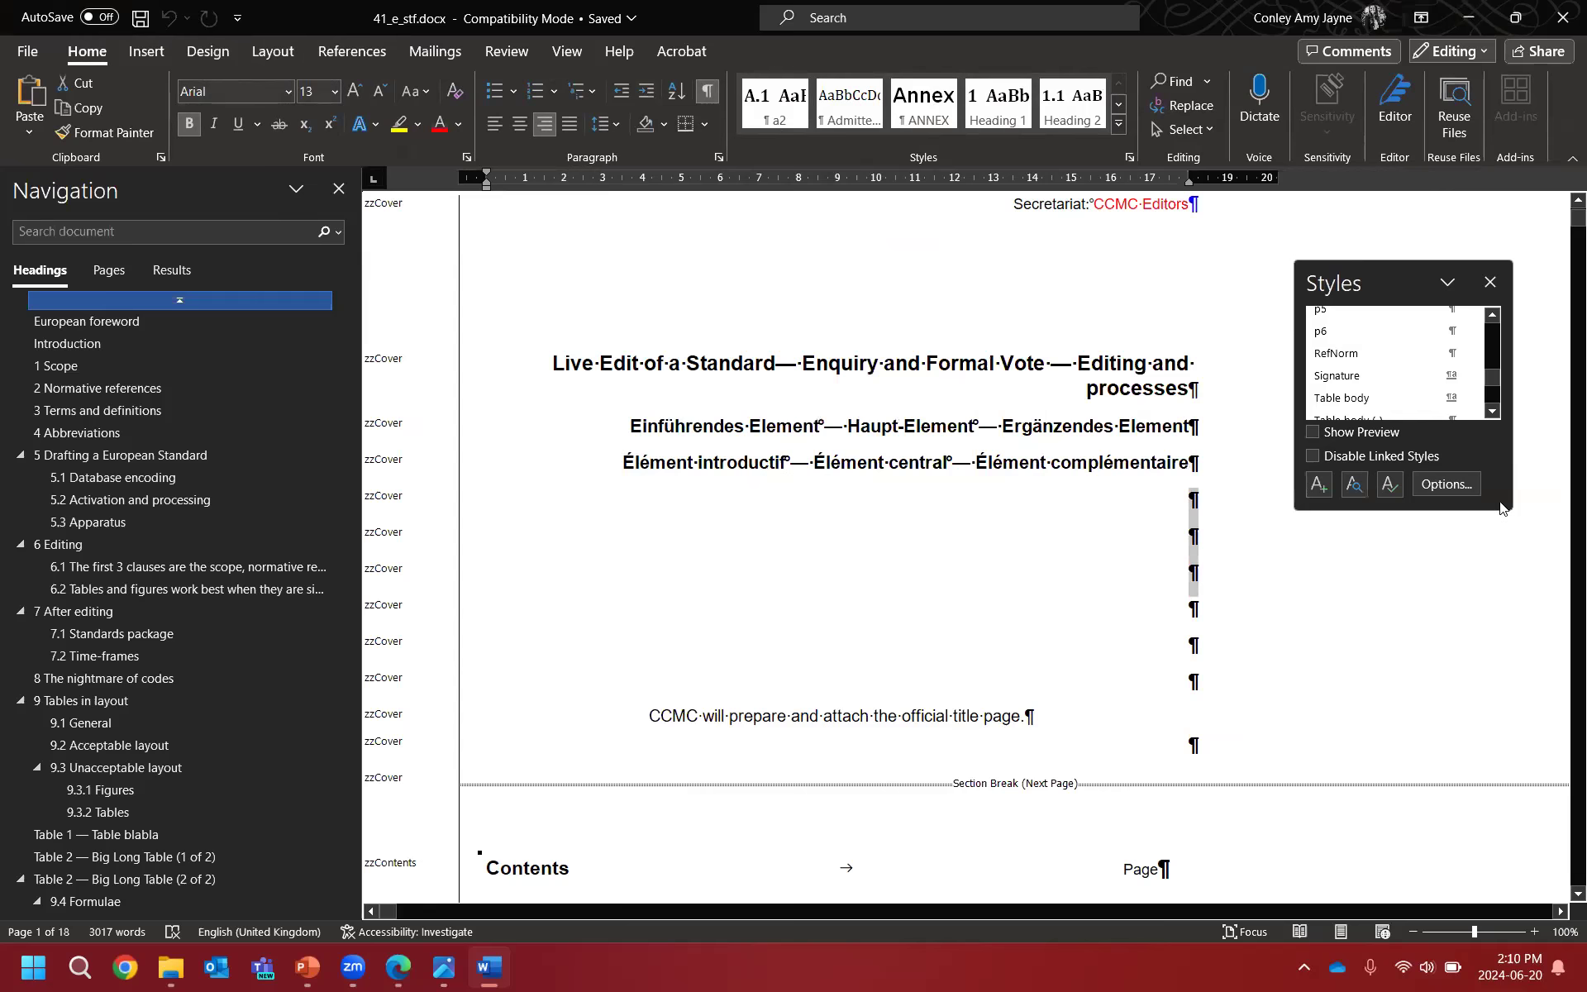
left_click_drag(1516, 519, 1564, 827)
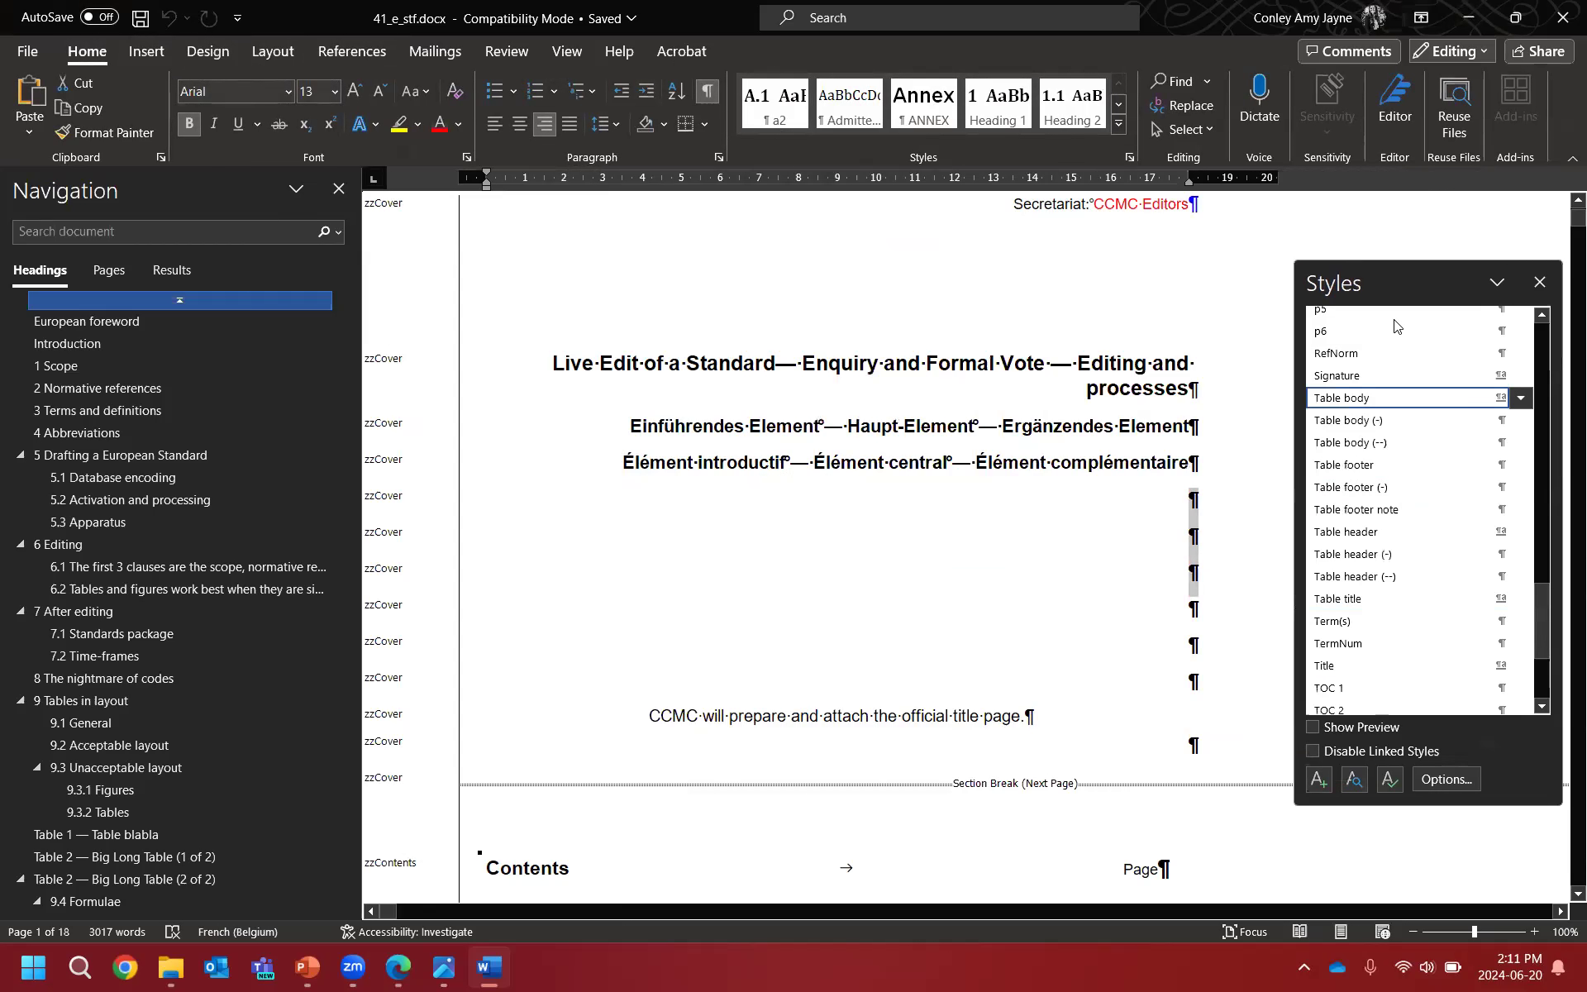
left_click_drag(1403, 276, 1386, 250)
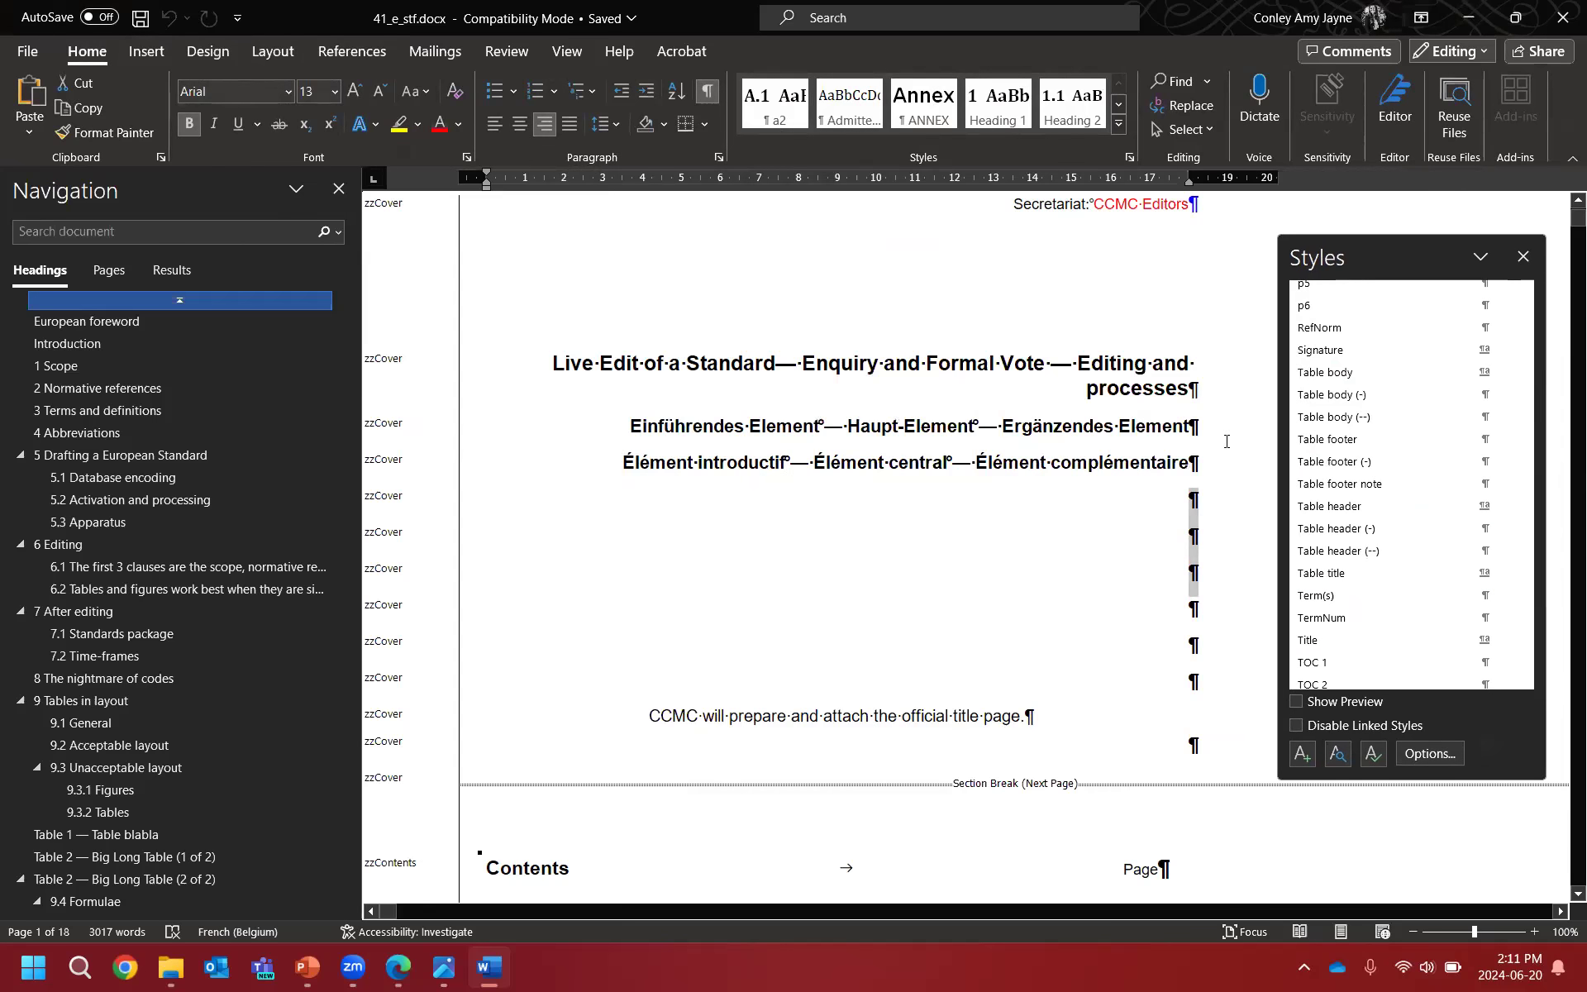
Step: Return the document to Print Layout view and move the Styles pane clear of the title page text
left_click(1130, 429)
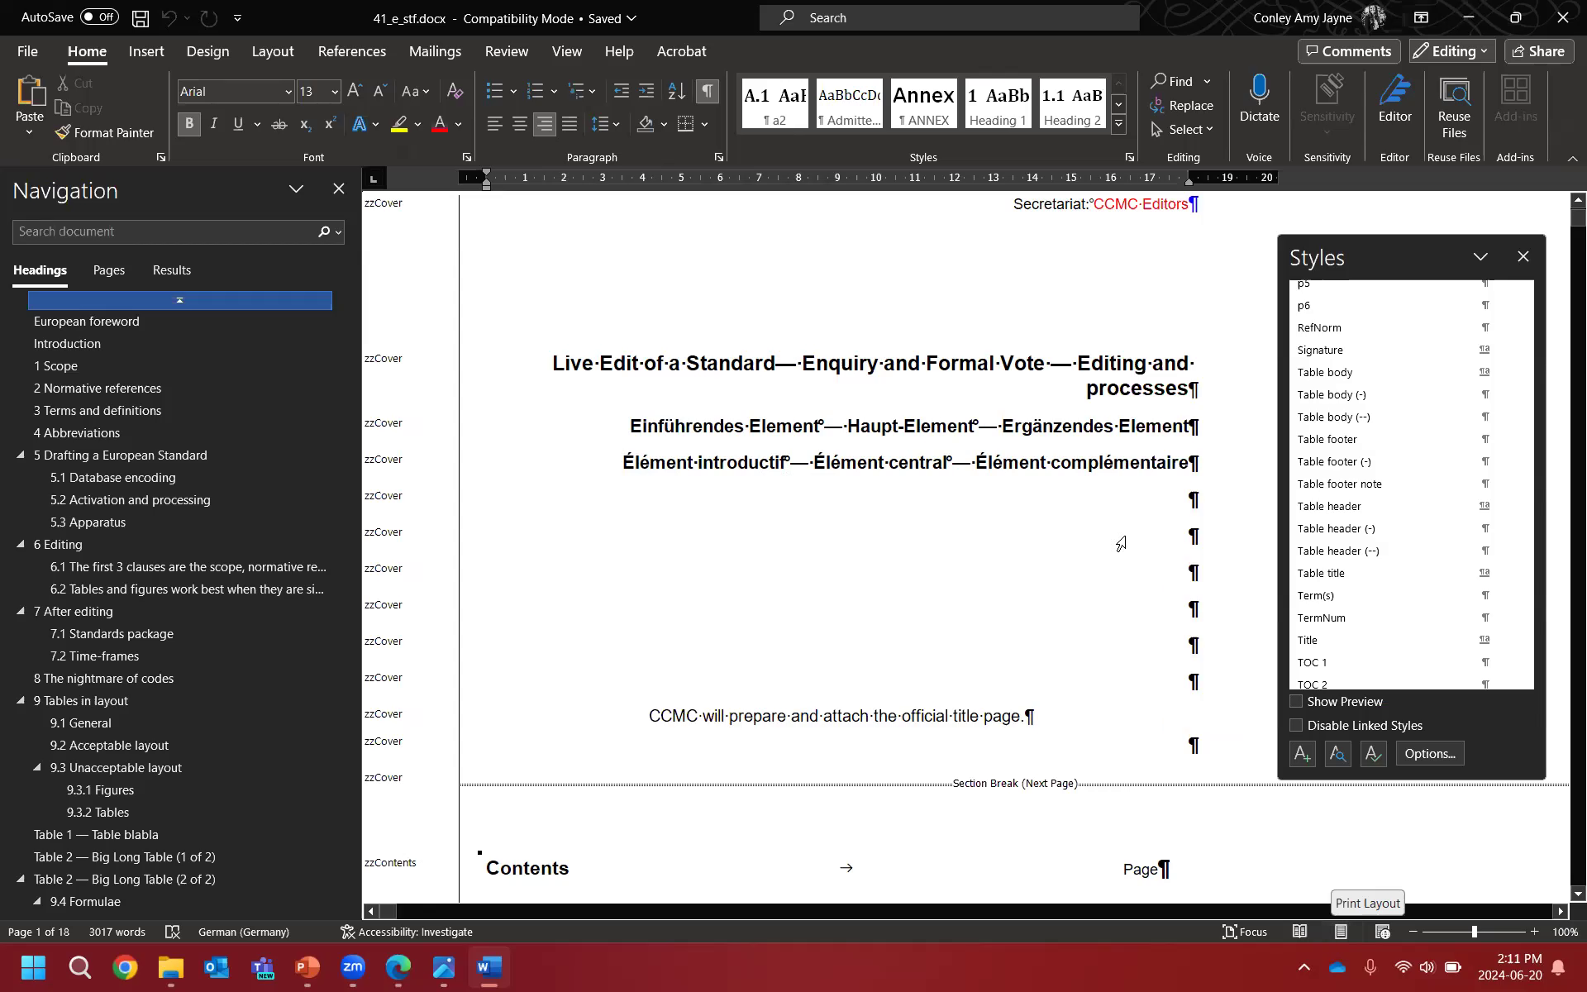
left_click(1338, 933)
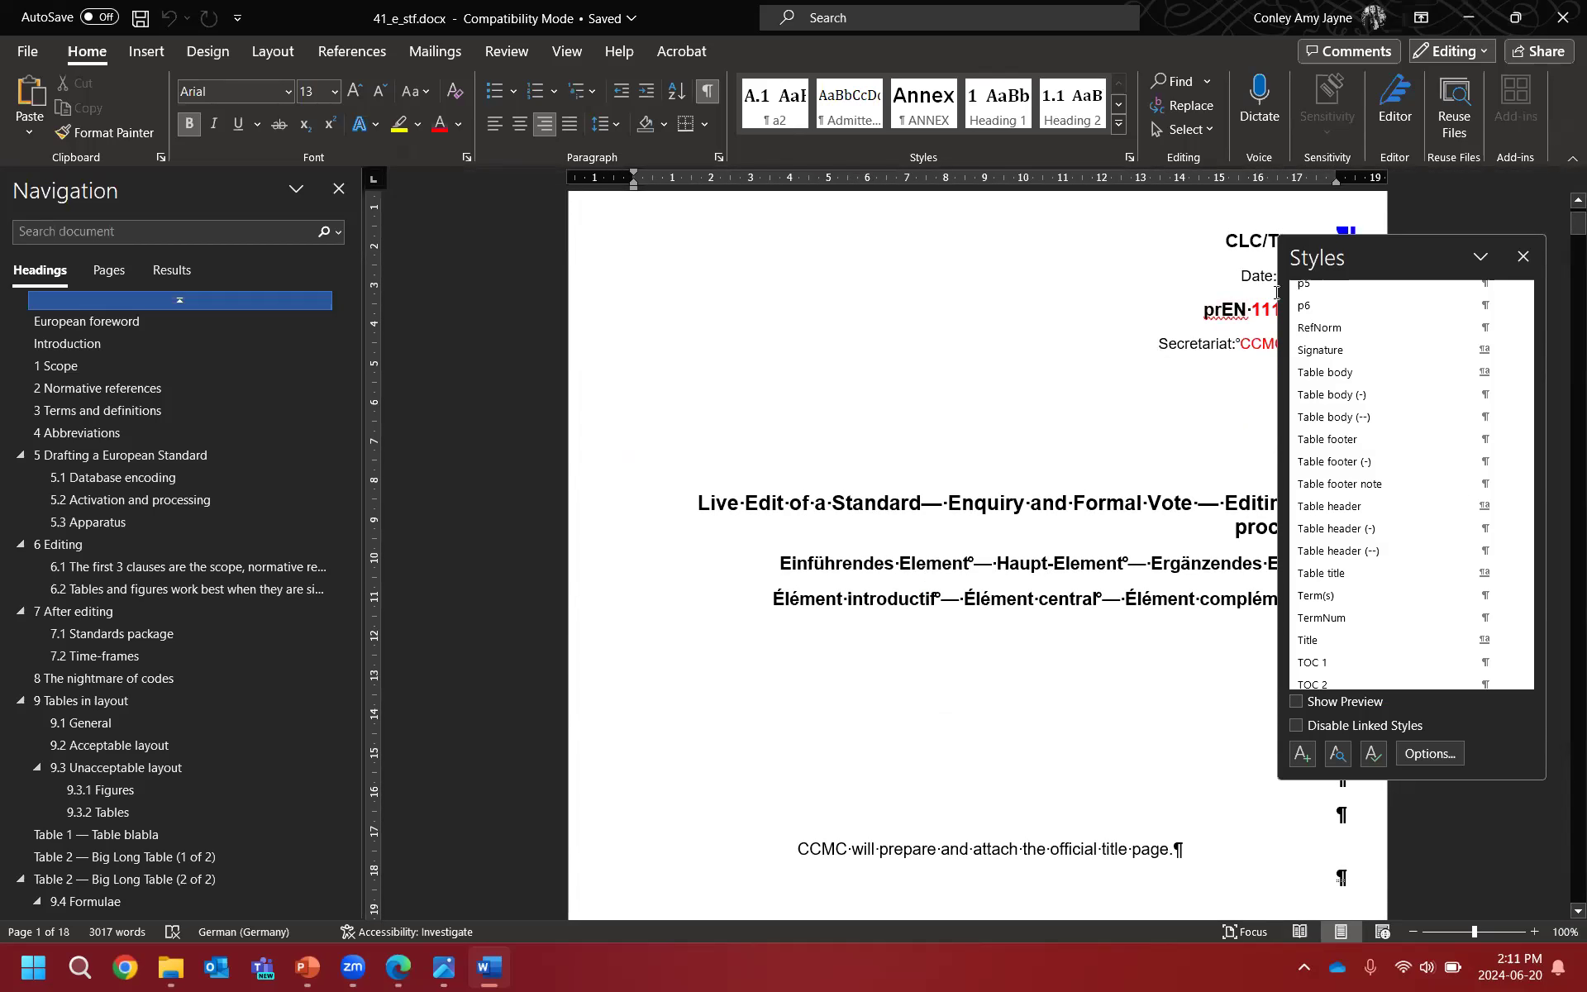
left_click_drag(1345, 264, 1436, 262)
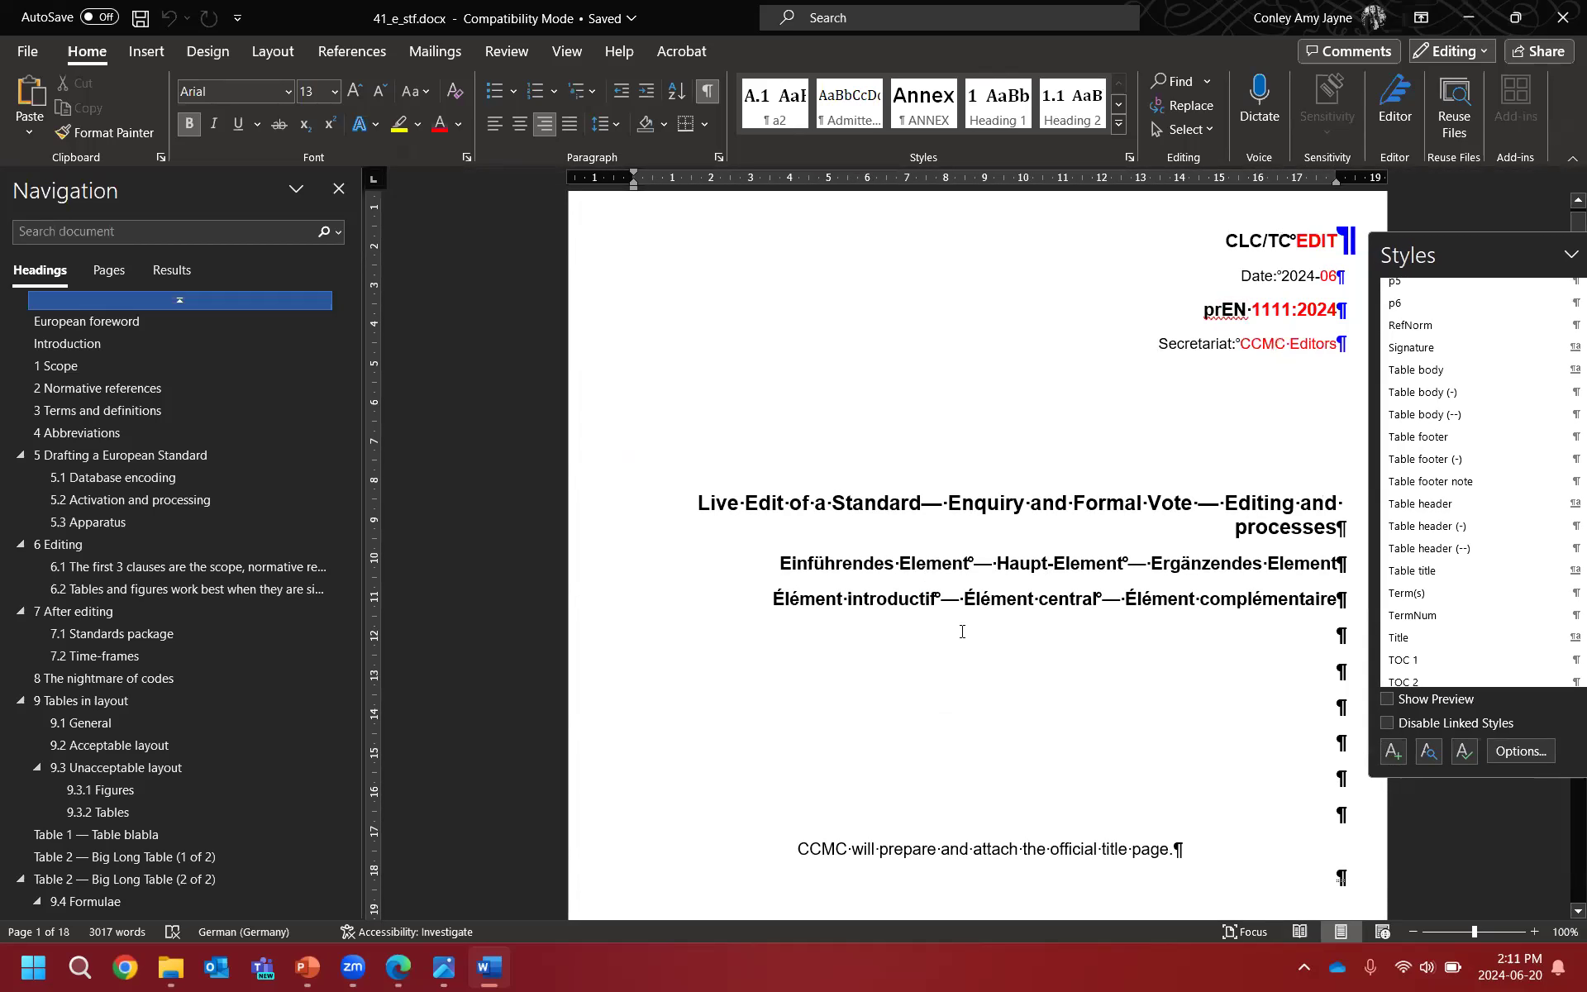
Step: Replace the number and year placeholders in the Contents page's even header so it reads prEN 1111:2024 (E)
scroll(922, 589, "down", 10)
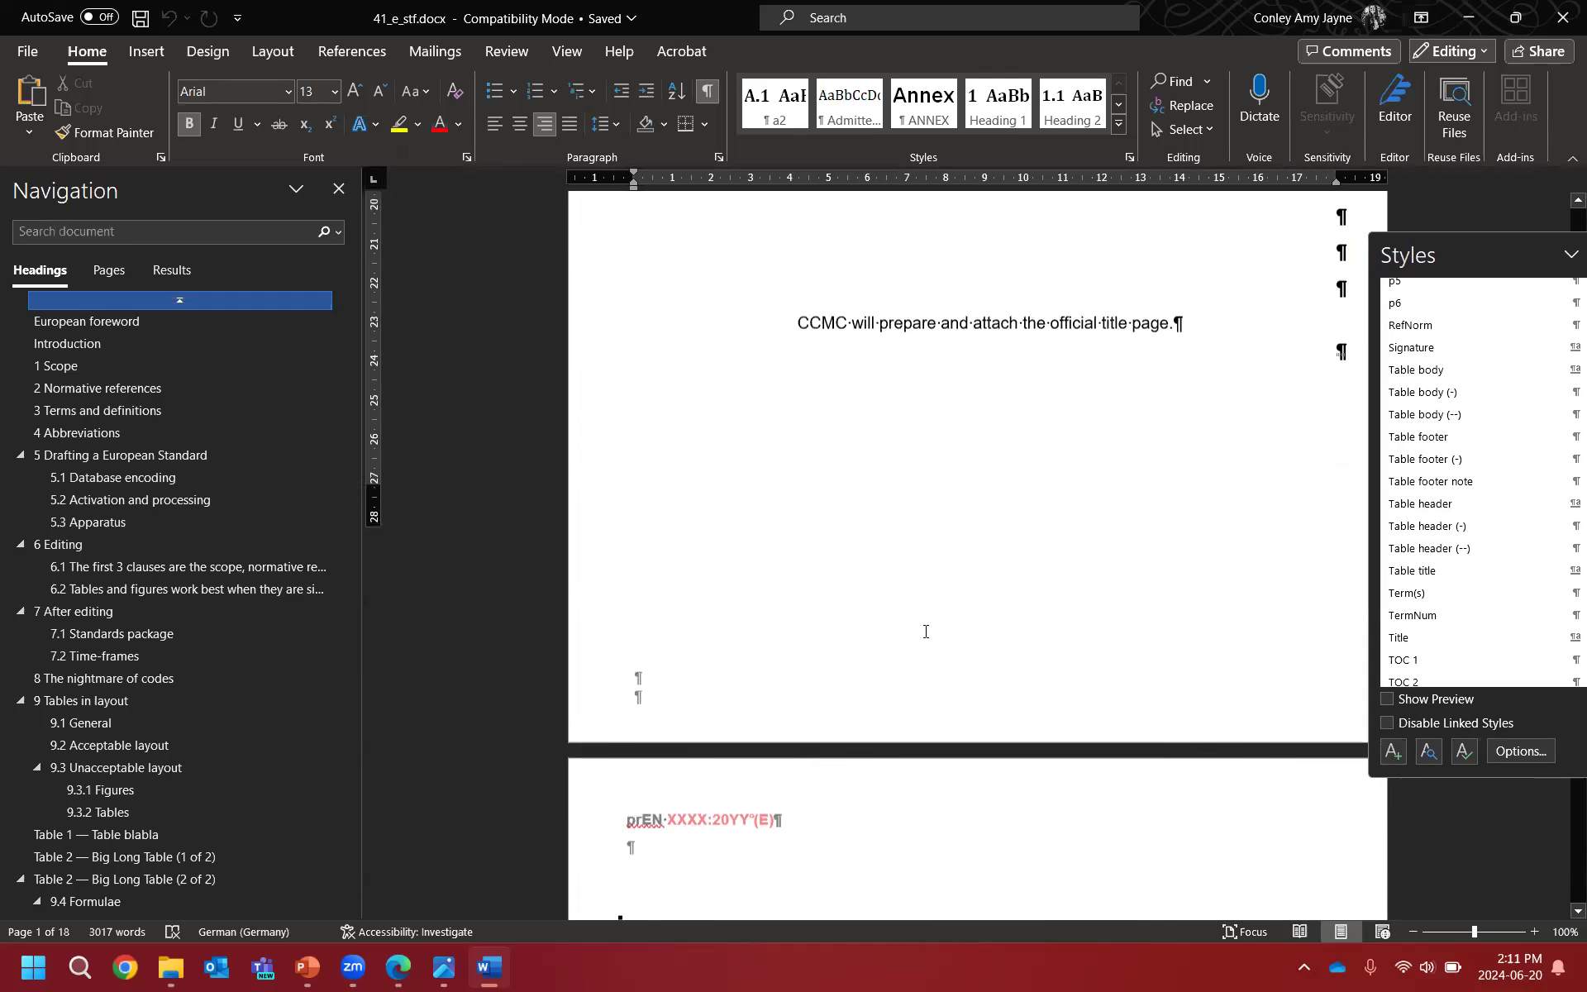
scroll(919, 620, "down", 3)
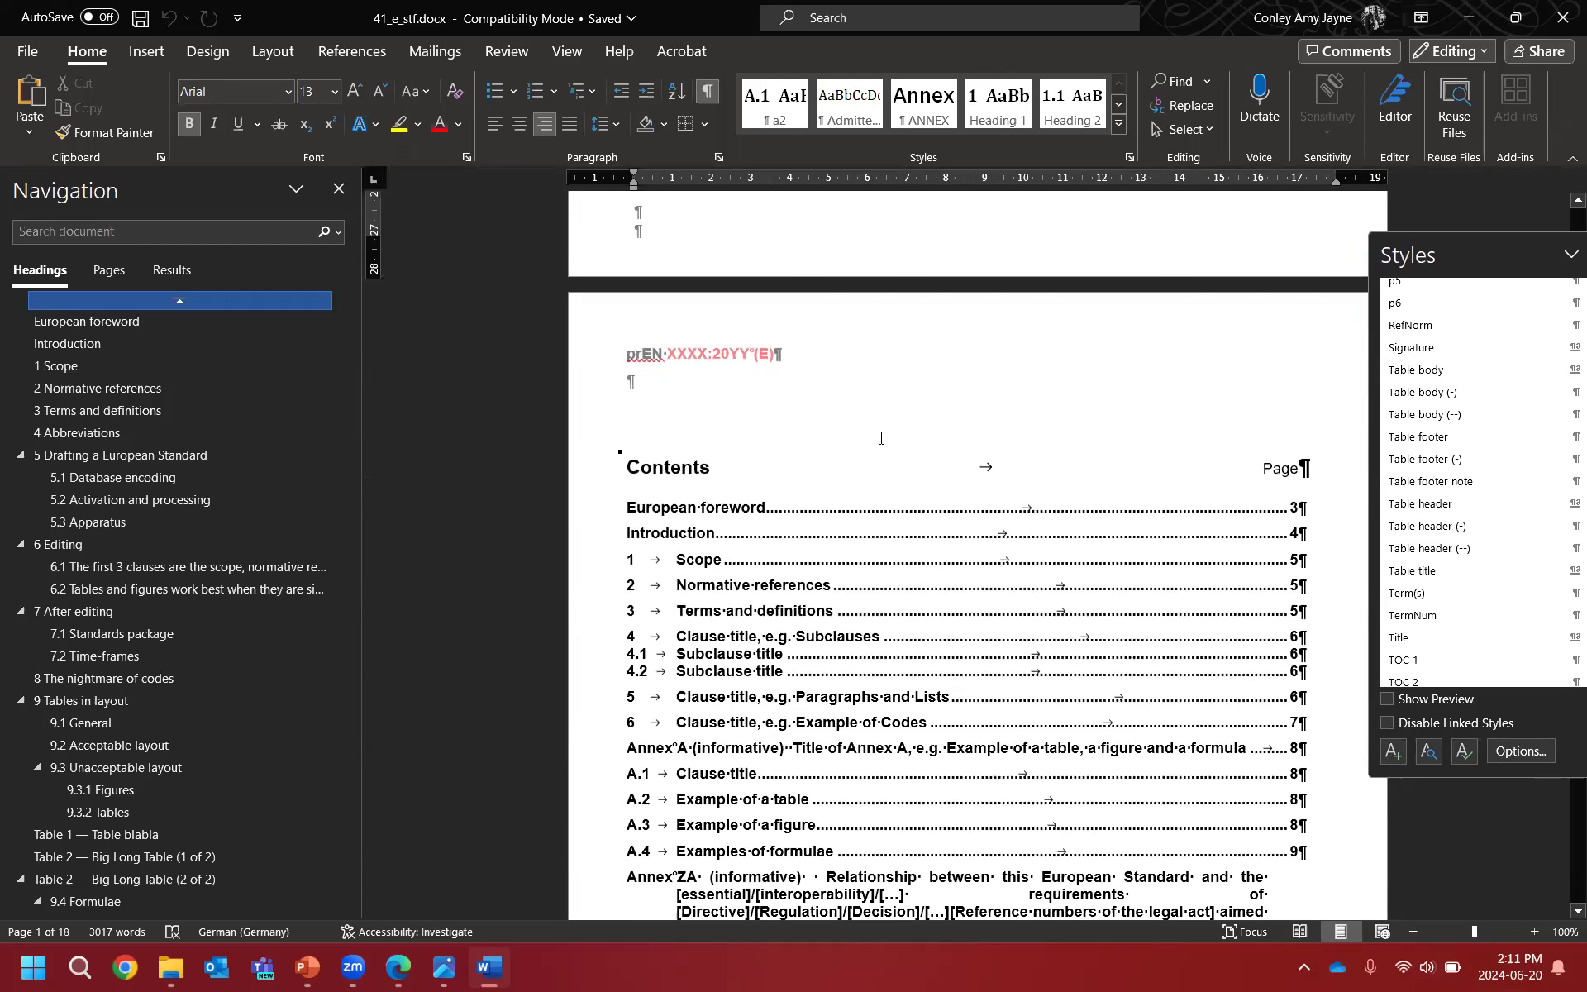
double_click(679, 366)
double_click(690, 354)
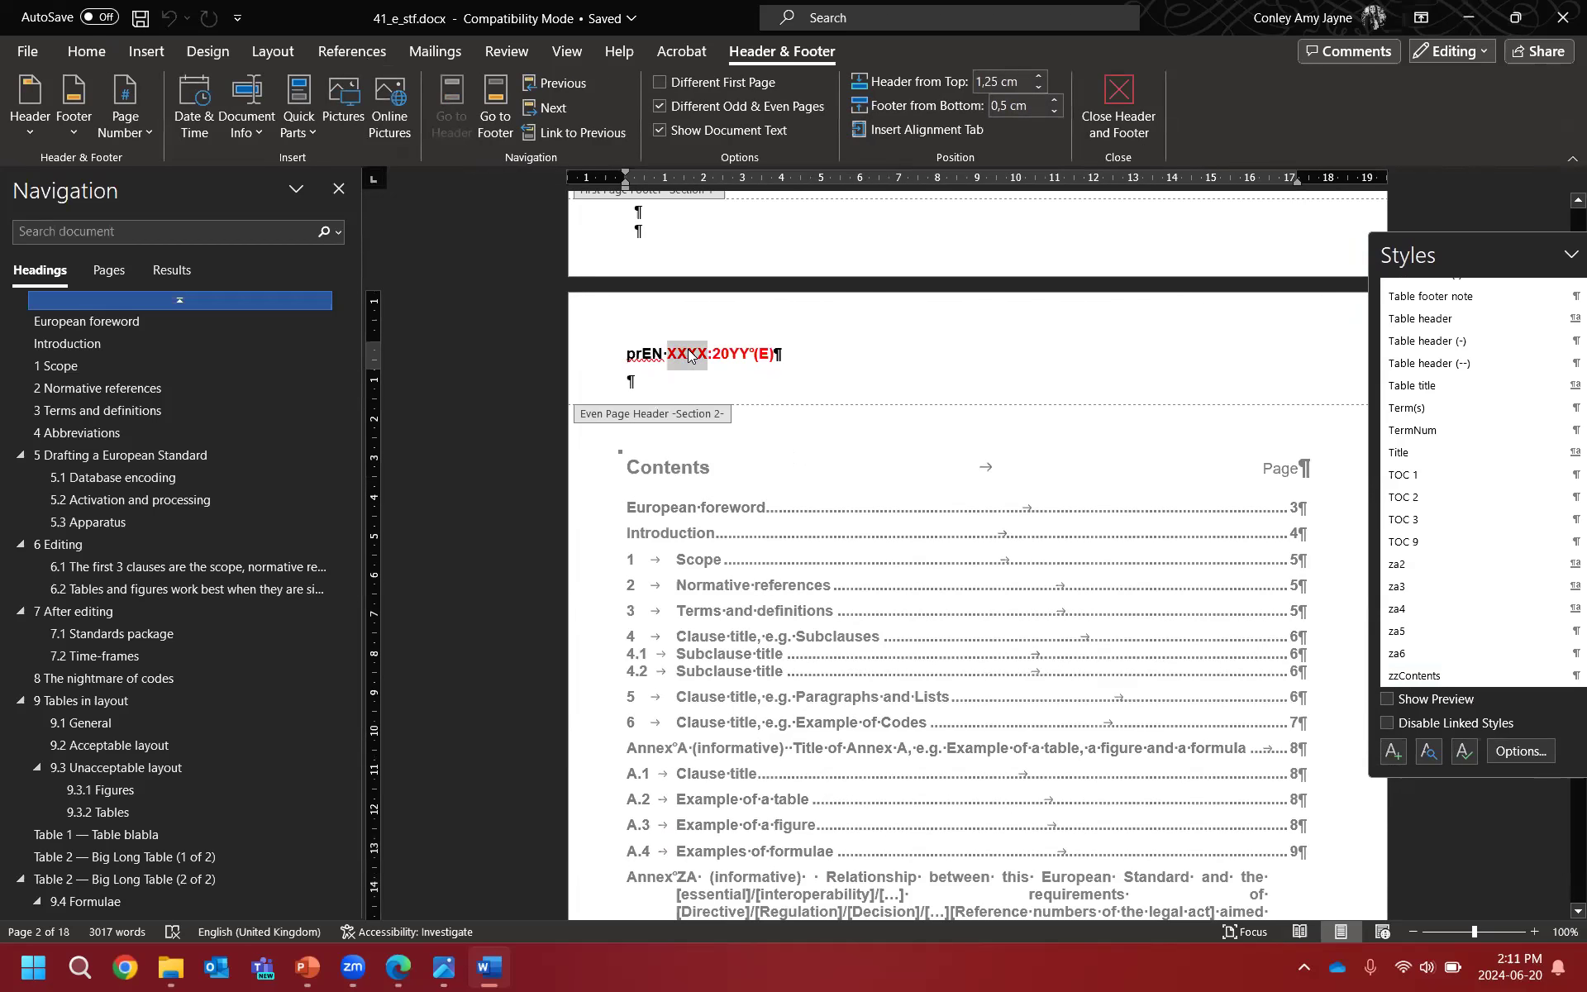
type("1111")
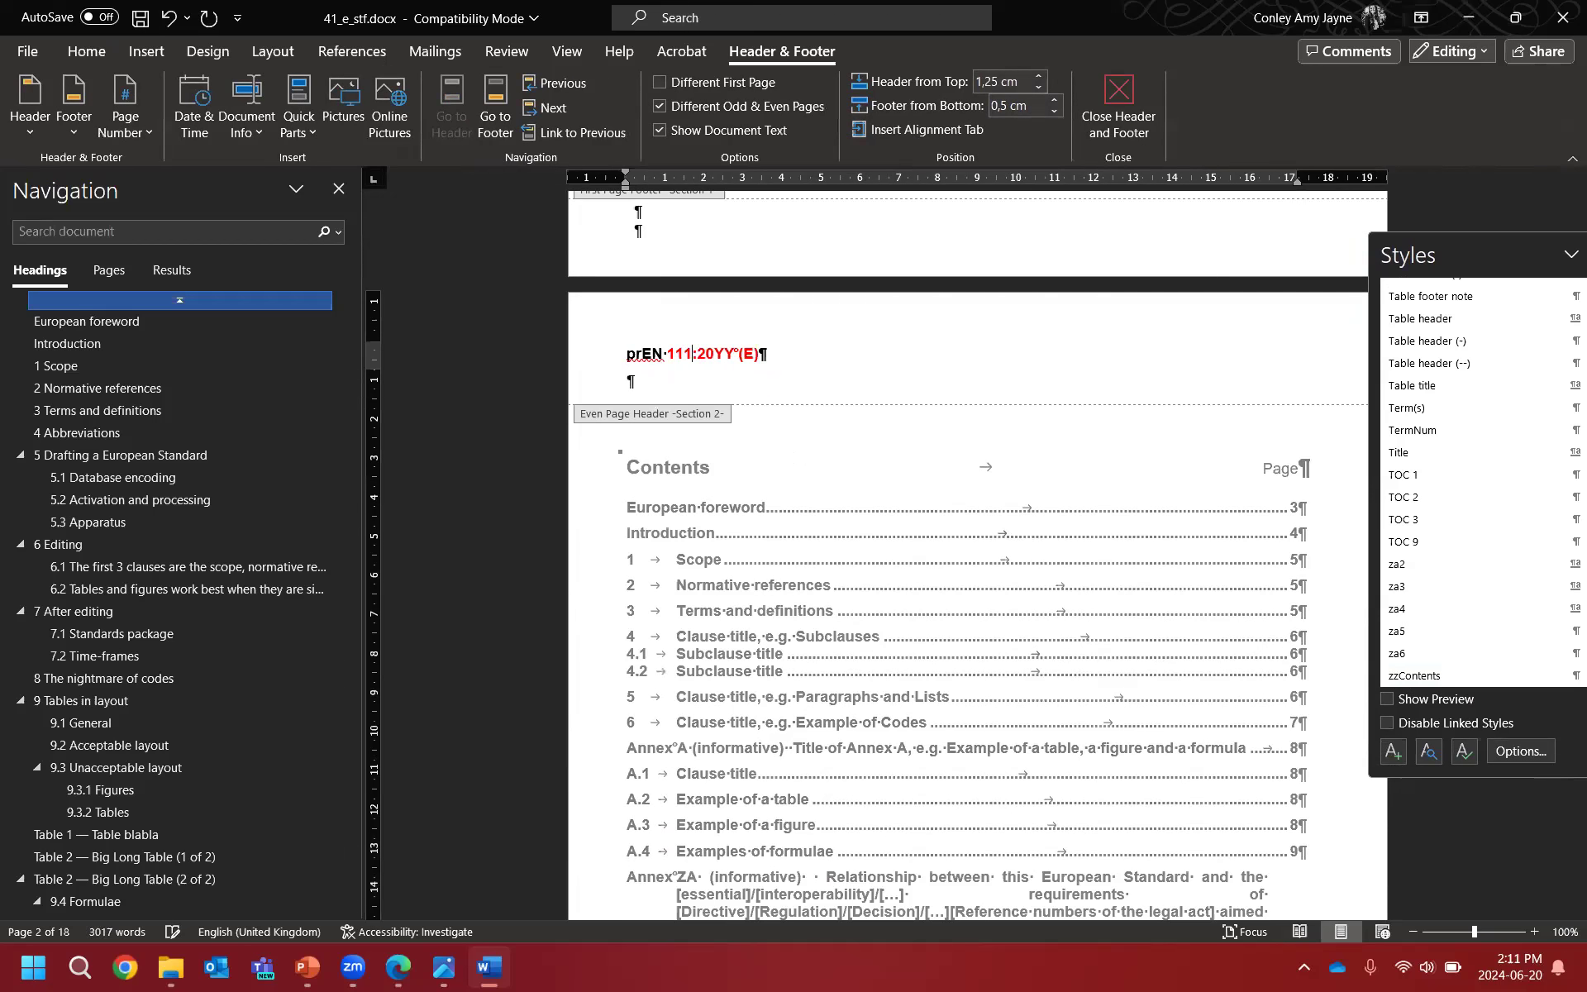
key("Delete")
key("Delete")
type("24")
Step: Change the font colour of the whole reference in the even page header to black
double_click(726, 357)
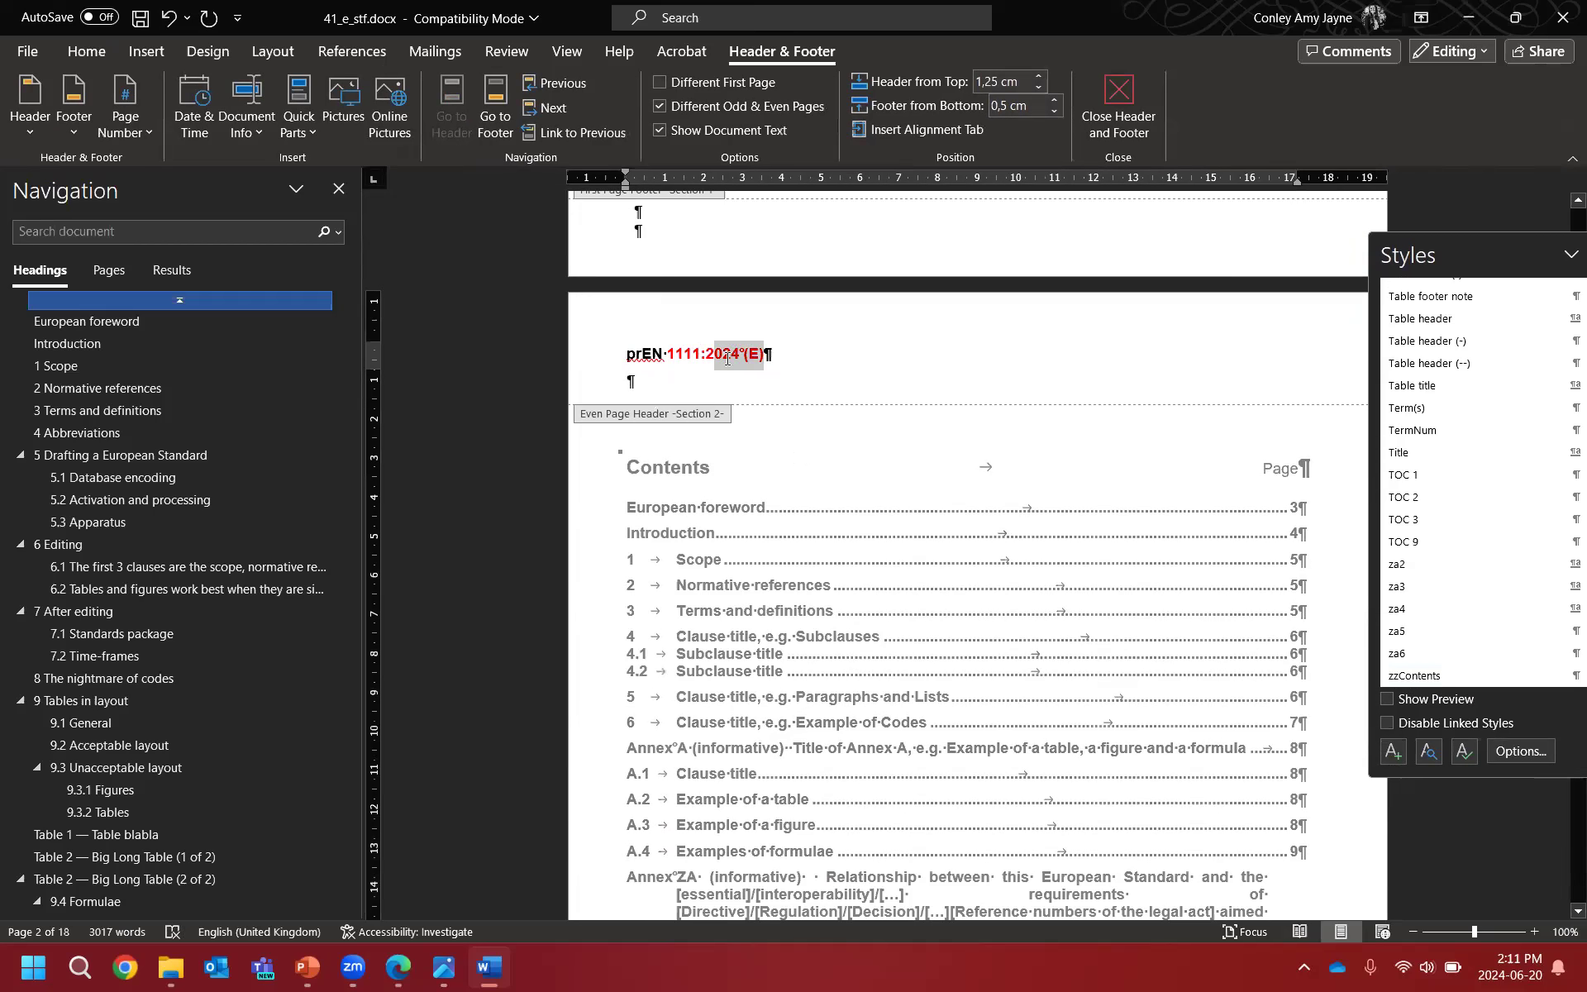
left_click(727, 357)
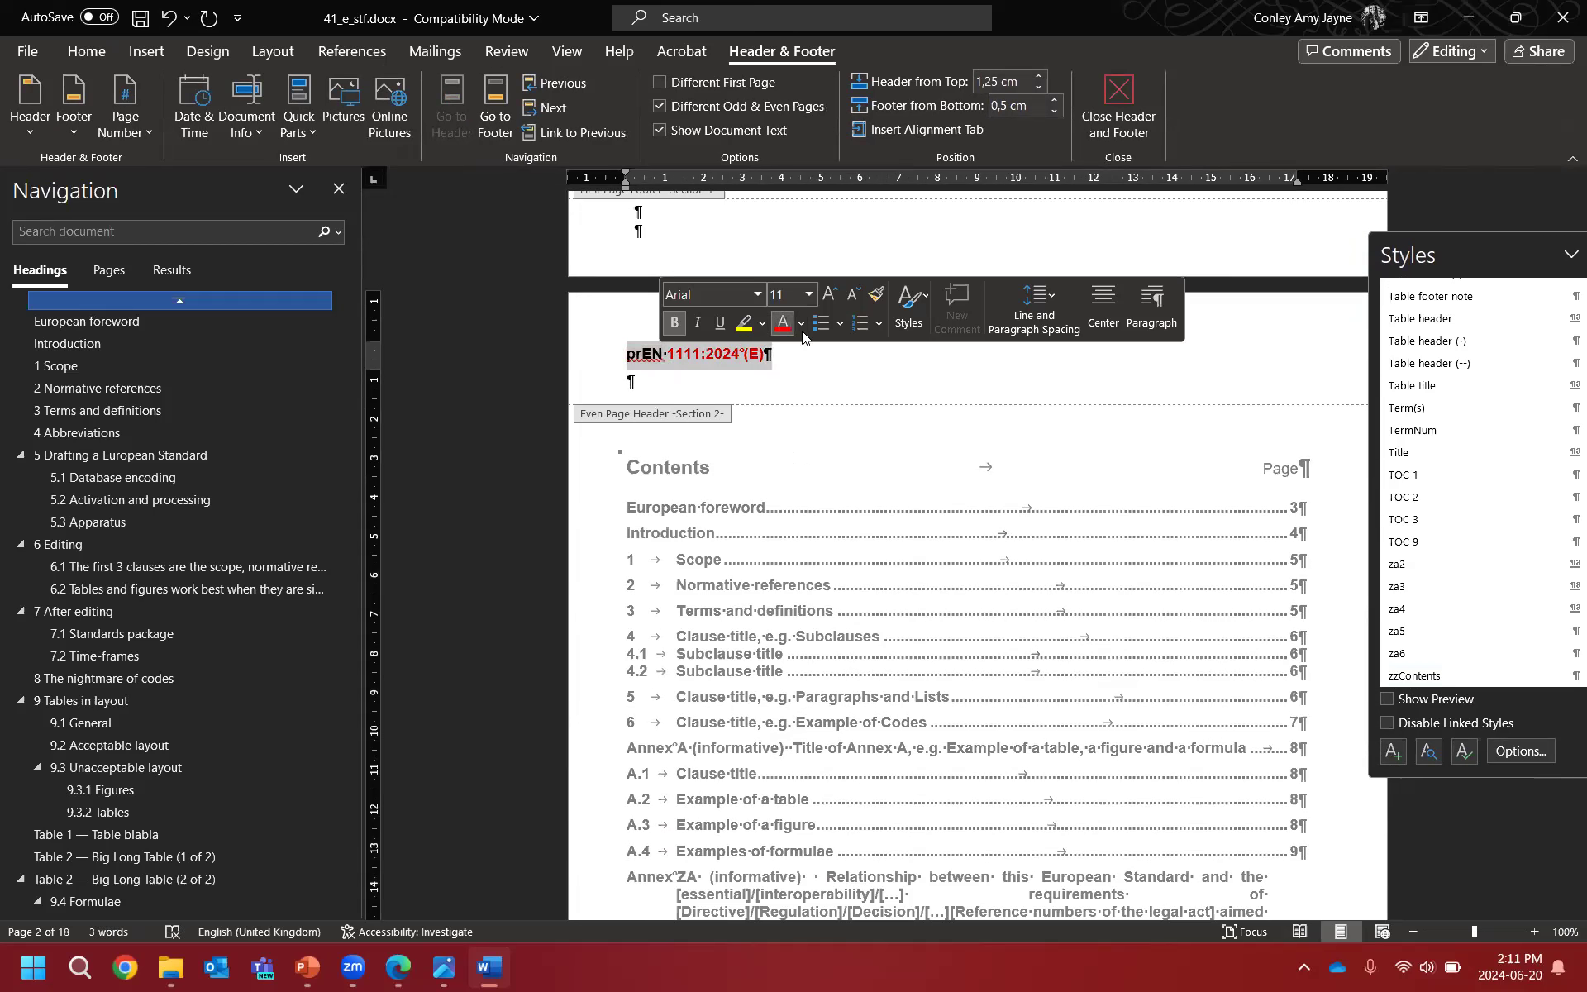
left_click(802, 335)
left_click(805, 351)
left_click(807, 364)
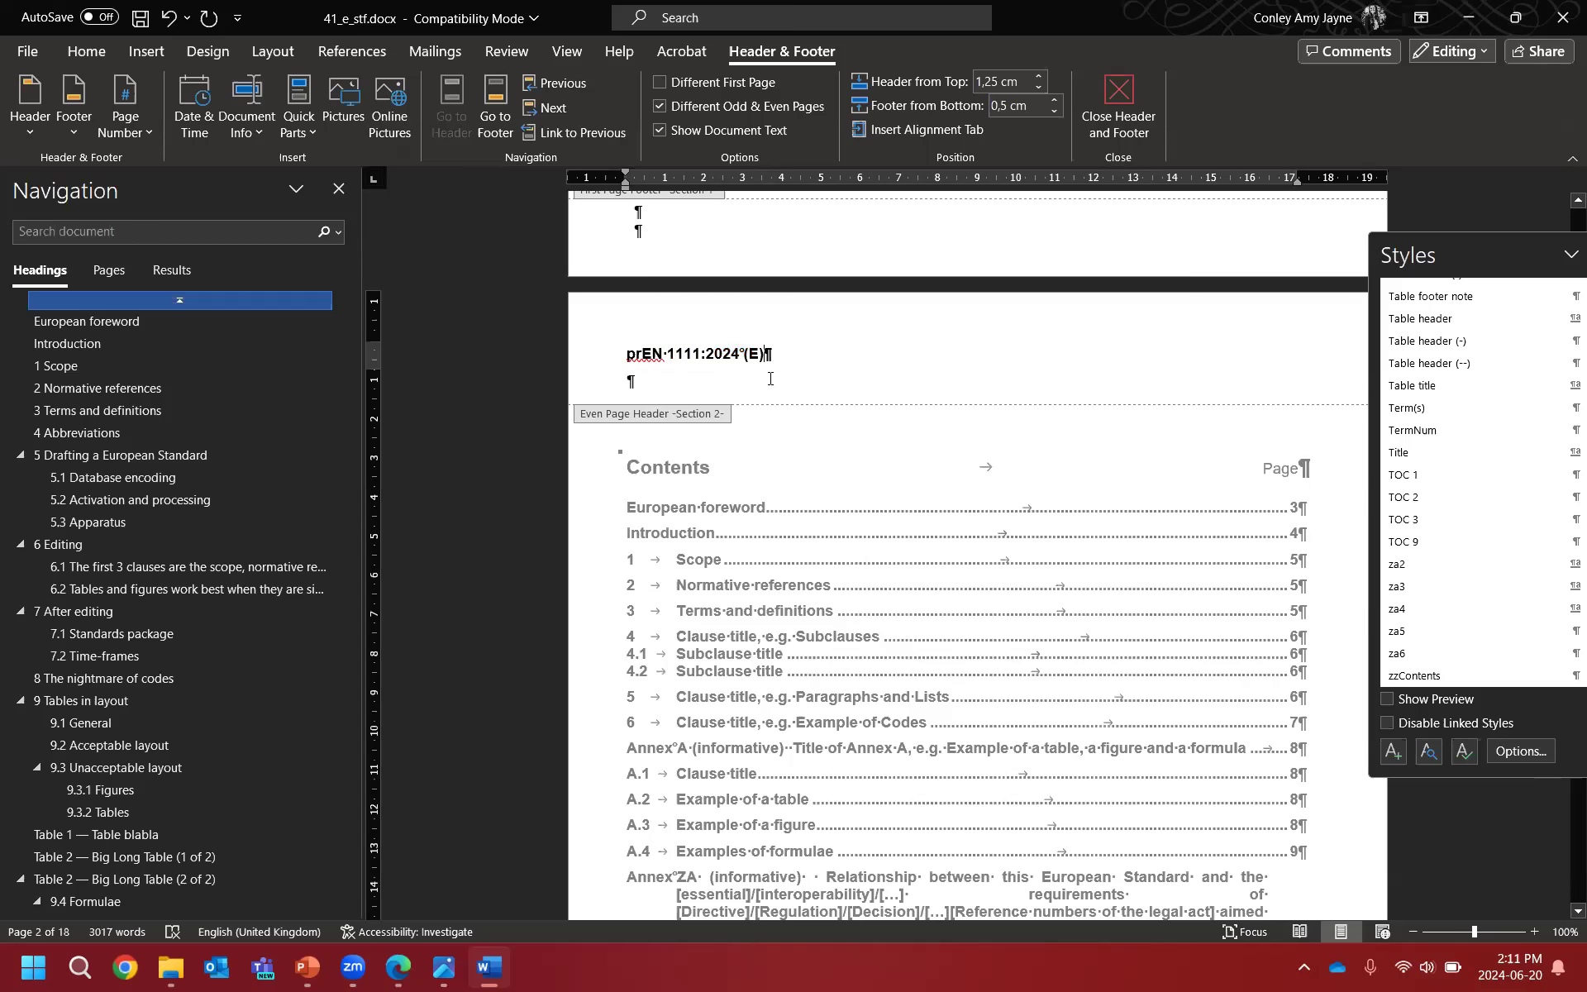
key("Delete")
Step: Replace the placeholders in the European foreword page's odd header so it reads prEN 1111:2024 (E)
scroll(992, 544, "down", 10)
scroll(1177, 541, "down", 5)
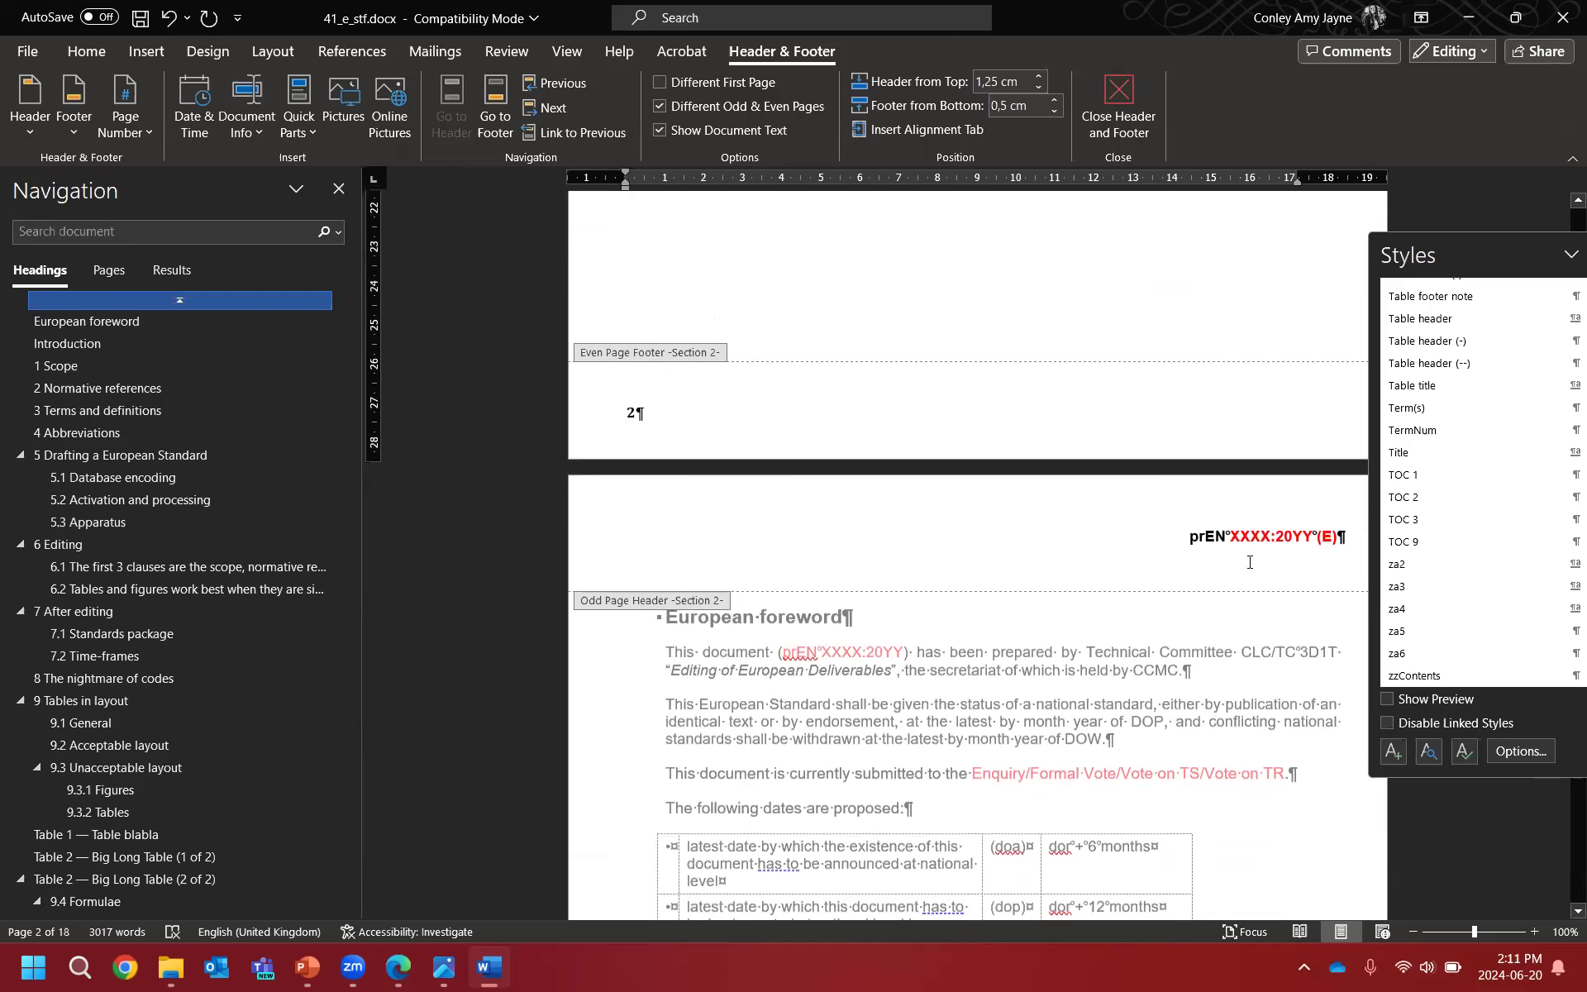
double_click(1250, 539)
type("1111")
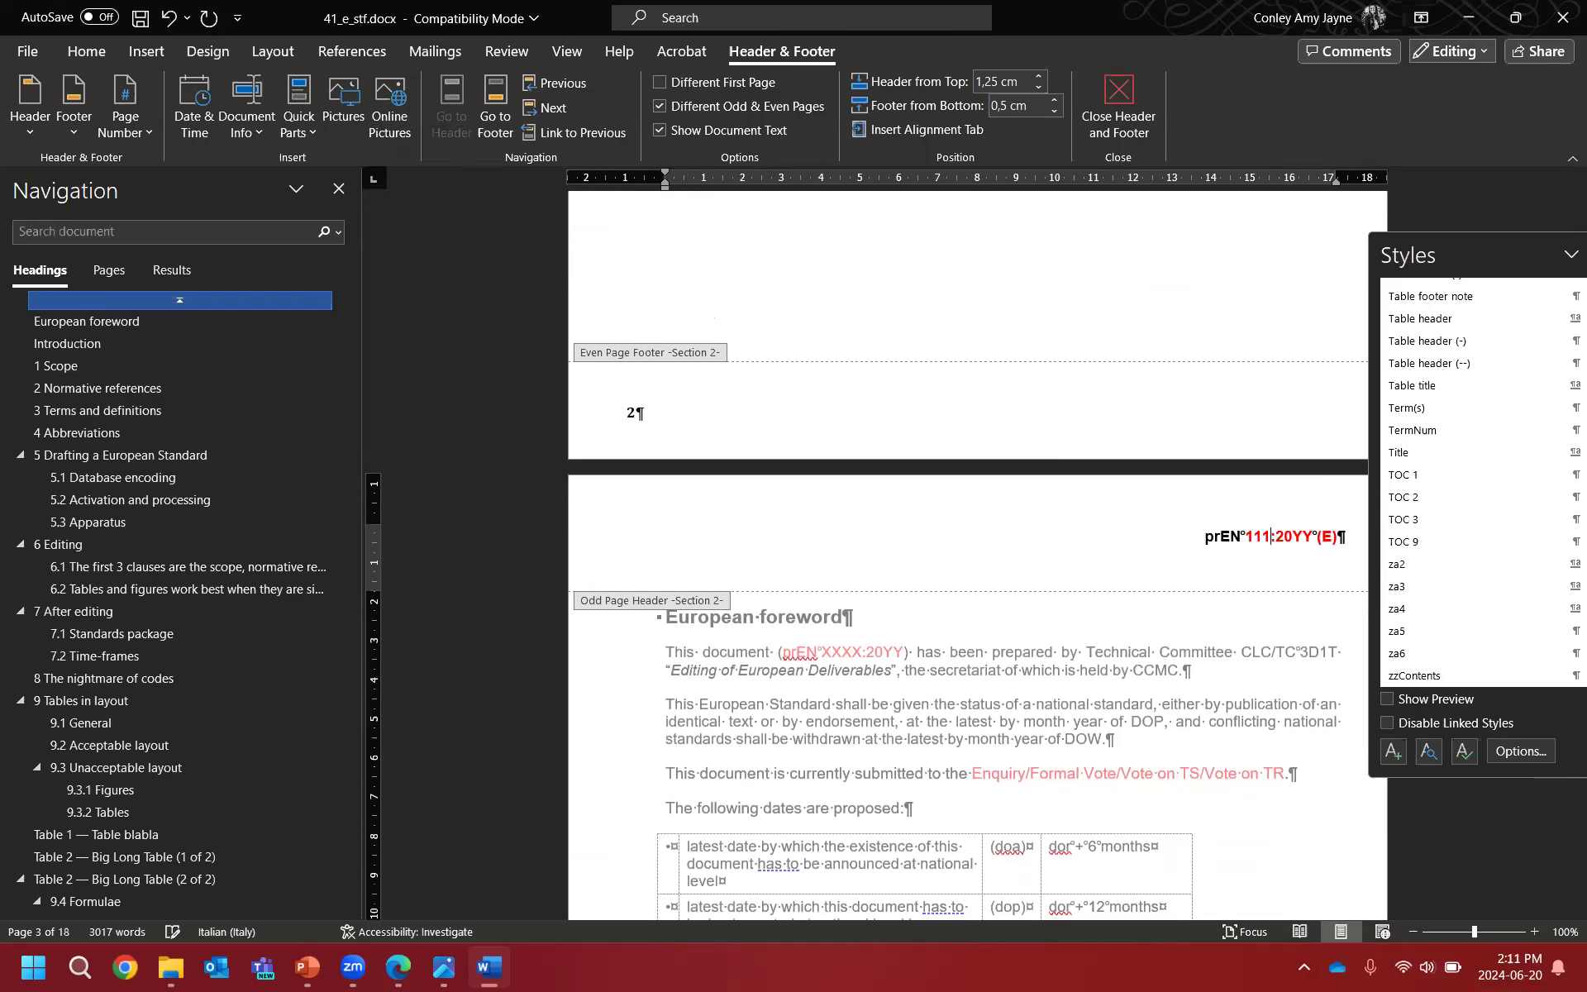
double_click(1280, 534)
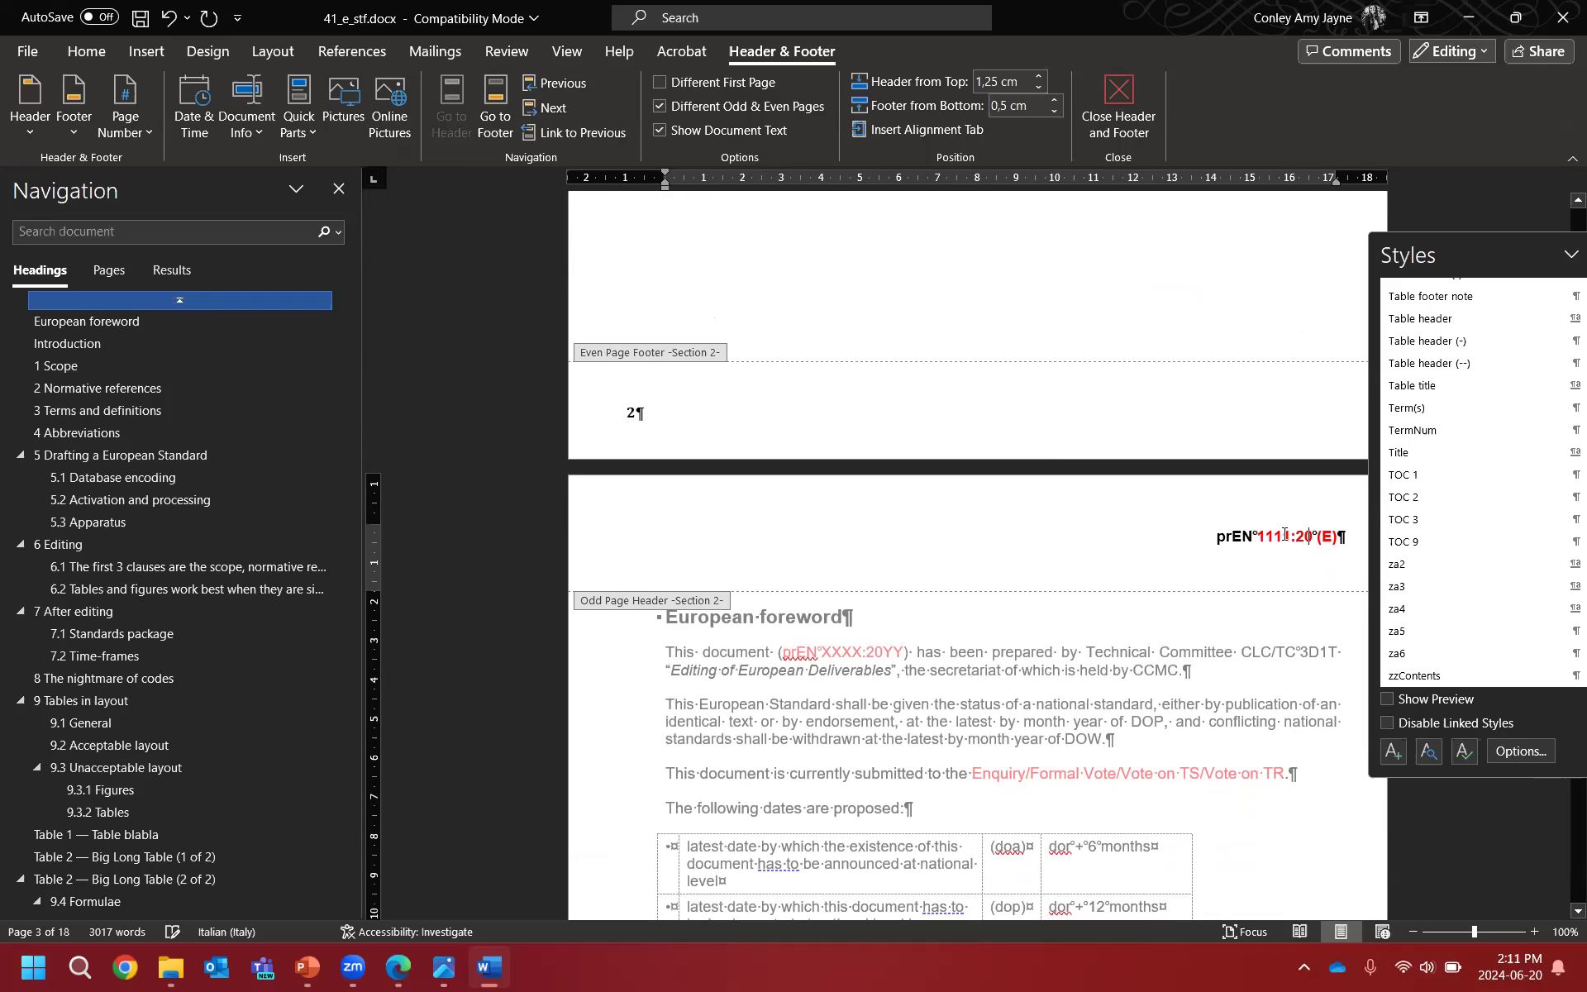
type("2024")
Step: Change the odd page header's reference to black and return to the body text
left_click_drag(1341, 537, 1199, 537)
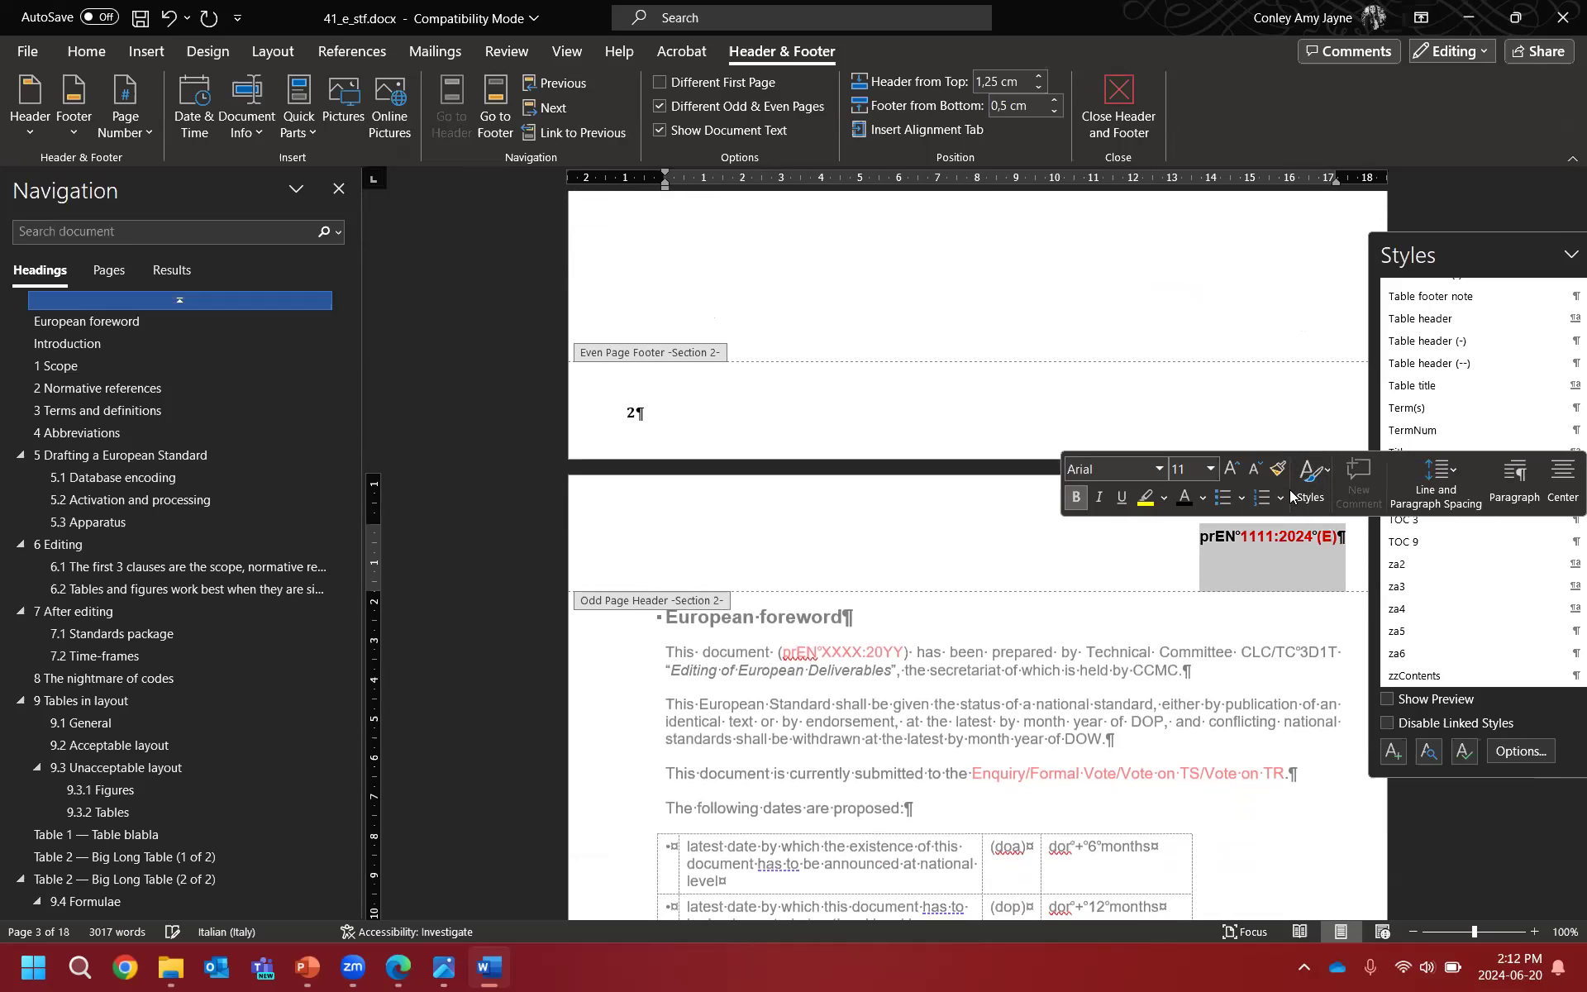
left_click(1184, 496)
double_click(950, 332)
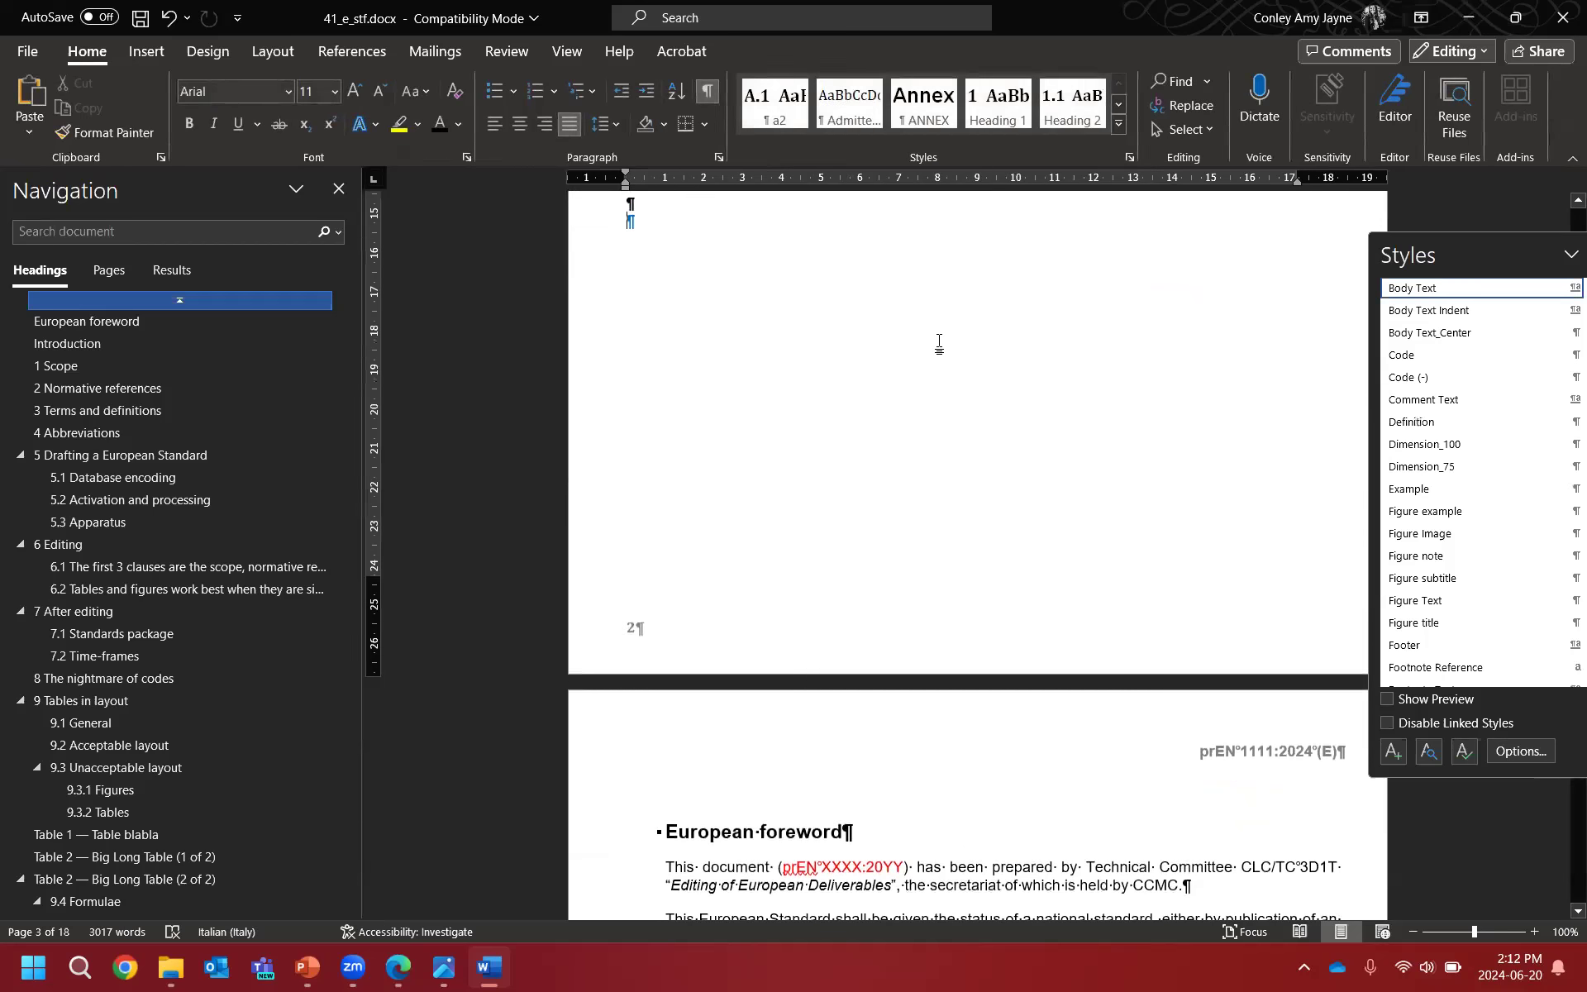
Step: Reopen the odd page header to check its Link to Previous setting, and return to the body text
double_click(888, 755)
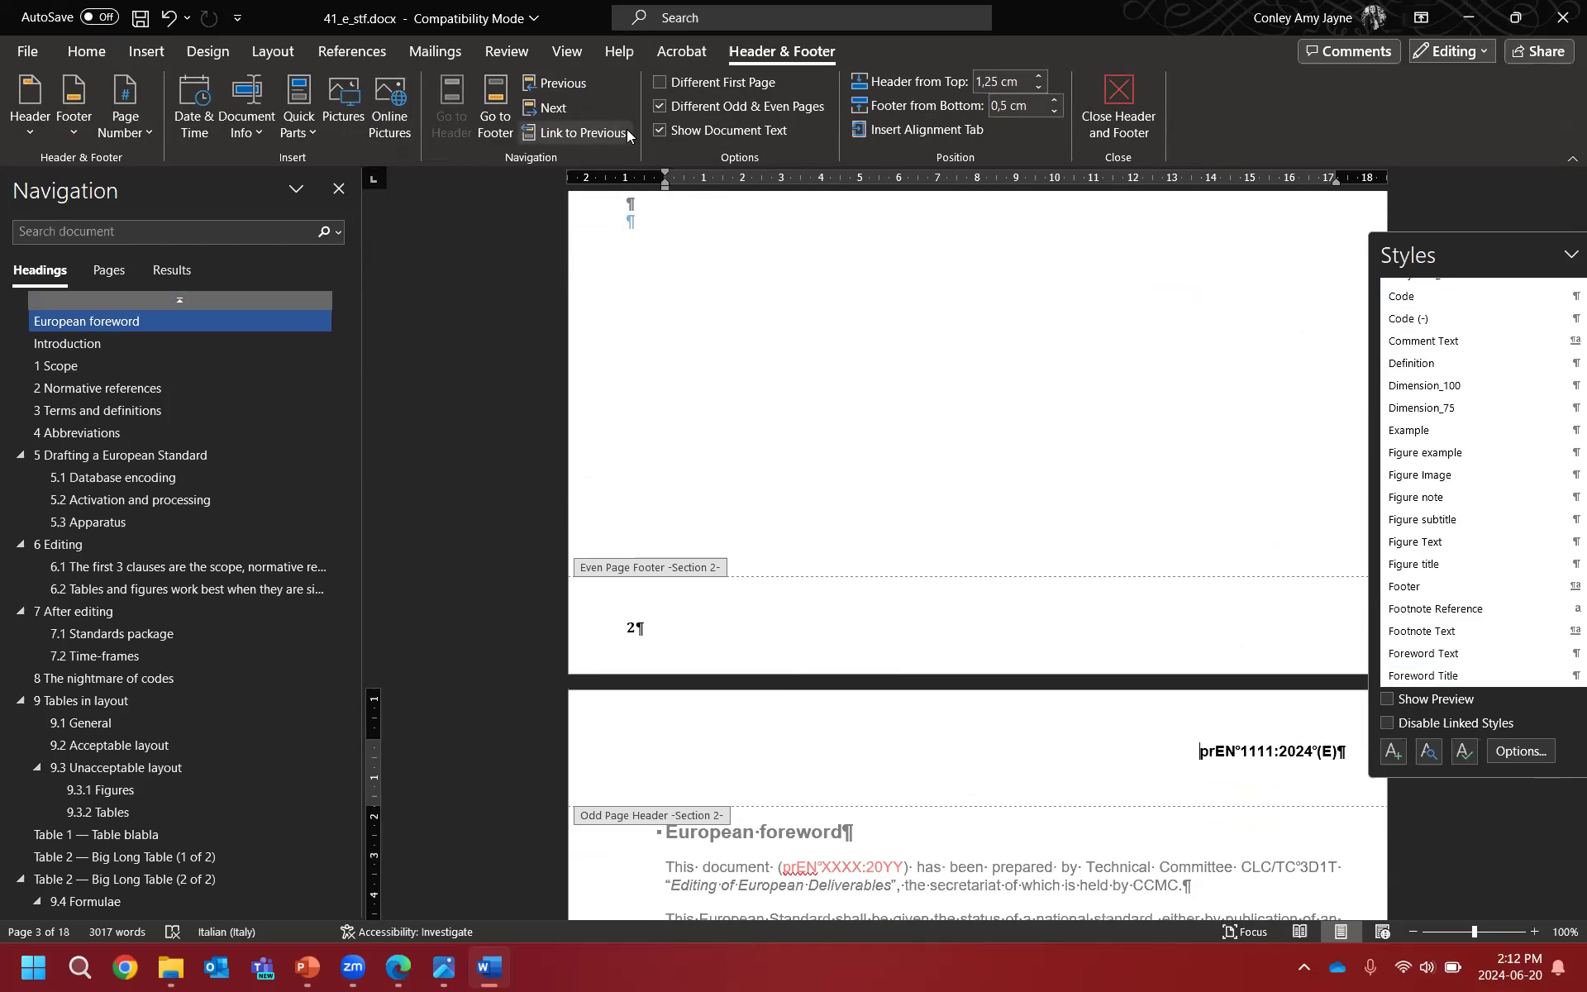
double_click(931, 423)
scroll(966, 468, "up", 1)
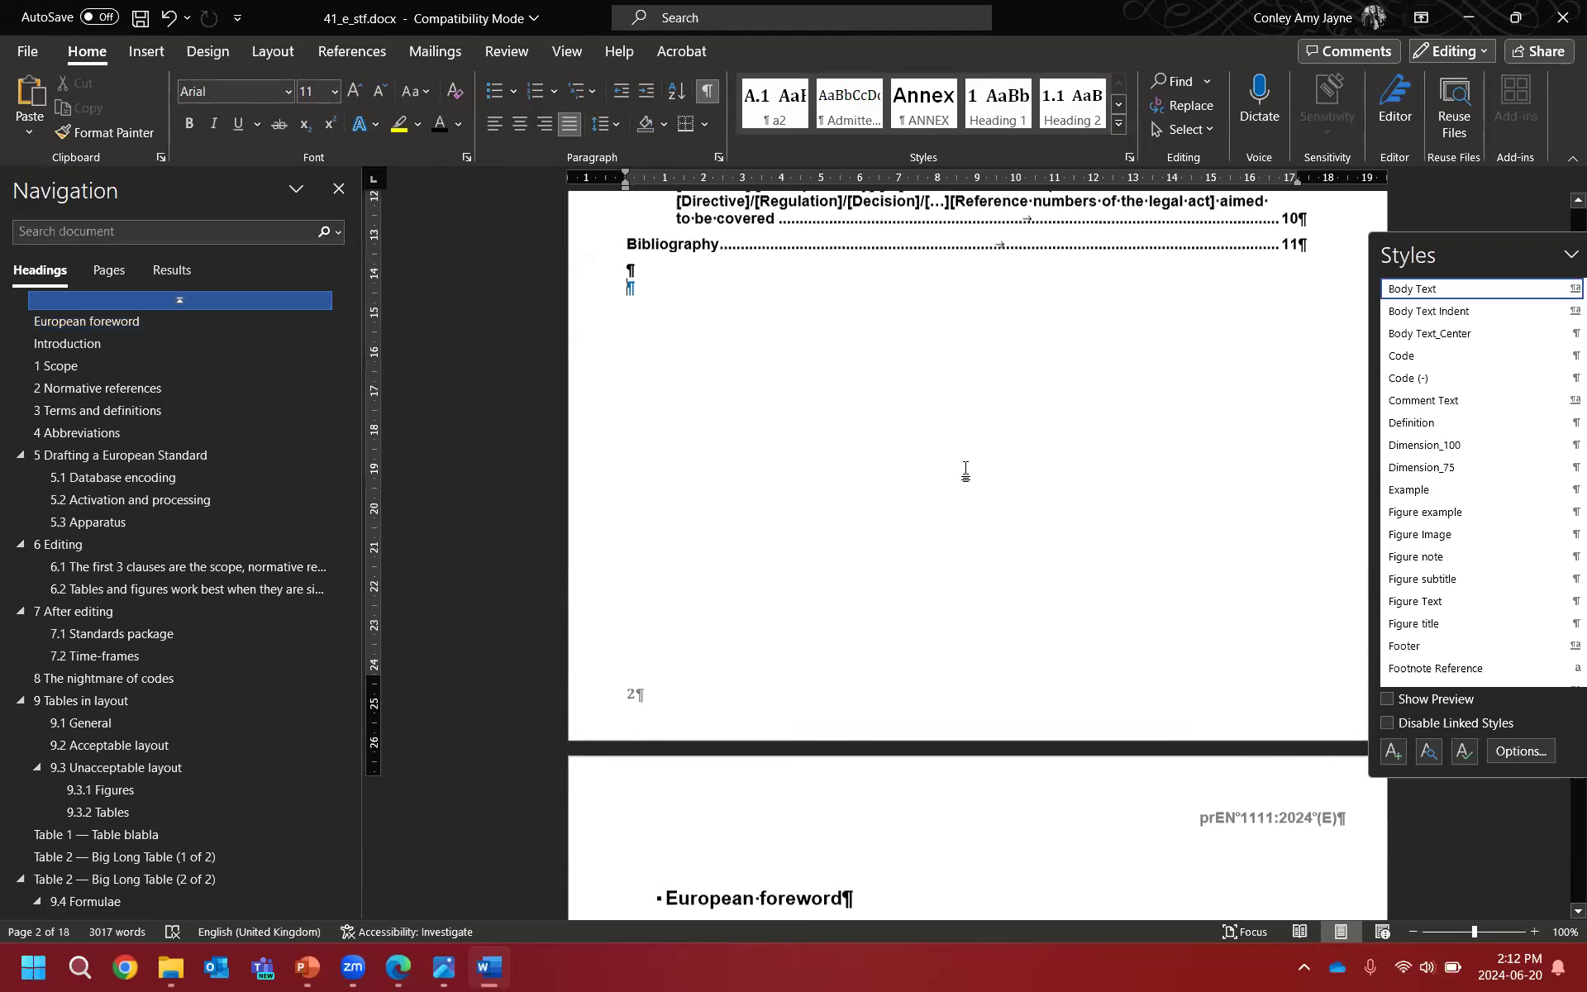
Step: Delete the European foreword paragraph beginning "This European Standard shall be given the status of a national standard"
scroll(965, 470, "down", 4)
scroll(1044, 471, "up", 4)
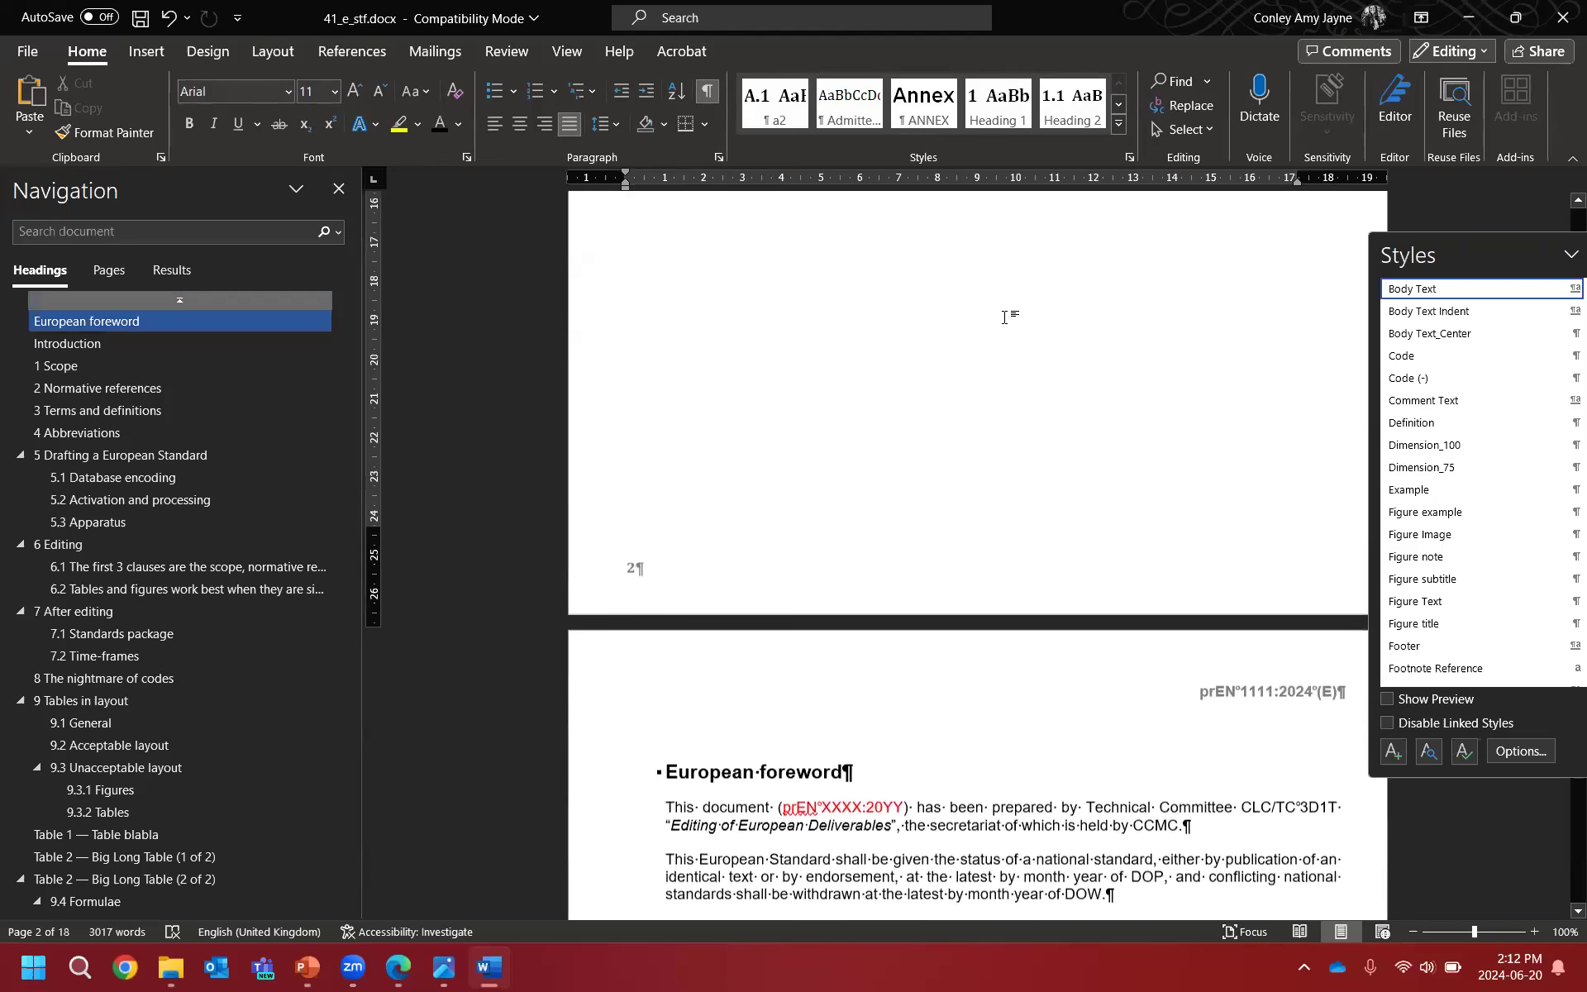
scroll(1045, 454, "down", 3)
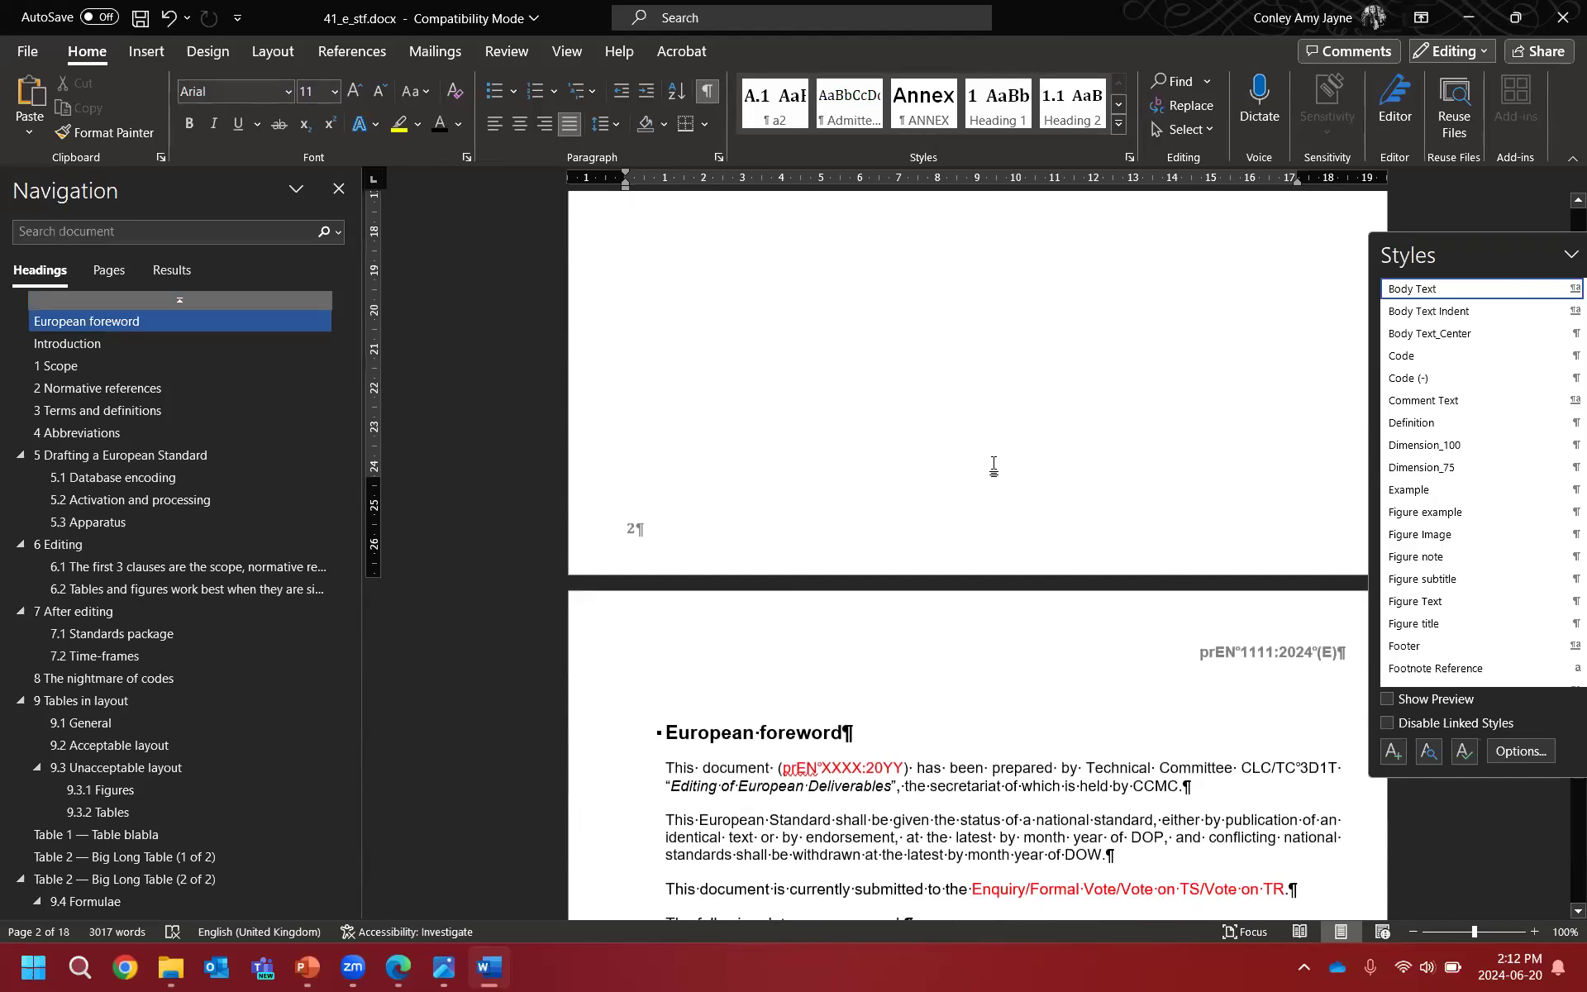
scroll(994, 479, "down", 3)
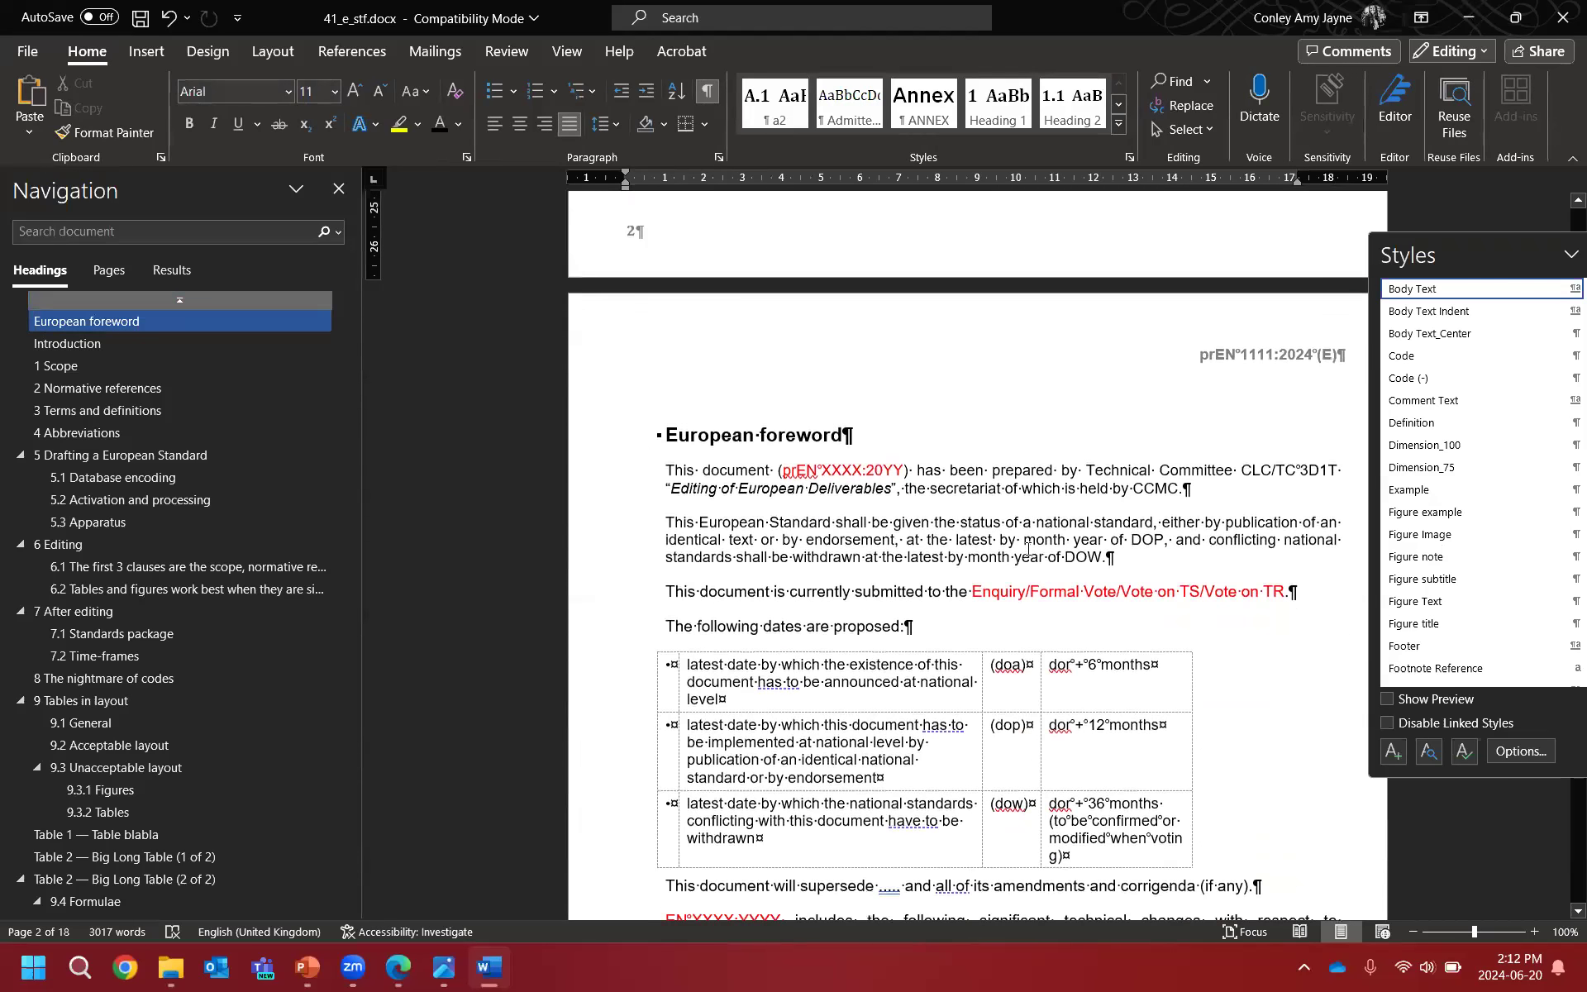
scroll(1029, 549, "down", 2)
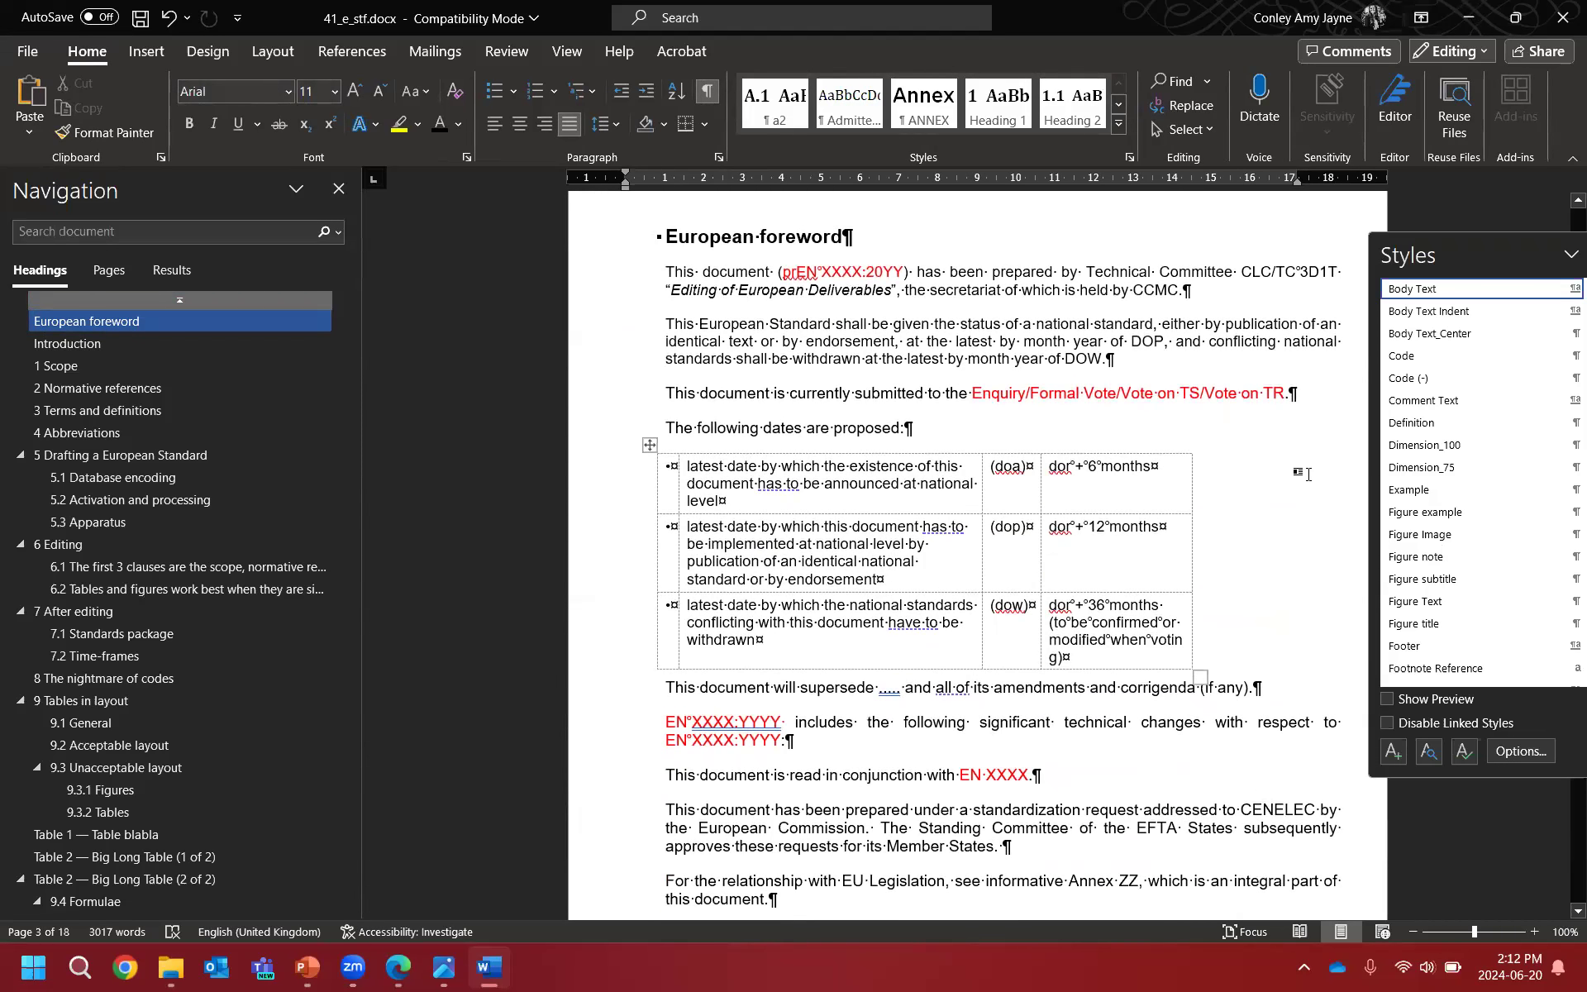
scroll(1307, 472, "down", 1)
scroll(1308, 472, "up", 1)
left_click(973, 329)
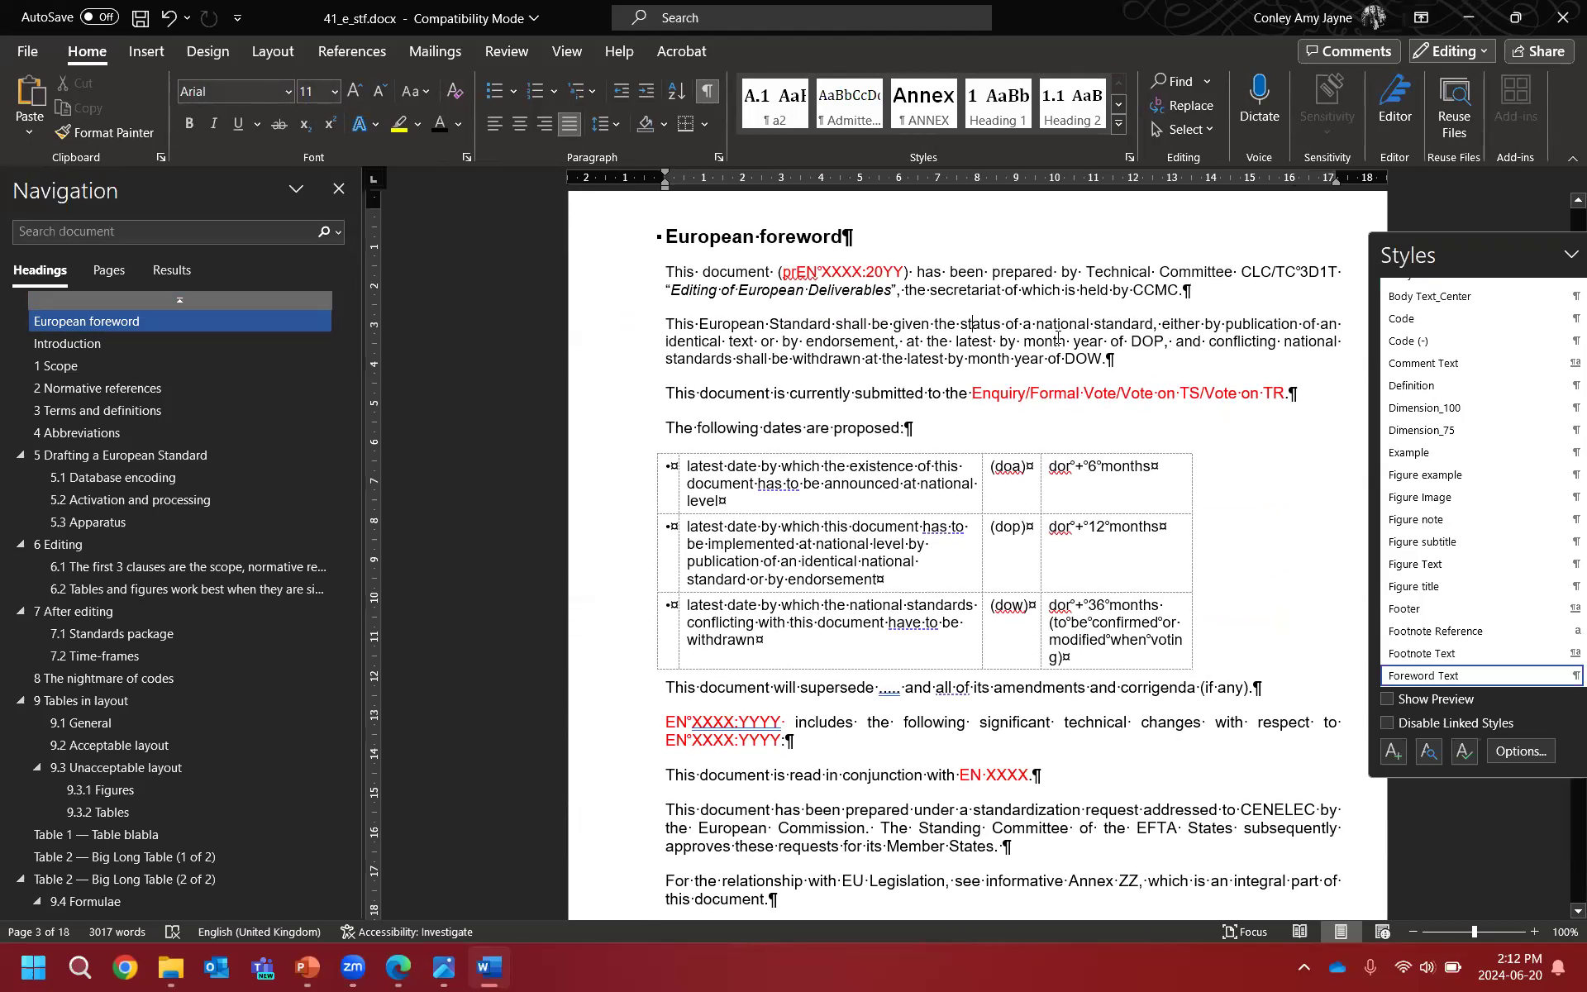
left_click_drag(622, 327, 628, 364)
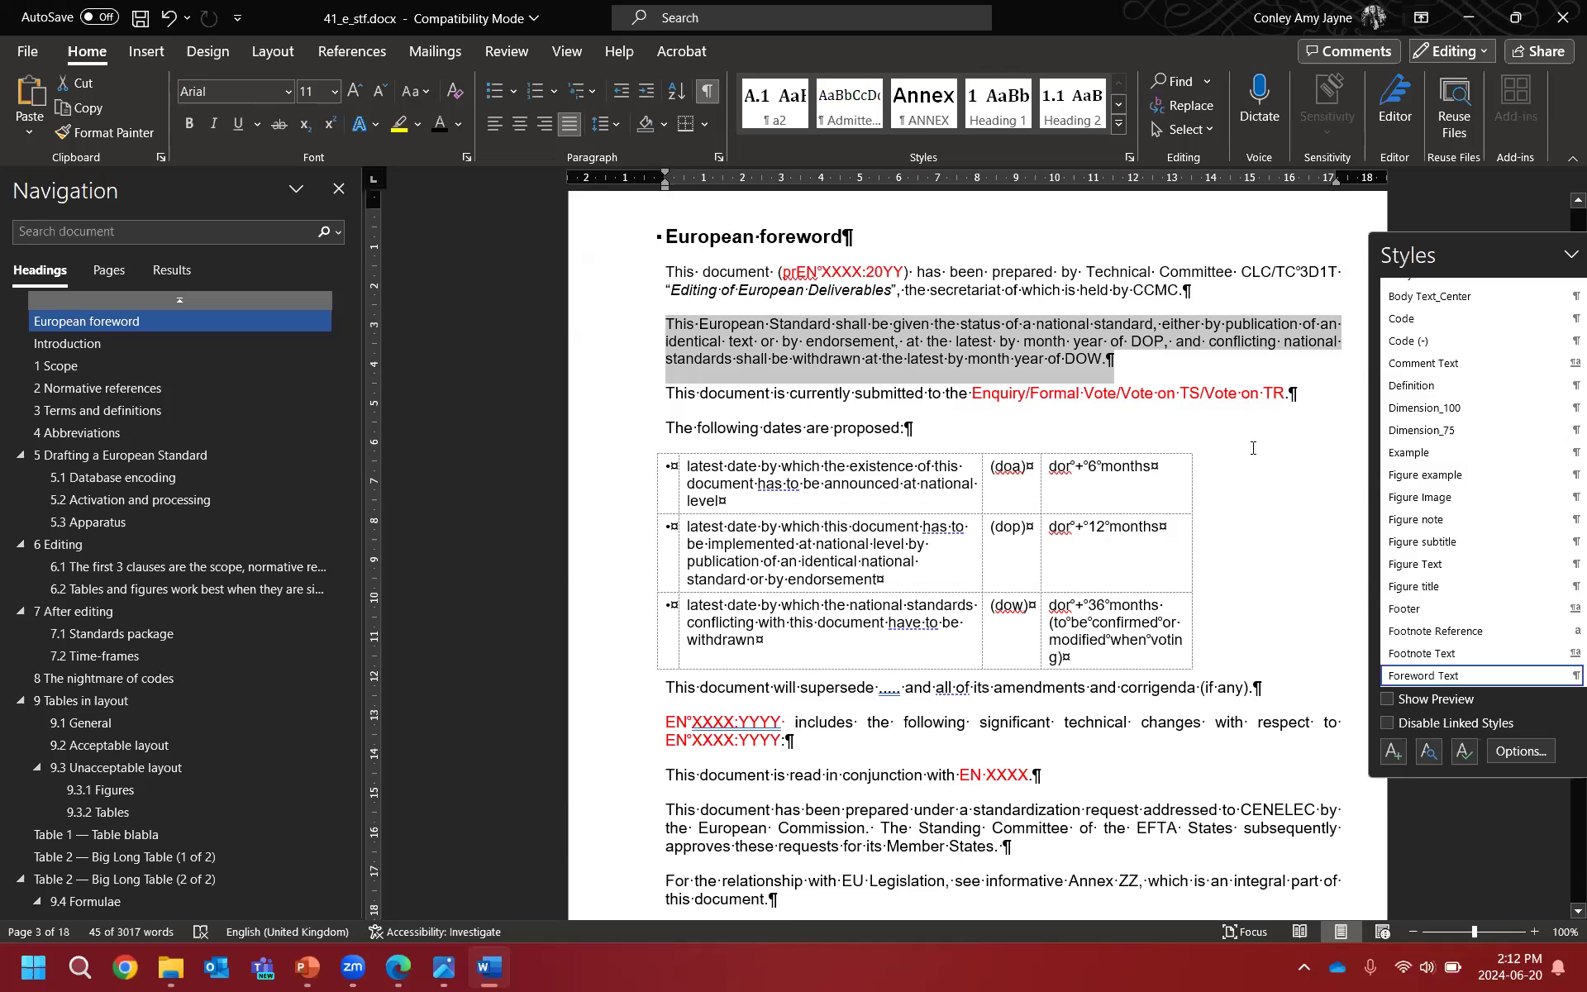
key("Delete")
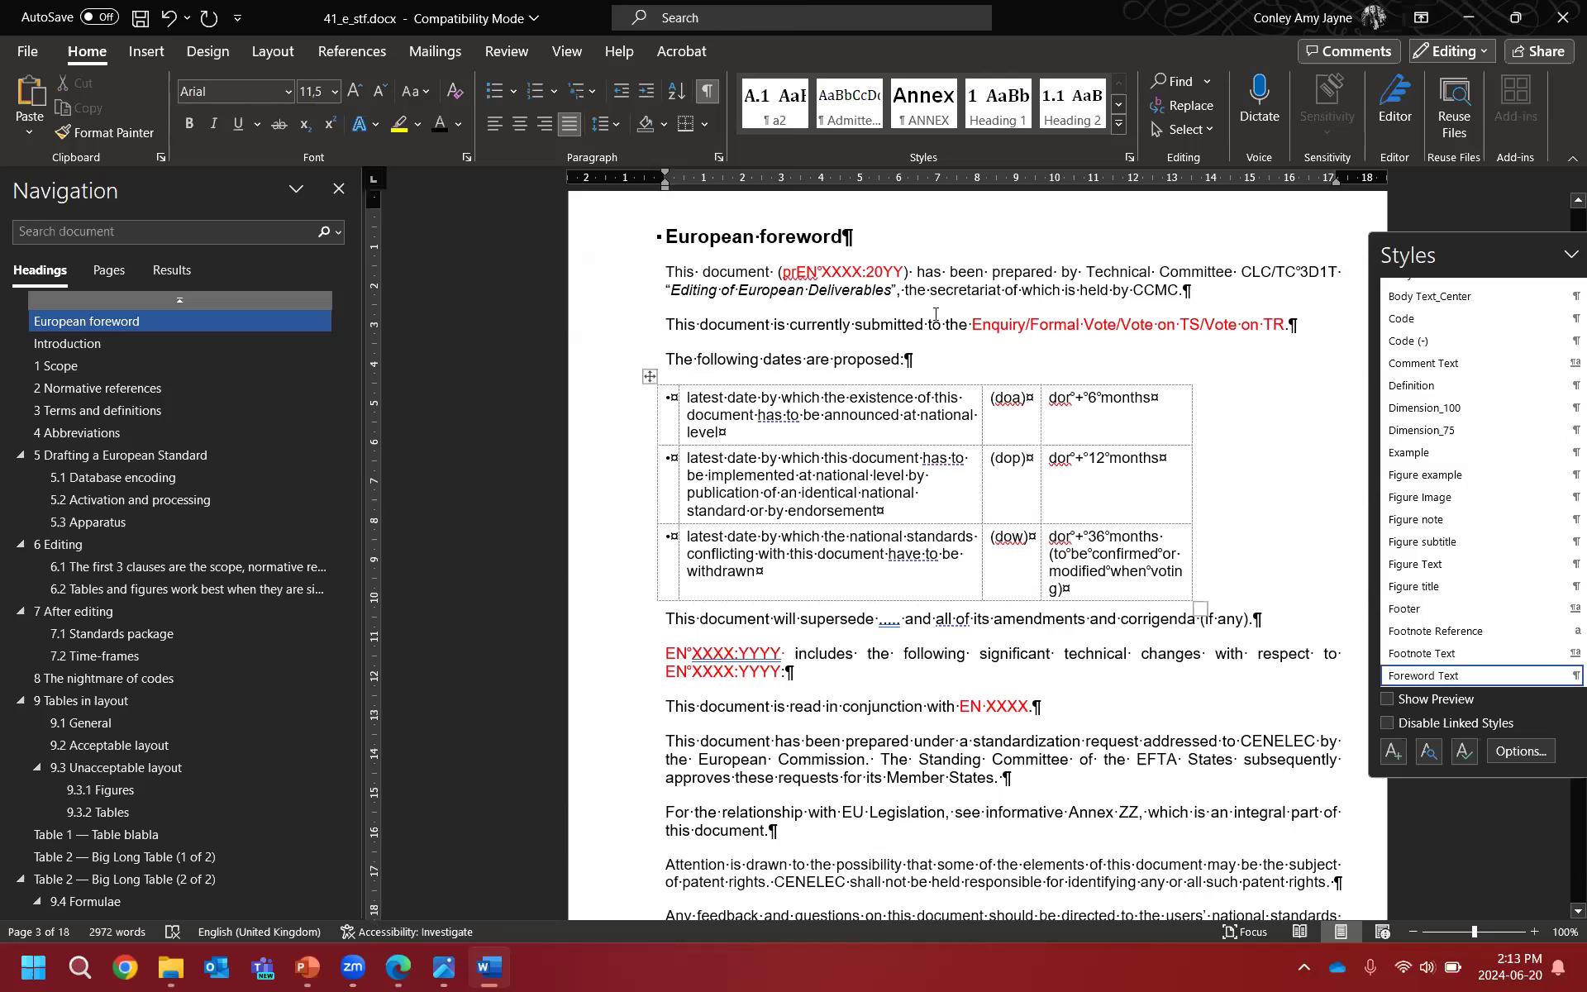
Step: Replace the reference placeholders in the foreword's first sentence with 1111:2024 and make the reference black
scroll(744, 339, "down", 2)
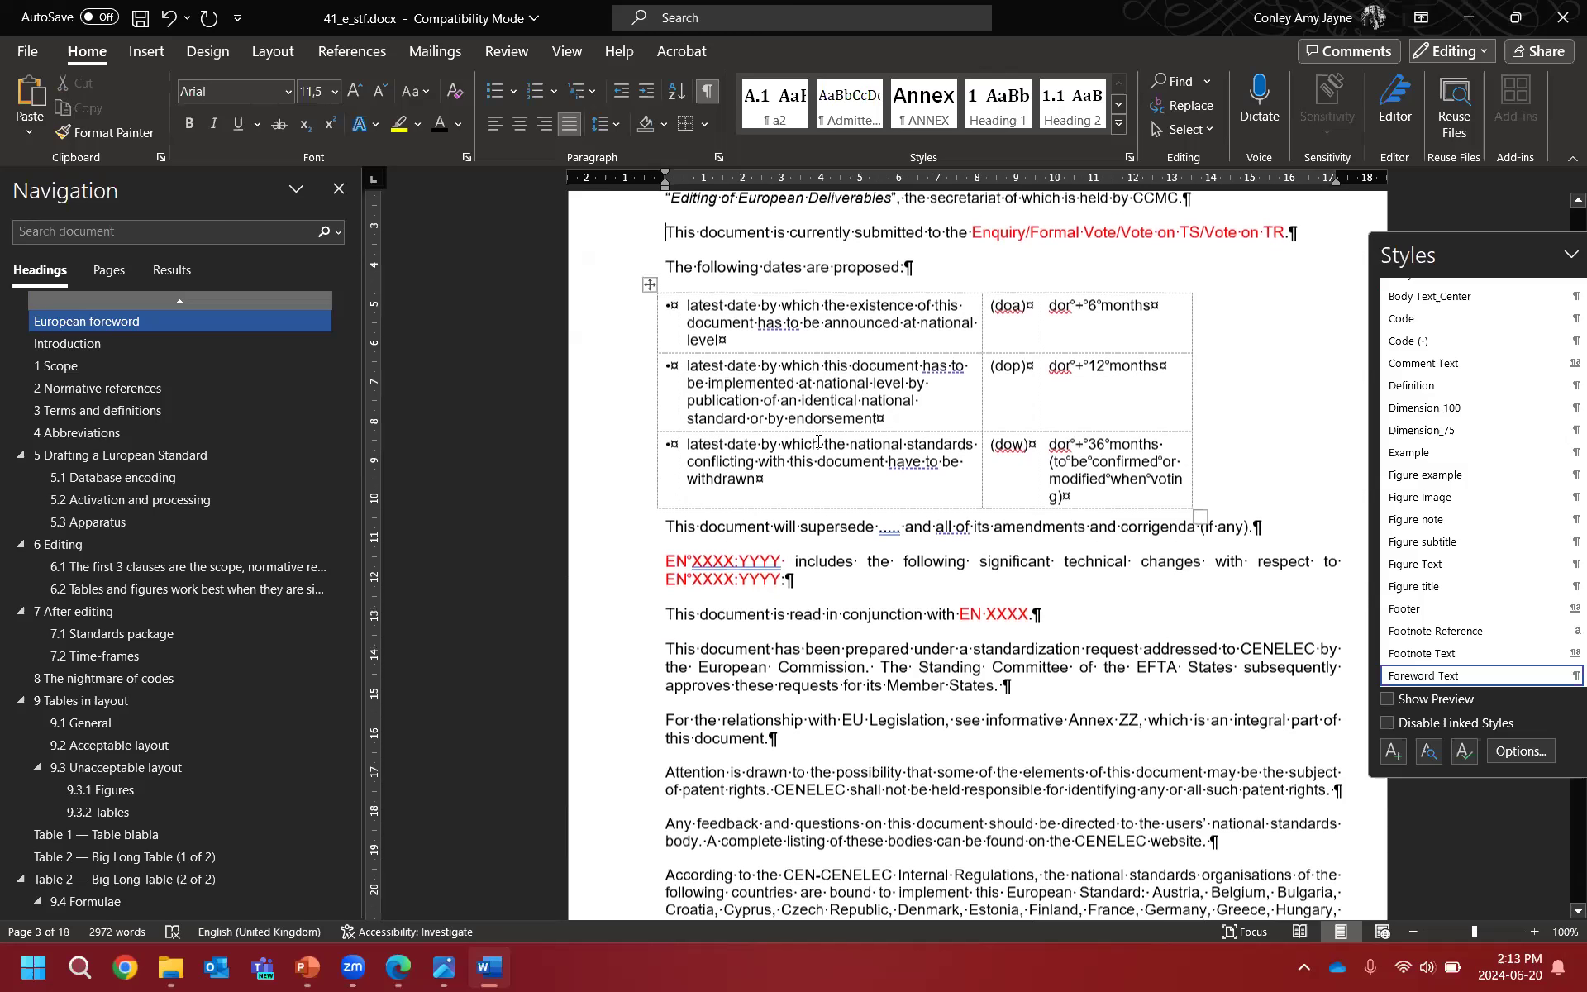
scroll(687, 306, "up", 2)
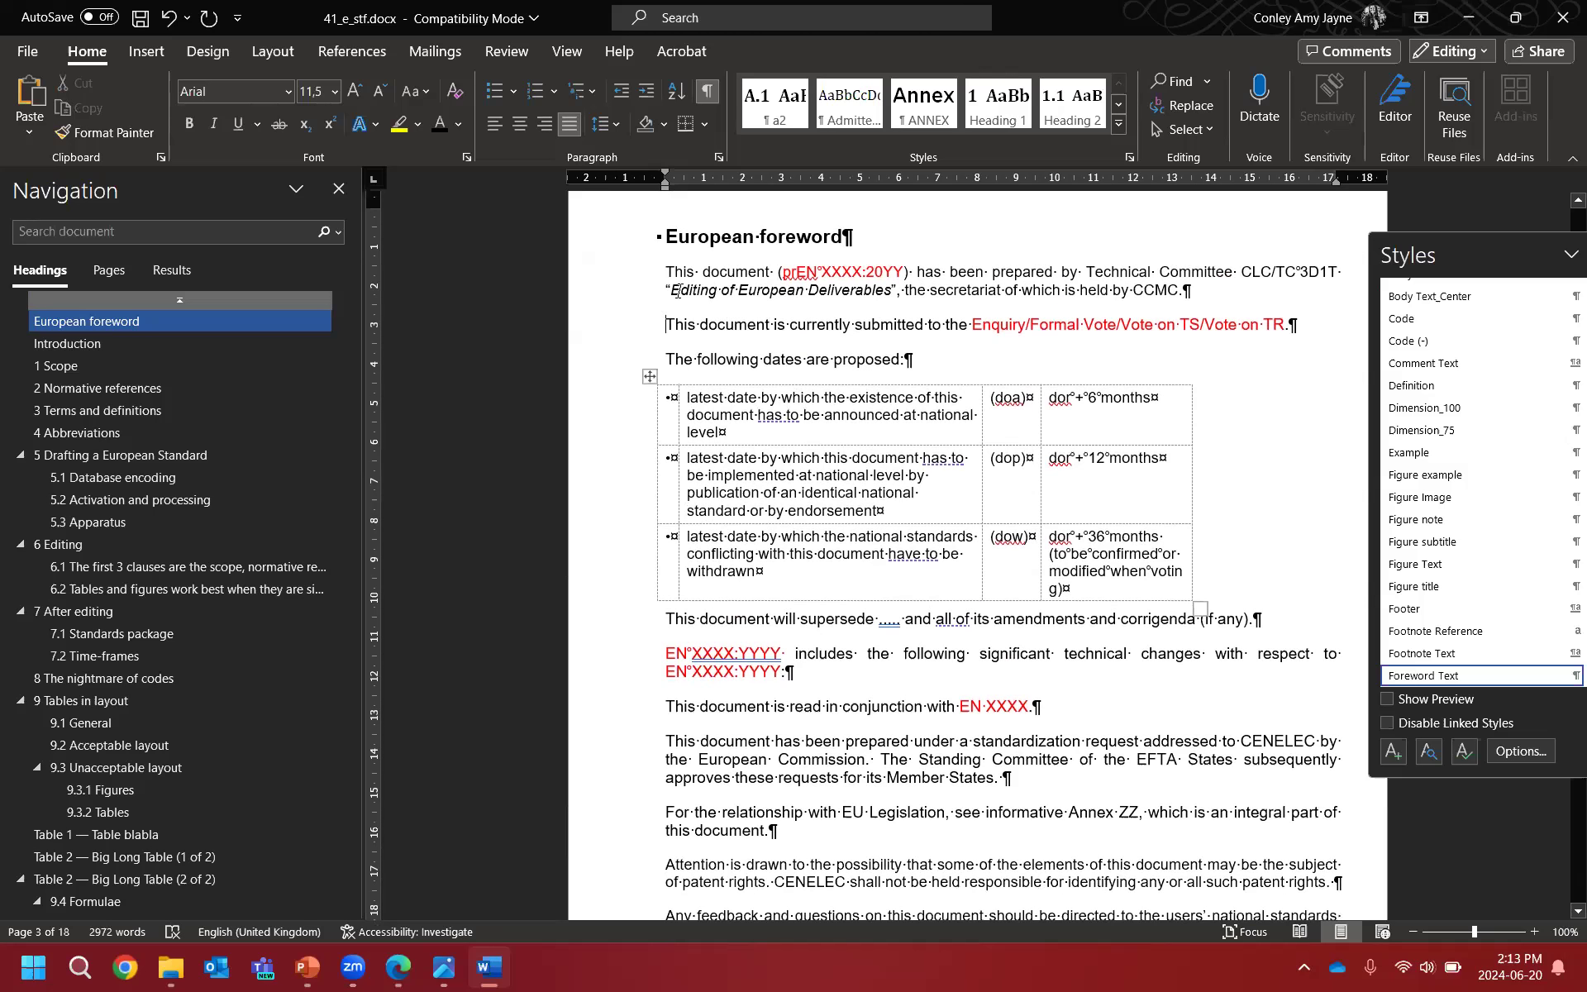
double_click(842, 272)
type("1111")
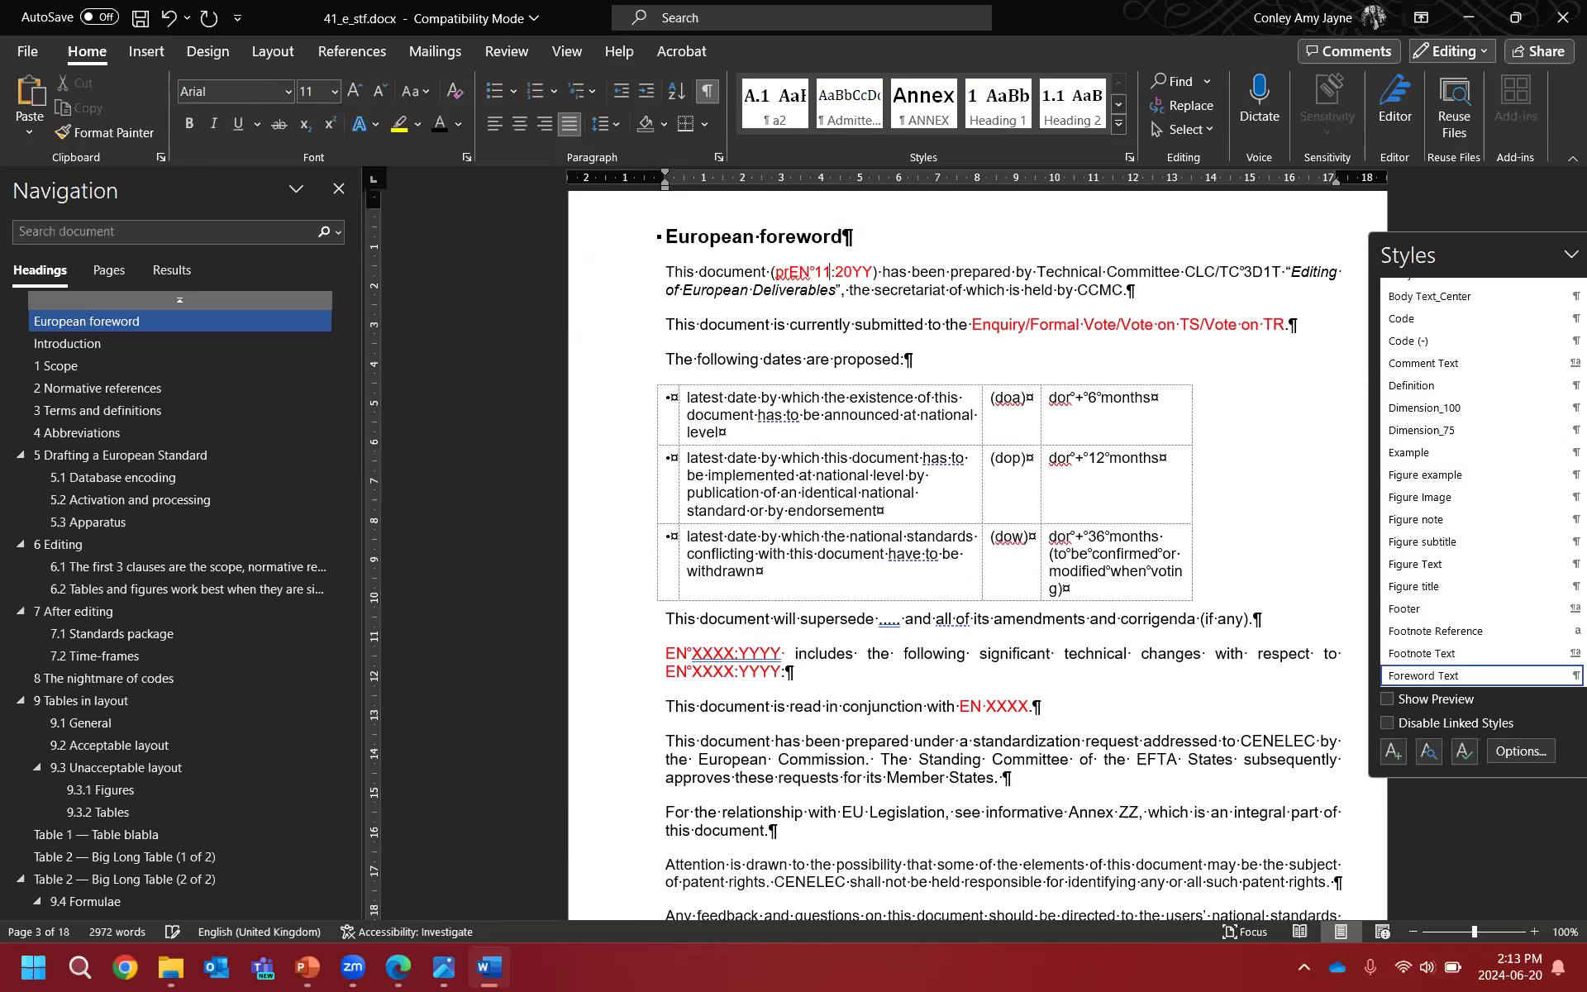
double_click(880, 271)
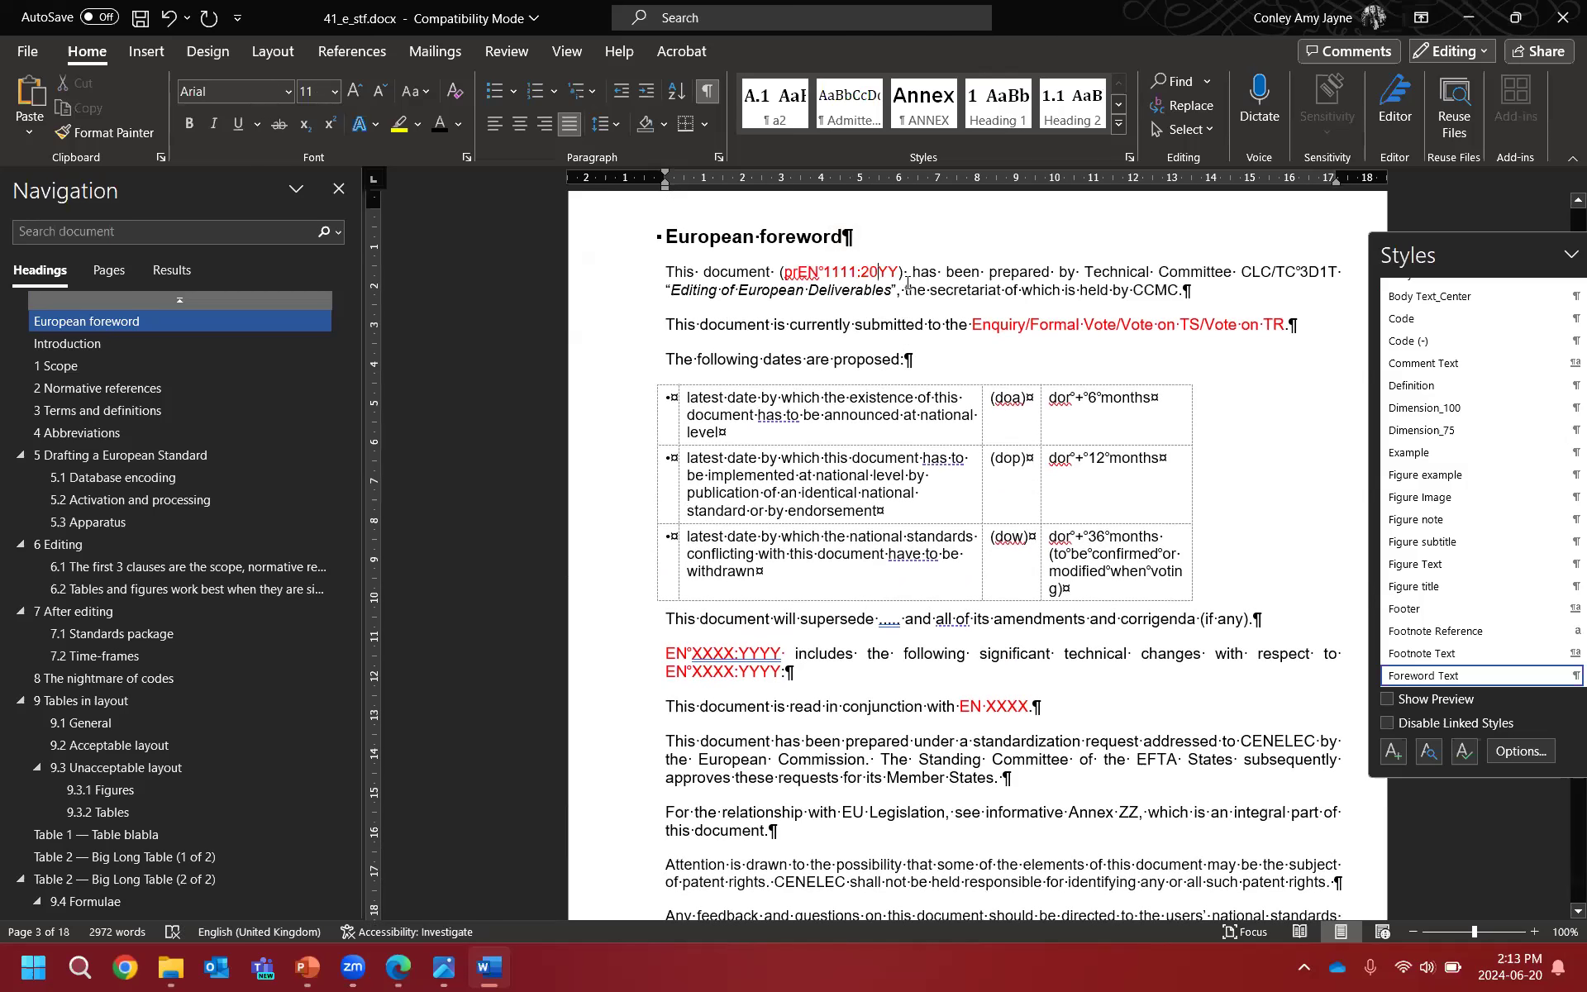
type("2024")
left_click_drag(909, 272, 780, 273)
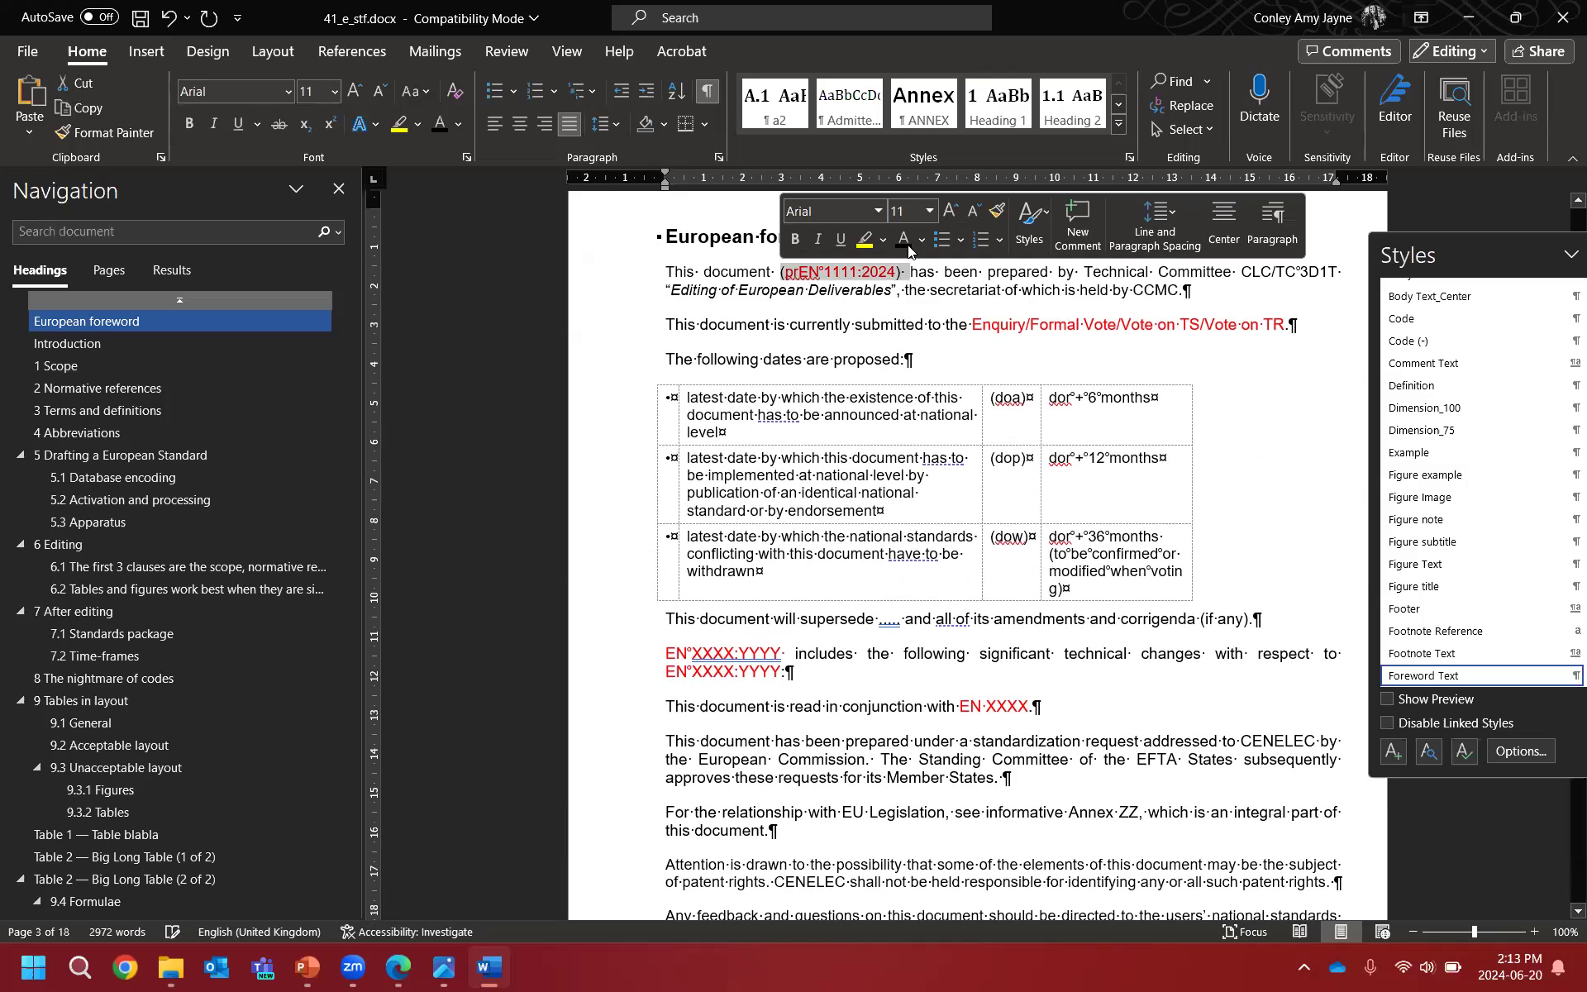
left_click(1018, 290)
Step: Cut the foreword's submission options down to Enquiry by deleting "/Formal Vote/Vote on TS/Vote on TR", and make the remaining word black
scroll(920, 292, "down", 1)
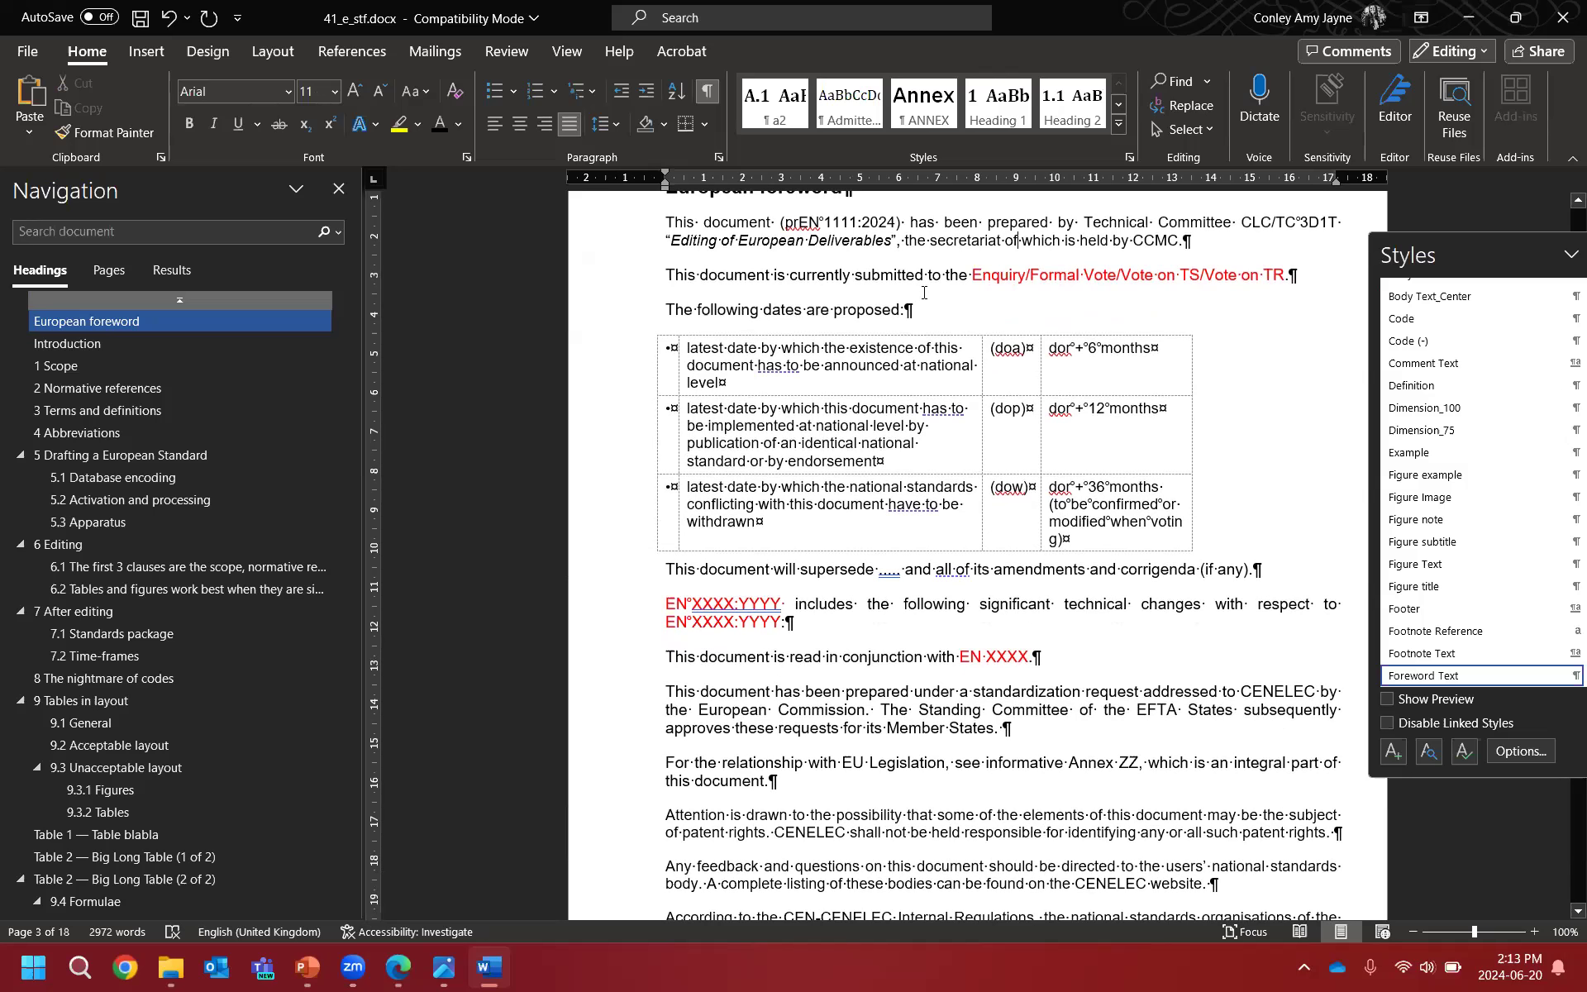
left_click_drag(1026, 274, 1285, 275)
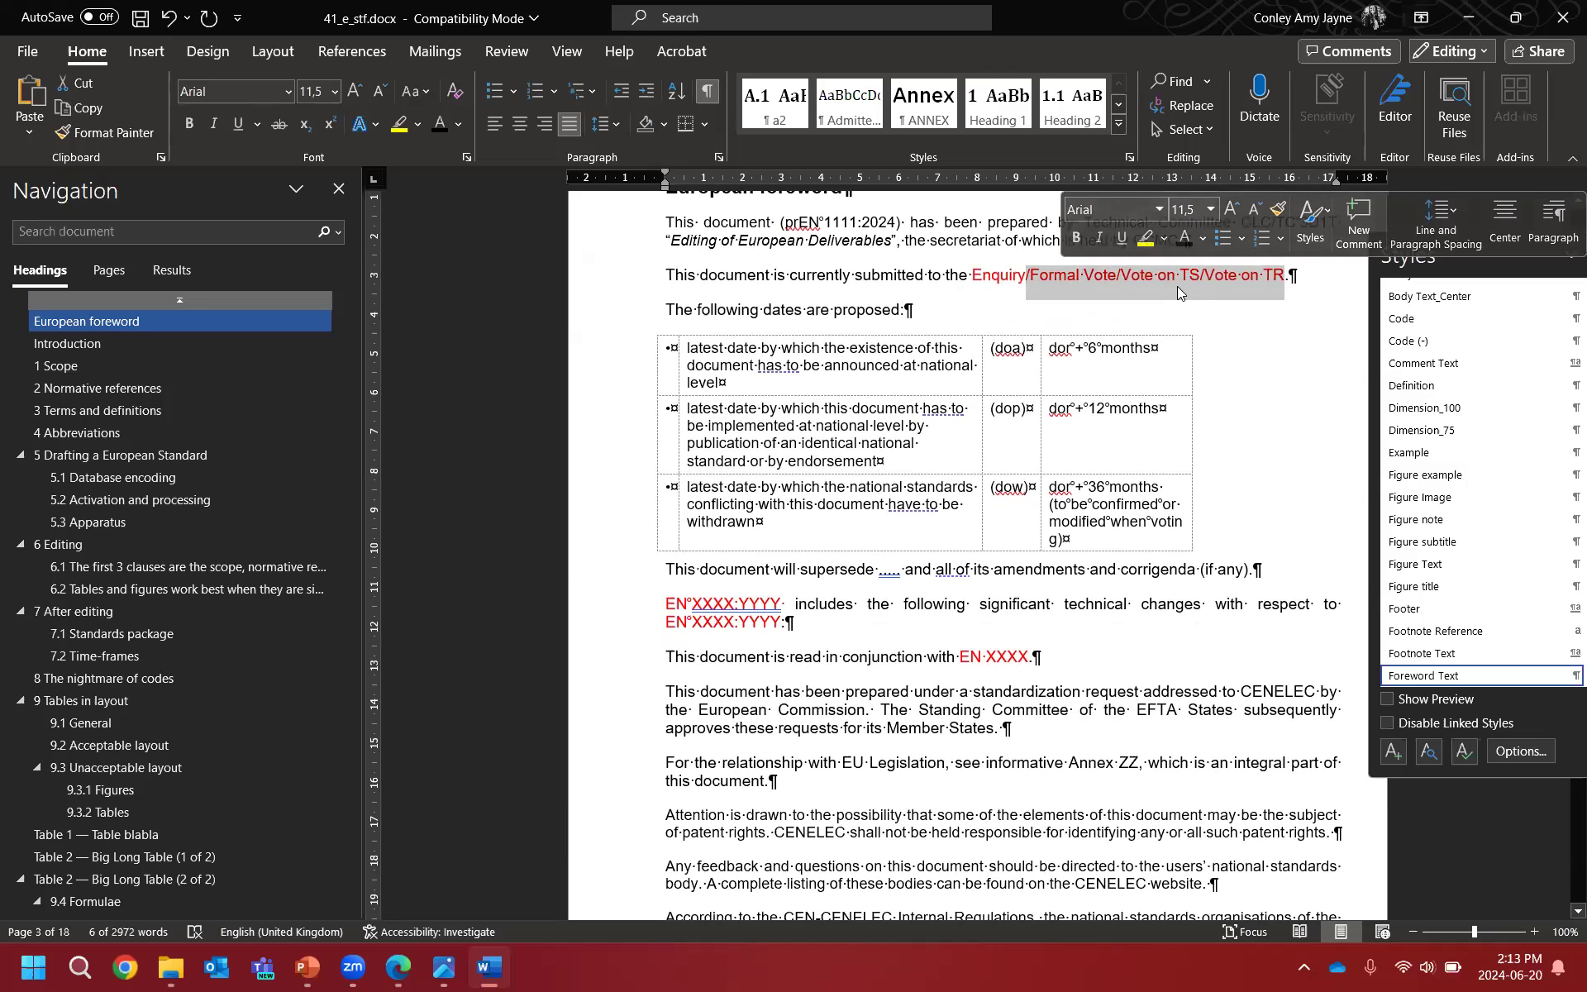
key("Delete")
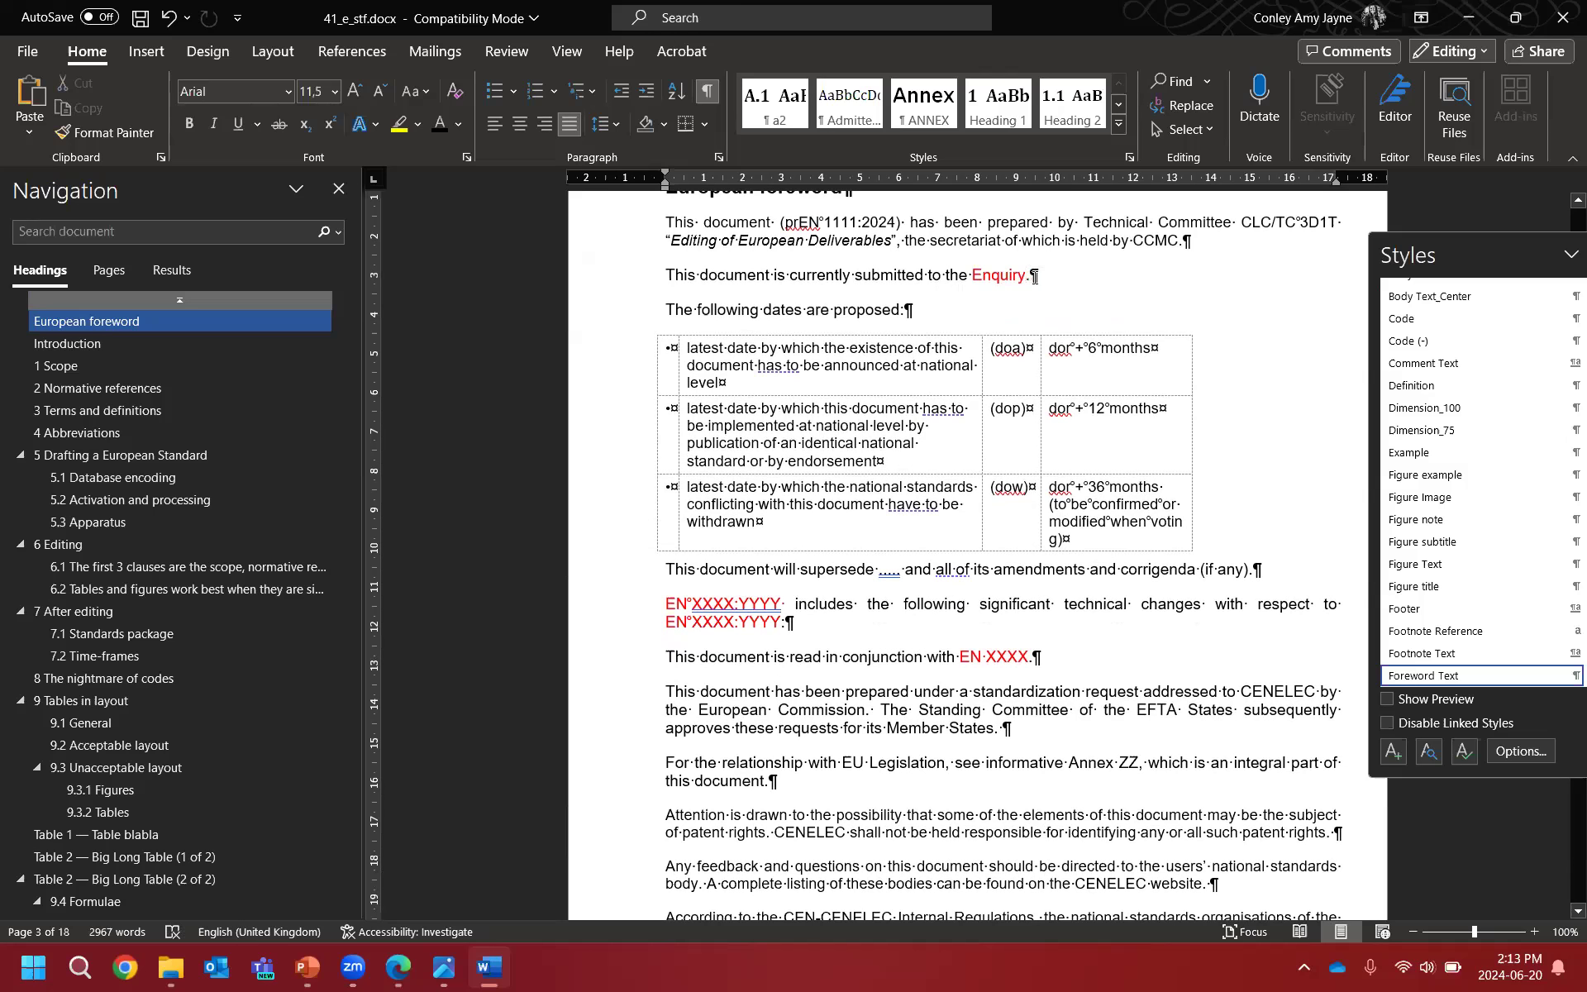
left_click(964, 279)
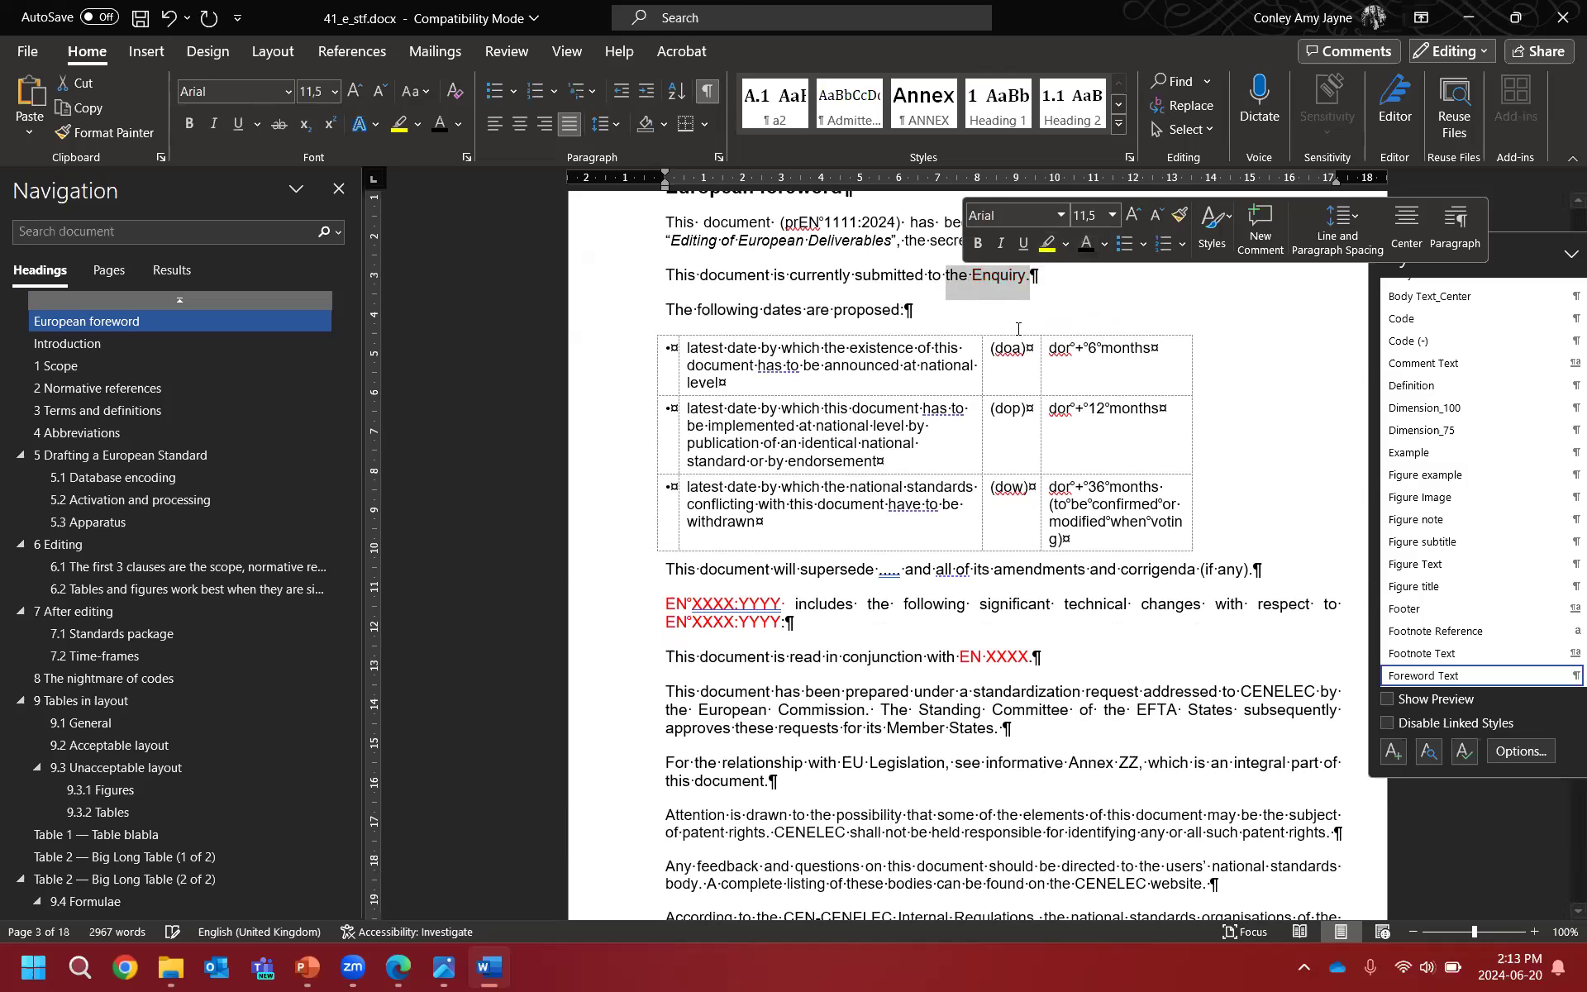
left_click(868, 392)
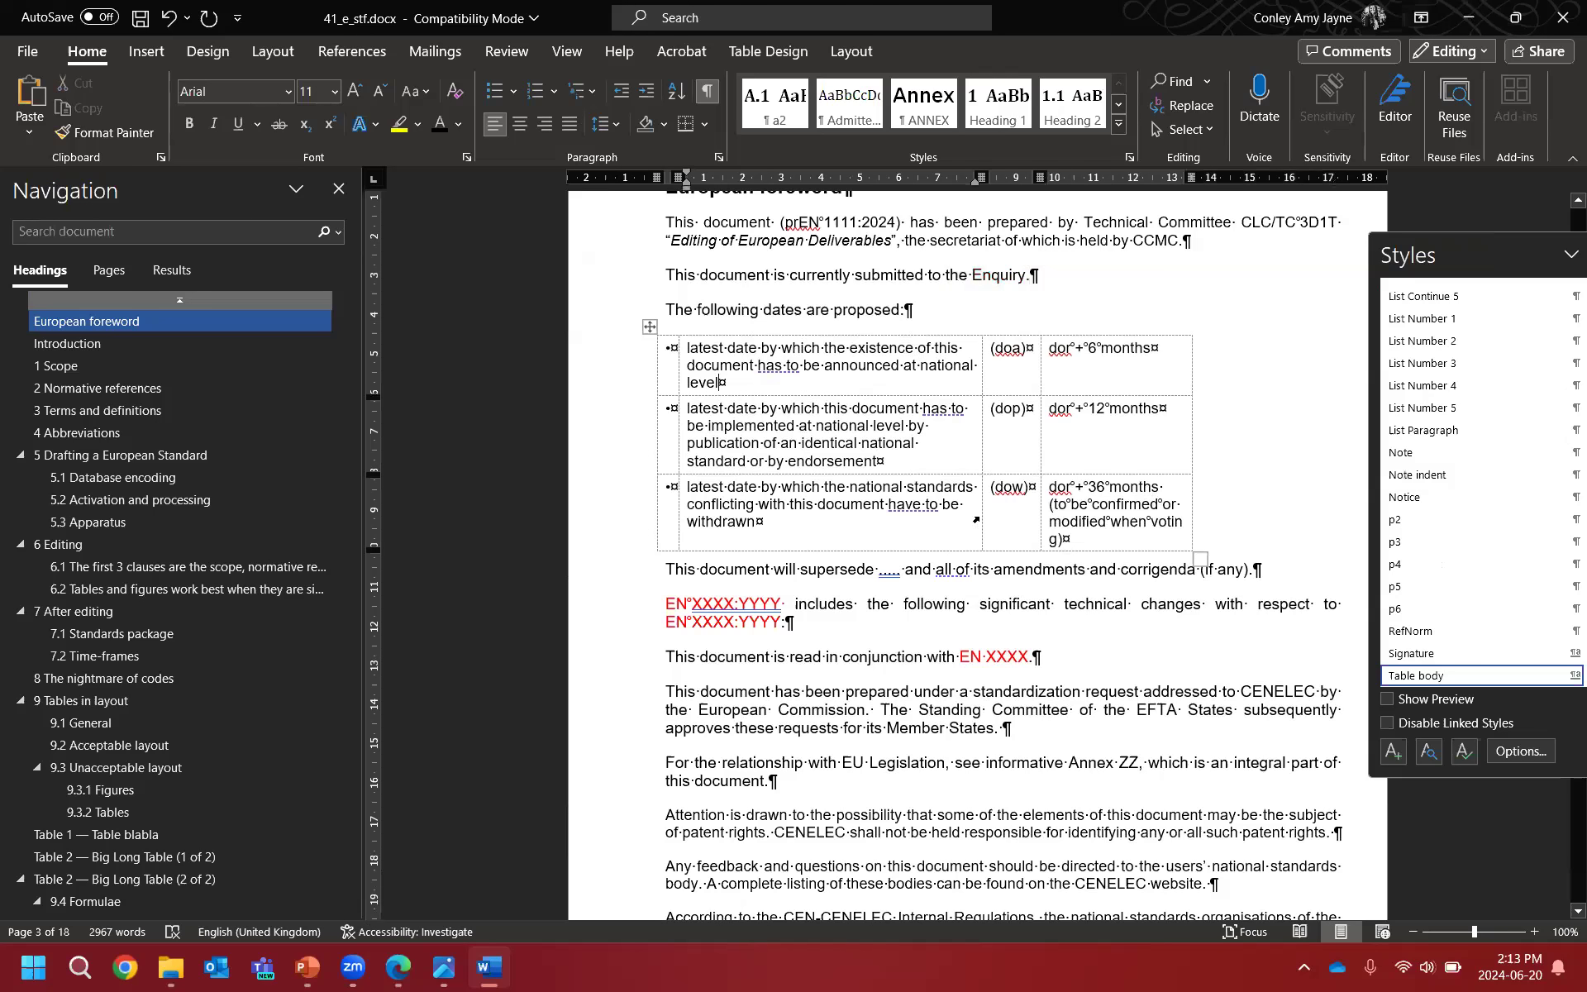
Step: Highlight the proposed-dates sentence and the month values in its table, clear the selection and review the foreword text below
left_click(1101, 371)
left_click_drag(697, 311, 883, 325)
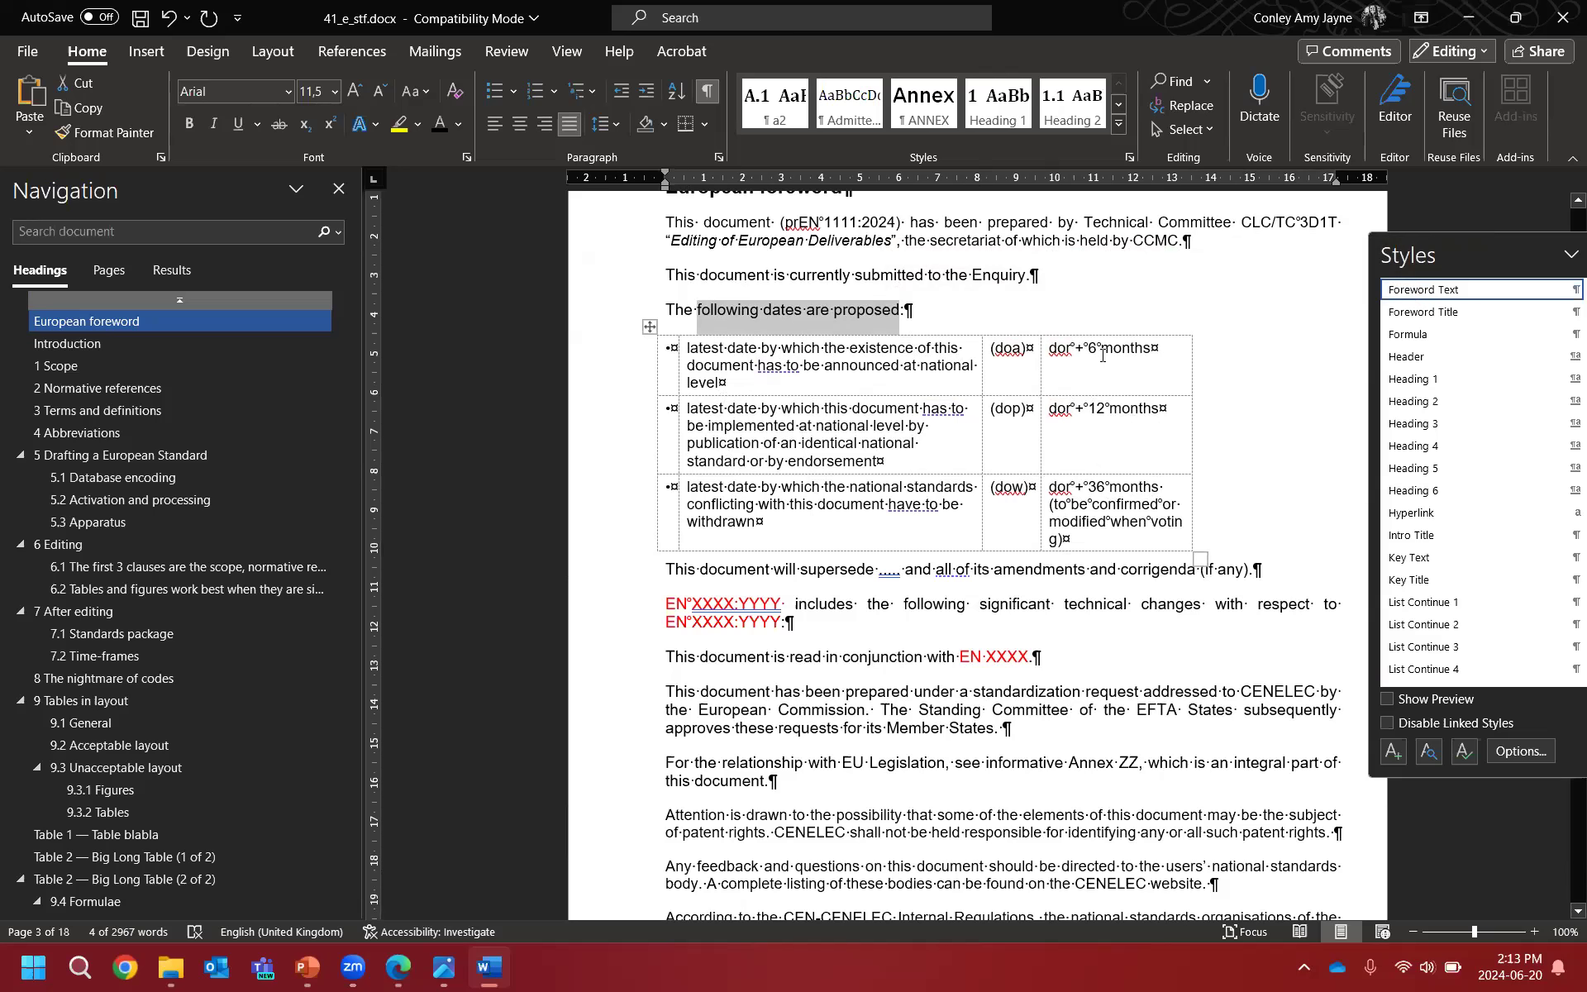
left_click_drag(1103, 355, 1120, 504)
left_click(1143, 365)
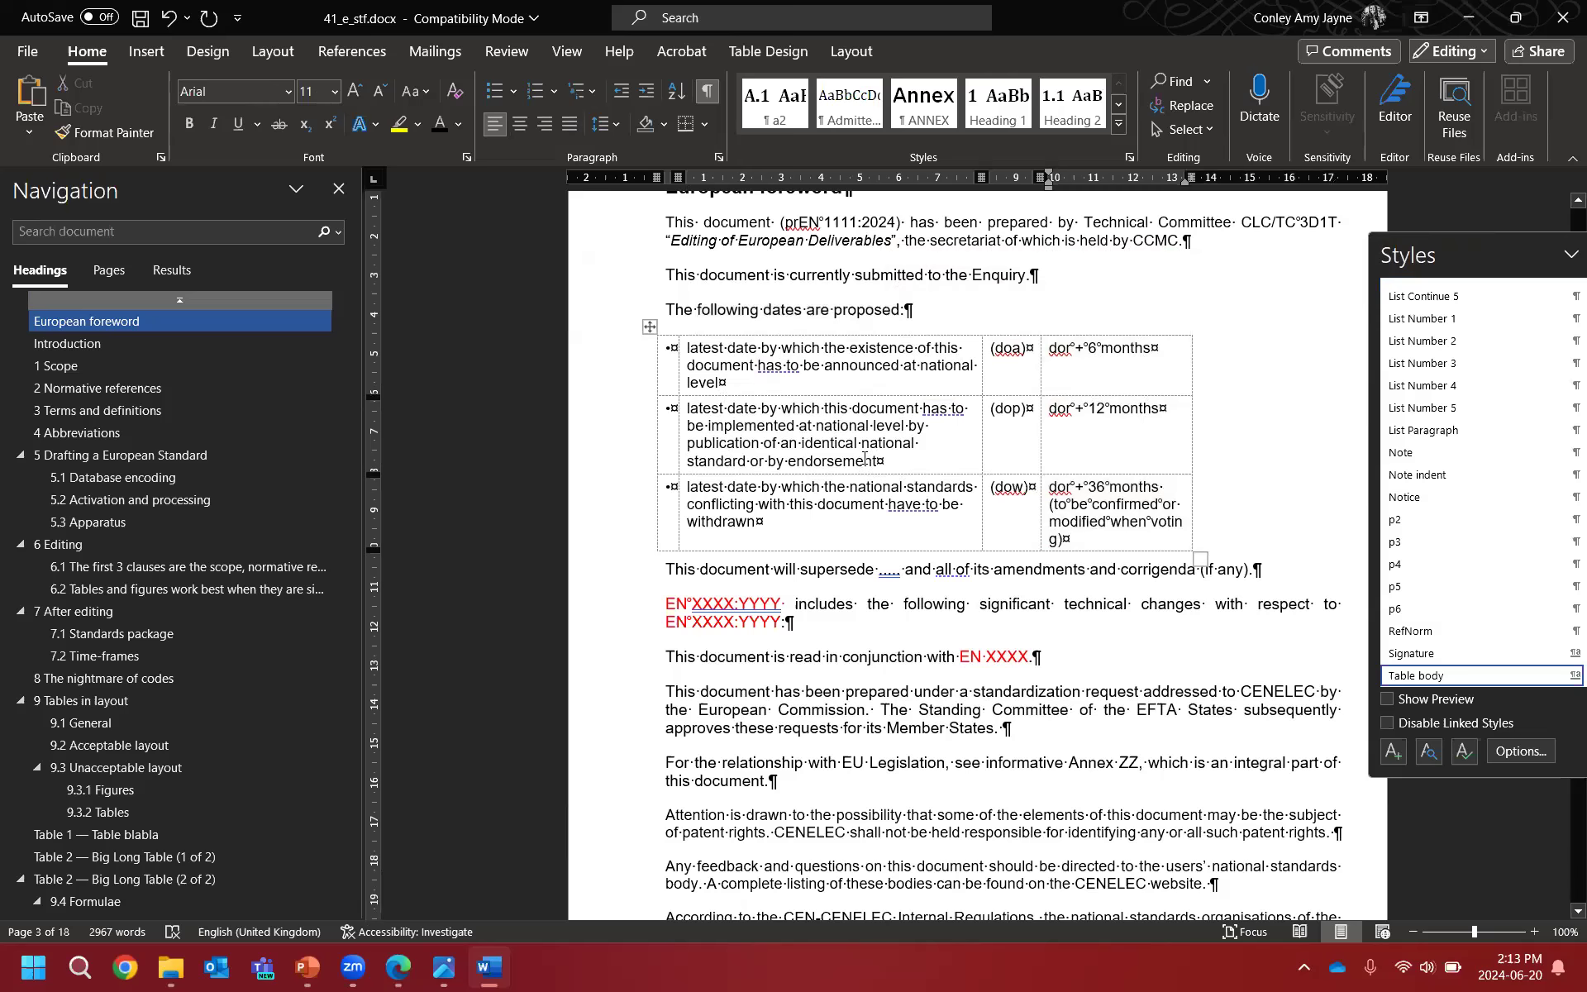
scroll(828, 444, "down", 2)
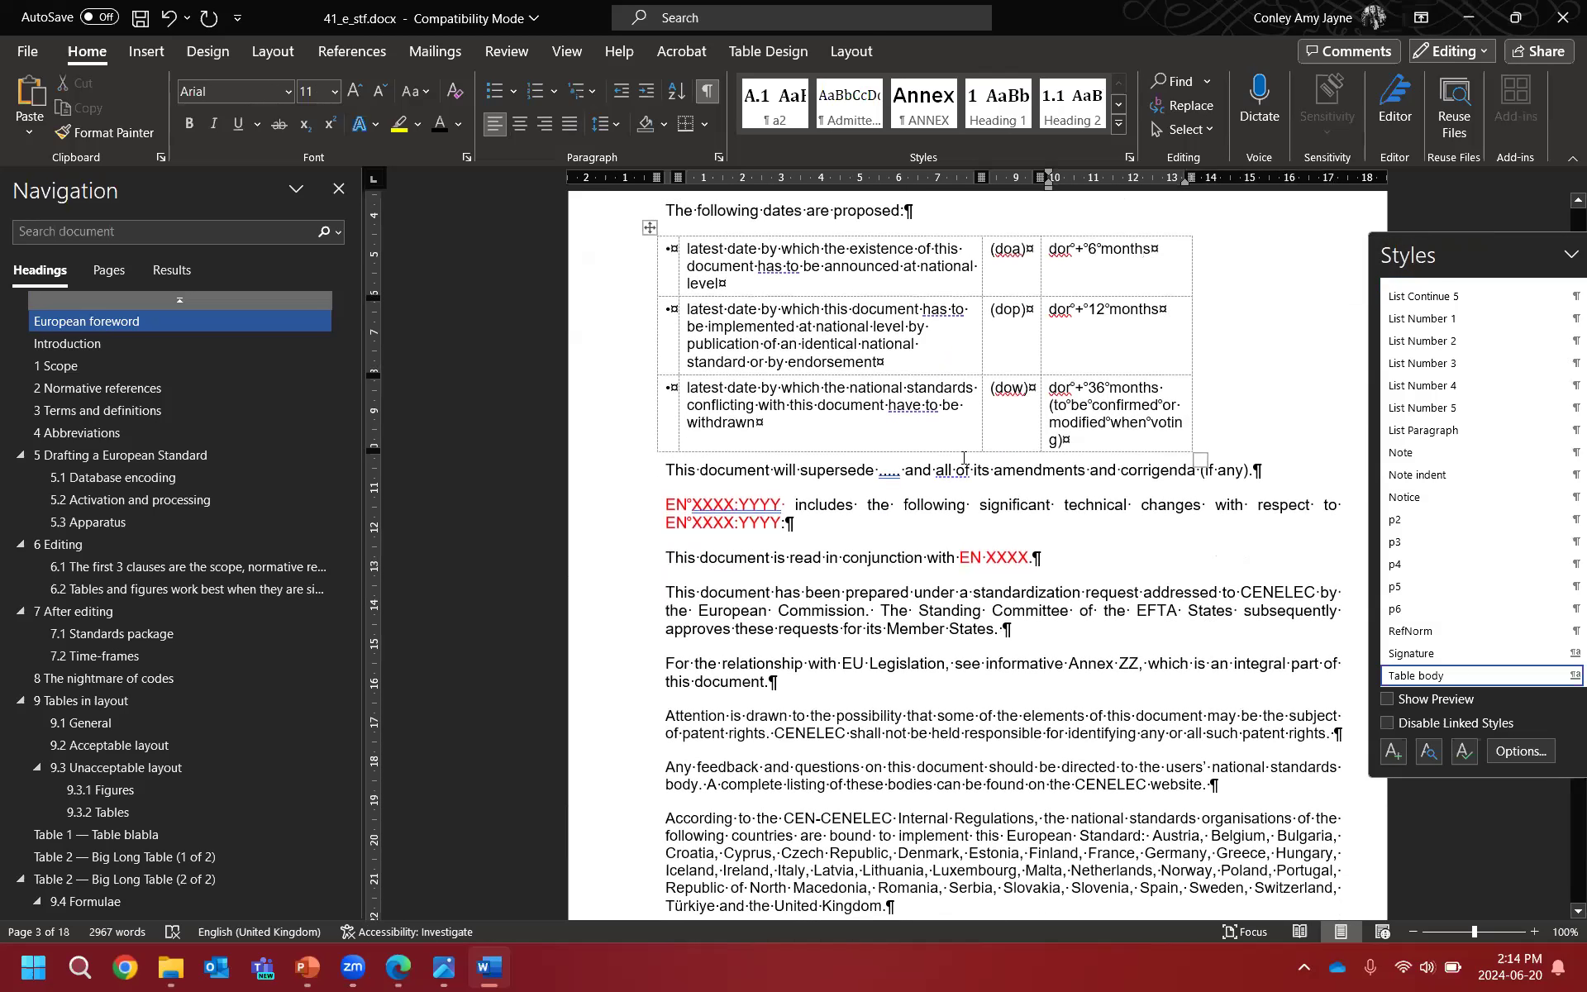
scroll(963, 457, "down", 1)
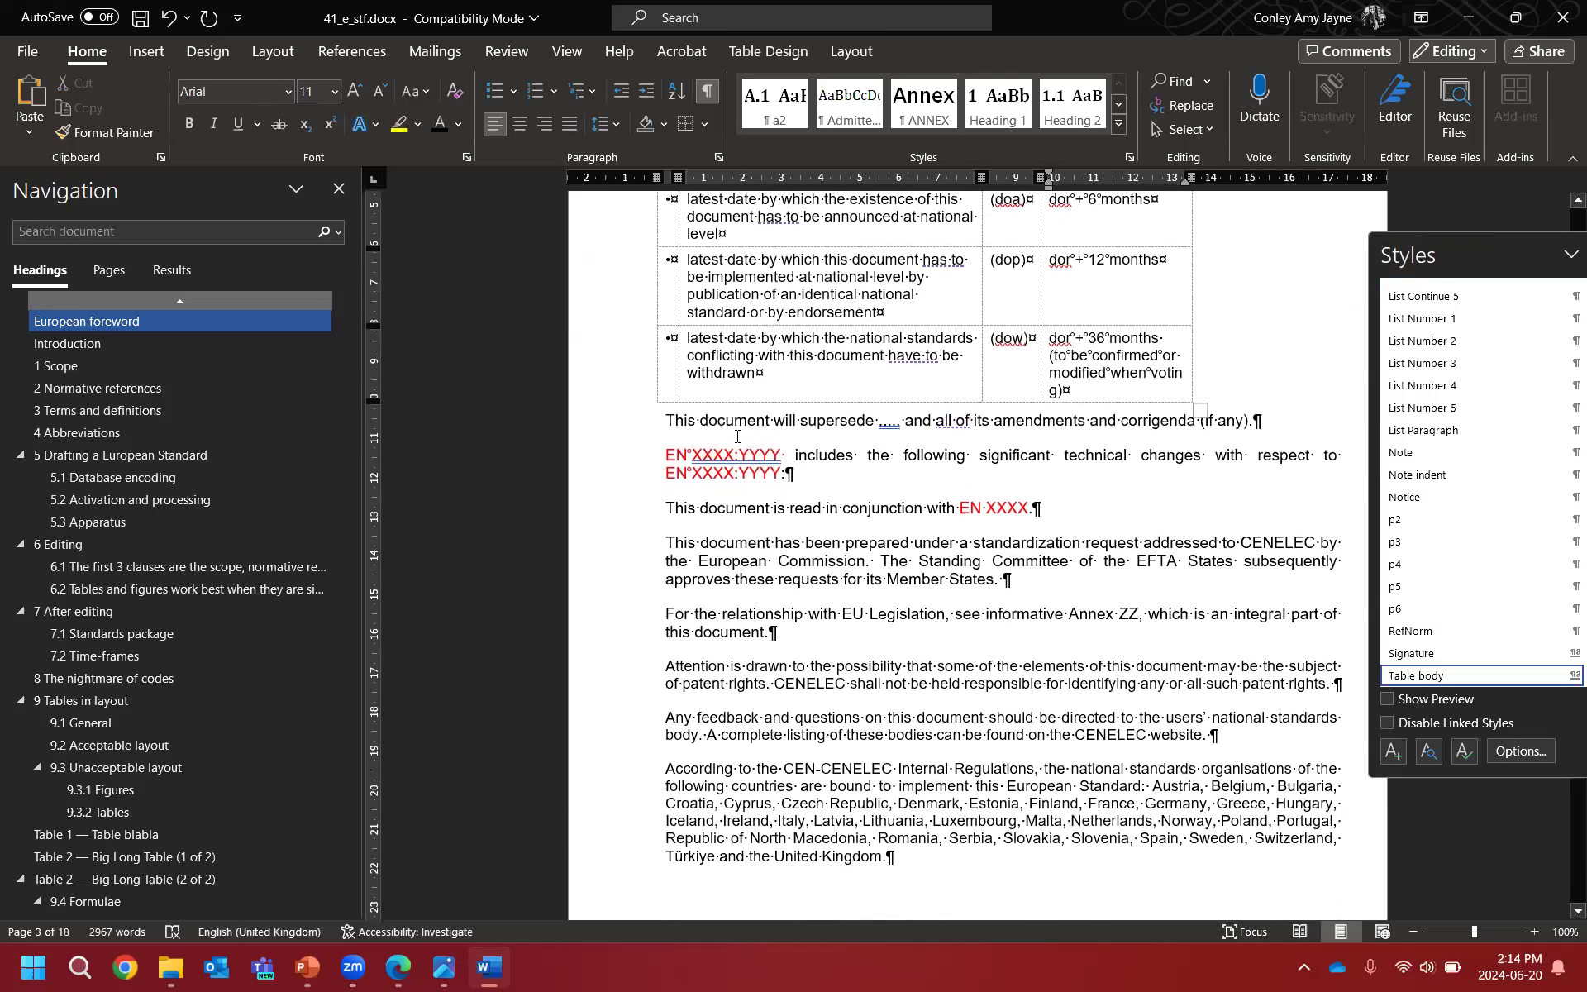
Step: Delete the three foreword paragraphs below the dates table on supersession, significant technical changes and reading in conjunction with EN XXXX
left_click(633, 431)
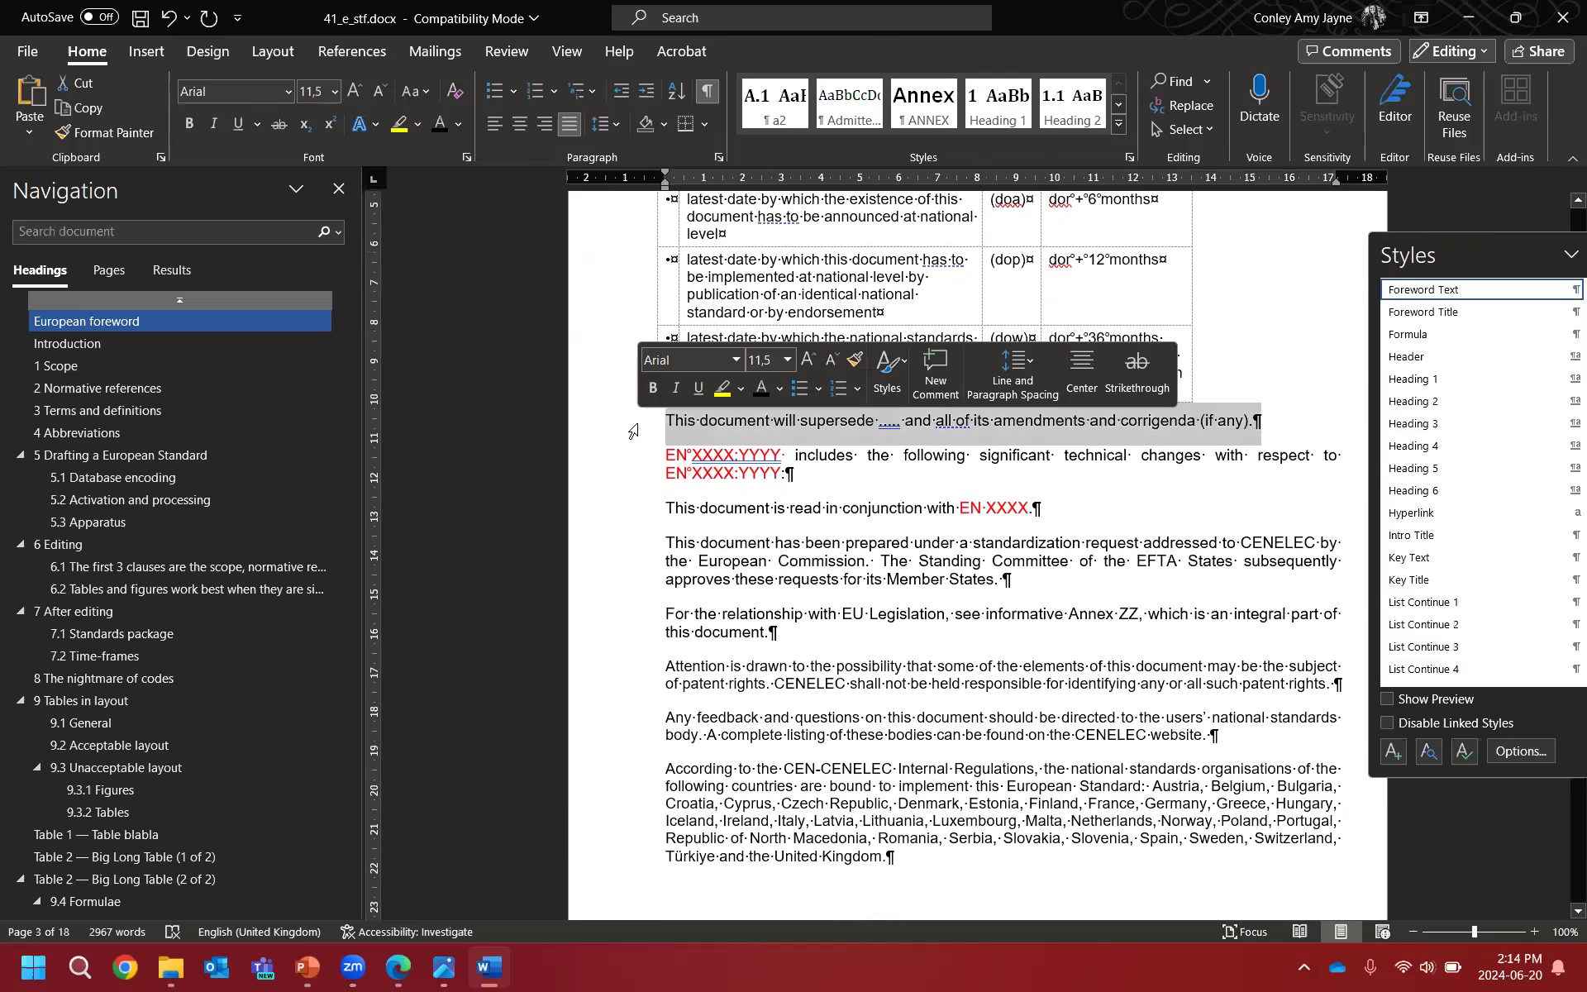
key("Delete")
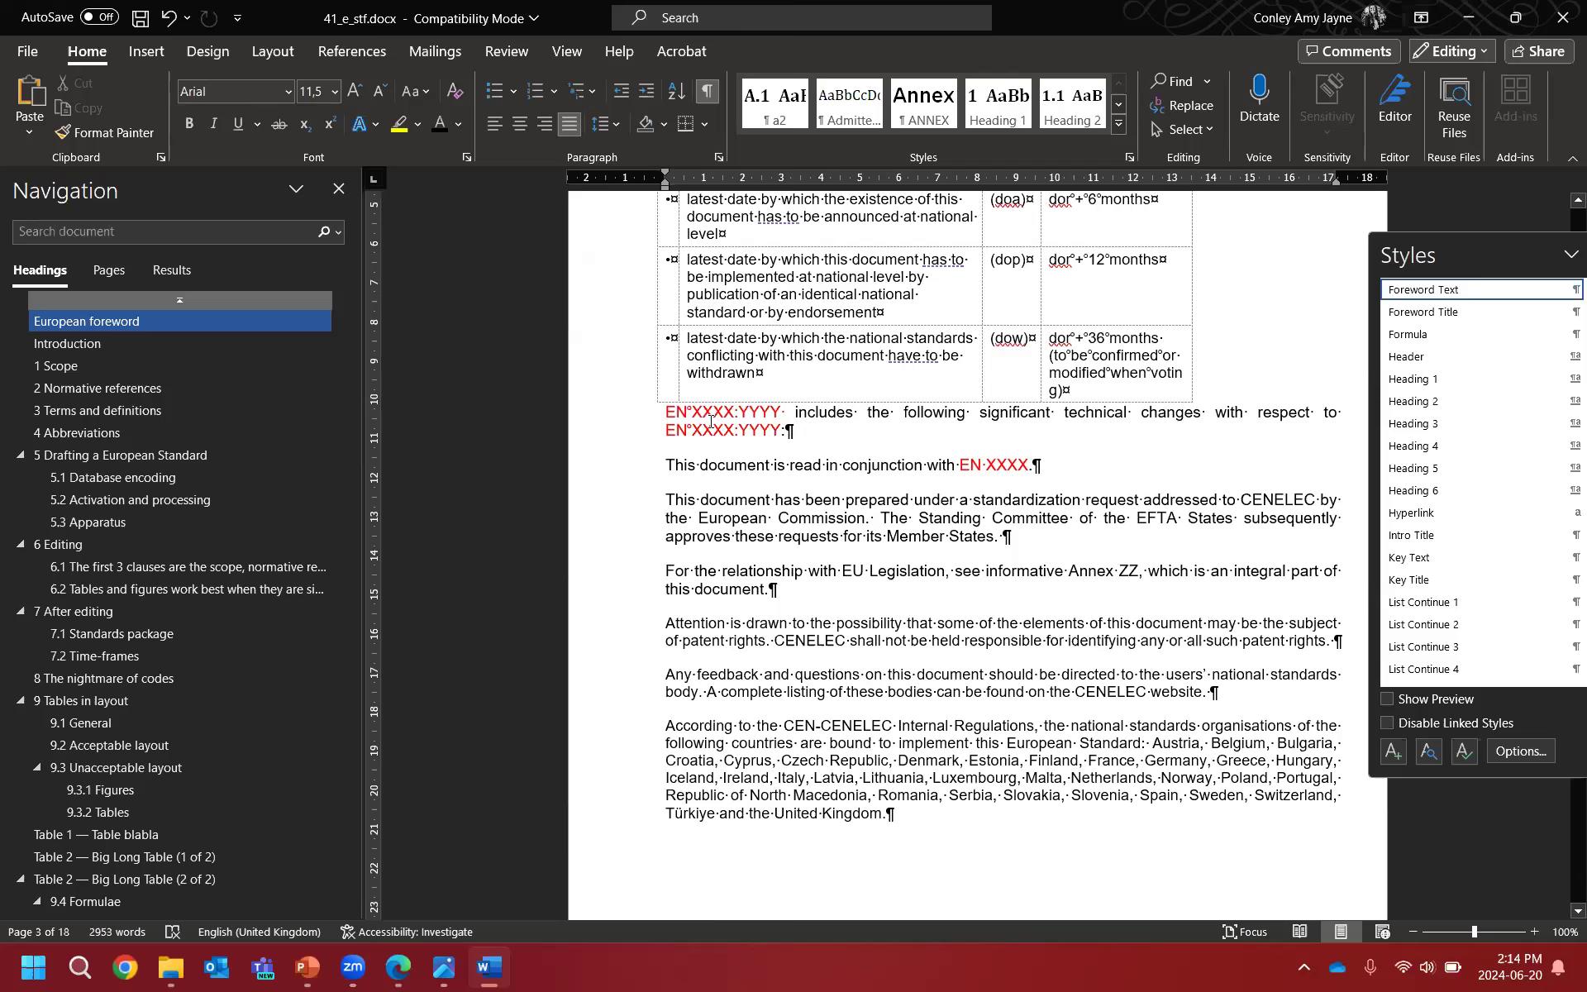
double_click(632, 428)
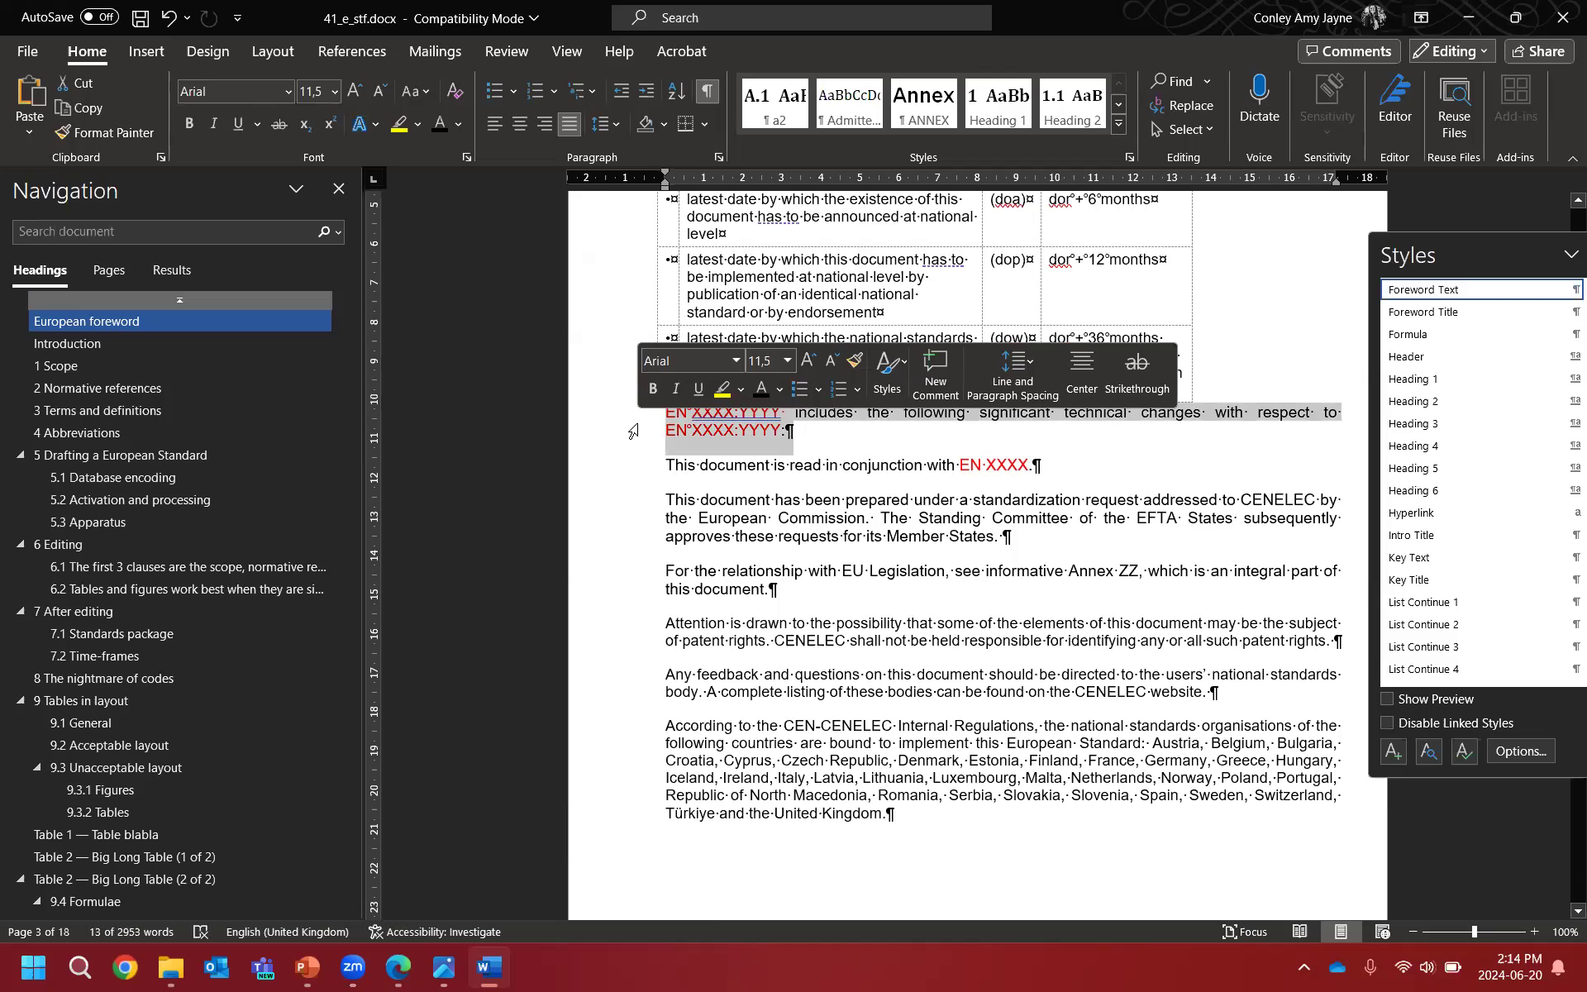
key("Delete")
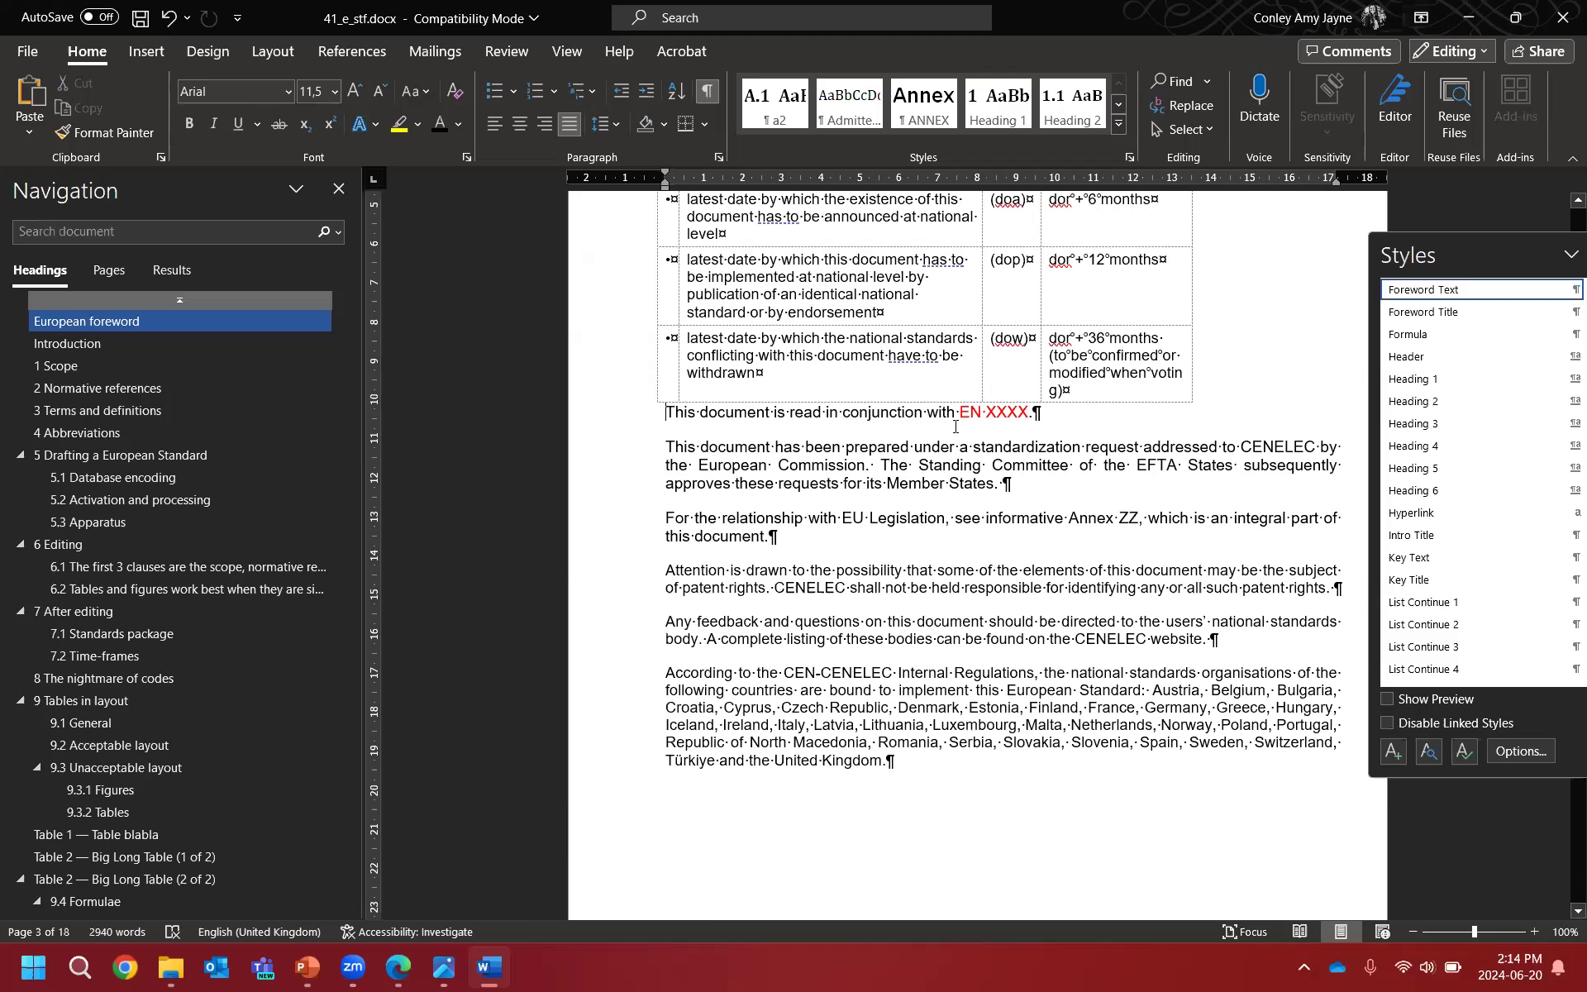
scroll(727, 455, "up", 1)
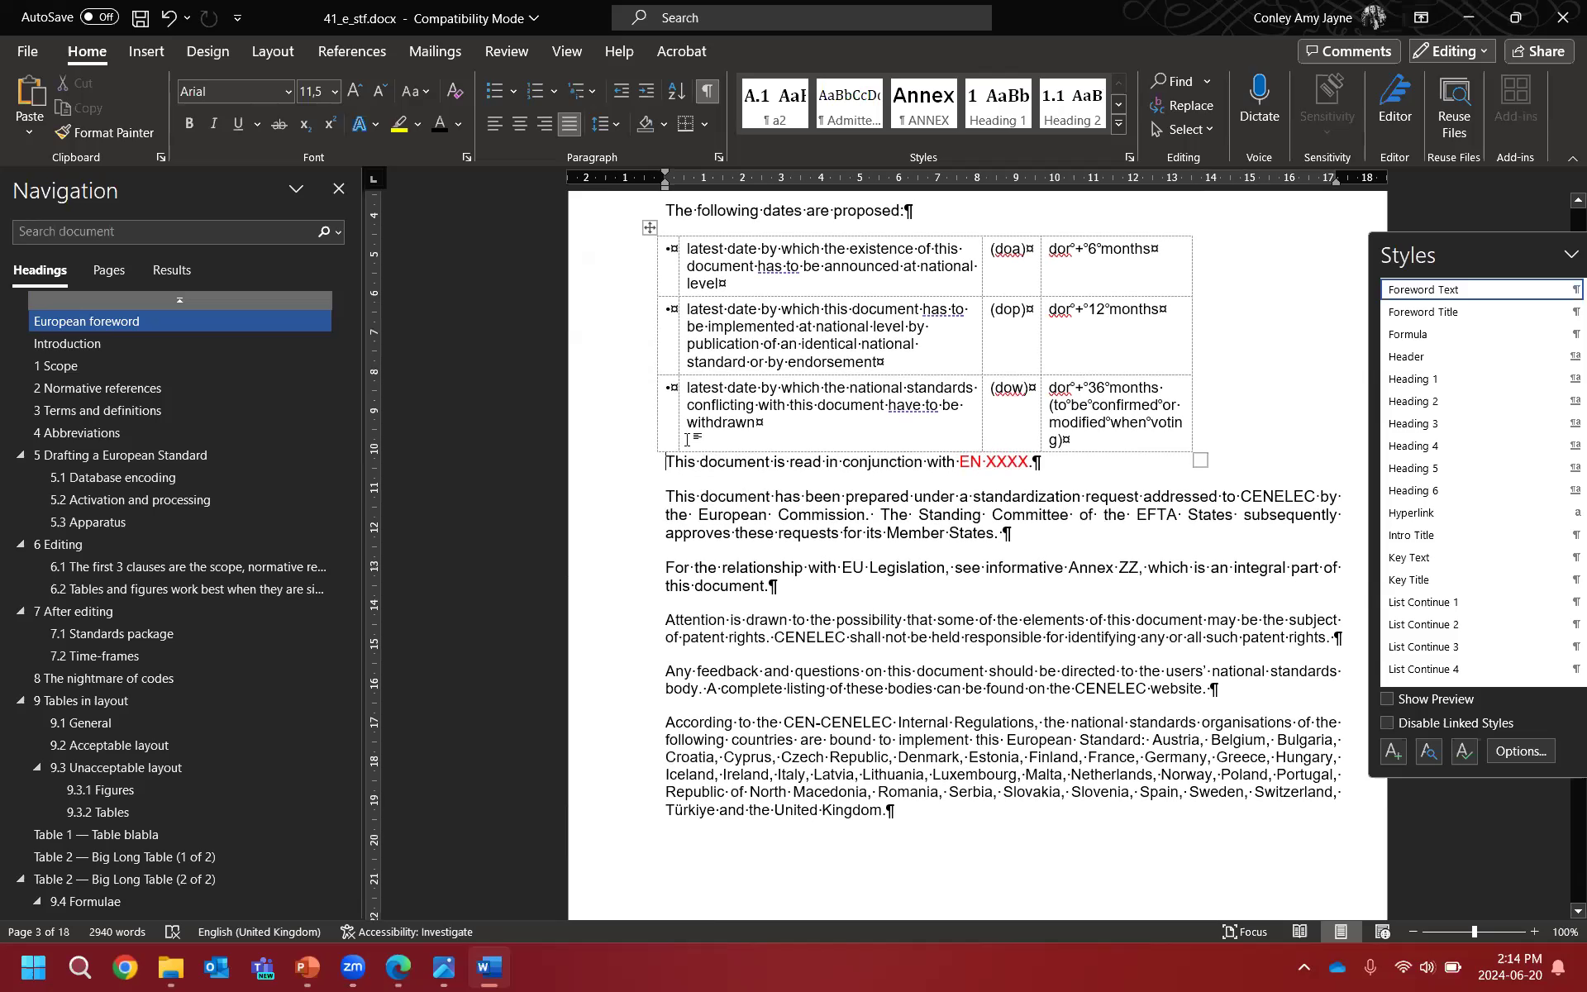
left_click(624, 475)
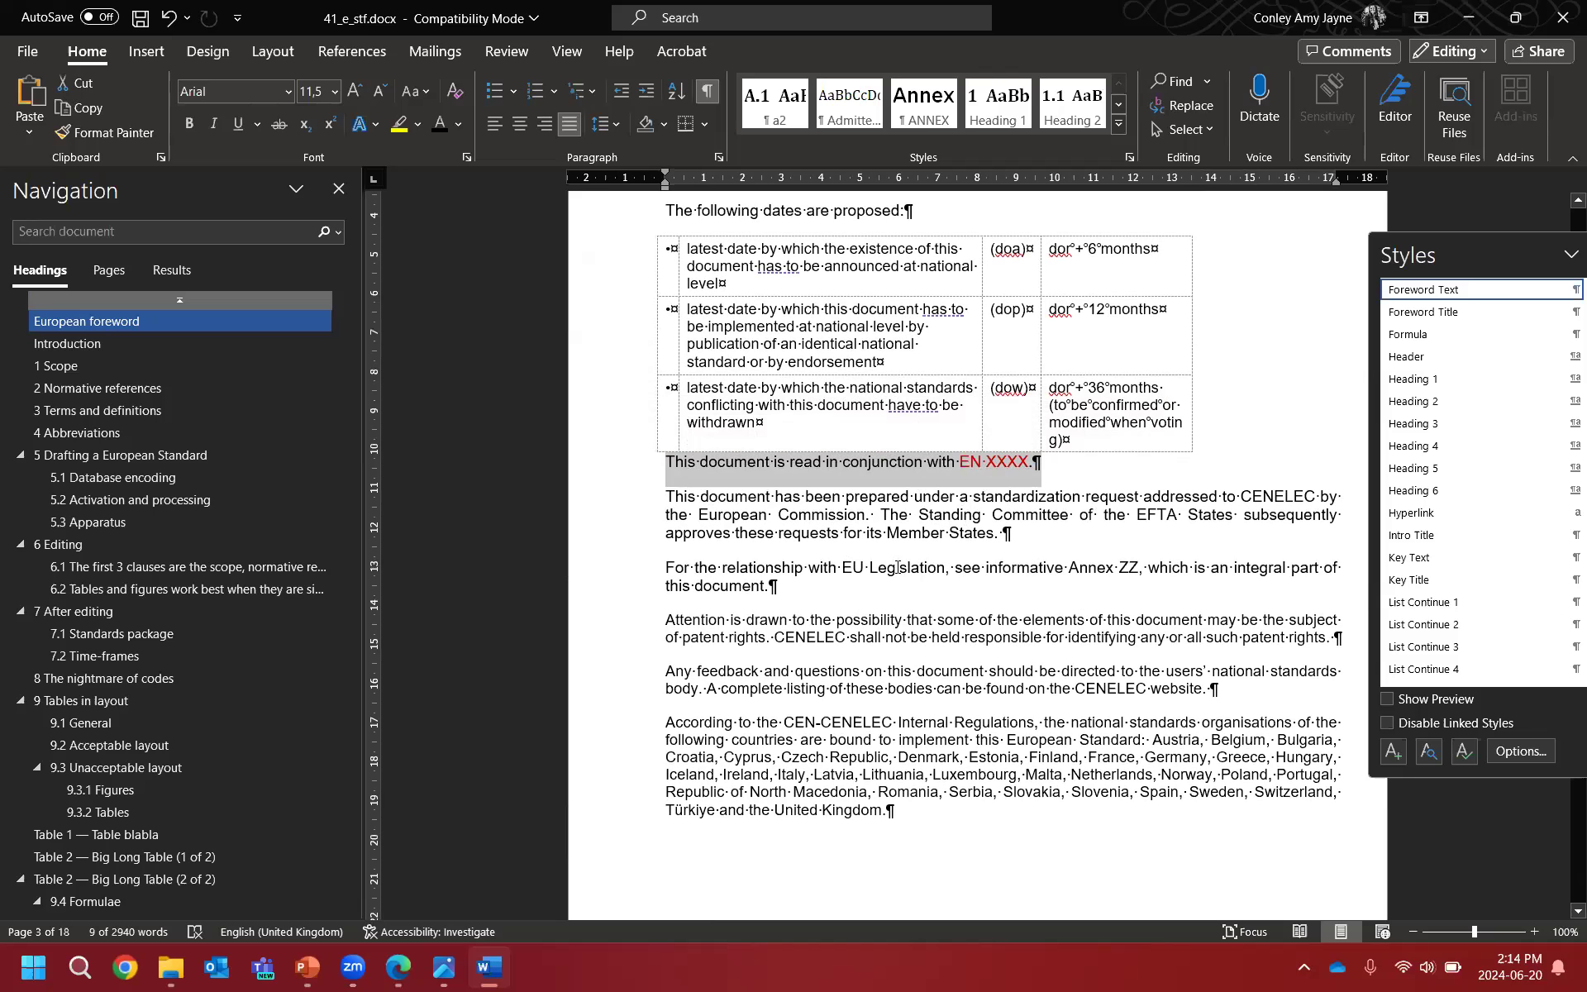
key("Delete")
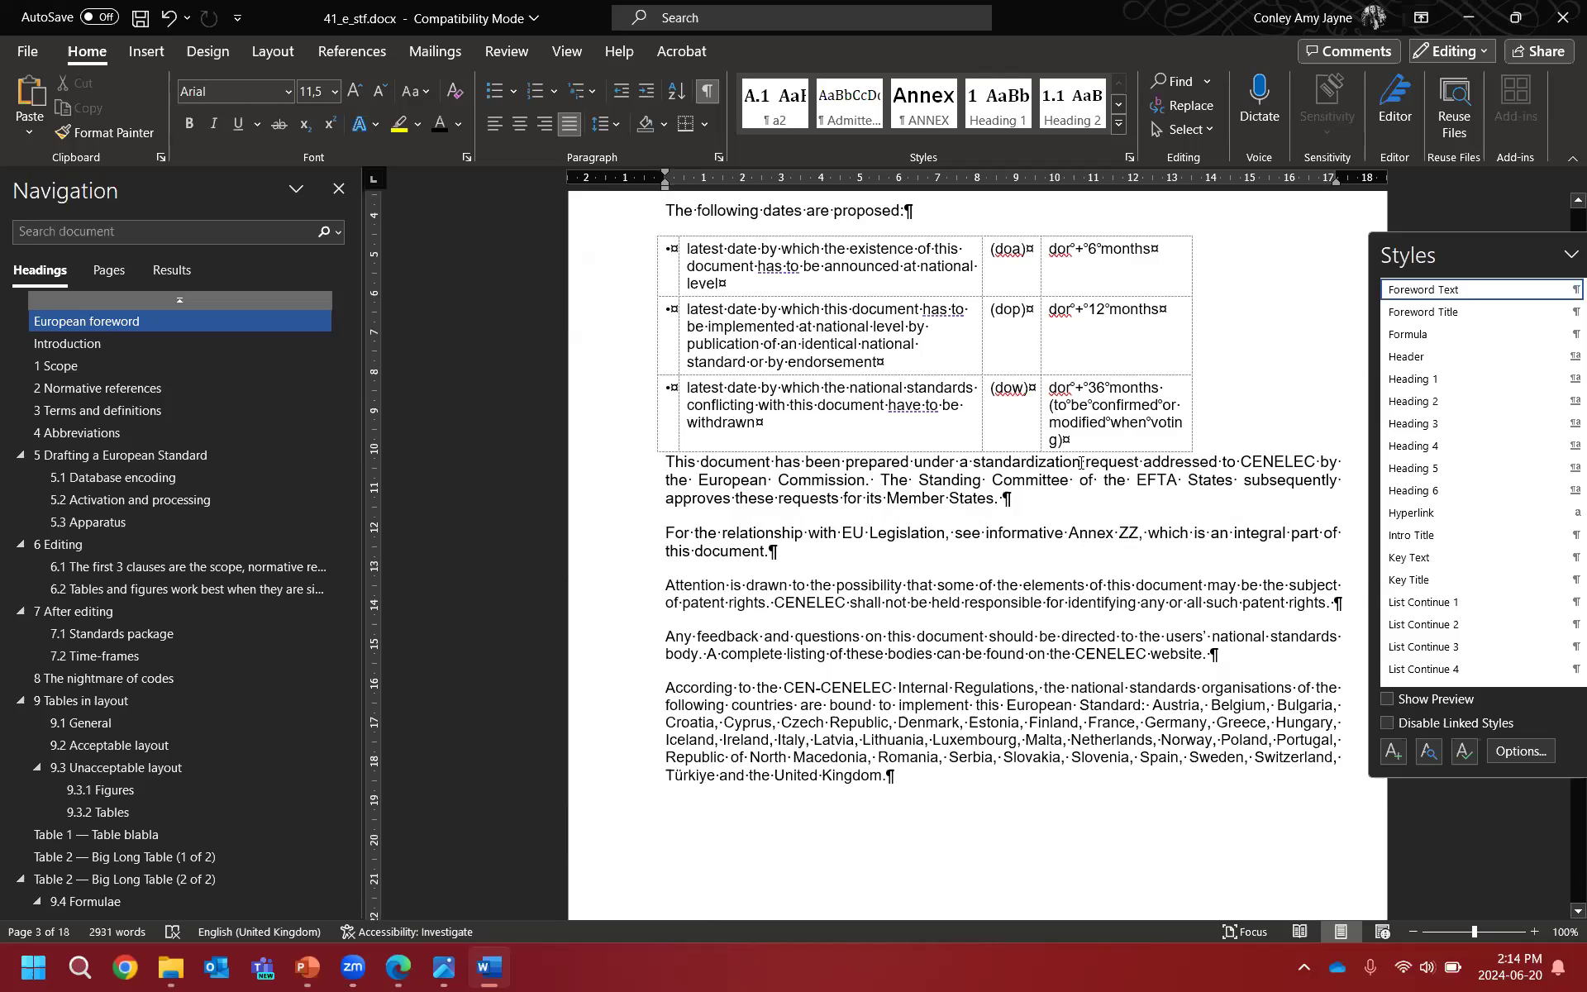
Step: Delete the foreword paragraphs on the standardization request, EU Legislation, user feedback and the countries bound to implement the standard
left_click_drag(881, 480, 875, 549)
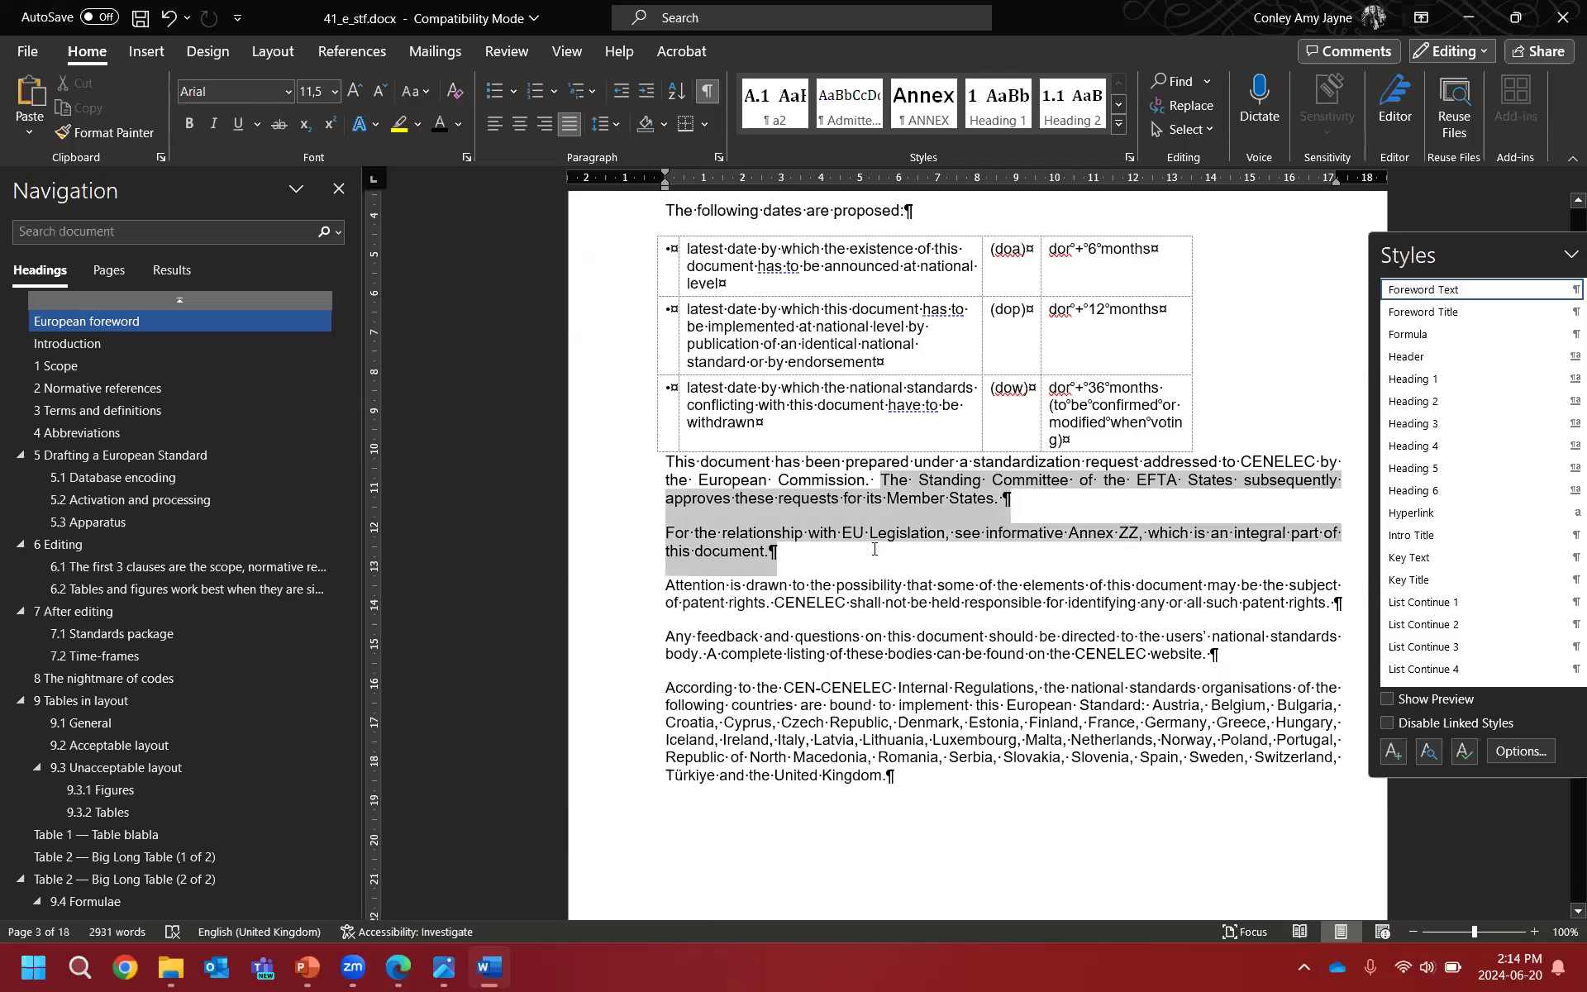
key("Delete")
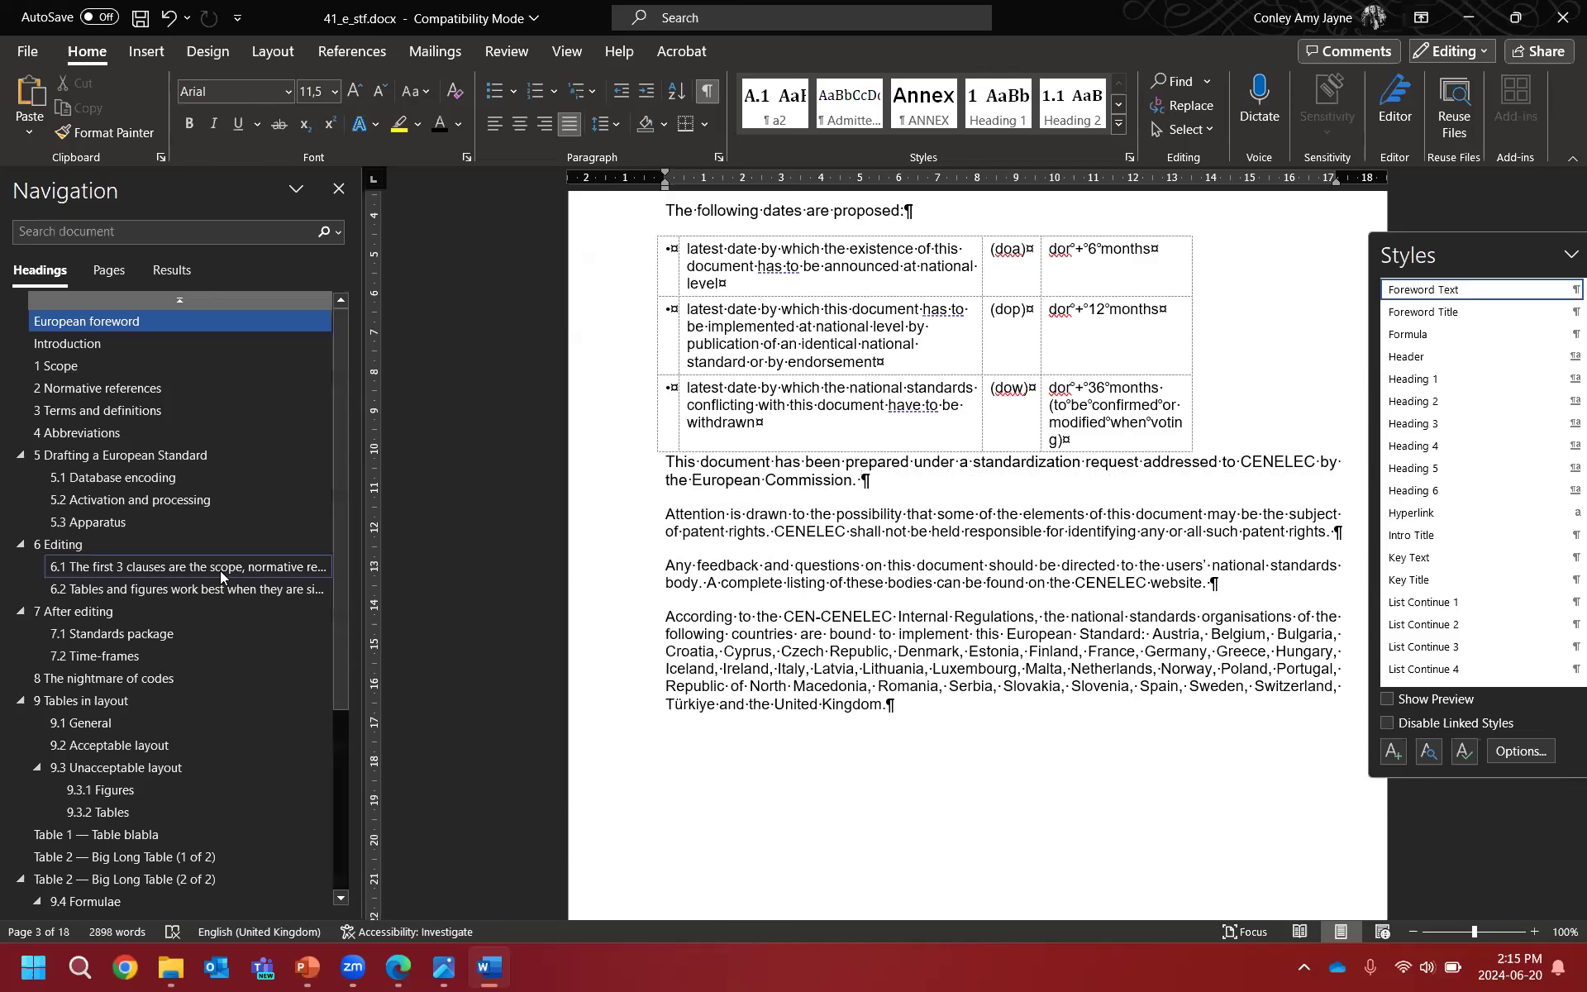
scroll(220, 573, "down", 4)
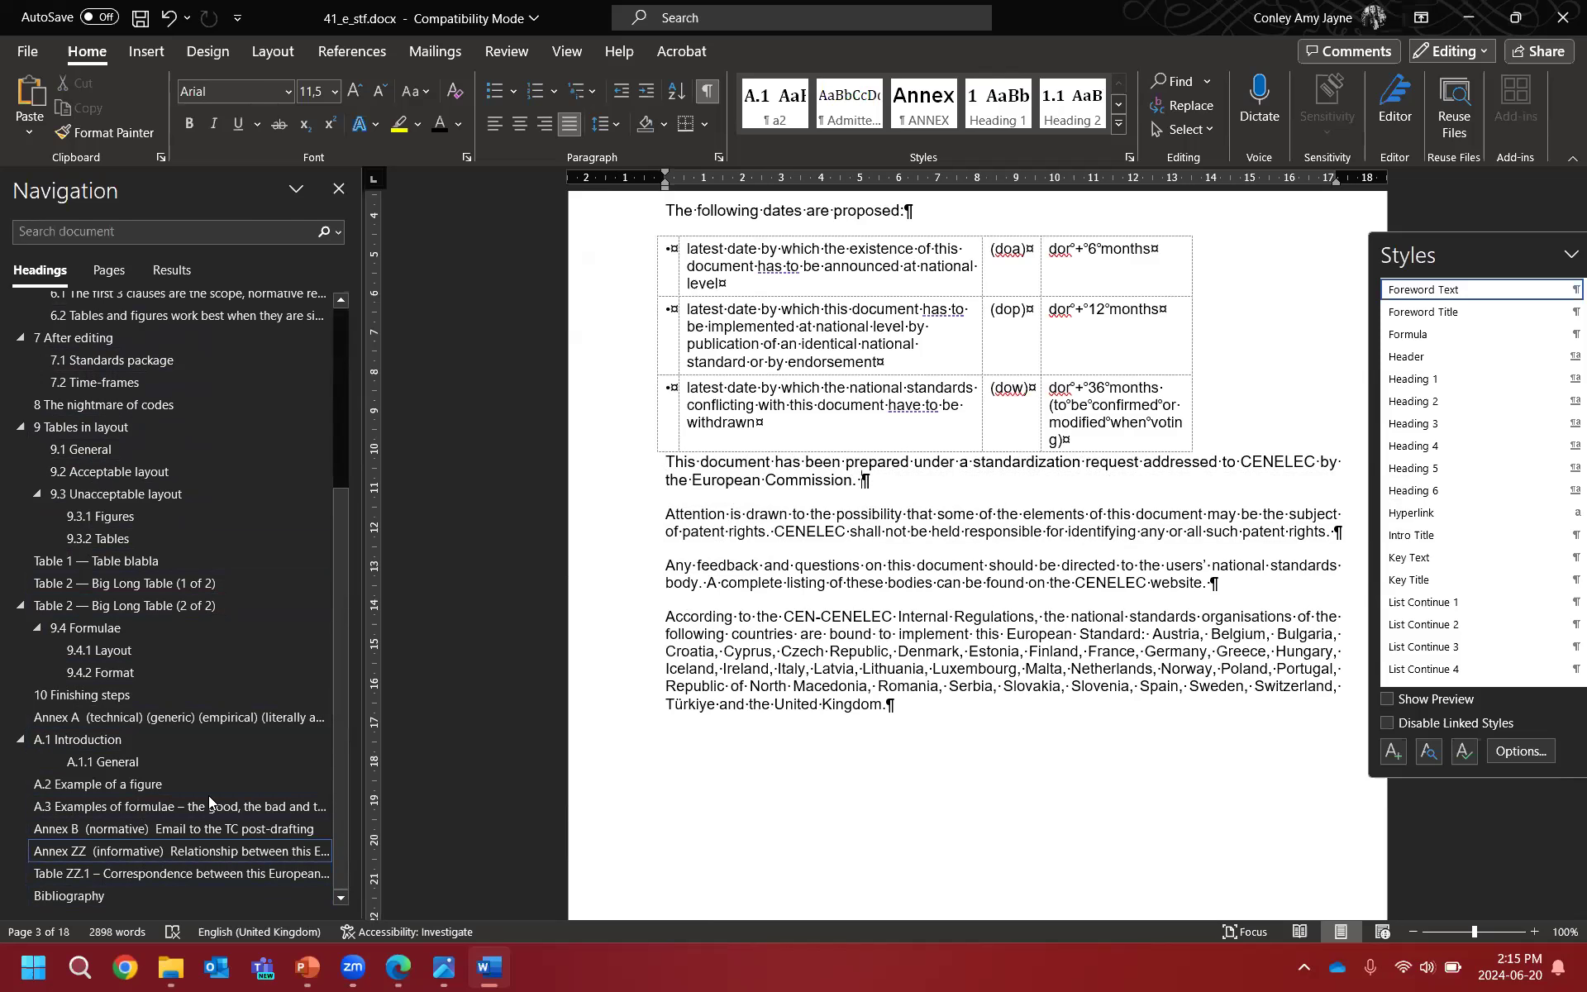
double_click(644, 479)
key("Delete")
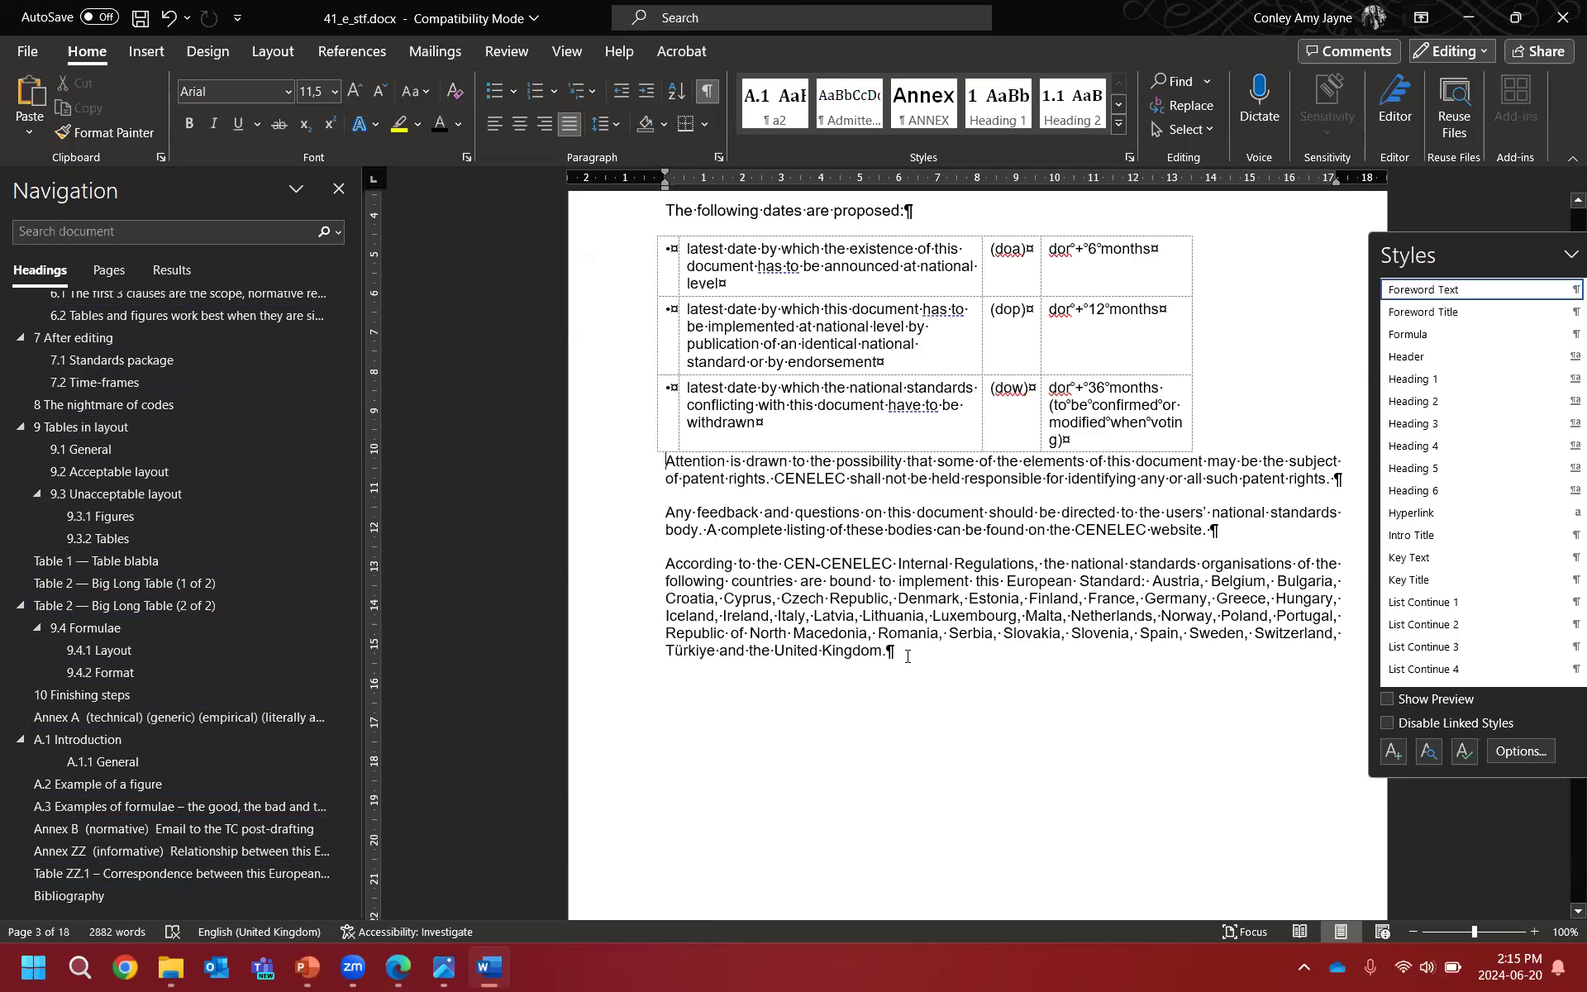
left_click_drag(893, 651, 658, 511)
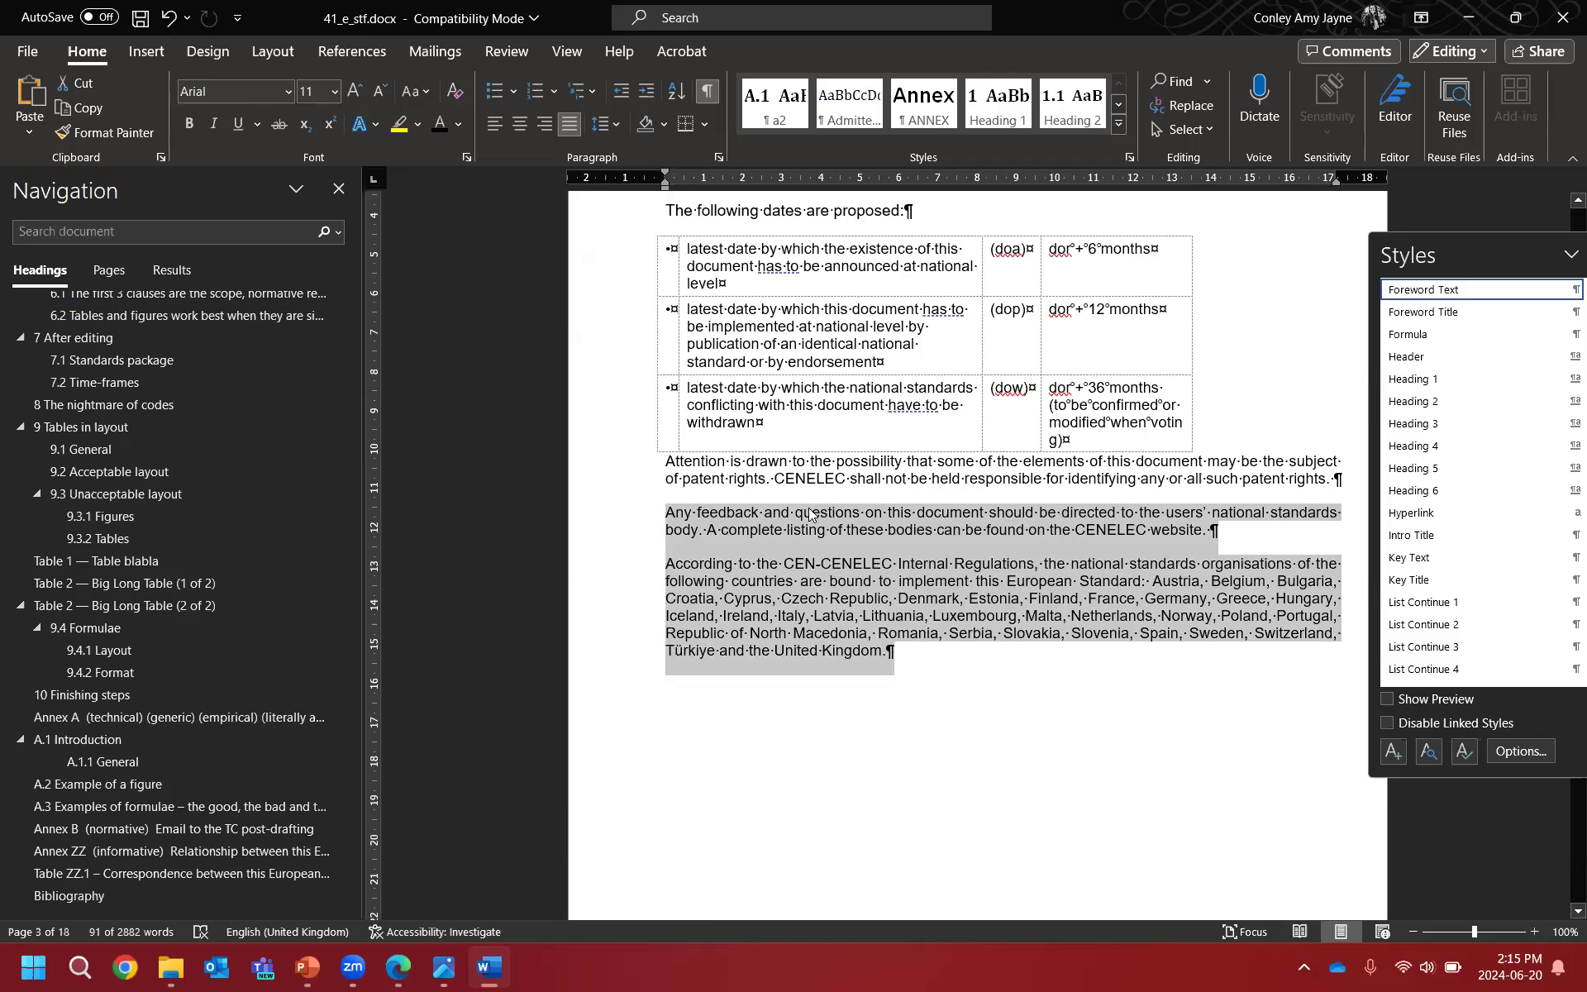
key("Delete")
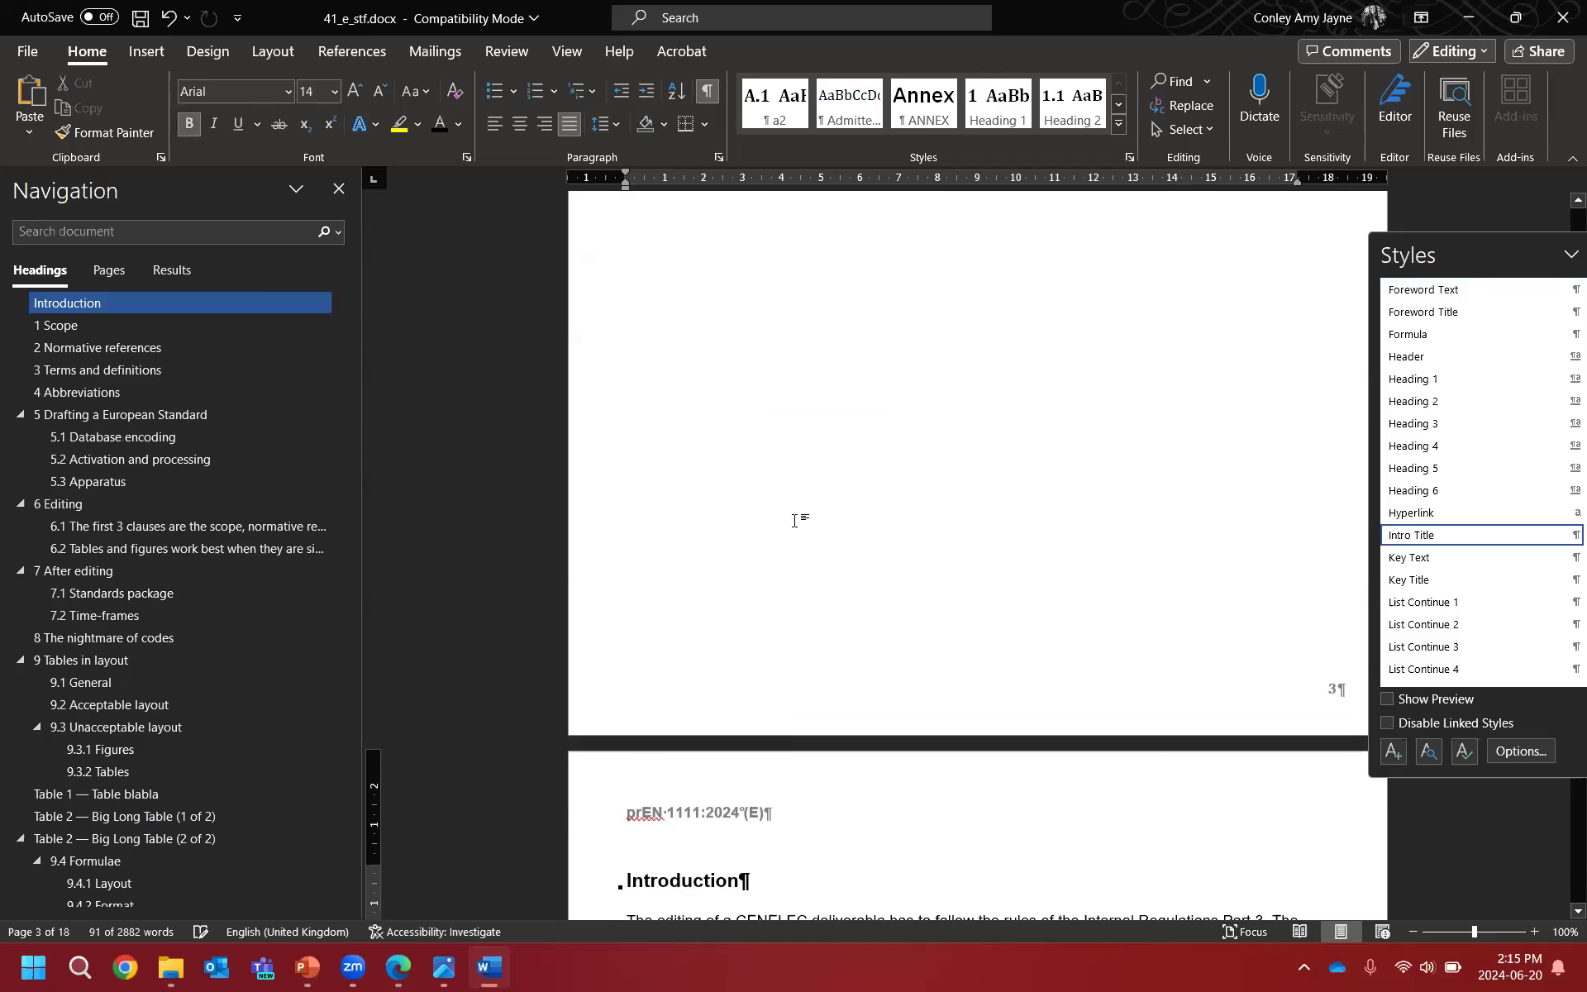
Step: Check the foreword's reference, technical committee, title and secretariat against the MIDAS record screenshot in the image viewer, and return to the document
scroll(889, 533, "up", 5)
scroll(888, 534, "up", 2)
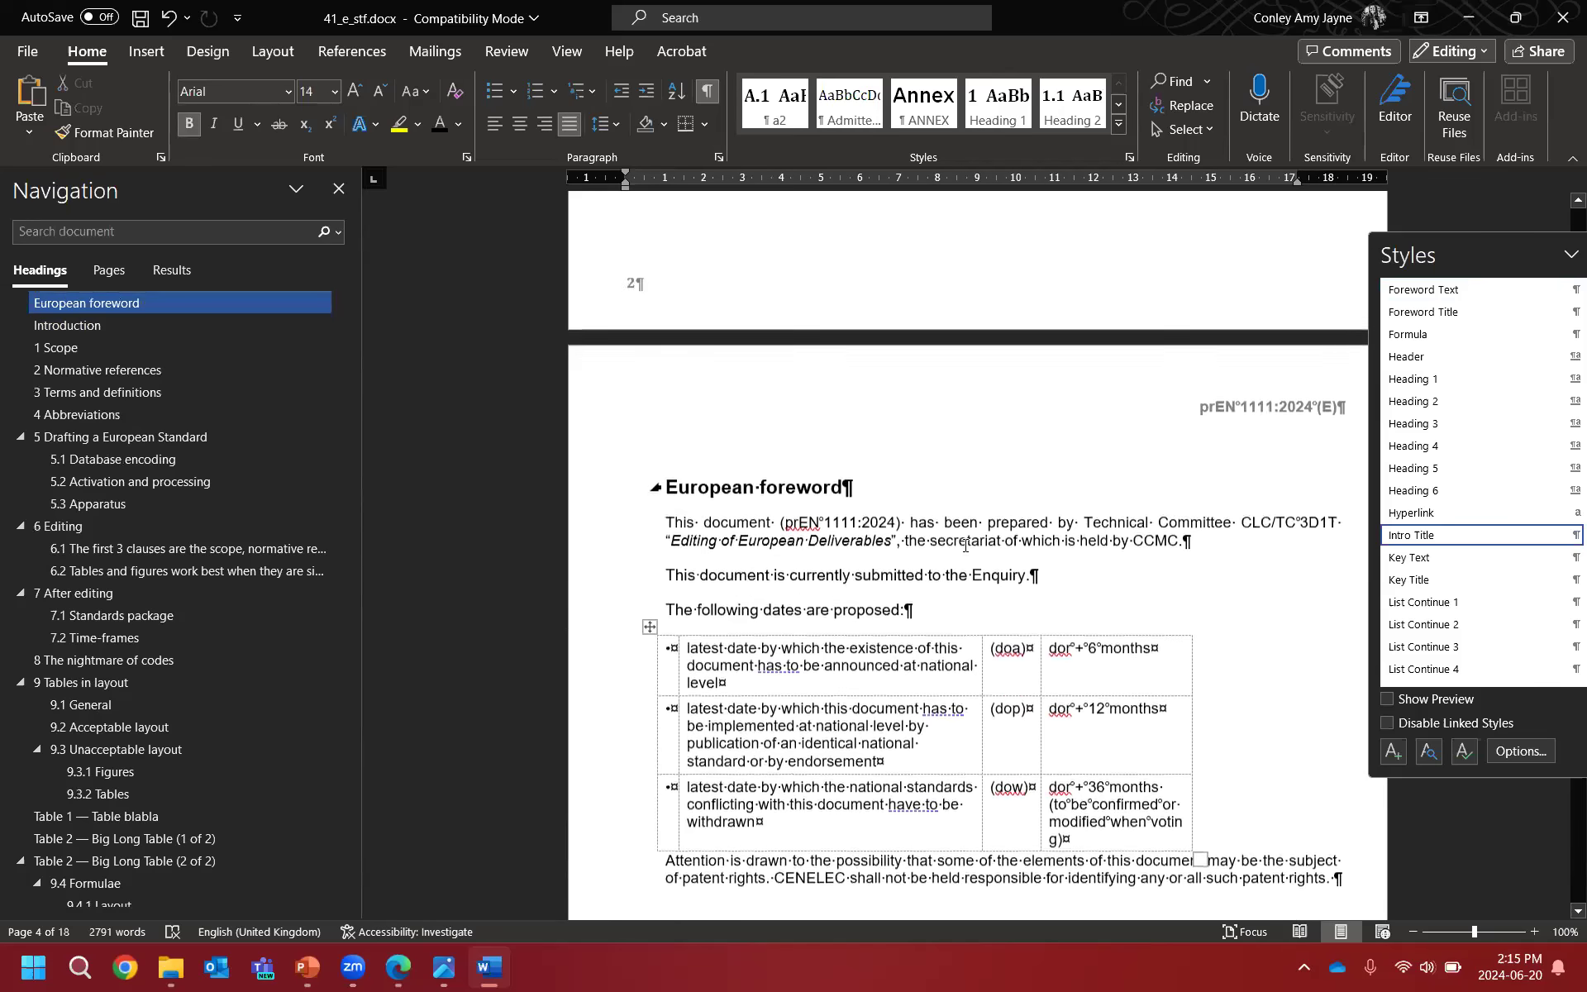
scroll(1015, 560, "down", 1)
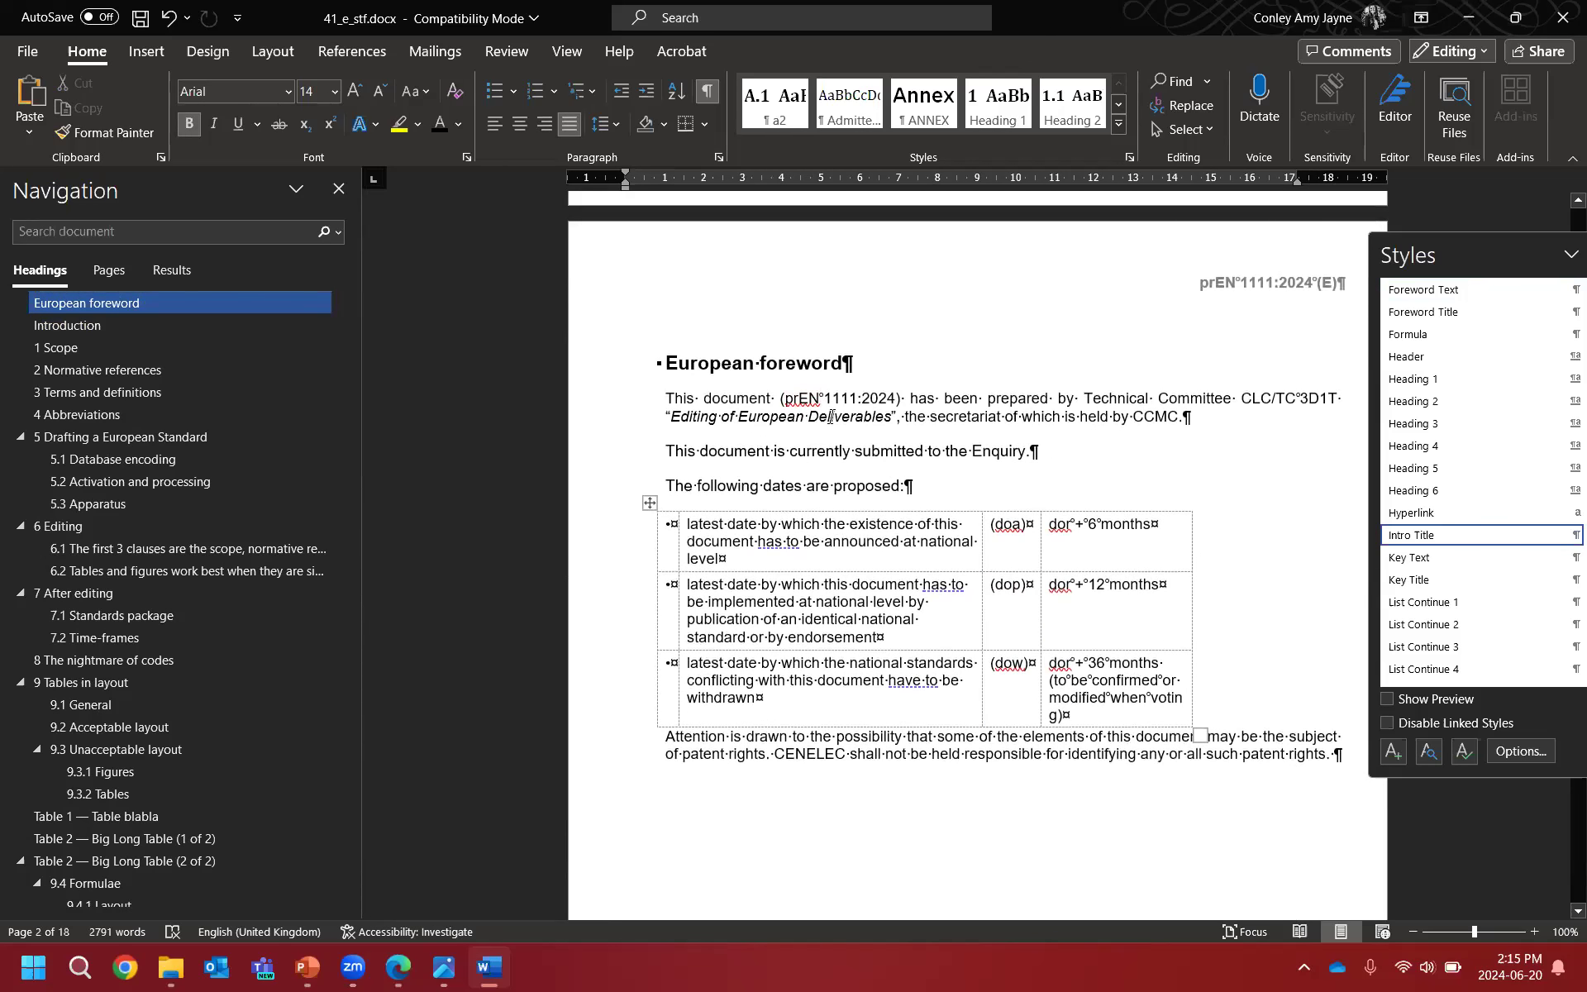
left_click_drag(785, 398, 897, 400)
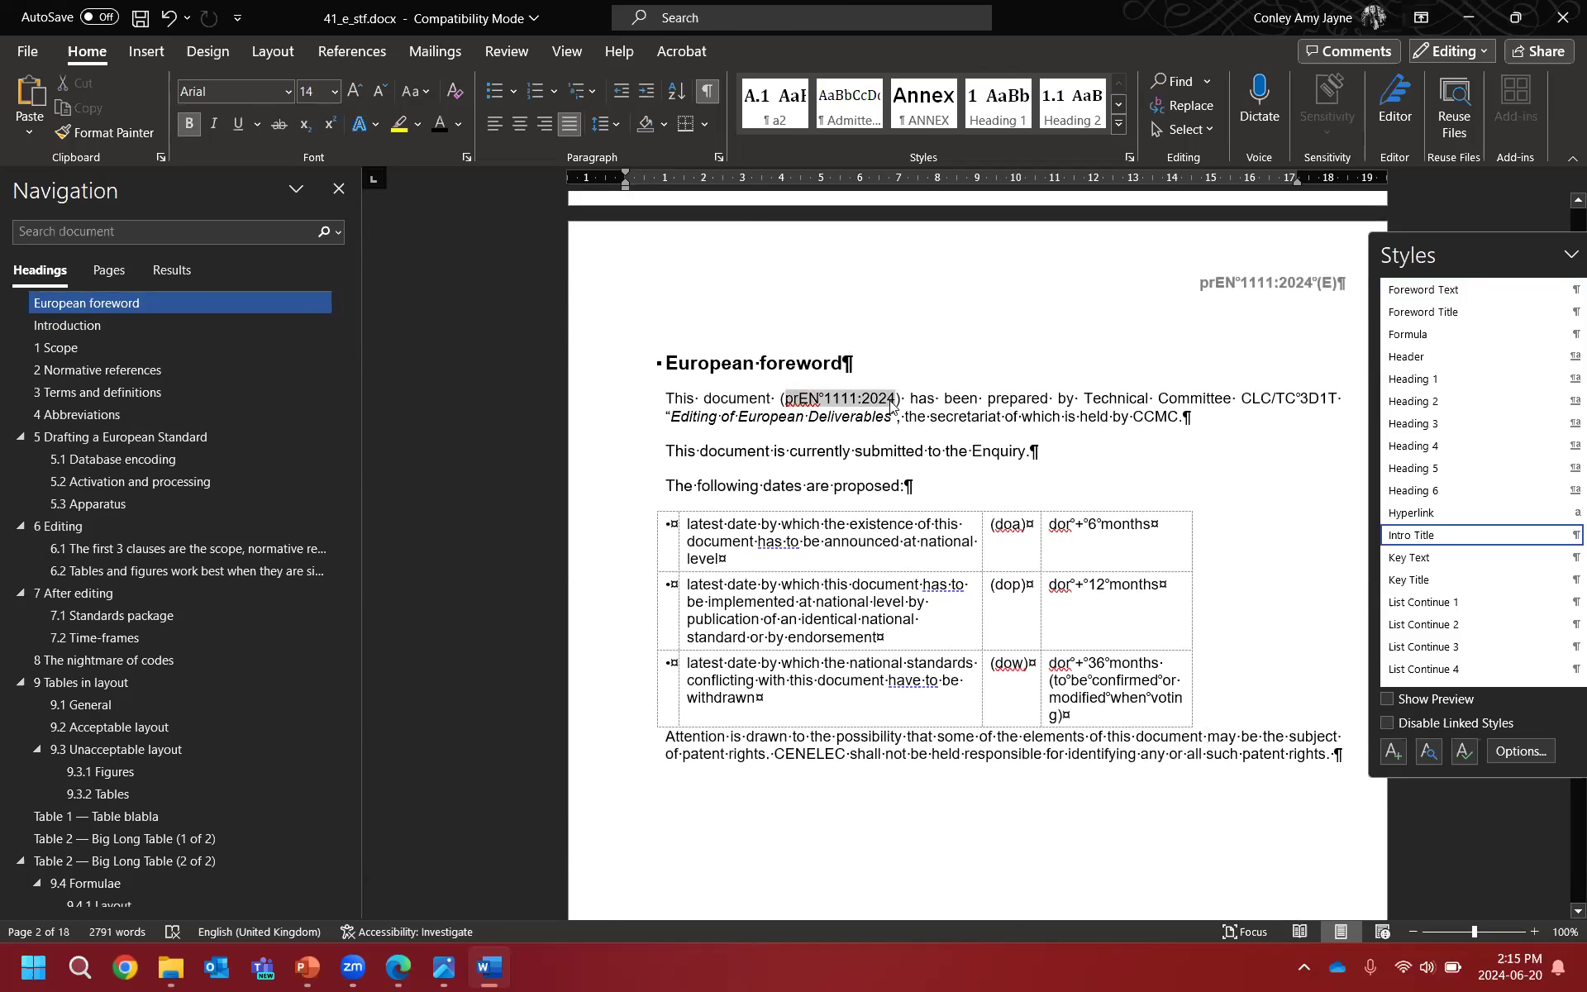
left_click(1079, 416)
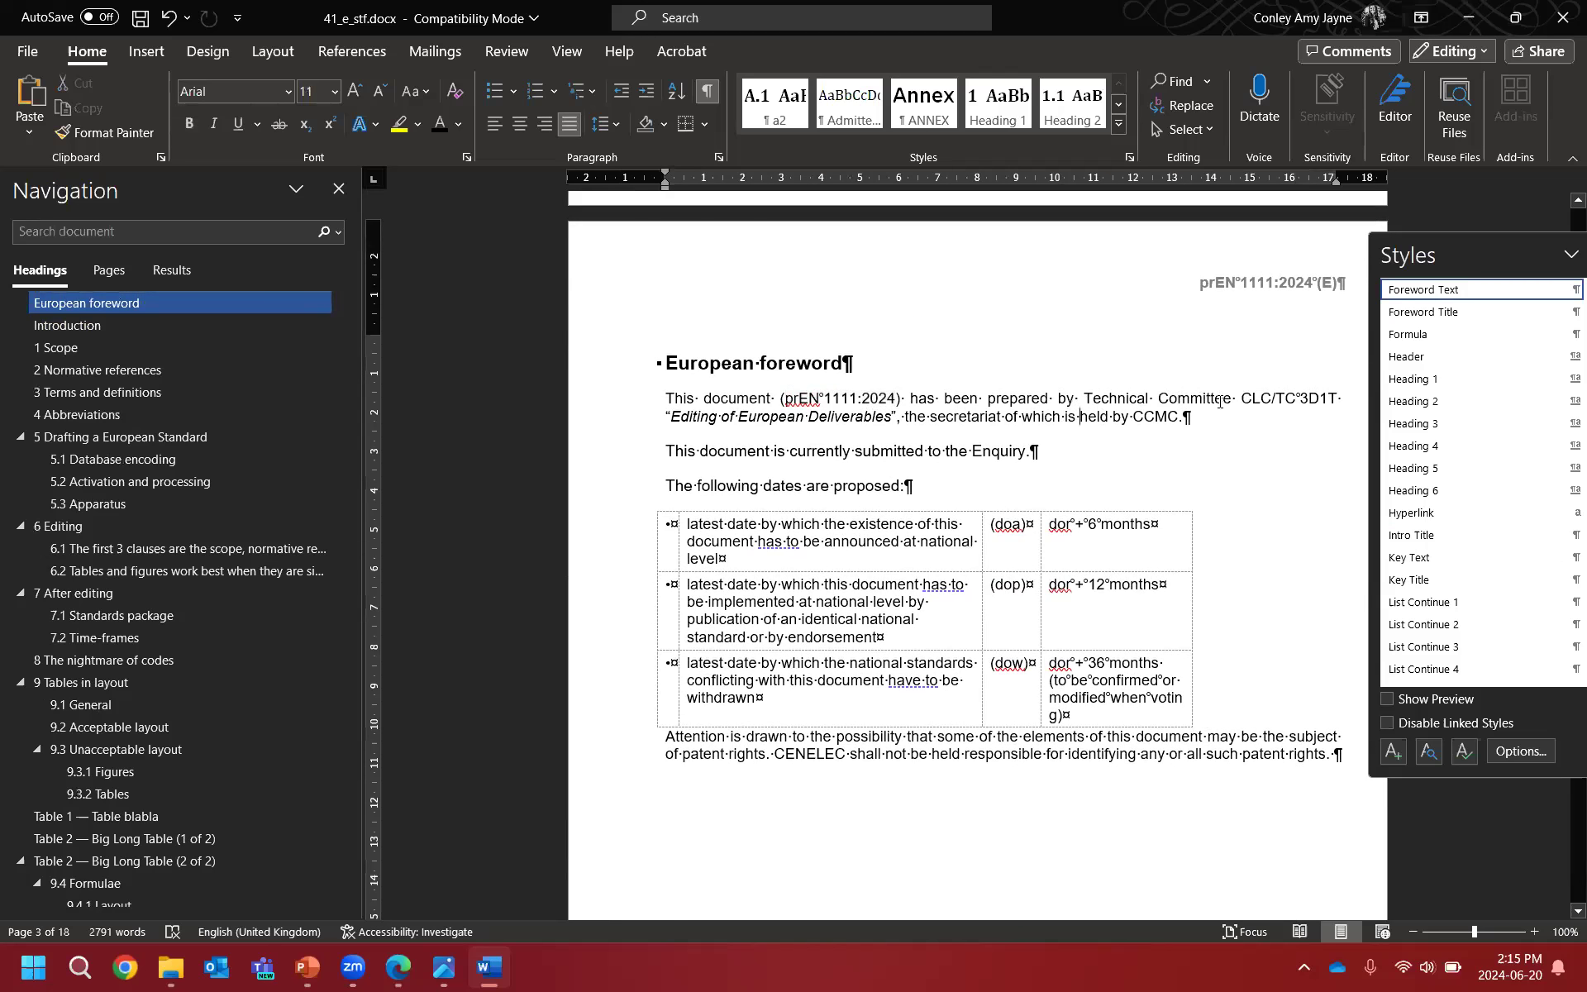
double_click(1320, 399)
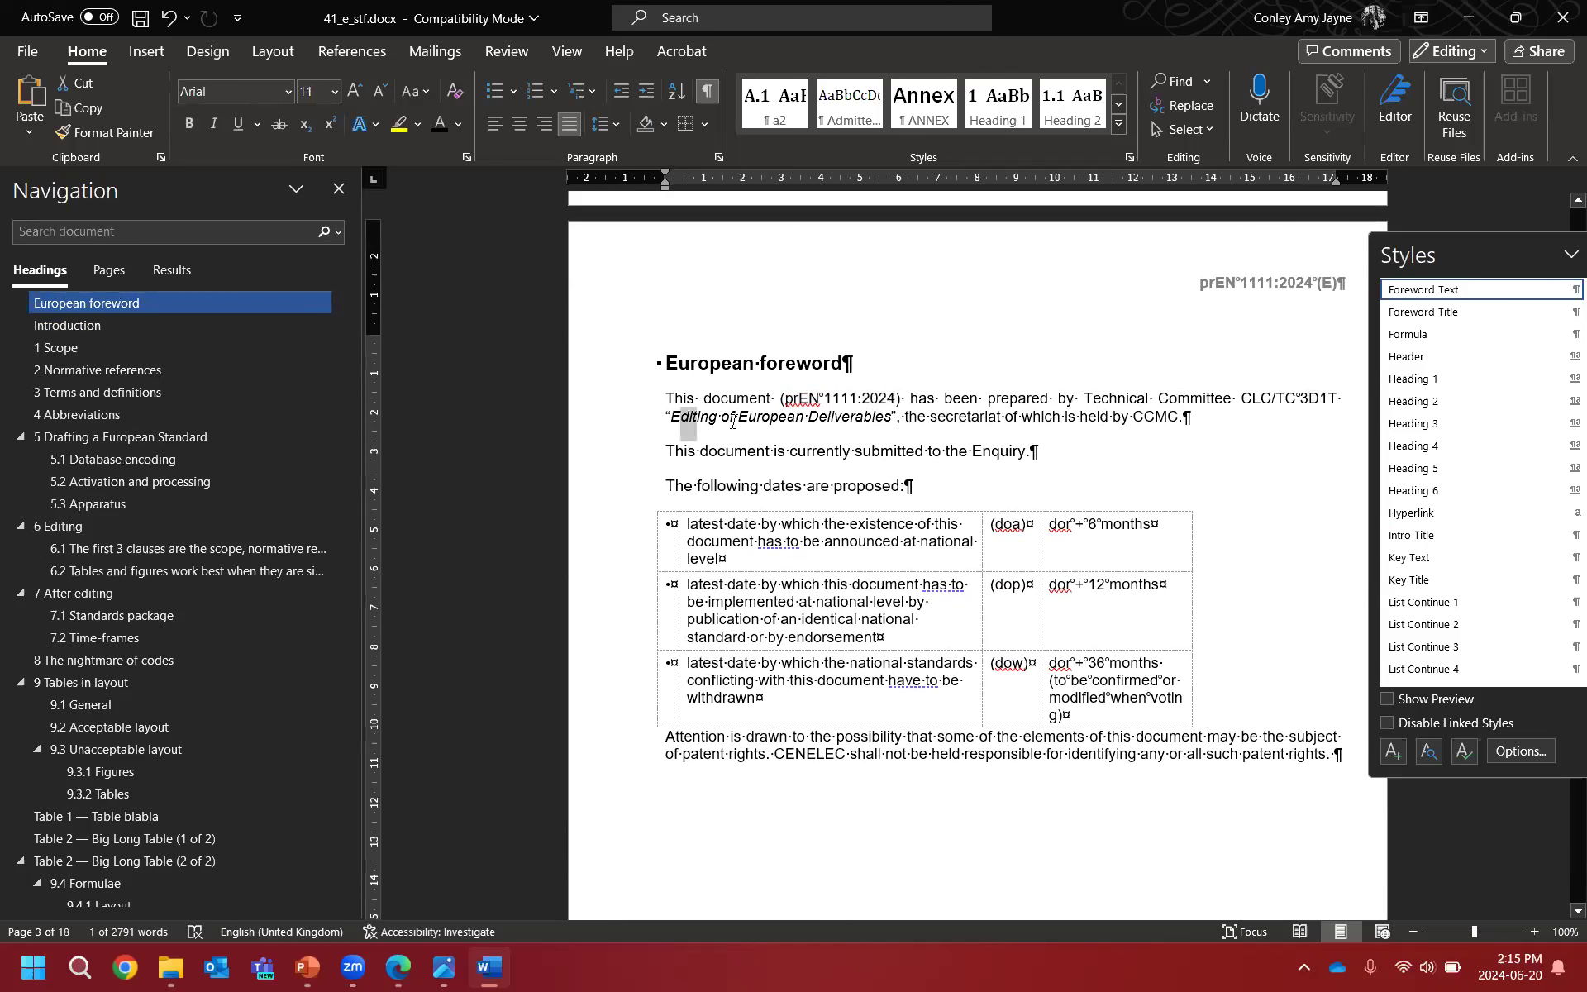
left_click_drag(732, 422, 893, 423)
left_click(1144, 417)
double_click(1144, 417)
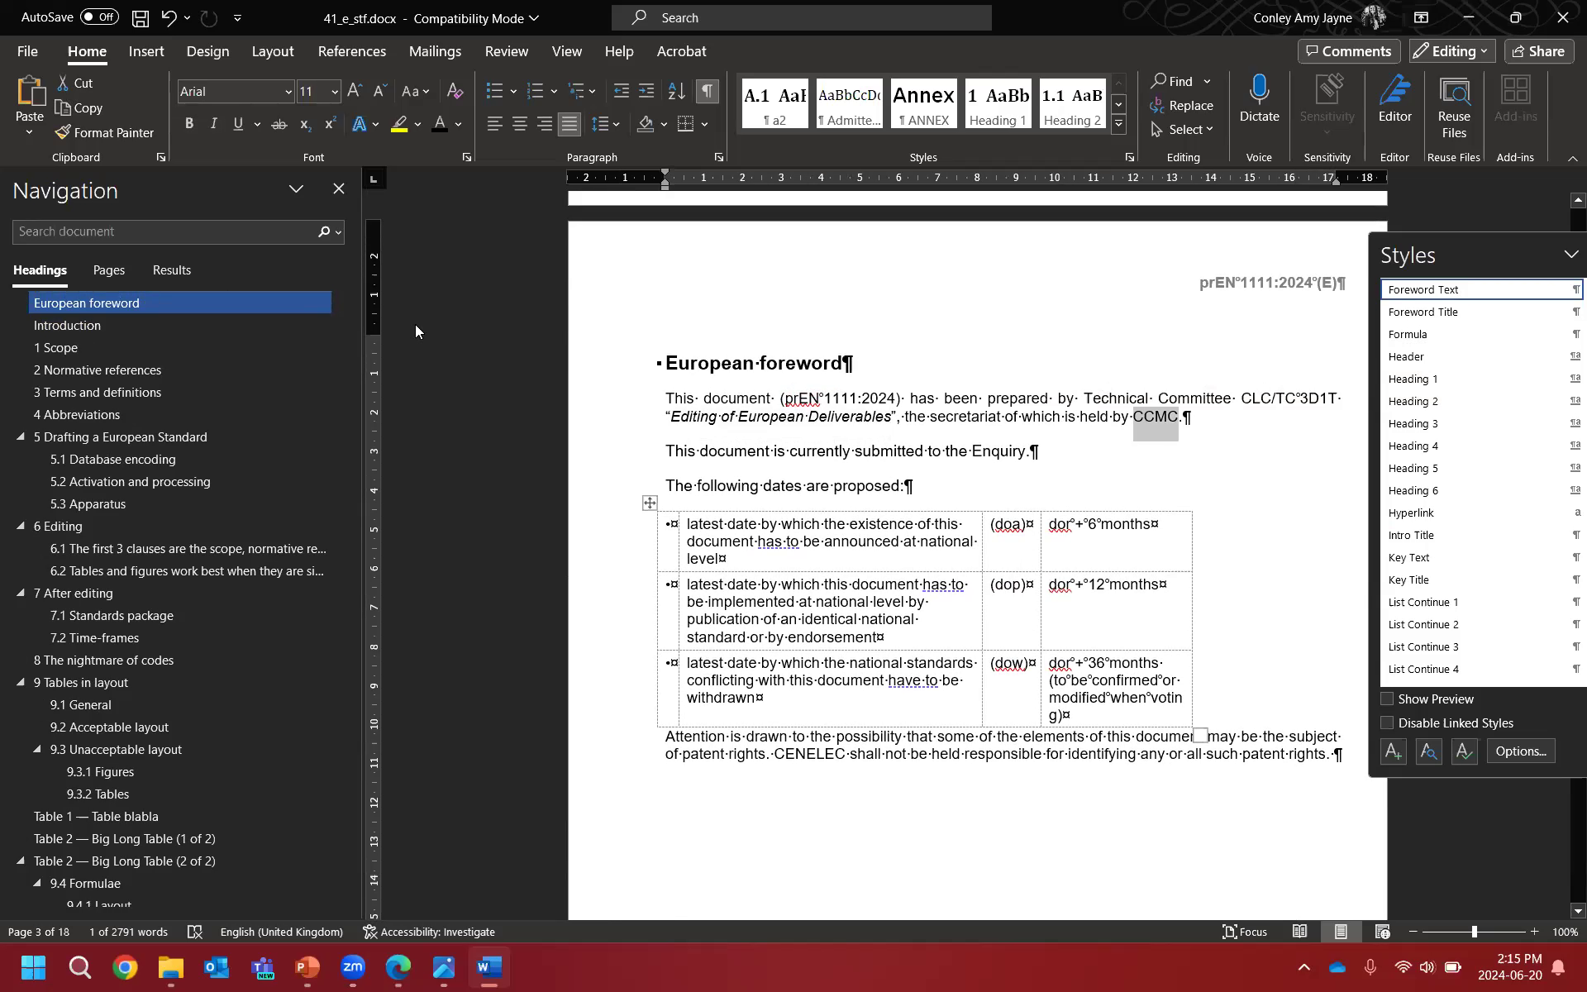
key("alt+Tab")
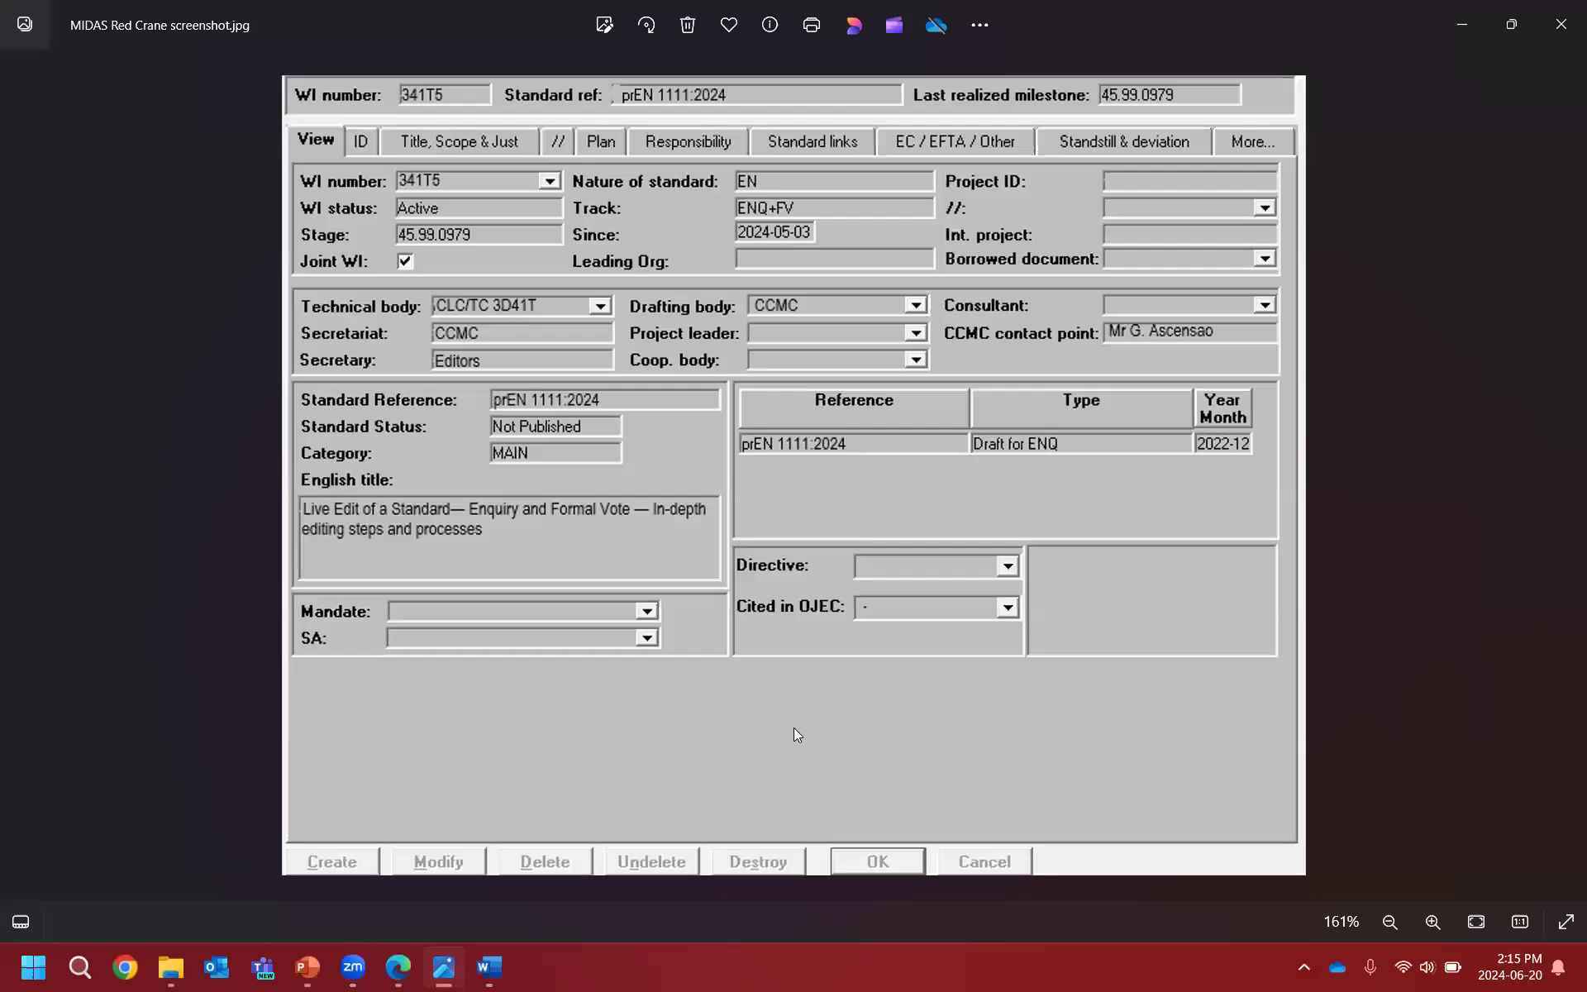
key("alt+Tab")
scroll(970, 487, "down", 2)
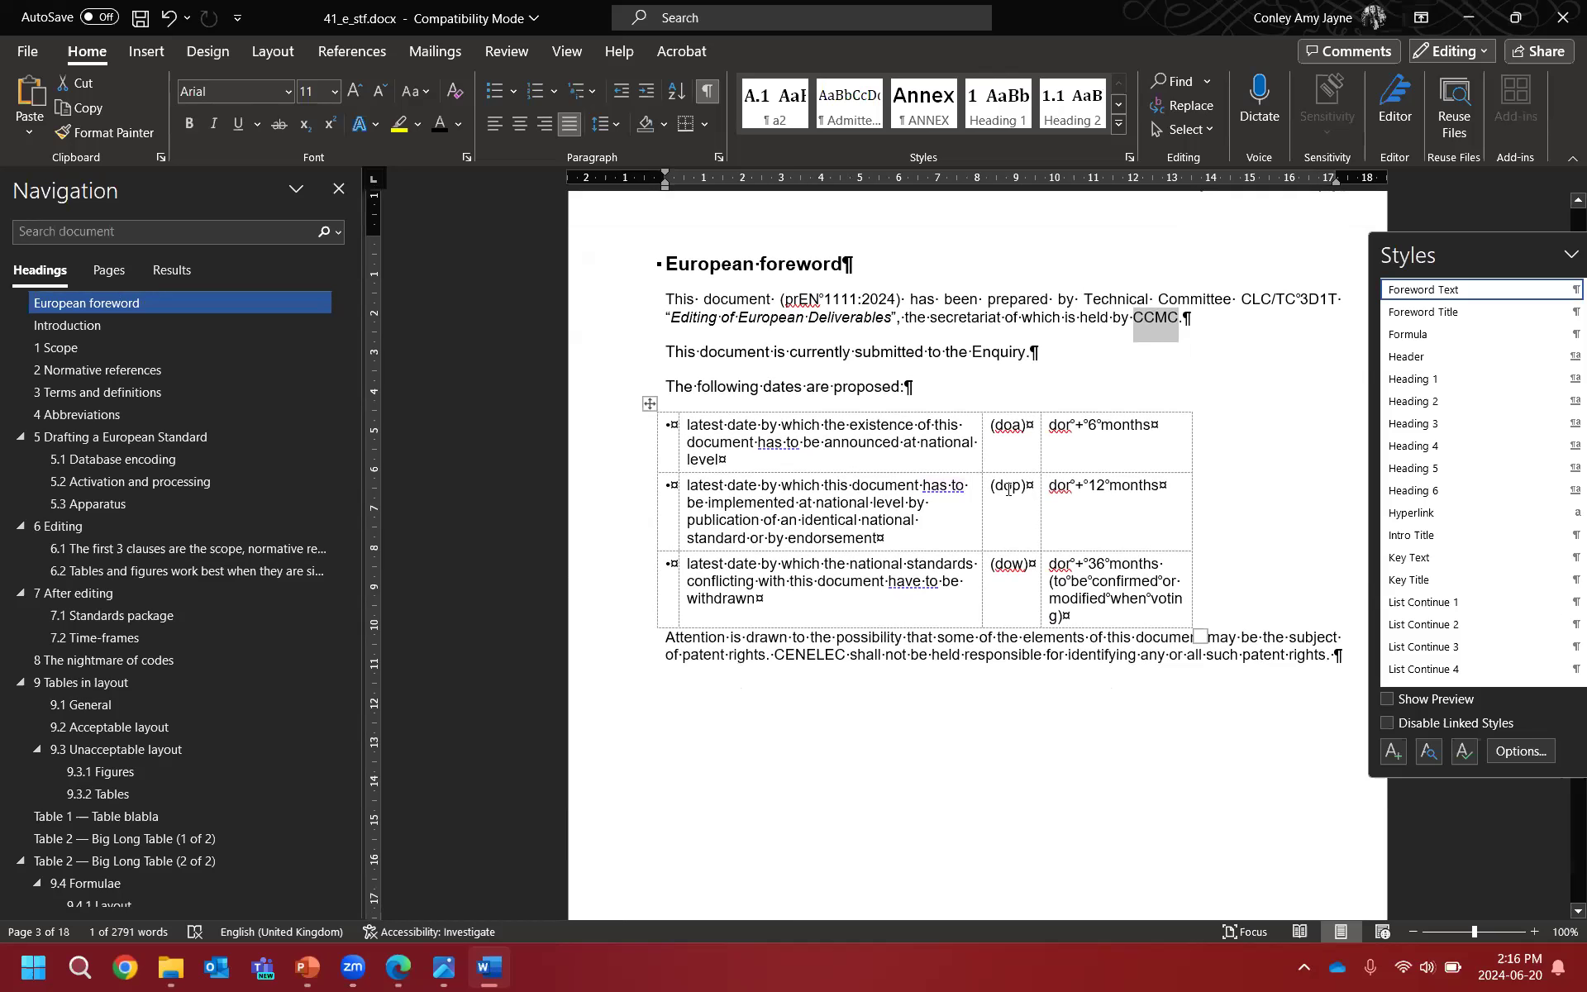
left_click(907, 564)
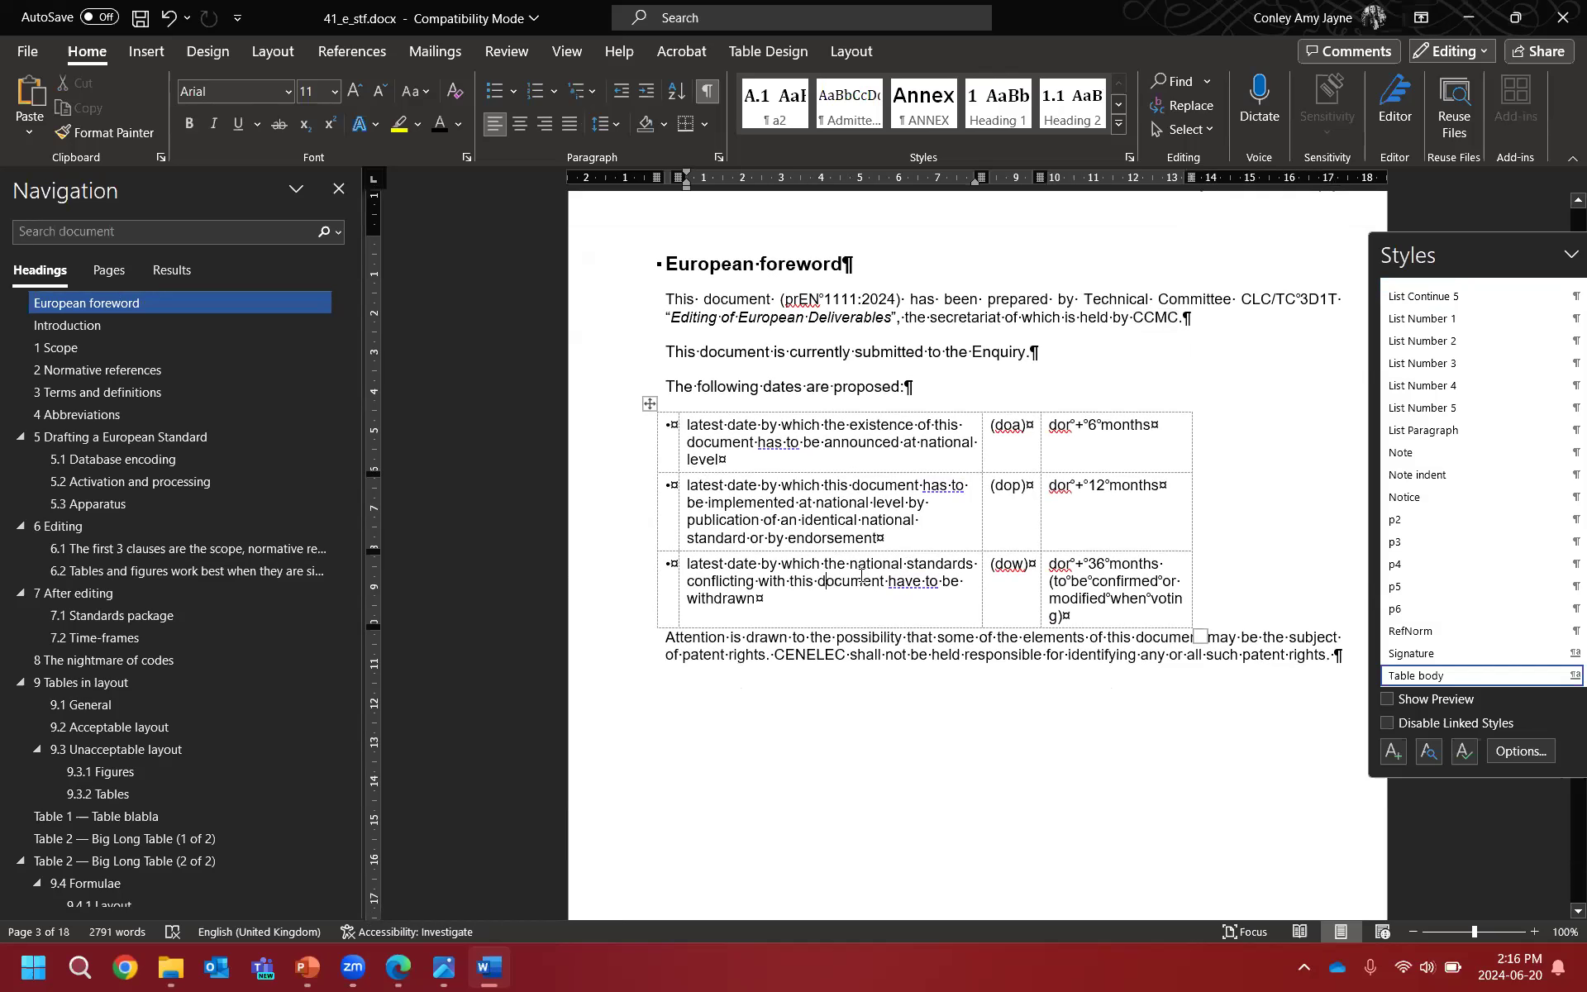
Step: Delete the Introduction's note to the drafter about patent rights together with all the patent text below it
scroll(873, 615, "down", 10)
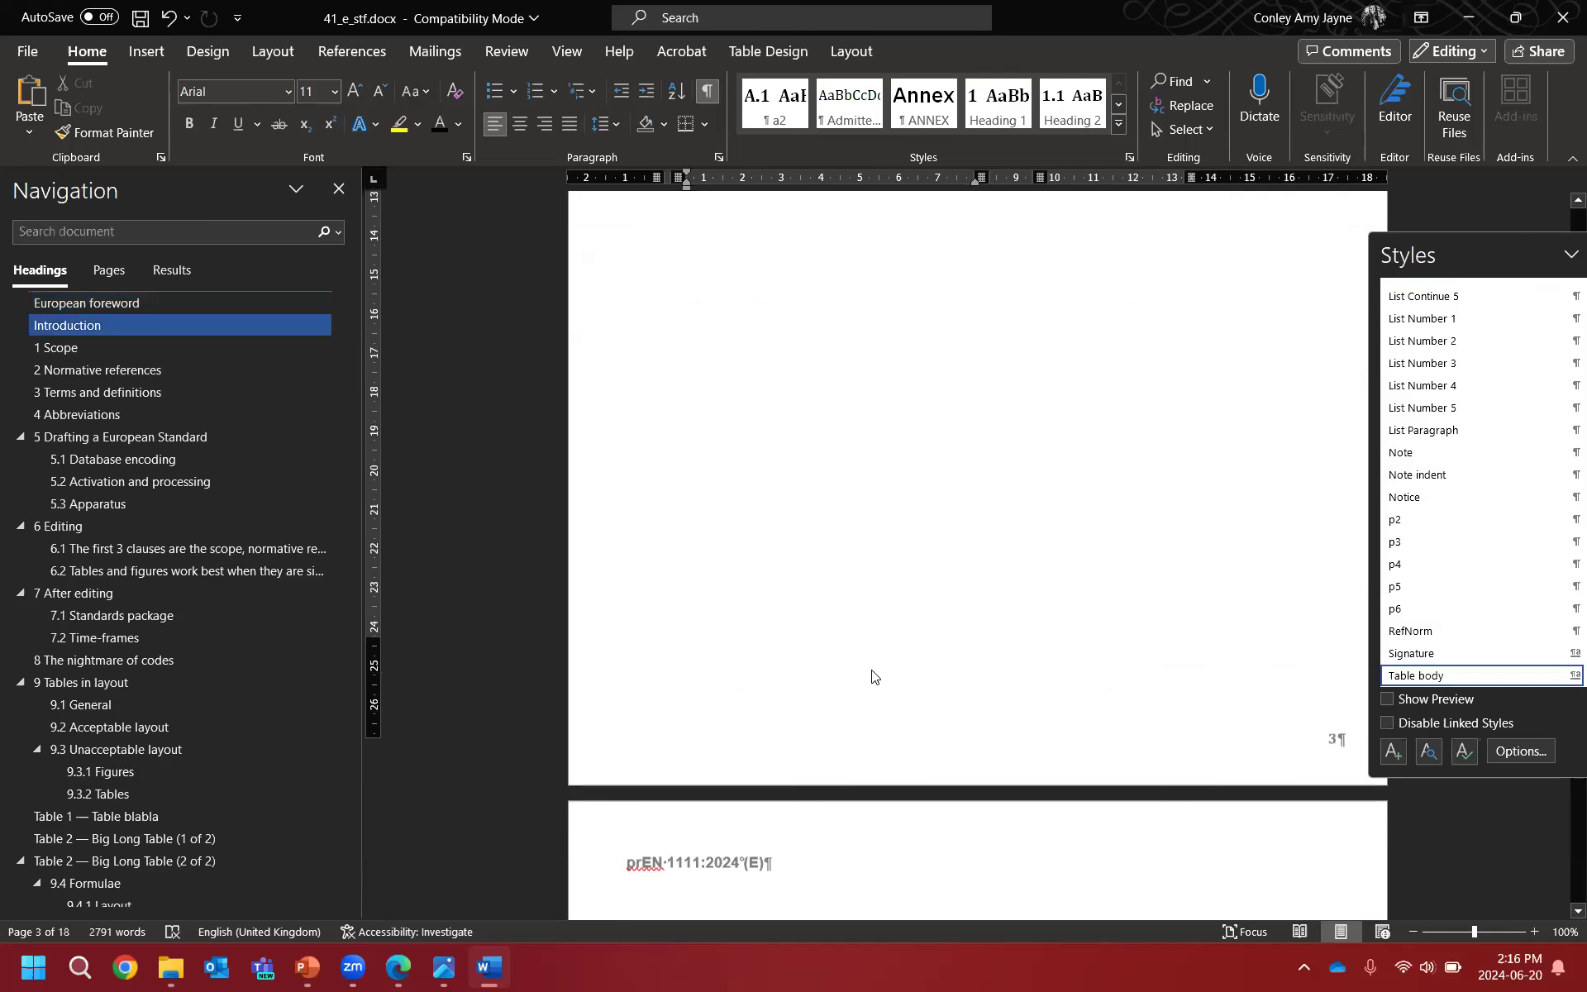
scroll(873, 665, "down", 5)
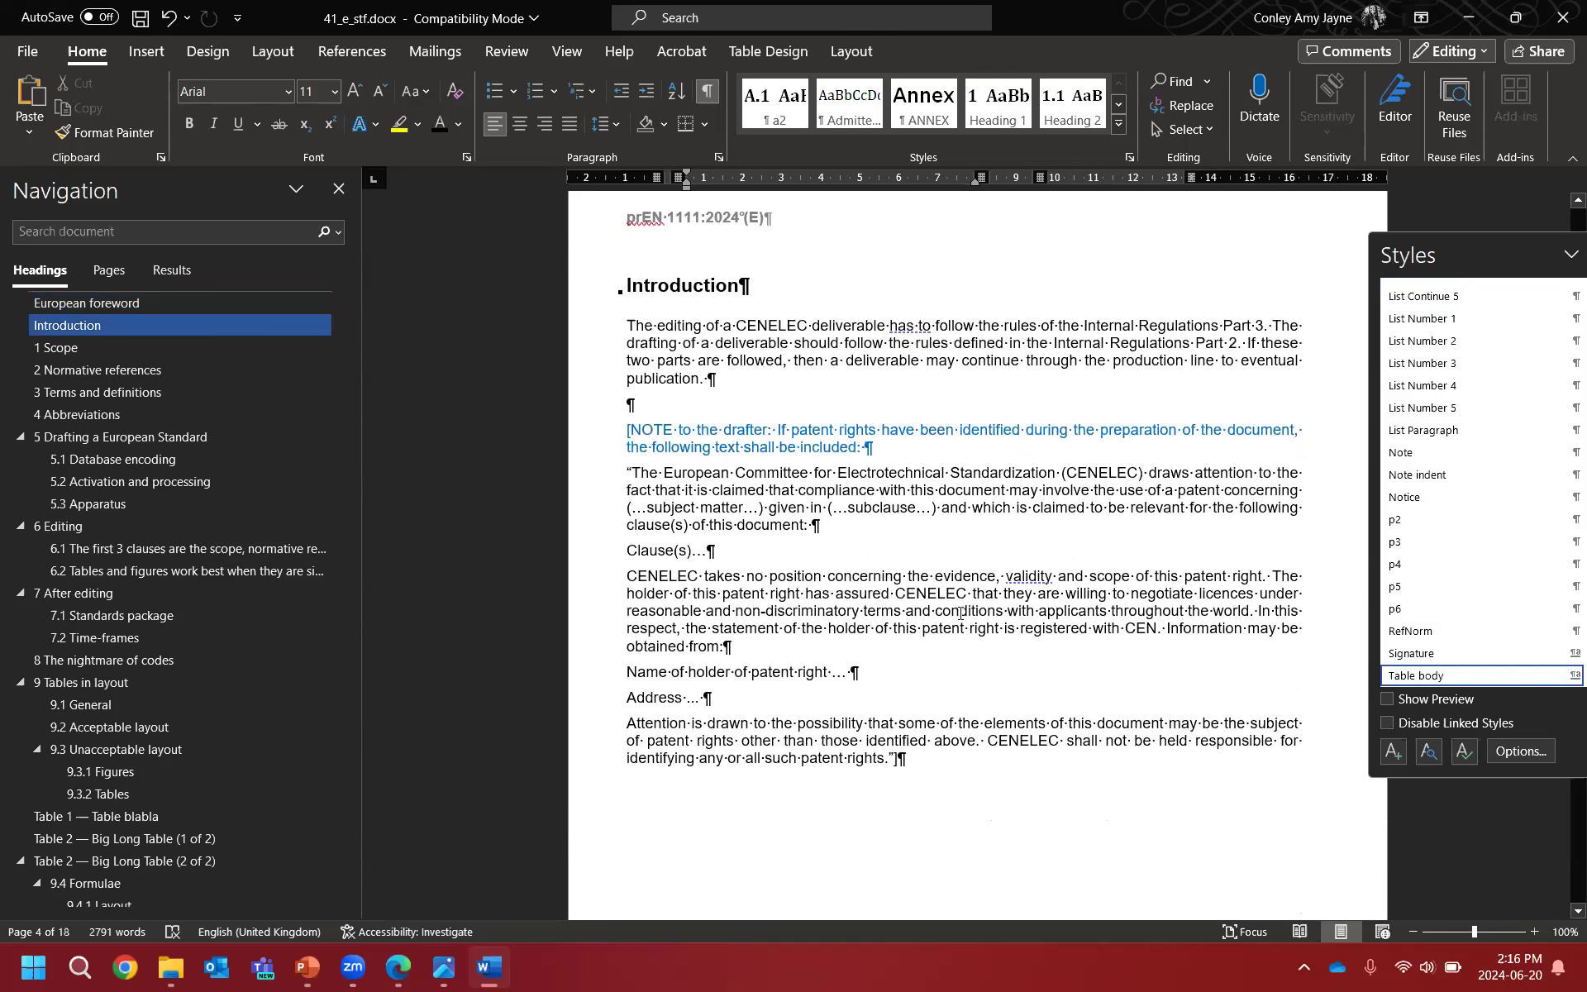
scroll(1179, 505, "down", 1)
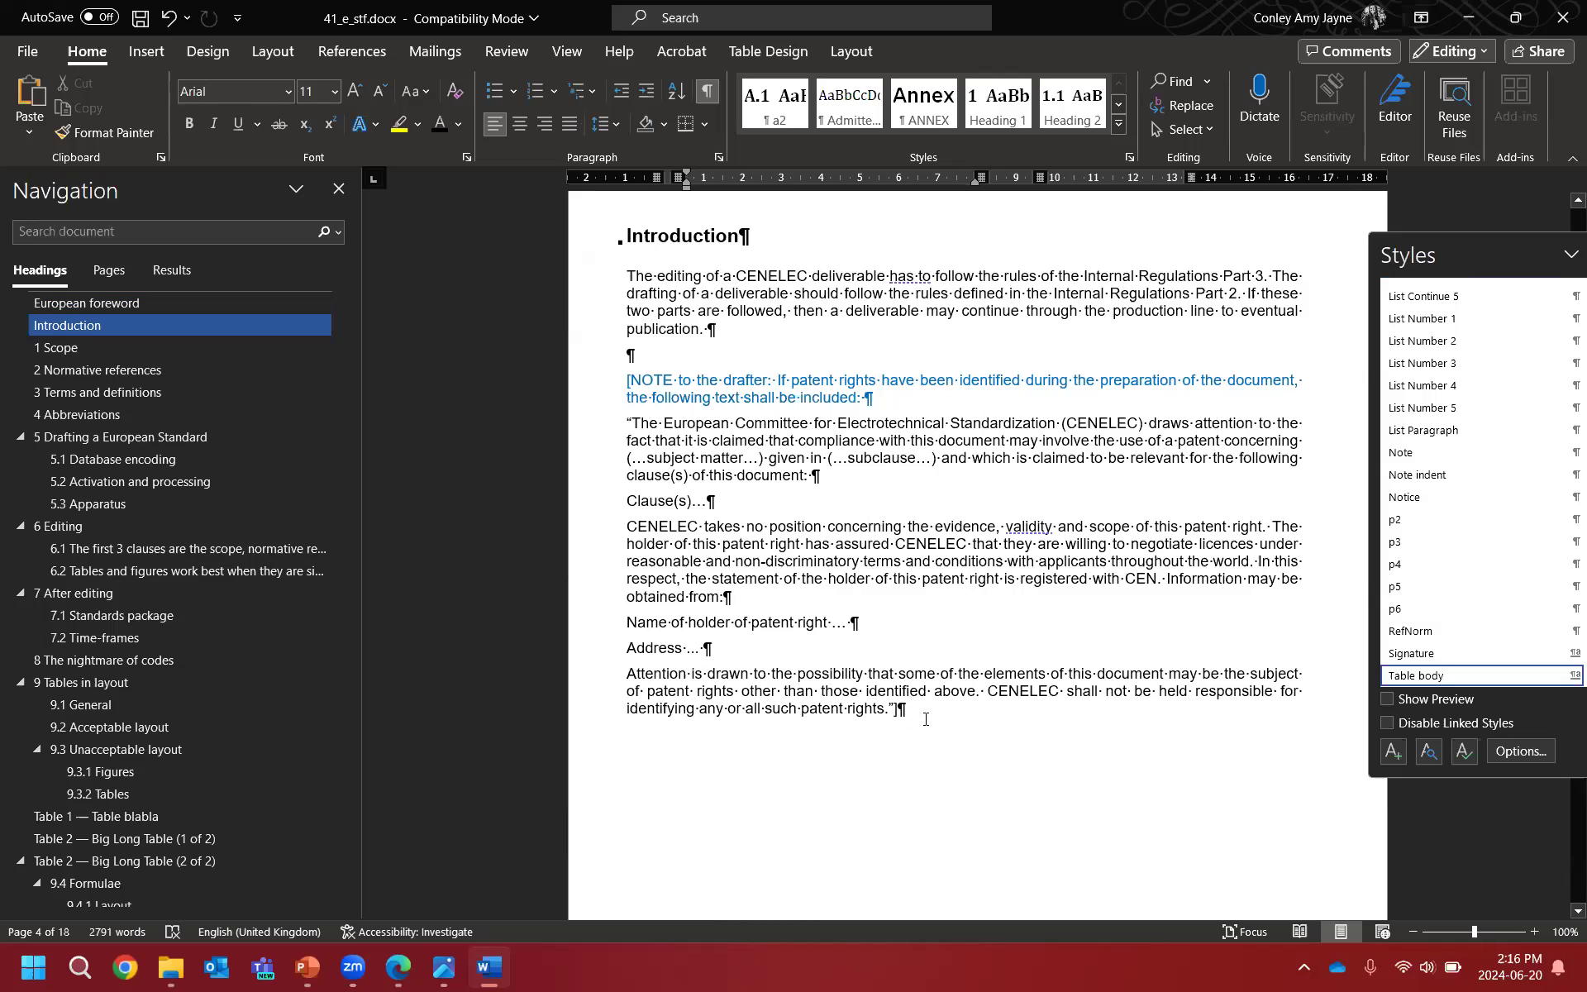
left_click_drag(925, 720, 601, 391)
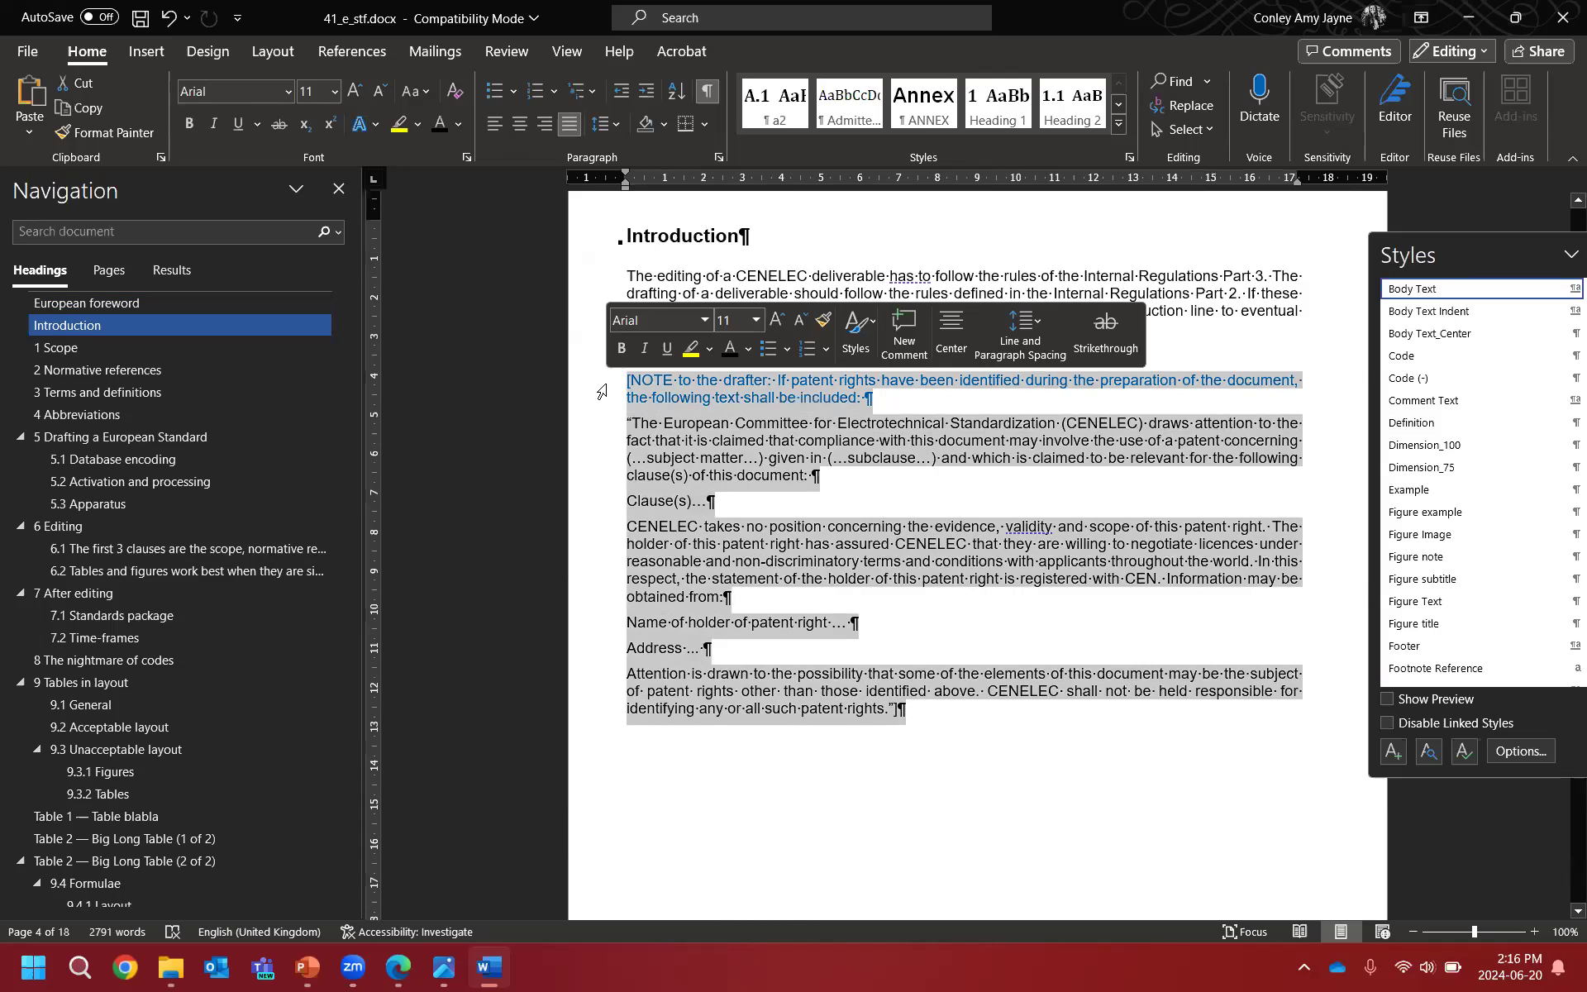
key("Delete")
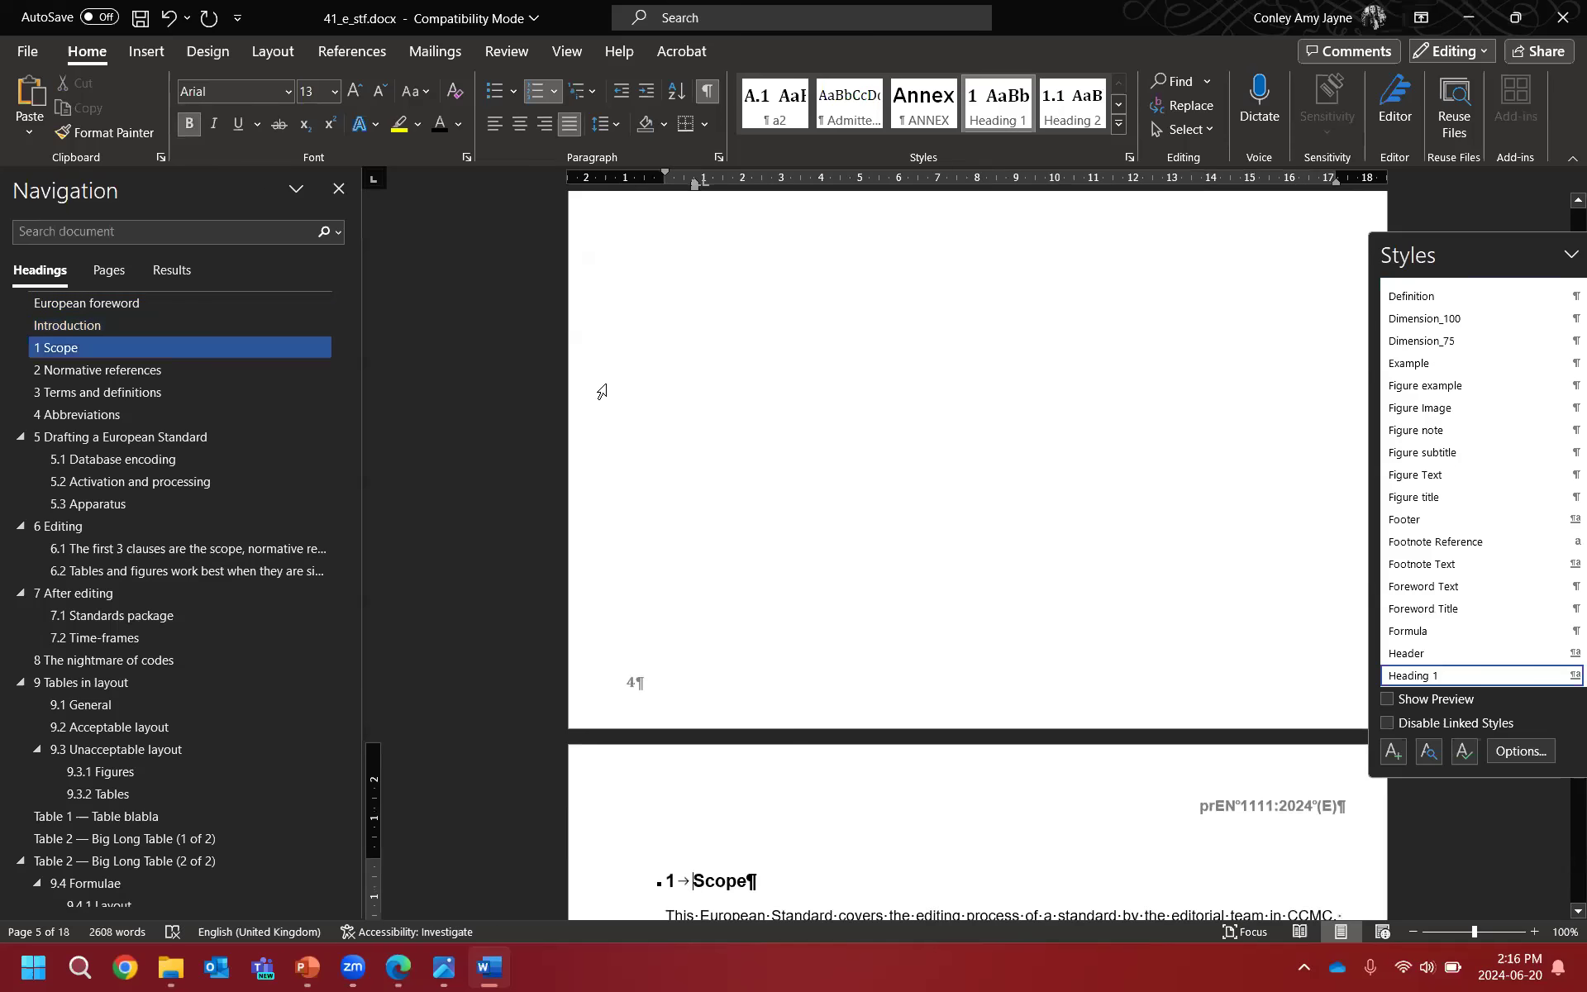
Step: Change "has to follow" to "follows" in the first sentence of the Introduction
scroll(686, 421, "up", 3)
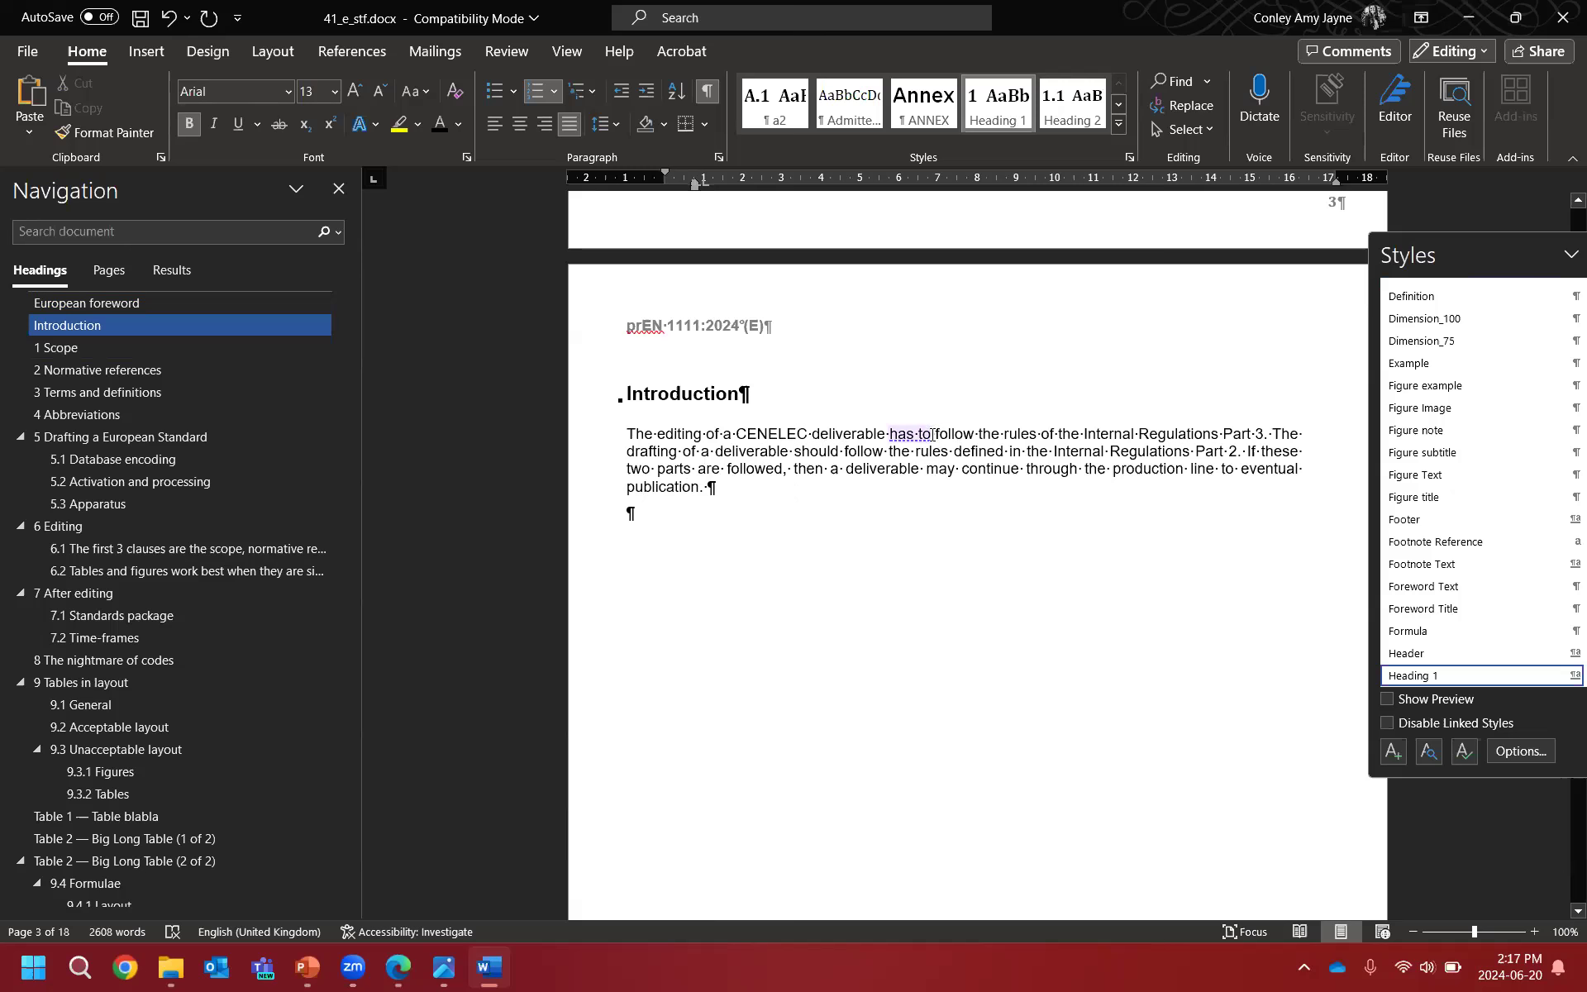
left_click_drag(932, 434, 889, 433)
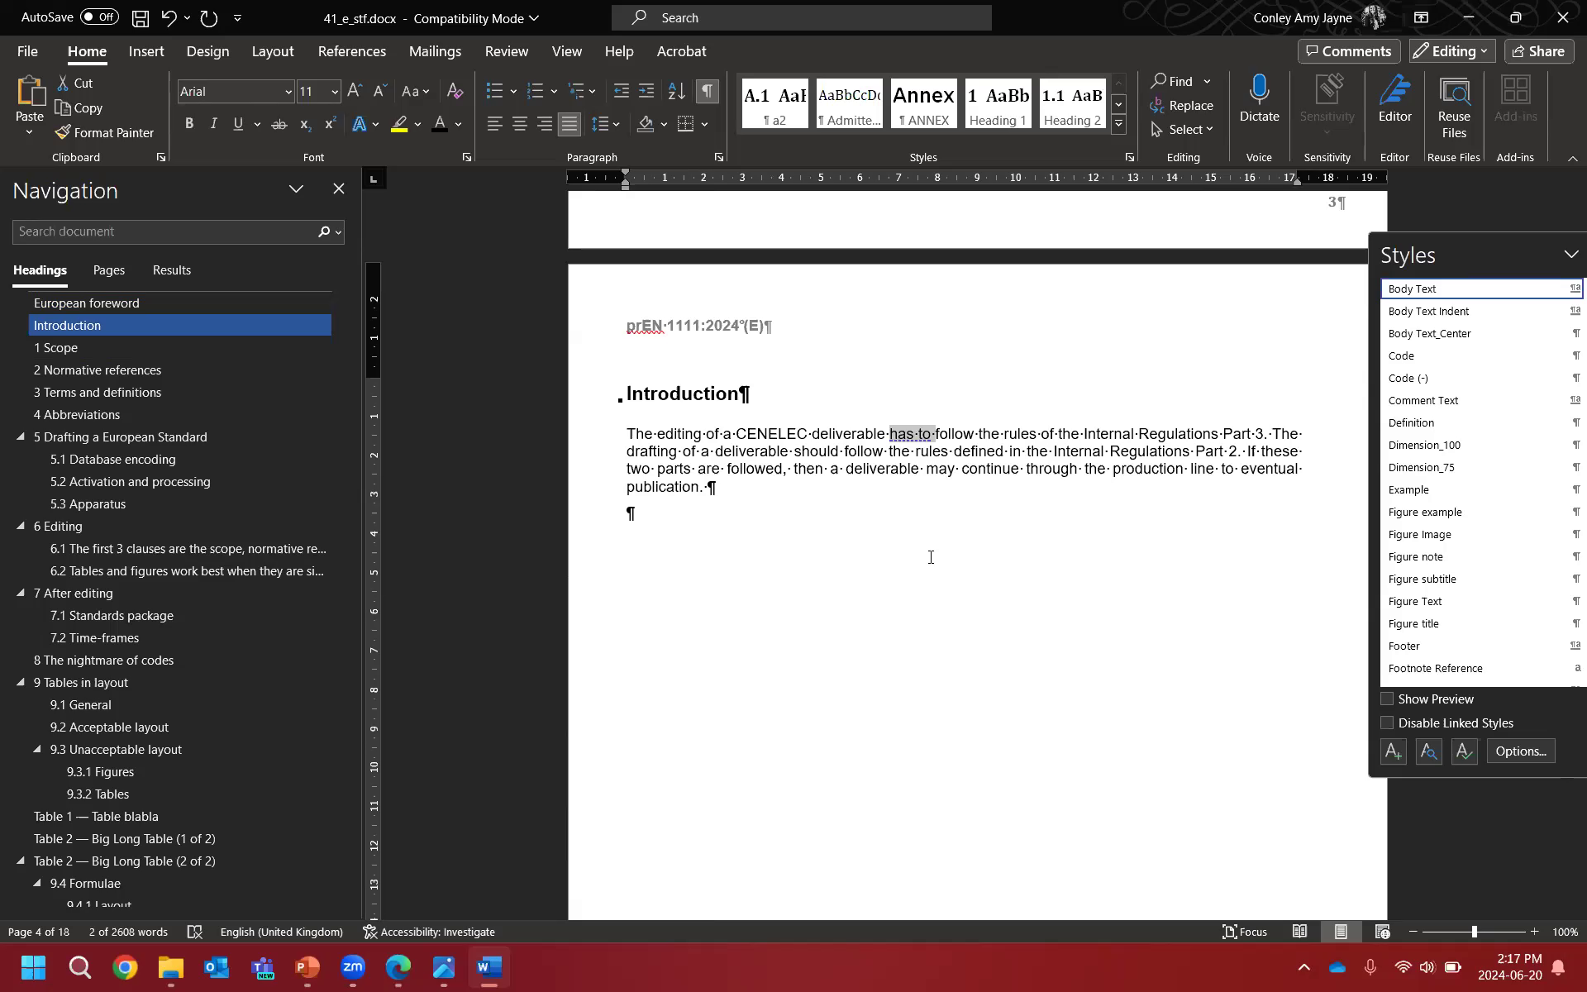
key("Delete")
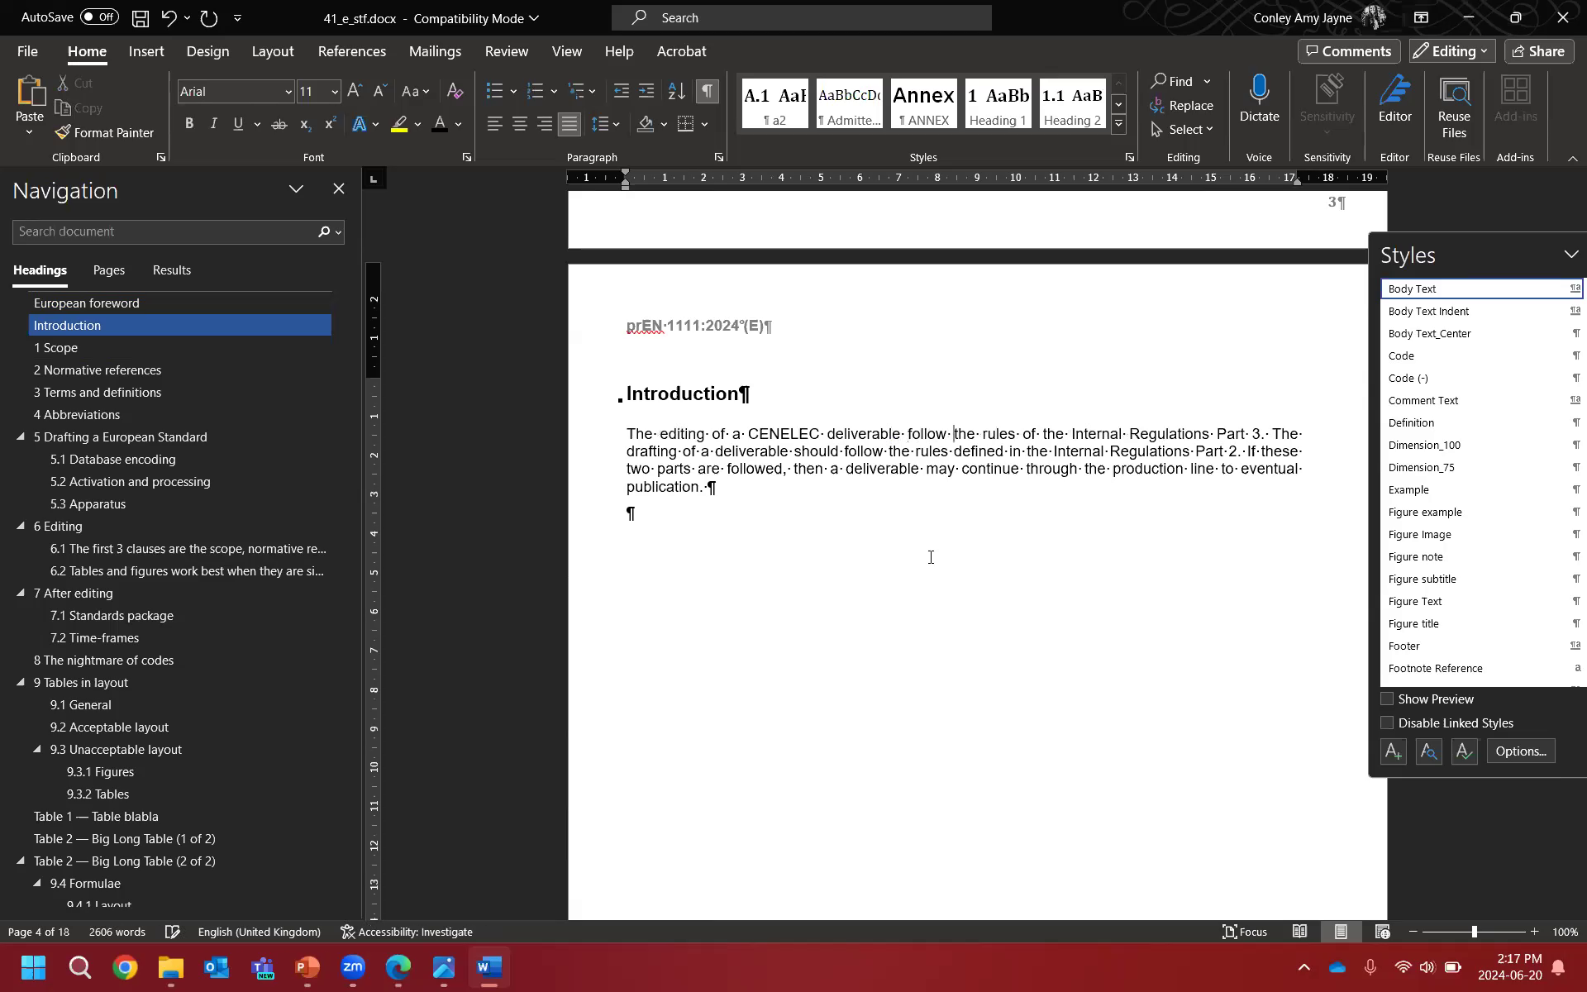
type("s")
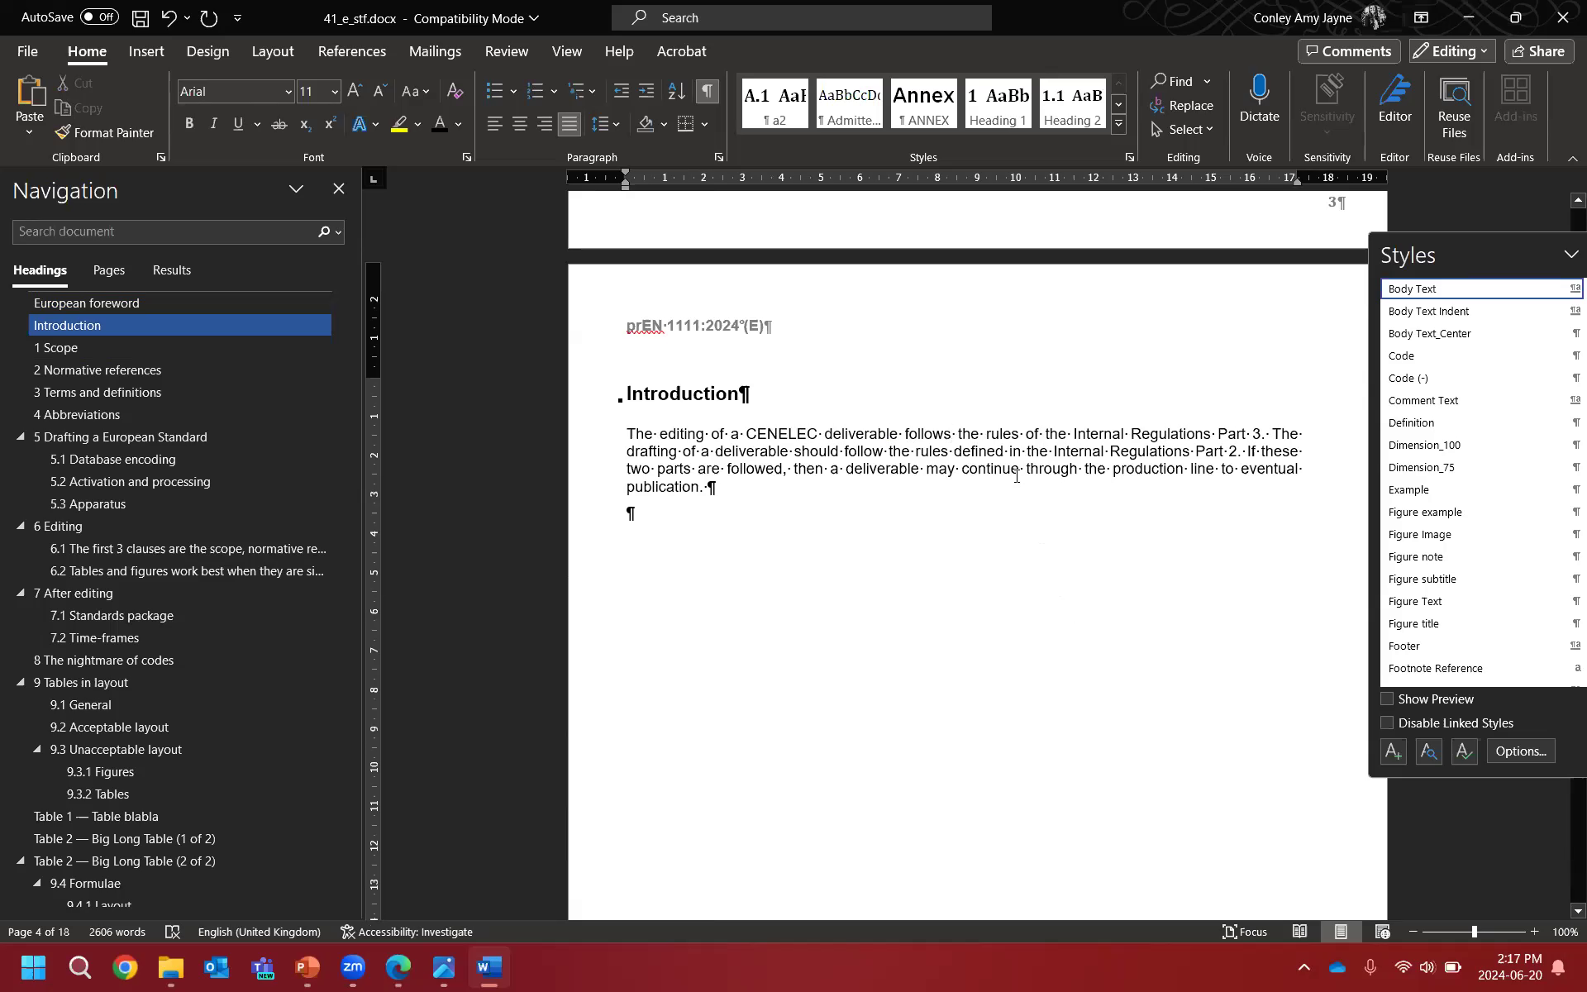
Step: Review the rest of the Introduction and the text of the Scope, Normative references and Terms and definitions clauses
scroll(1045, 519, "down", 1)
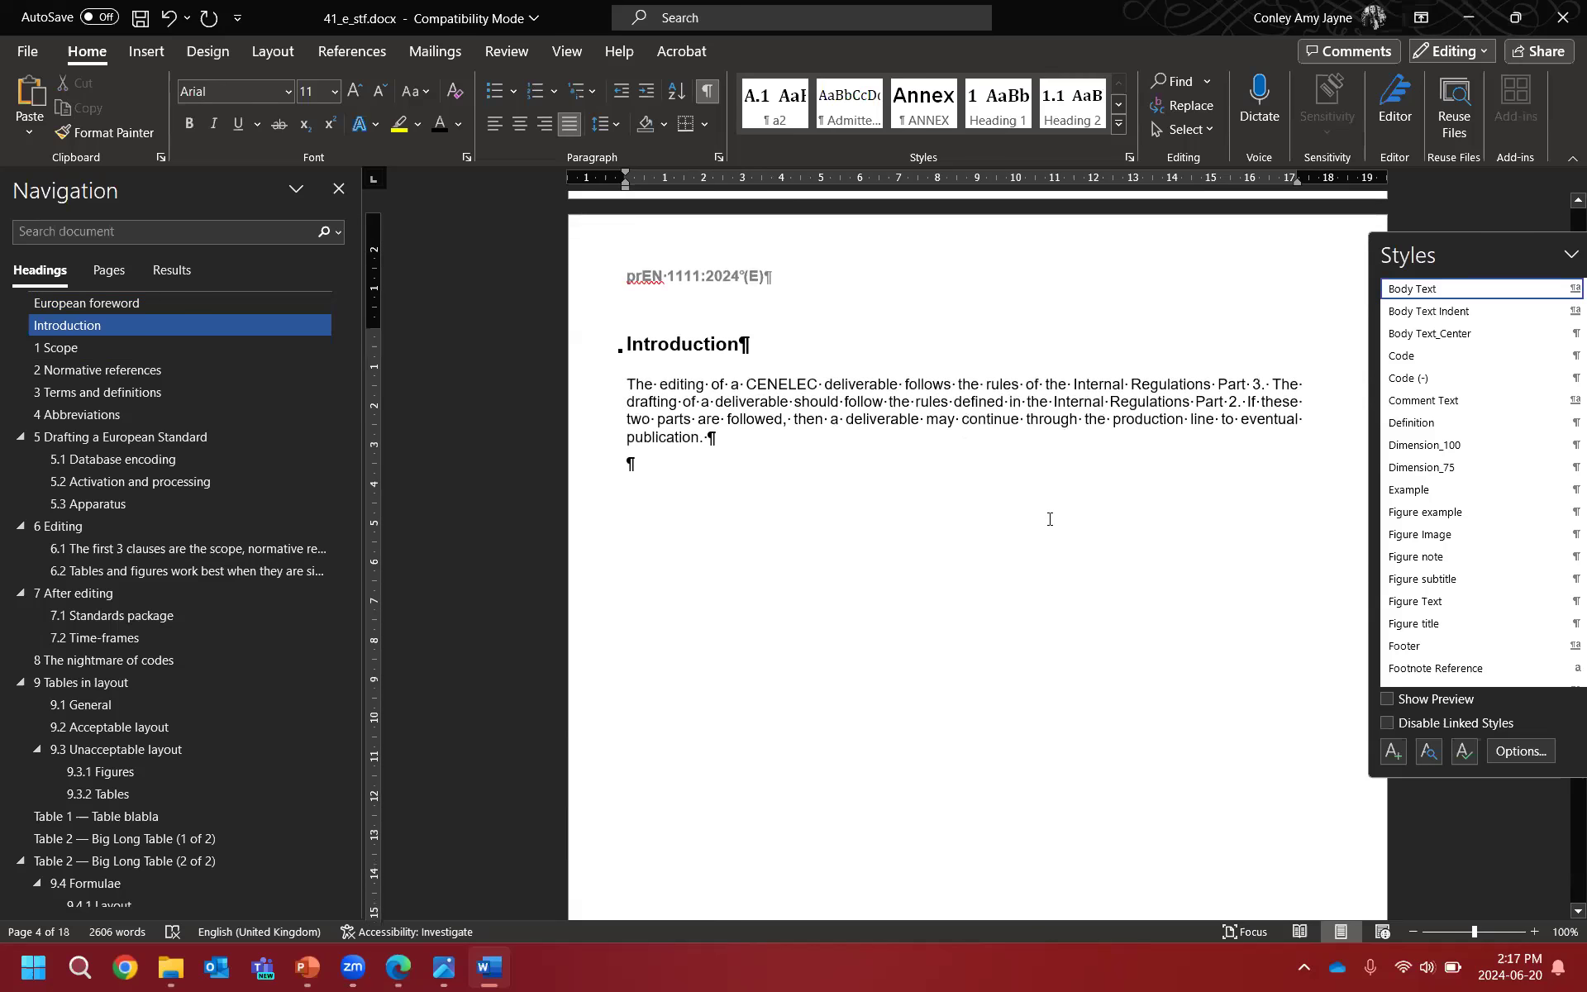
left_click(792, 441)
scroll(948, 530, "down", 5)
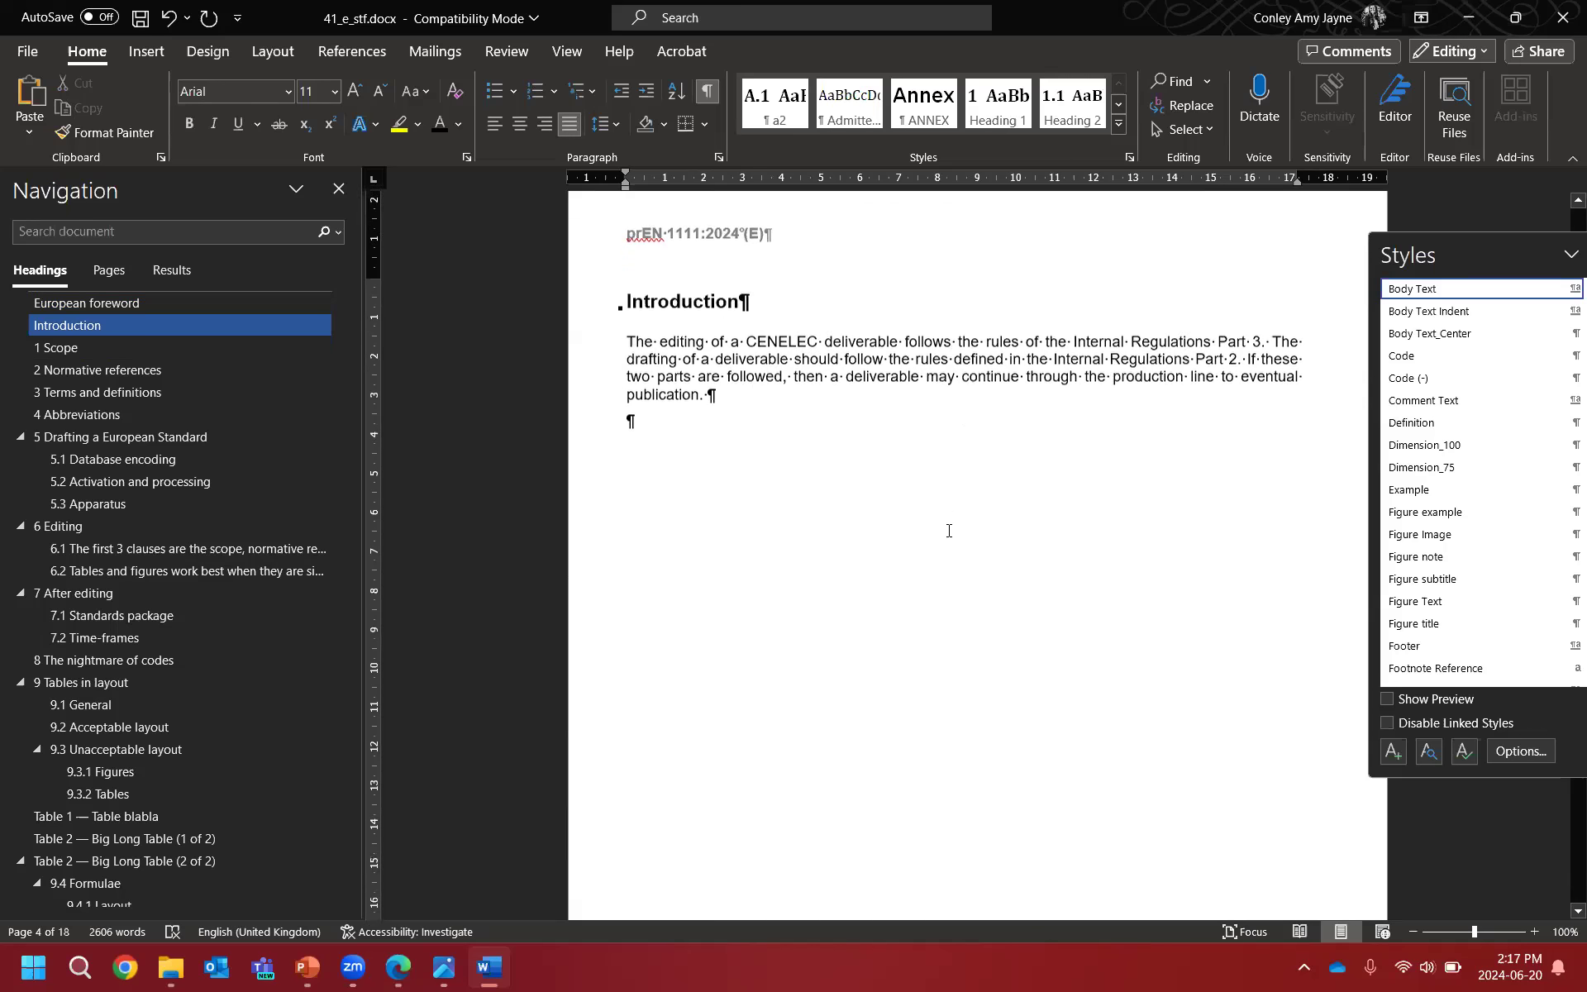
scroll(947, 531, "down", 17)
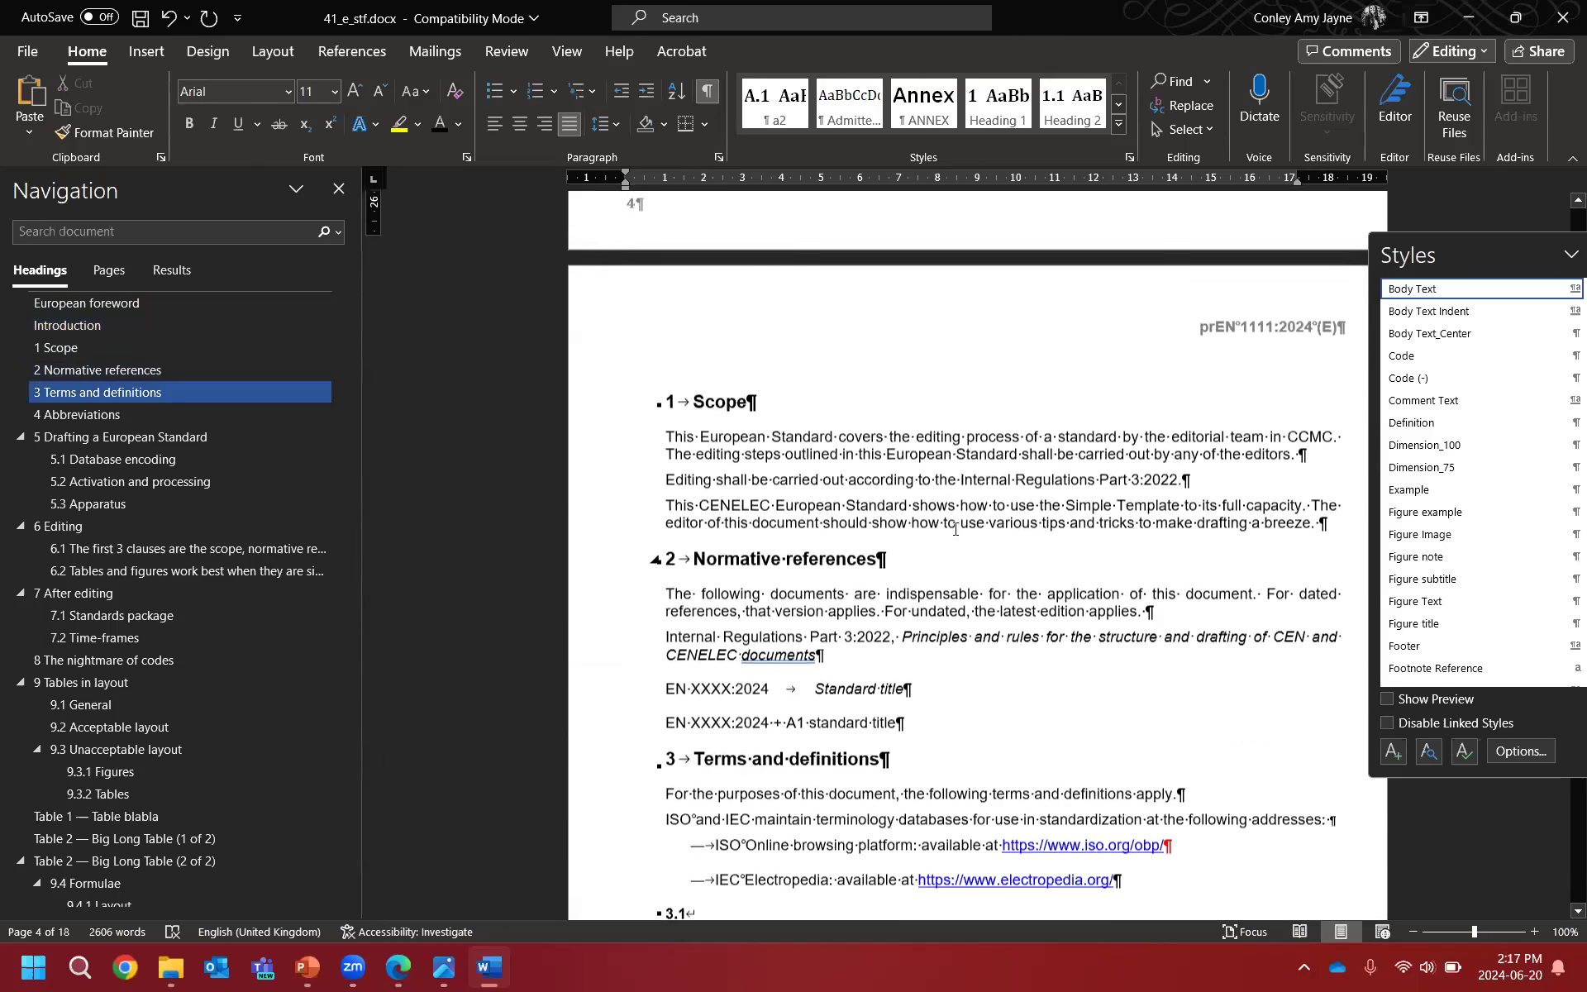
scroll(958, 528, "down", 1)
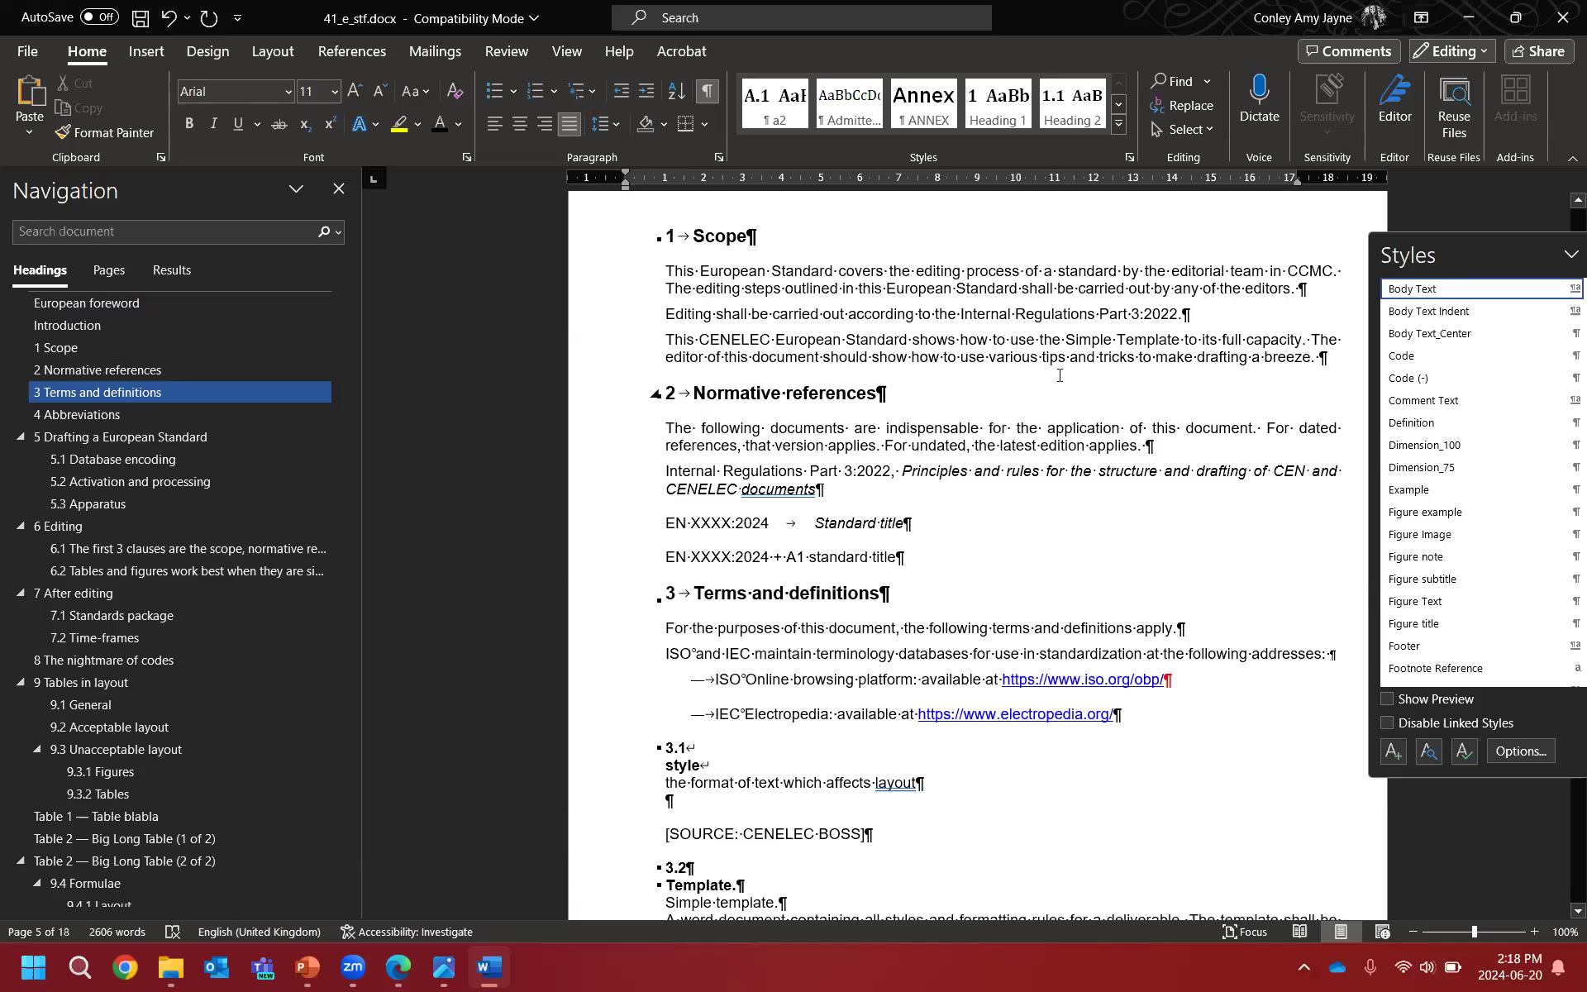
Step: Replace "shall be" with "are" in the second sentence of the Scope's first paragraph
left_click(1039, 291)
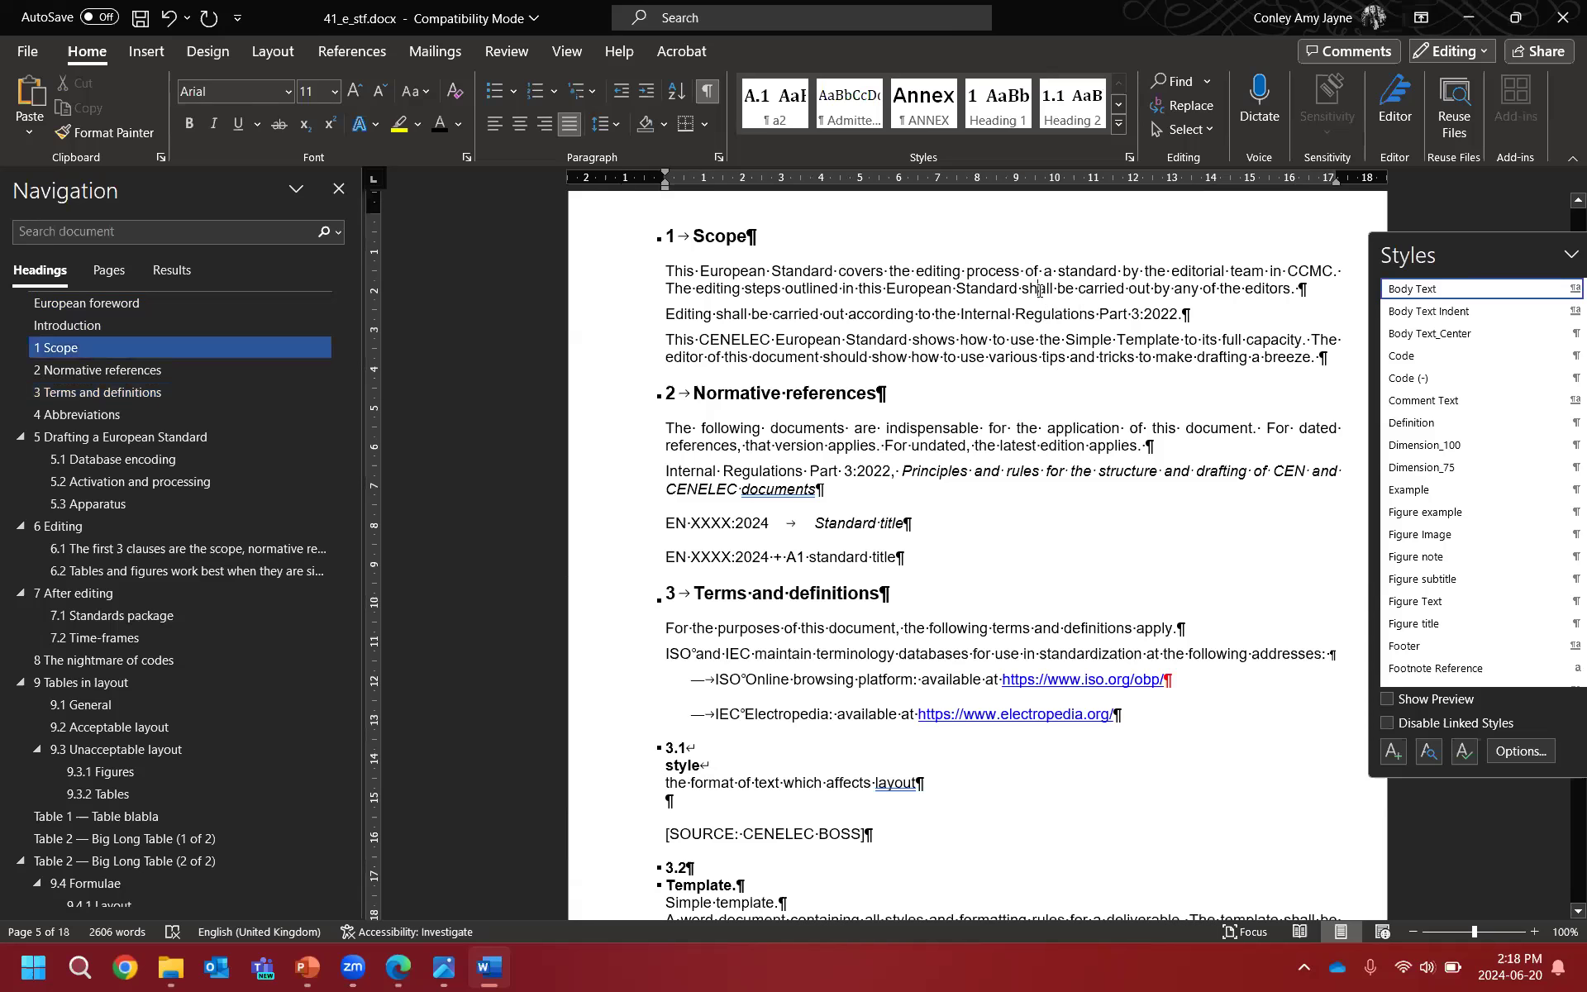
double_click(858, 359)
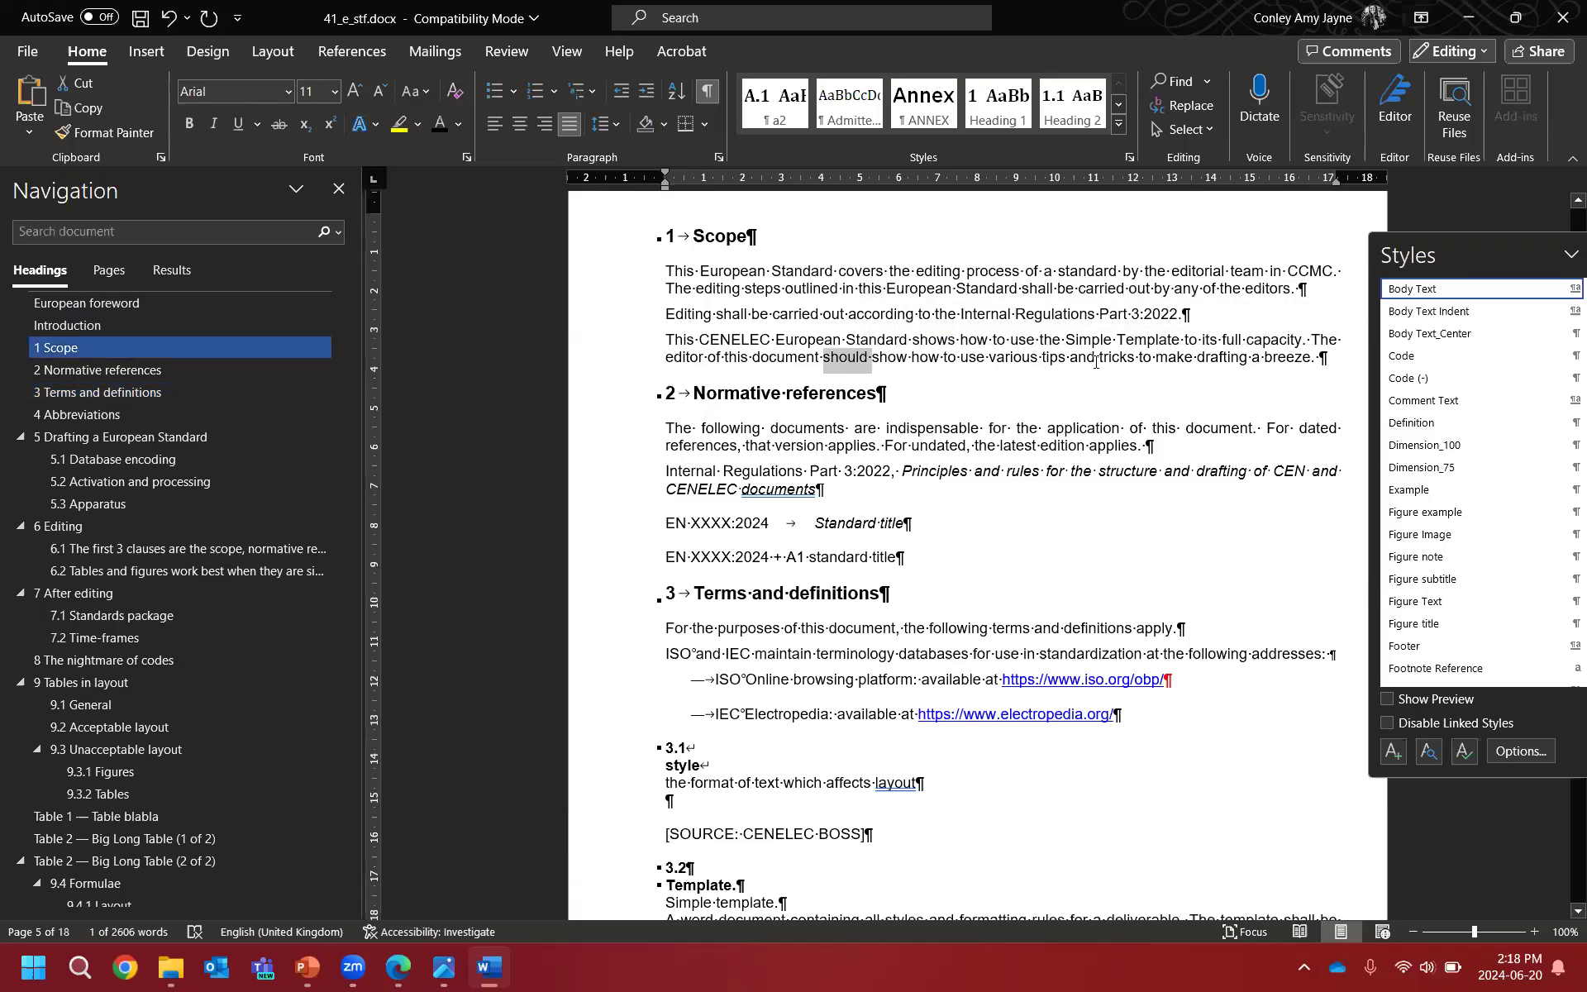
double_click(732, 315)
left_click(1016, 379)
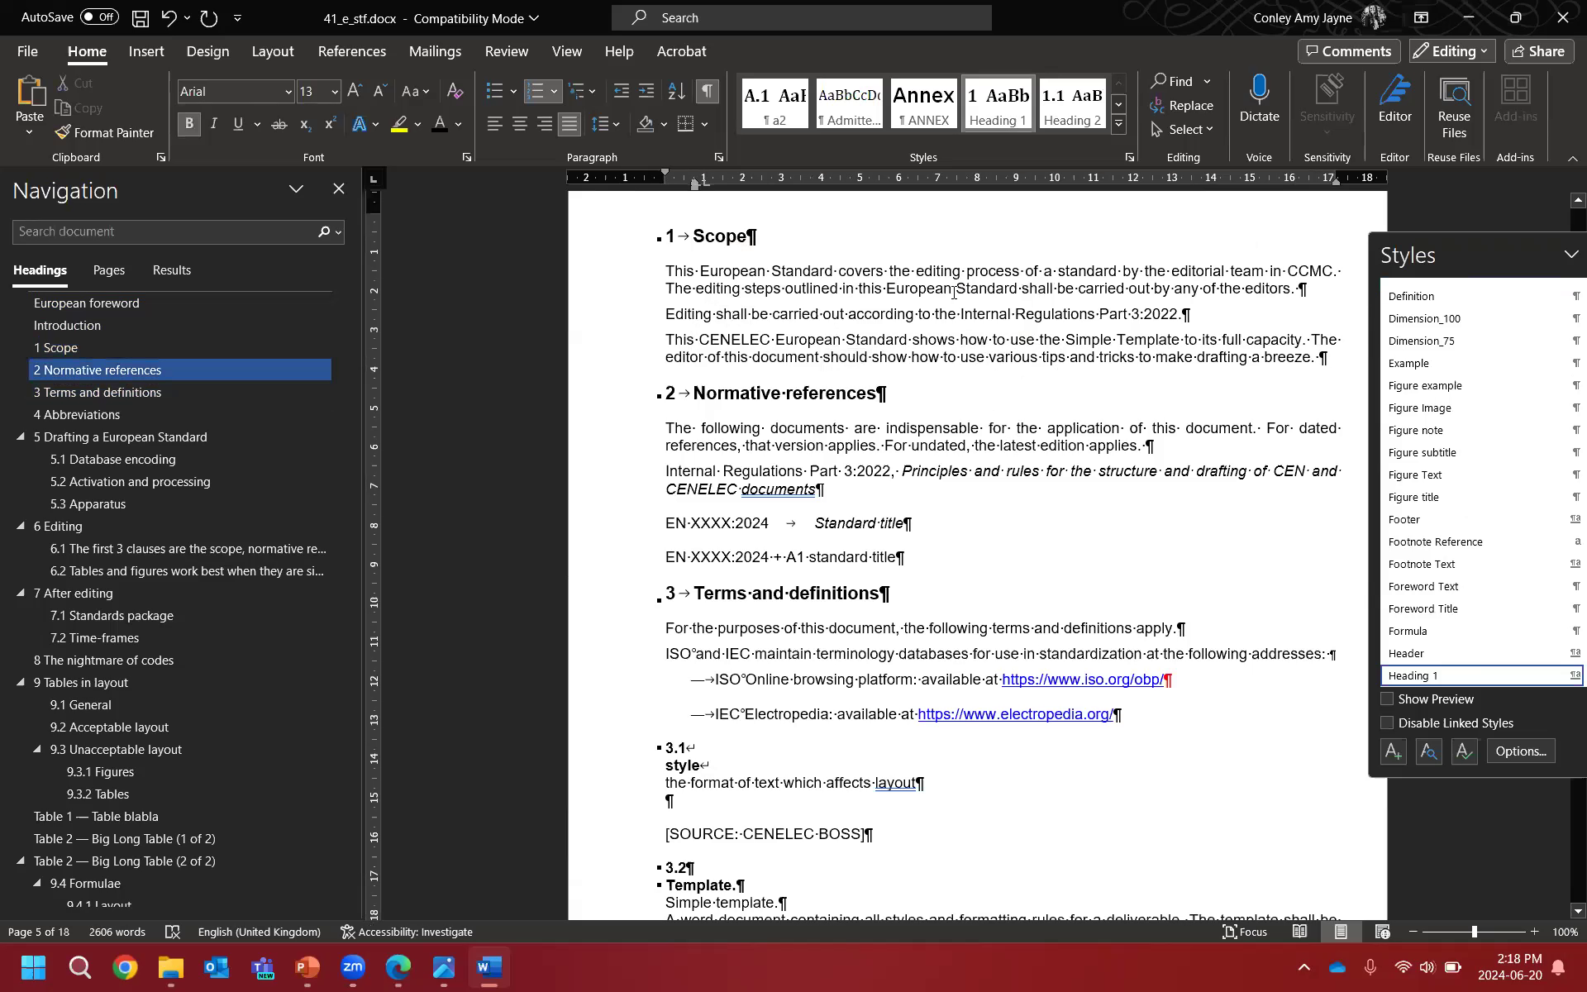
left_click_drag(1049, 289, 1072, 289)
type("ae")
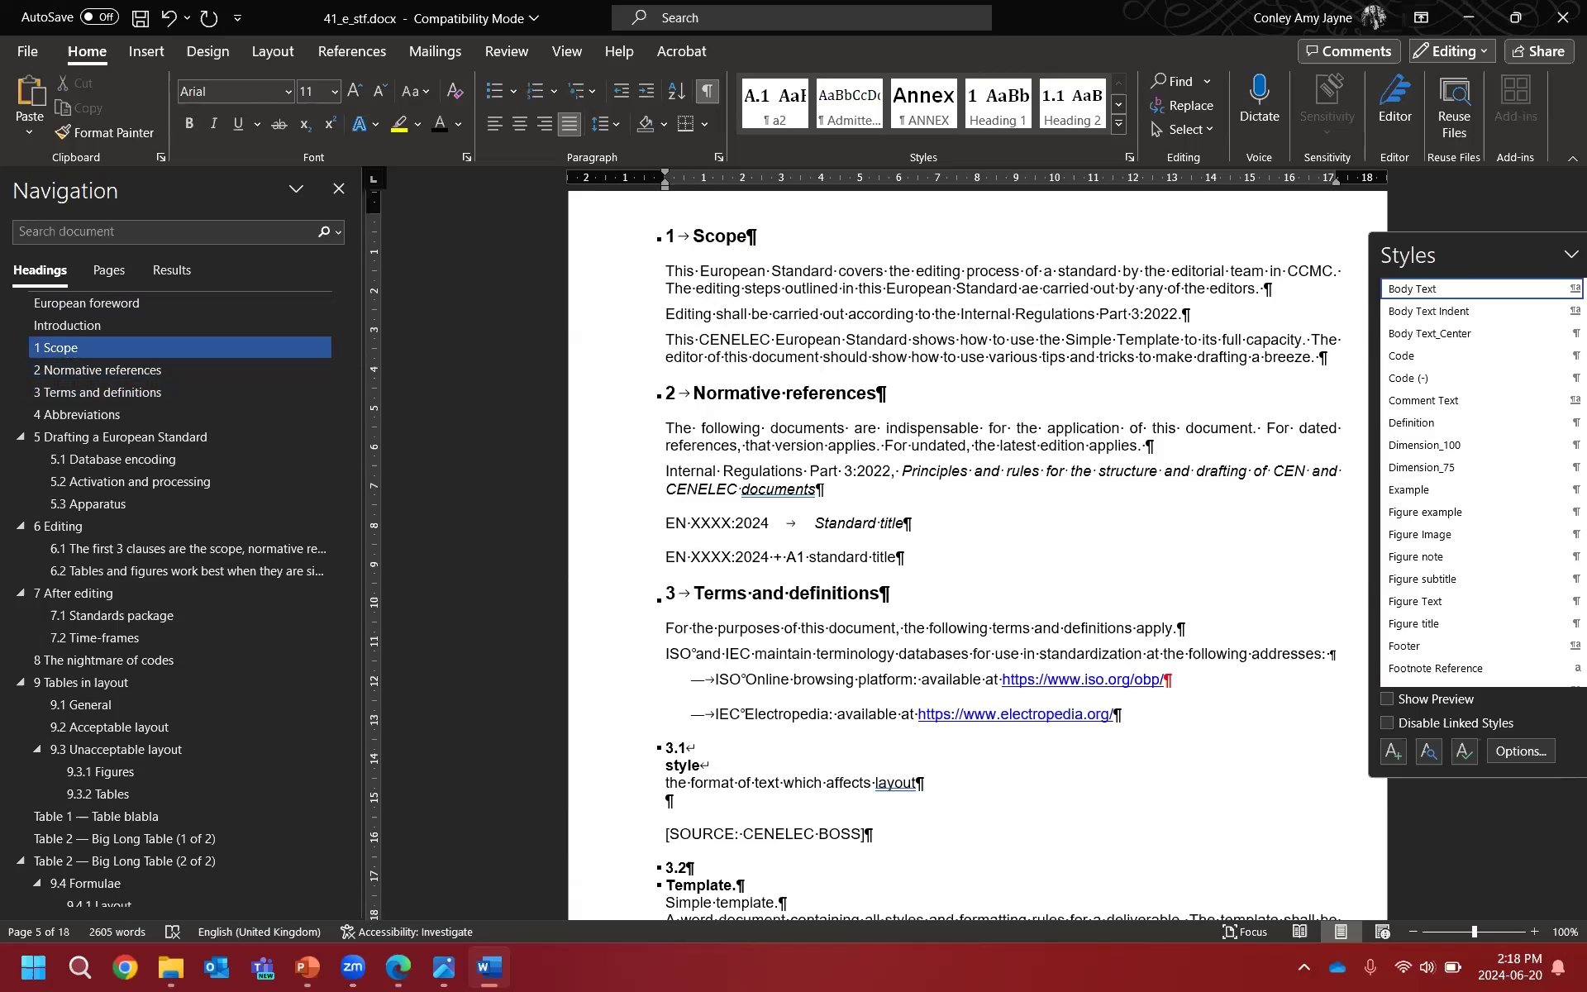
key("BackSpace")
type("re")
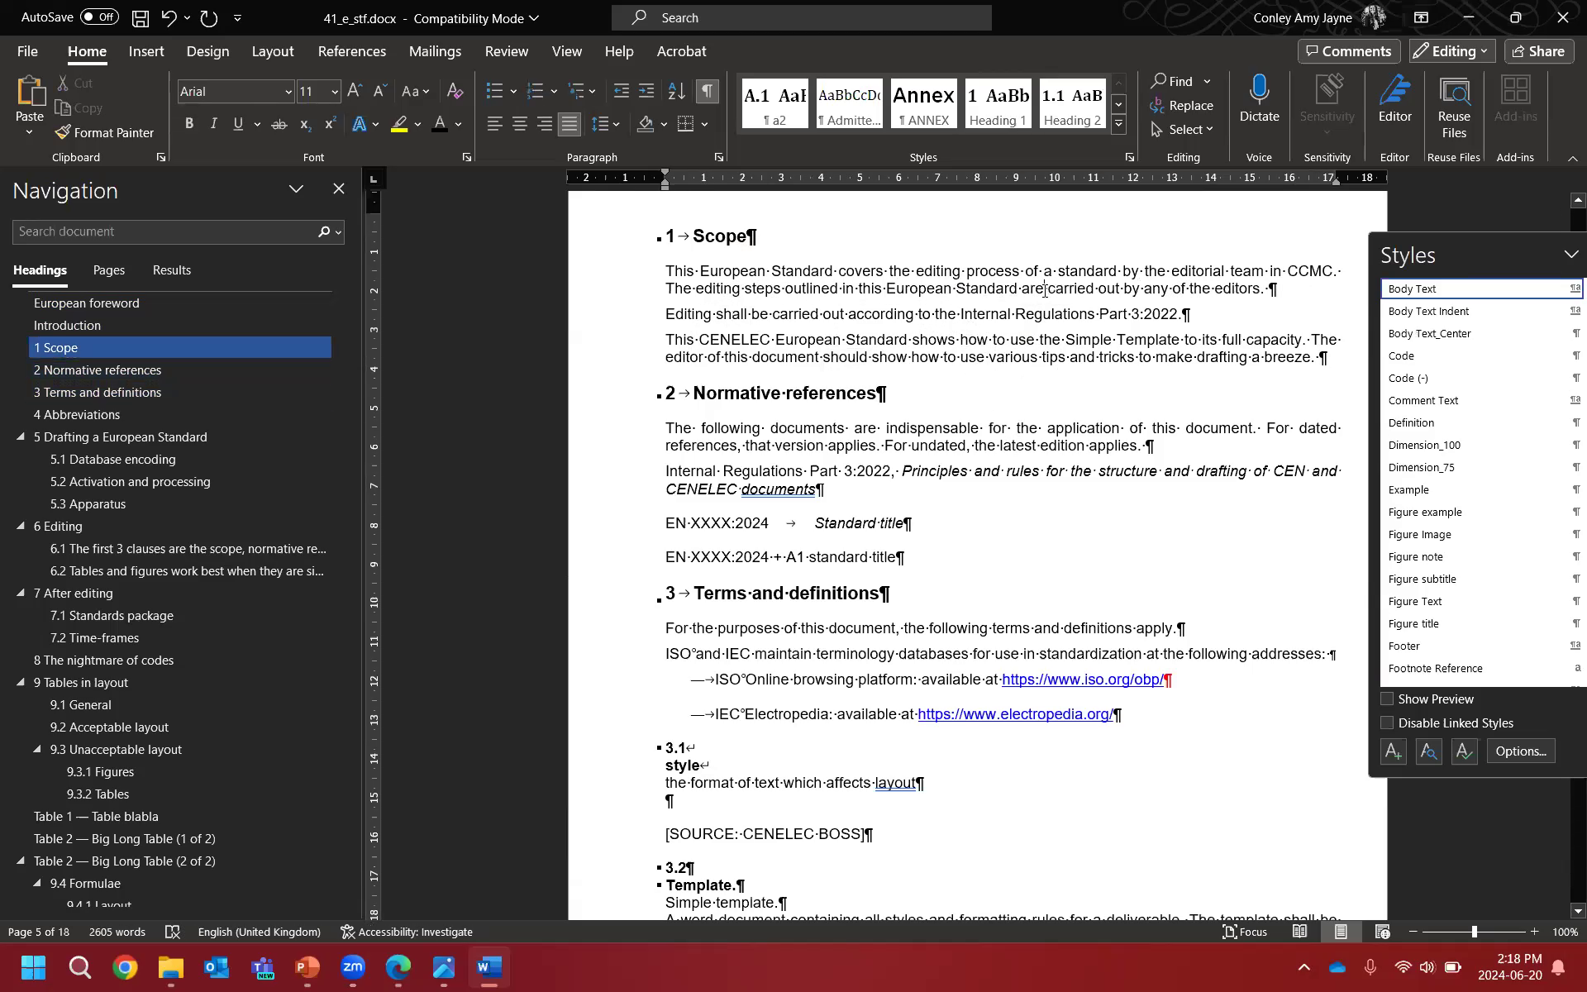
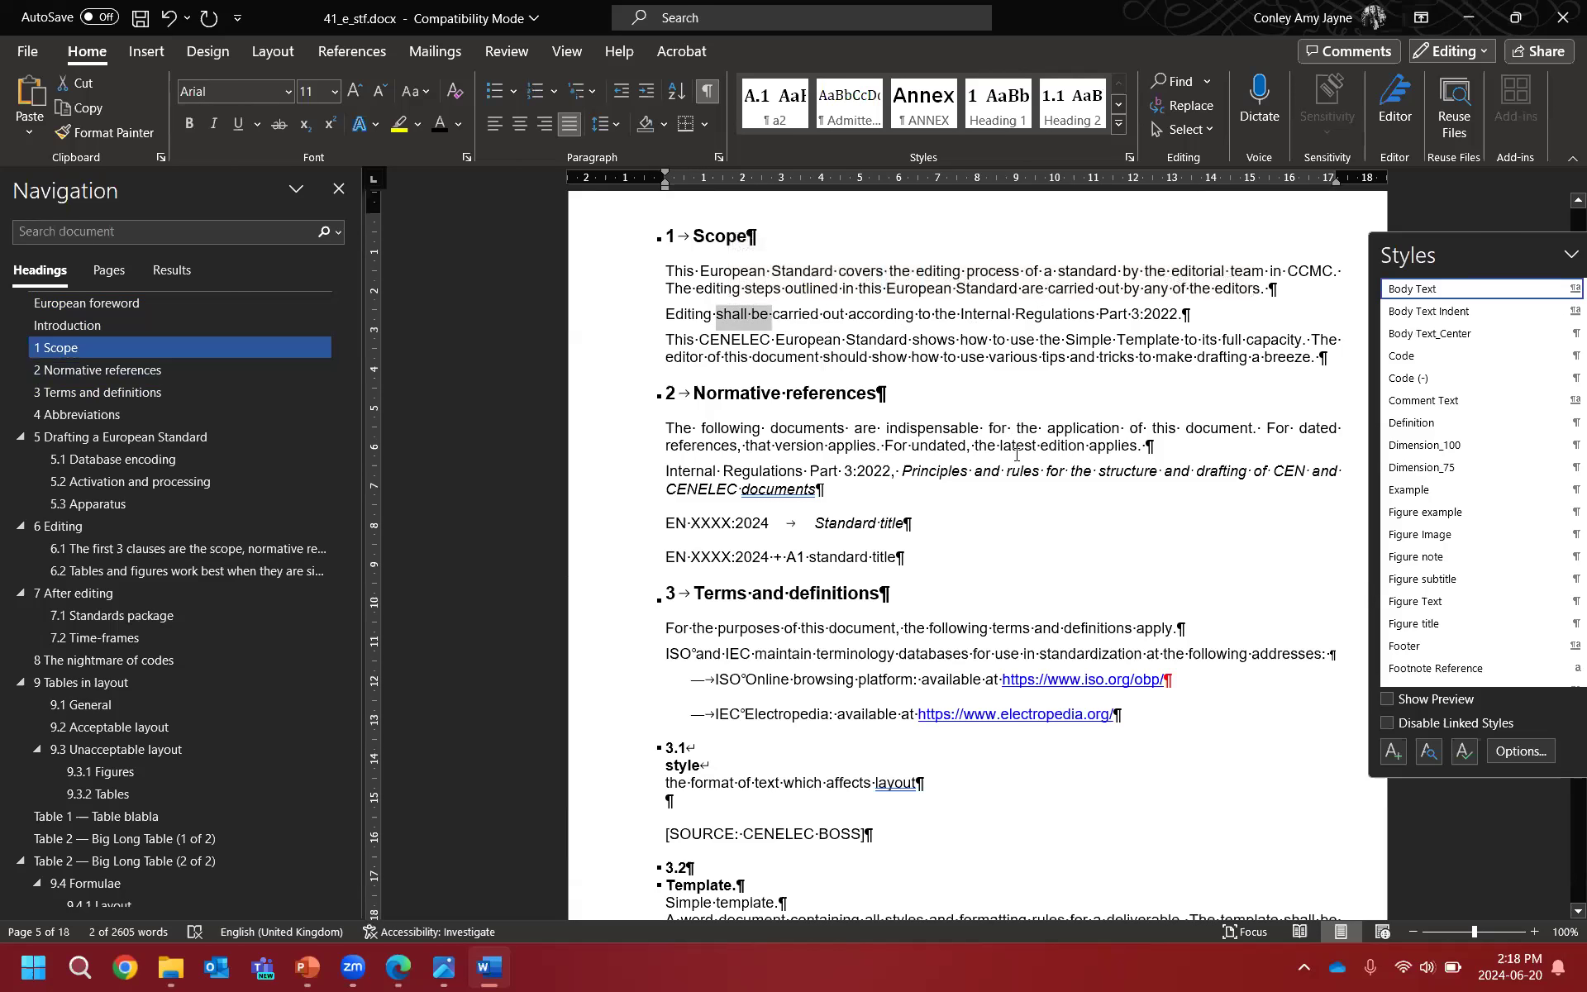
Step: Change "shall be" to "is" in the Scope's second paragraph and "should show" to "shows" in its last sentence
type("is")
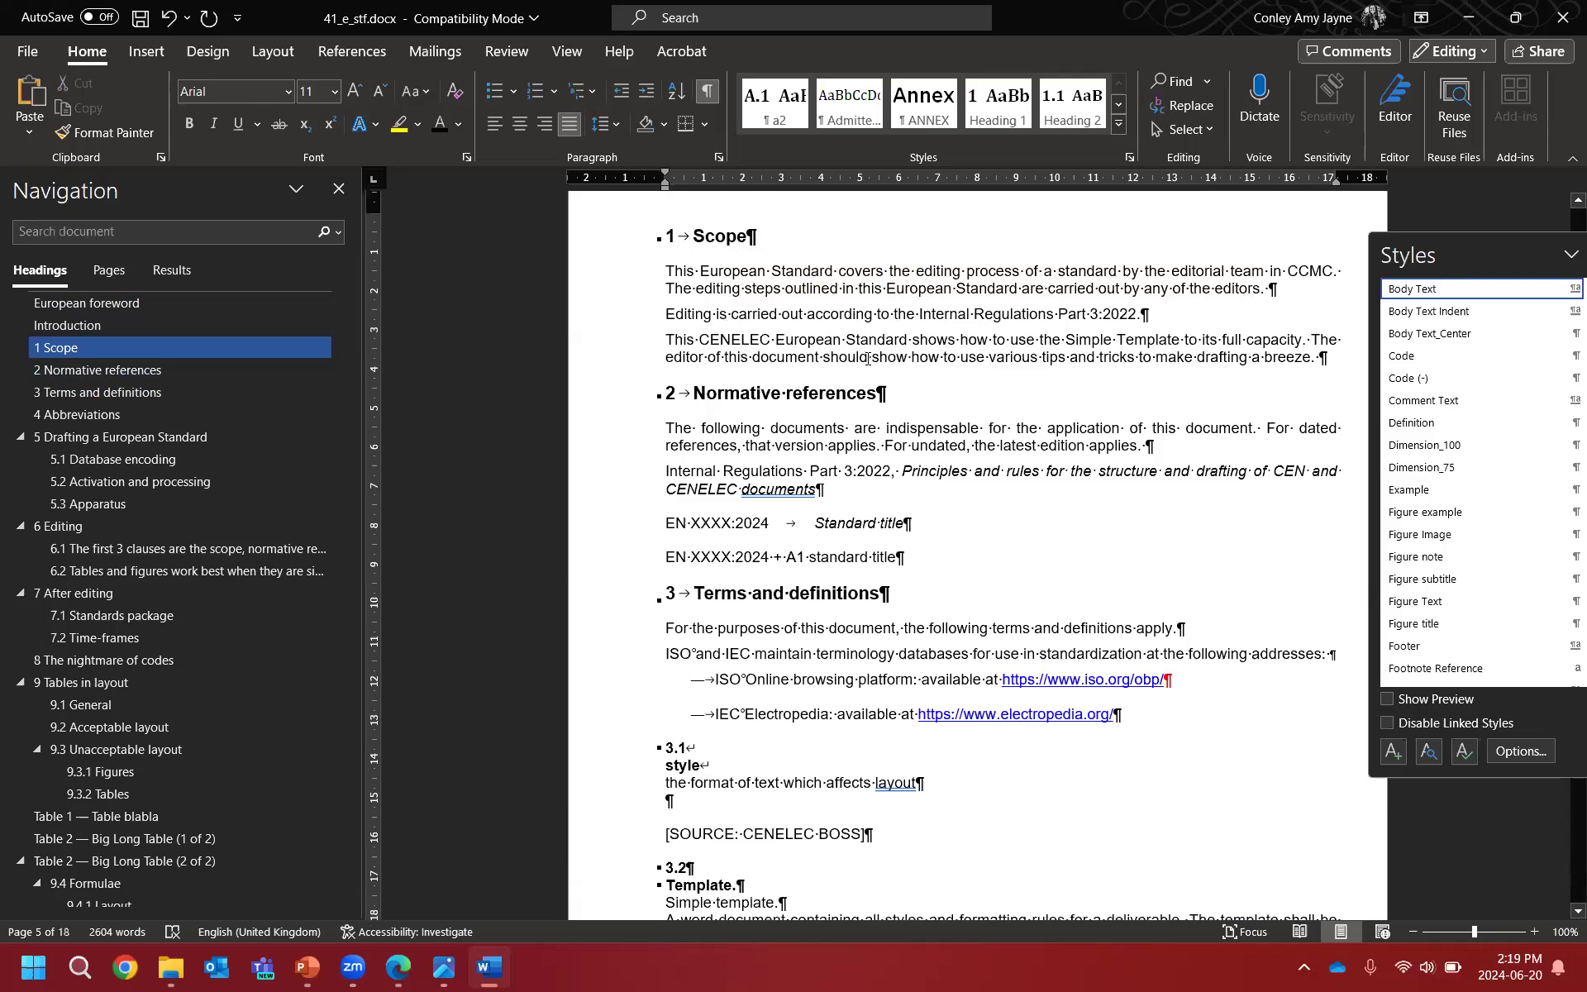
mouse_move(871, 359)
left_mouse_down()
mouse_move(826, 359)
mouse_move(856, 362)
left_mouse_up()
key("BackSpace")
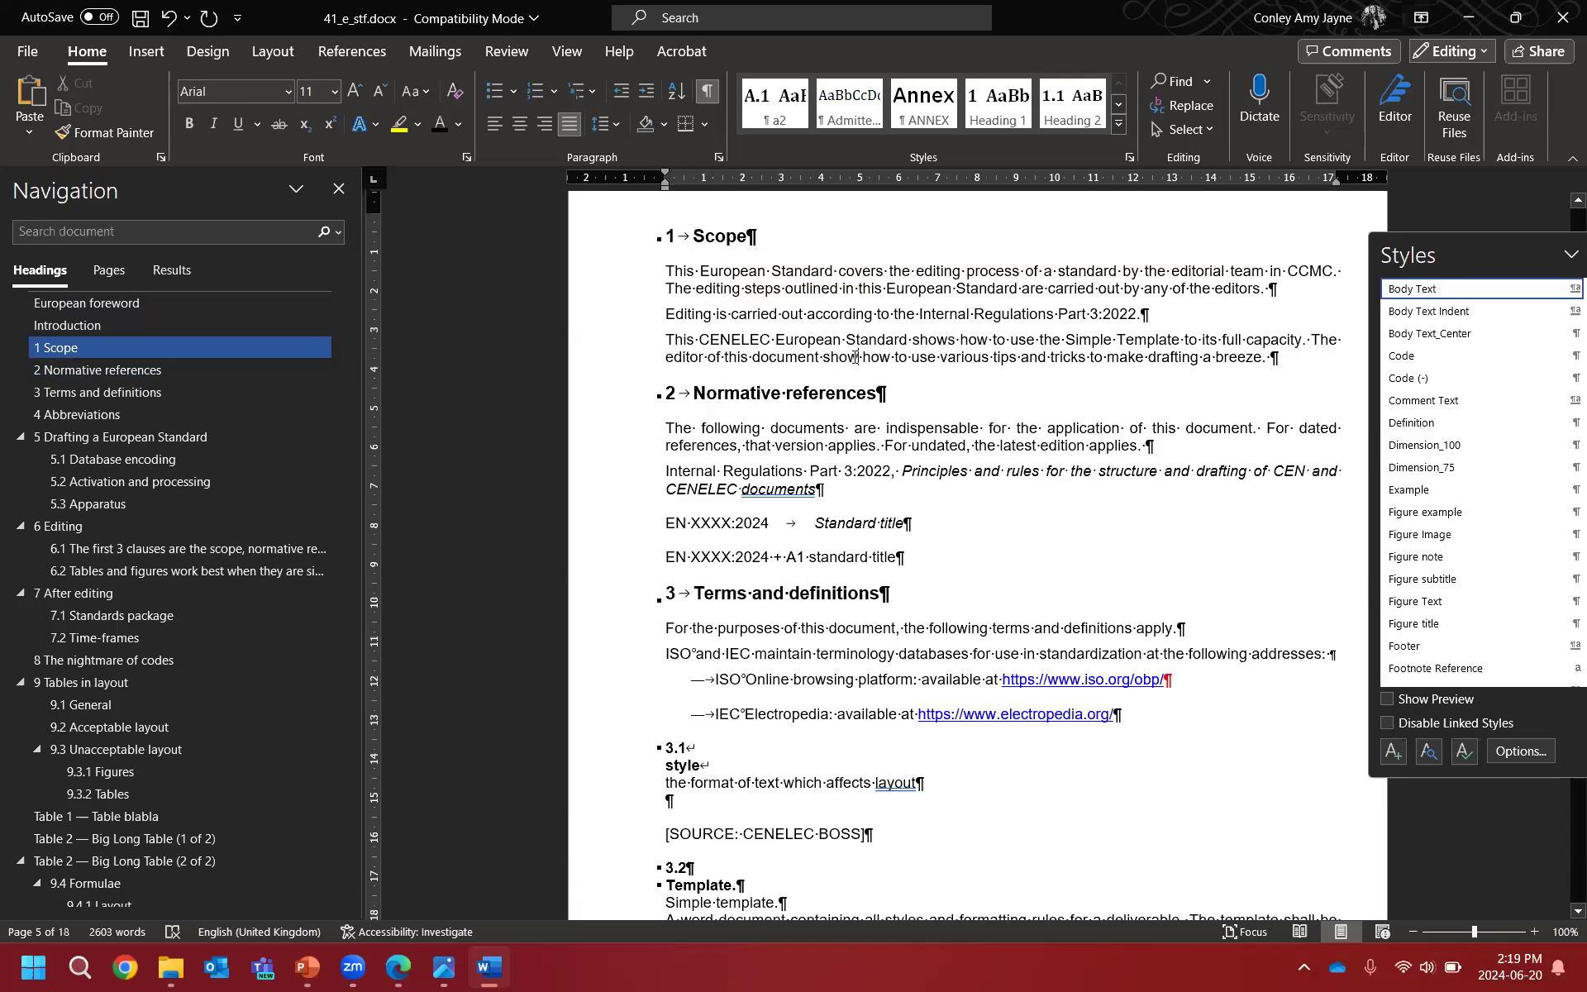
type("s")
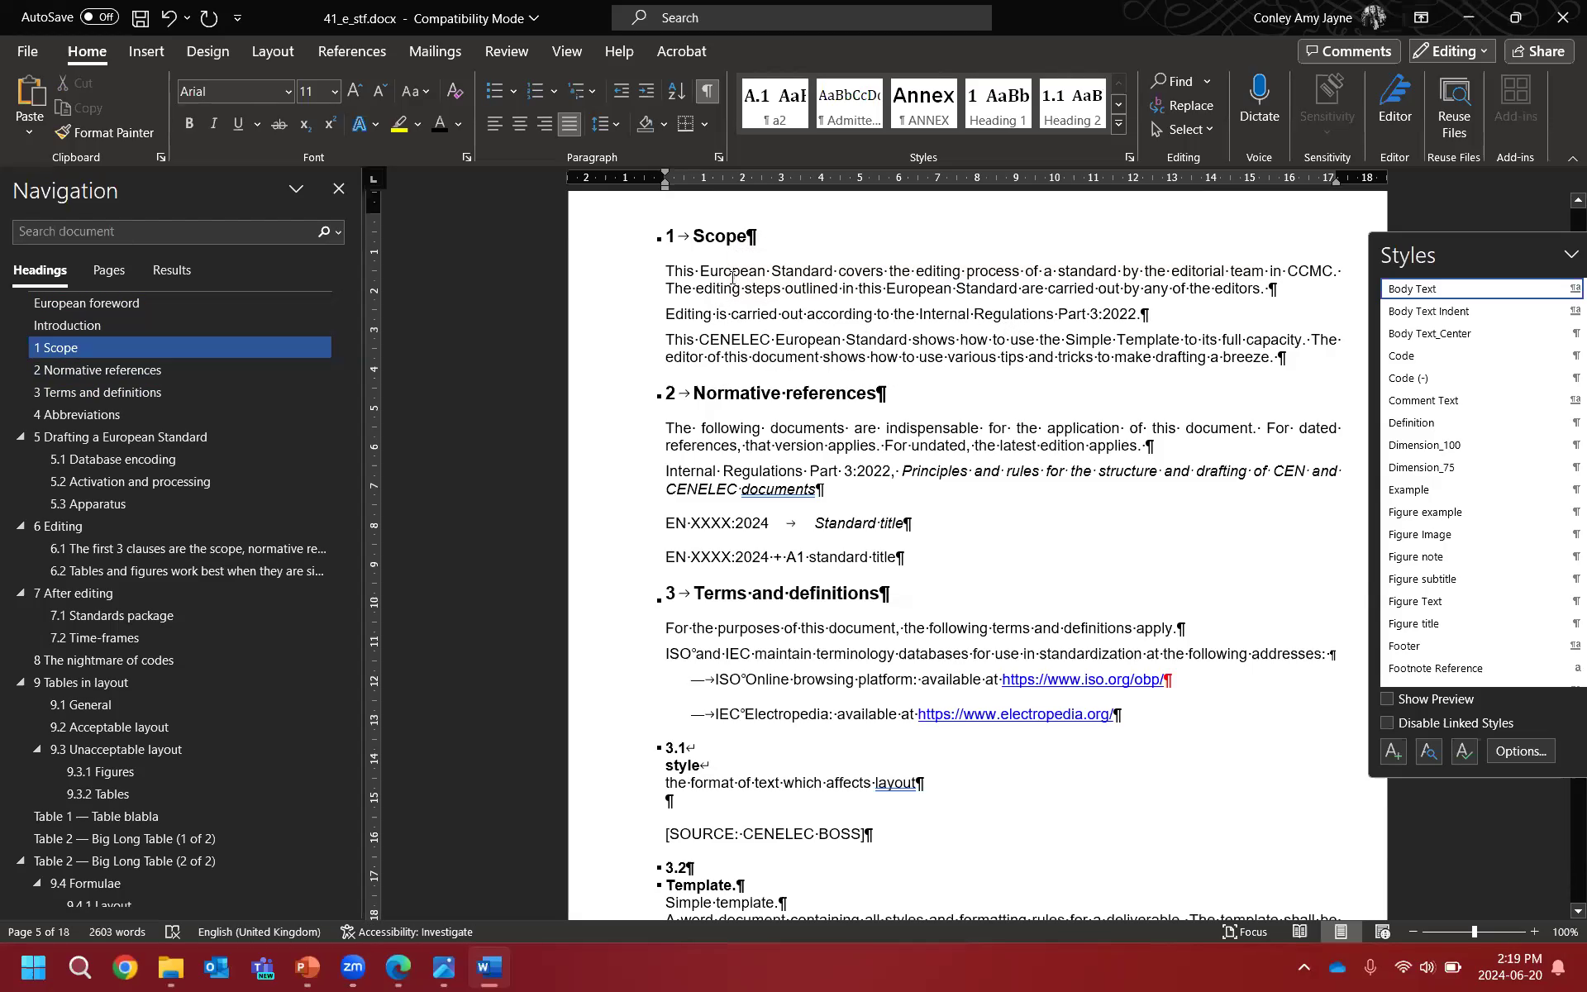
Step: Replace all three occurrences of "European Standard" in the Scope with "document"
left_click_drag(701, 270, 821, 276)
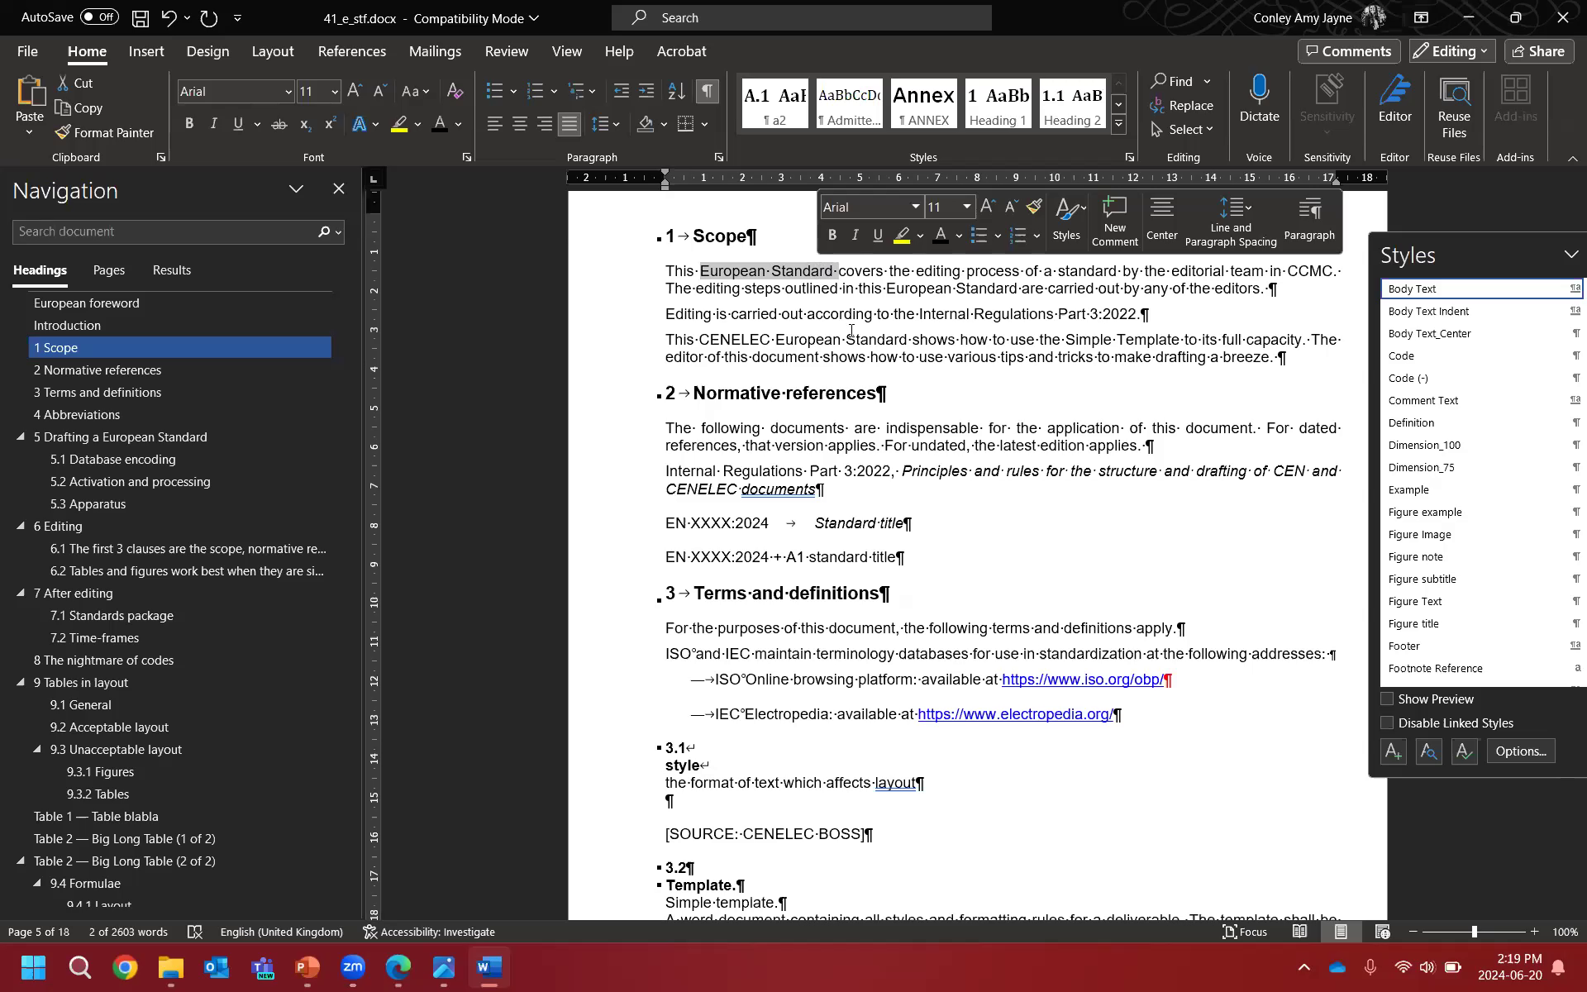
type("docu")
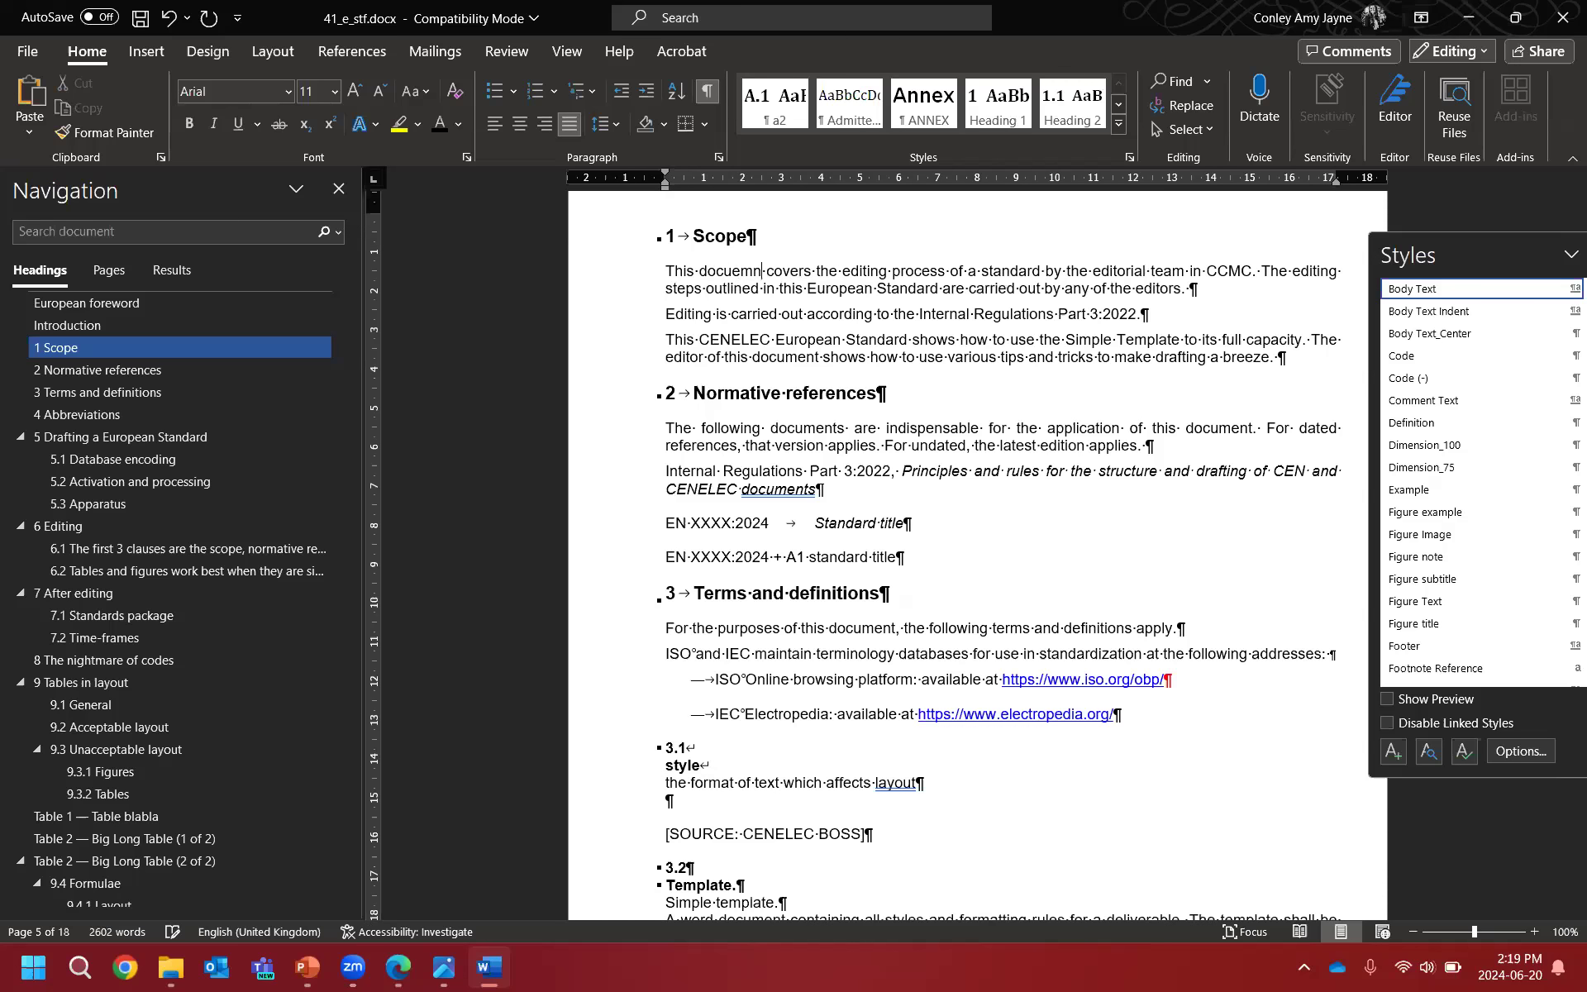
type("ment")
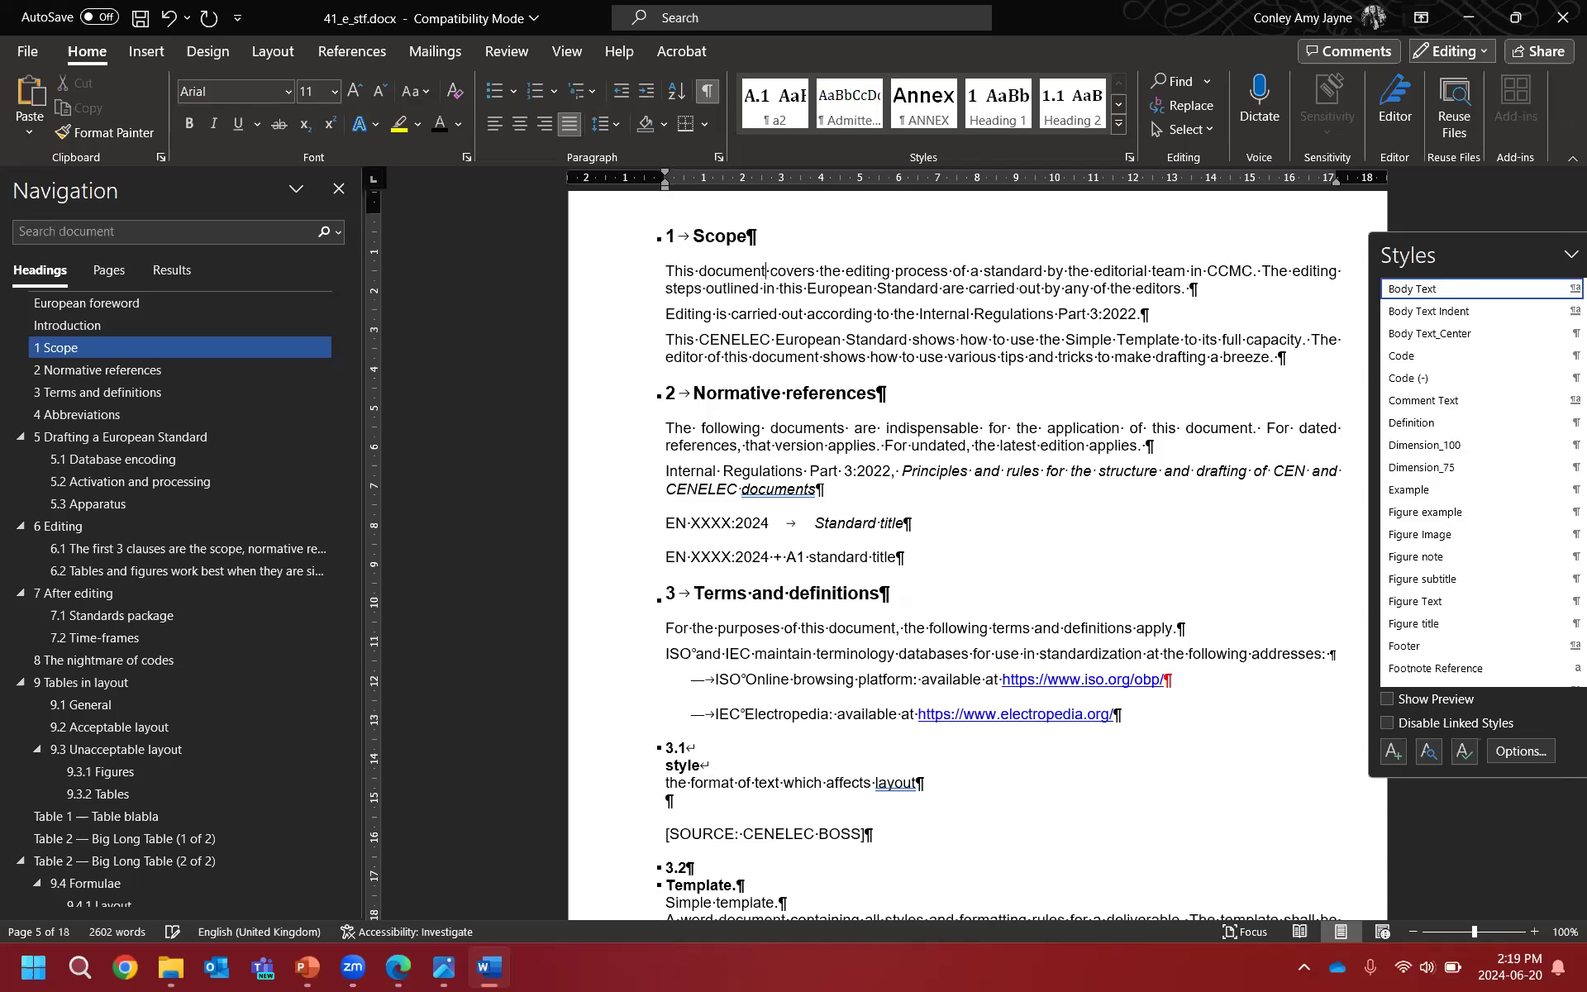
key("ctrl+shift+Left")
key("ctrl+c")
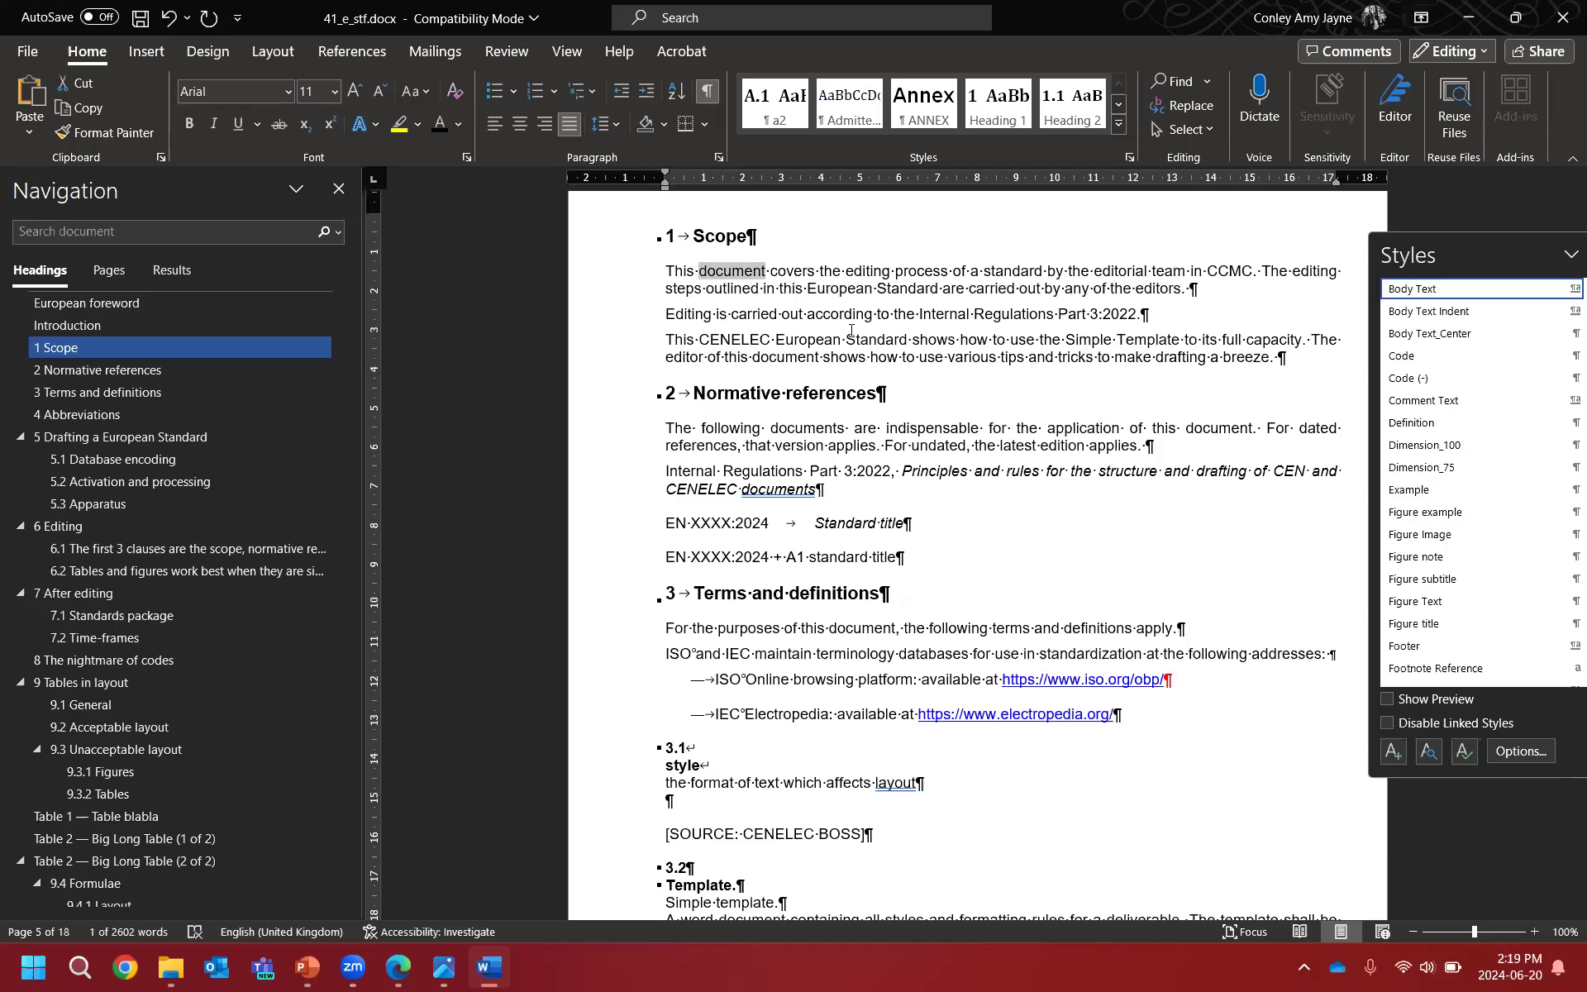
left_click_drag(939, 289, 808, 289)
key("ctrl+v")
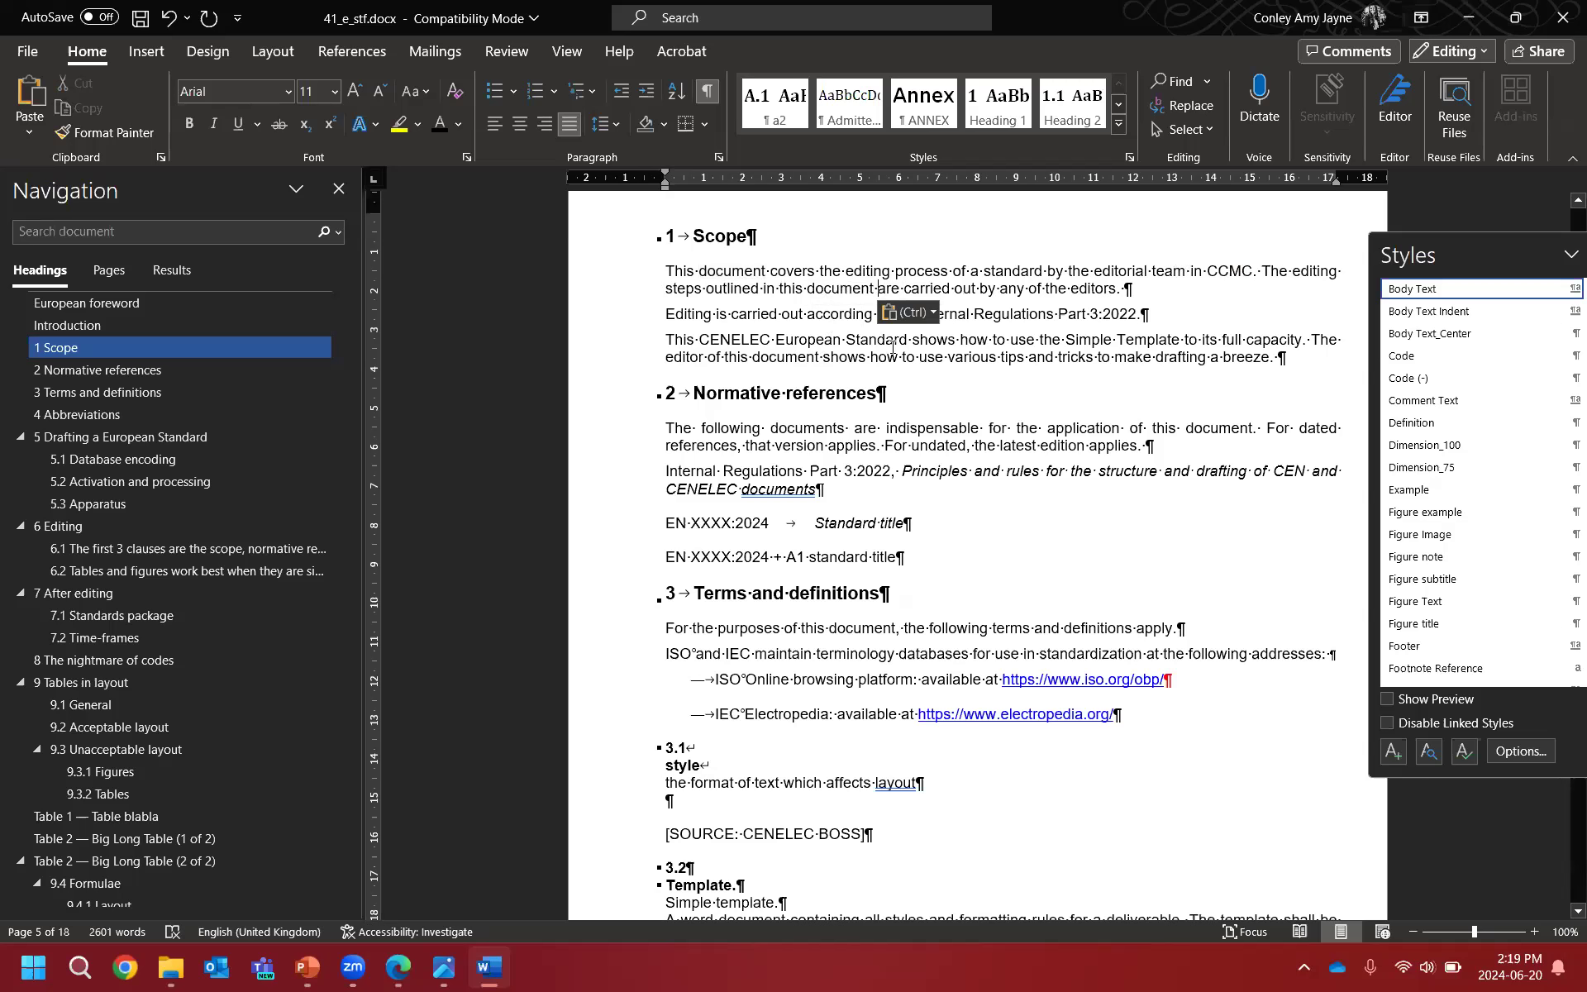
left_click_drag(908, 339, 781, 339)
key("ctrl+v")
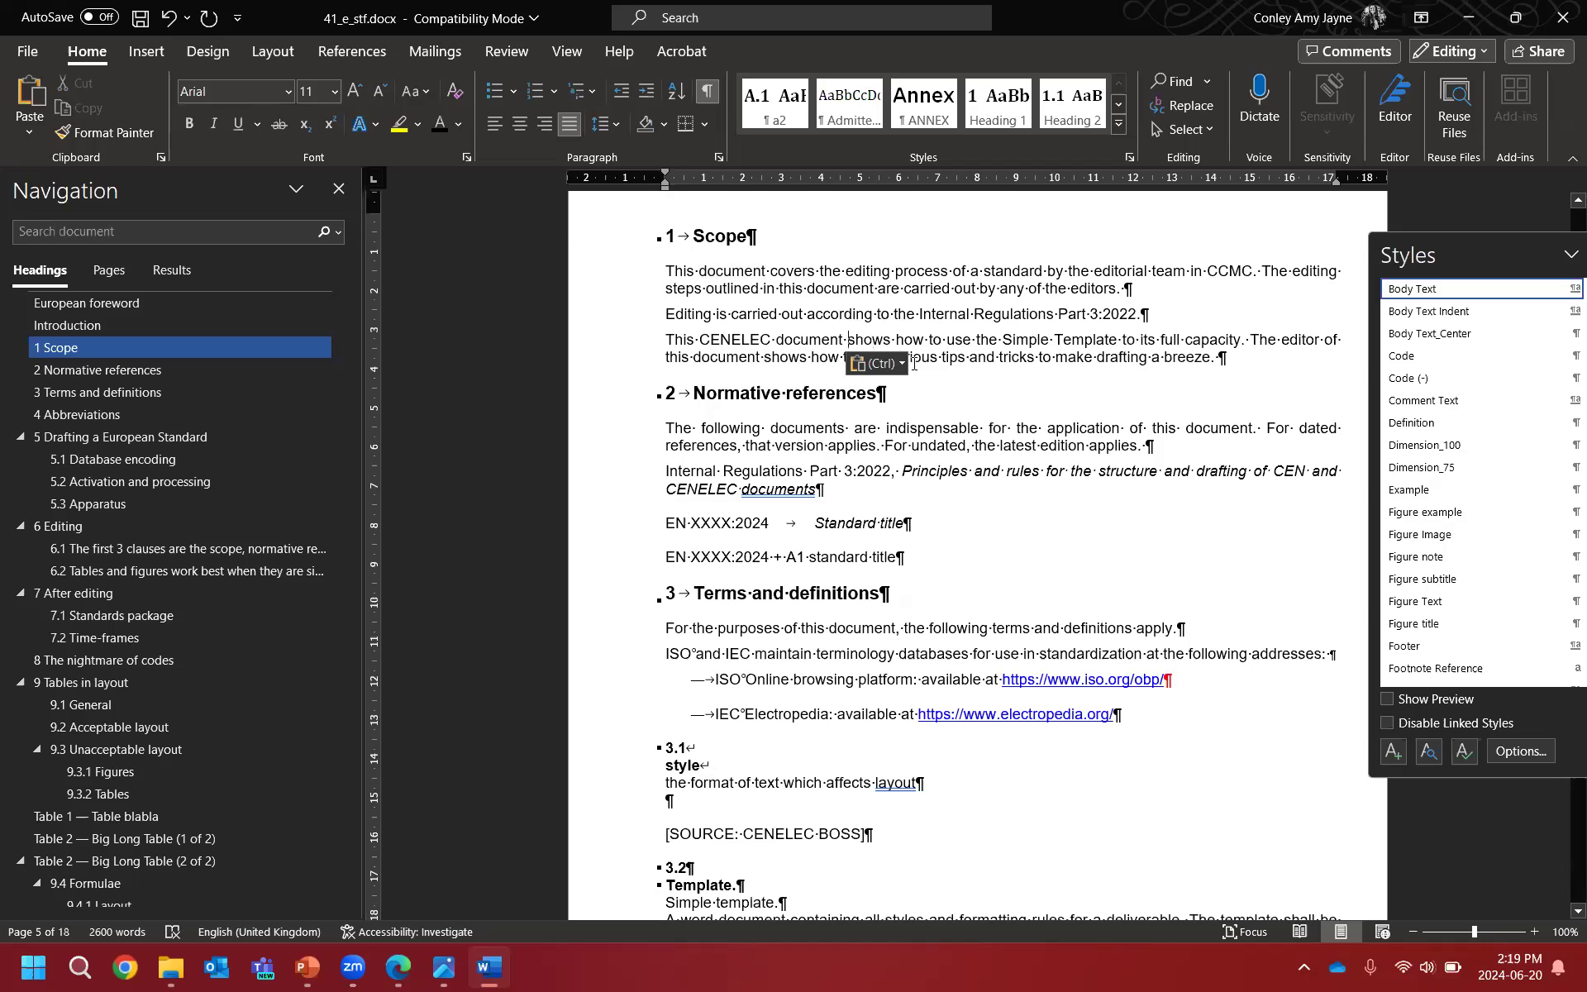
left_click(993, 362)
key("Escape")
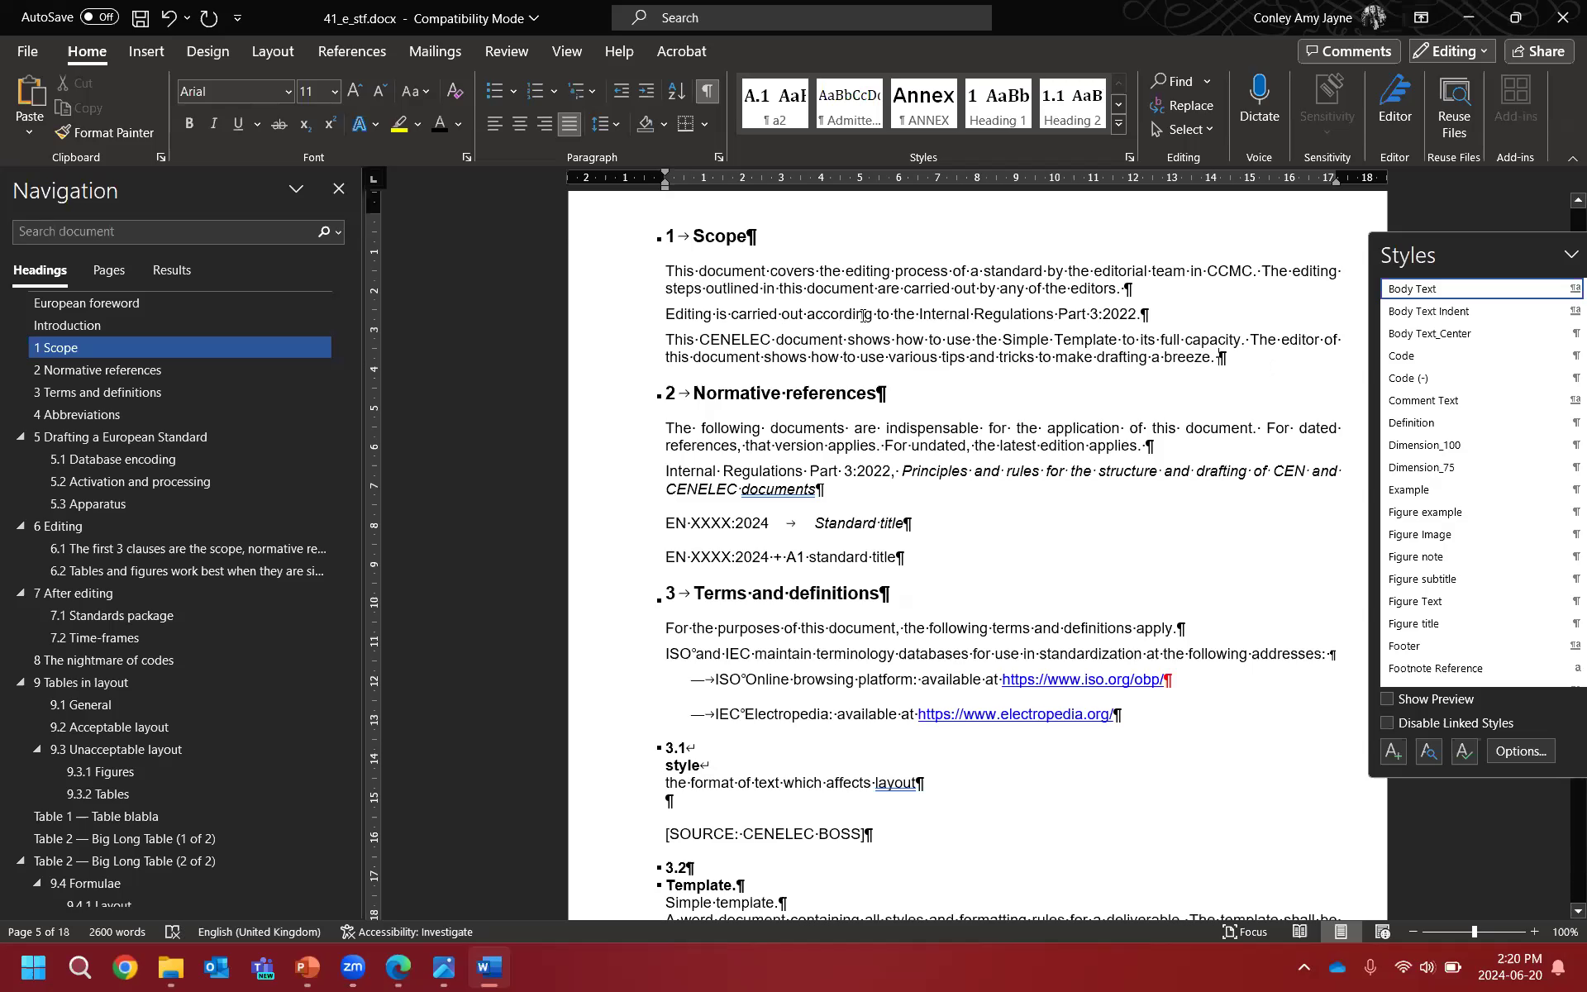
Step: Check the Internal Regulations Part 3:2022 citation in the Scope and examine the Normative references clause
left_click(1141, 316)
left_click_drag(1121, 315, 930, 319)
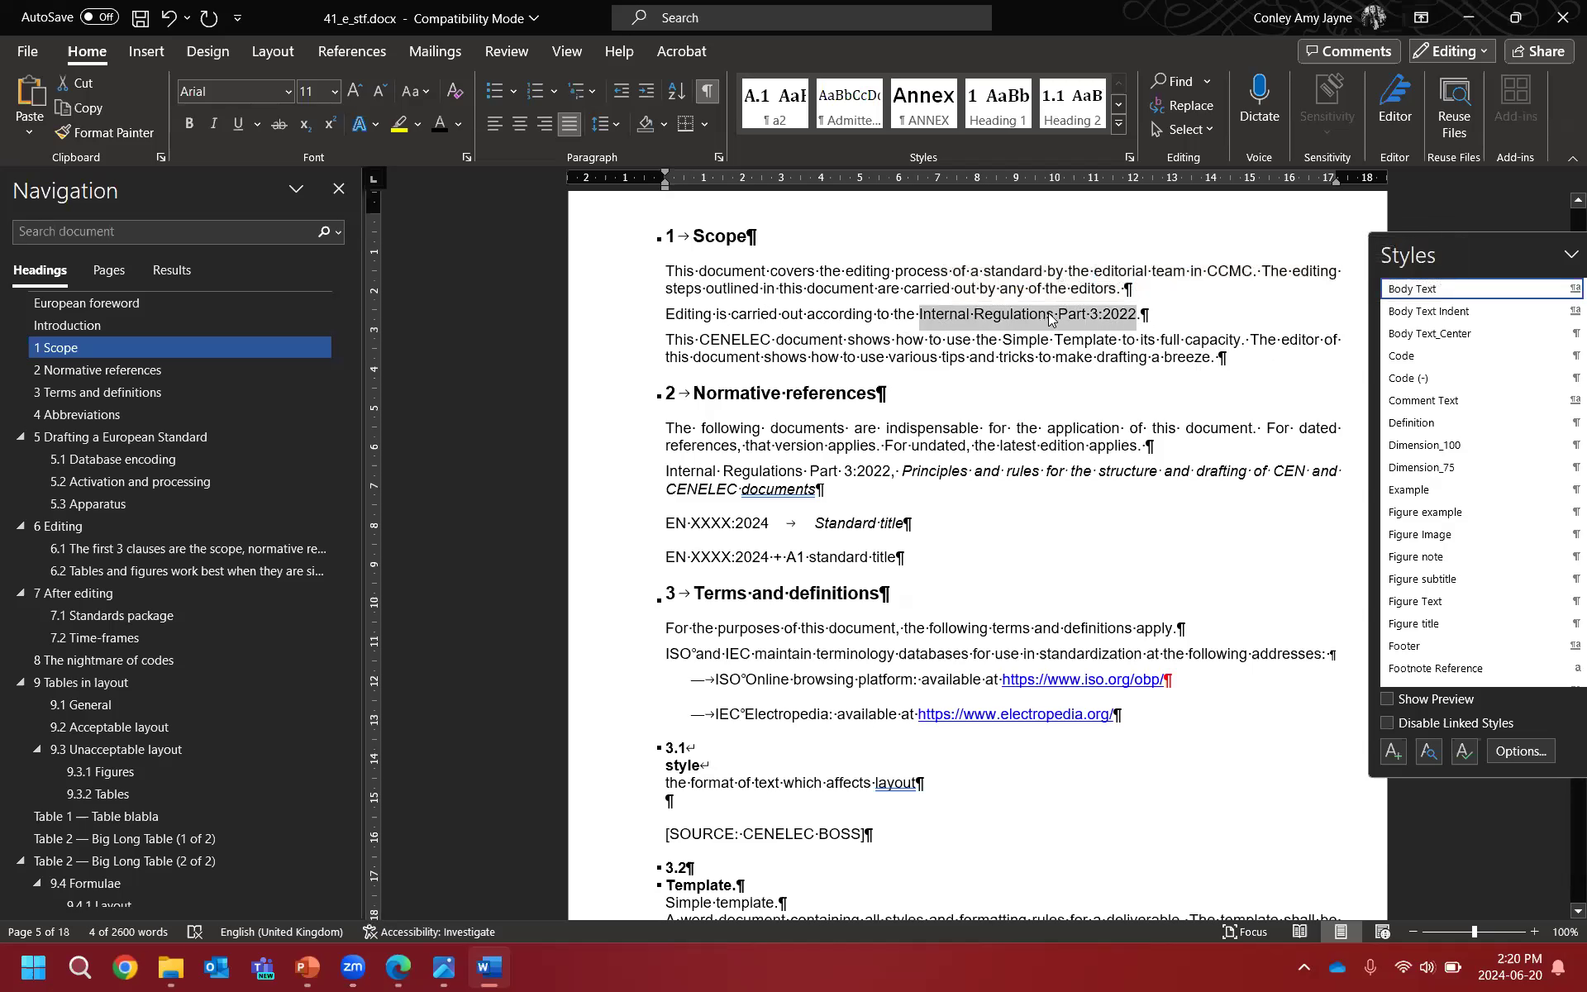
left_click(970, 339)
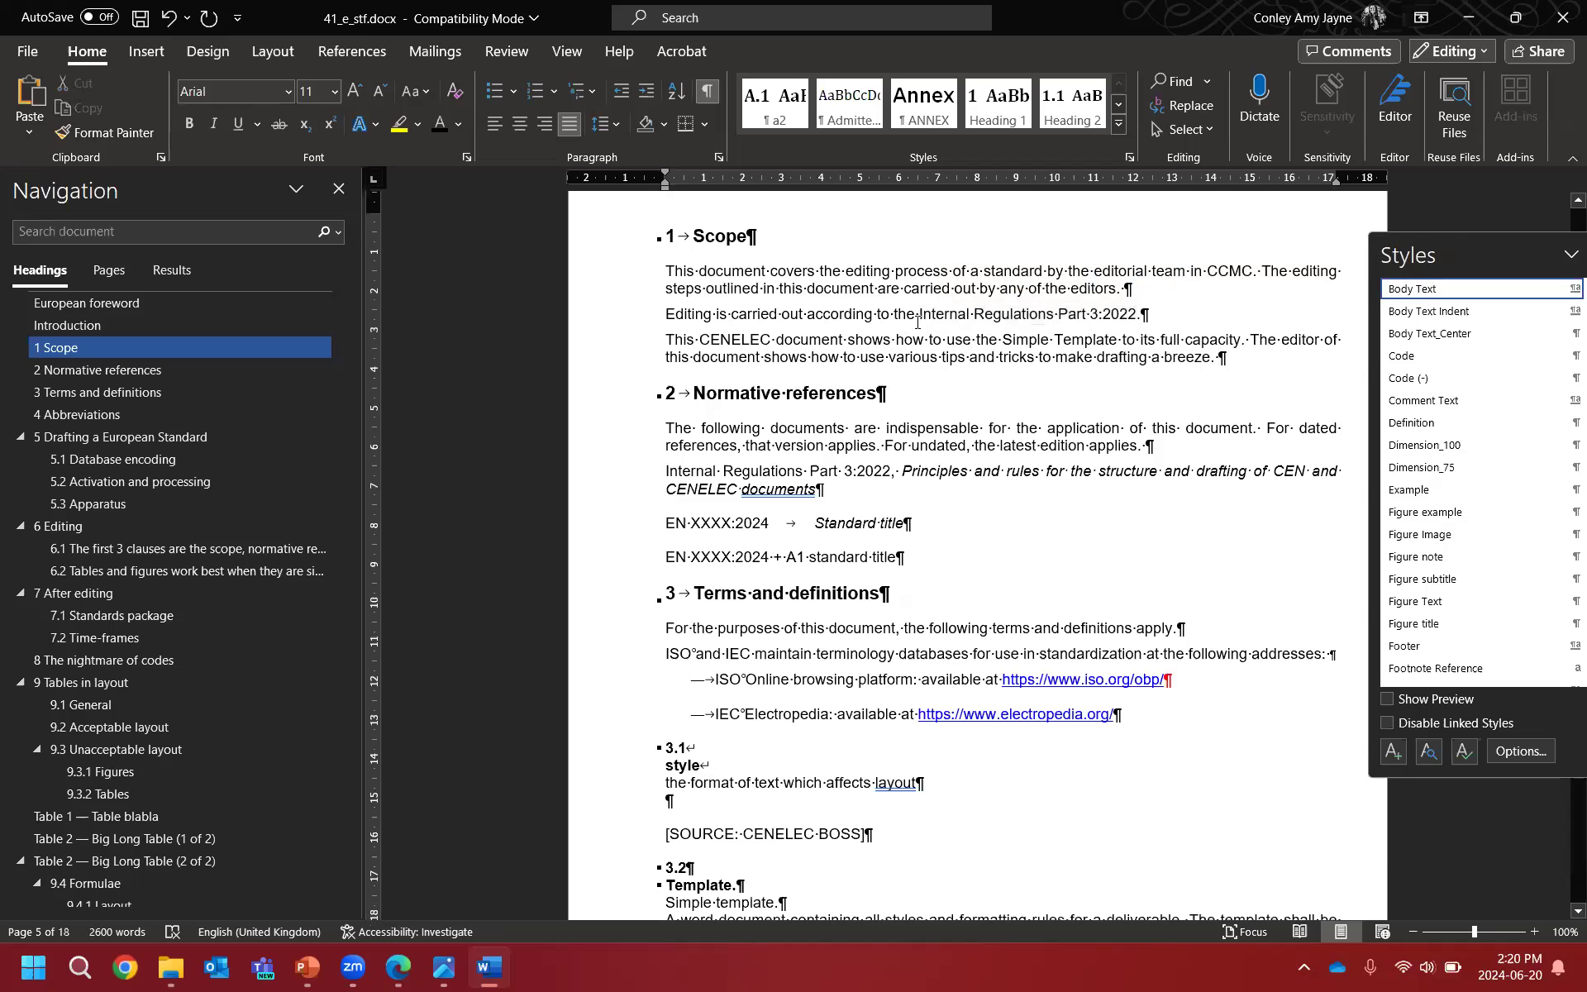
scroll(992, 362, "down", 1)
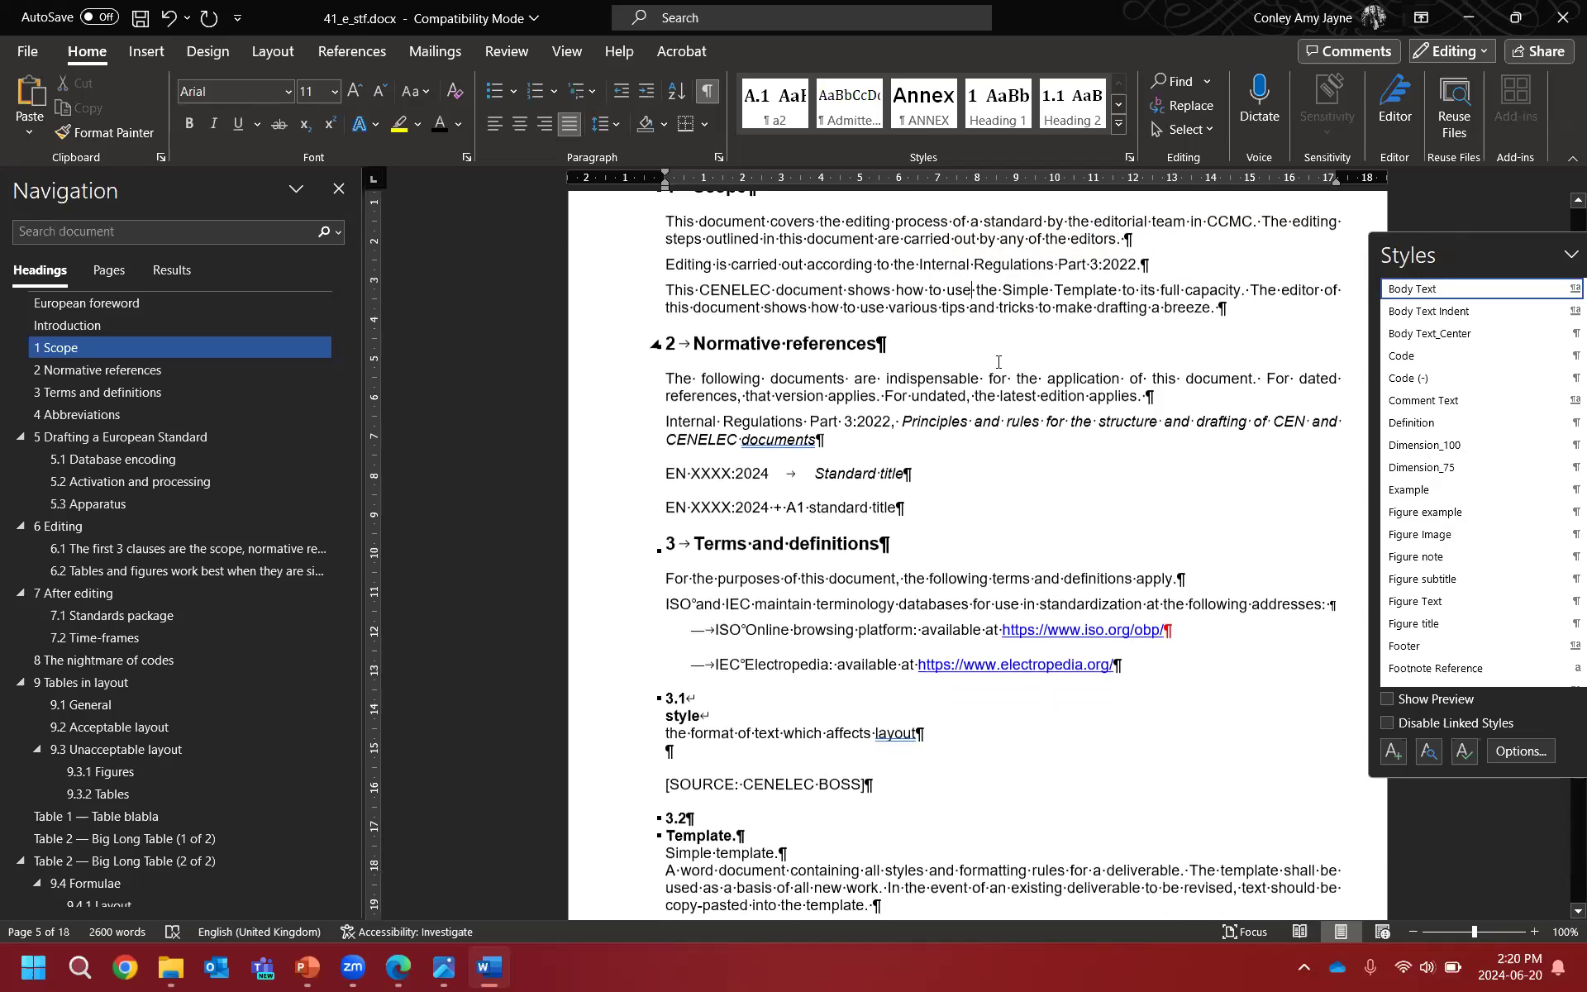
scroll(972, 357, "up", 1)
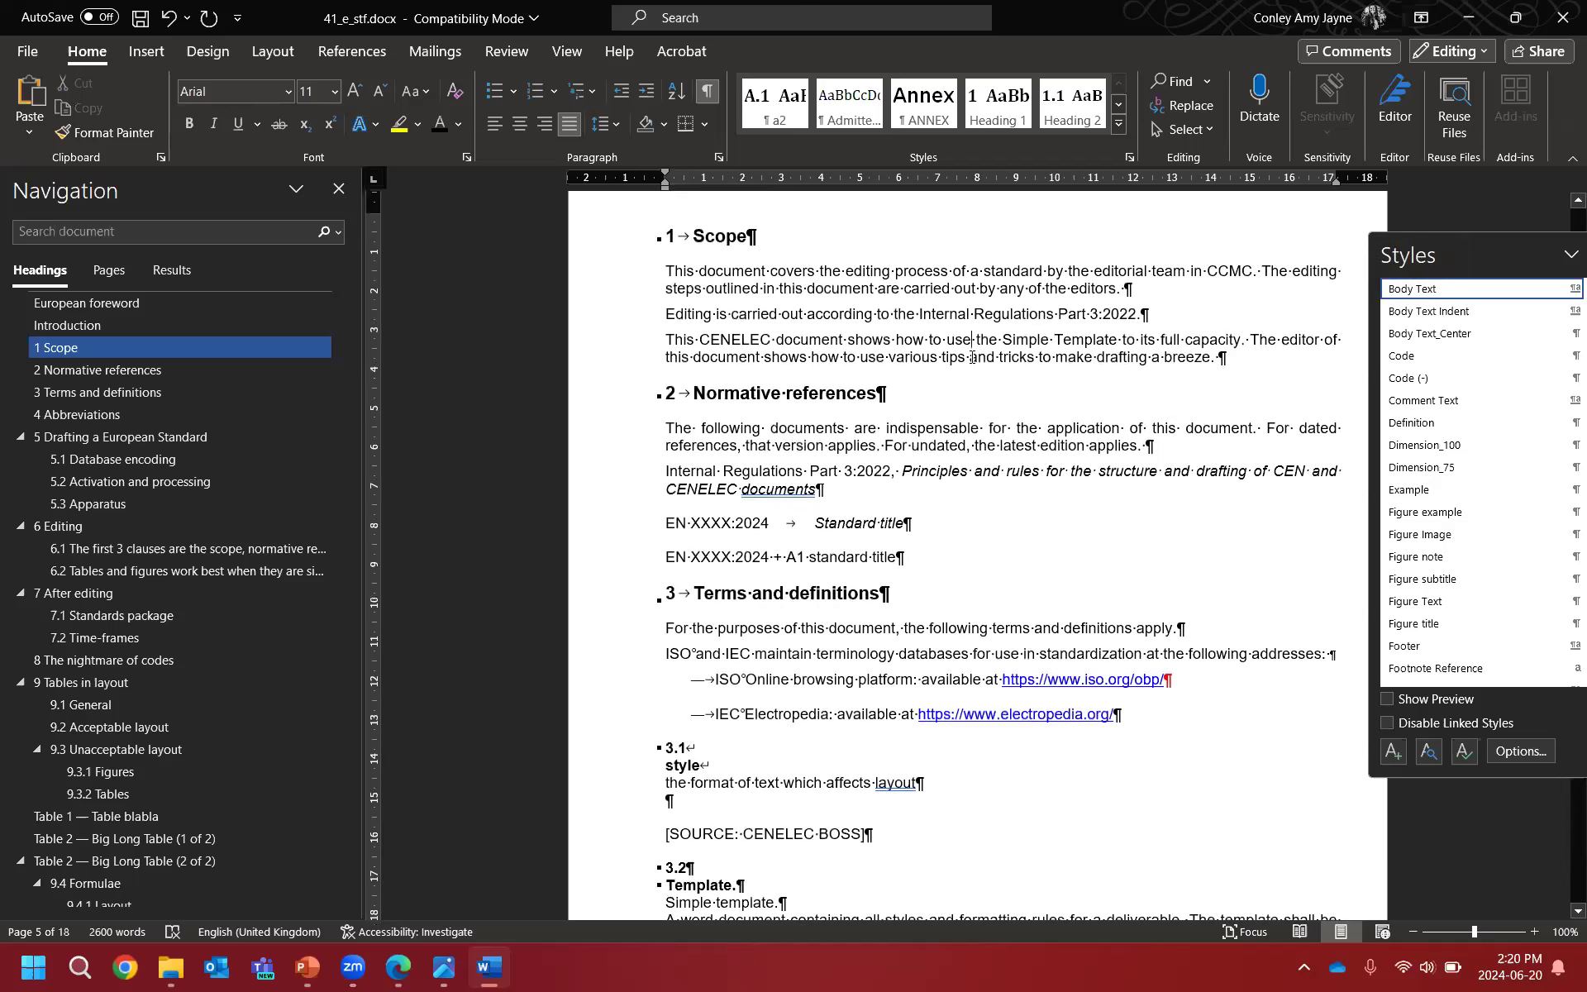
scroll(972, 357, "down", 3)
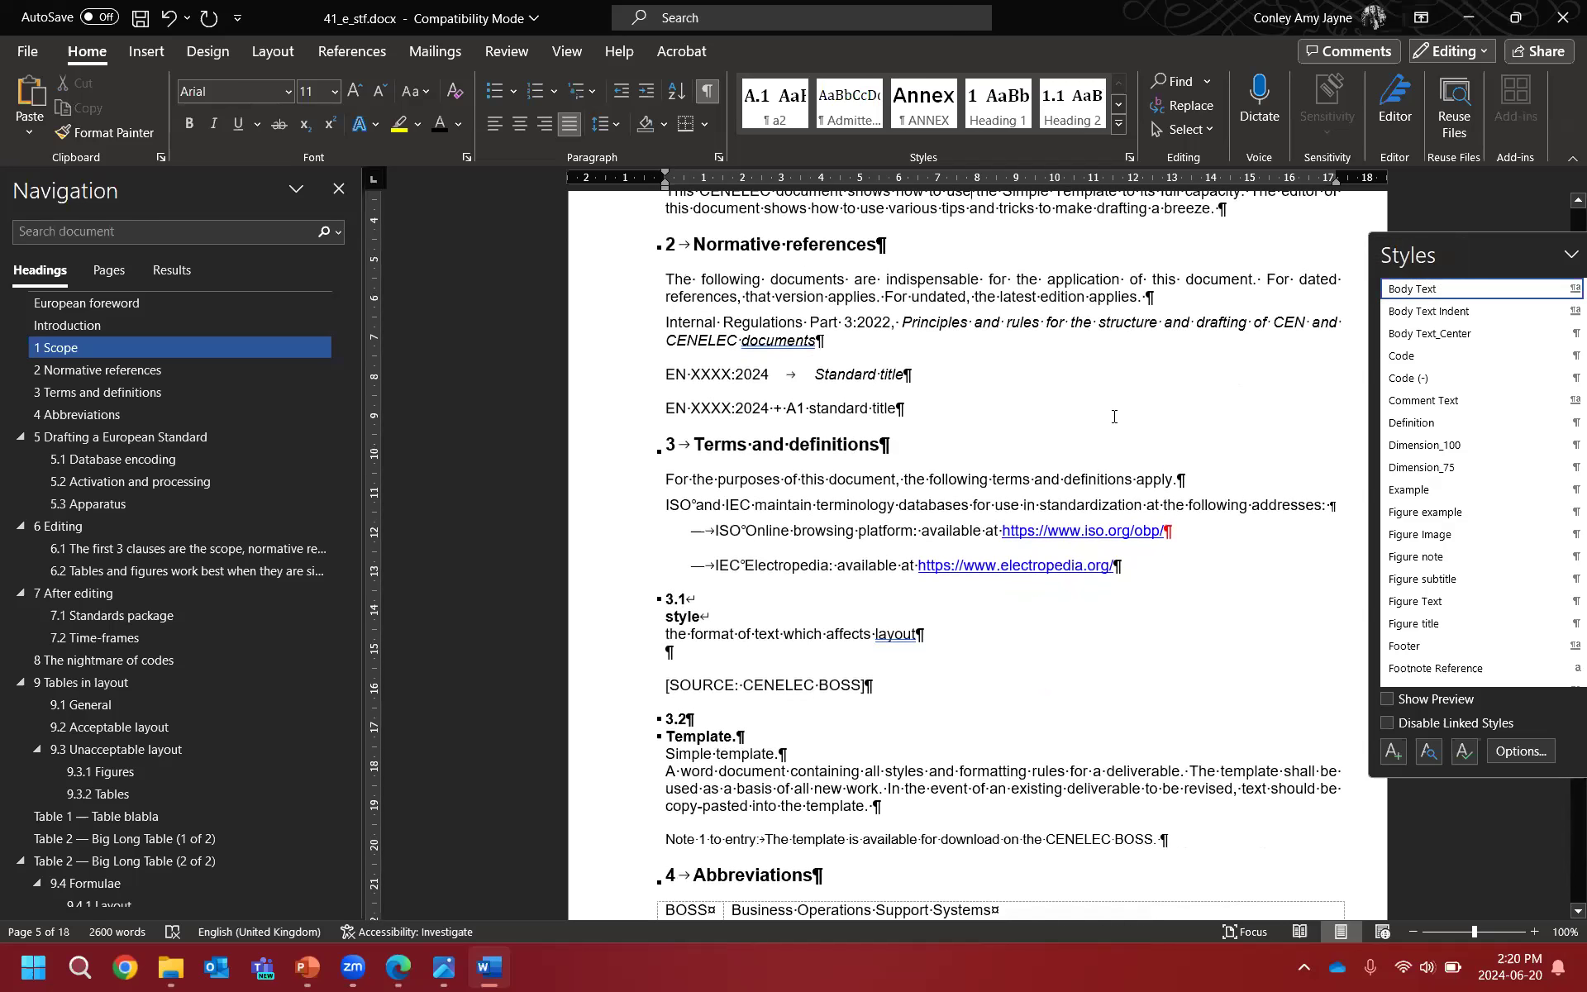
scroll(1166, 402, "down", 1)
scroll(1166, 402, "up", 1)
Step: Switch to the Edge browser, search for "cenelec IR3" and open the Internal Regulations Part 3 PDF from BOSS CEN
type("cene")
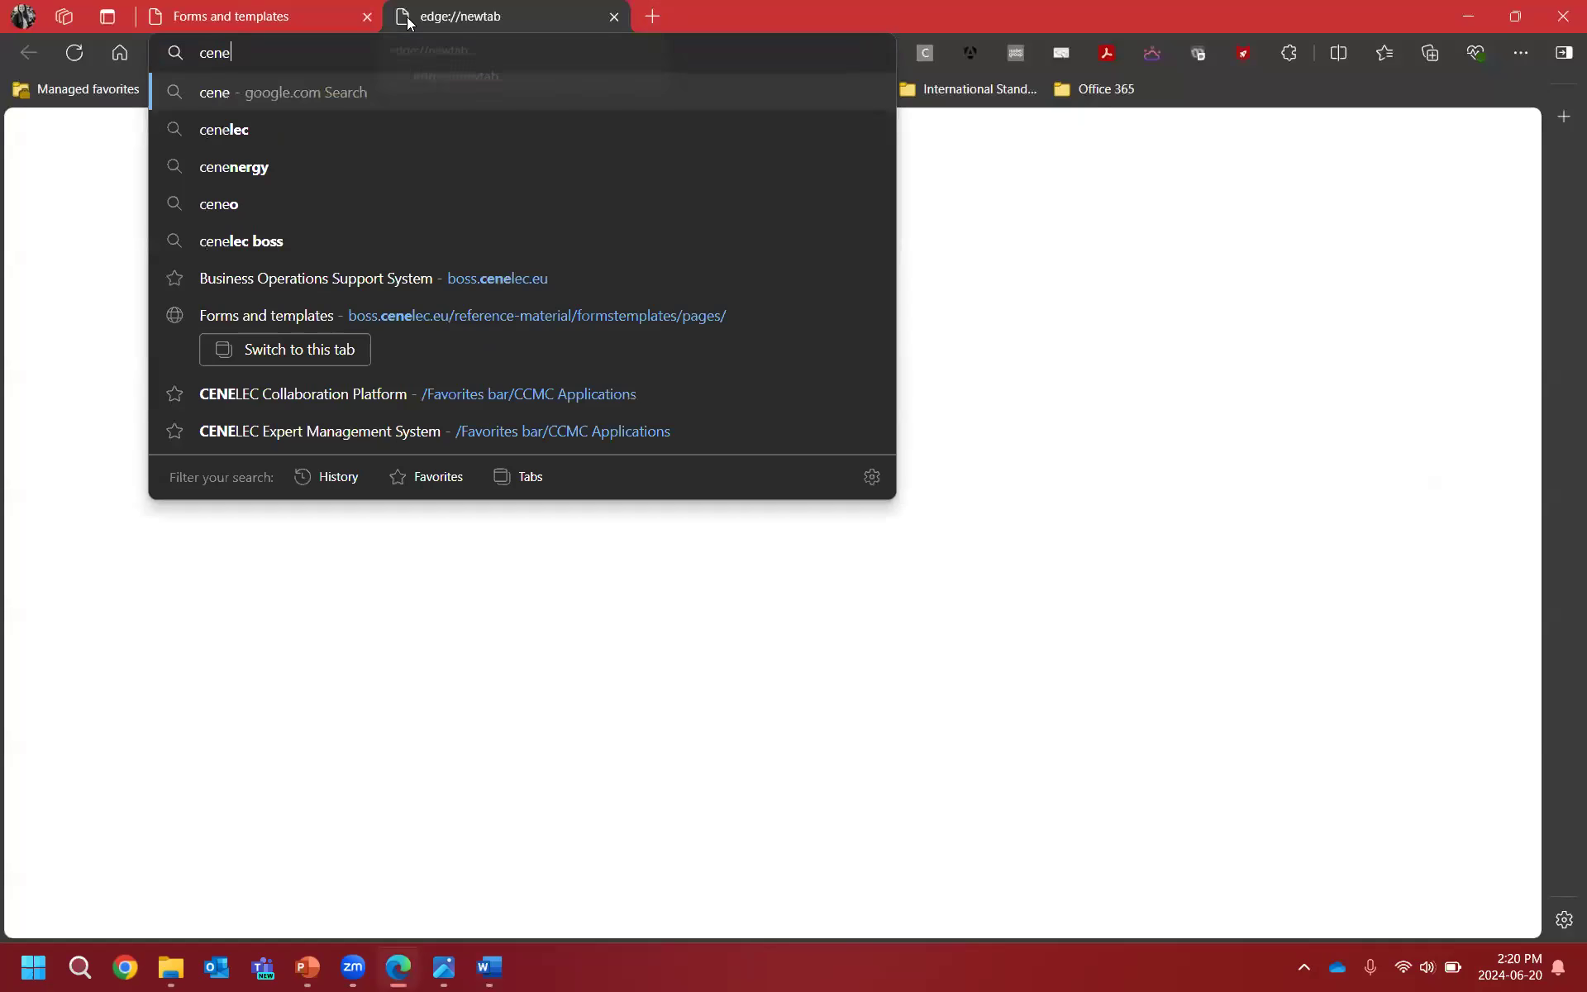
key("BackSpace")
type("elec IR3")
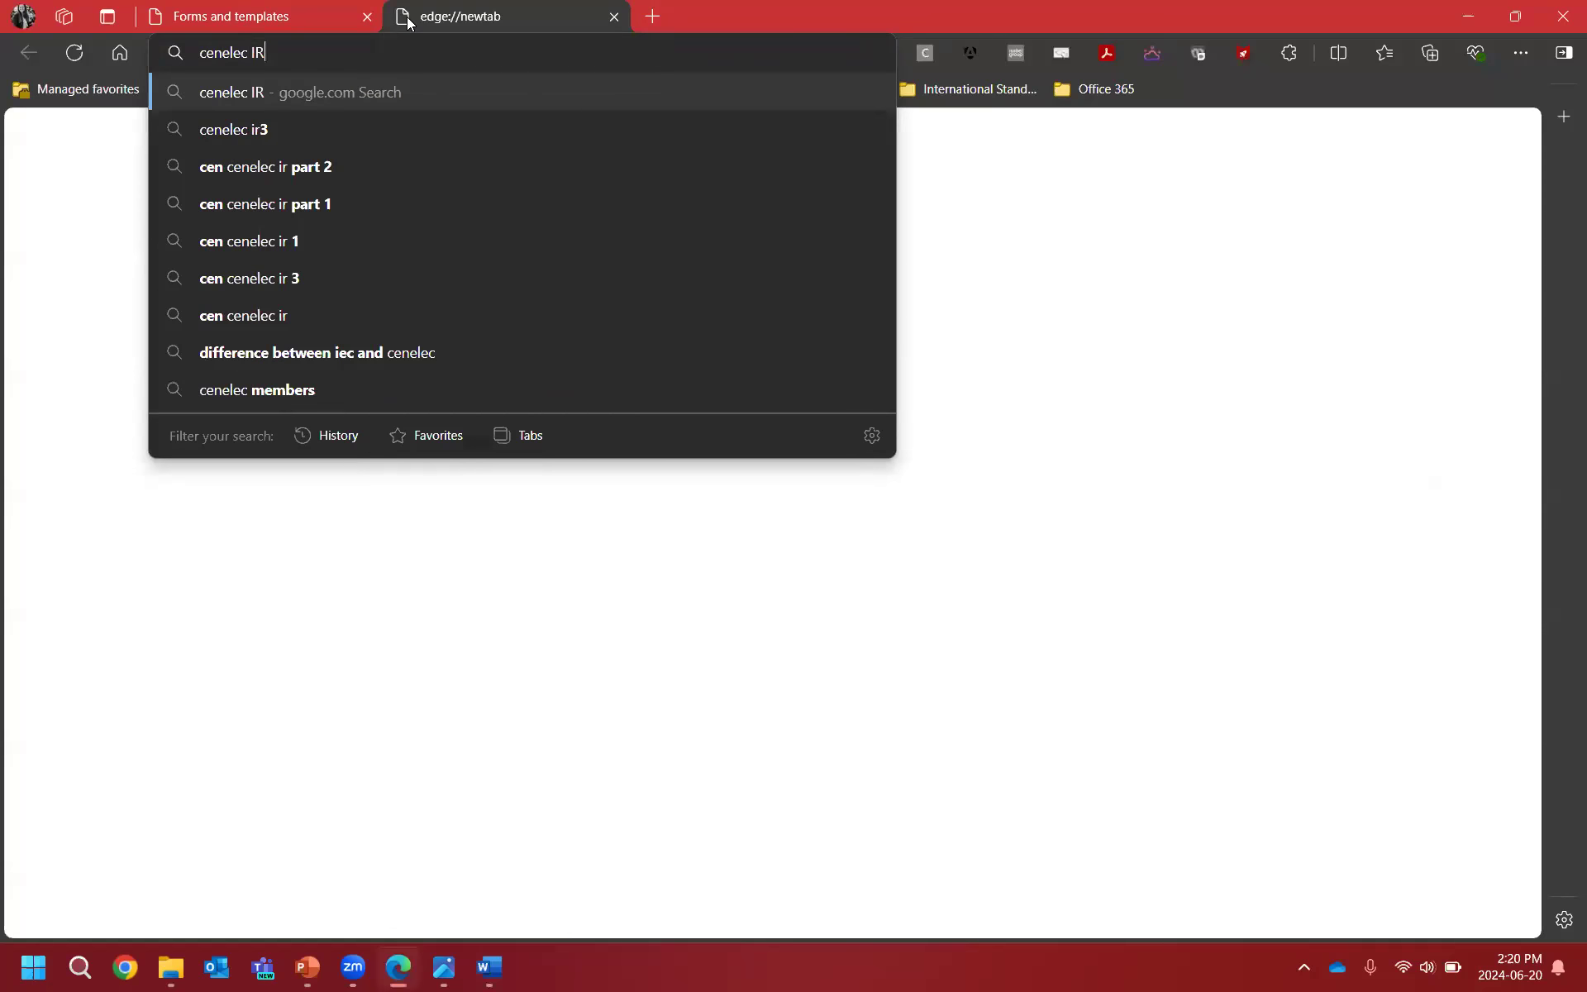
key("Return")
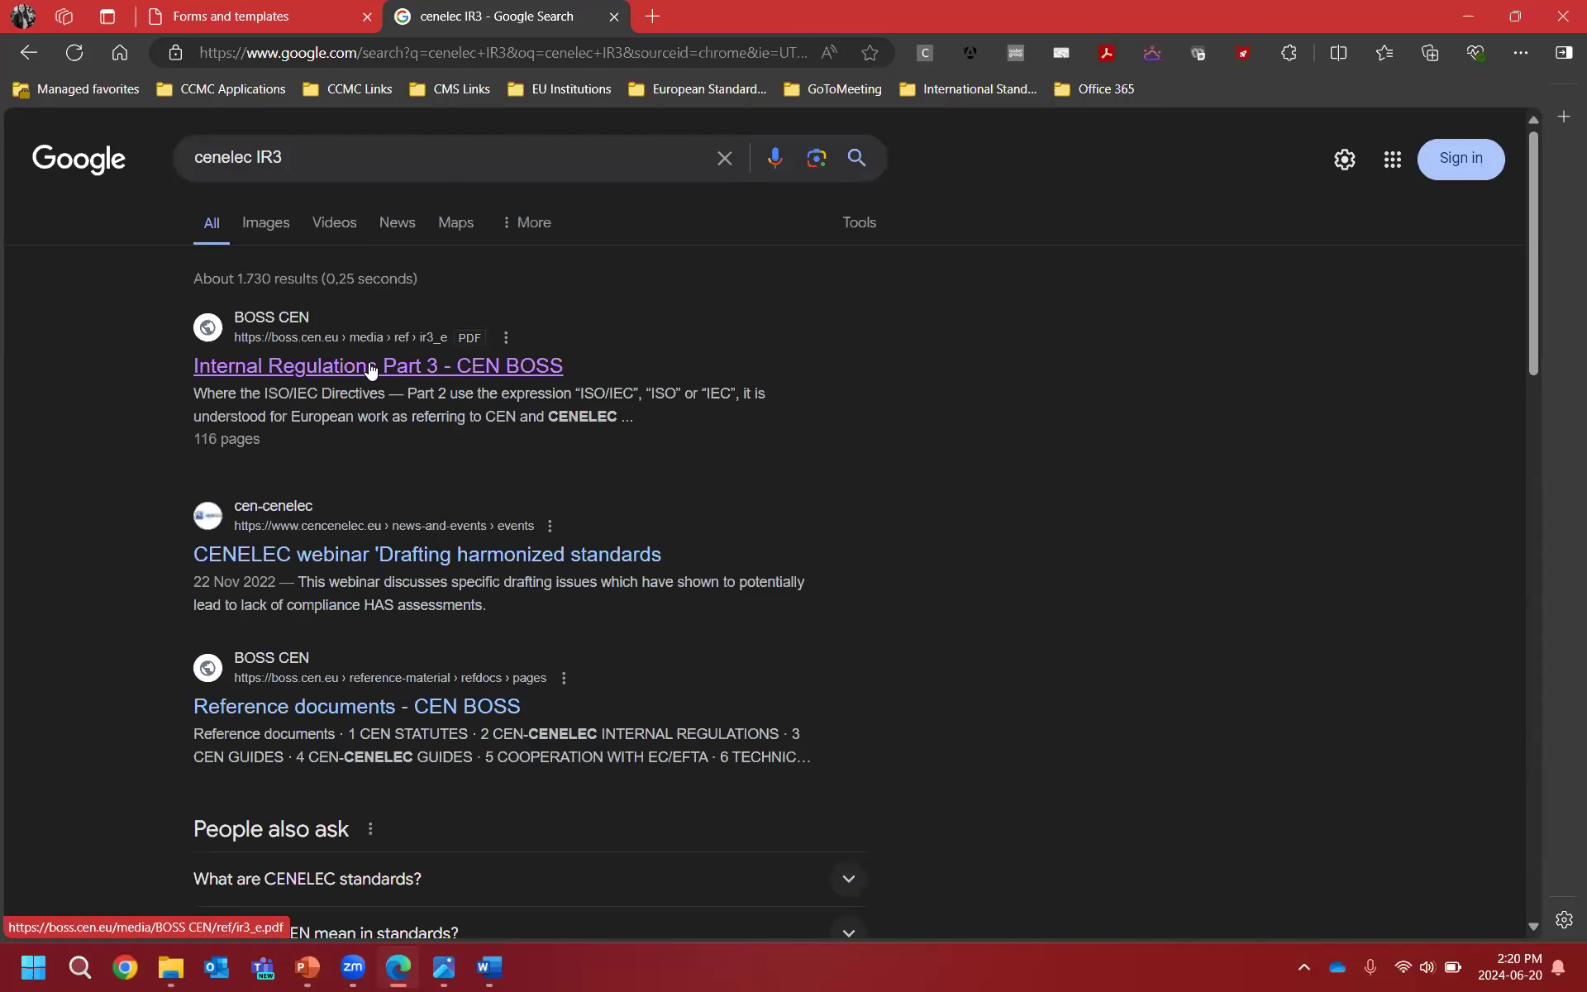
left_click(459, 367)
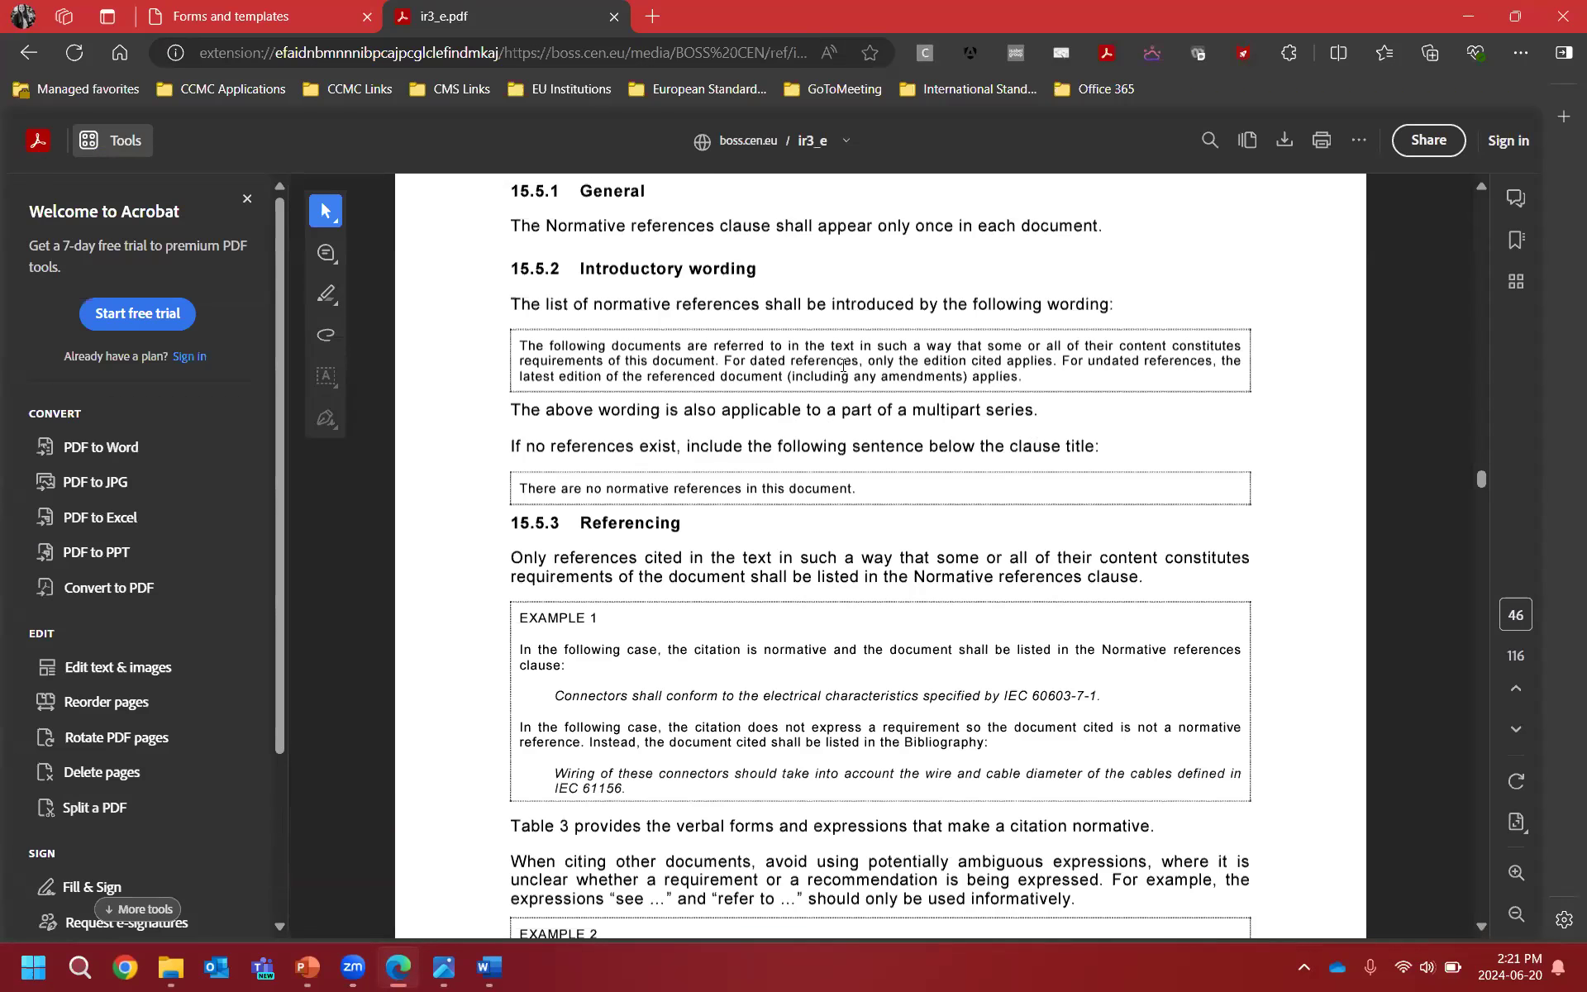
Step: Copy the boxed introductory wording for documents with normative references from 15.5.2 of the PDF
scroll(788, 311, "up", 2)
scroll(794, 281, "down", 2)
left_click_drag(510, 268, 562, 271)
left_click(684, 438)
left_click_drag(860, 489, 523, 492)
mouse_move(1034, 379)
left_mouse_down()
mouse_move(600, 368)
mouse_move(522, 345)
mouse_move(561, 350)
left_mouse_up()
key("ctrl+c")
right_click(561, 360)
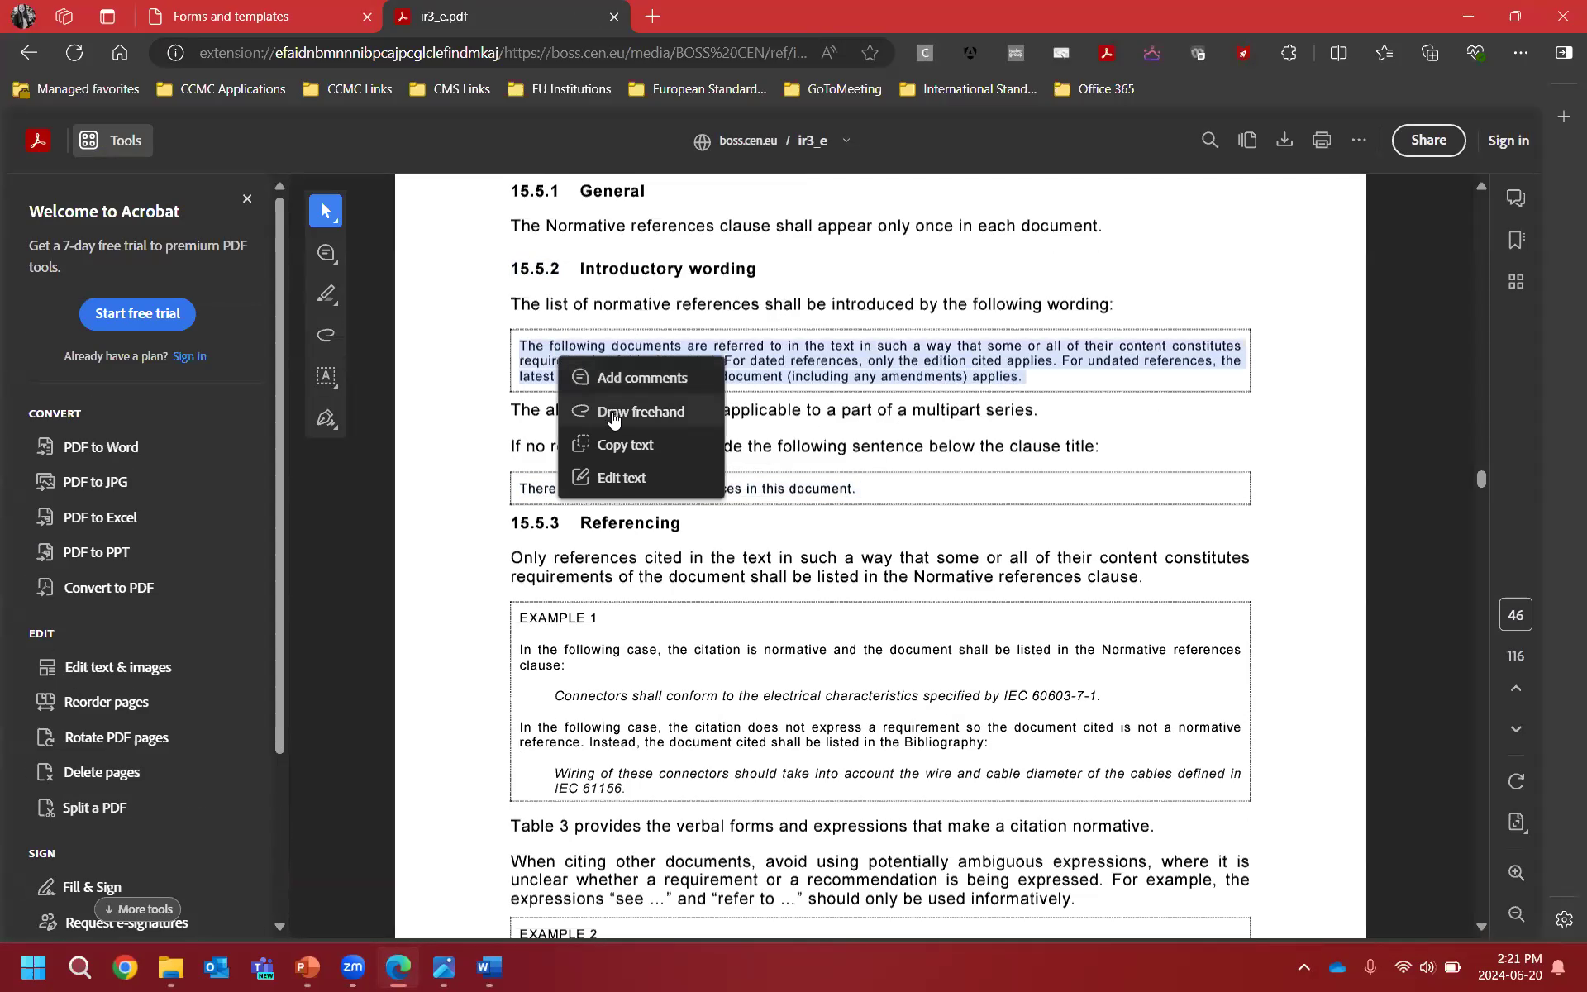
left_click(614, 447)
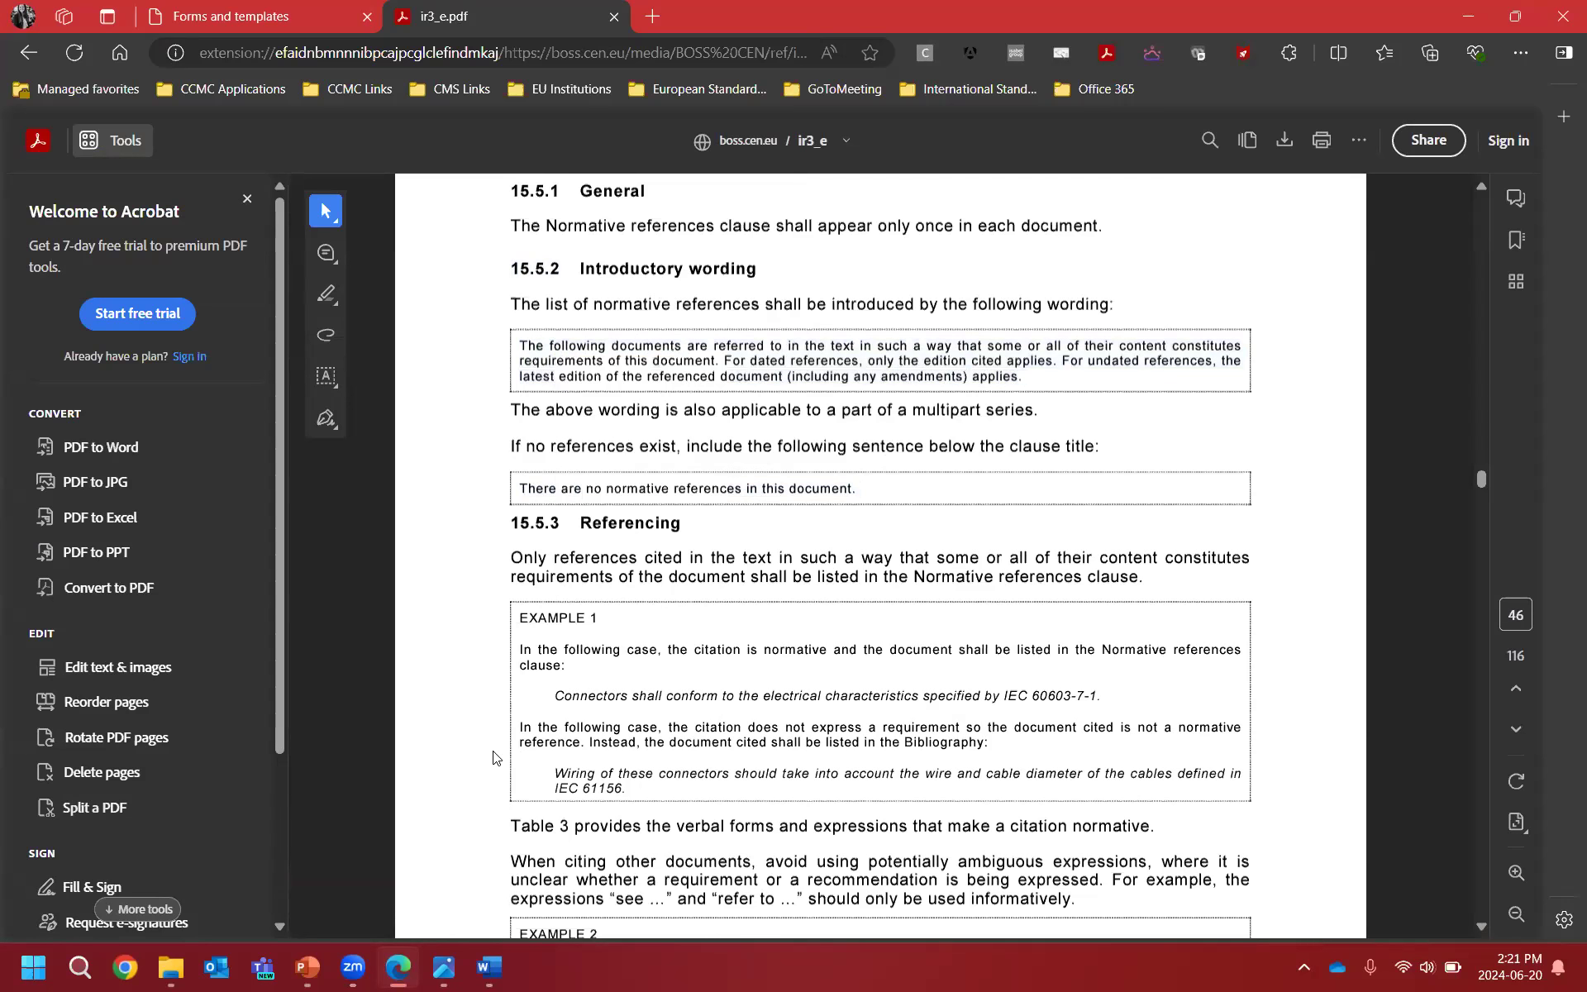
Step: Return to the Word document and replace the introductory paragraph of Normative references with the copied wording, removing the surplus characters at its end
key("alt+Tab")
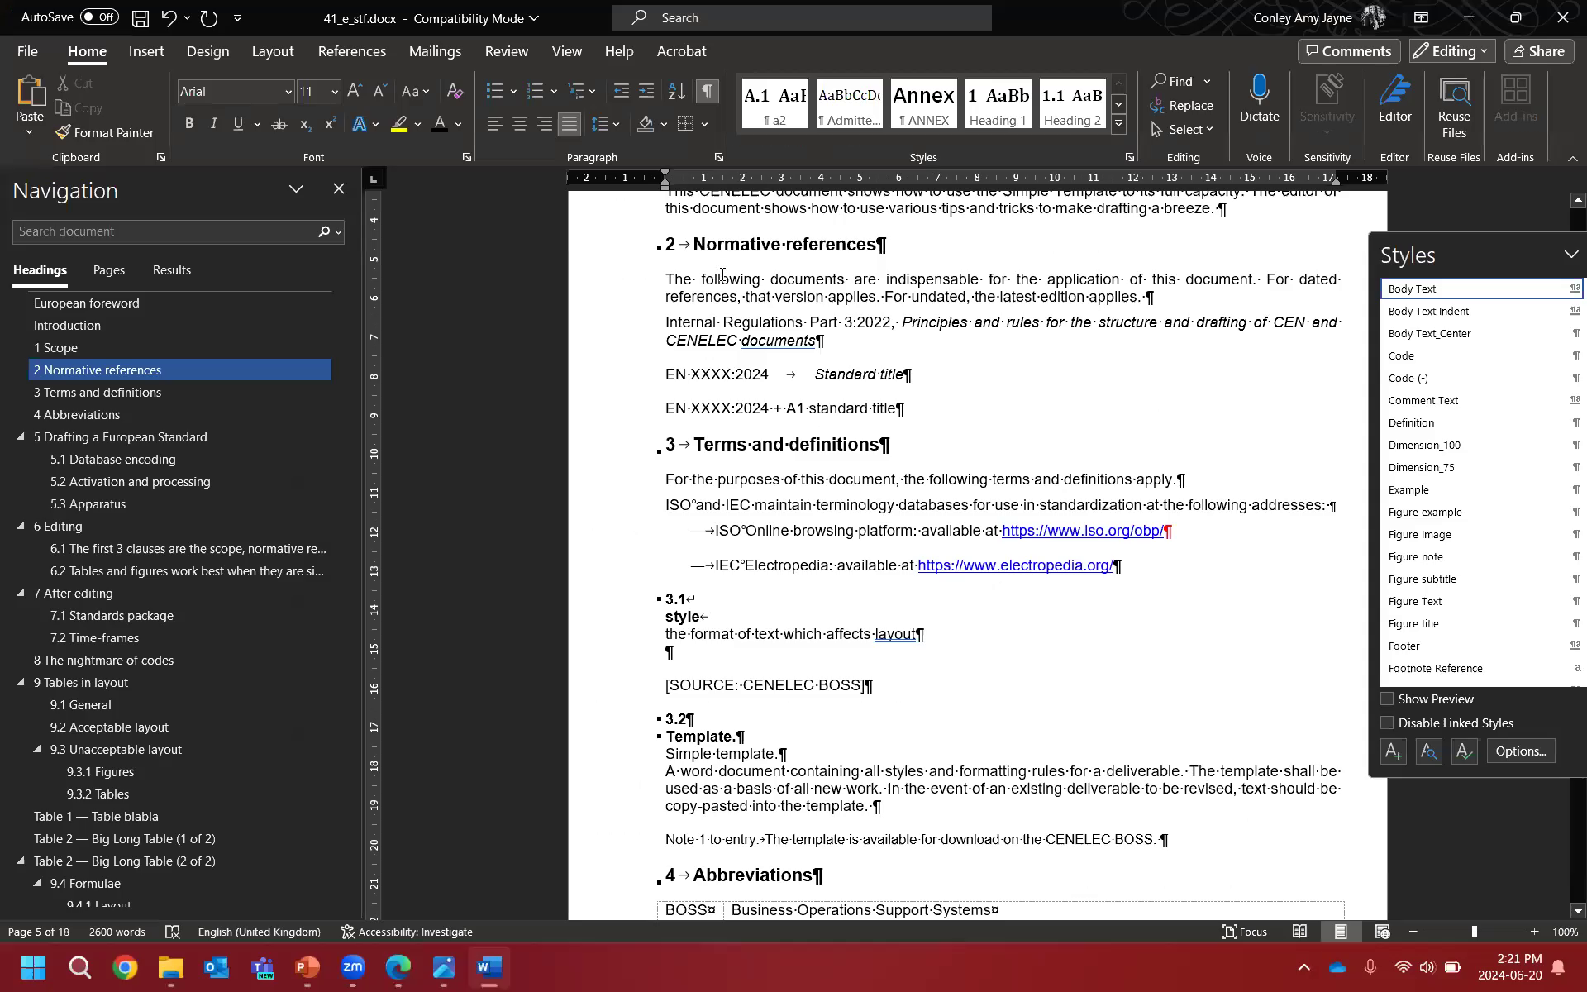
left_click_drag(665, 281, 1110, 305)
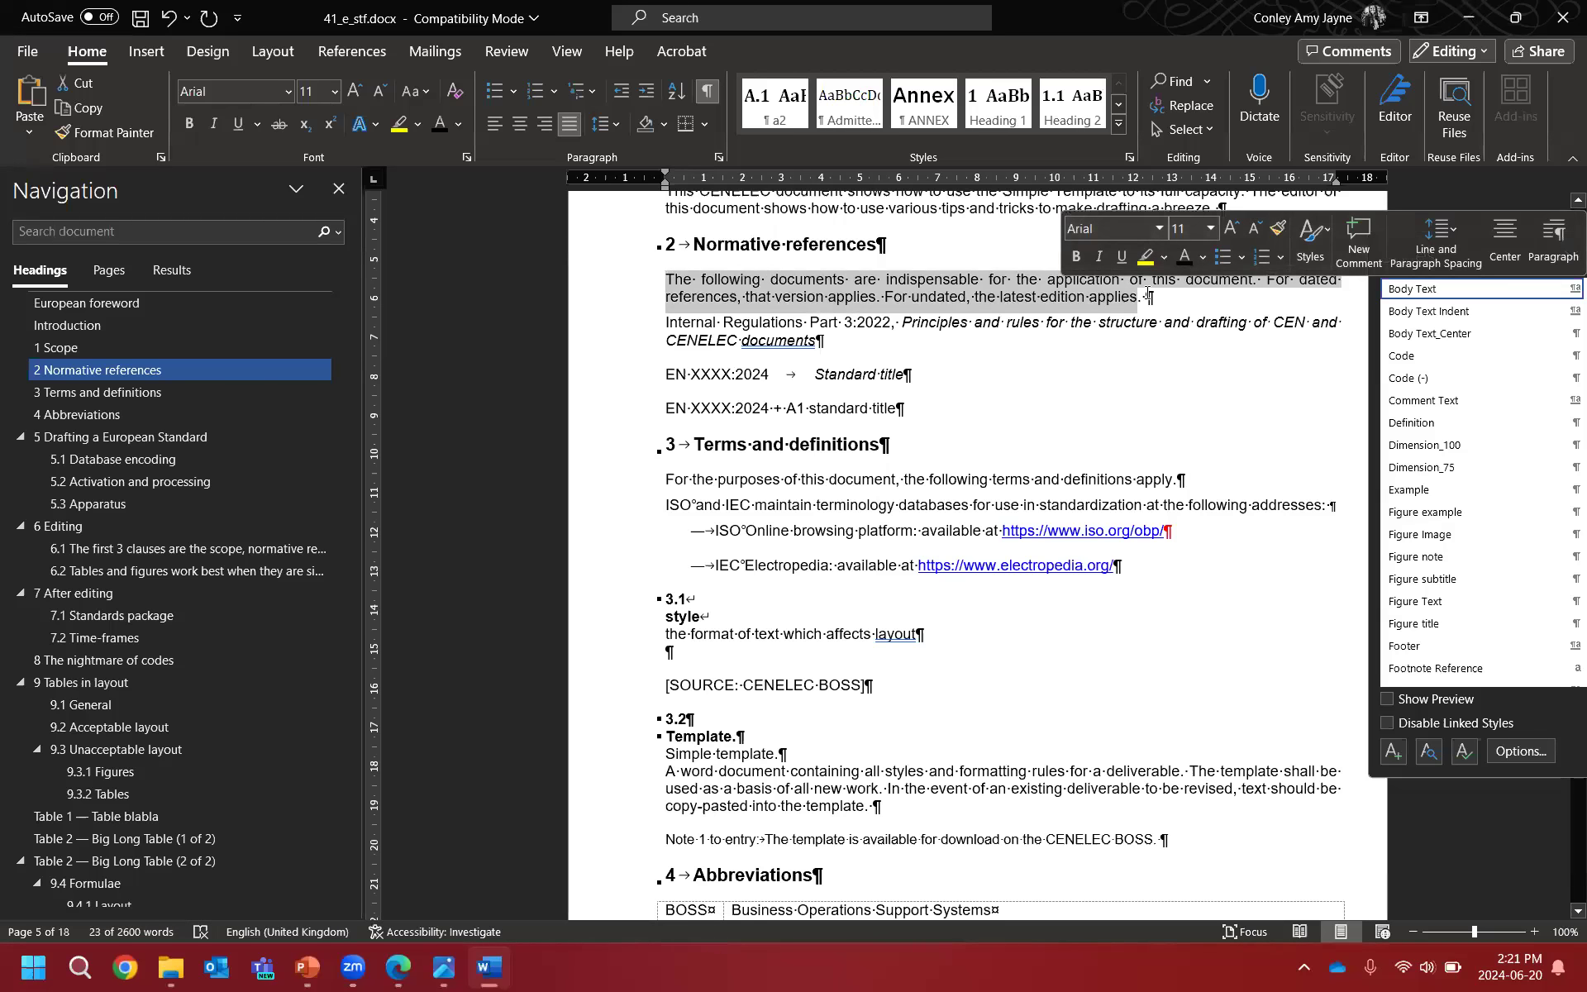
right_click(1019, 291)
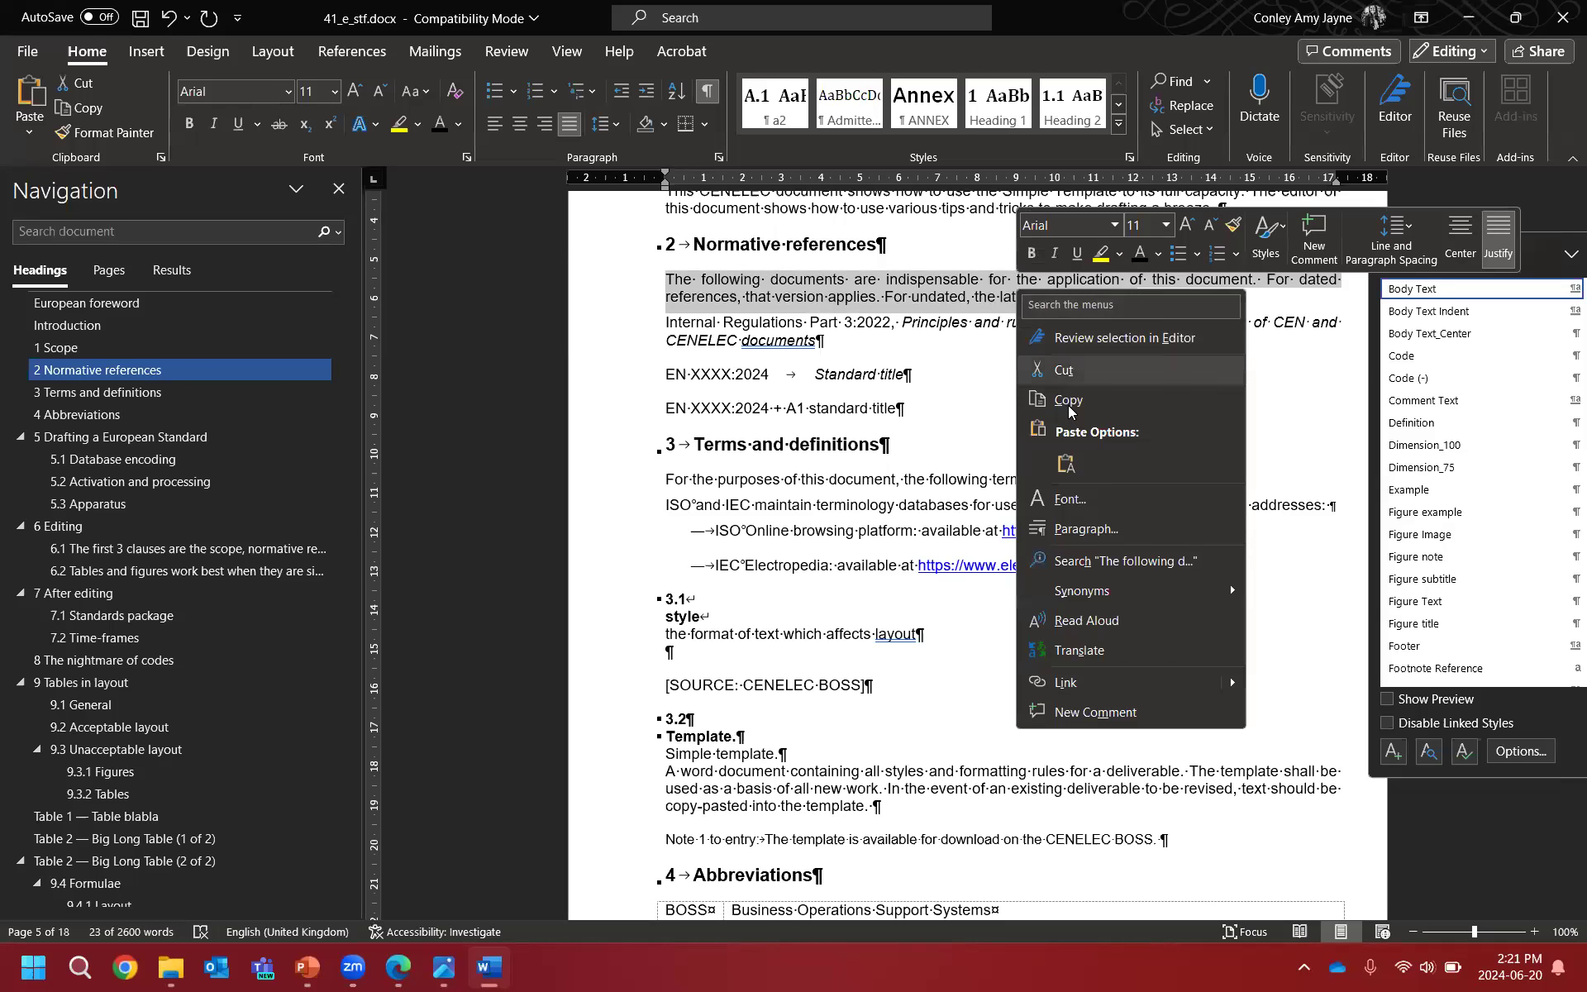
left_click(1065, 464)
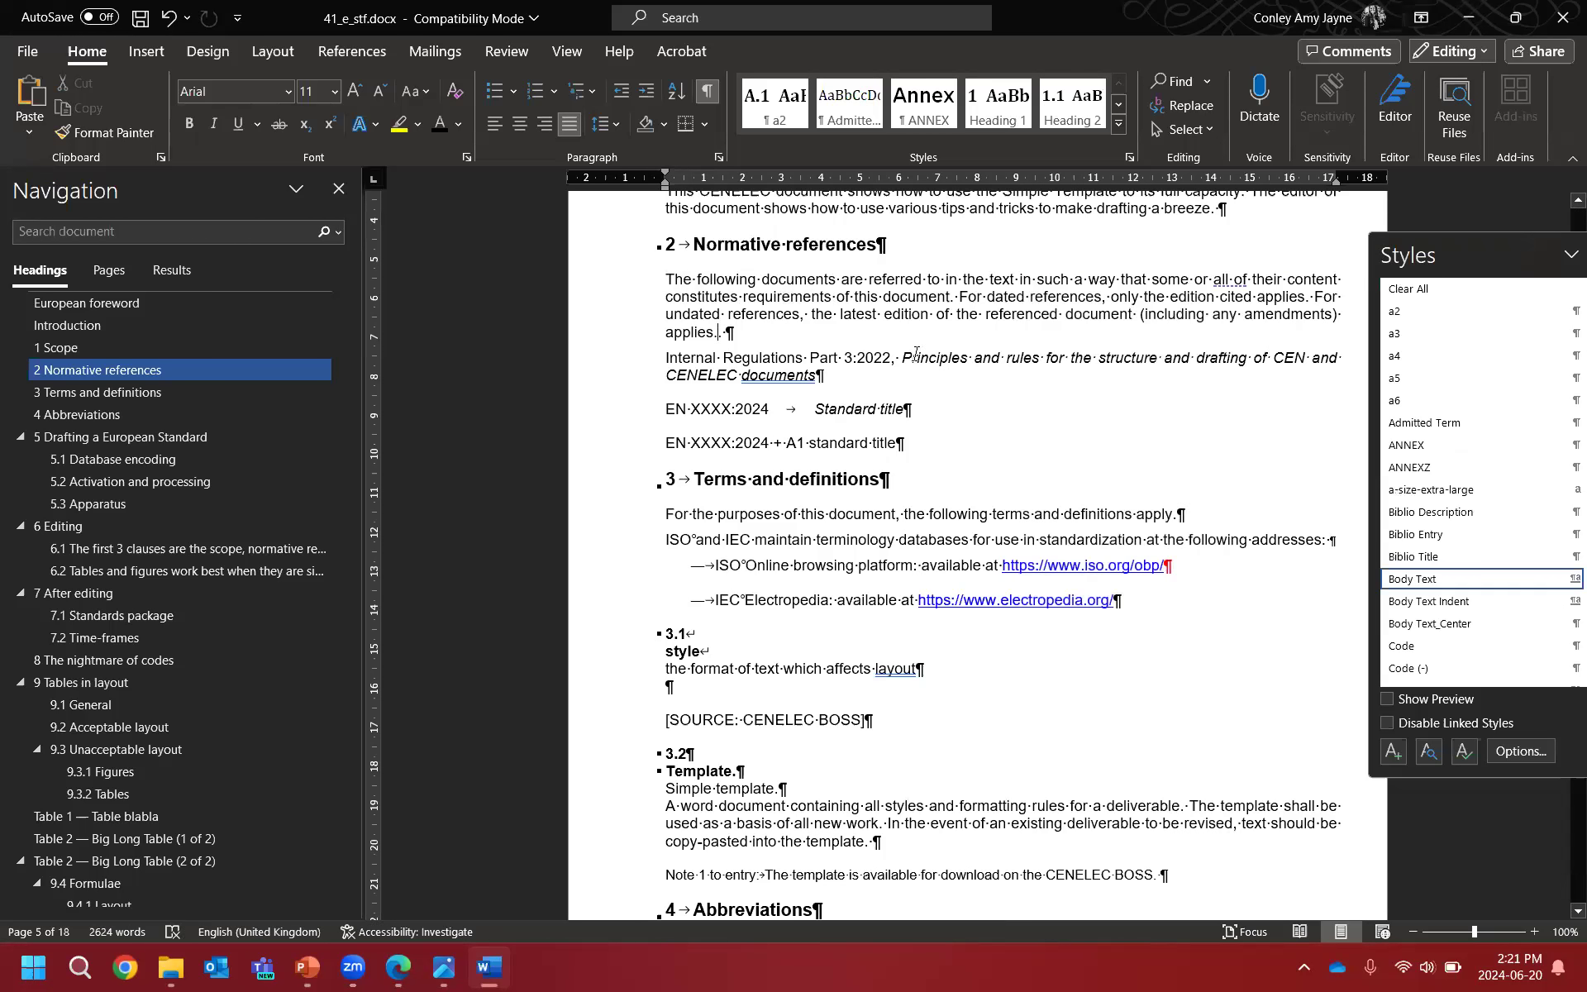
key("ctrl+z")
key("Delete")
Step: Search the document for "Internal Regulations Part 3", copied from the first Normative references entry, and list the matching passages
left_click(691, 408)
left_click(704, 441)
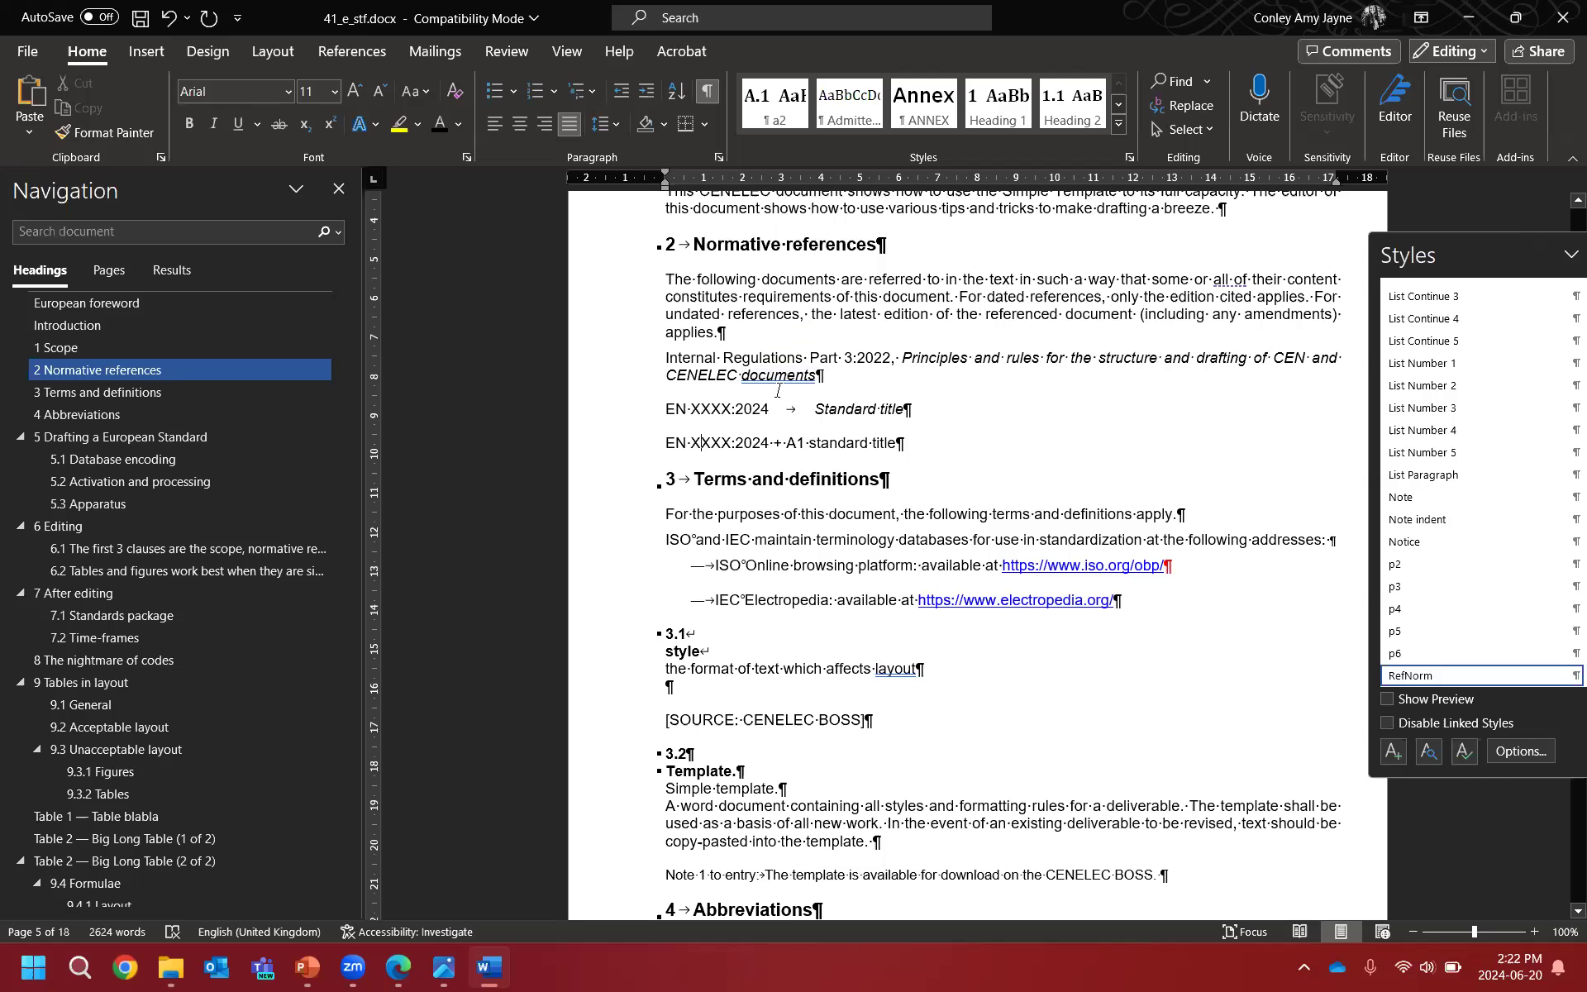
left_click_drag(675, 355, 854, 358)
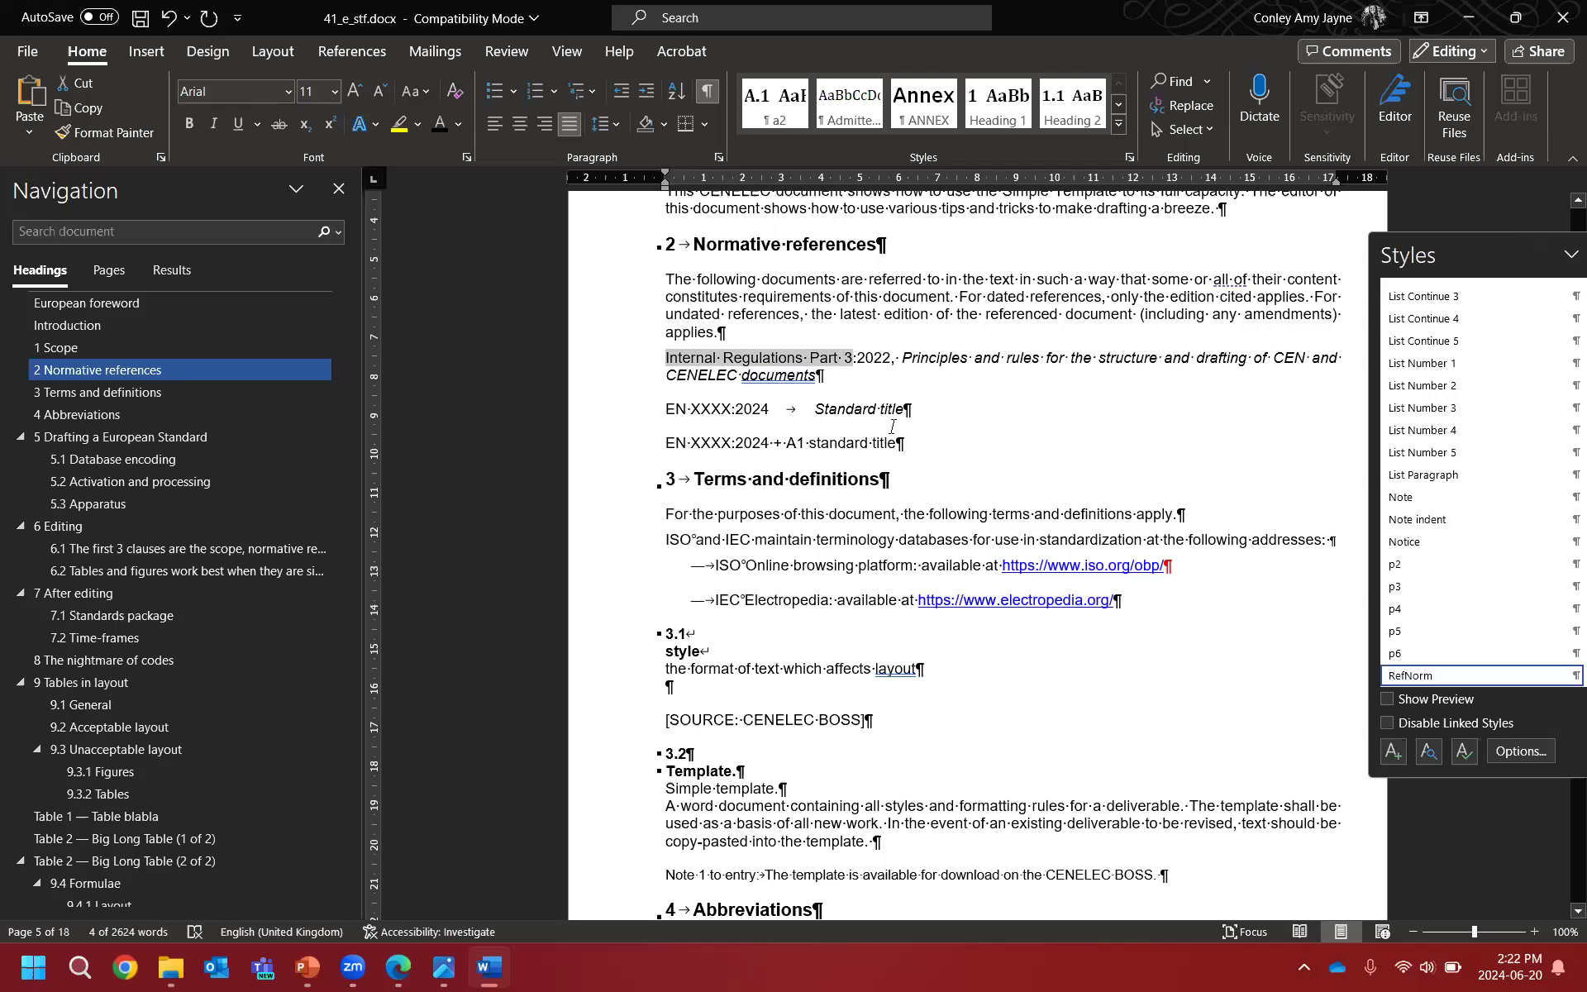
right_click(776, 363)
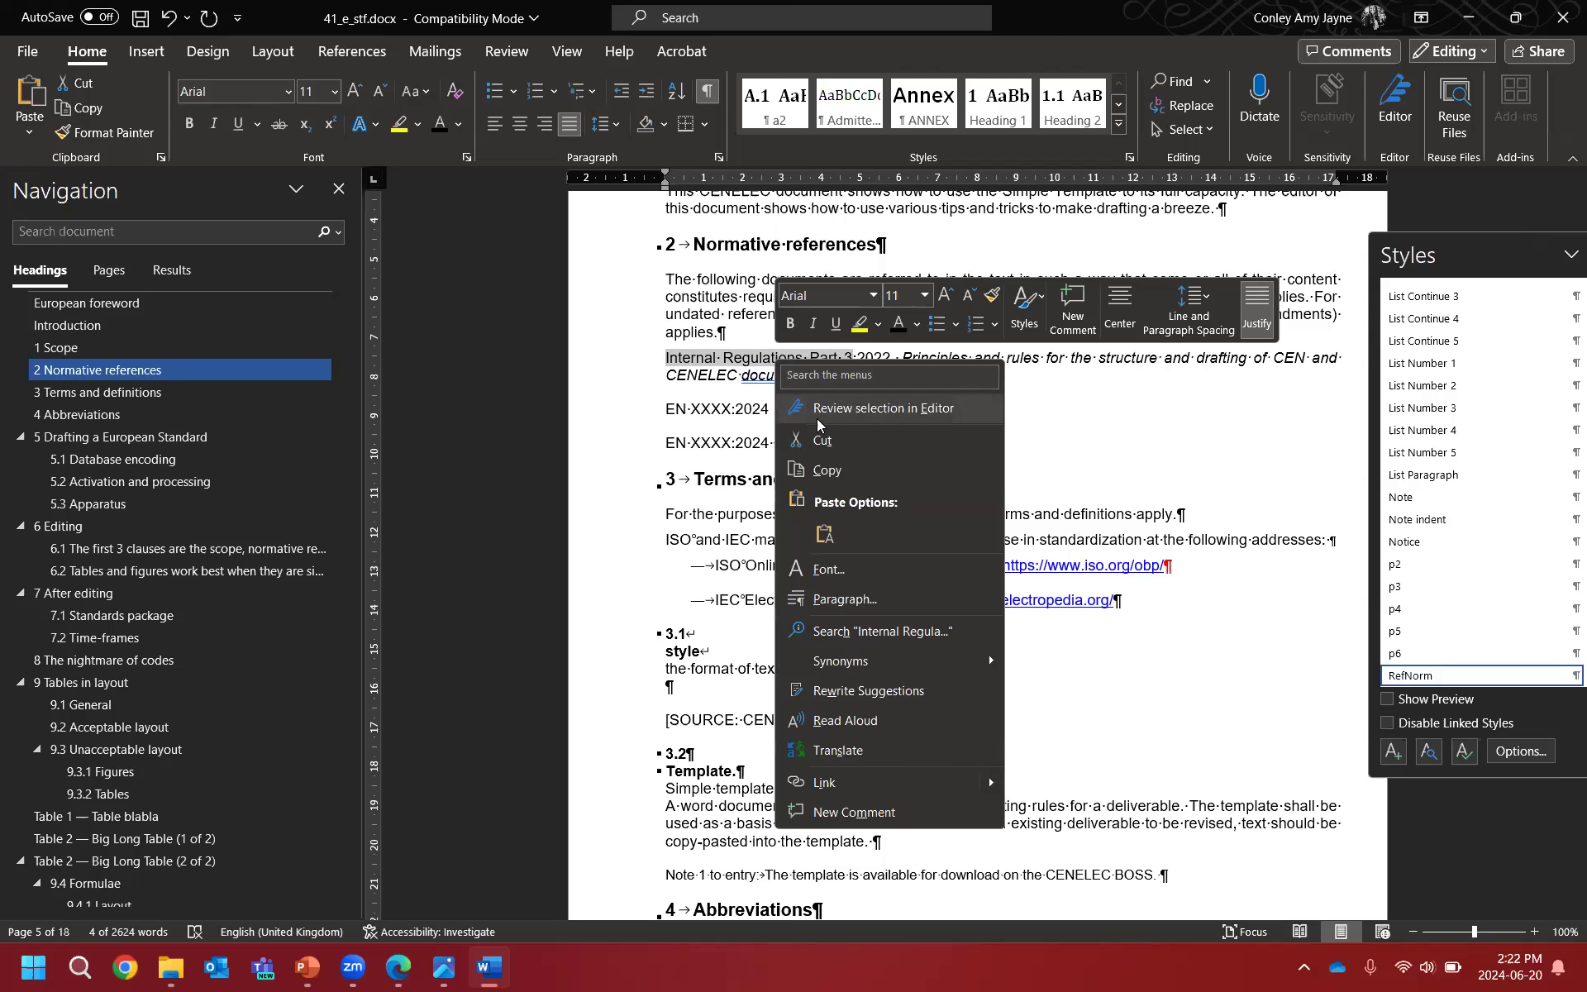
left_click(833, 476)
left_click(247, 233)
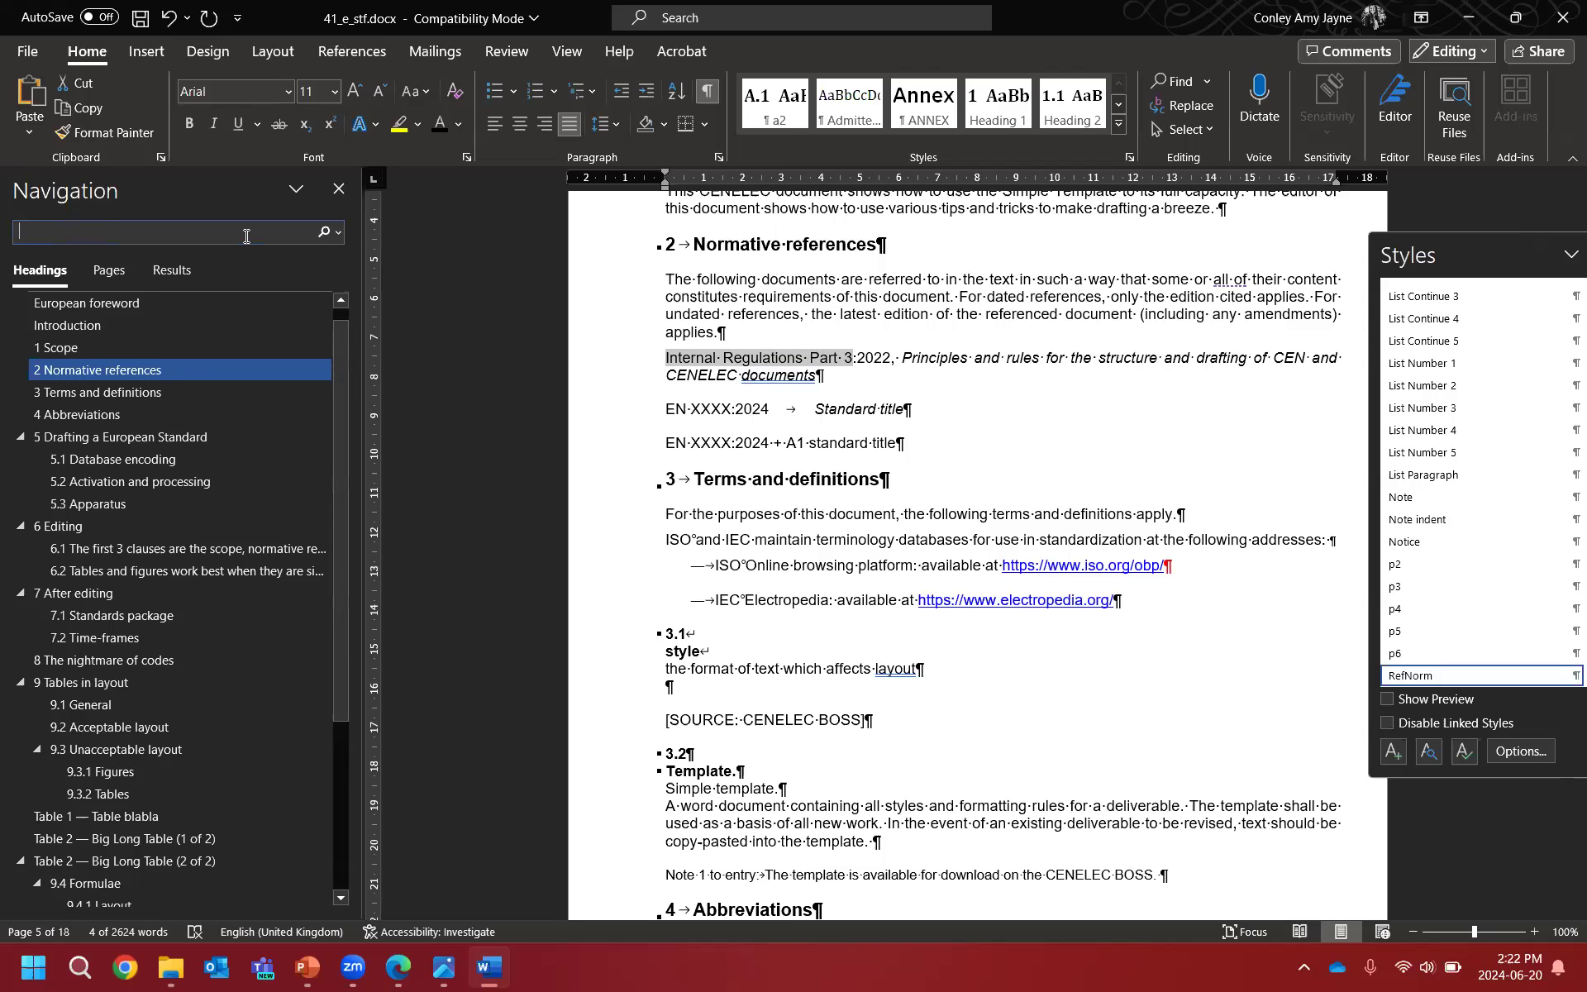
key("ctrl+v")
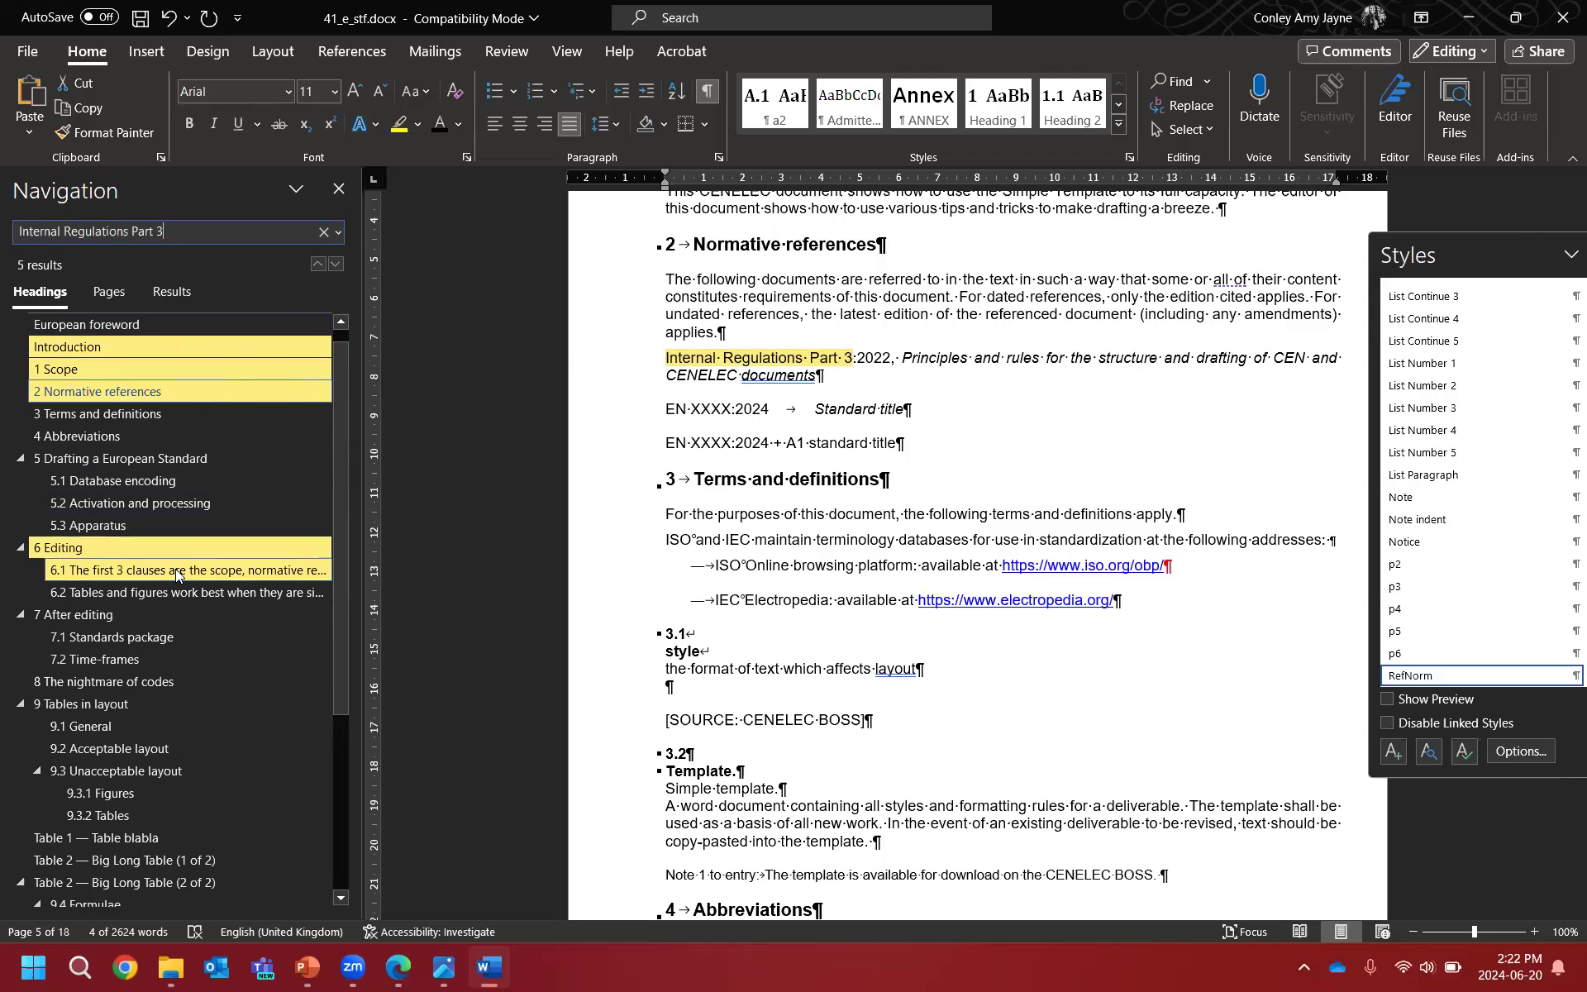
left_click(172, 292)
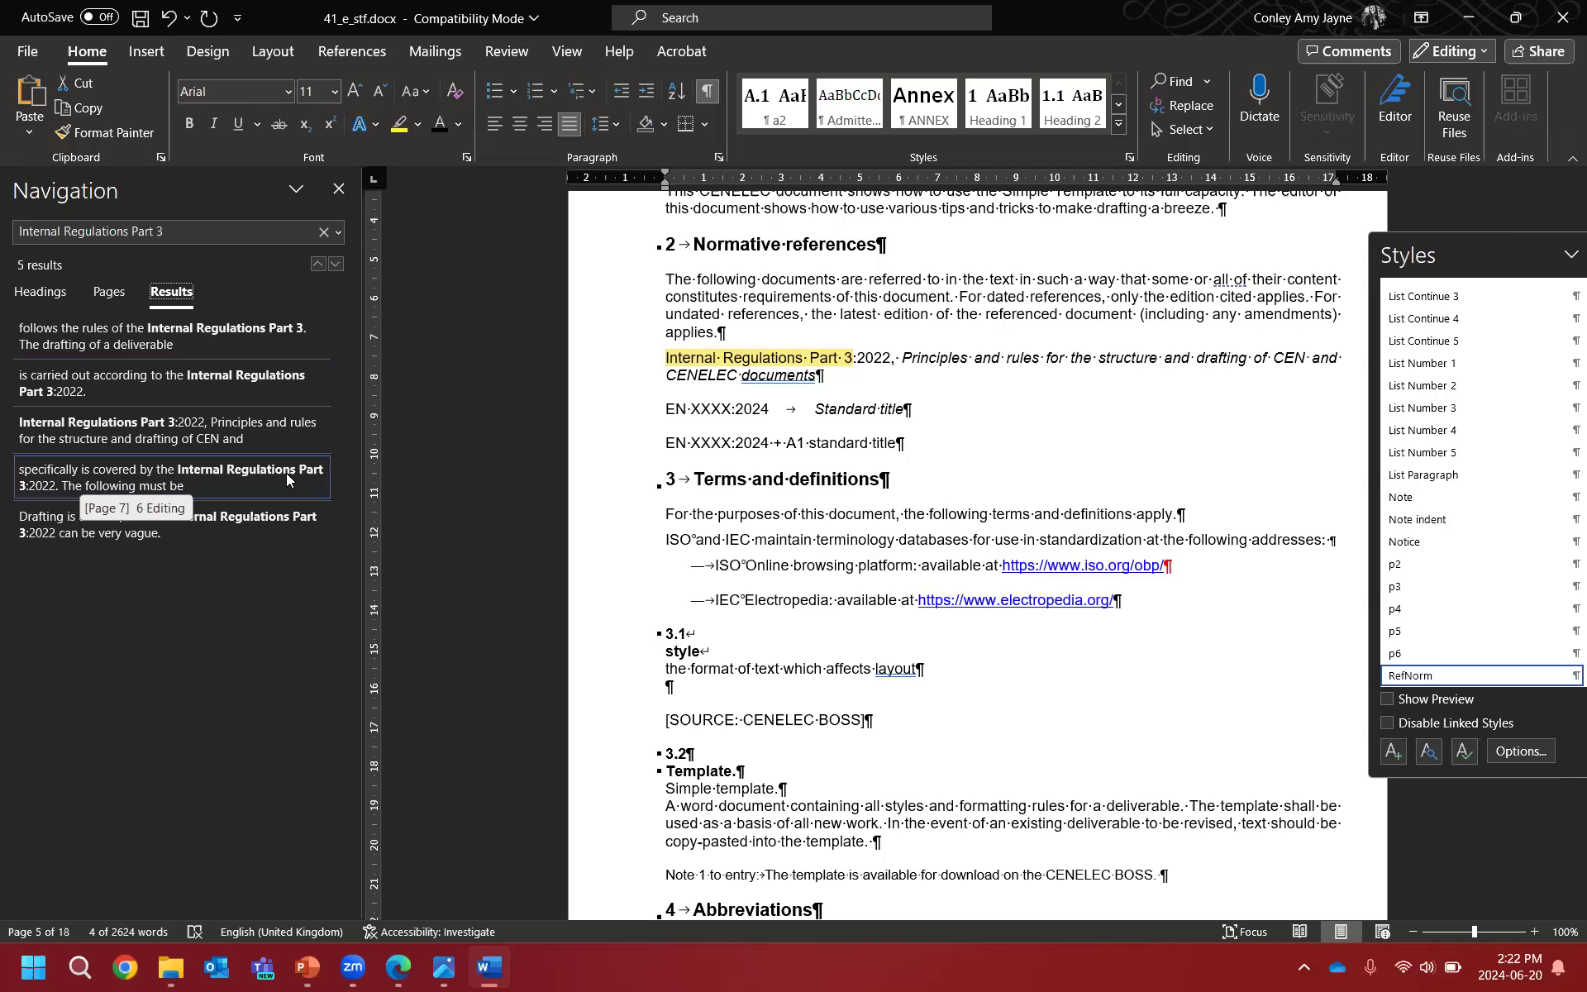
Step: Examine the two Internal Regulations Part 3 citations in Clause 6 Editing for how the document is referred to
left_click(173, 488)
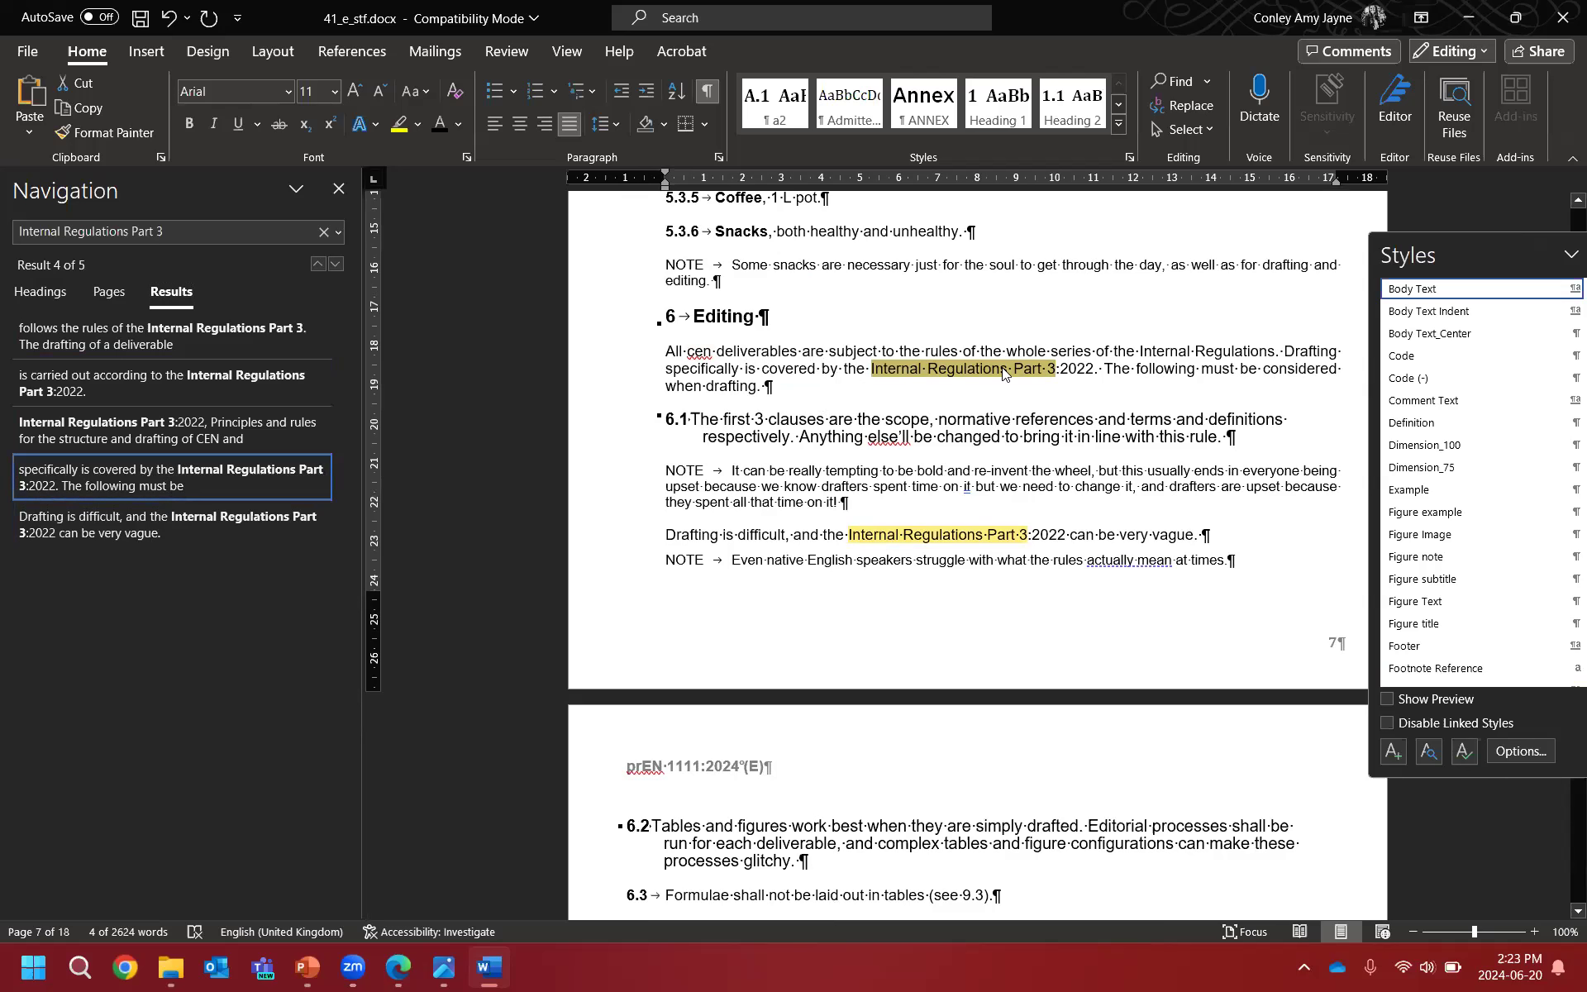
left_click(718, 350)
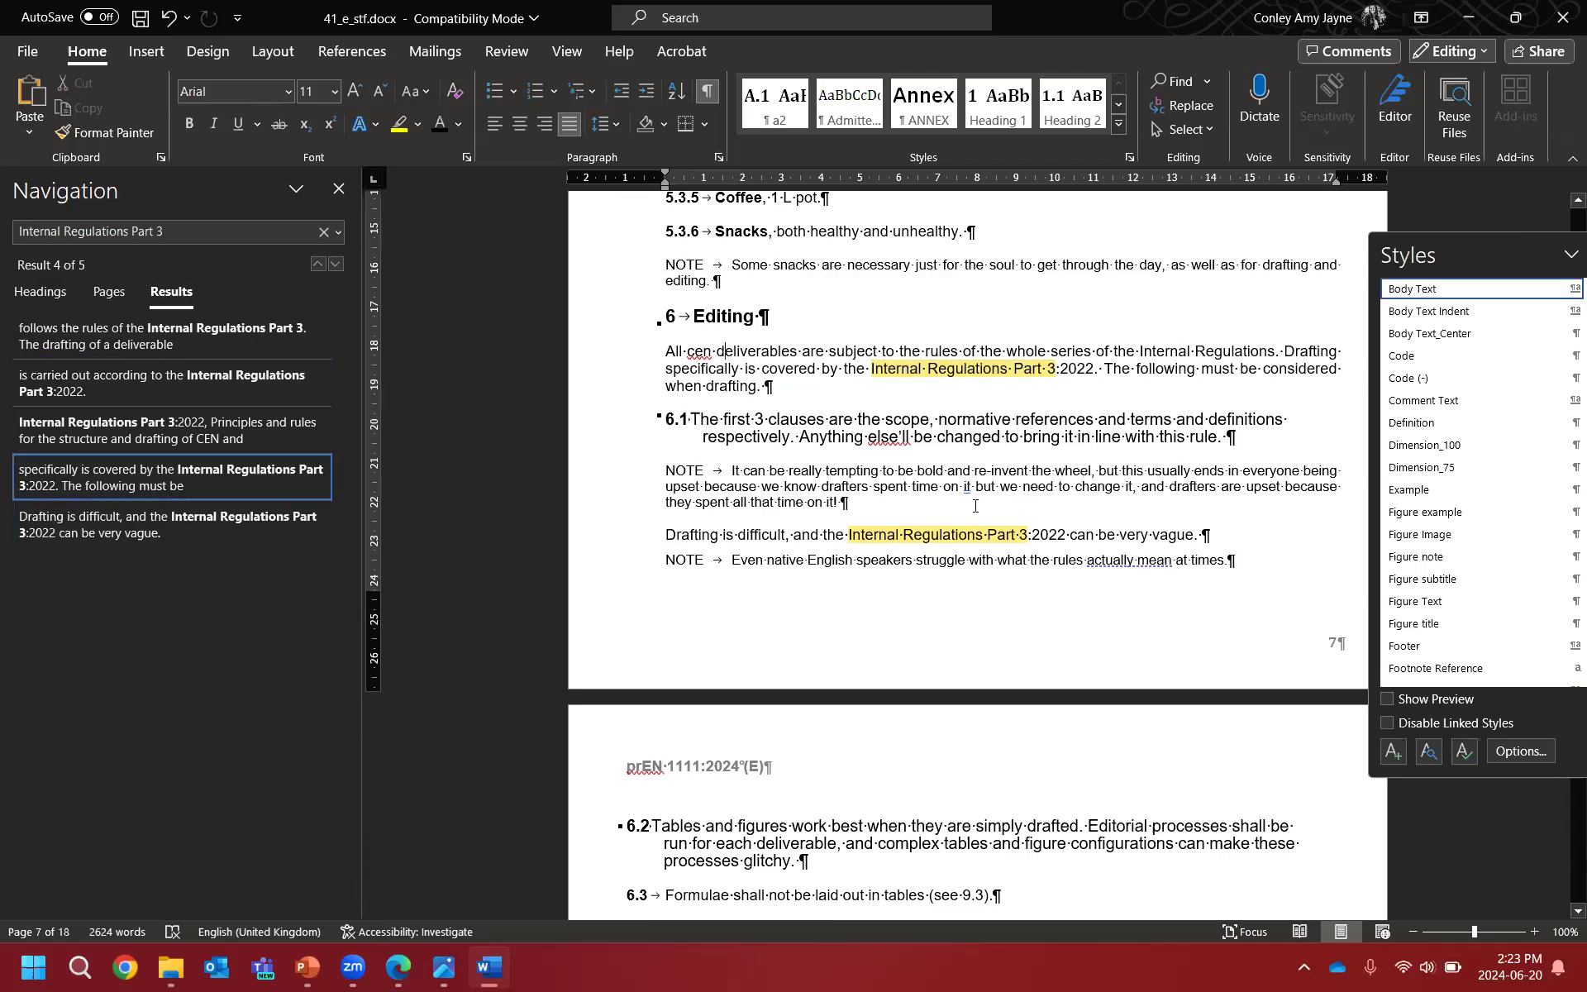
left_click(142, 533)
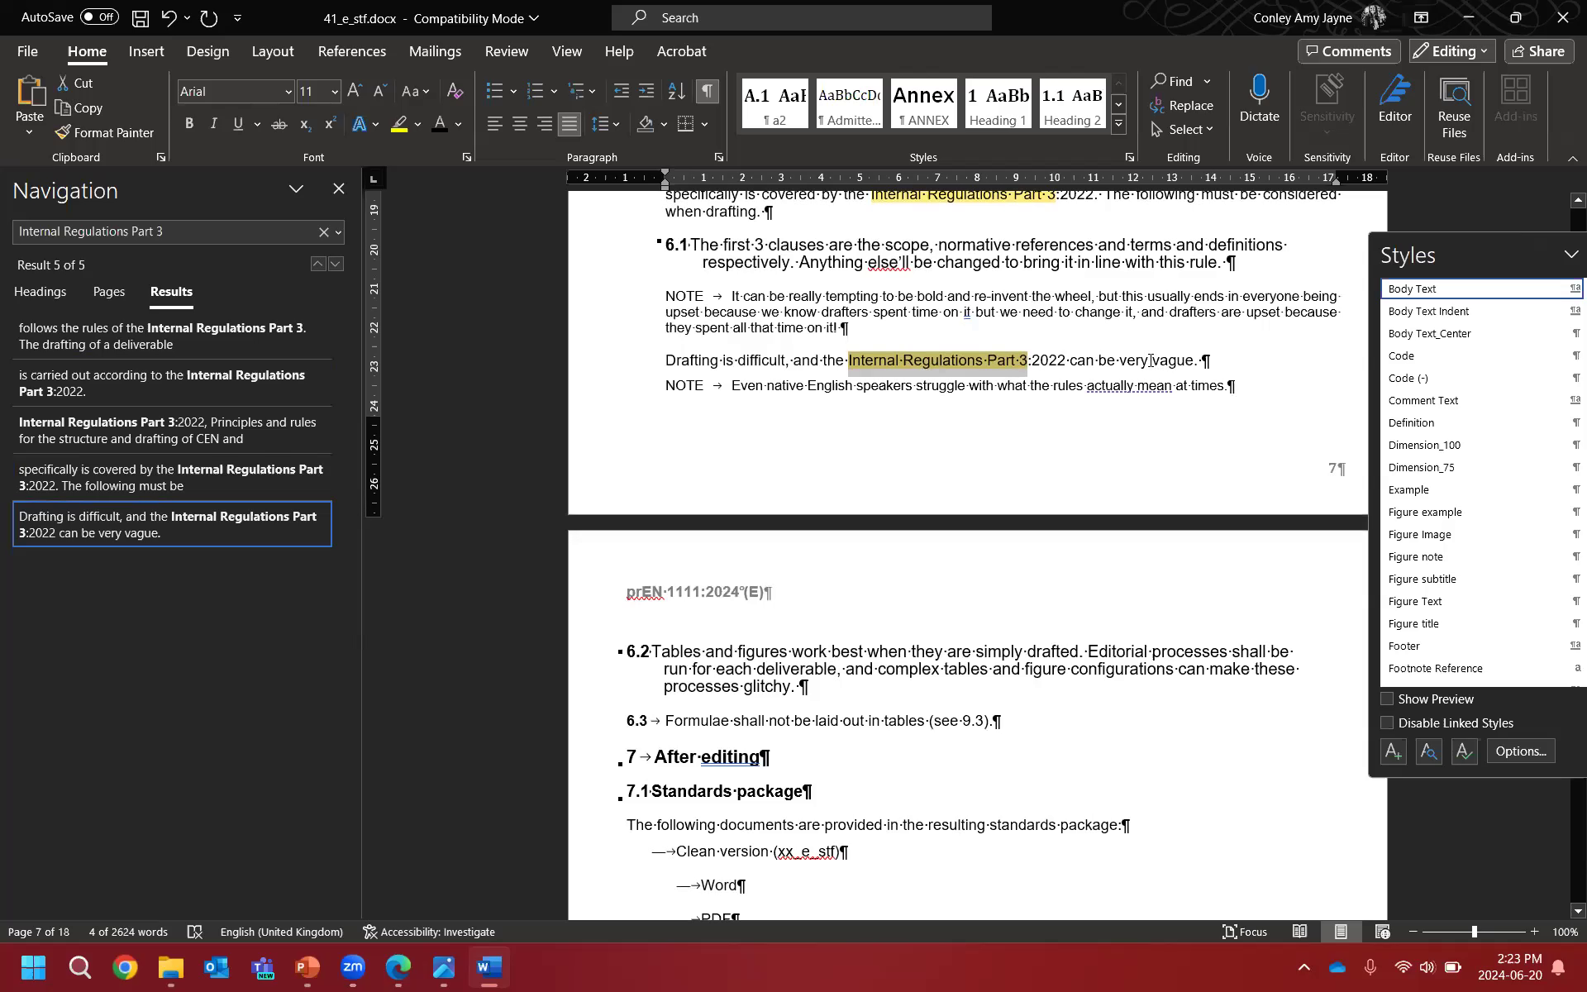
Step: Move the Internal Regulations Part 3:2022 entry from Normative references to the end of the numbered list in the Bibliography
left_click(208, 422)
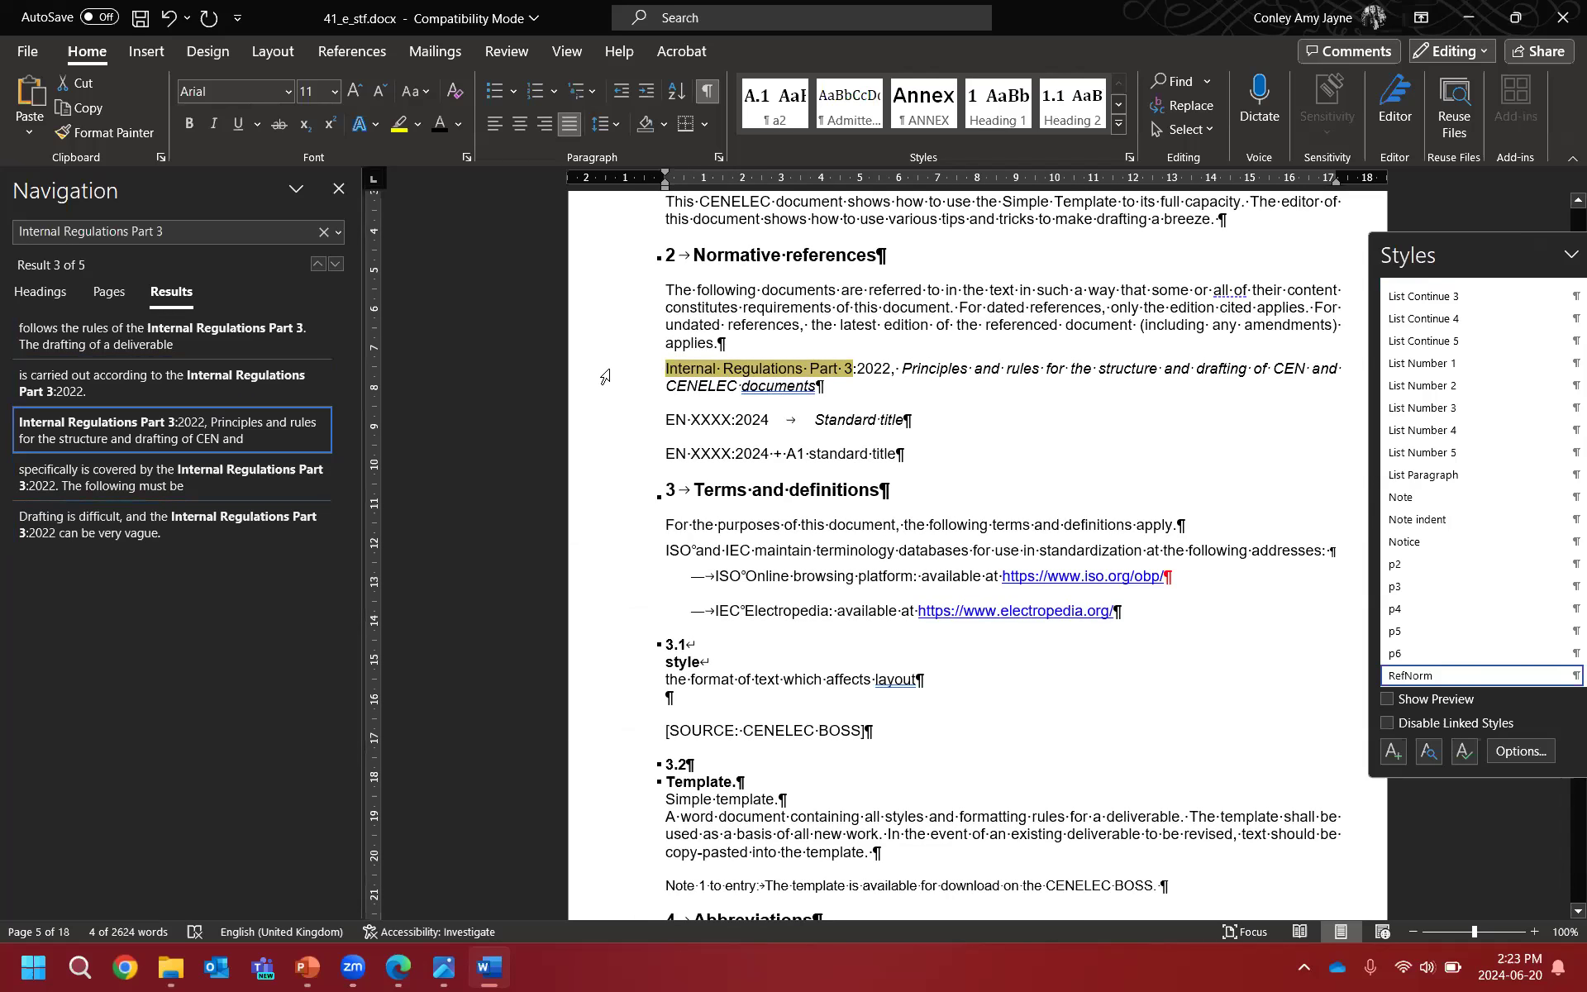
double_click(610, 395)
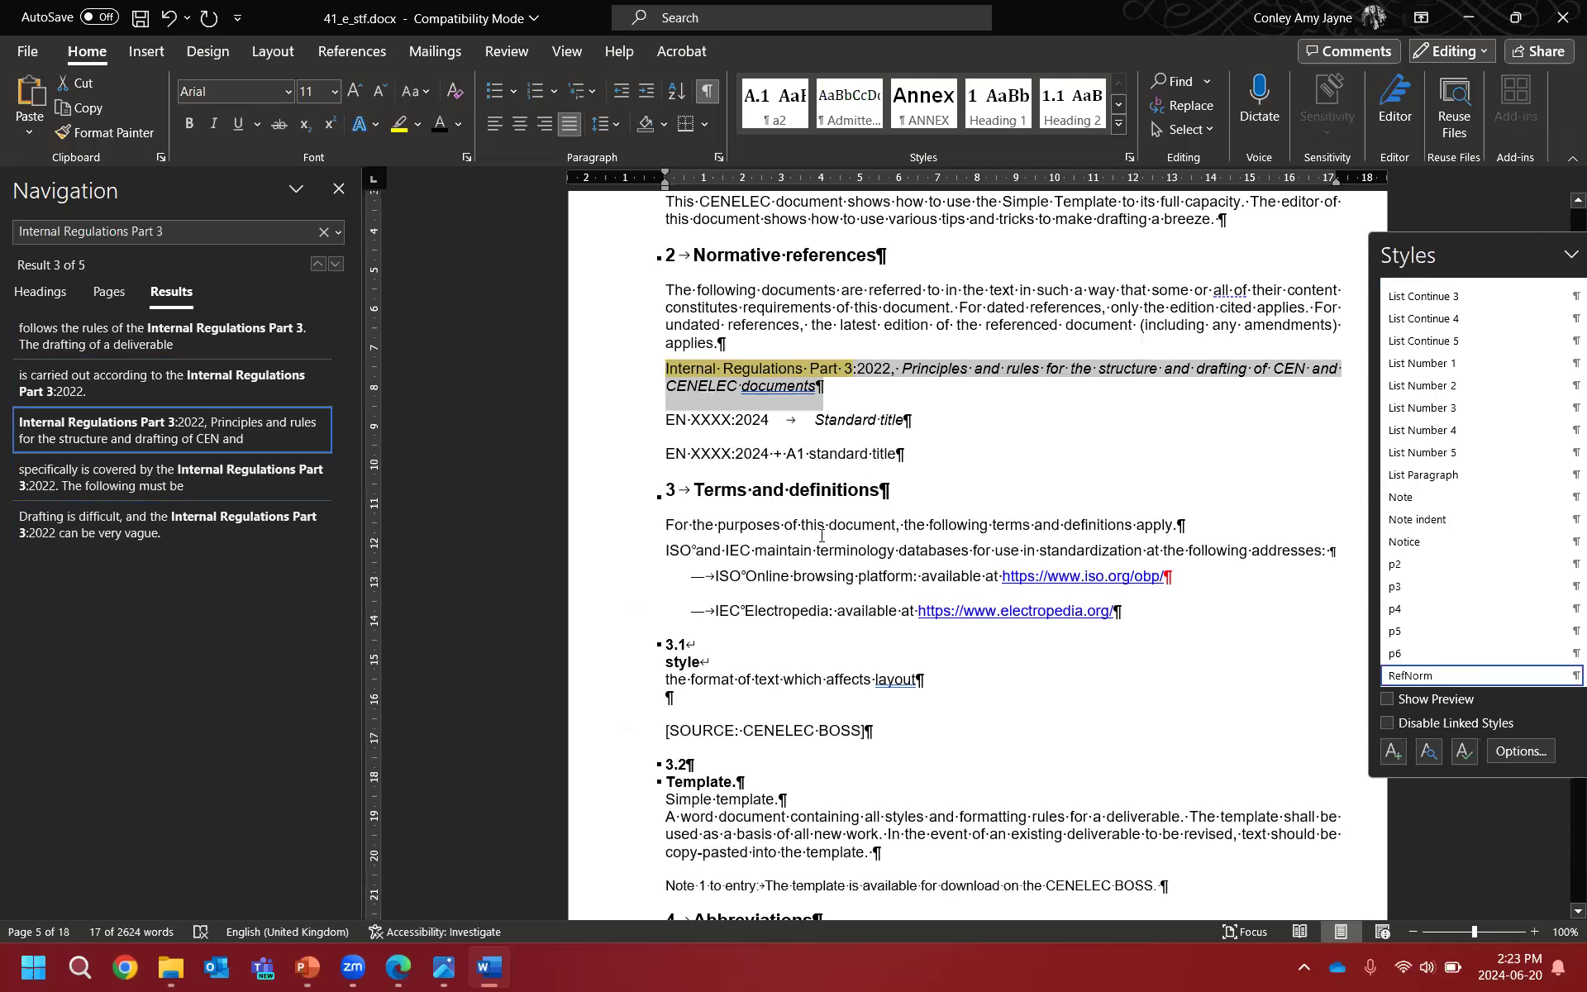
key("Delete")
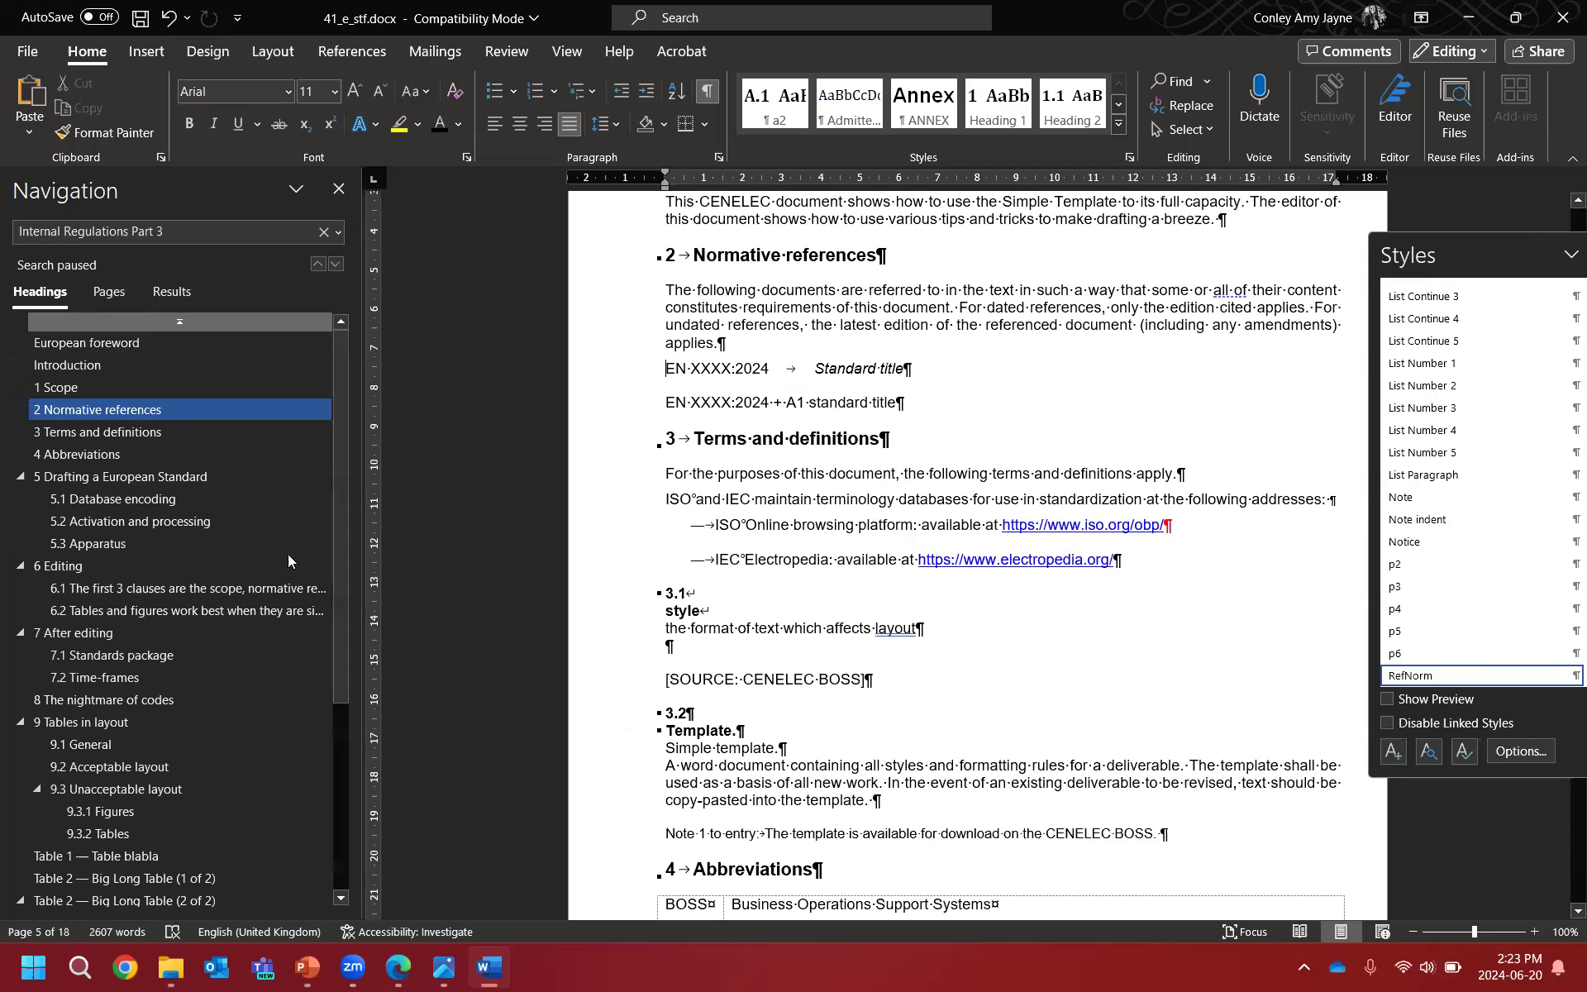
scroll(192, 536, "down", 5)
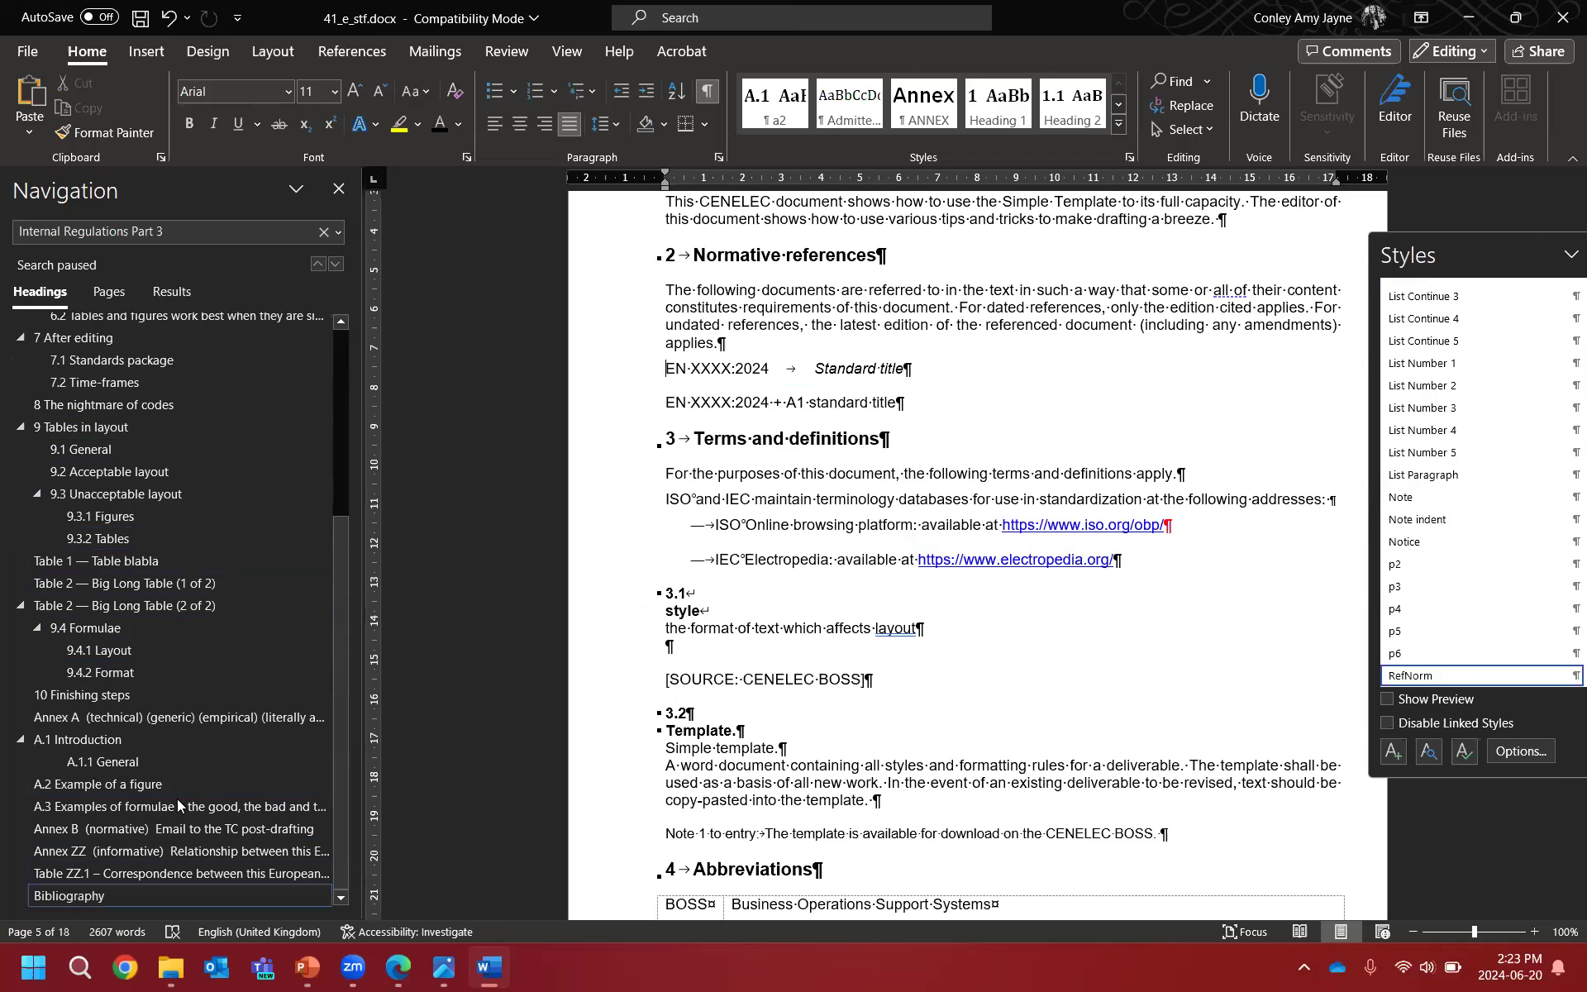
key("Return")
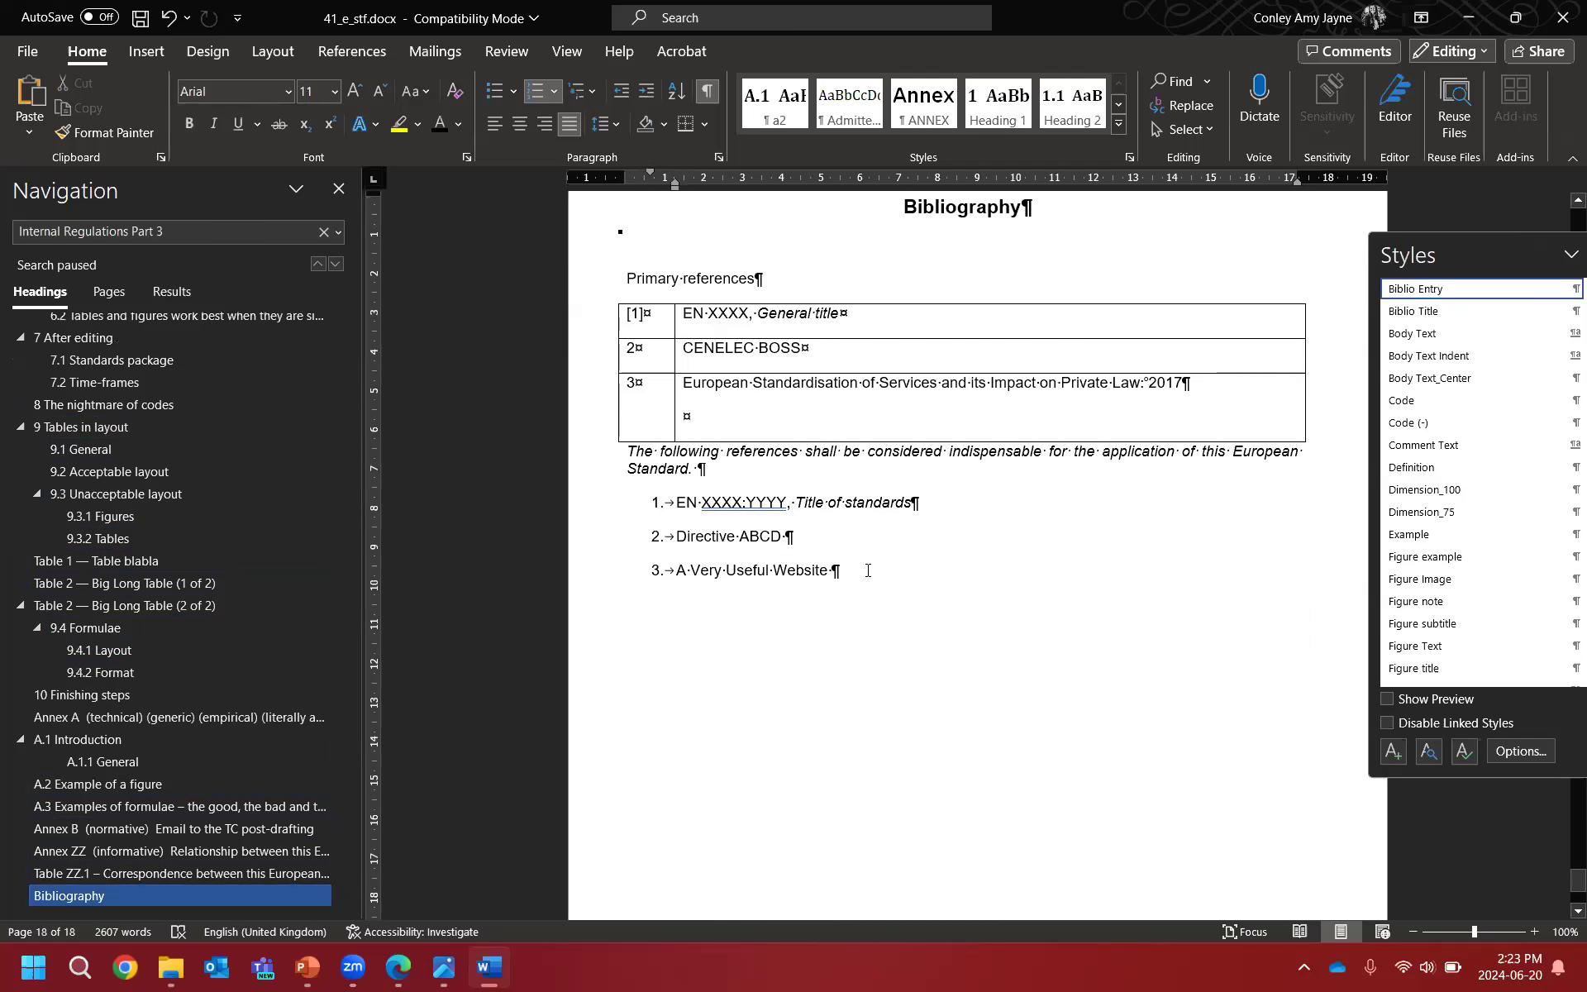
key("Return")
key("Return")
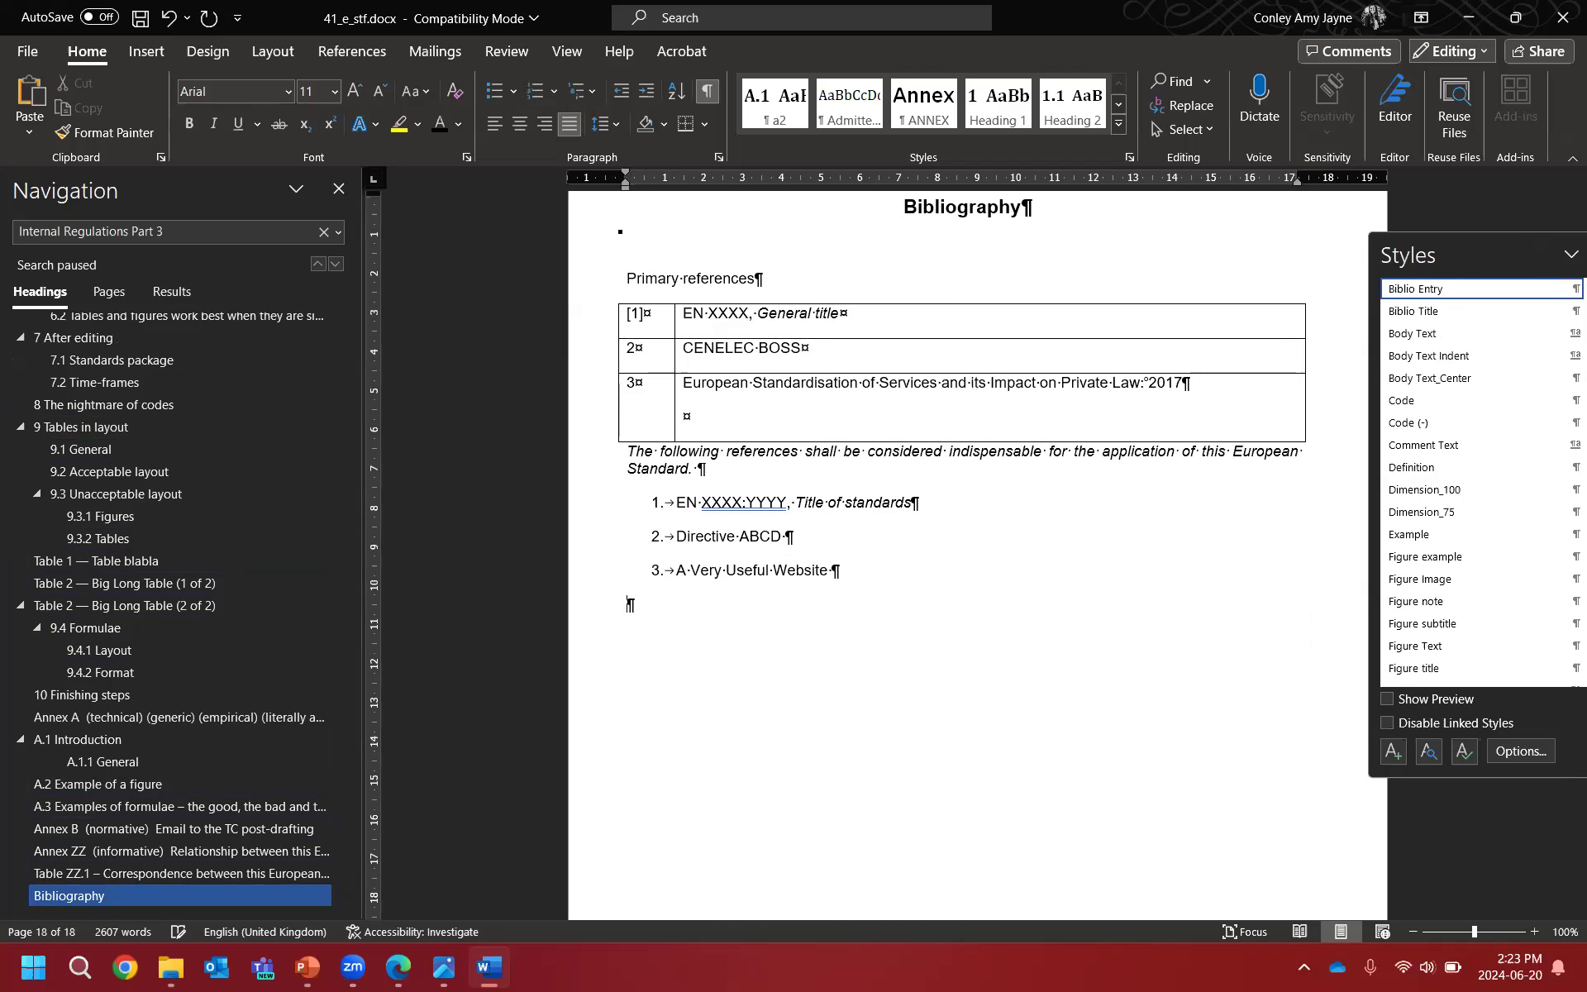
key("ctrl+v")
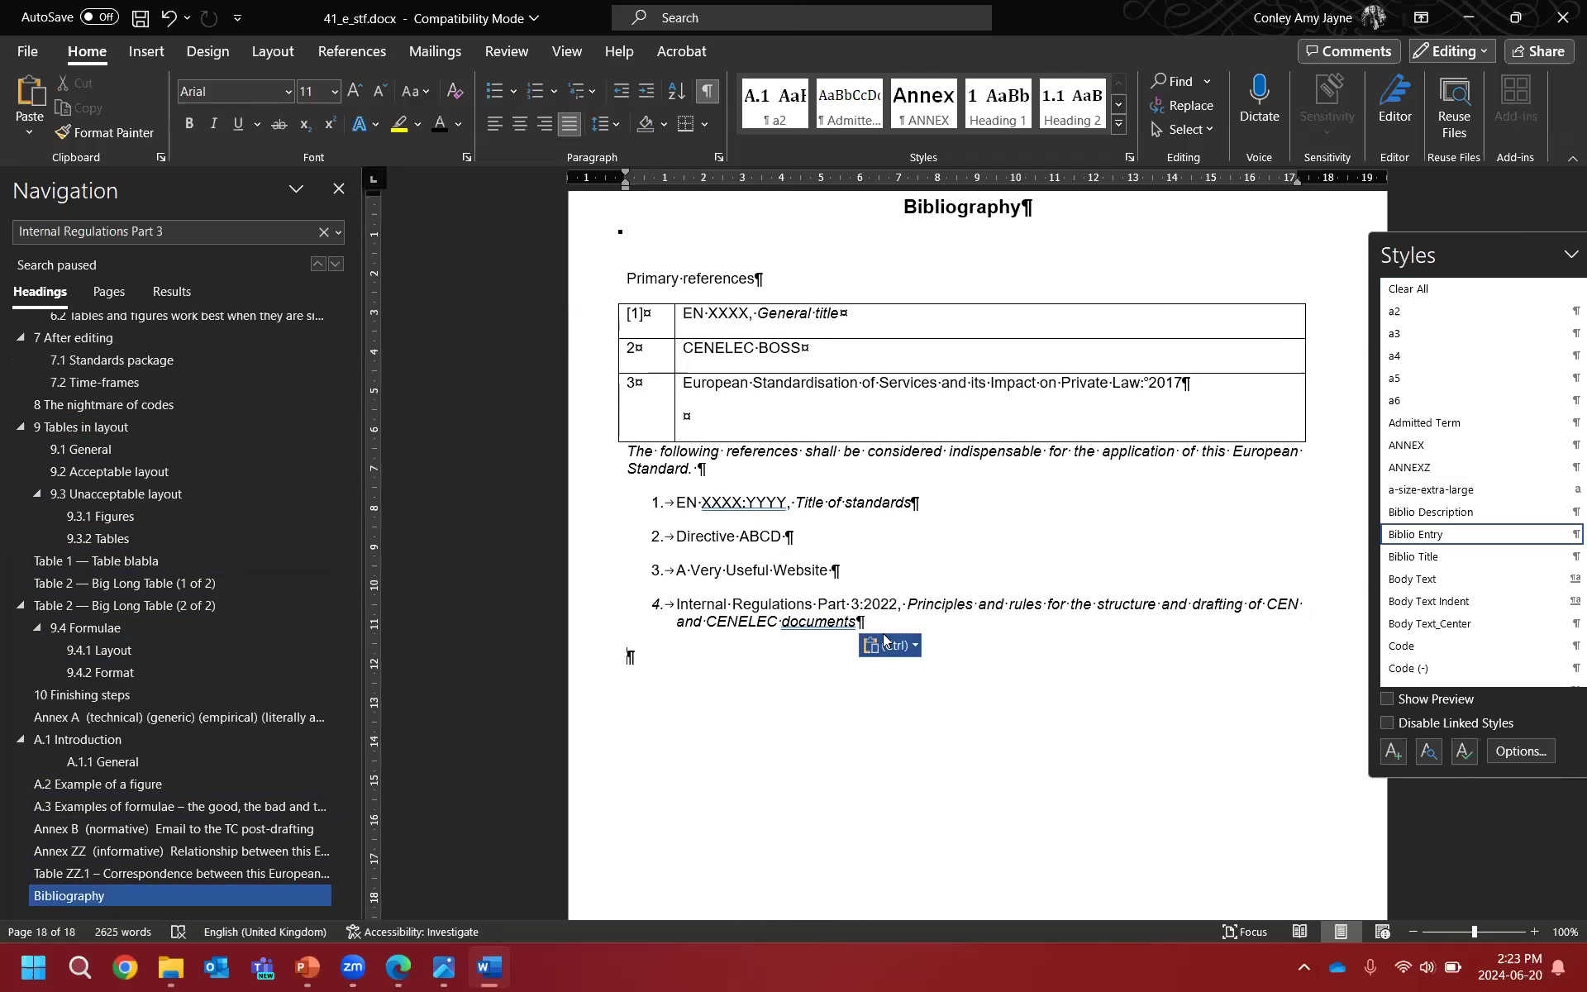
left_click(912, 621)
Step: Return to Normative references and replace the tab after EN XXXX:2024 in the first entry with a comma and space
scroll(163, 498, "up", 5)
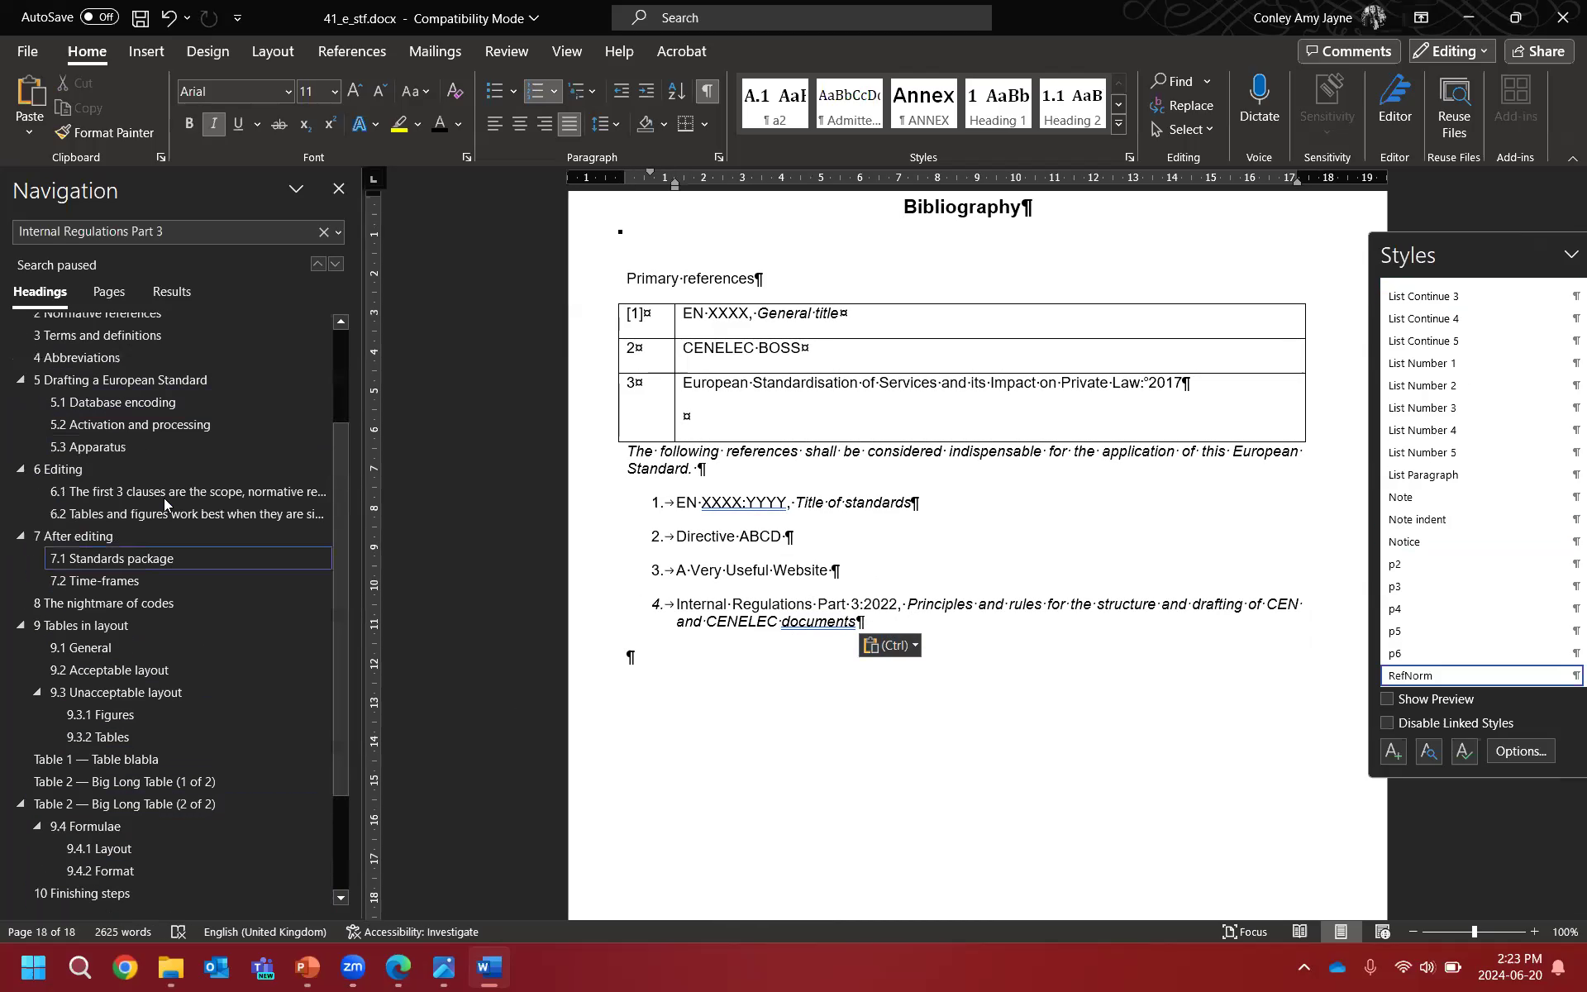
left_click(141, 411)
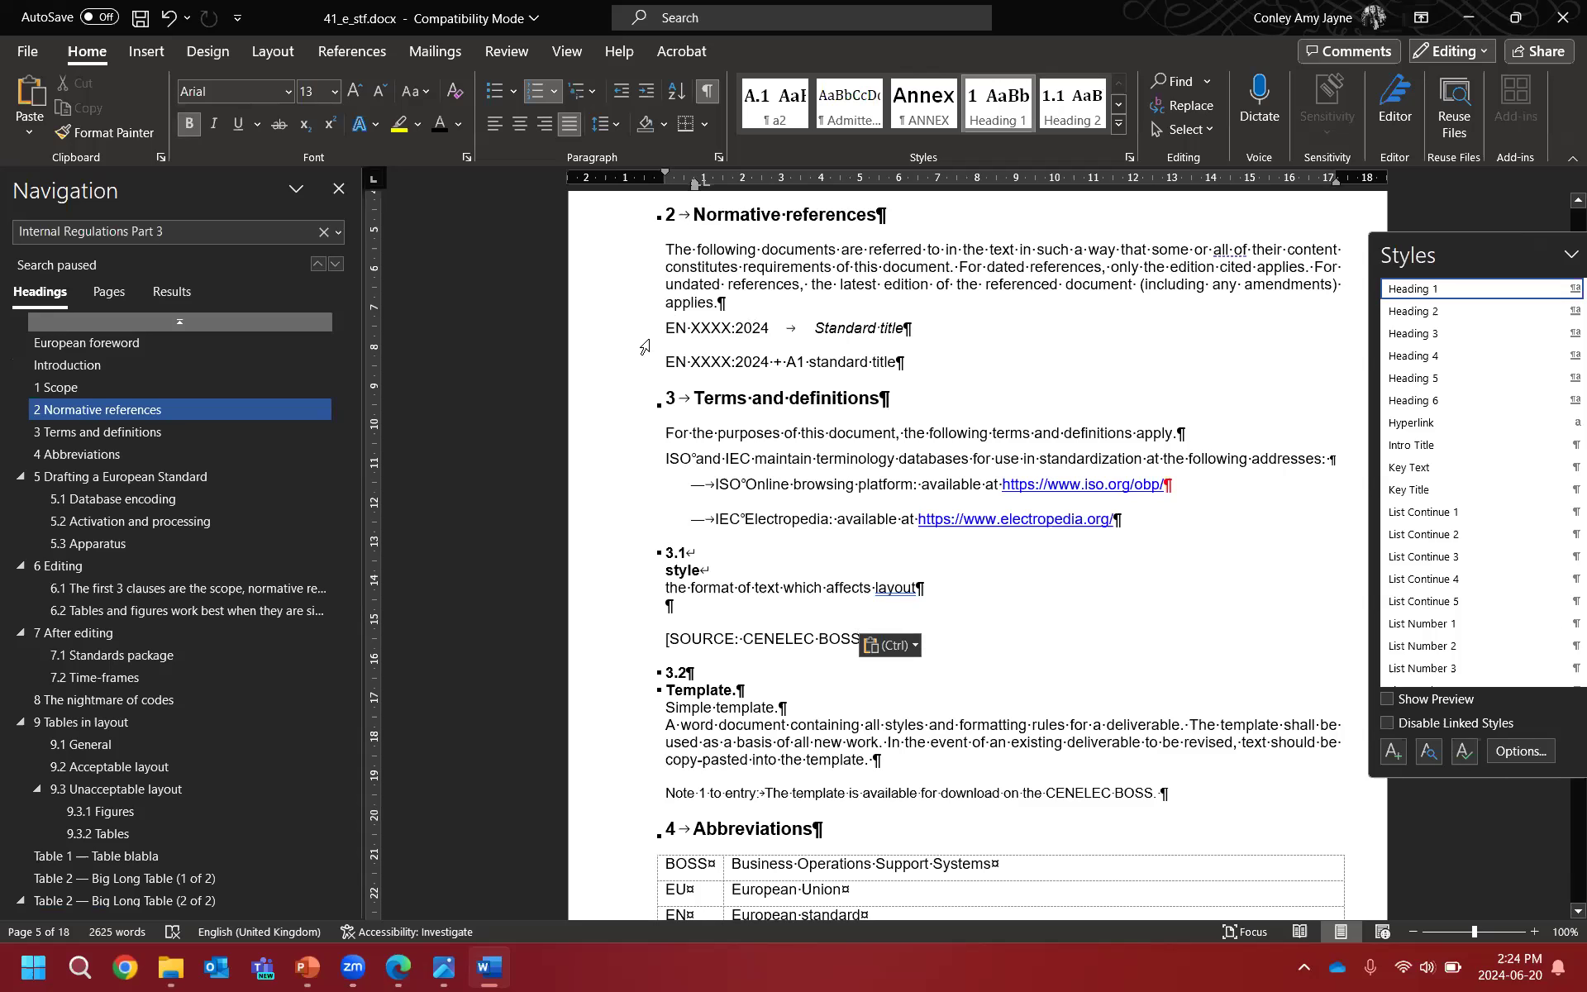
left_click_drag(645, 330, 646, 365)
left_click(740, 376)
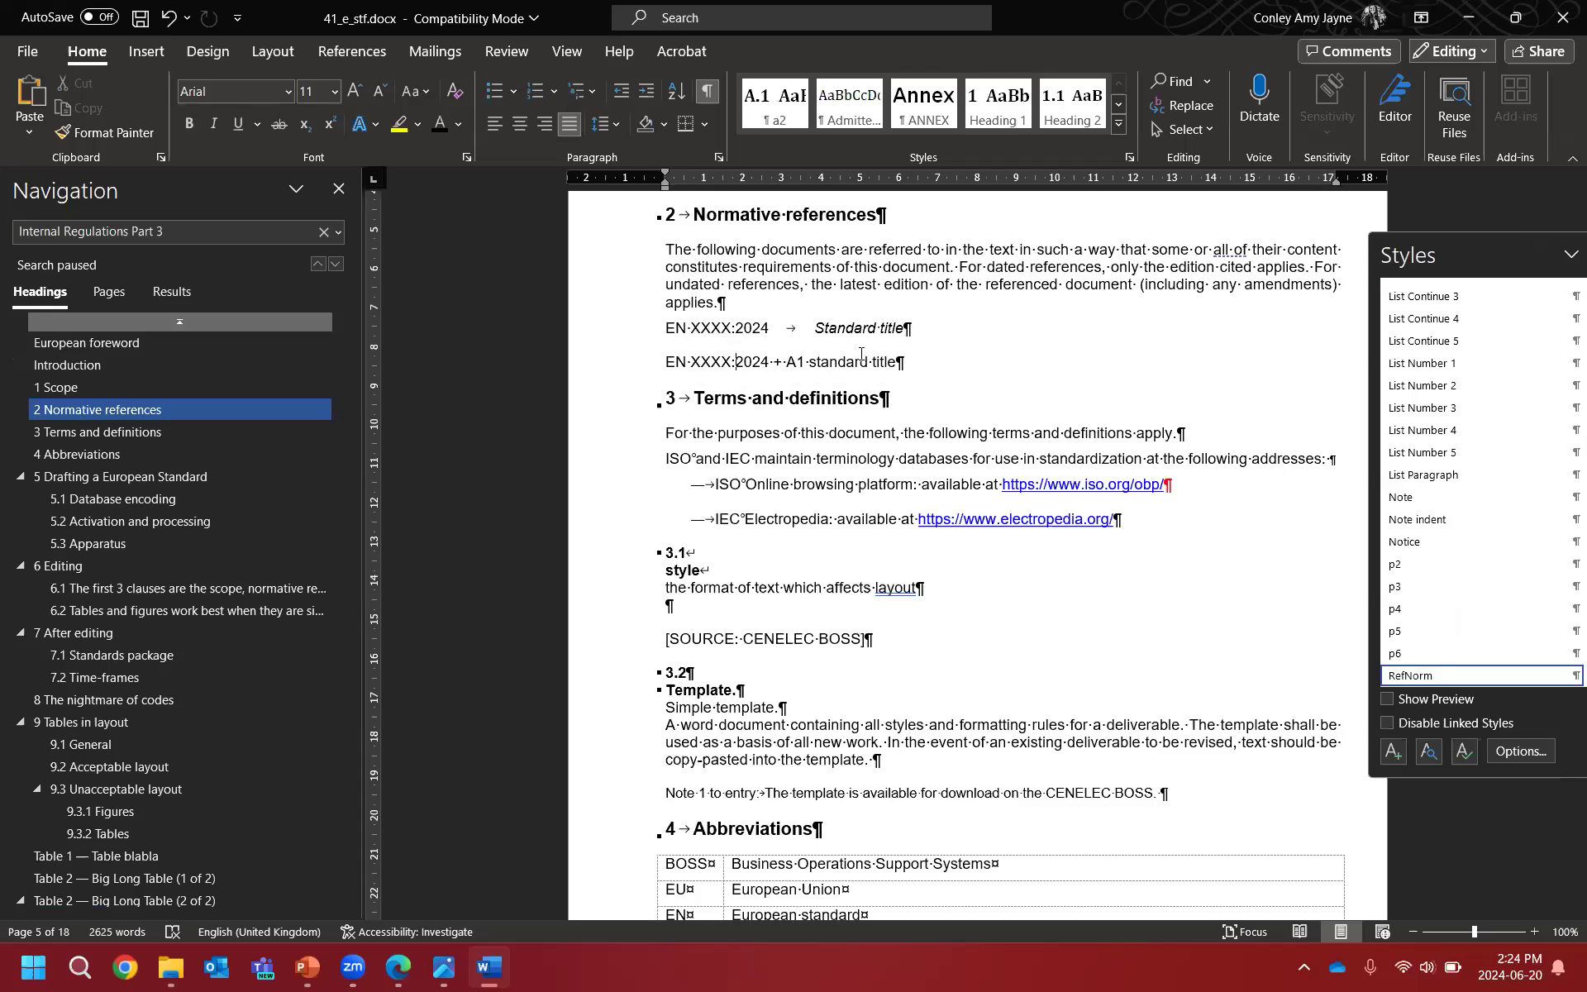
double_click(804, 326)
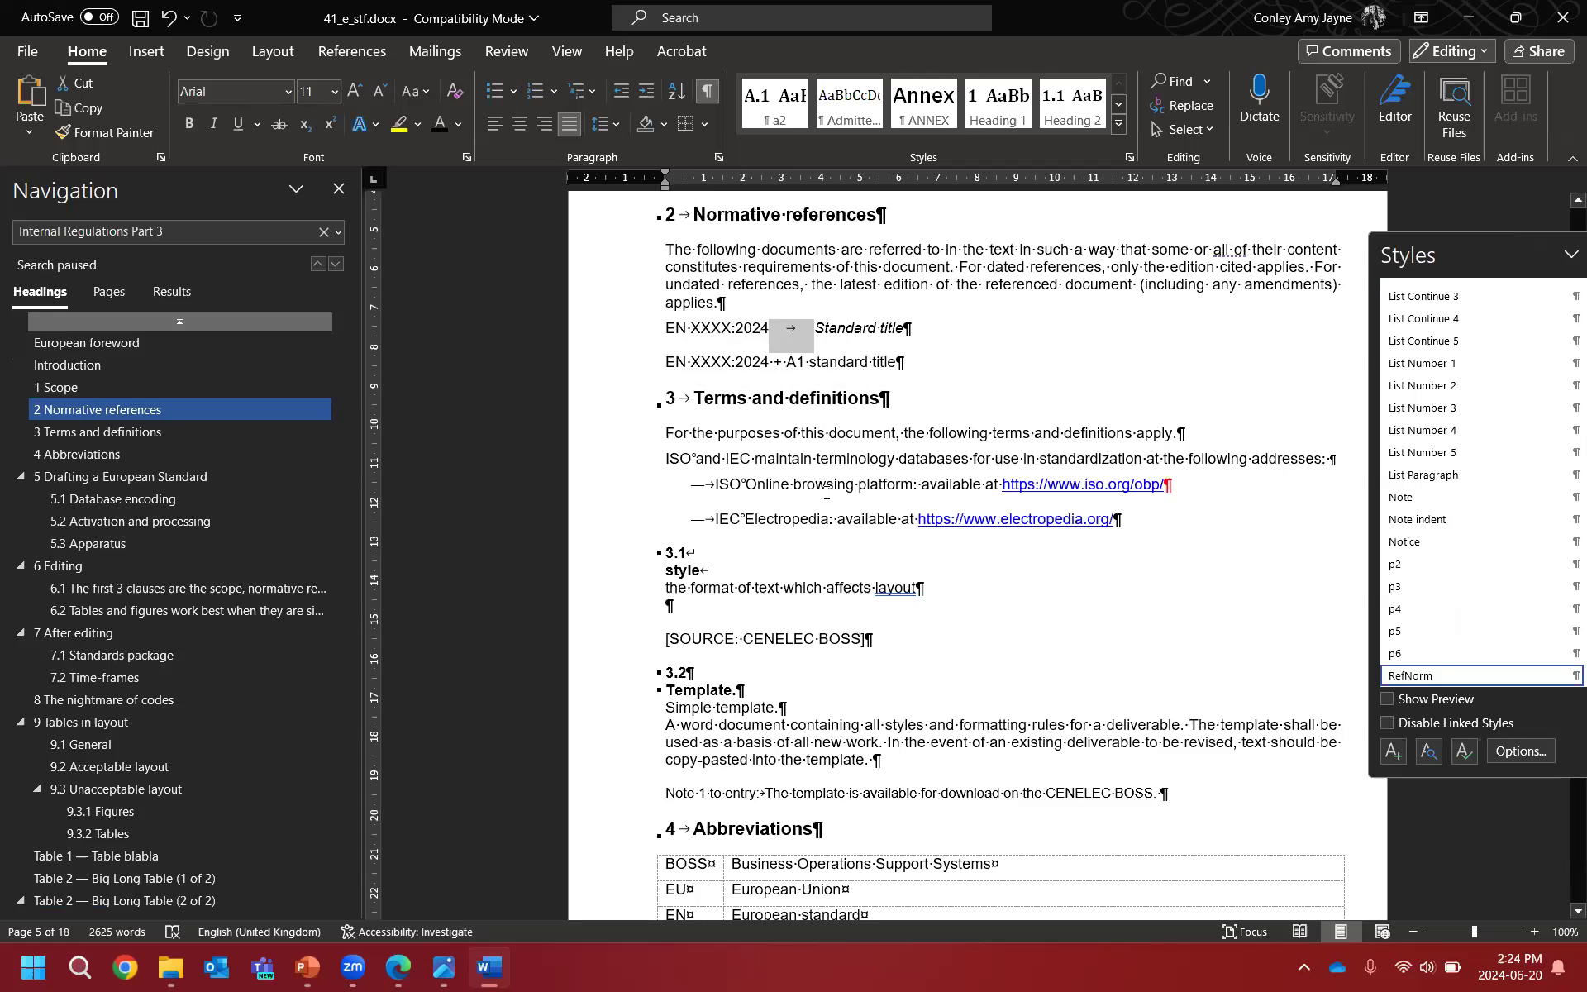
key("BackSpace")
type(",")
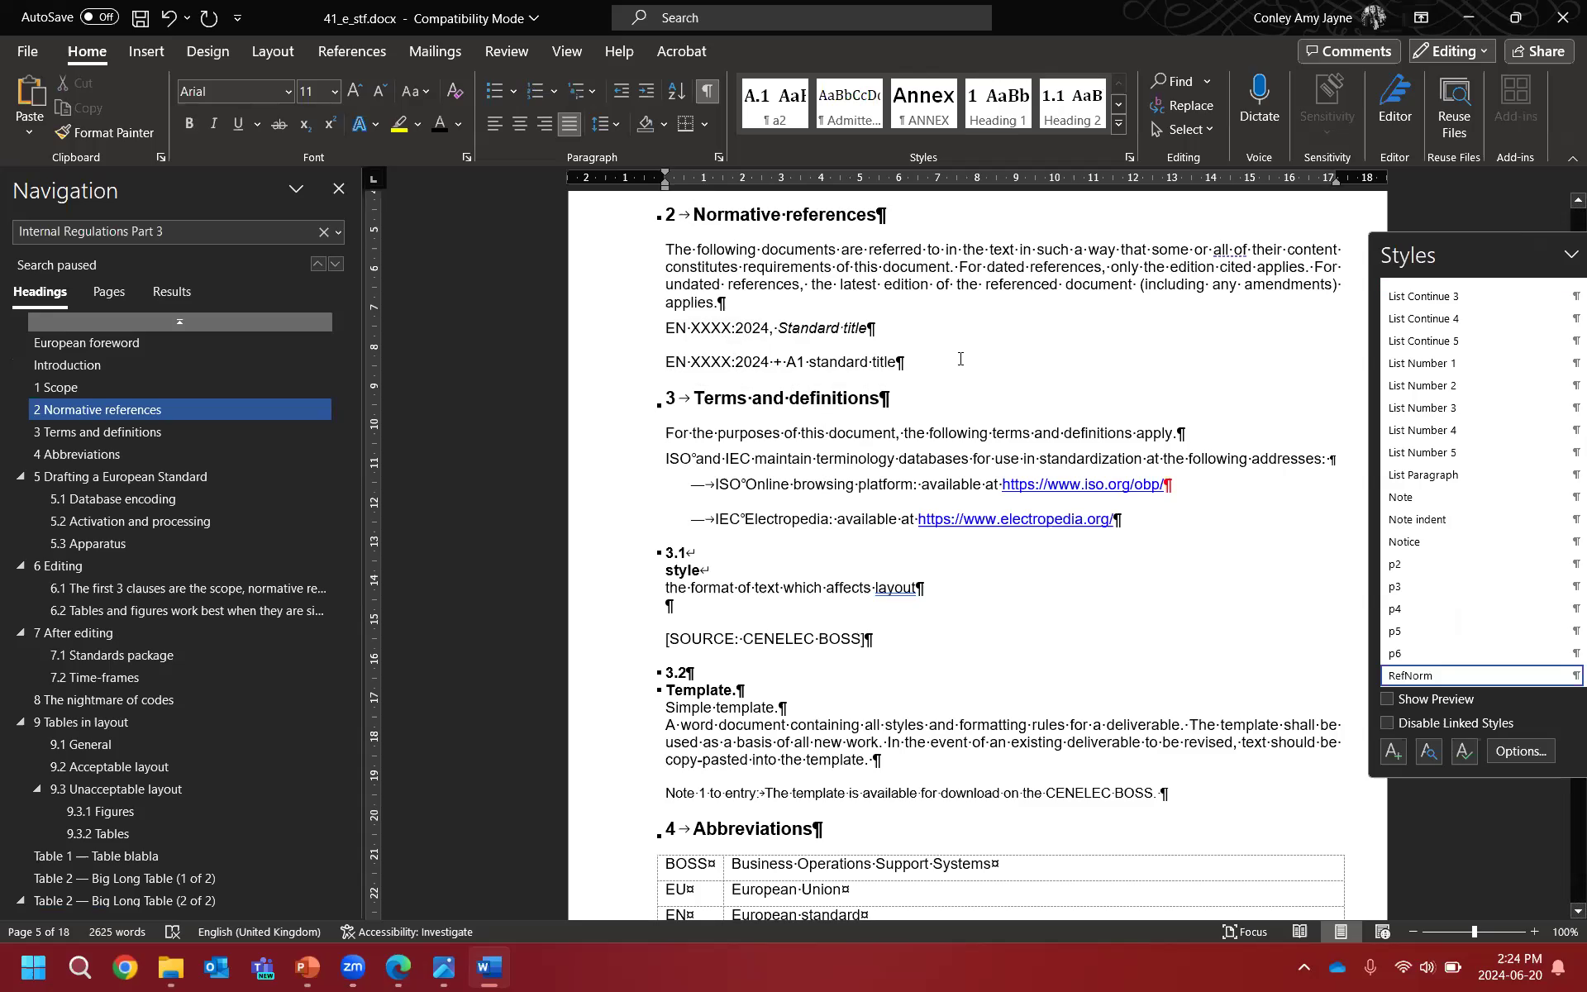
Step: Check in Draft view which paragraph style the normative reference entries use, and return to Print Layout
mouse_move(1420, 680)
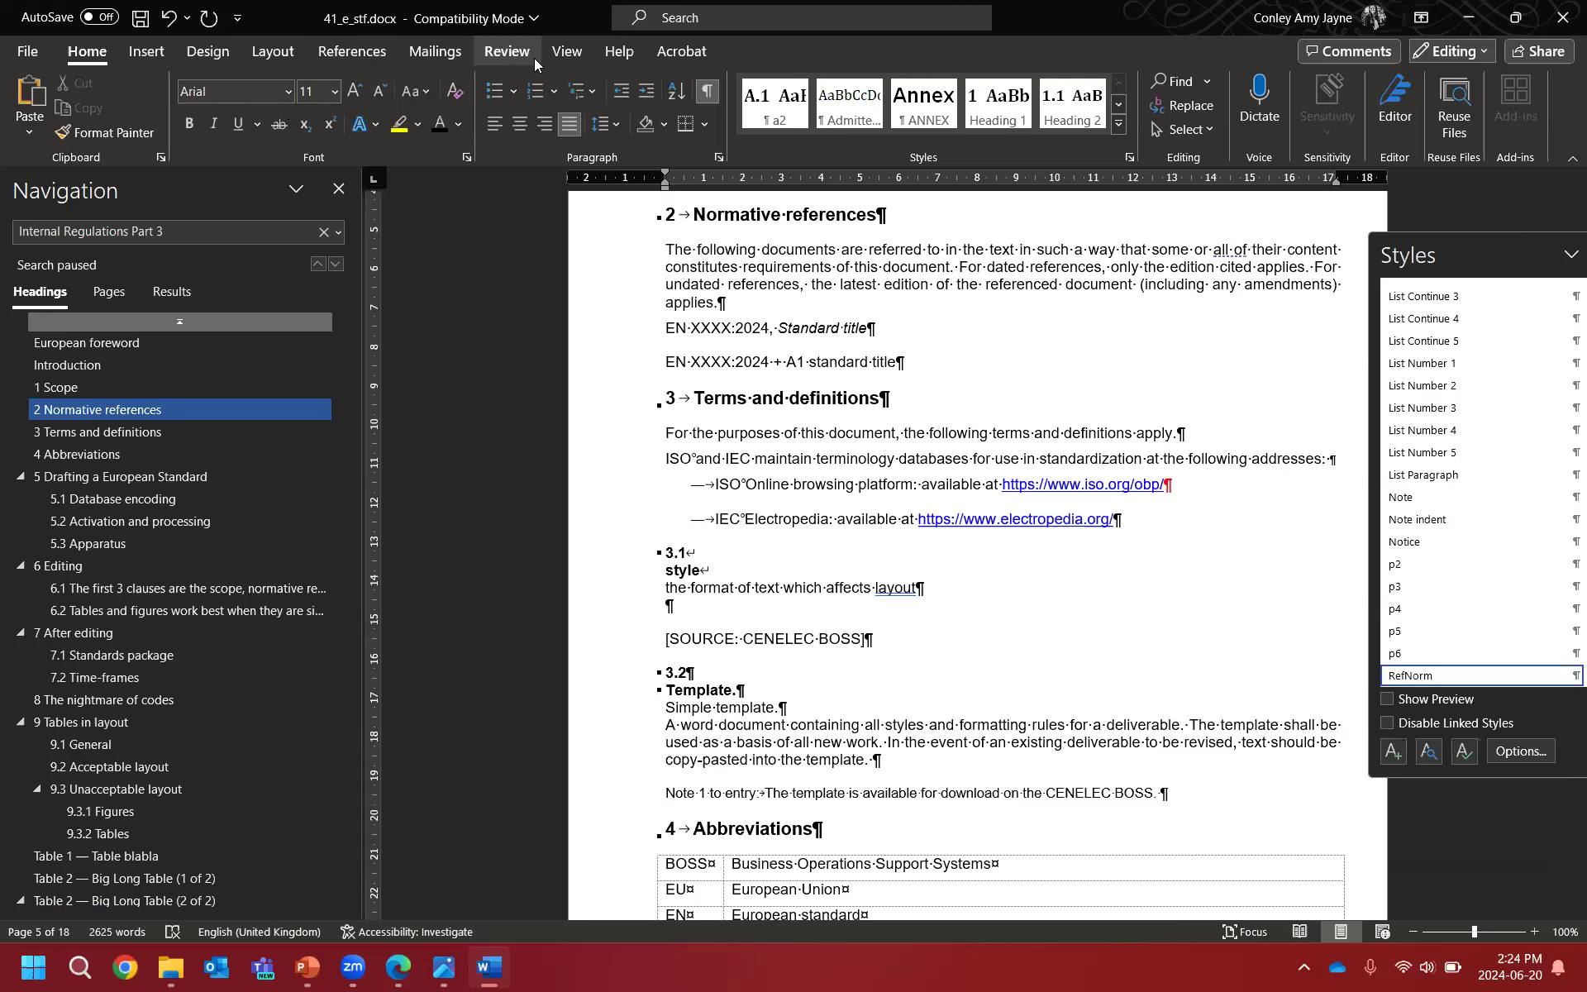
left_click(567, 52)
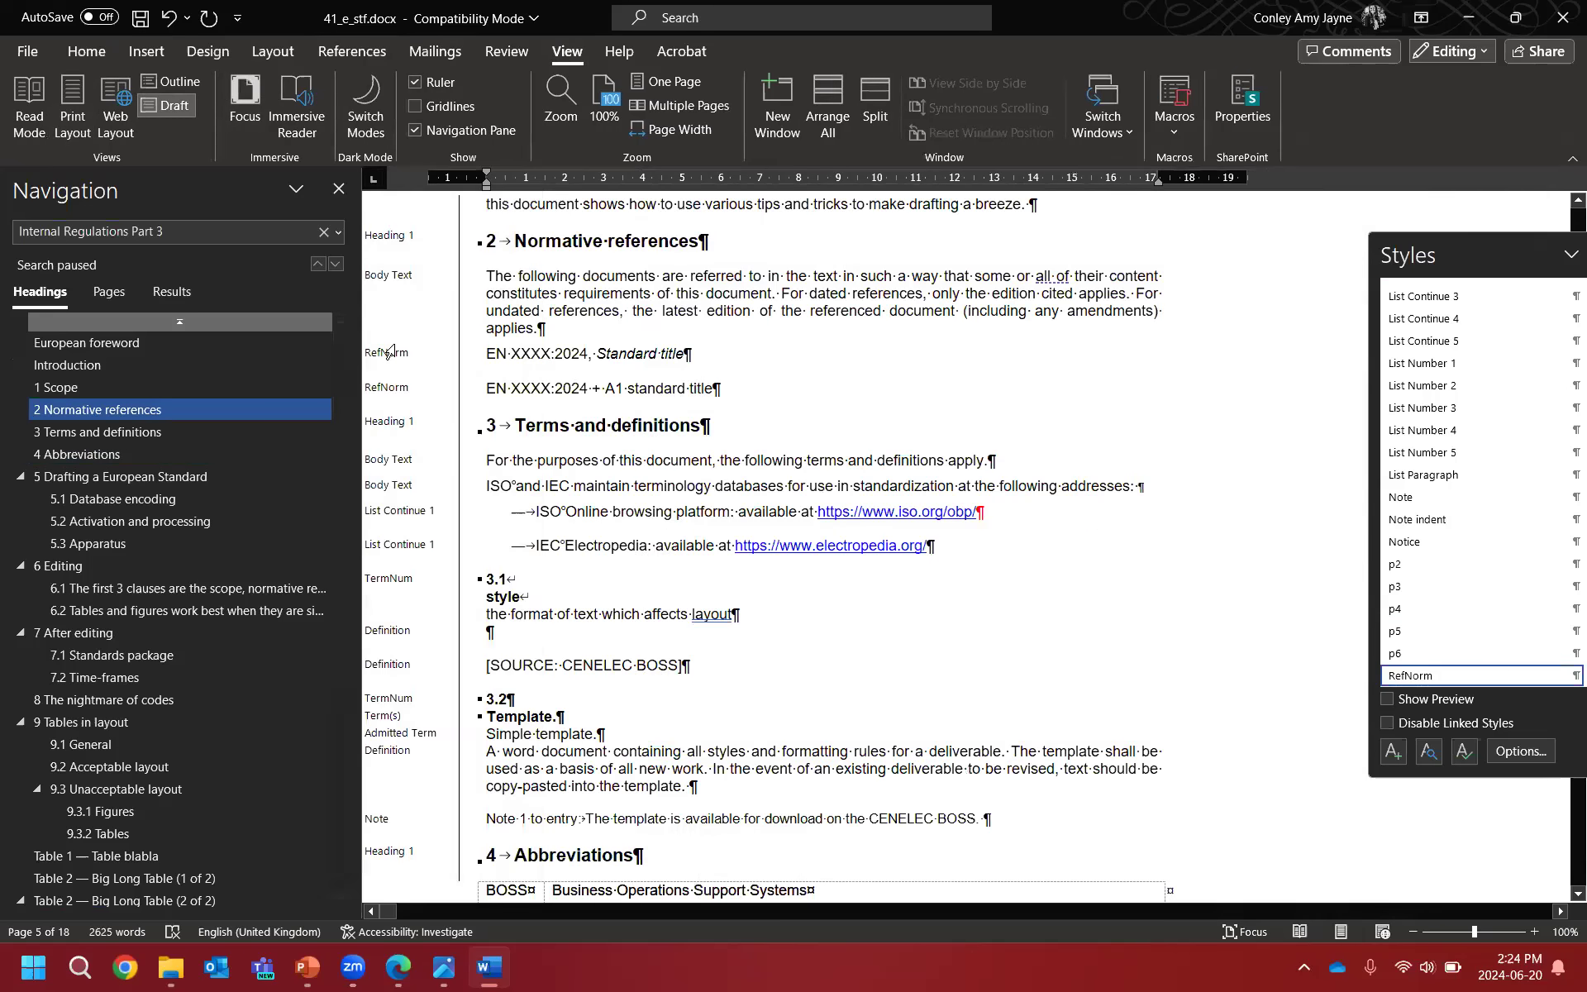
left_click(377, 357)
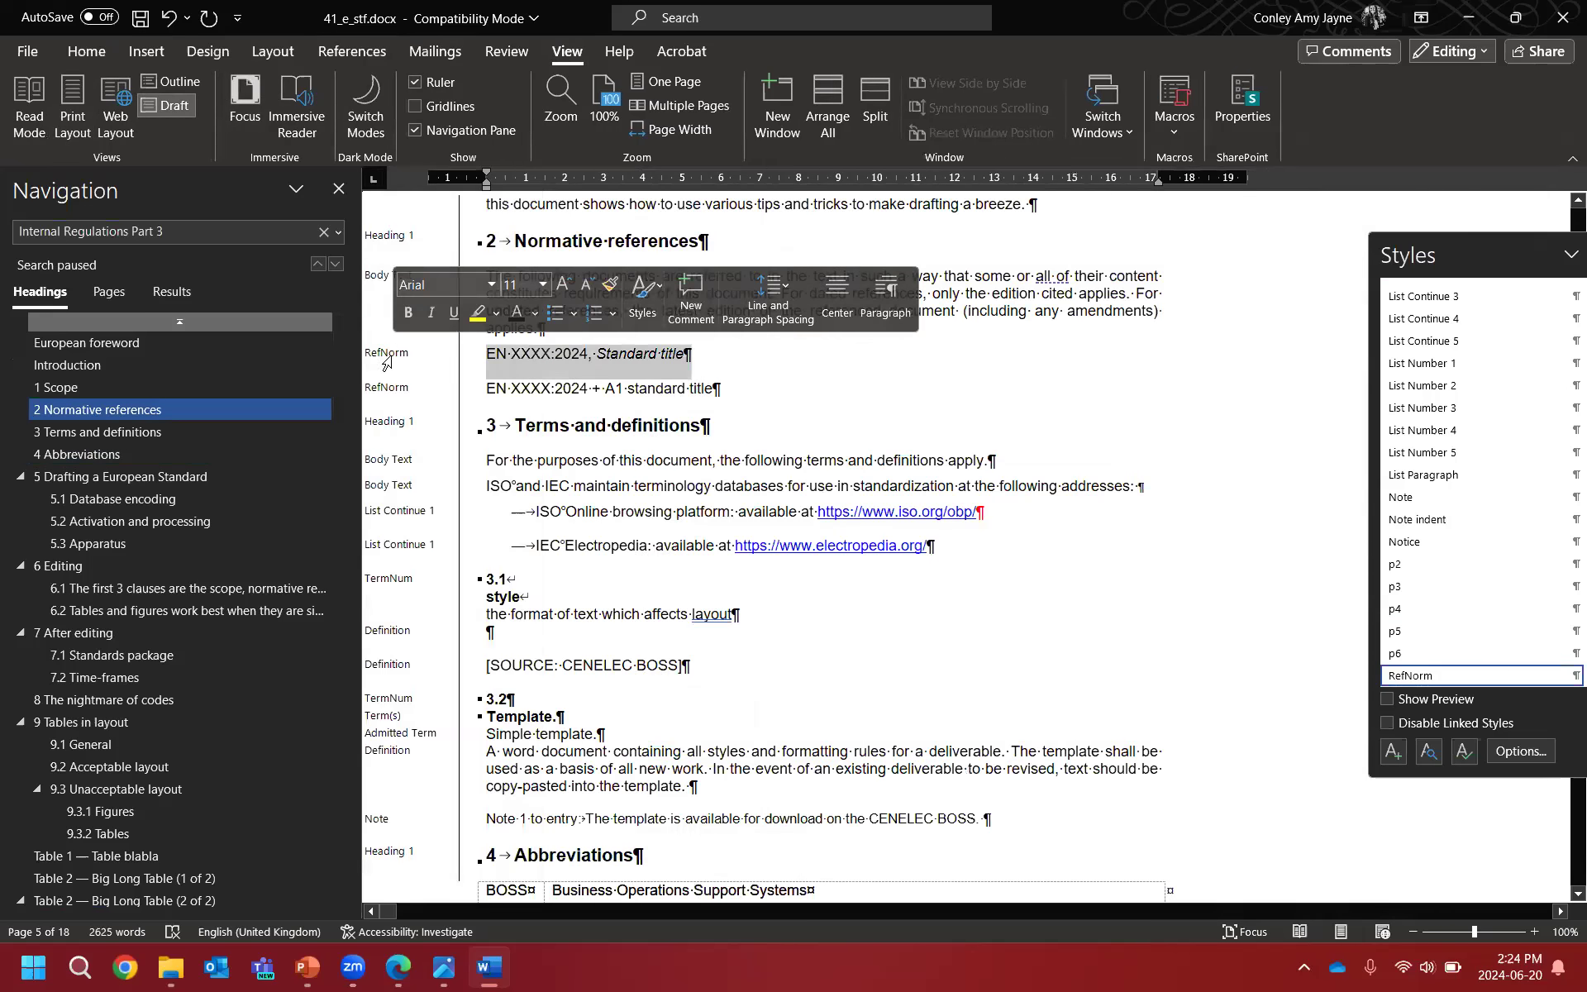
left_click(663, 362)
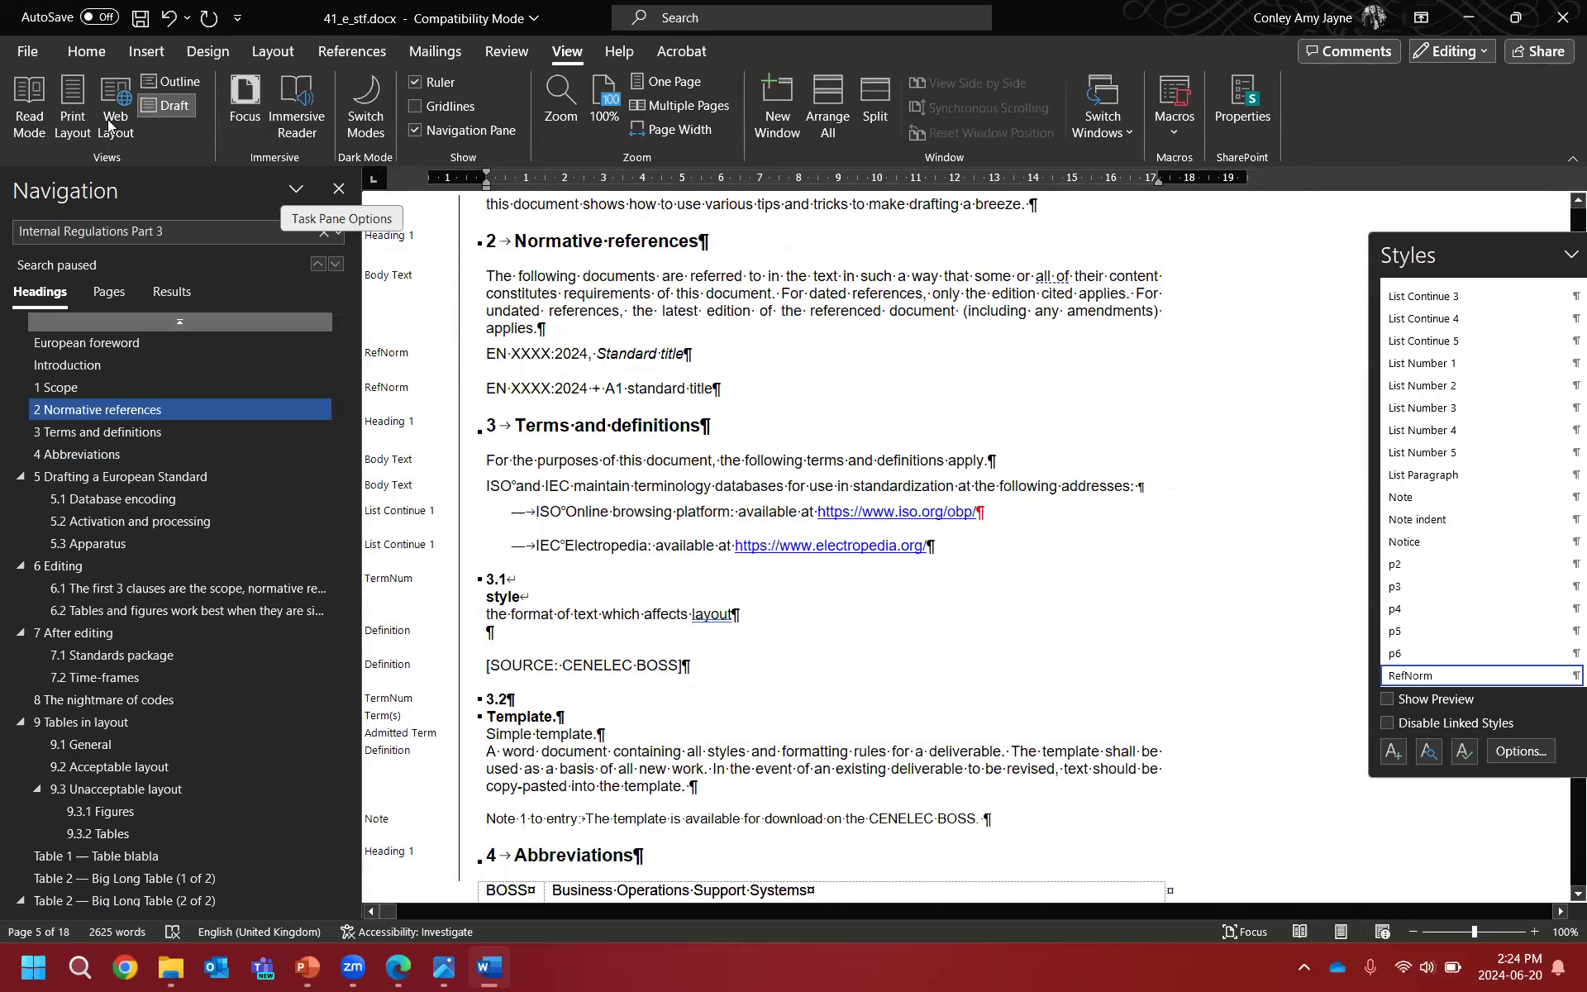
left_click(73, 107)
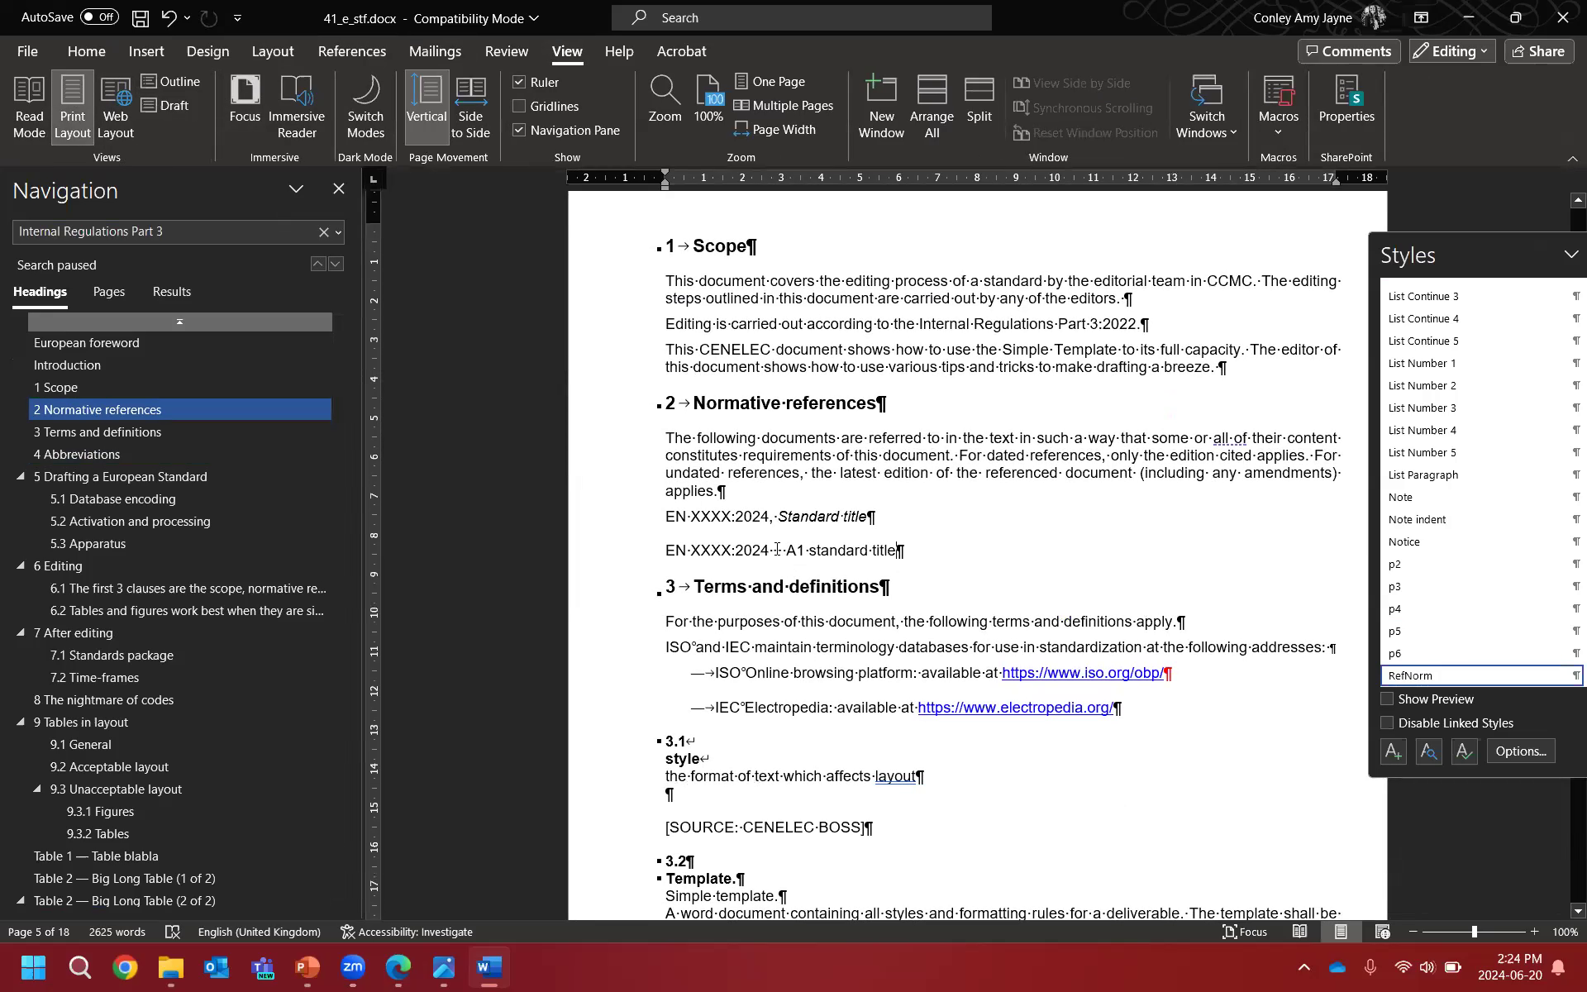
Step: Correct the second normative reference's designation to EN XXXX:2024+A1:2025, without spaces around the plus sign and followed by a comma
scroll(777, 550, "up", 5, "ctrl")
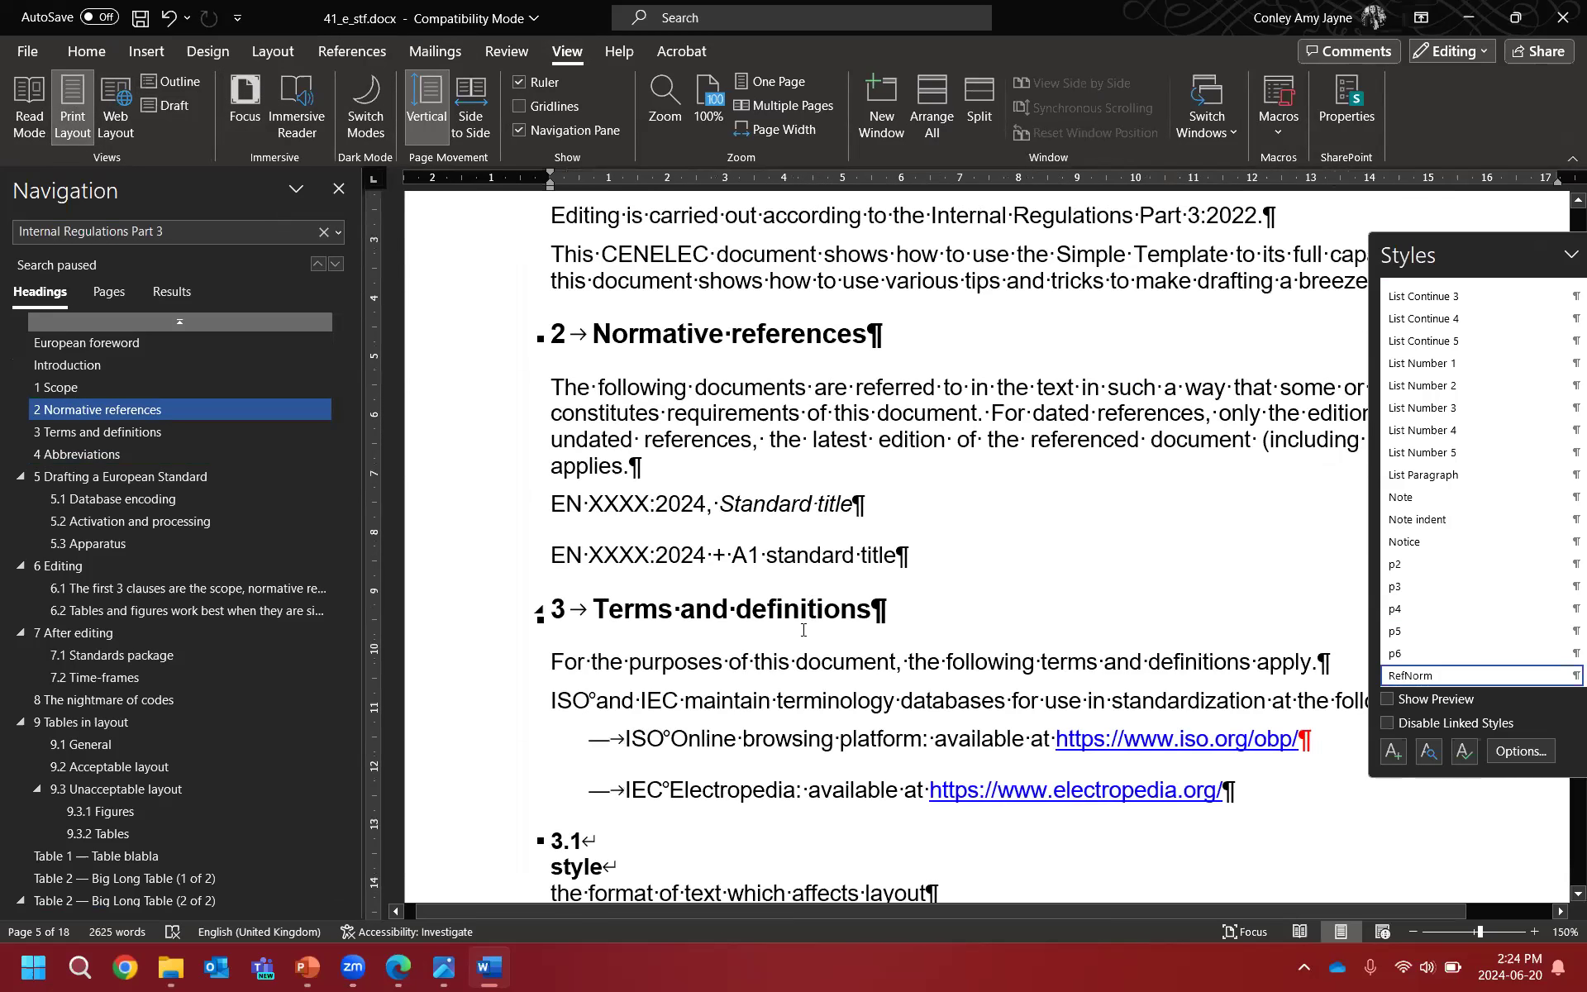
key("ctrl+z")
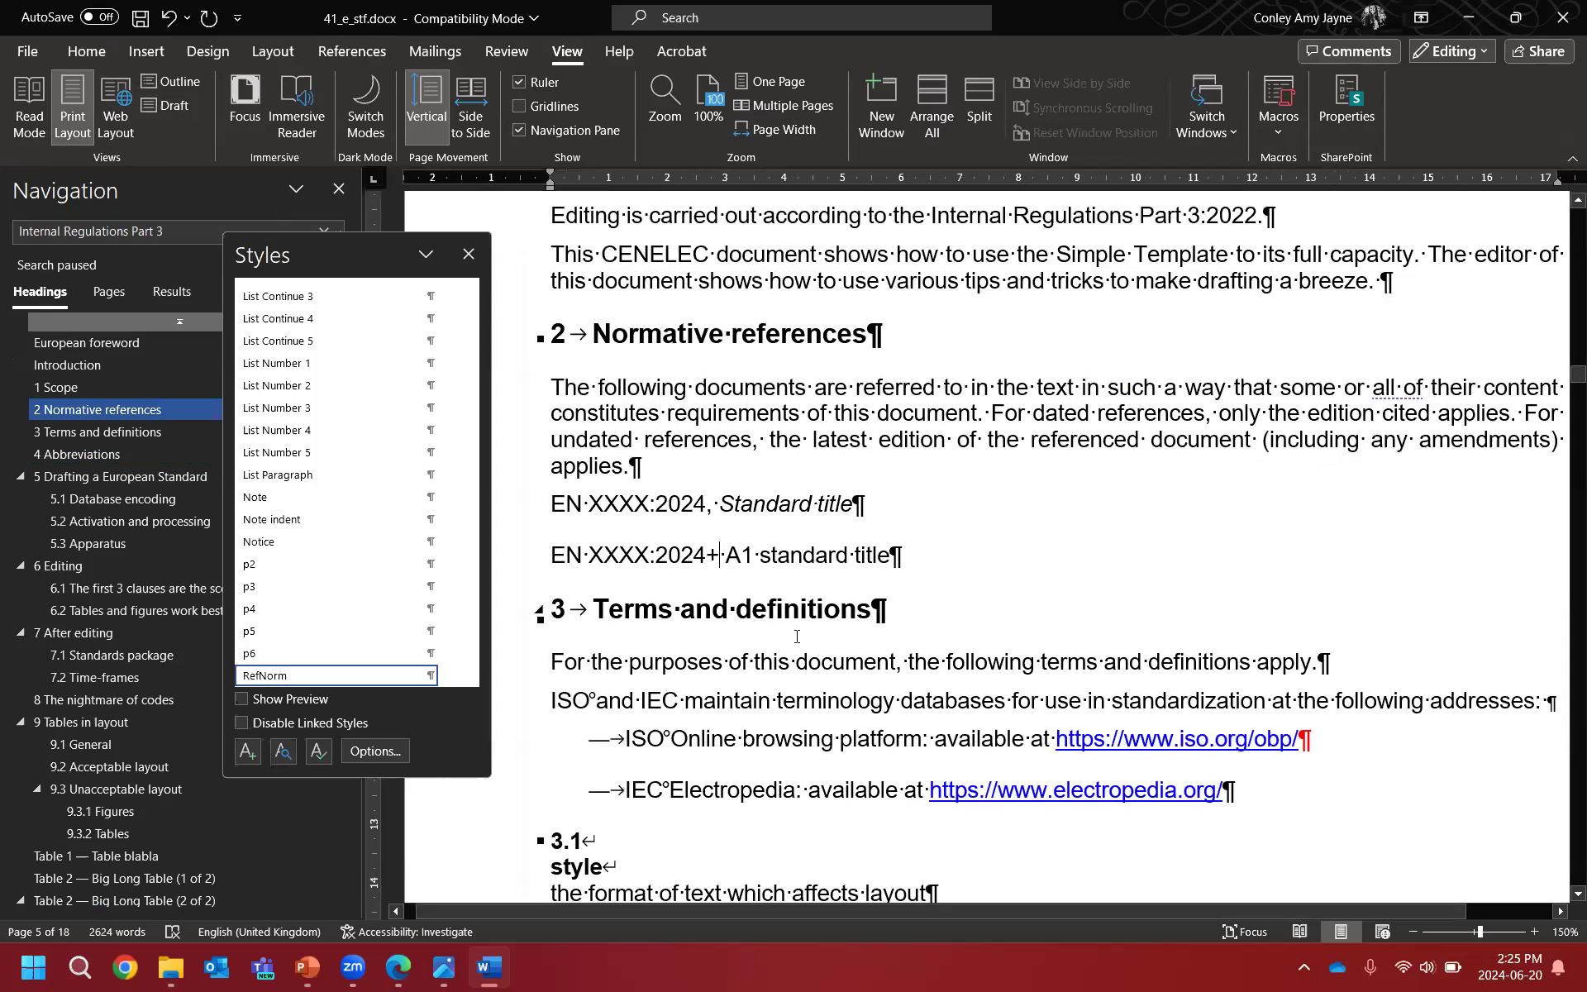
key("ctrl+z")
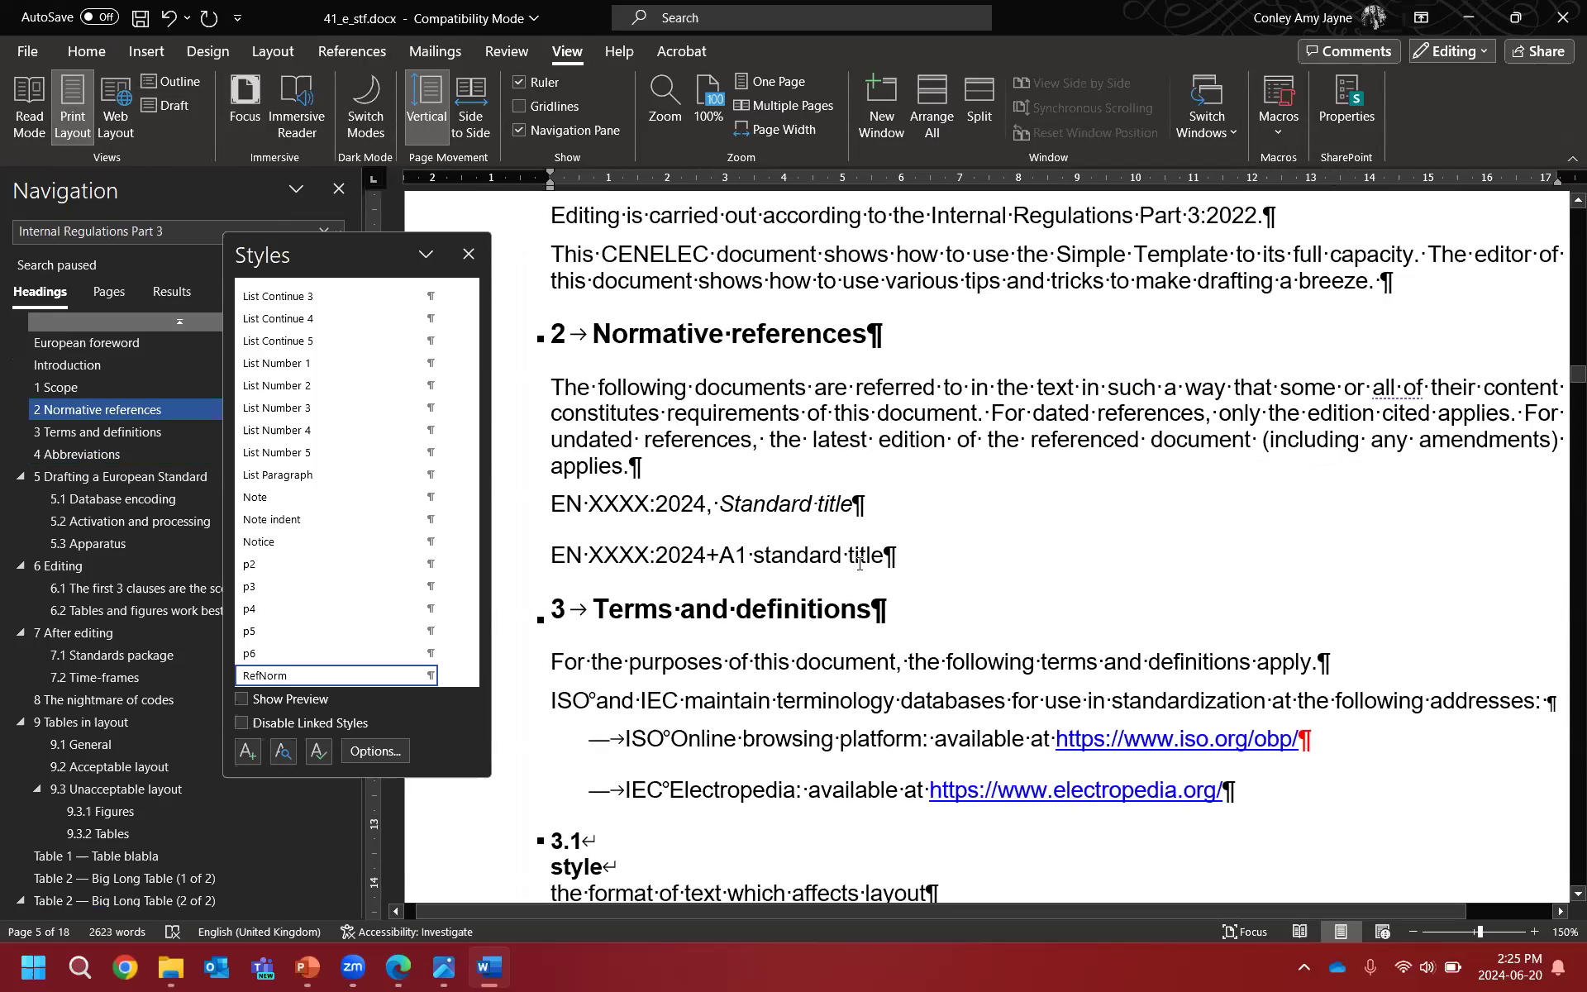
key("Right")
key("Right")
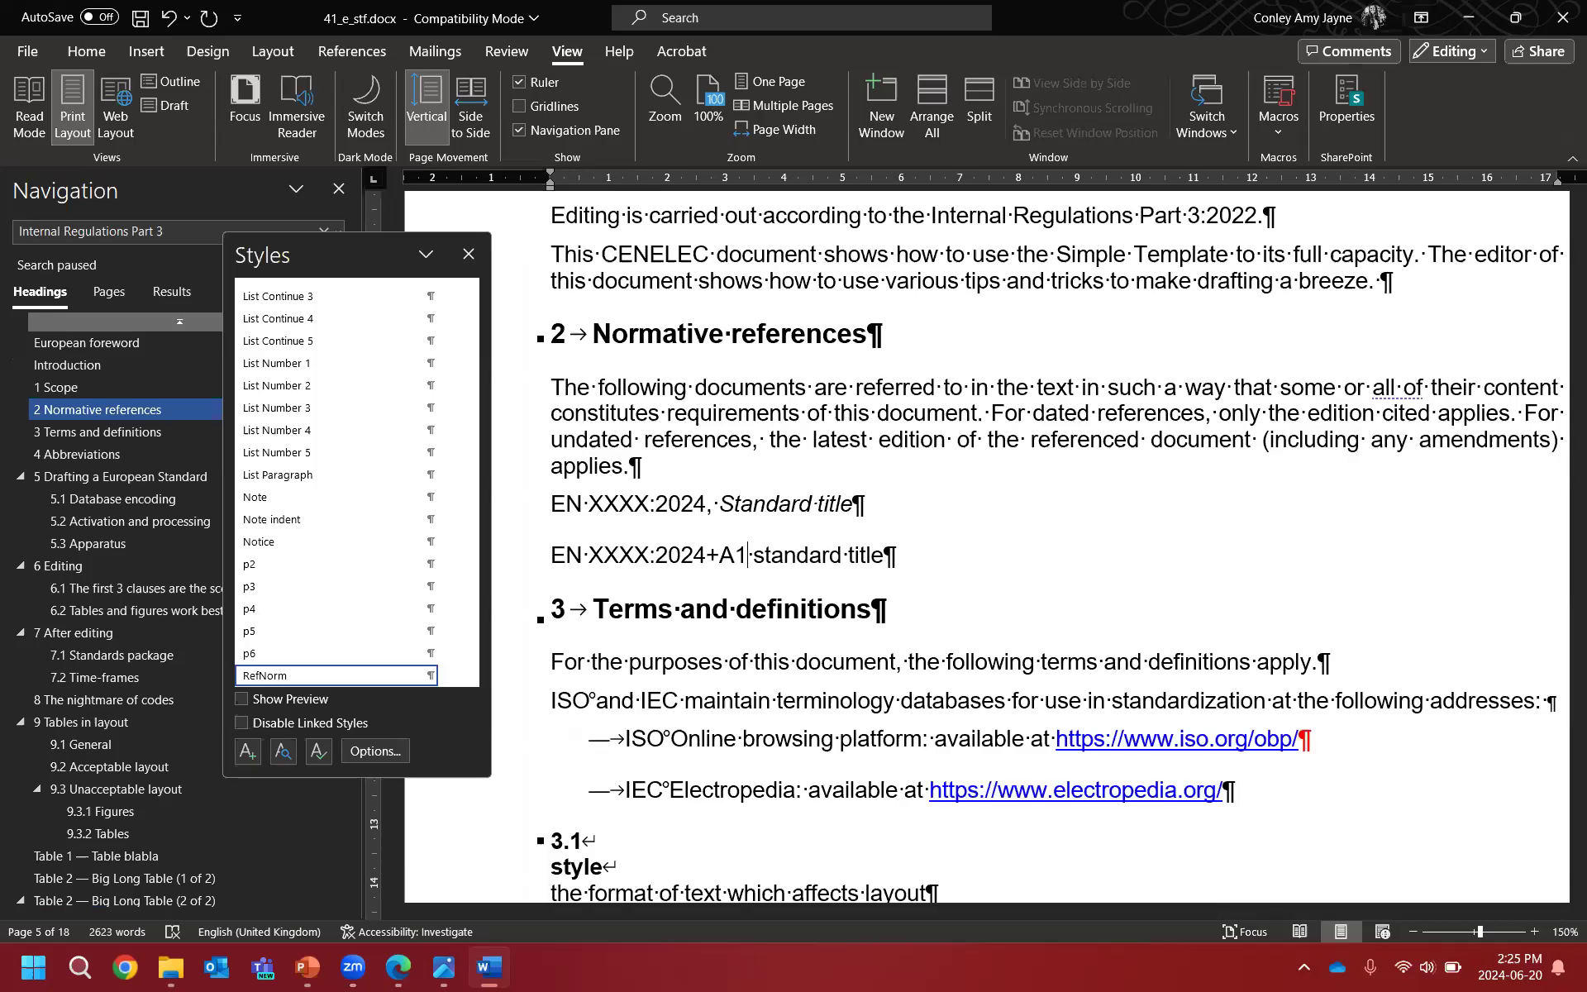
type(":202")
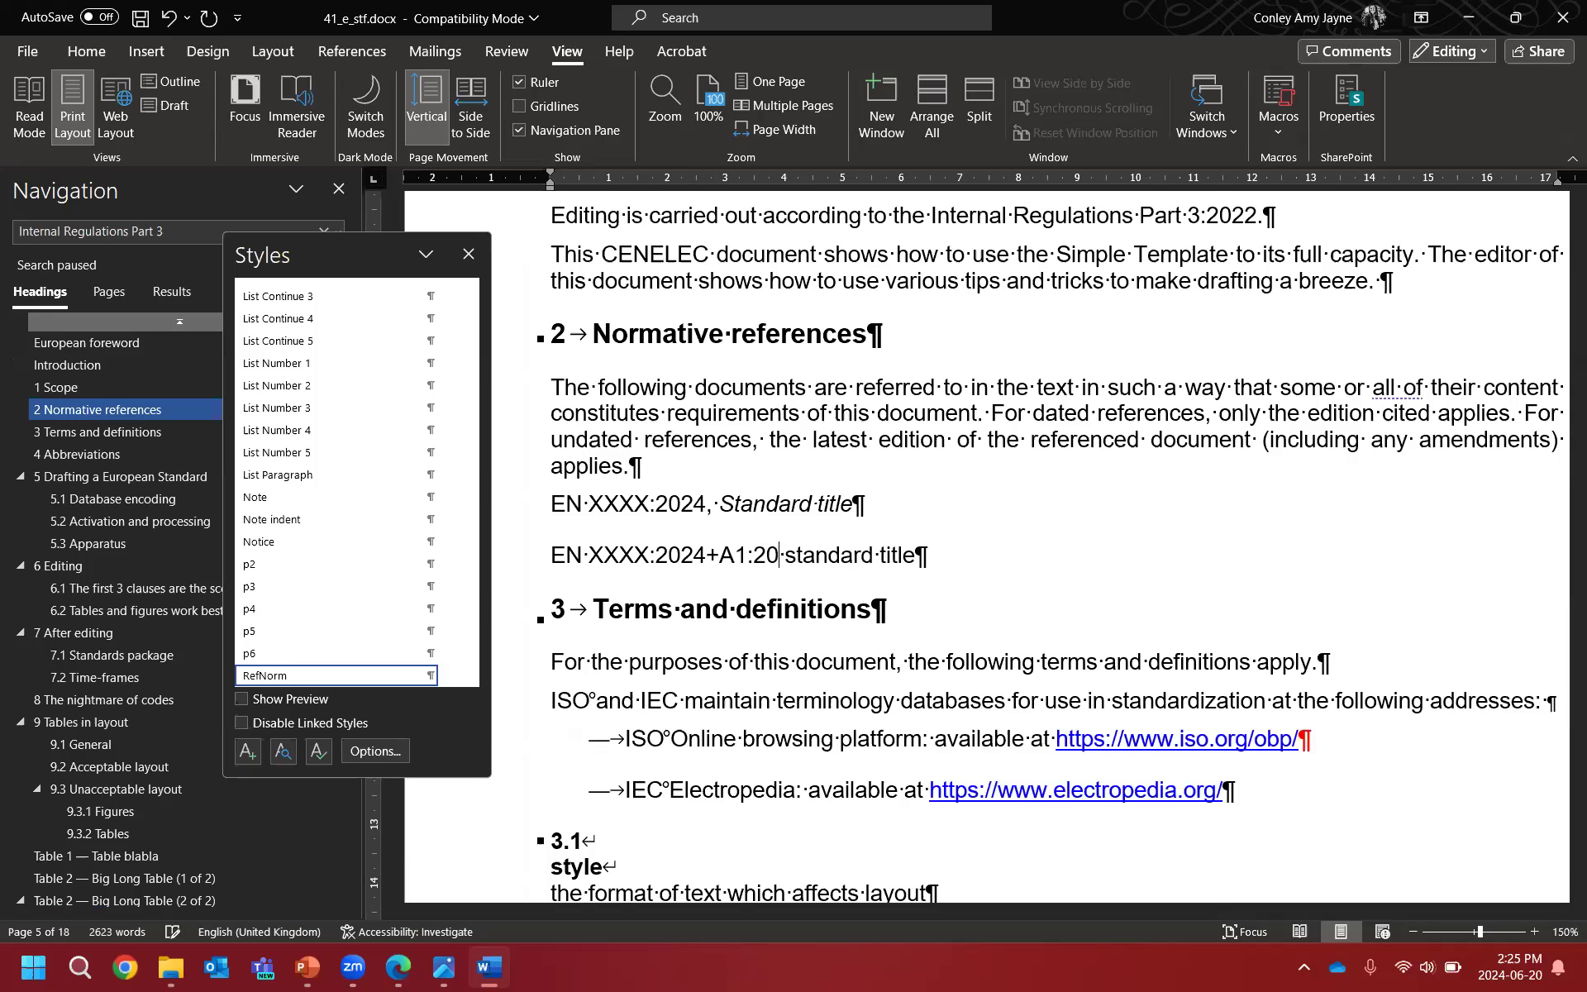
type("5")
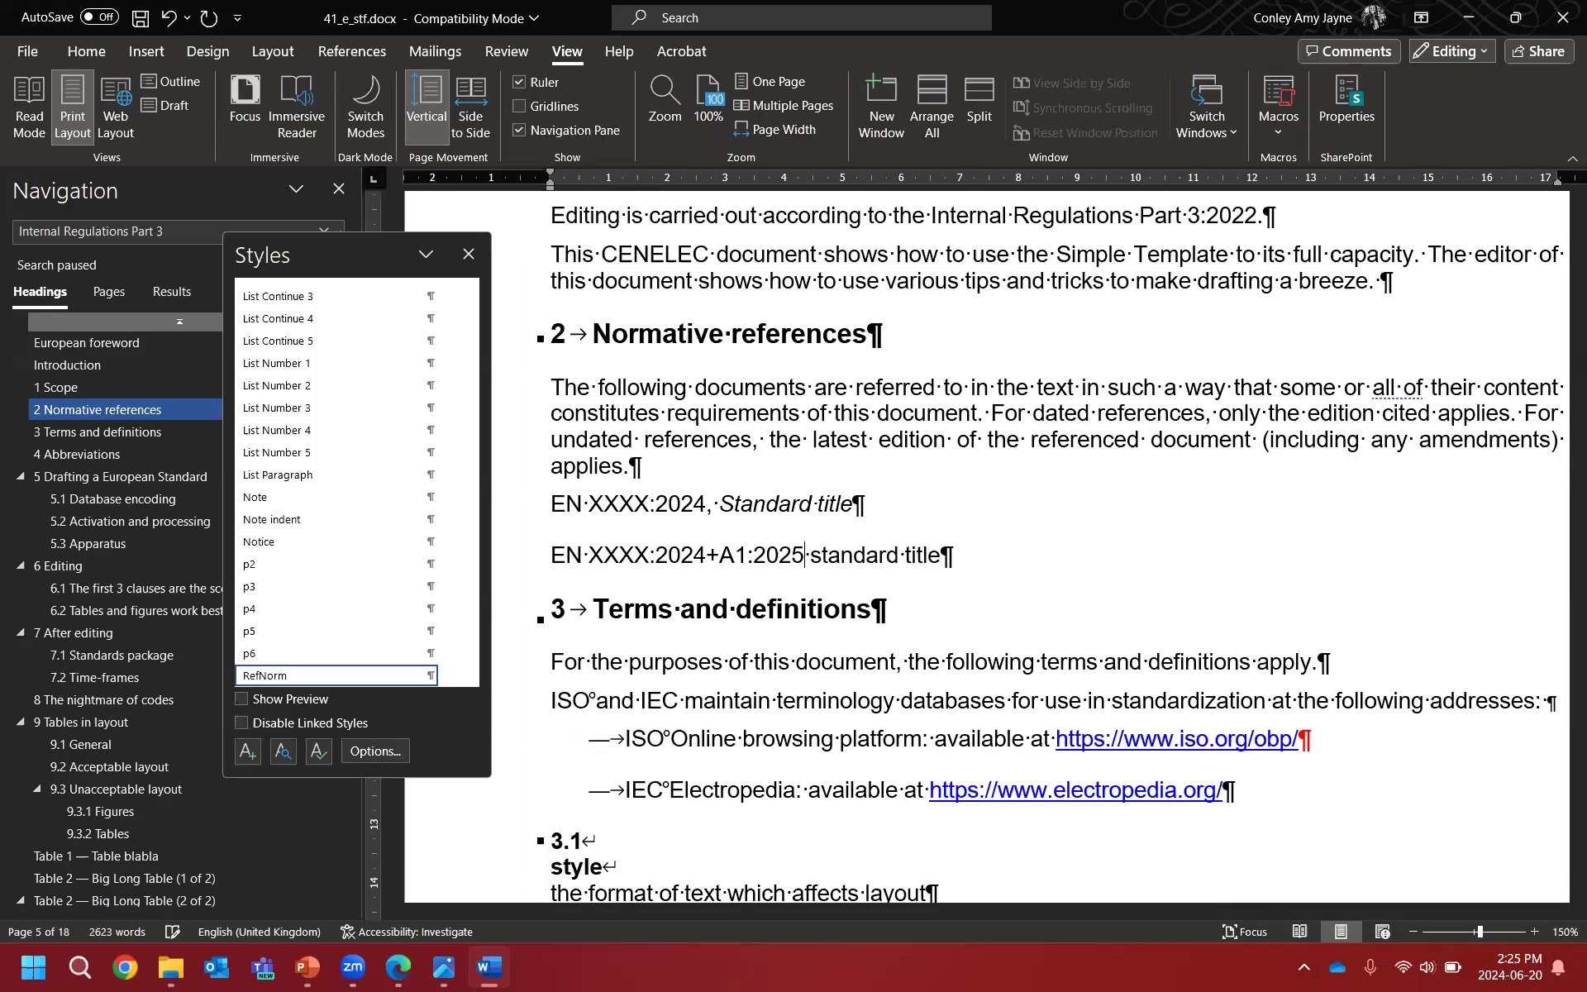
type(",")
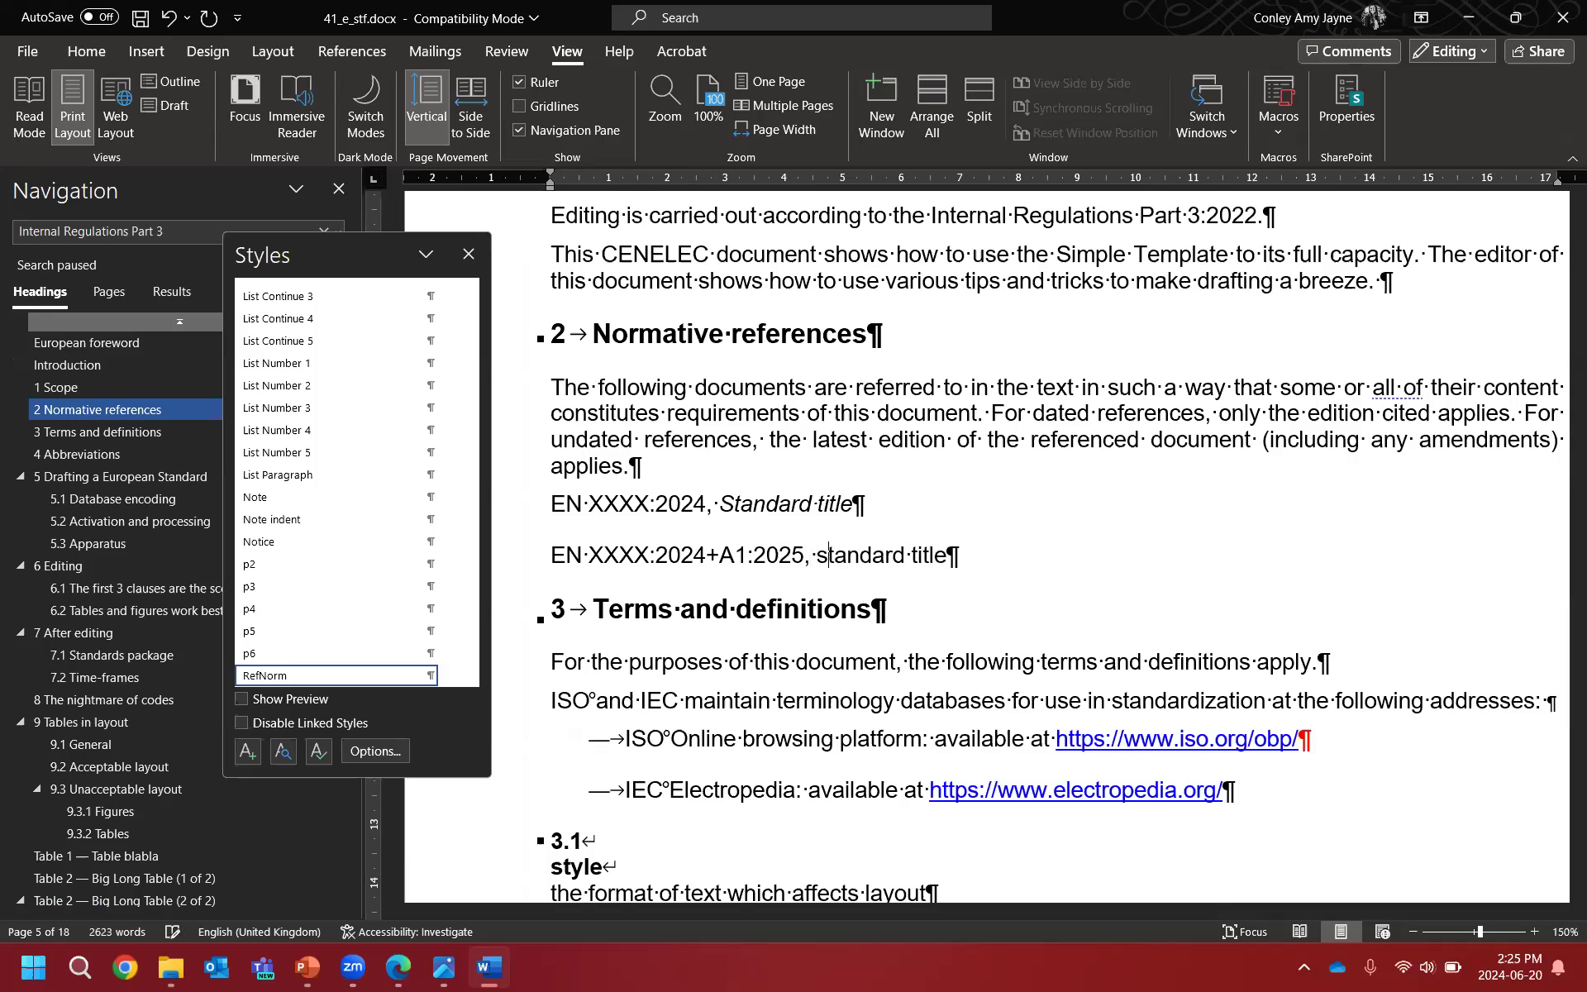
Step: Capitalize the first letter of the second normative reference's title and italicize "Standard title"
key("BackSpace")
type("S")
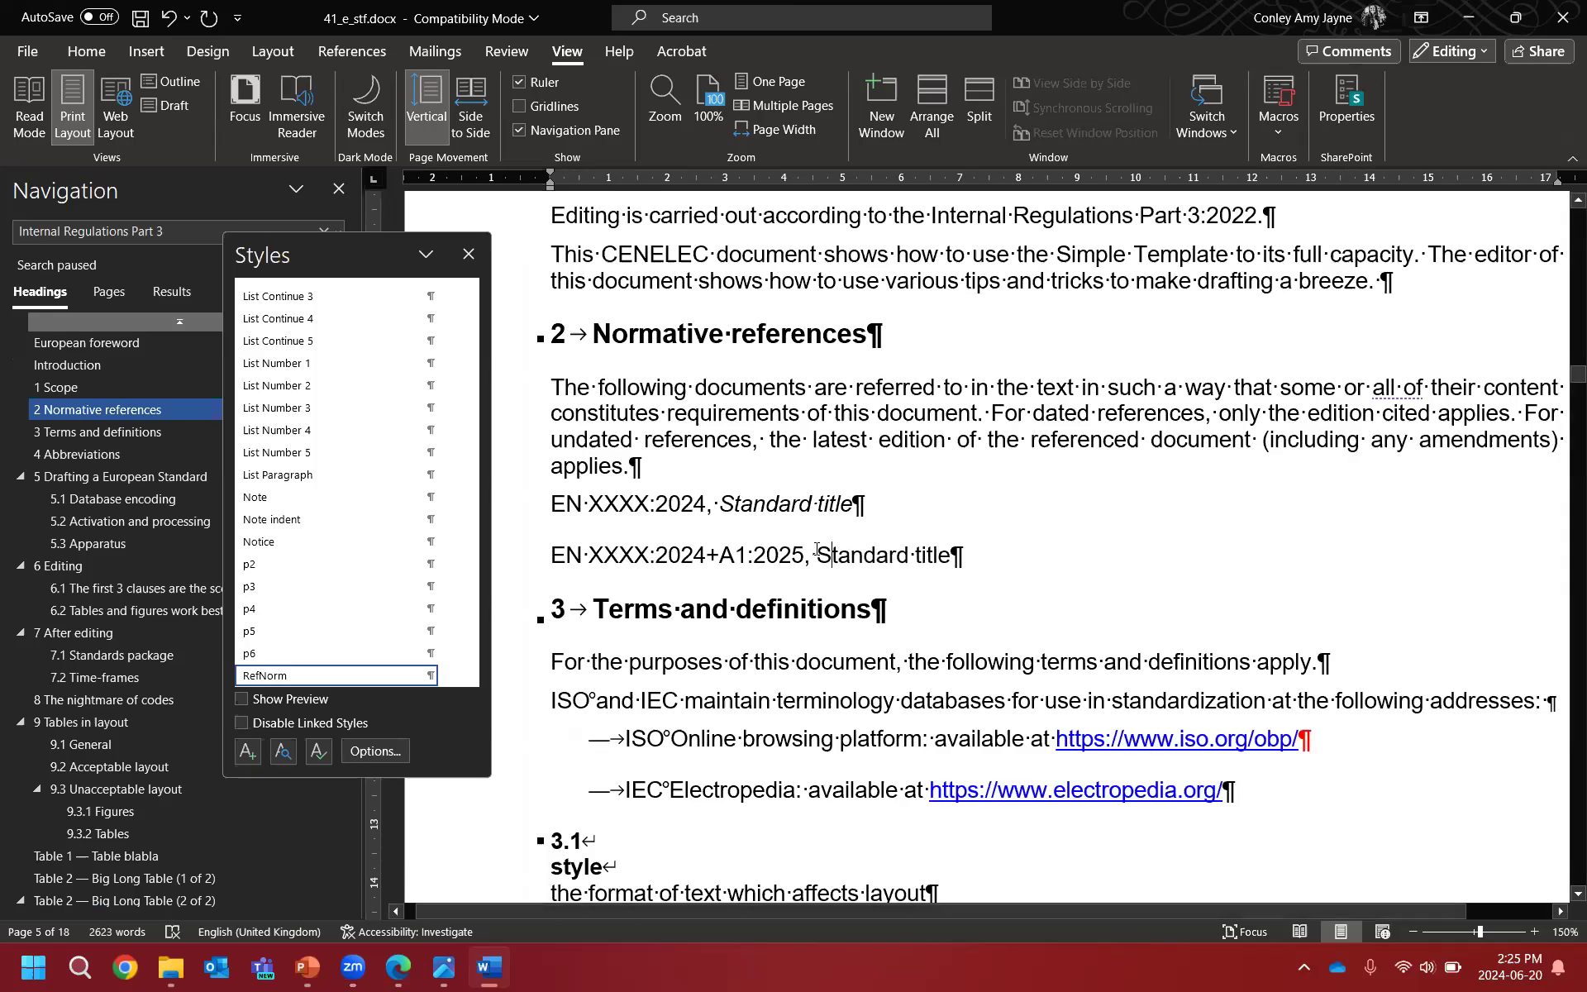
left_click_drag(818, 551, 954, 550)
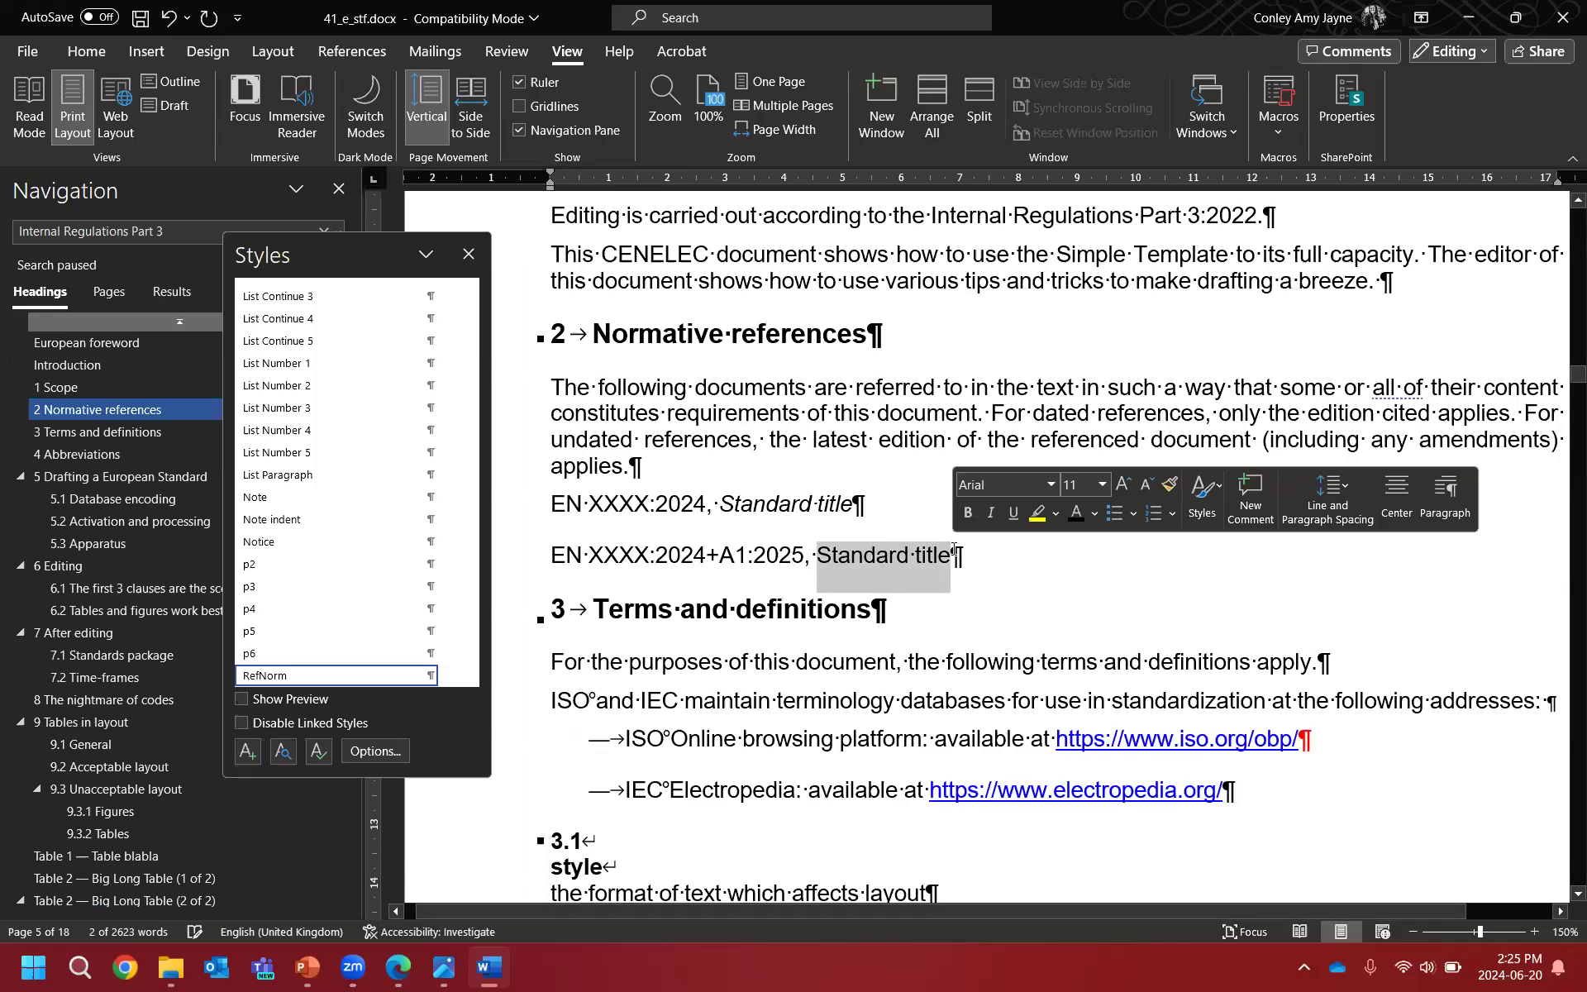
left_click(996, 514)
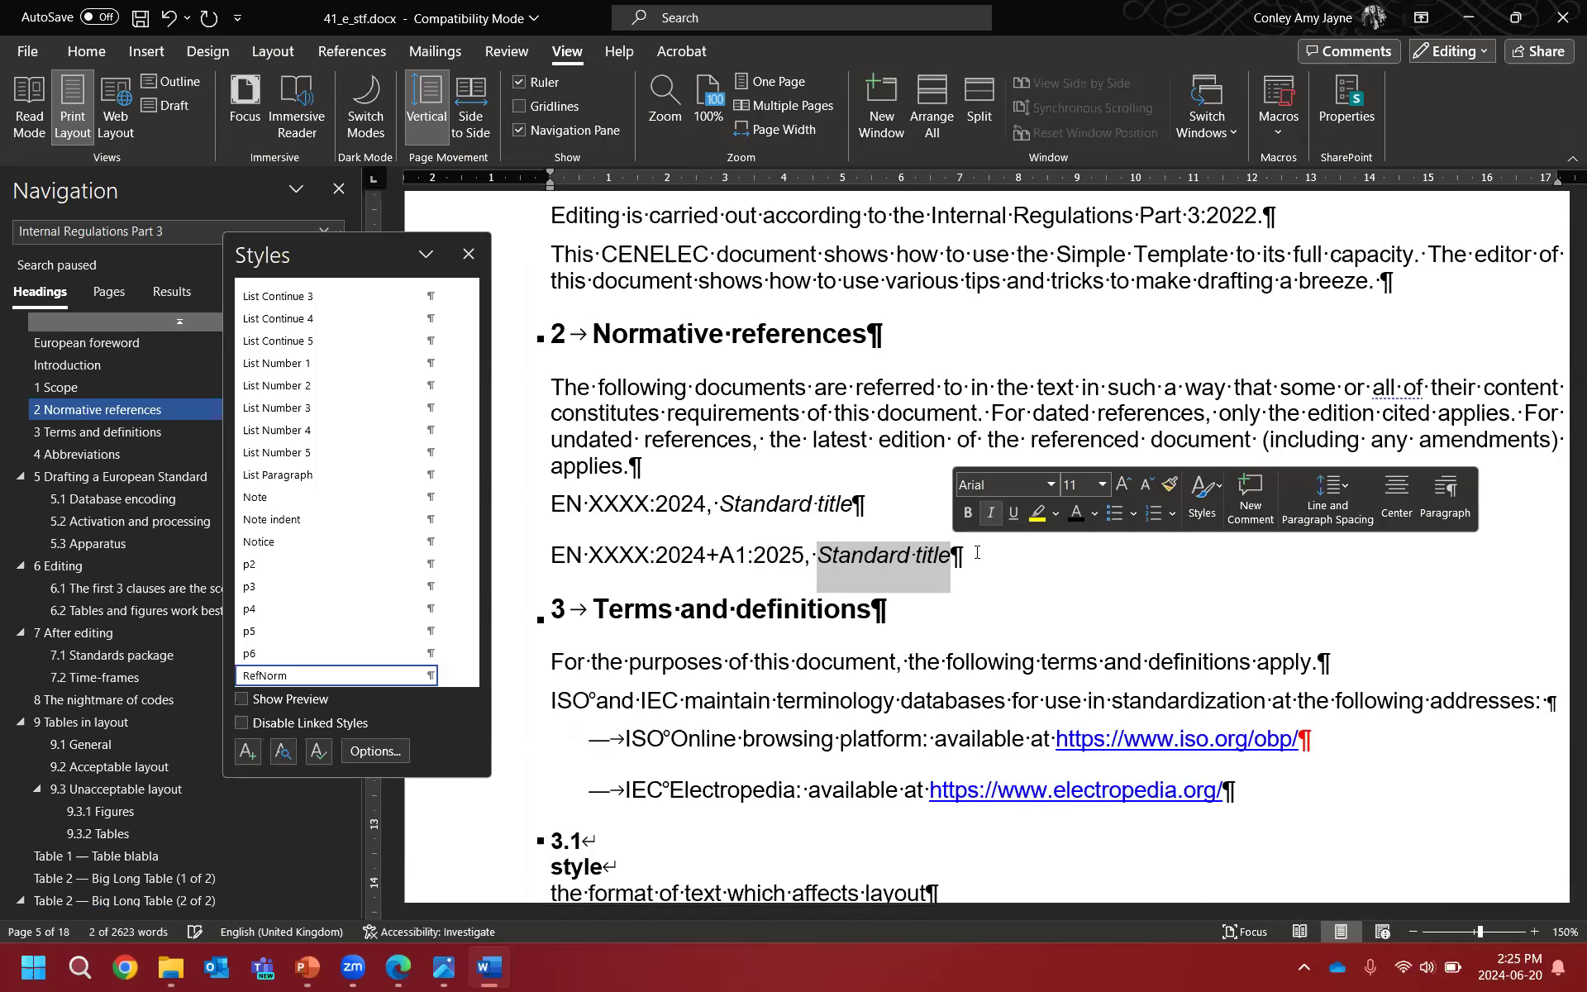
left_click(980, 565)
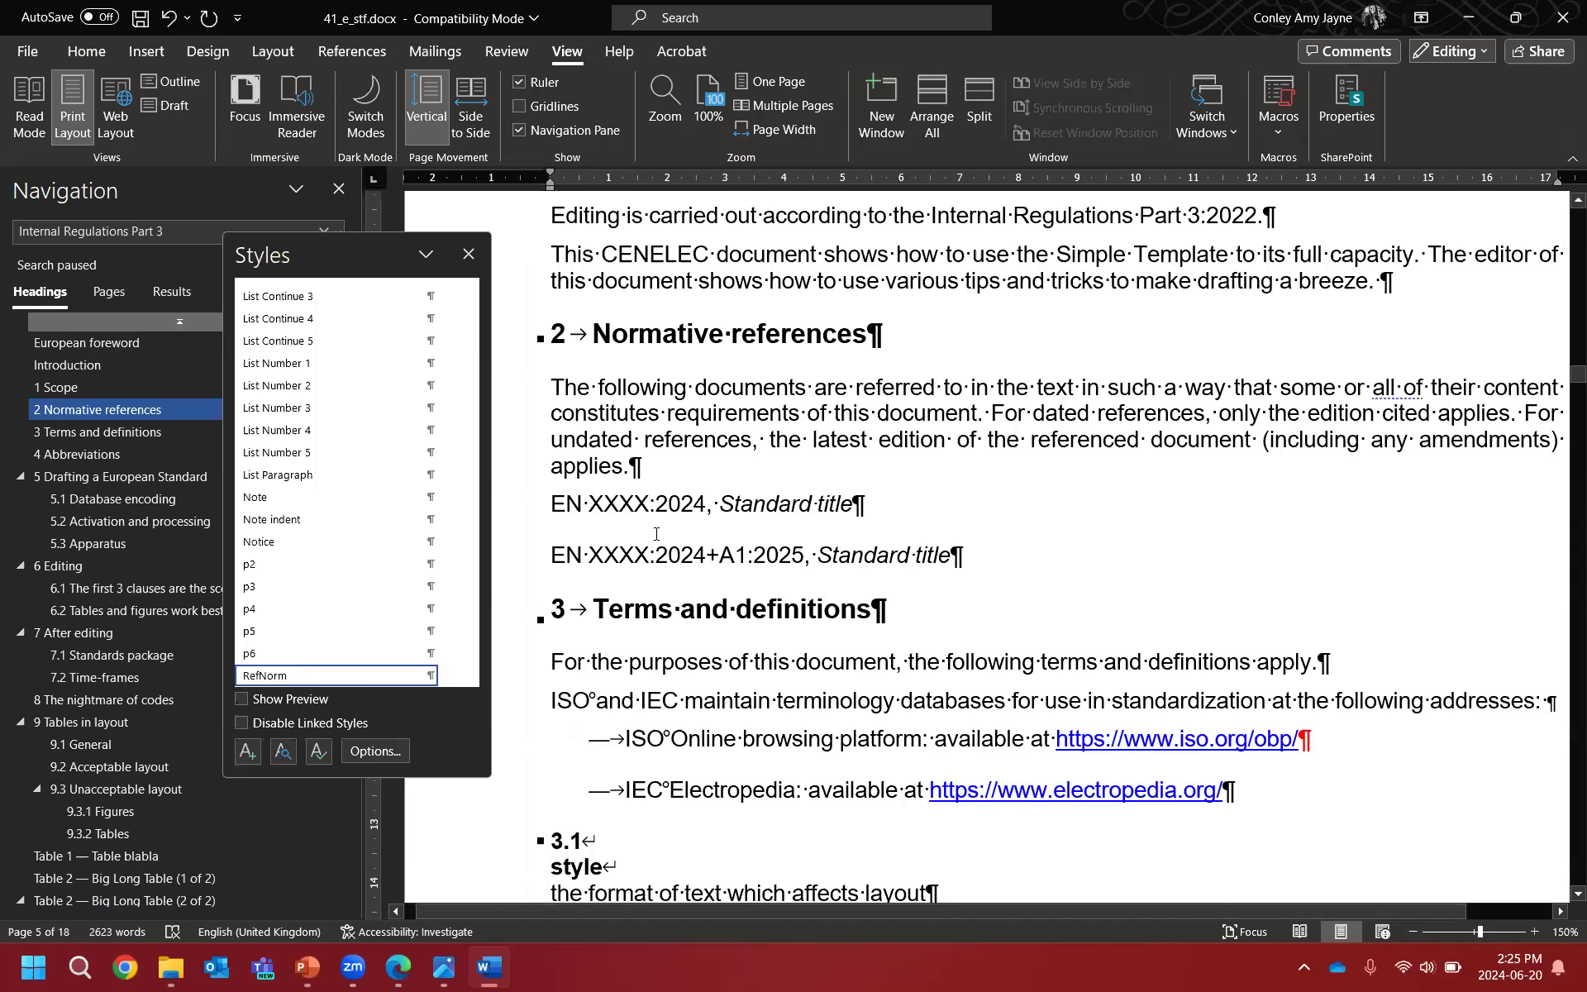
Step: Remove the year :2024 from the first normative reference so it reads EN XXXX, Standard title
left_click(709, 504)
key("BackSpace")
key("BackSpace")
key("BackSpace")
key("BackSpace")
key("BackSpace")
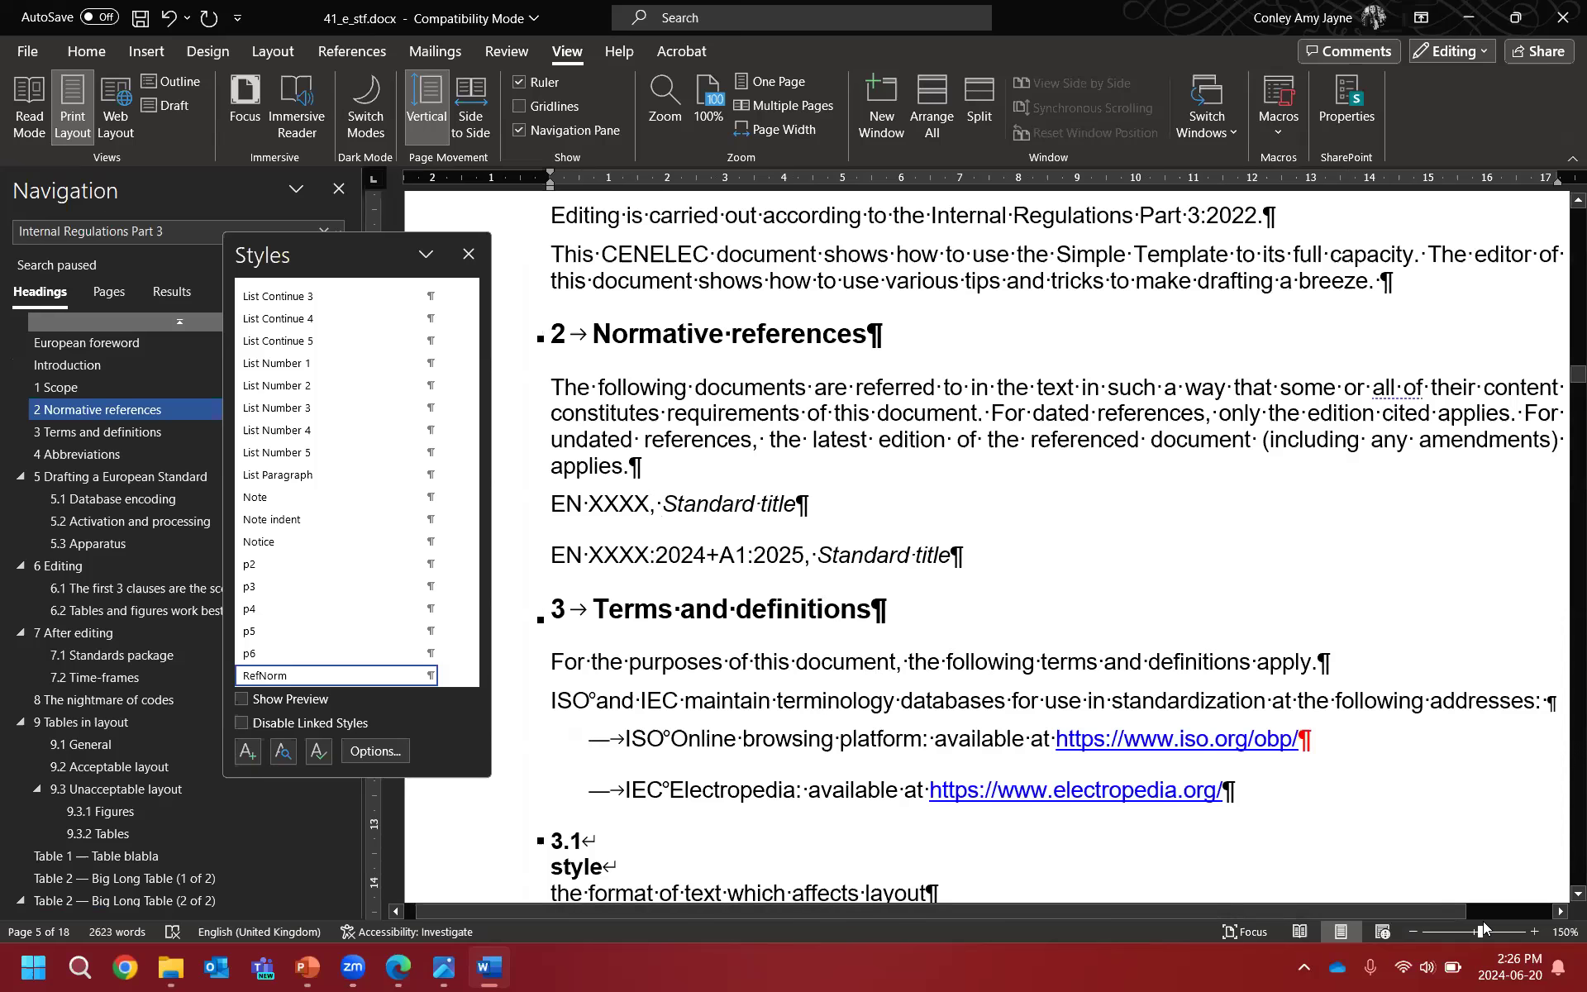
Step: Review the introductory sentences and the ISO and IEC database list under Terms and definitions at 100% zoom
left_click(1412, 931)
left_click(1412, 931)
left_click(1411, 931)
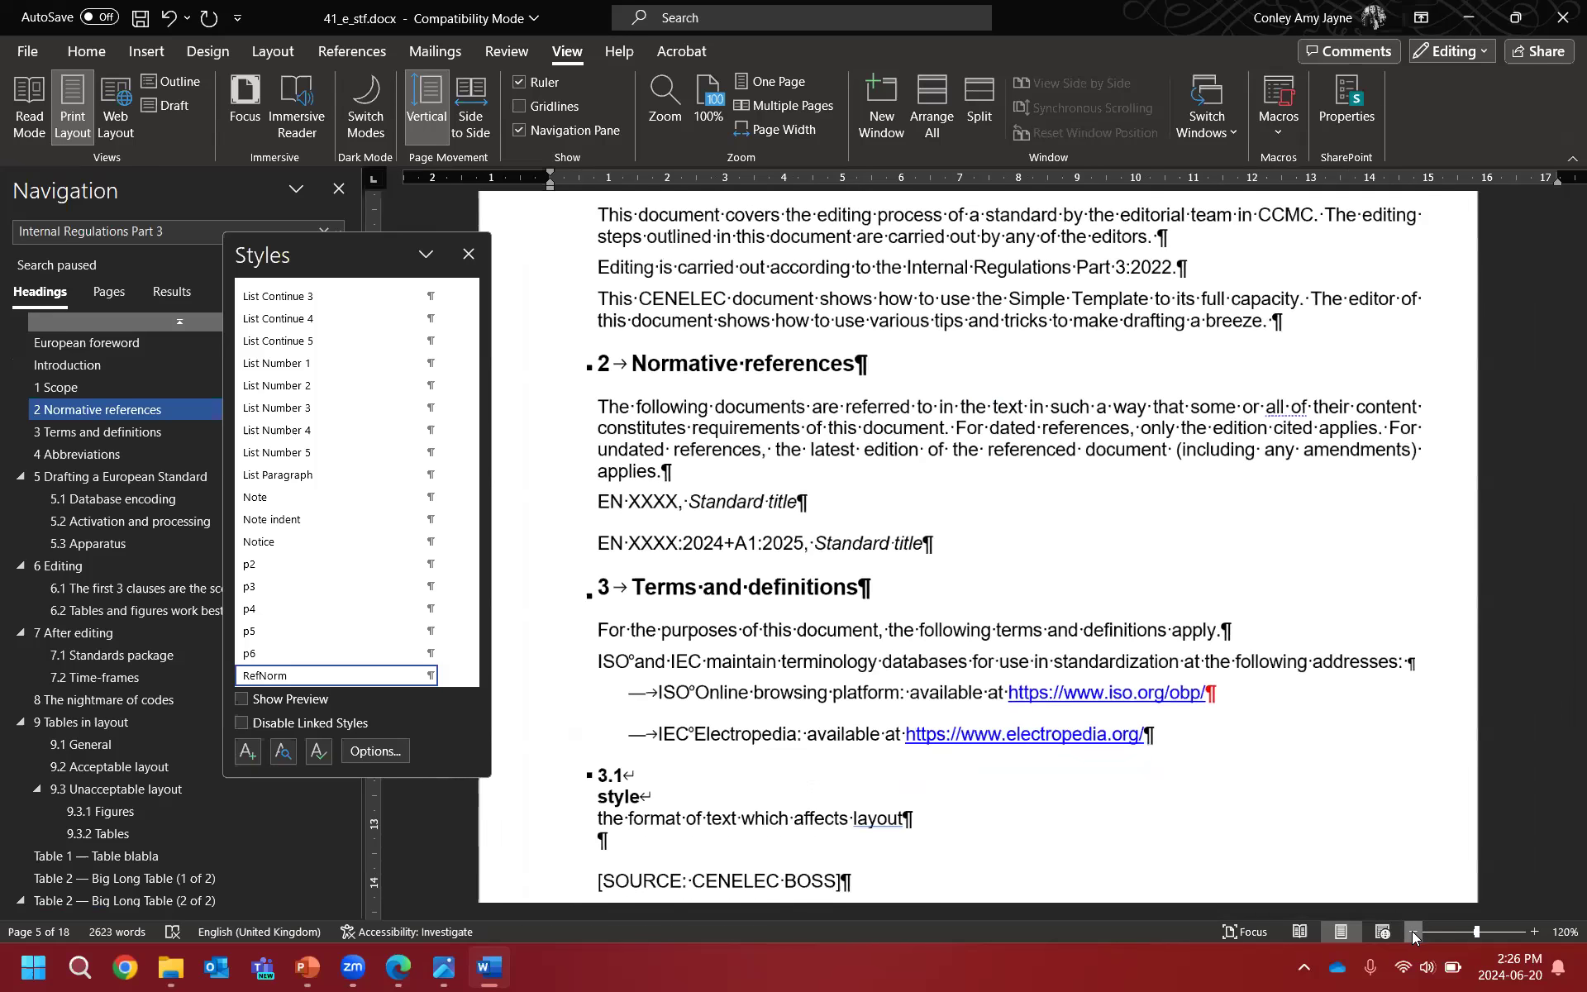
left_click(1412, 931)
left_click(1412, 931)
left_click(735, 500)
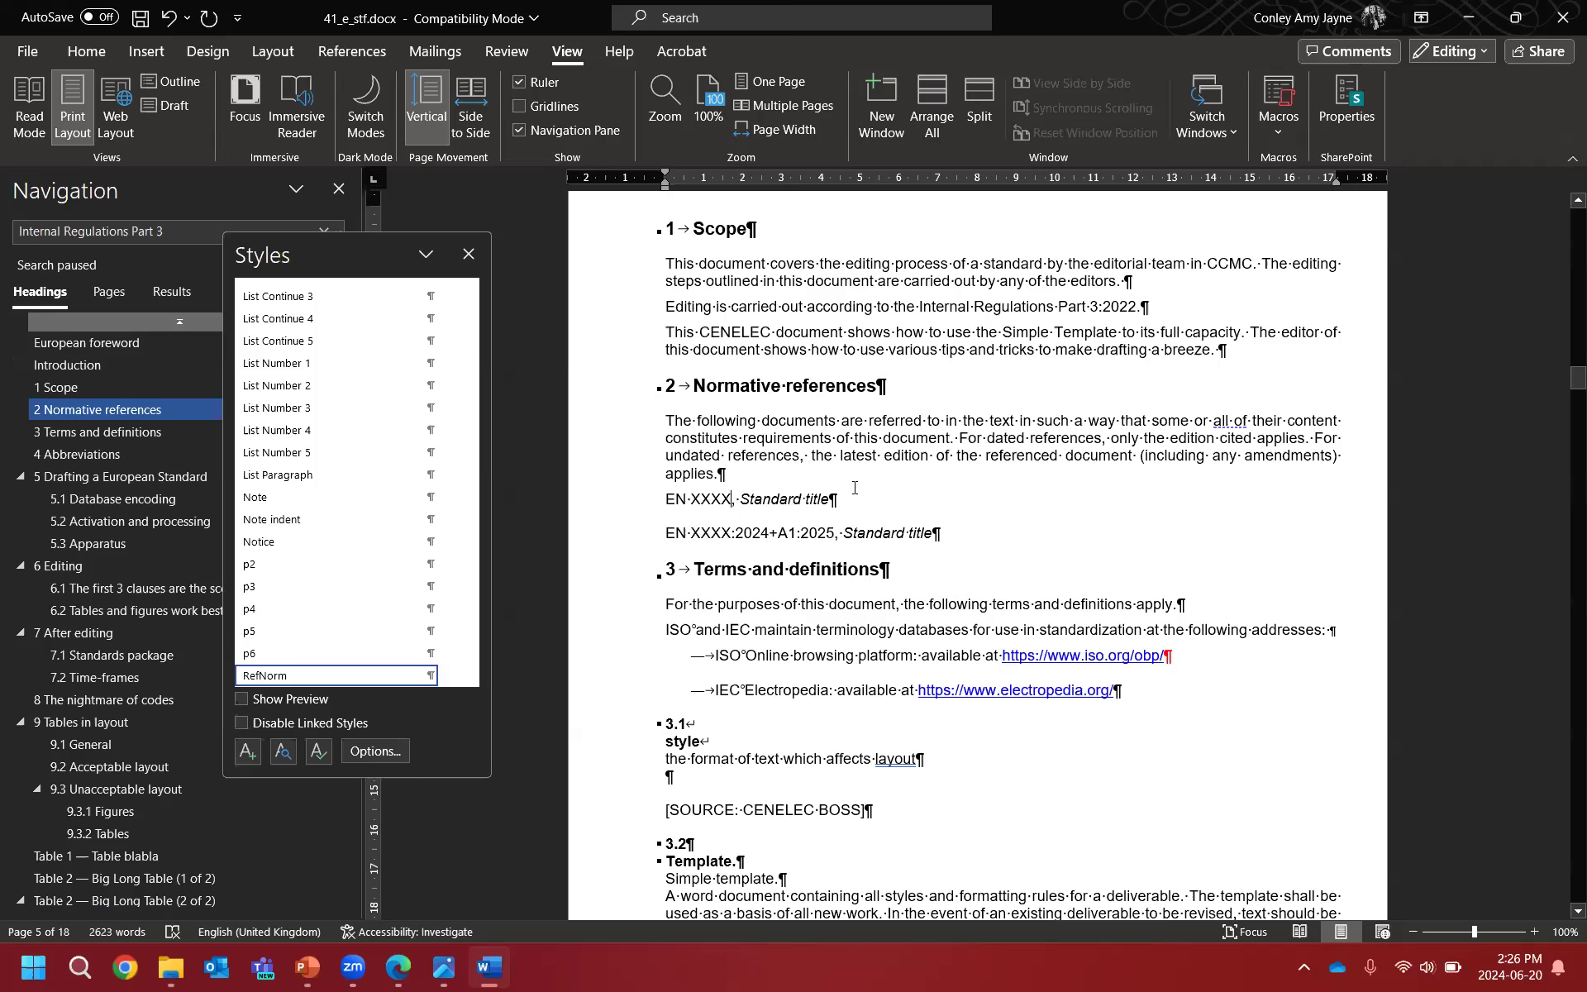
scroll(855, 487, "down", 5)
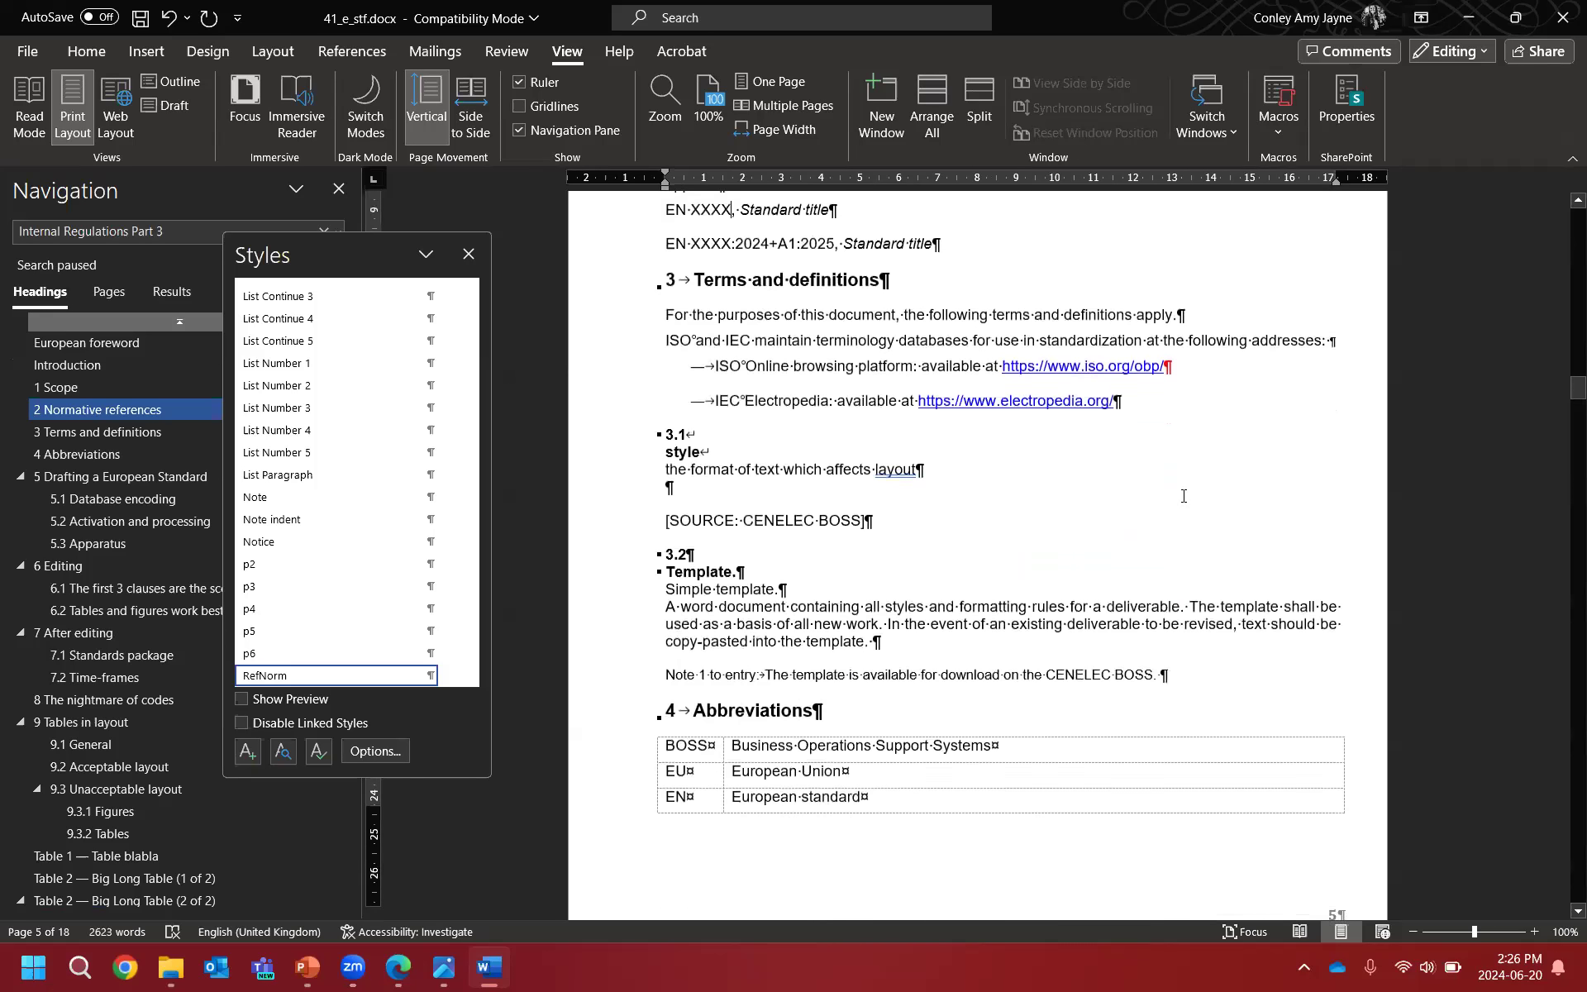
scroll(1184, 496, "down", 1)
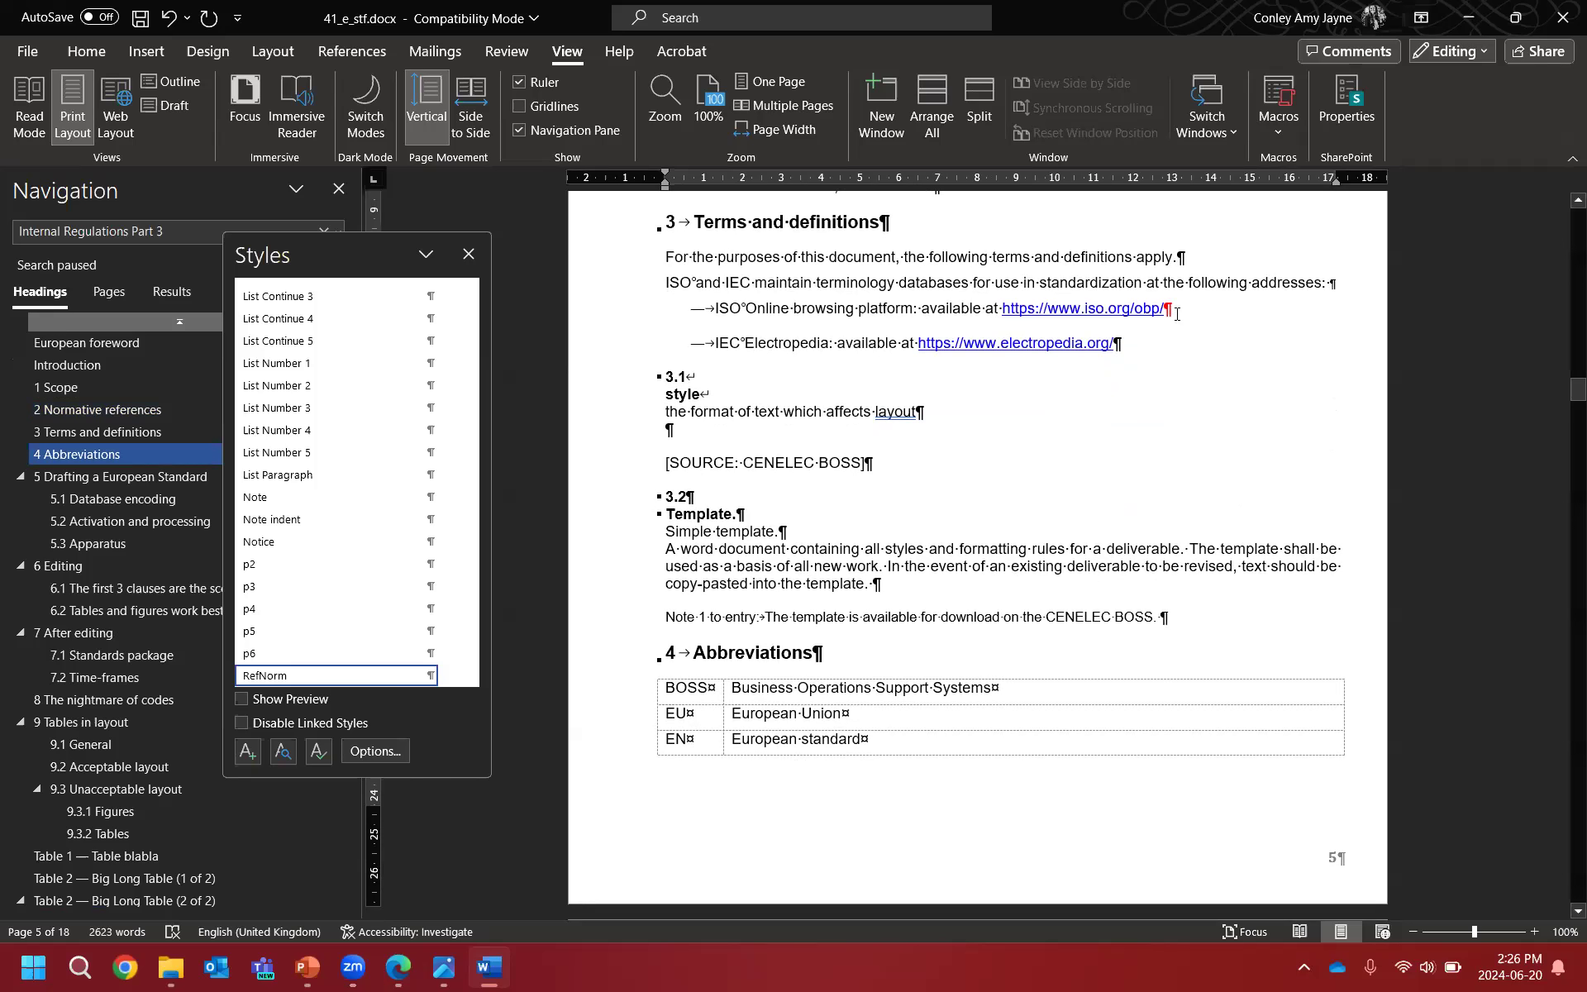
left_click_drag(1208, 262, 663, 259)
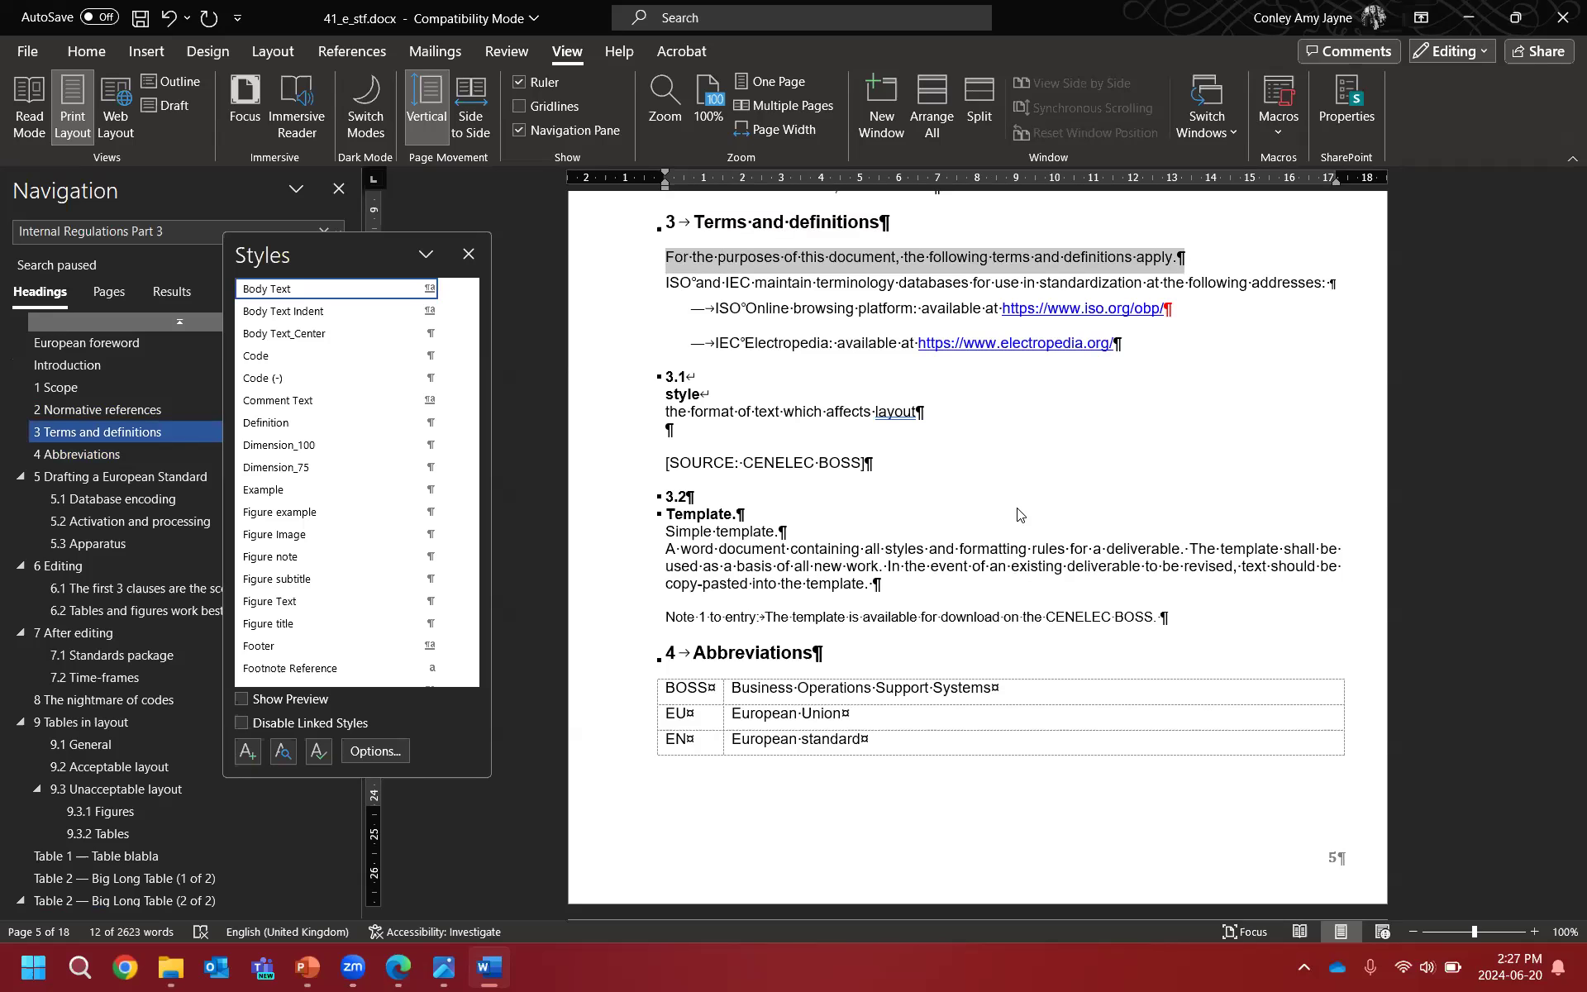
left_click(1157, 351)
left_click_drag(1158, 352, 661, 284)
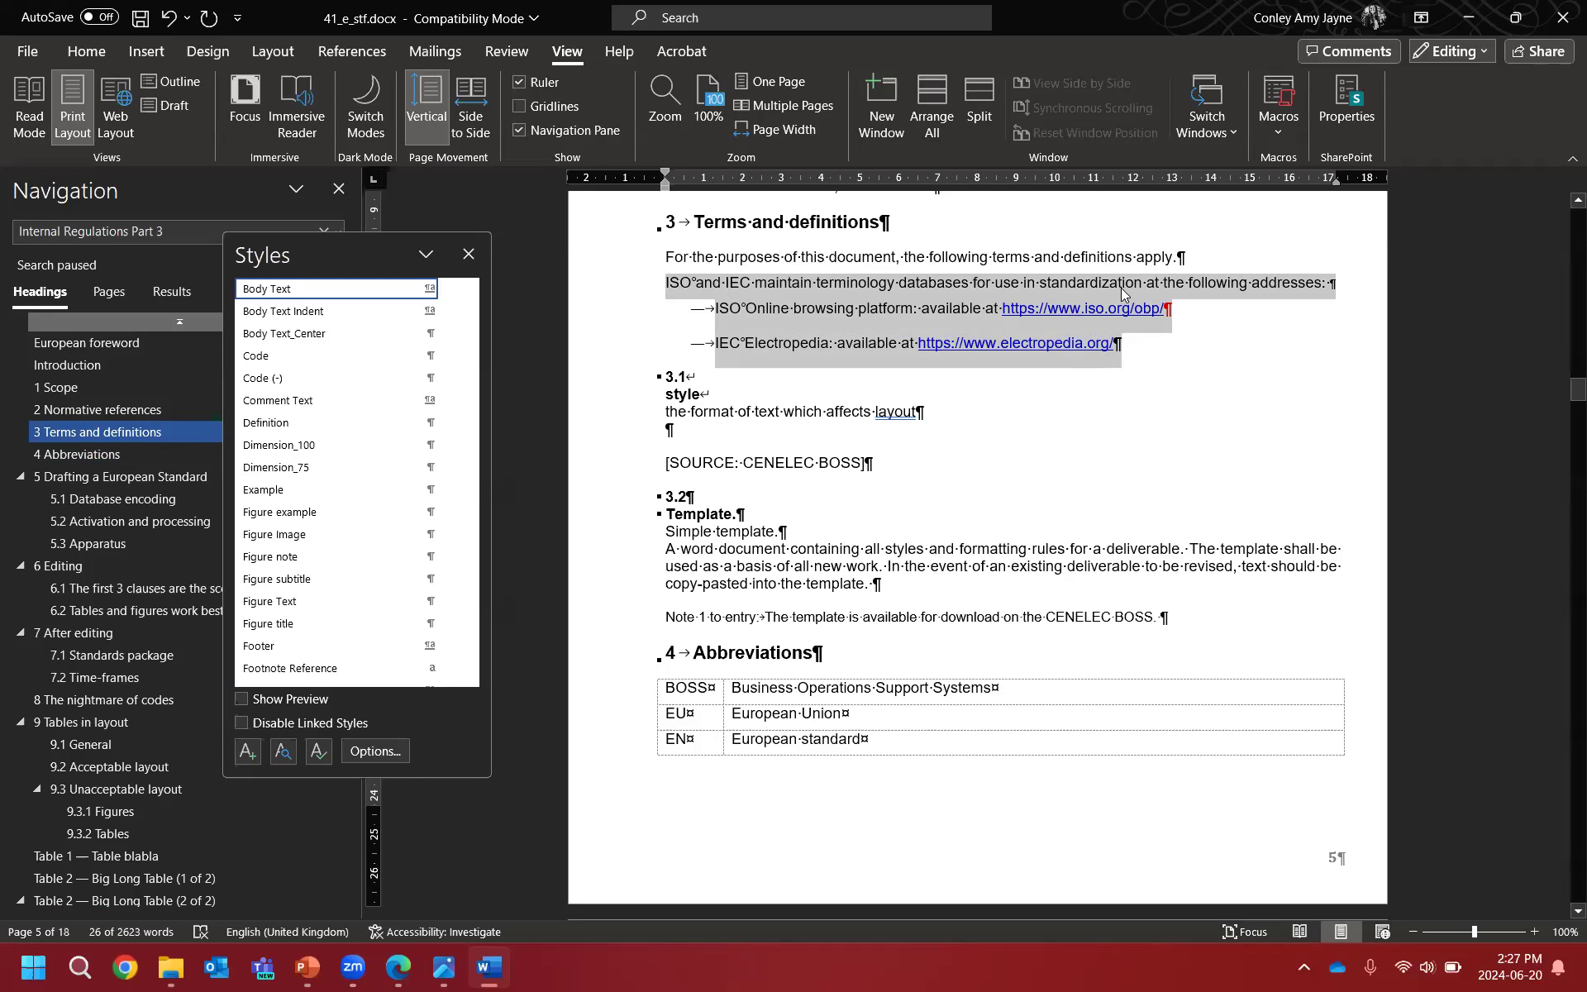
Step: Examine the line breaks separating the number, term and definition in terminological entry 3.1
left_click(816, 414)
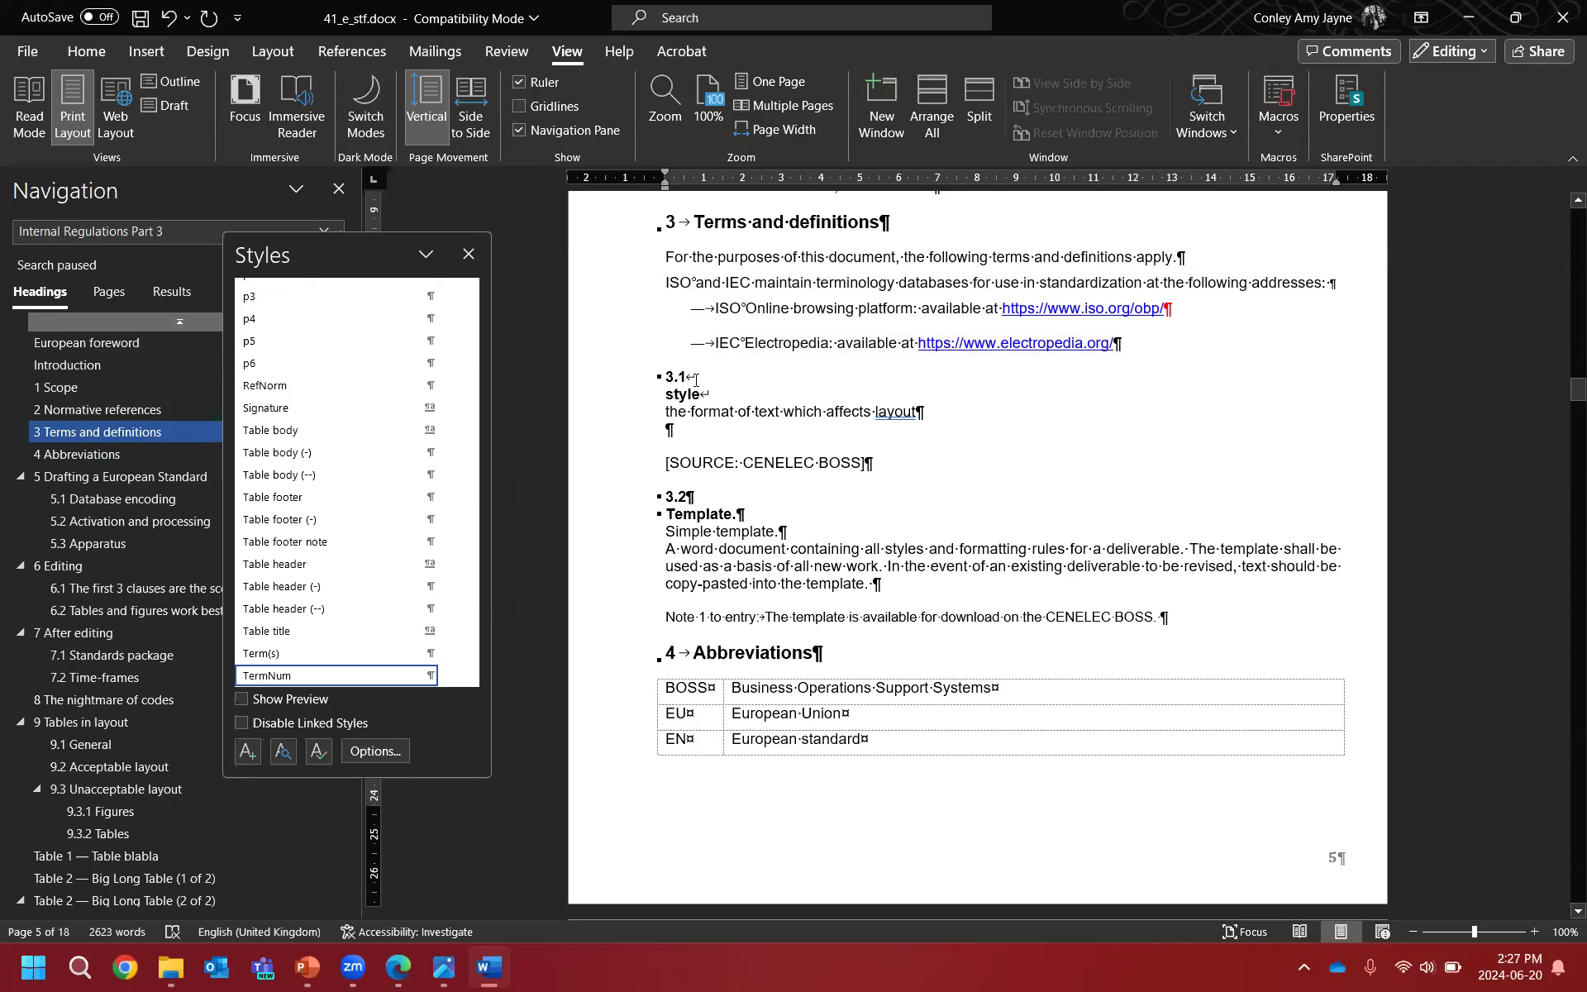
left_click_drag(688, 374, 699, 376)
left_click_drag(701, 395, 716, 397)
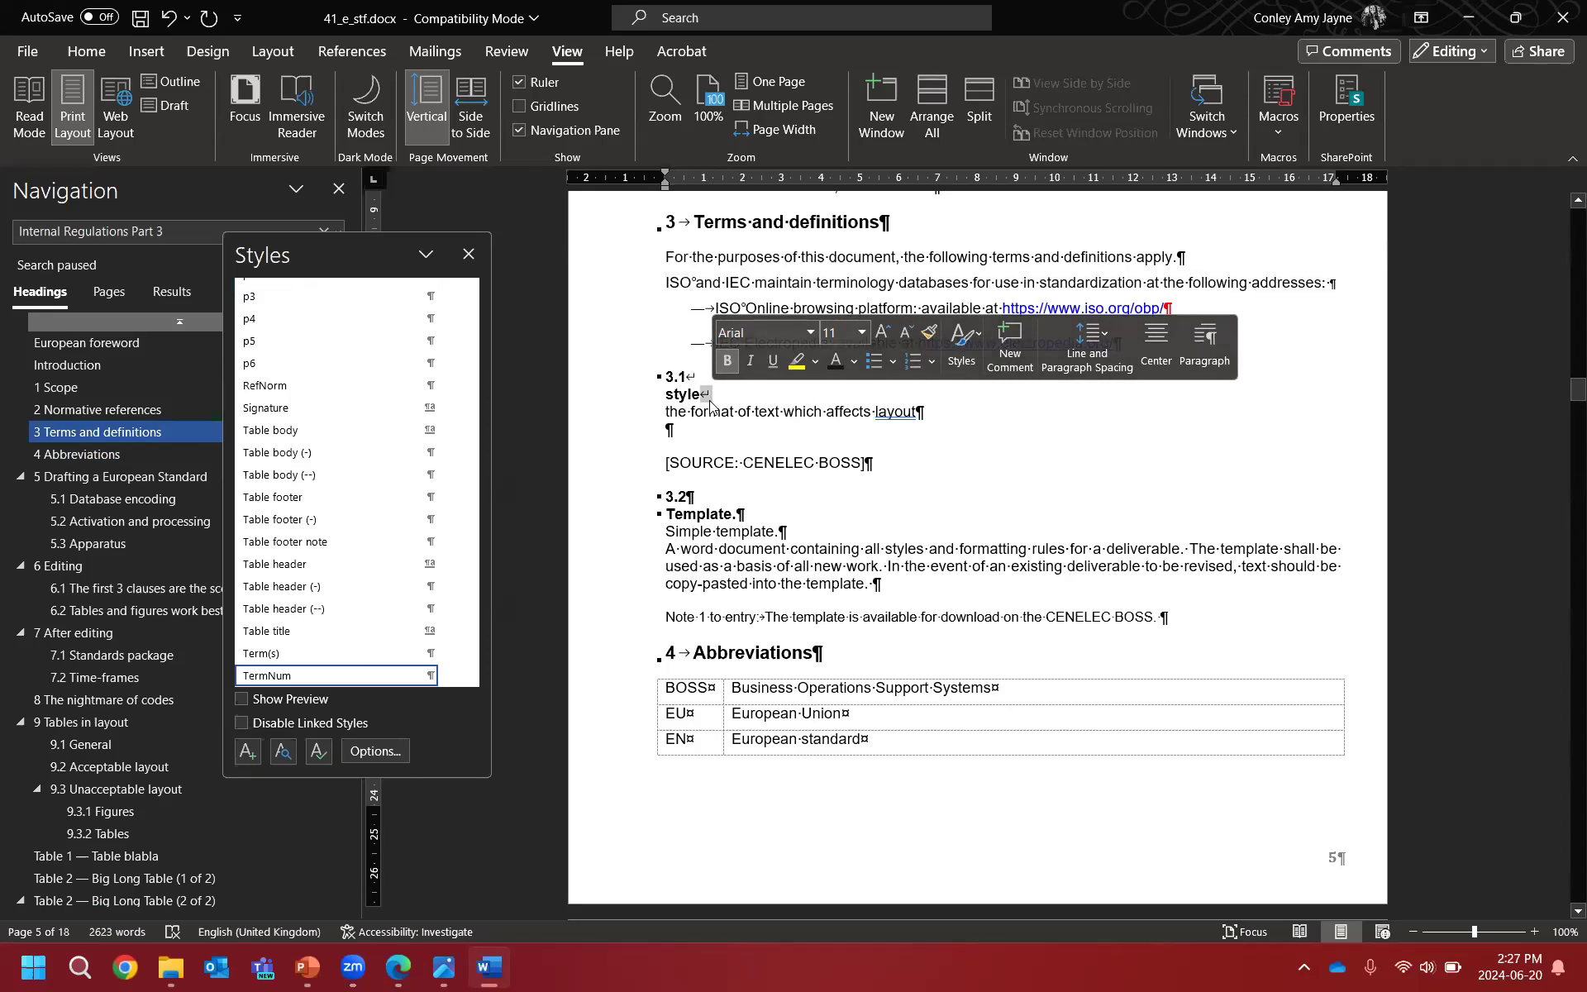
left_click_drag(688, 373, 699, 377)
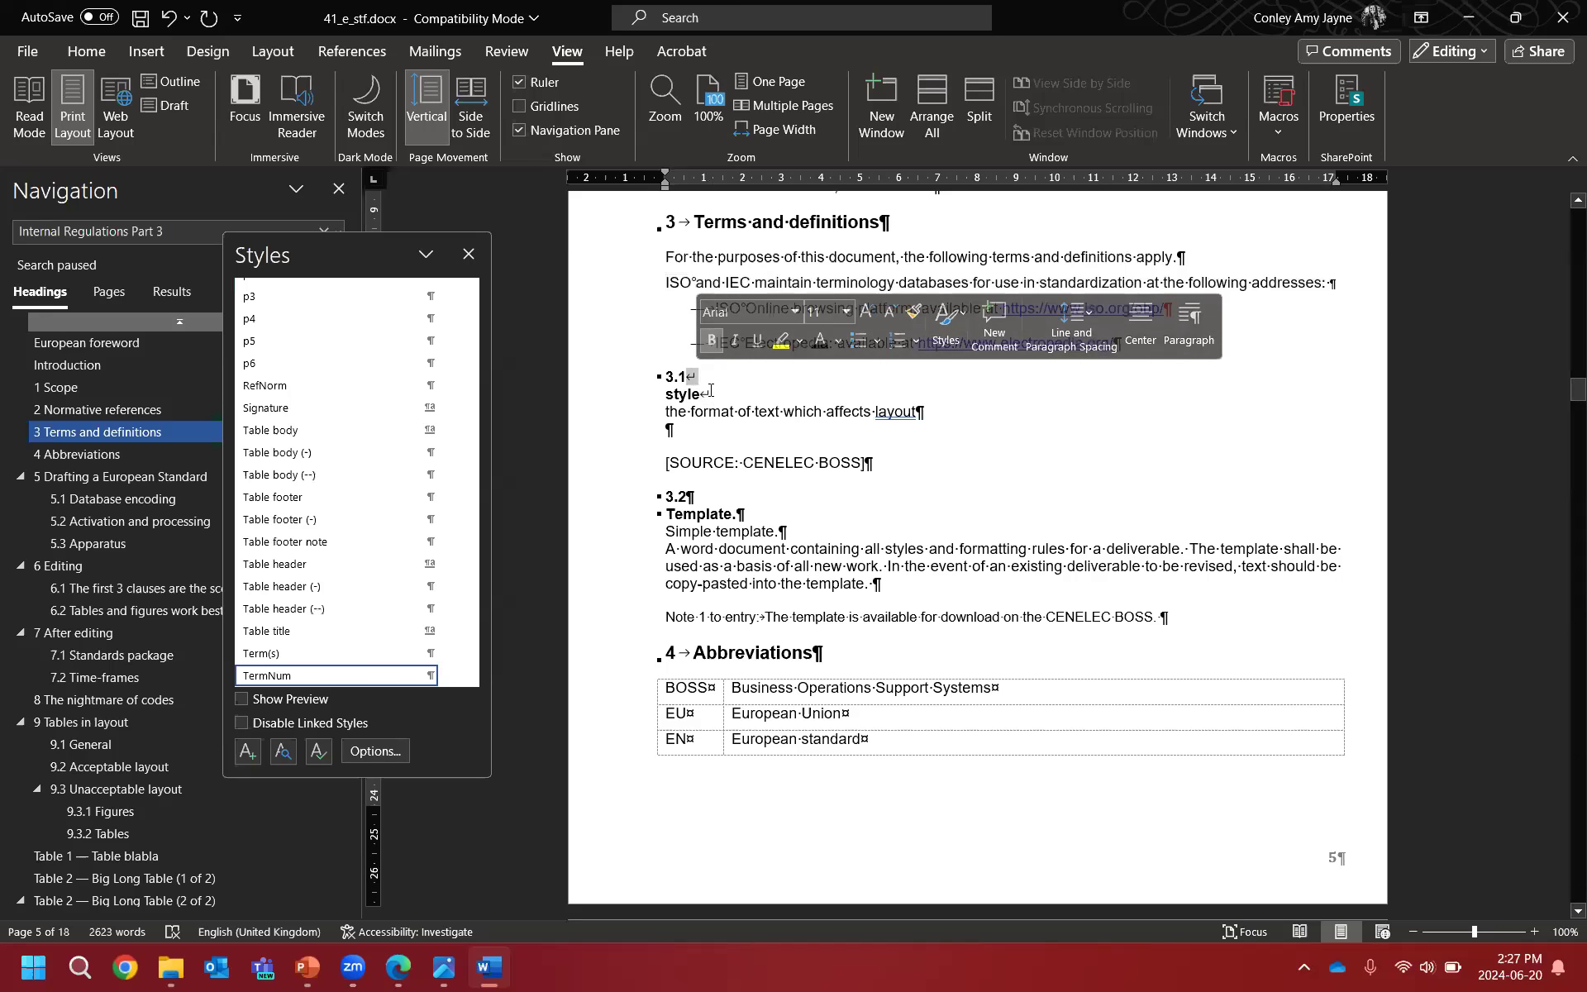
left_click(671, 378)
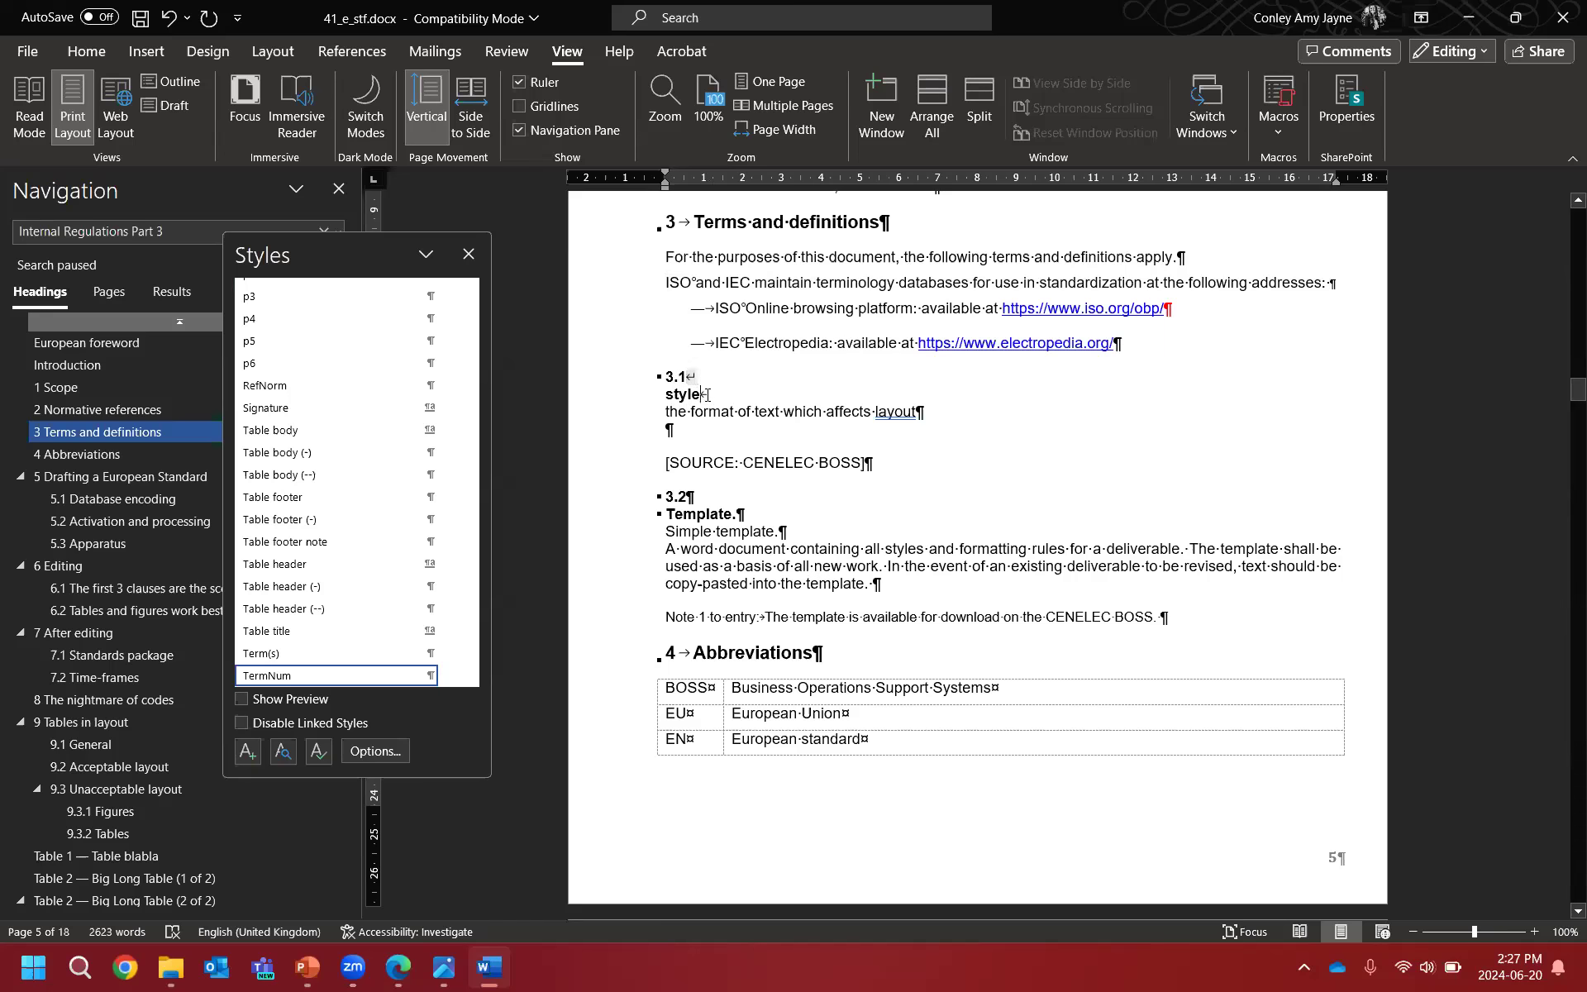
key("Down")
key("Home")
key("shift+End")
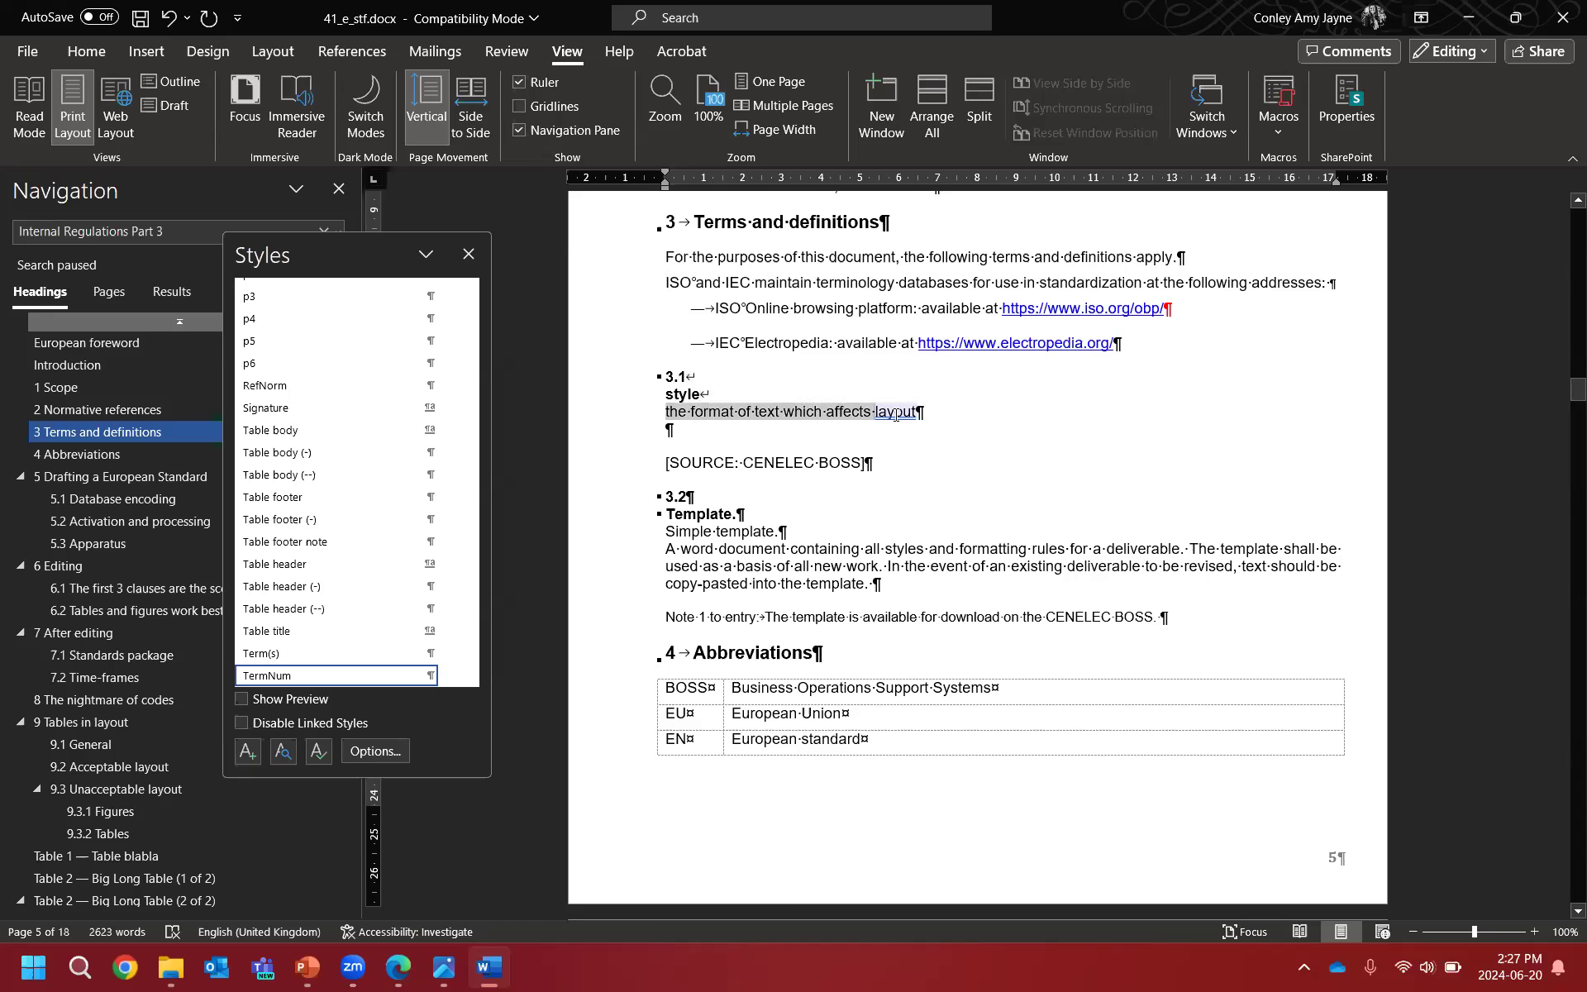
left_click(785, 424)
Step: Switch to Draft view, move the Styles pane clear of the text and check the paragraph style covering entry 3.1
left_click(170, 105)
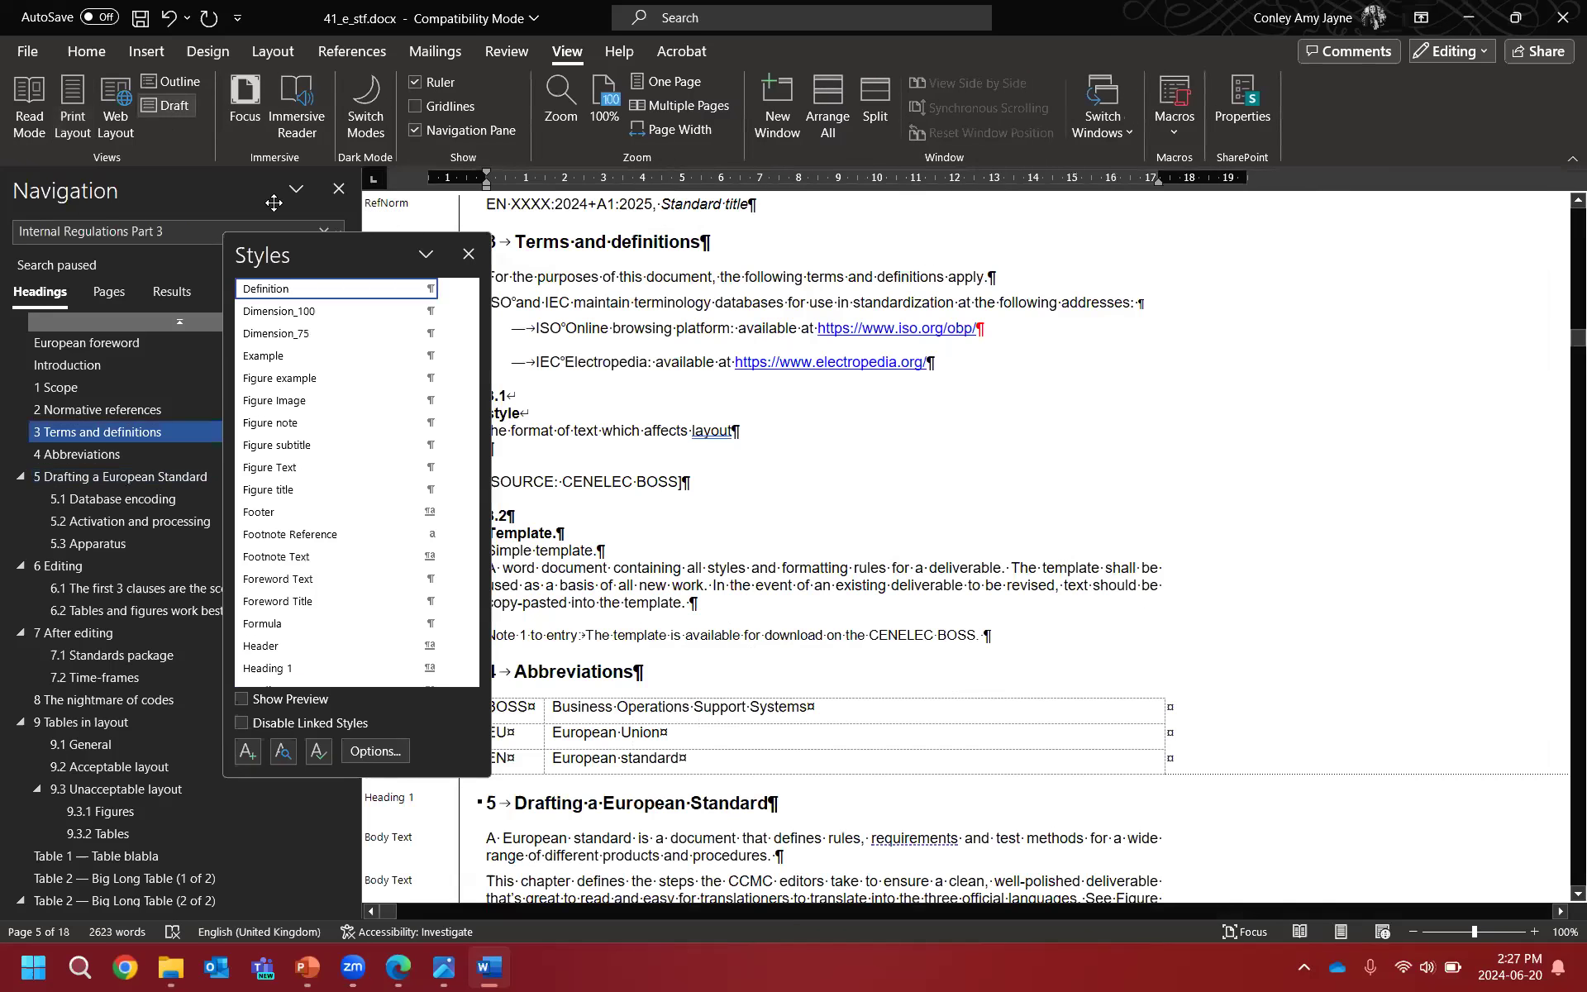
left_click_drag(326, 251, 1350, 234)
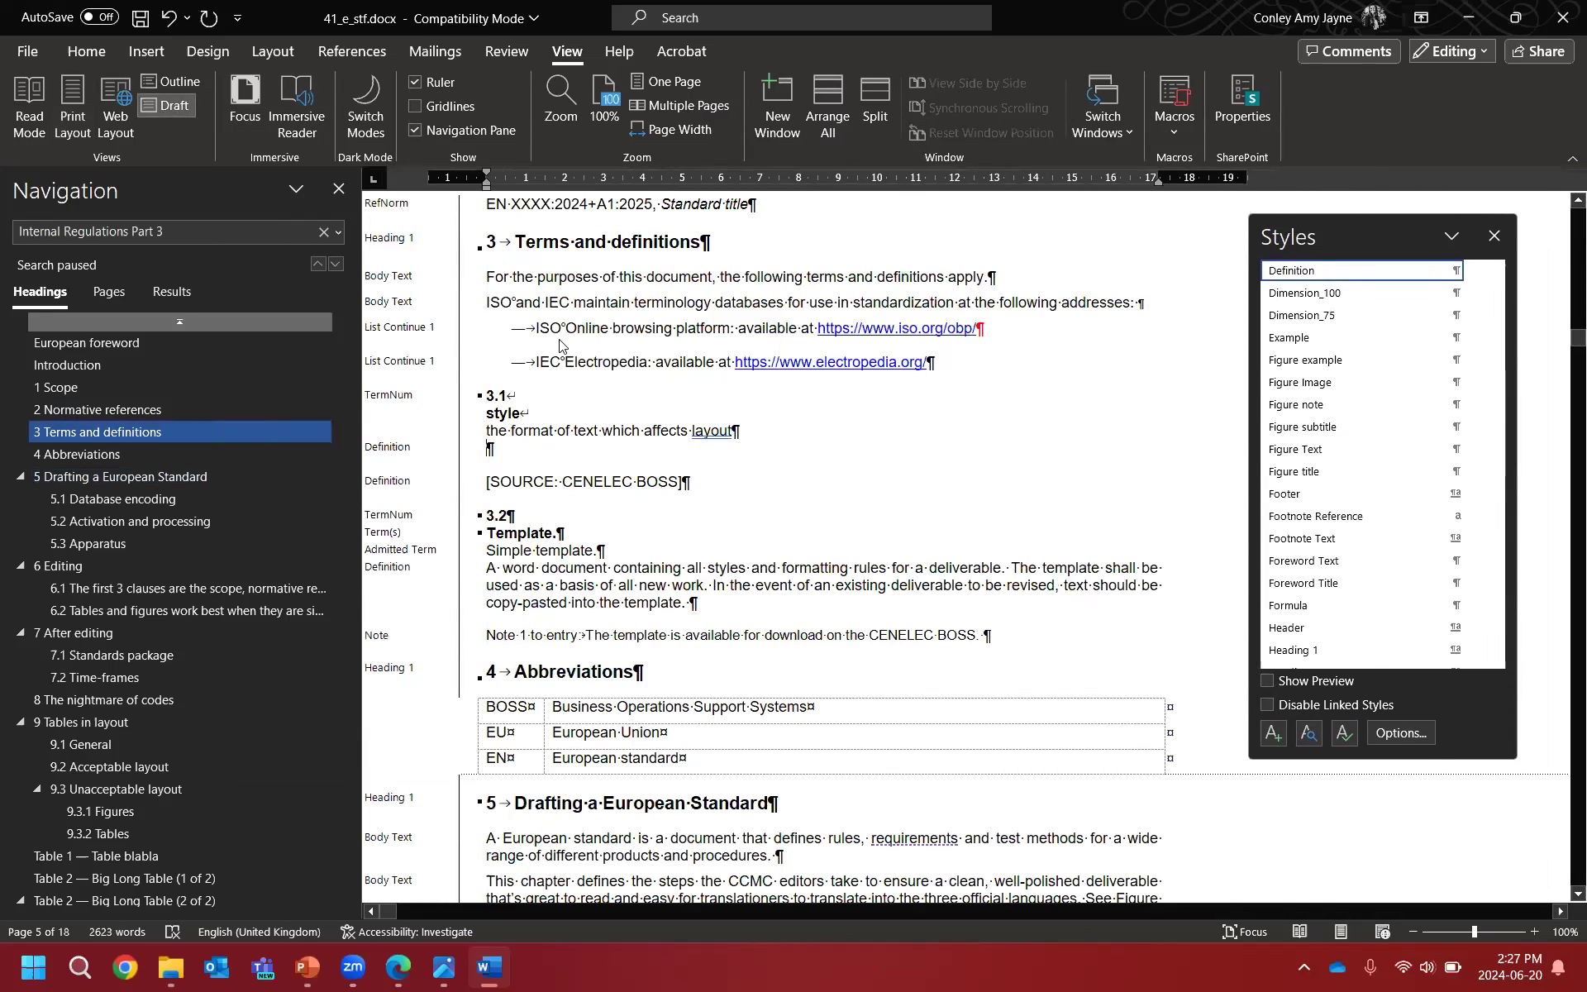
left_click(400, 404)
left_click(522, 400)
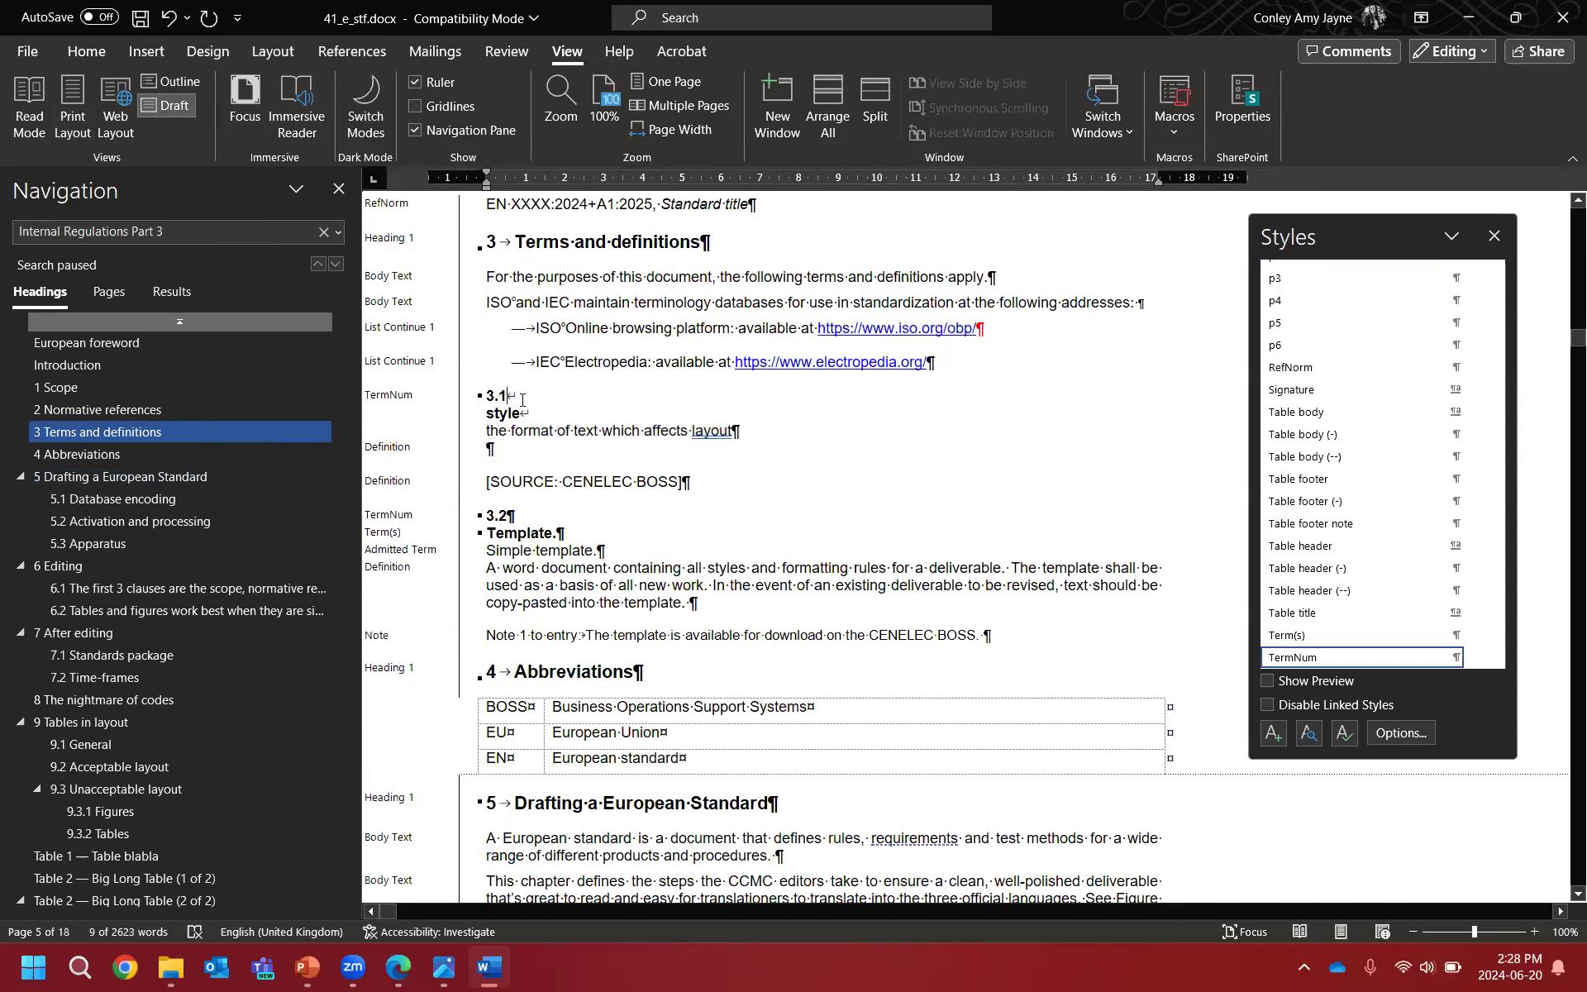
left_click(400, 401)
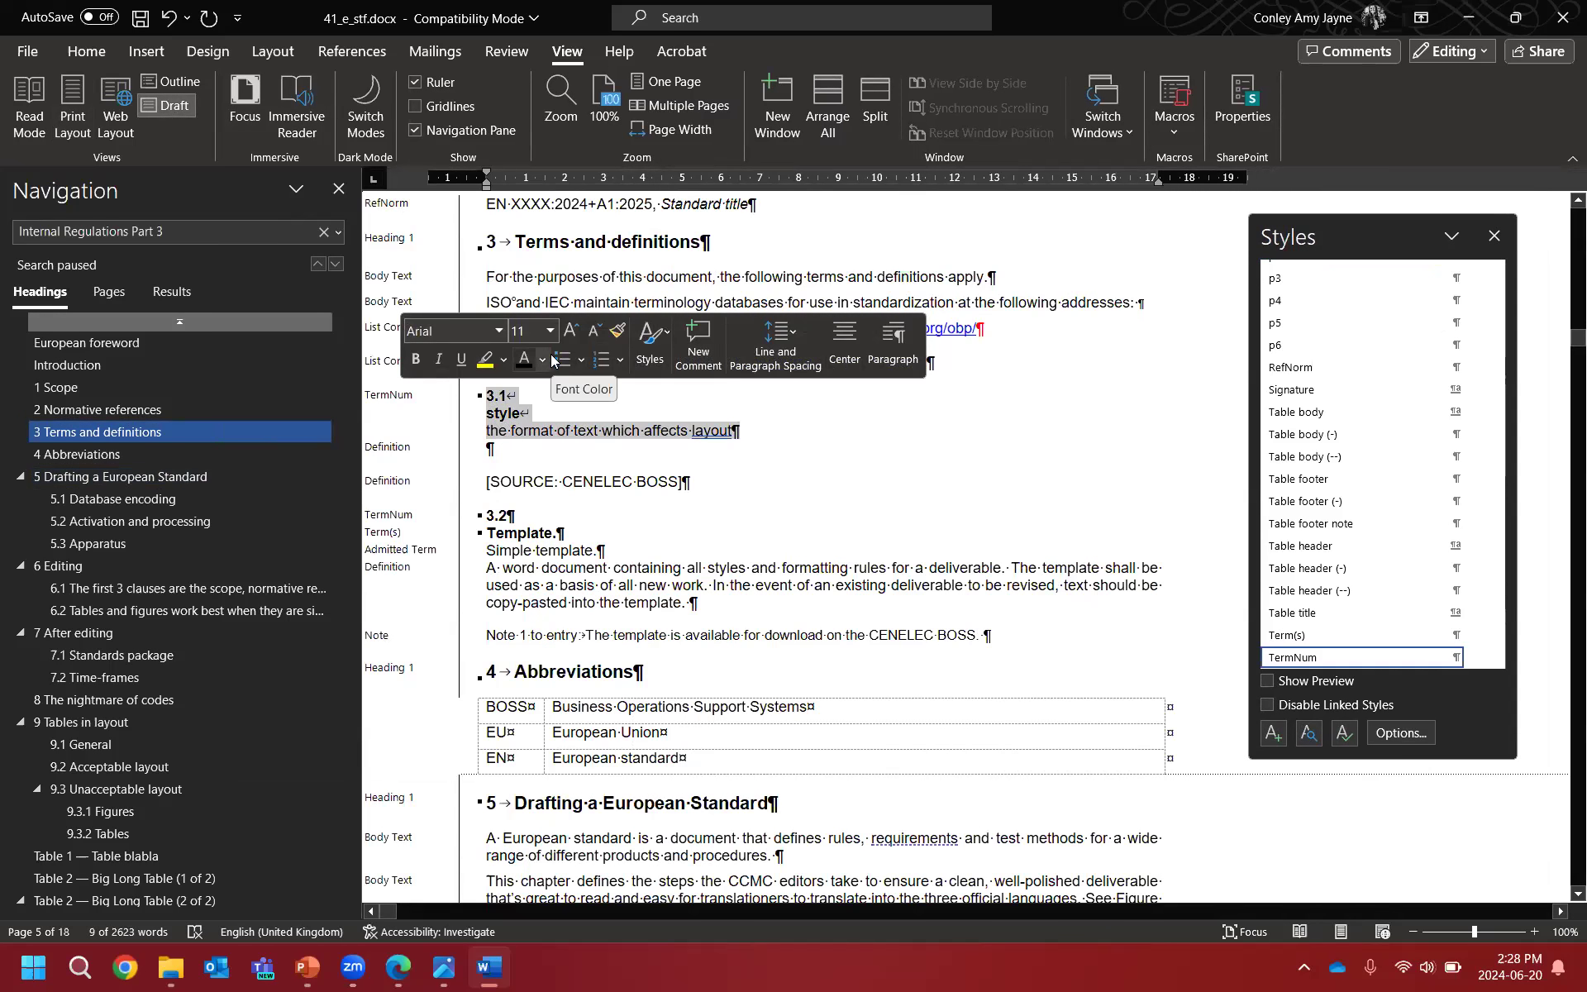
Step: Apply the Term(s) style to the term "style" in entry 3.1
left_click(497, 395)
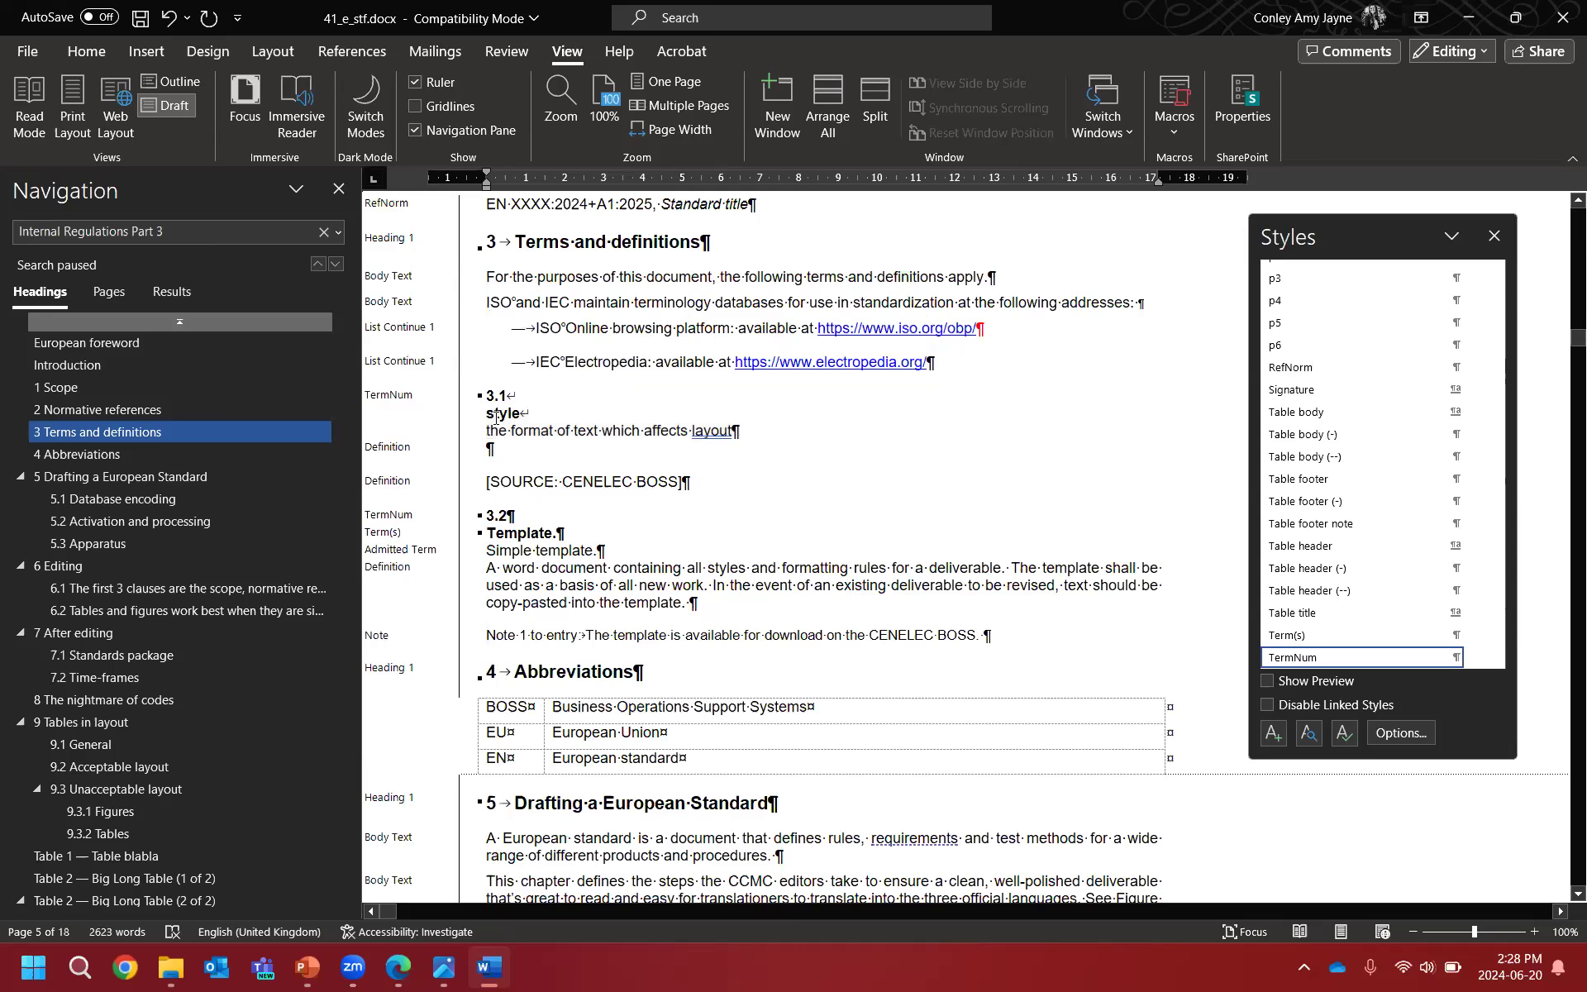
left_click(471, 418)
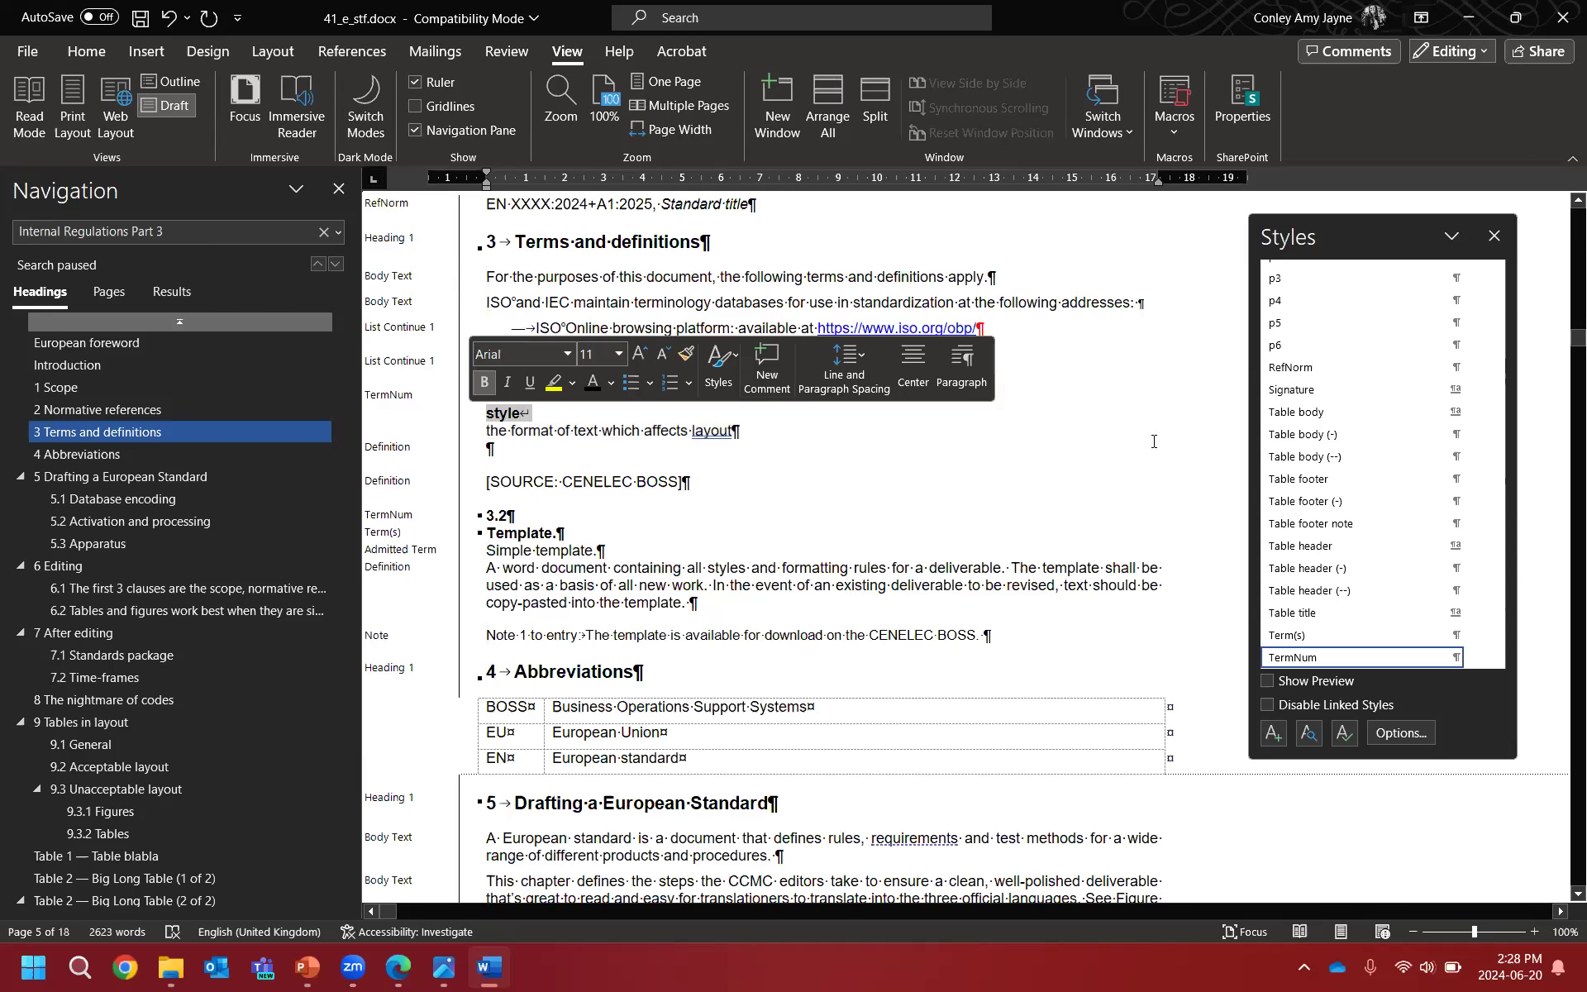
scroll(1380, 584, "down", 1)
left_click(1325, 586)
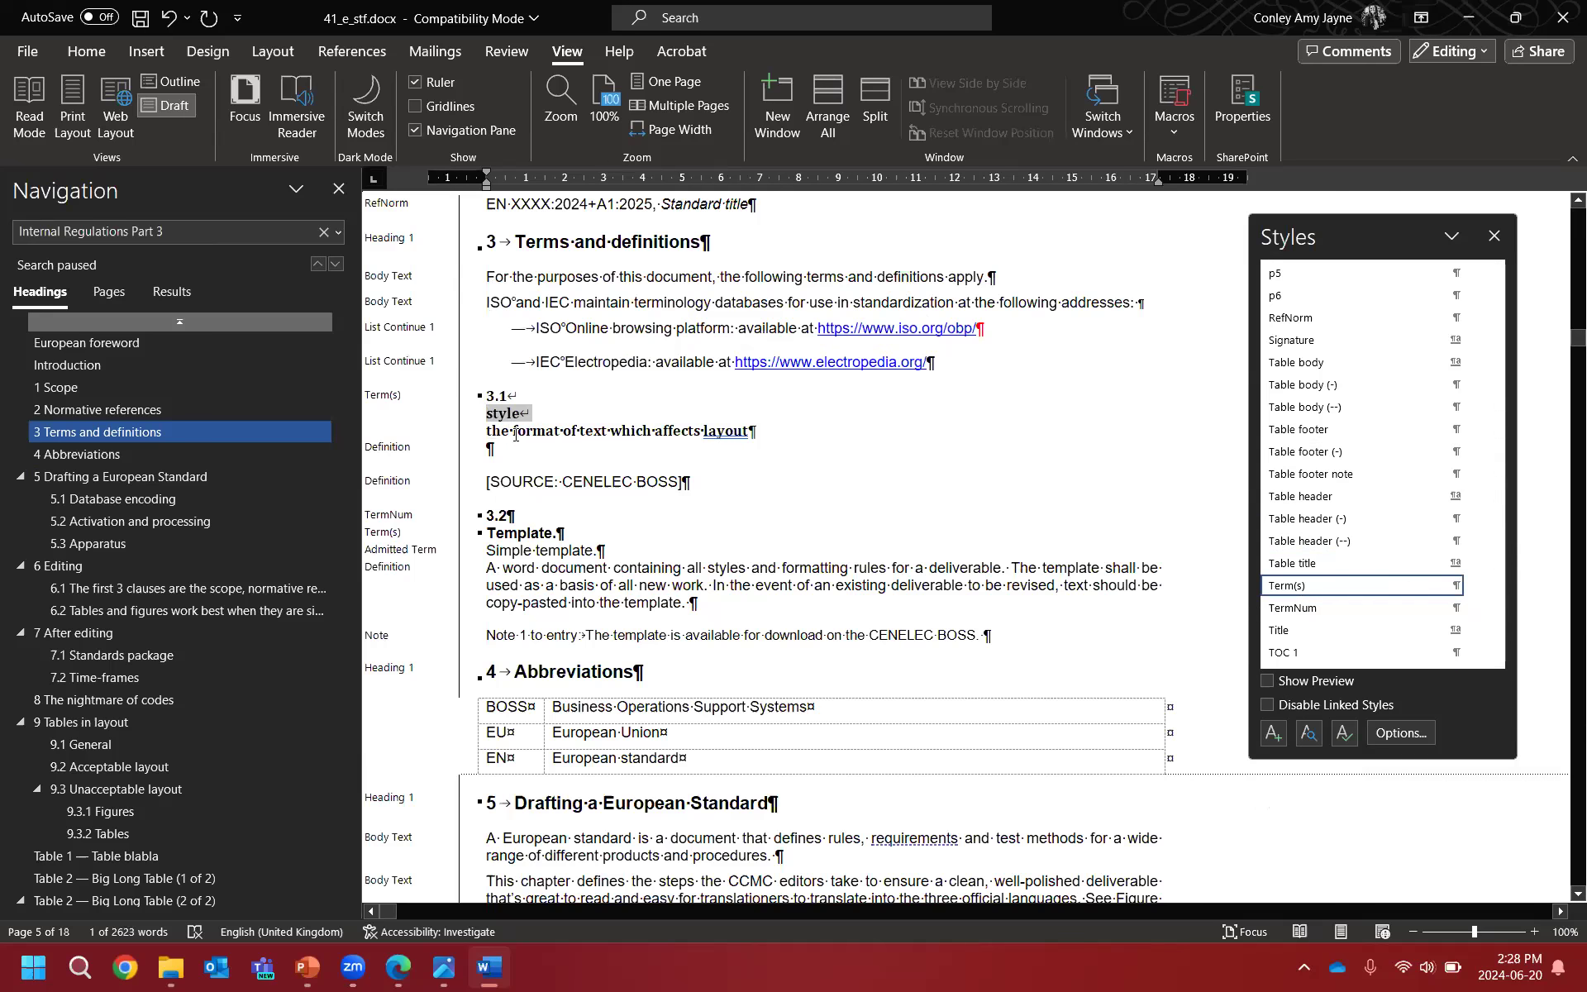
Step: Replace the manual line breaks after the number 3.1 and after the term "style" with paragraph breaks
left_click(556, 393)
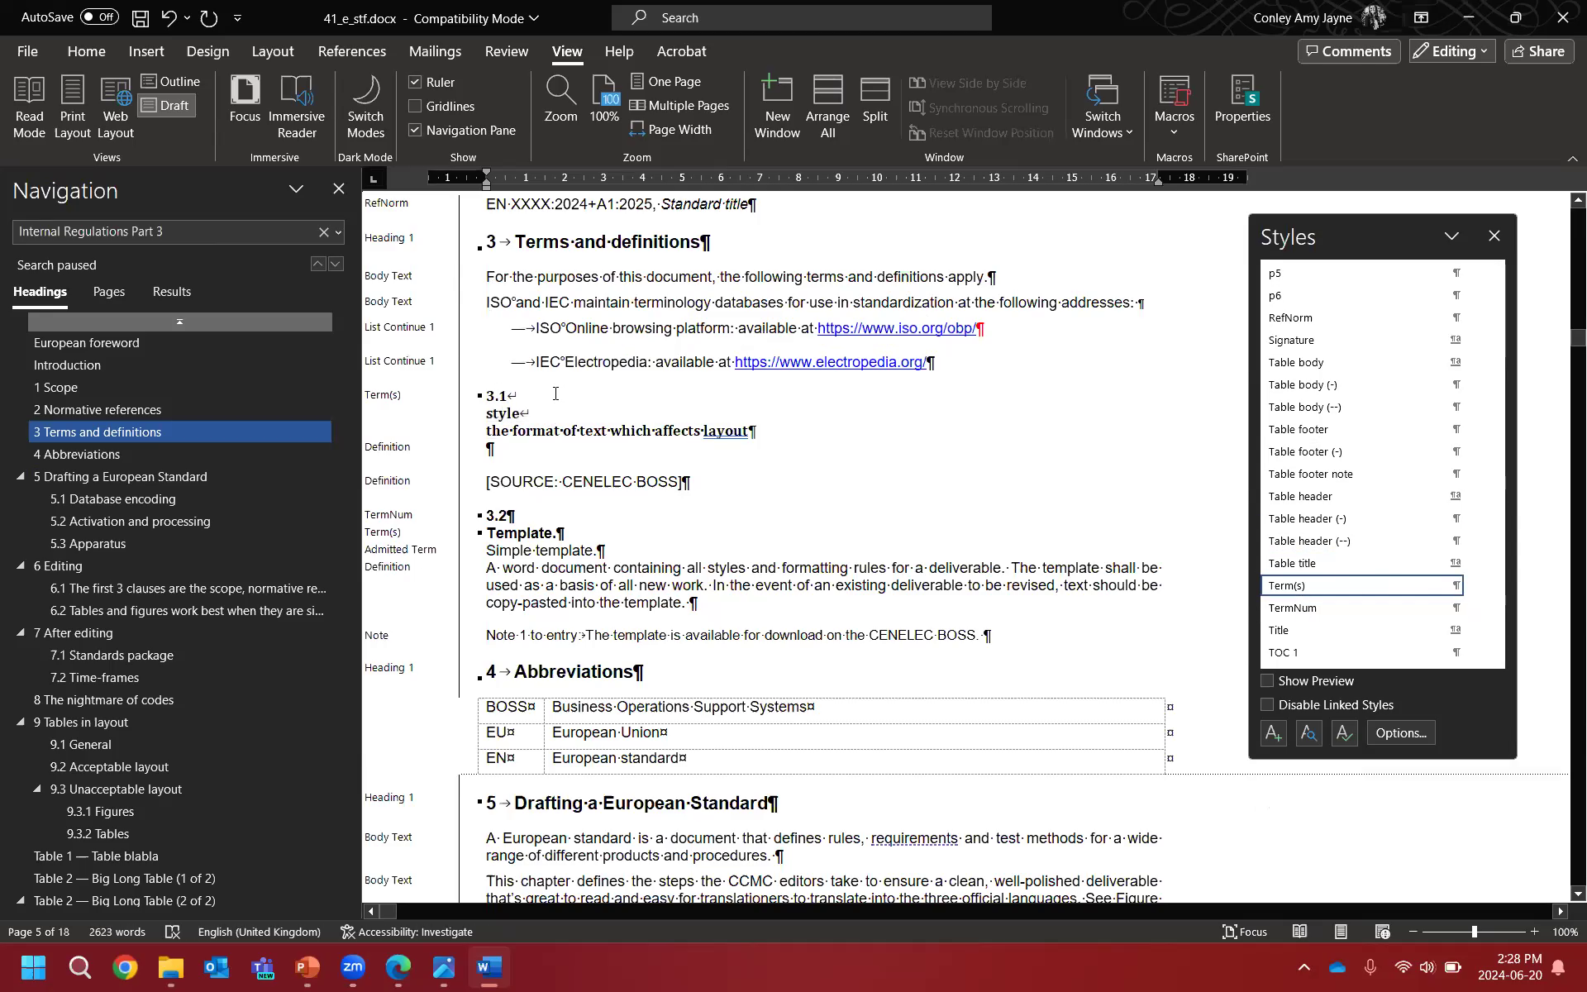
key("Delete")
key("Return")
key("Delete")
key("Return")
Step: Apply the TermNum style to the entry number 3.1
left_click(465, 412)
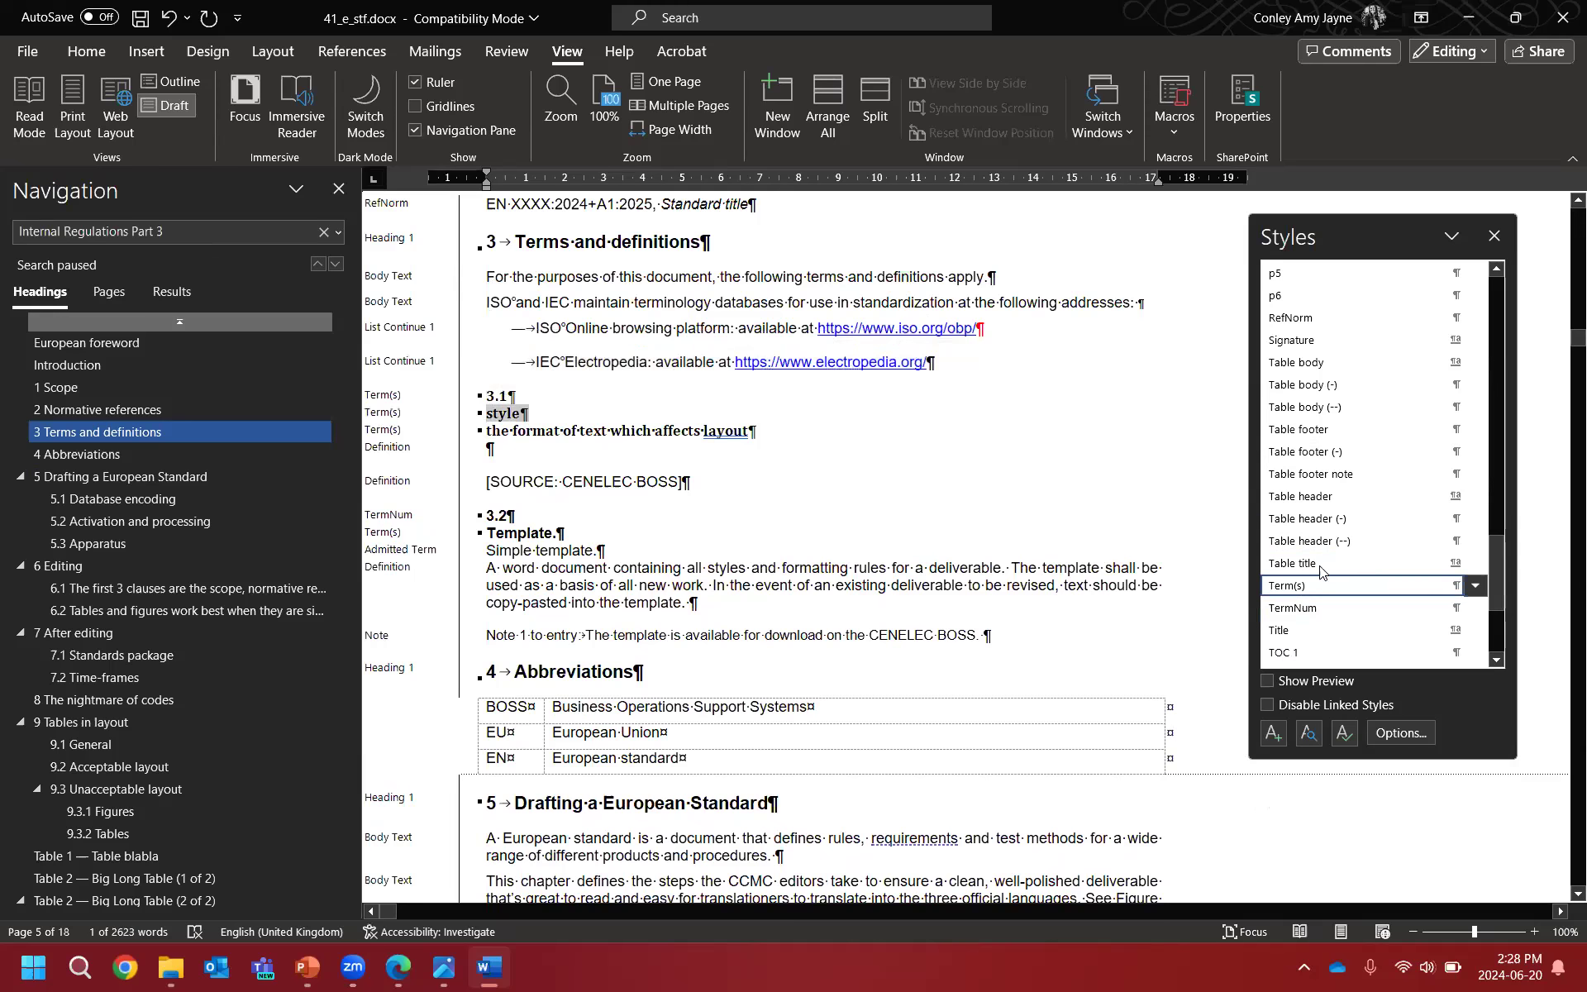
left_click(465, 396)
left_click(1293, 608)
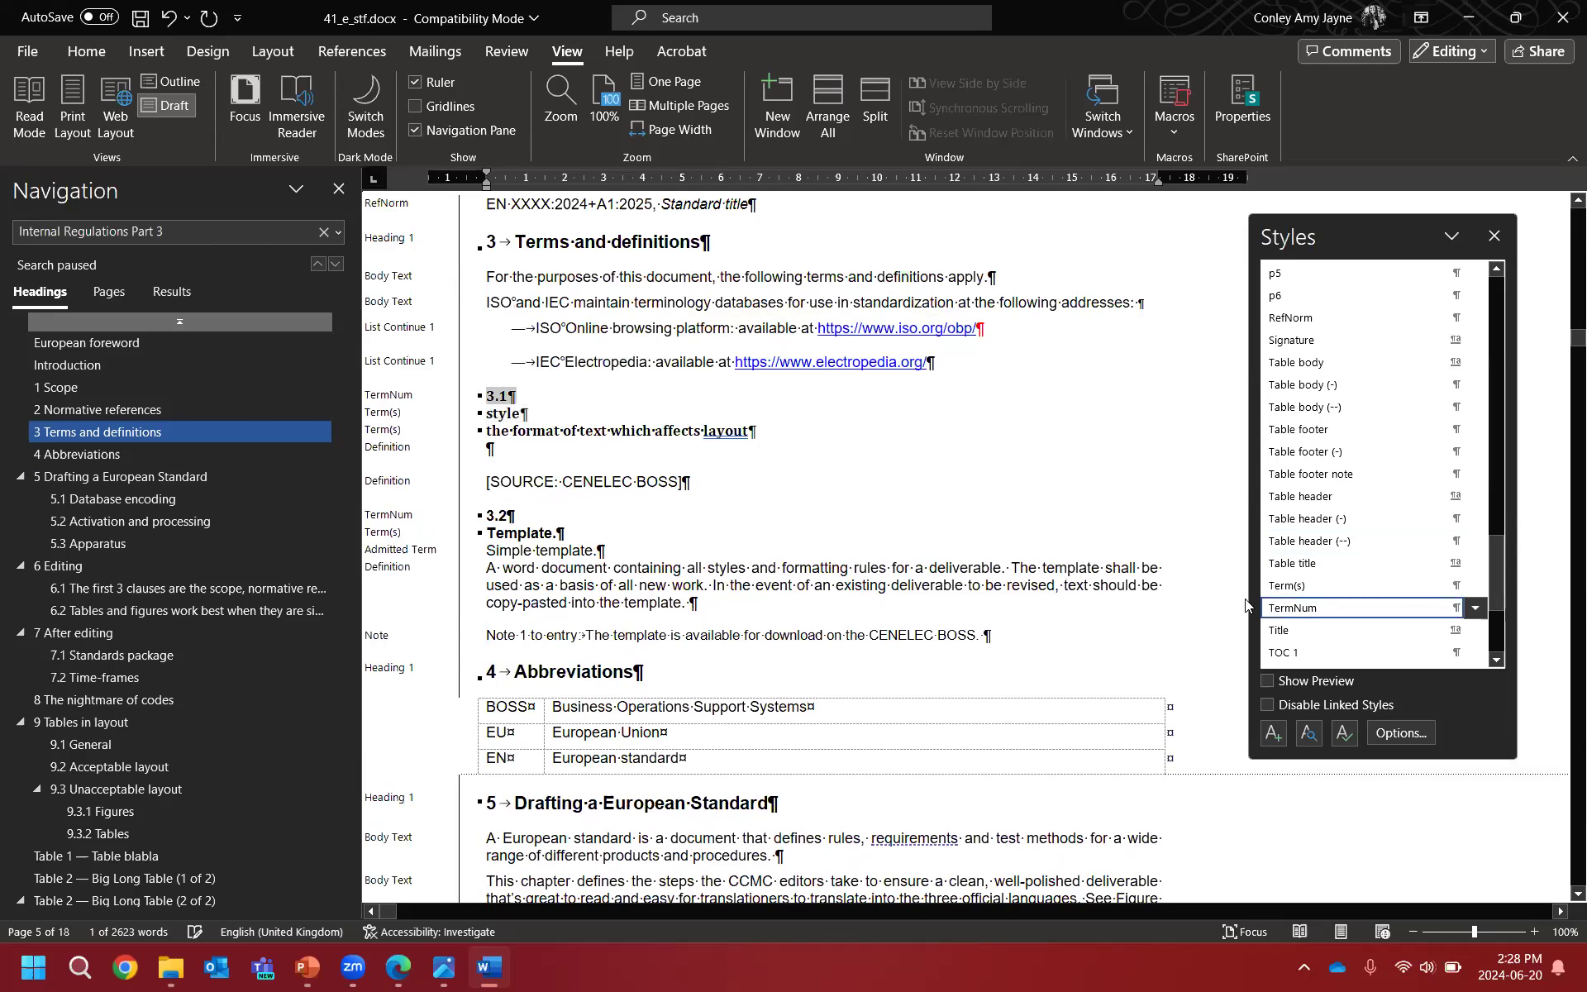
Step: Apply the Definition style to the definition text of entry 3.1 and delete the empty paragraph below it
left_click(461, 431)
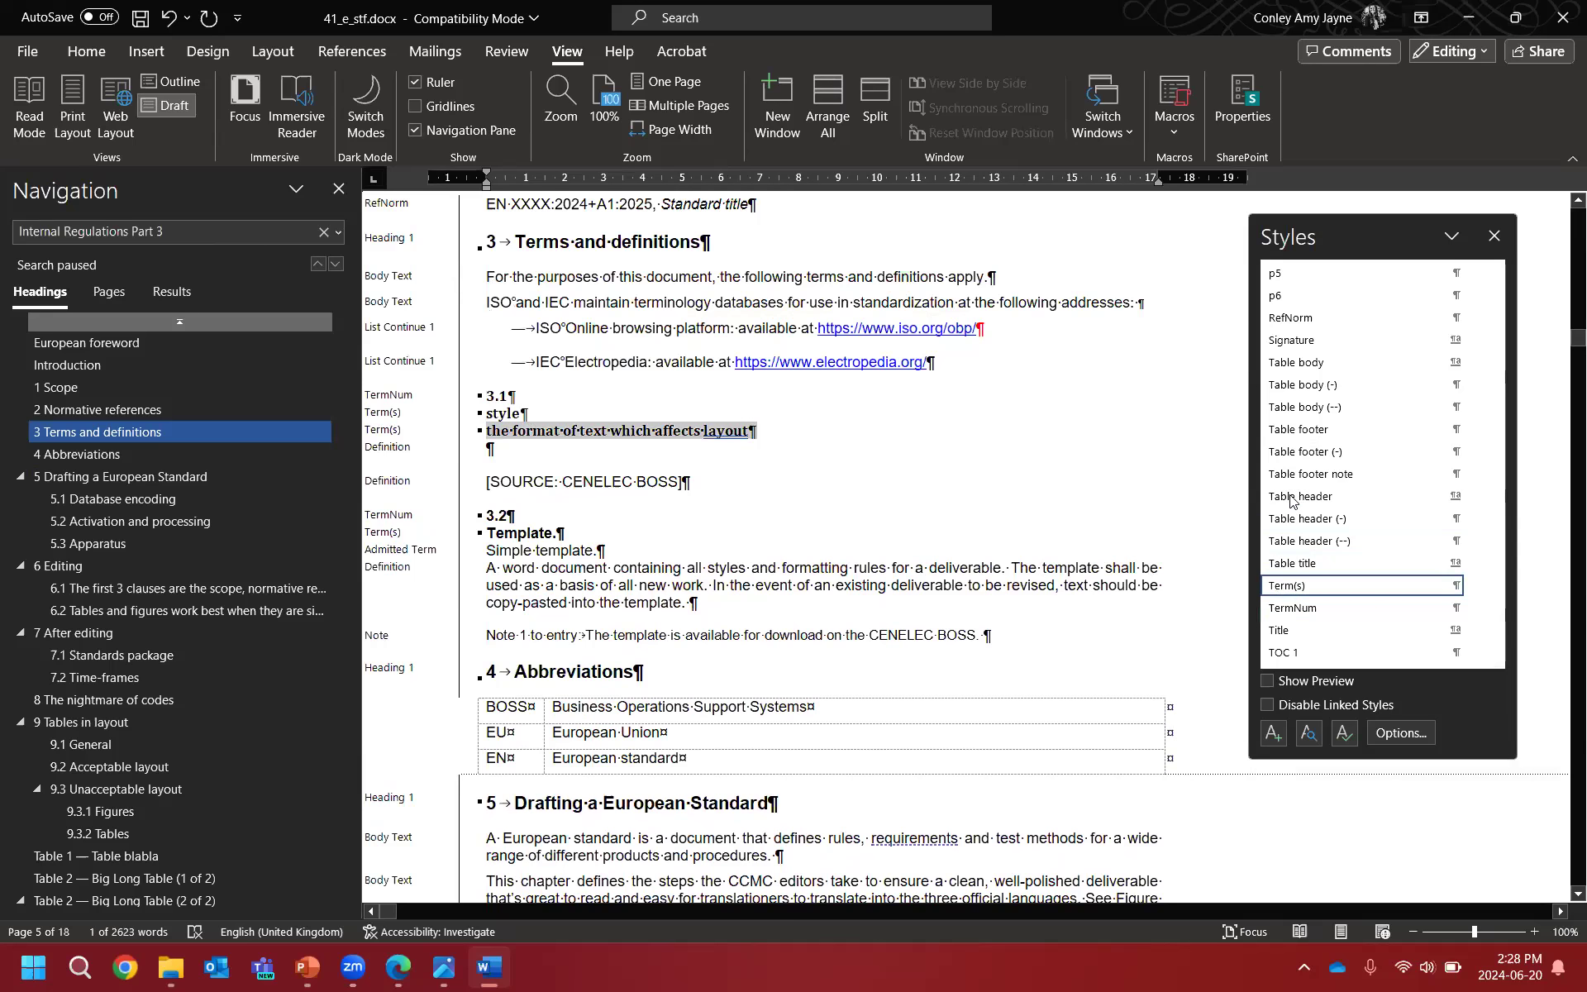
scroll(1345, 490, "up", 10)
scroll(1345, 490, "up", 6)
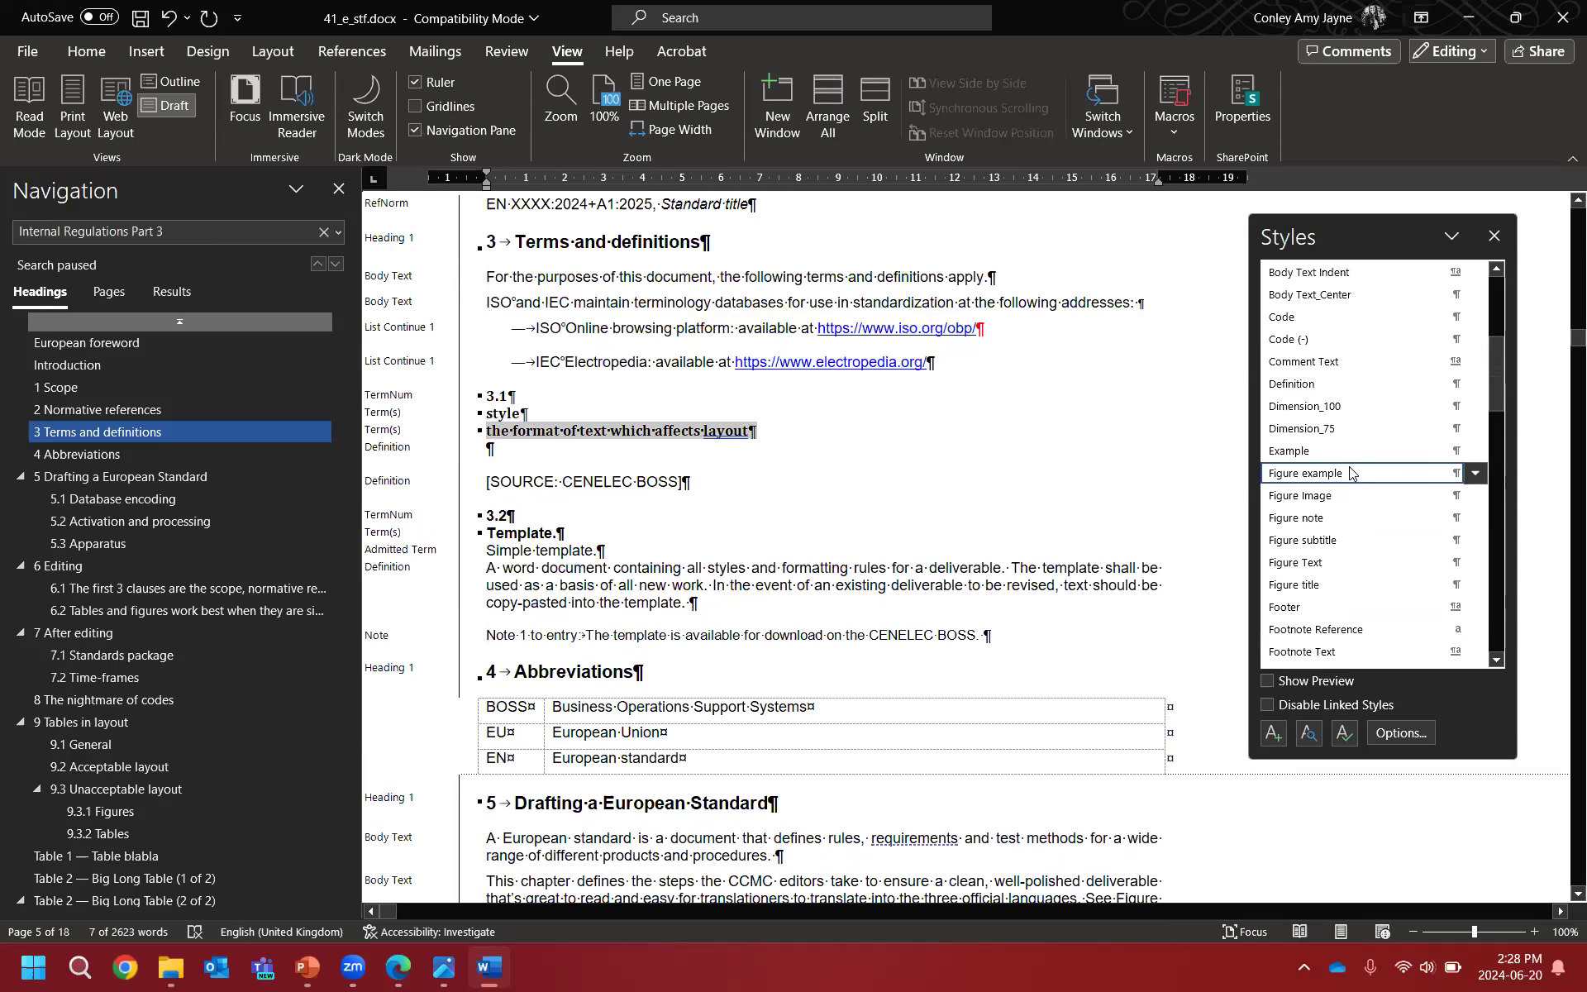
left_click(1344, 386)
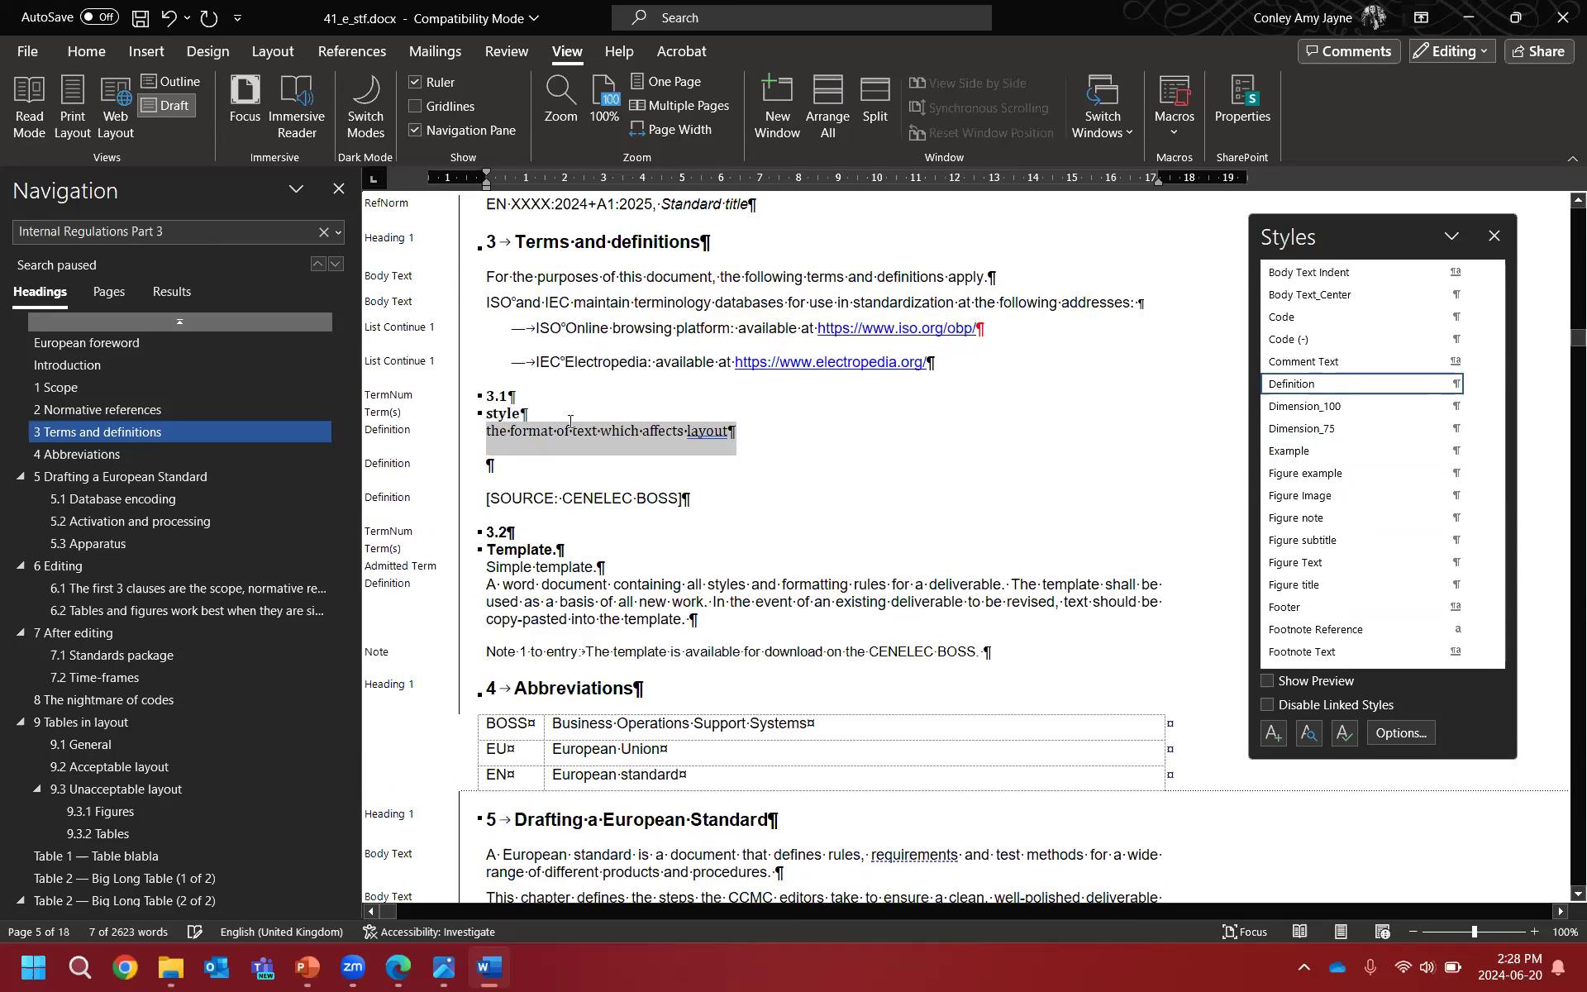
left_click(747, 430)
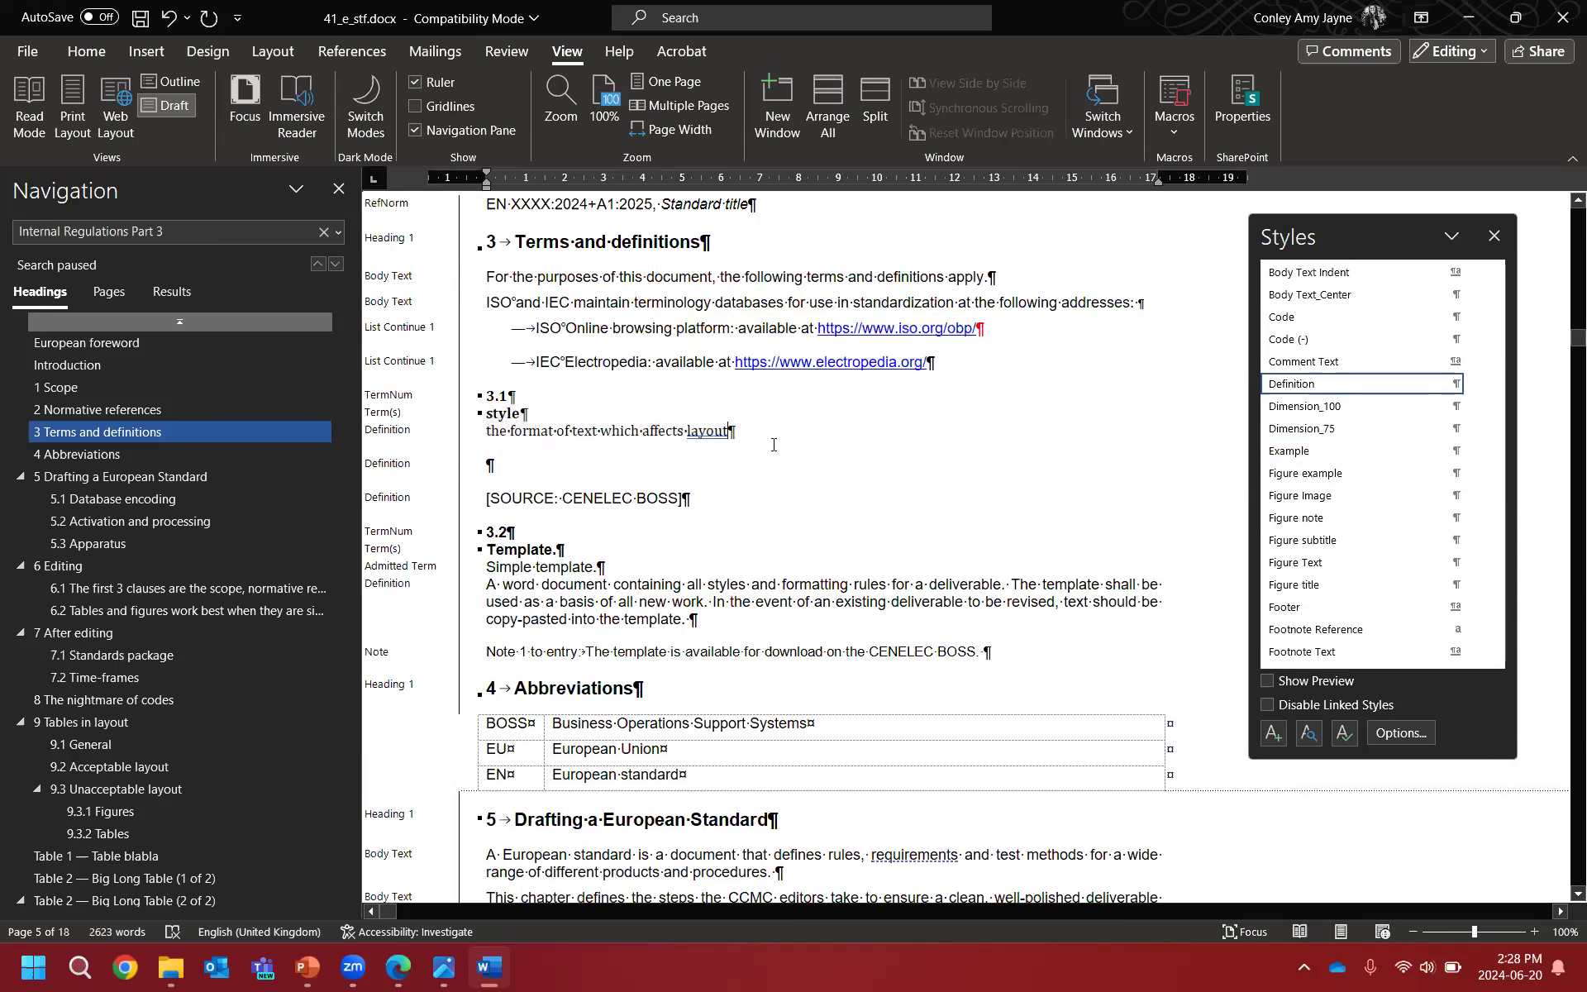
key("Delete")
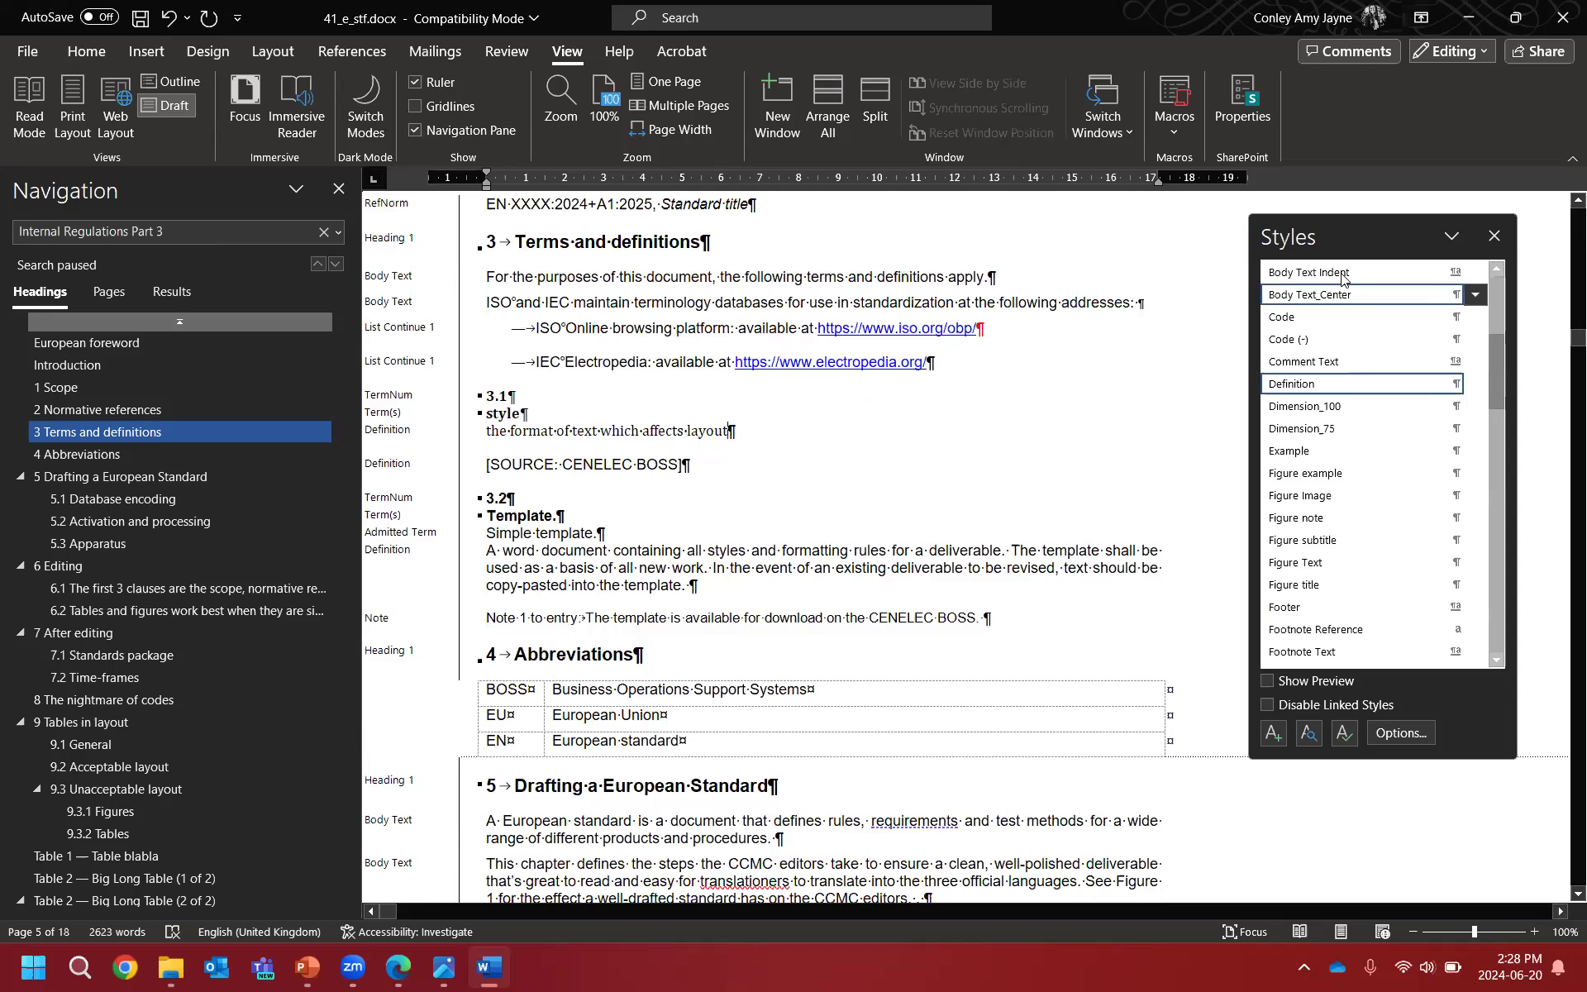
Step: Move the Styles pane aside and switch the document from Draft to Print Layout view
left_click_drag(1367, 236, 1401, 236)
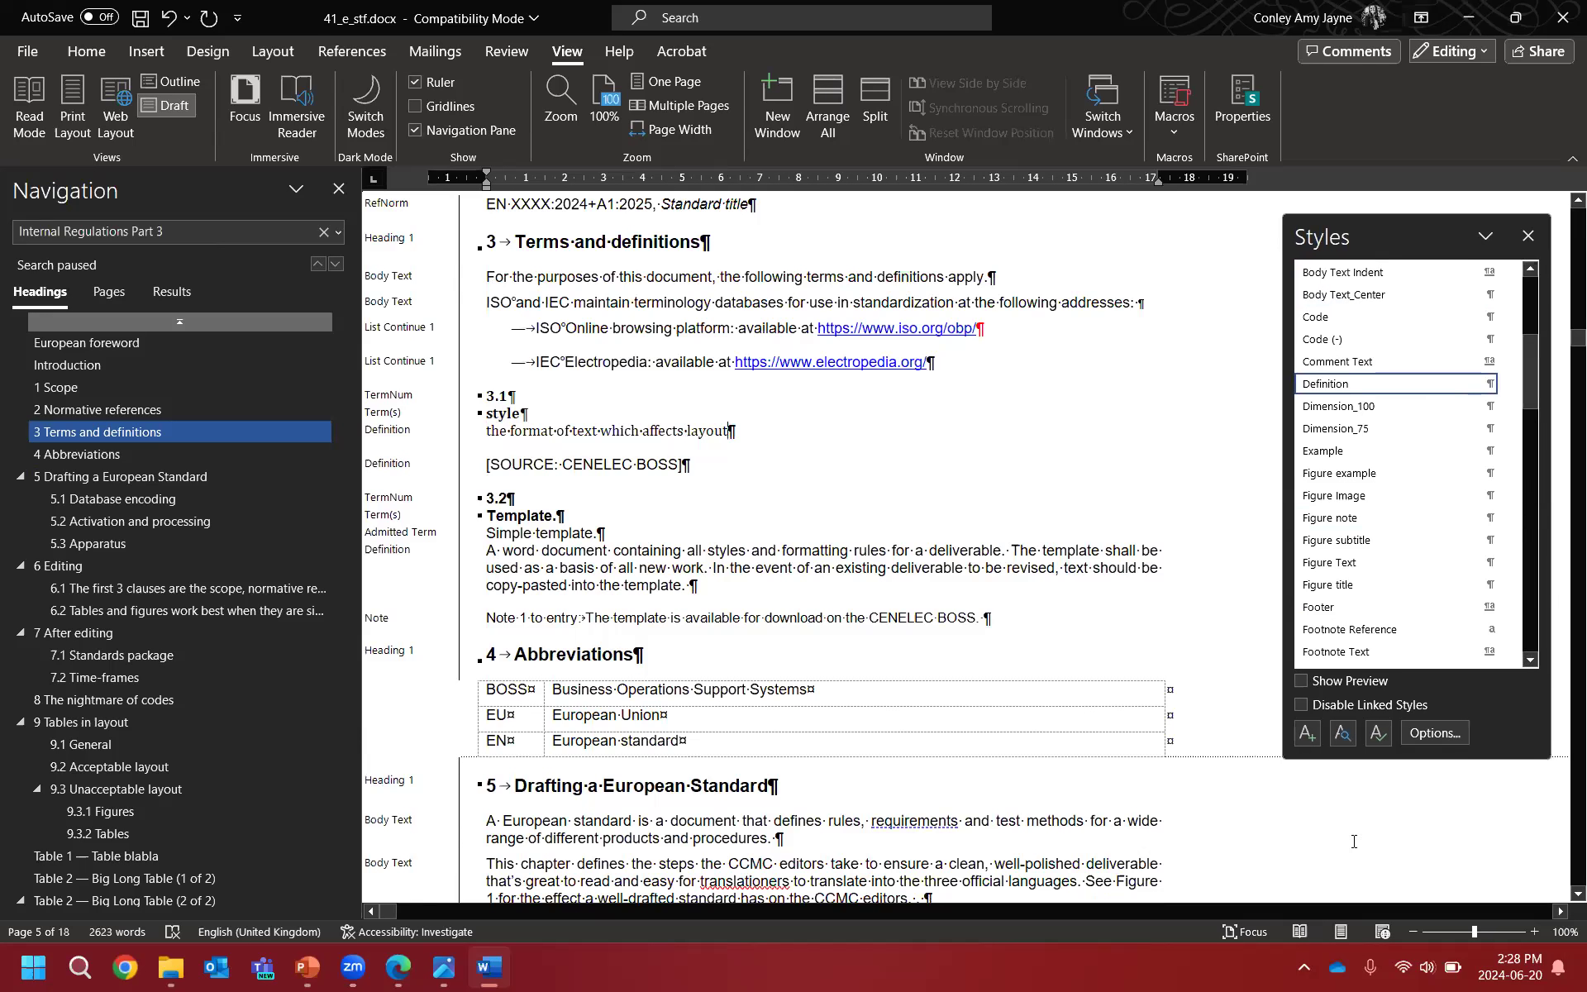
left_click(1341, 932)
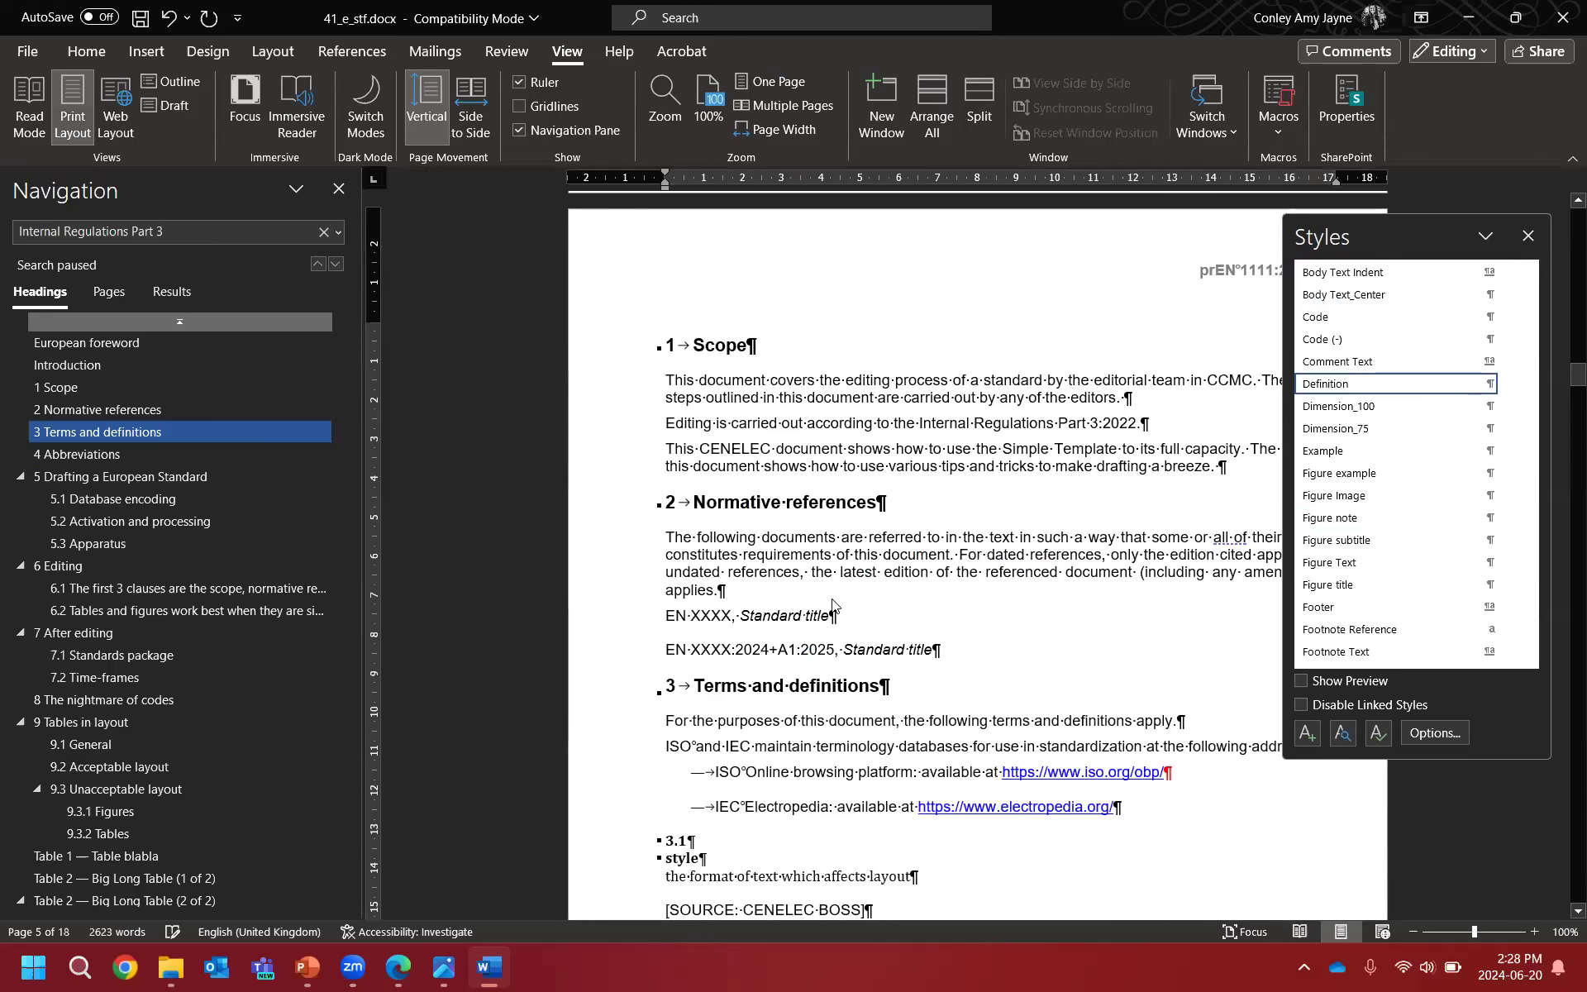
scroll(837, 620, "down", 5)
scroll(837, 620, "down", 1)
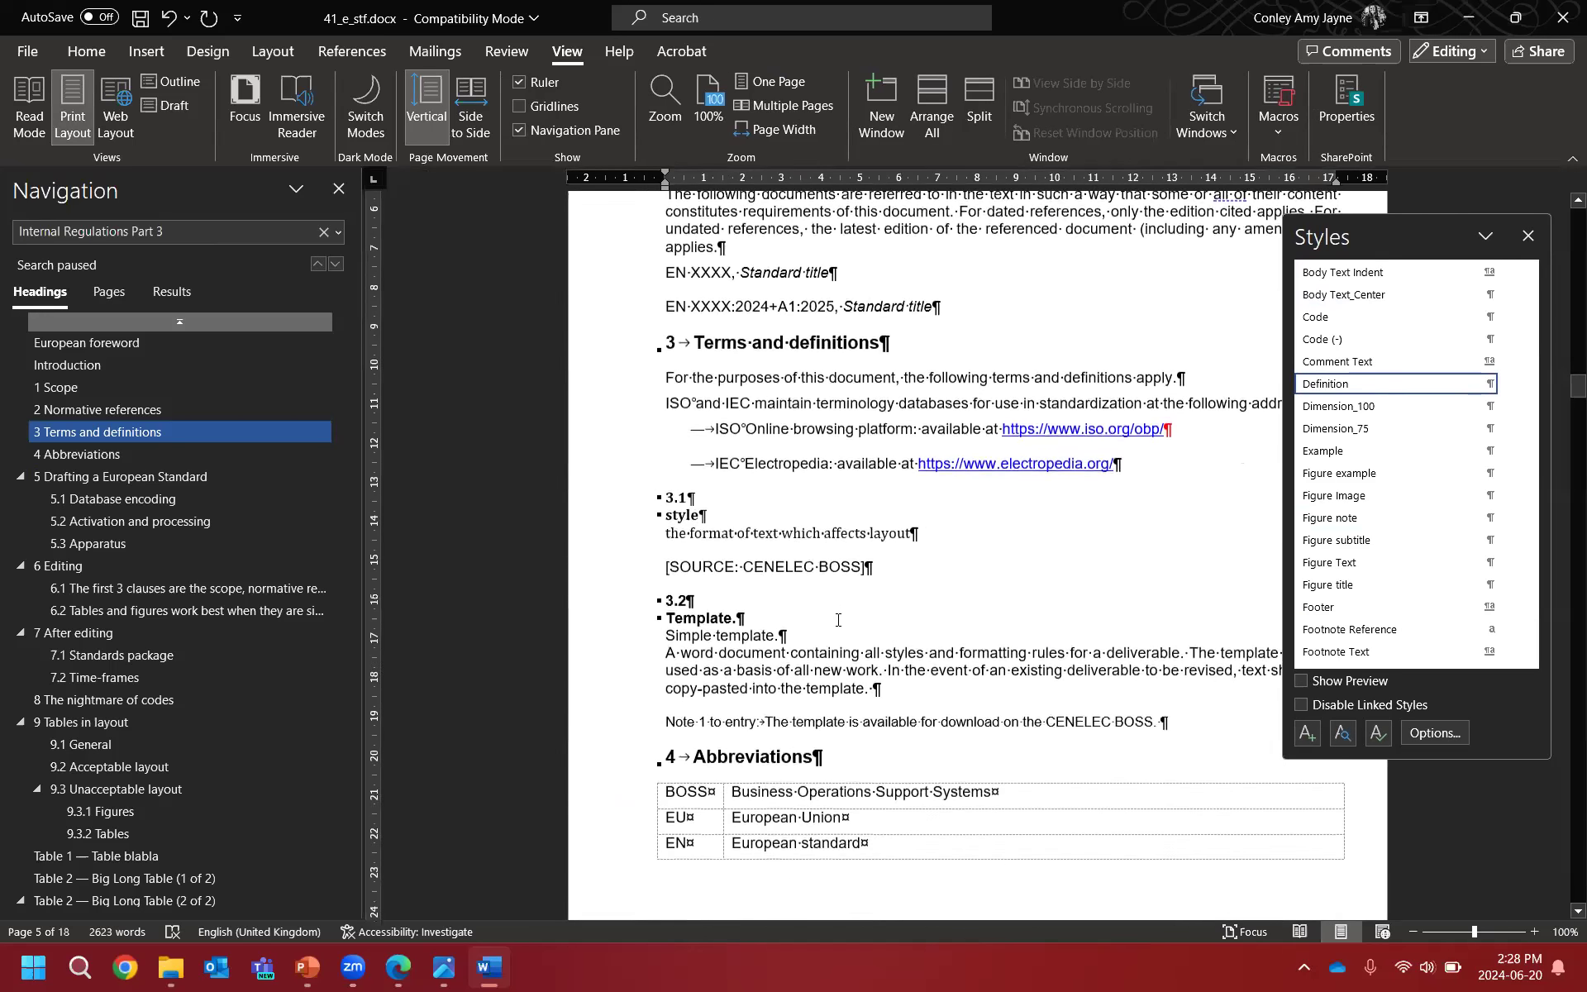
Step: Set the font of entry 3.1's number, term and definition text to Arial
left_click_drag(809, 526, 674, 493)
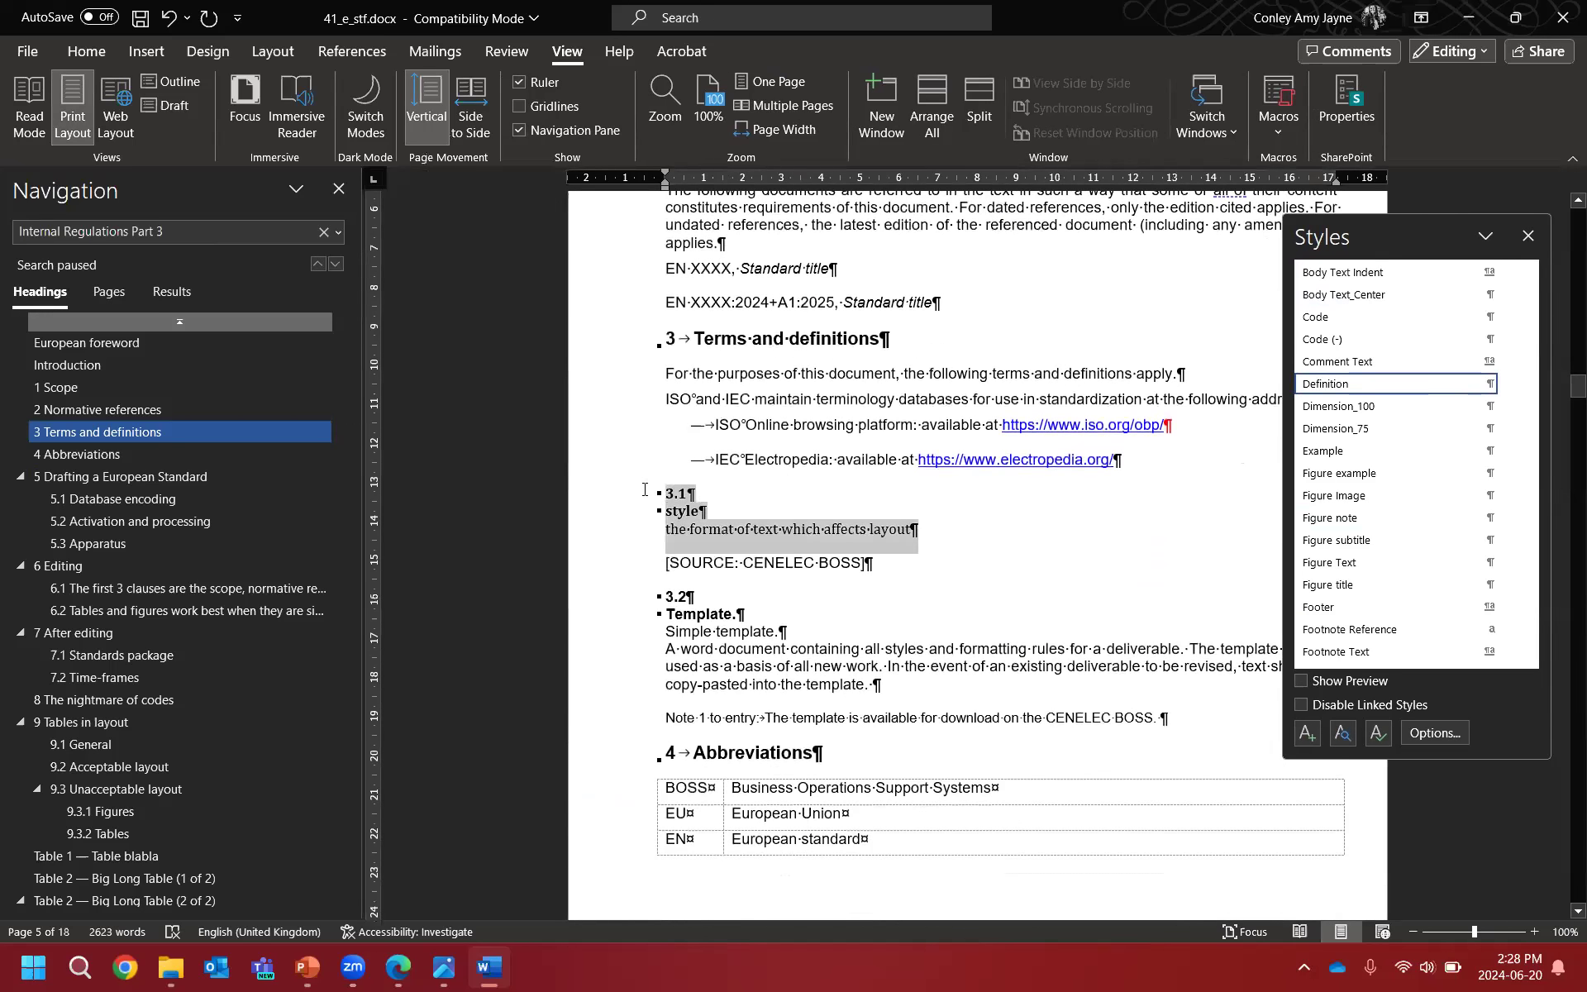
left_click(742, 425)
scroll(737, 532, "up", 15)
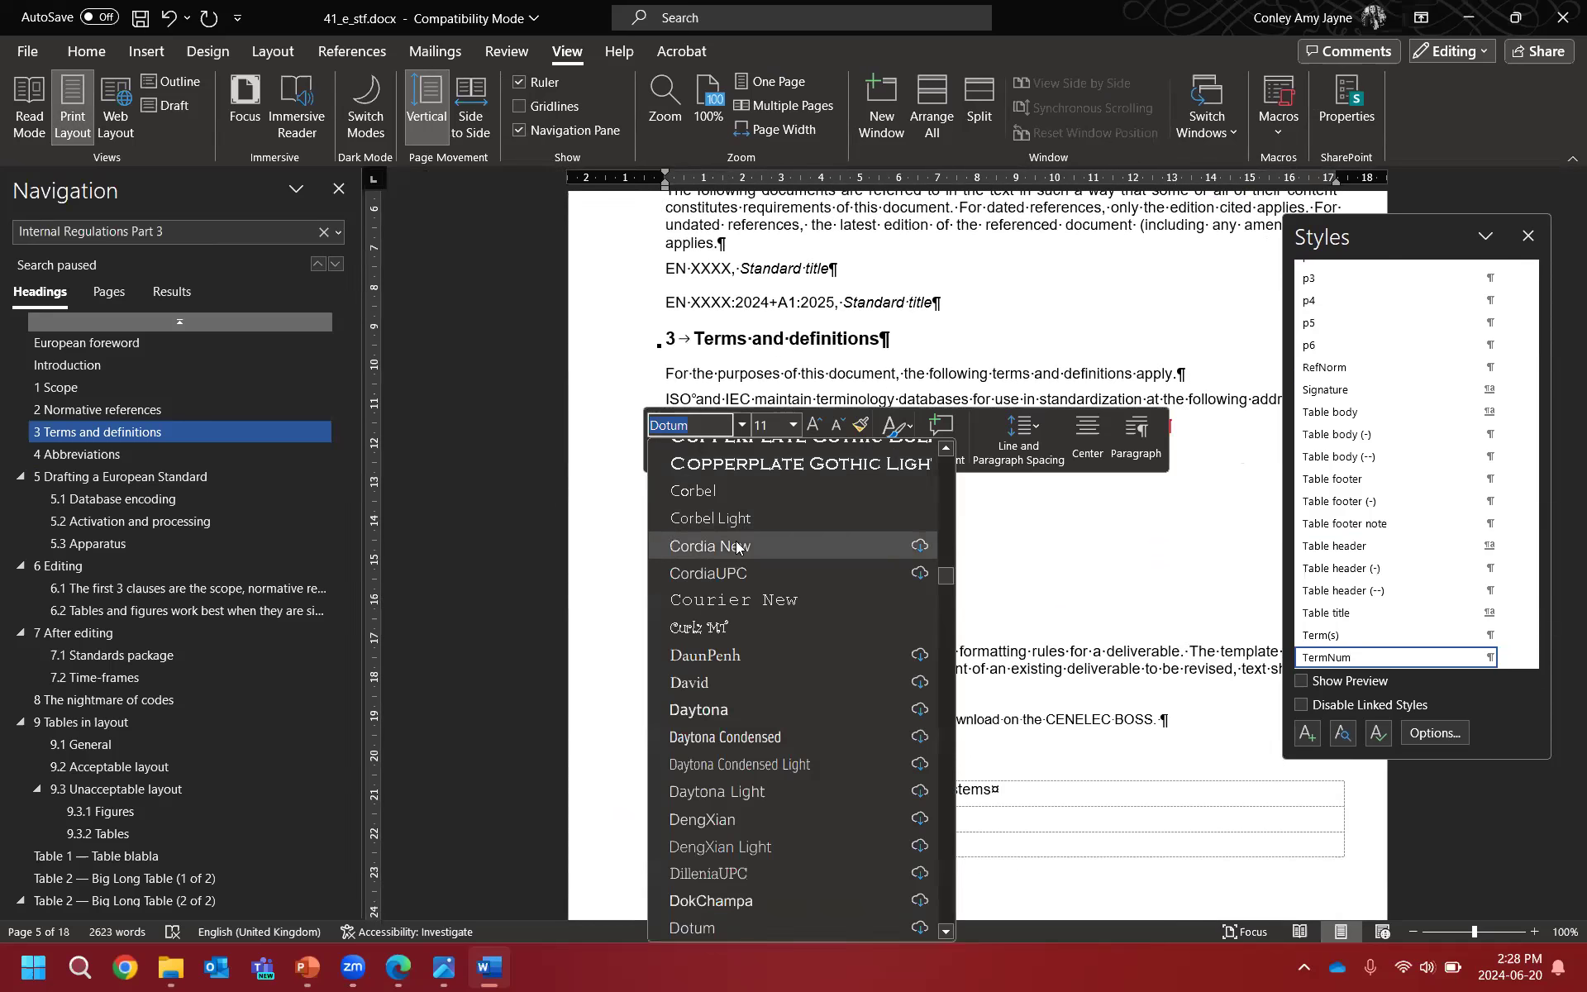
scroll(736, 521, "up", 3)
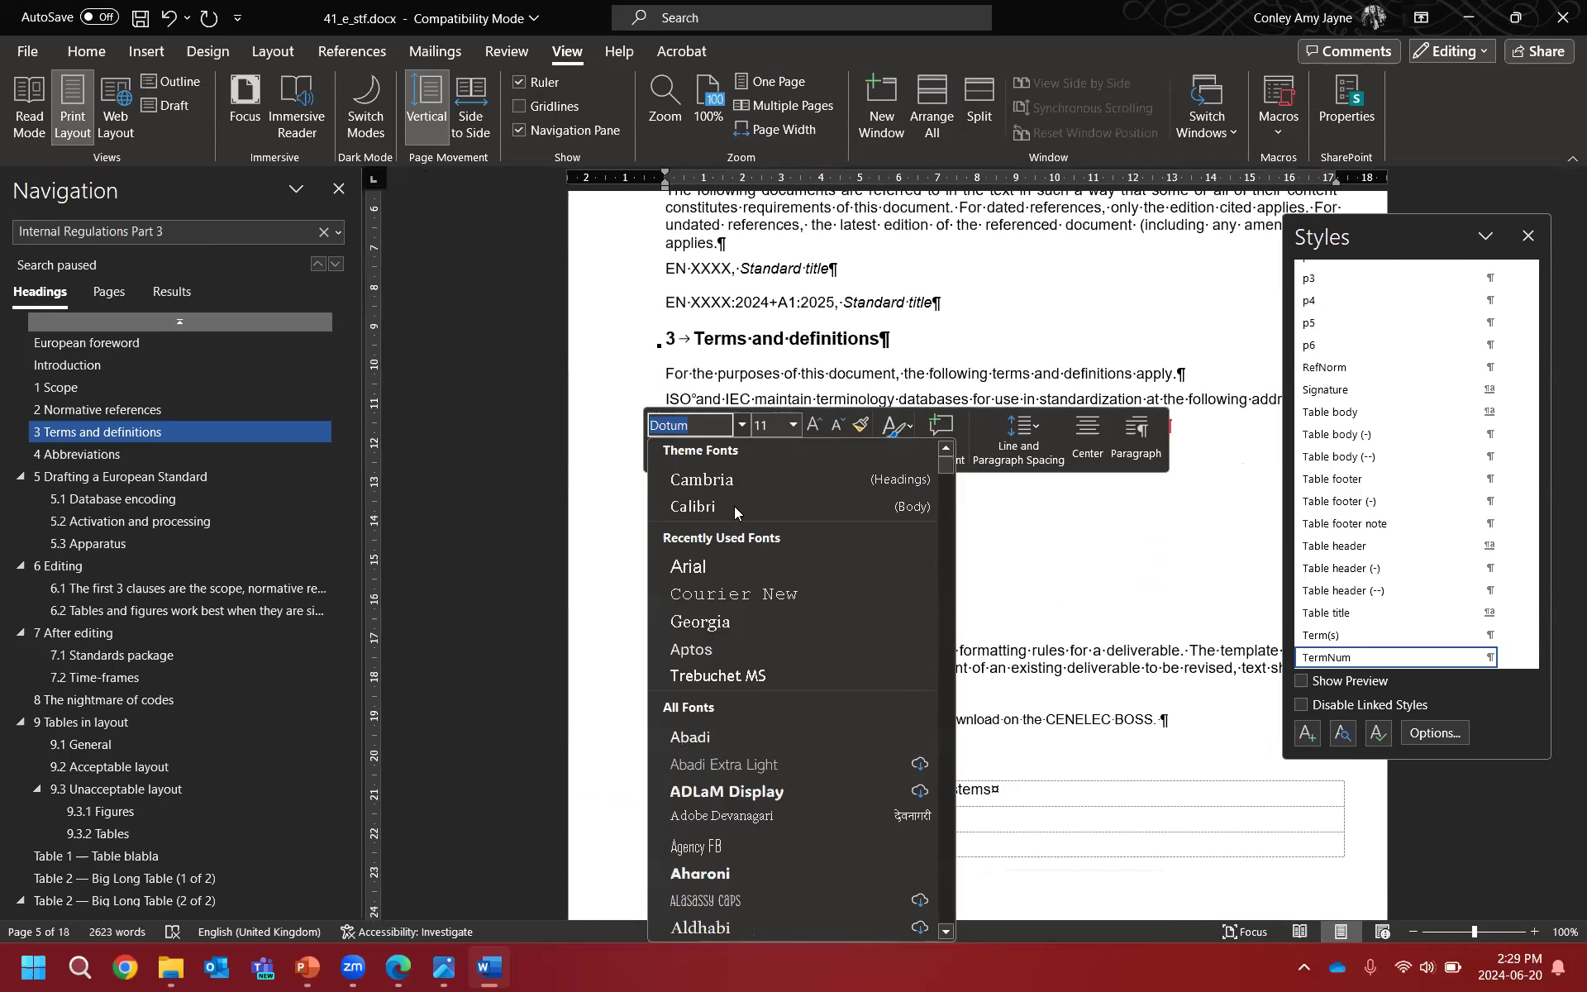
left_click(729, 566)
left_click(947, 515)
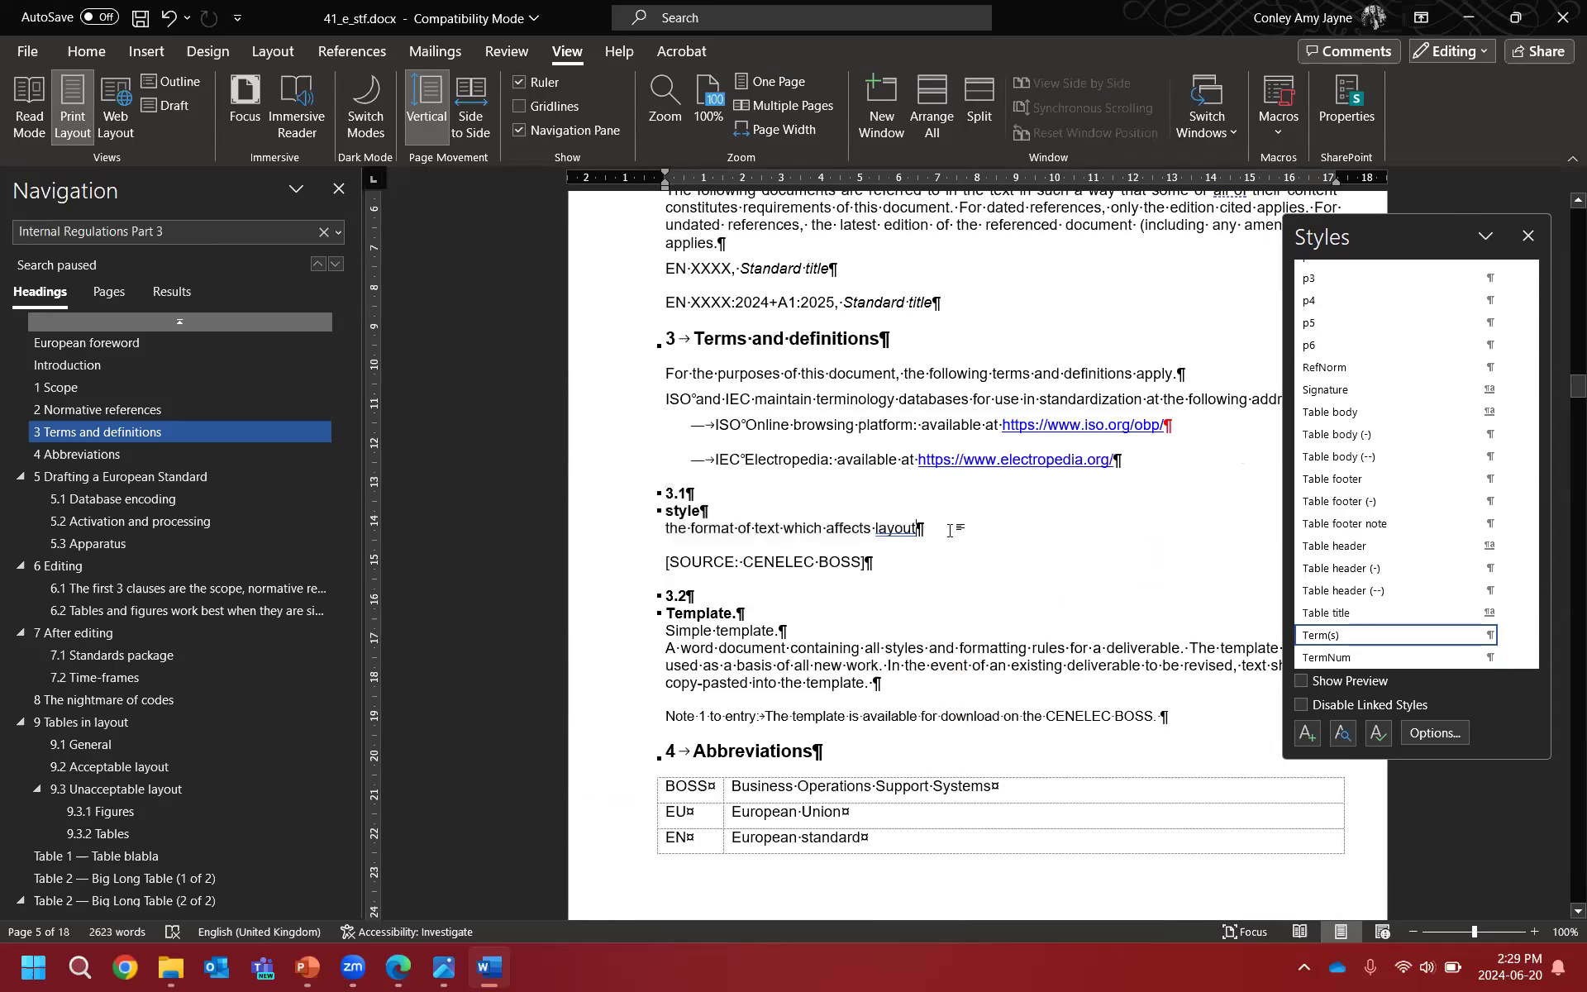
left_click(948, 530)
Step: Delete the opening article "the" from the definition of "style" in entry 3.1
scroll(939, 543, "down", 2)
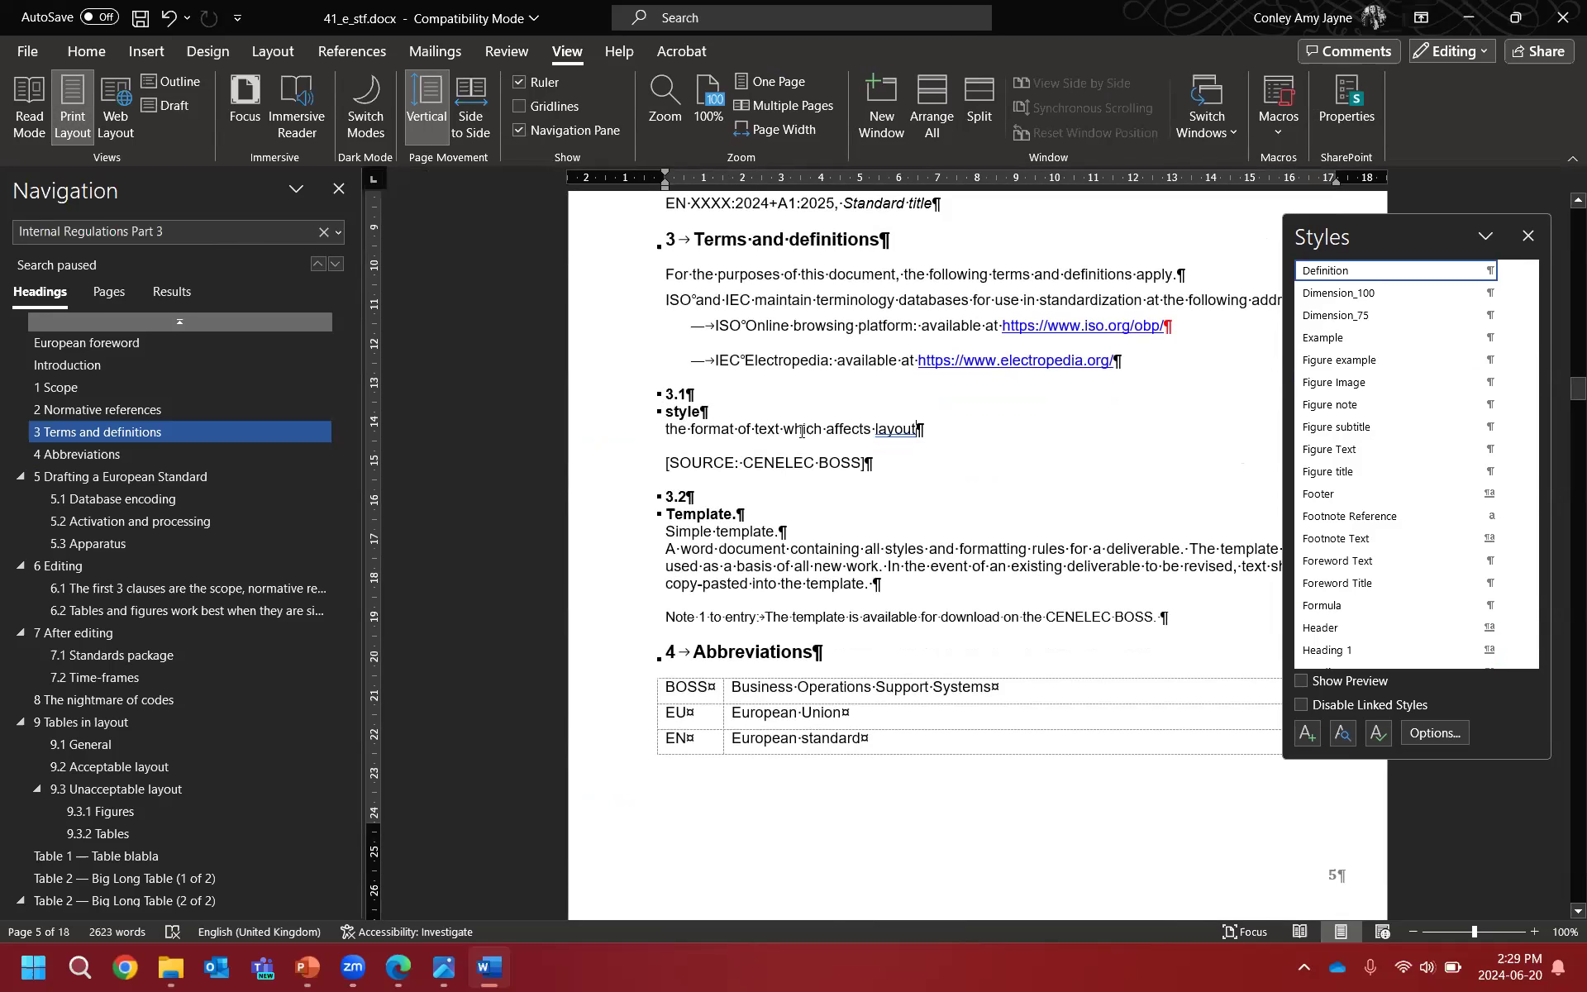
left_click(700, 396)
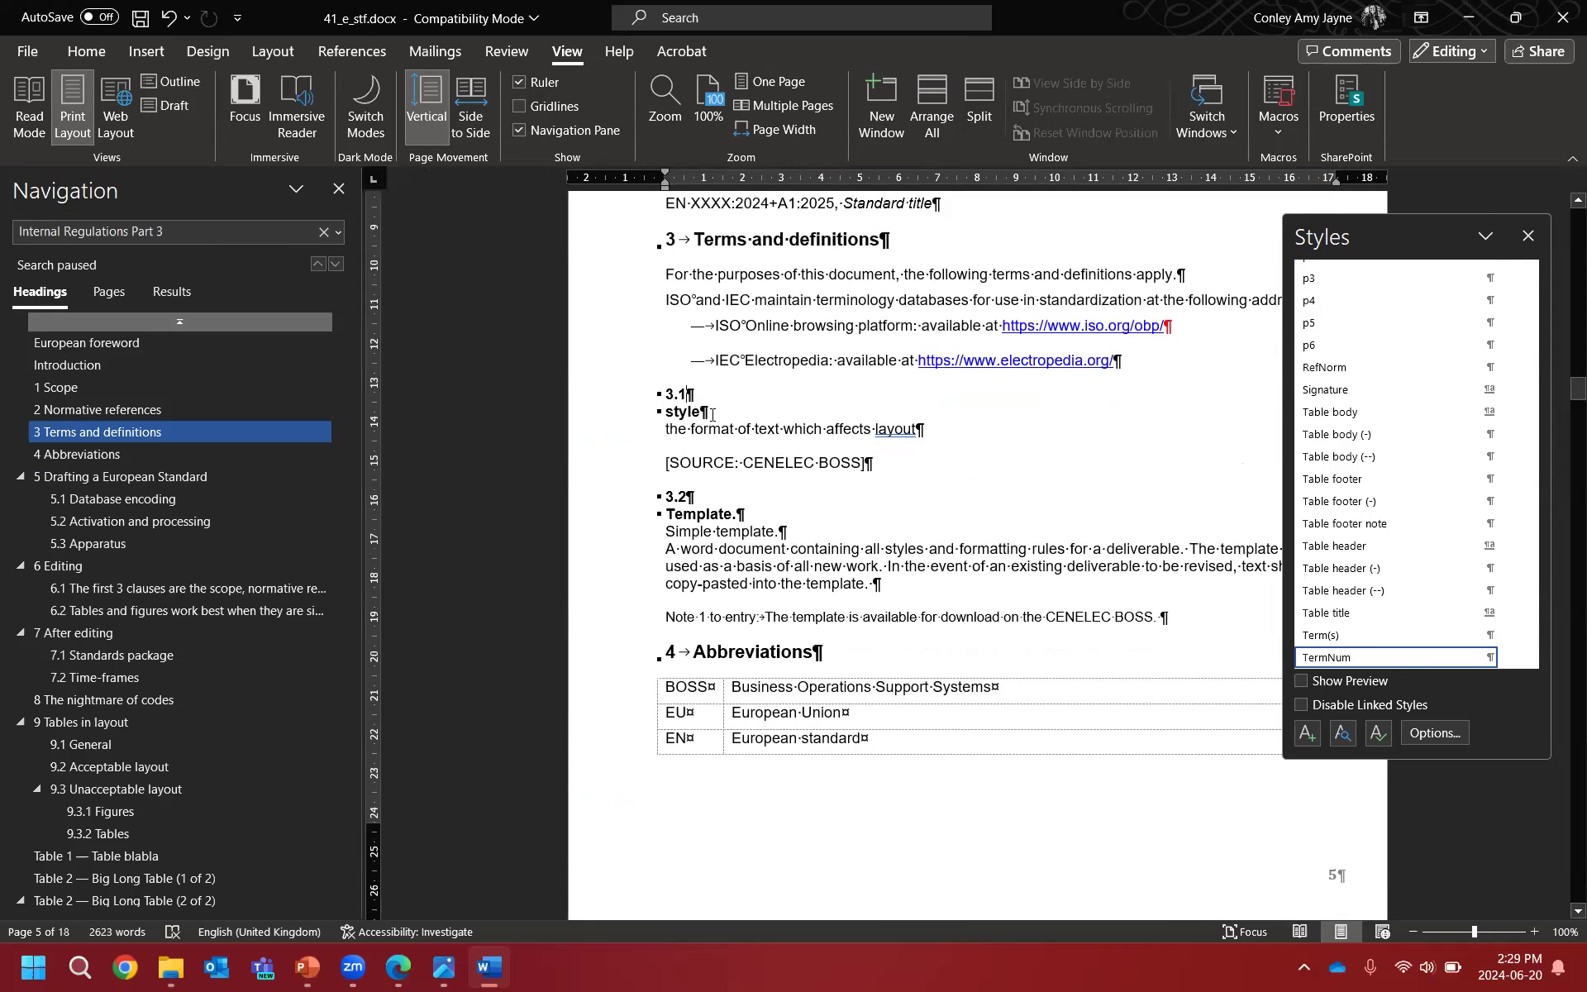
double_click(678, 447)
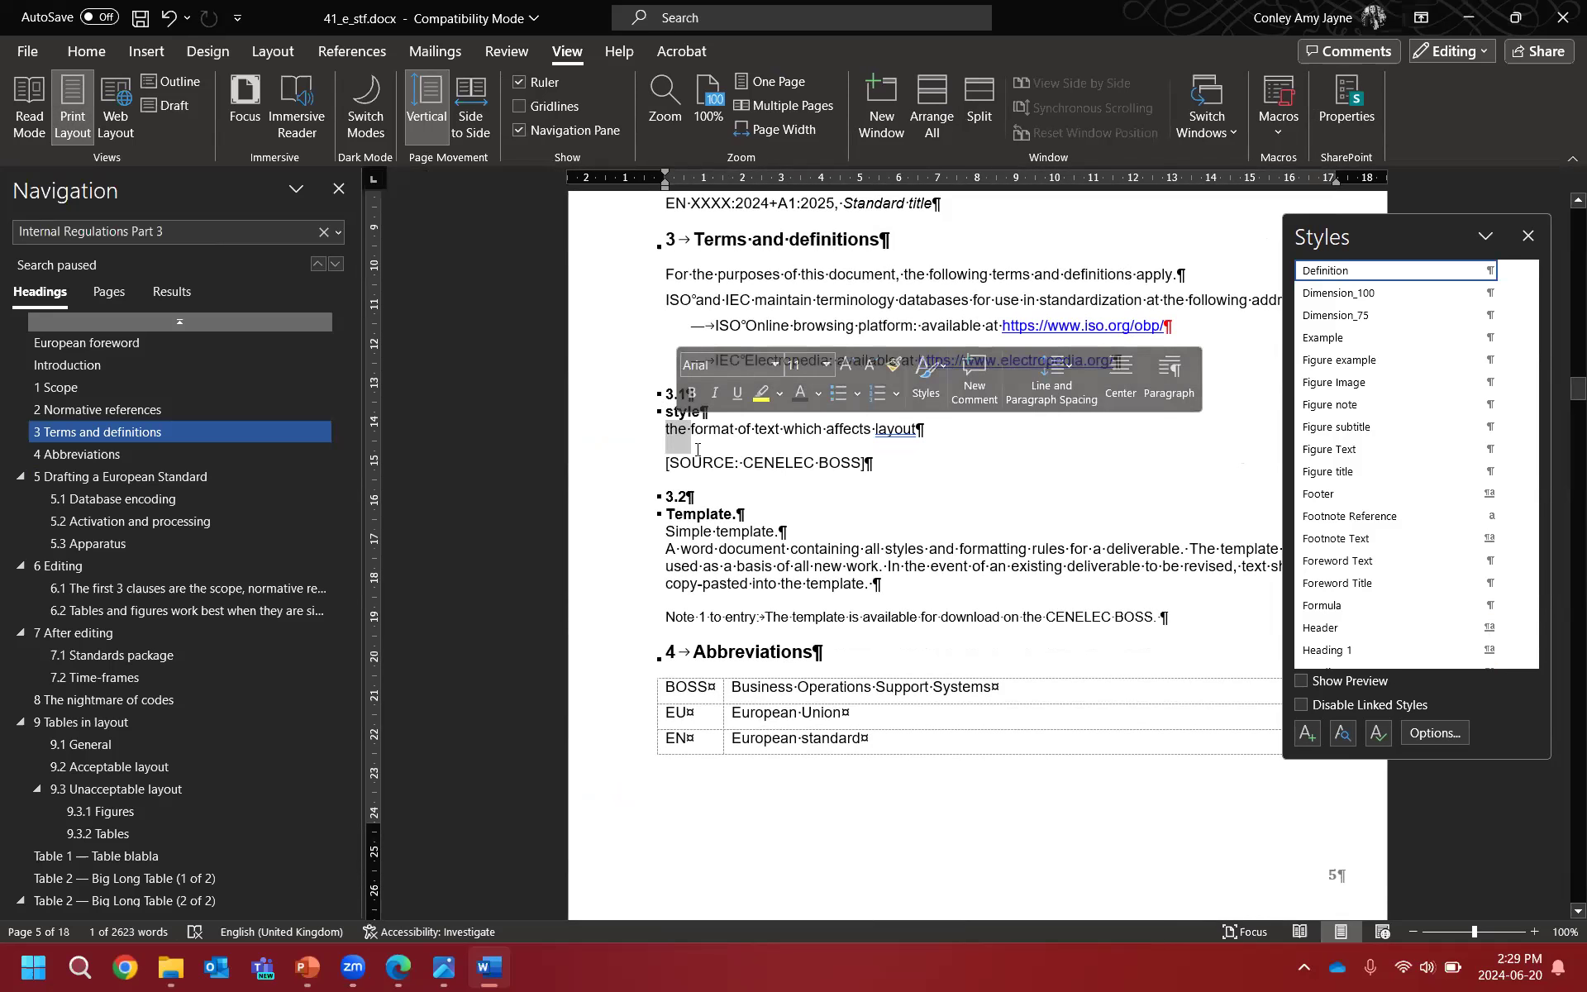
key("Delete")
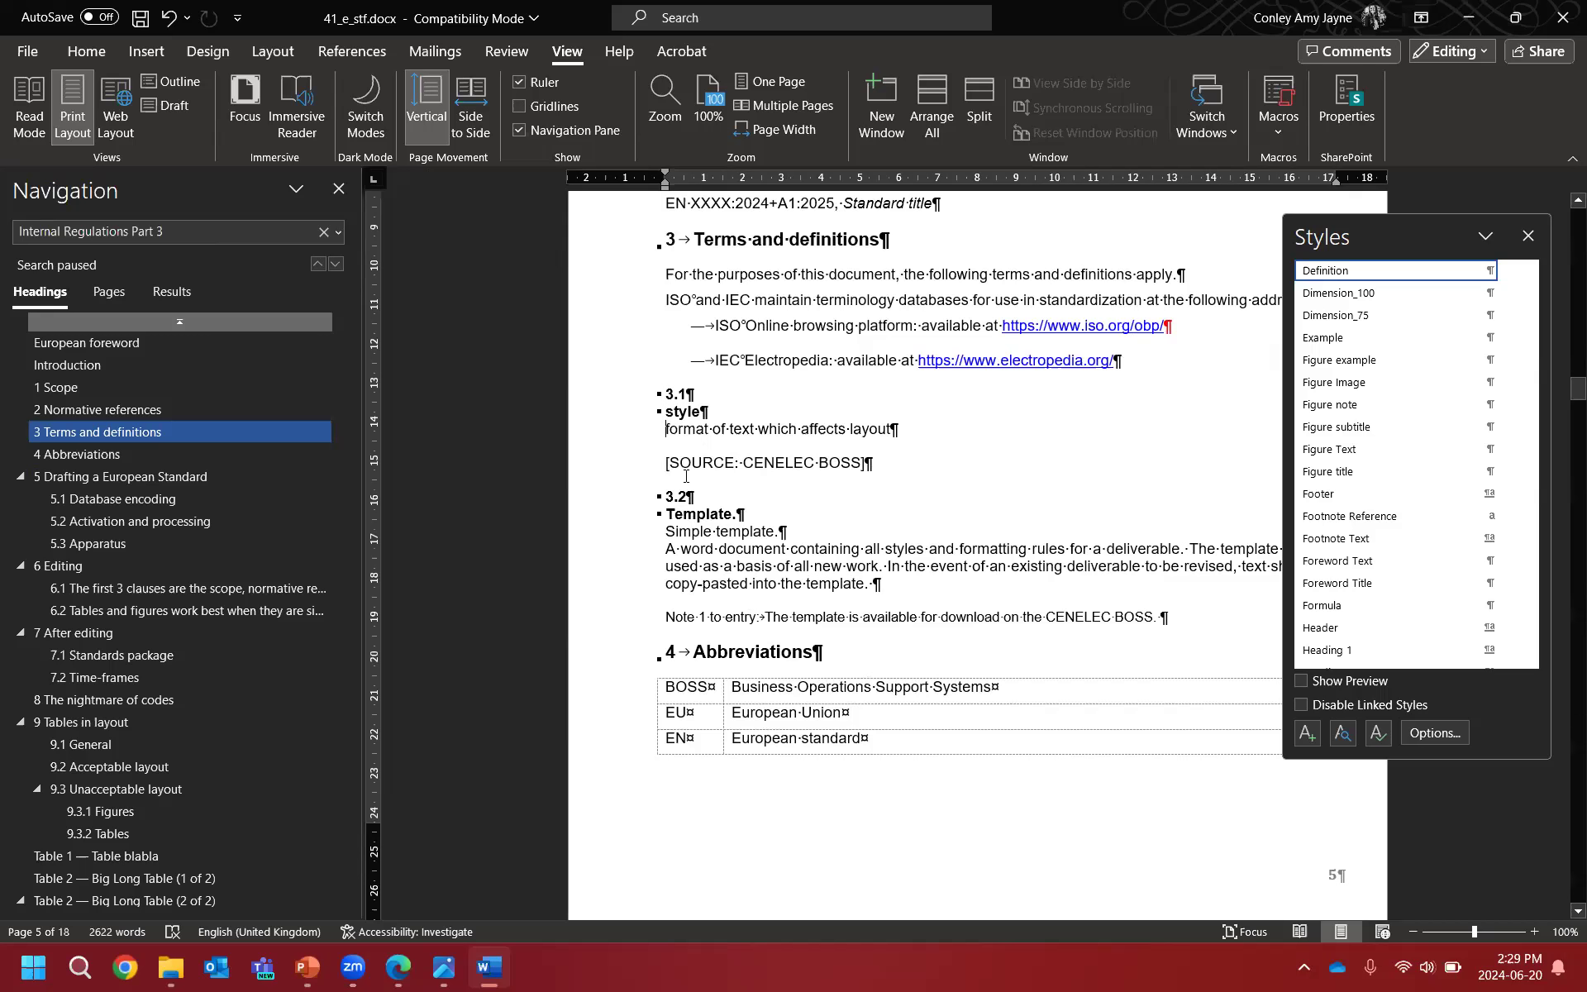
left_click(624, 466)
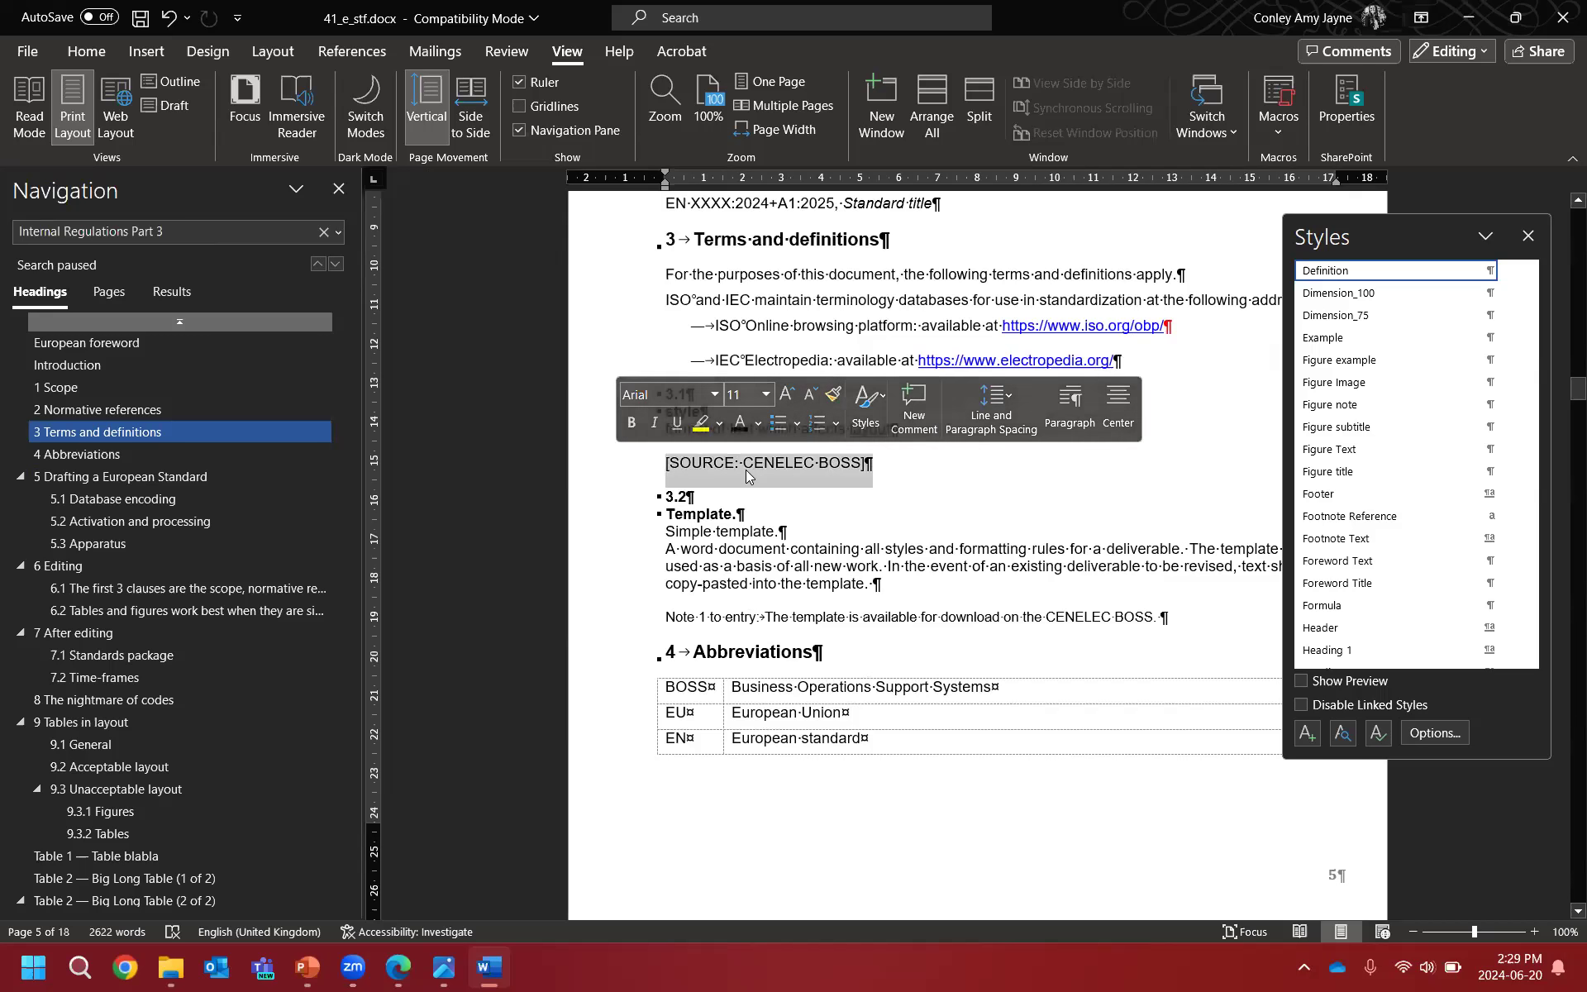
left_click(746, 469)
Step: Change the term in entry 3.2 to lowercase "template" and remove its full stop
scroll(821, 496, "down", 3)
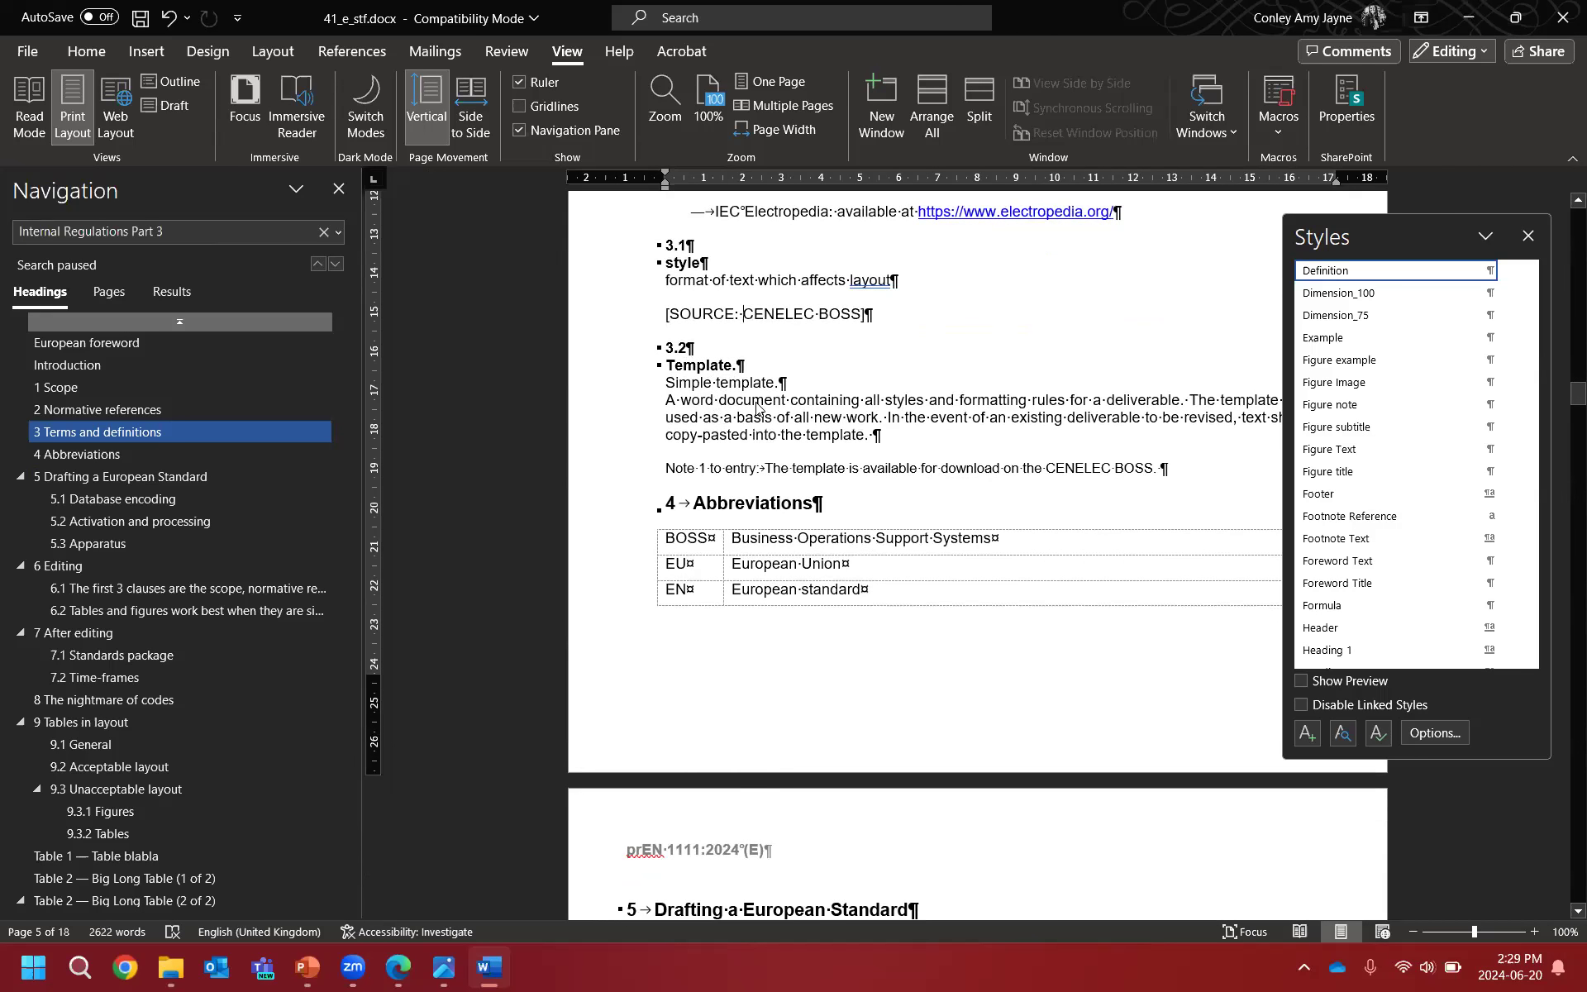
left_click(683, 369)
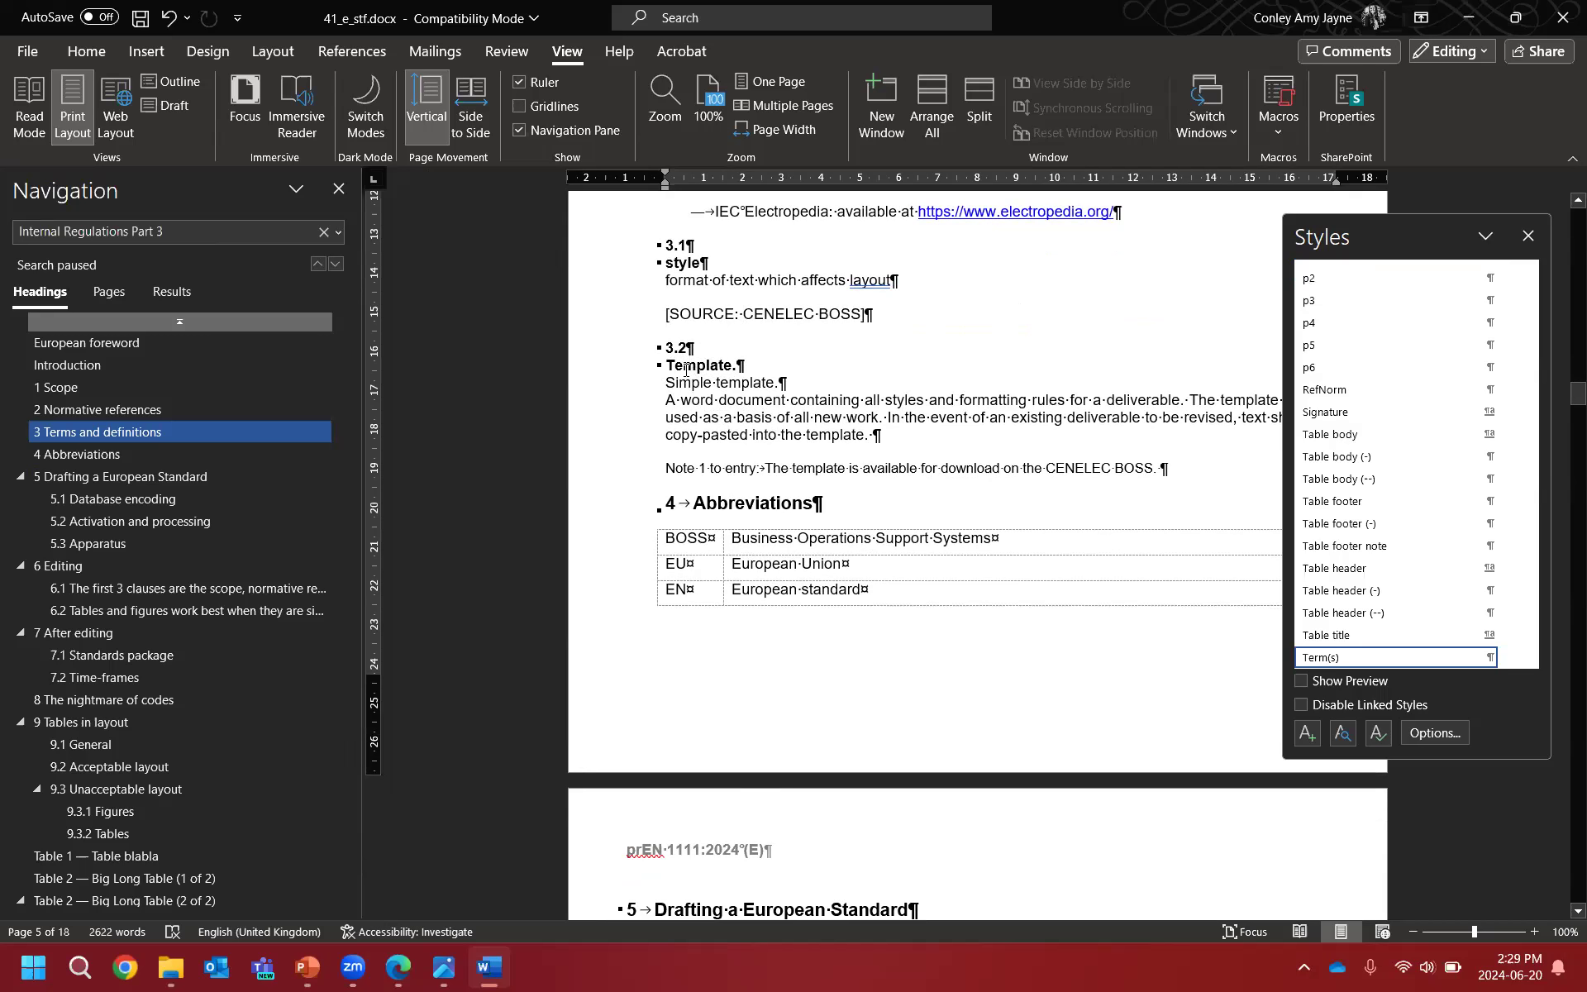
key("Left")
key("BackSpace")
type("t")
key("BackSpace")
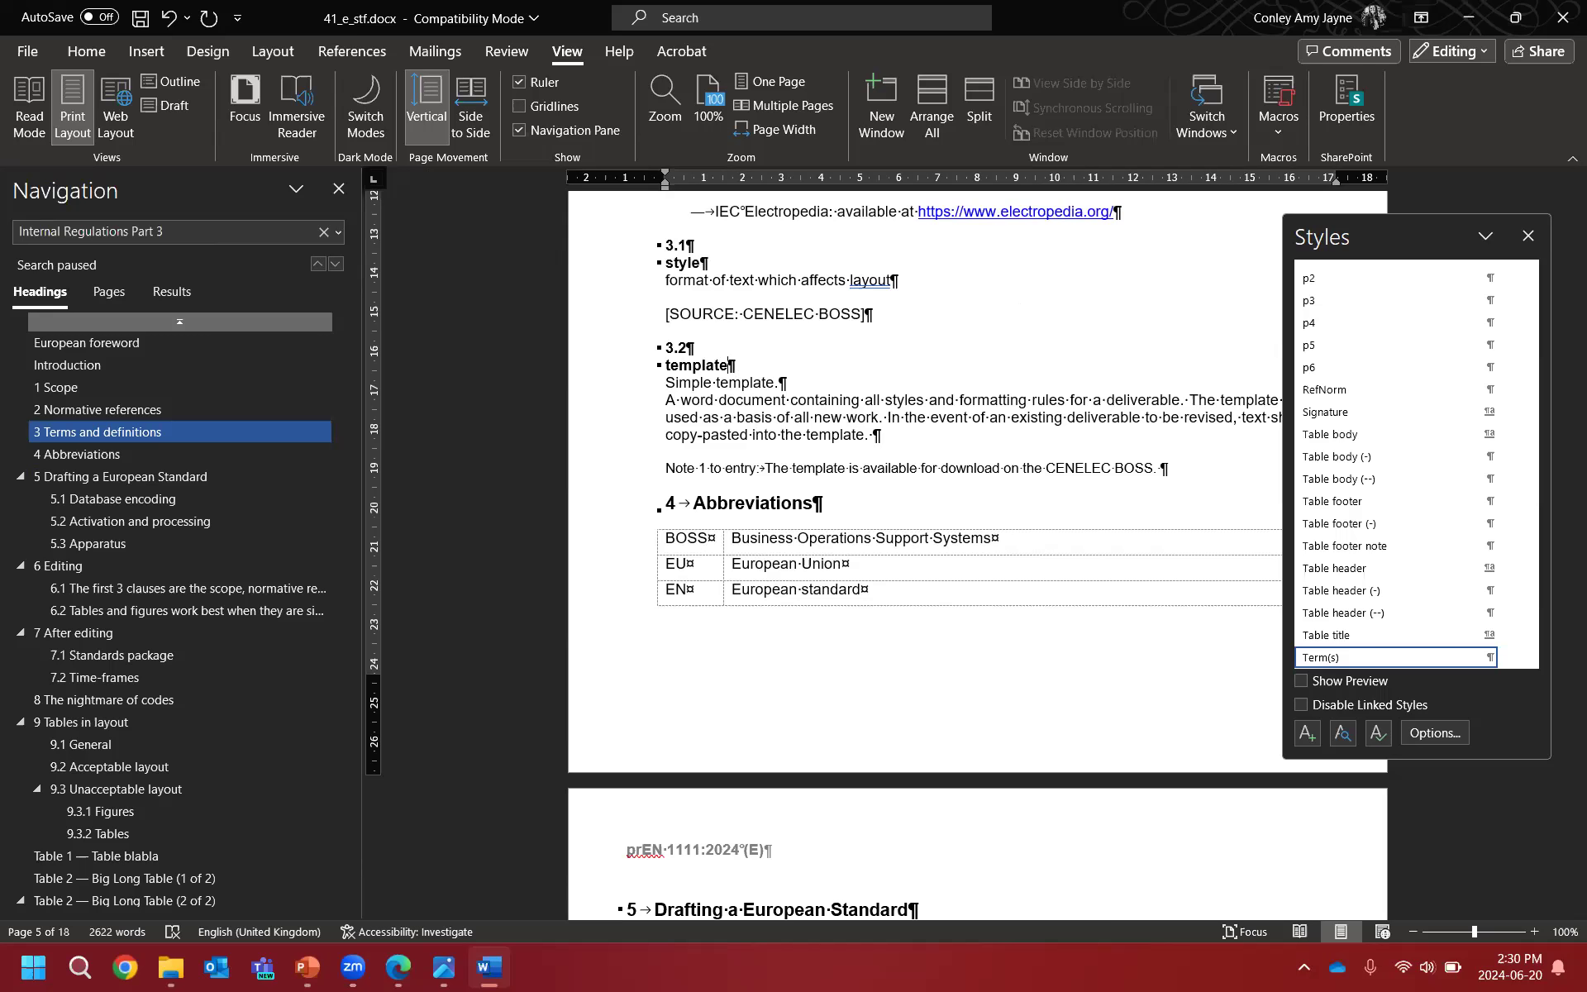
Step: Change the admitted term in entry 3.2 to "simple template", in lowercase and without a full stop
left_click(678, 383)
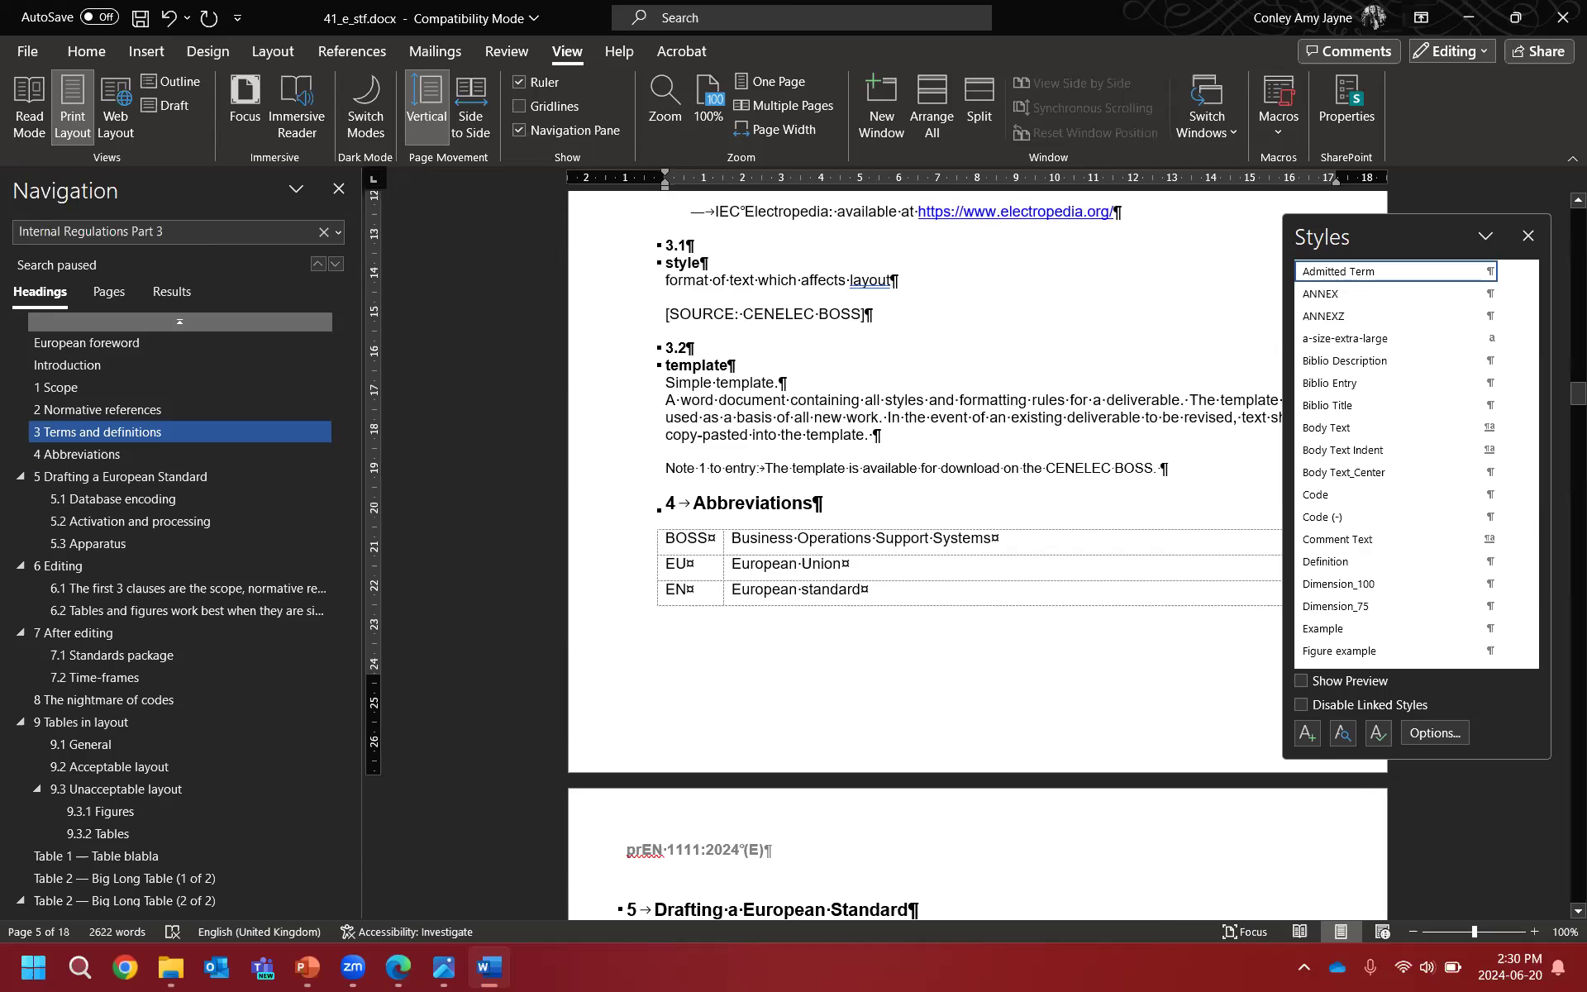
key("BackSpace")
type("s")
left_click(808, 379)
key("BackSpace")
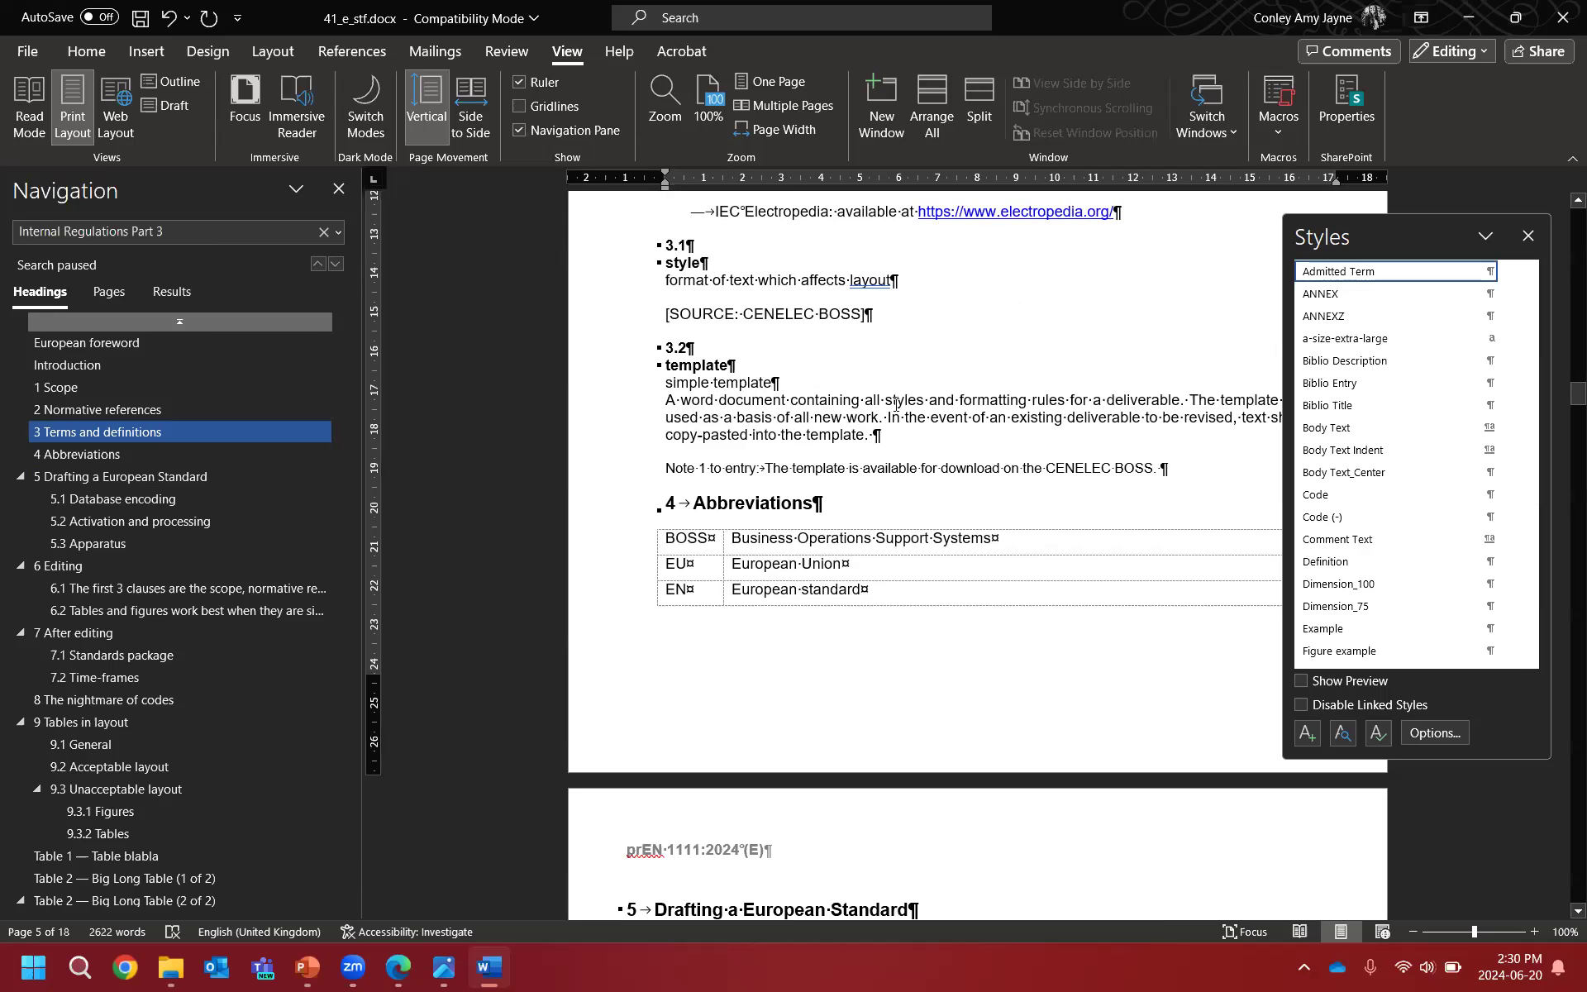
Step: End the 3.2 definition after "deliverable" without a full stop and move its remaining sentences into a separate paragraph
left_click_drag(1330, 237, 1491, 276)
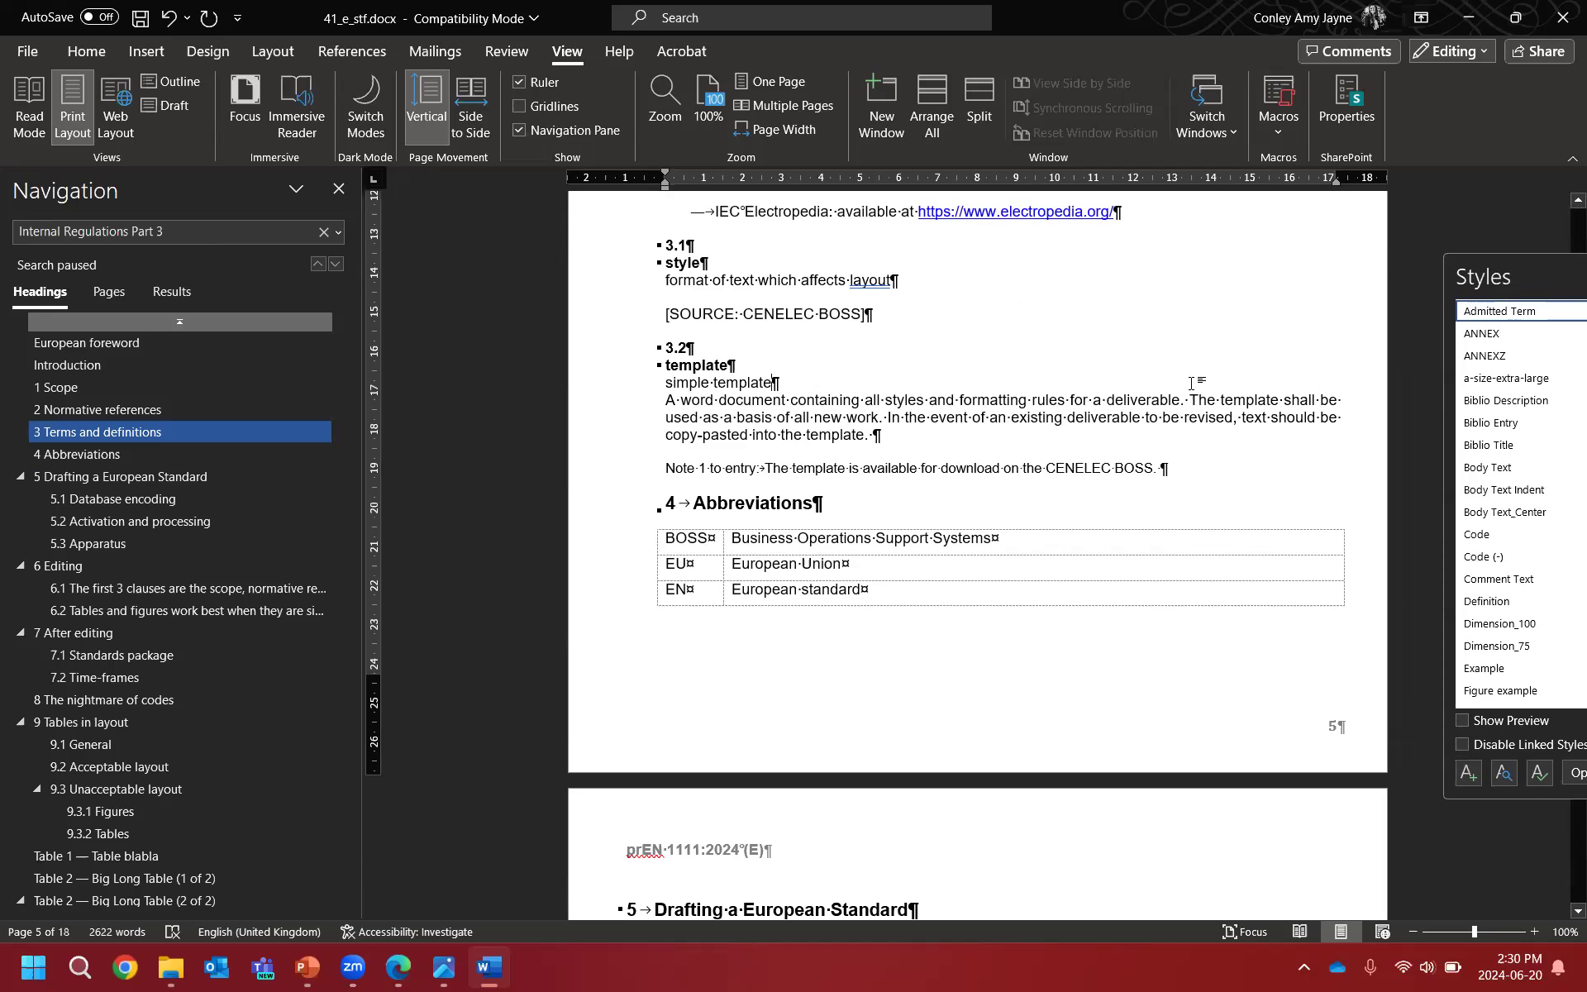
left_click(1216, 445)
key("BackSpace")
key("Return")
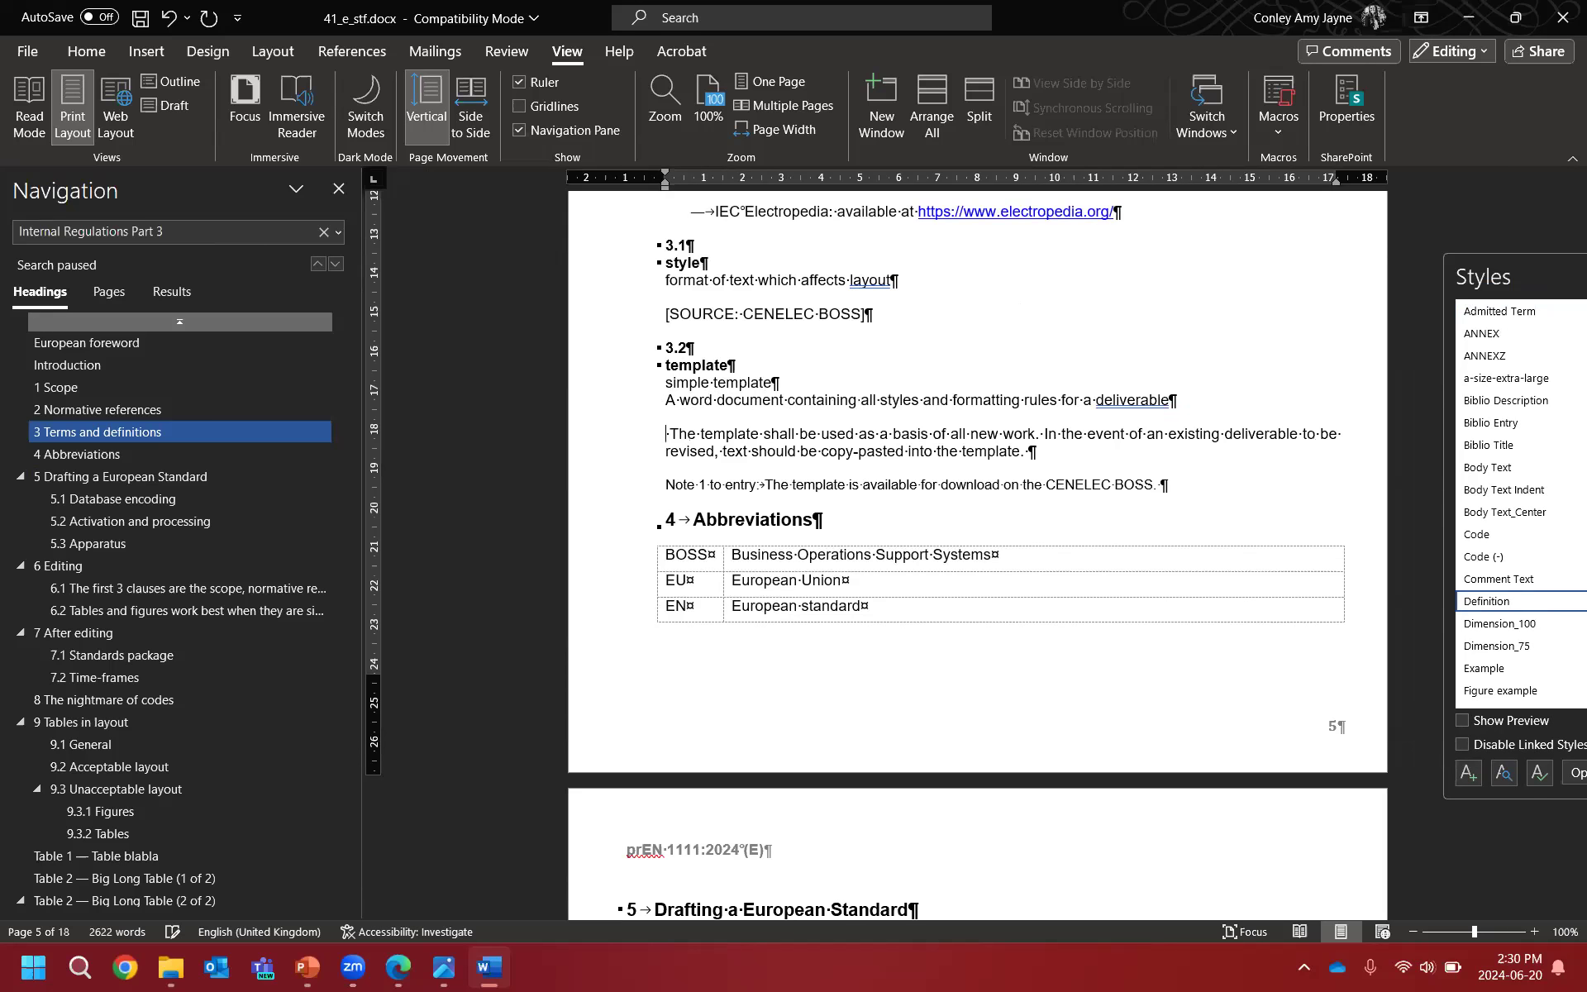
key("Delete")
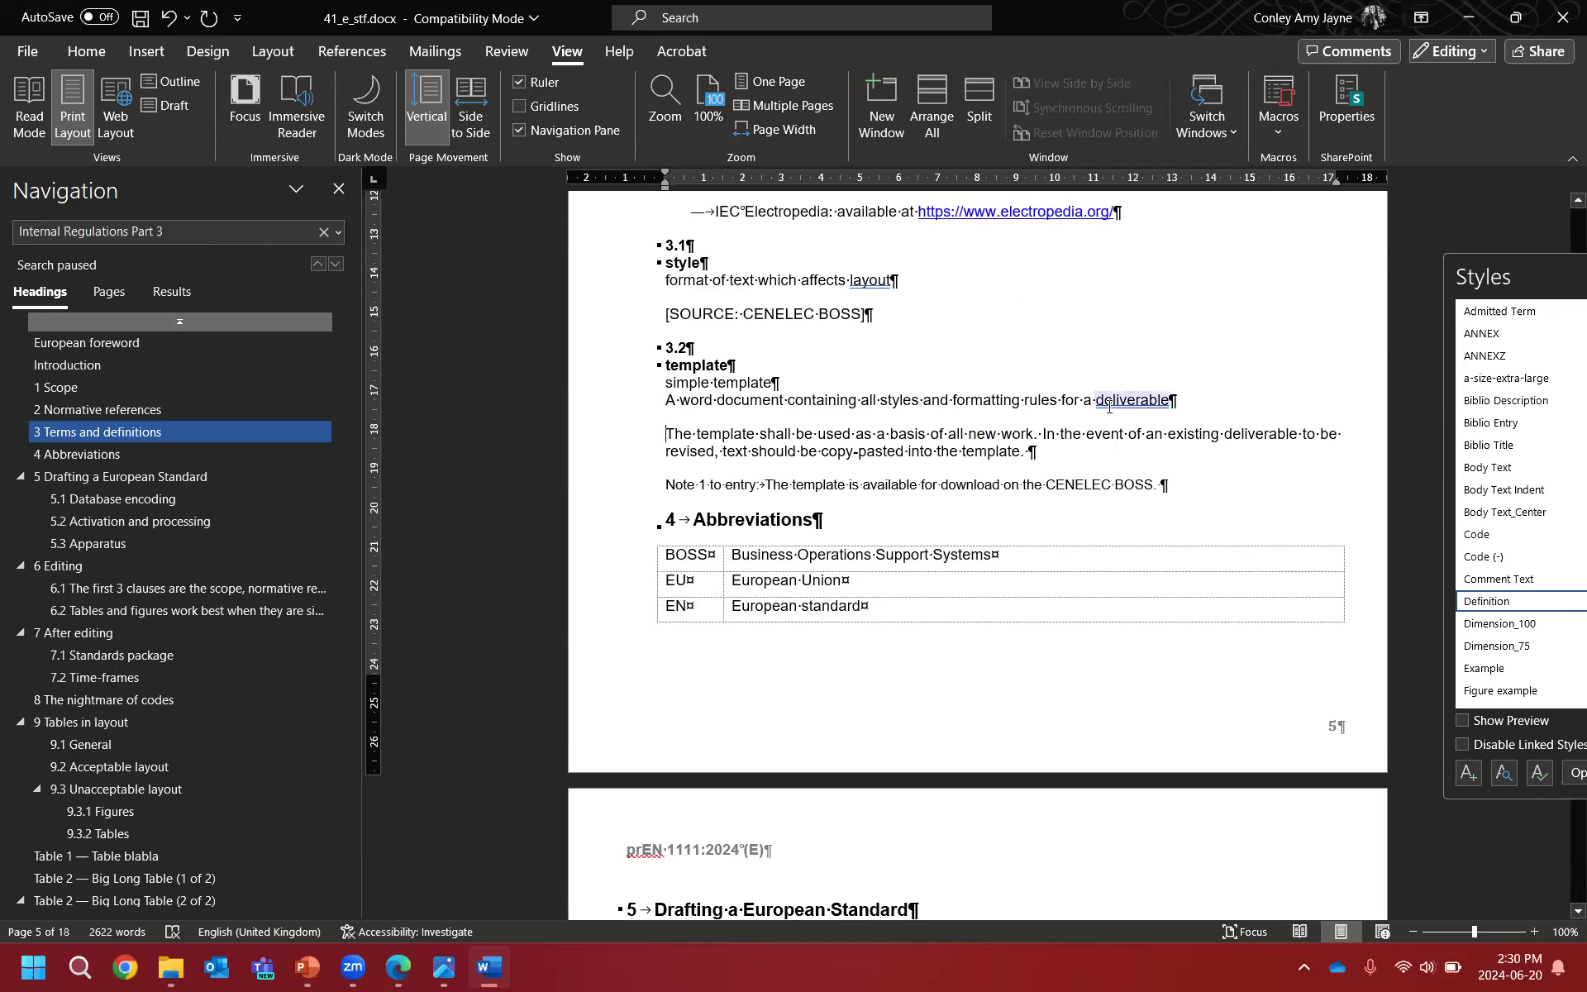
Step: Delete the opening article "A" from the 3.2 definition so it starts with "word document"
left_click(683, 401)
key("BackSpace")
key("BackSpace")
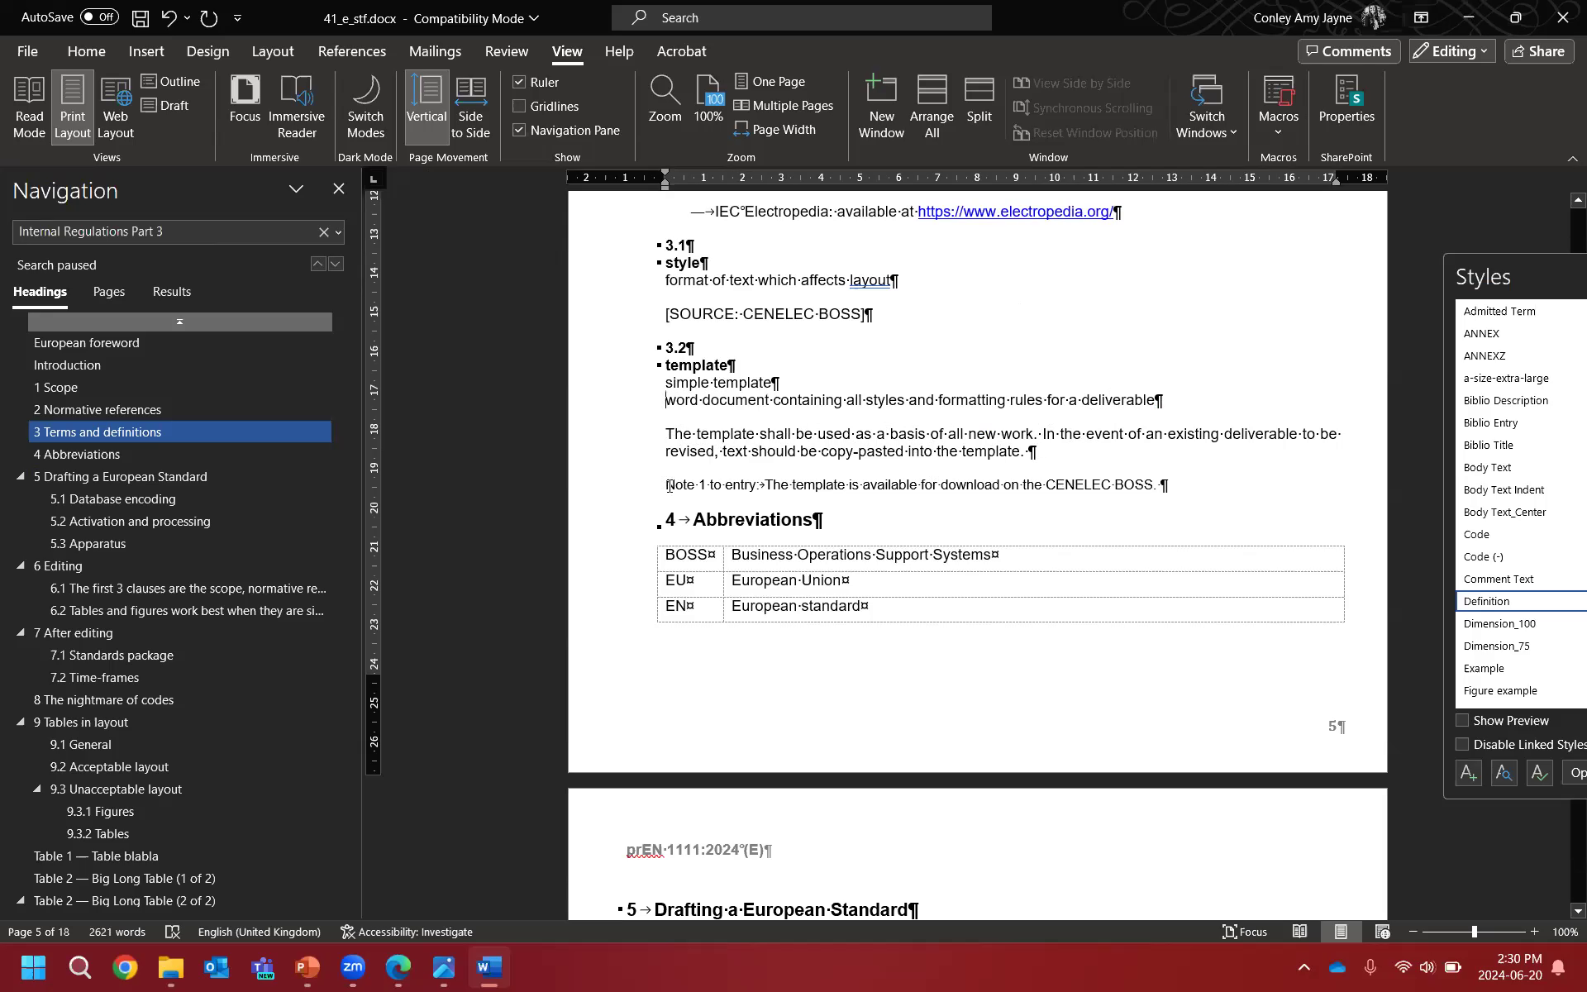
Step: Copy the "Note 1 to entry:" label with its tab to the start of the paragraph beginning "The template shall be used"
left_click_drag(668, 485, 763, 494)
key("ctrl+c")
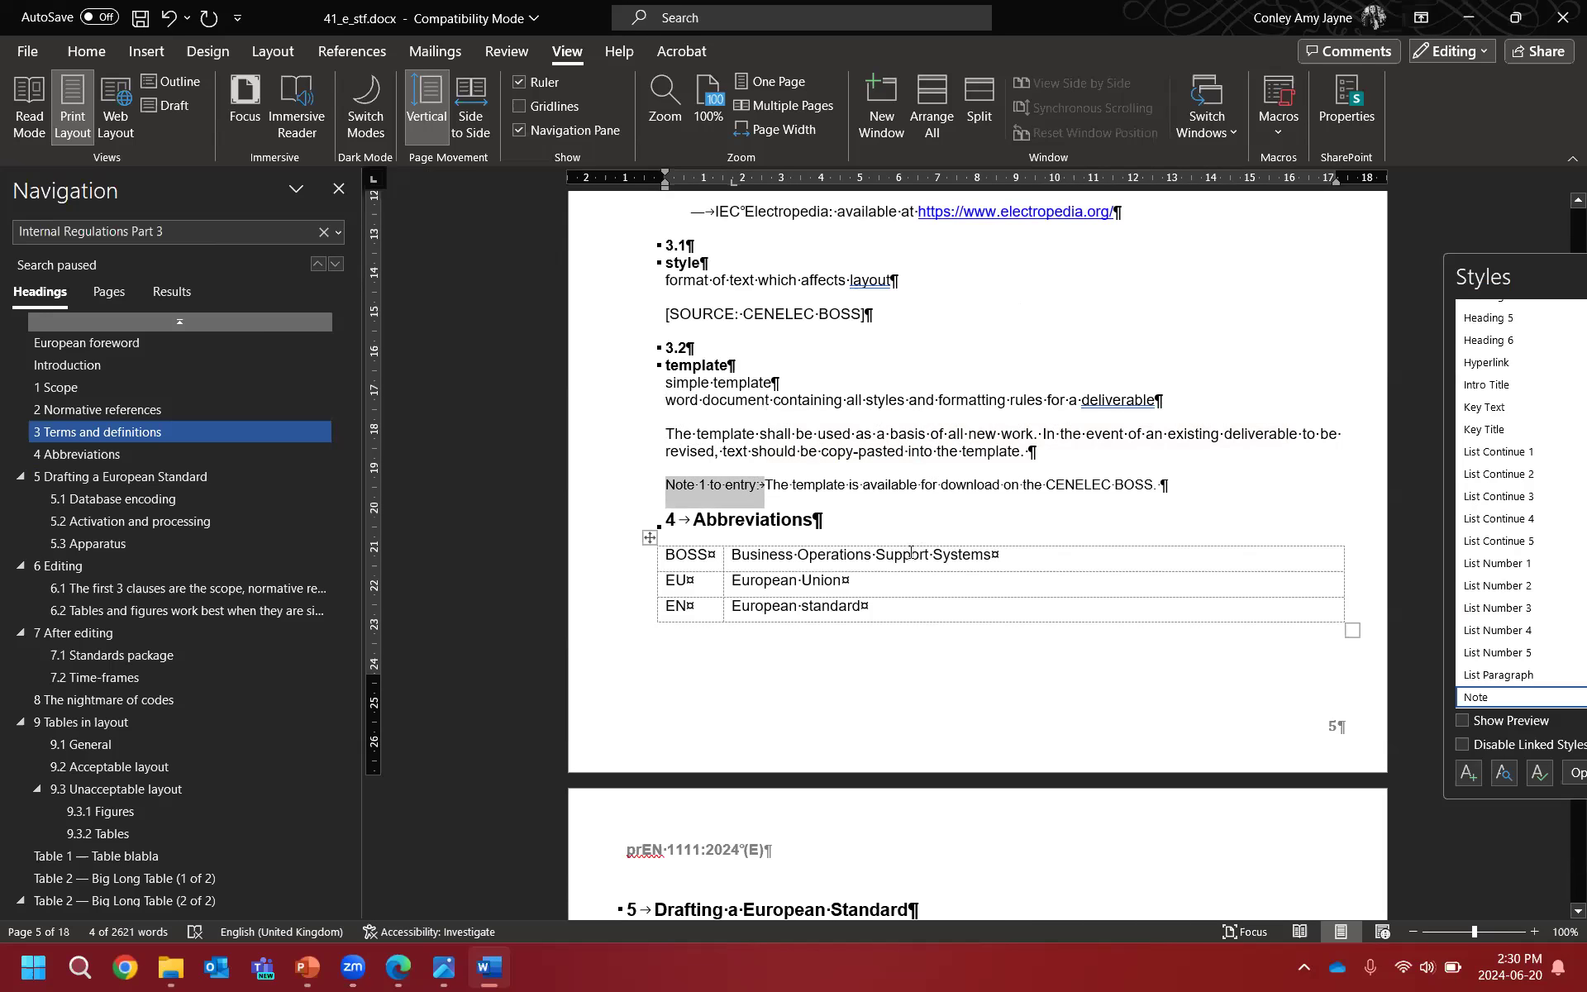
left_click_drag(911, 552, 996, 555)
left_click(668, 436)
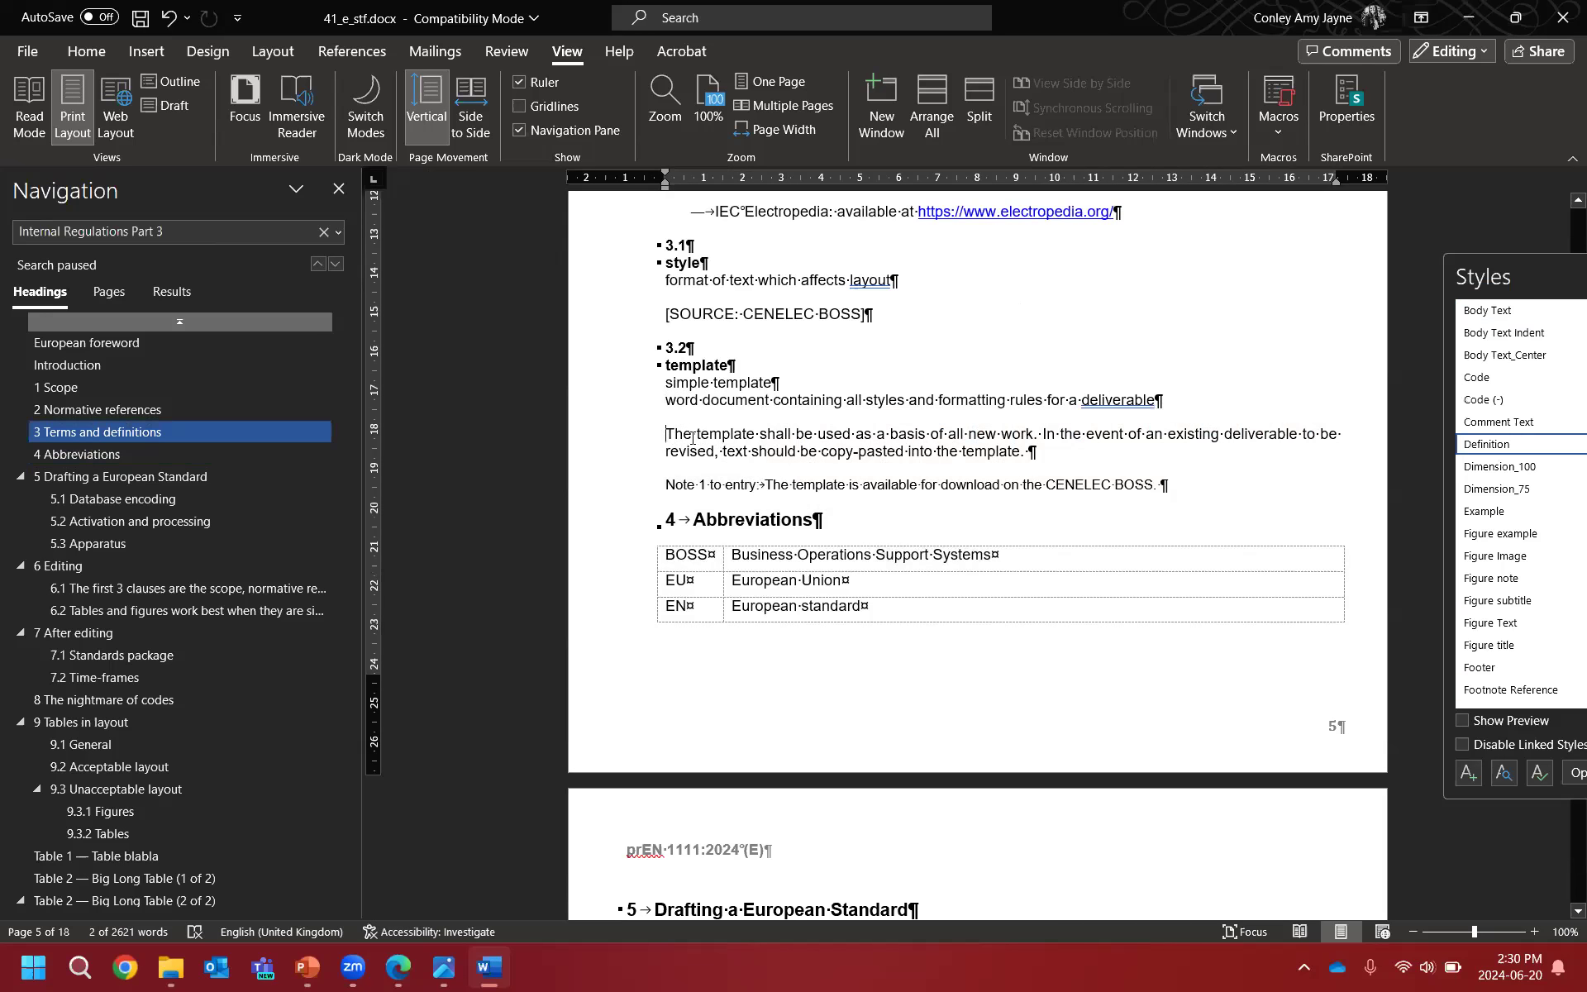
key("ctrl+v")
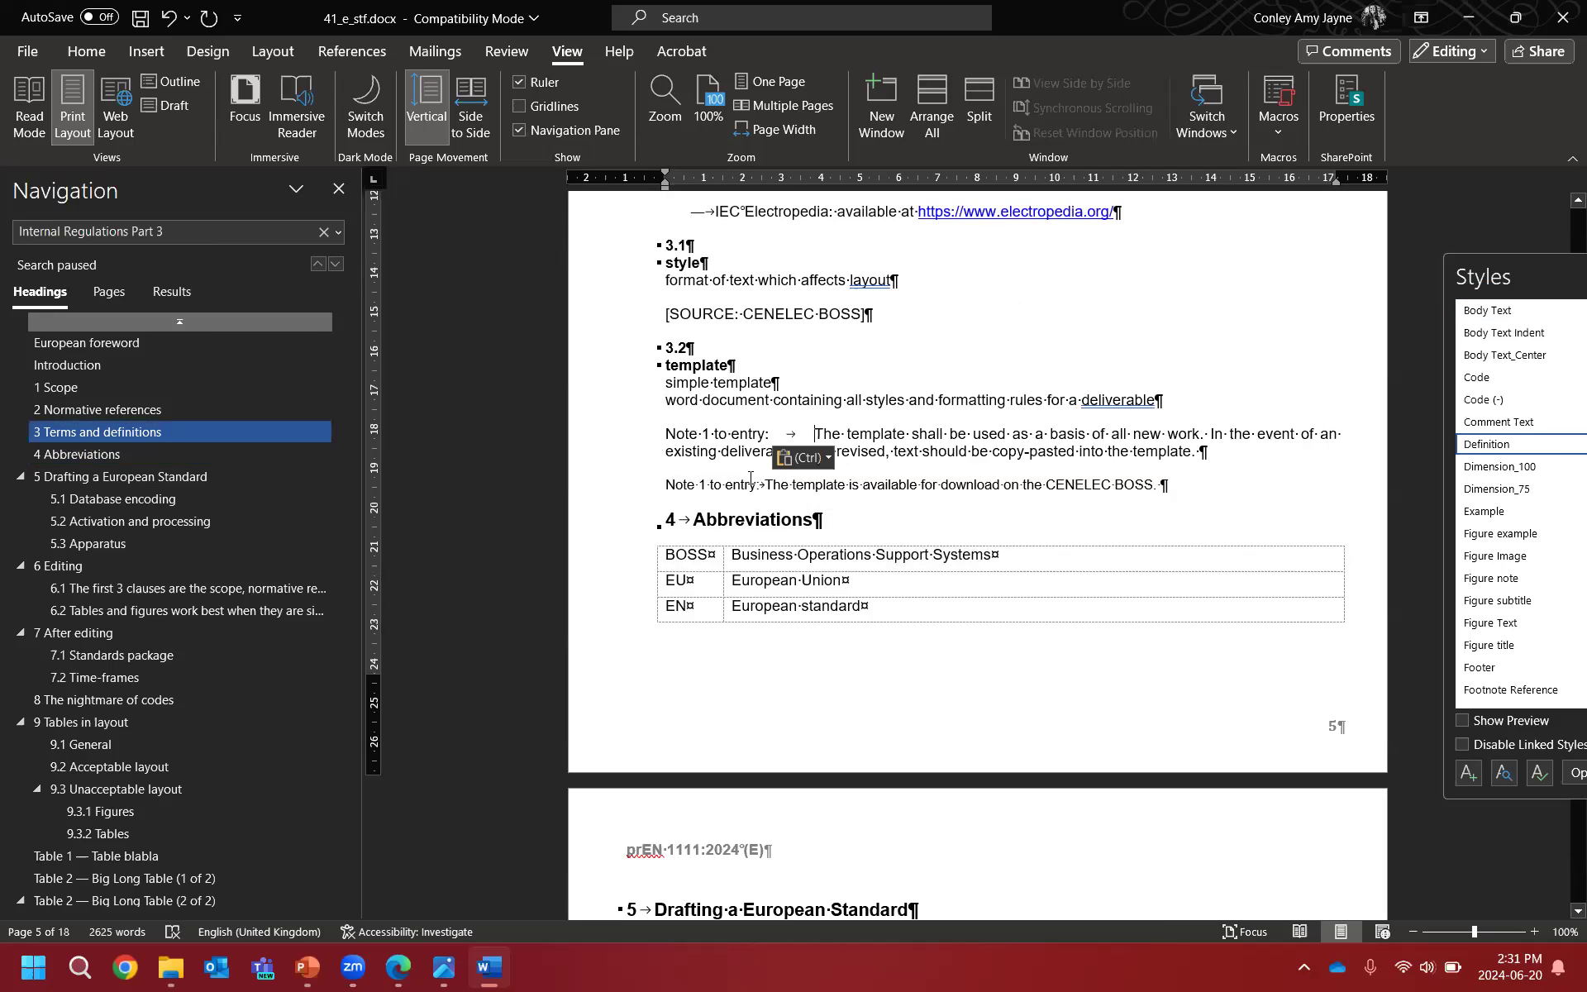
Step: Apply the Note style to the new Note 1 to entry paragraph in entry 3.2
left_click_drag(654, 435, 654, 452)
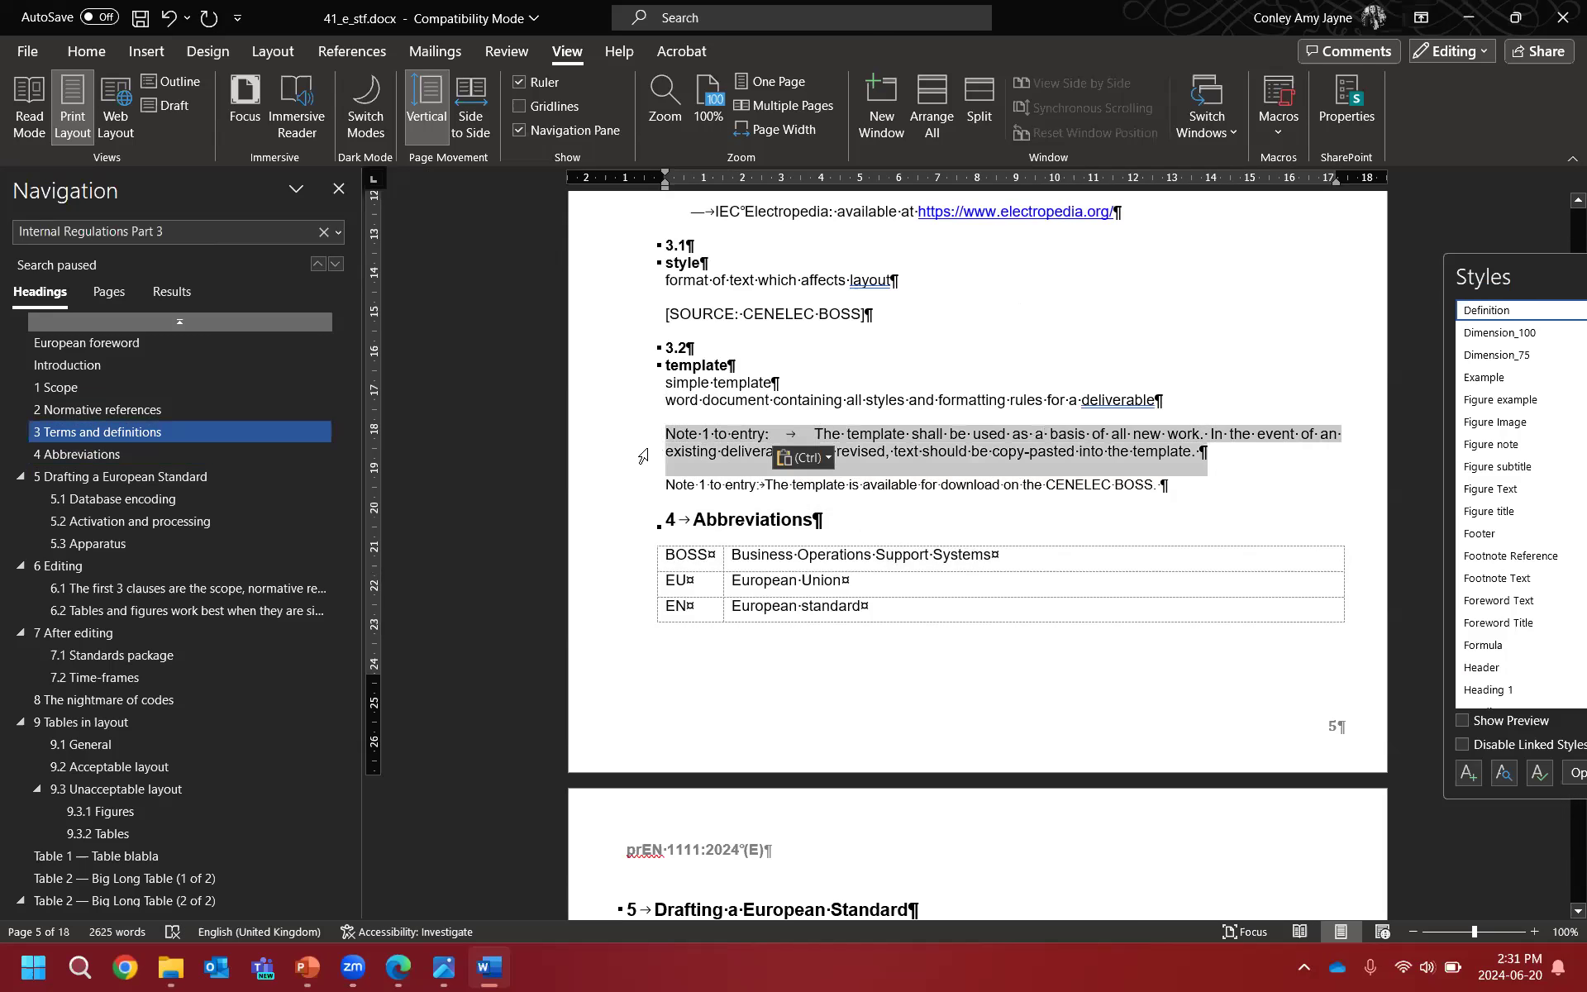
scroll(1525, 560, "down", 5)
scroll(1525, 560, "down", 4)
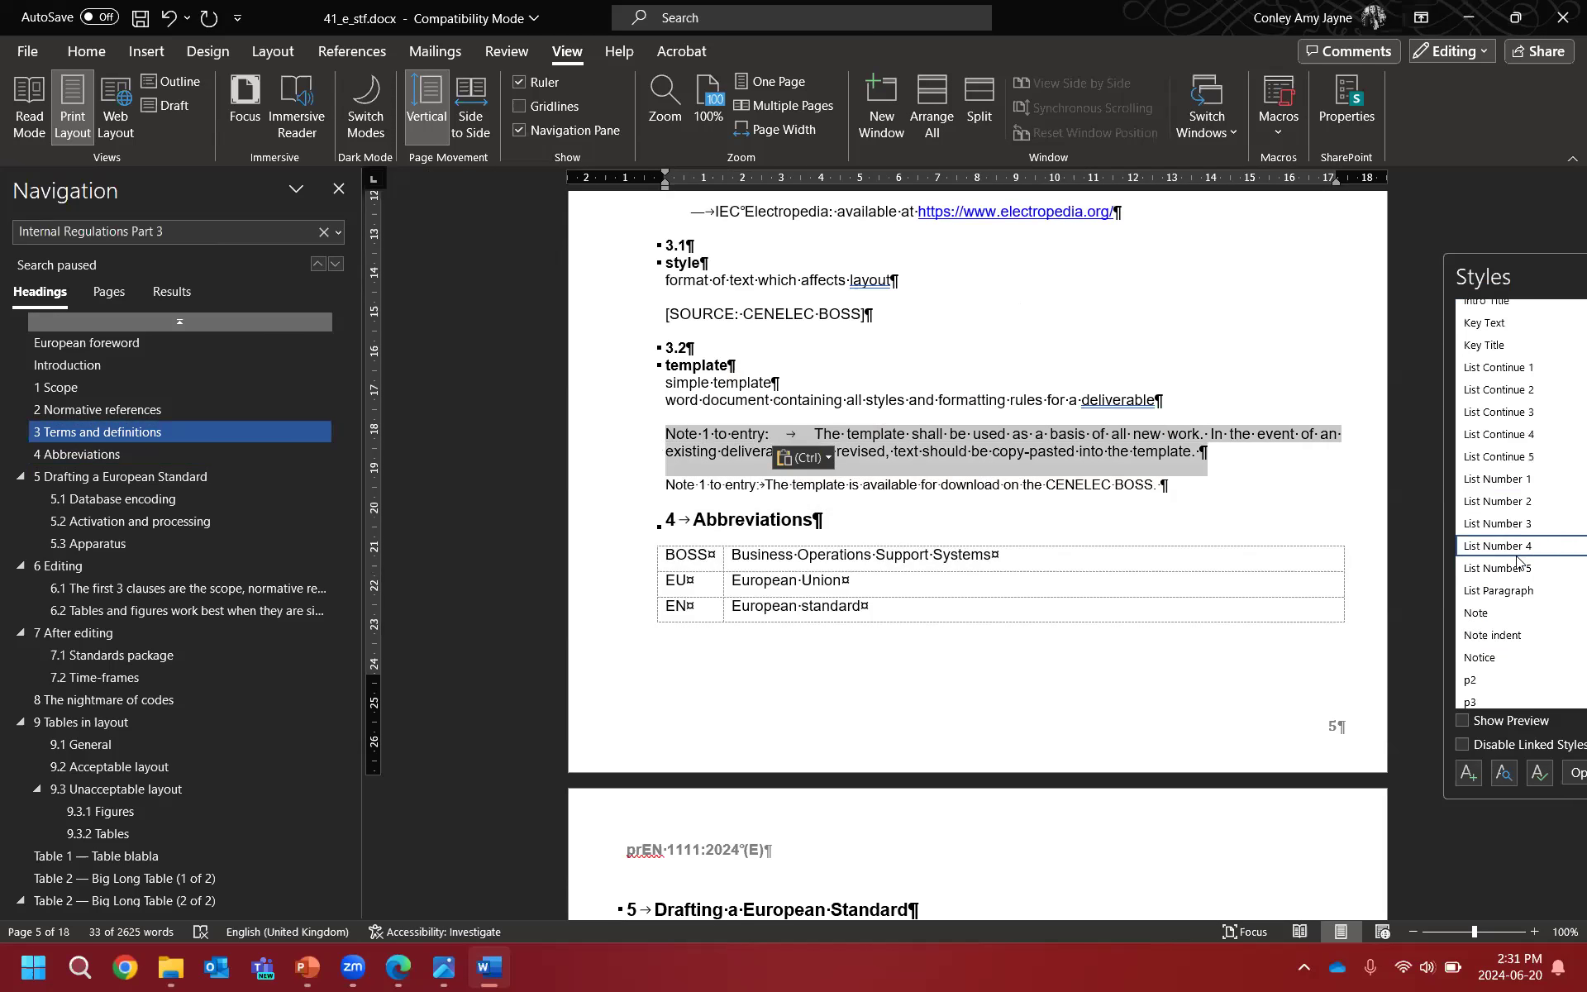
left_click(1480, 514)
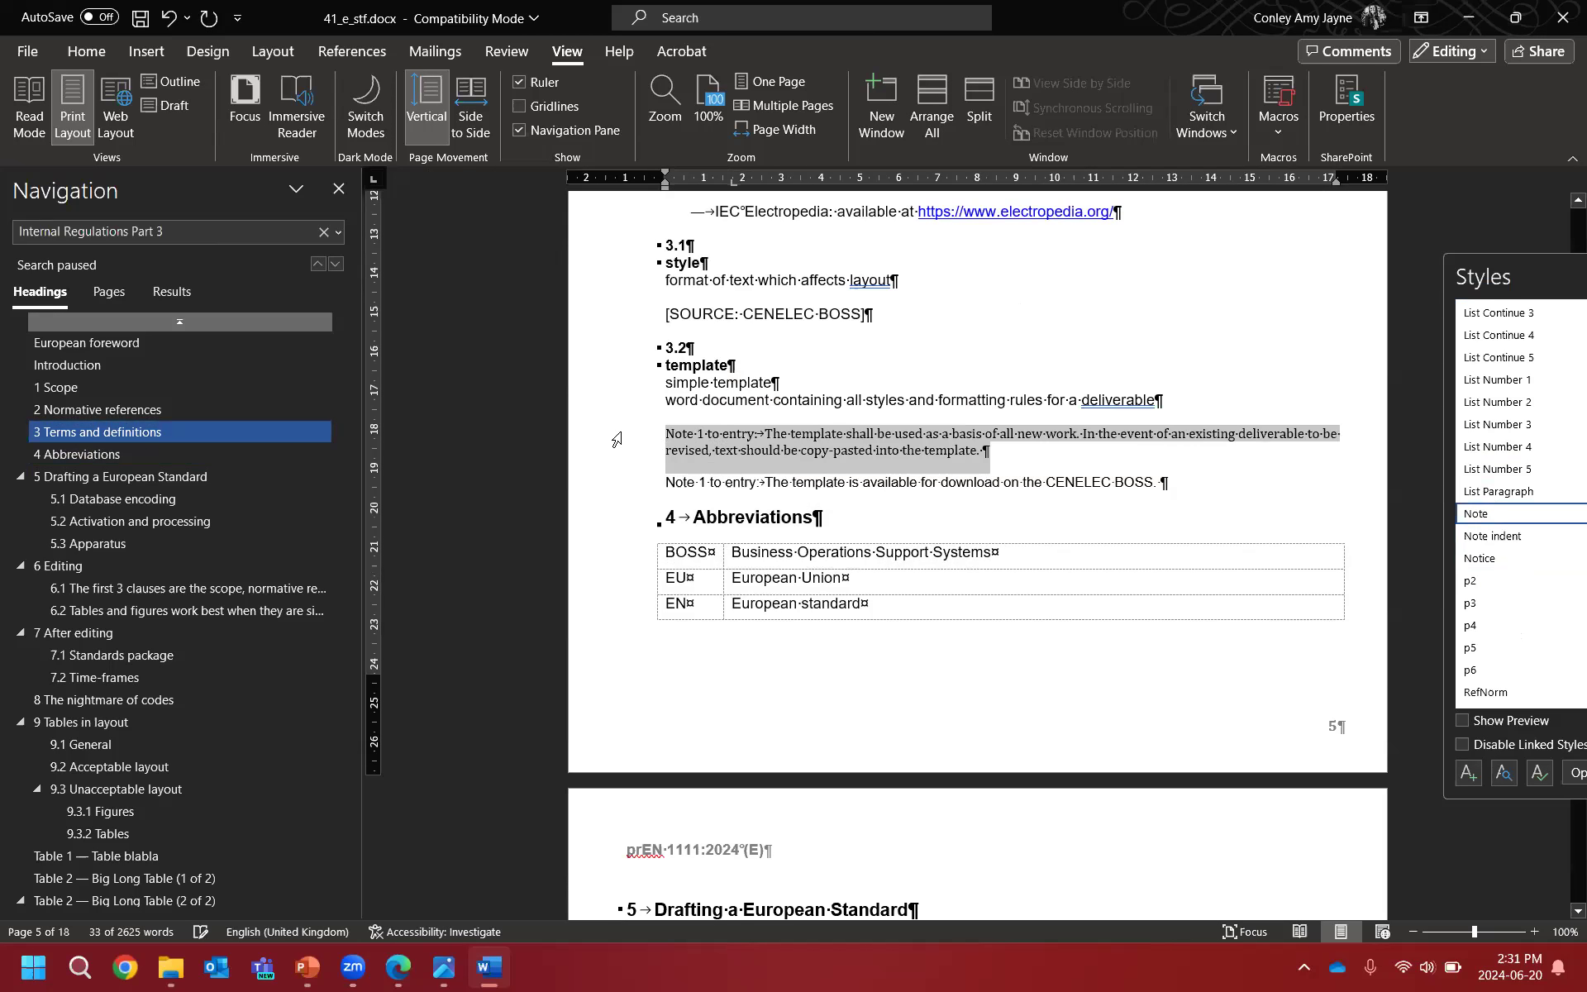
Step: Renumber the note about downloading the template from the CENELEC BOSS as "Note 2 to entry"
left_click(707, 483)
key("BackSpace")
type("2")
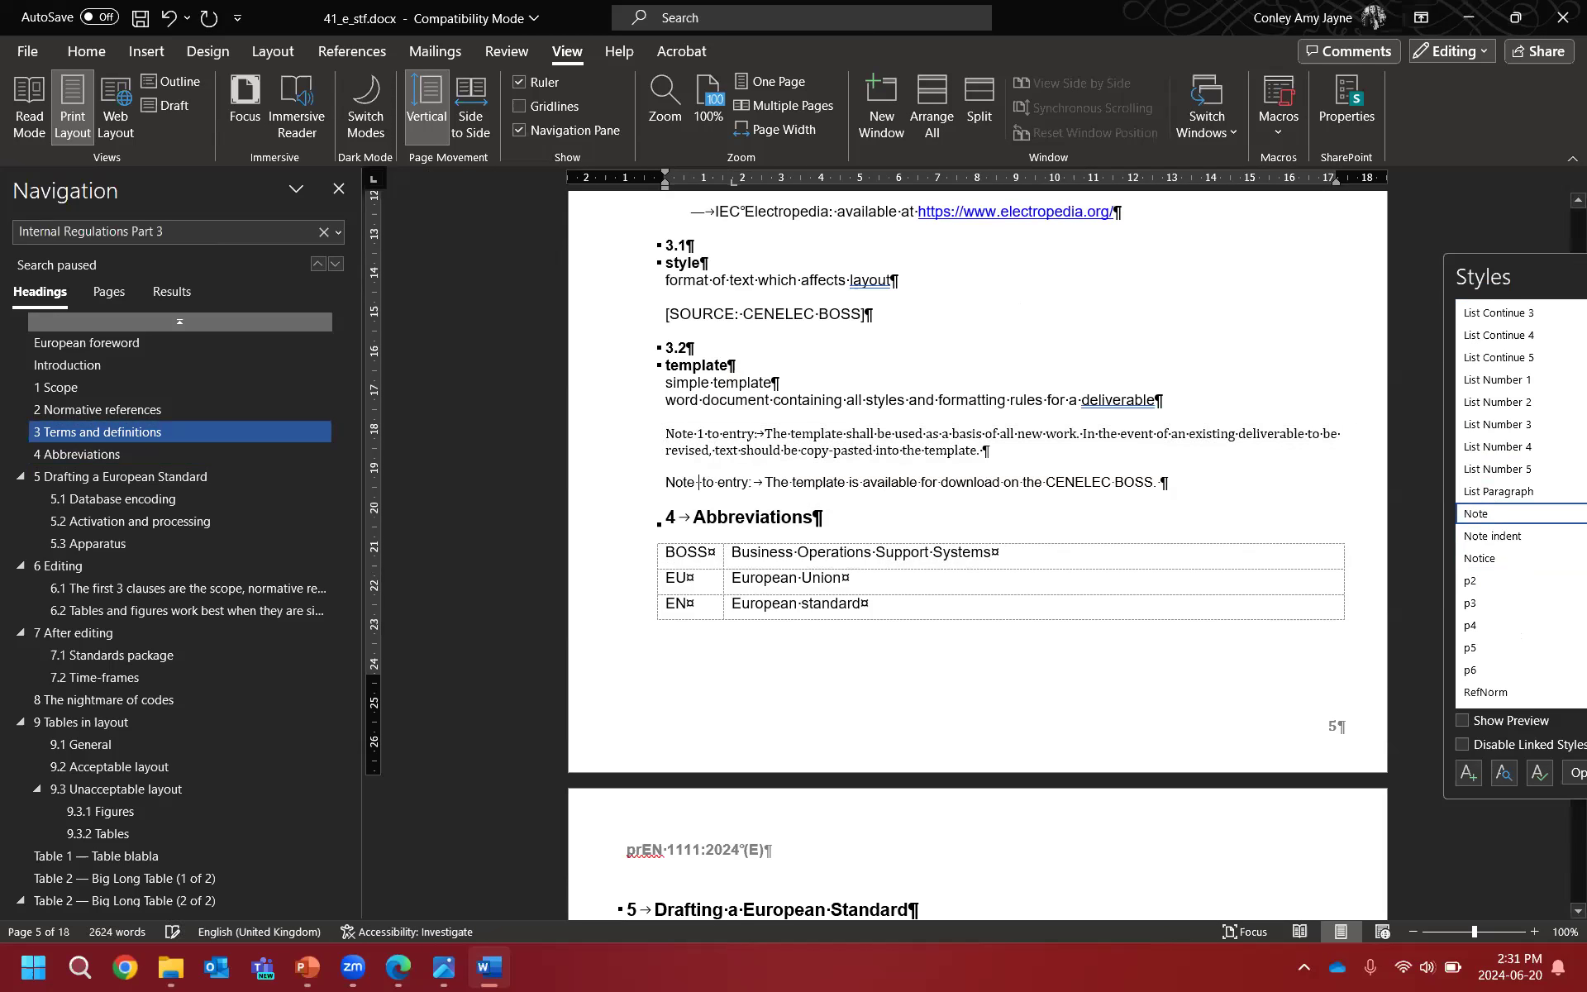
Step: Set the Note 1 to entry paragraph in entry 3.2 to Arial and remove its trailing space
left_click_drag(647, 439, 646, 454)
left_click(747, 385)
scroll(760, 521, "up", 20)
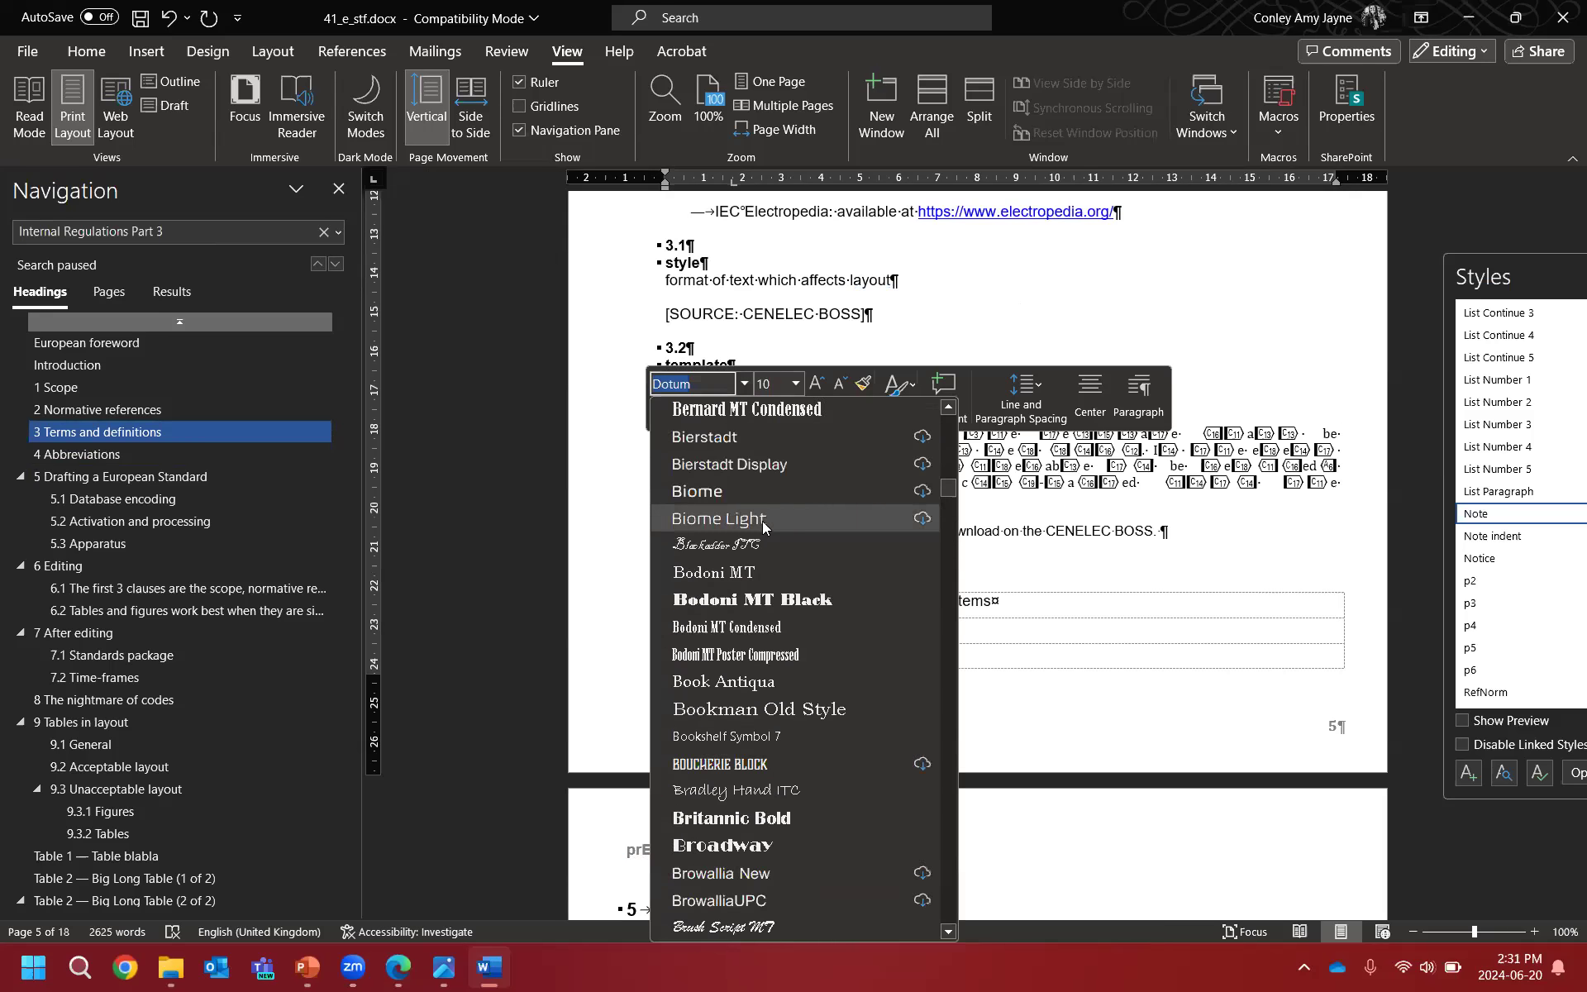
scroll(762, 521, "up", 1)
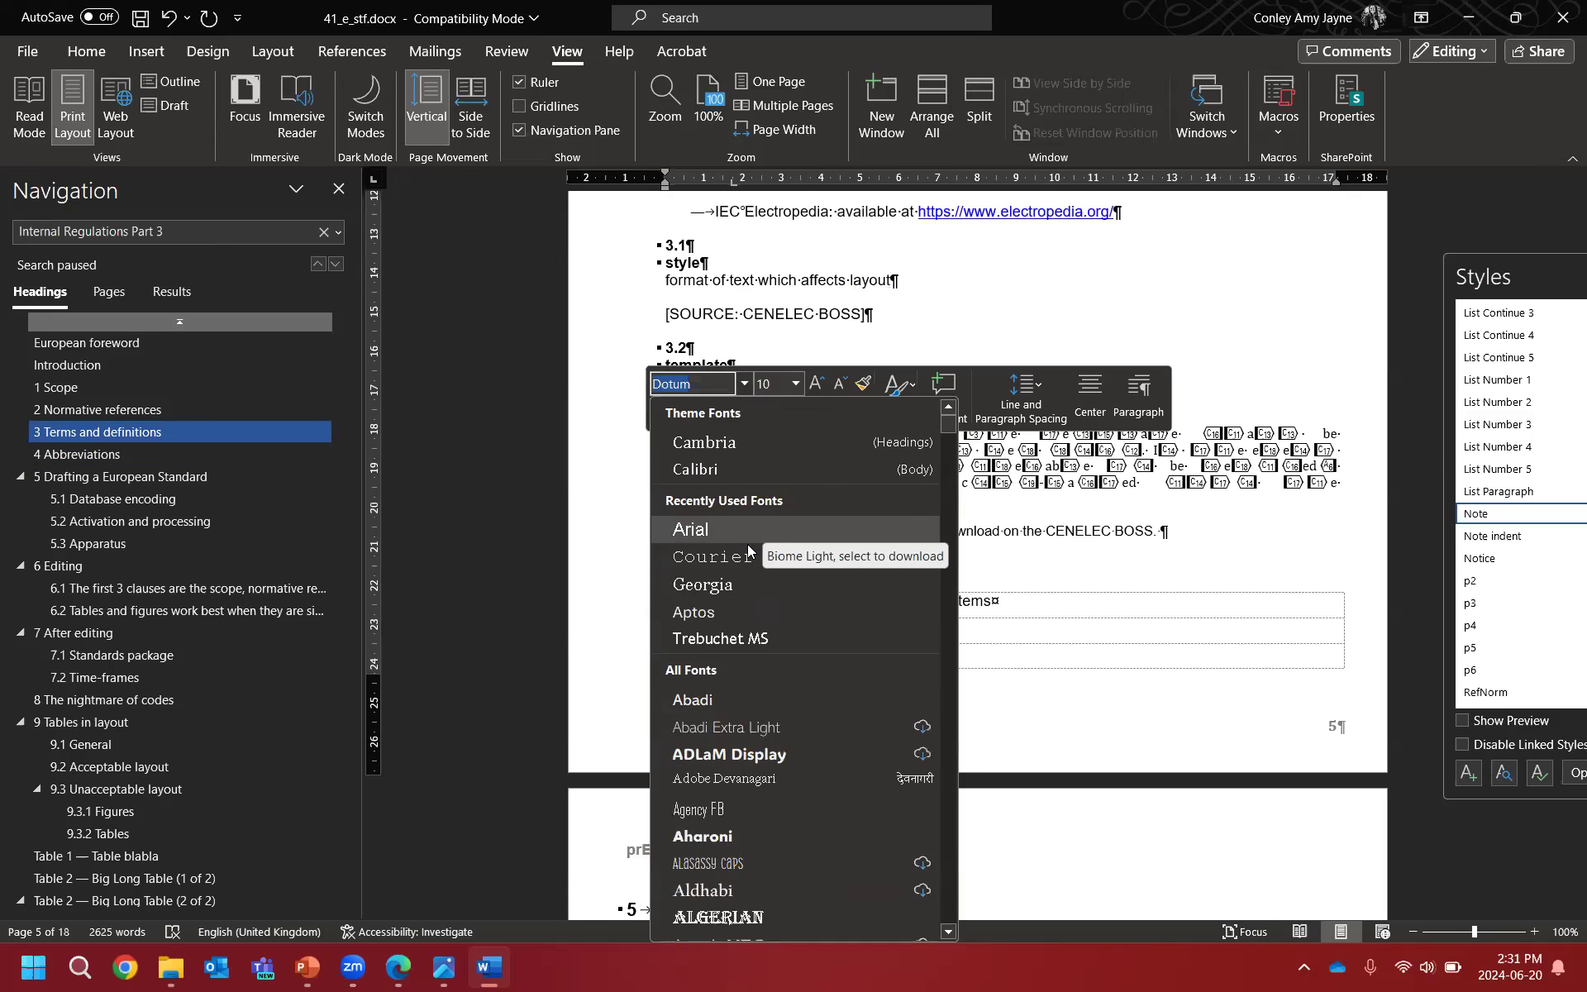
left_click(729, 531)
left_click(1017, 450)
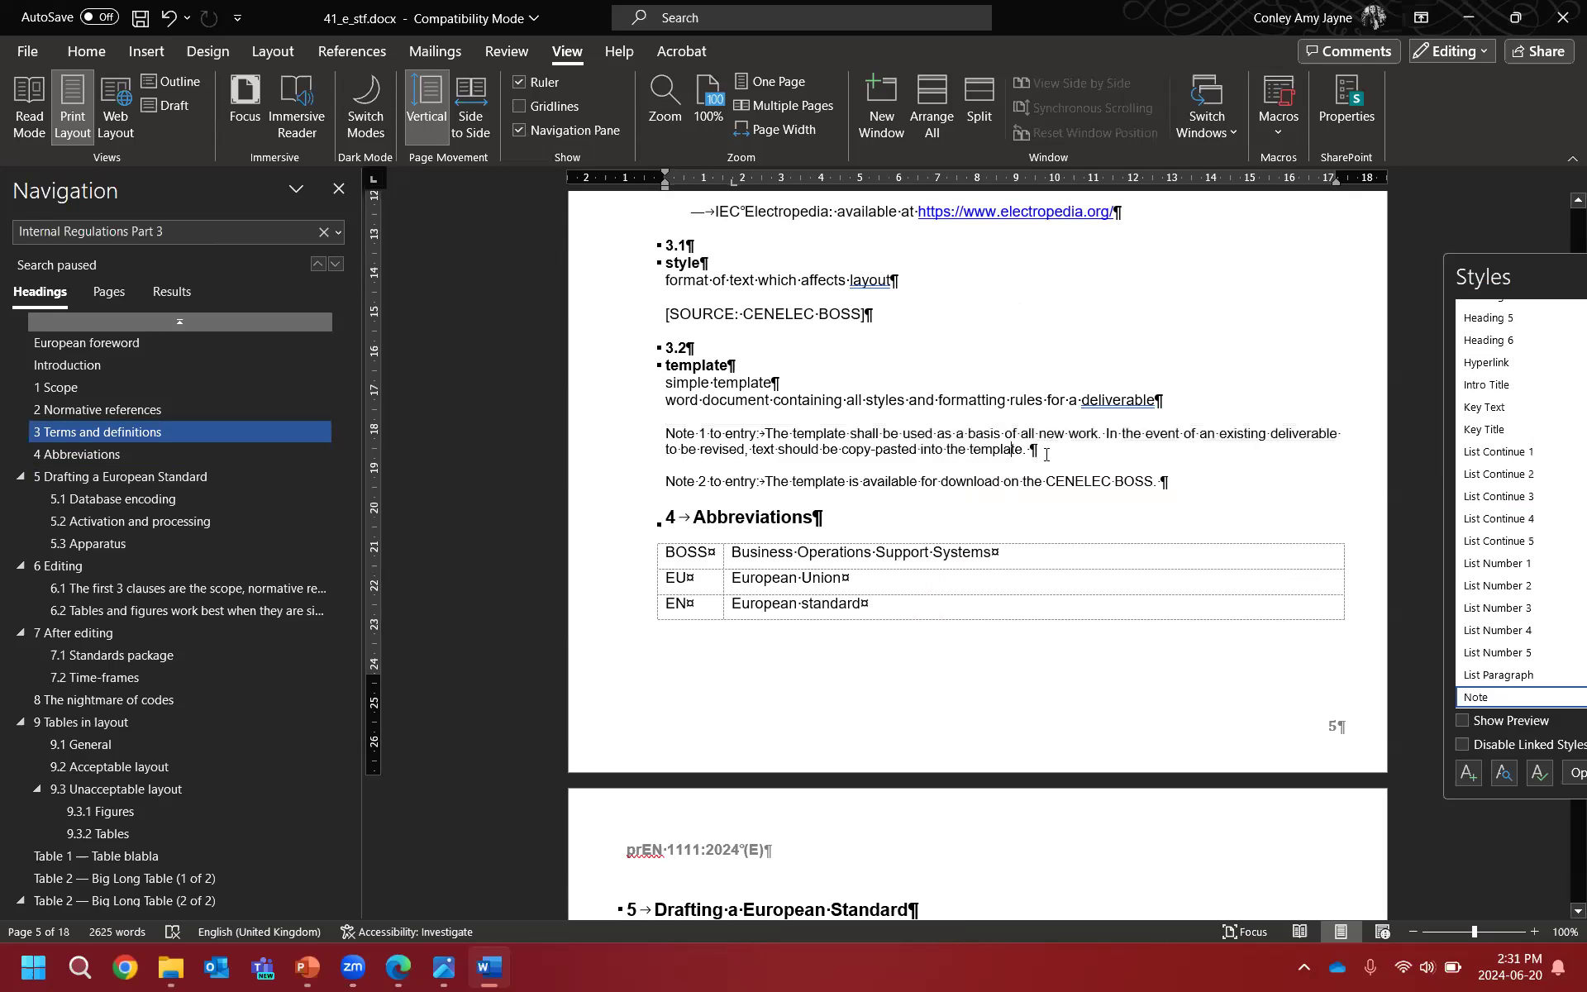
key("ctrl+z")
double_click(853, 433)
Step: Change the entry number of the term "style" to 3.1.1
left_click(859, 512)
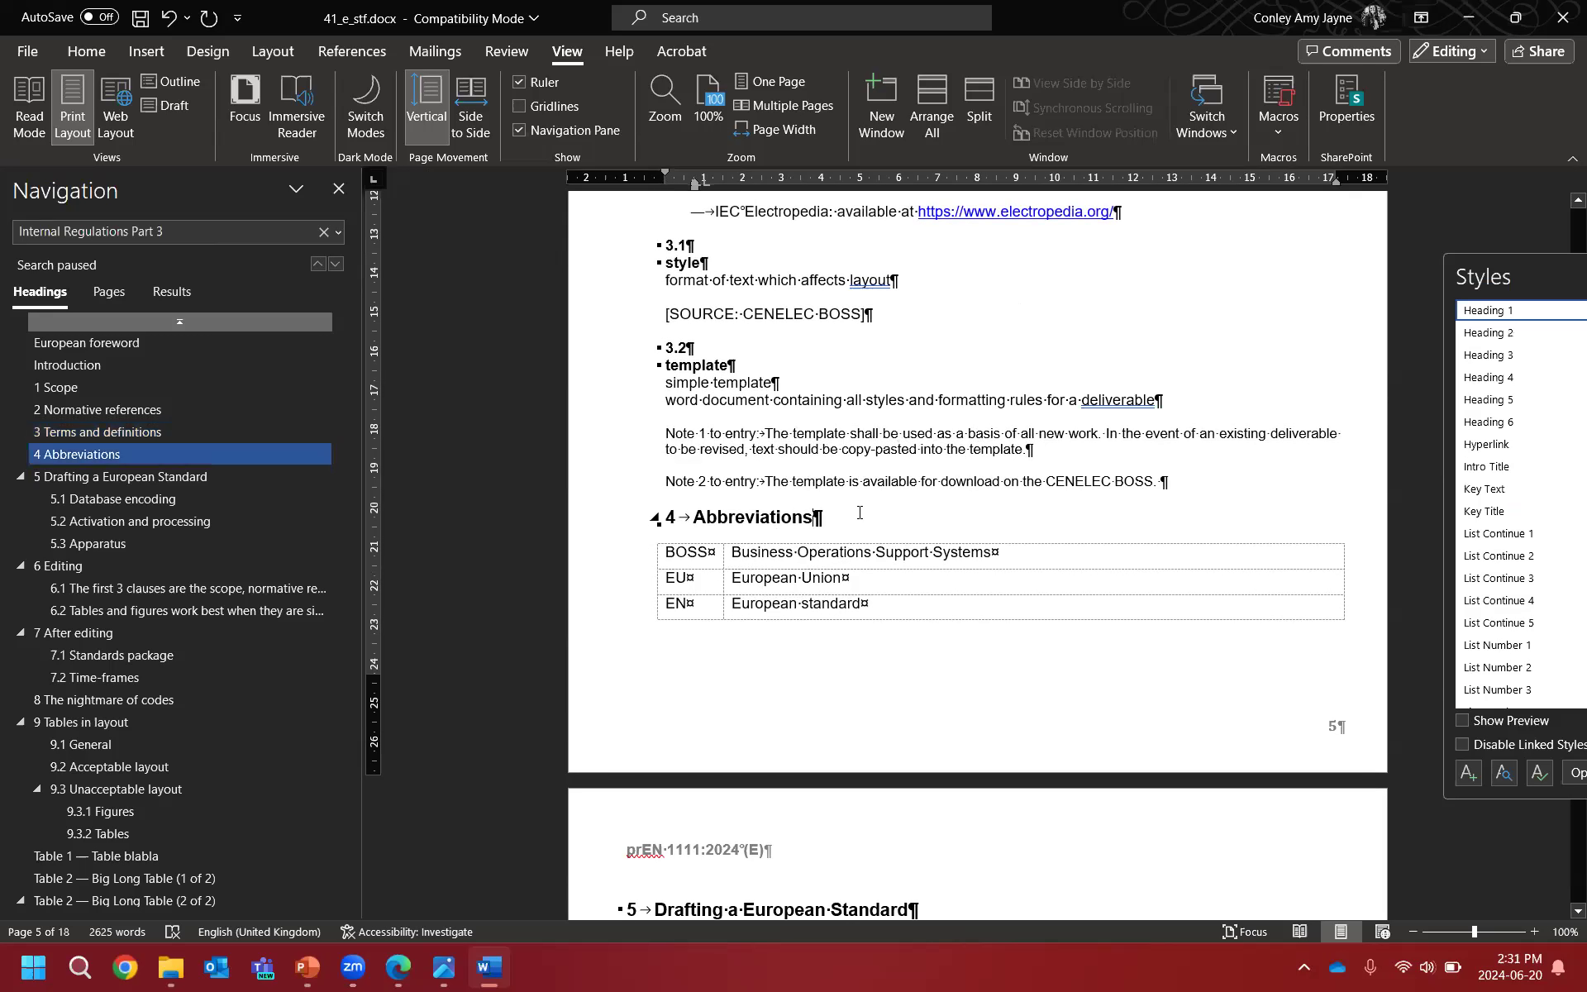
scroll(860, 512, "down", 5)
scroll(860, 511, "up", 2)
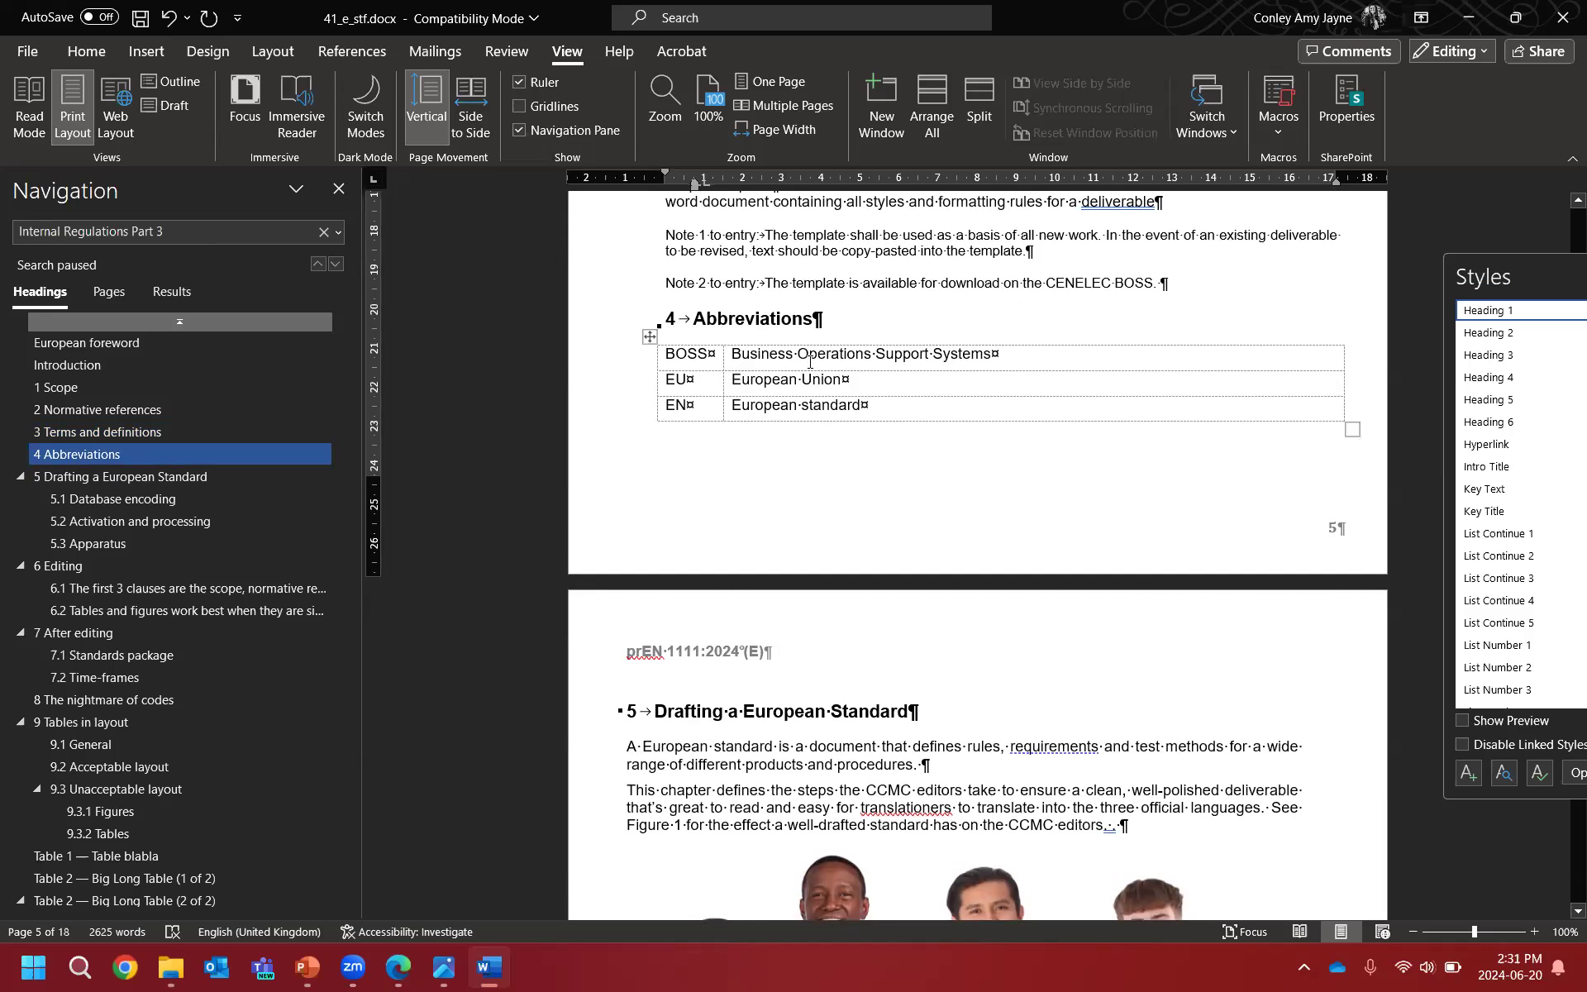
scroll(810, 361, "up", 6)
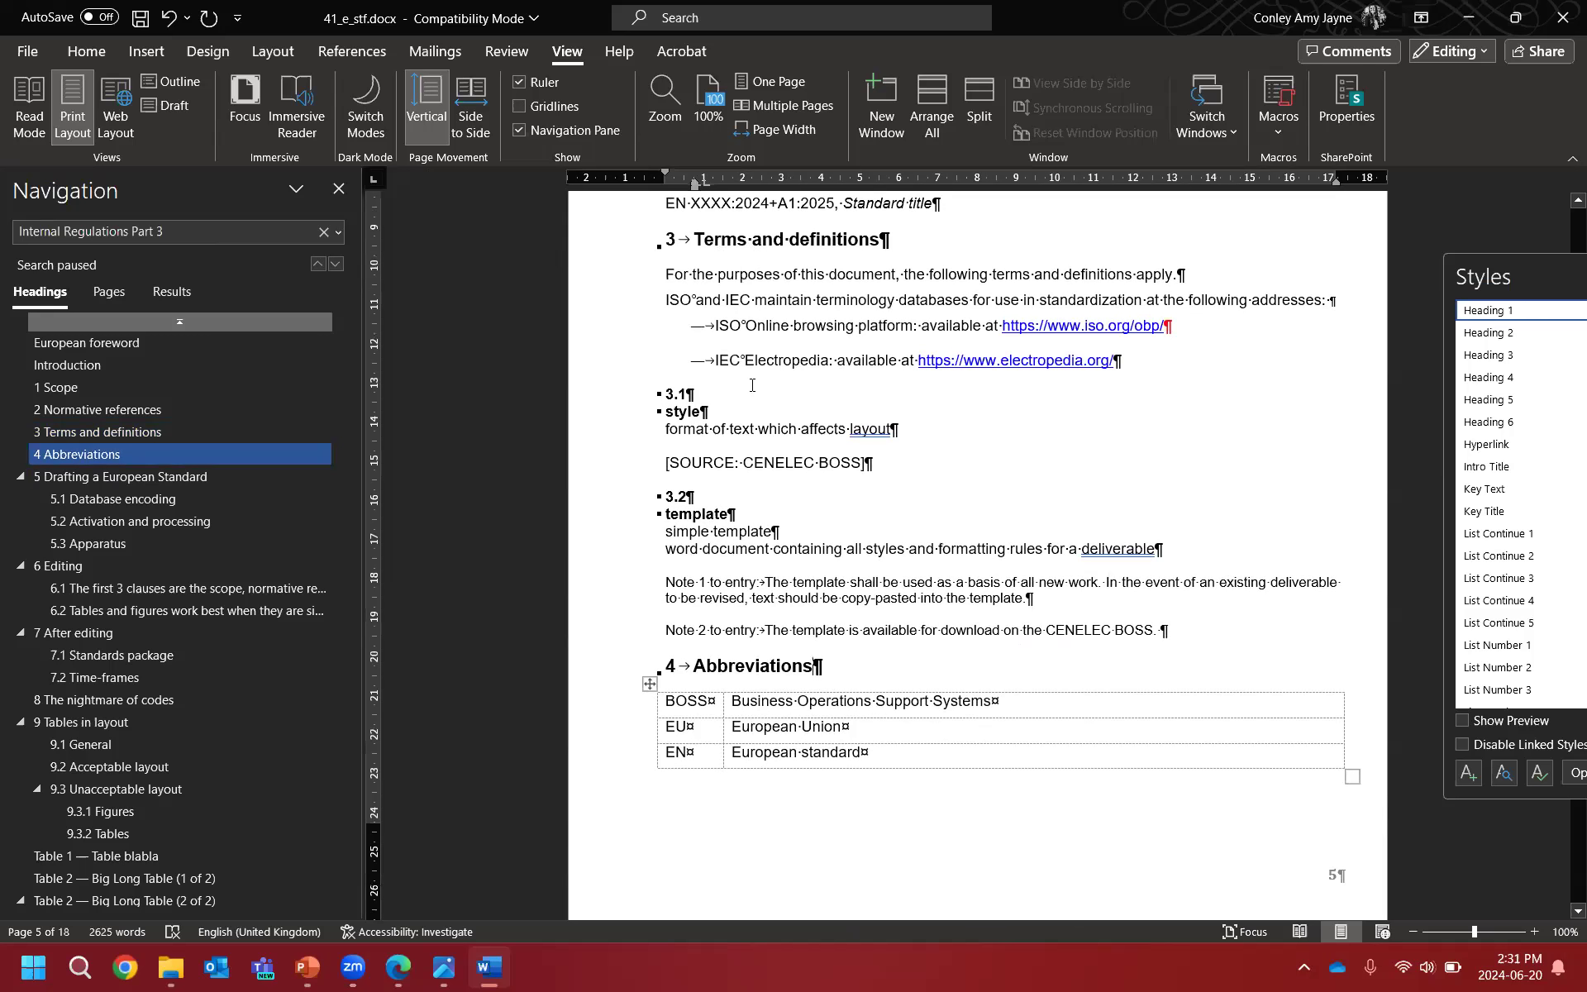
left_click(718, 394)
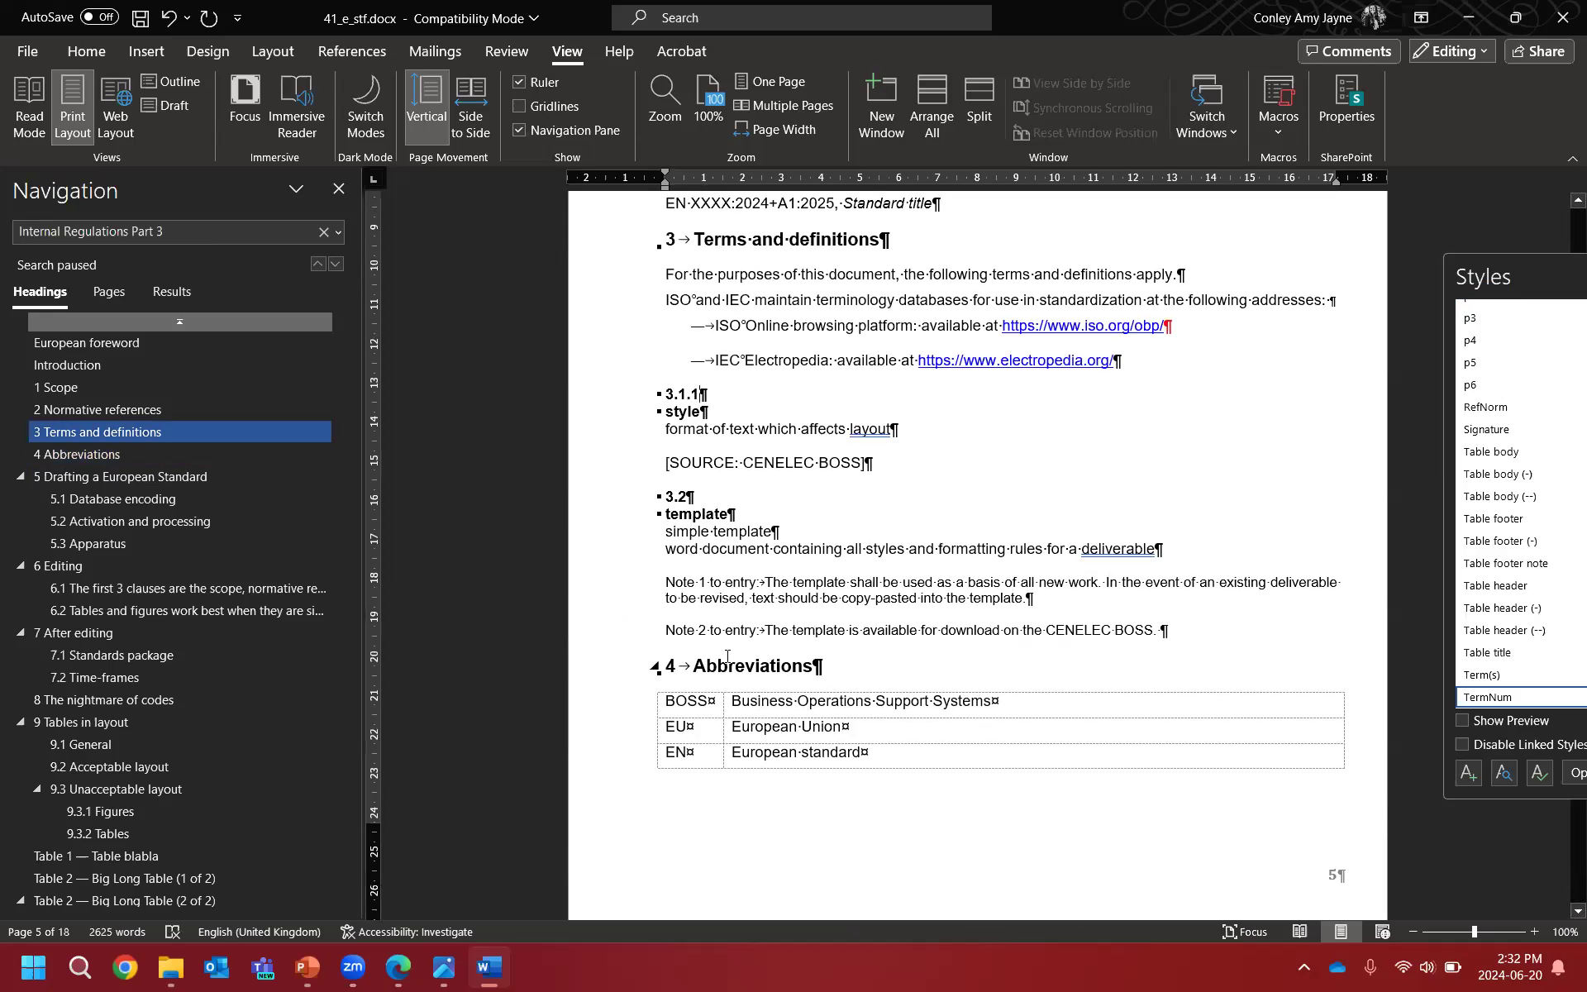
Step: Apply No Border to the whole abbreviations table in clause 4
scroll(761, 462, "down", 2)
scroll(760, 462, "down", 6)
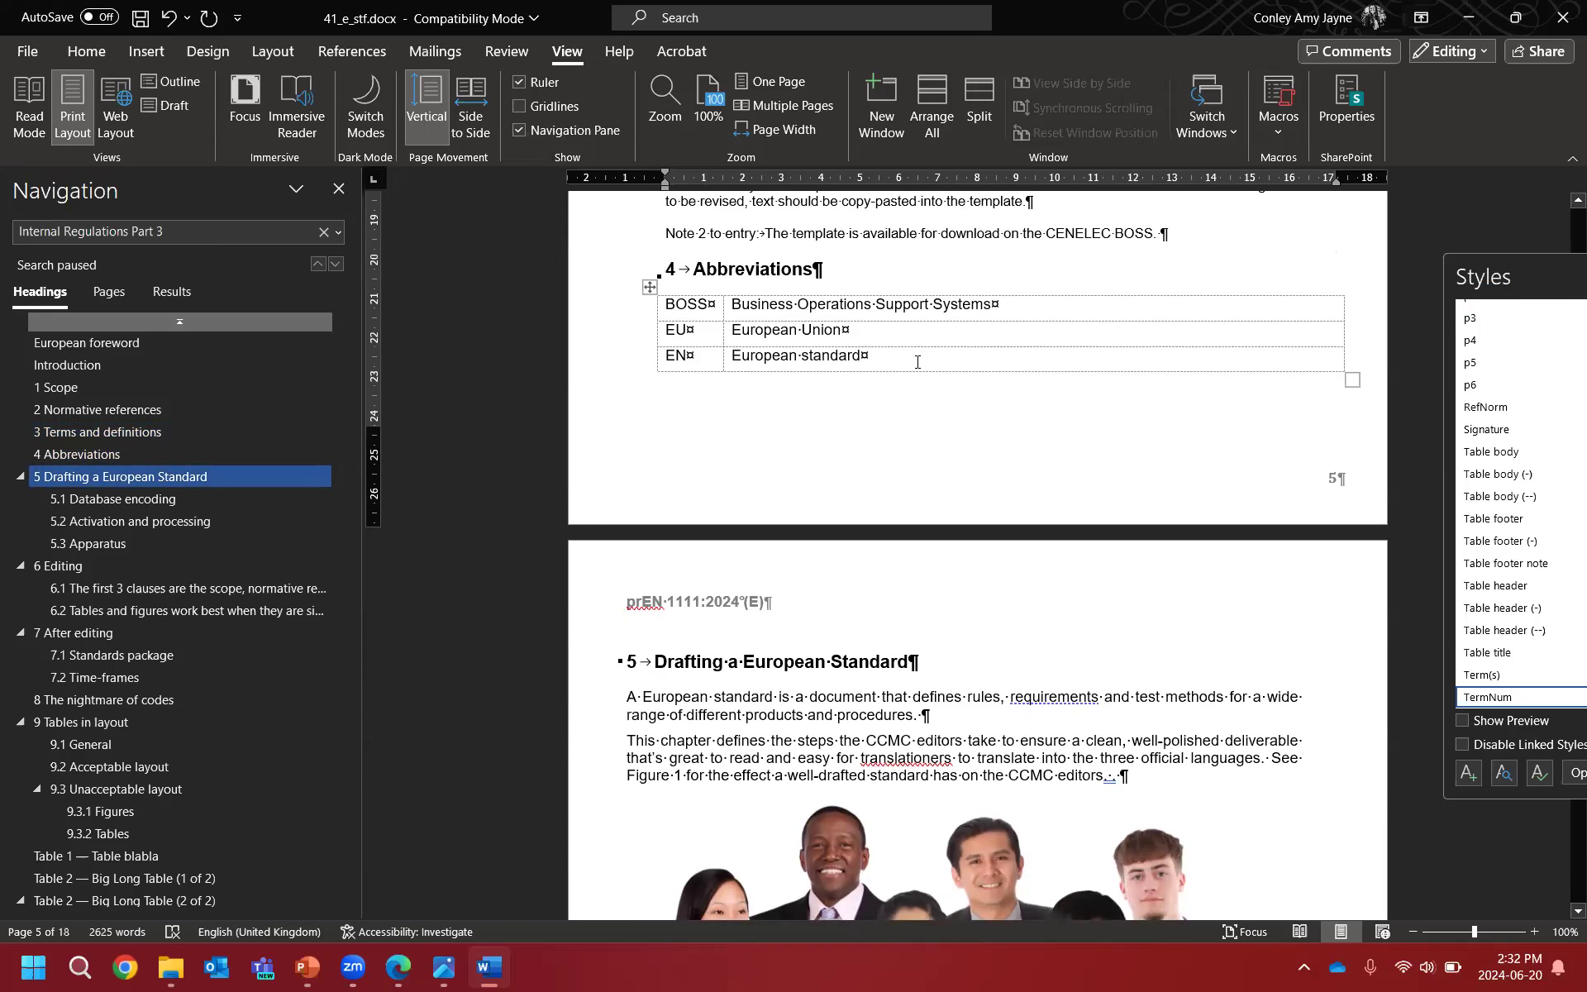
left_click_drag(918, 361, 831, 314)
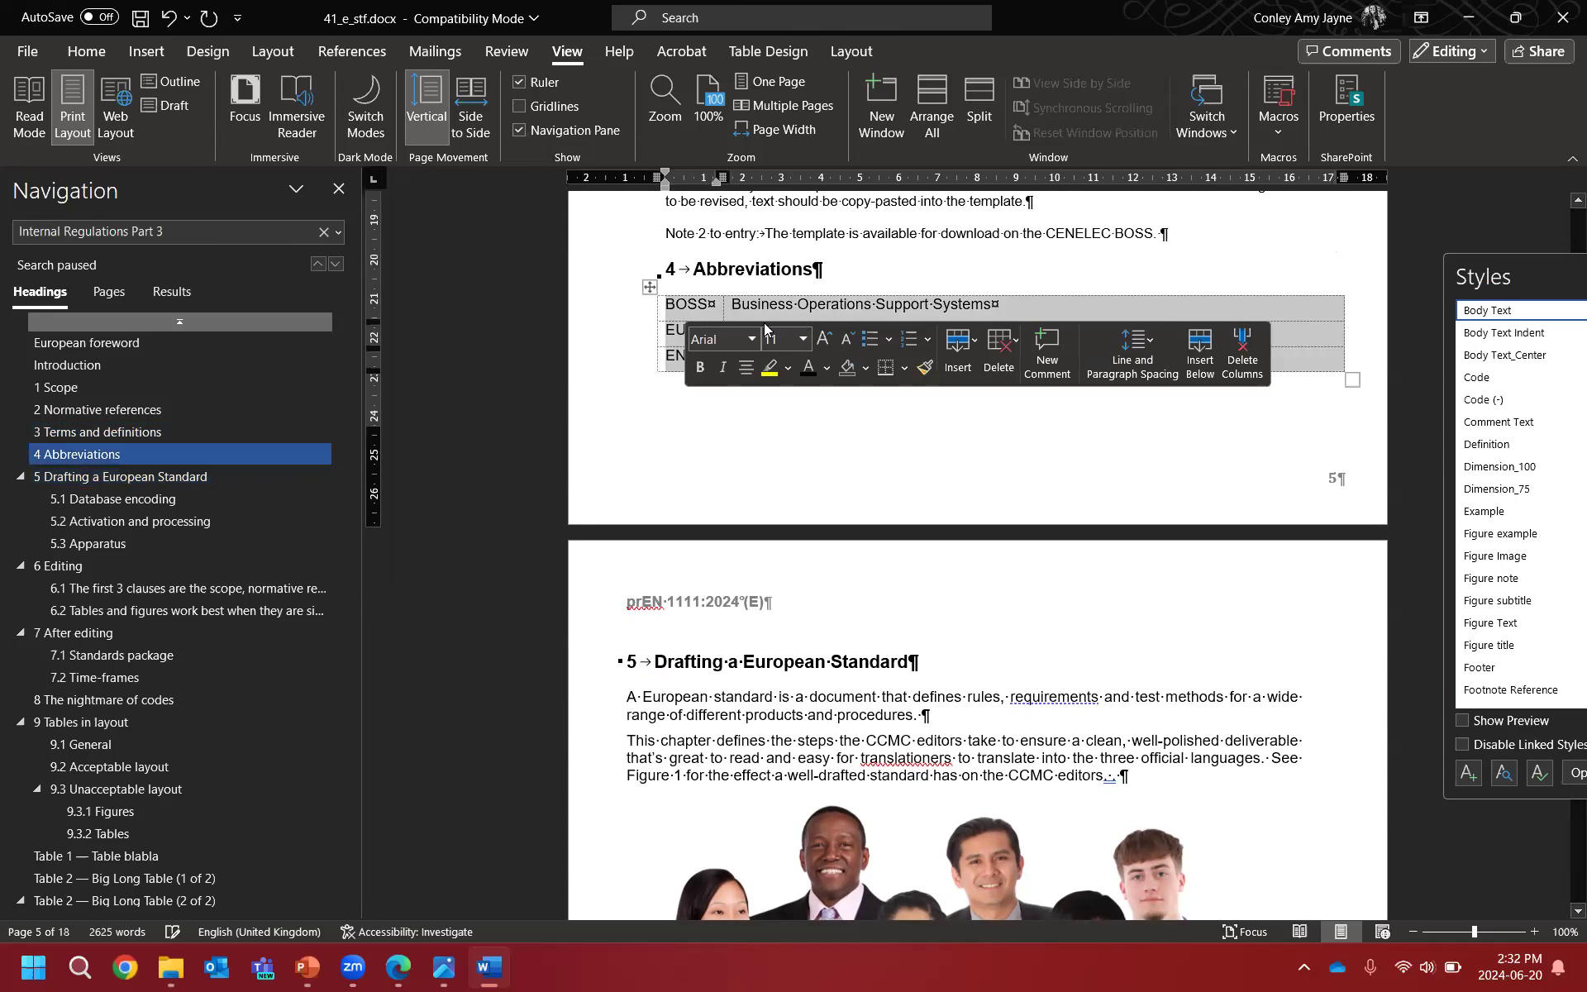
left_click(830, 314)
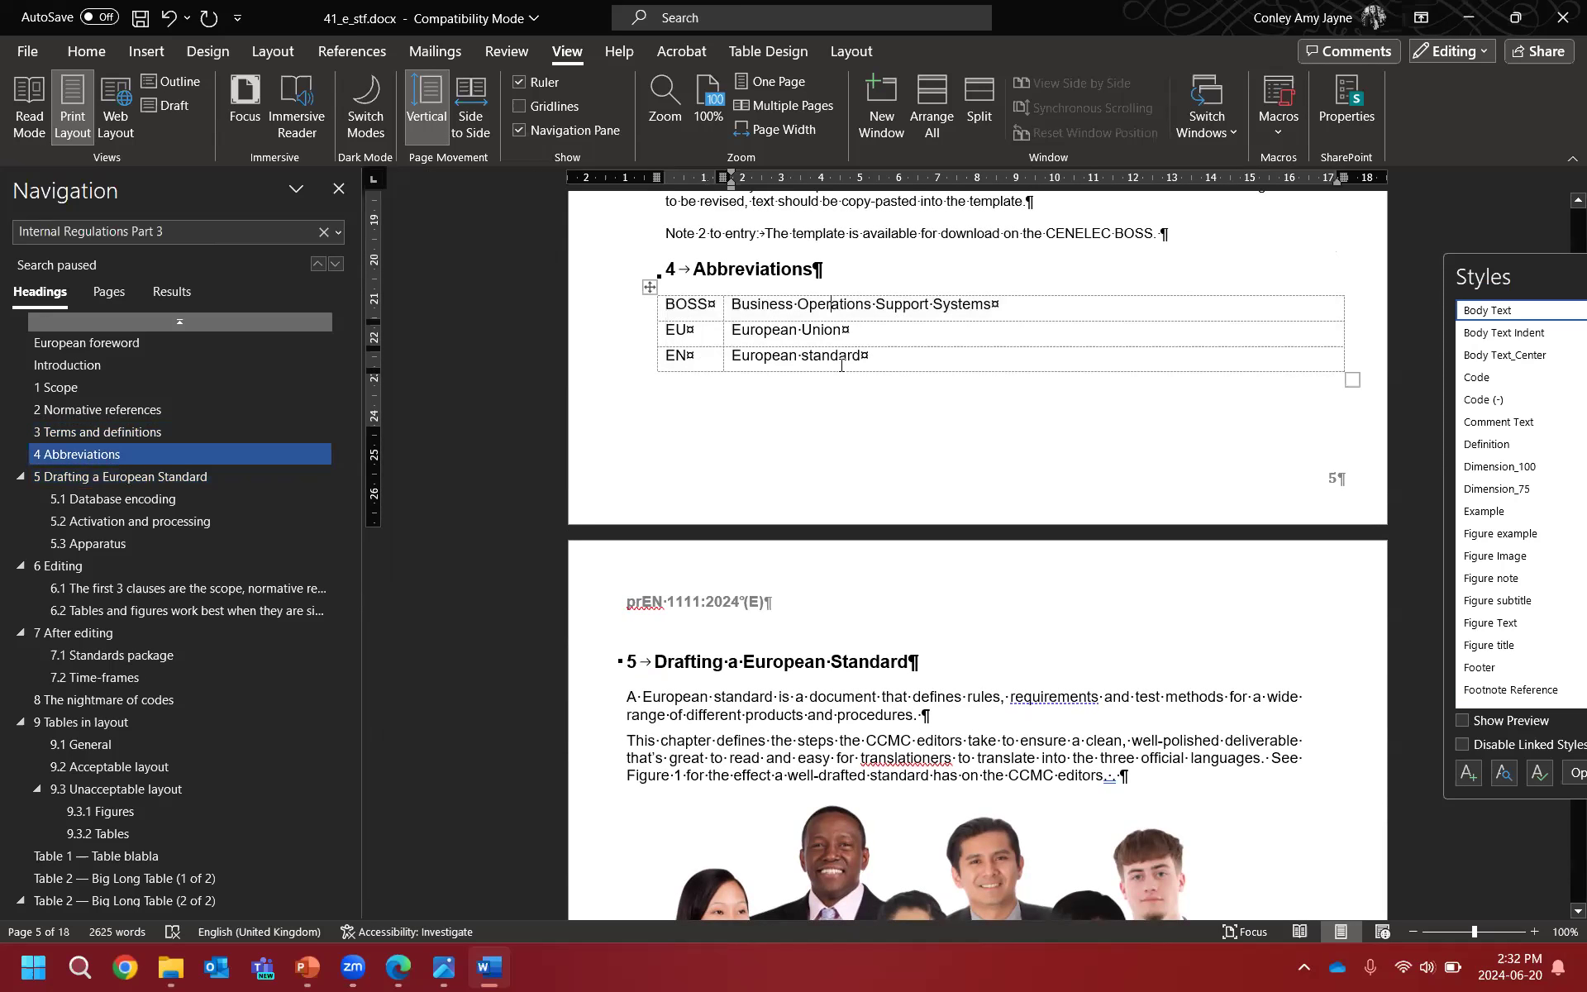
left_click(84, 51)
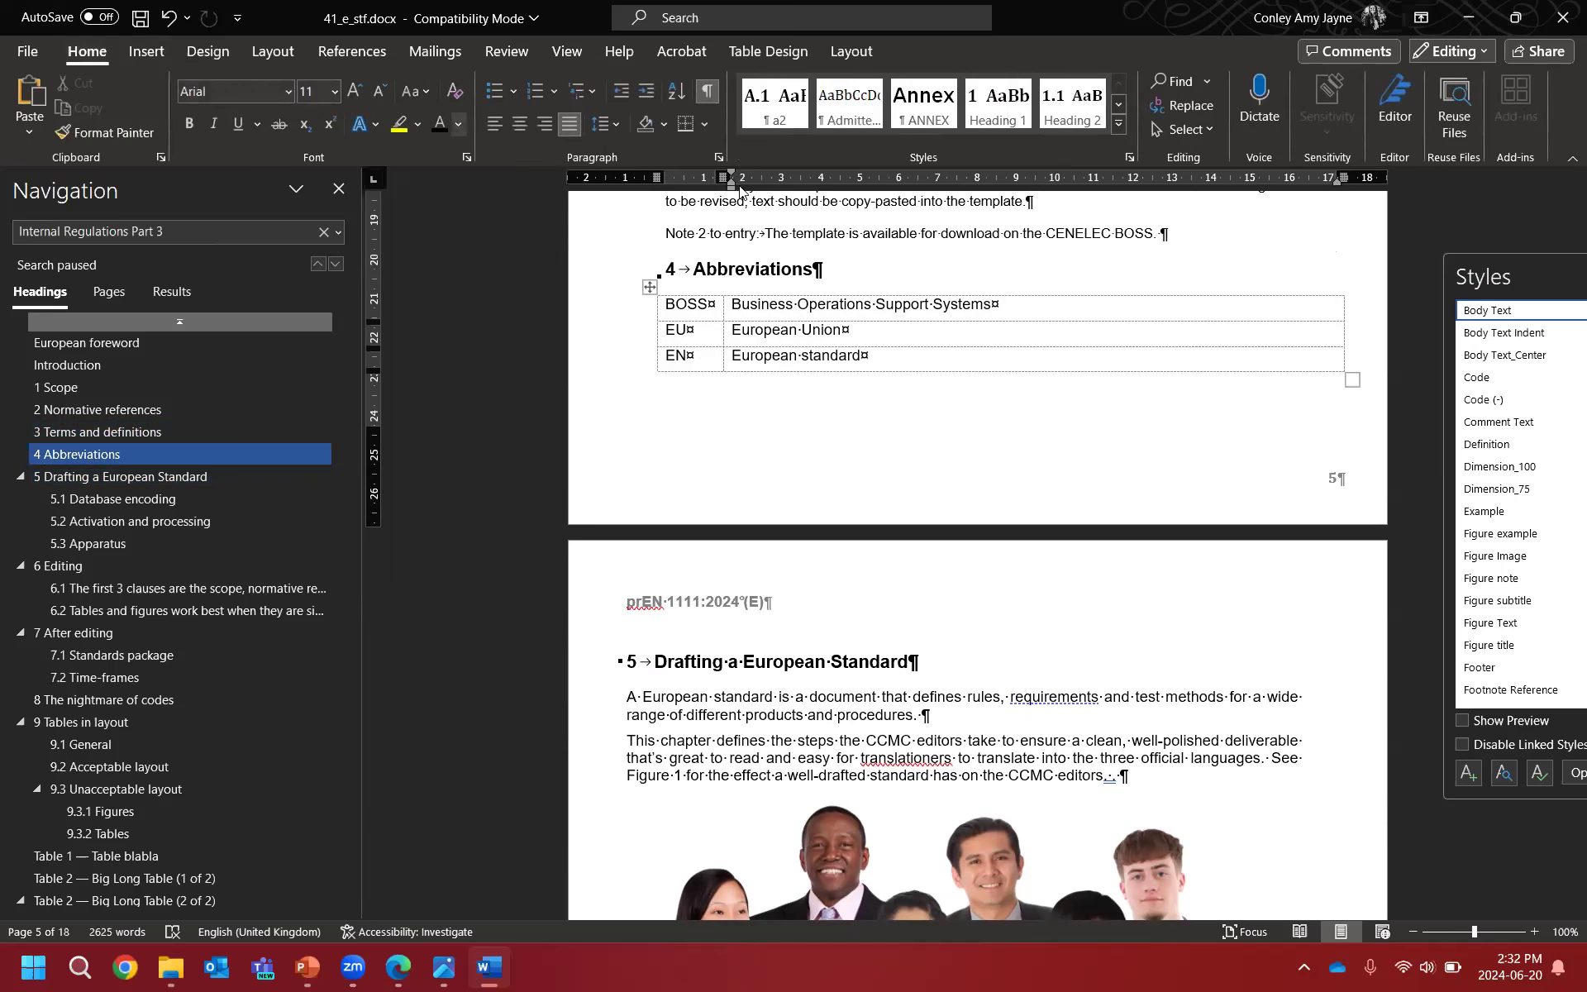
left_click(650, 287)
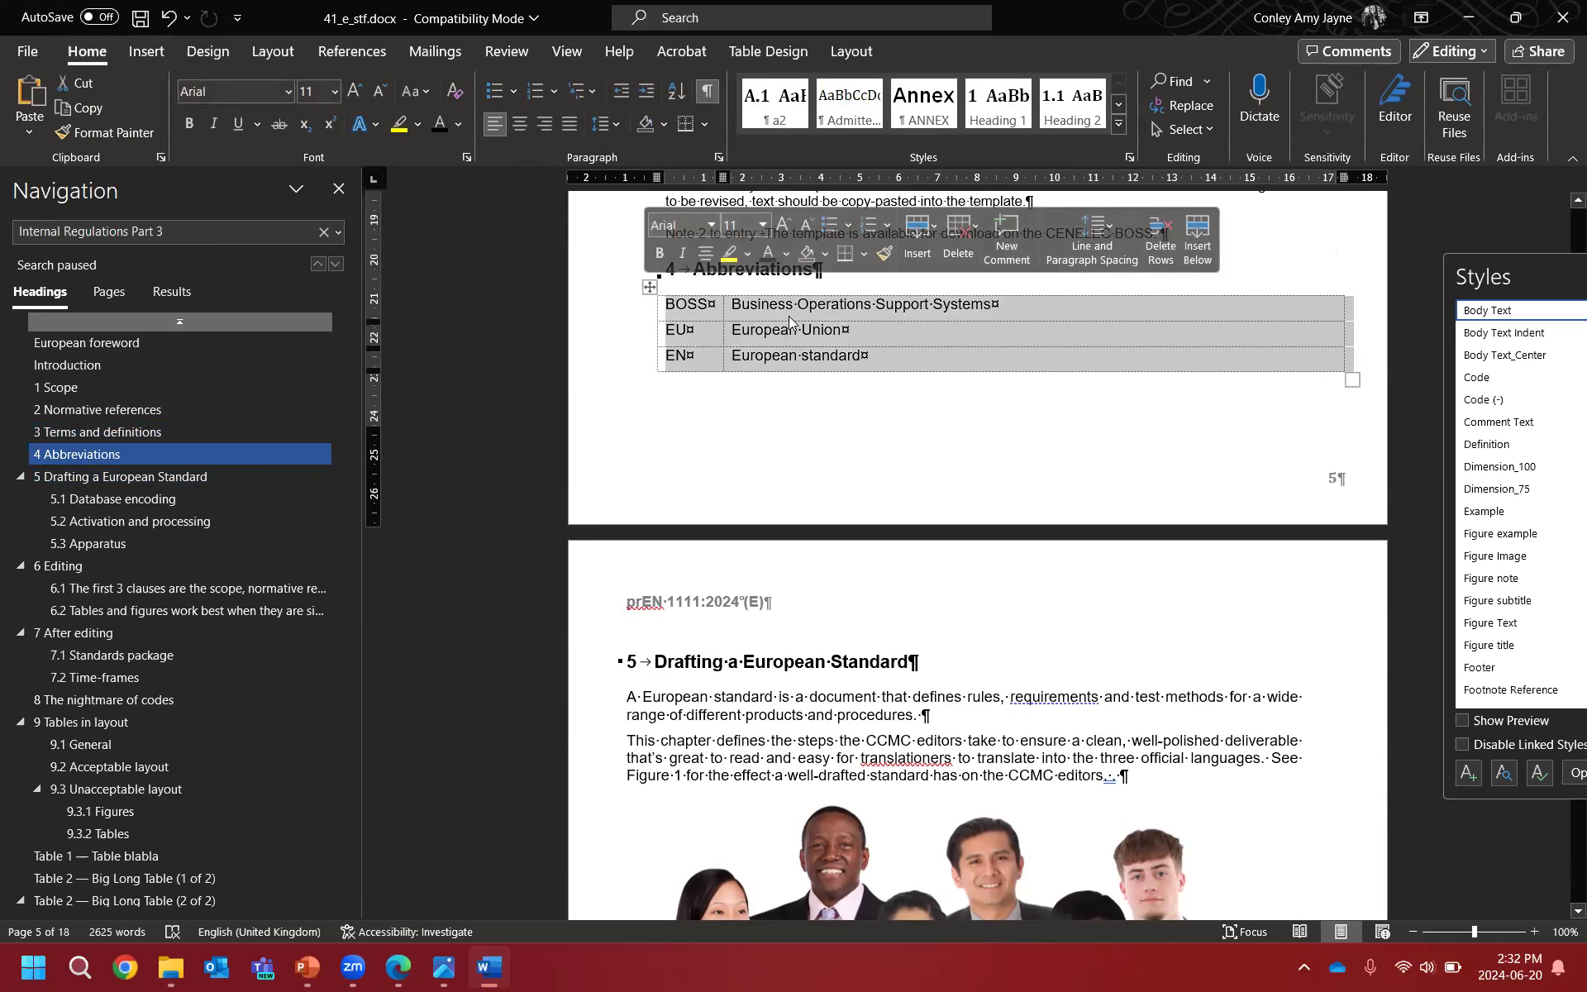
left_click(863, 254)
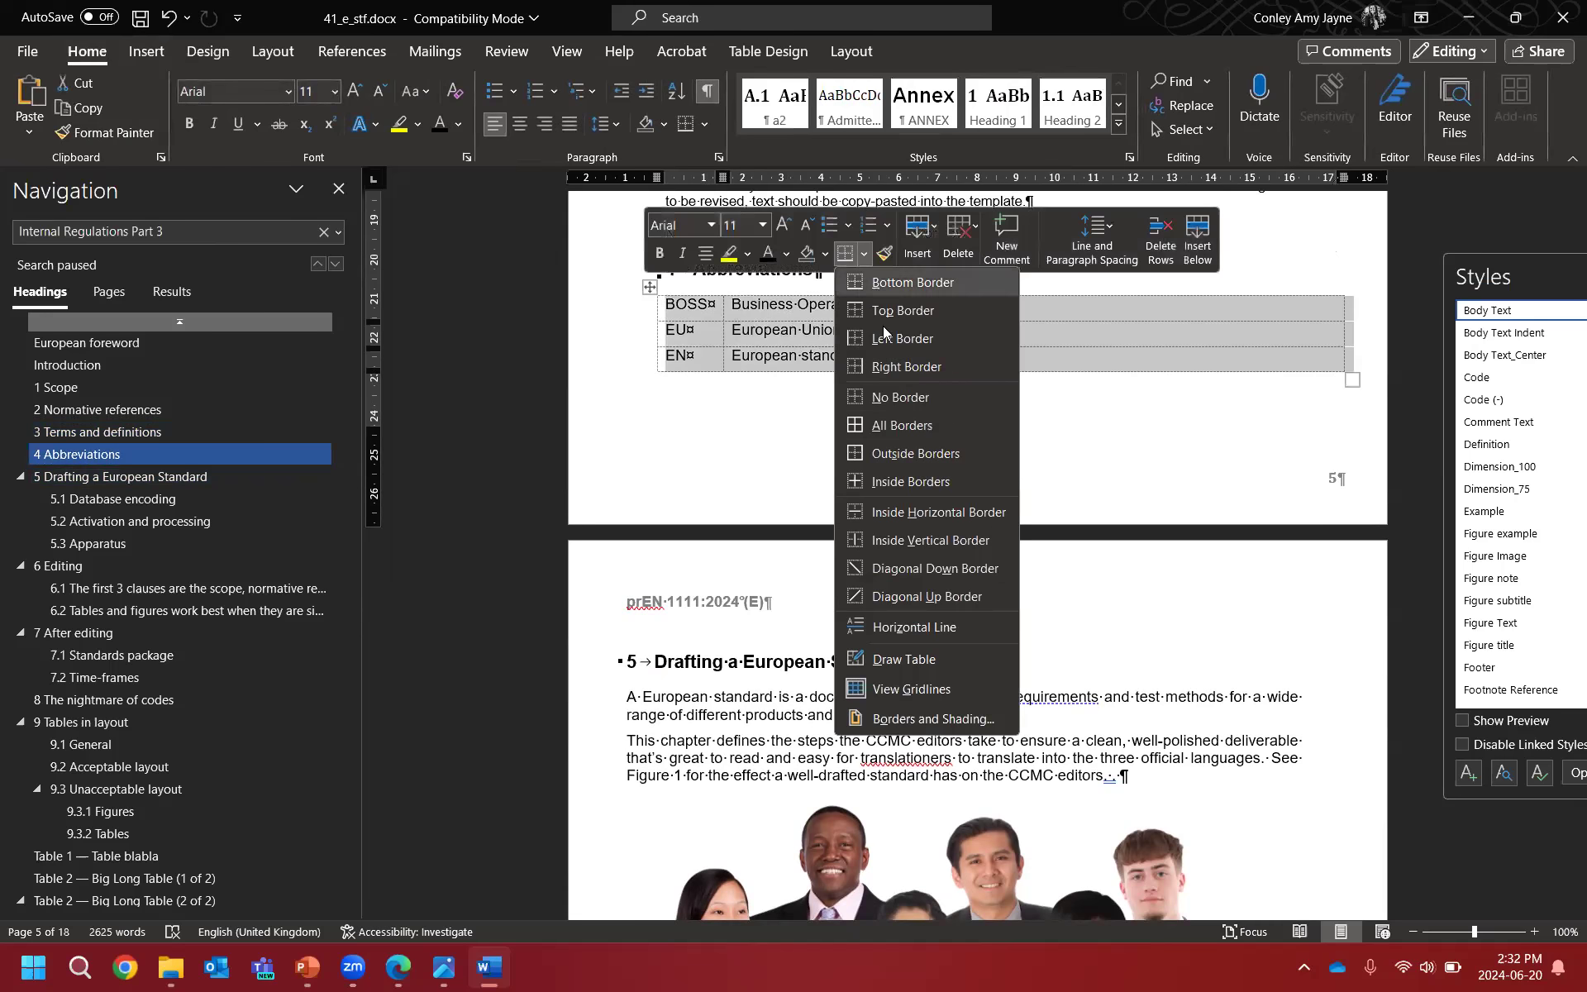
left_click(868, 390)
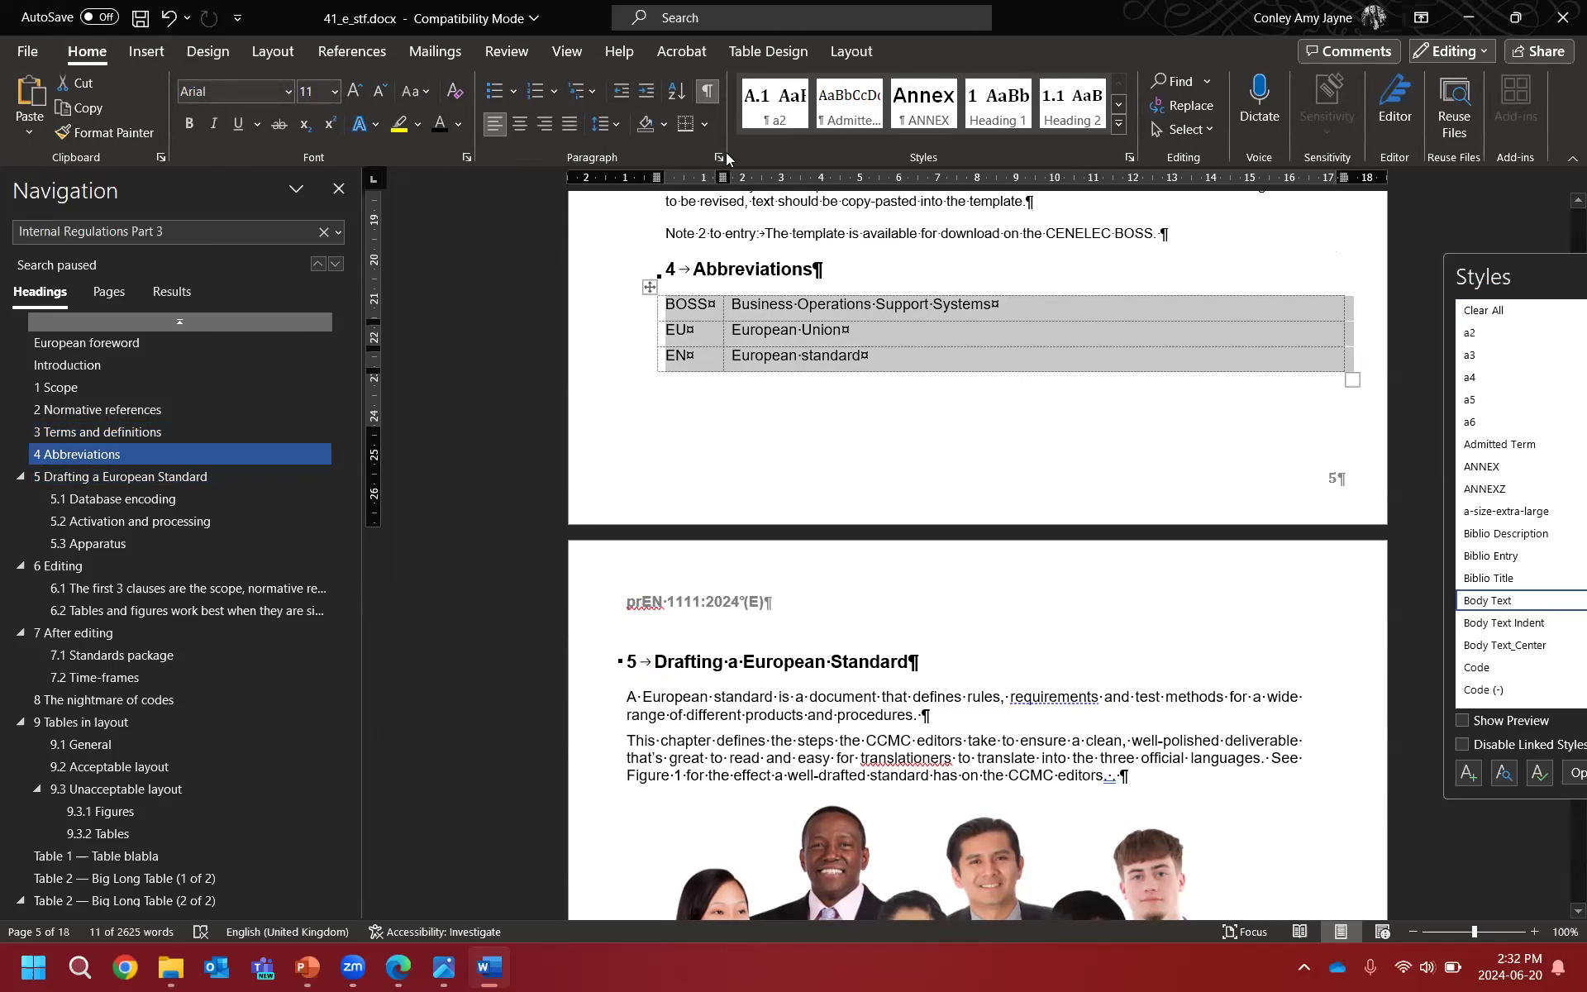
Step: Hide the table gridlines around the abbreviations in clause 4
left_click(707, 124)
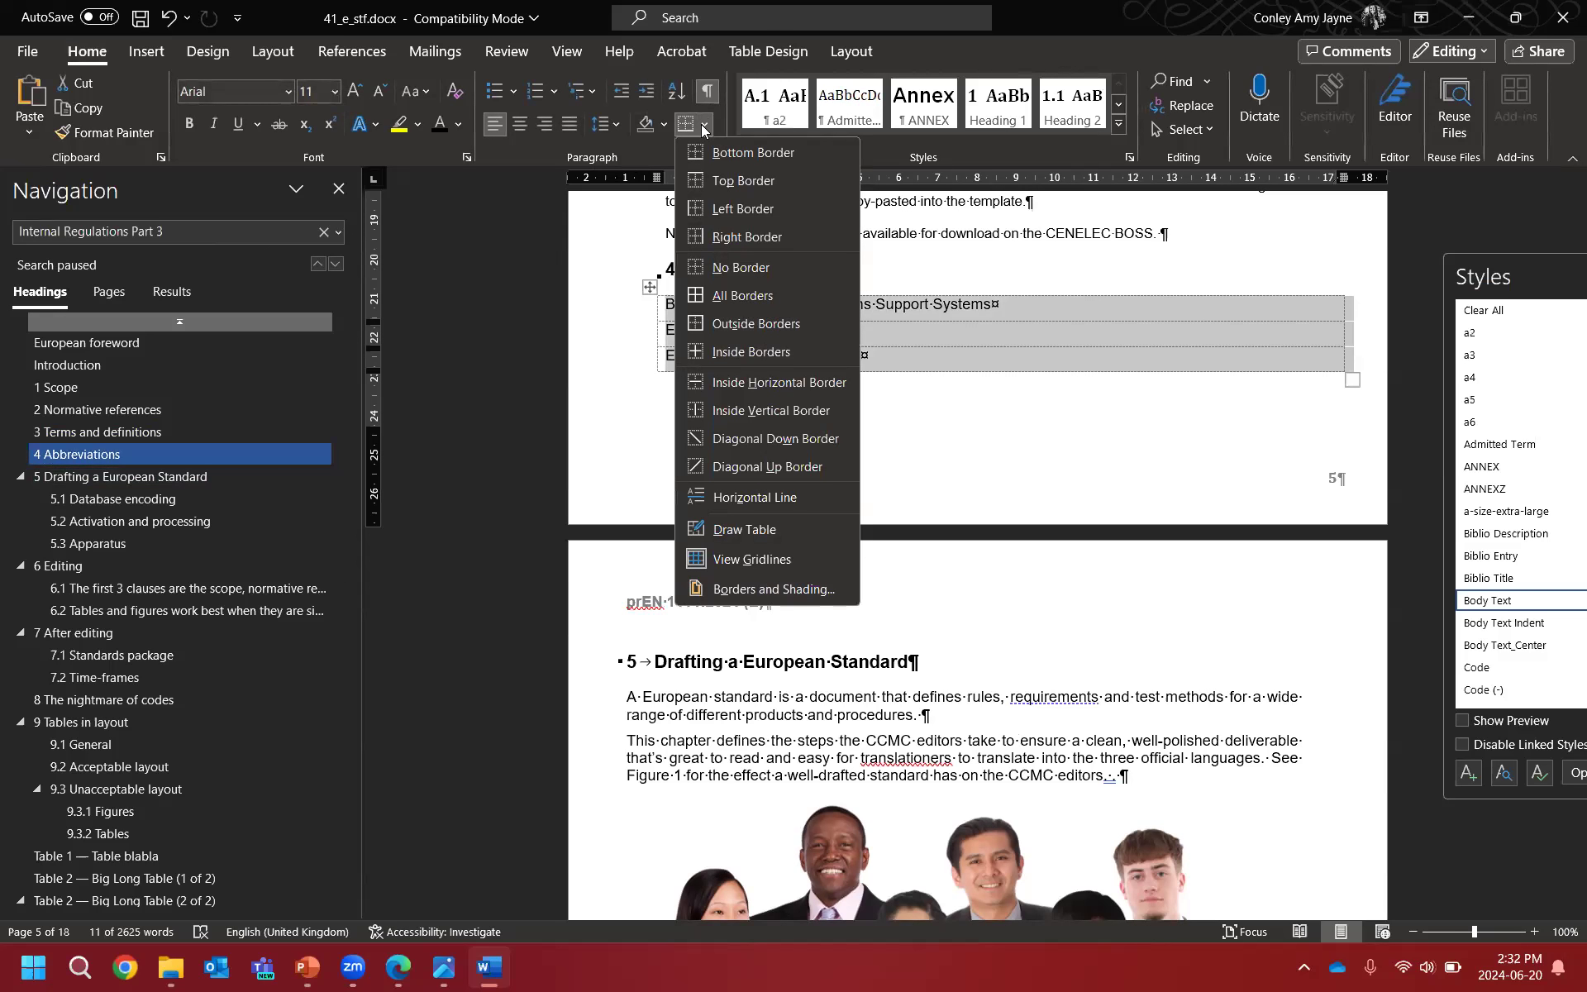
left_click(732, 559)
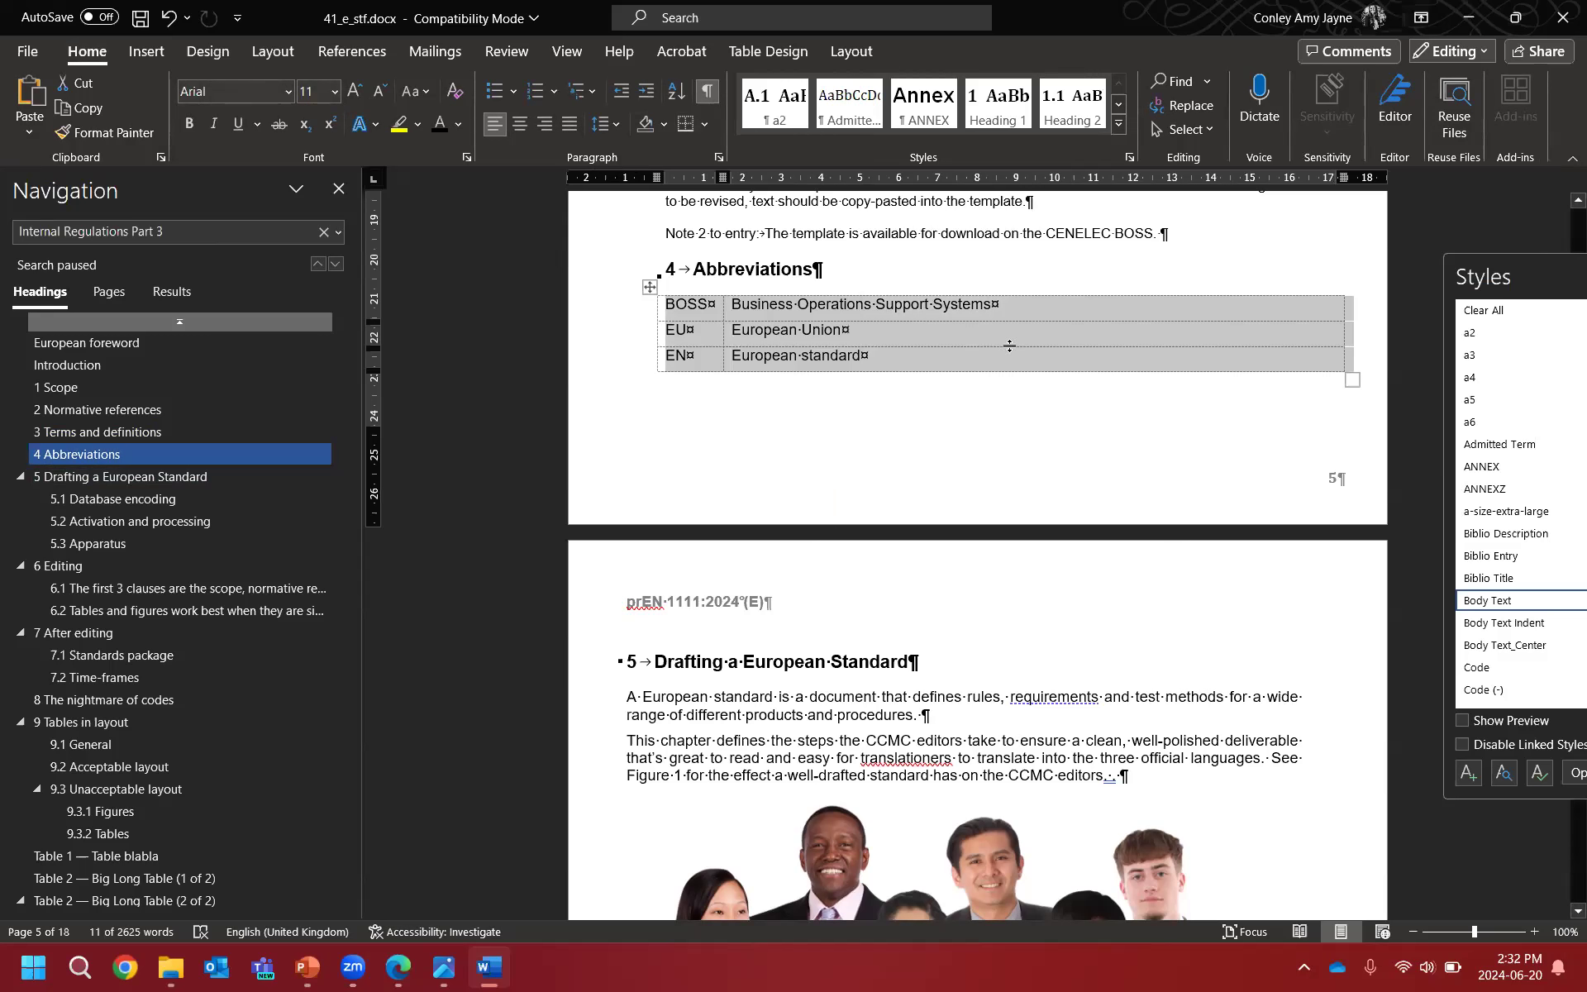
left_click(931, 357)
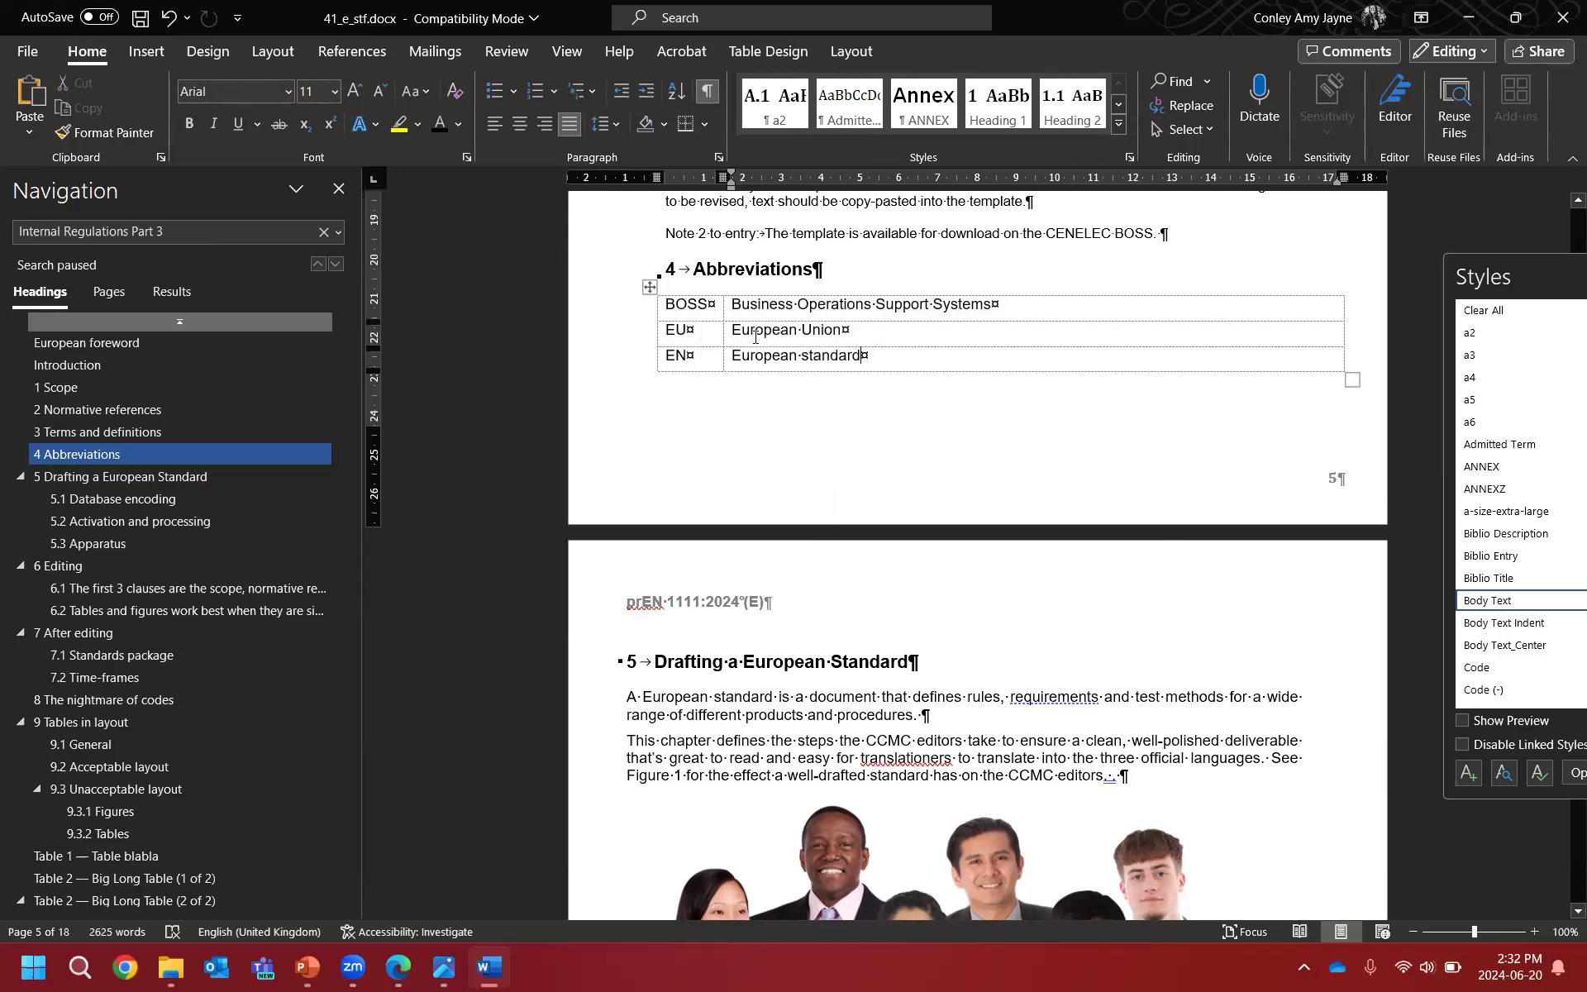
left_click(650, 287)
left_click(704, 124)
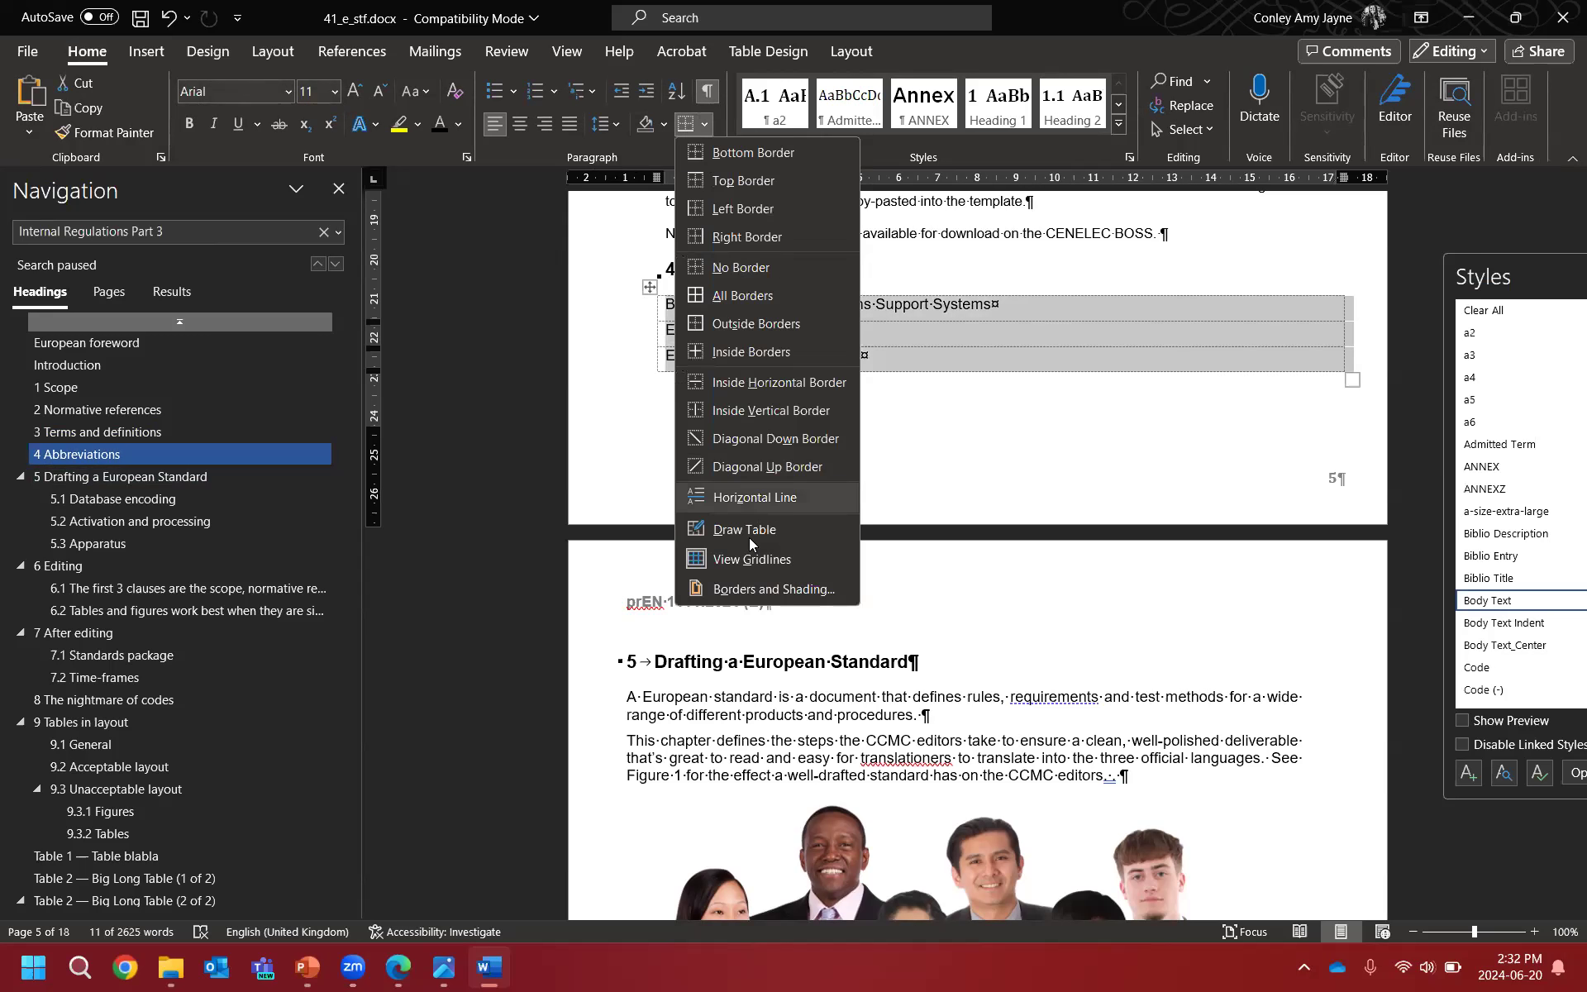
left_click(746, 558)
left_click(786, 469)
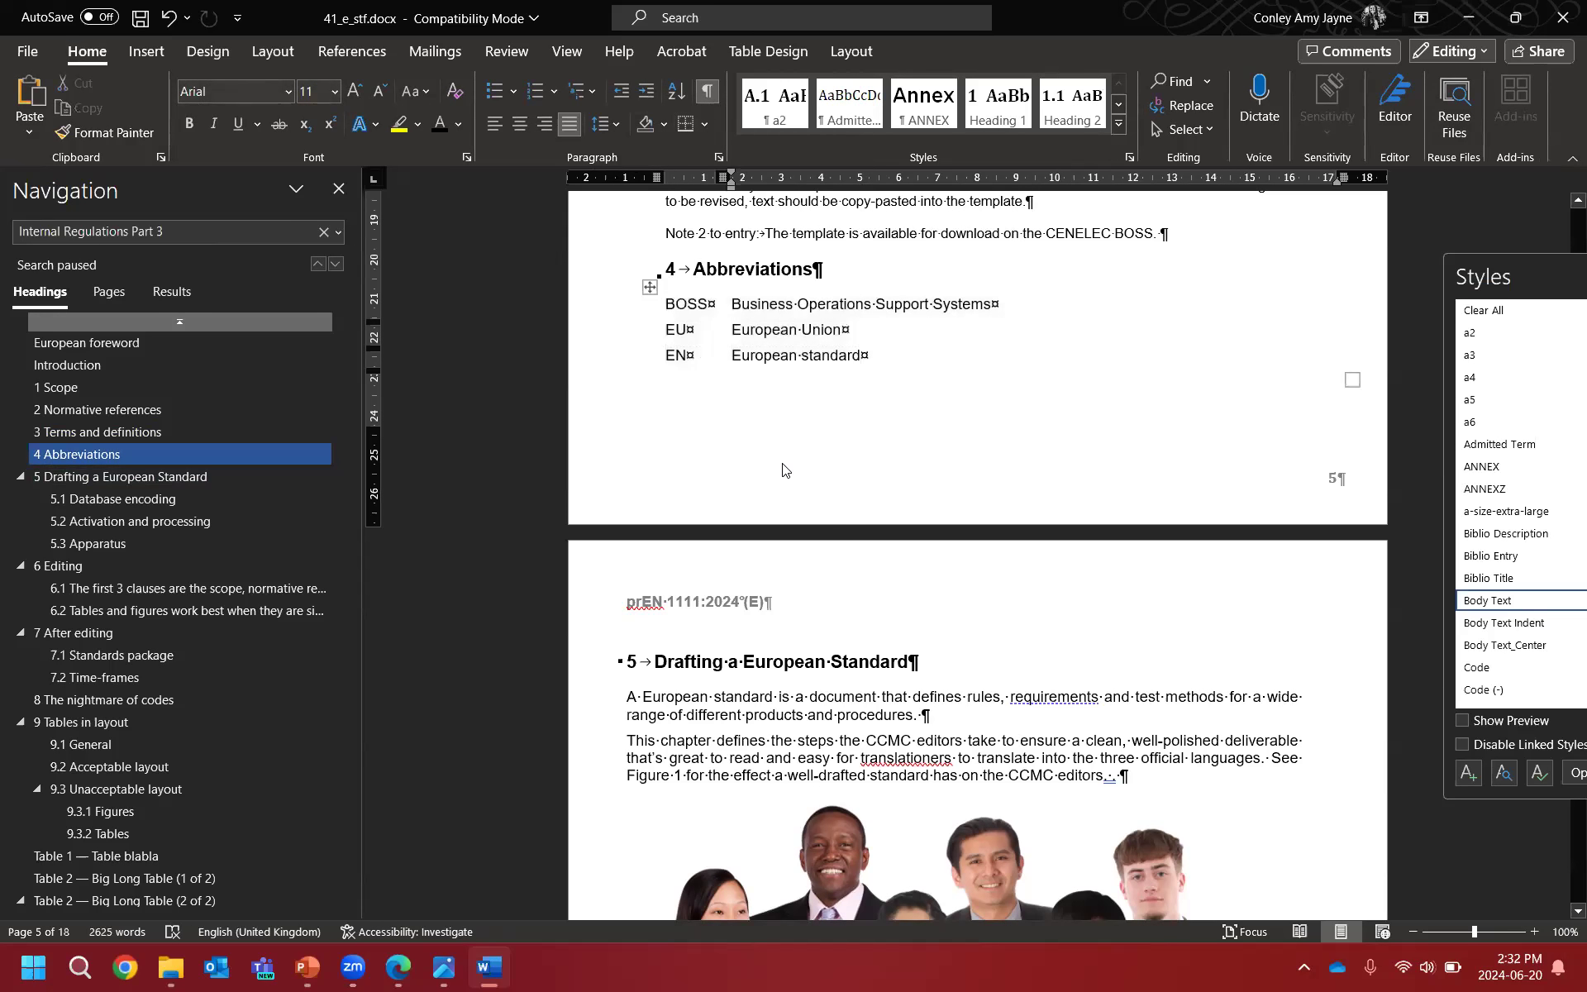
Step: Hide the formatting marks to view the abbreviations list as clean text
left_click(707, 91)
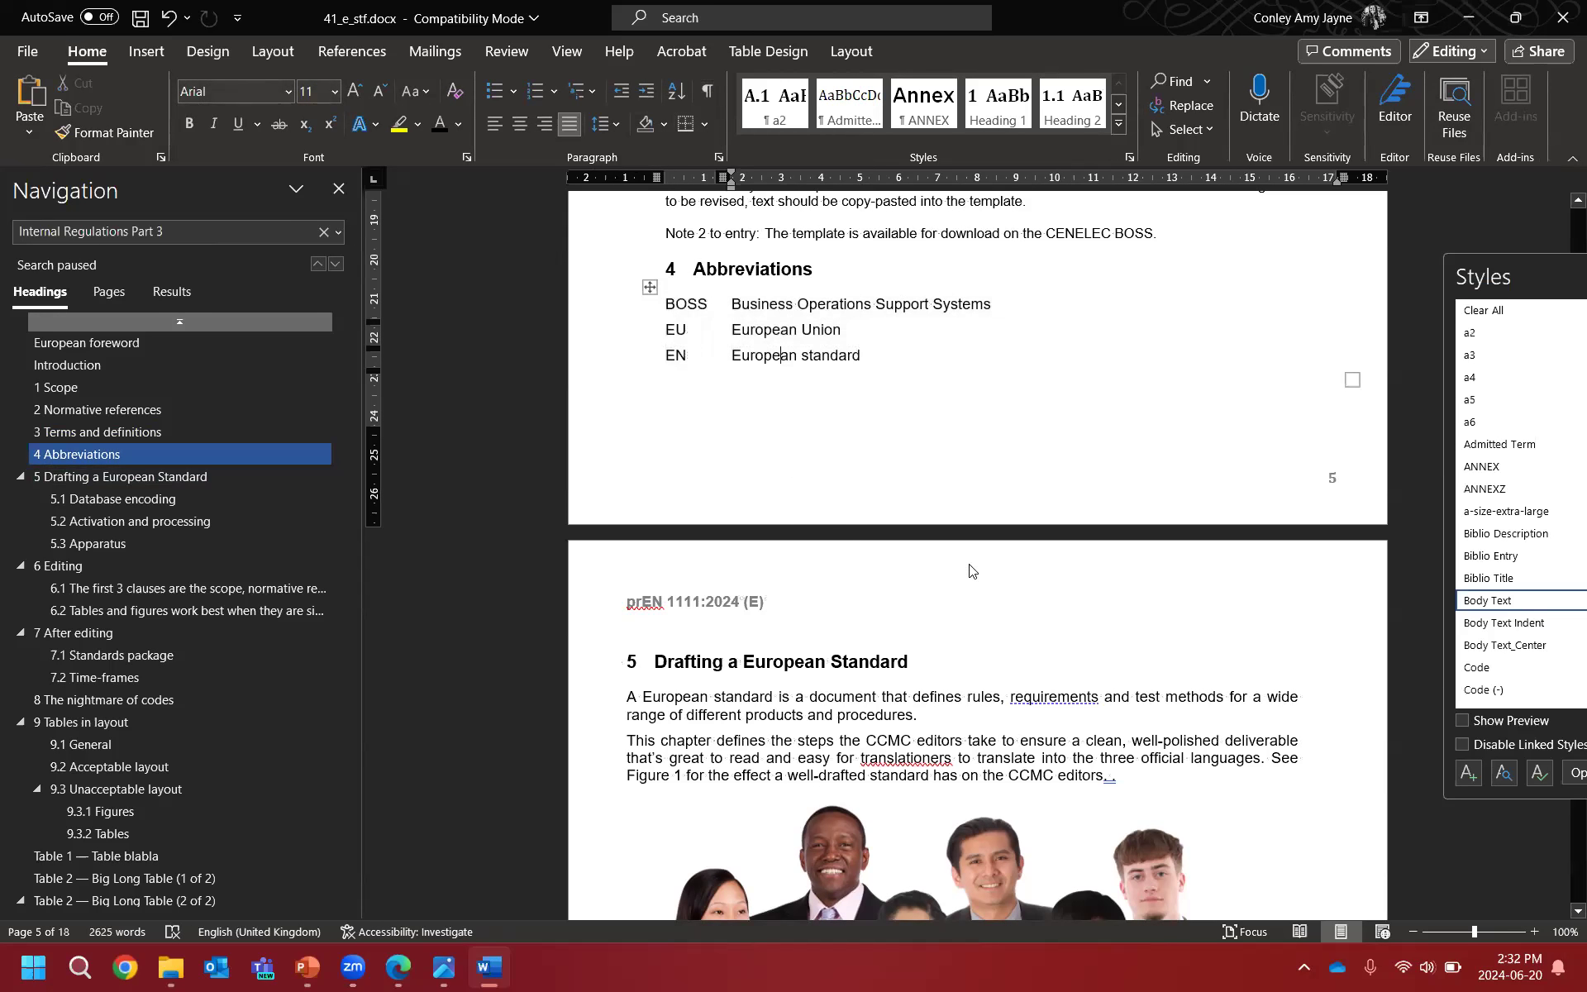
left_click(936, 471)
left_click(967, 232)
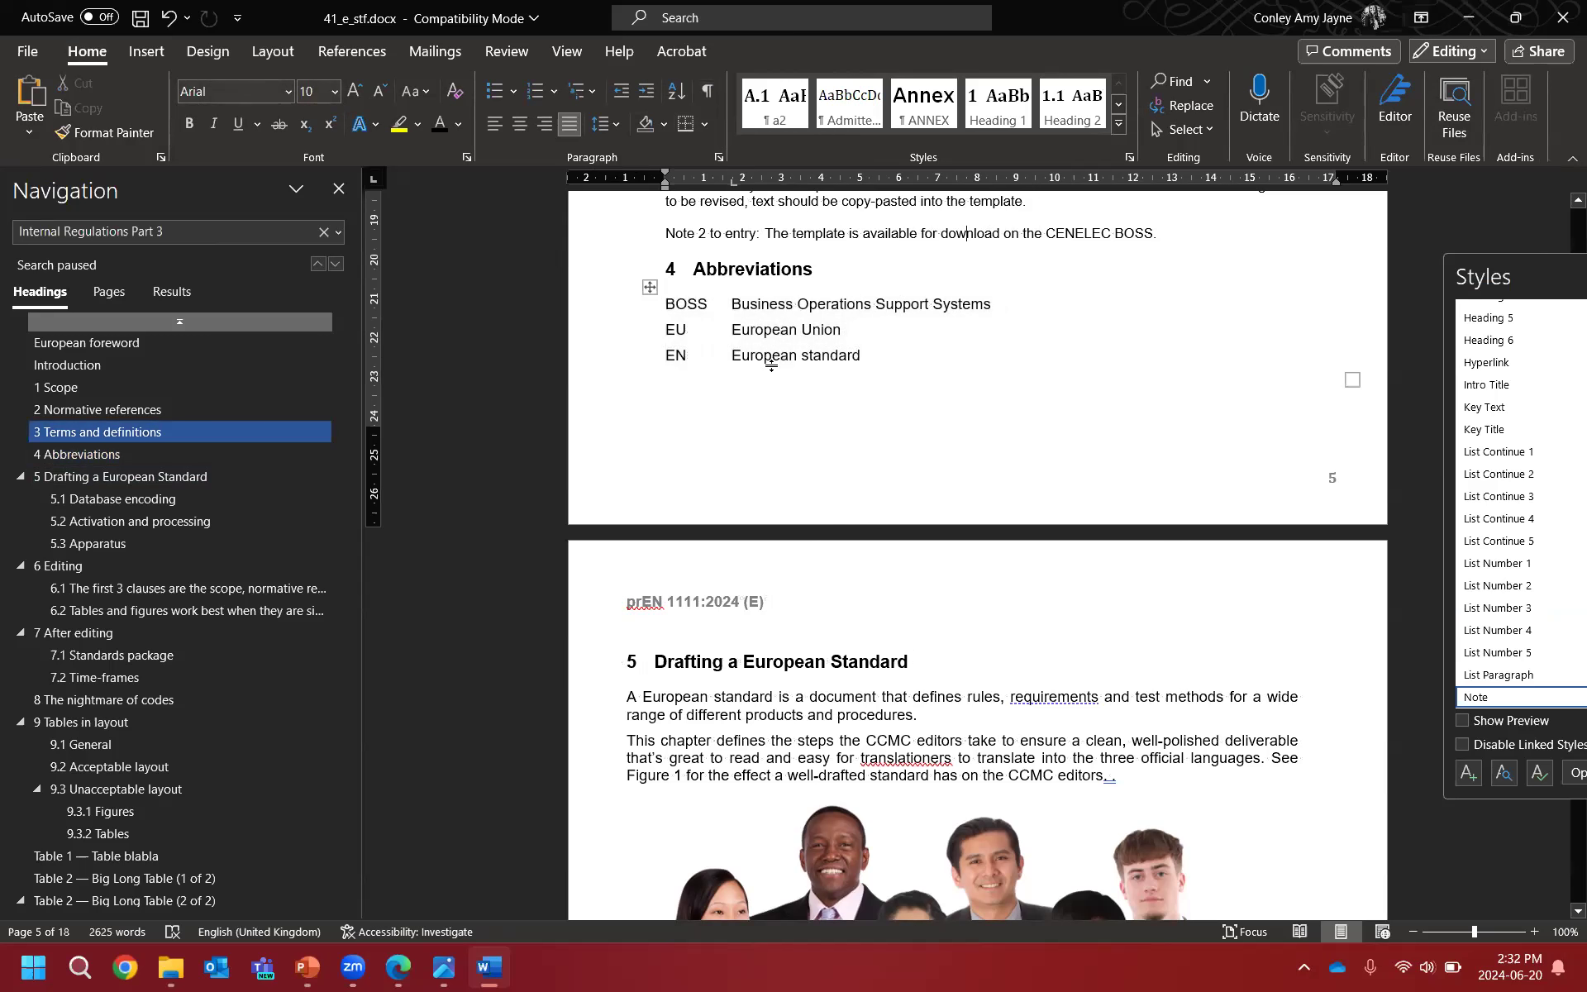
Step: Show the formatting marks and the table gridlines again
left_click(707, 91)
left_click(707, 125)
left_click(777, 560)
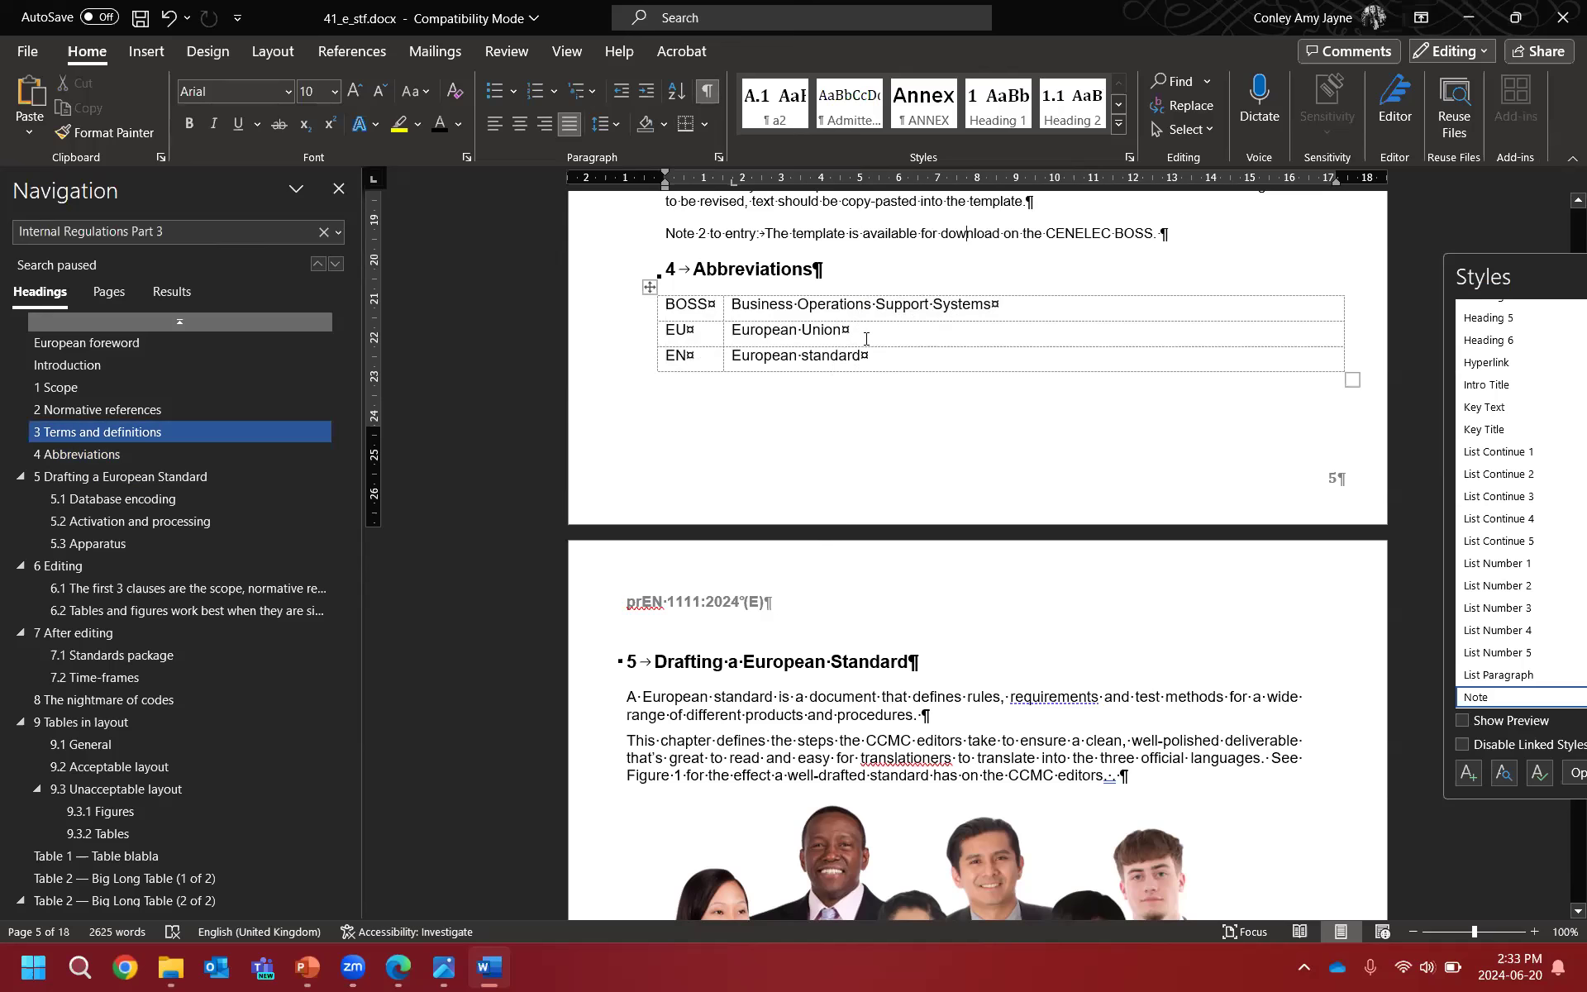
Step: Examine the opening of clause 5, comparing the capitalization of "European Standard" in the heading with that in the first paragraph
scroll(920, 435, "down", 1)
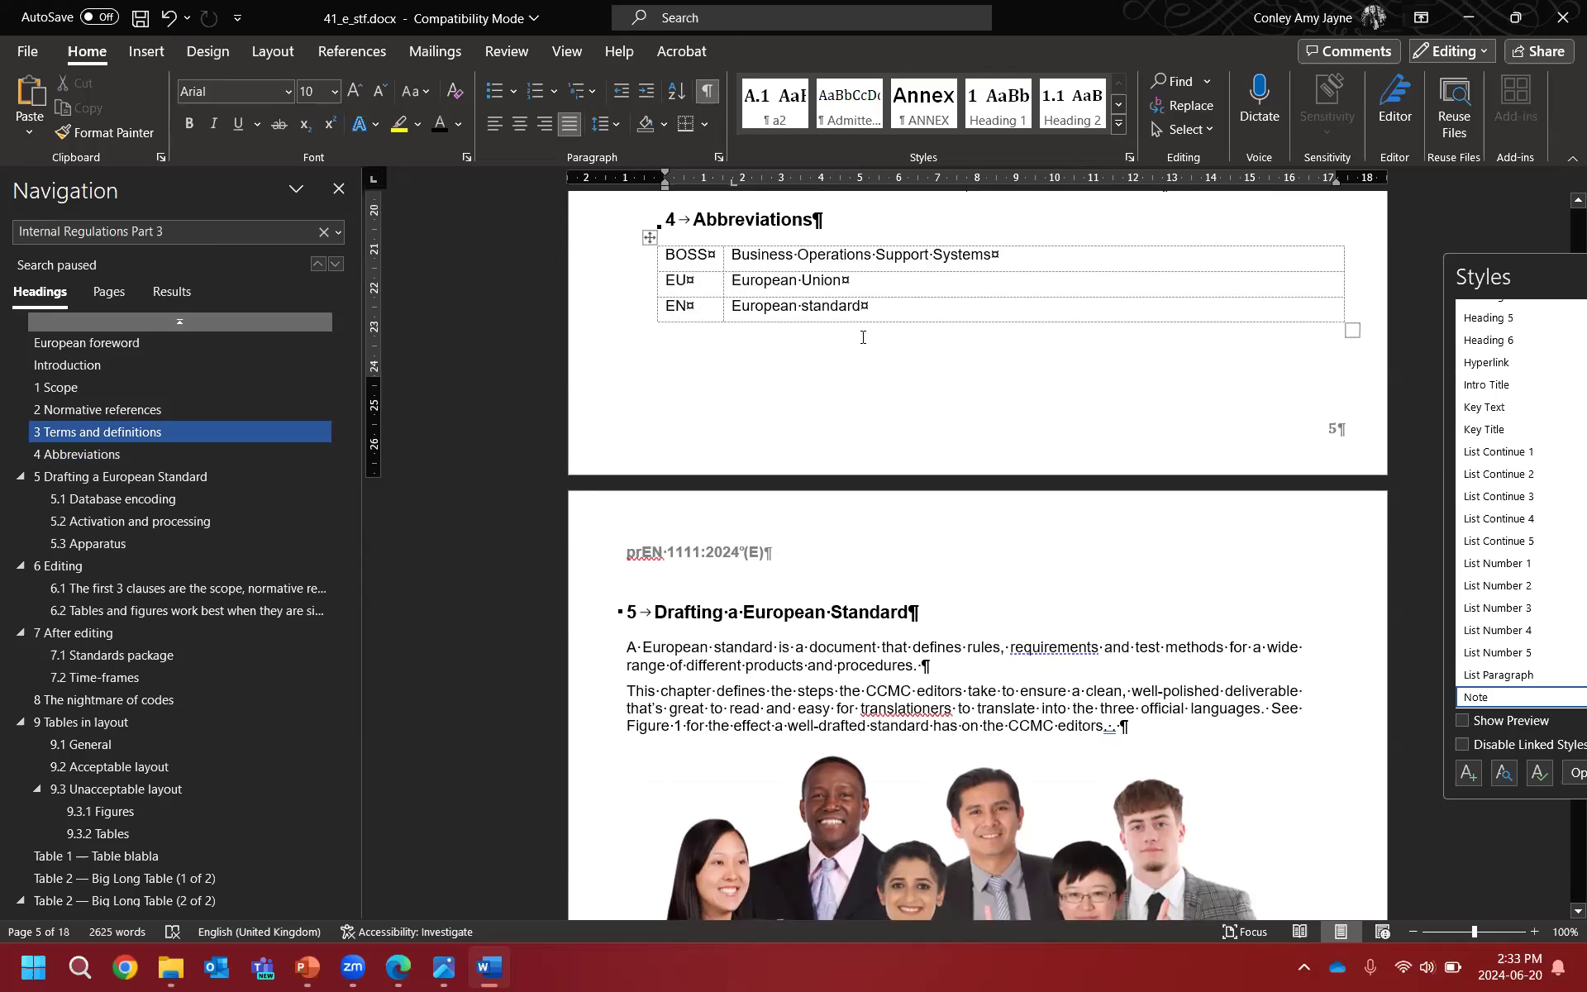
scroll(847, 443, "down", 3)
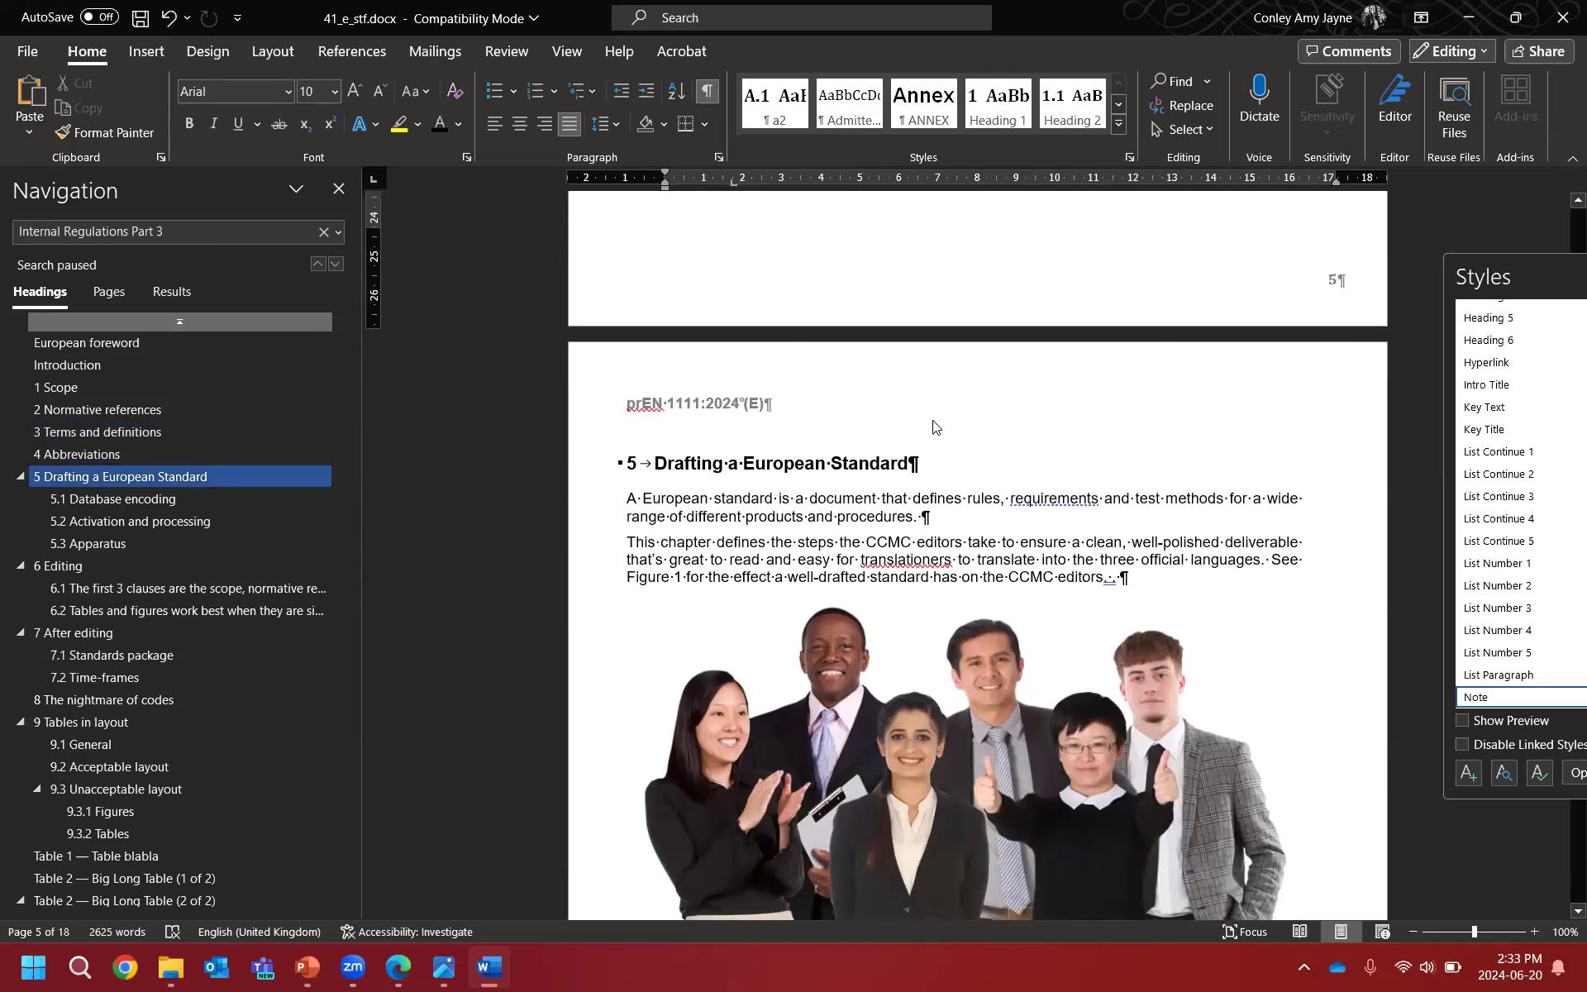
scroll(1063, 393, "up", 3)
scroll(1049, 392, "down", 2)
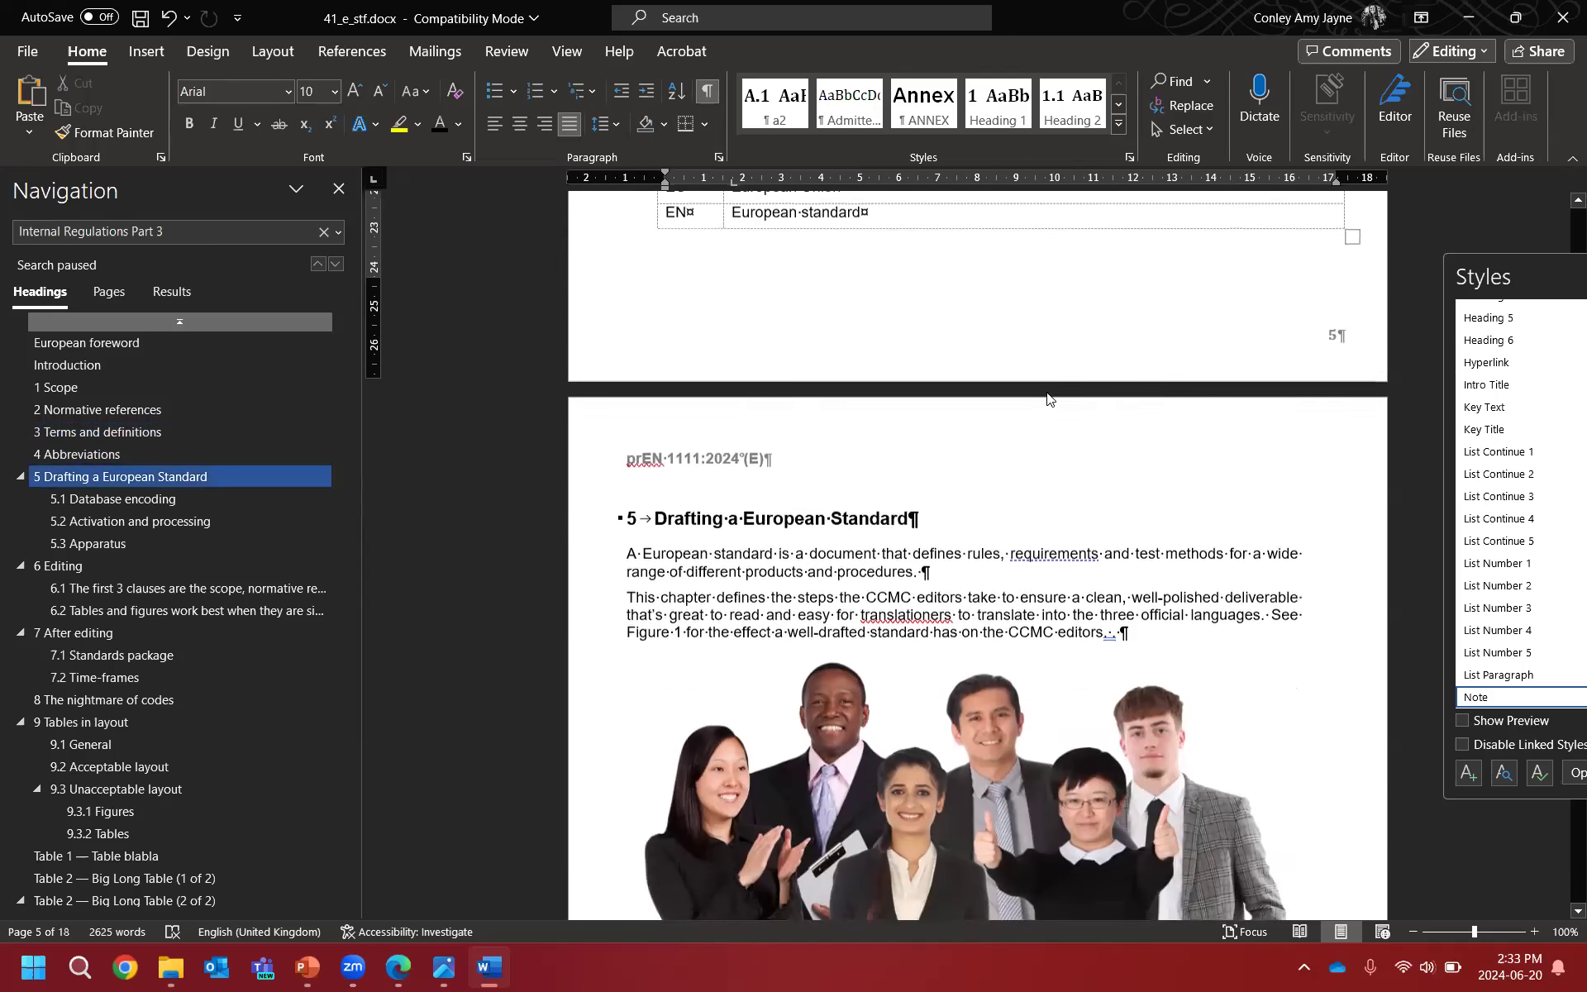
scroll(829, 405, "down", 3)
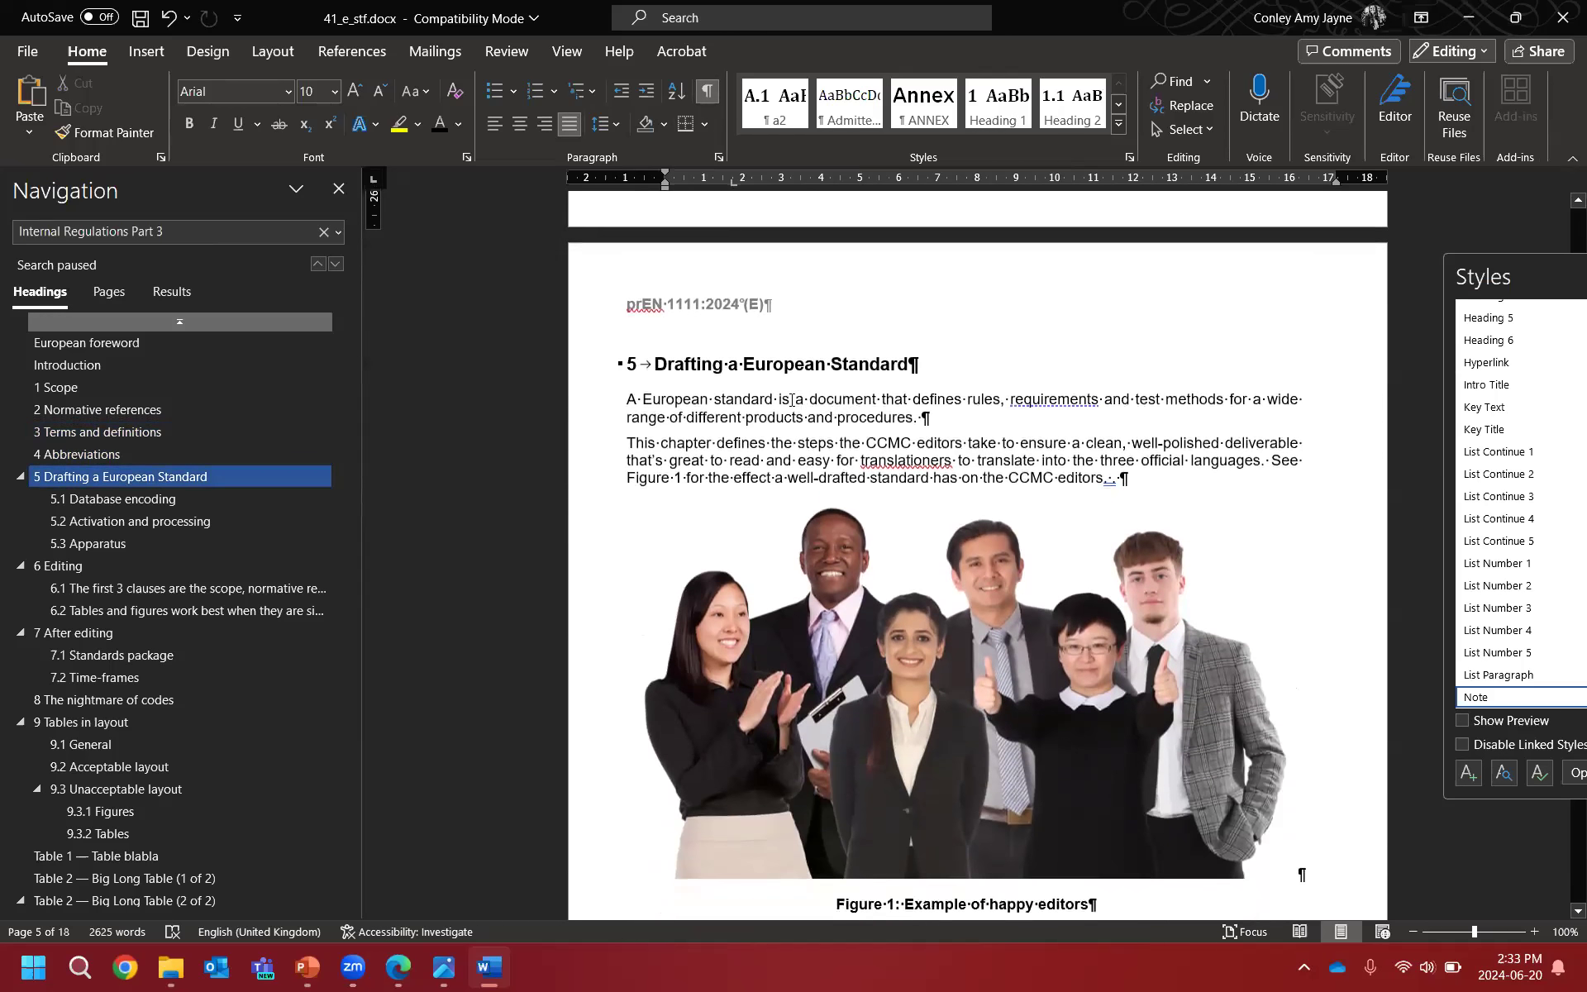
scroll(827, 396, "down", 2)
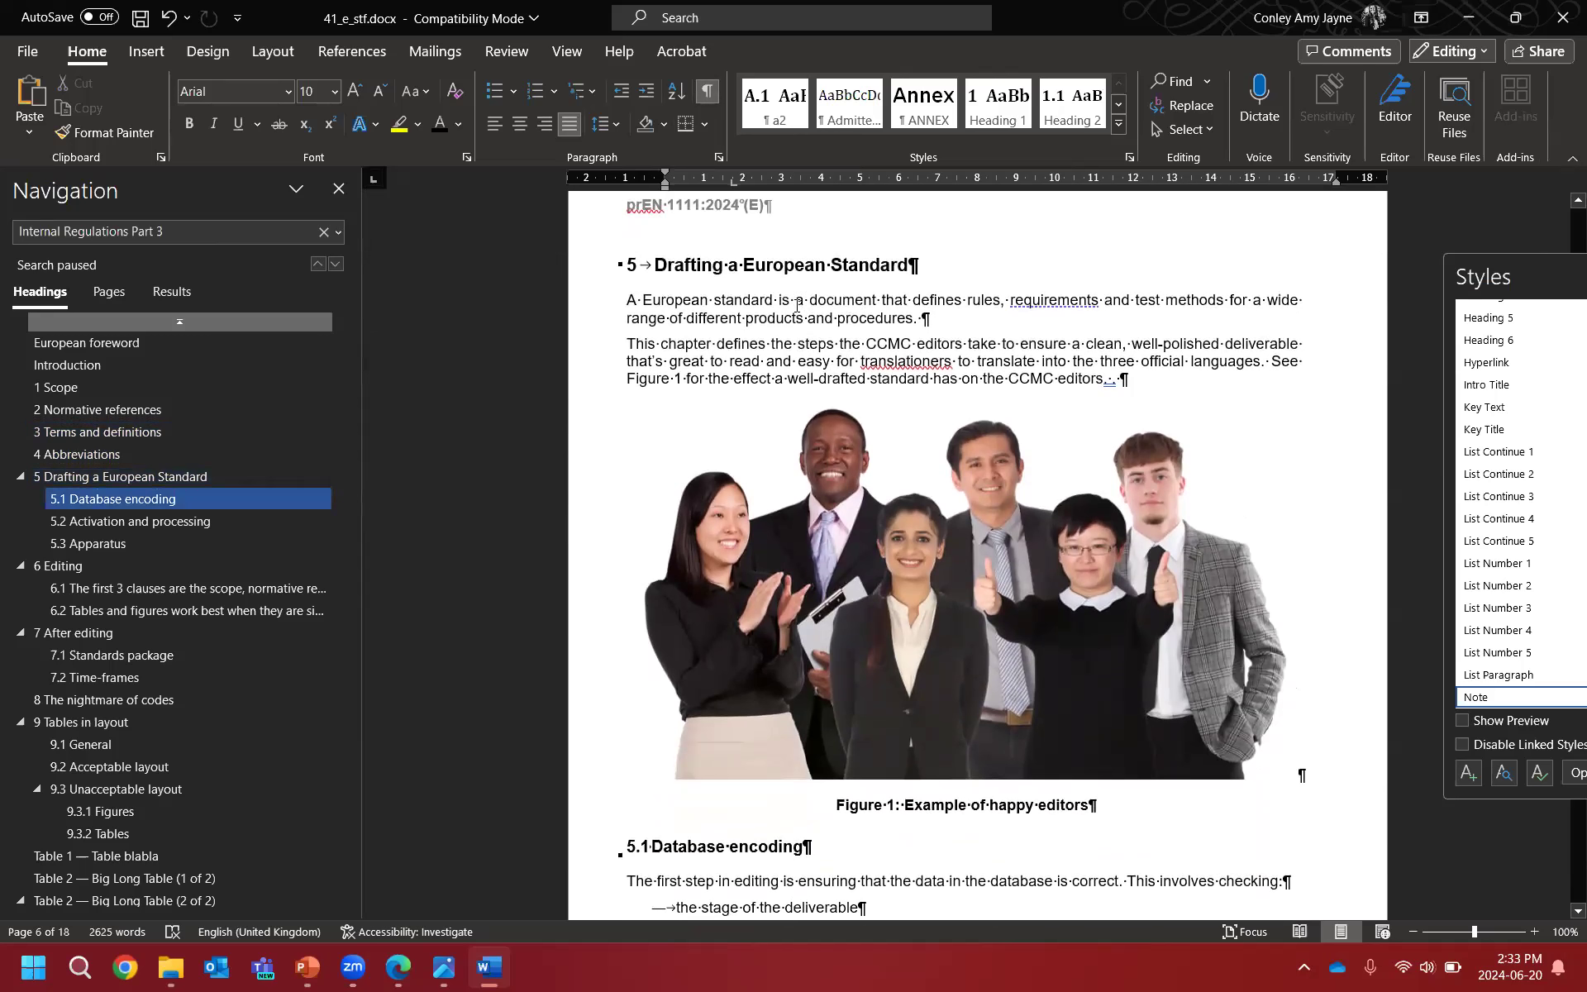
scroll(816, 290, "down", 1)
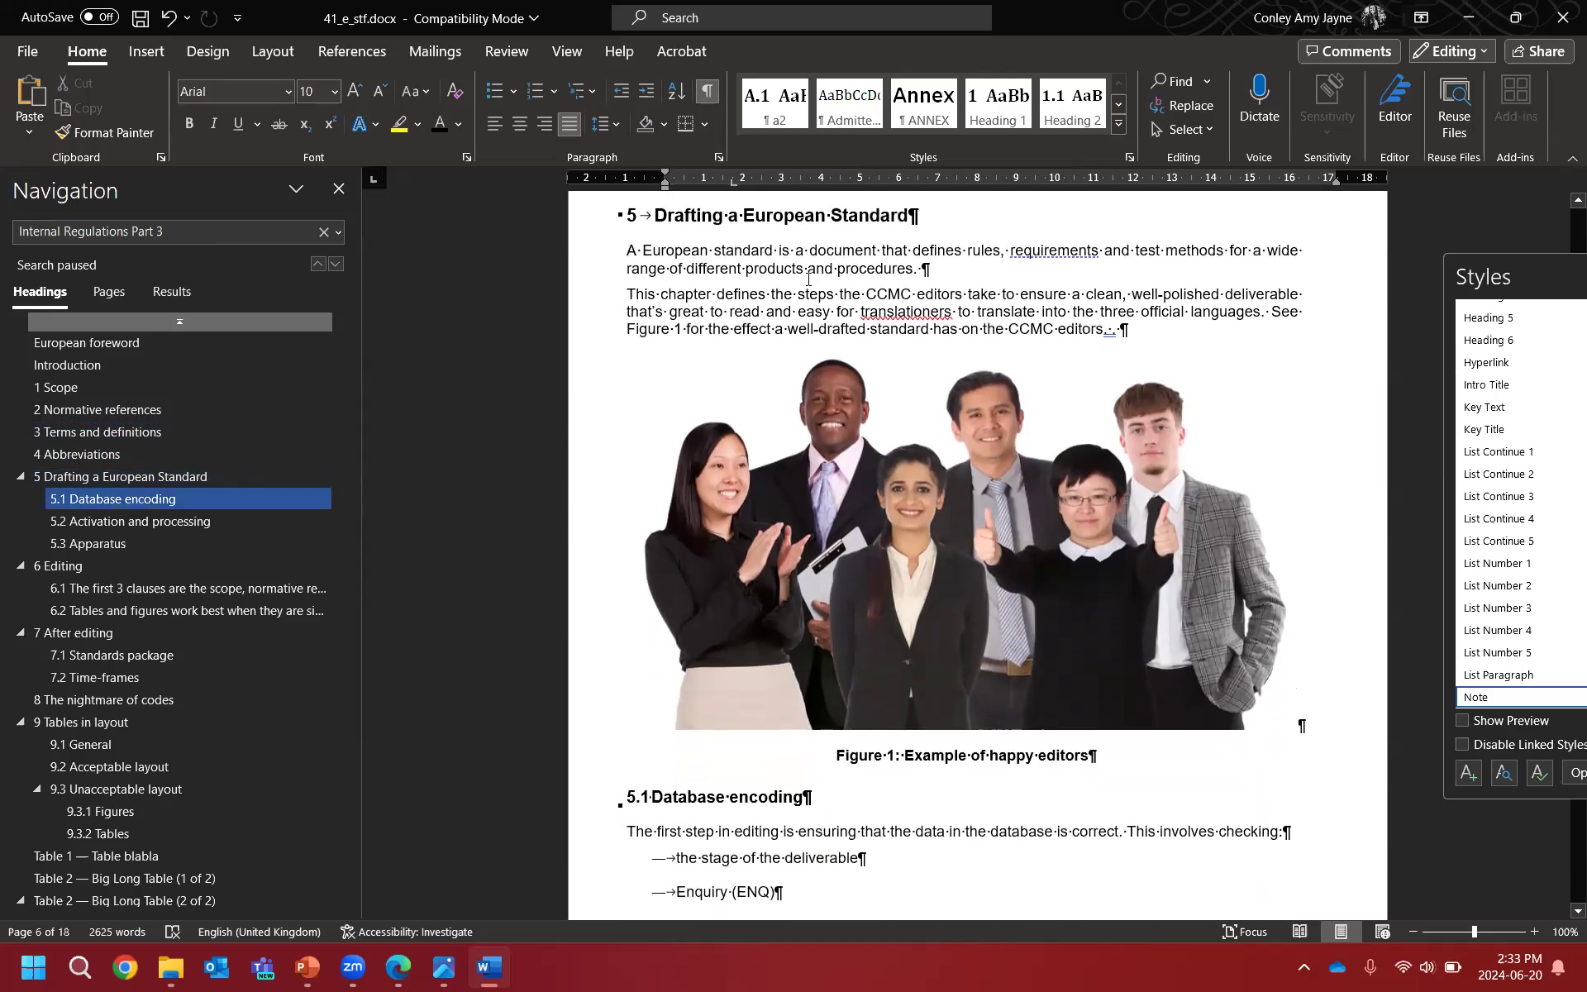
left_click_drag(752, 219, 898, 219)
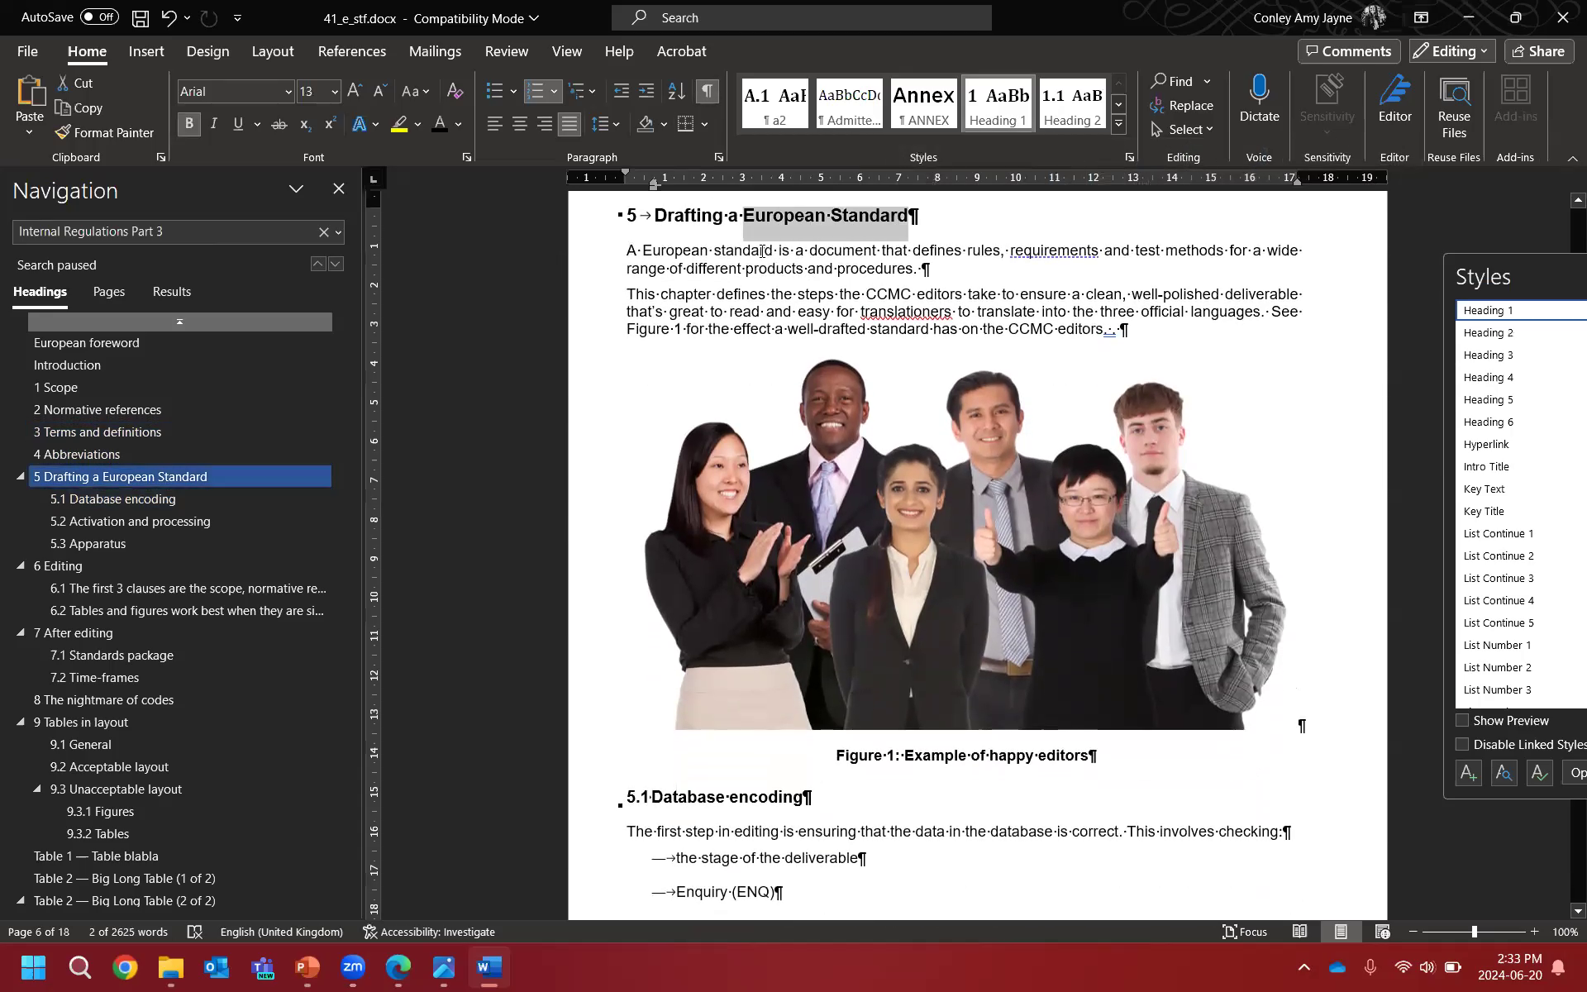
left_click_drag(644, 250, 806, 268)
left_click(806, 268)
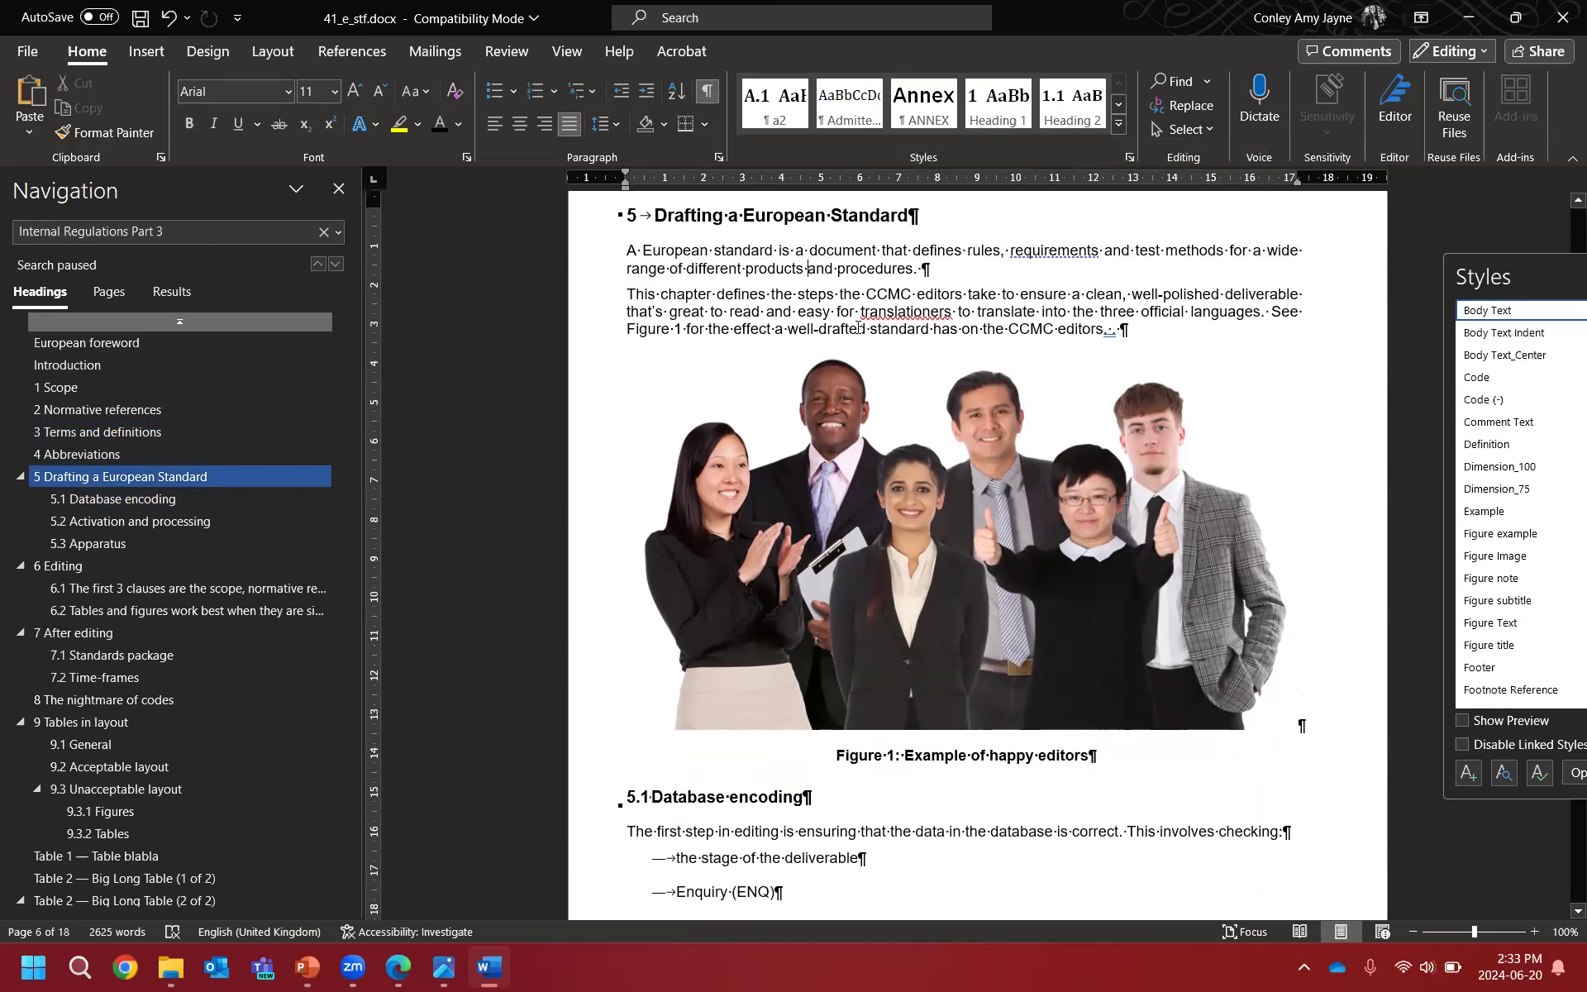
Step: Replace "chapter" with "clause" in the second paragraph of clause 5
scroll(1033, 331, "down", 1)
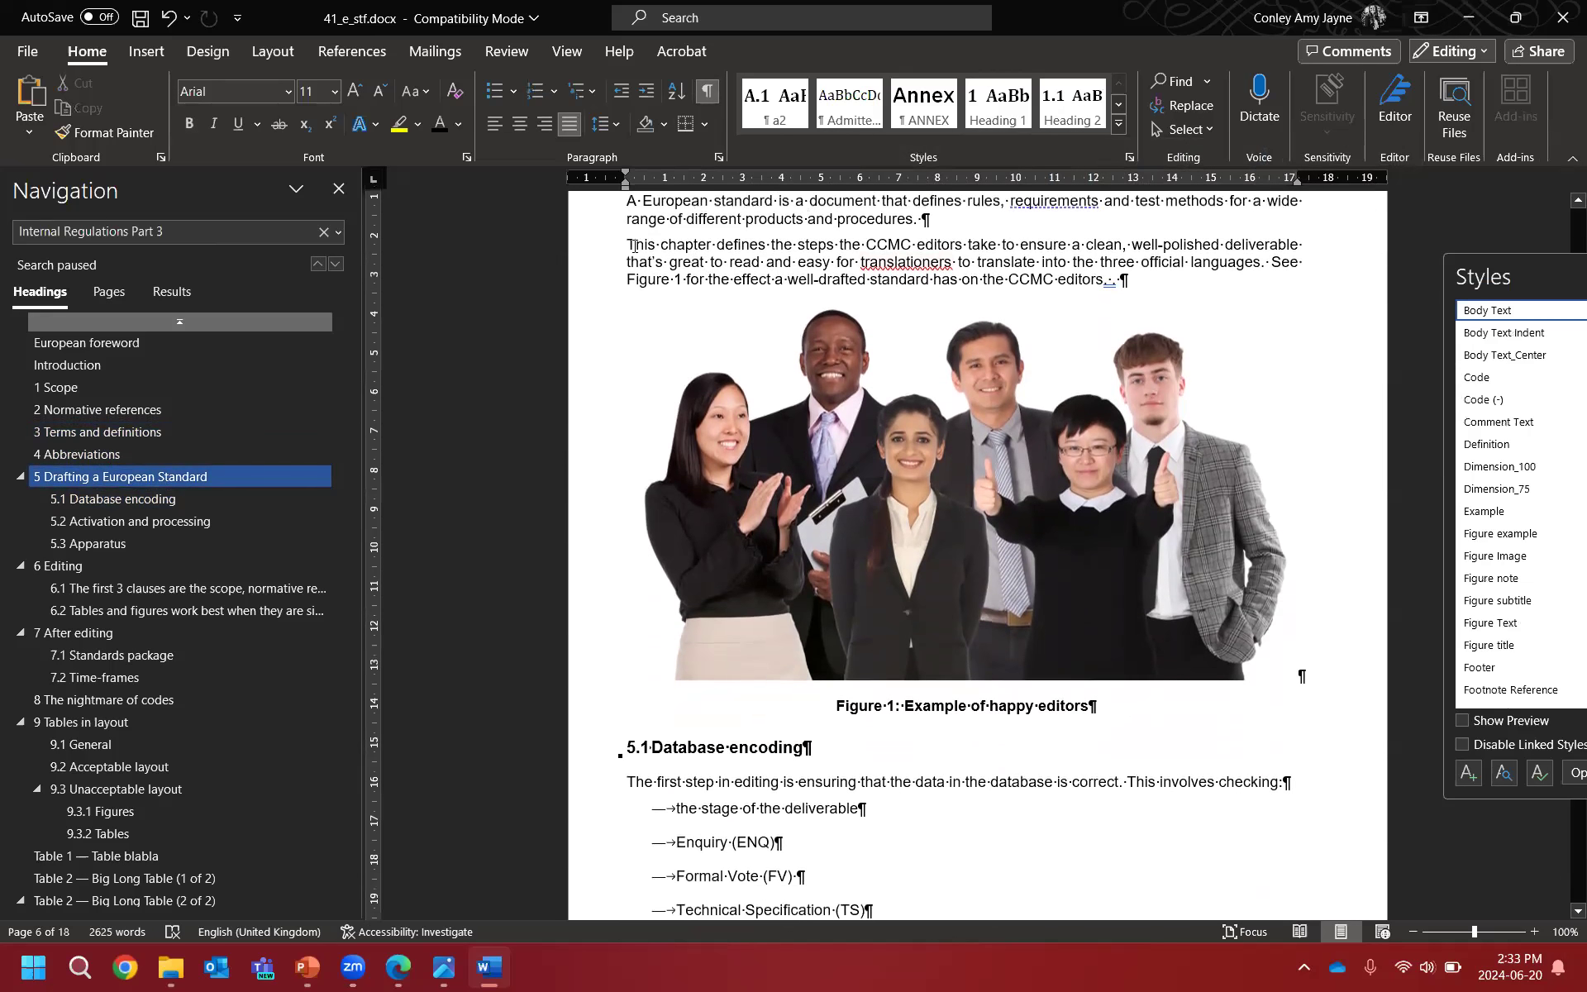
double_click(685, 244)
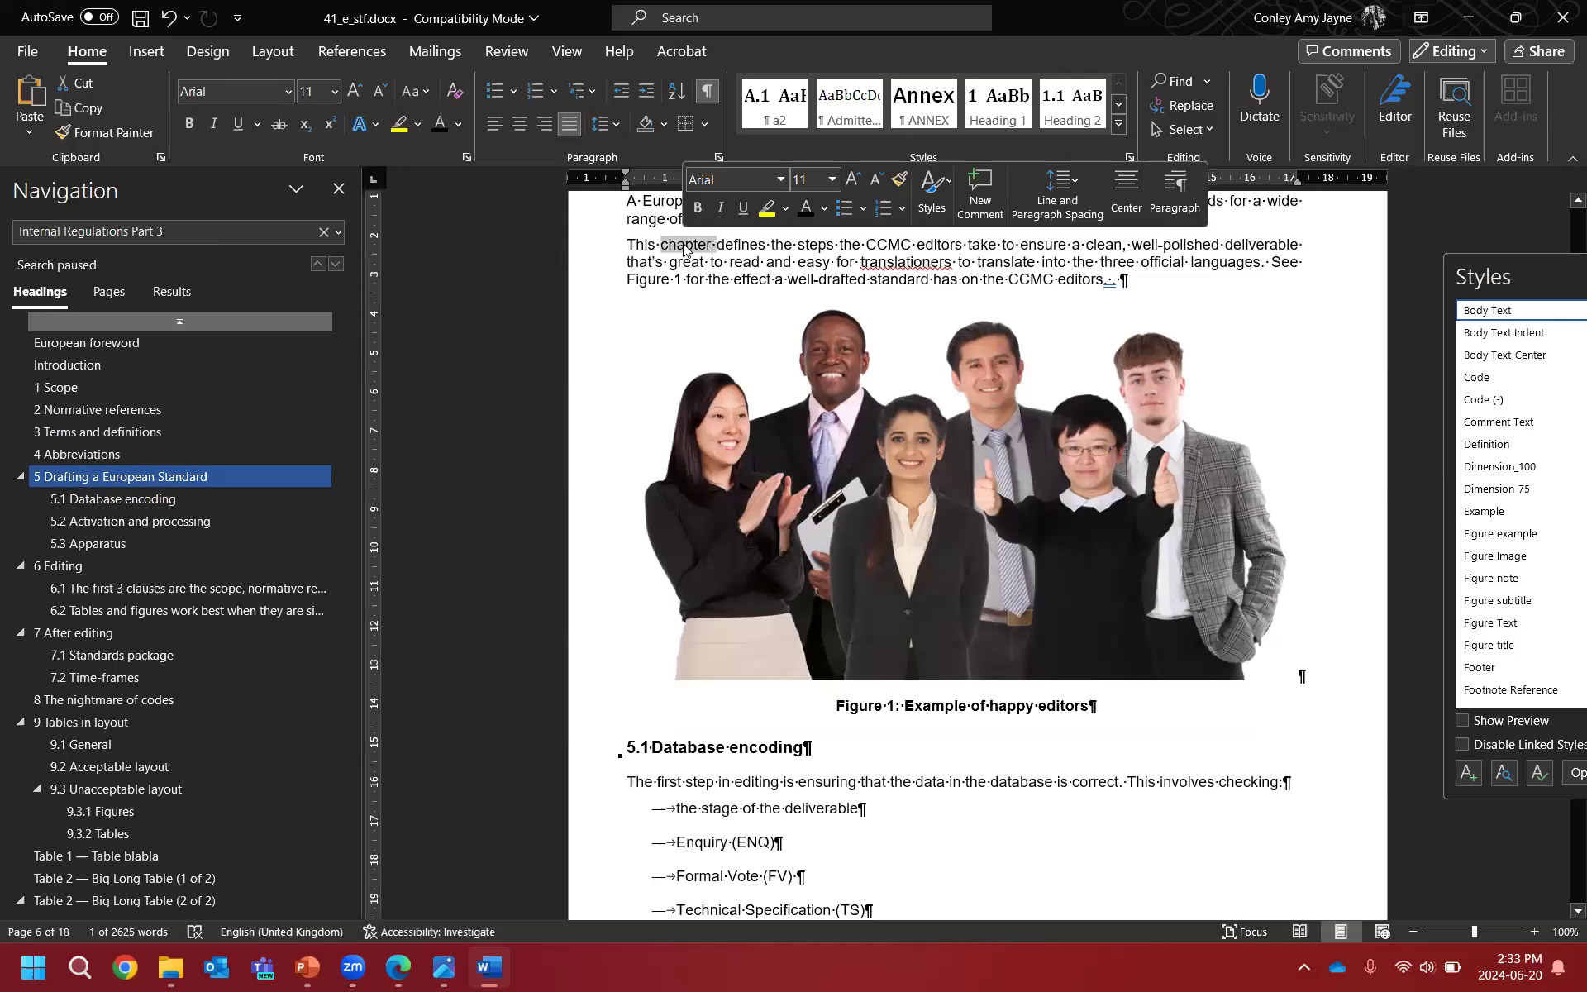
type("clause")
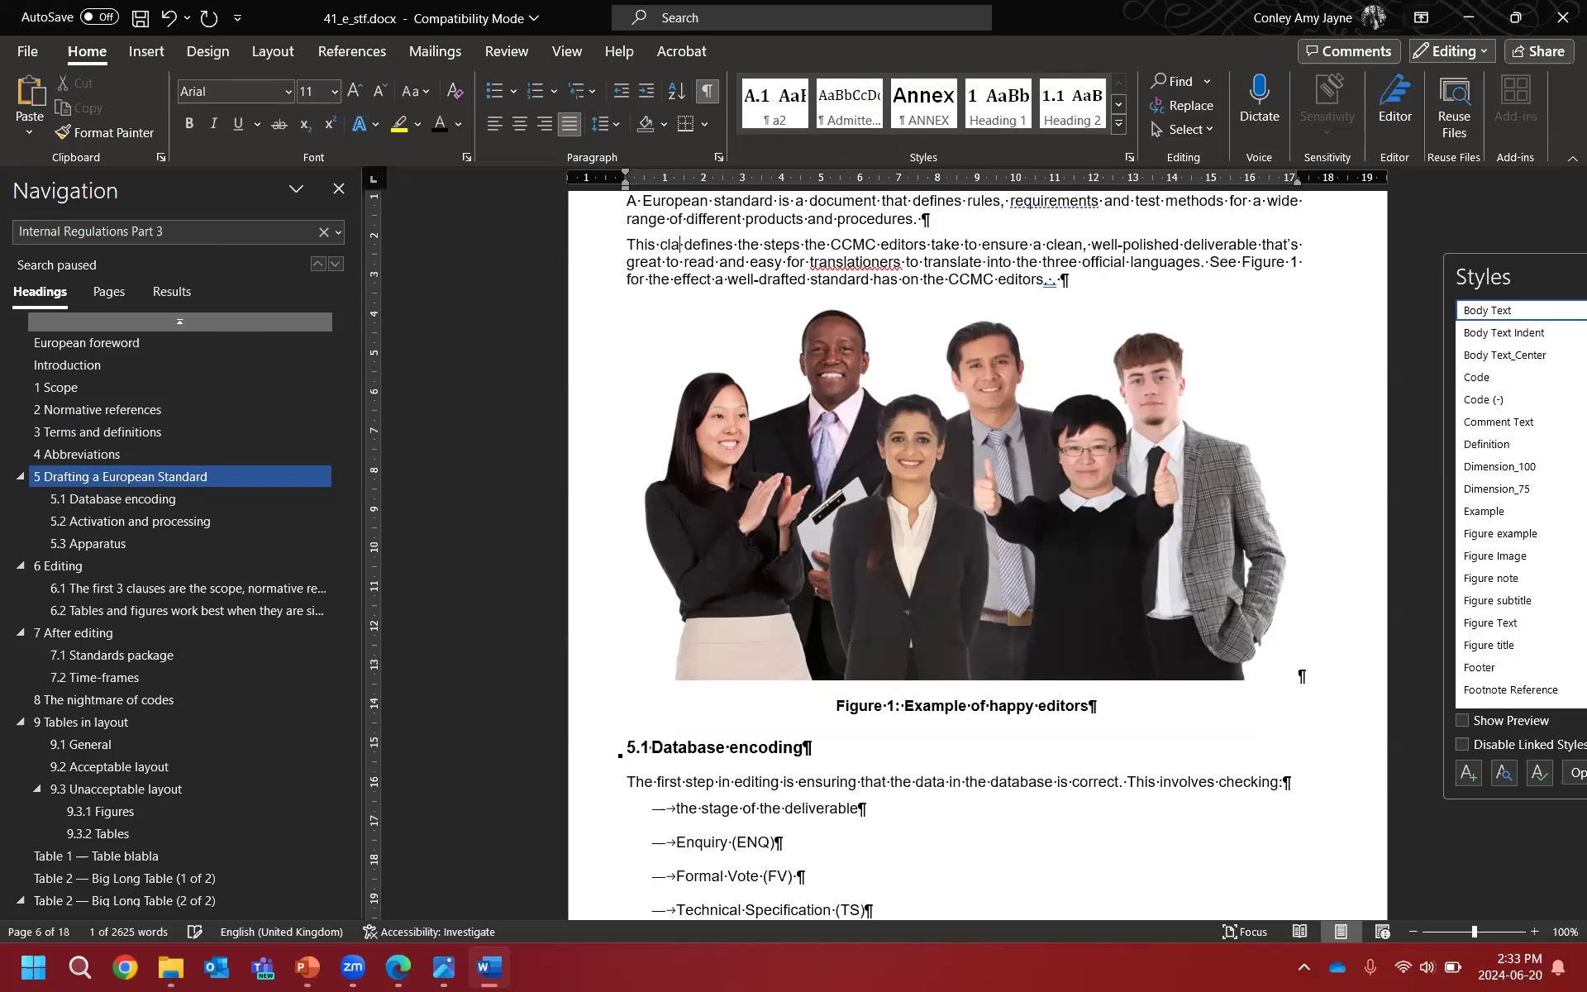
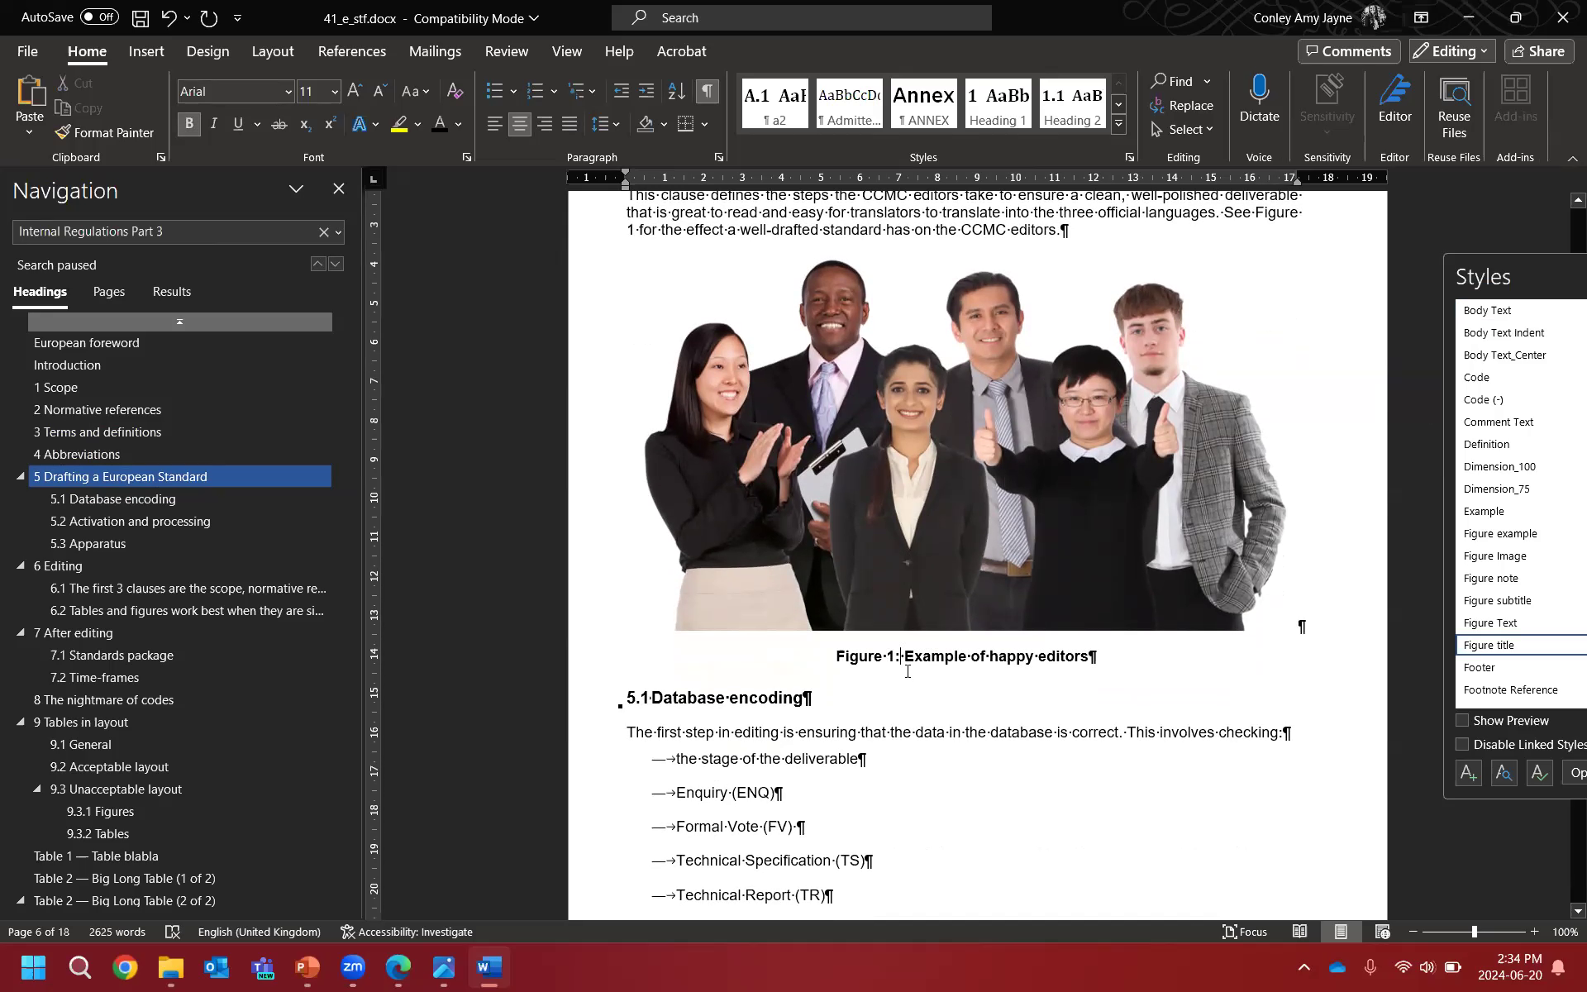
Step: Replace the colon after "Figure 1" in the figure title with an em dash symbol
key("BackSpace")
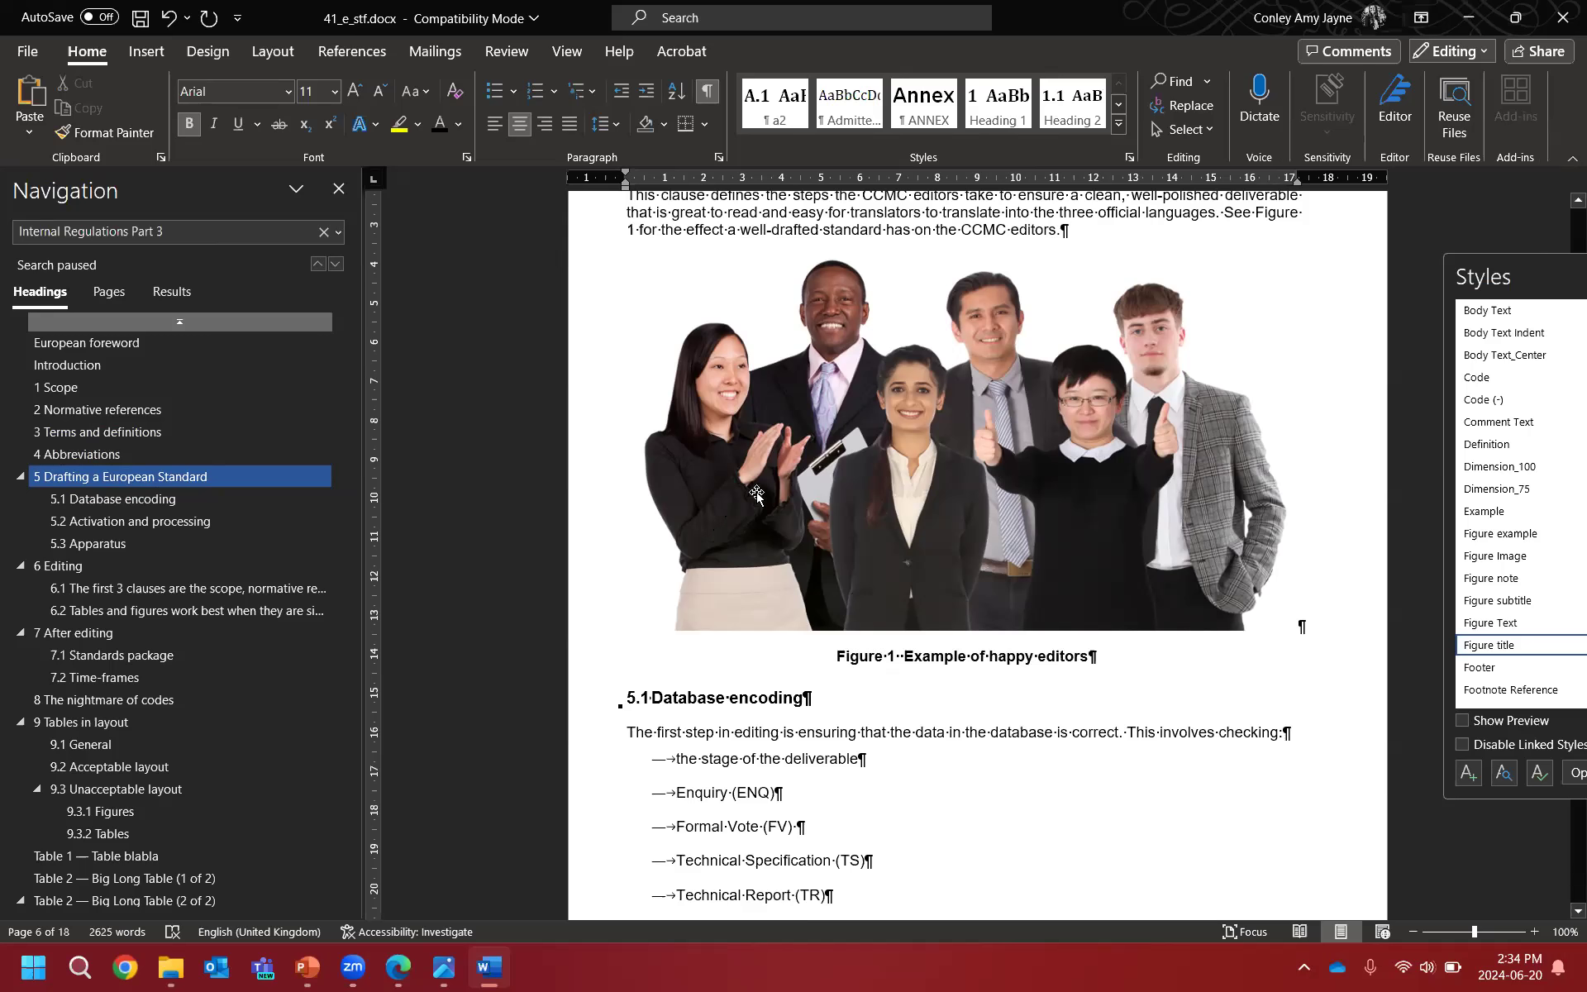
left_click(147, 52)
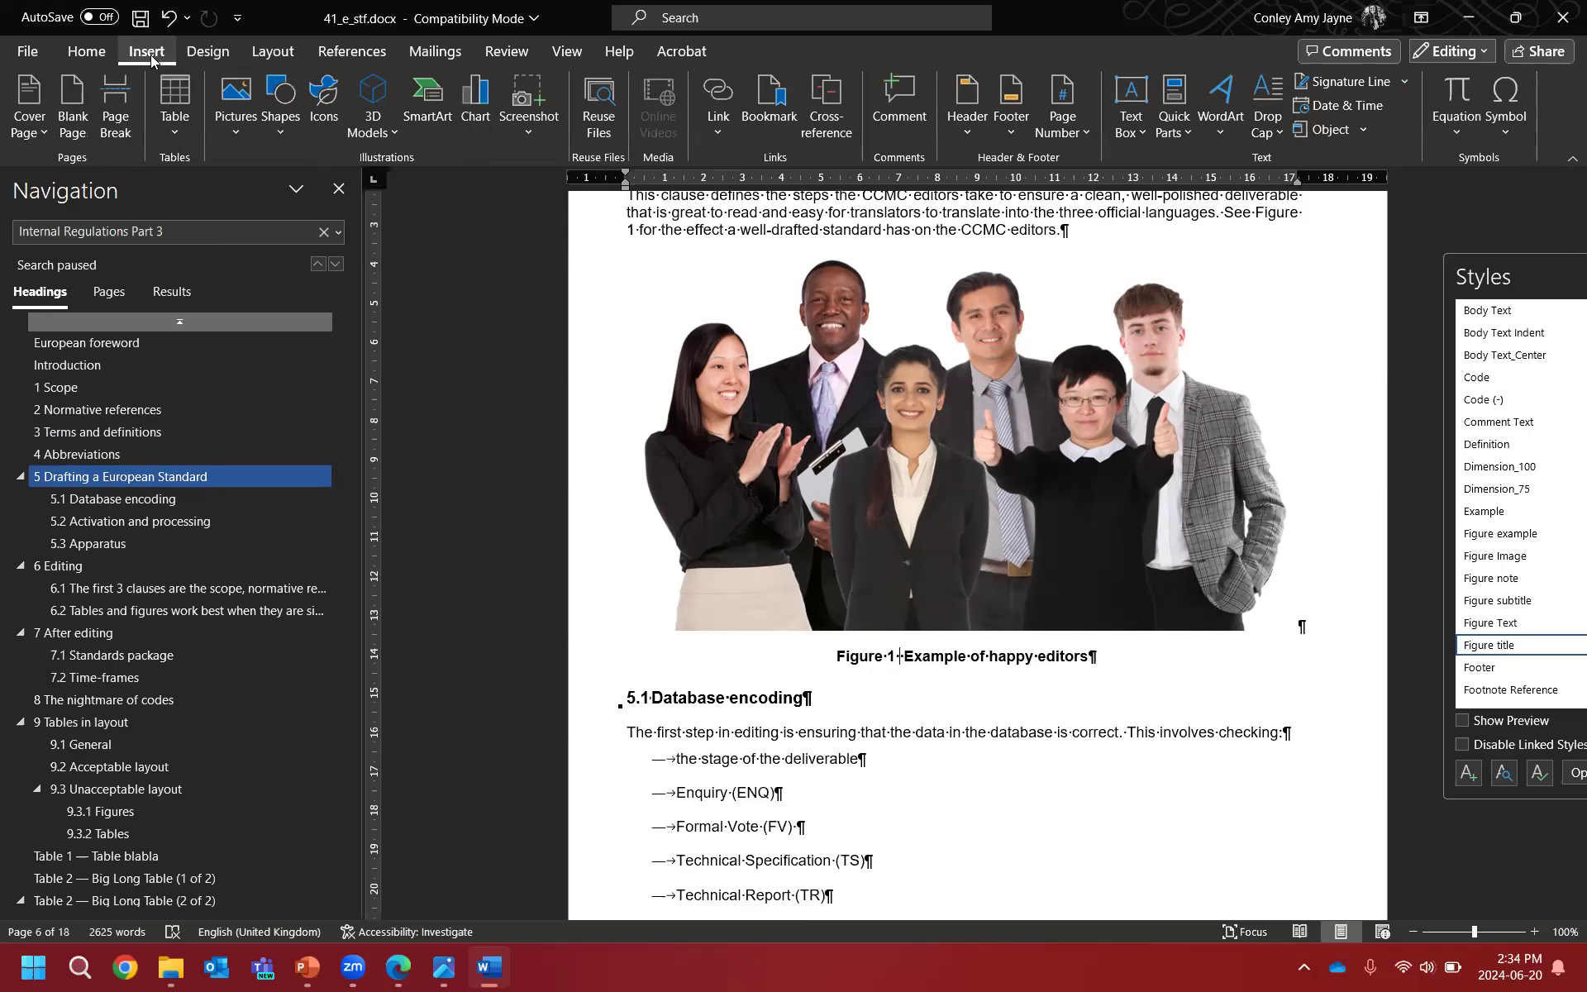
left_click(1512, 112)
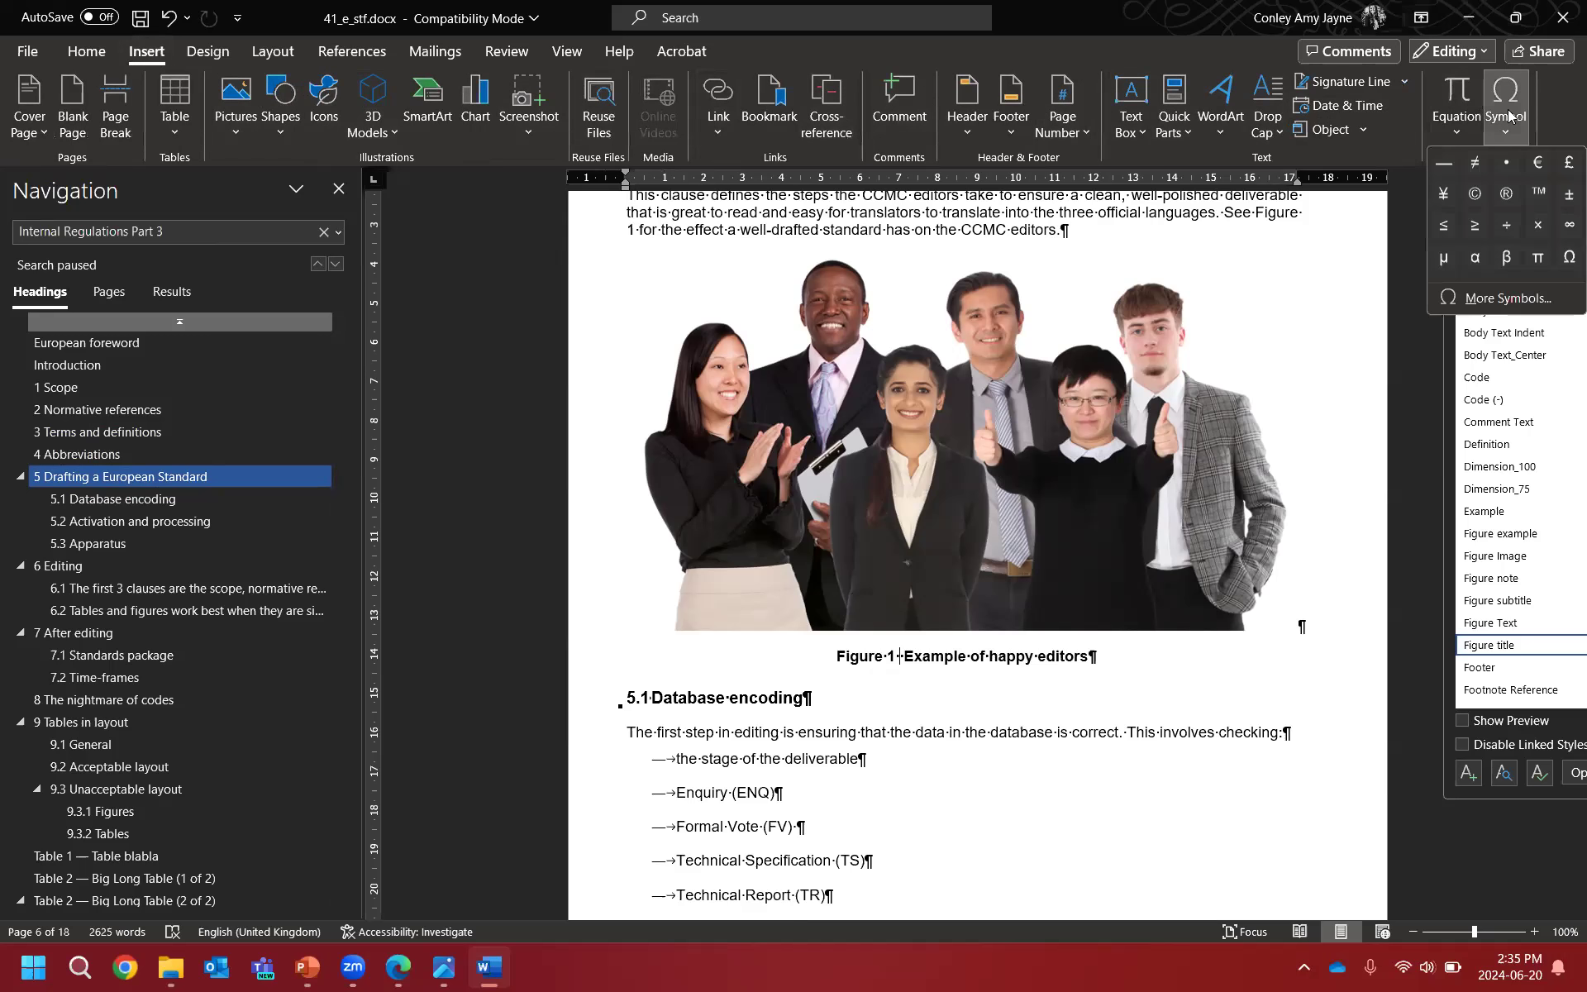
left_click(1448, 168)
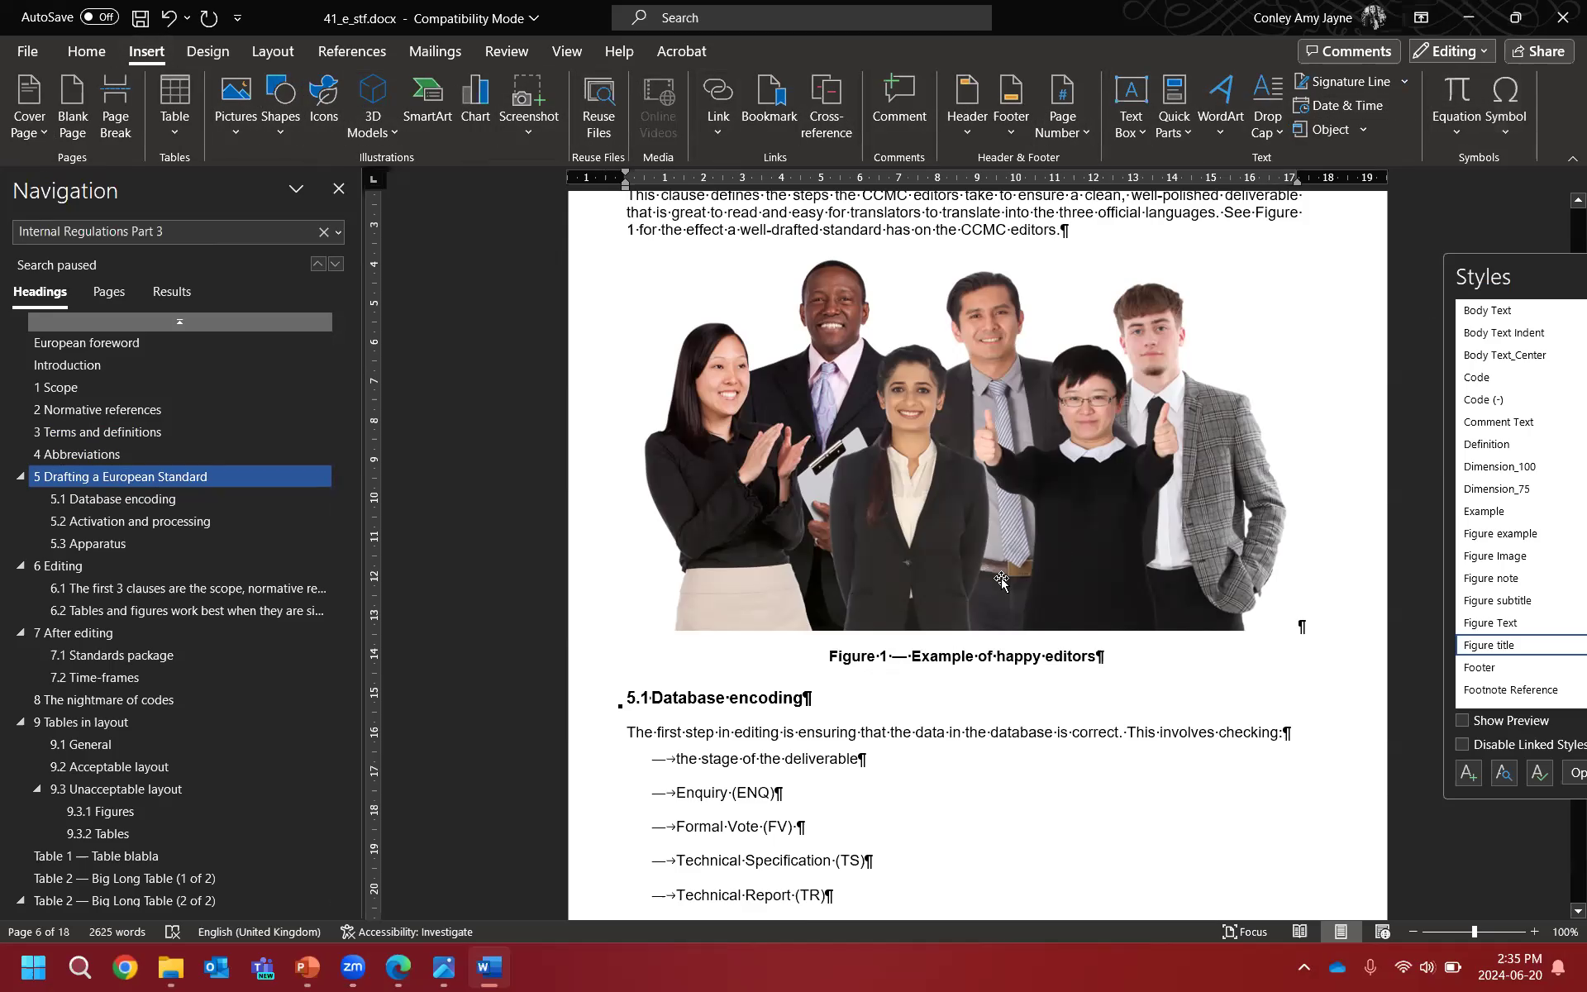
double_click(899, 656)
left_click(880, 657)
Step: Examine the text and Figure 1 lying between the clause 5 heading and the "Database encoding" subclause heading
scroll(971, 647, "down", 3)
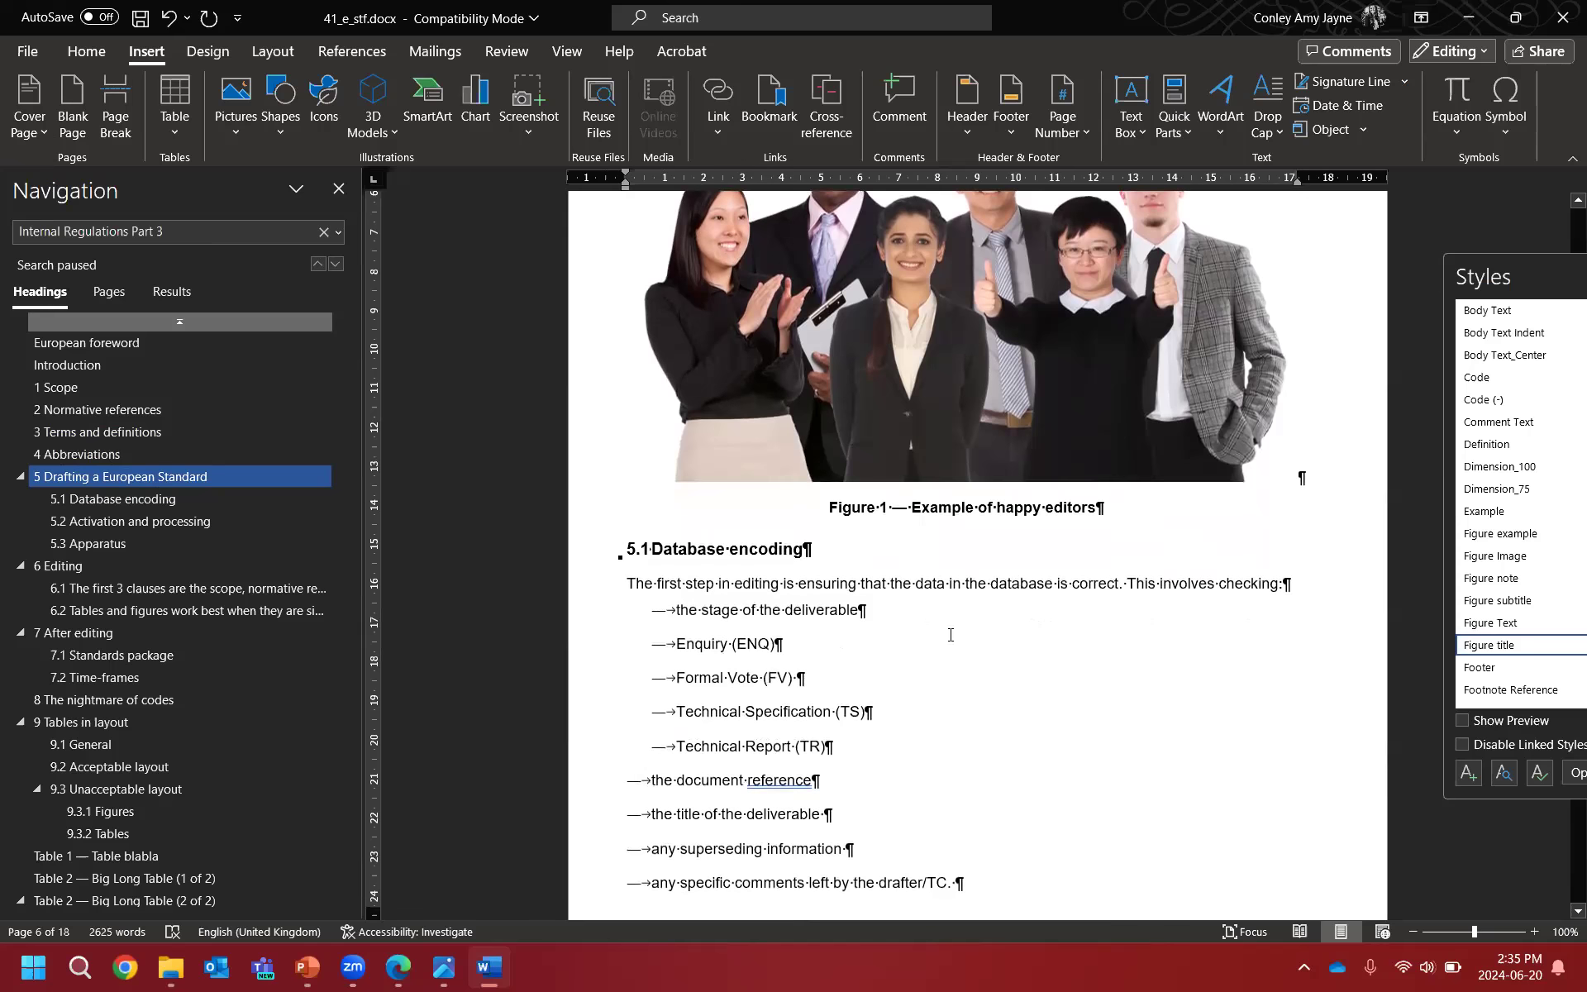
scroll(1016, 491, "up", 5)
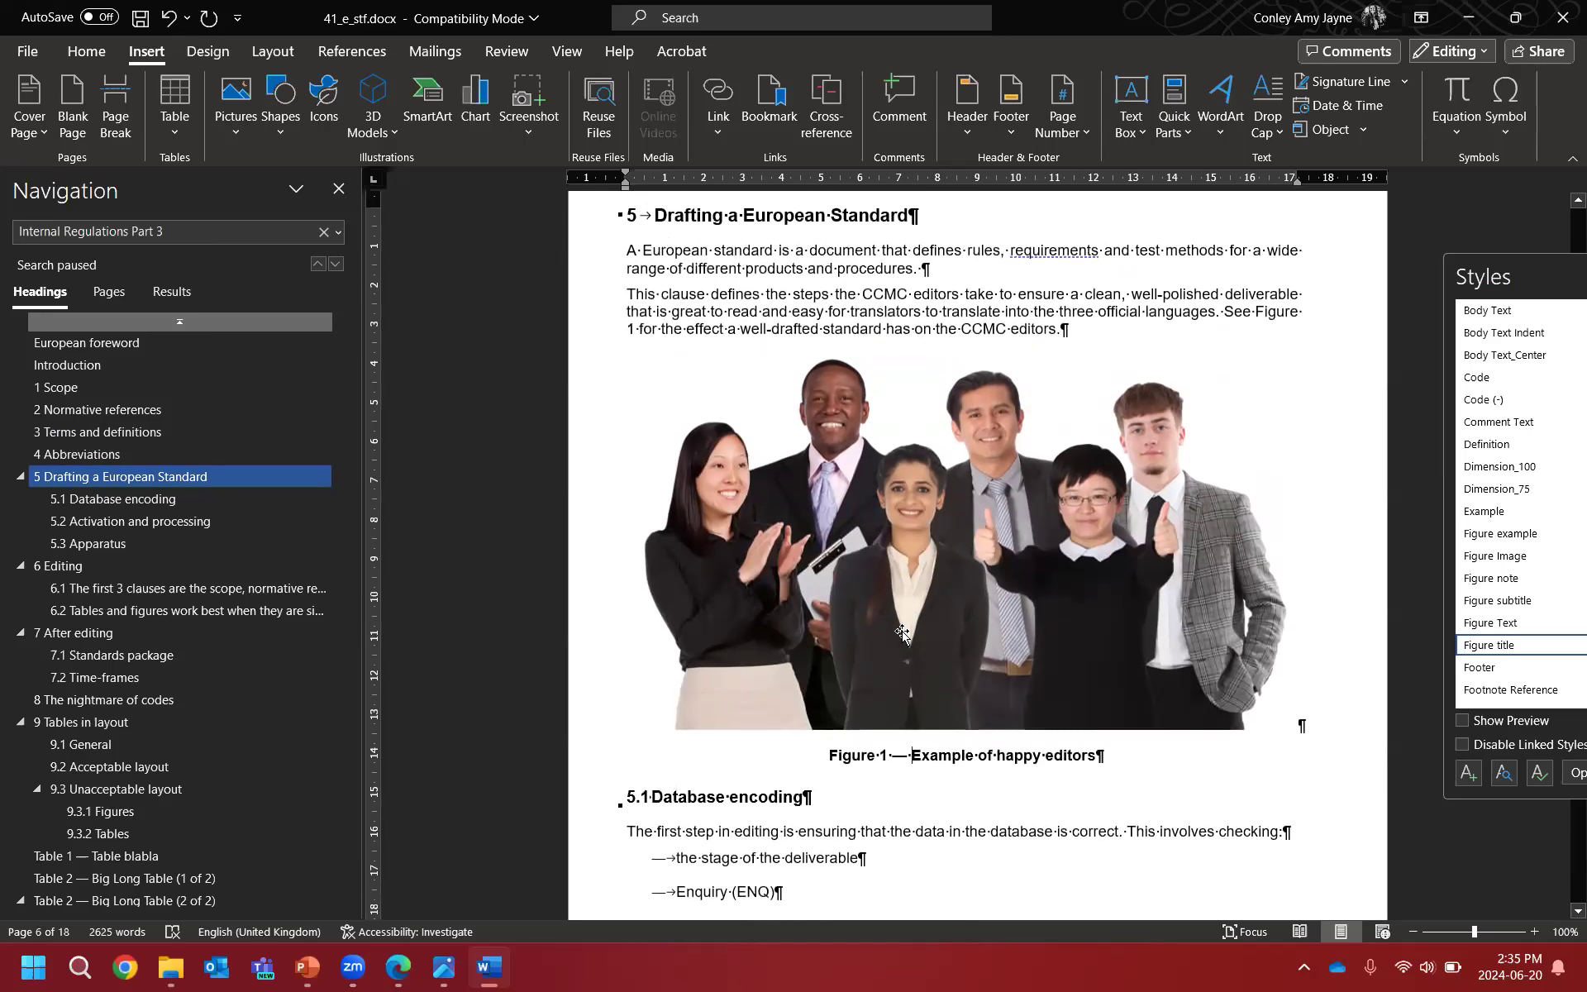
scroll(1111, 758, "down", 1)
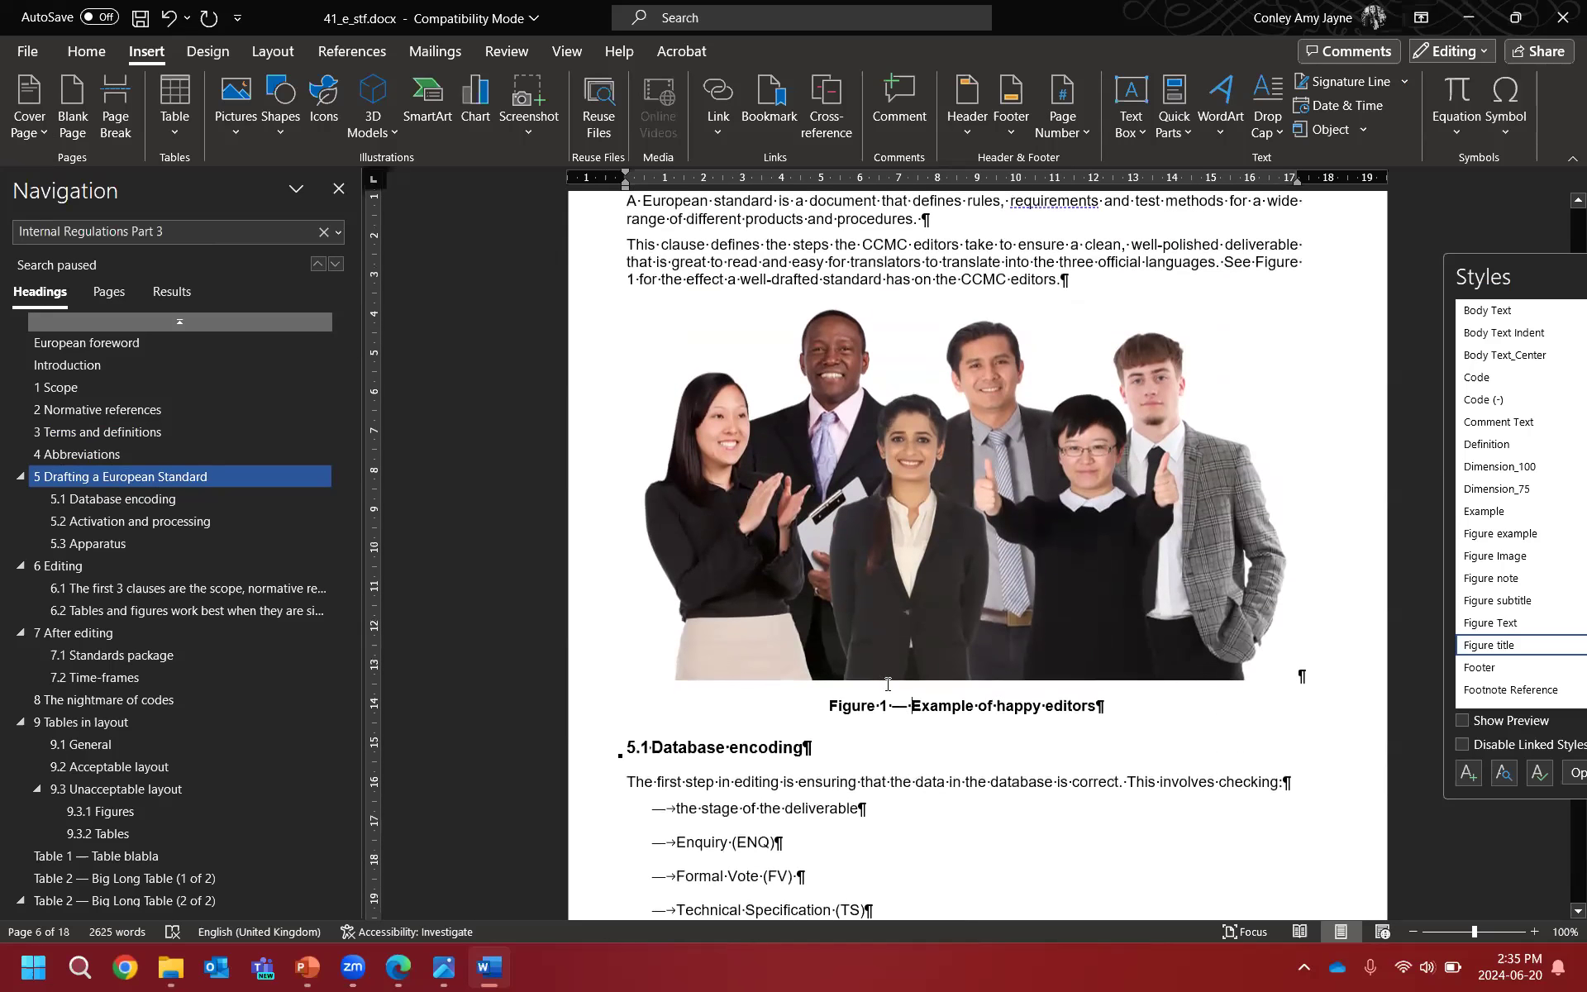
left_click(646, 749)
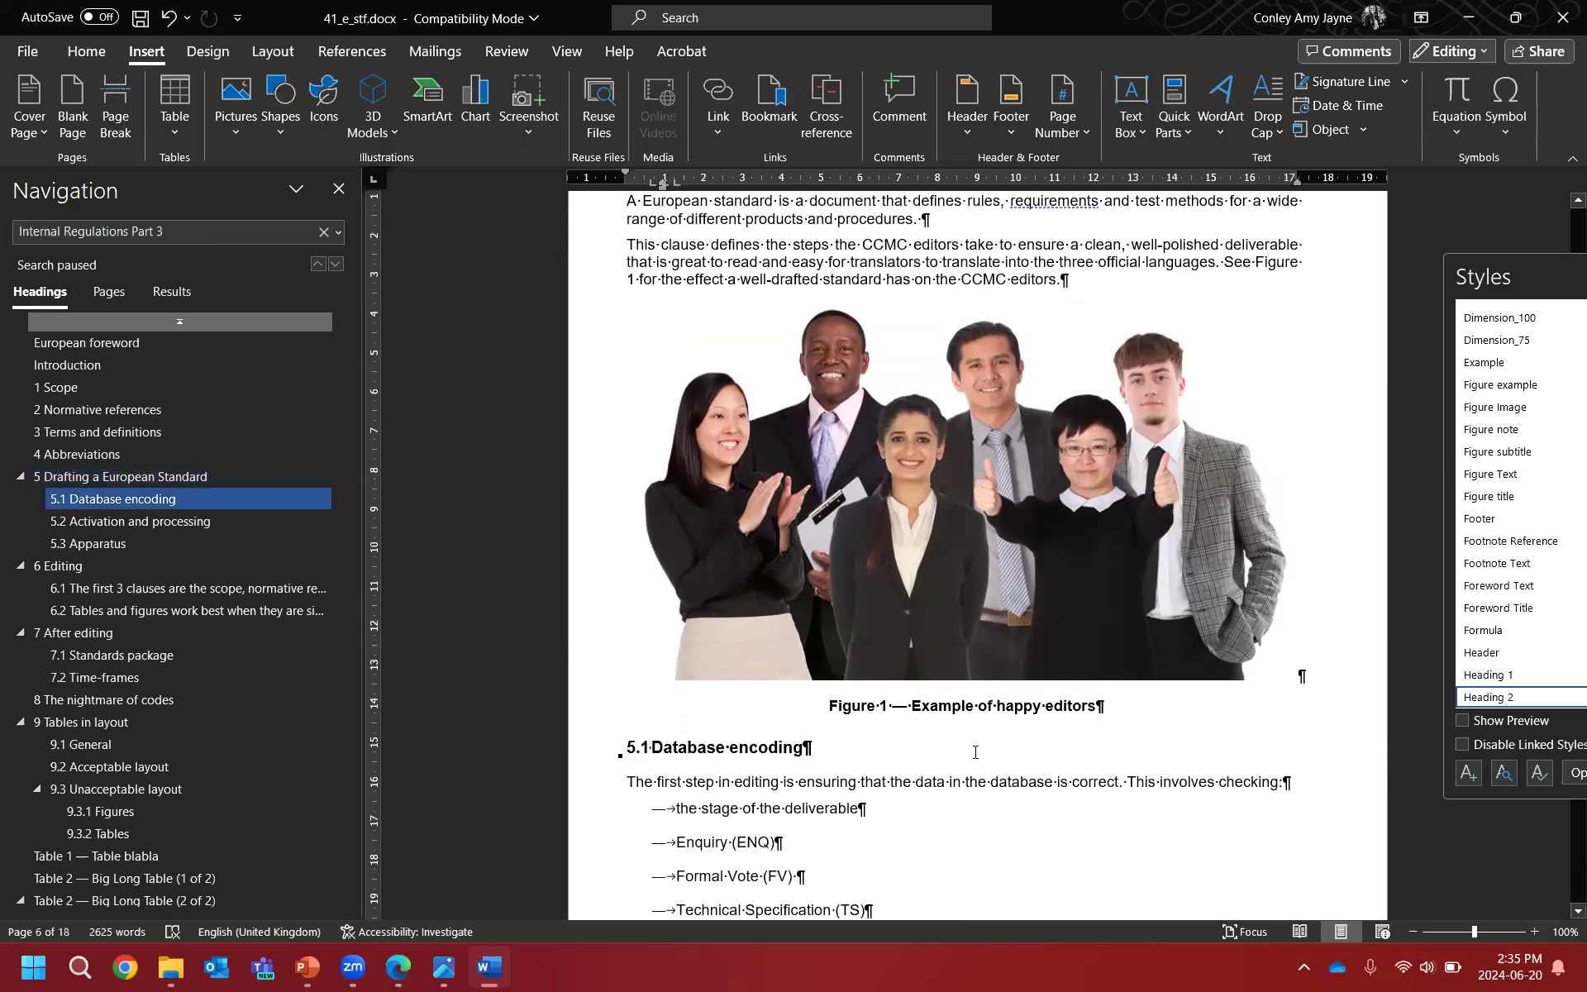
scroll(975, 752, "up", 1)
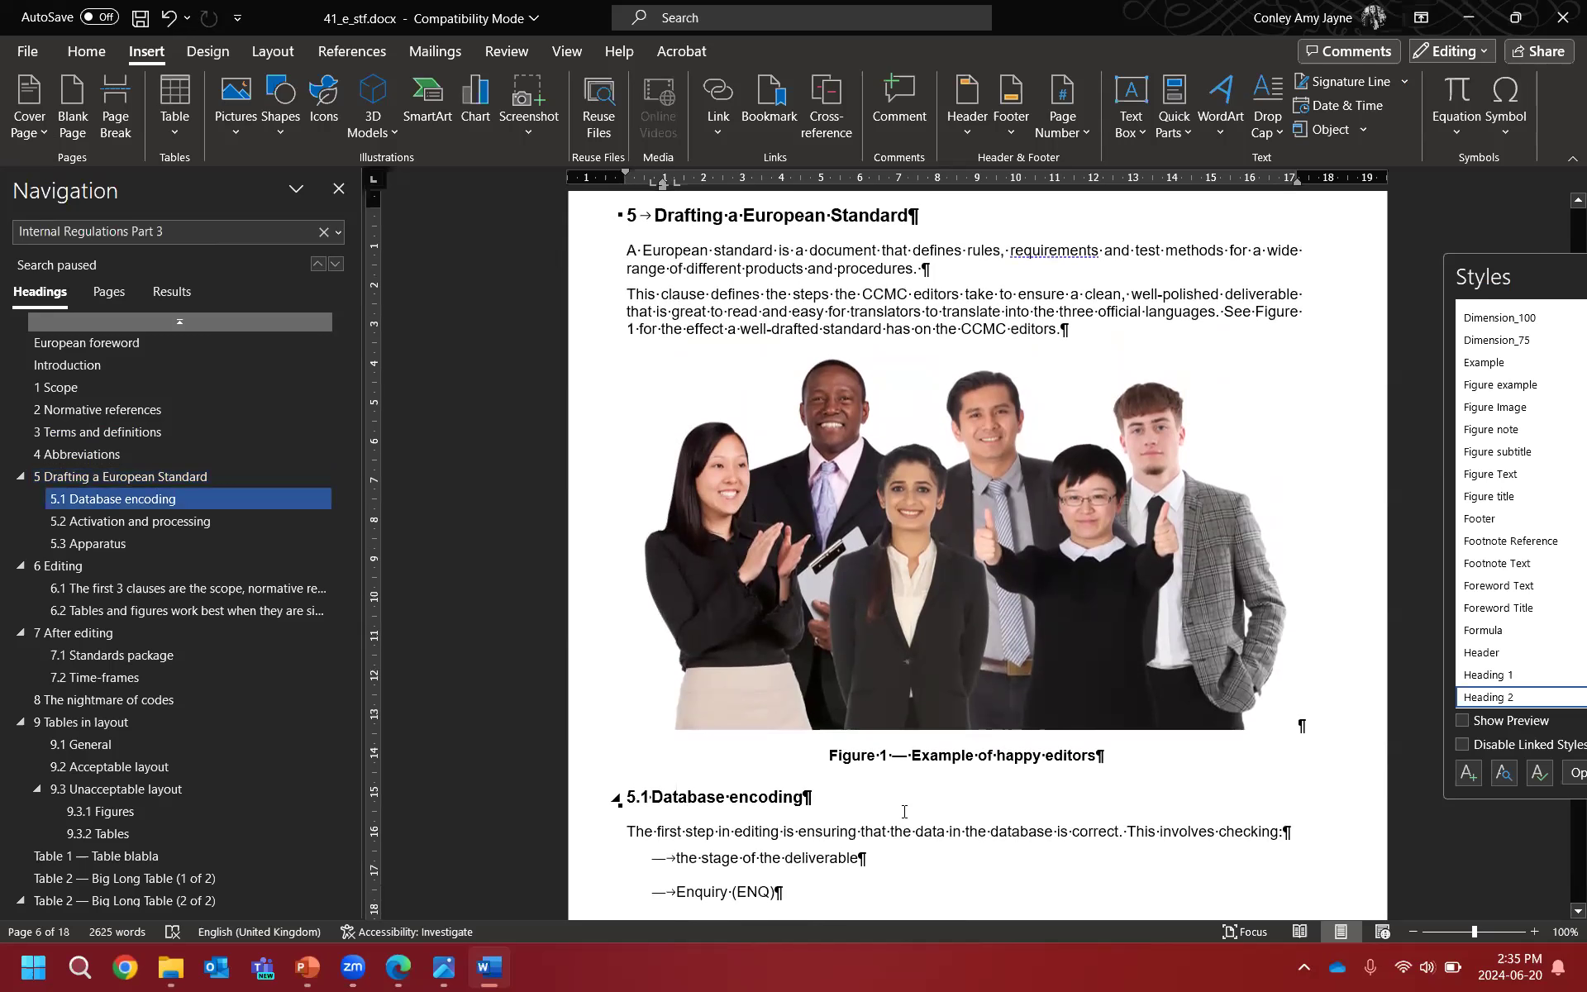
left_click(627, 251)
left_click_drag(664, 263, 1067, 413)
left_click_drag(1161, 753, 1109, 758)
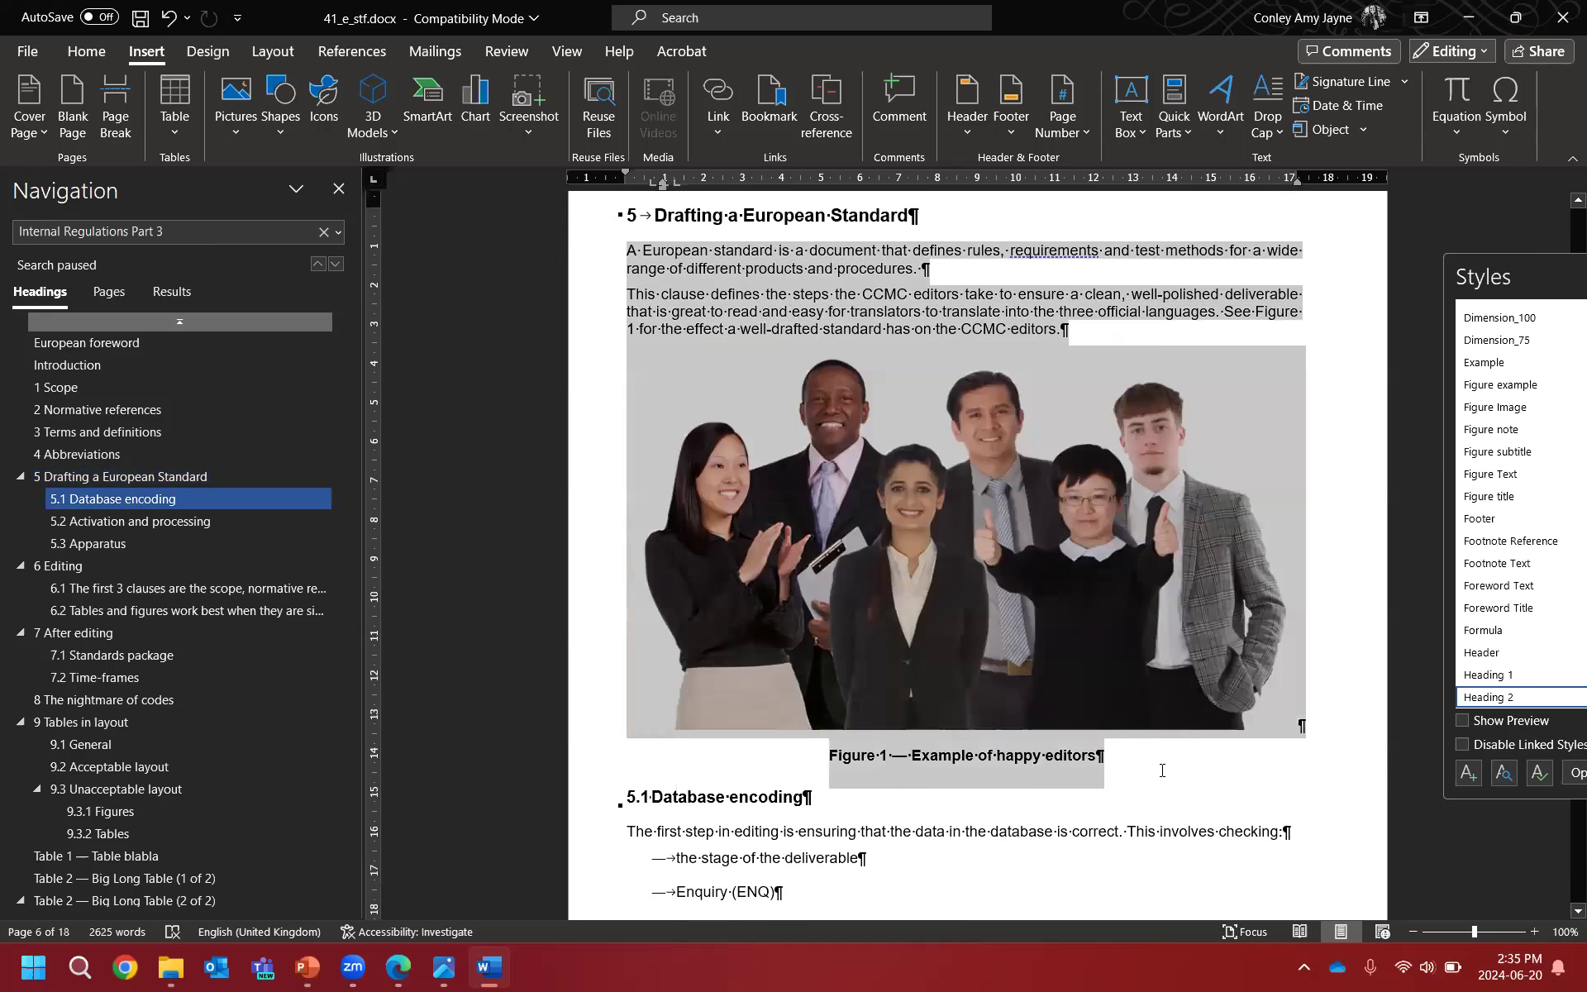
left_click(1157, 765)
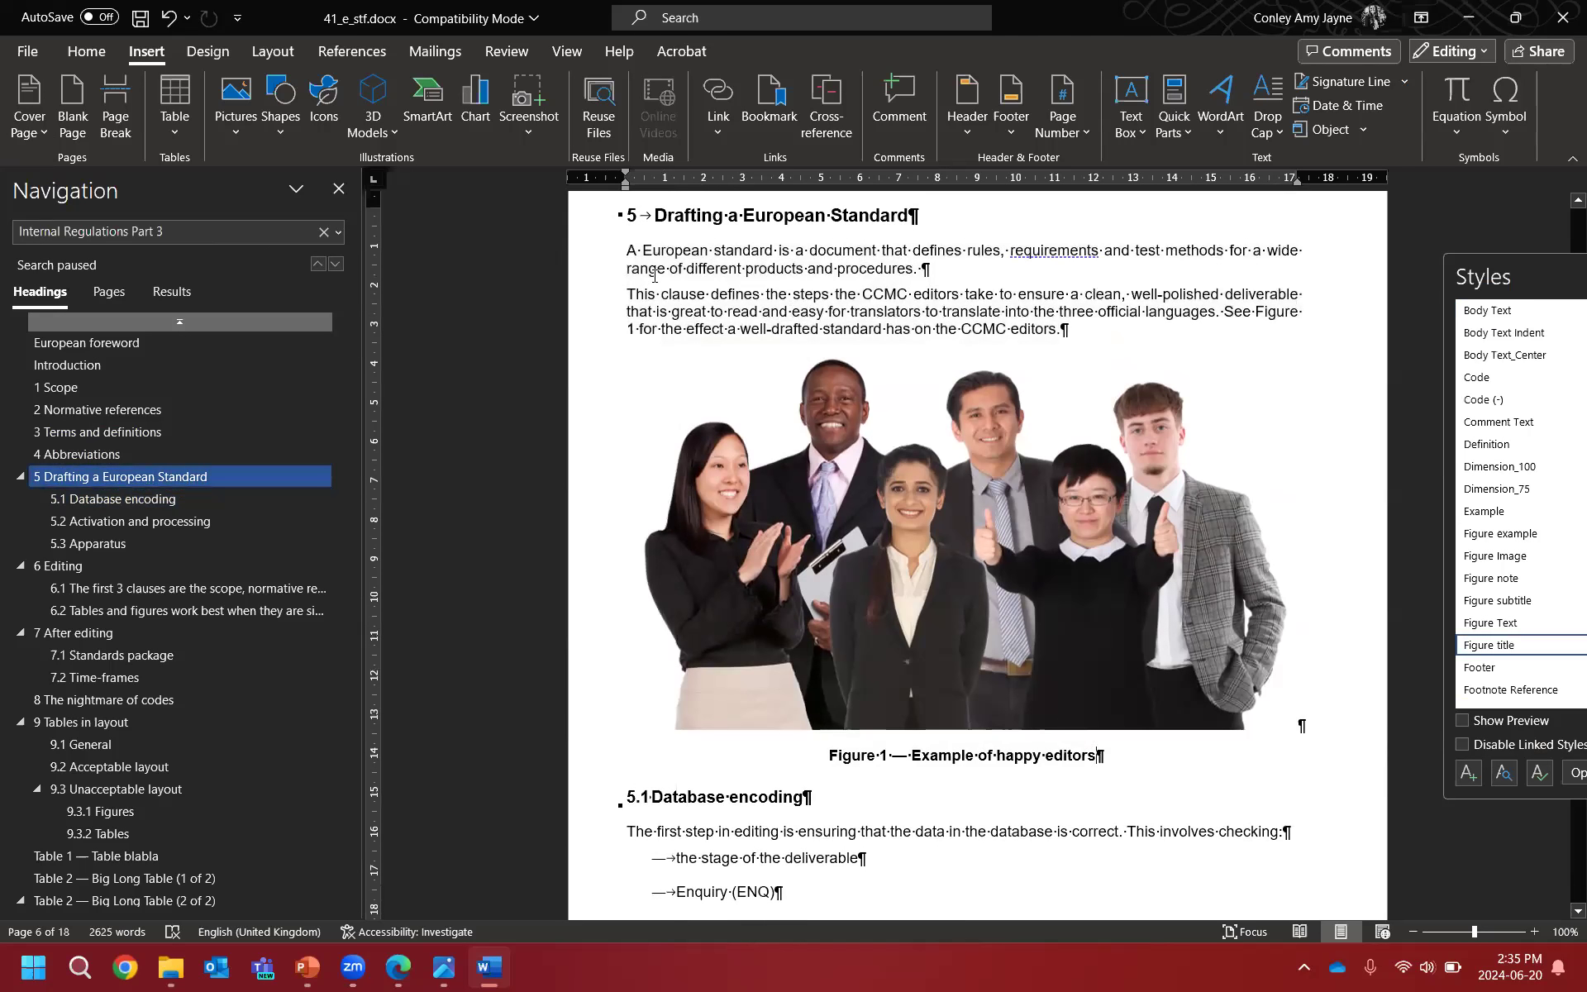
Step: Insert a new paragraph reading "General" directly below the heading "Drafting a European Standard"
left_click(624, 250)
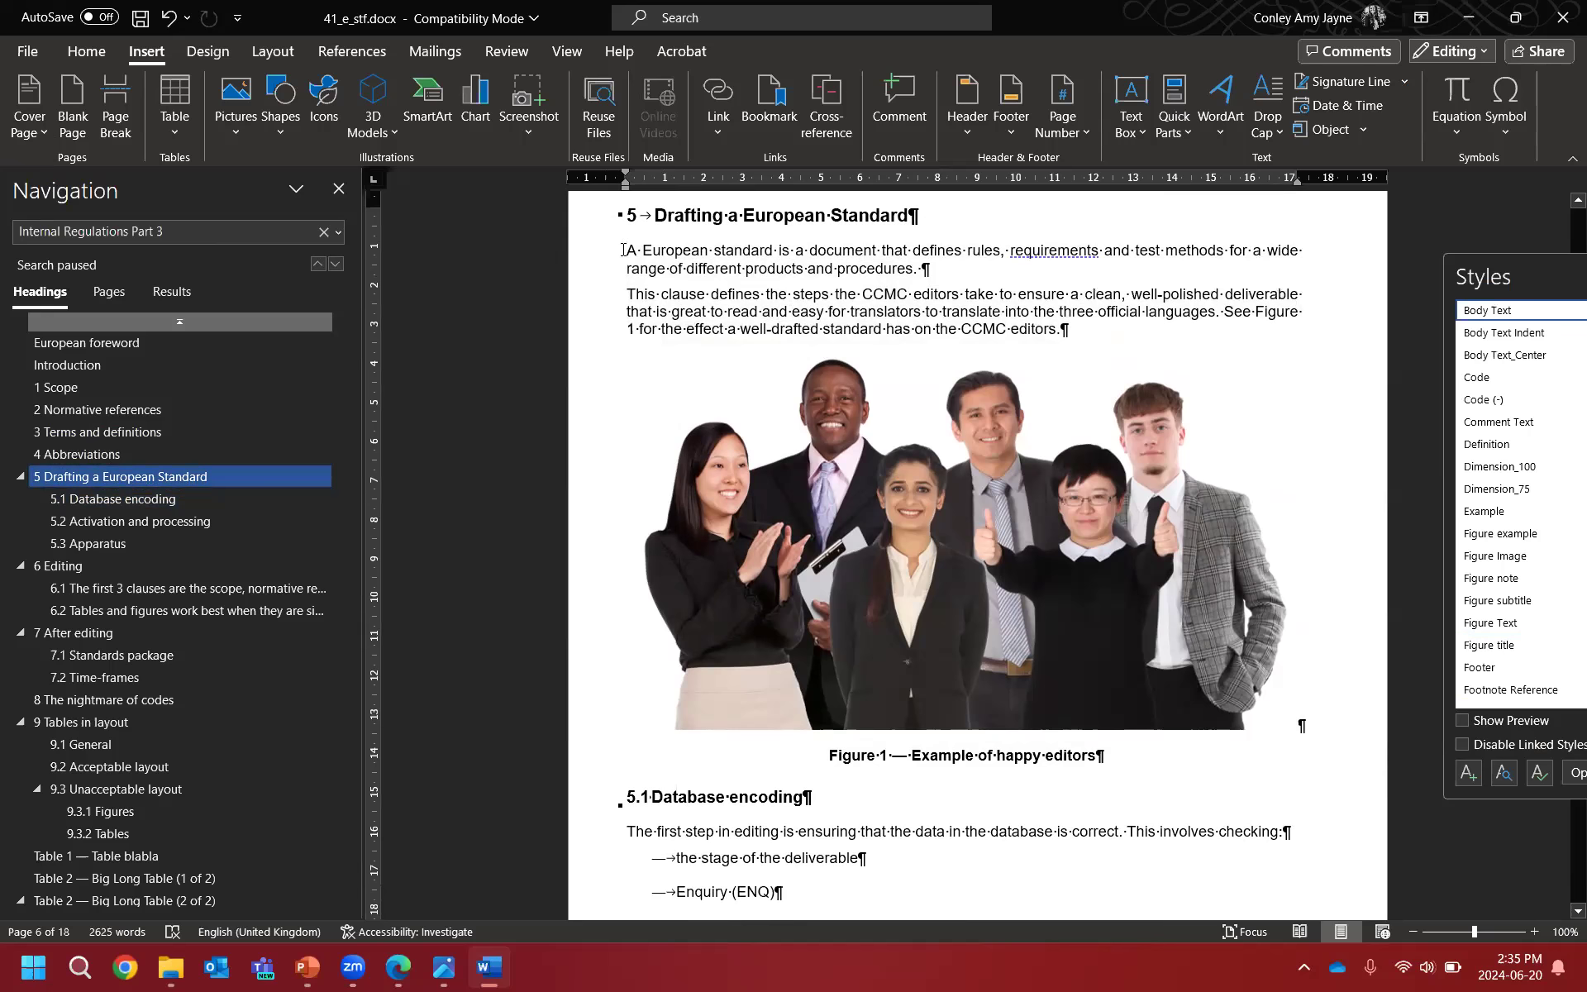
key("Return")
left_click(630, 250)
type("General")
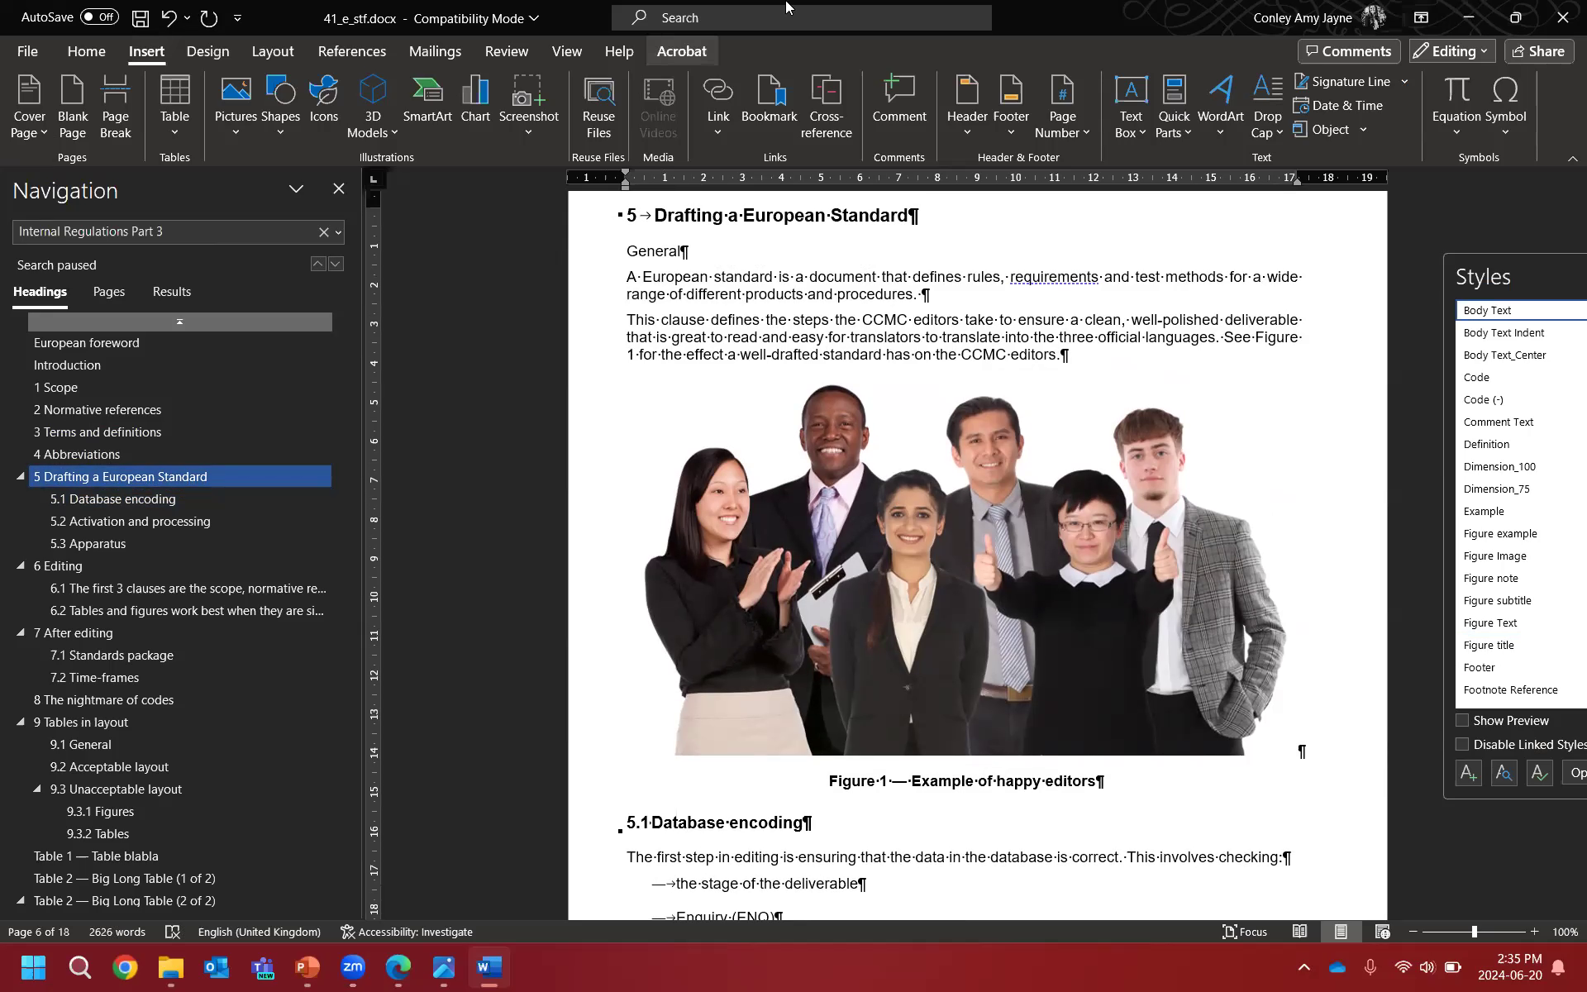
Step: Copy the subclause heading formatting of "Database encoding" onto the "General" line with Format Painter
left_click(697, 821)
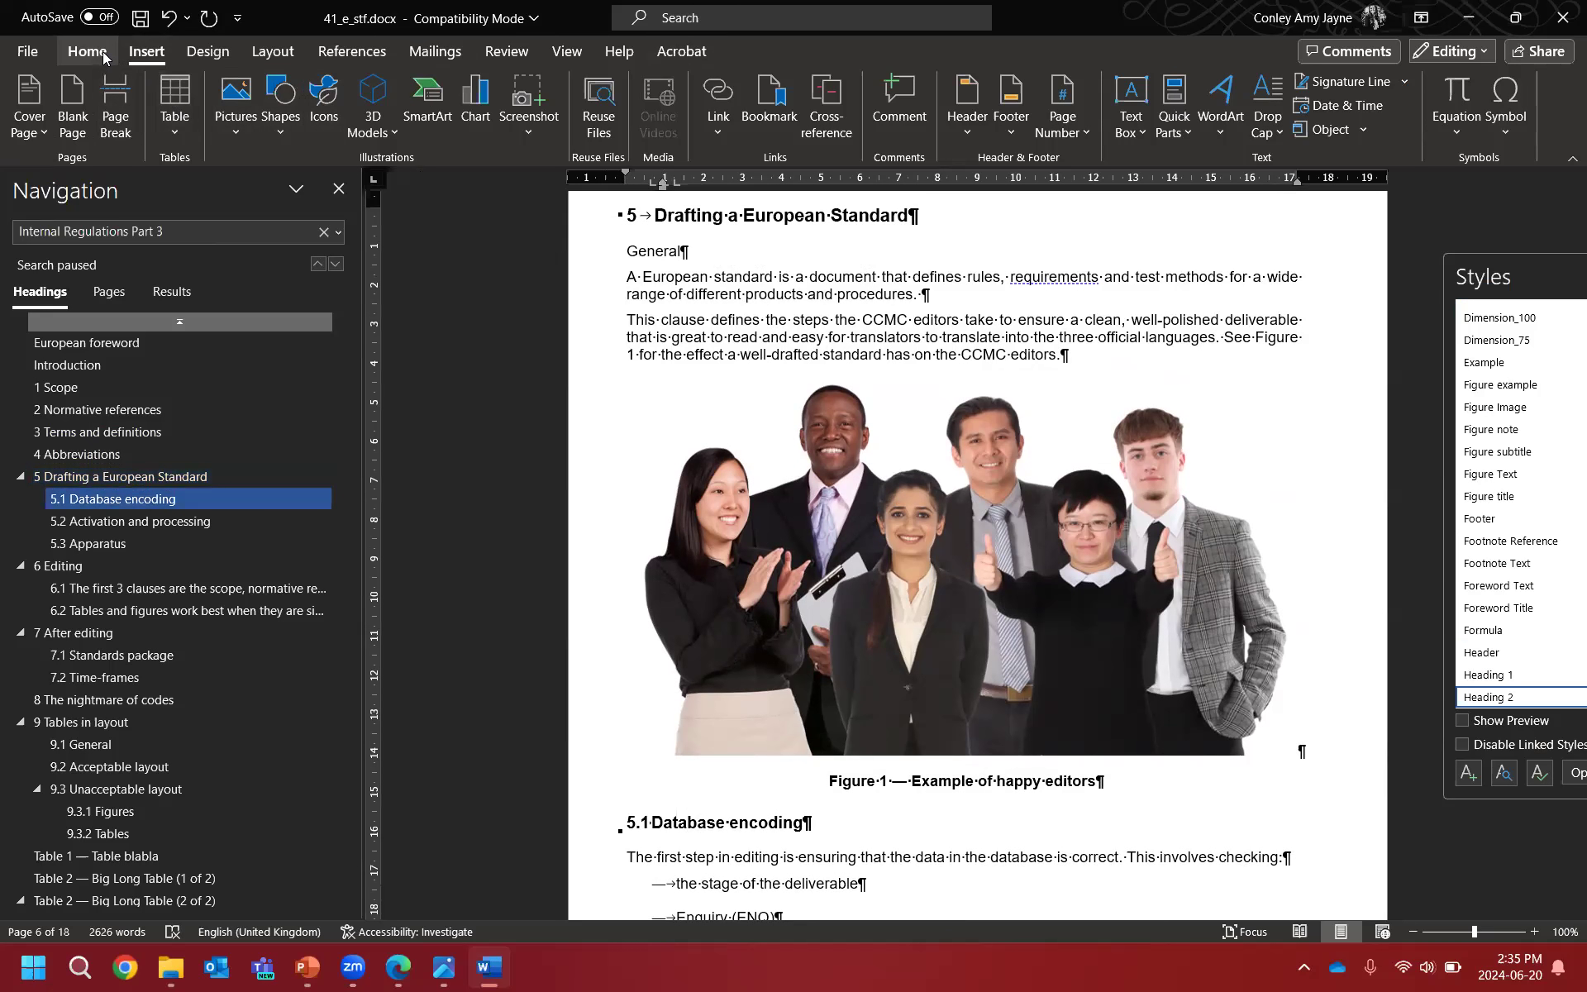
left_click(86, 51)
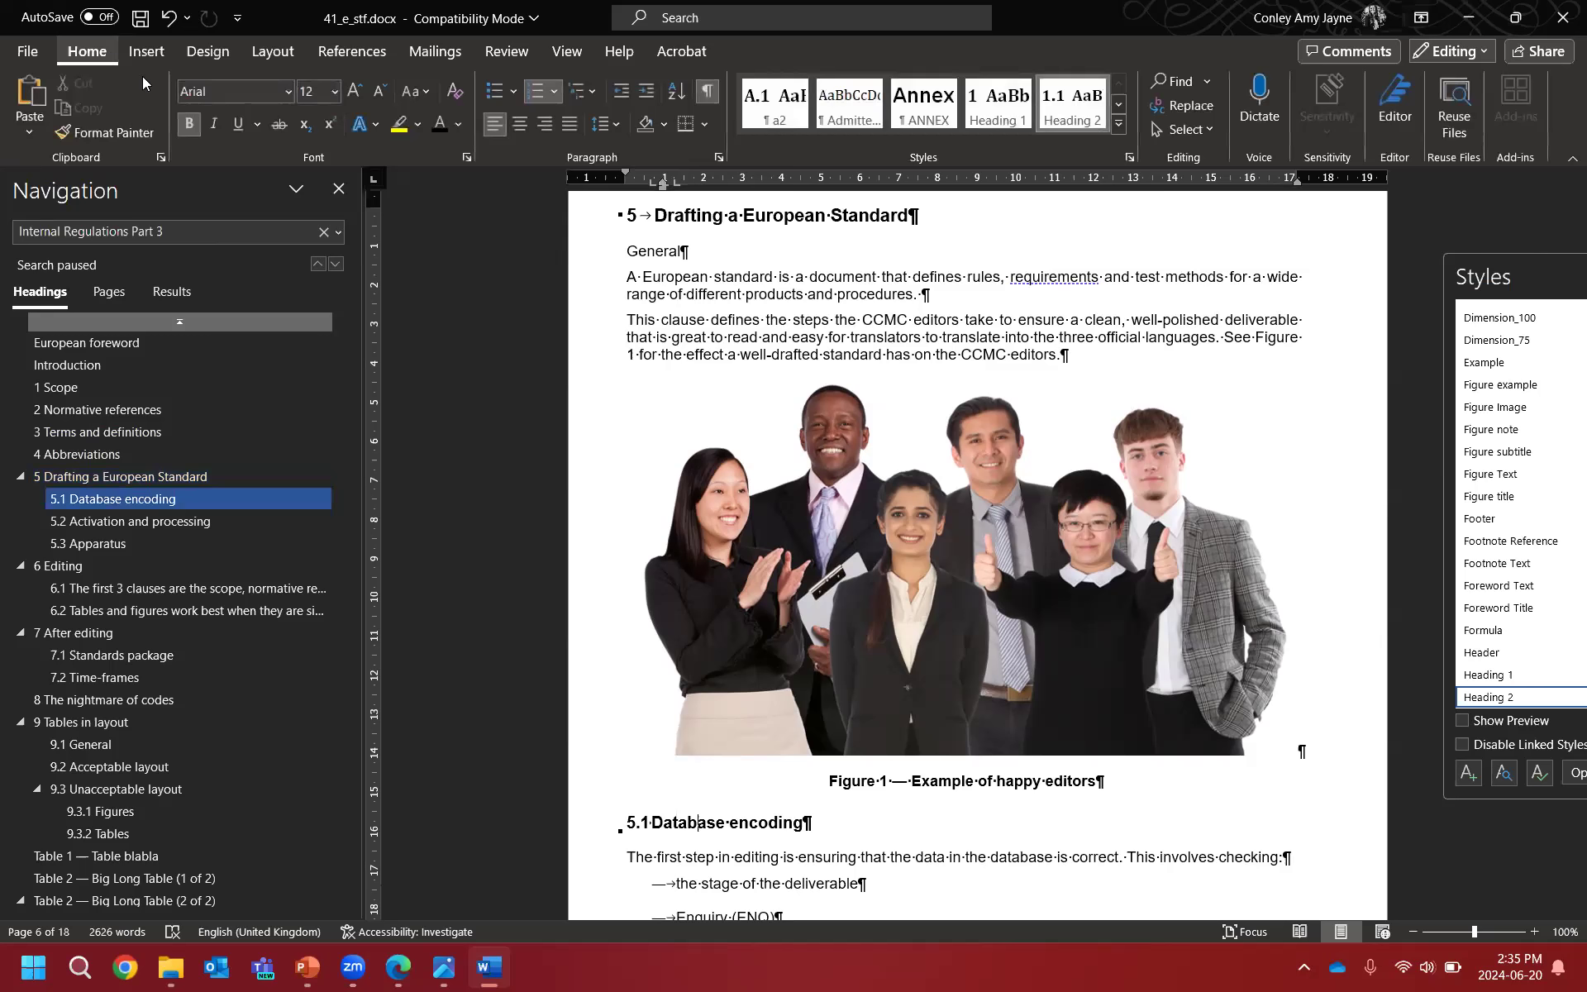
left_click(127, 135)
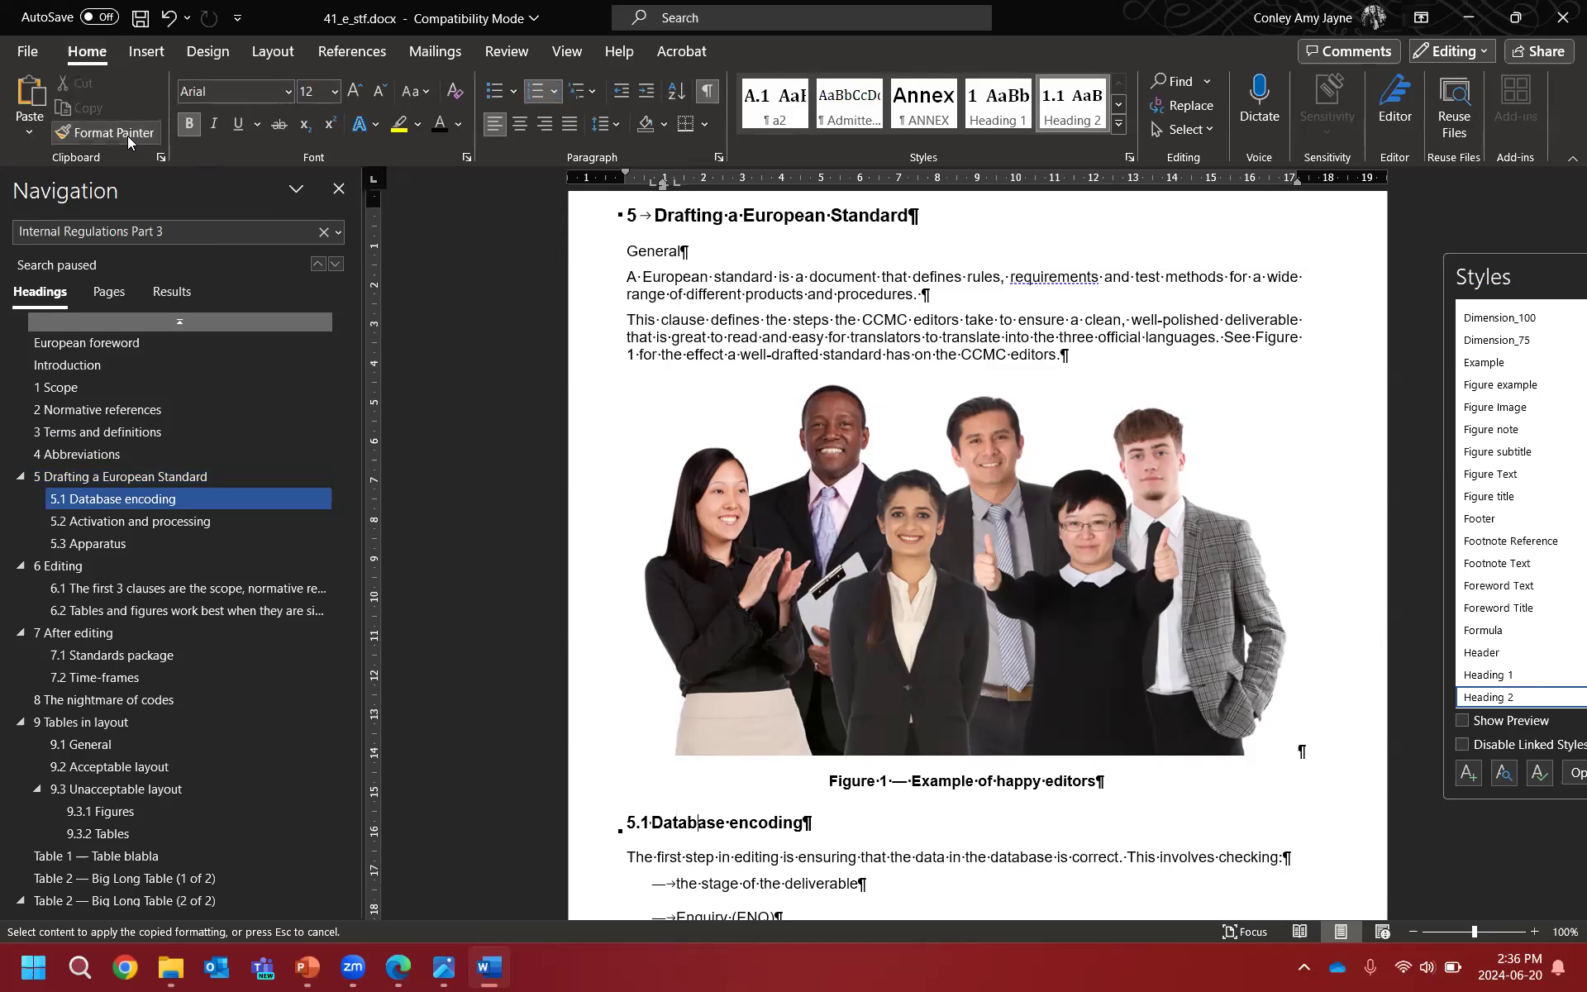
left_click(657, 251)
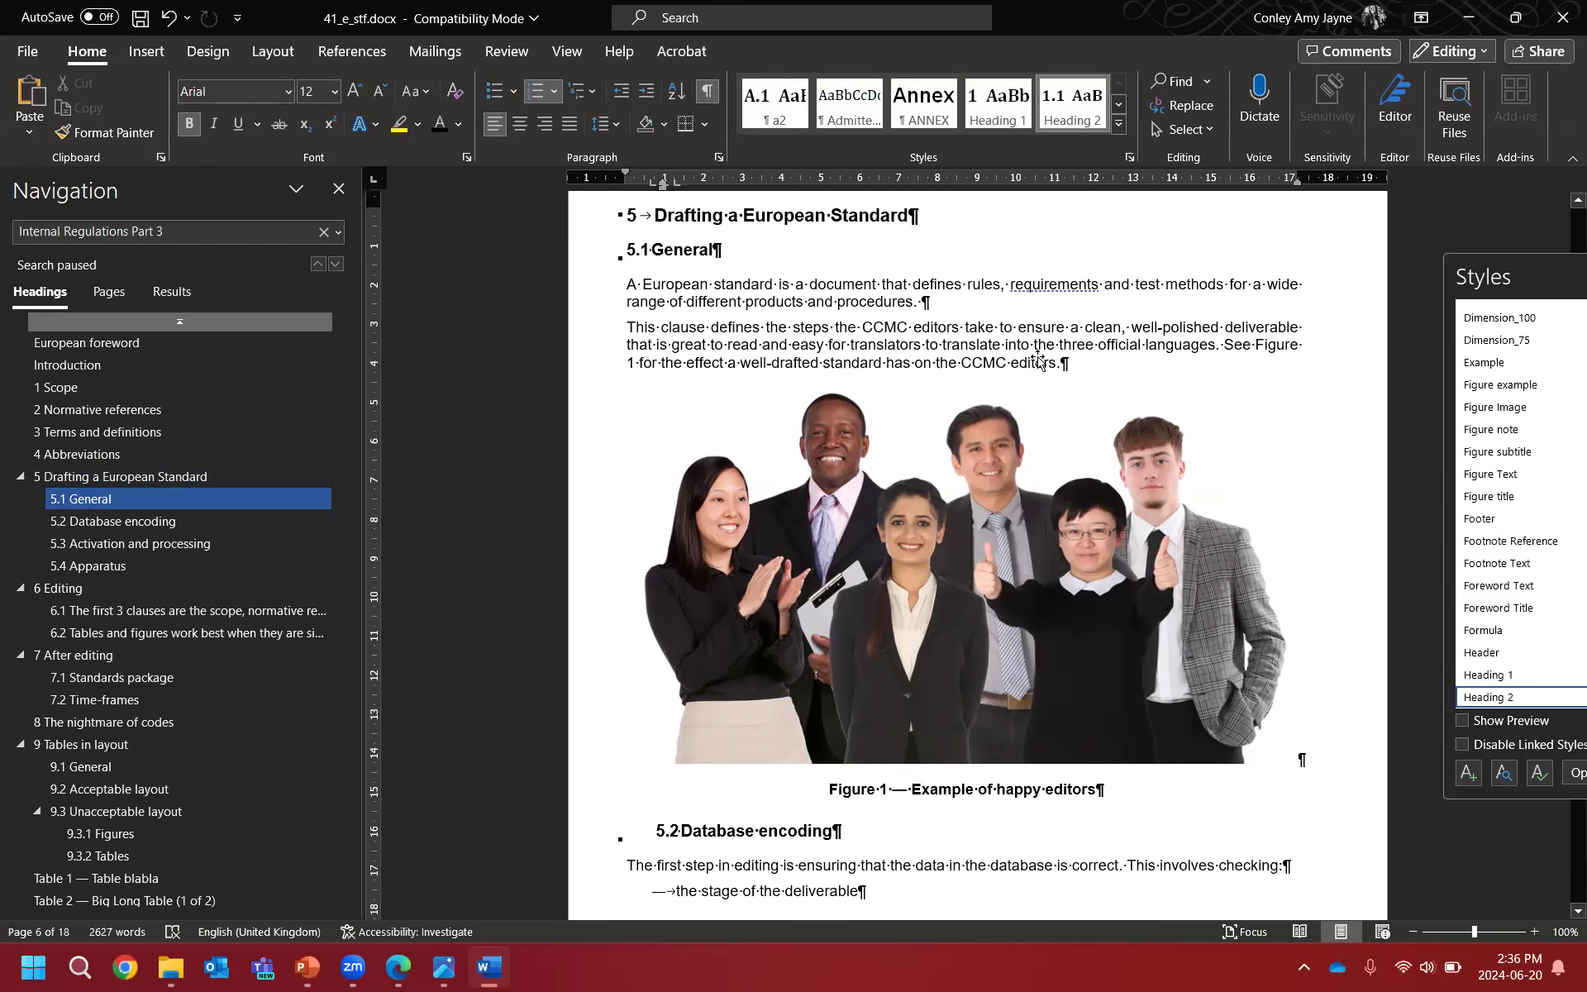
Step: Examine the list in 5.2, comparing the indents of "the stage of the deliverable" and "the document reference"
scroll(1039, 357, "down", 1)
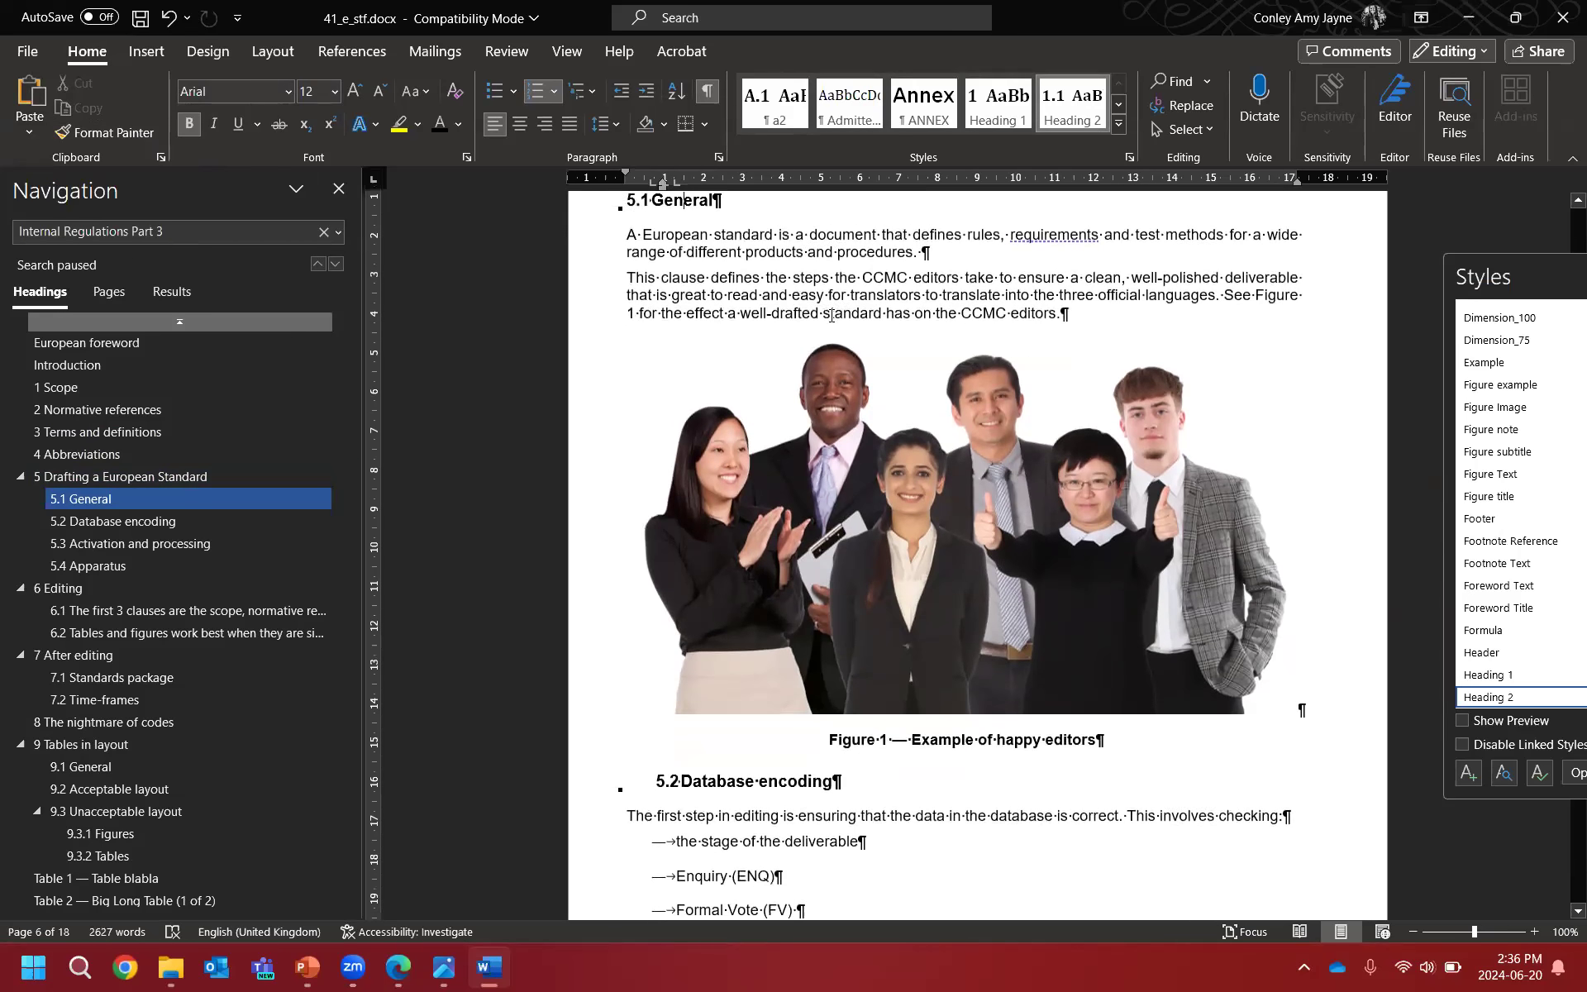
scroll(1149, 437, "up", 1)
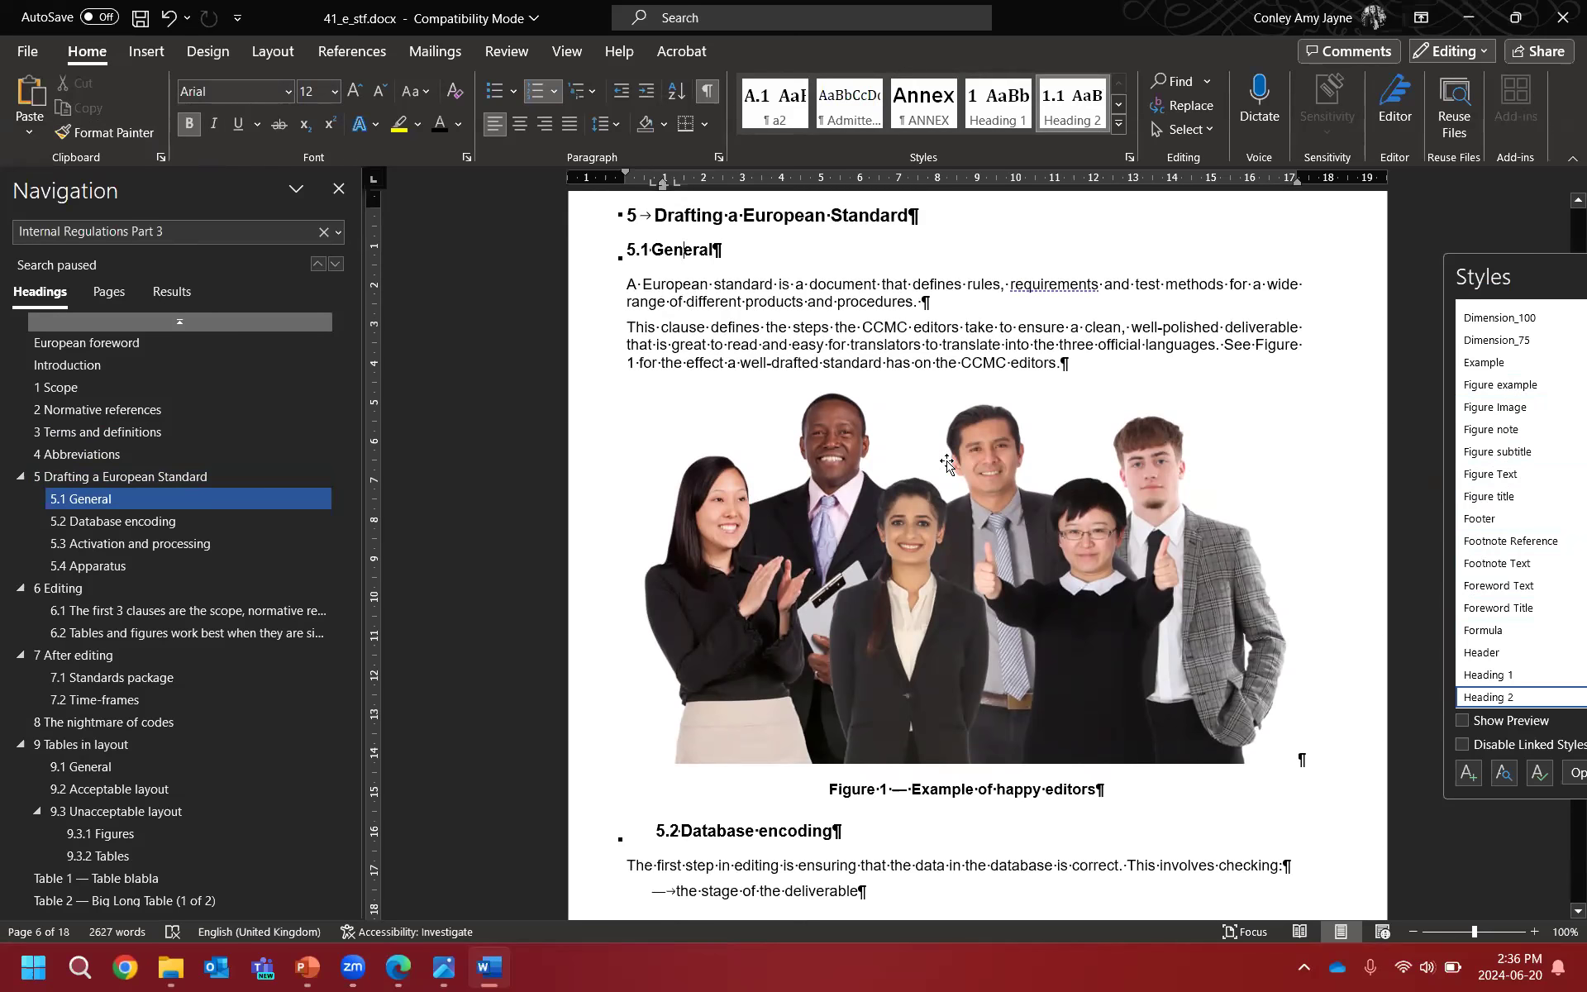
scroll(909, 475, "down", 6)
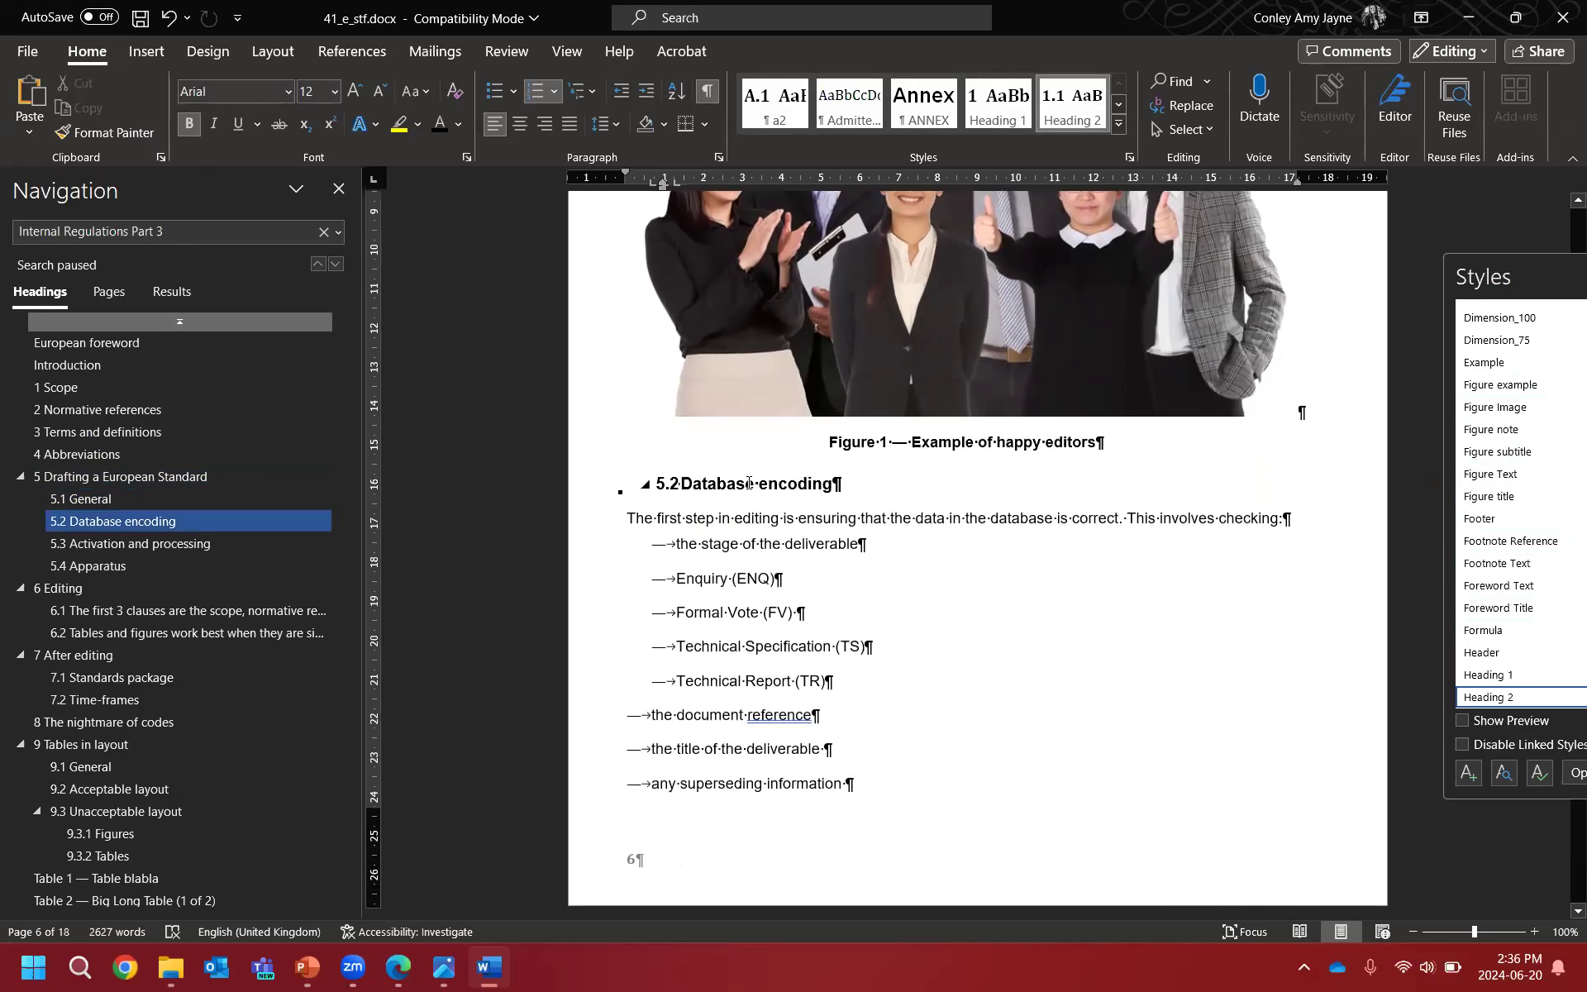
scroll(800, 508, "down", 2)
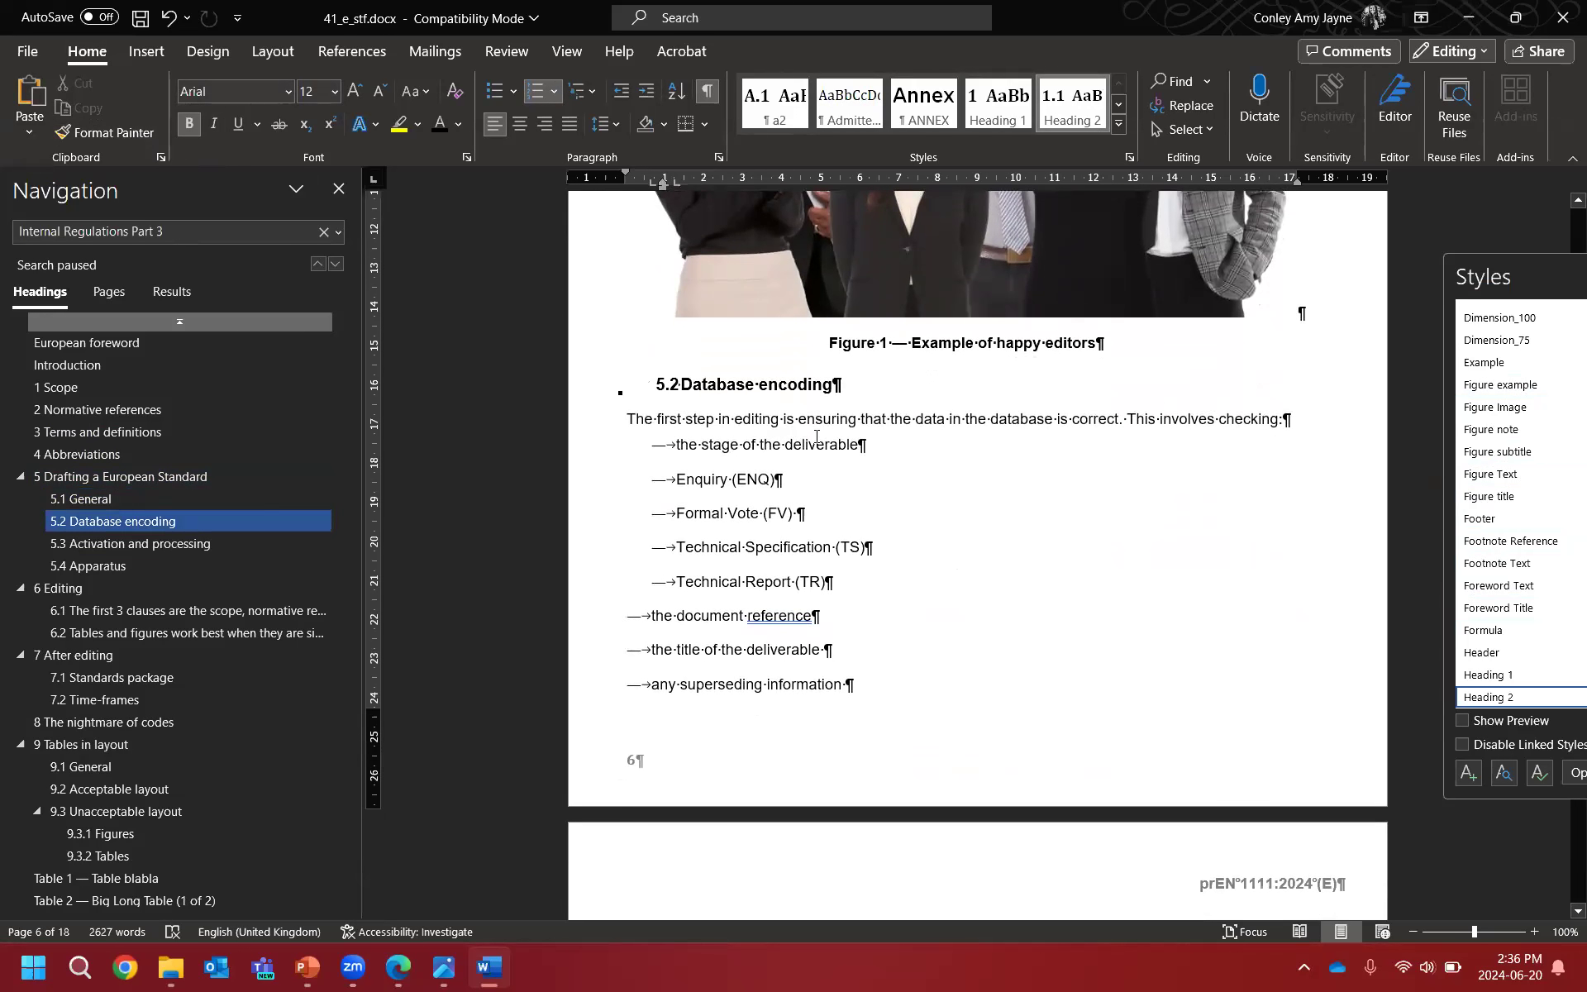
left_click(721, 444)
scroll(744, 480, "down", 2)
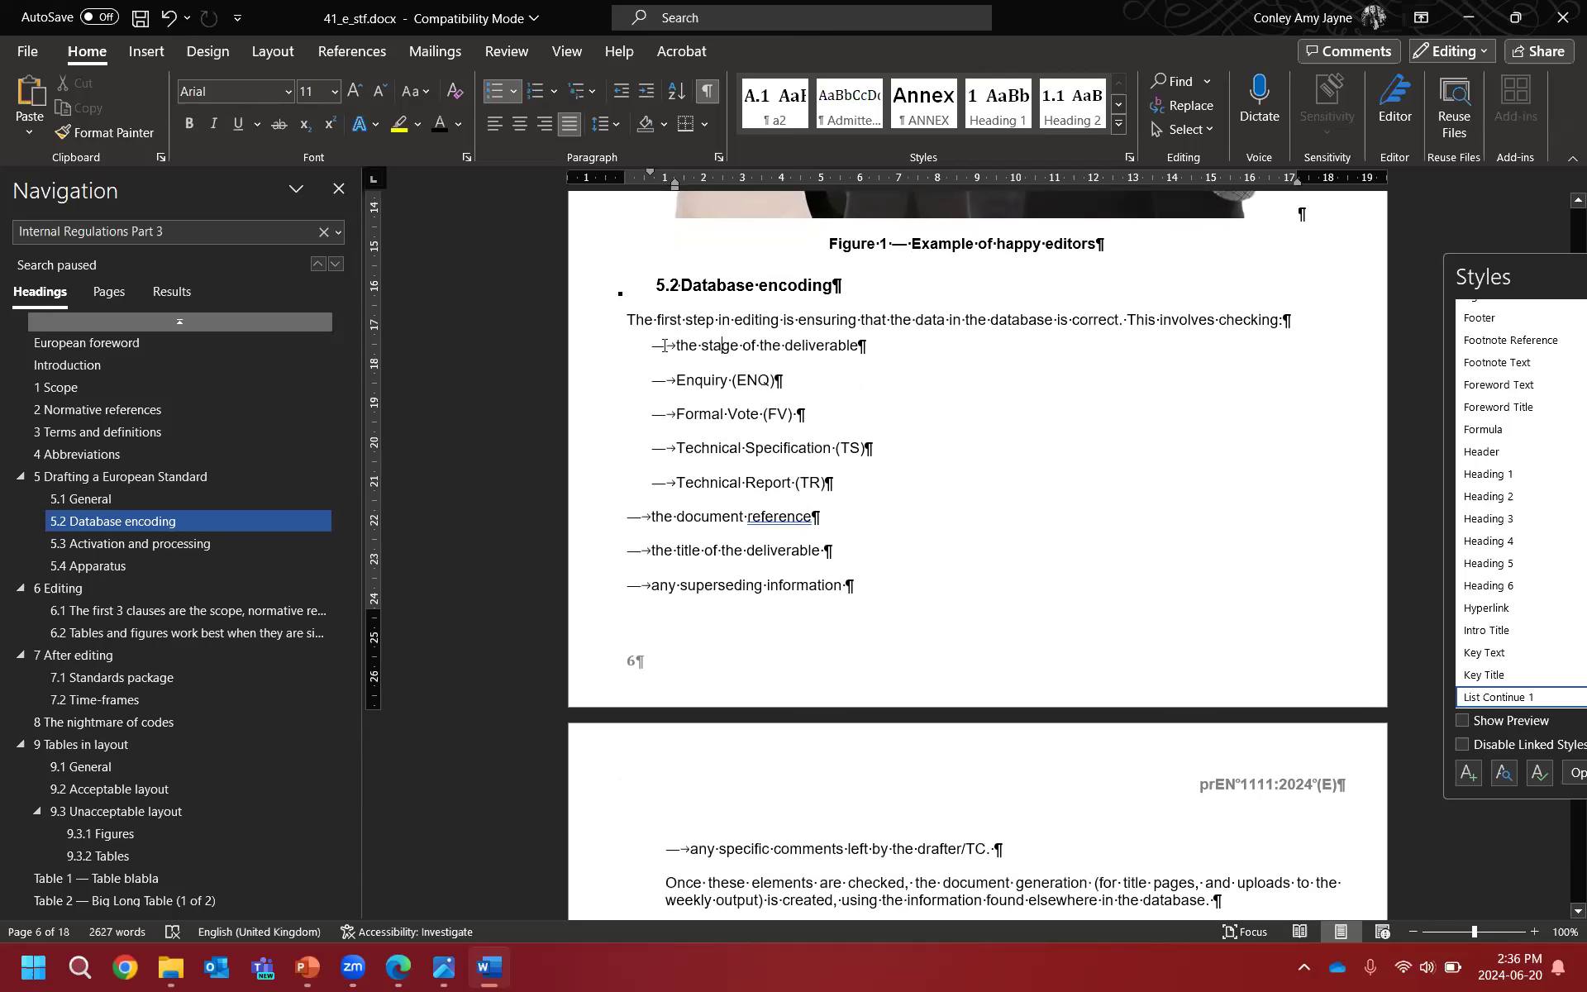
left_click(607, 350)
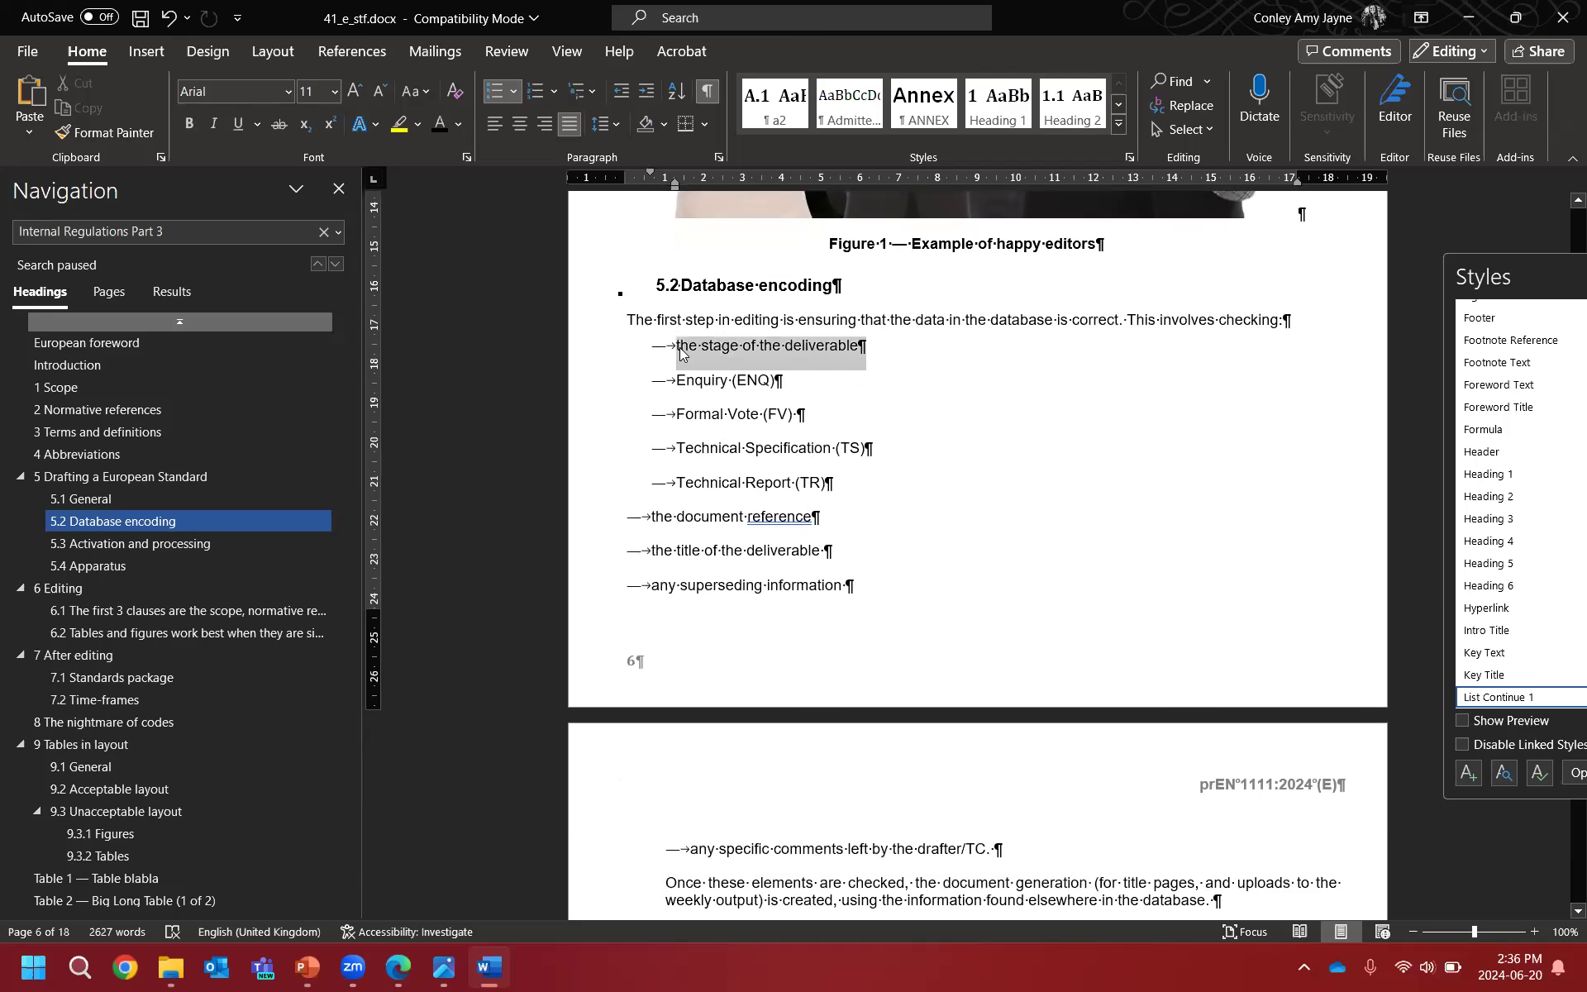
left_click(684, 521)
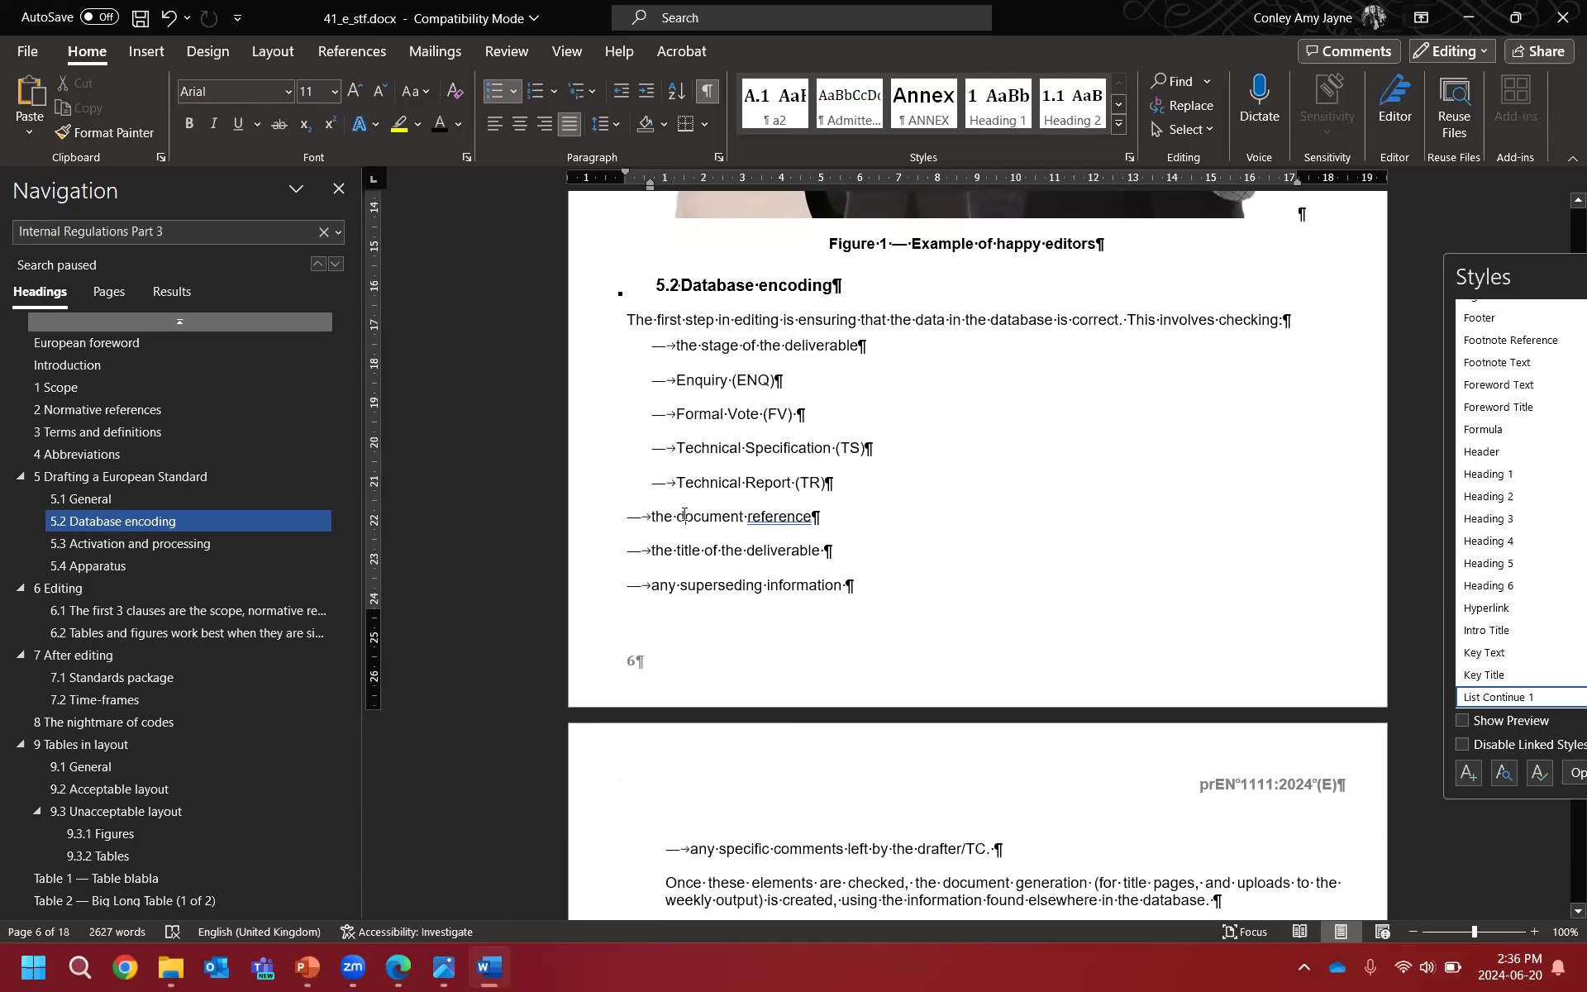
Step: Try to copy the list formatting of "the document reference" onto "the stage of the deliverable" with Format Painter
left_click_drag(635, 521, 695, 522)
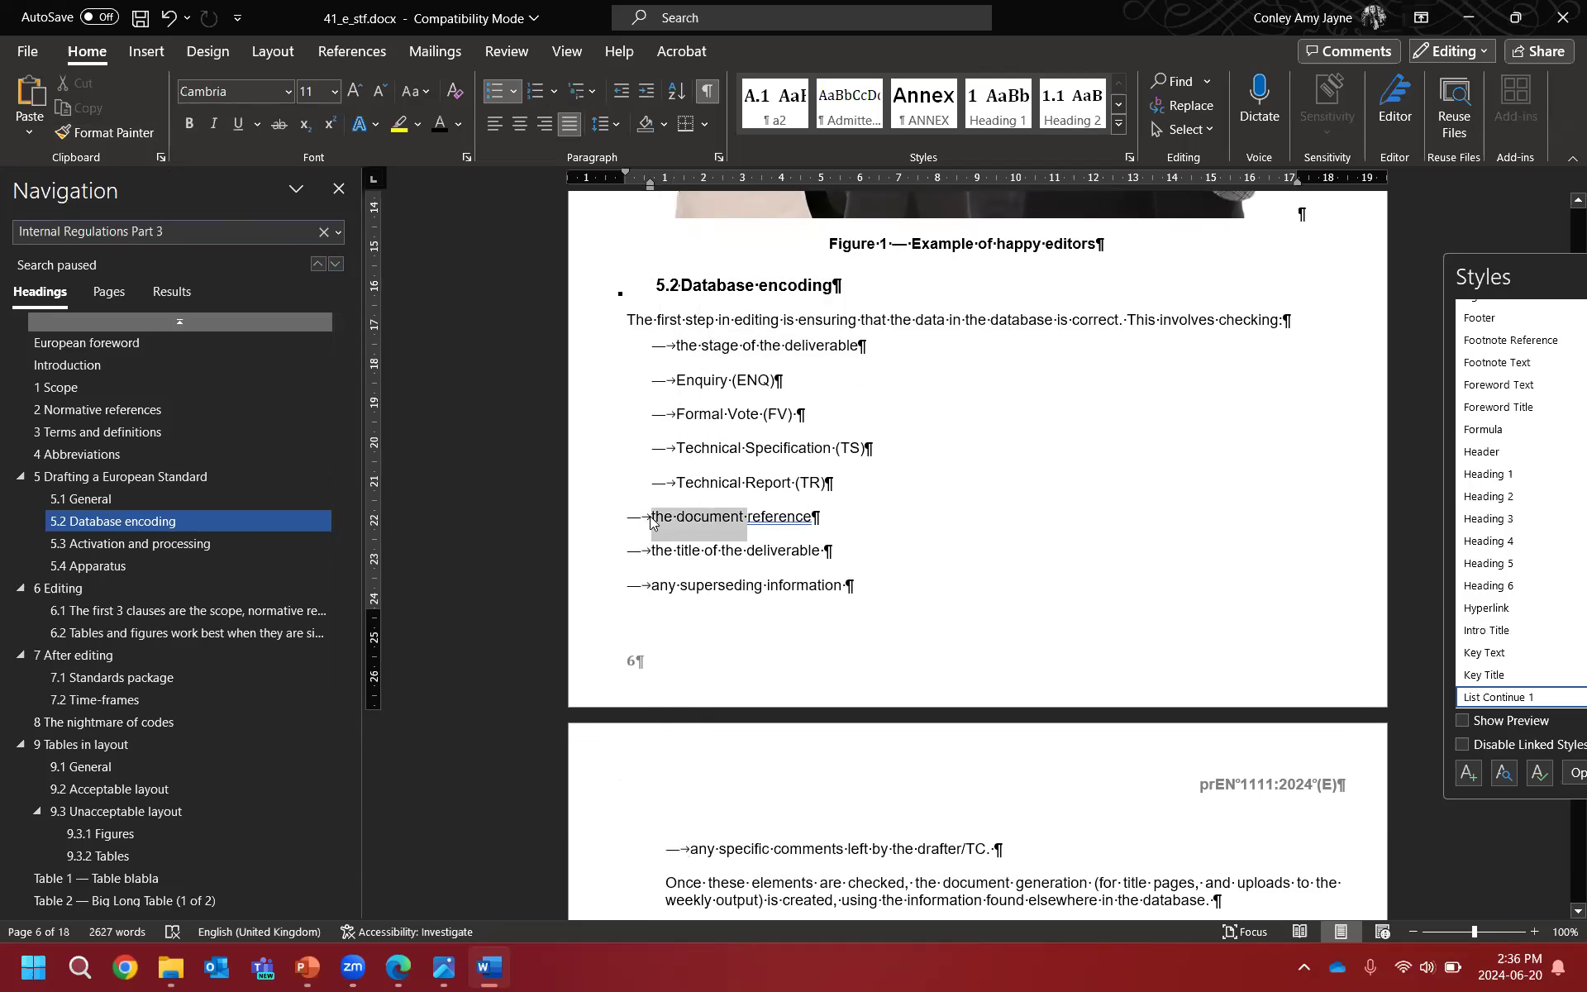
left_click(118, 133)
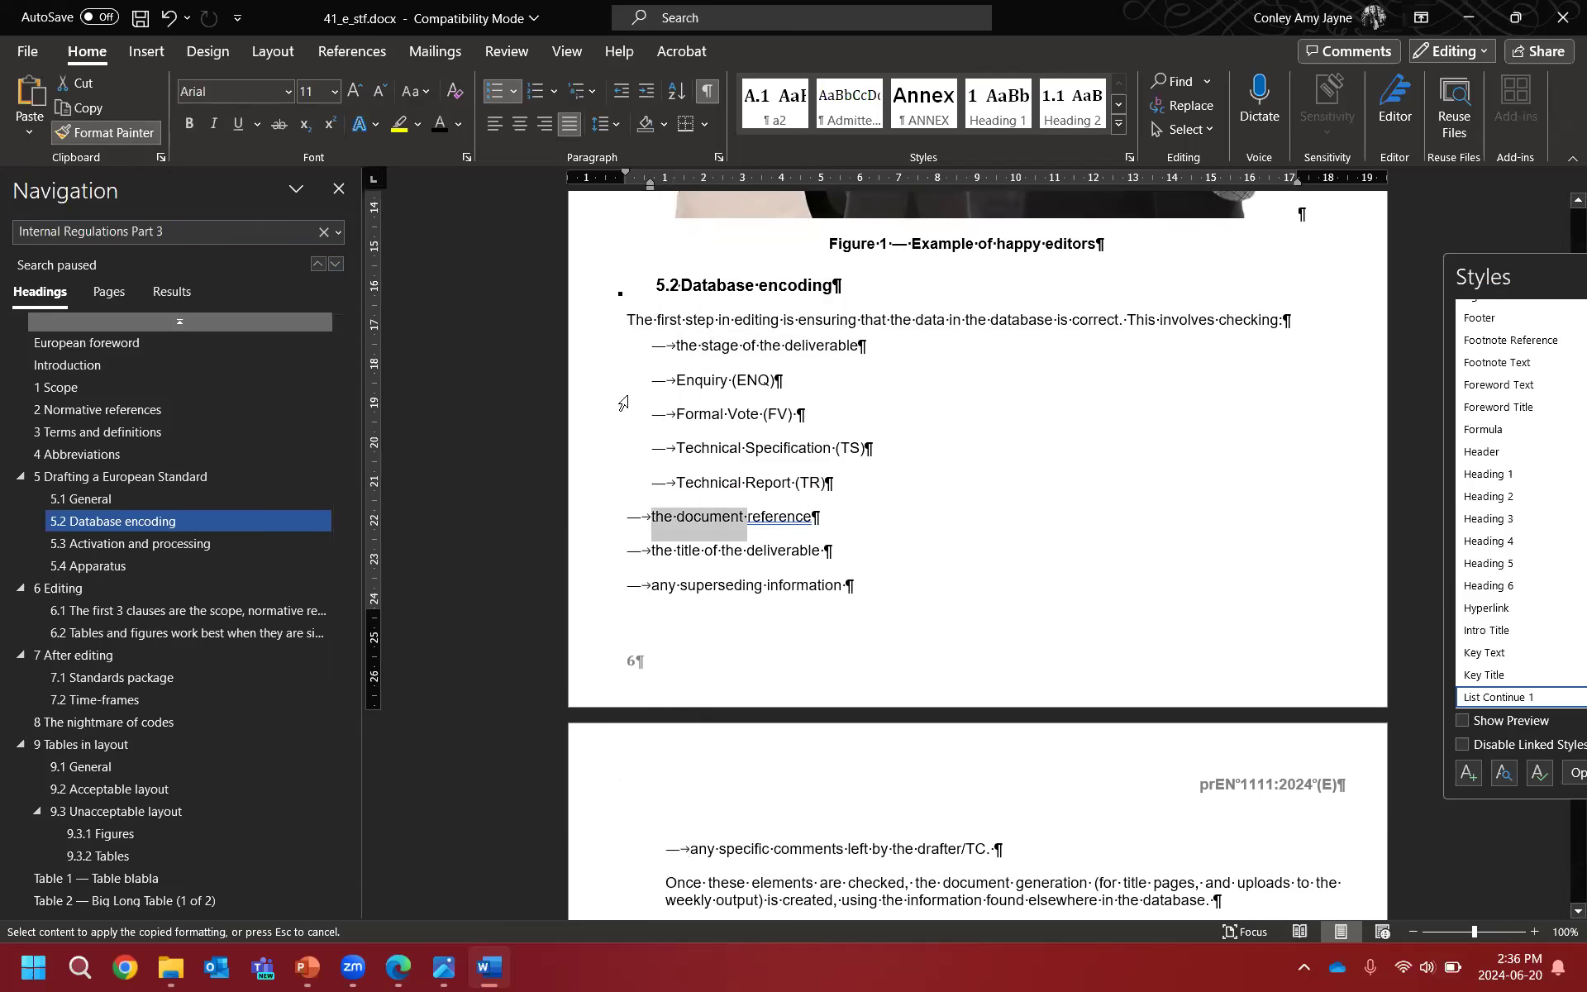
left_click(611, 353)
left_click(759, 345)
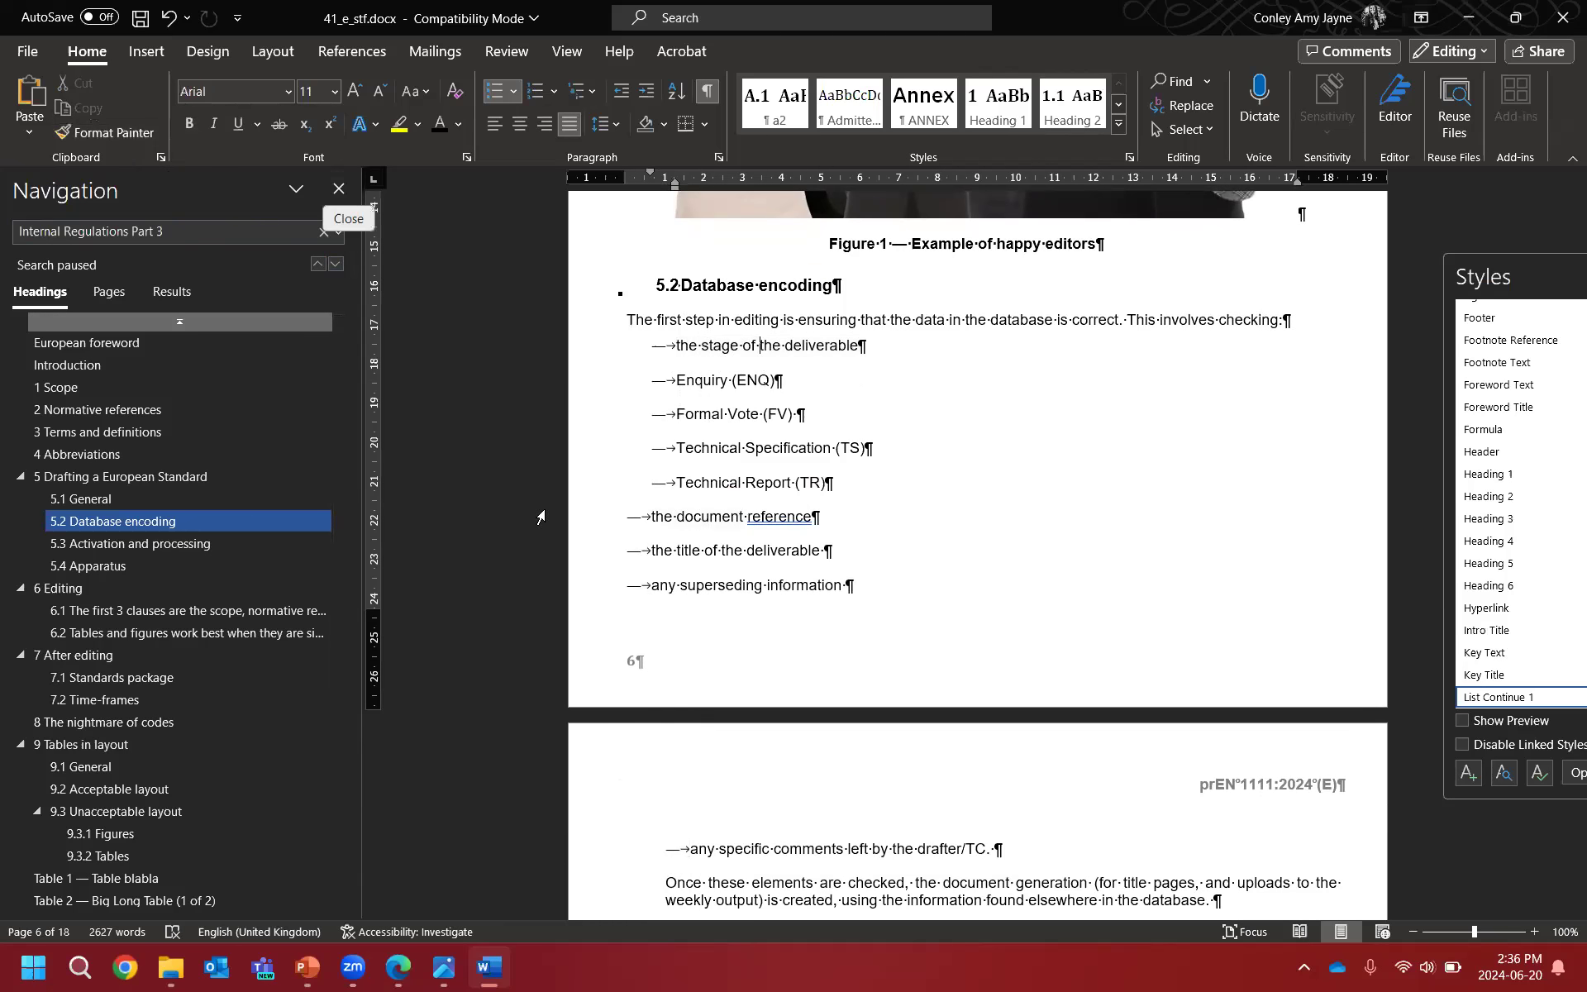
double_click(732, 517)
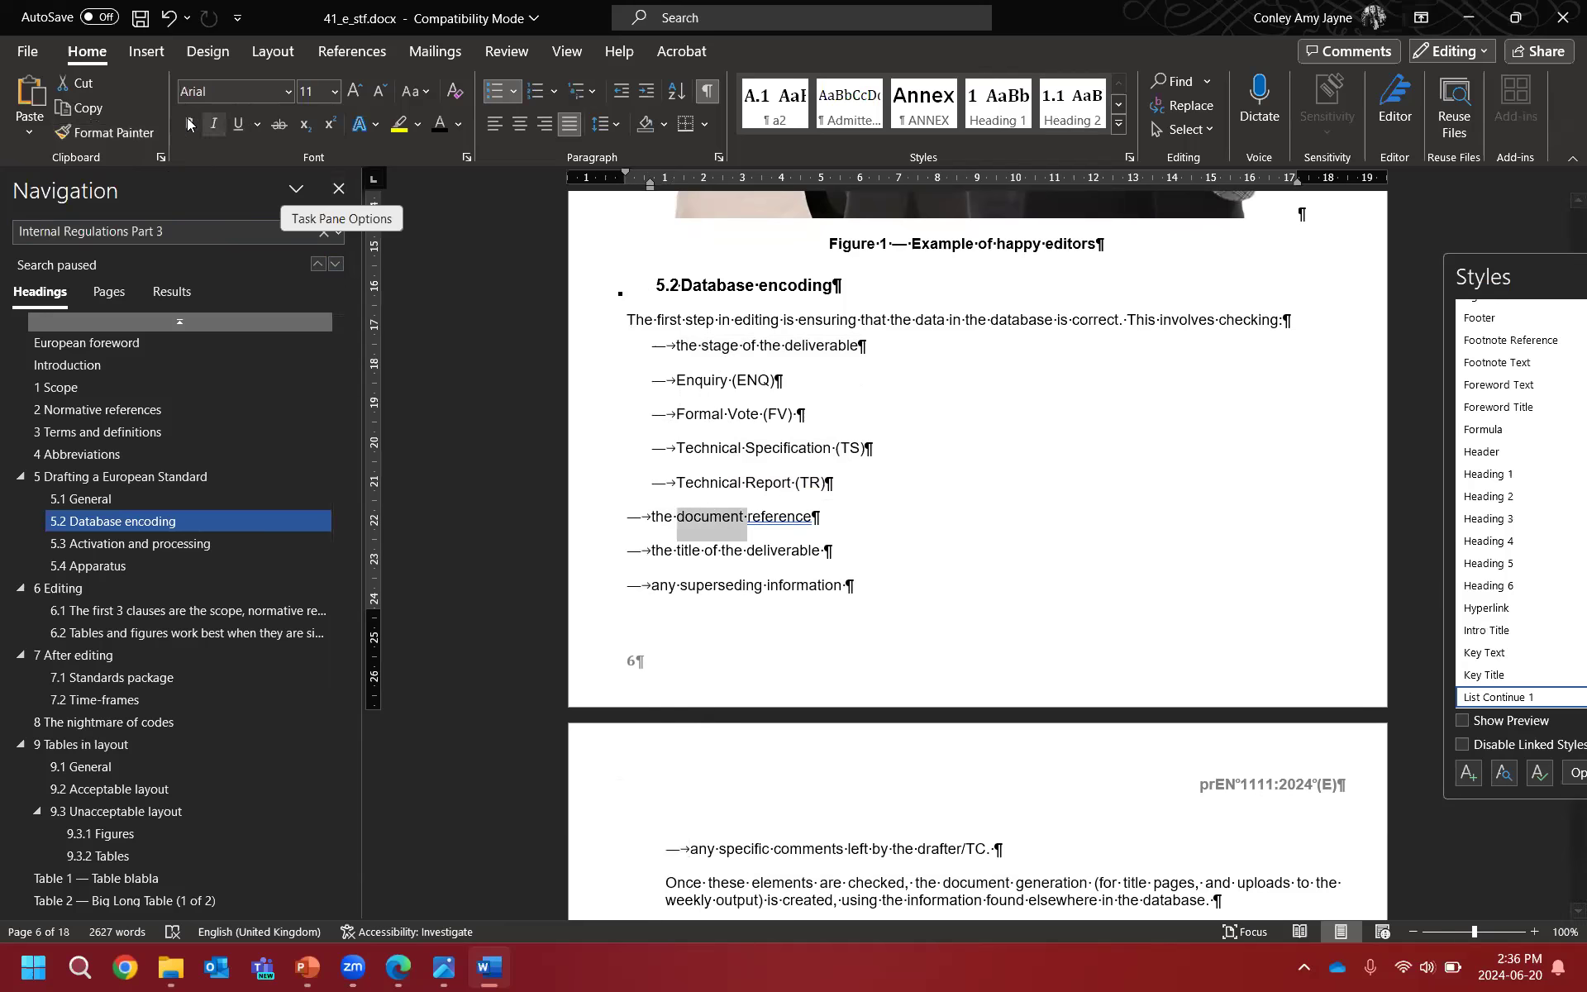
left_click(140, 134)
mouse_move(863, 347)
left_mouse_down()
mouse_move(689, 334)
mouse_move(698, 355)
left_mouse_up()
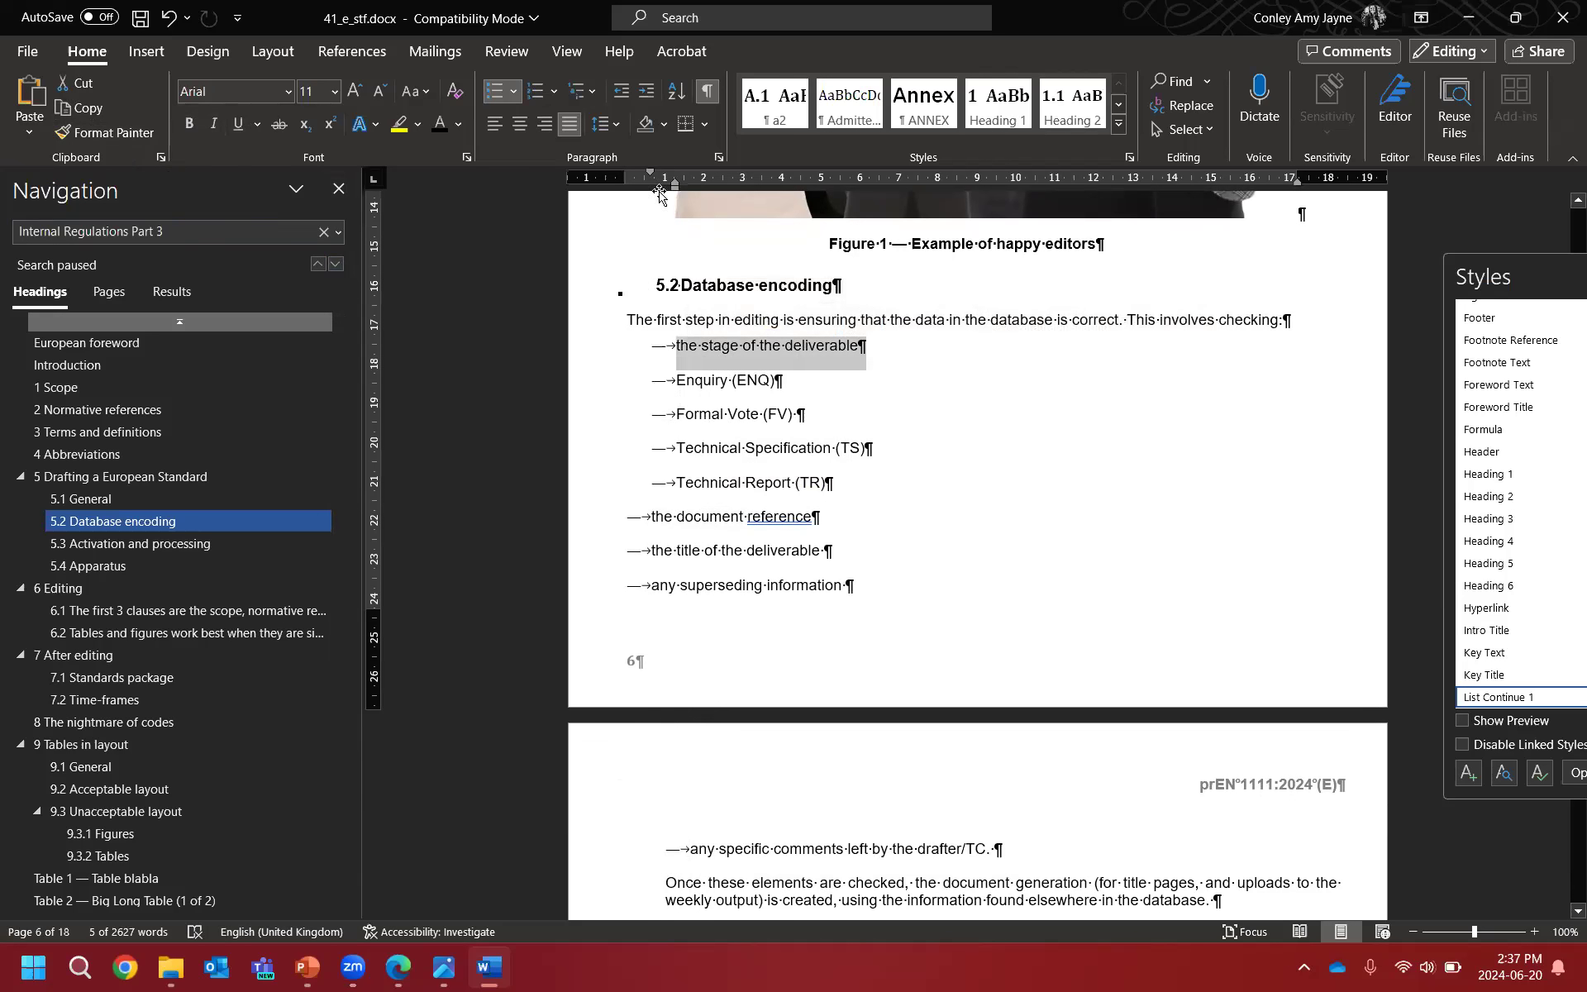
Step: Reduce the indent of "the stage of the deliverable" to roughly match the other first-level list items
left_click_drag(674, 185, 655, 190)
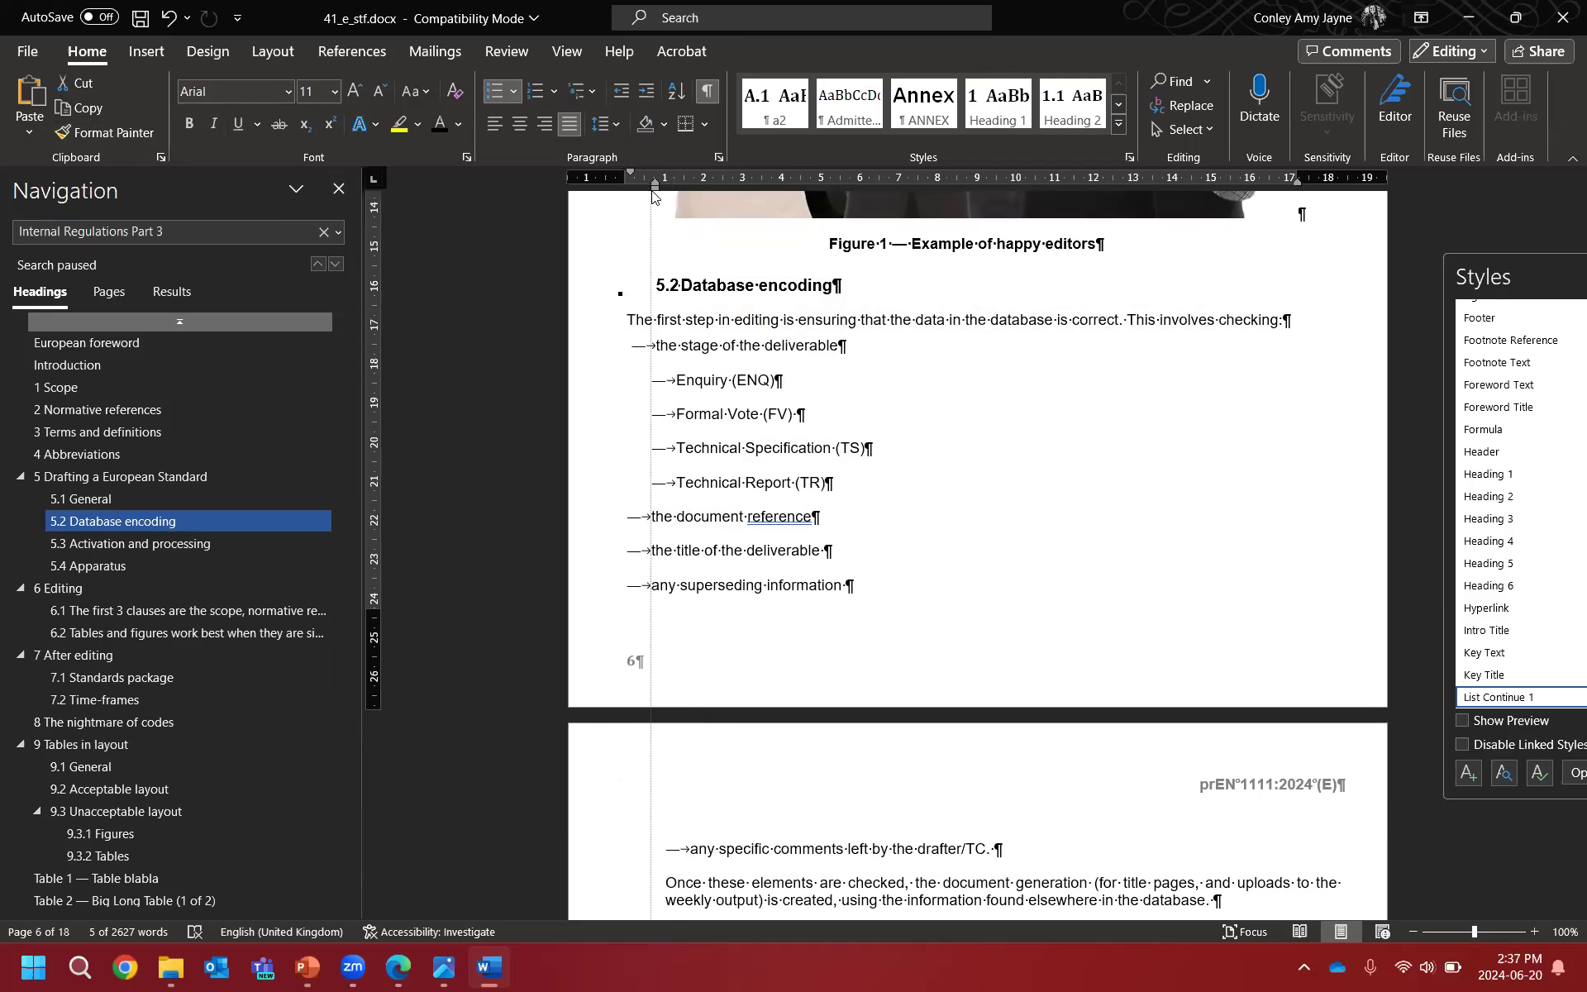
left_click(743, 491)
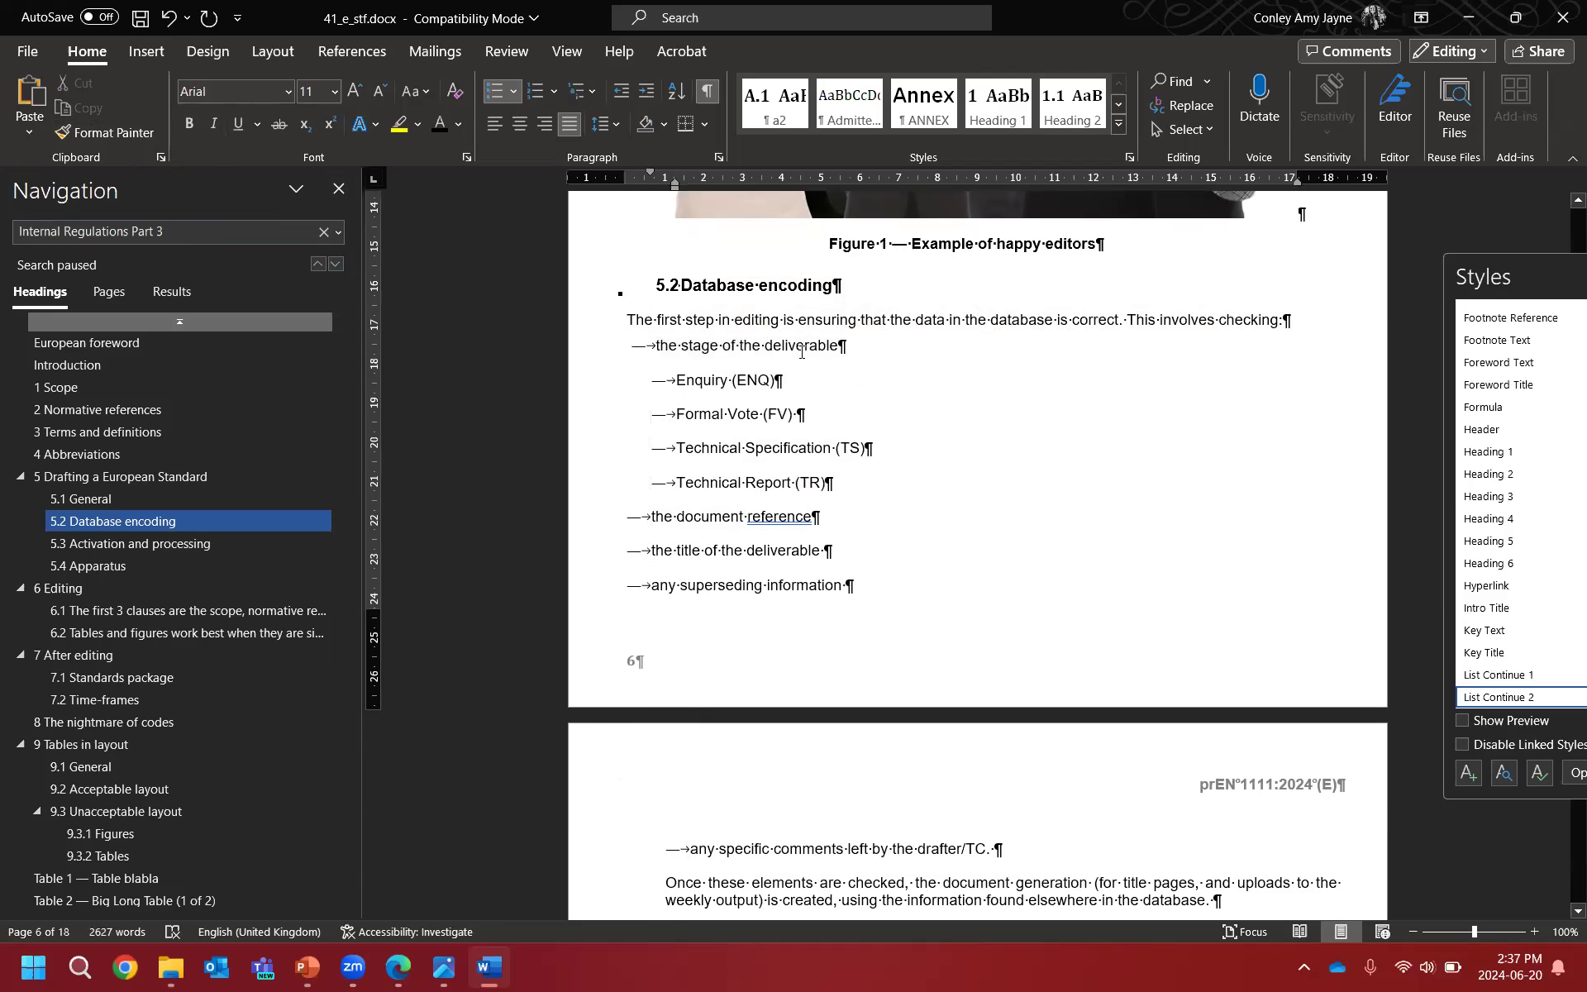
left_click(845, 351)
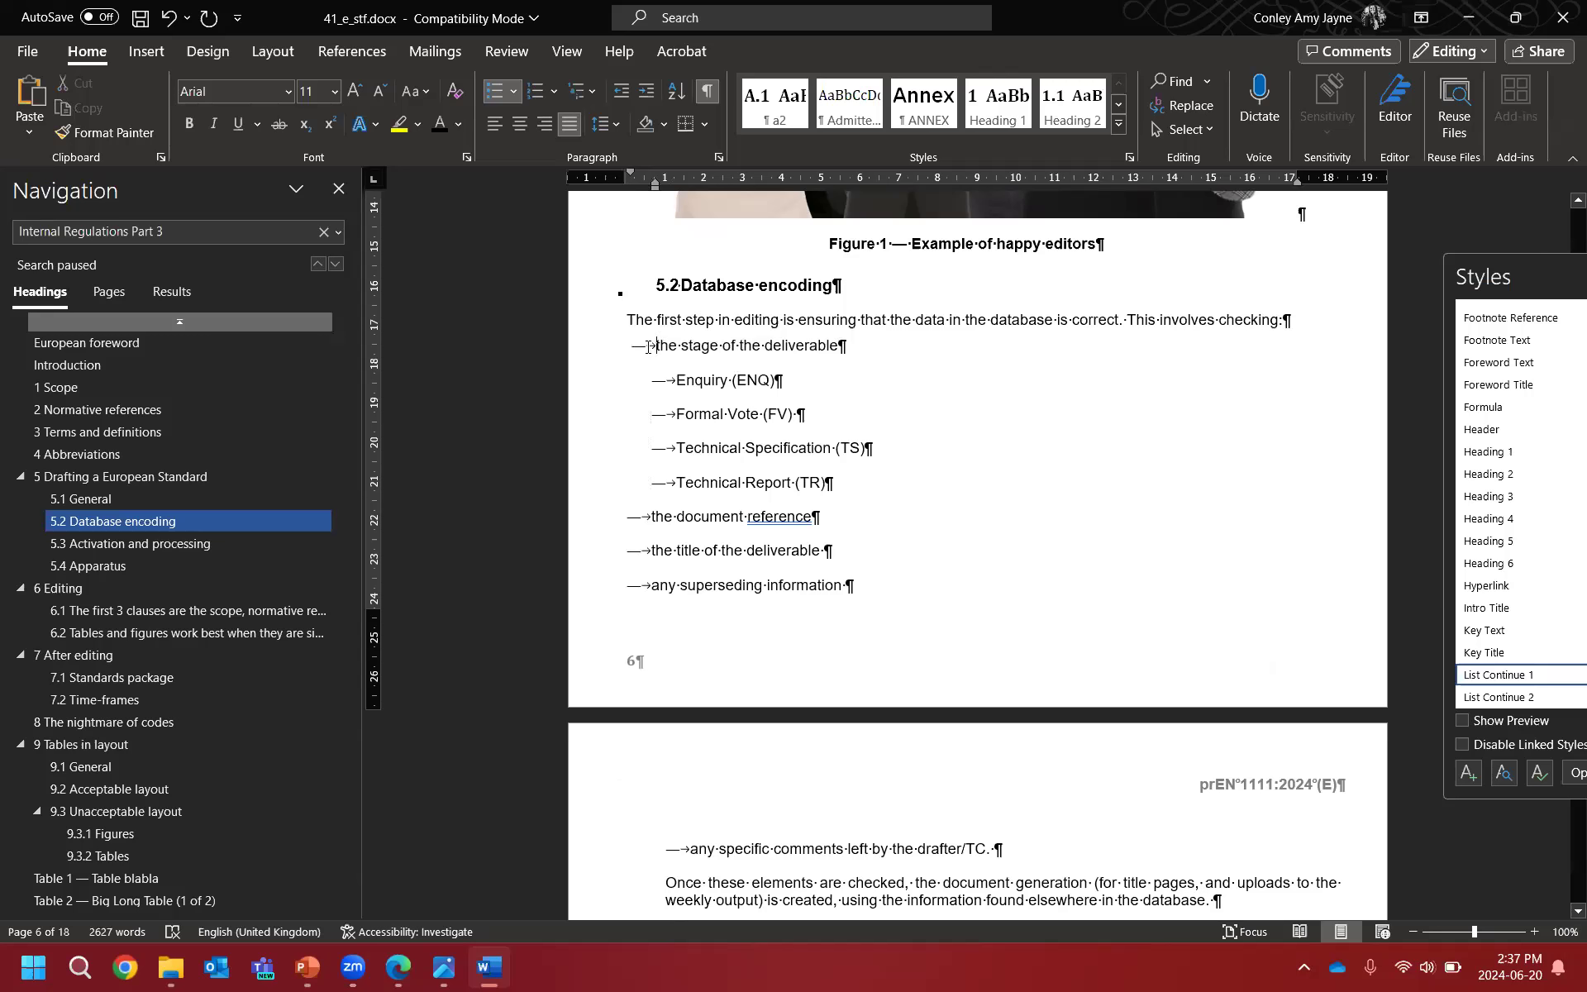
Step: Check the list styles of "the stage of the deliverable" and its sub-items from Enquiry to Technical Report
mouse_move(1518, 679)
left_click(714, 381)
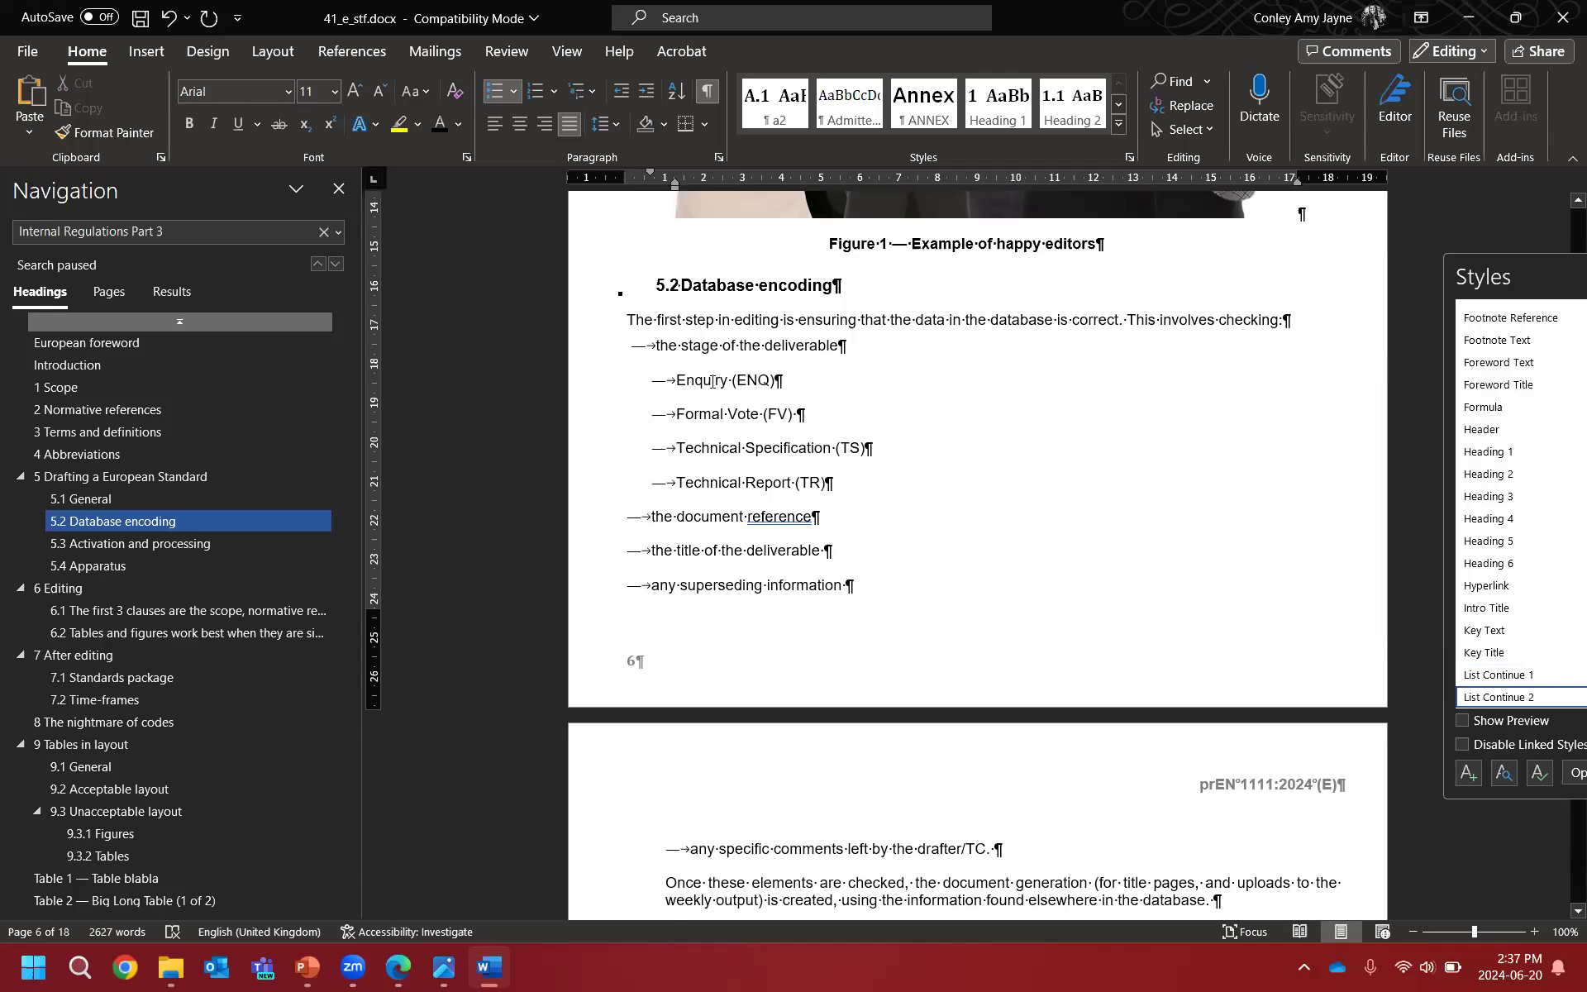
left_click_drag(714, 381, 773, 486)
left_click(774, 486)
left_click_drag(681, 346, 719, 348)
left_click(773, 414)
left_click(822, 483)
scroll(833, 441, "down", 1)
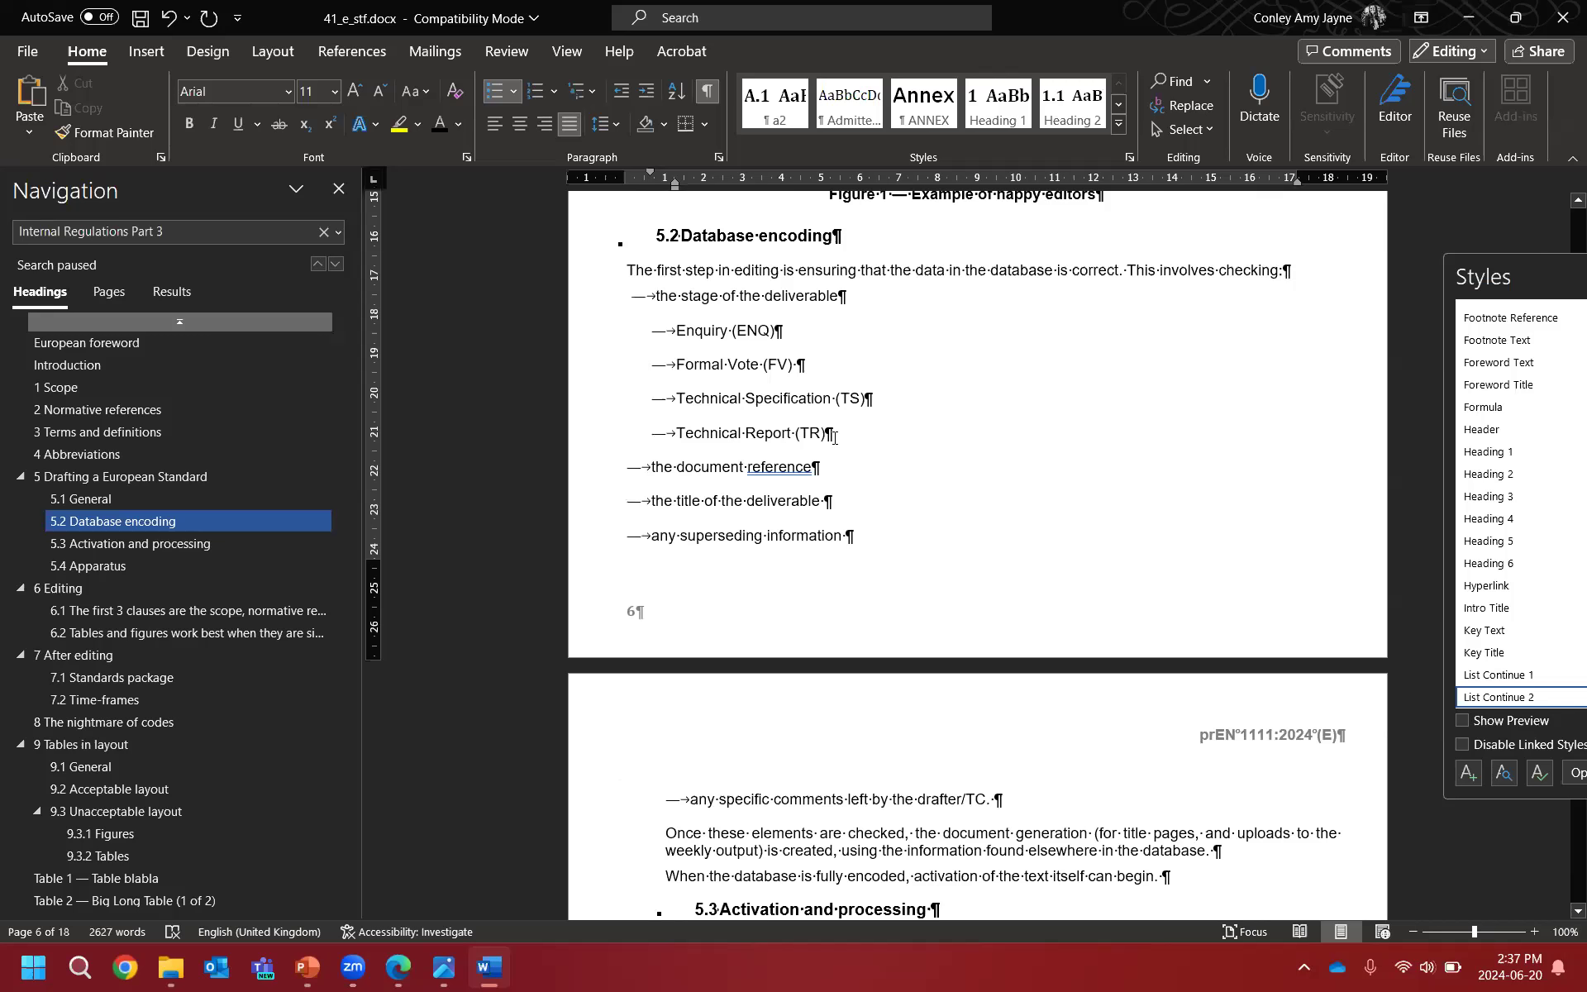
left_click_drag(850, 434, 676, 399)
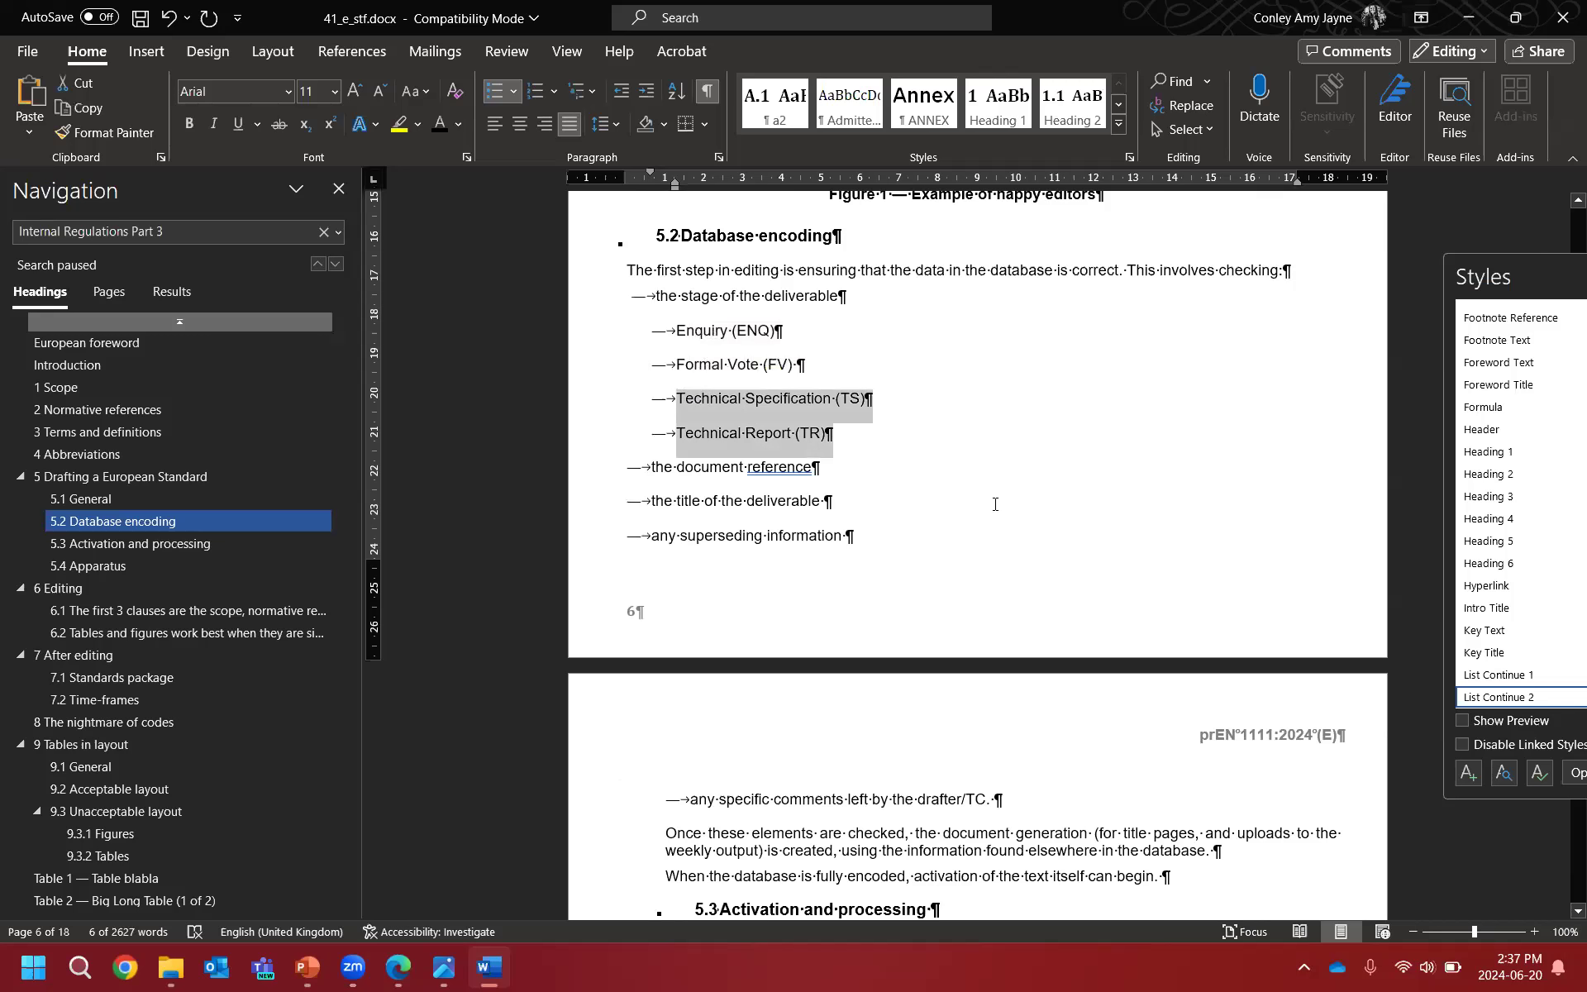
Step: Check the remaining first-level items of the 5.2 list, including the full stop closing the last one
scroll(926, 509, "down", 1)
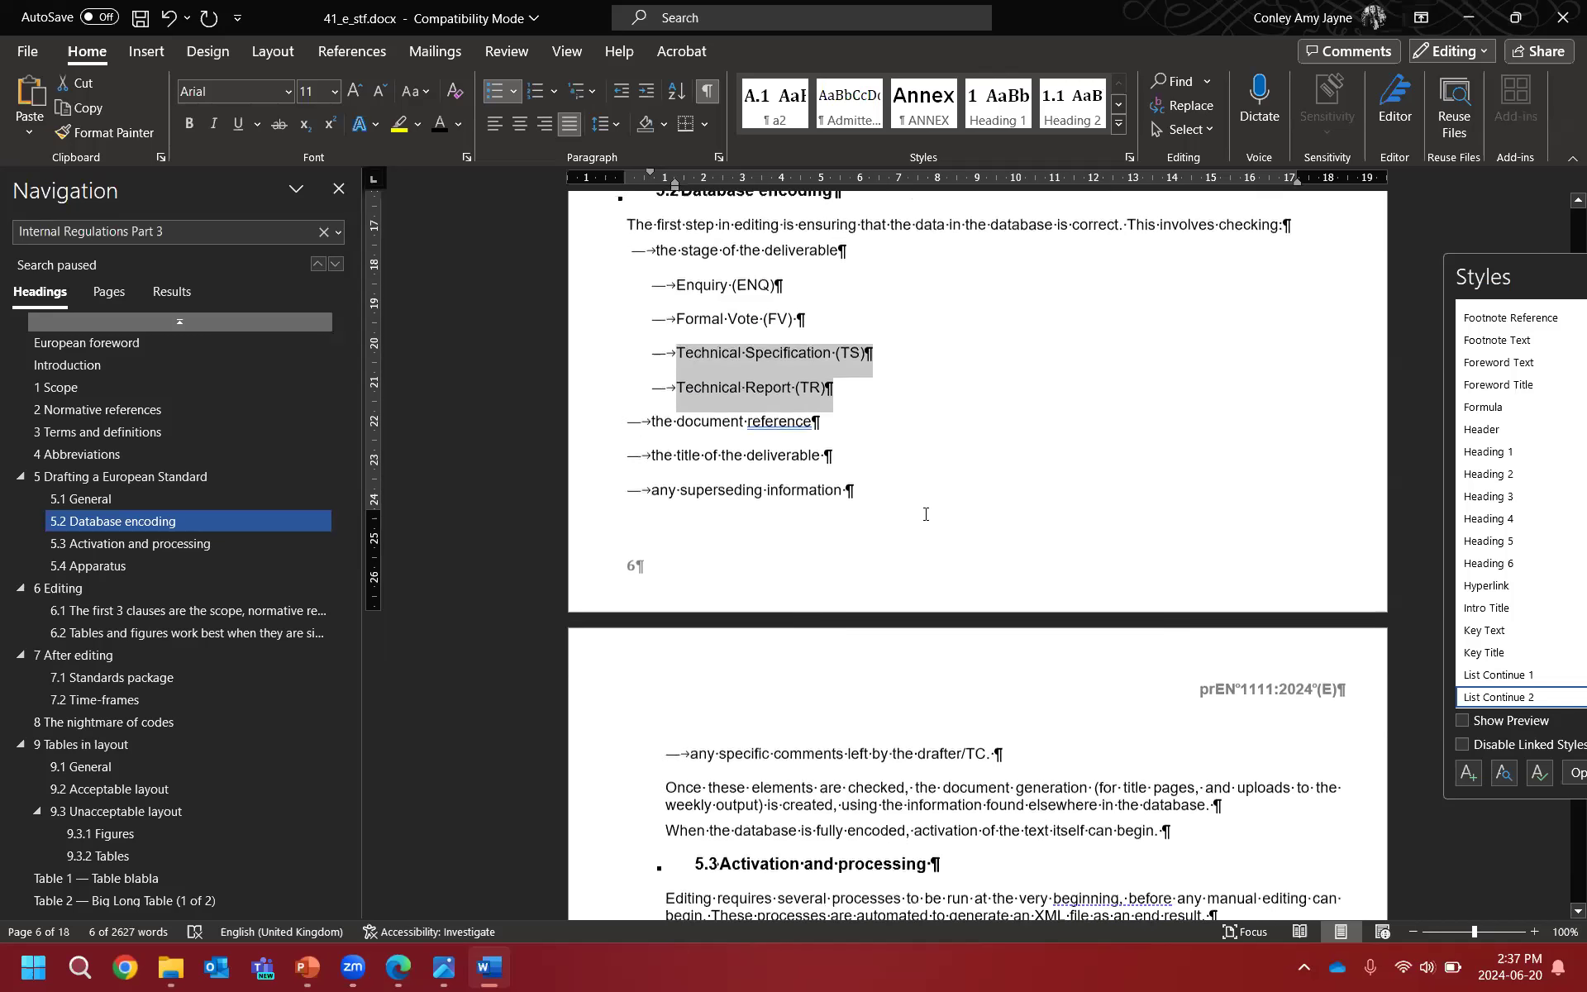
left_click(775, 486)
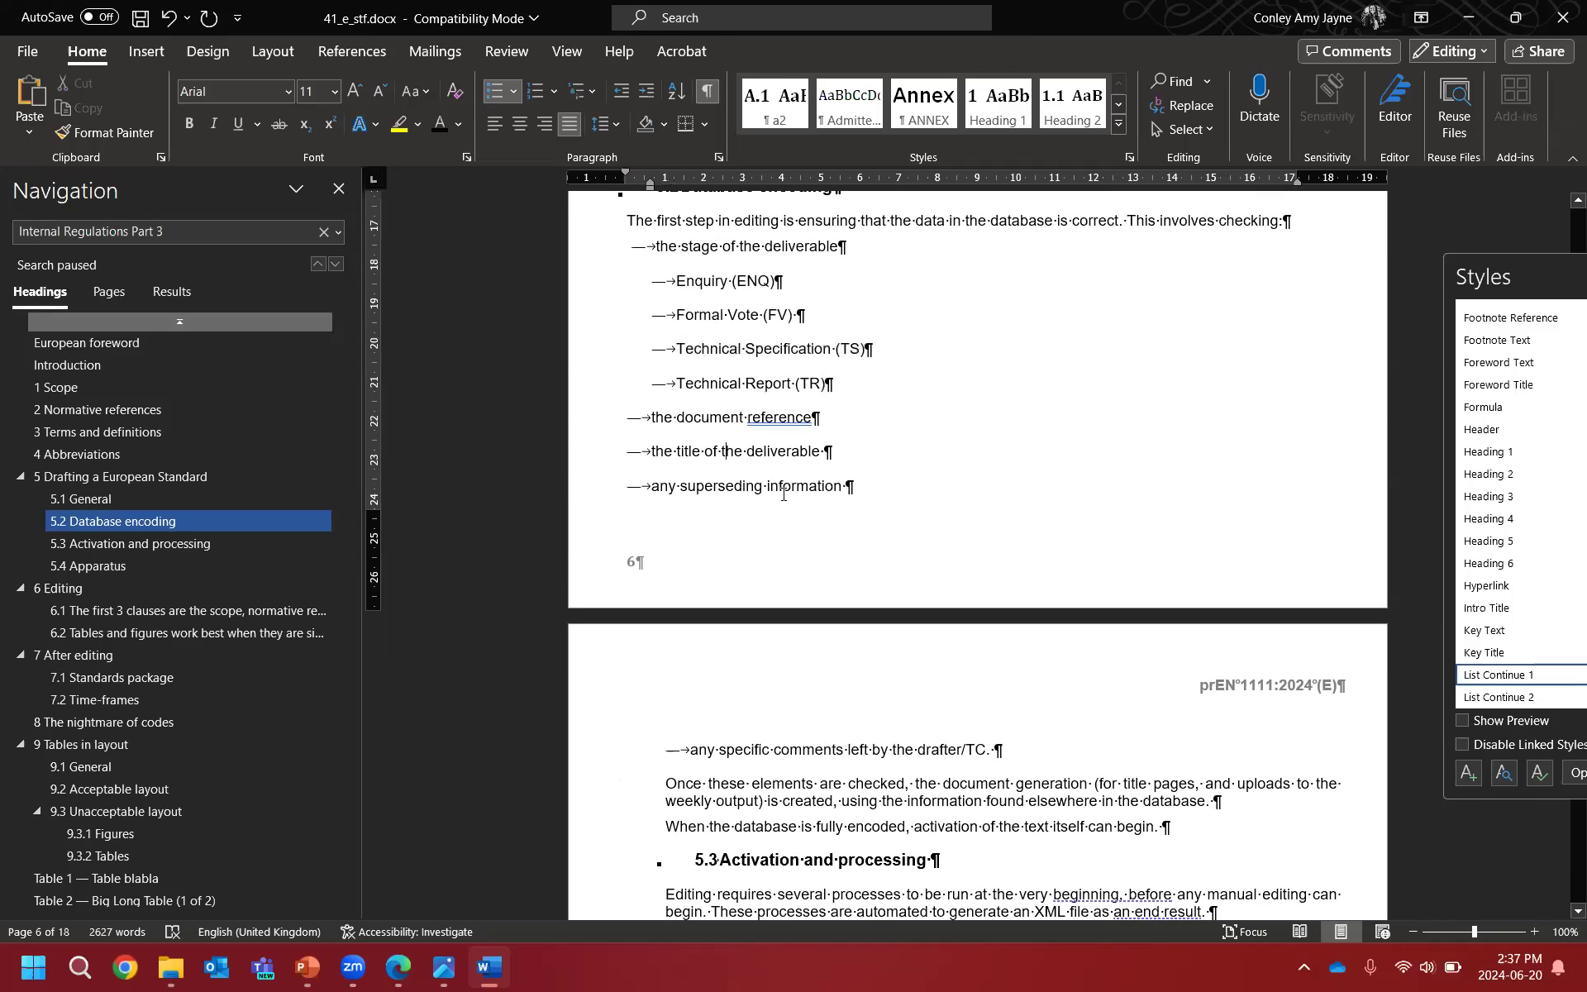
scroll(786, 503, "down", 1)
scroll(843, 476, "down", 4)
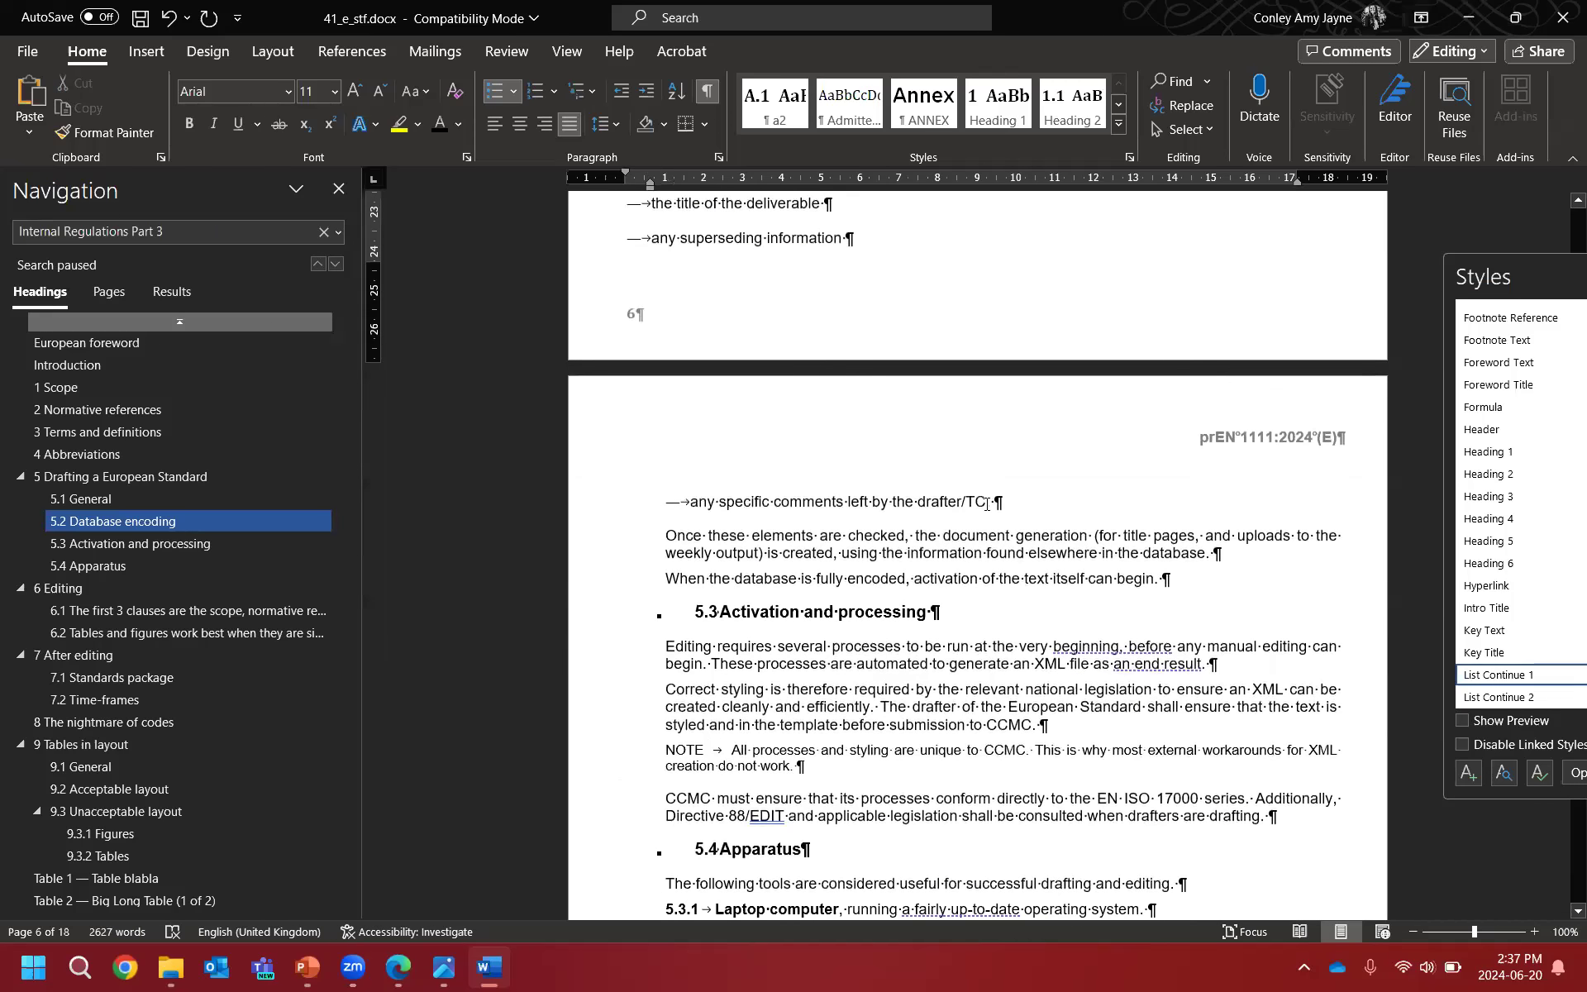
double_click(990, 501)
left_click(1048, 552)
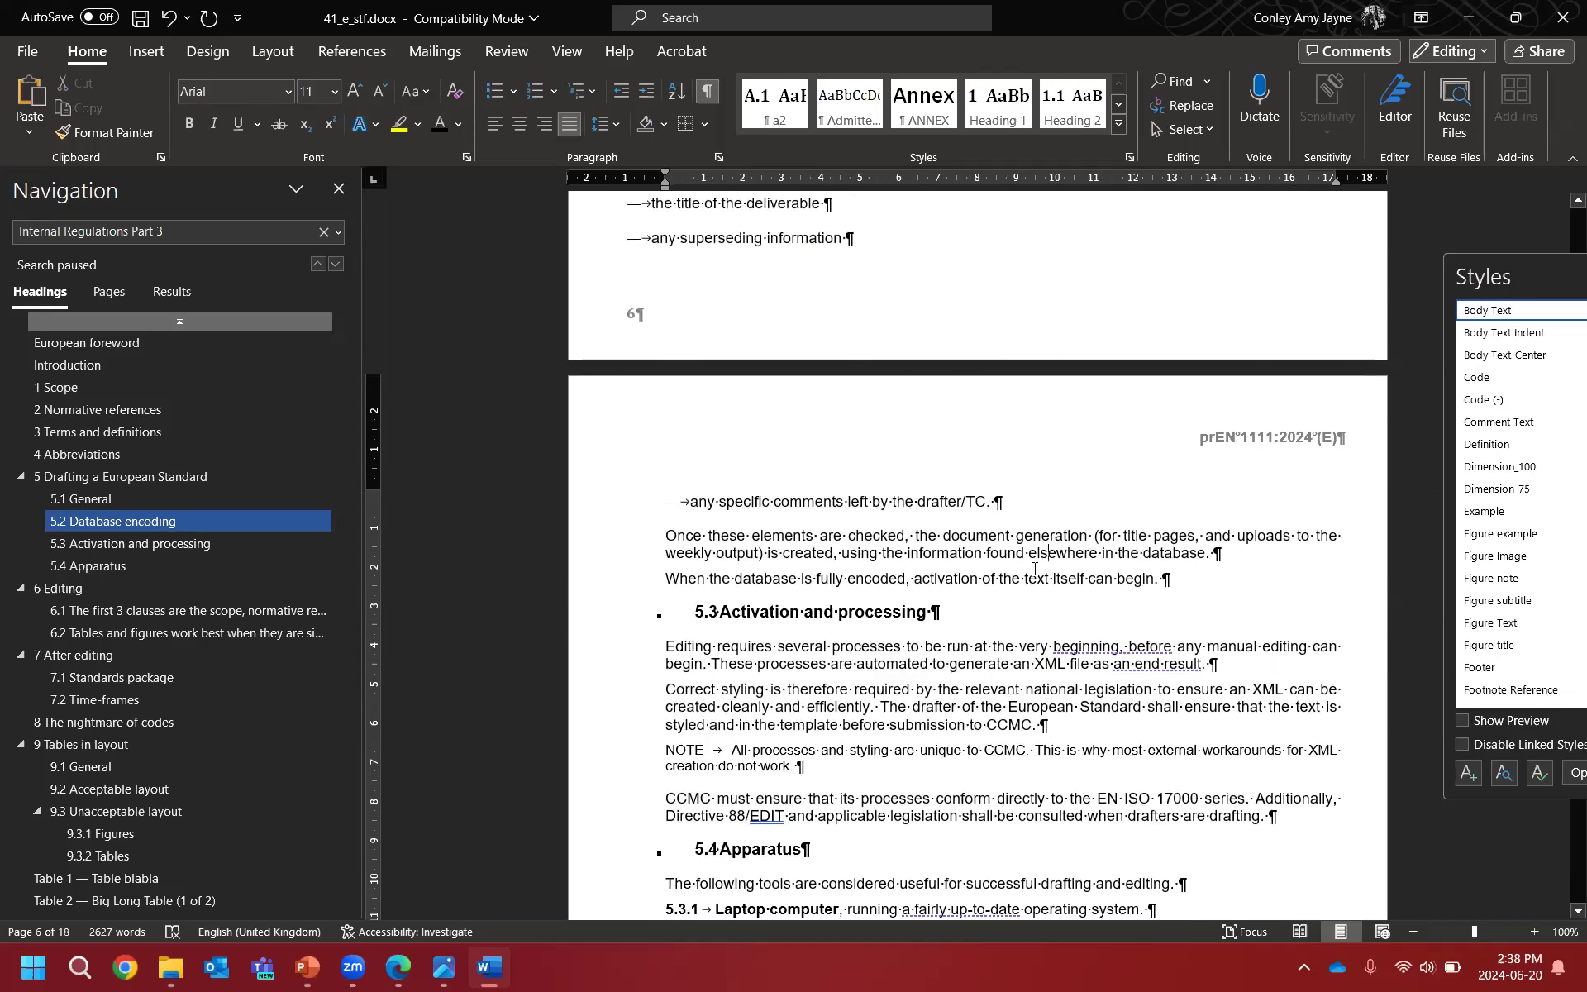
Step: Examine clause 5.3 Activation and processing, focusing on the phrases "The drafter" and "European Standard" in its second paragraph
scroll(969, 506, "down", 3)
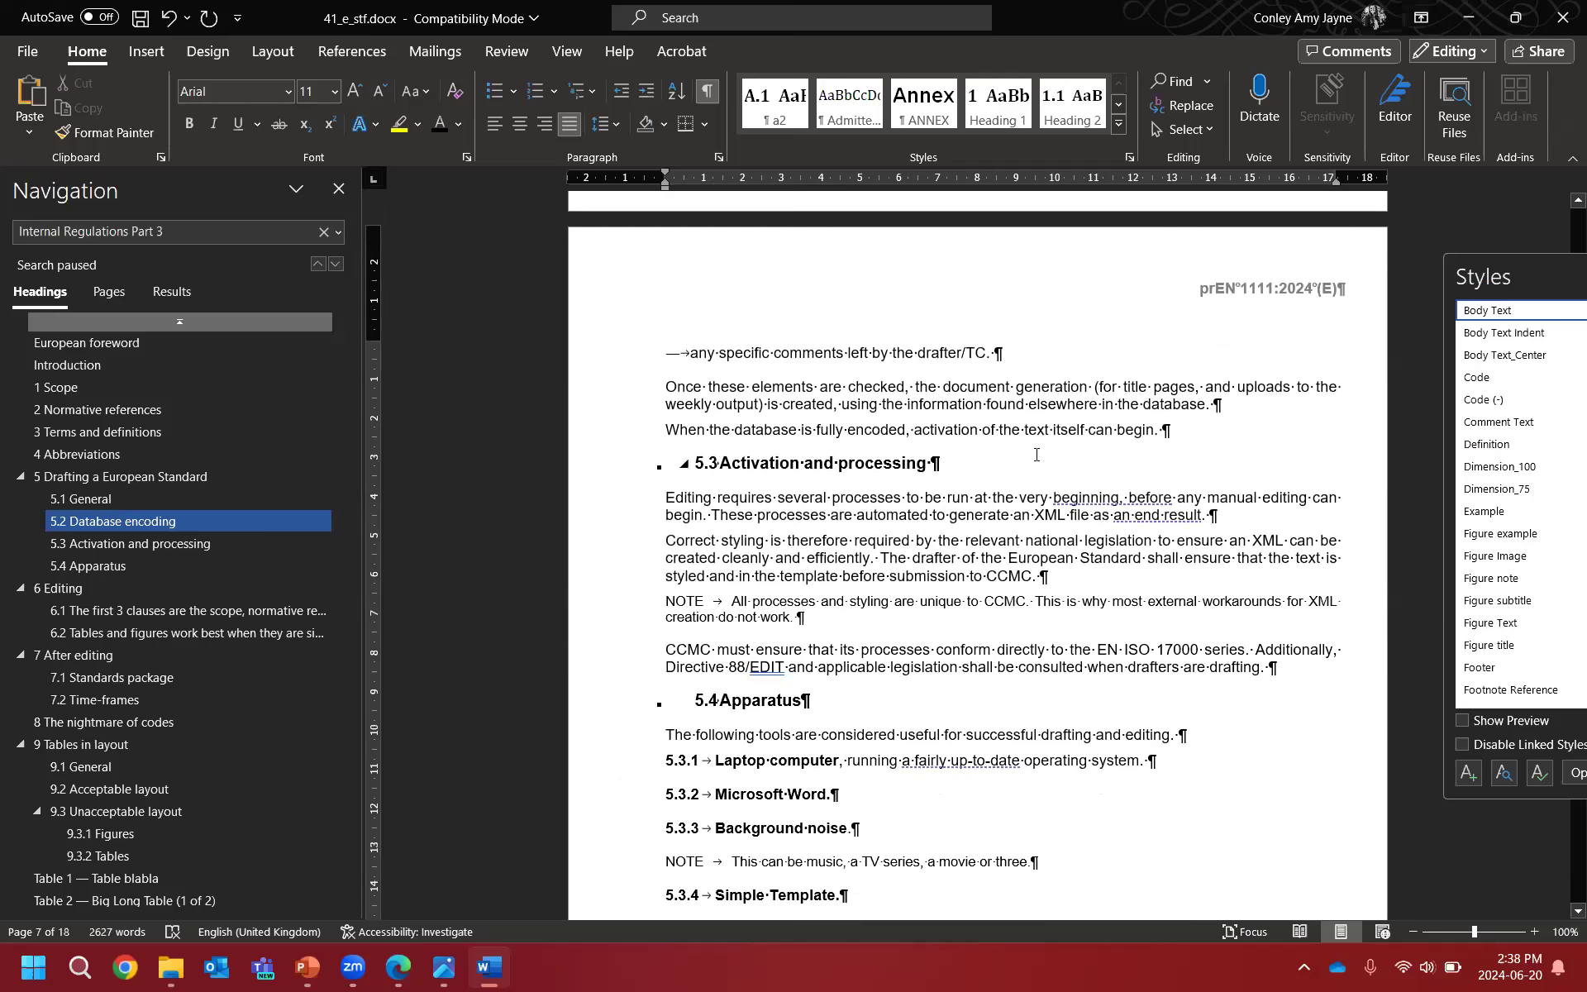
scroll(1035, 455, "down", 4)
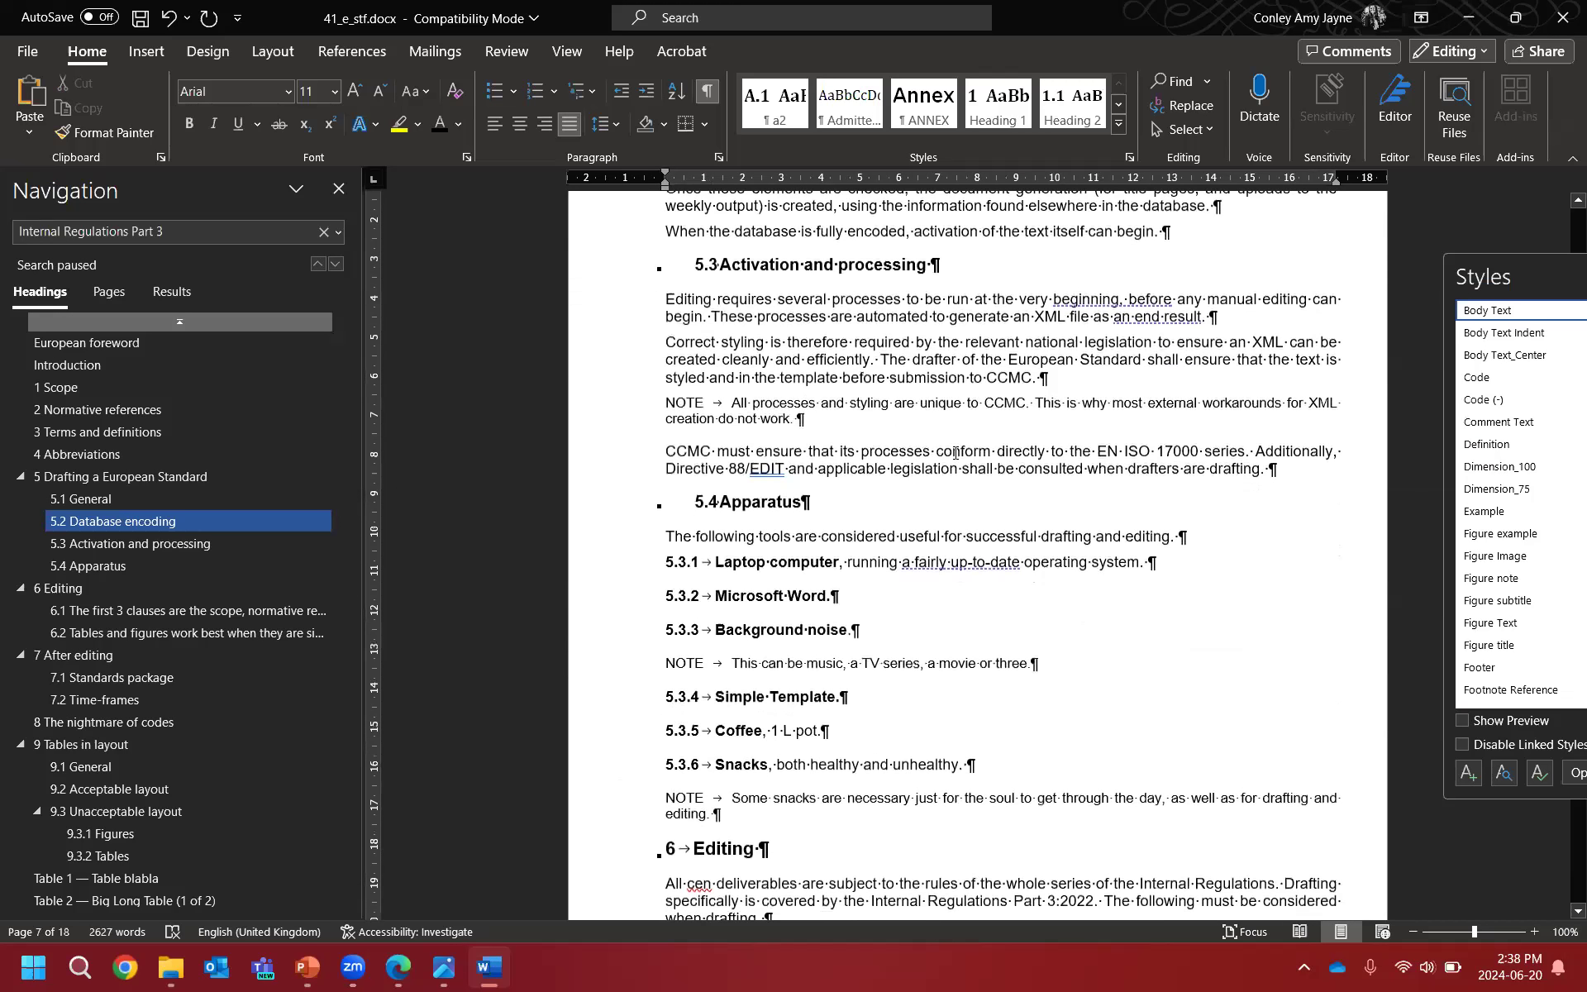
left_click(731, 261)
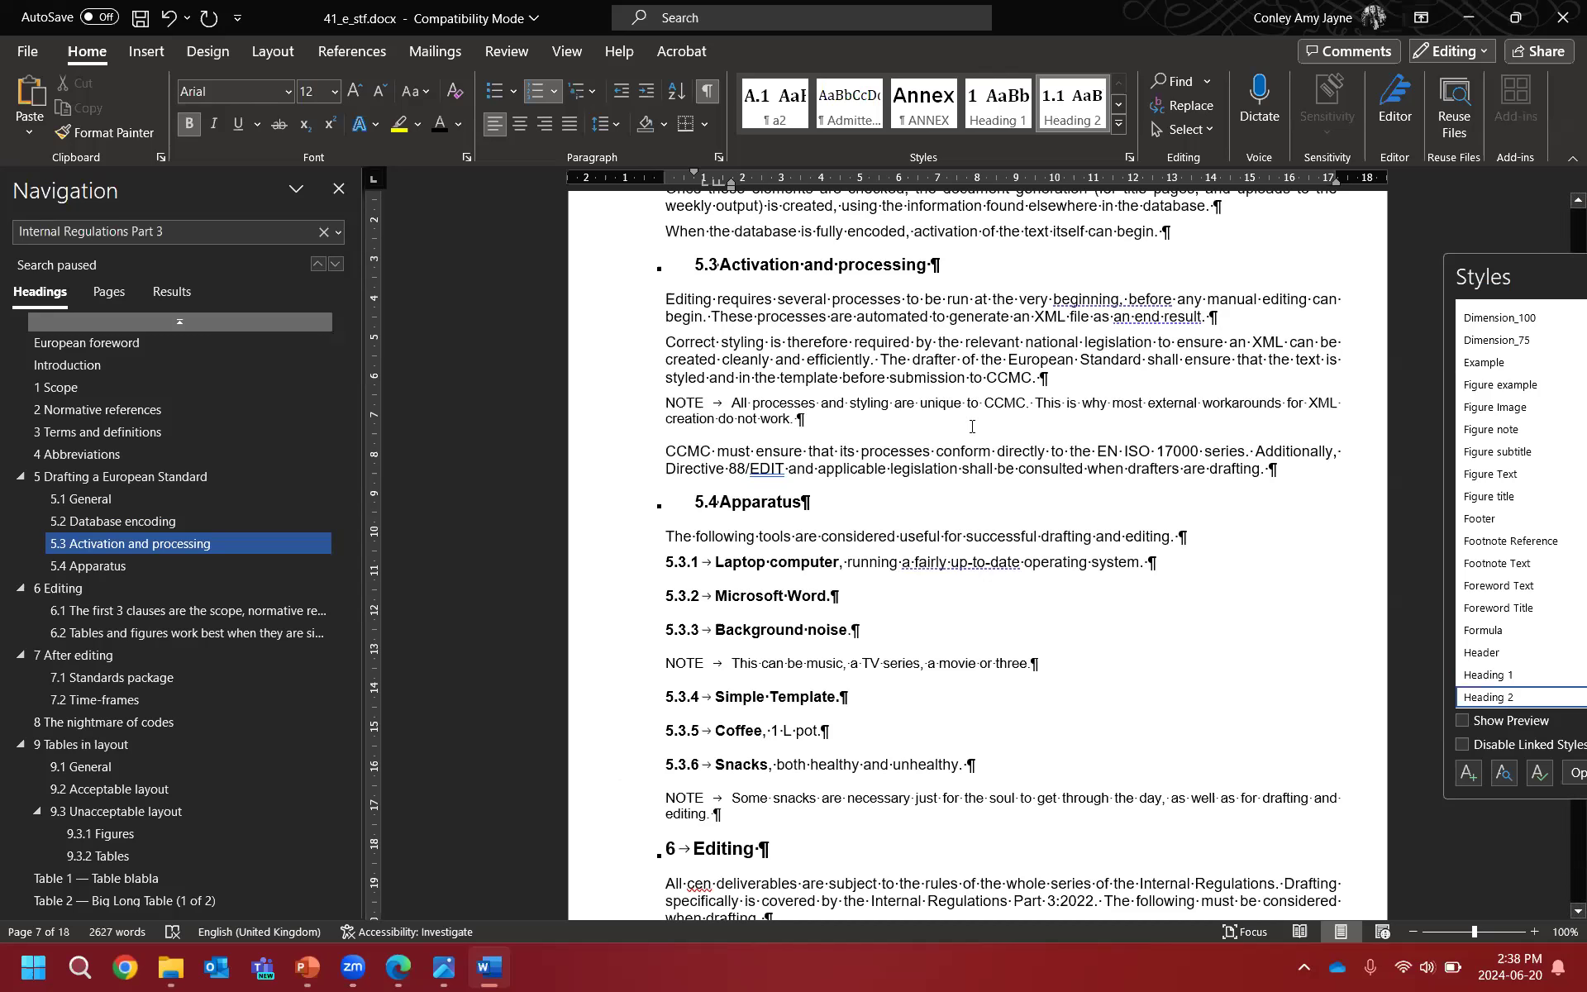
scroll(983, 447, "down", 1)
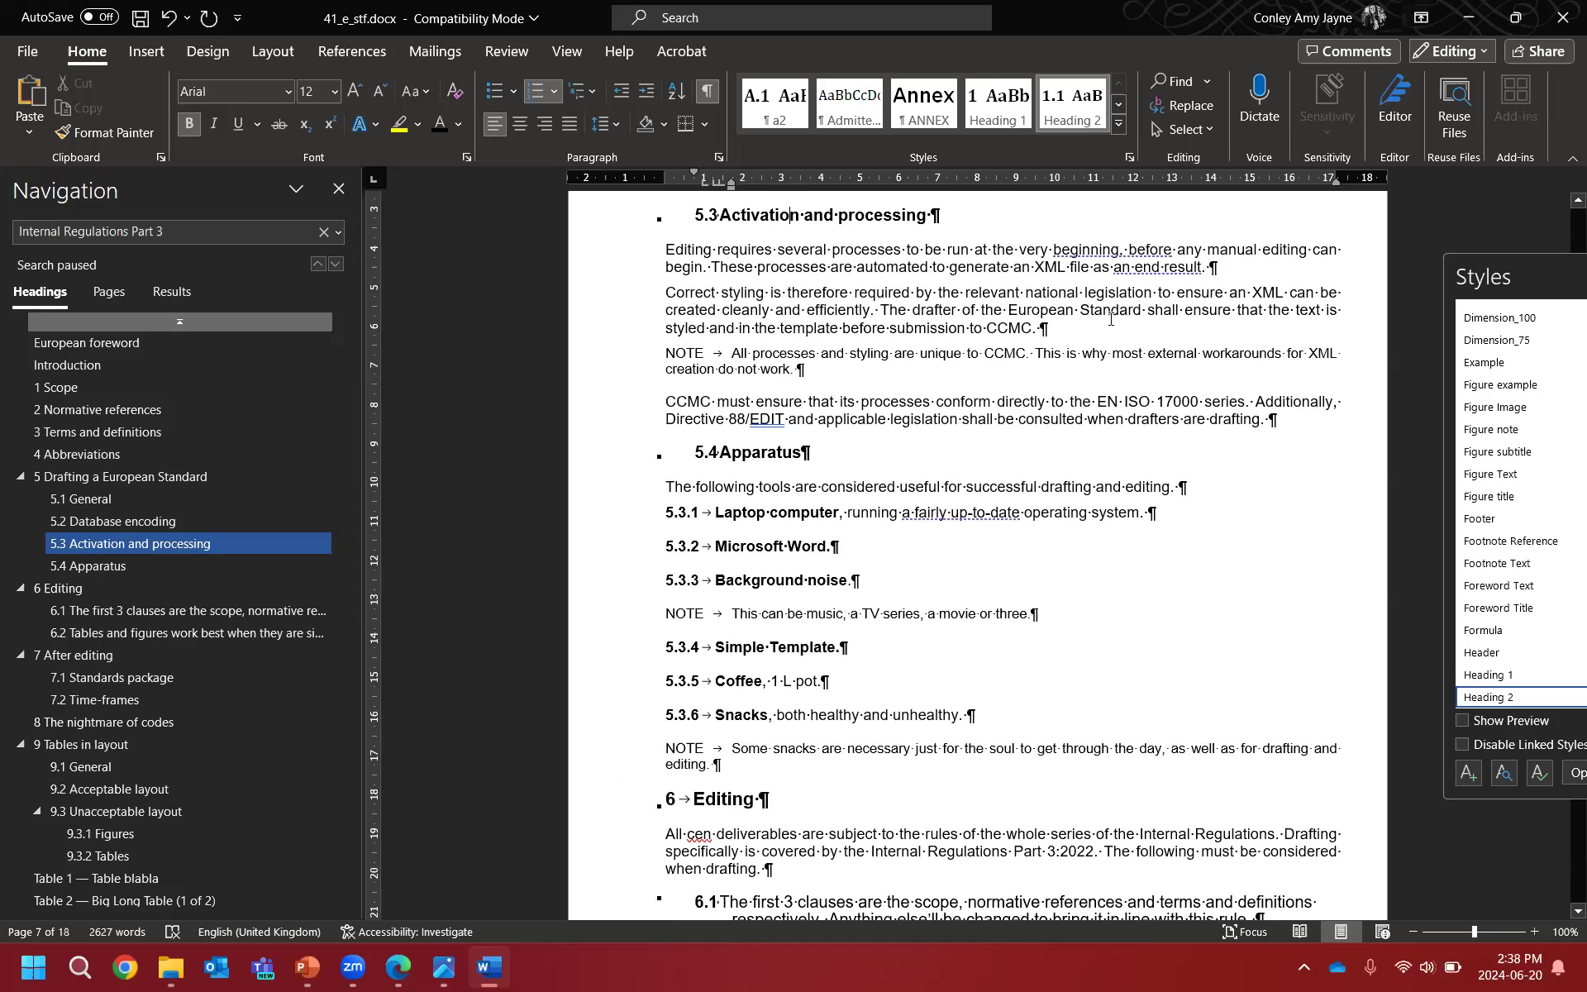
left_click_drag(1145, 313, 1007, 314)
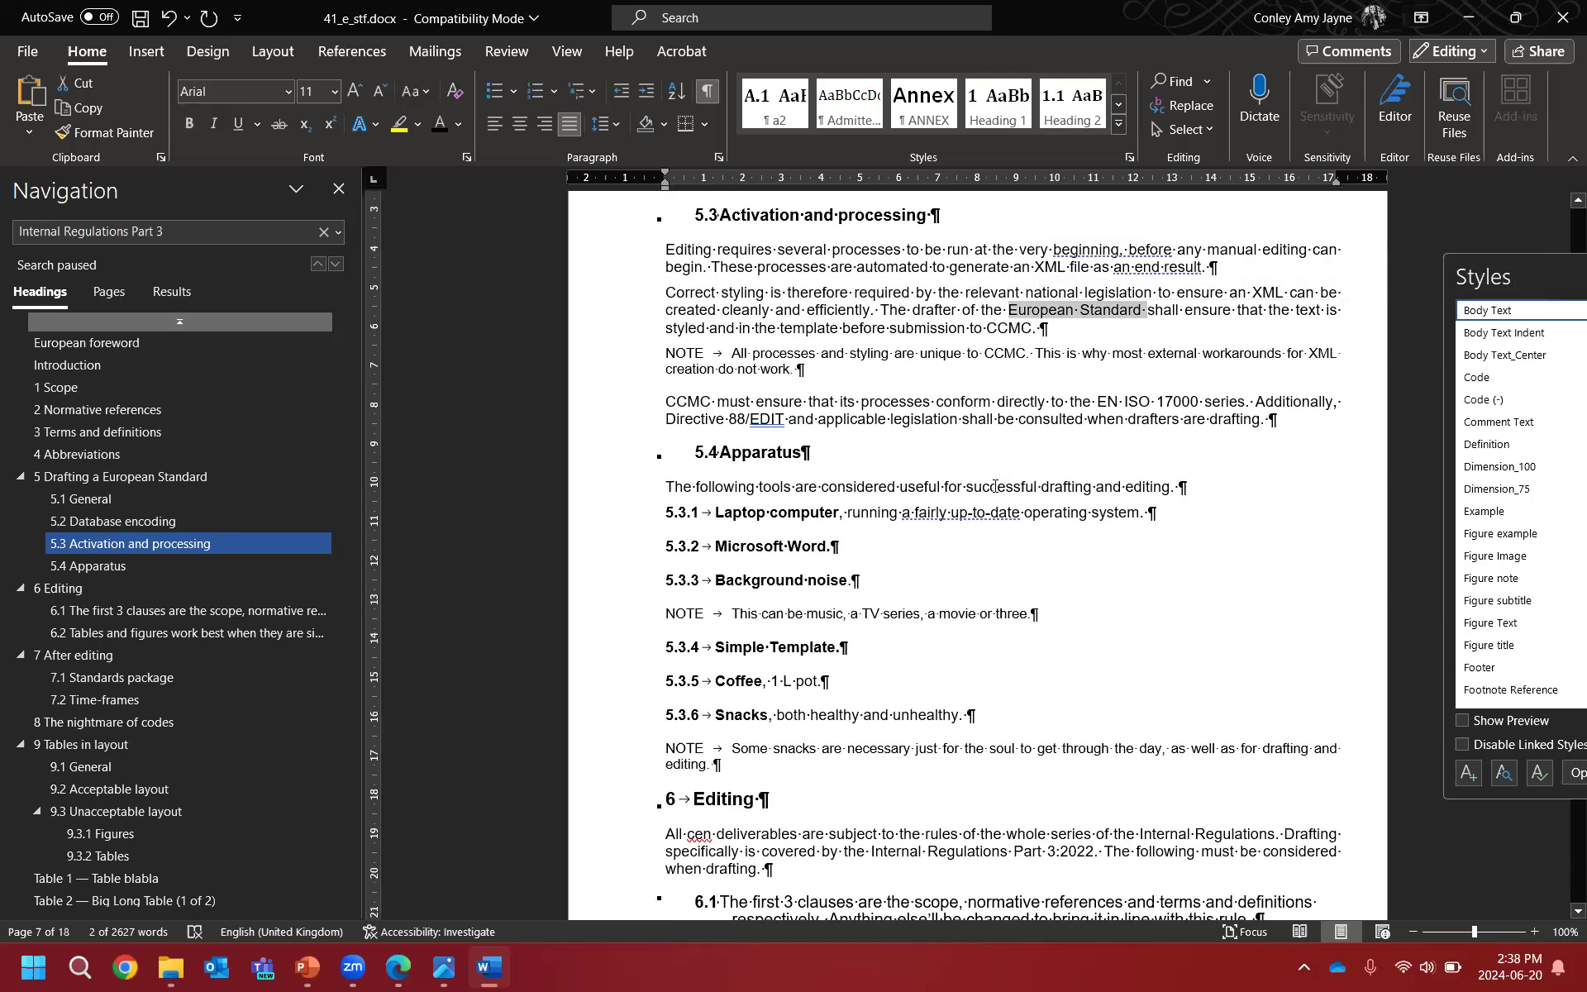
left_click(964, 359)
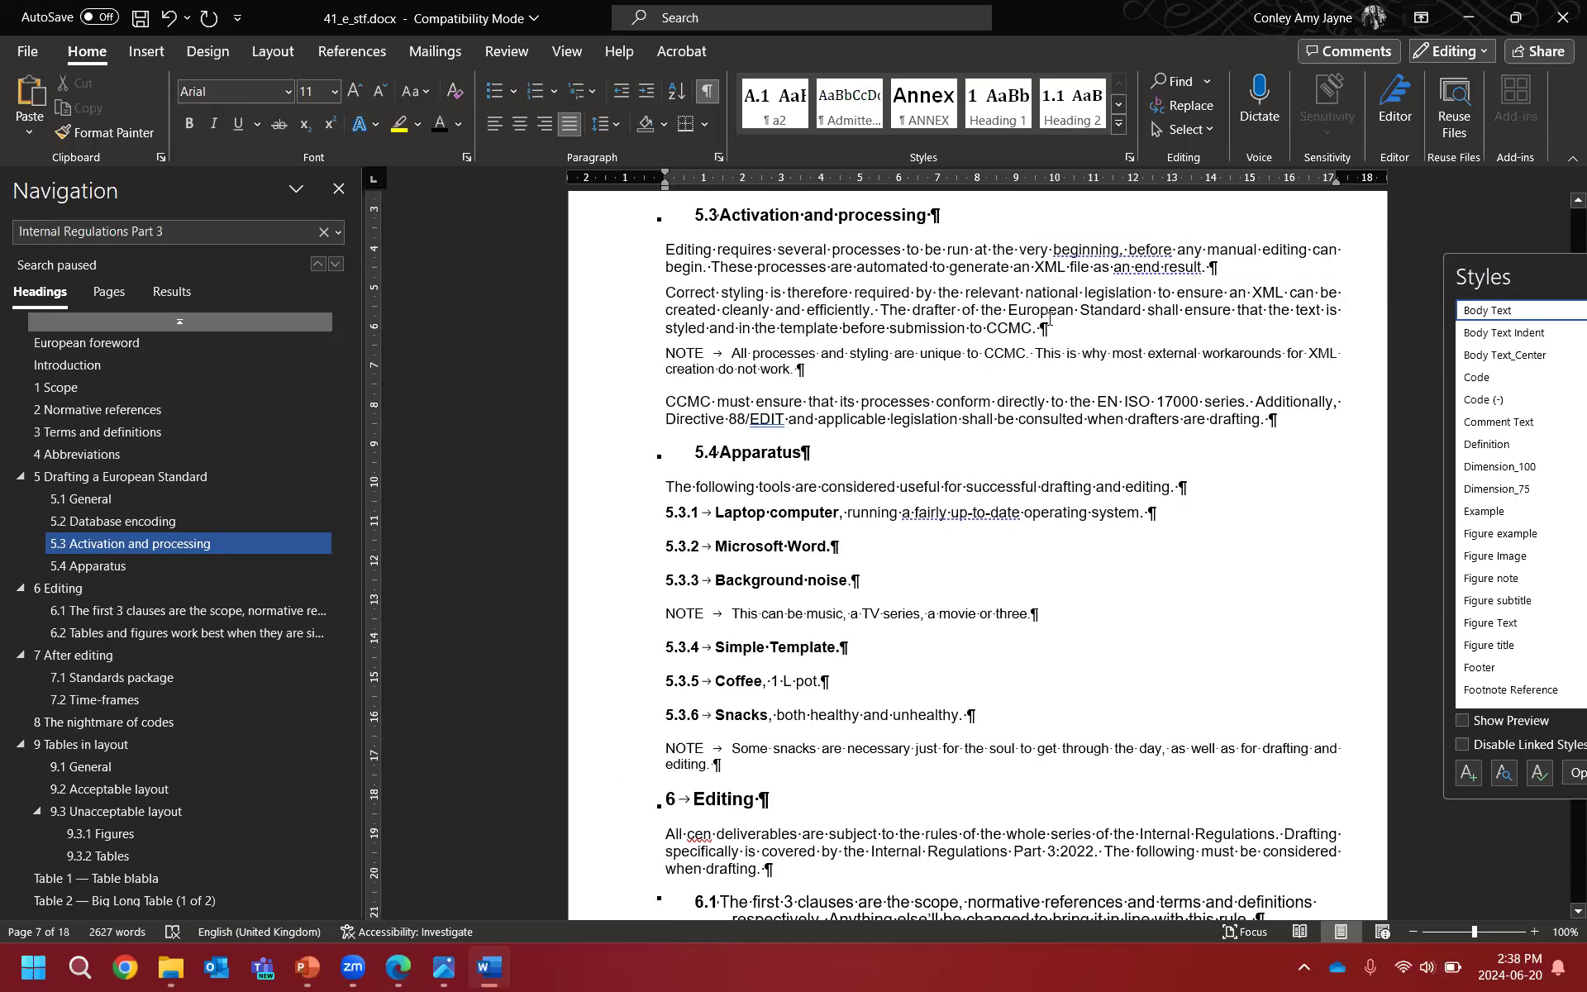
left_click_drag(1010, 311, 1148, 312)
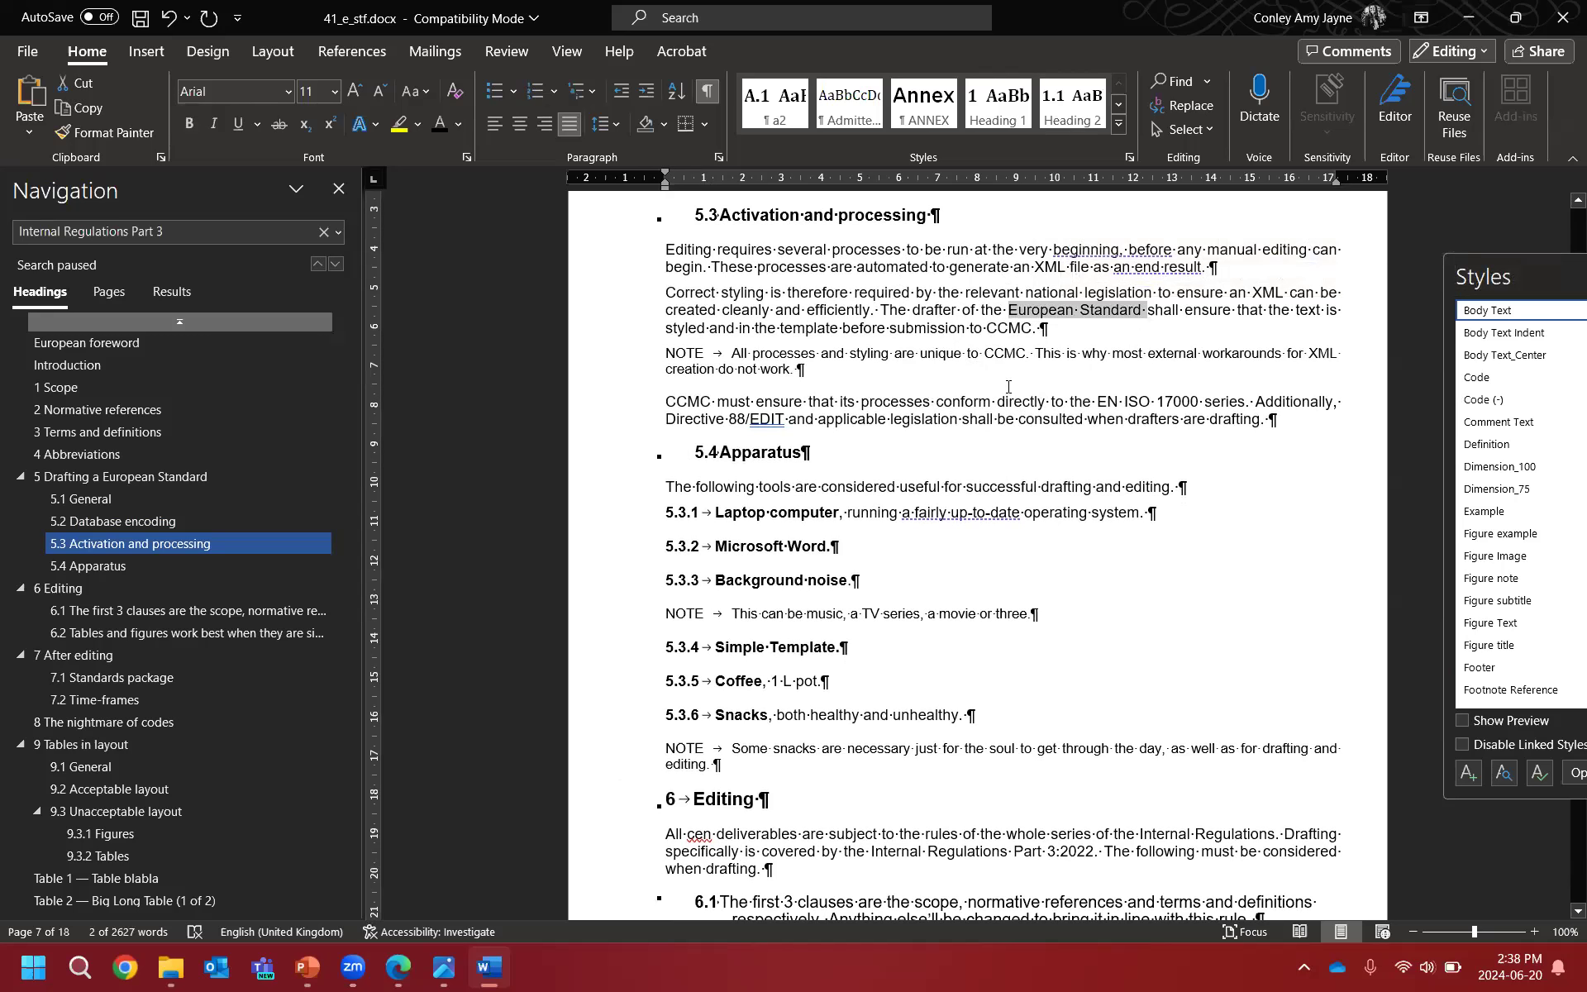
left_click_drag(881, 311, 959, 311)
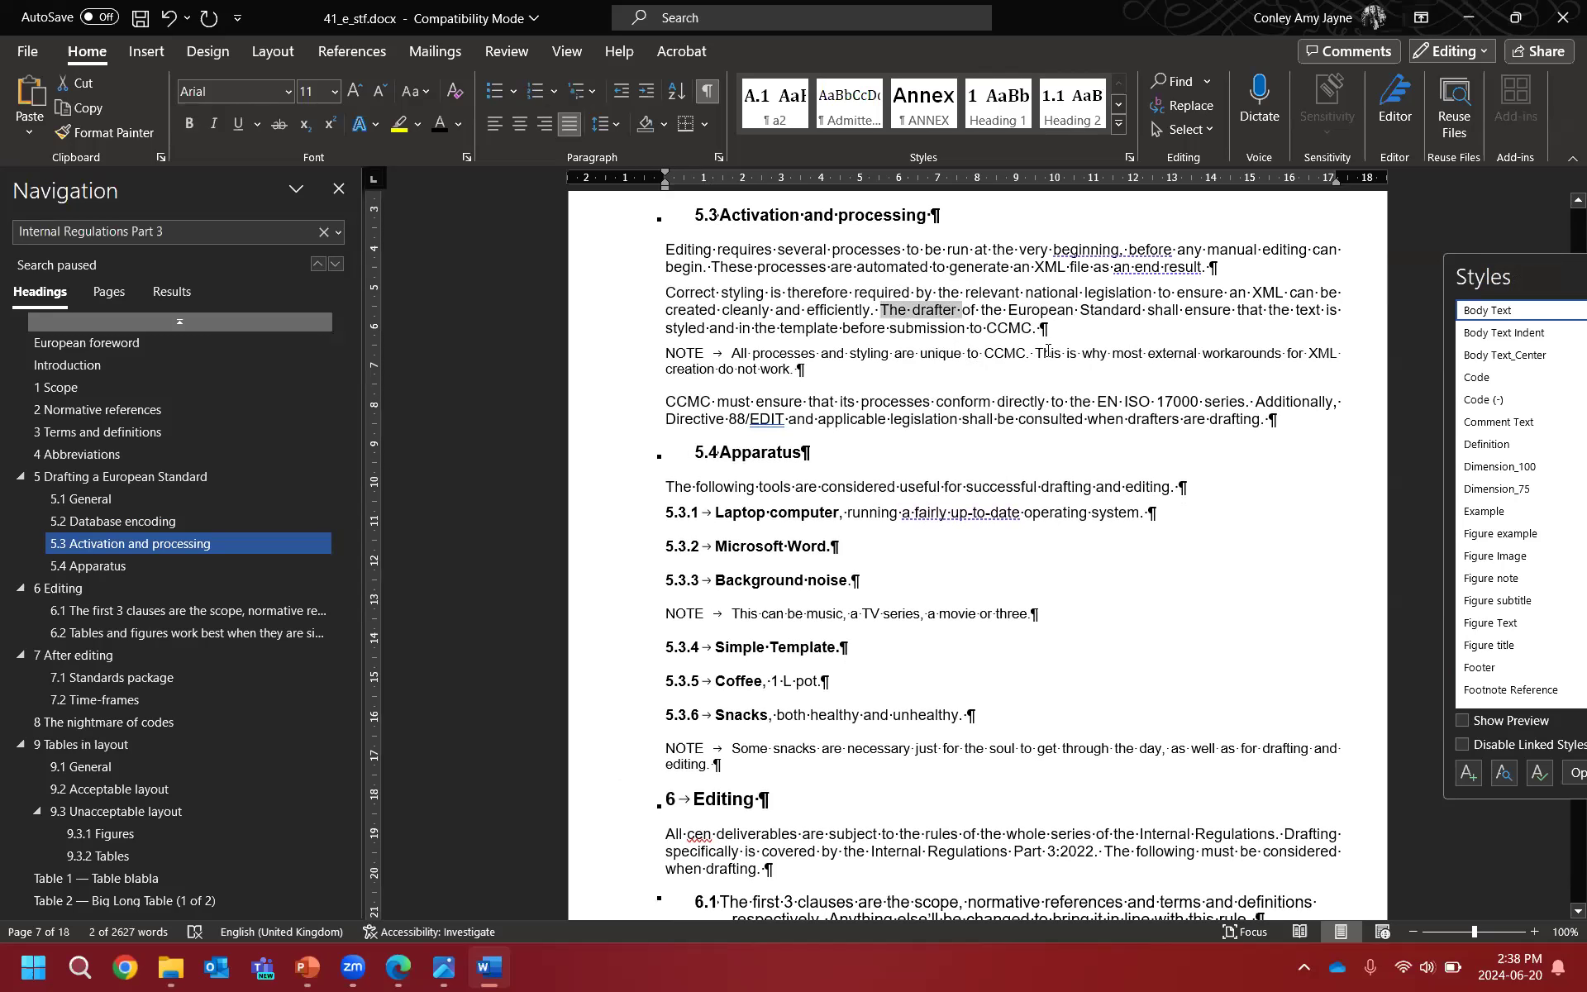
left_click(958, 468)
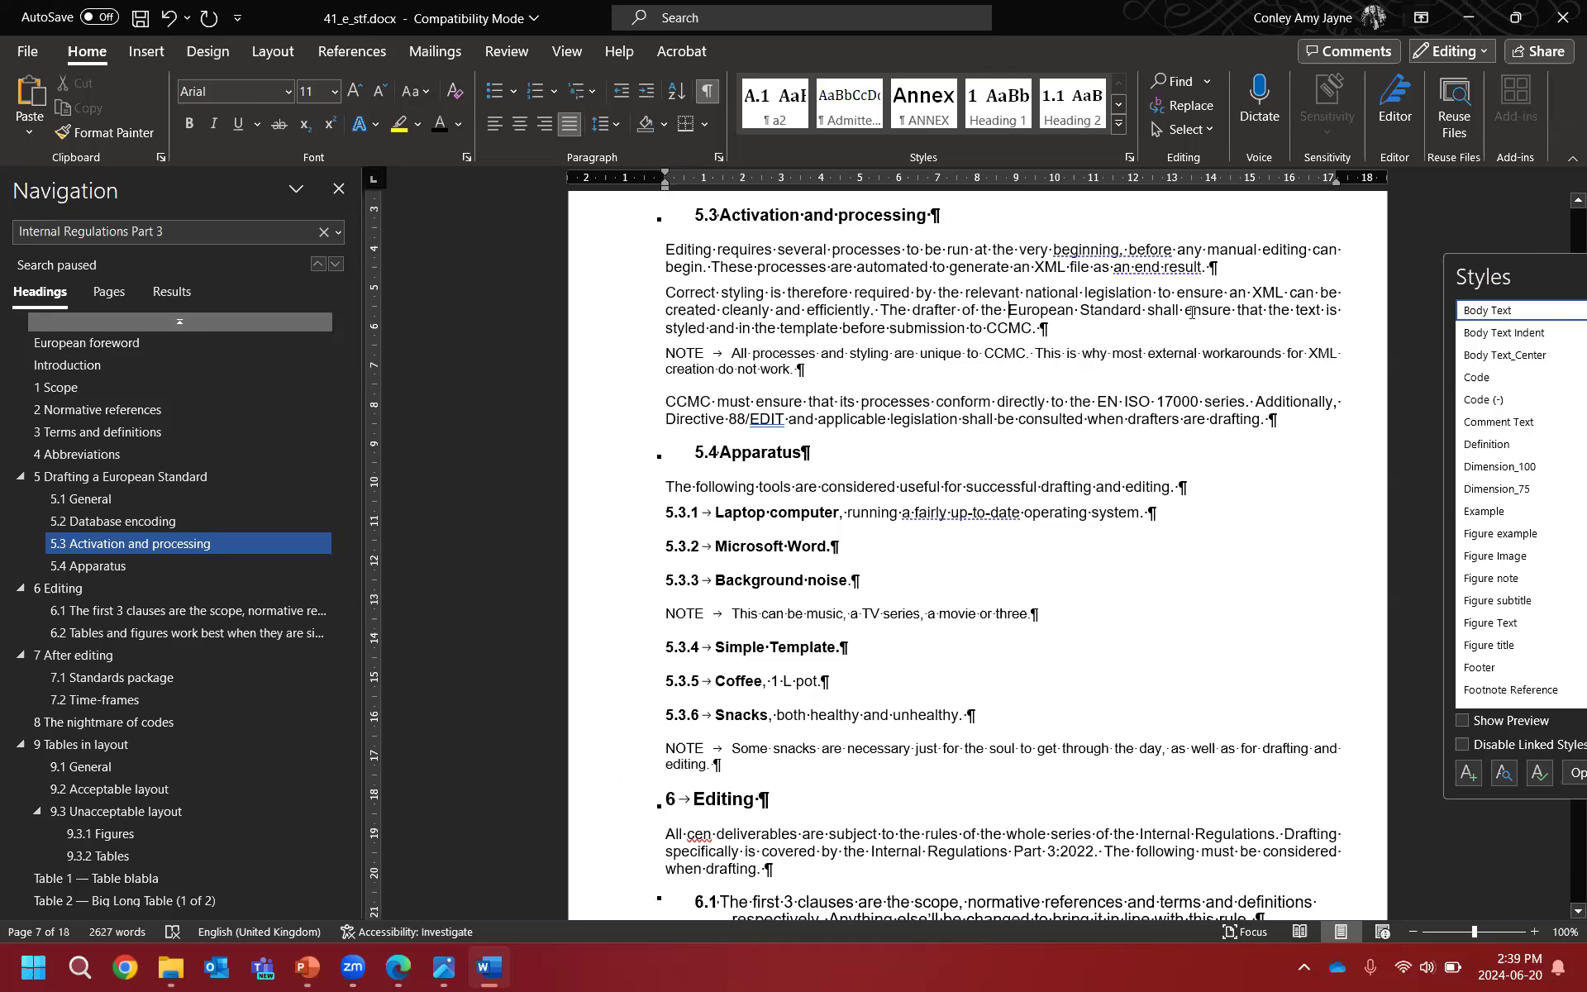
Step: Delete "The drafter of the European Standard shall" from the second 5.3 paragraph and capitalise "Ensure" as the sentence's first word
left_click_drag(1185, 310, 903, 315)
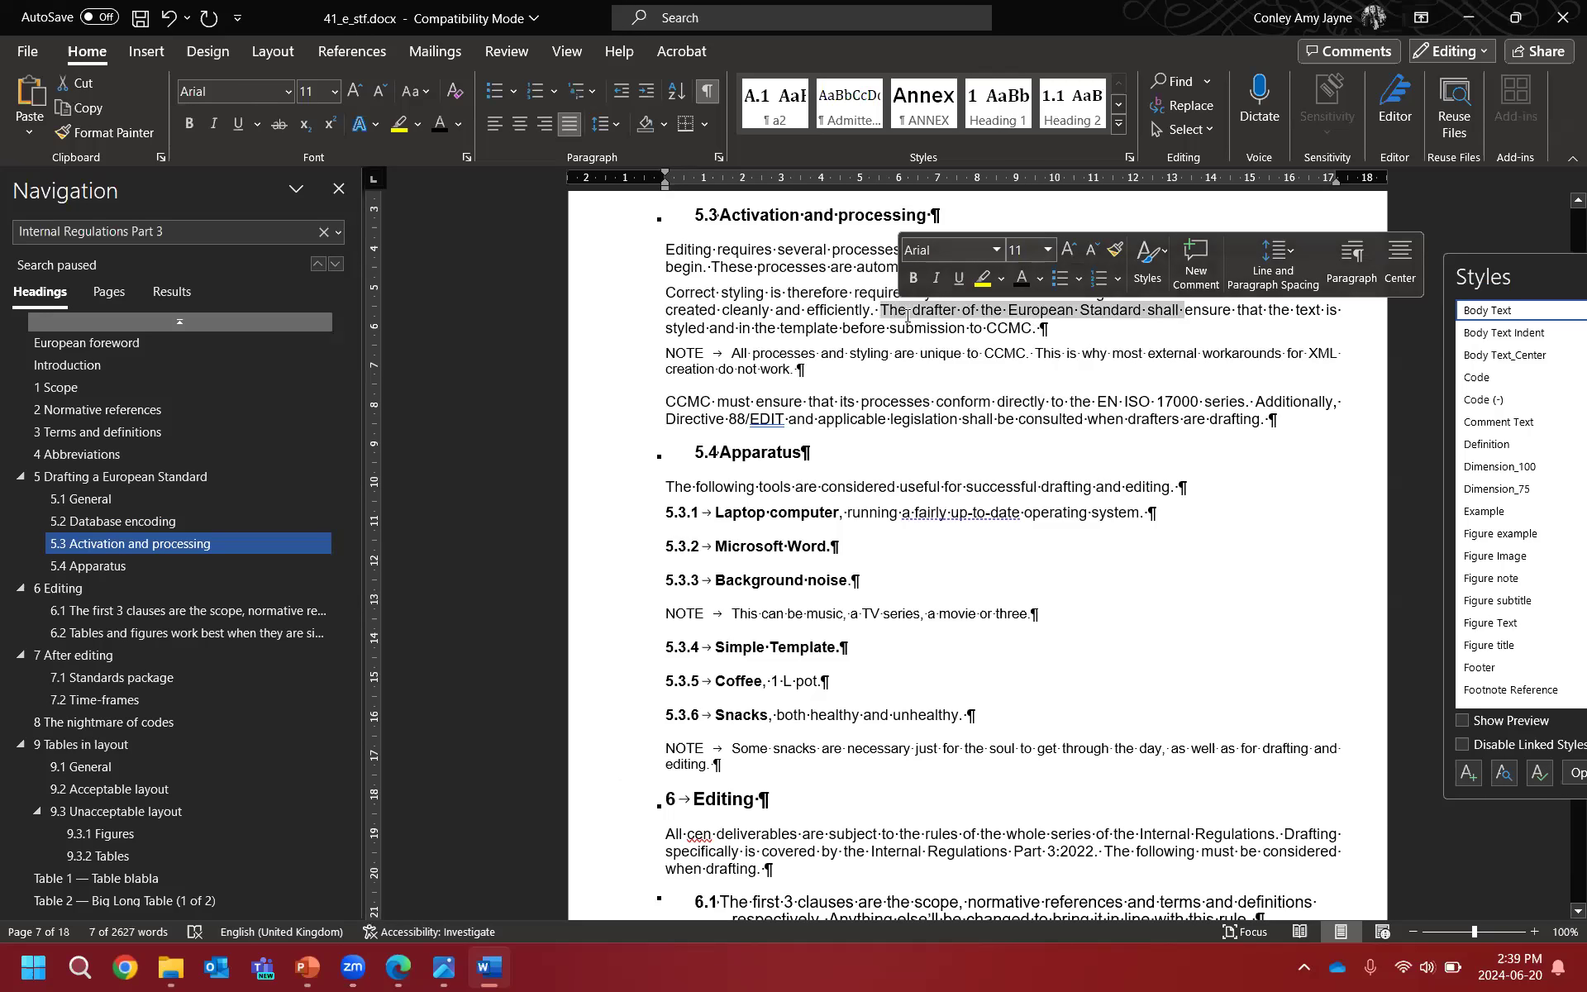
key("Delete")
key("shift+F3")
key("shift+F3")
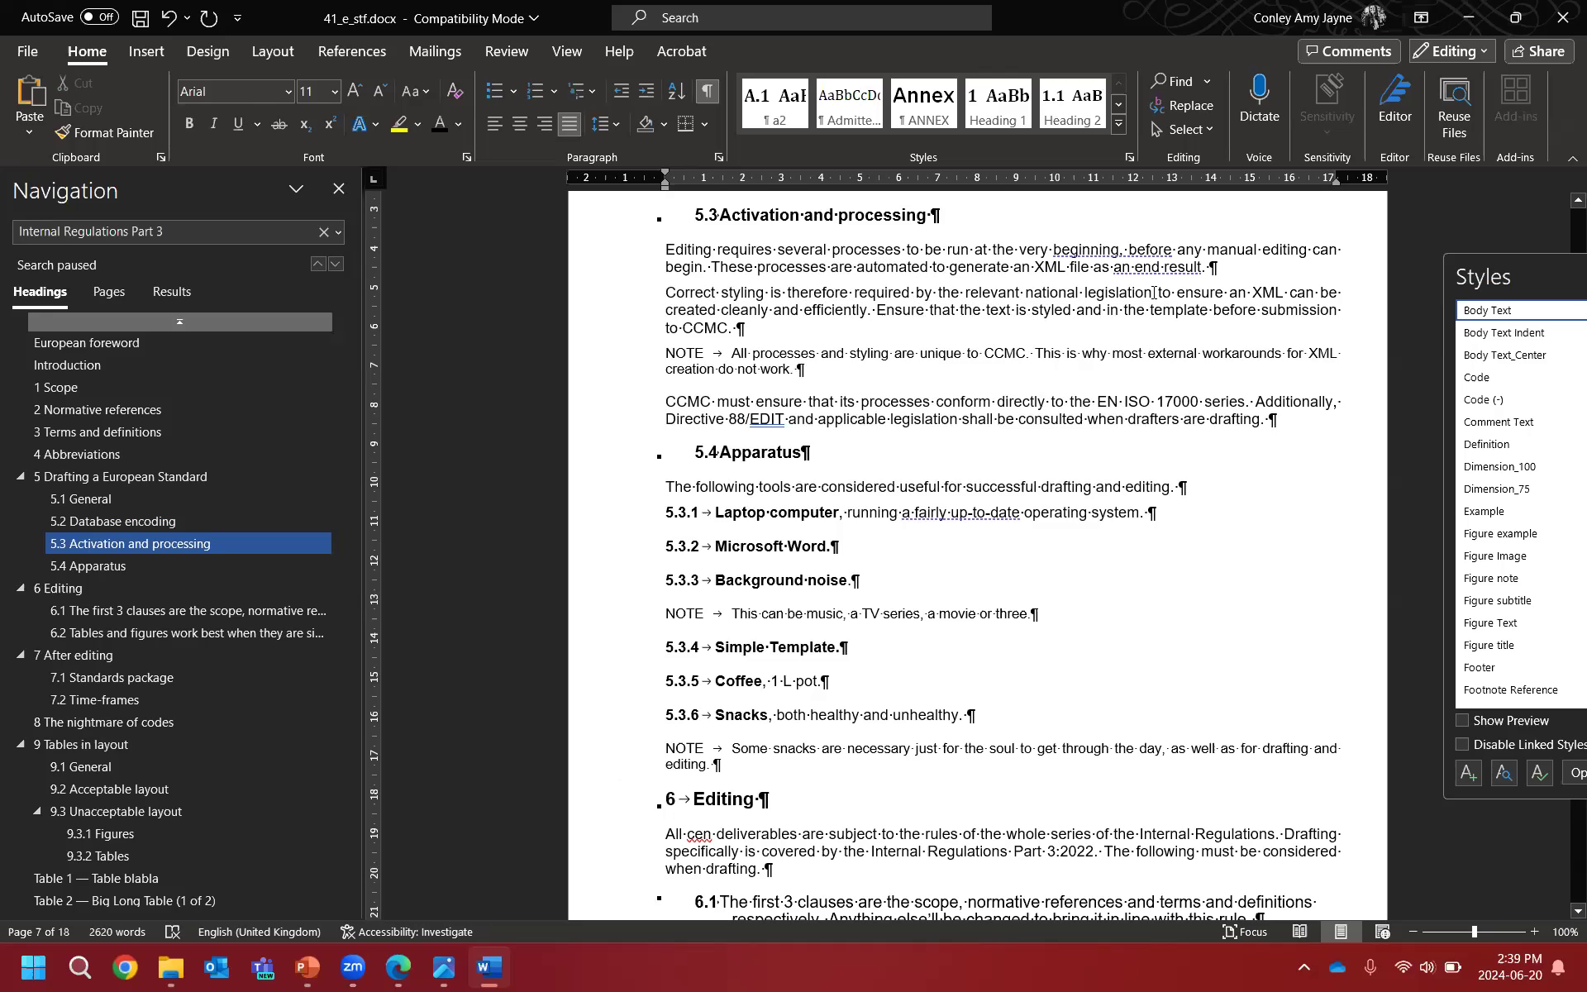
Step: Cut "by the relevant national legislation" from the sentence about correct styling in 5.3, keeping it for reuse
left_click_drag(1154, 291, 878, 289)
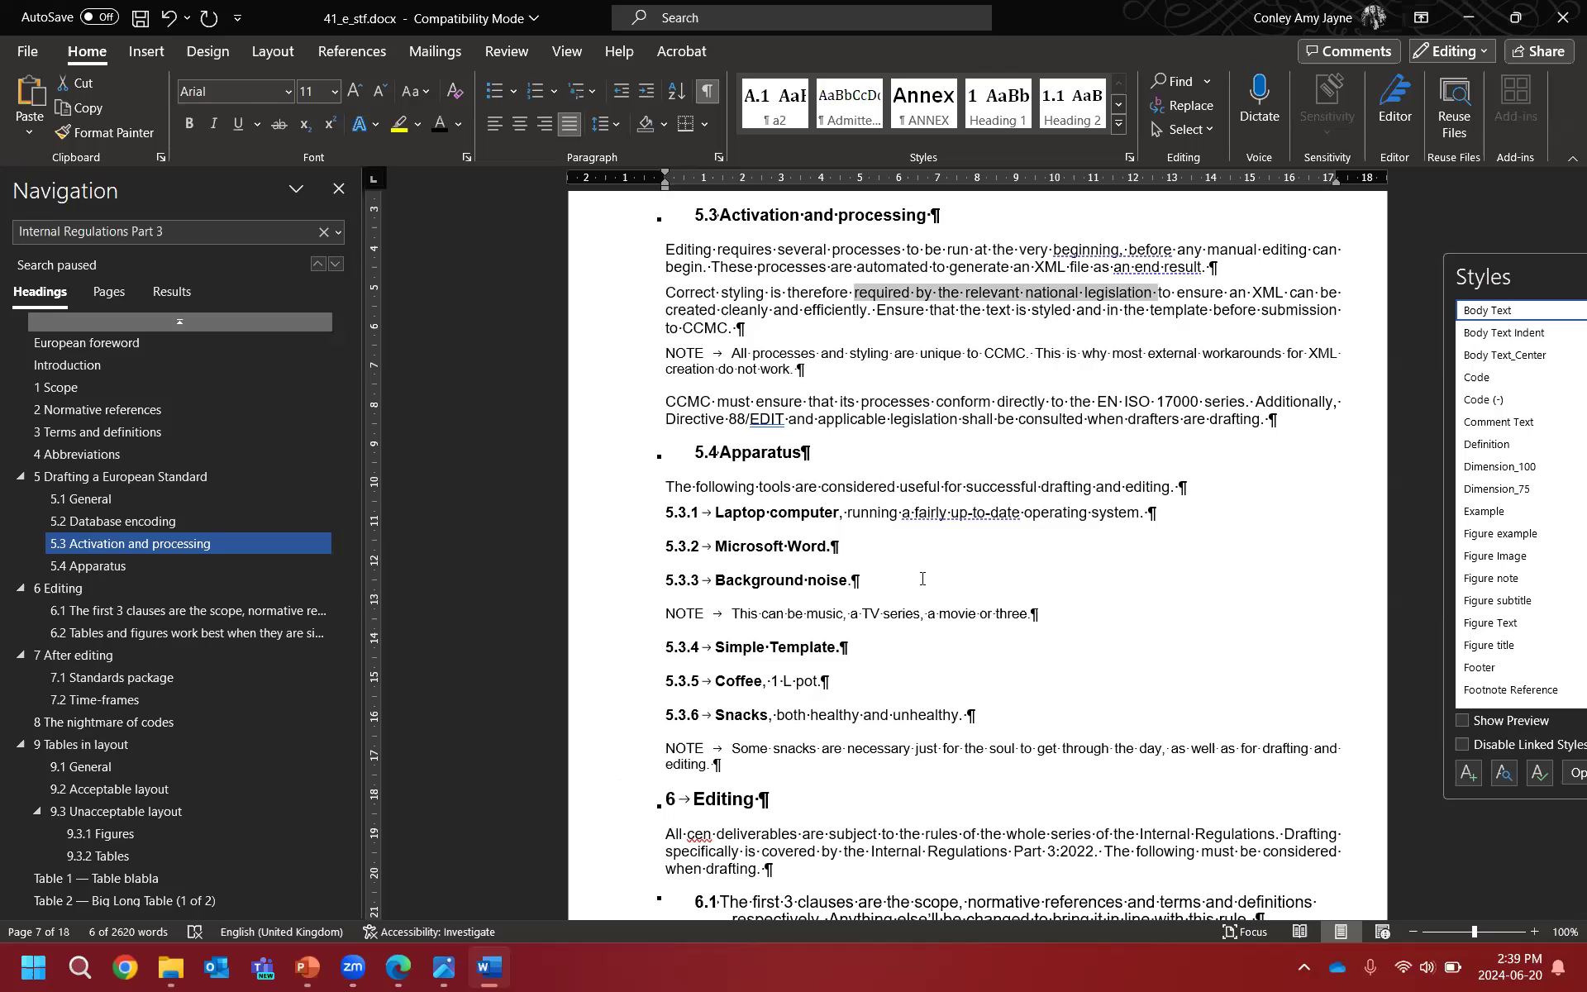
left_click(1022, 300)
left_click(1097, 296)
left_click_drag(1151, 296, 855, 298)
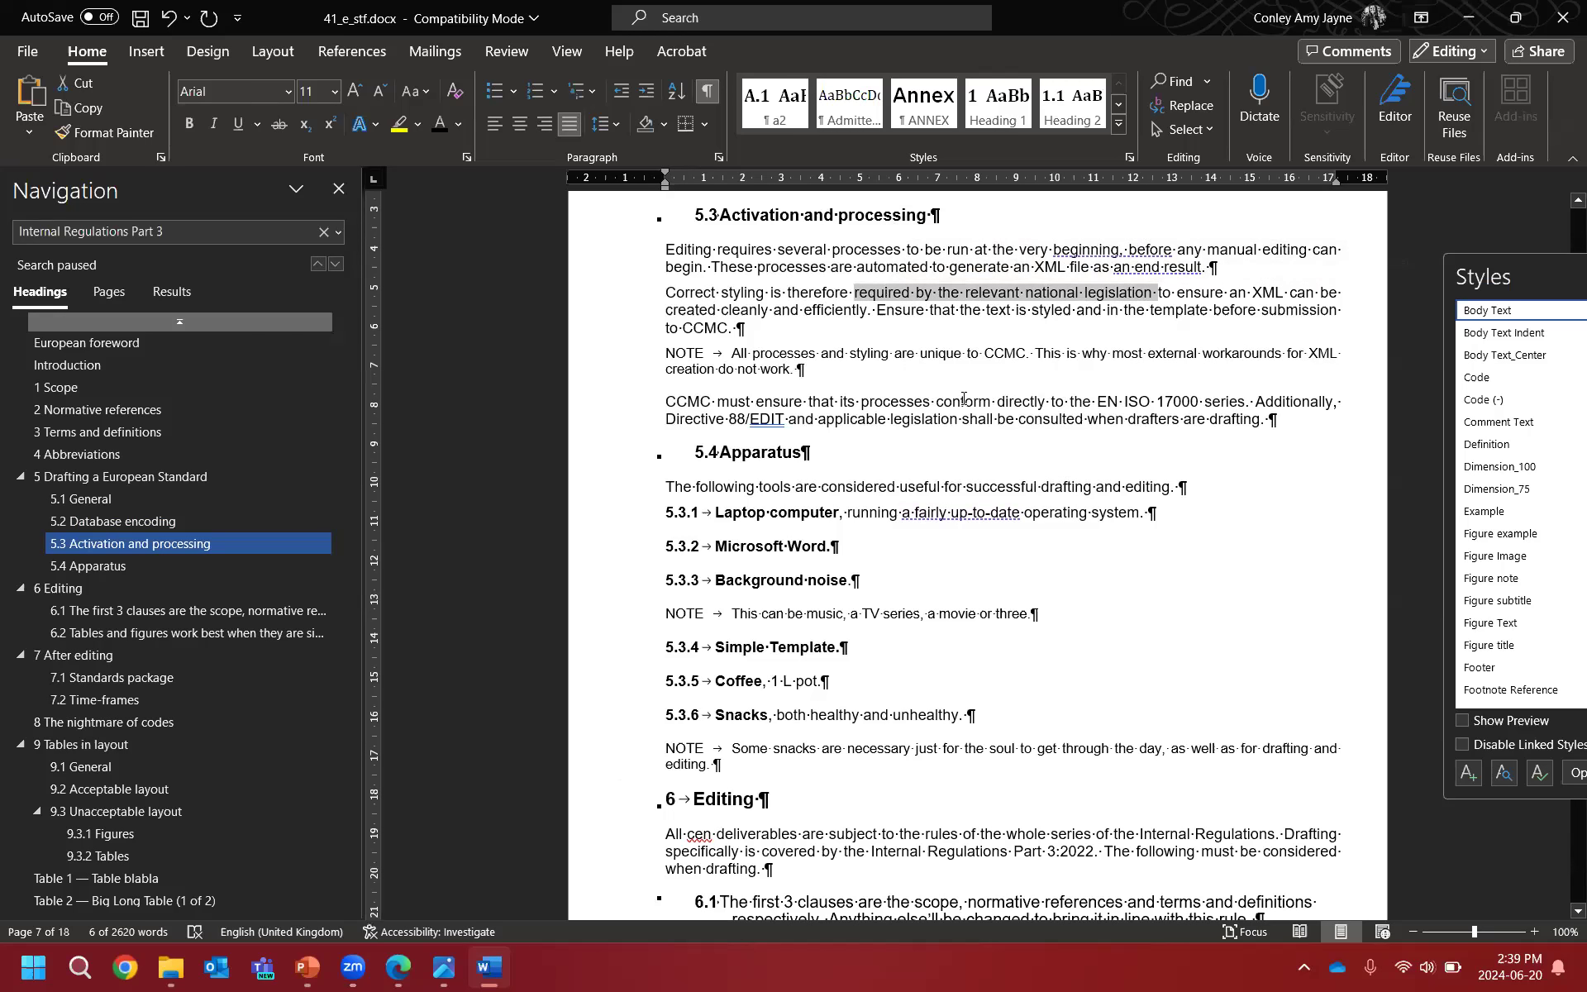
left_click(1074, 333)
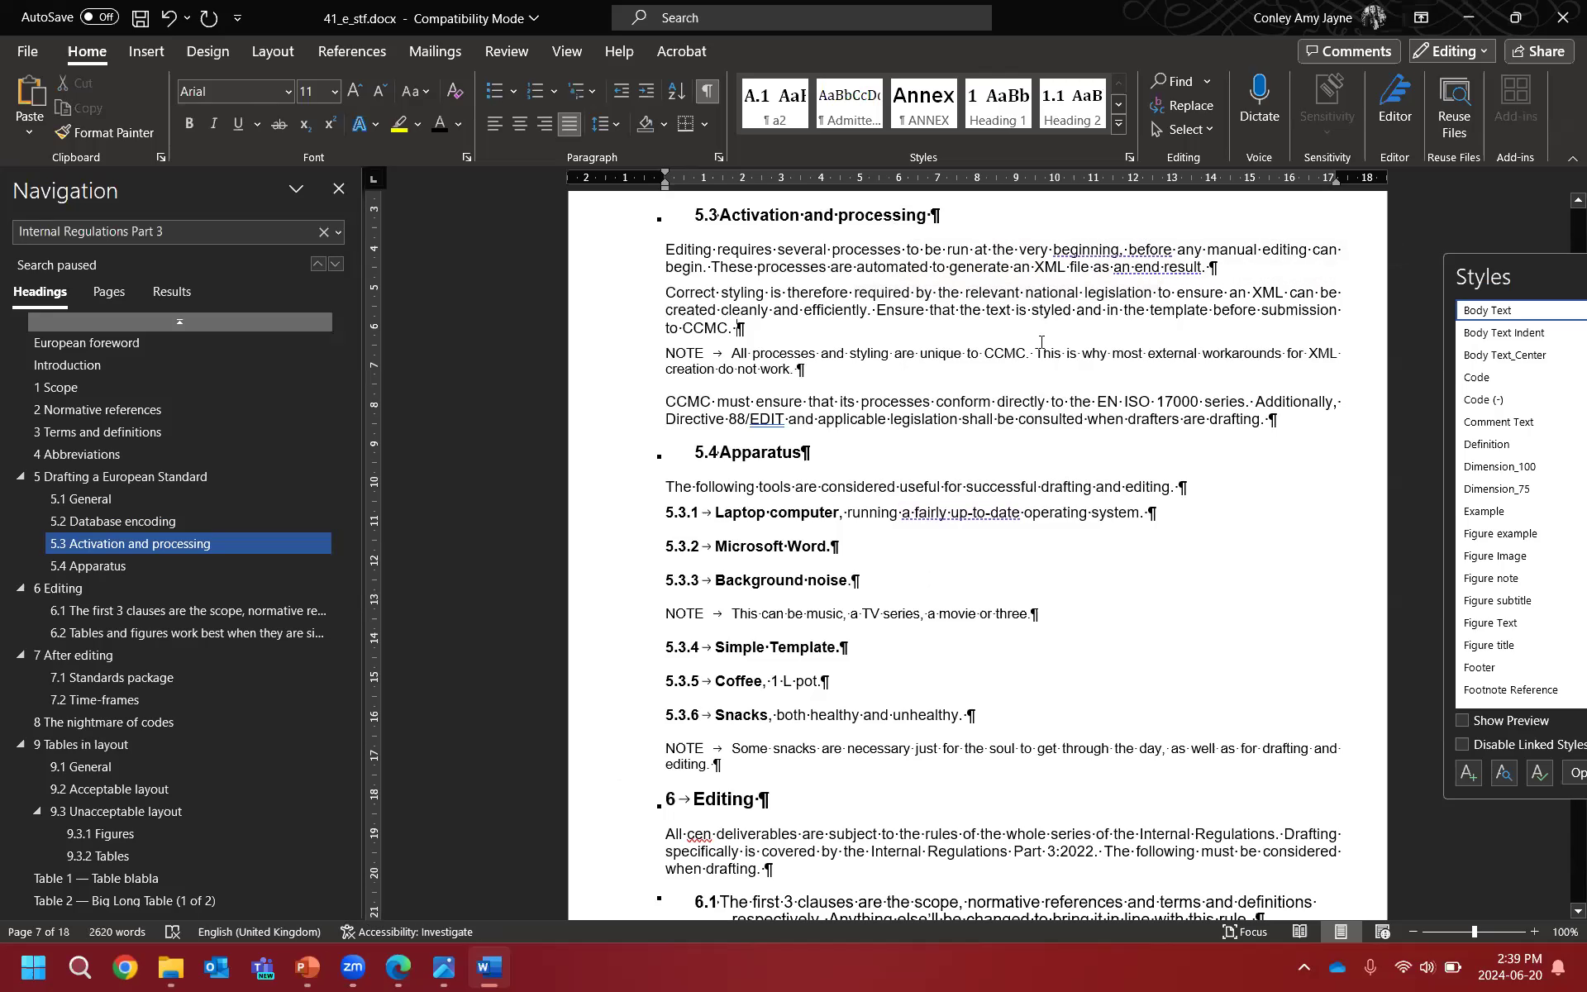
left_click_drag(1136, 294, 870, 286)
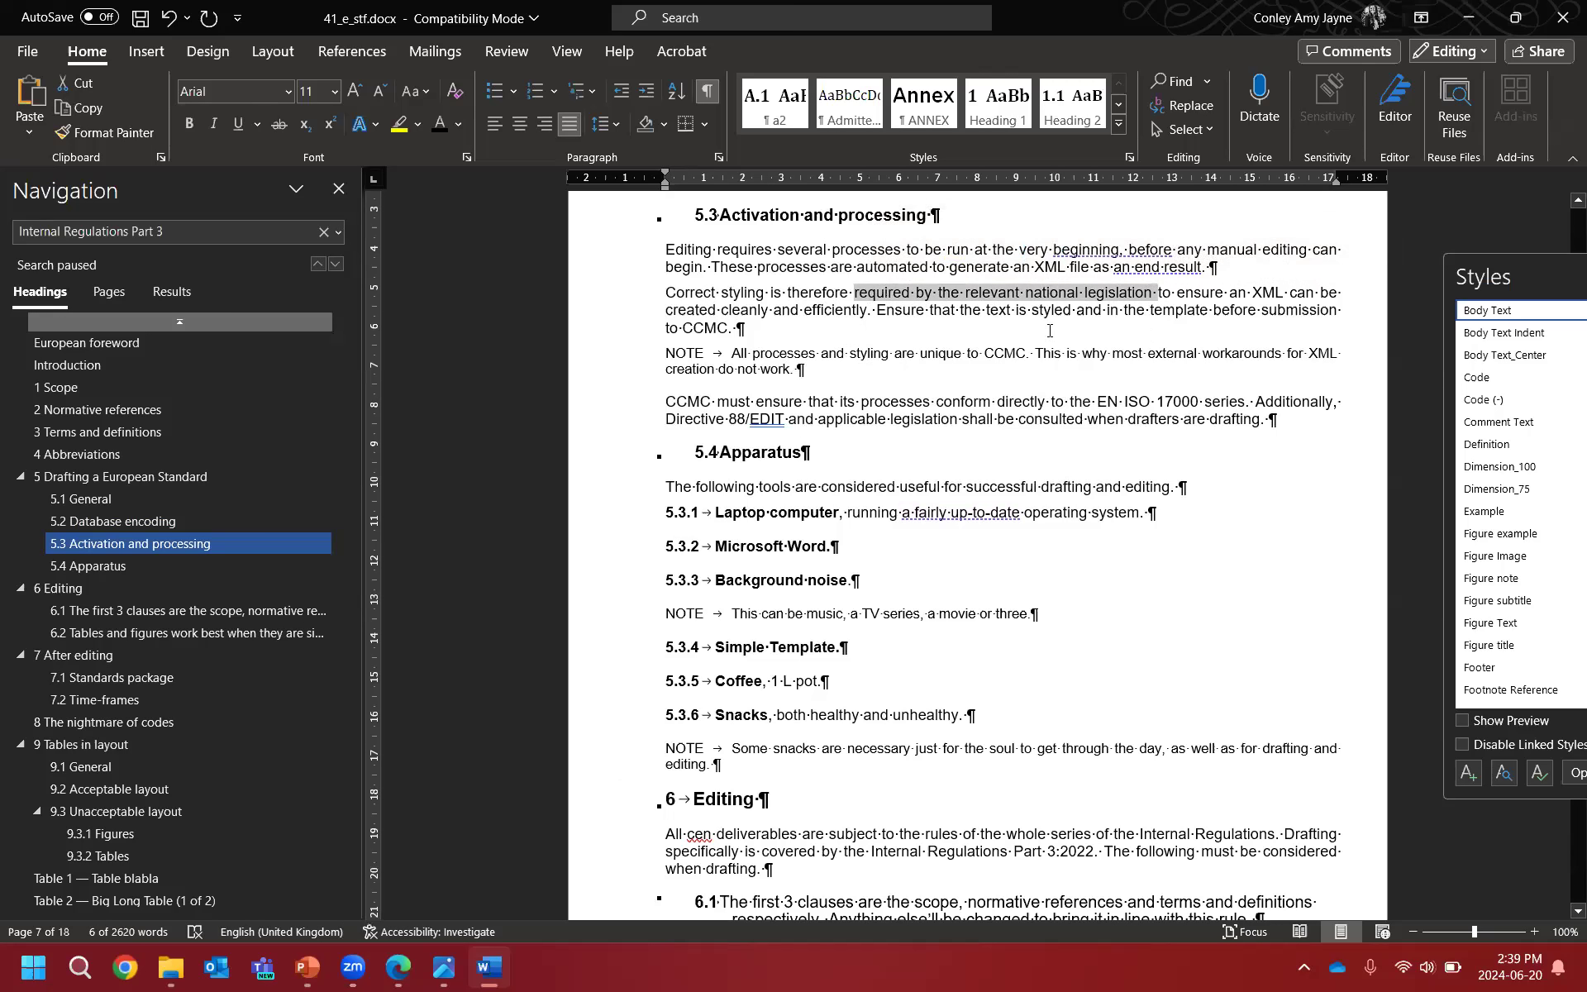
left_click(1171, 297)
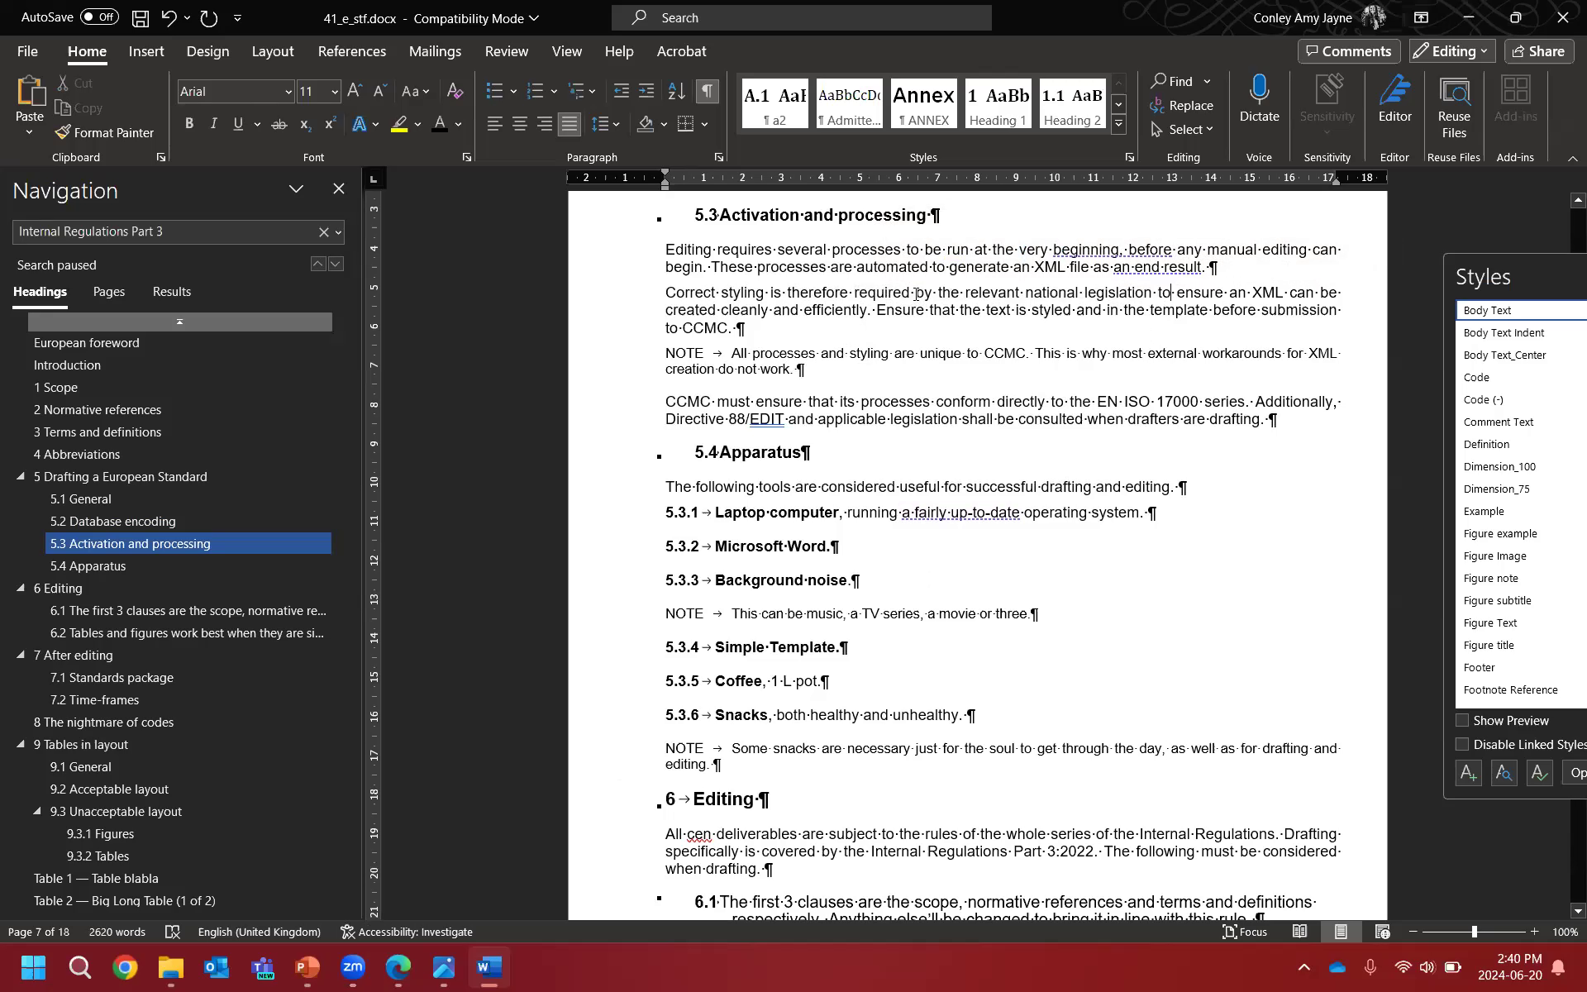
left_click_drag(918, 292, 1157, 304)
key("ctrl+c")
key("Delete")
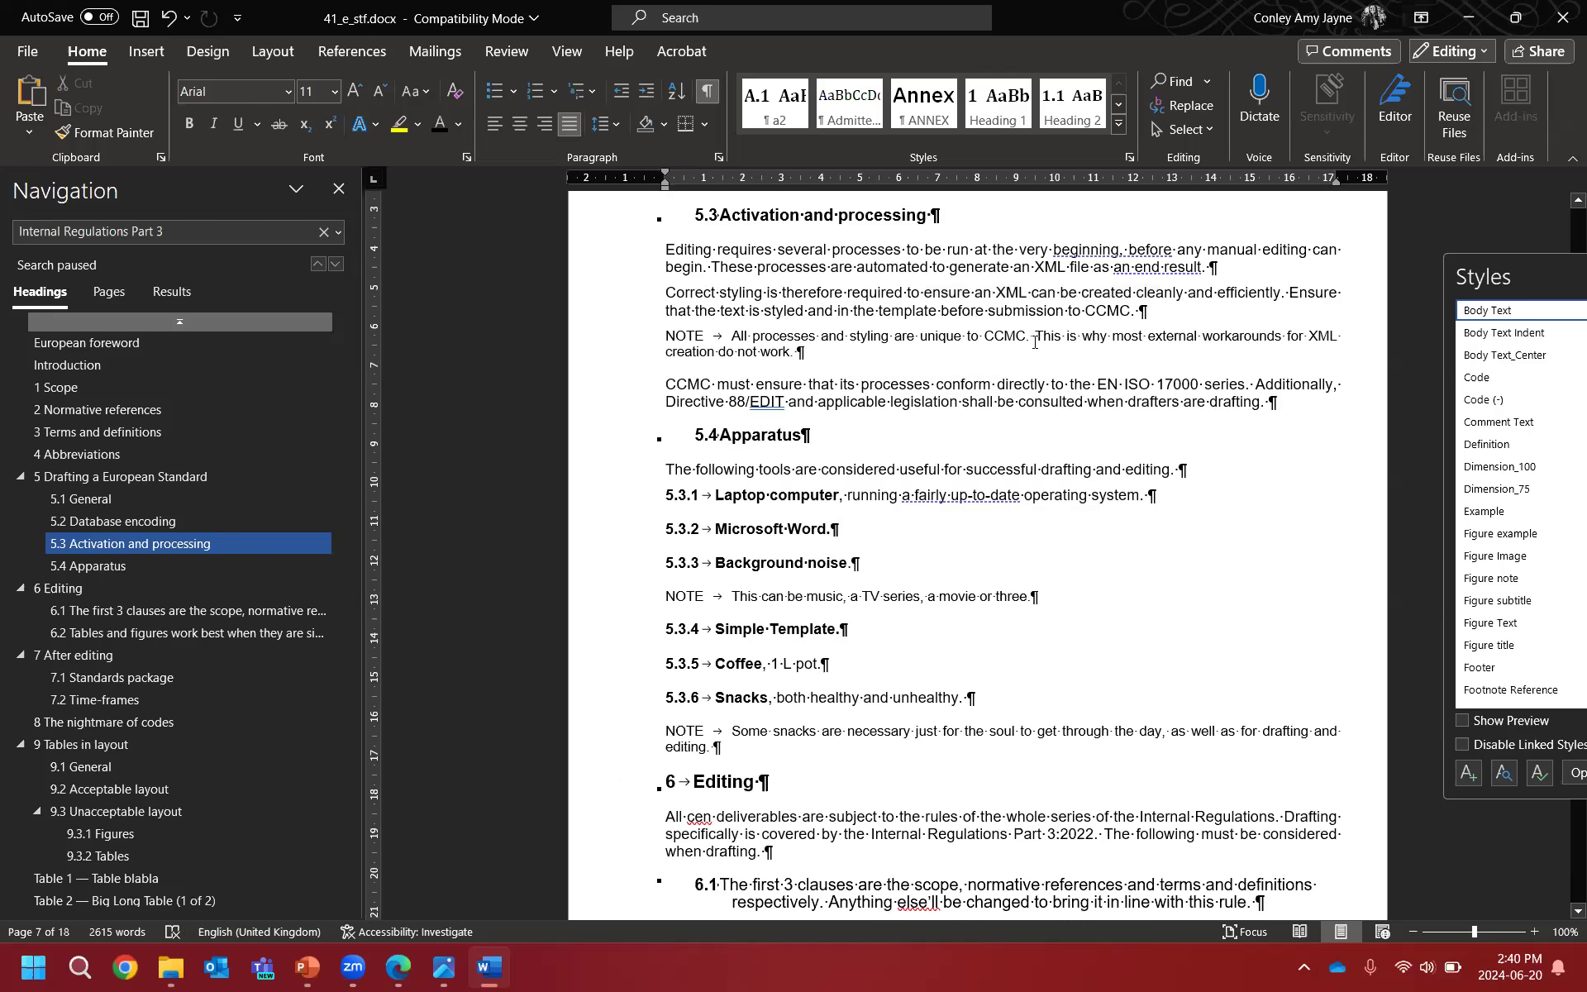
Step: Paste the cut legislation phrase as a new paragraph above the existing note in 5.3, preceded by "NOTE" and a tab
left_click(1075, 336)
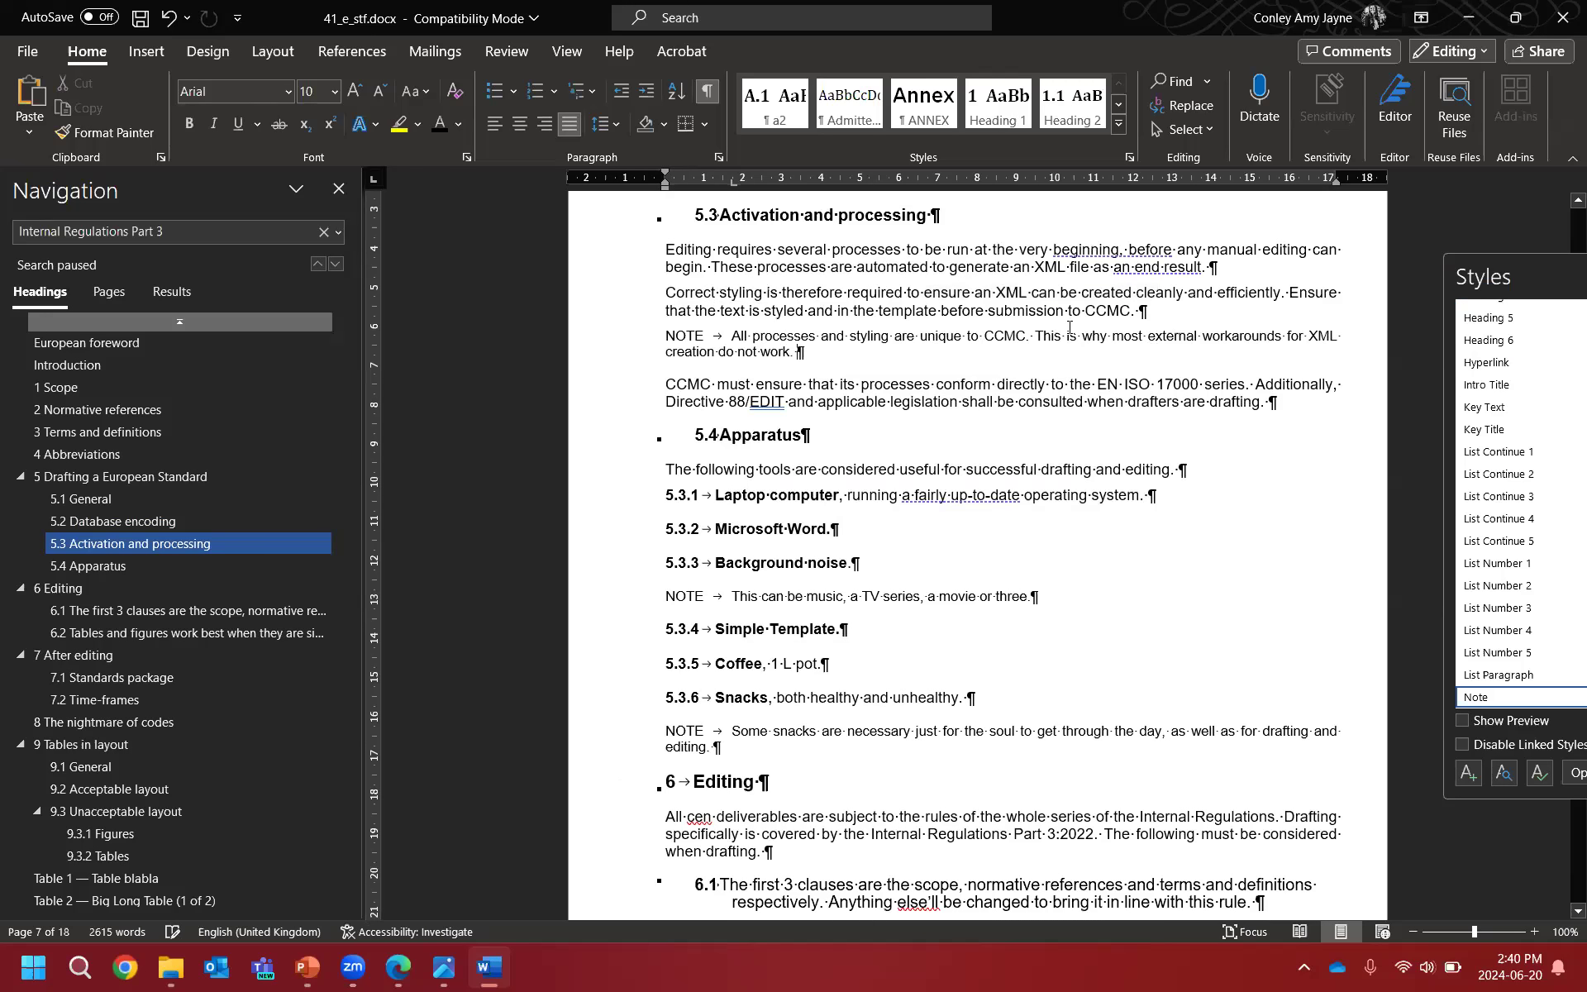
left_click(1187, 310)
key("Return")
key("ctrl+v")
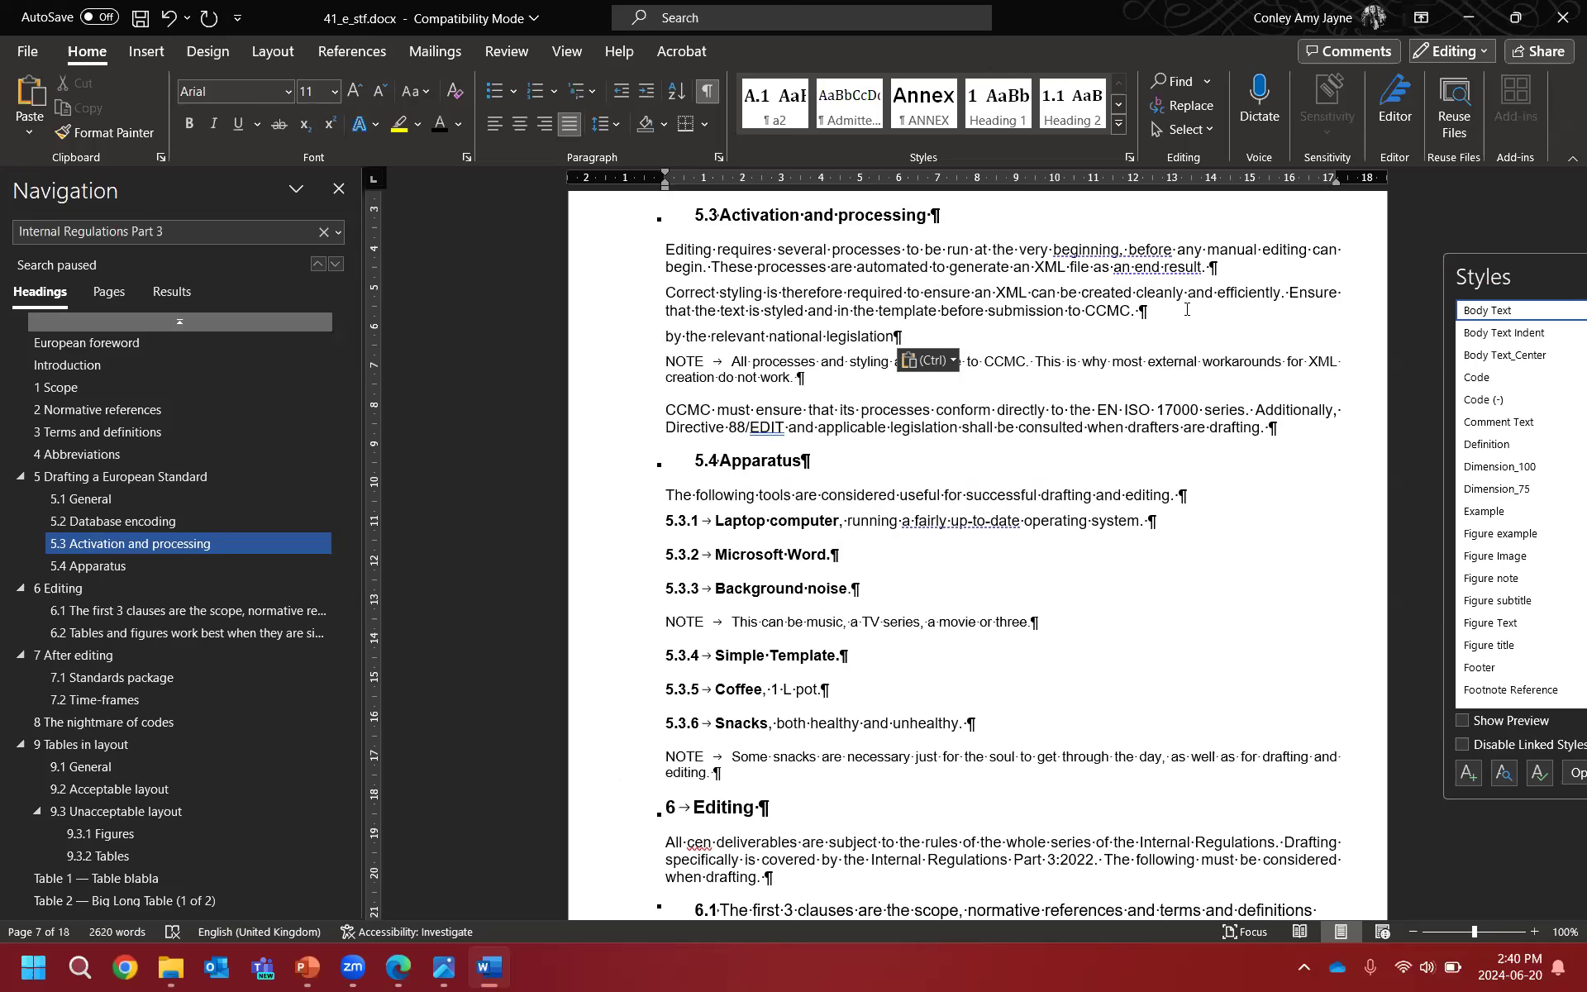
left_click(660, 337)
type("NOTE")
key("Tab")
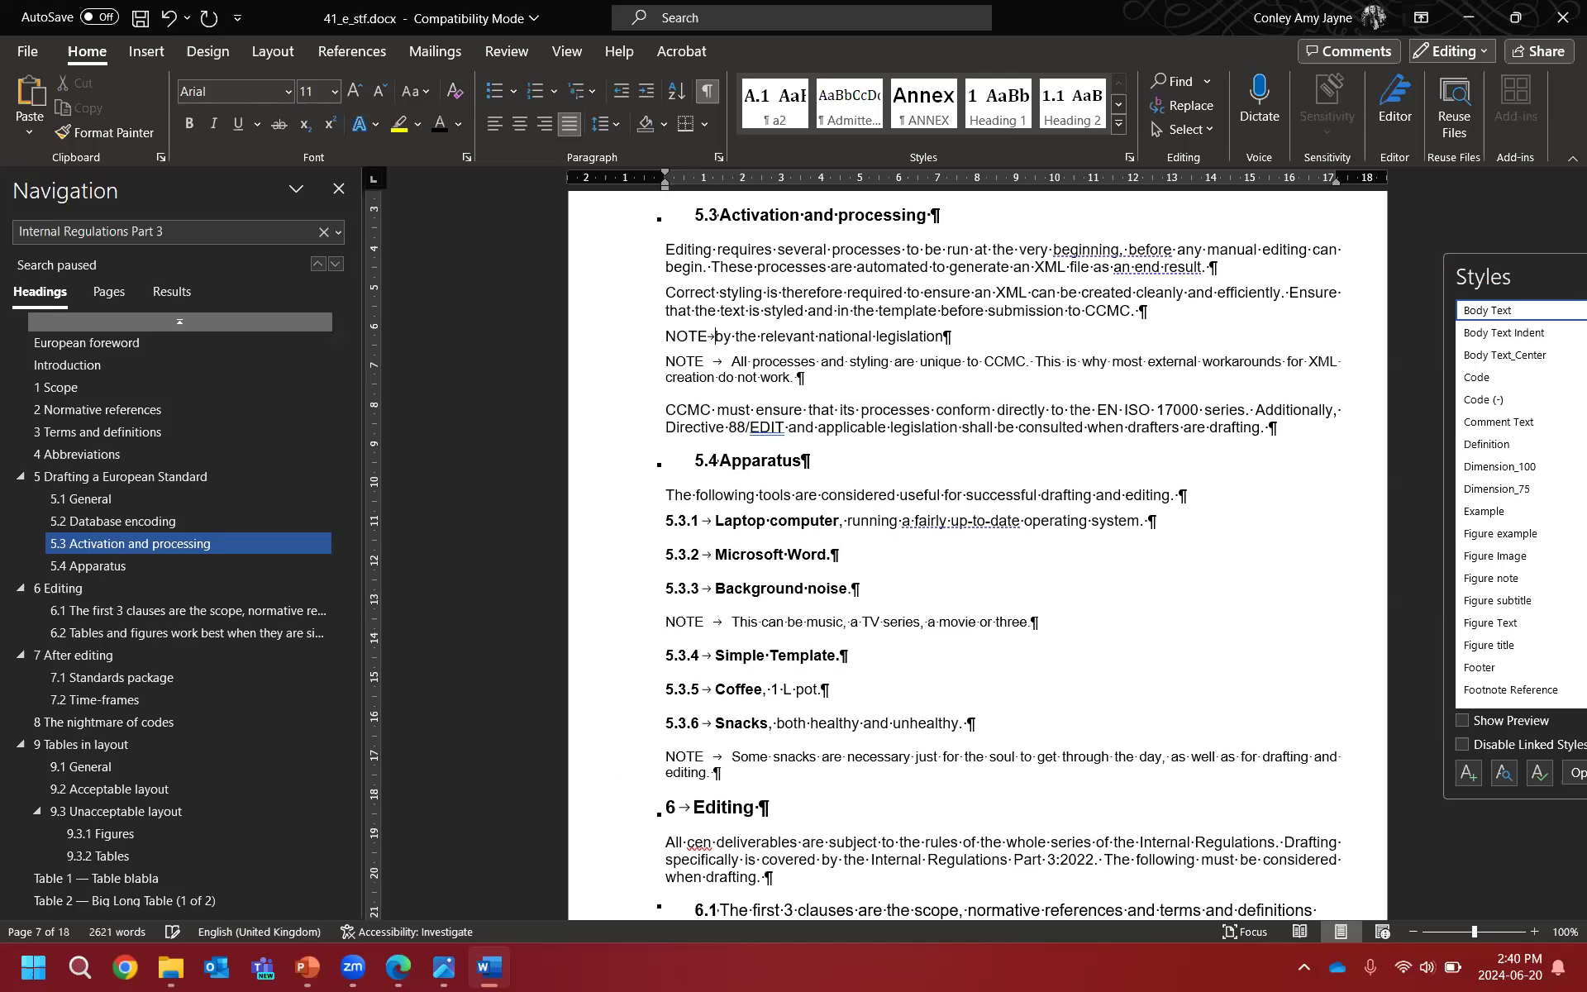
Step: Number the two consecutive notes in 5.3 as NOTE 1 and NOTE 2
left_click(709, 336)
type("1")
key("Down")
type("2")
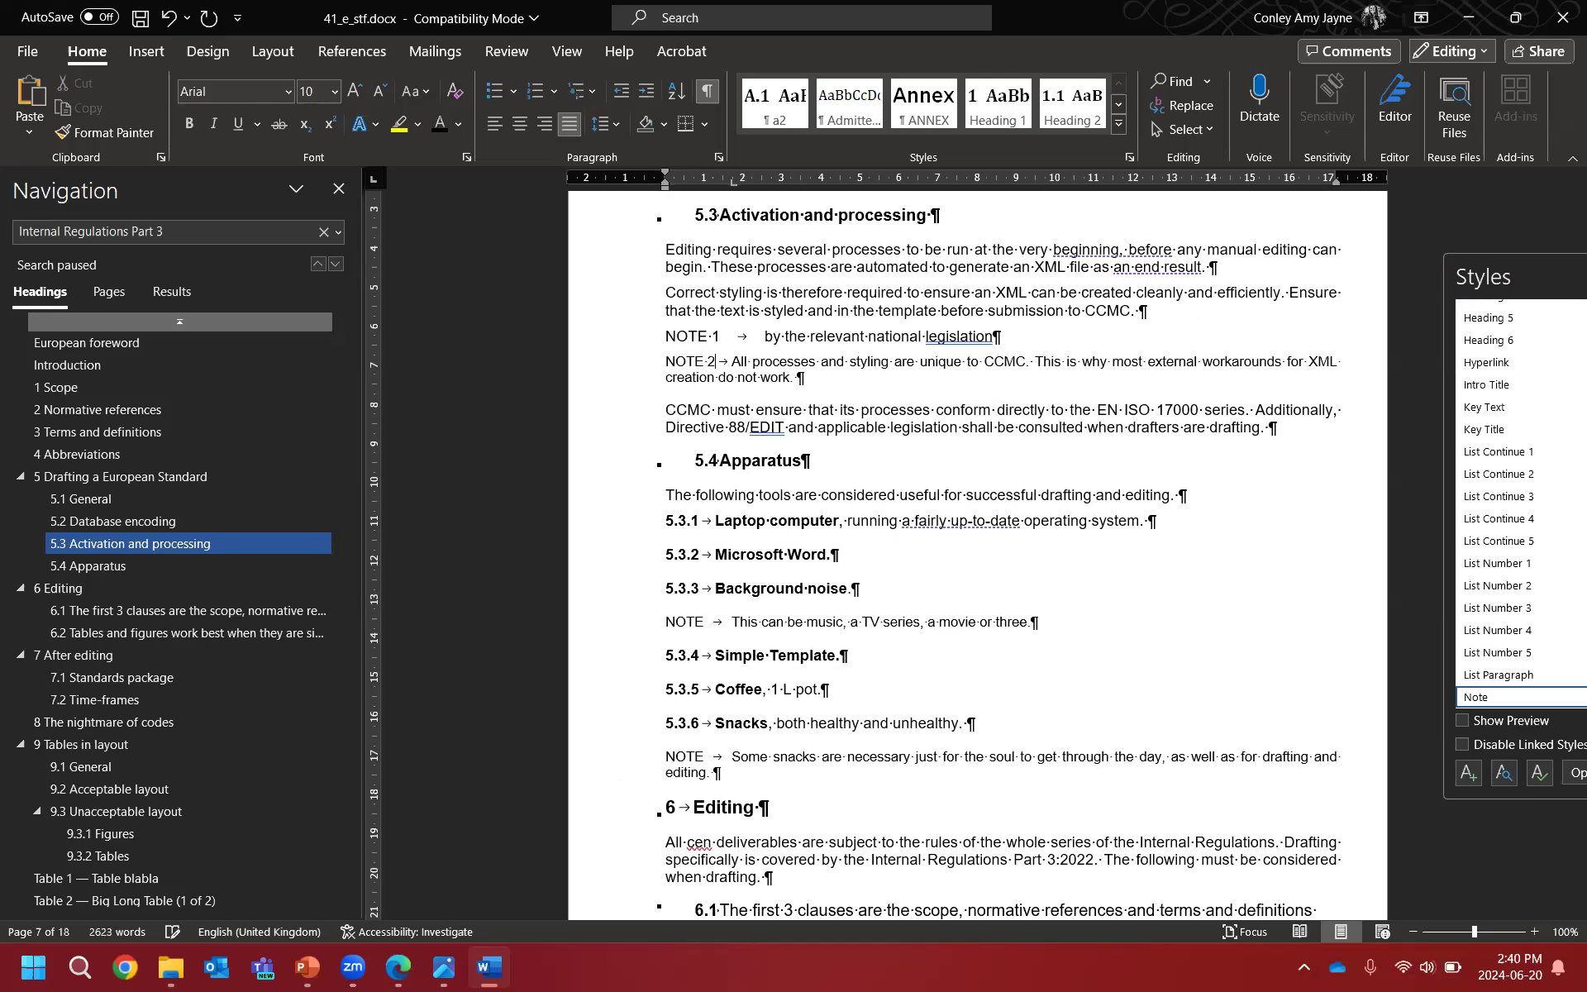
Step: Reword NOTE 1 in 5.3 to read "See the relevant national legislation for more information."
left_click(765, 337)
type("See")
key("Delete")
key("Delete")
key("Delete")
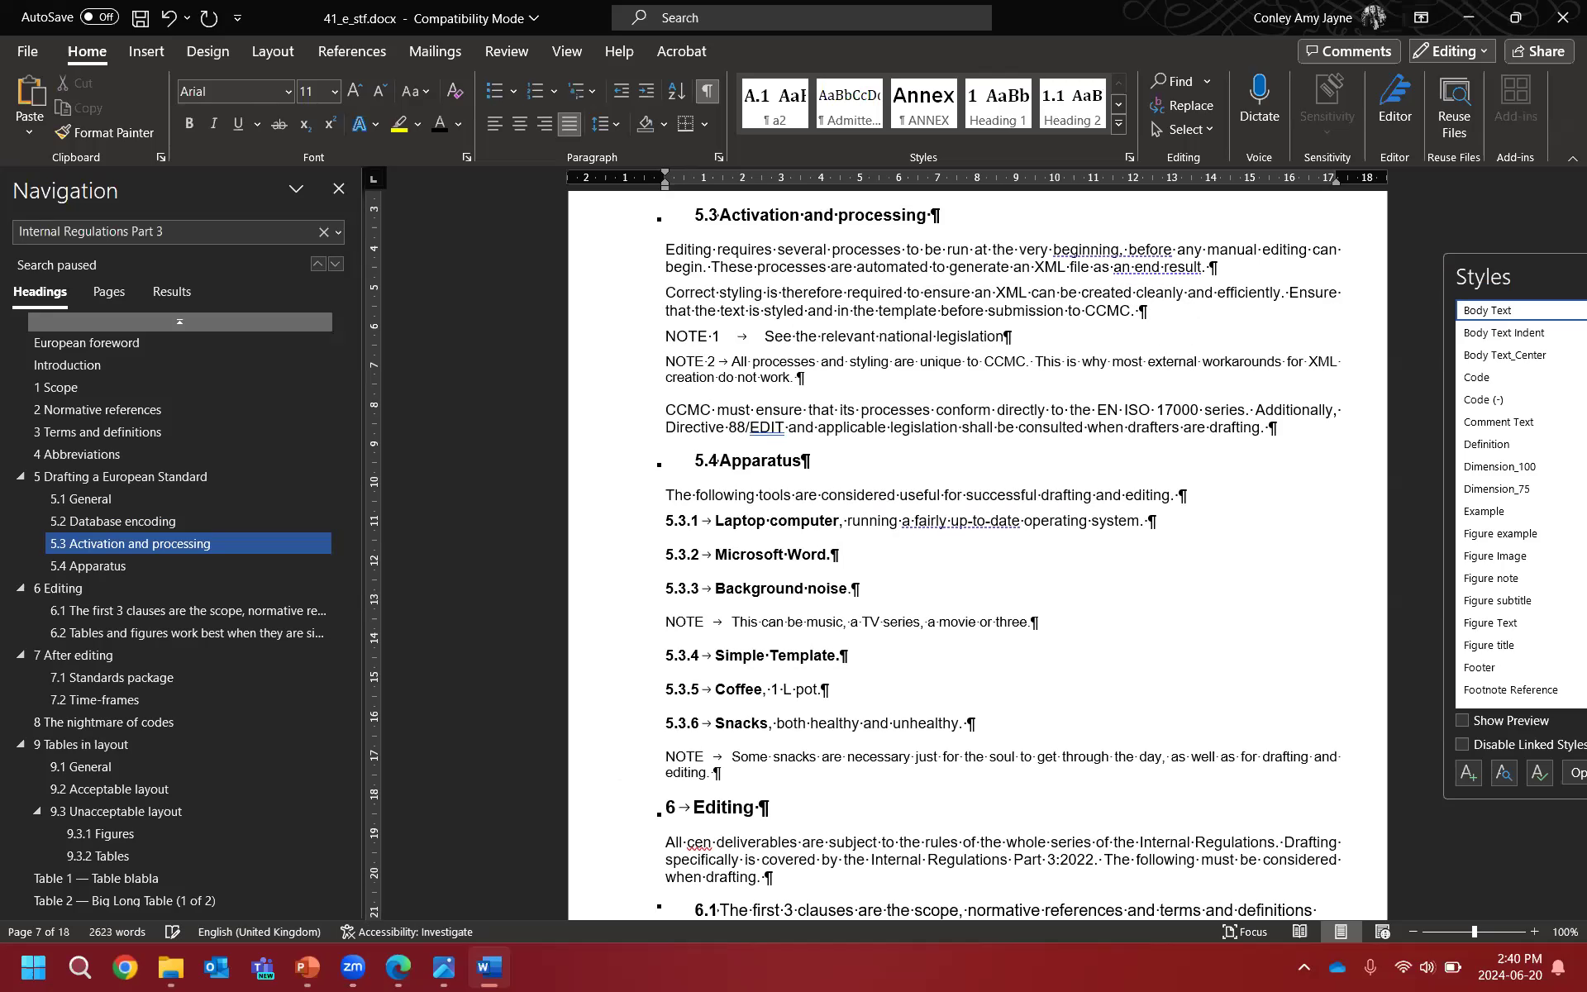
key("End")
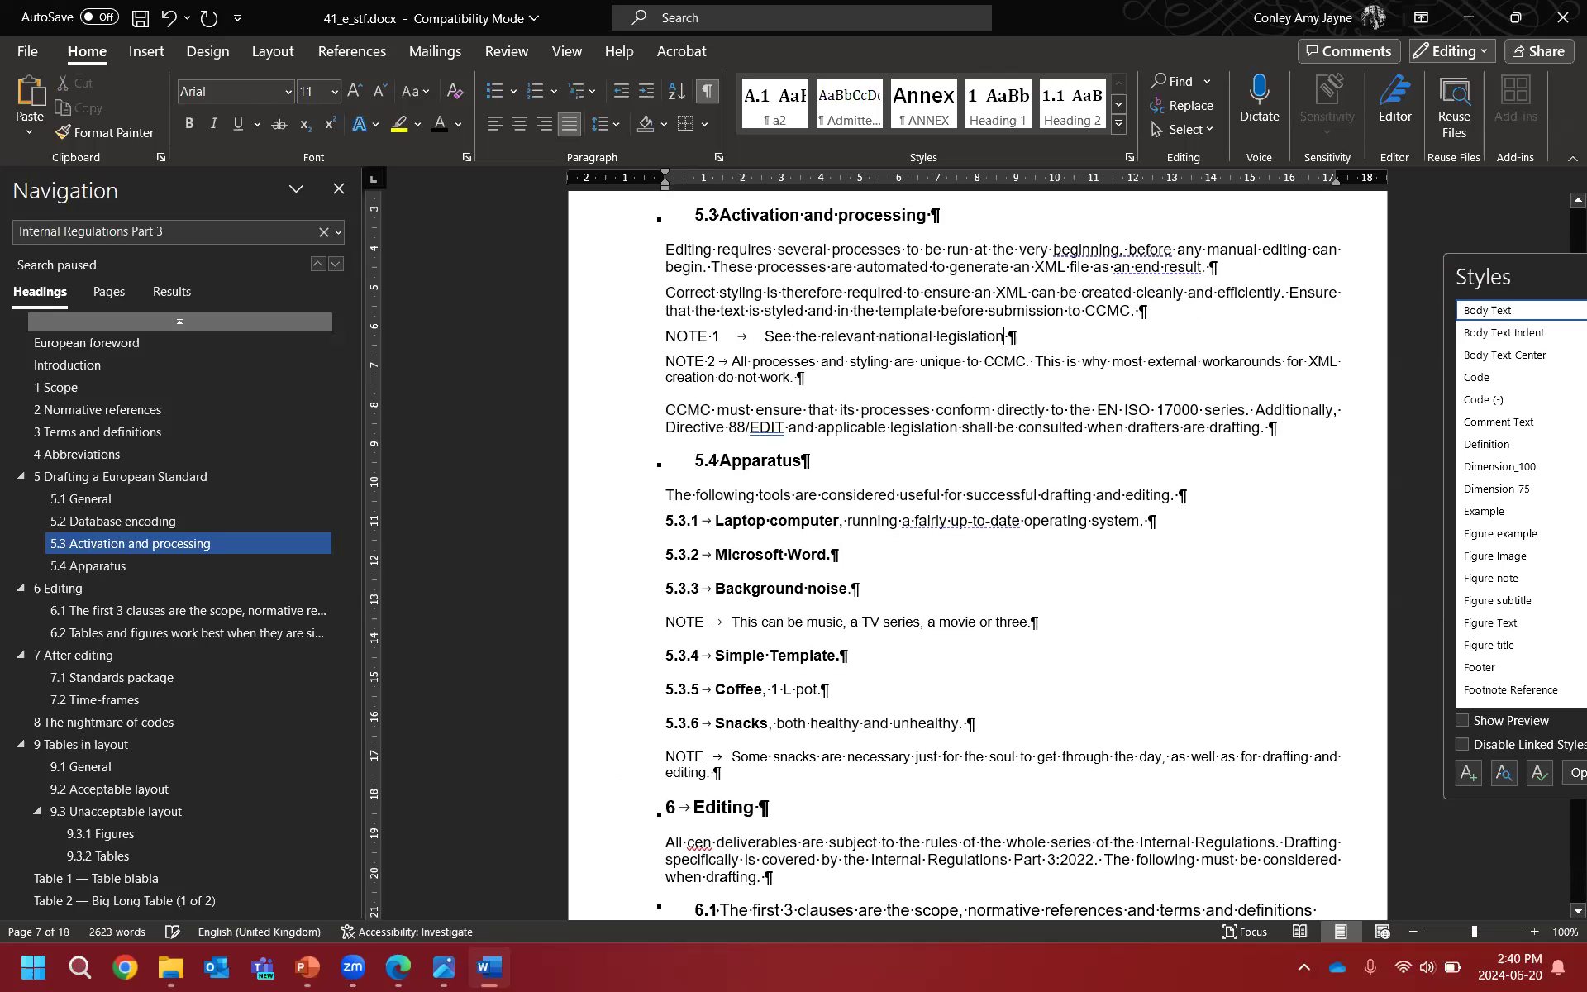
type("for more information.")
Step: Set the whole NOTE 1 line to font size 10 to match NOTE 2
double_click(1004, 363)
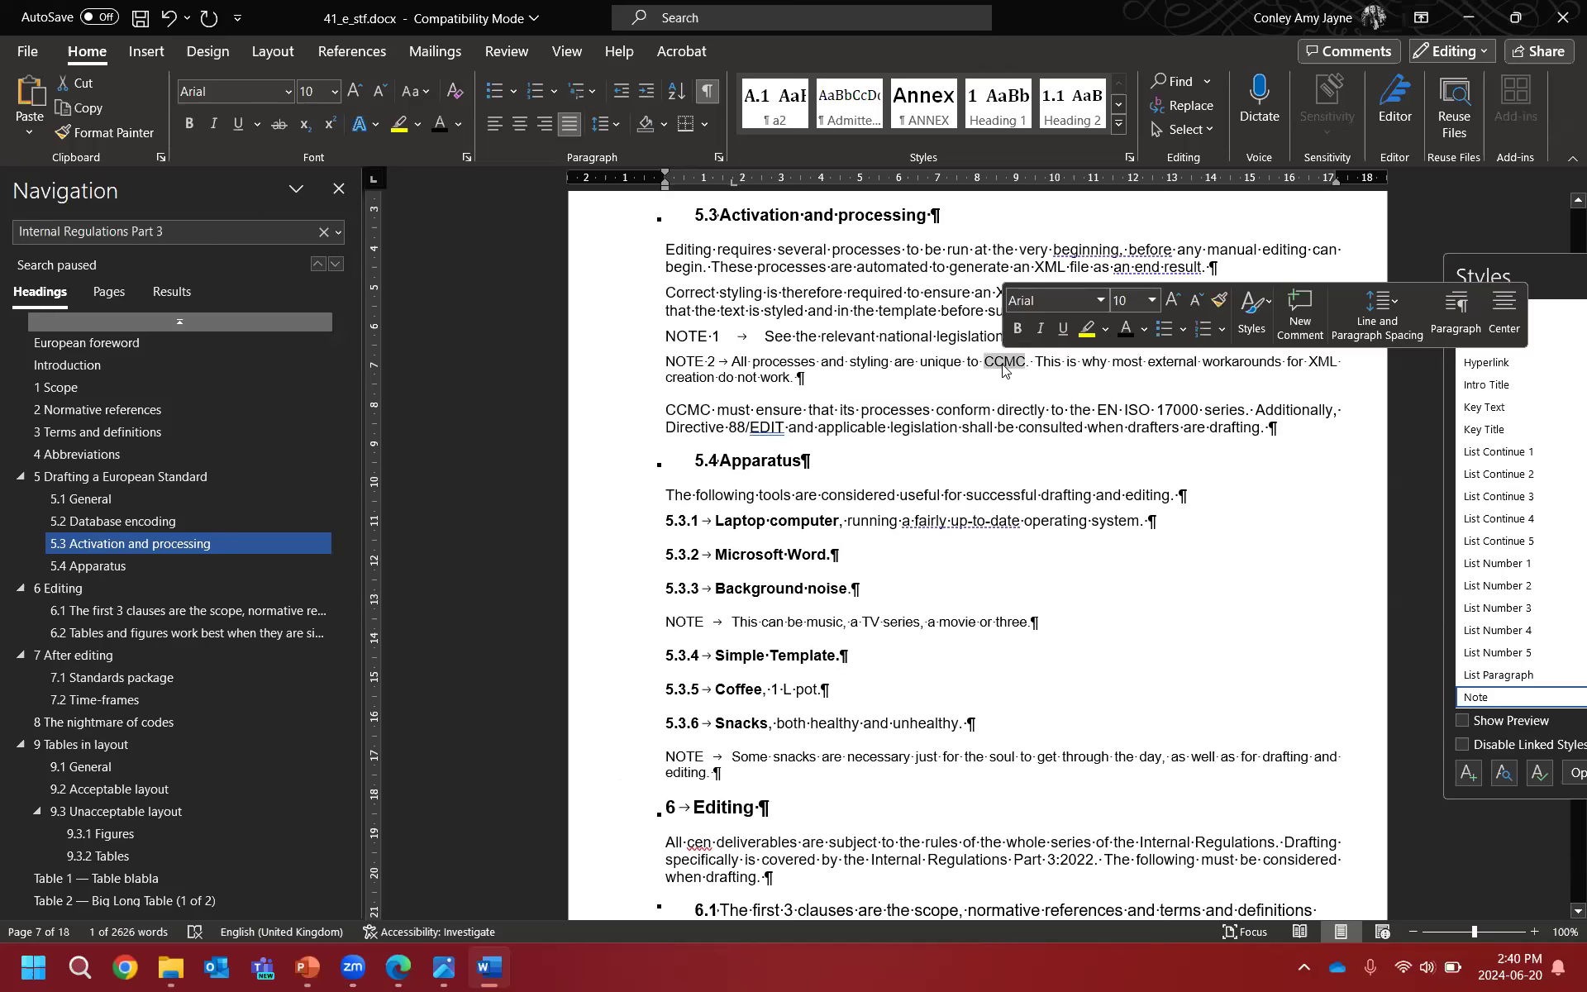
left_click(630, 341)
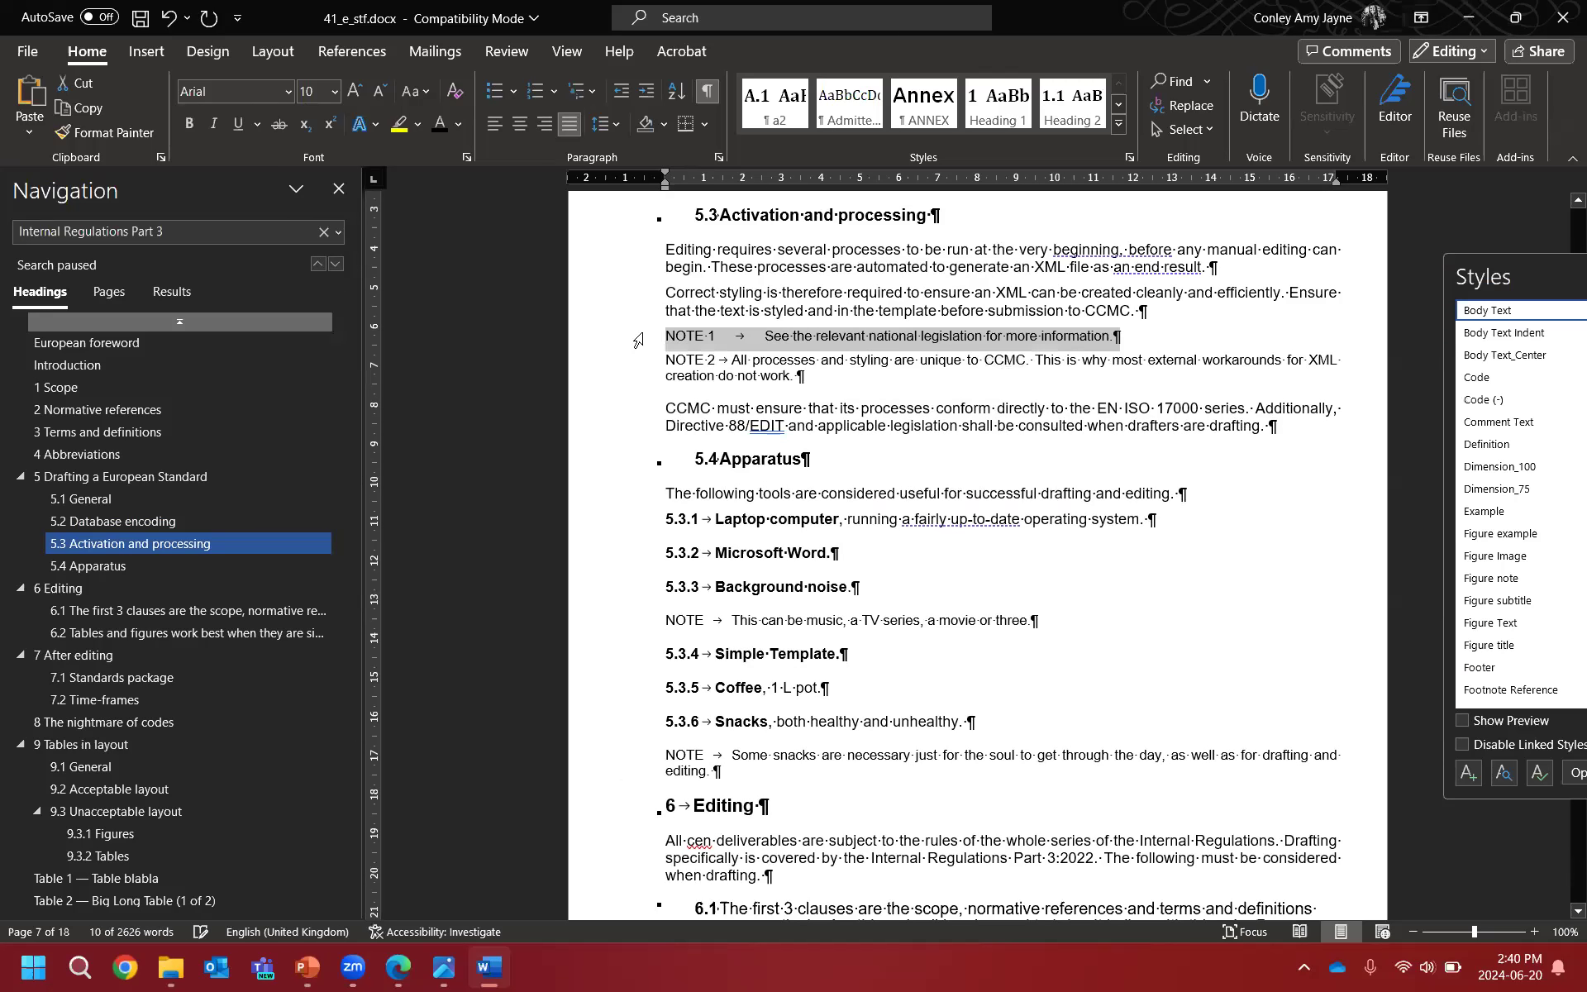
left_click(837, 335)
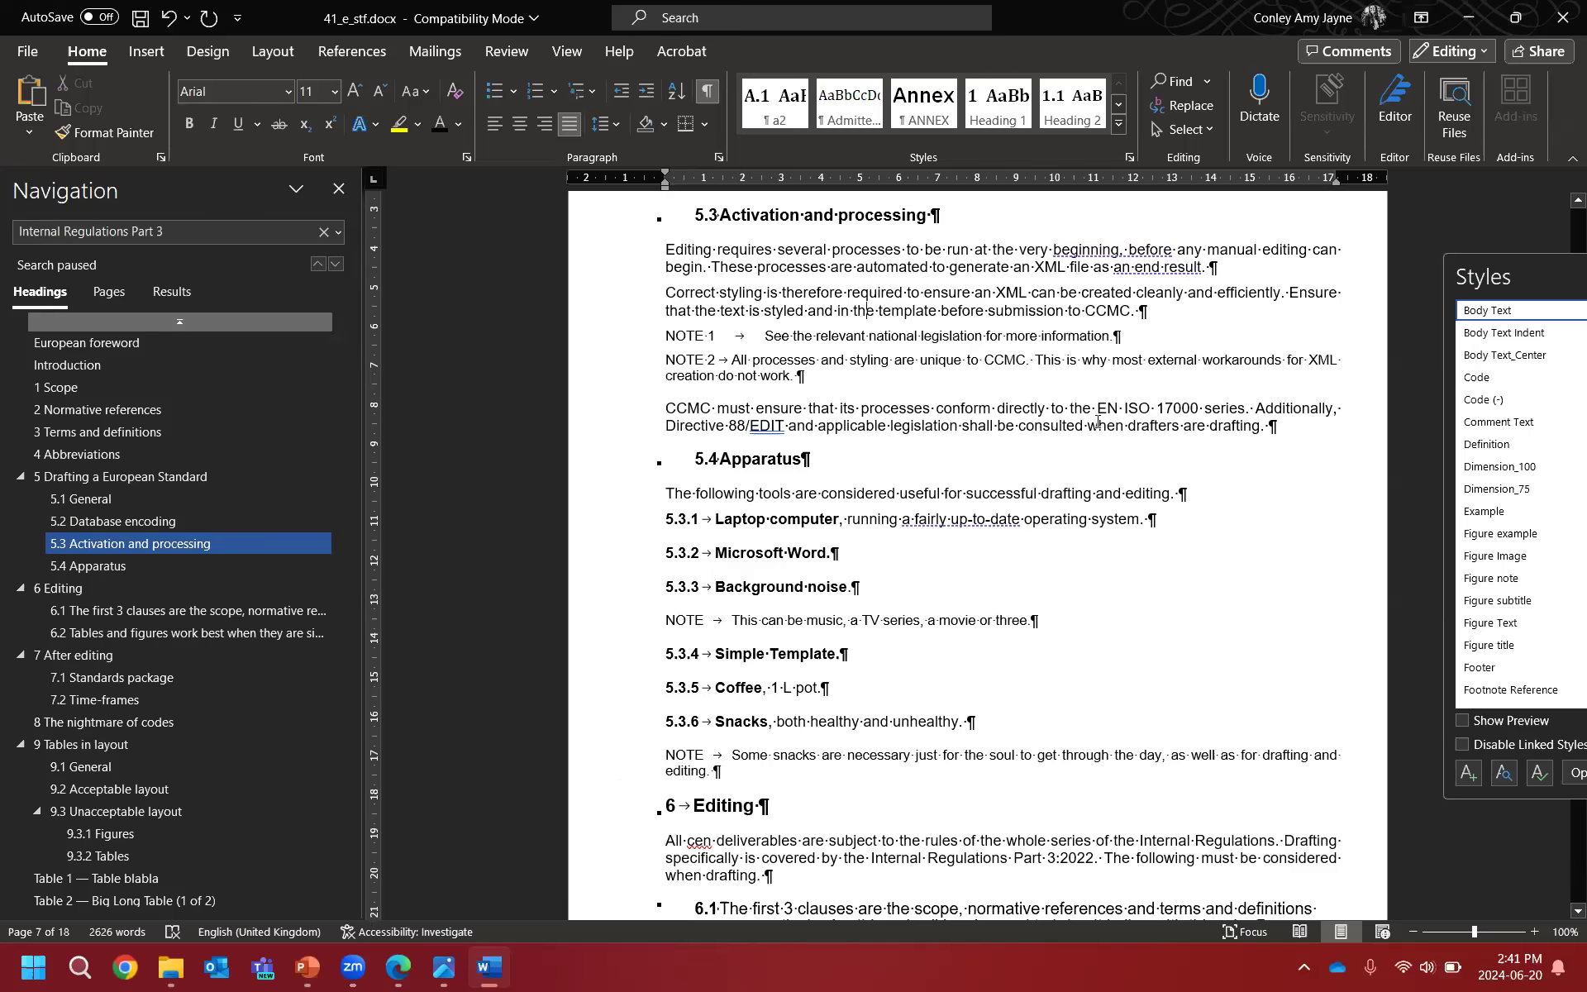
Step: Replace "must" with "shall" in the last 5.3 paragraph, in the sentence about CCMC ensuring its processes conform
scroll(1113, 422, "down", 1)
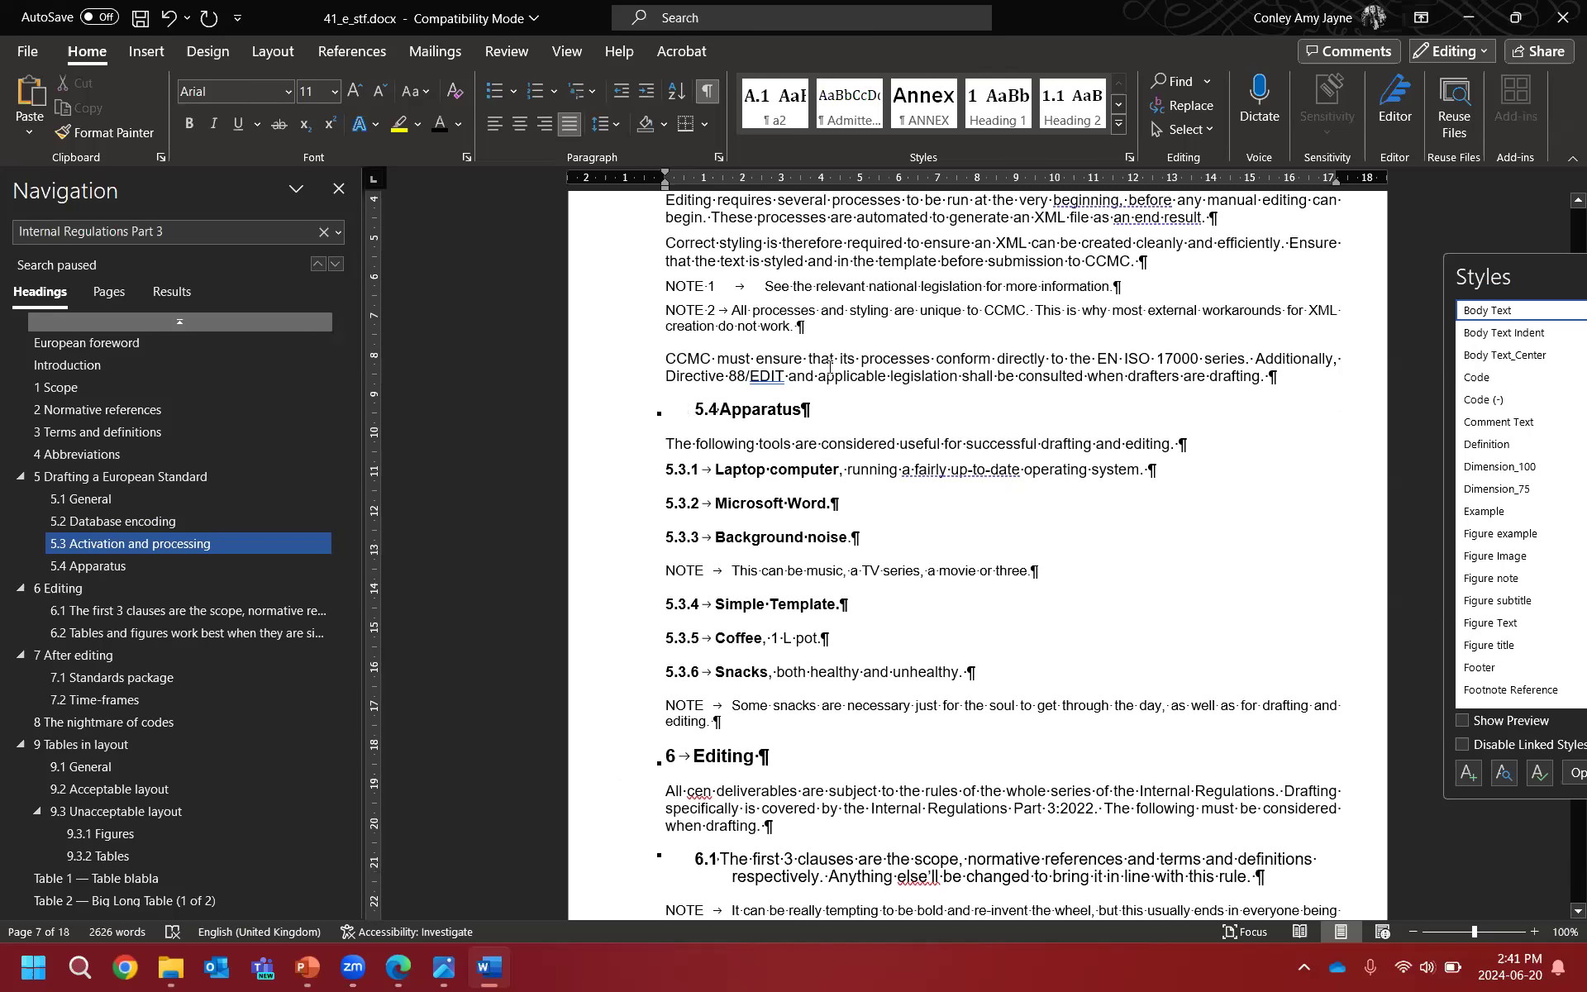
left_click(748, 376)
double_click(734, 359)
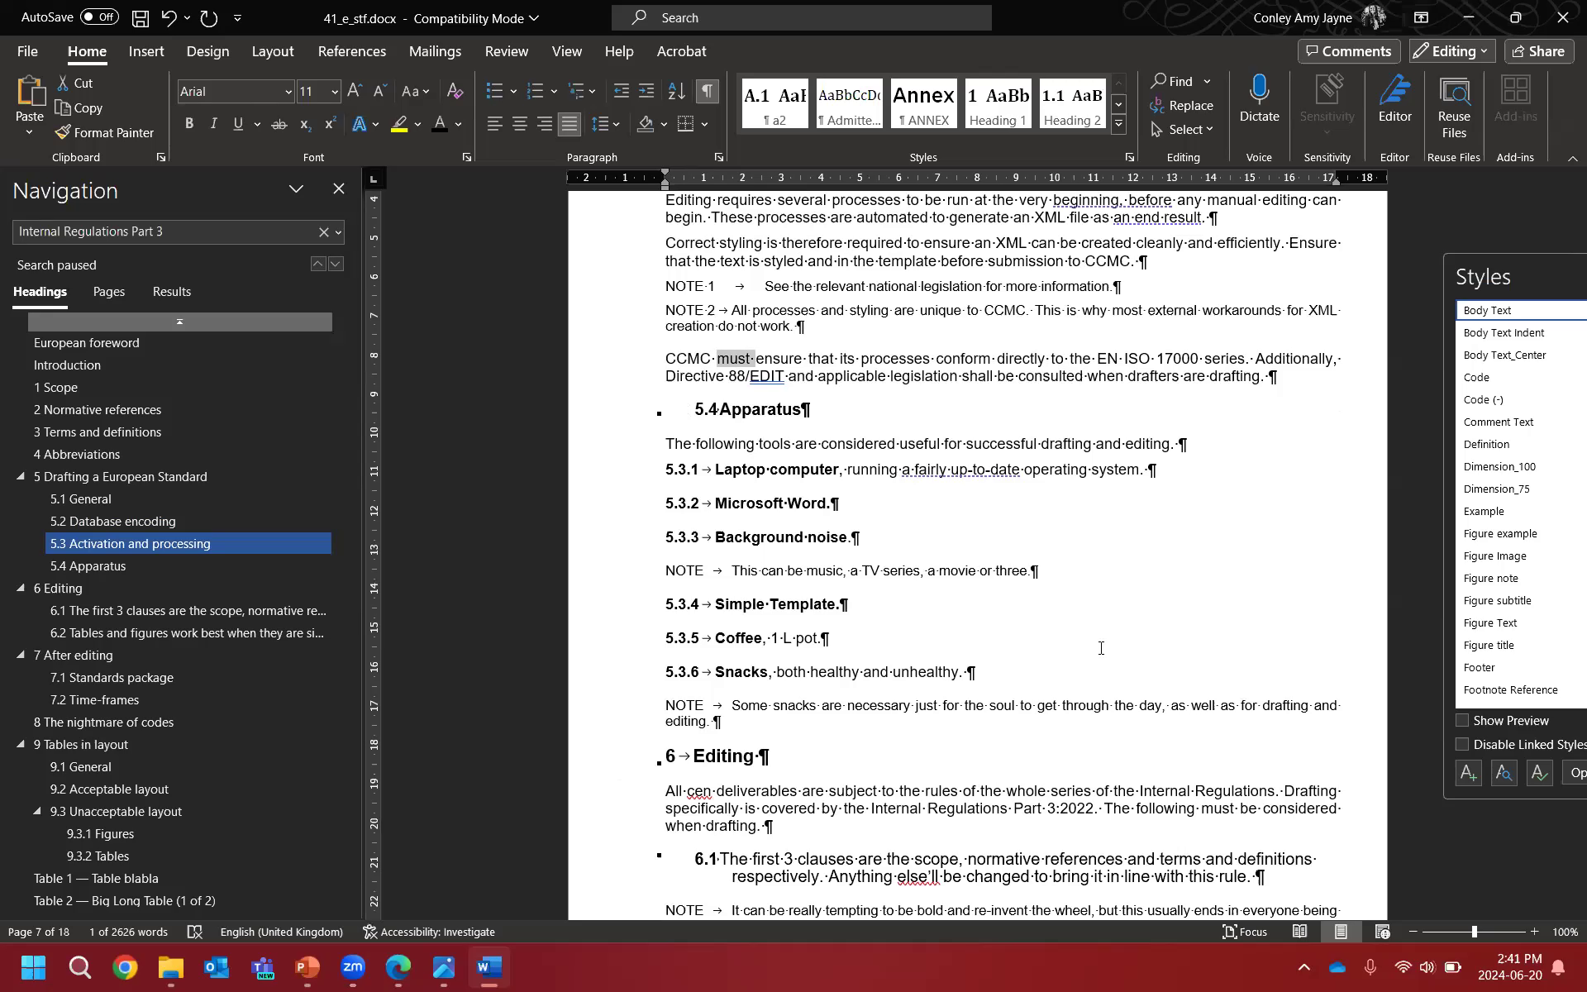
type("shall")
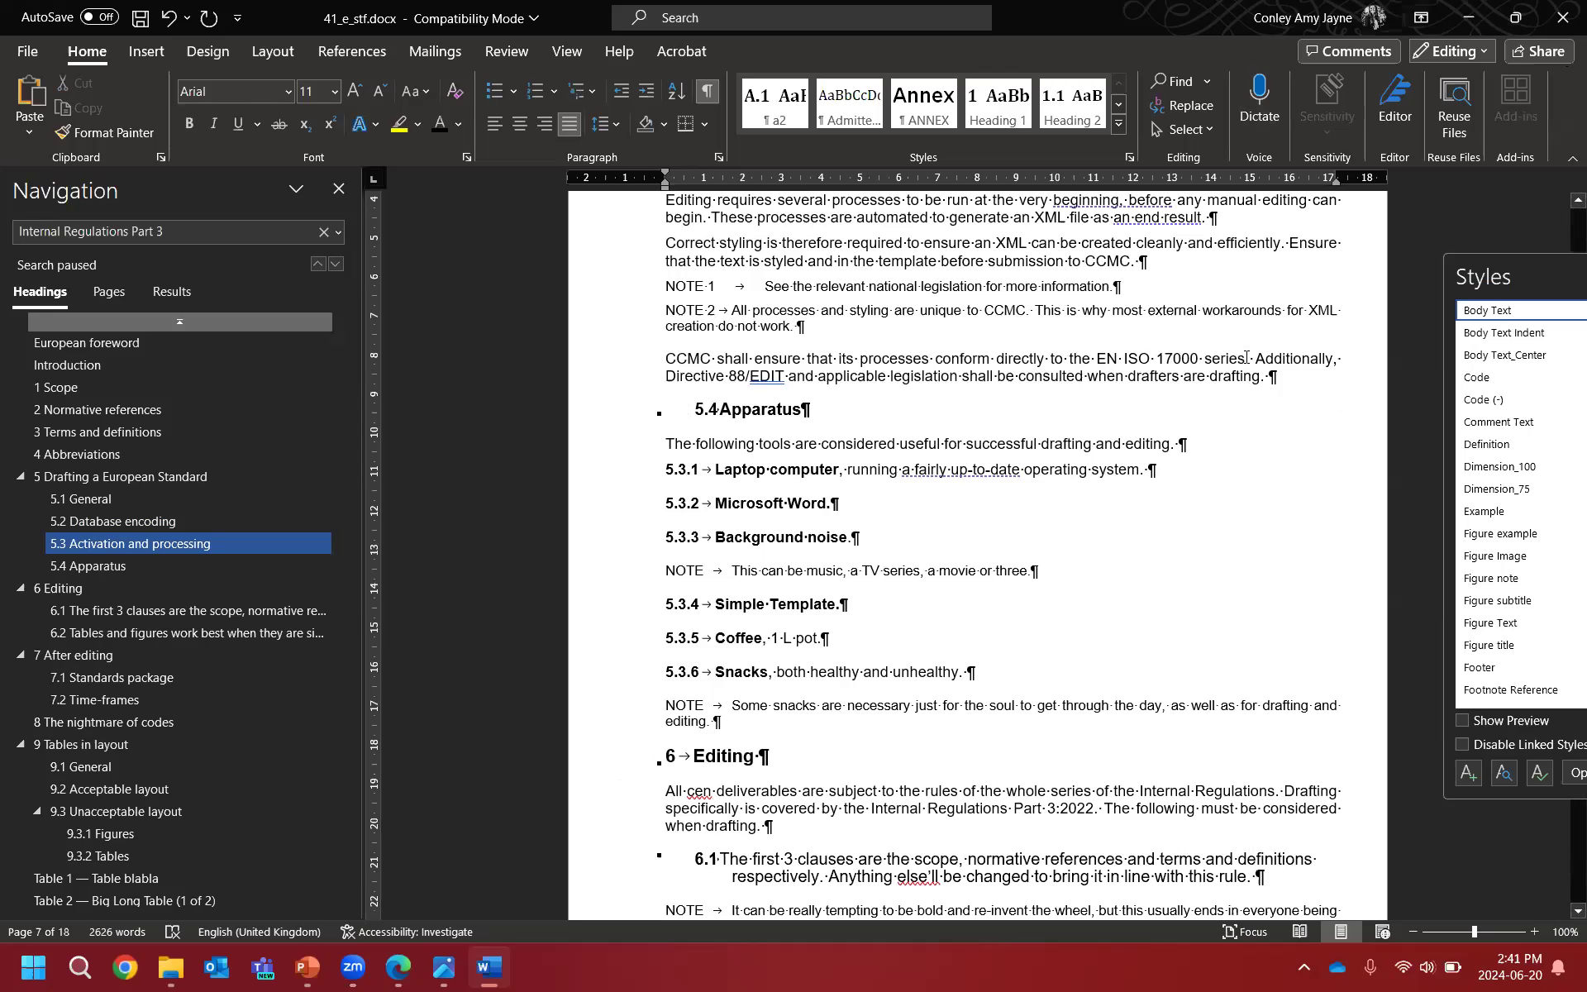
Step: Examine the conformity requirement to the EN ISO 17000 series and the "Additionally, Directive 88/EDIT" sentence in the last 5.3 paragraph
left_click_drag(1246, 357, 1091, 361)
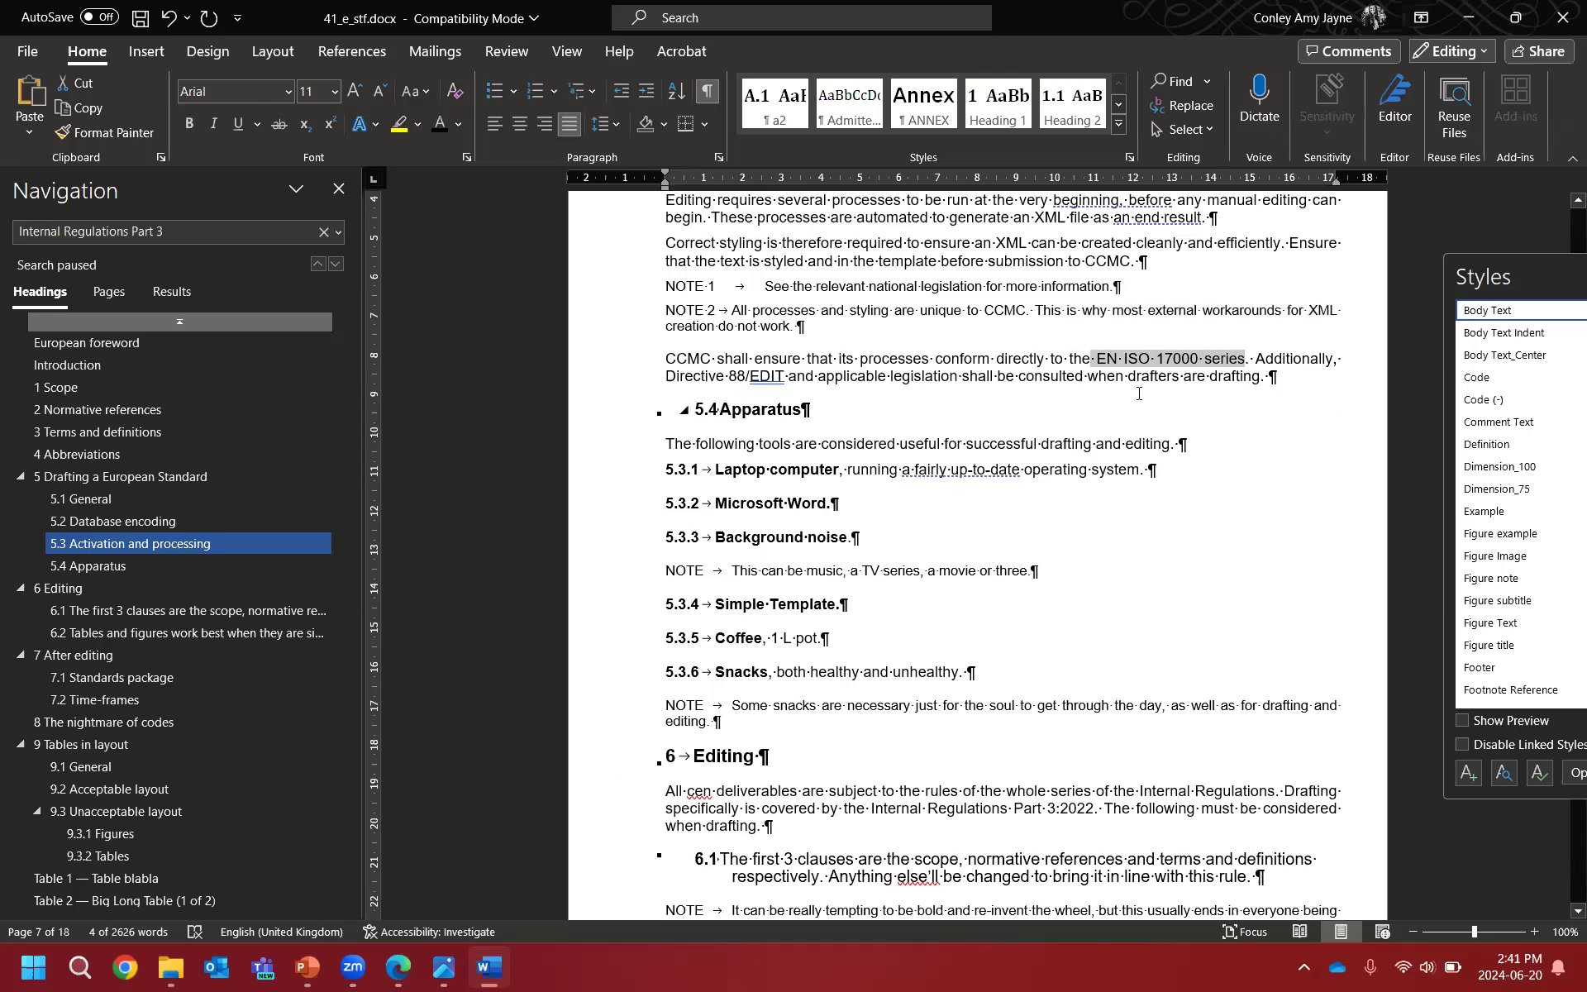
left_click(1236, 358)
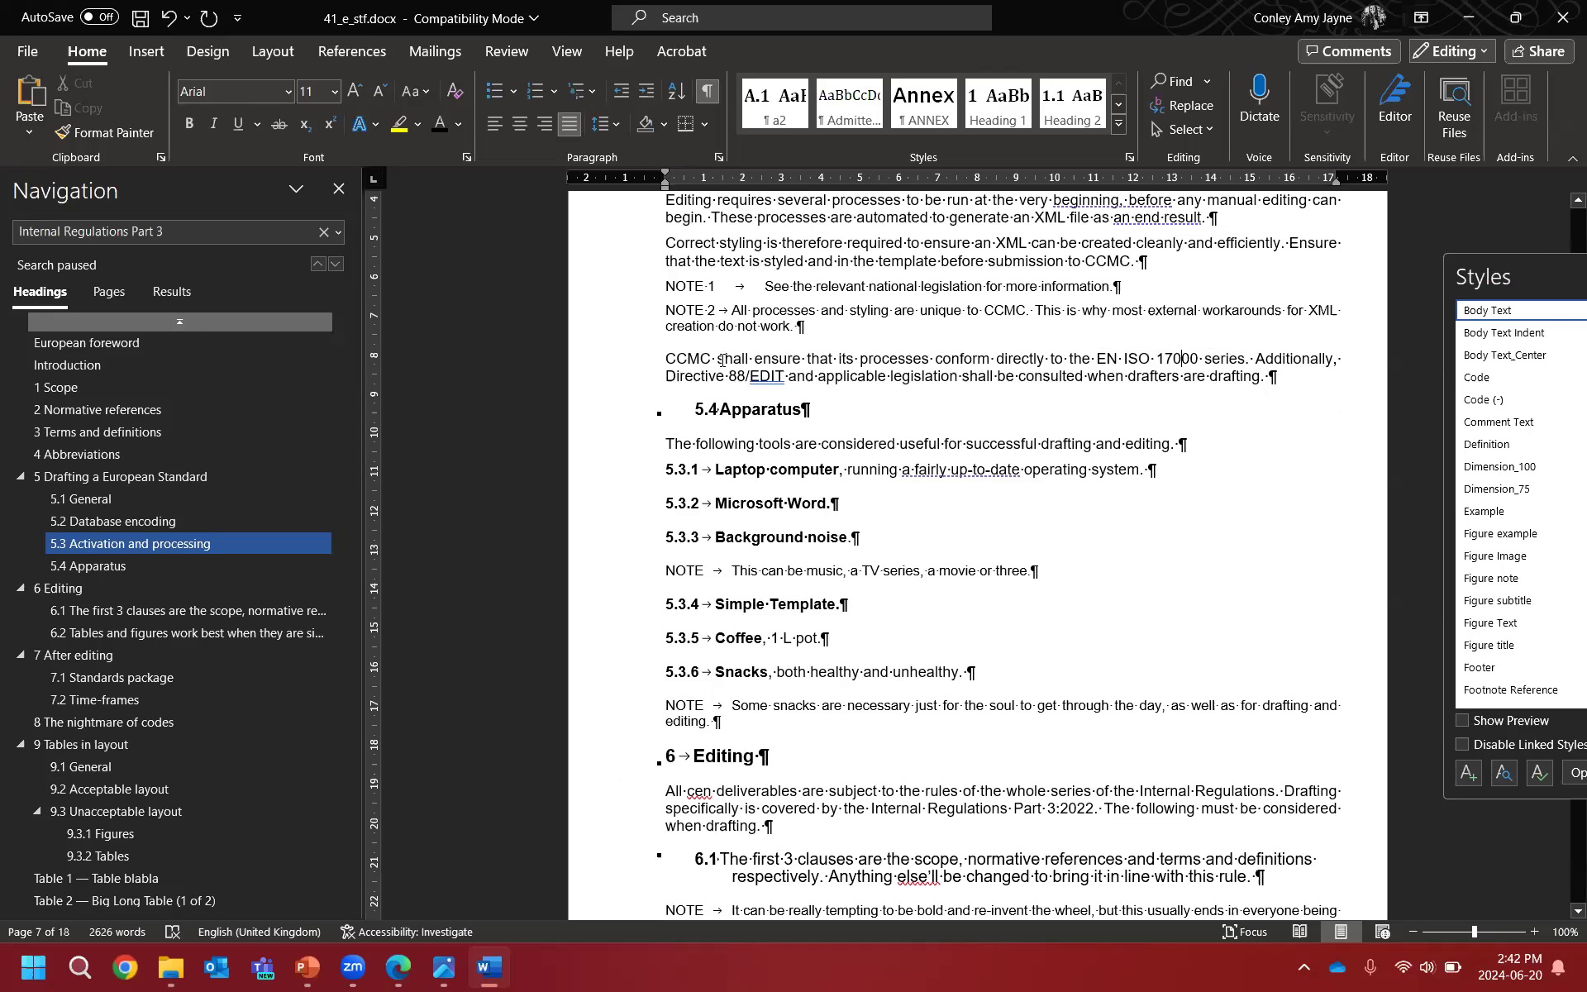
left_click_drag(754, 358, 716, 359)
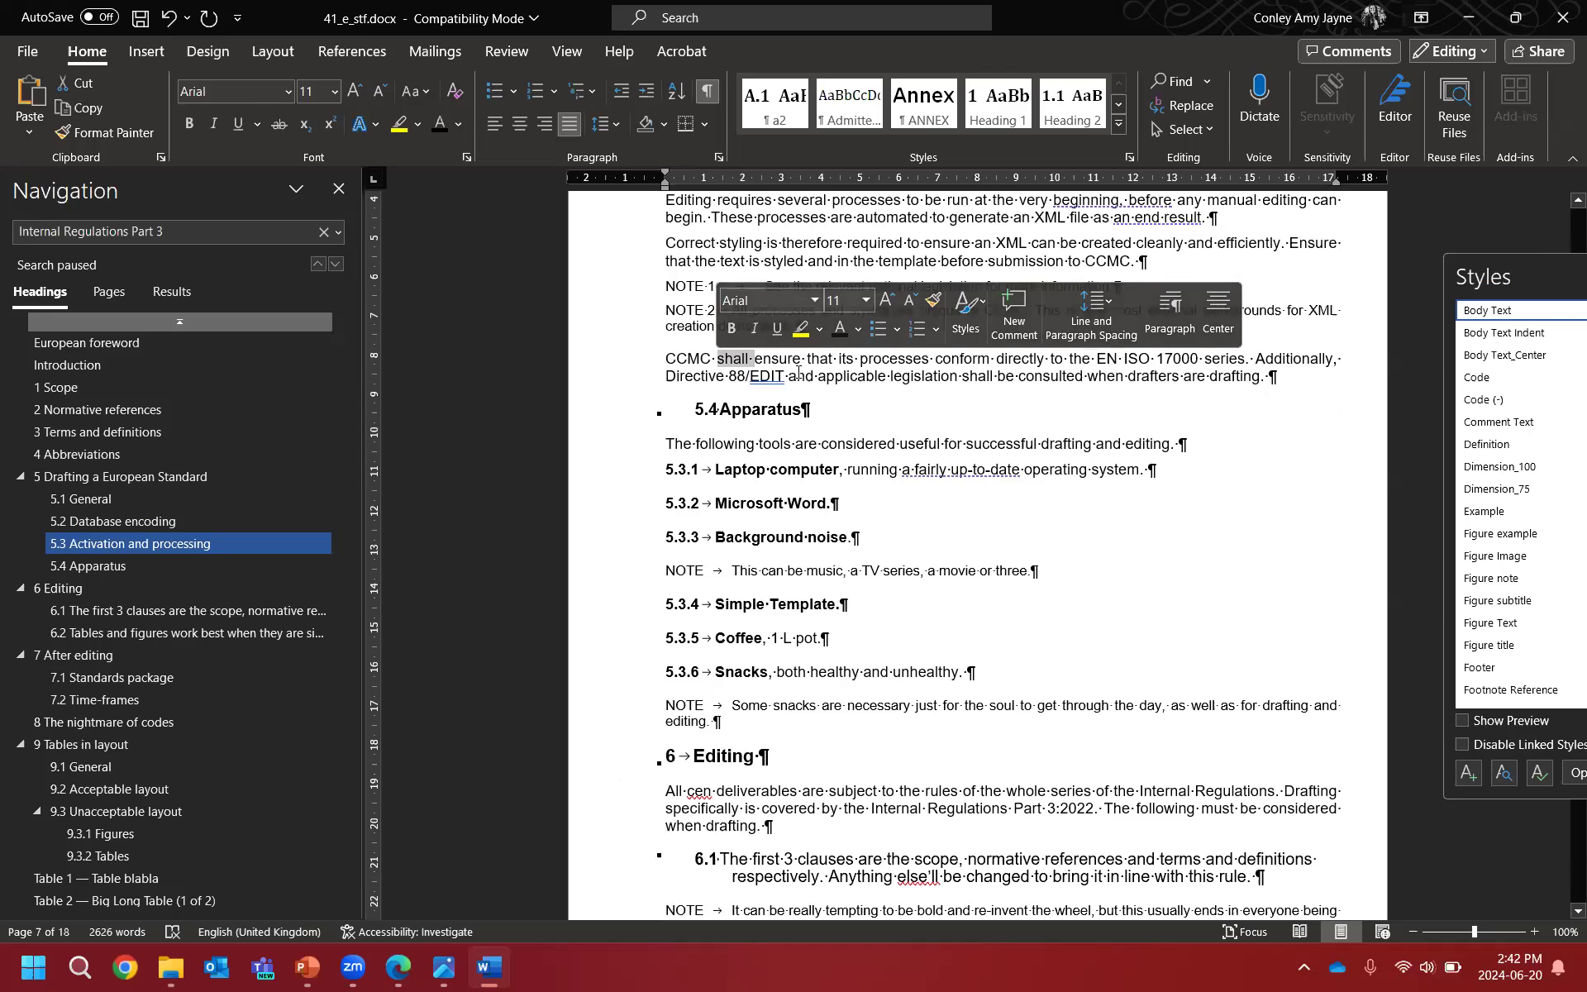
left_click_drag(1245, 358, 1111, 357)
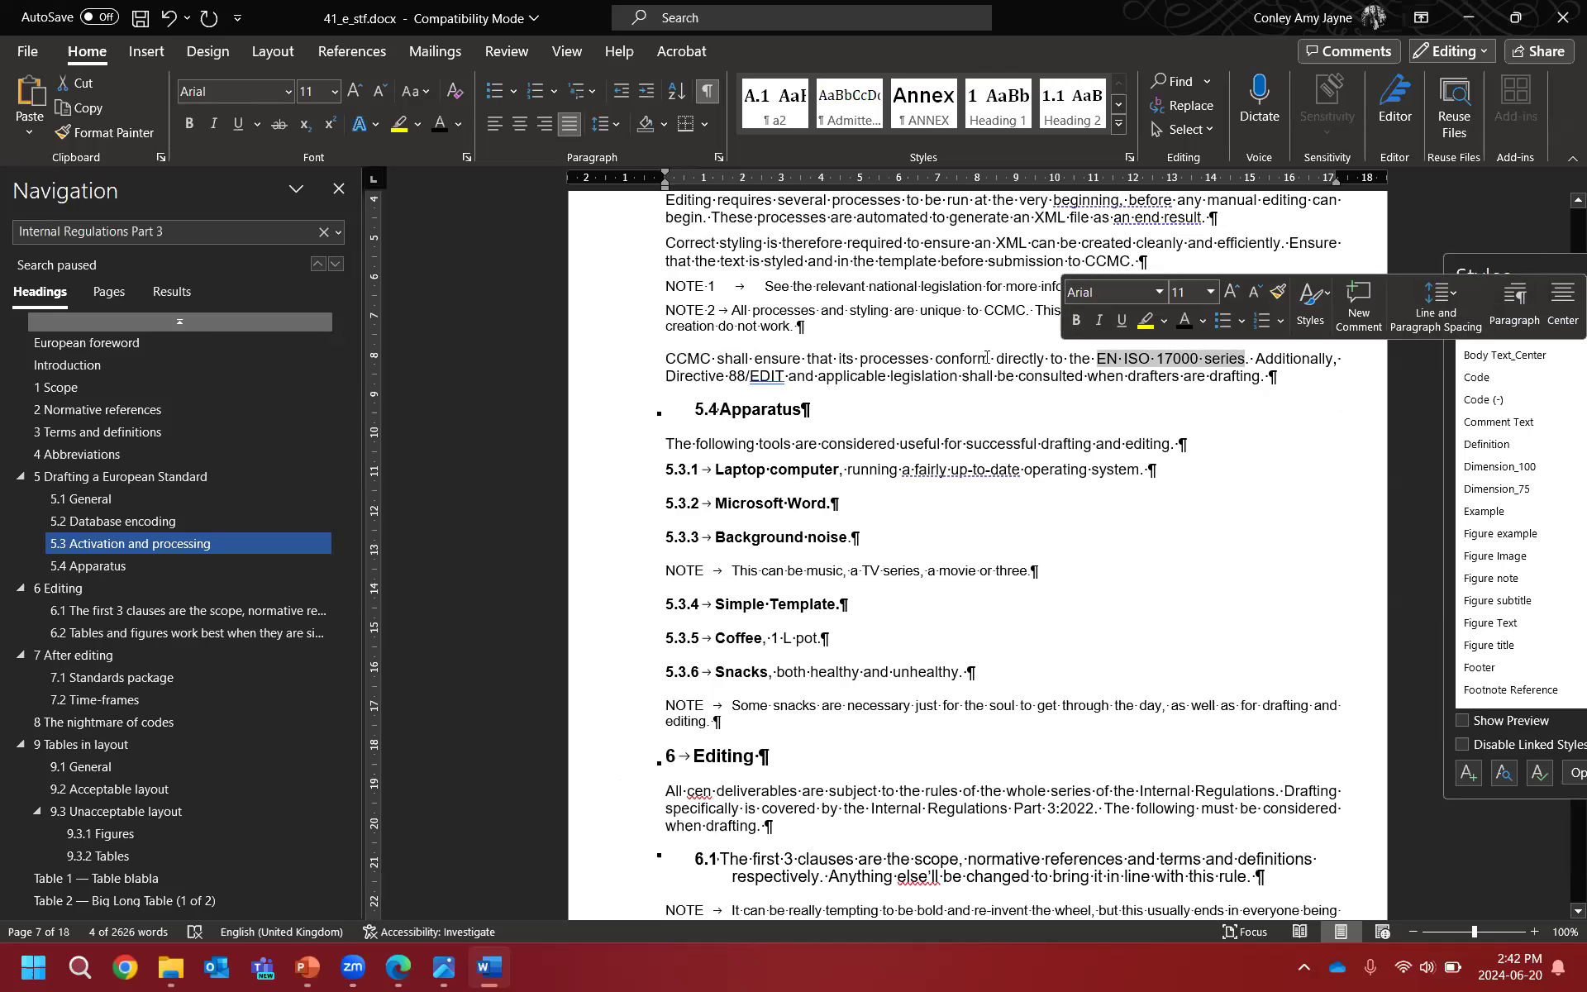
left_click(1075, 382)
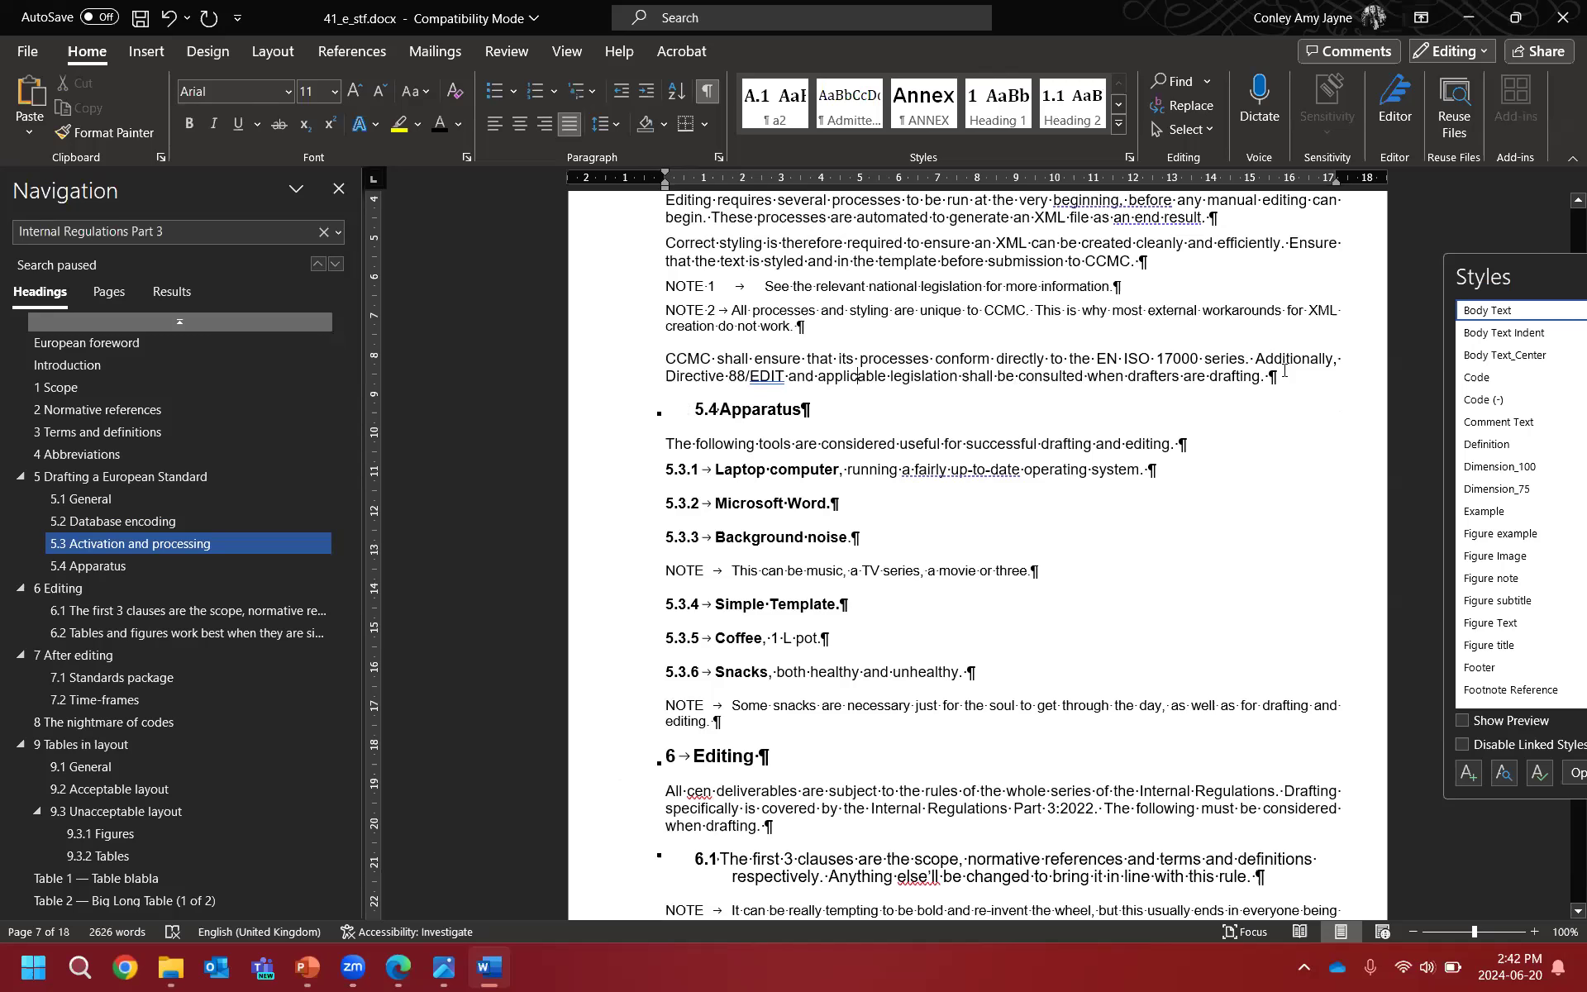
left_click_drag(1255, 359, 1261, 377)
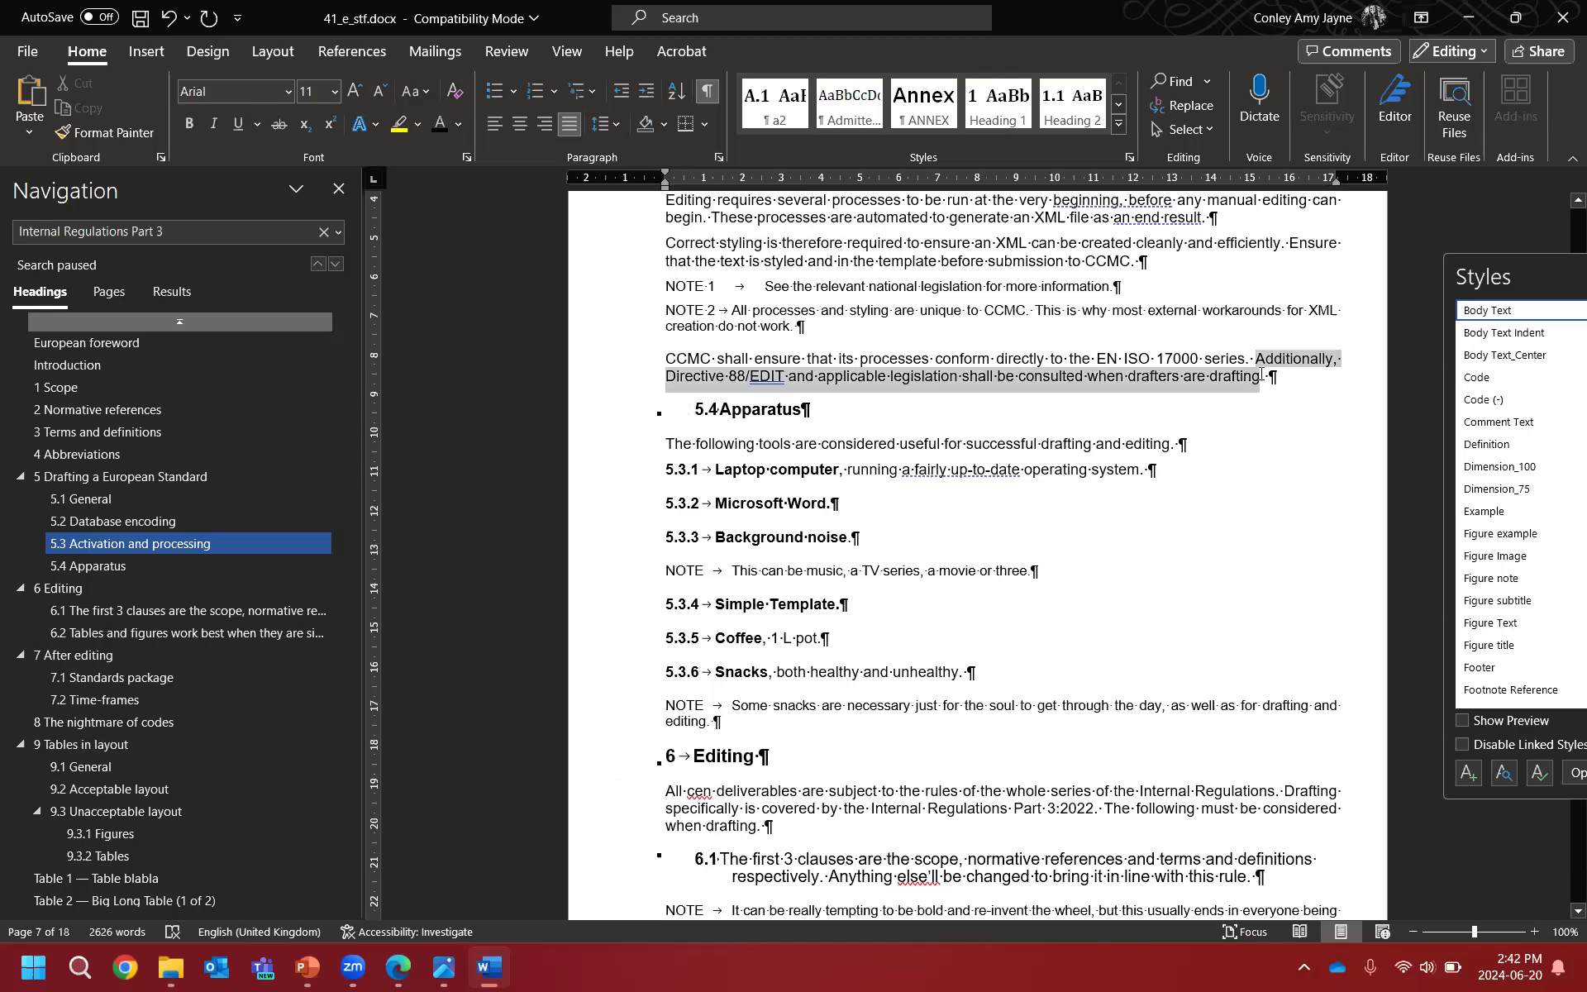
left_click(1309, 420)
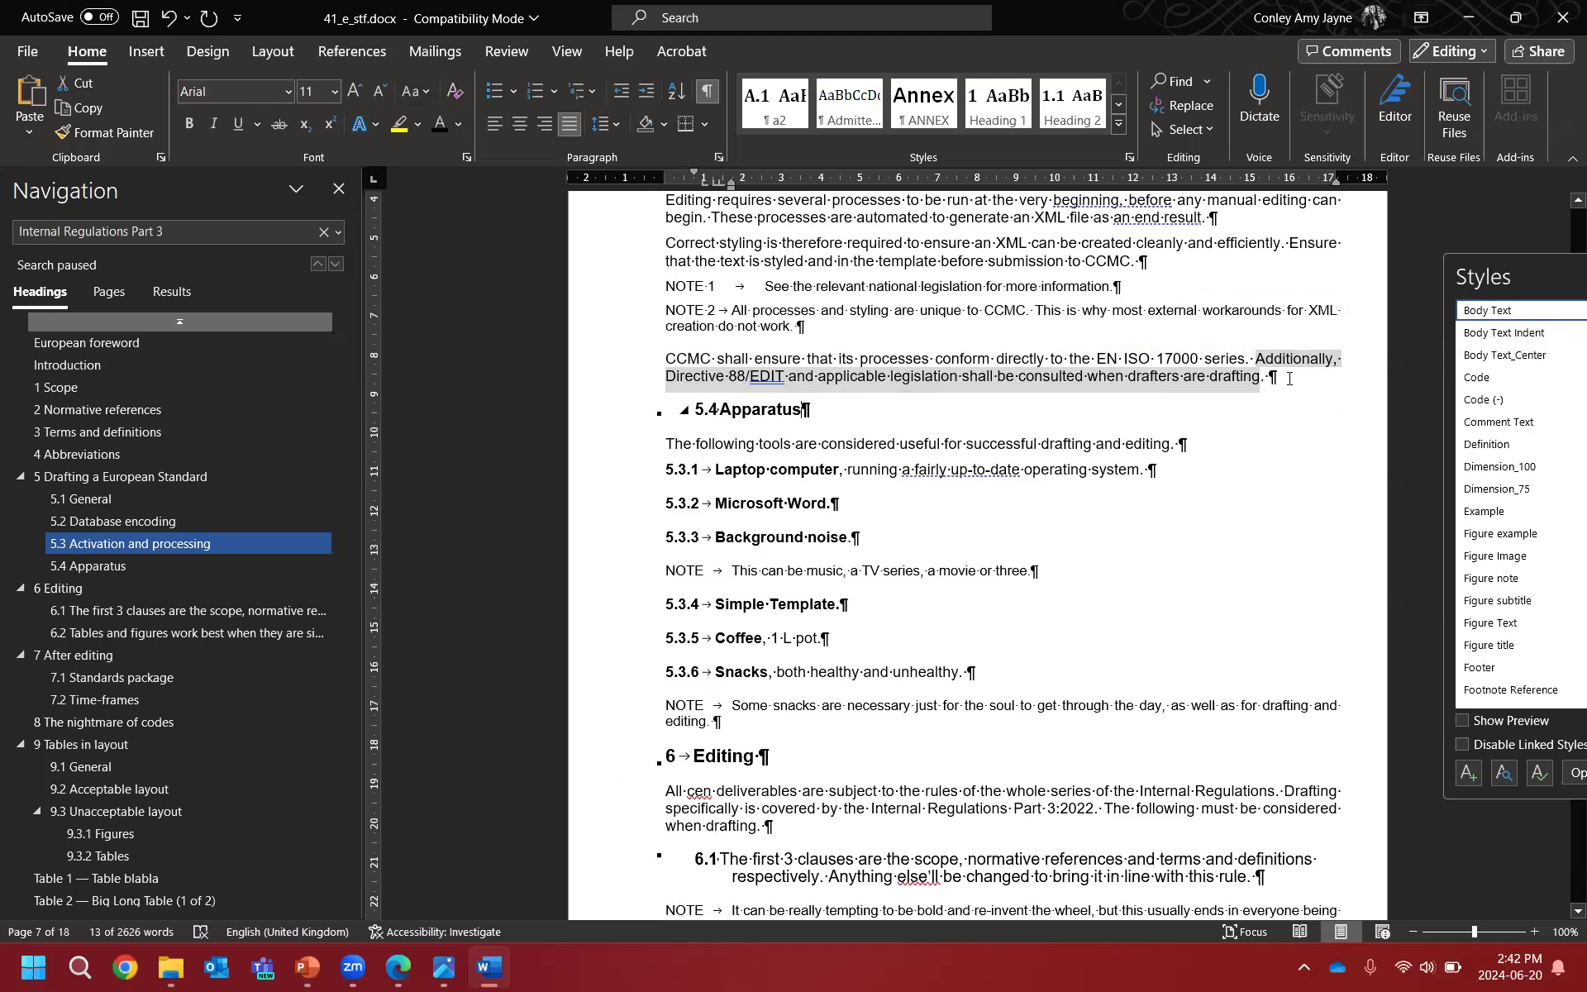
Step: Examine the numbering, tabs and styles of the entries and notes under 5.4 Apparatus
left_click_drag(1108, 286, 798, 287)
left_click(719, 372)
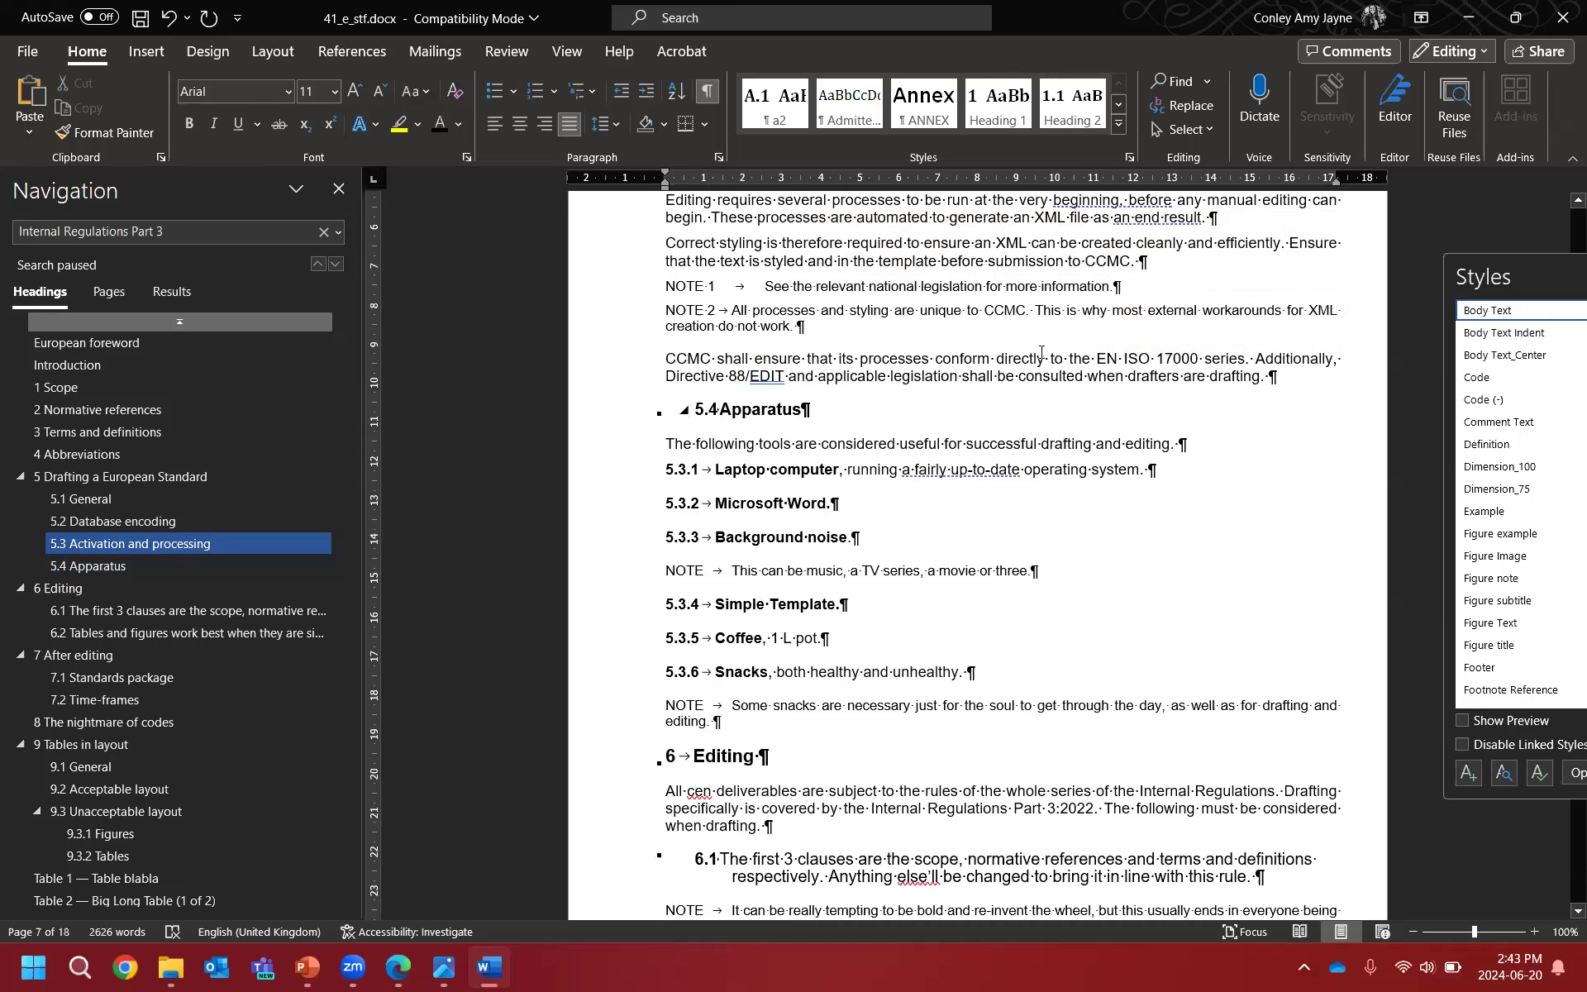
scroll(1142, 346, "down", 1)
scroll(1167, 341, "down", 2)
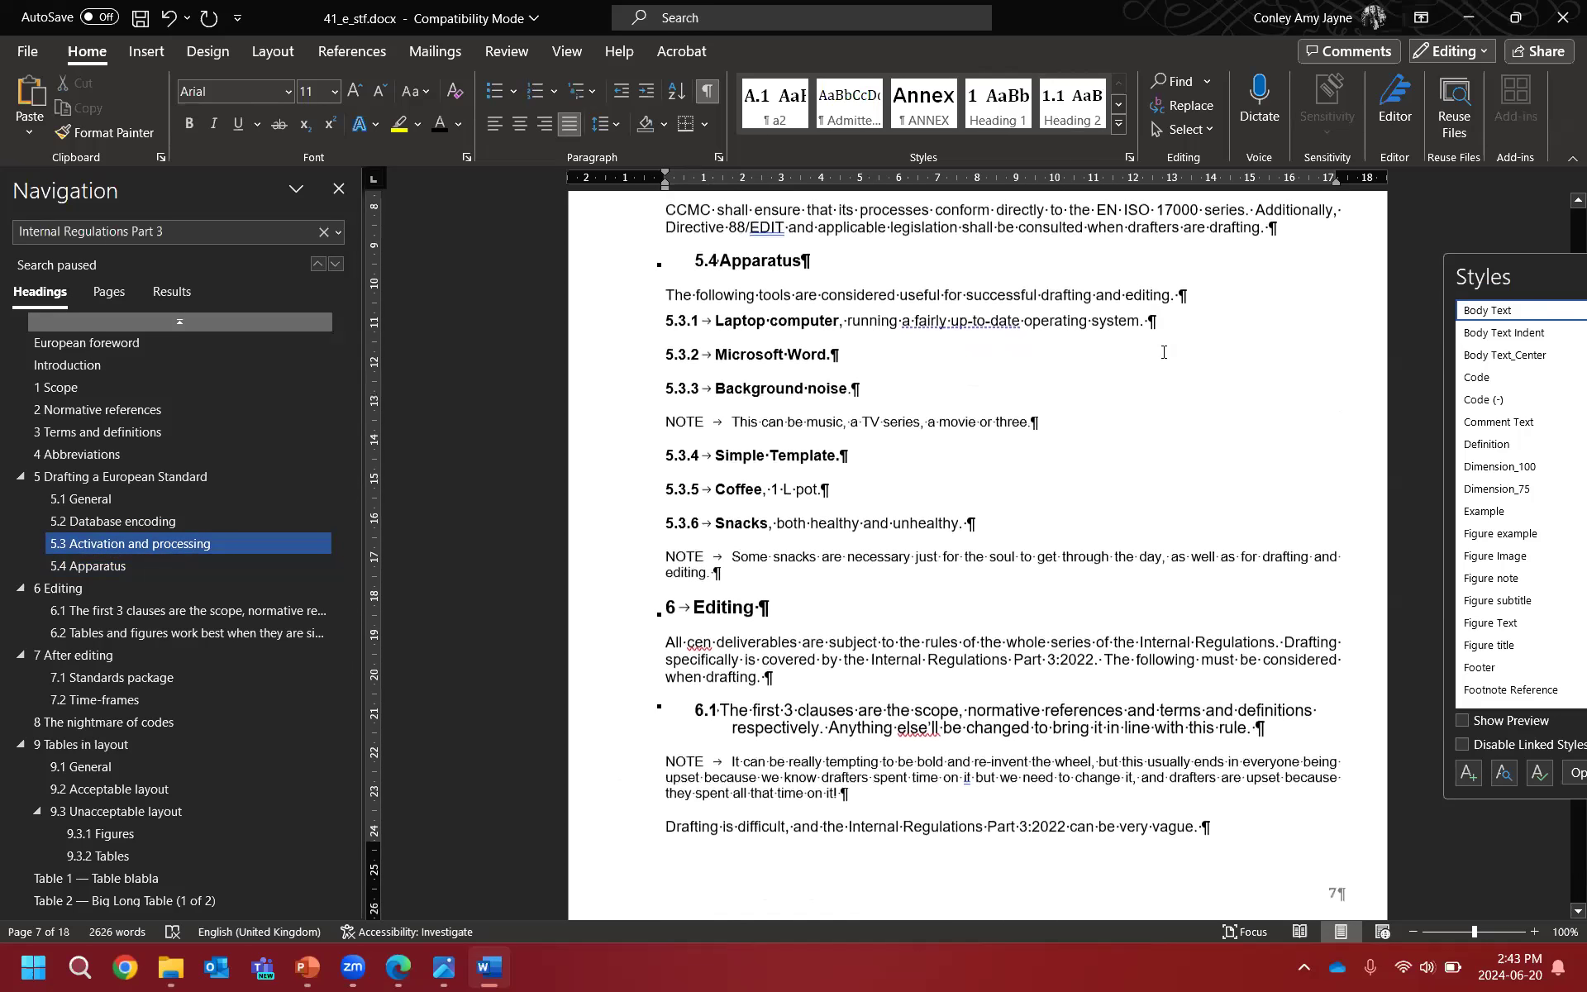
scroll(1157, 349, "down", 1)
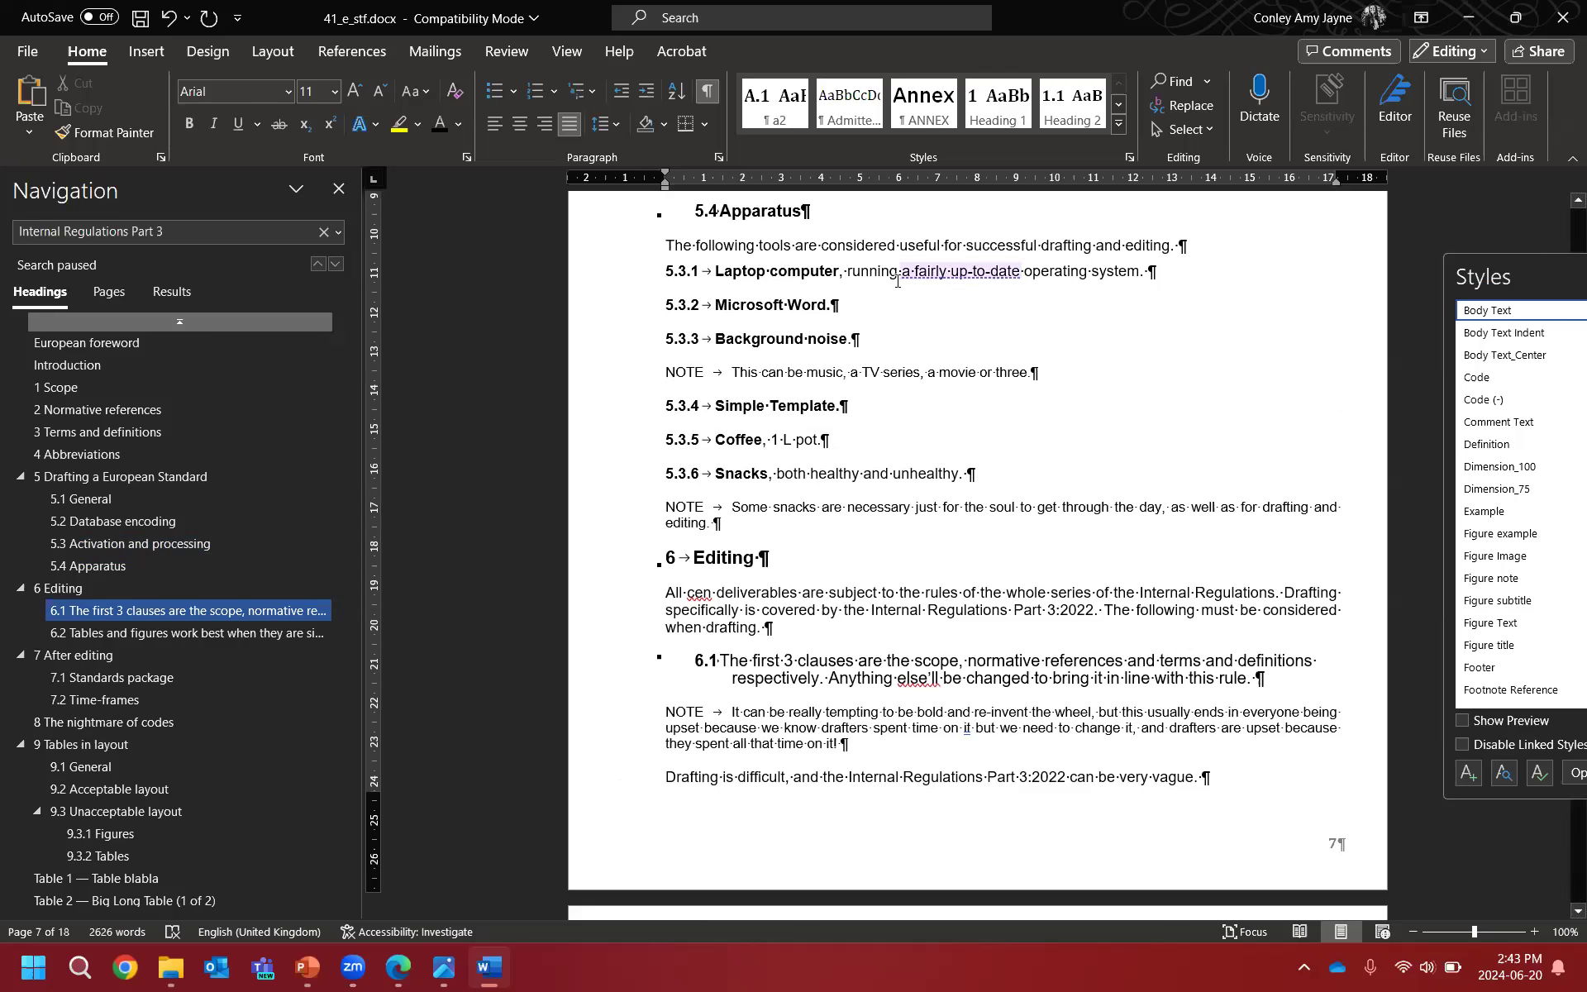
left_click(1058, 346)
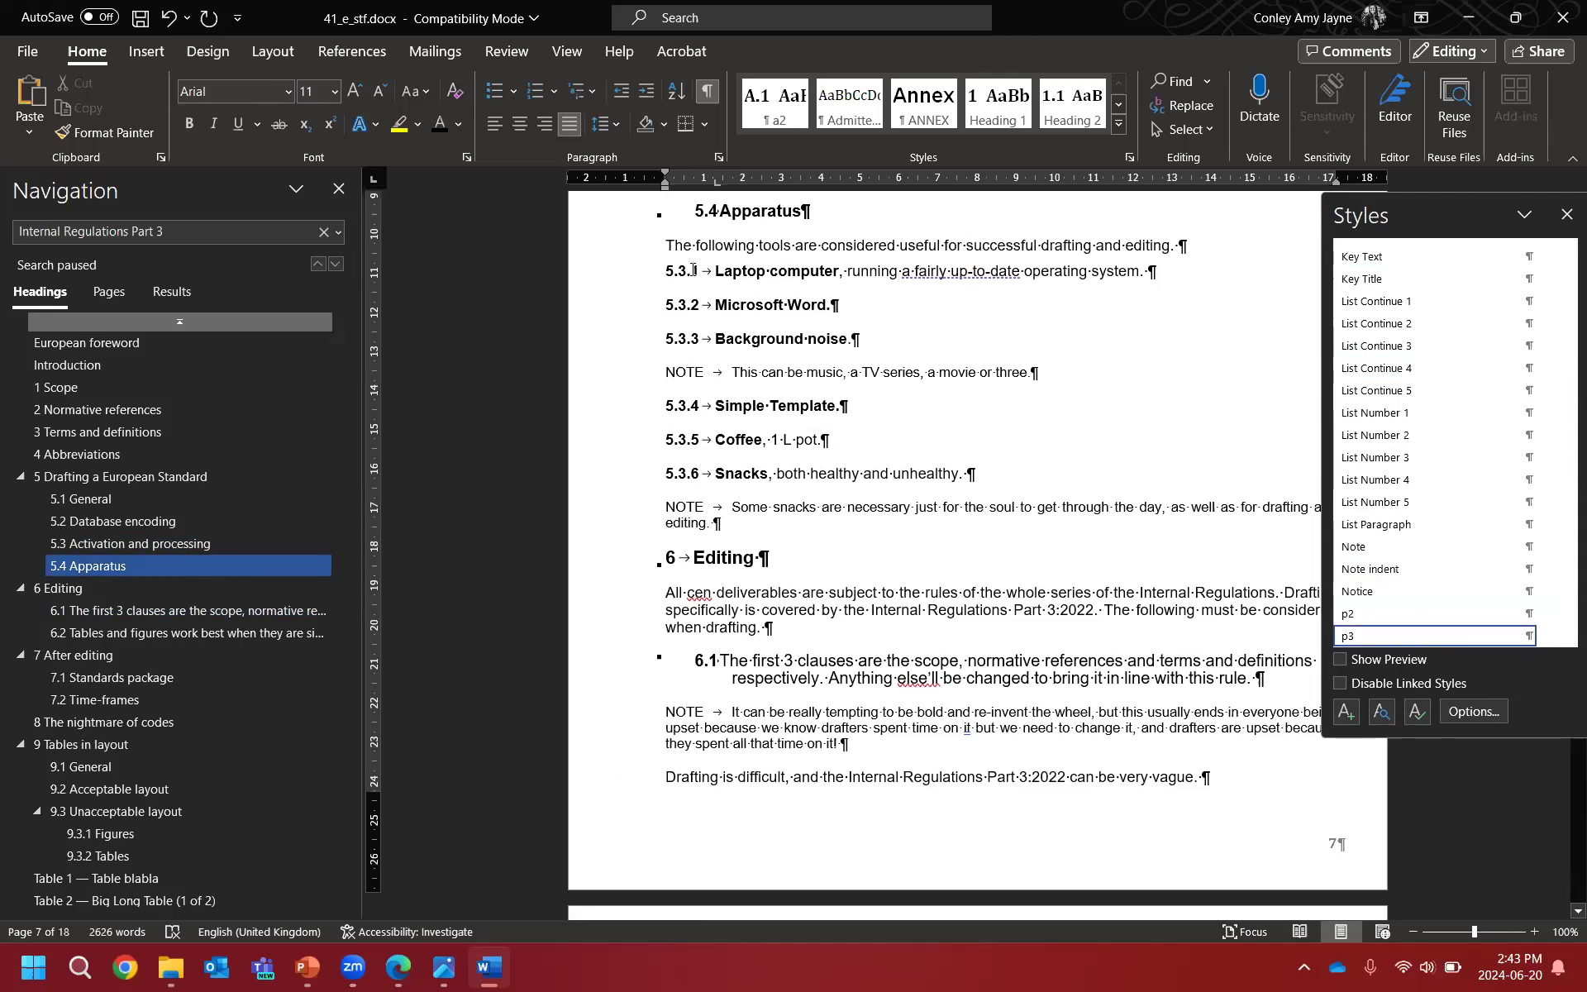
left_click_drag(666, 273, 839, 273)
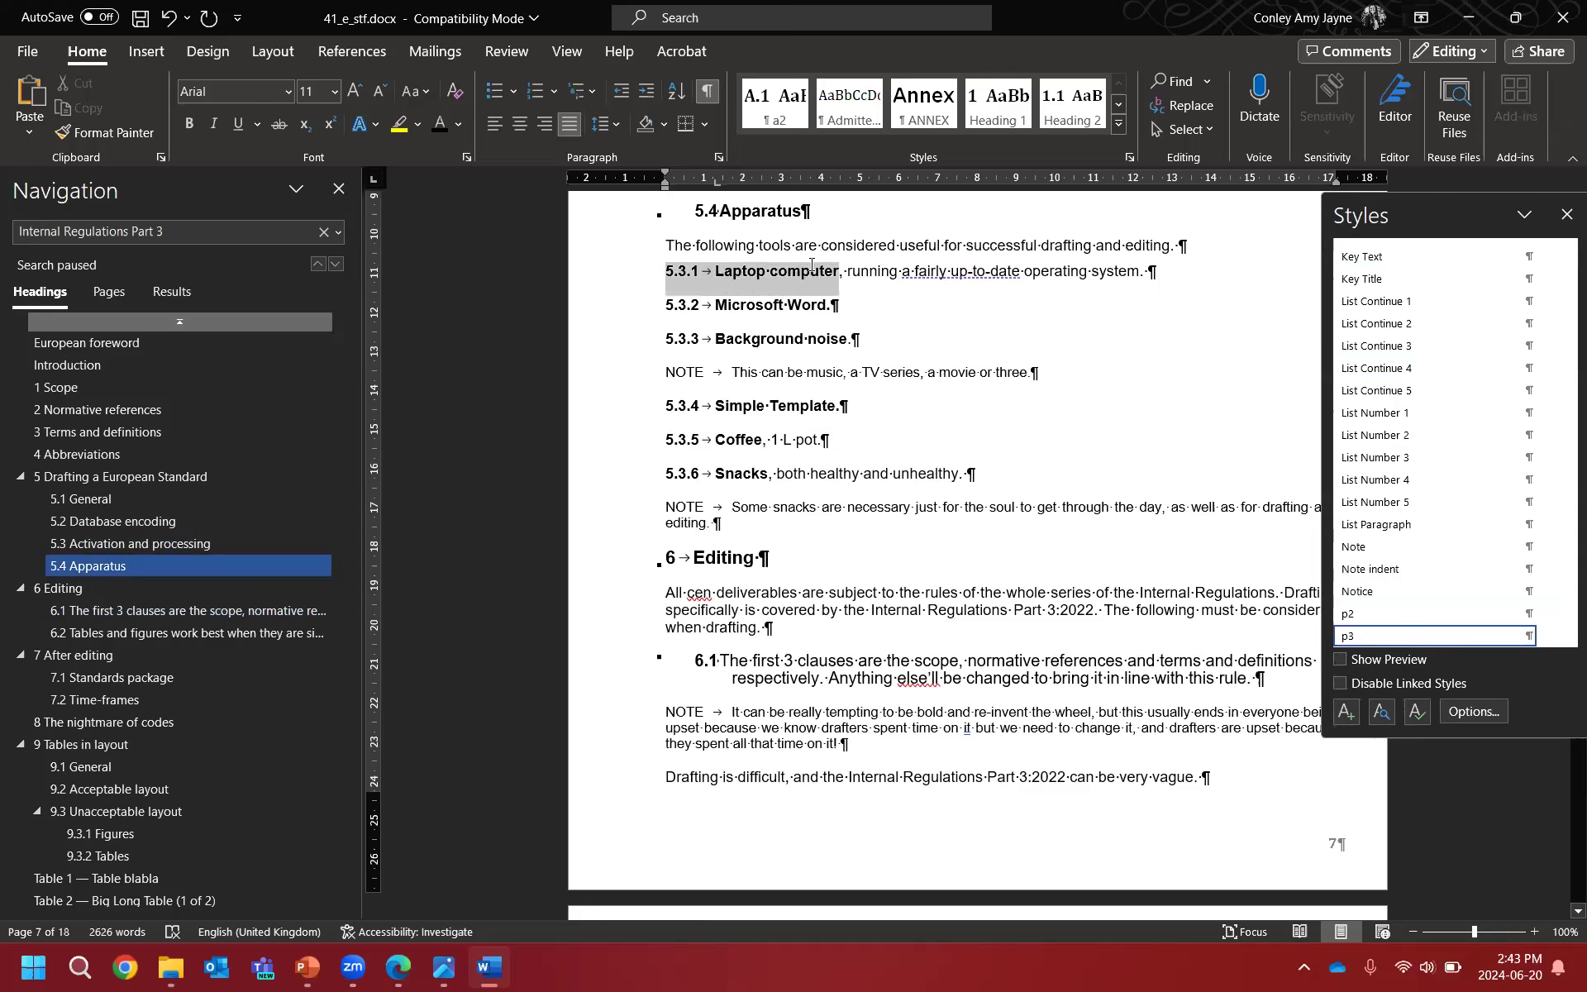
left_click(881, 273)
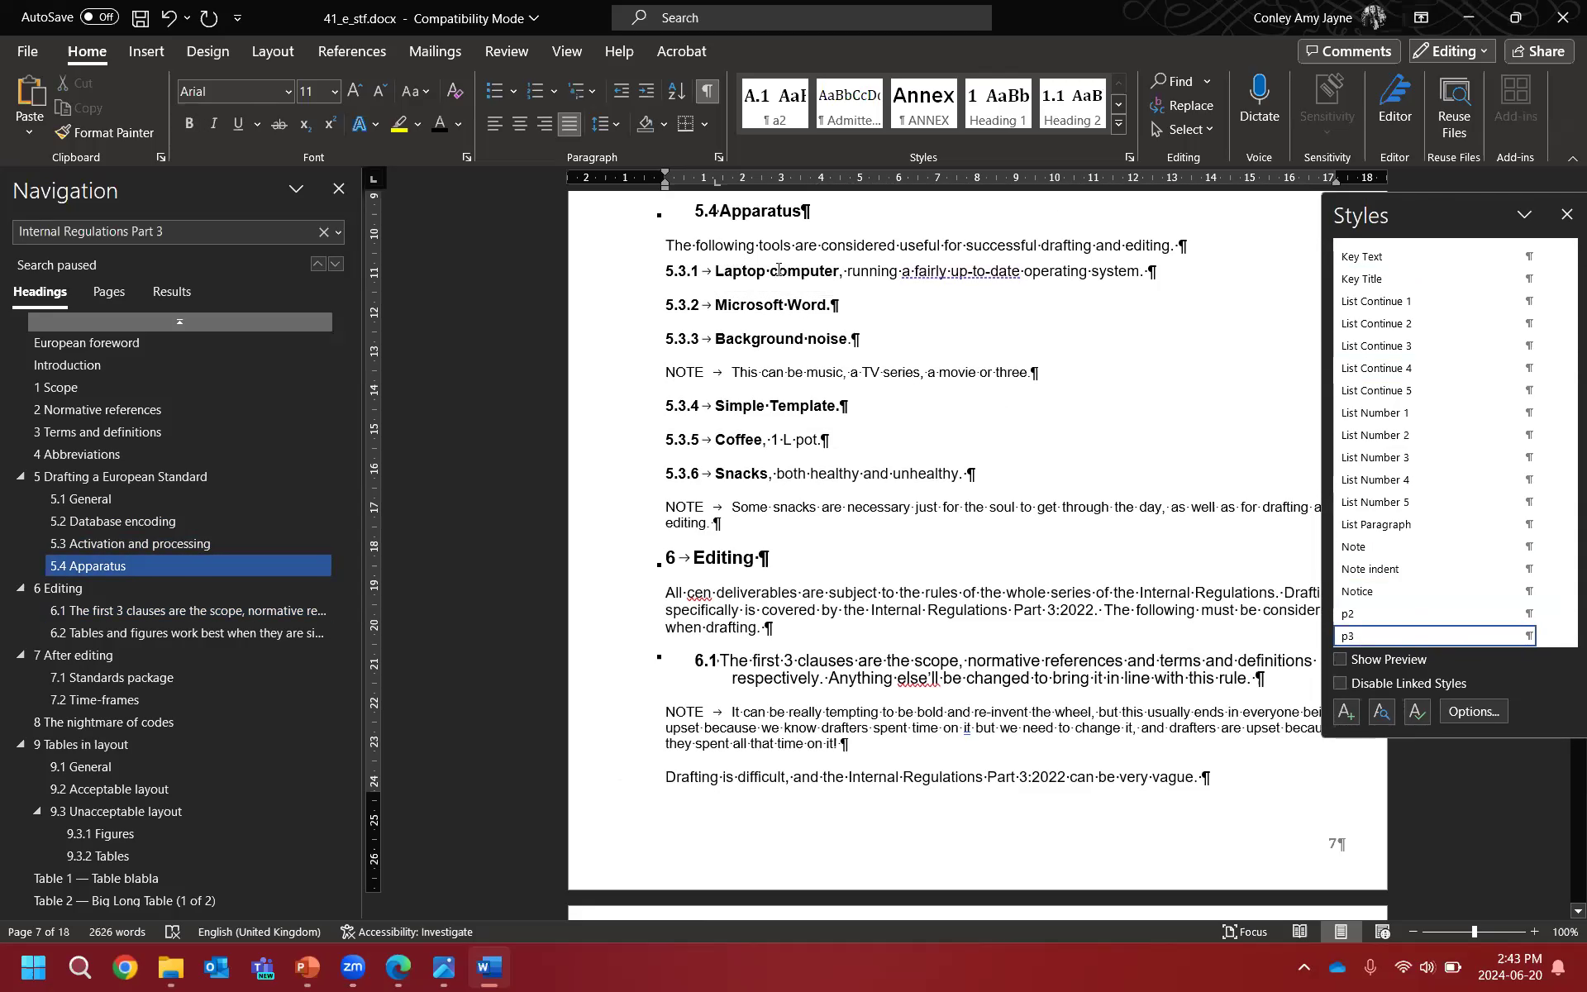
double_click(691, 269)
left_click_drag(691, 269, 713, 273)
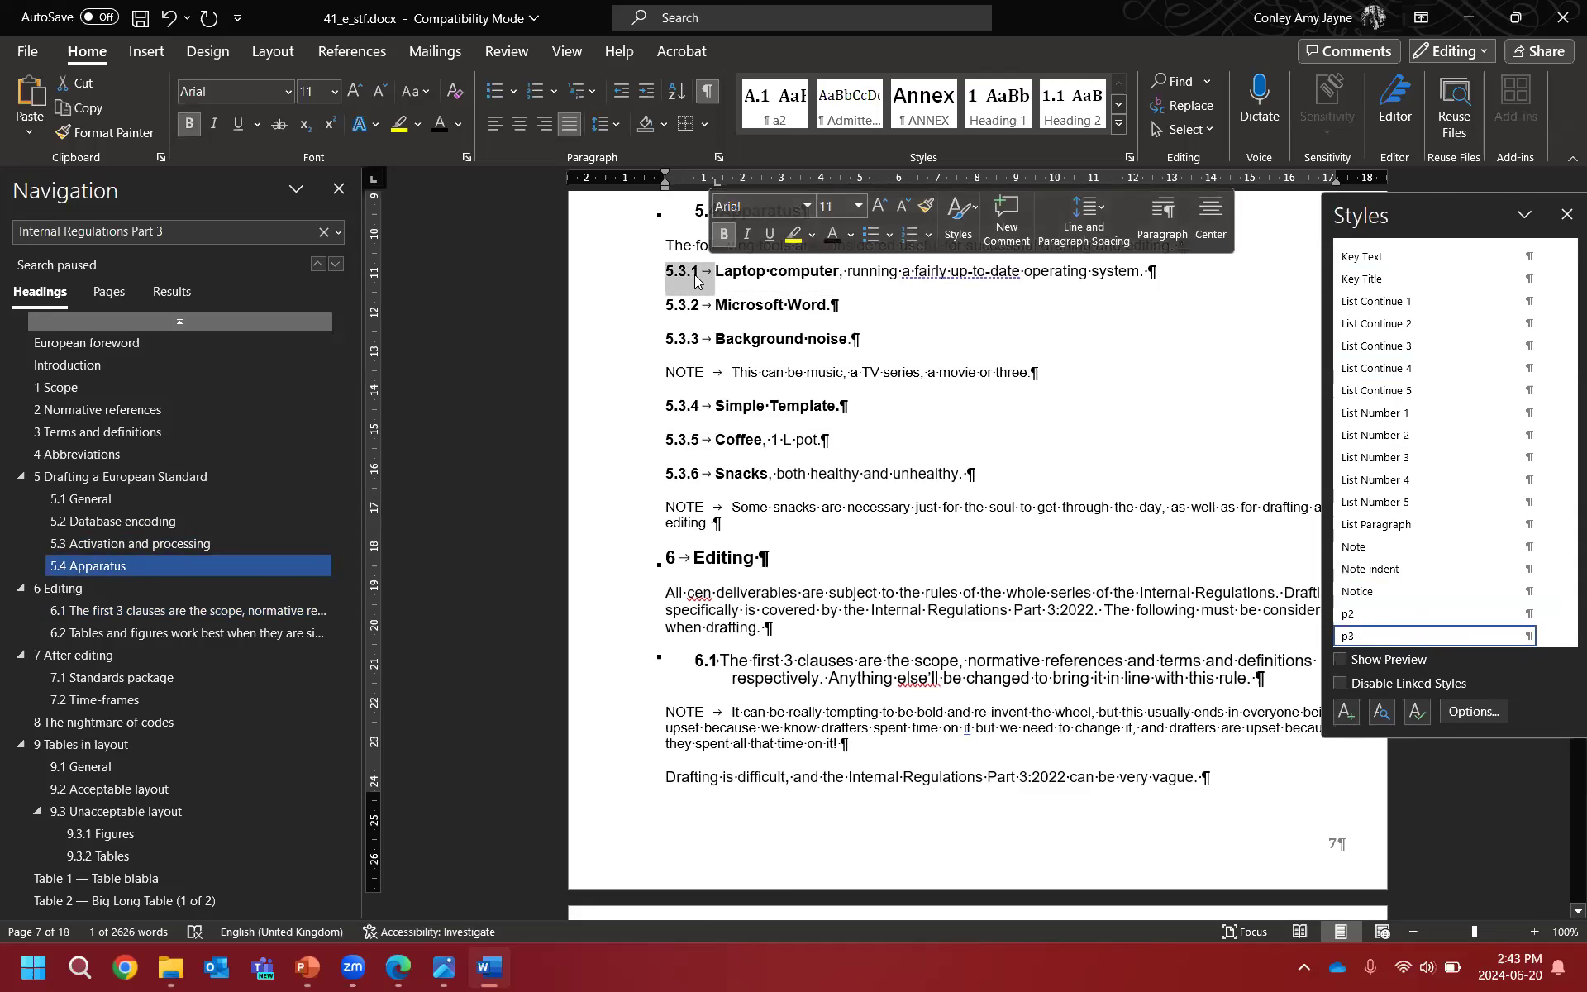
left_click(708, 273)
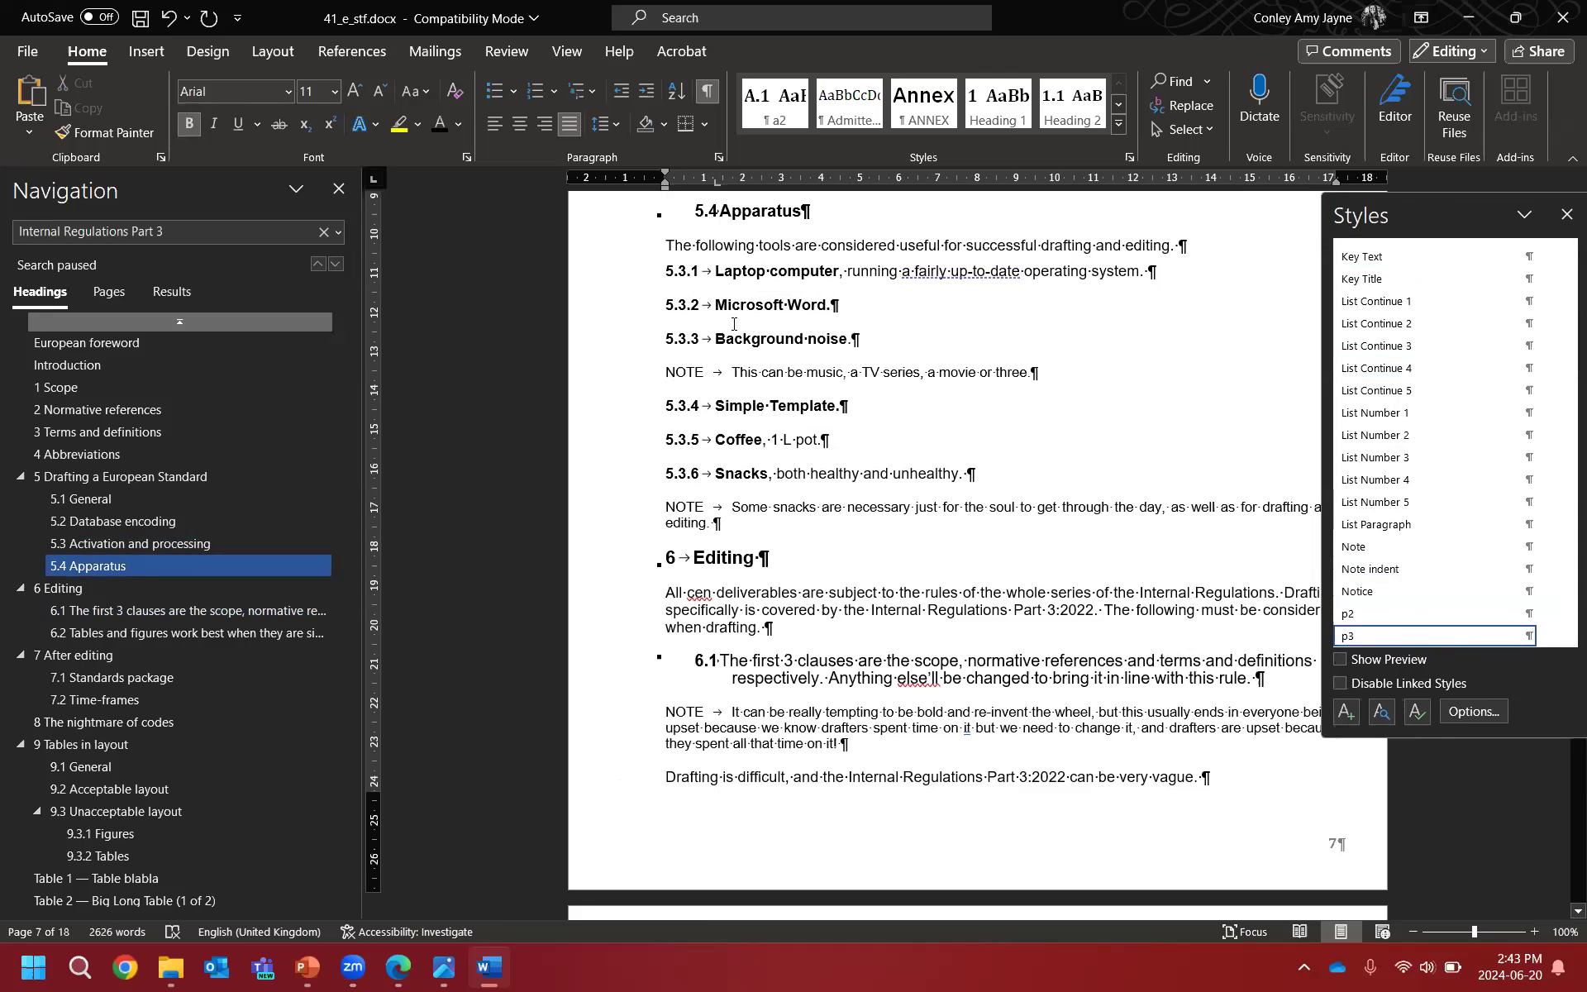
left_click(810, 276)
left_click(690, 513)
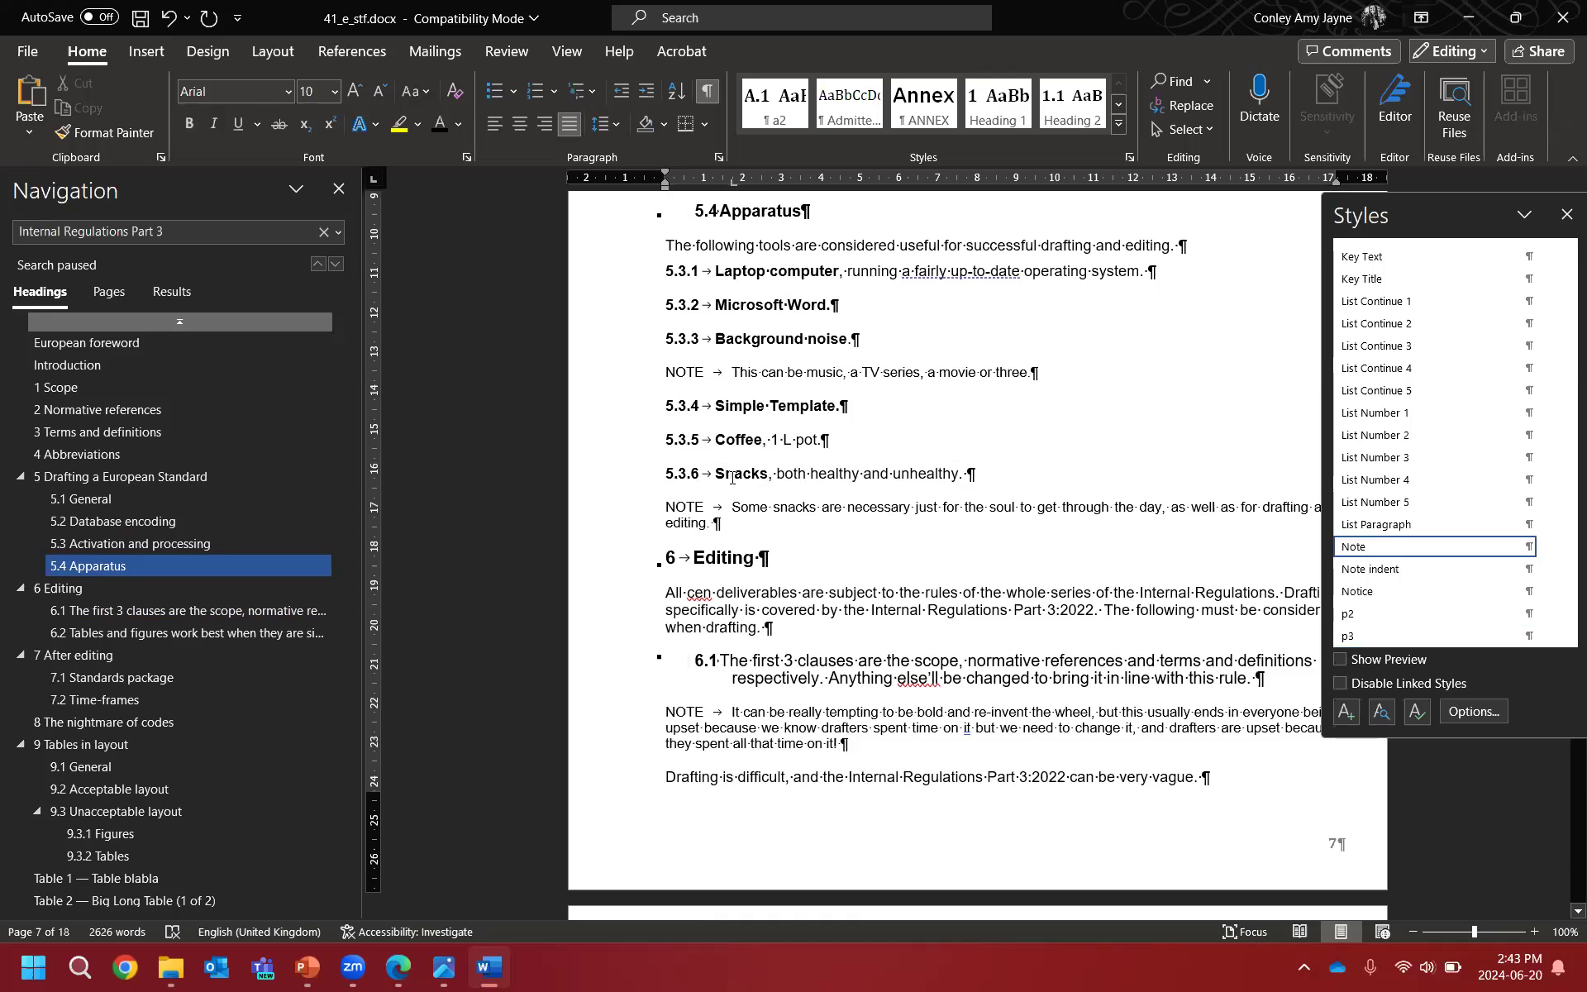
key("Right")
key("Right")
left_click(708, 374)
Step: Renumber the Laptop computer, Microsoft Word and Background noise entries as 5.4.1, 5.4.2 and 5.4.3
left_click(691, 275)
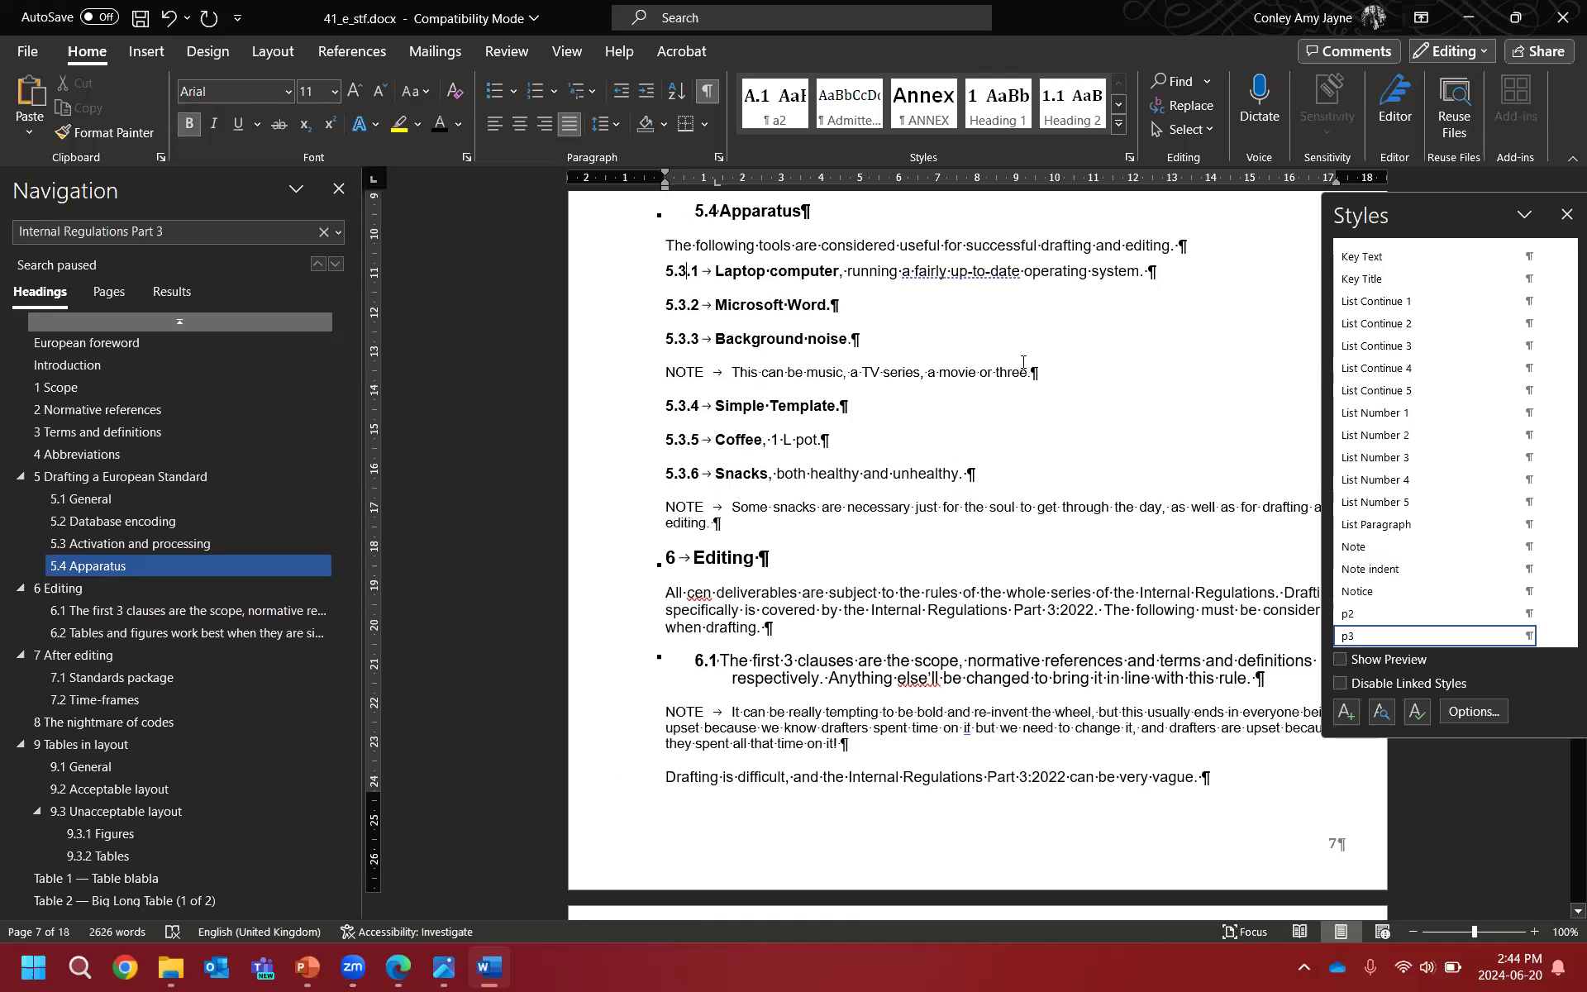
key("BackSpace")
type("4")
left_click(684, 305)
key("BackSpace")
type("4")
left_click(687, 340)
key("BackSpace")
type("5")
key("BackSpace")
type("4")
Step: Renumber the Simple Template, Coffee and Snacks entries as 5.4.4, 5.4.5 and 5.4.6
left_click(687, 405)
key("BackSpace")
type("4")
left_click(685, 438)
key("BackSpace")
type("4")
left_click(685, 473)
key("BackSpace")
type("4")
Step: Replace "cen" with "CENELEC" in the opening paragraph of clause 6 Editing, moving the Styles pane clear of the text
scroll(1014, 550, "down", 5)
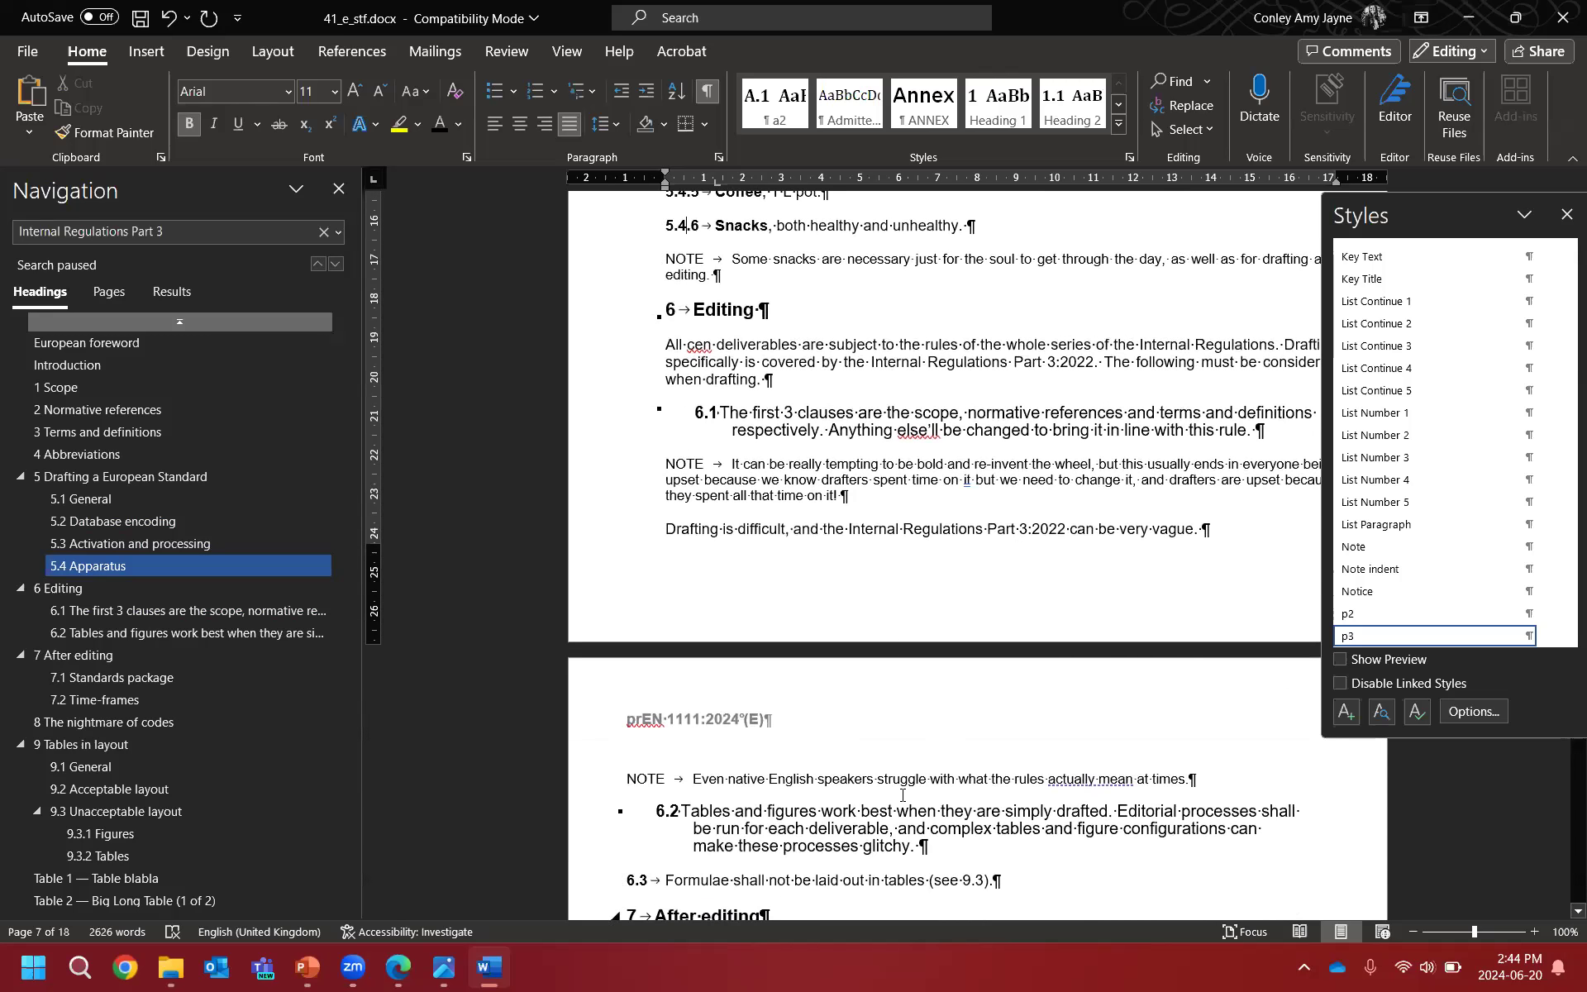
left_click(835, 344)
left_click_drag(1420, 215, 1517, 217)
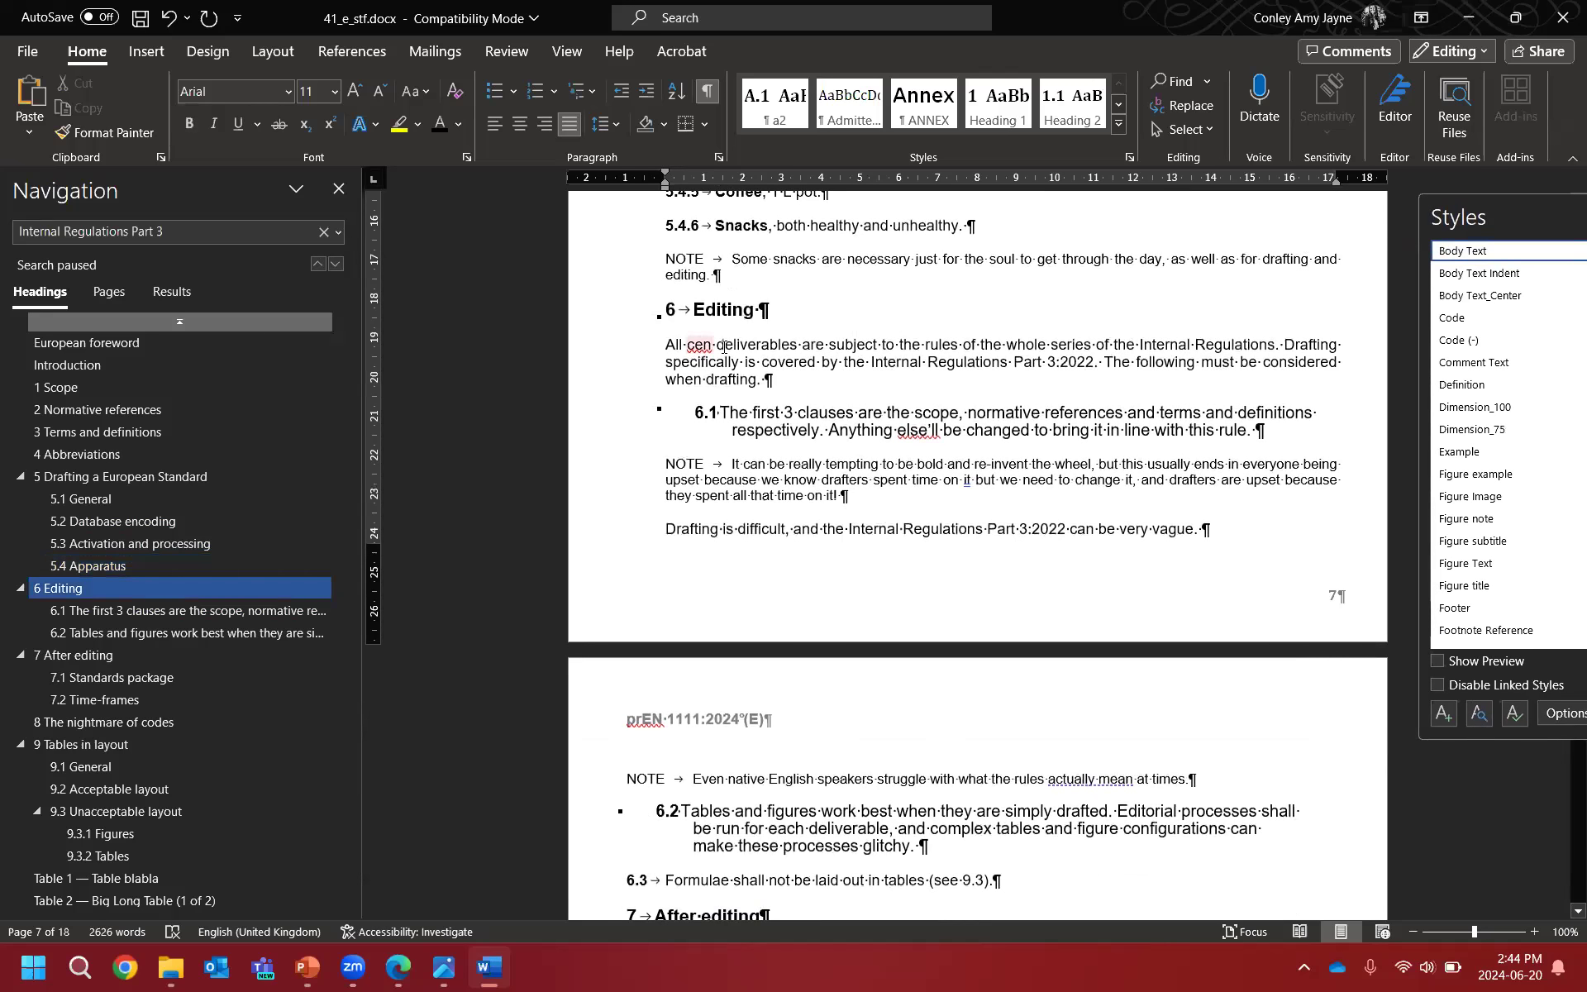
double_click(699, 348)
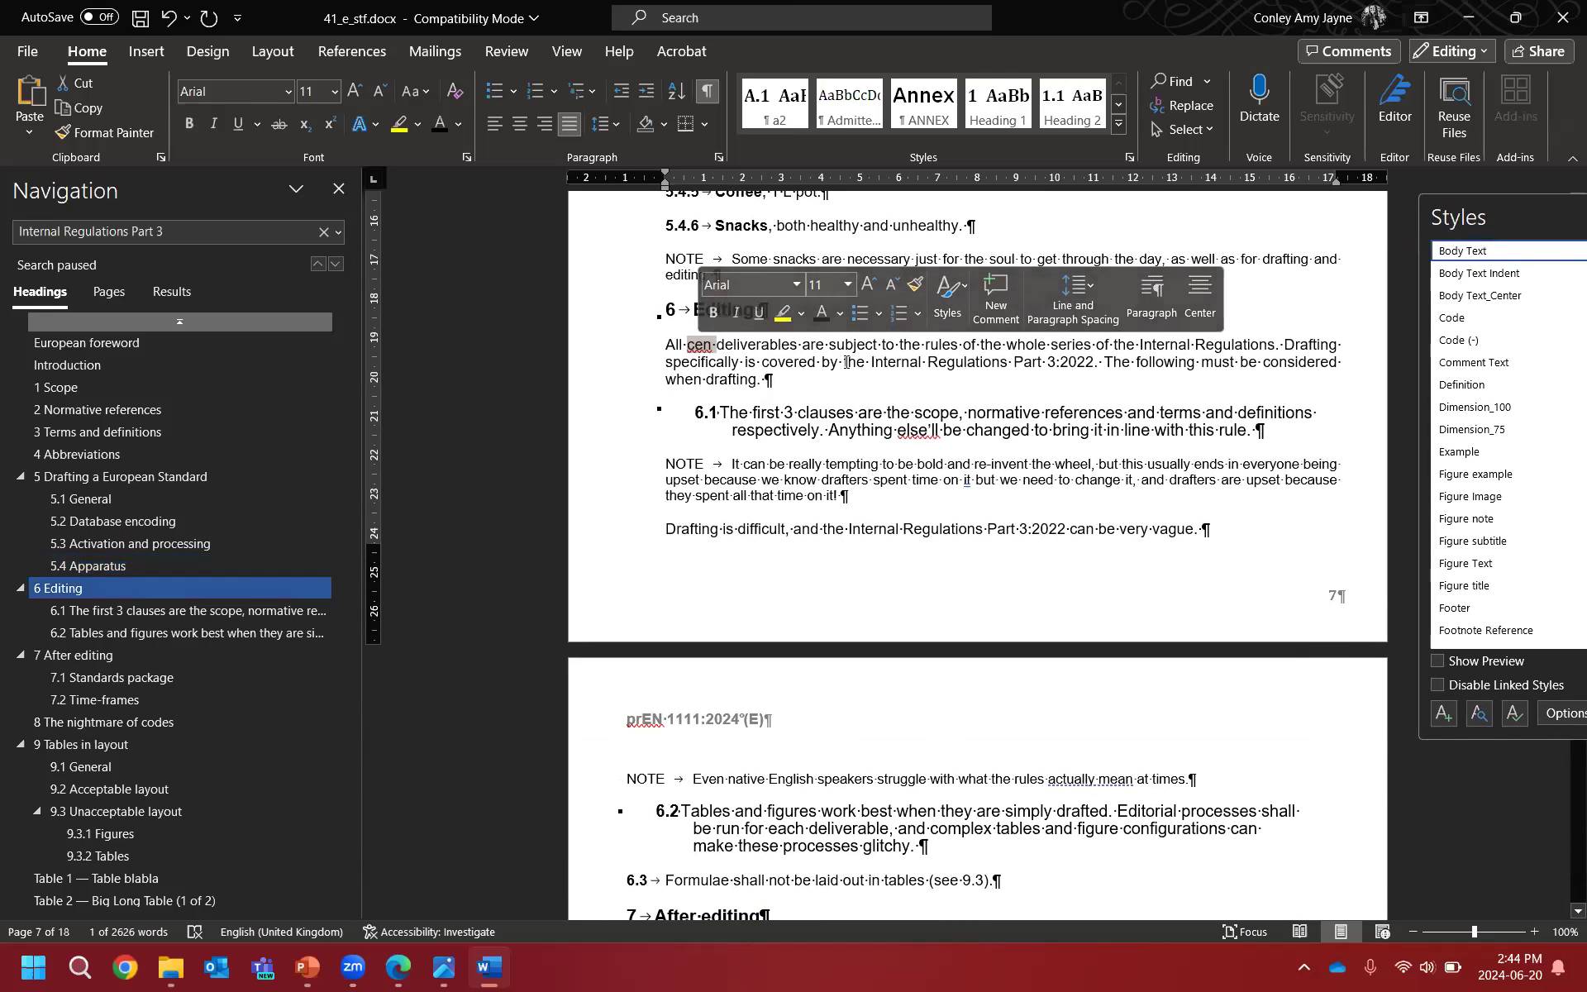
type("CENELE")
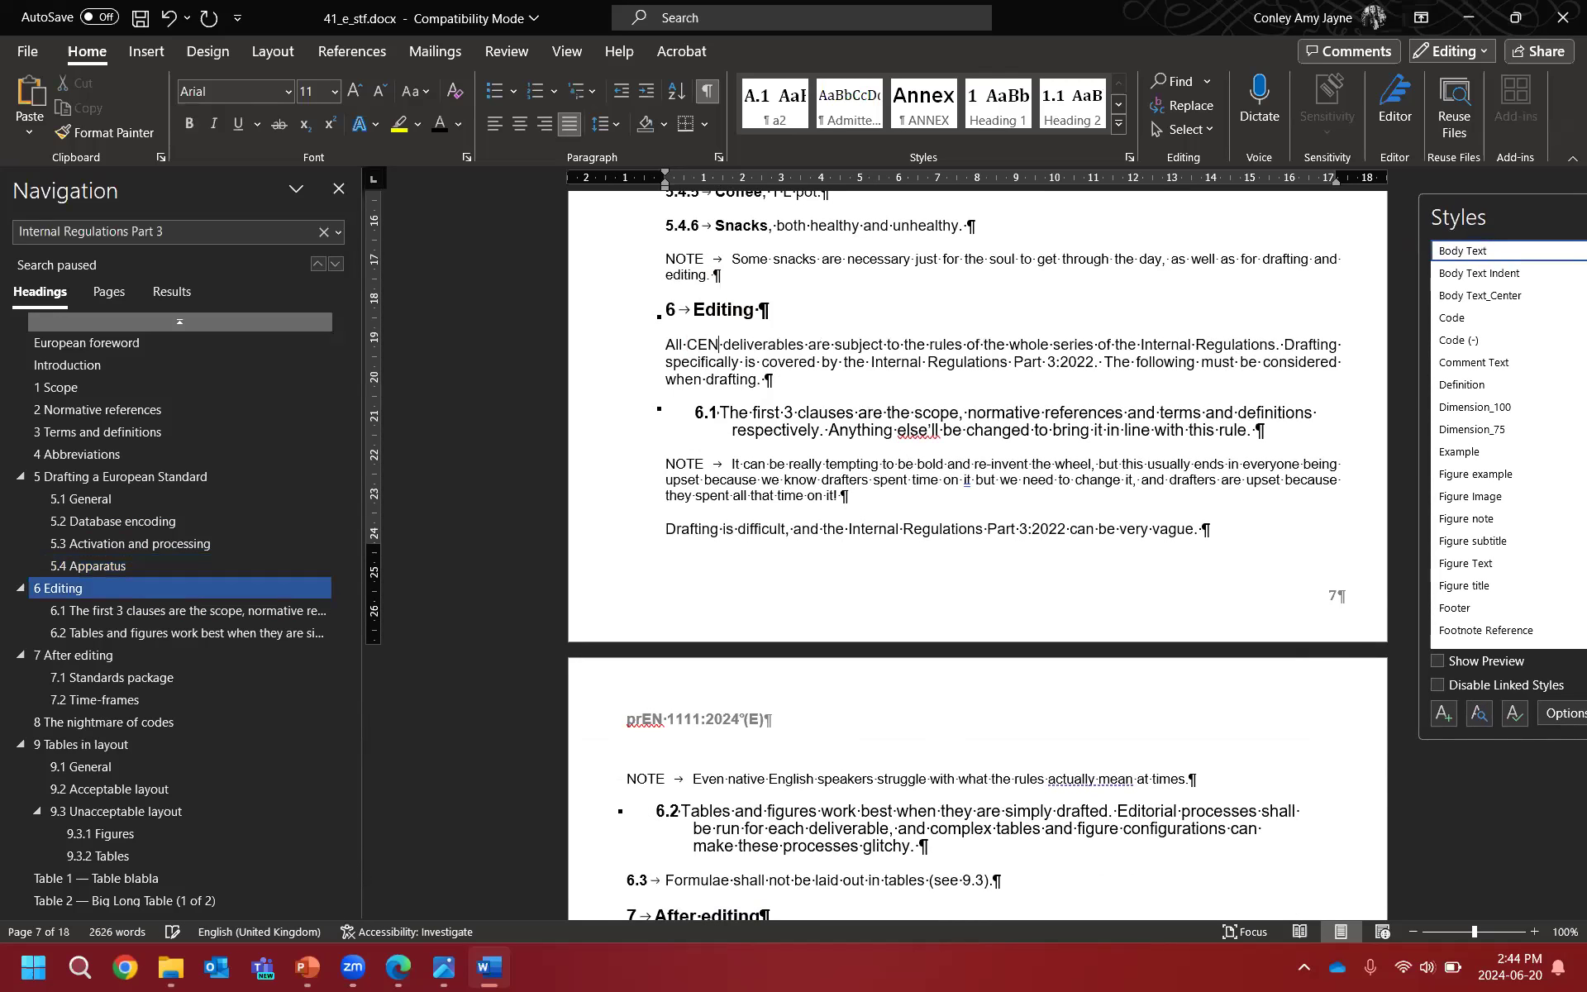
type("C")
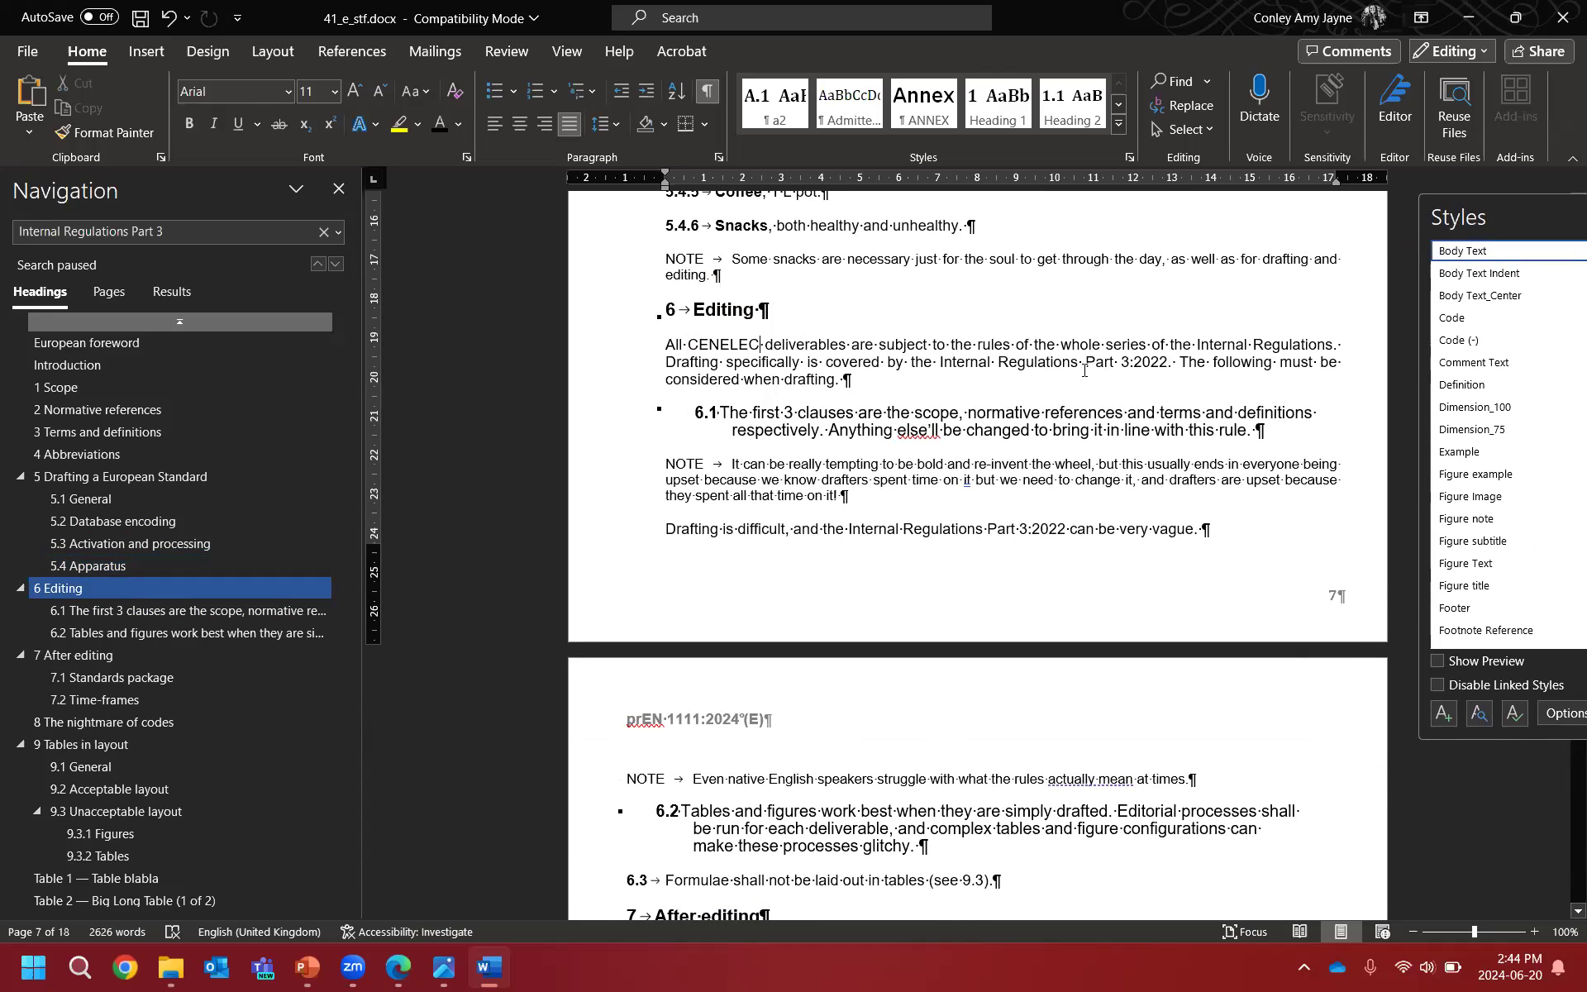
Step: Replace "must" with "shall" in the last sentence of the opening paragraph of clause 6
double_click(1294, 363)
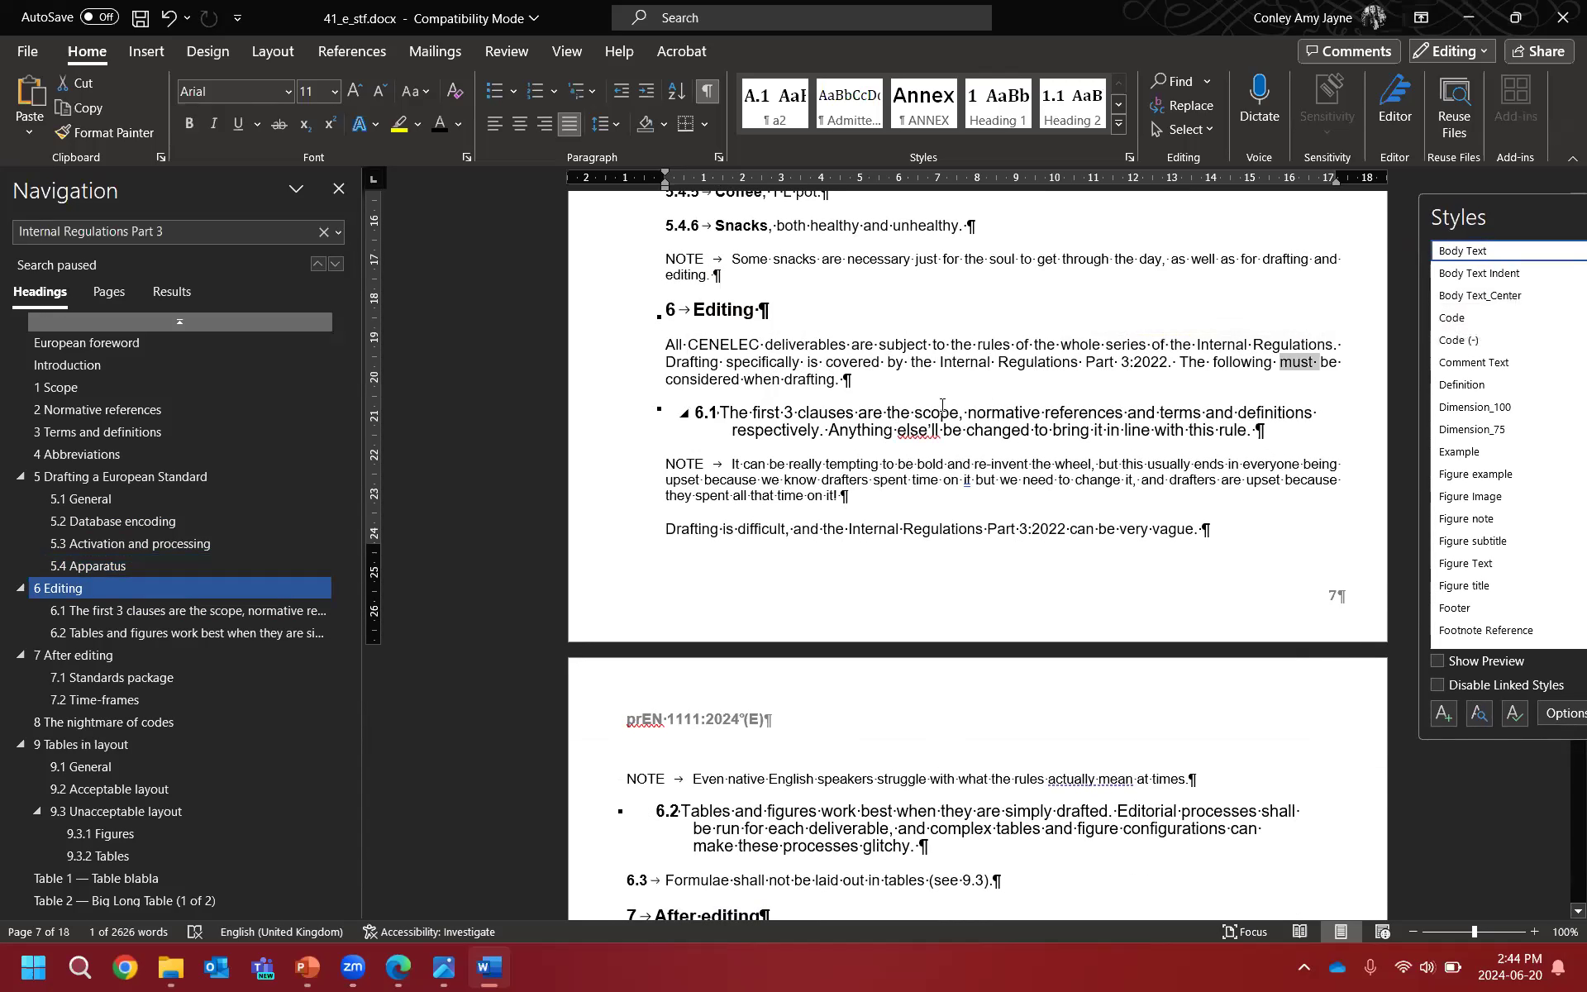
key("Delete")
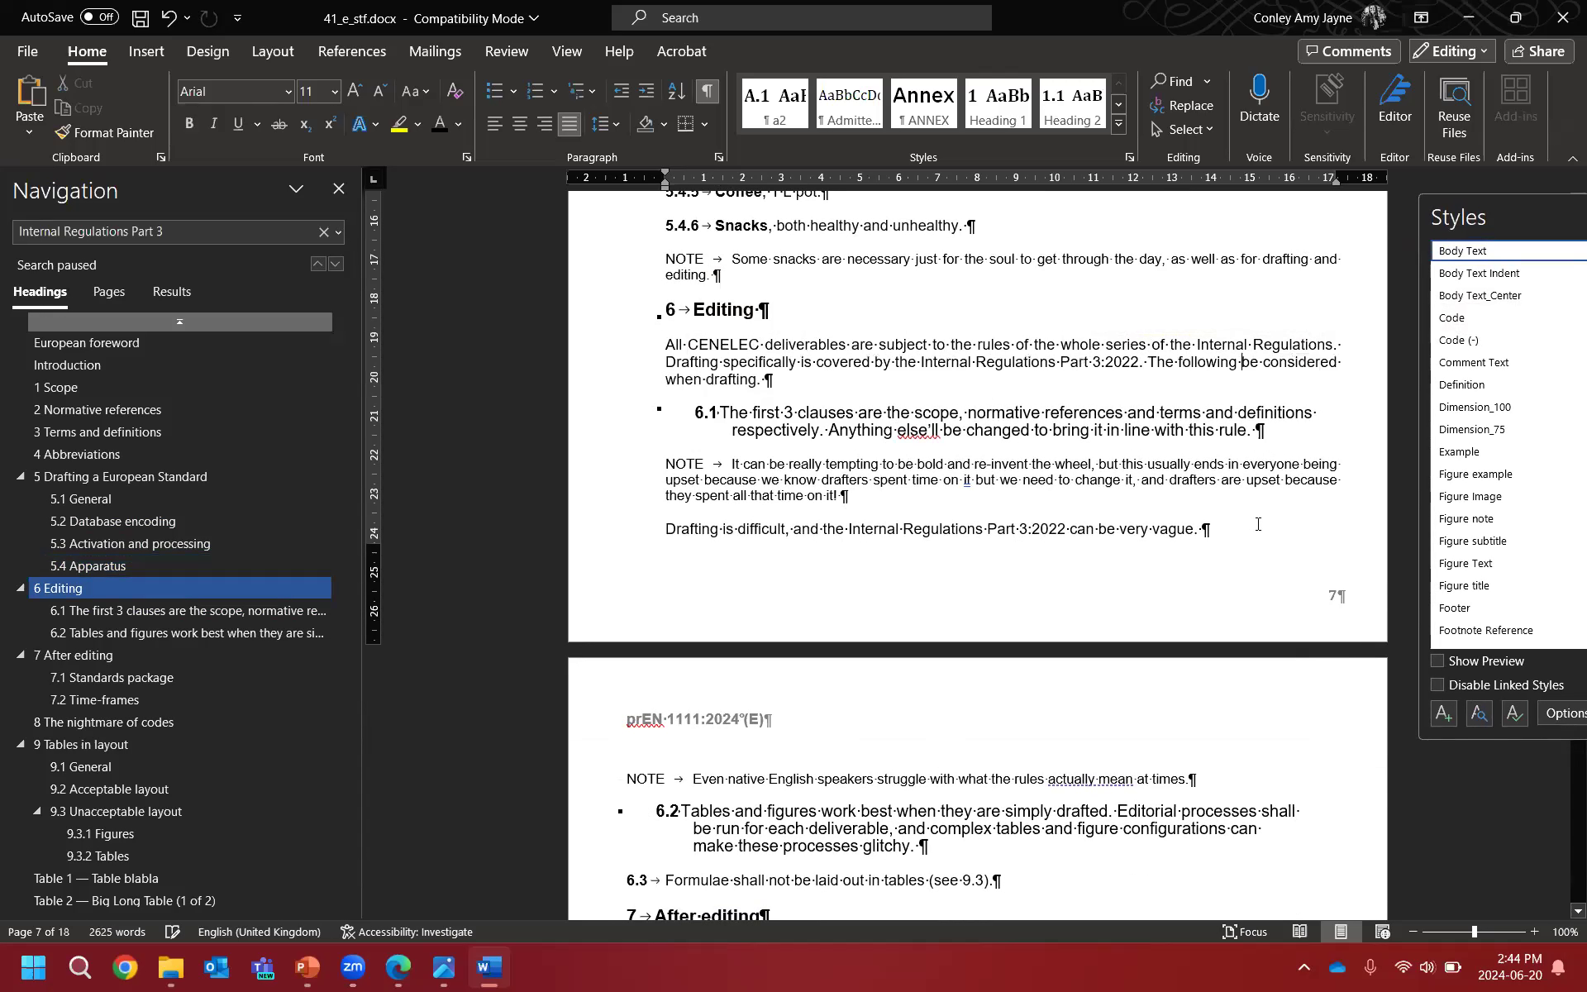
type("shall")
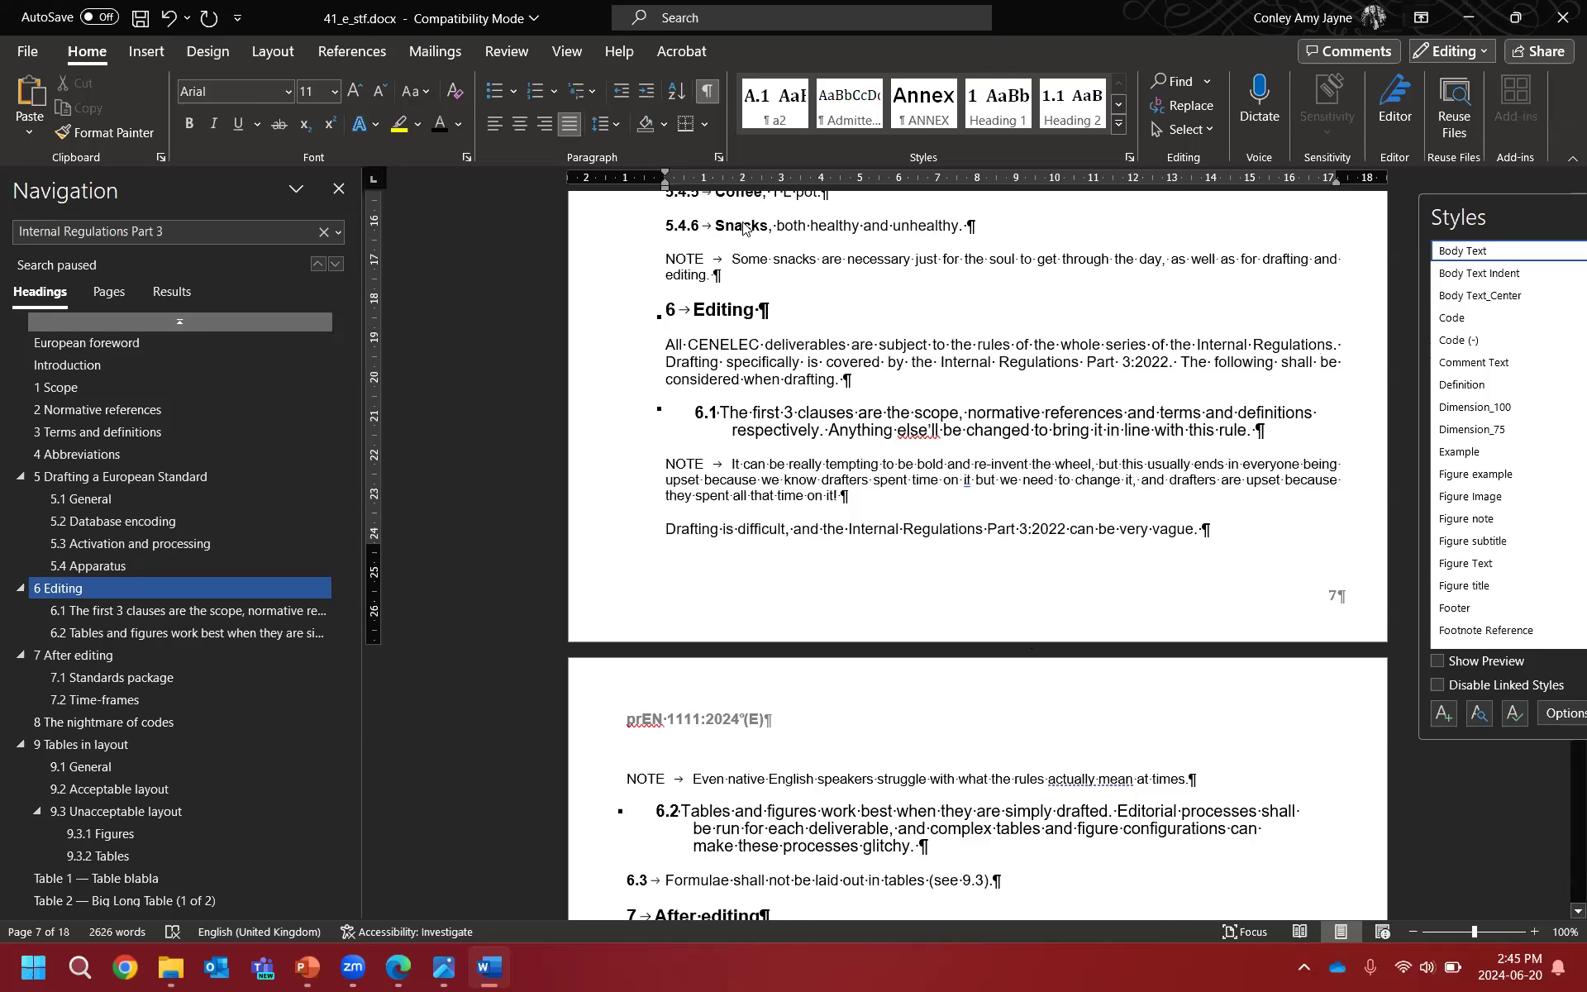
Step: Insert the manual number 6.1 and a tab before "The first 3 clauses" and apply the p2 style to that paragraph
left_click(779, 416)
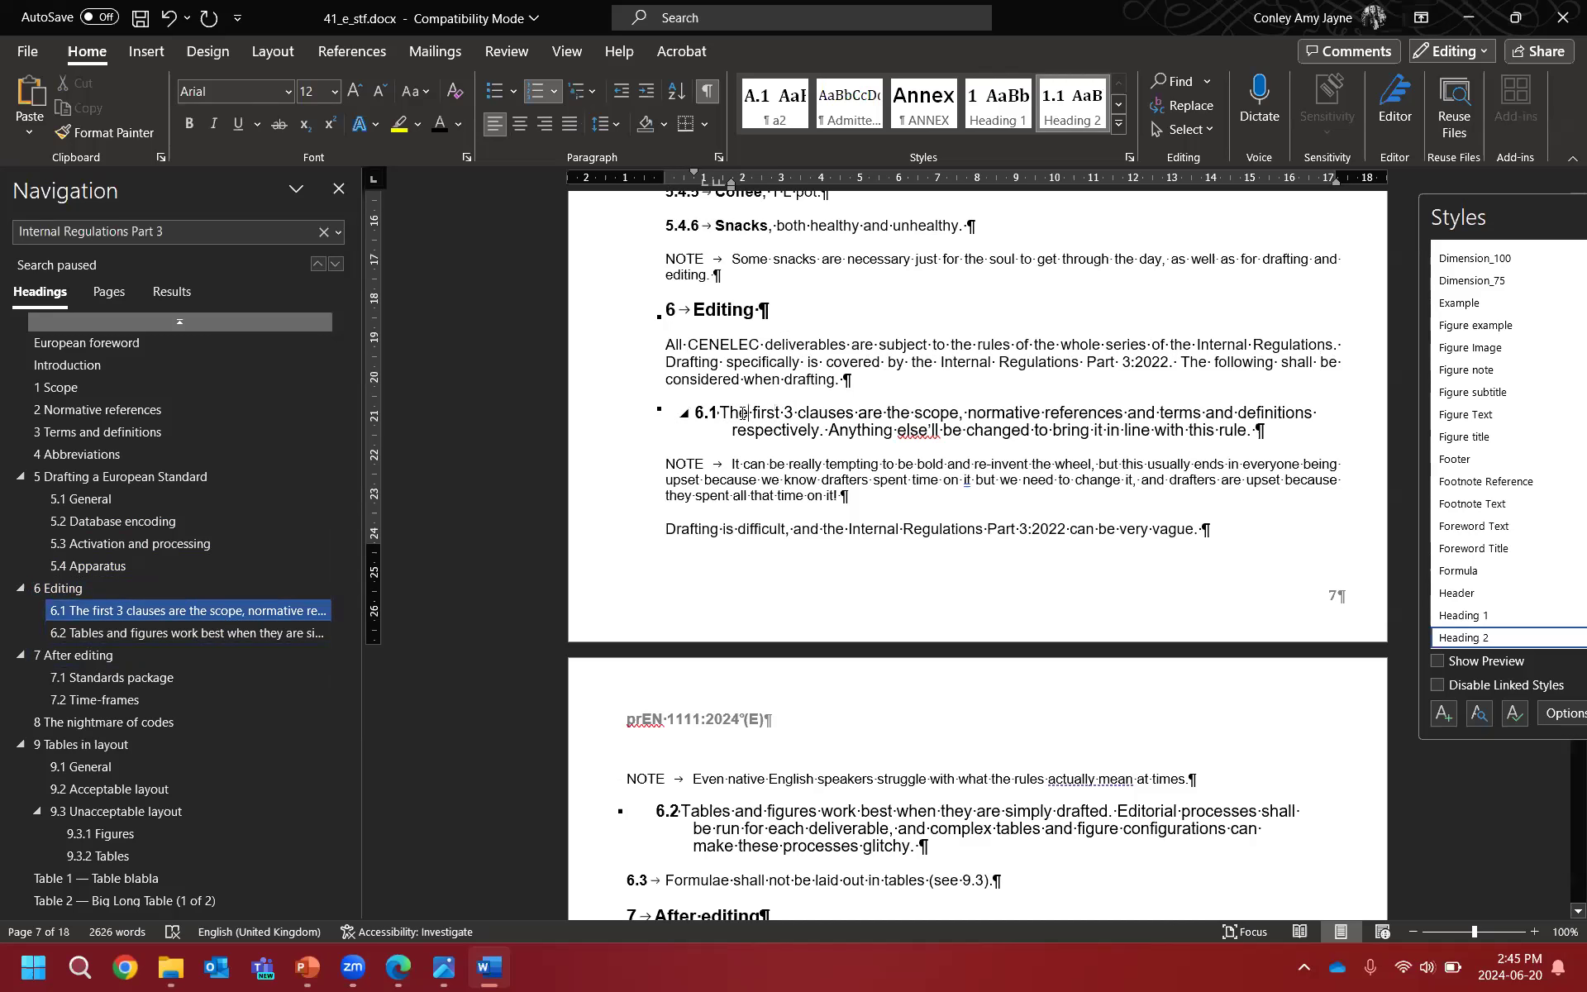
type("6.1")
key("Tab")
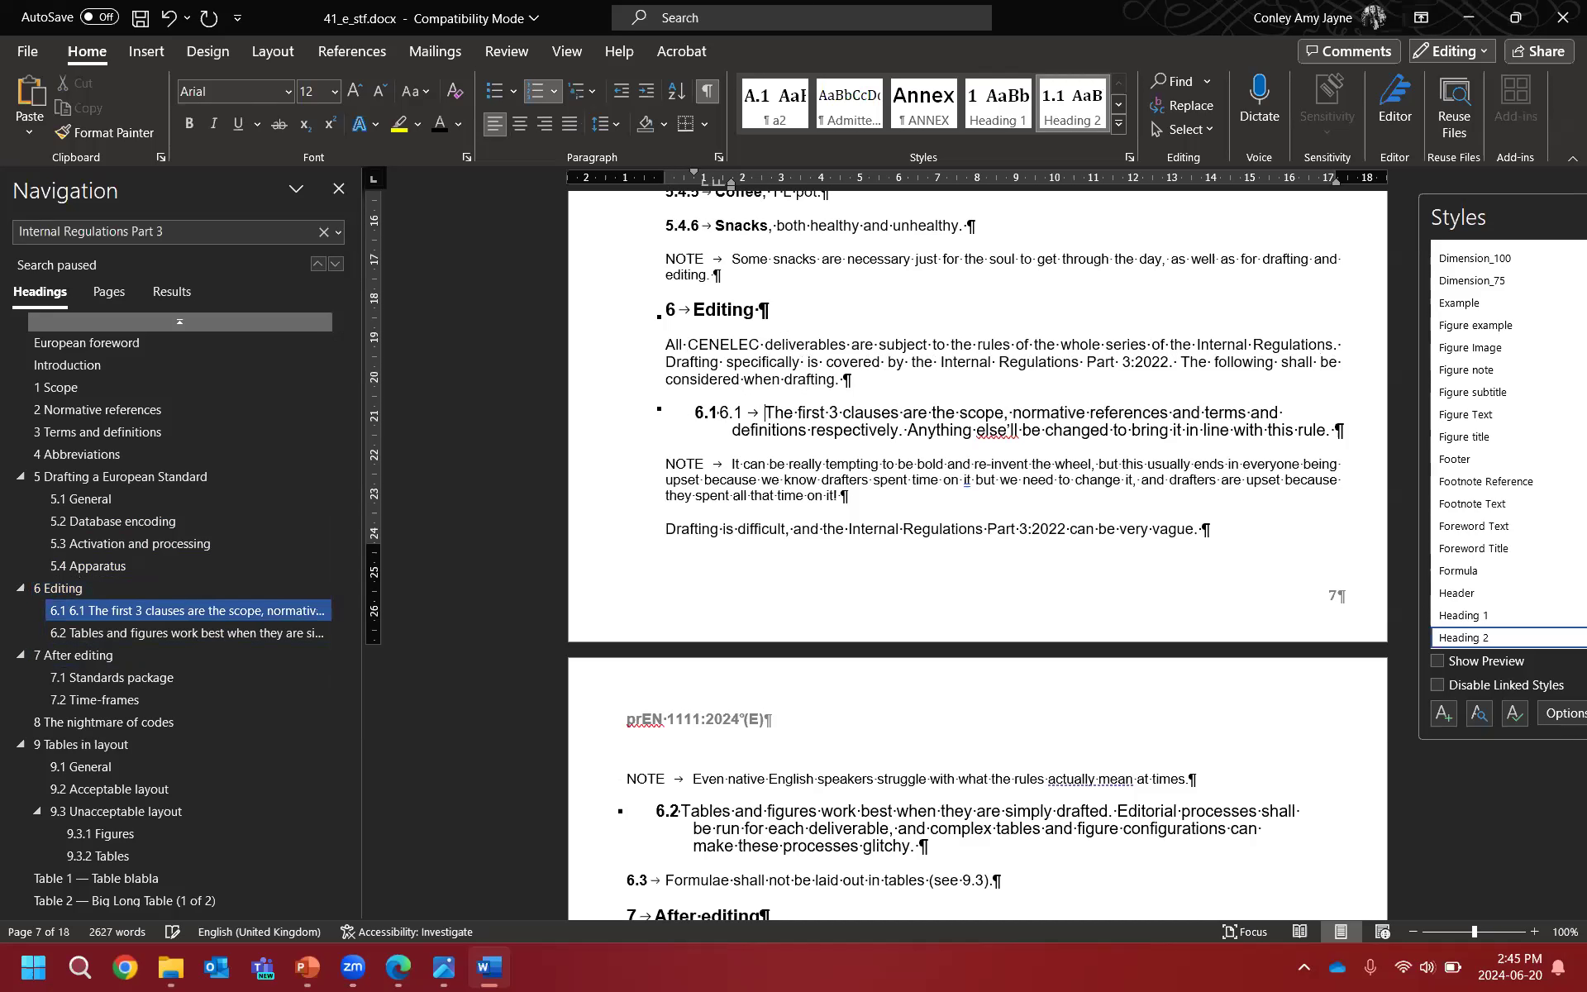
scroll(1528, 471, "down", 3)
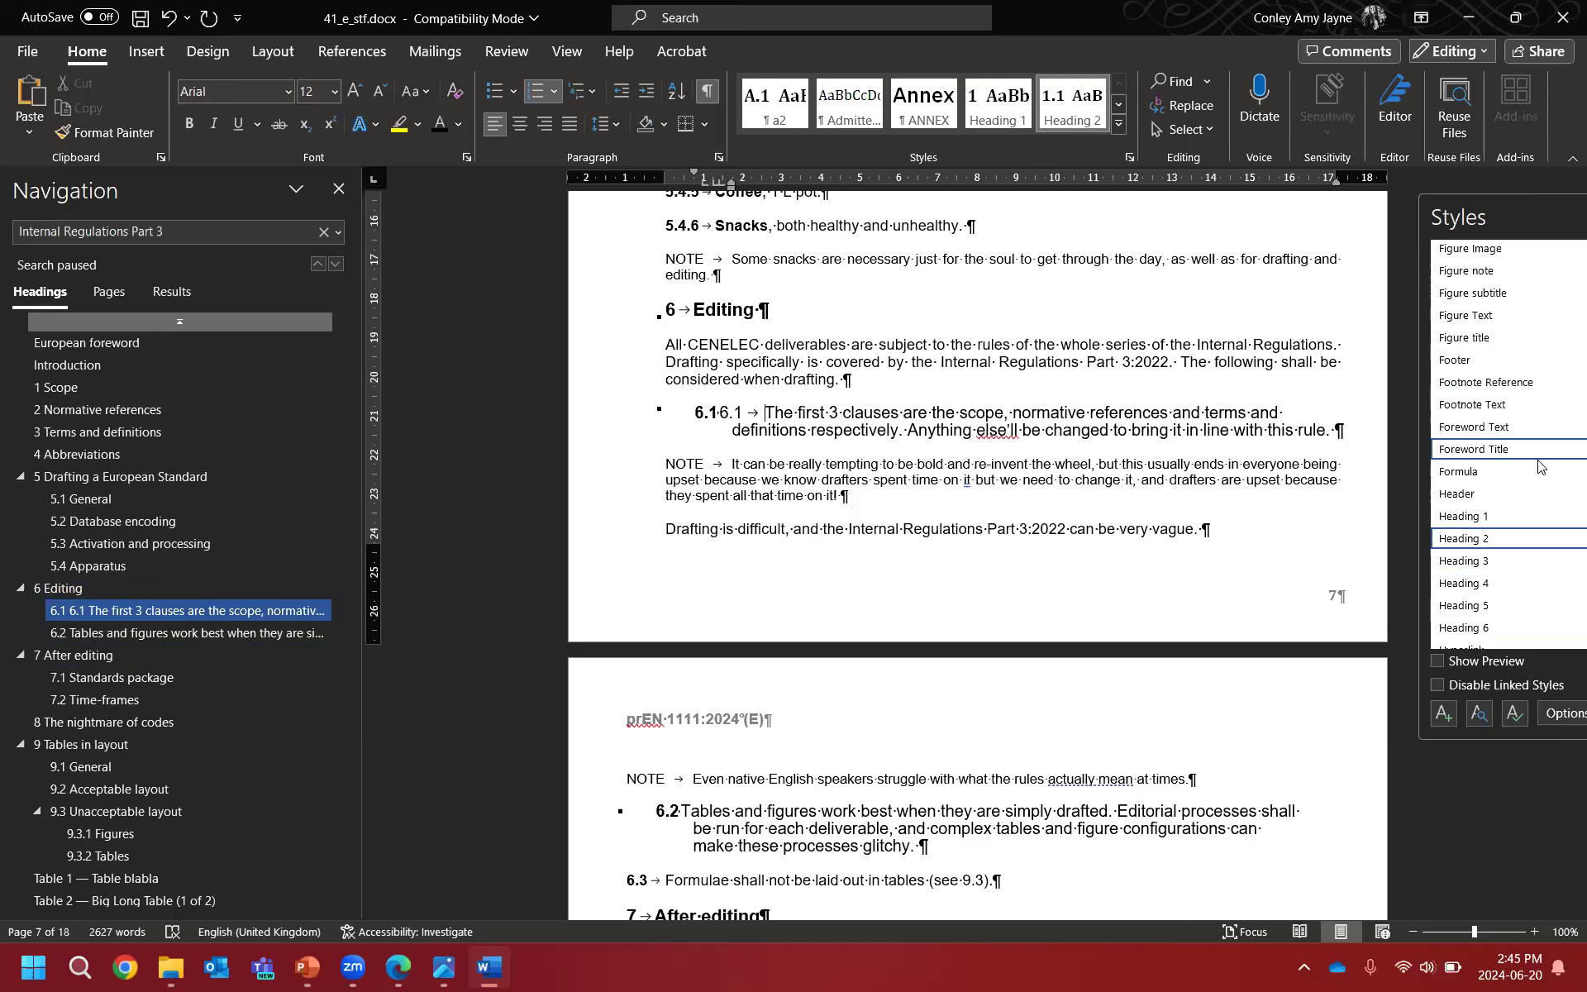
scroll(1528, 471, "down", 5)
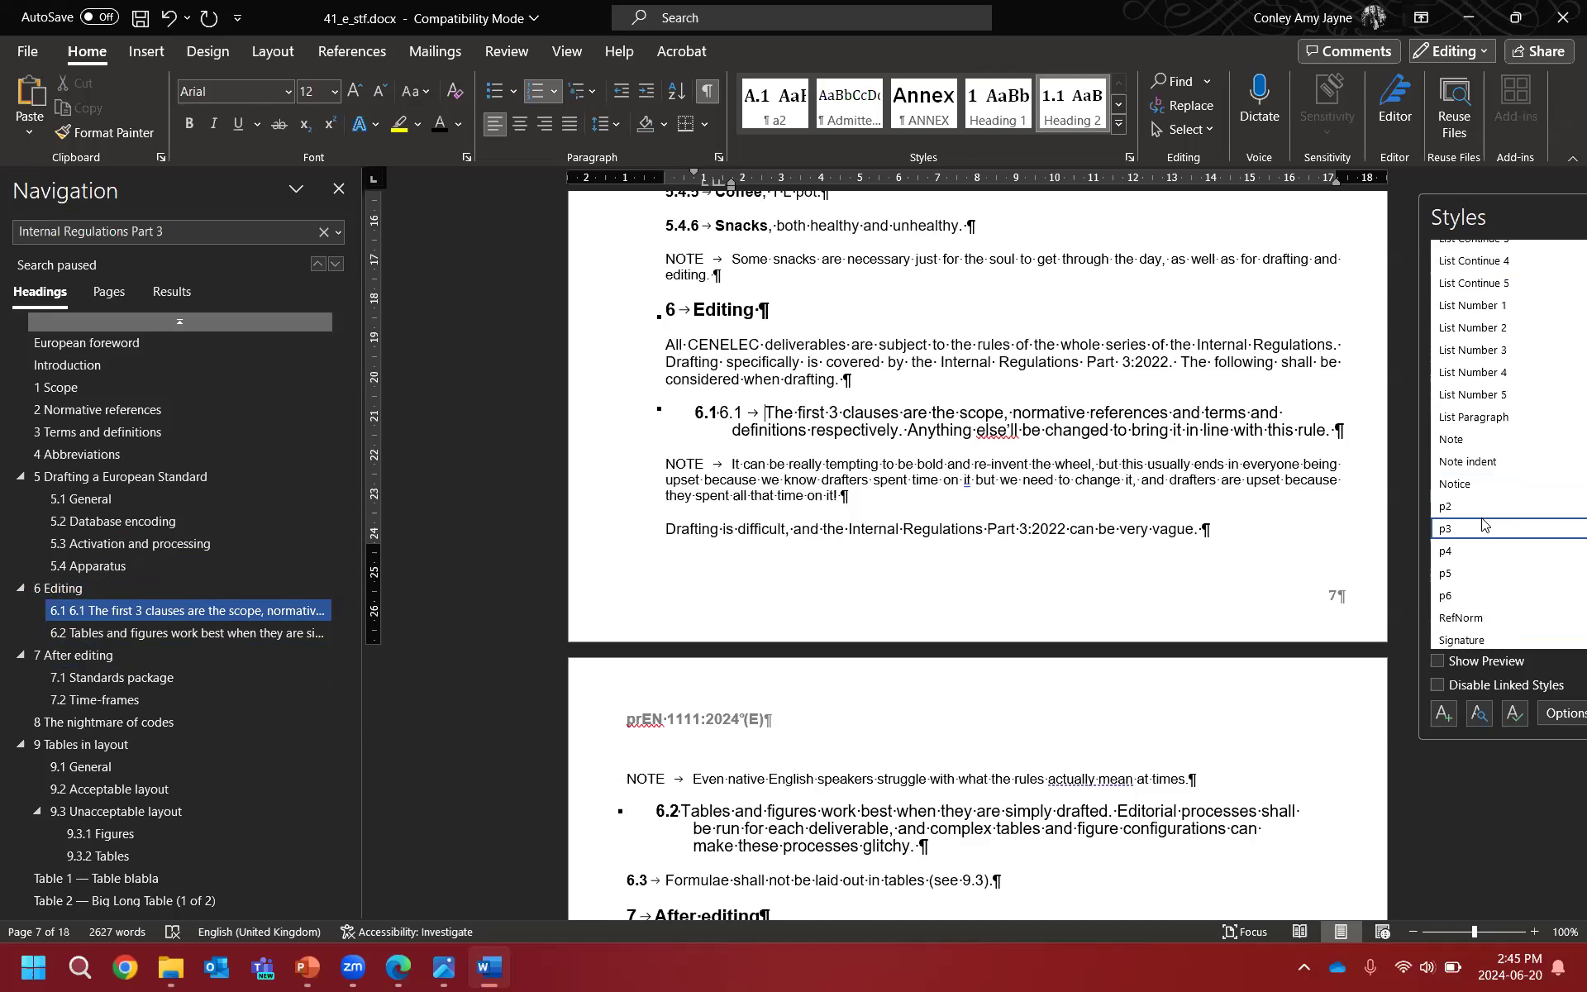
left_click(1464, 506)
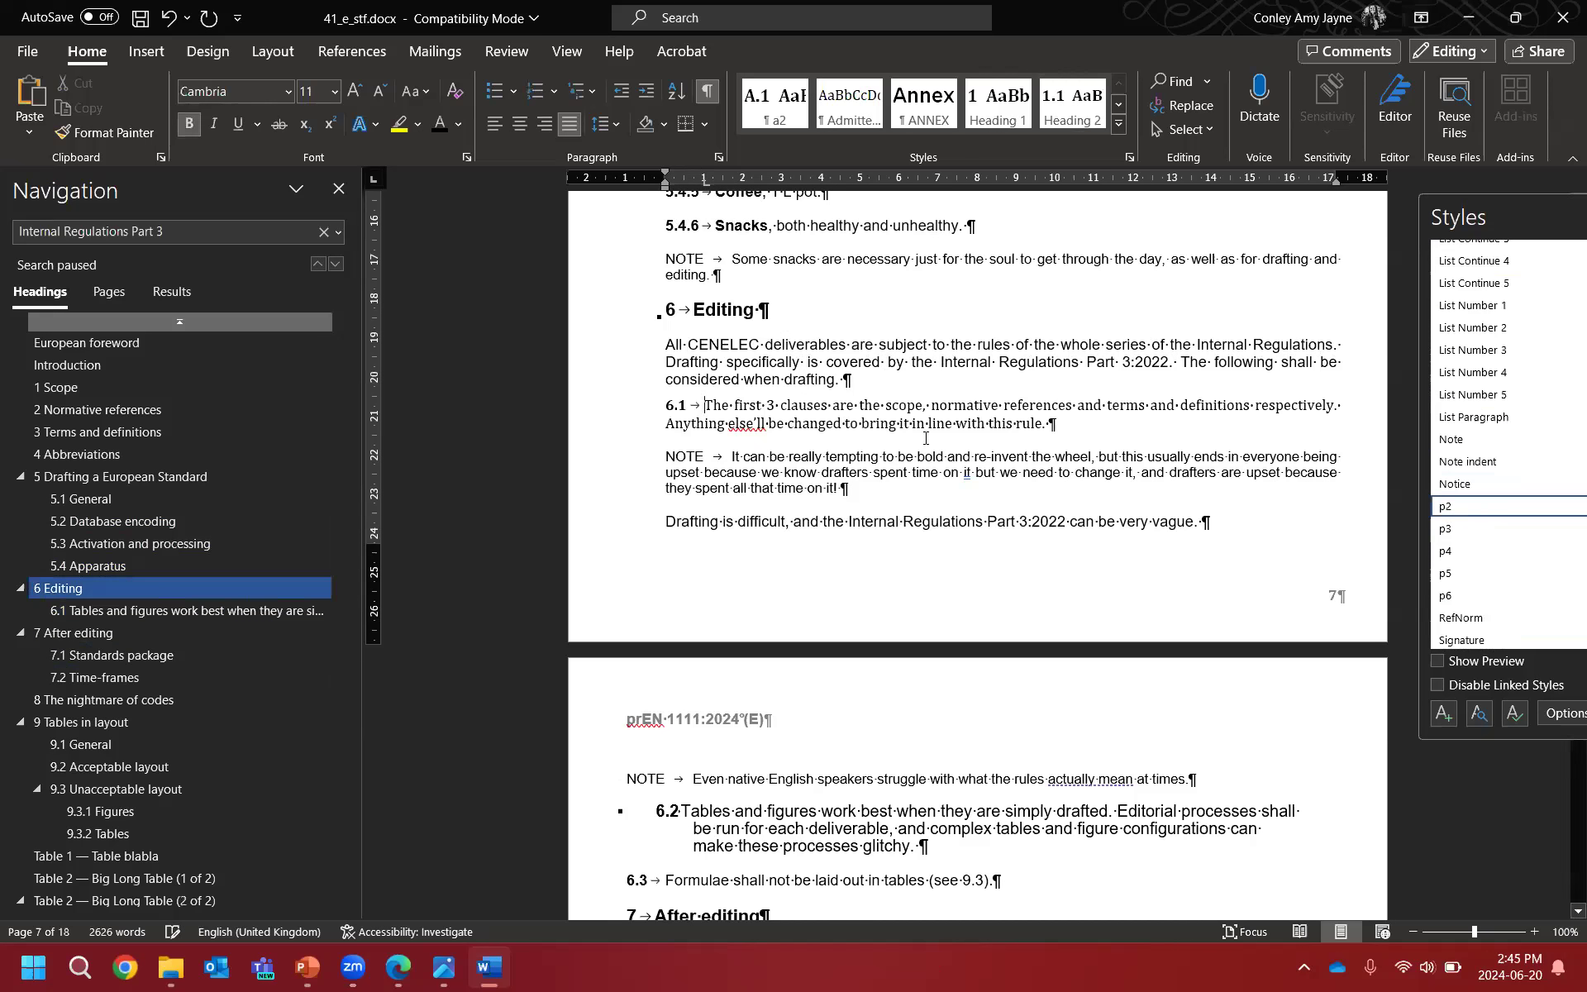
Step: Set the font of the whole 6.1 paragraph to Arial
triple_click(835, 423)
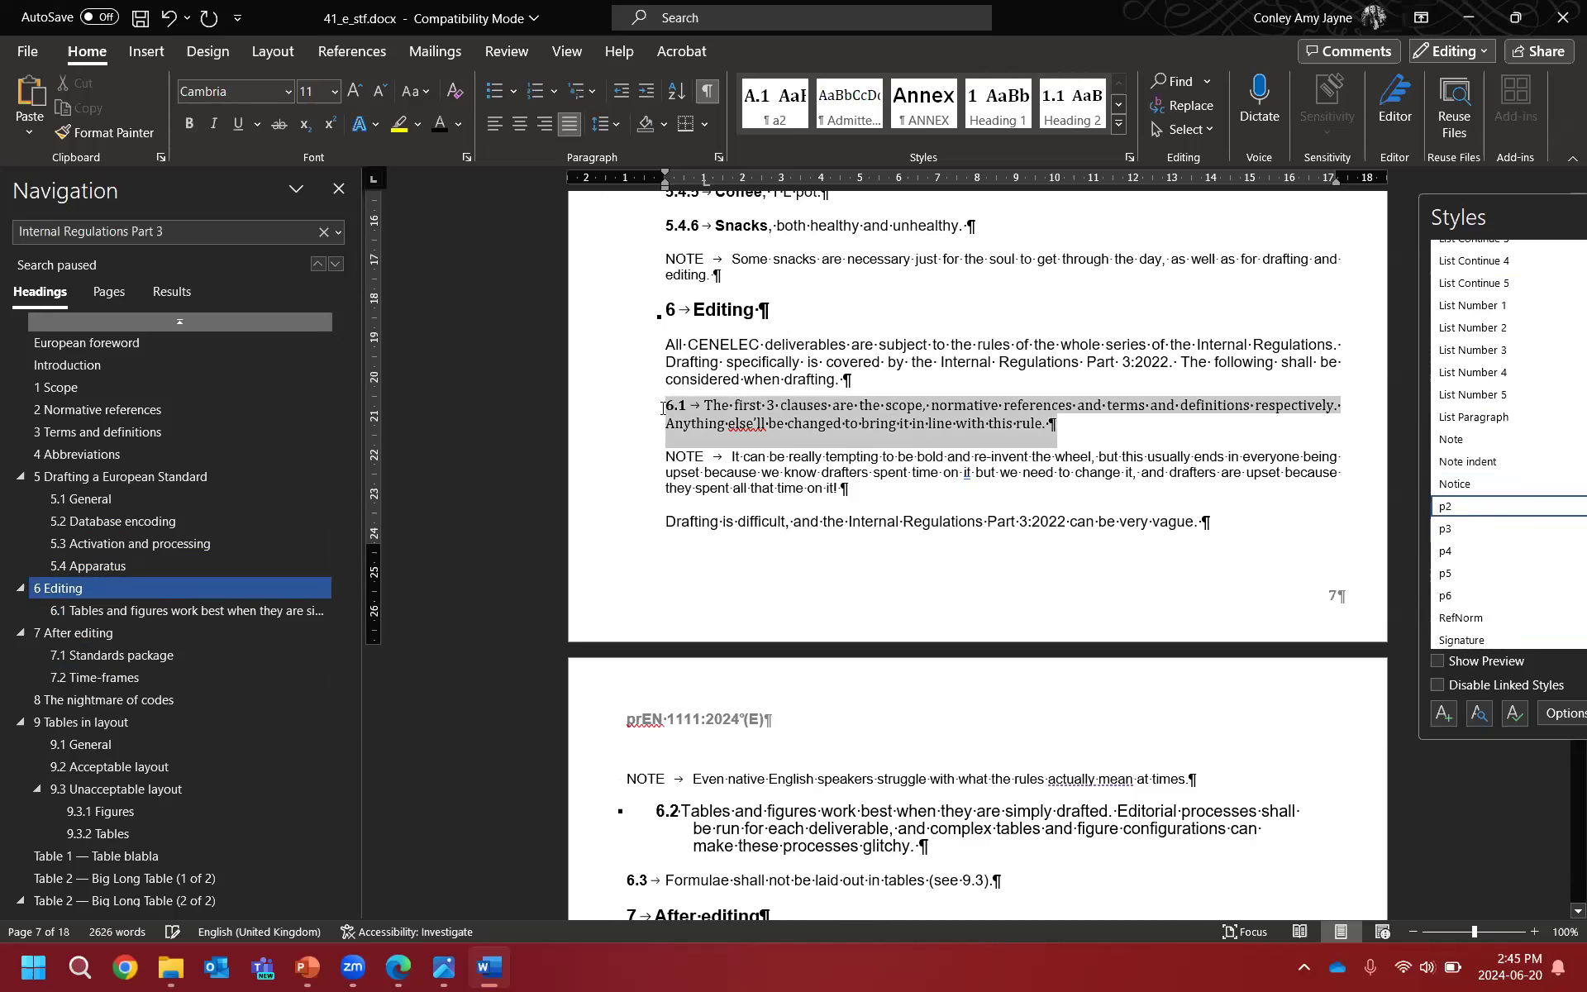
left_click(760, 345)
scroll(778, 487, "up", 10)
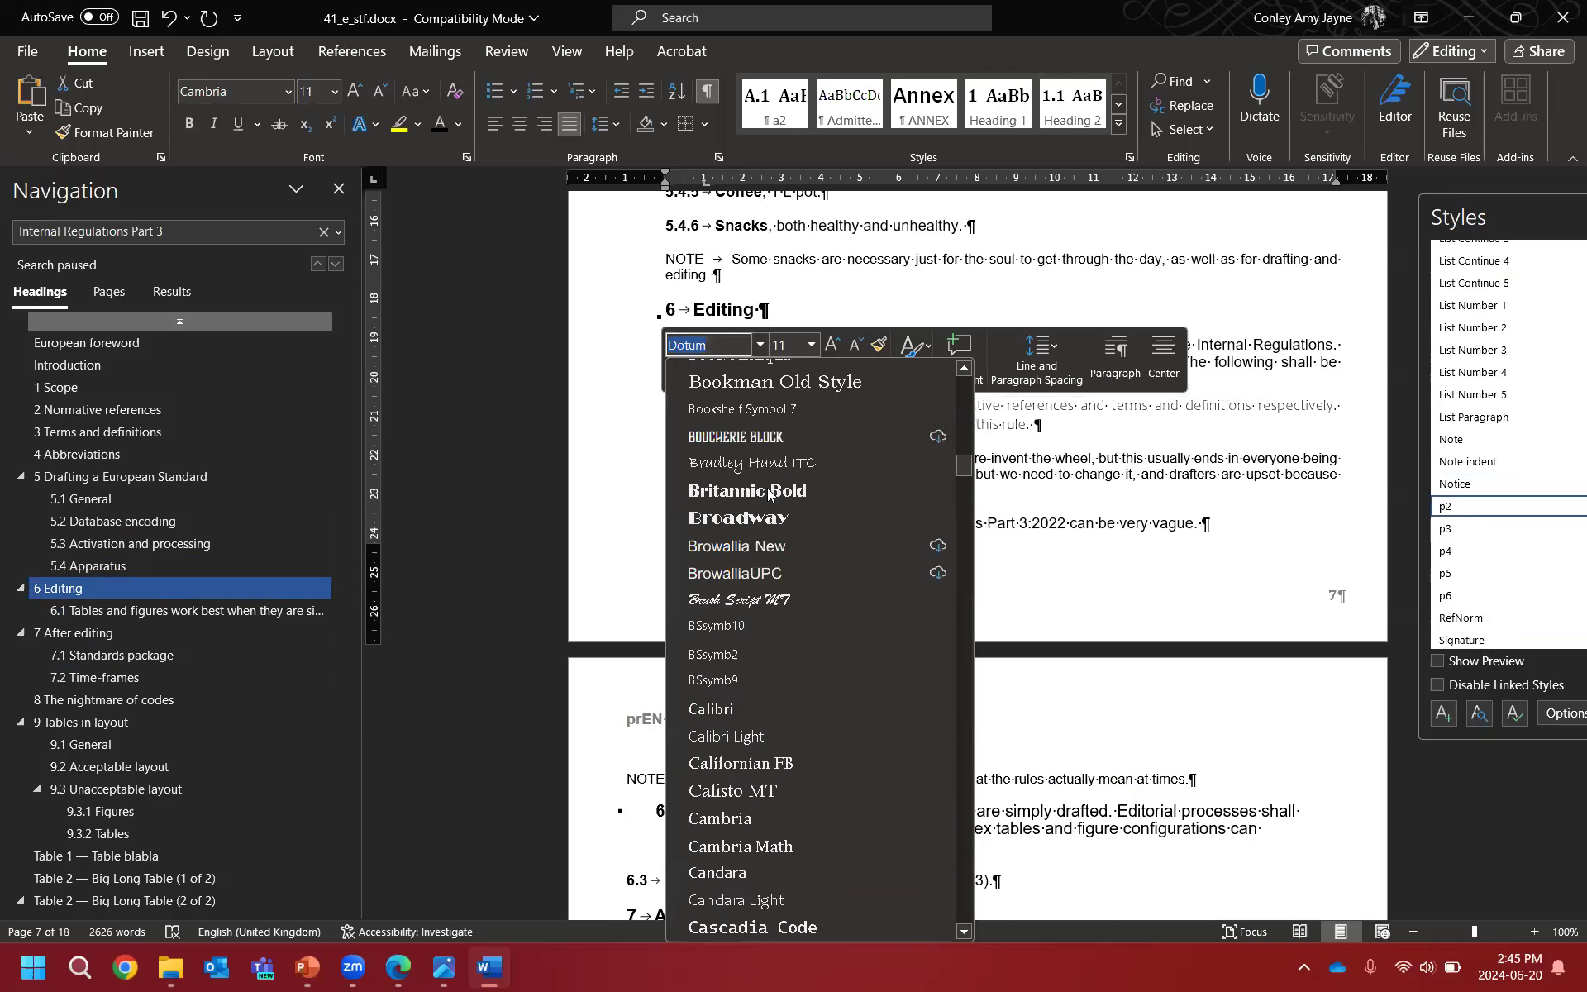
scroll(778, 487, "up", 10)
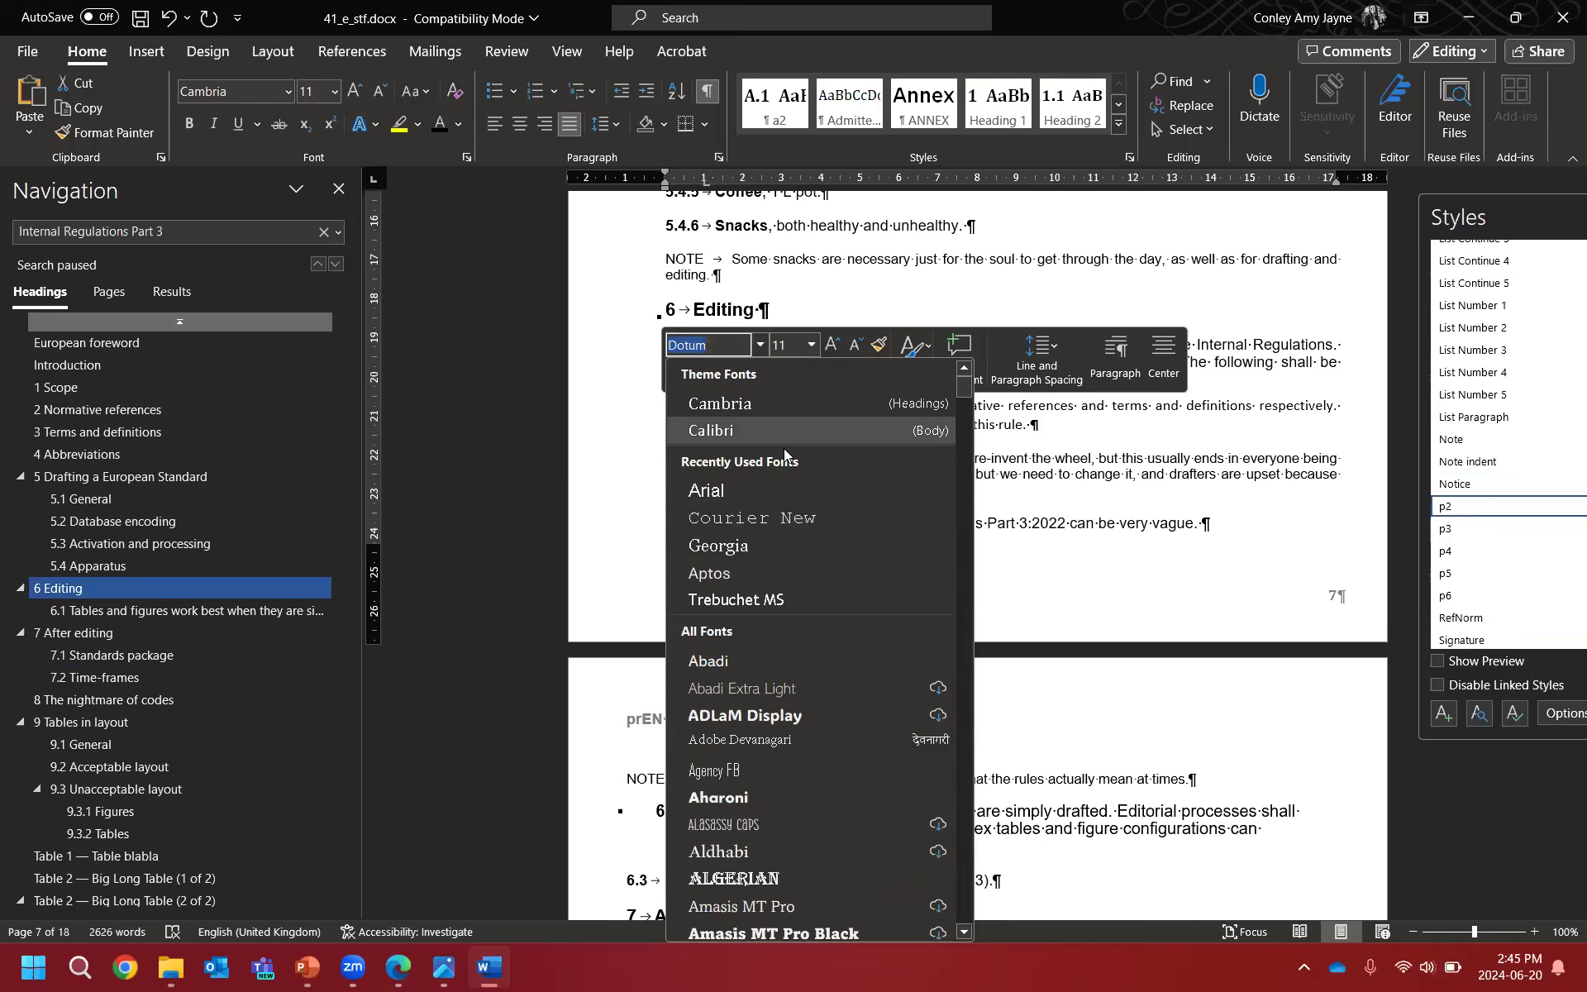
left_click(772, 489)
left_click(810, 456)
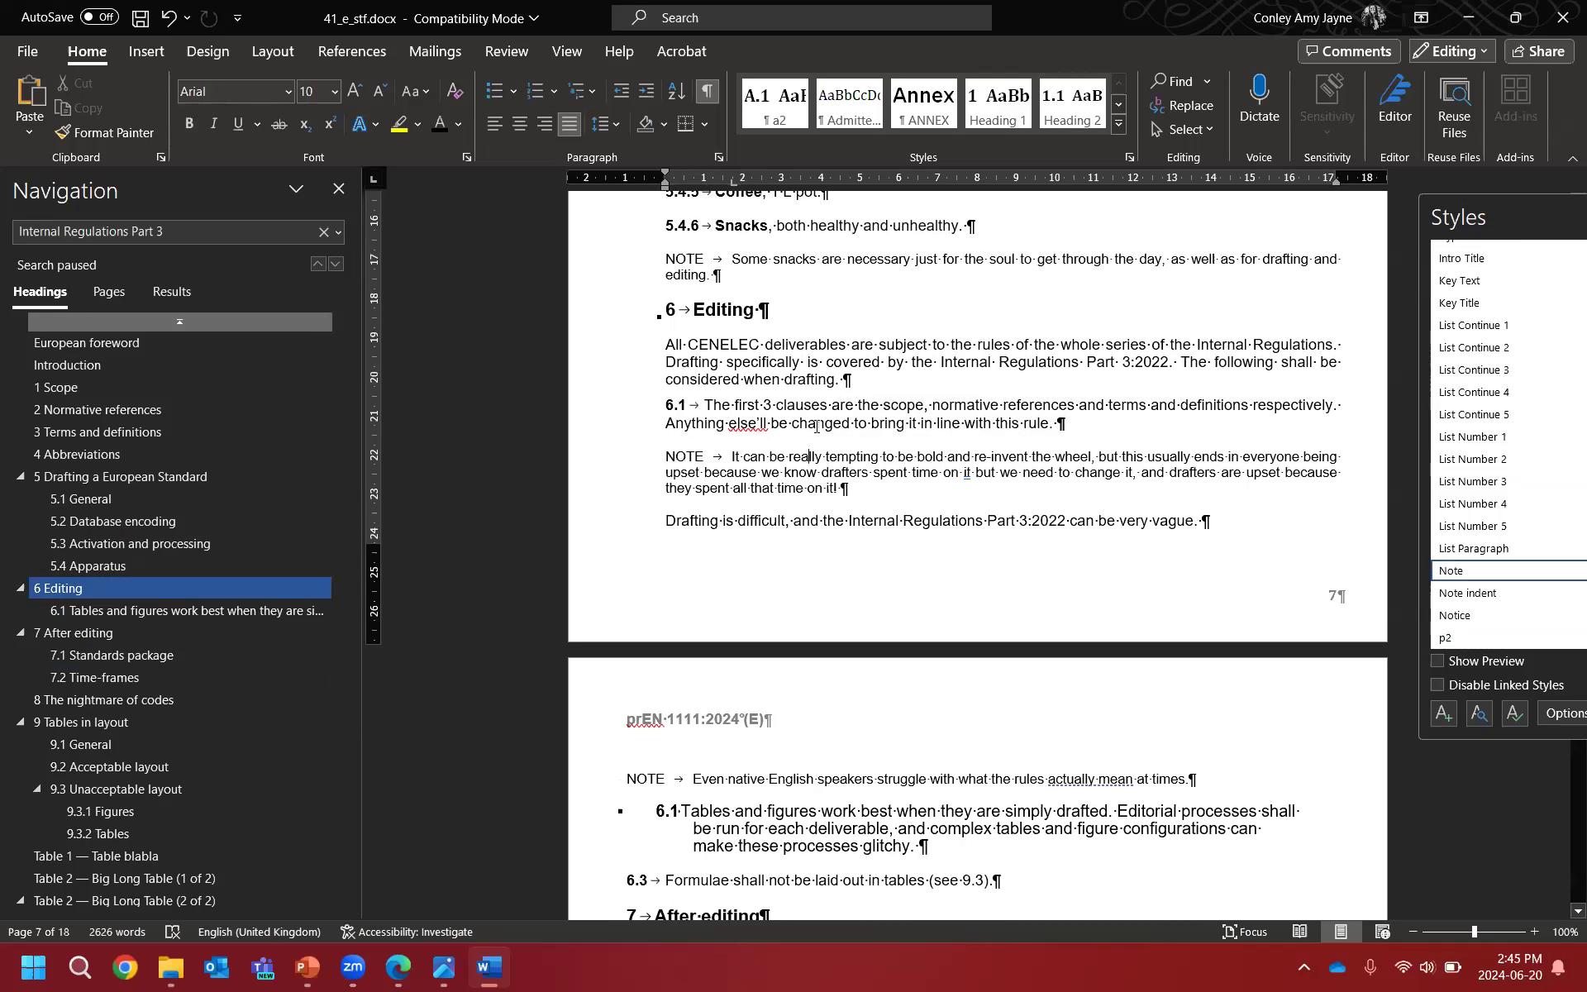
Step: Change the contraction "else'll" to "else will" in the 6.1 paragraph
left_click_drag(730, 423, 768, 424)
right_click(759, 423)
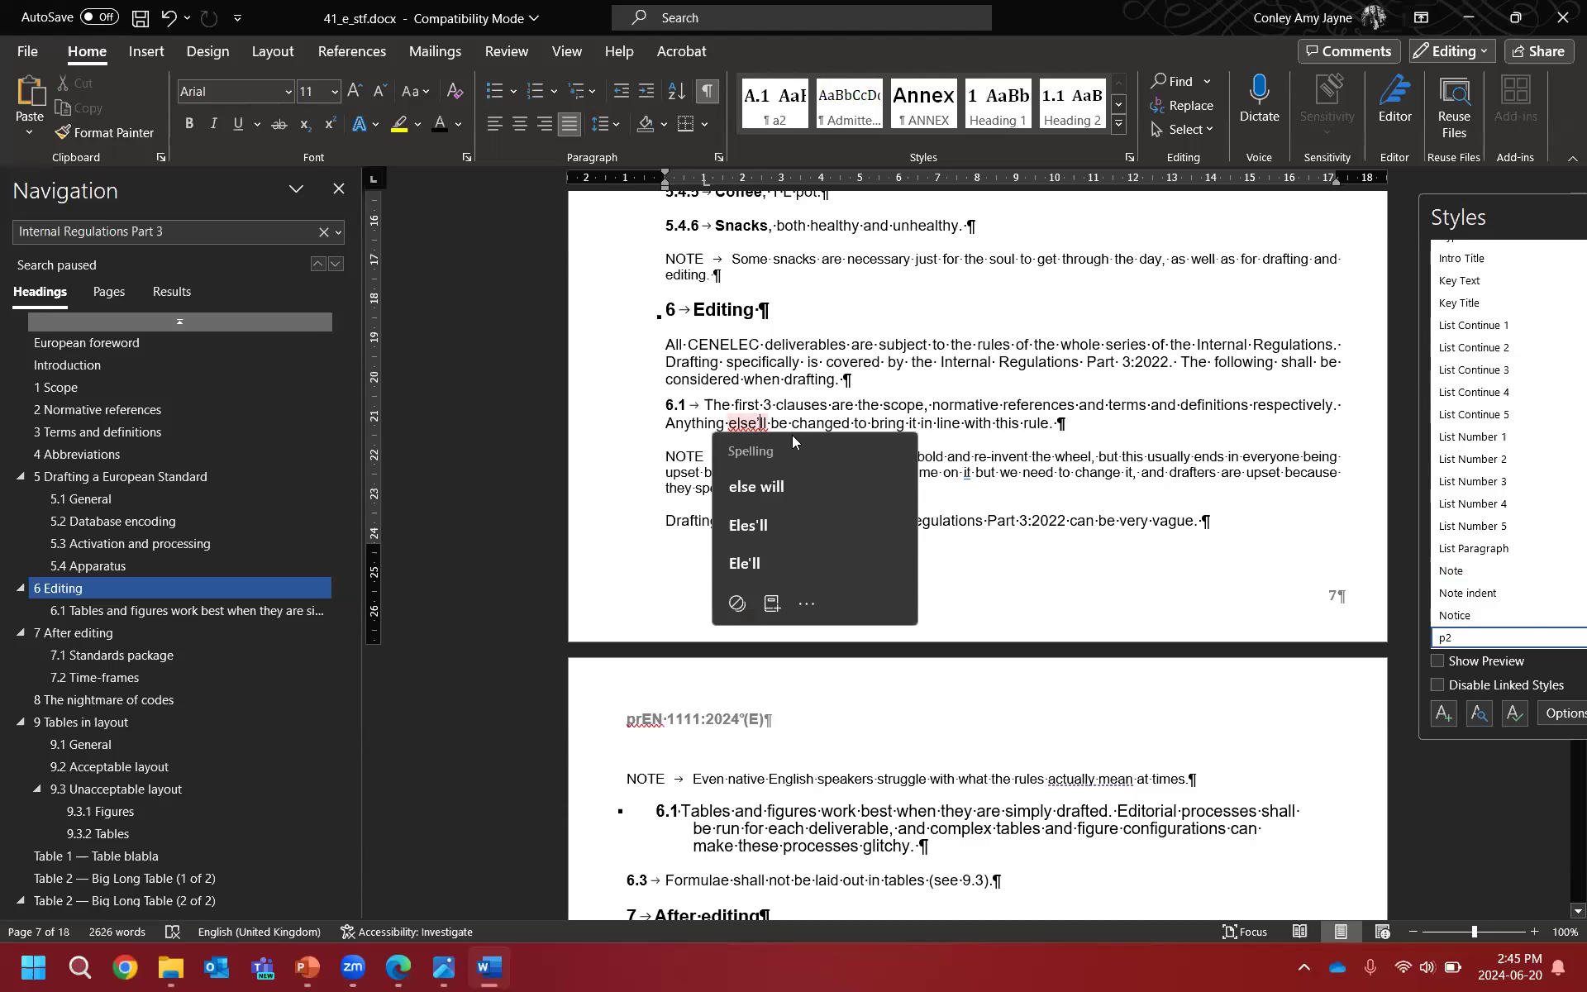
key("BackSpace")
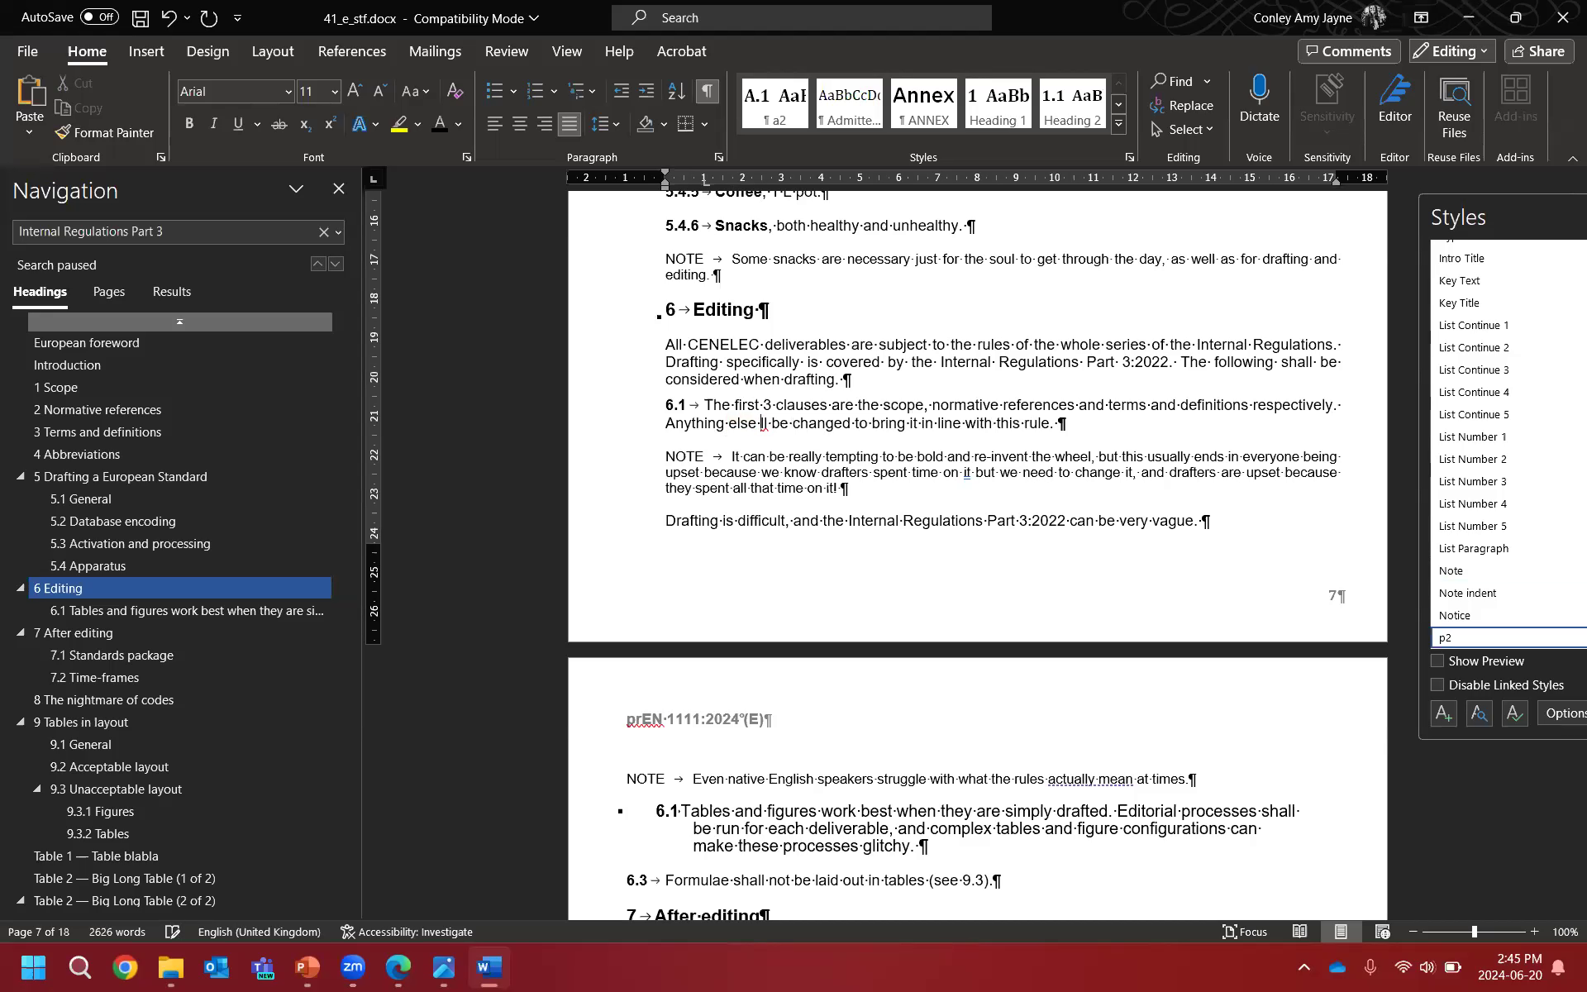
type("wi")
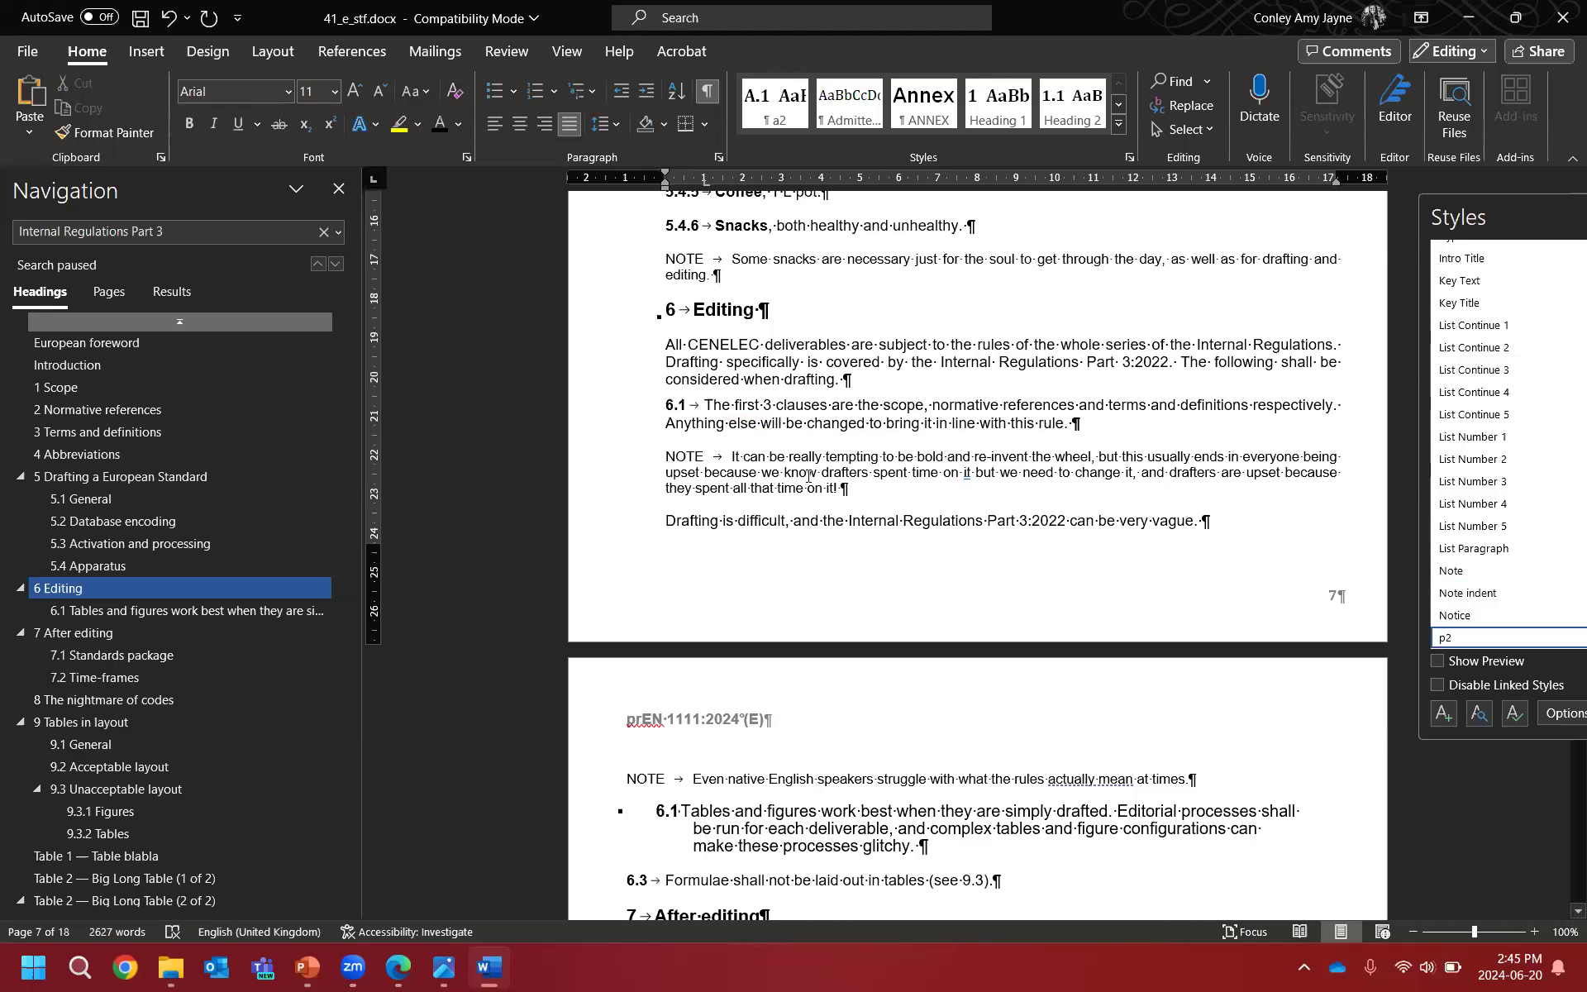
Step: Replace the exclamation mark ending the note under 6.1 with a full stop
left_click(1022, 499)
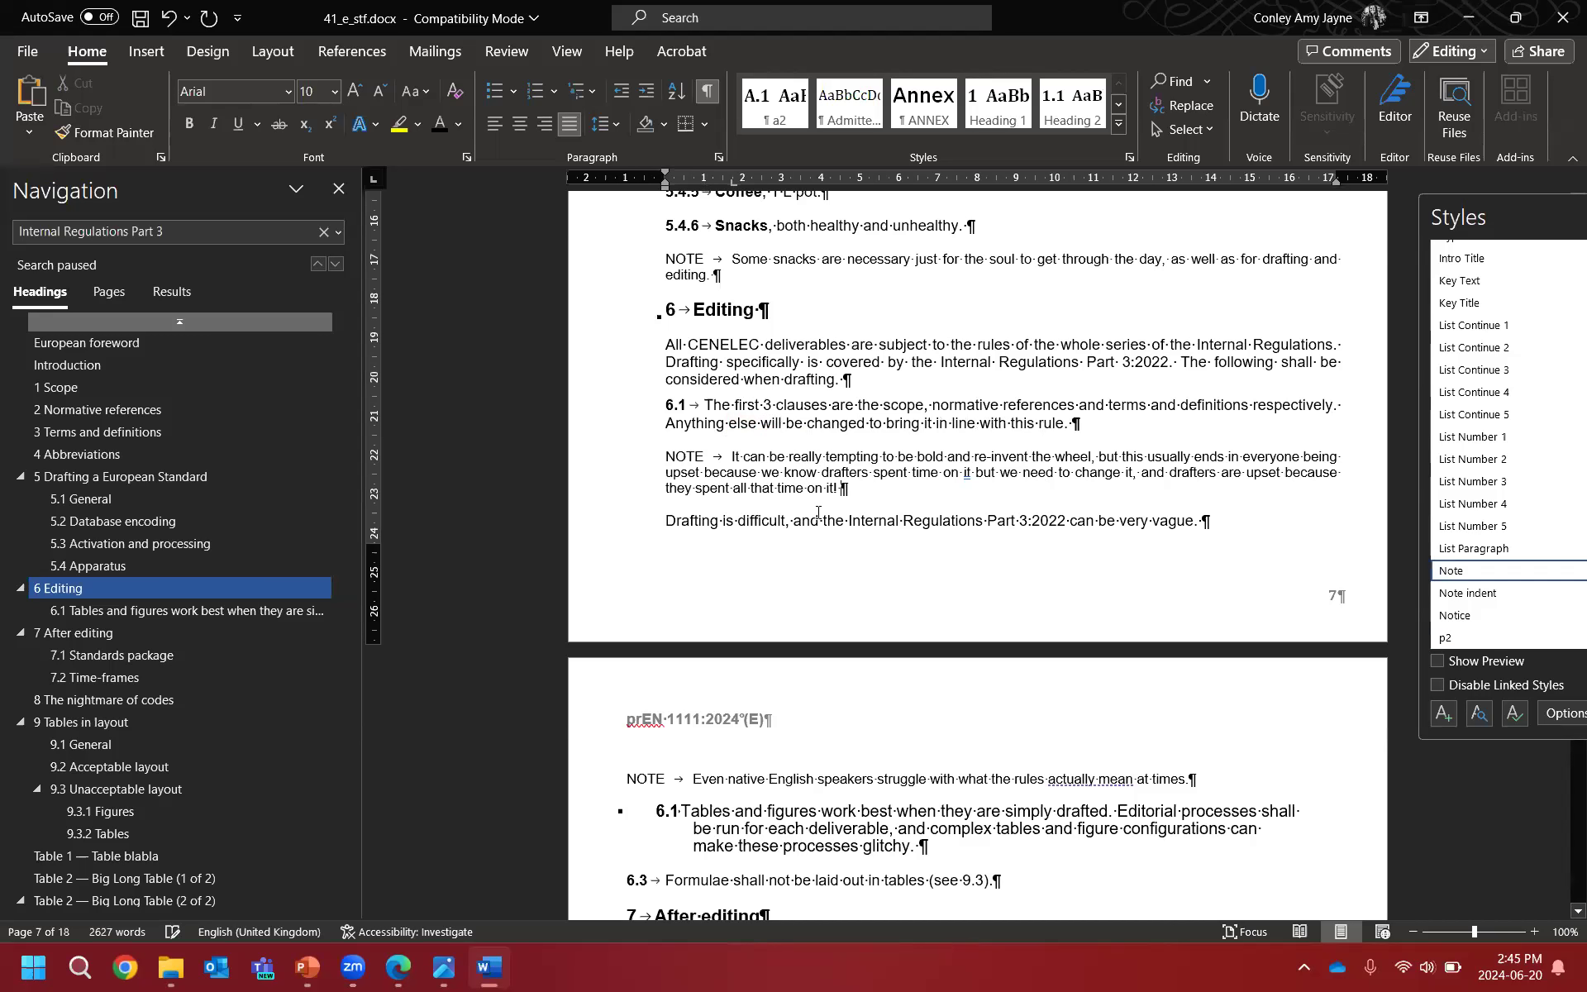
scroll(885, 432, "down", 3)
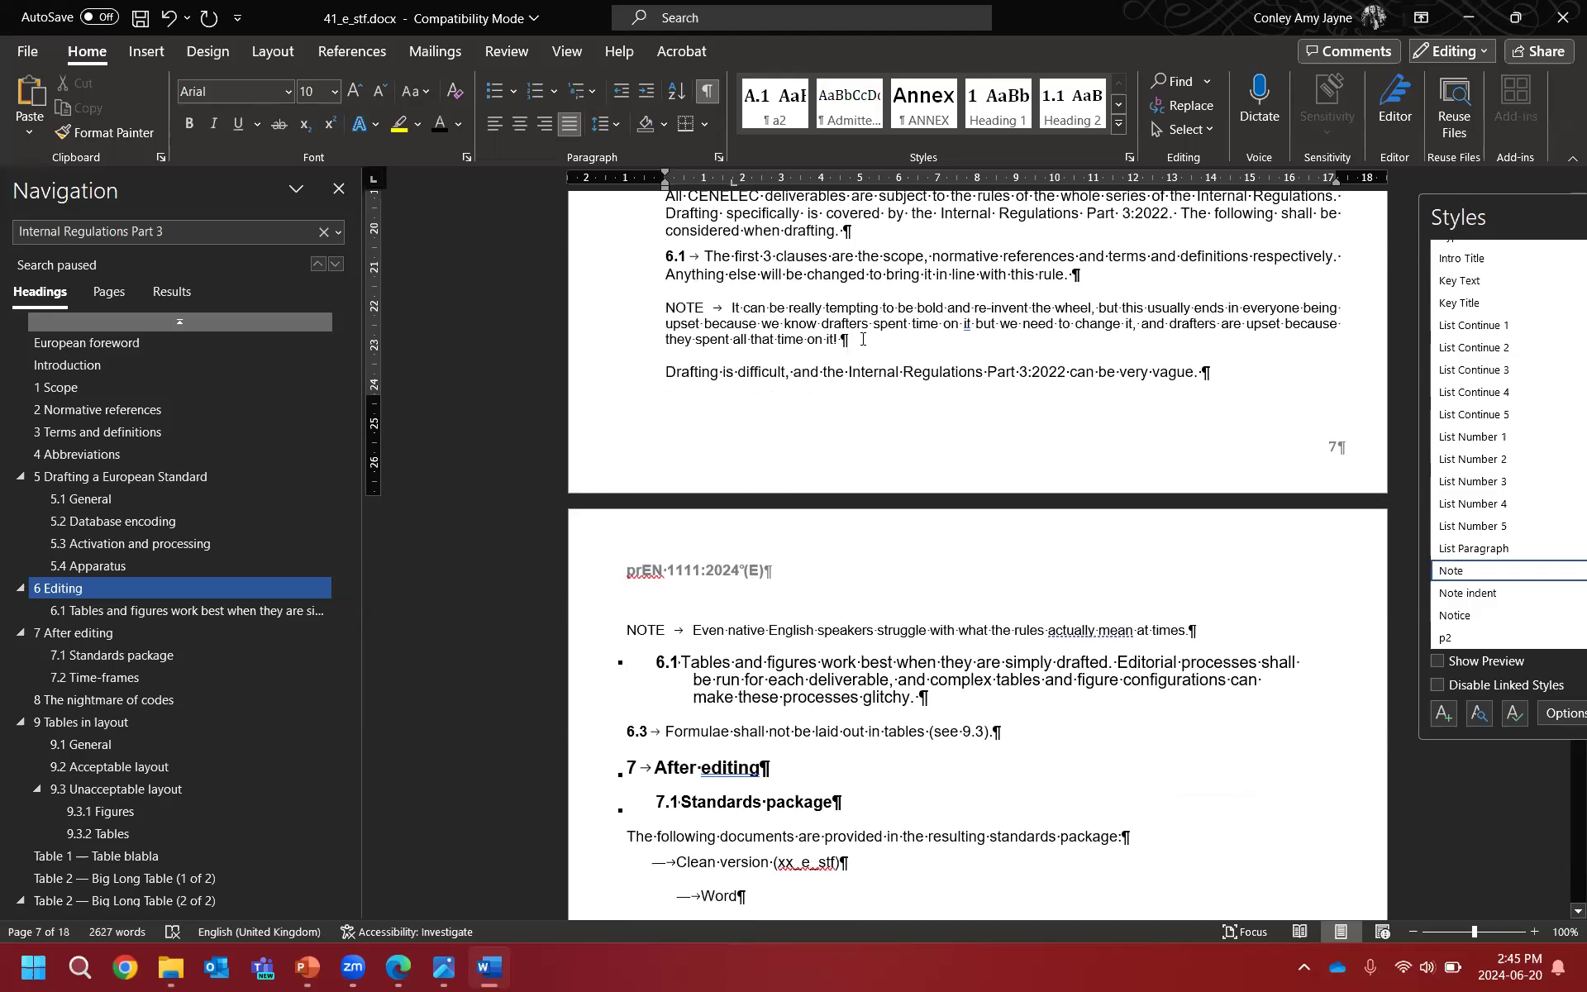
key("BackSpace")
type(".")
Step: Insert the manual number 6.2 and a tab before "Tables and figures work best" under clause 6
scroll(766, 405, "down", 1)
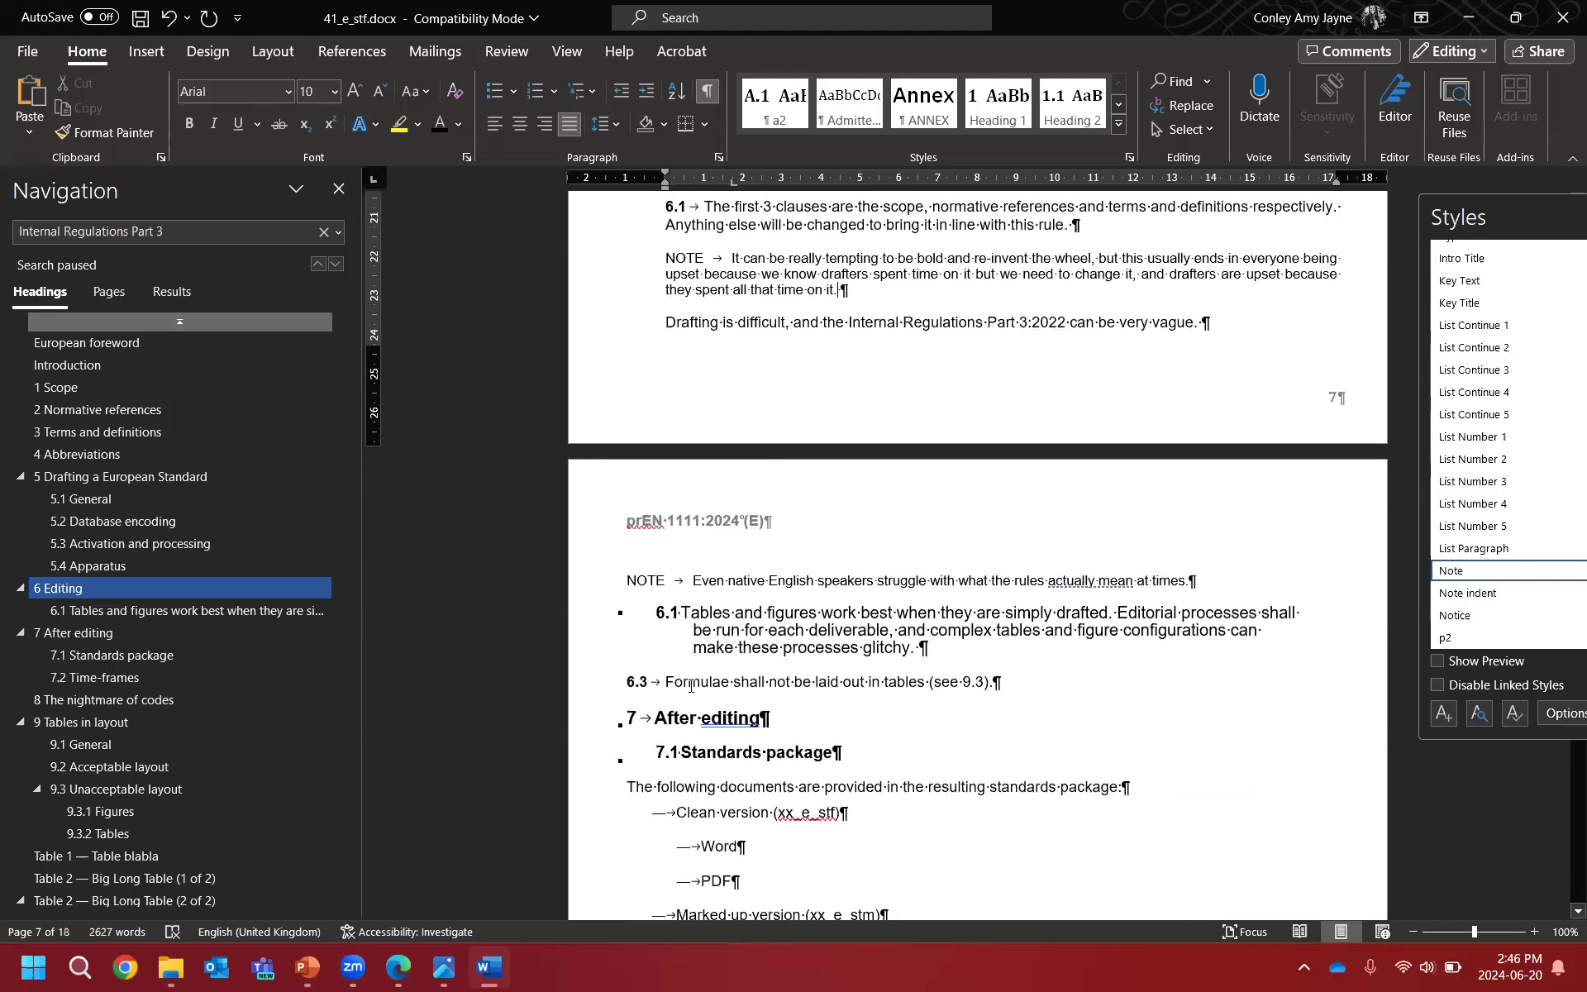
left_click(687, 614)
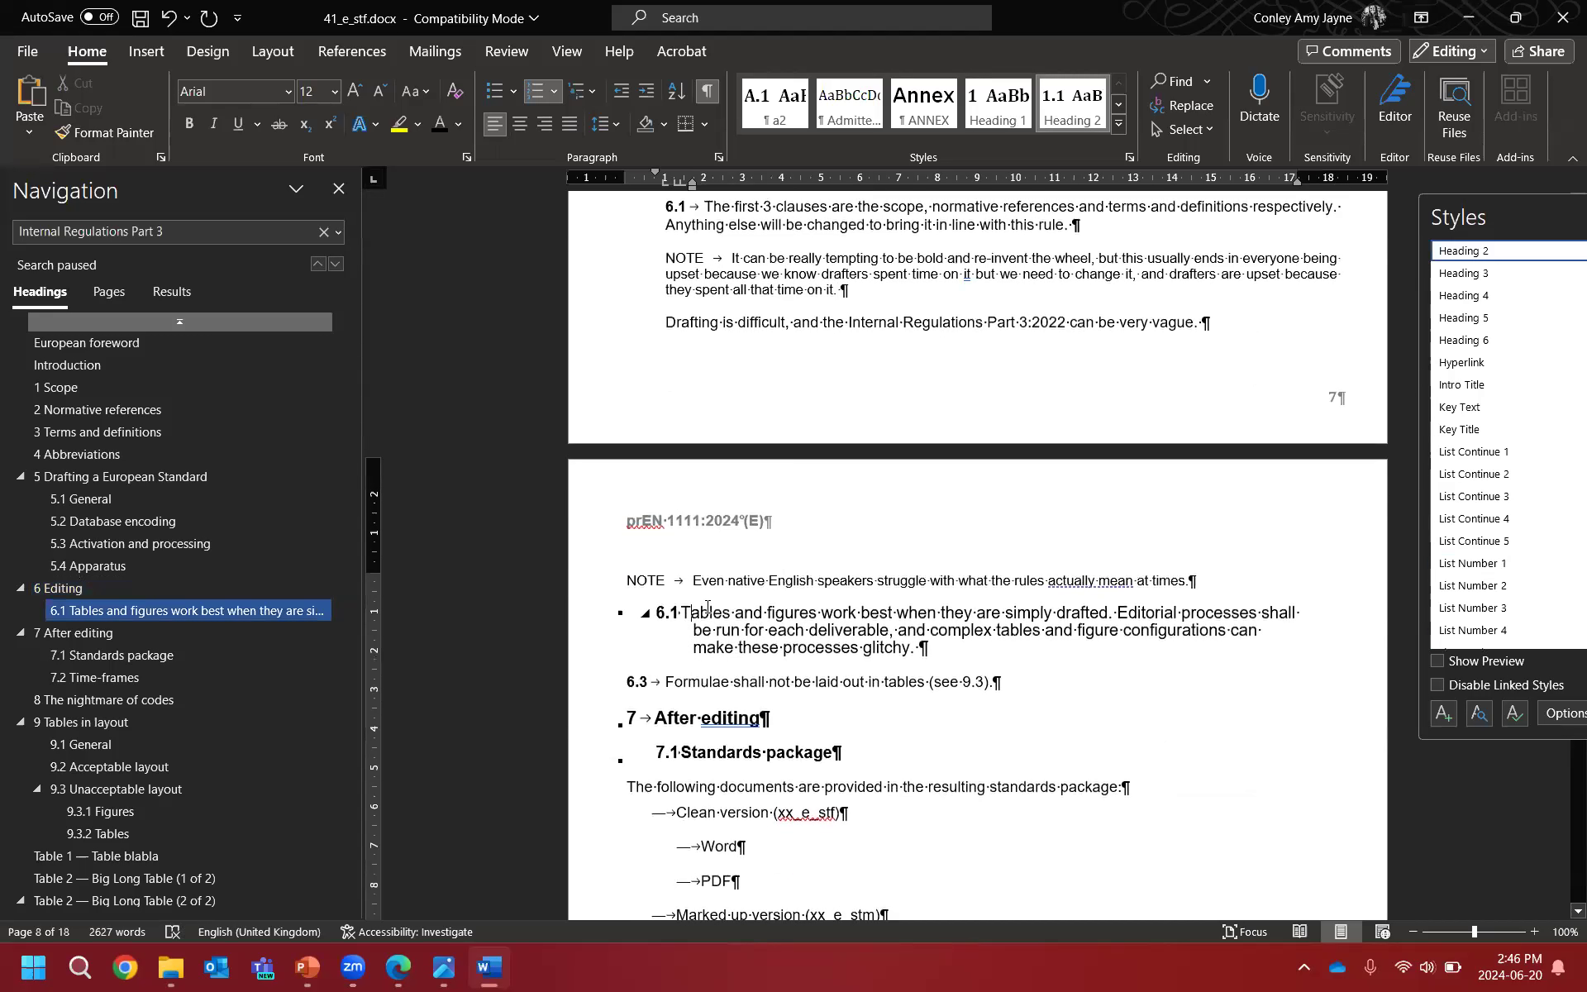
type("6.2")
key("Tab")
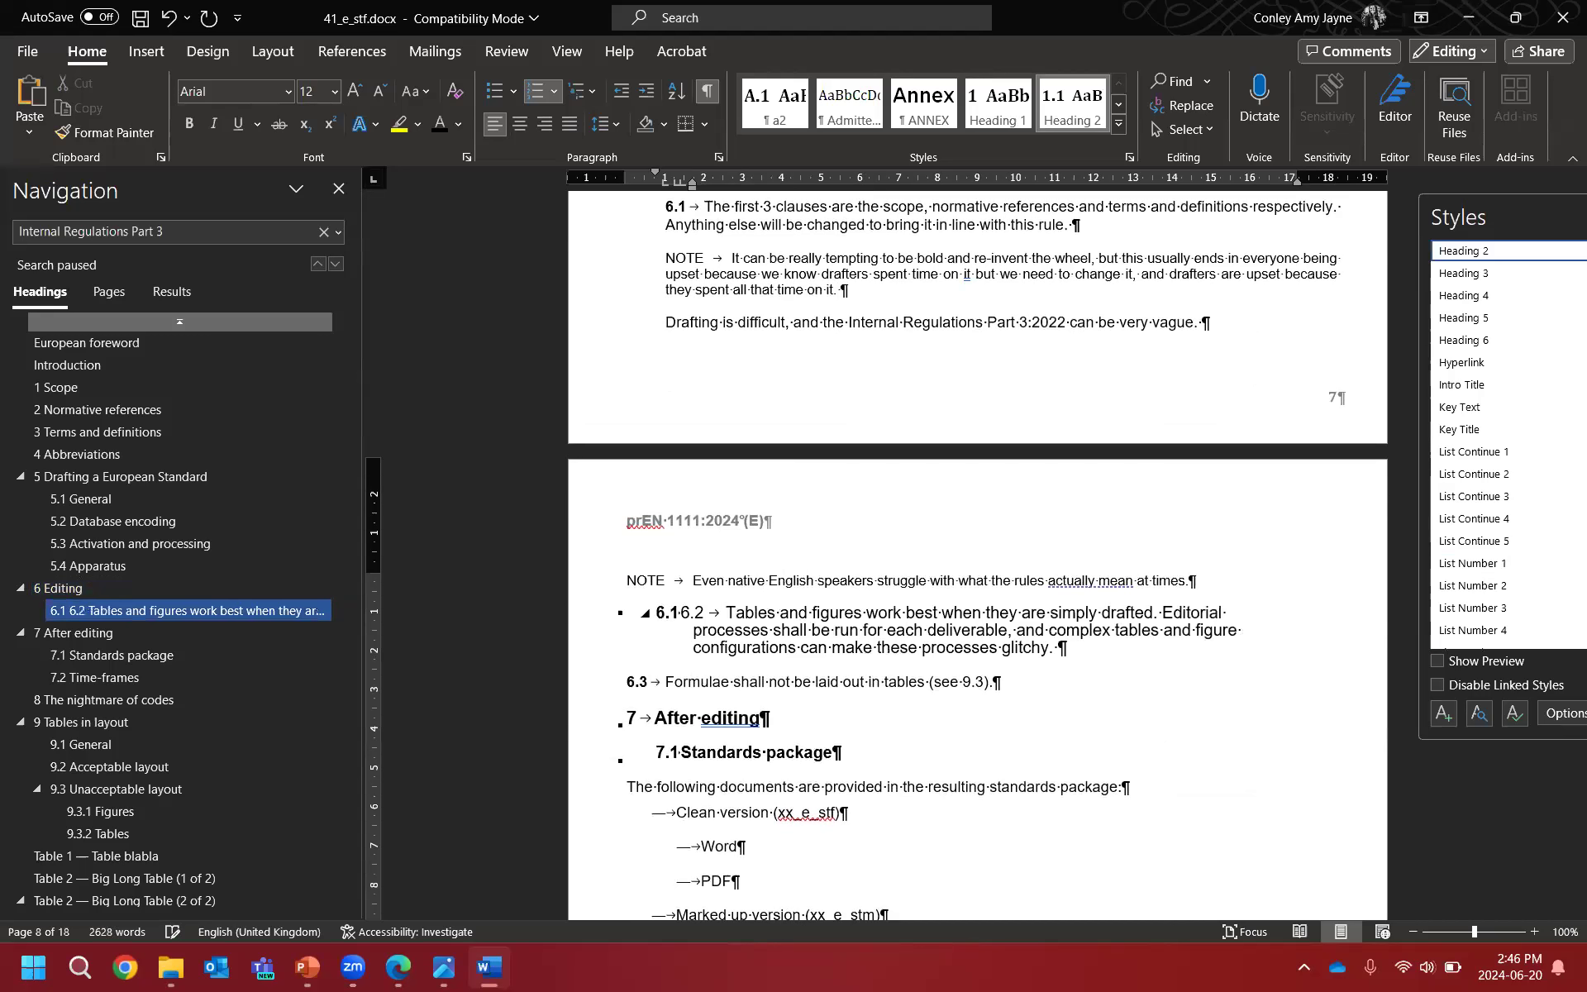
Step: Copy the text formatting of the 6.3 paragraph onto the "Tables and figures work best" paragraph with Format Painter
left_click(701, 681)
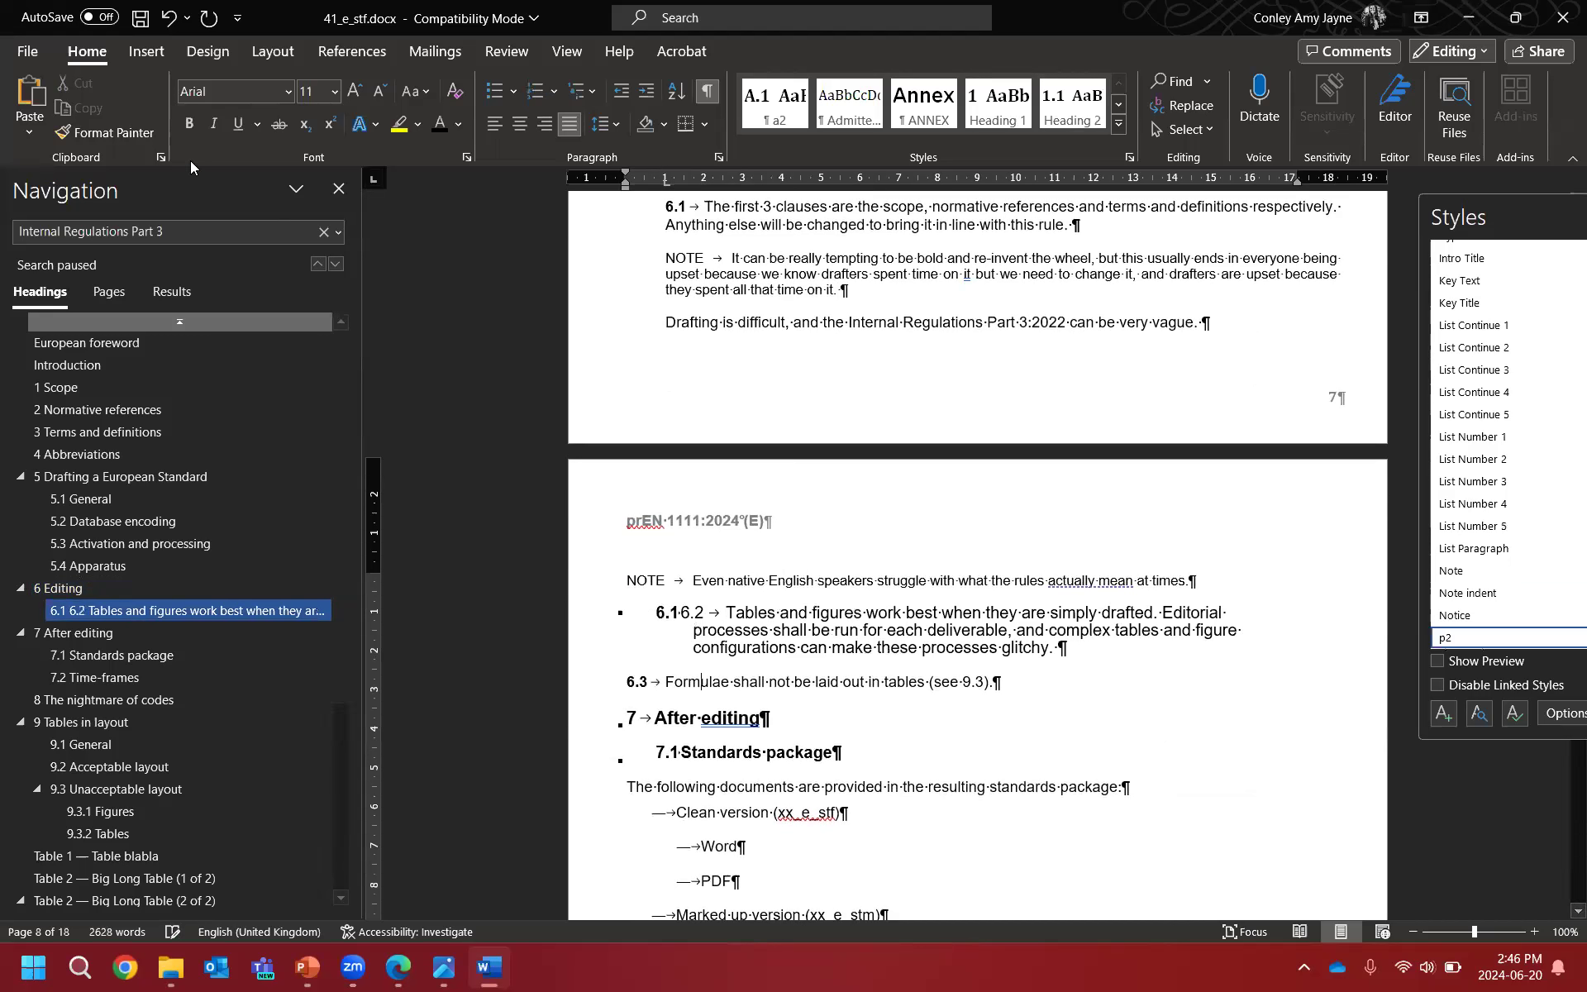
left_click_drag(686, 682, 741, 682)
left_click(162, 134)
left_click(731, 615)
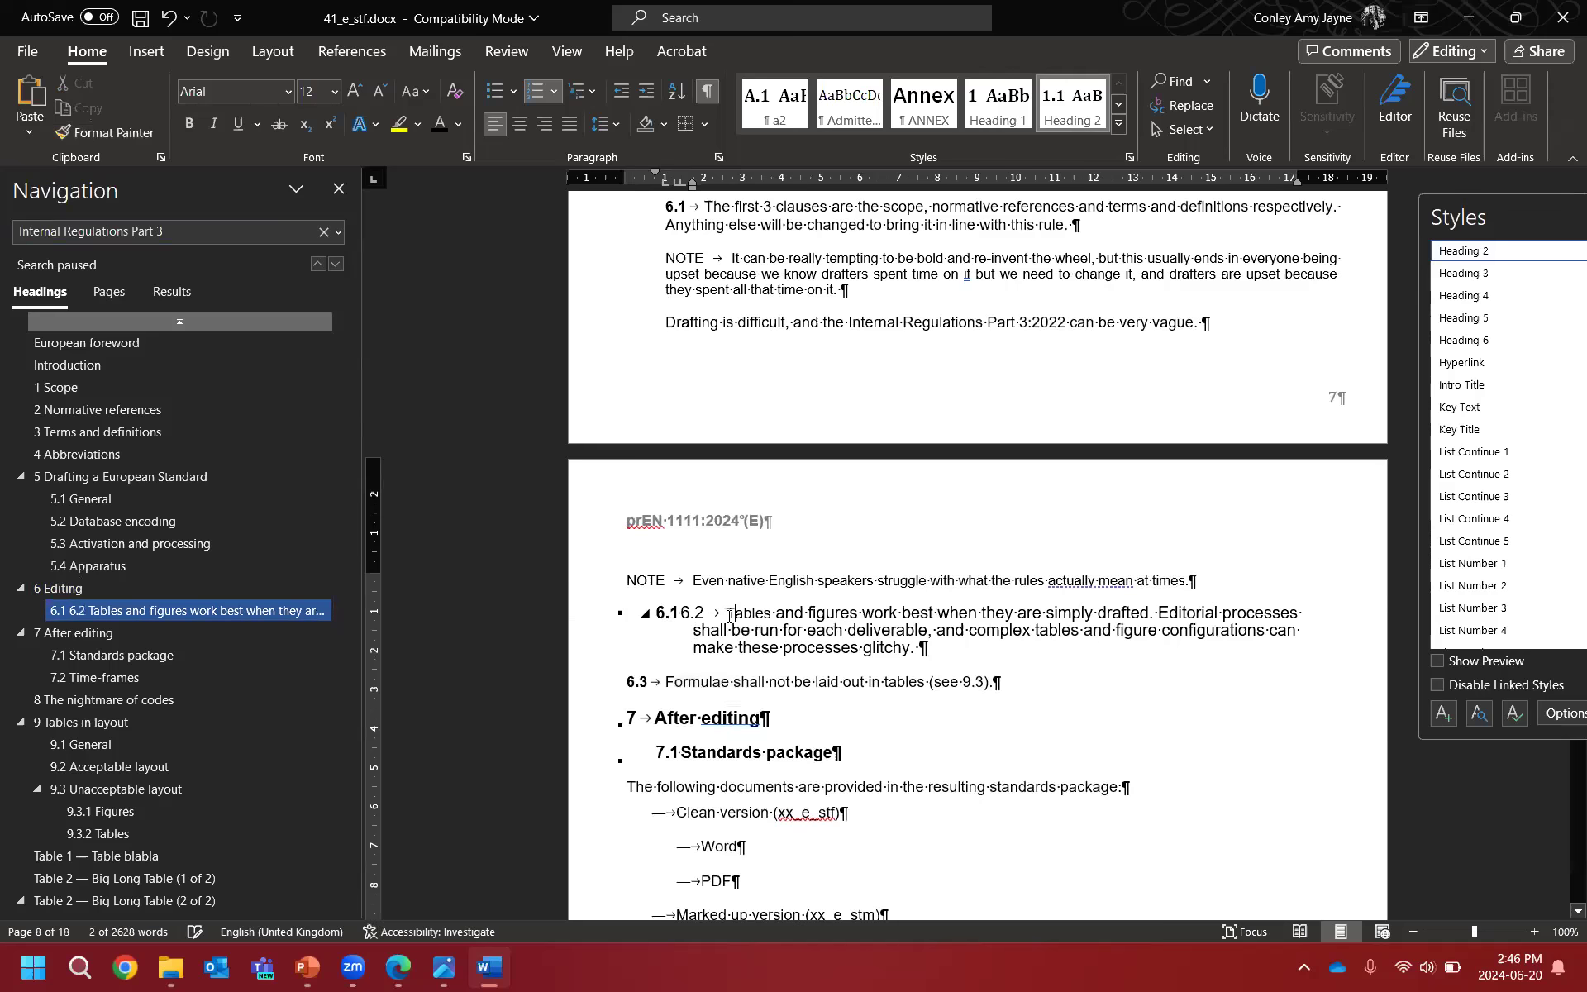
left_click(731, 613)
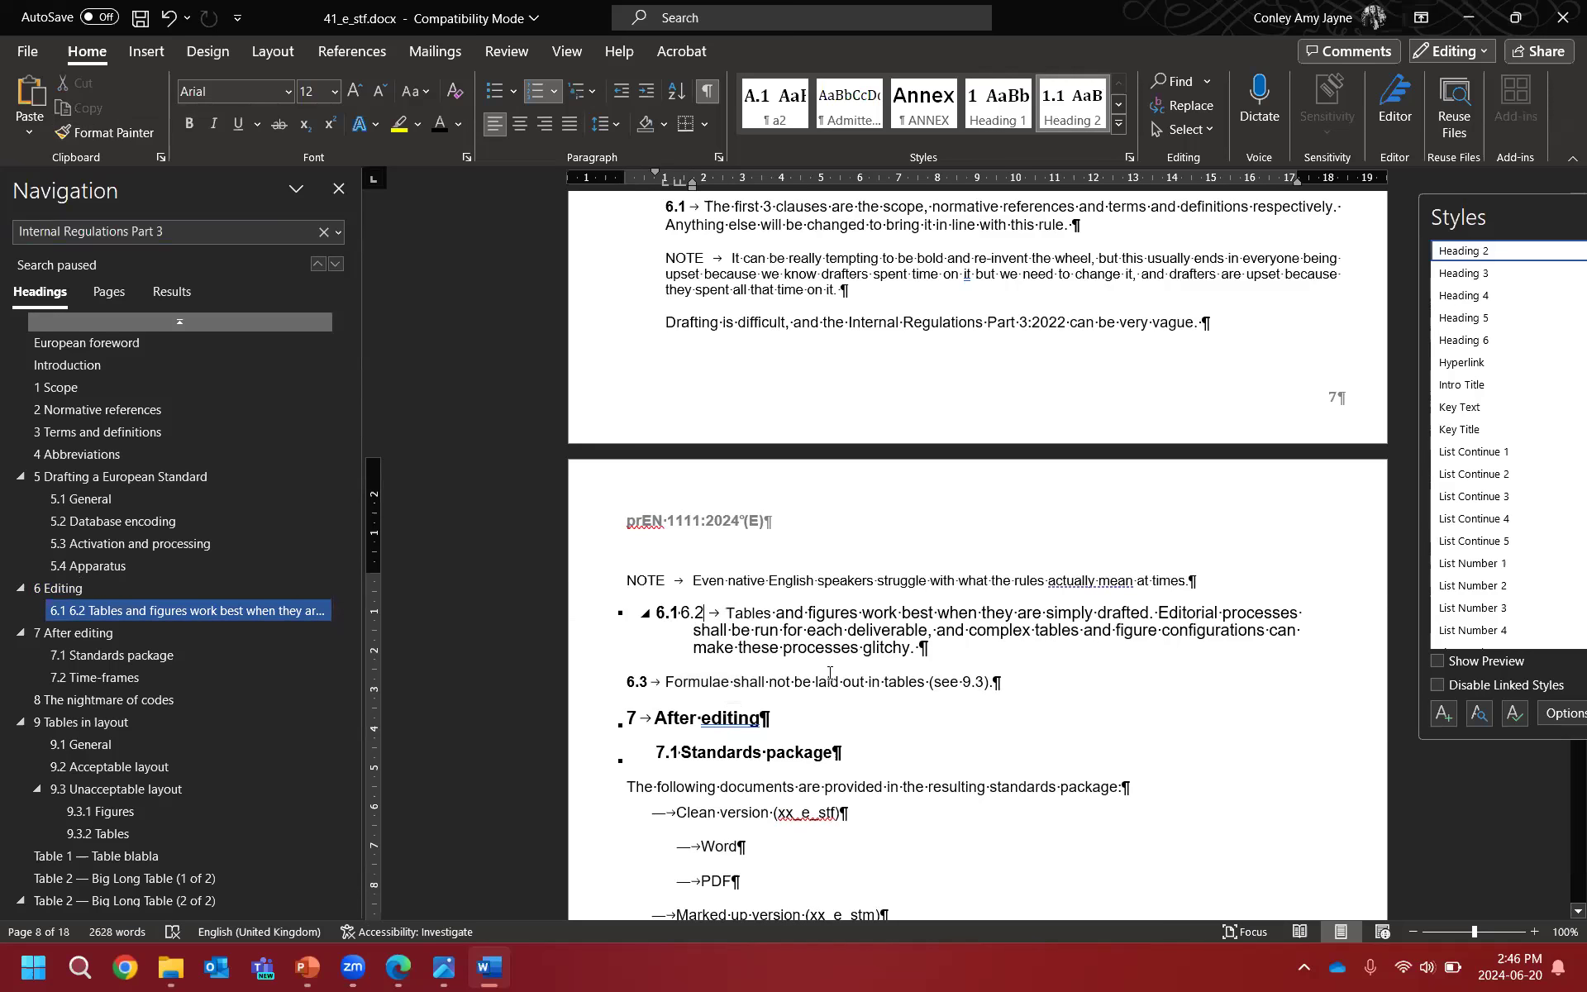
left_click_drag(666, 683, 769, 683)
left_click(114, 132)
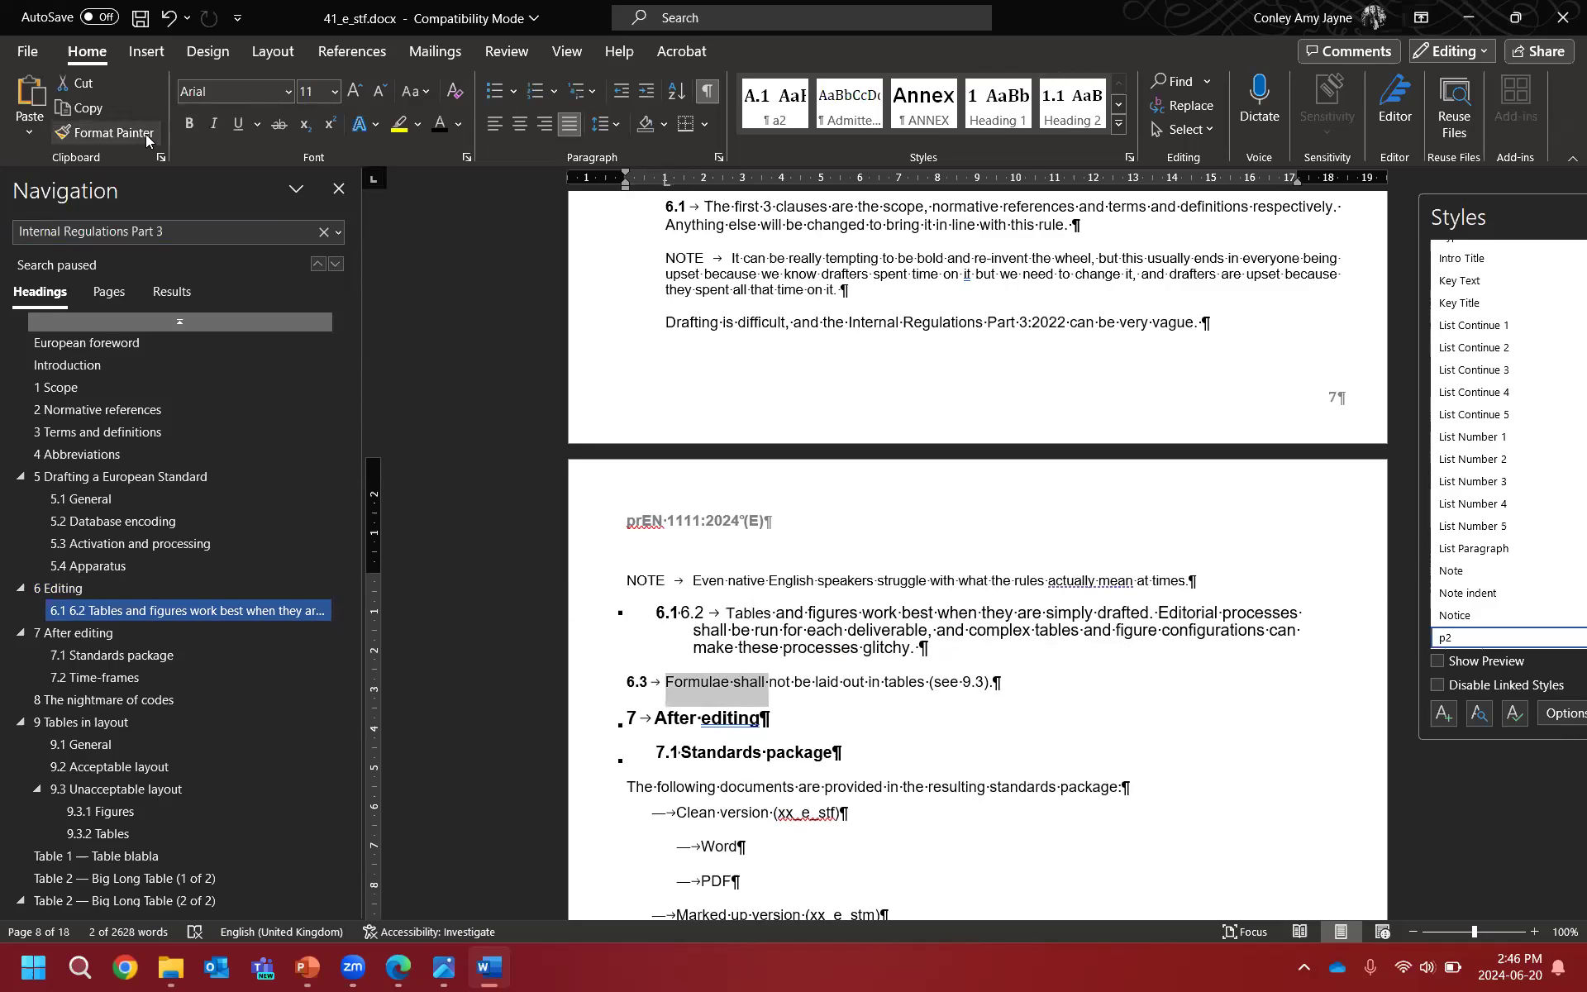
mouse_move(913, 650)
left_mouse_down()
mouse_move(682, 609)
mouse_move(683, 581)
mouse_move(716, 616)
left_mouse_up()
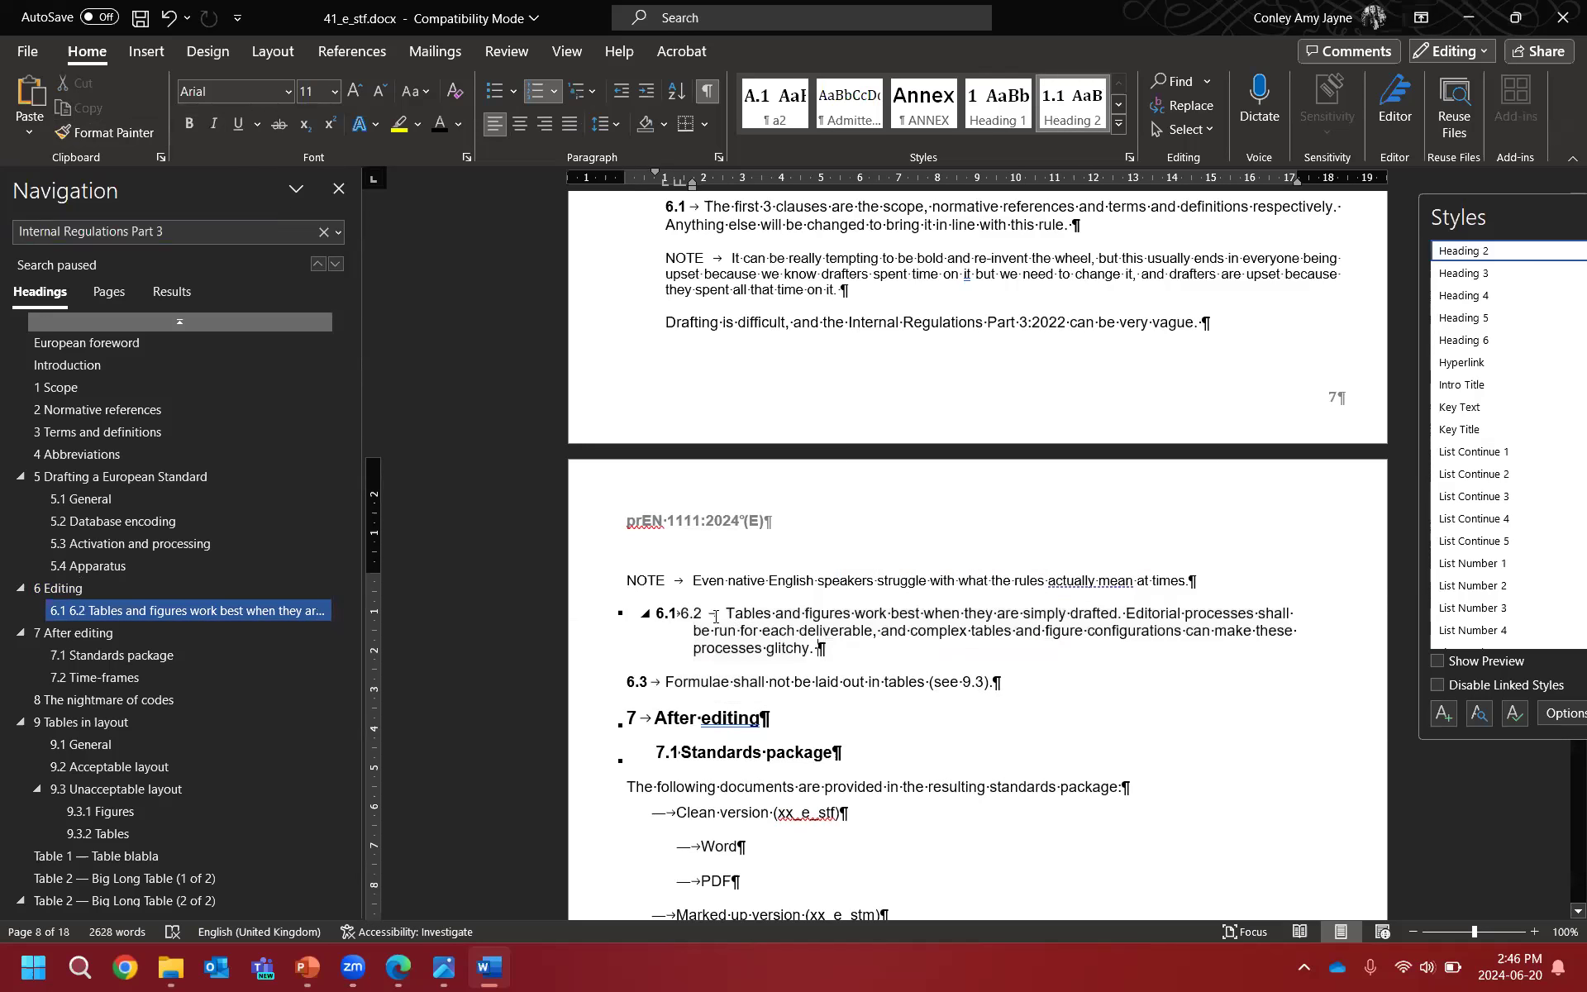
Step: Apply the p2 style to the whole manually numbered 6.2 paragraph
left_click_drag(584, 619, 590, 653)
scroll(1528, 480, "down", 4)
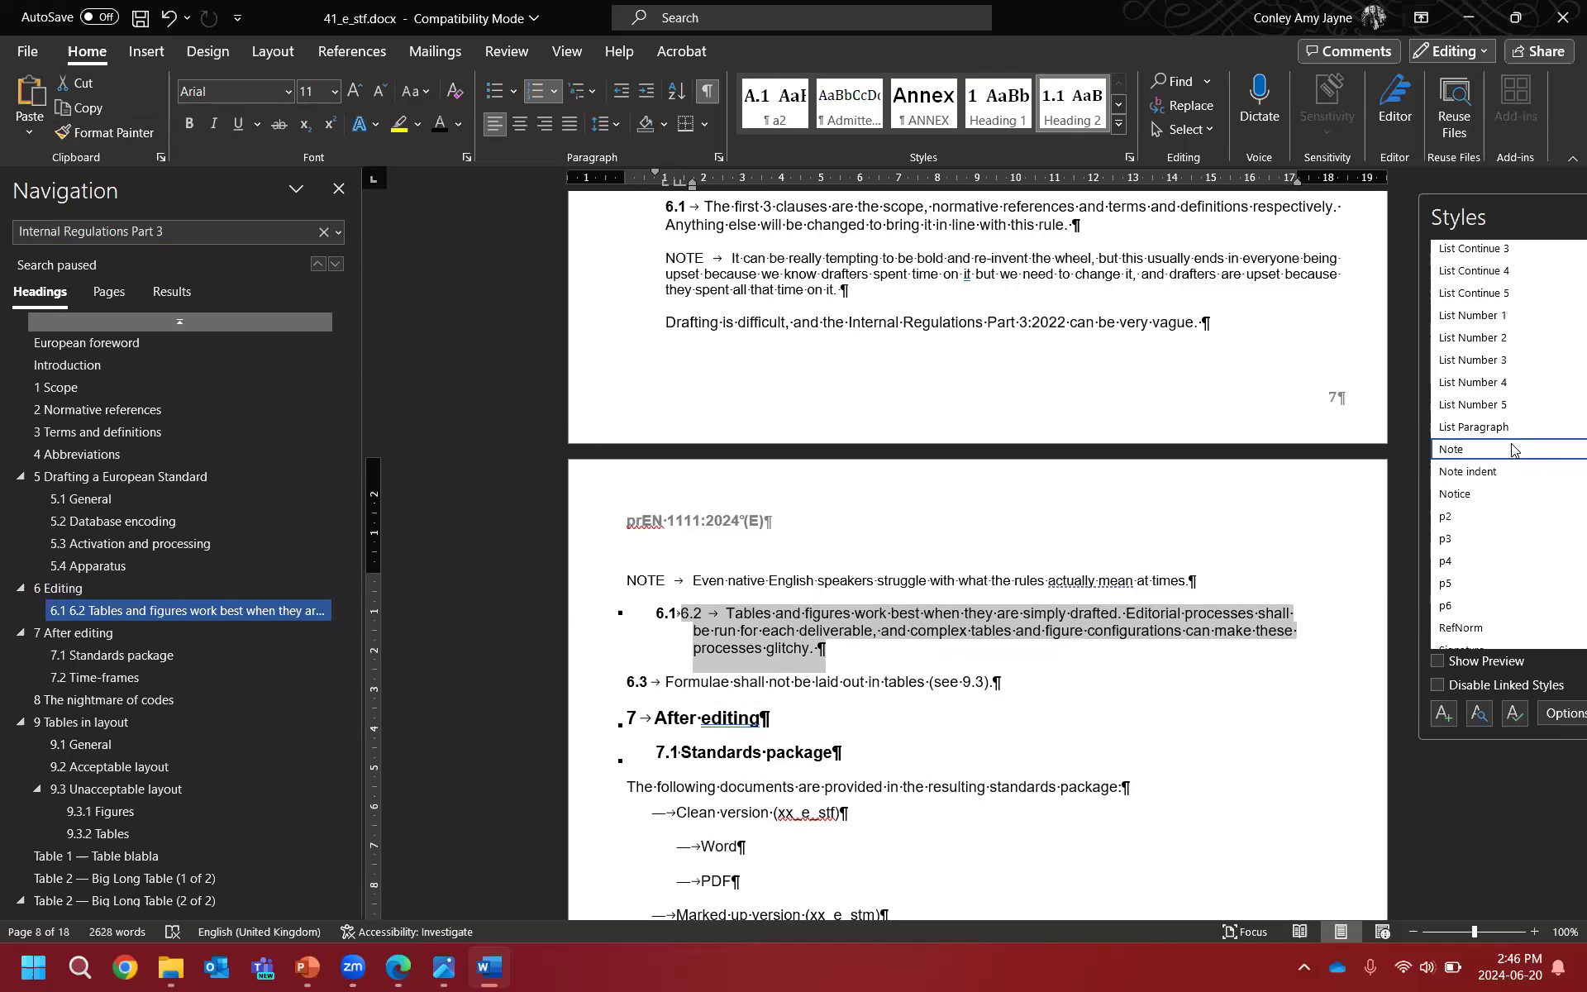
left_click(1480, 516)
left_click(849, 621)
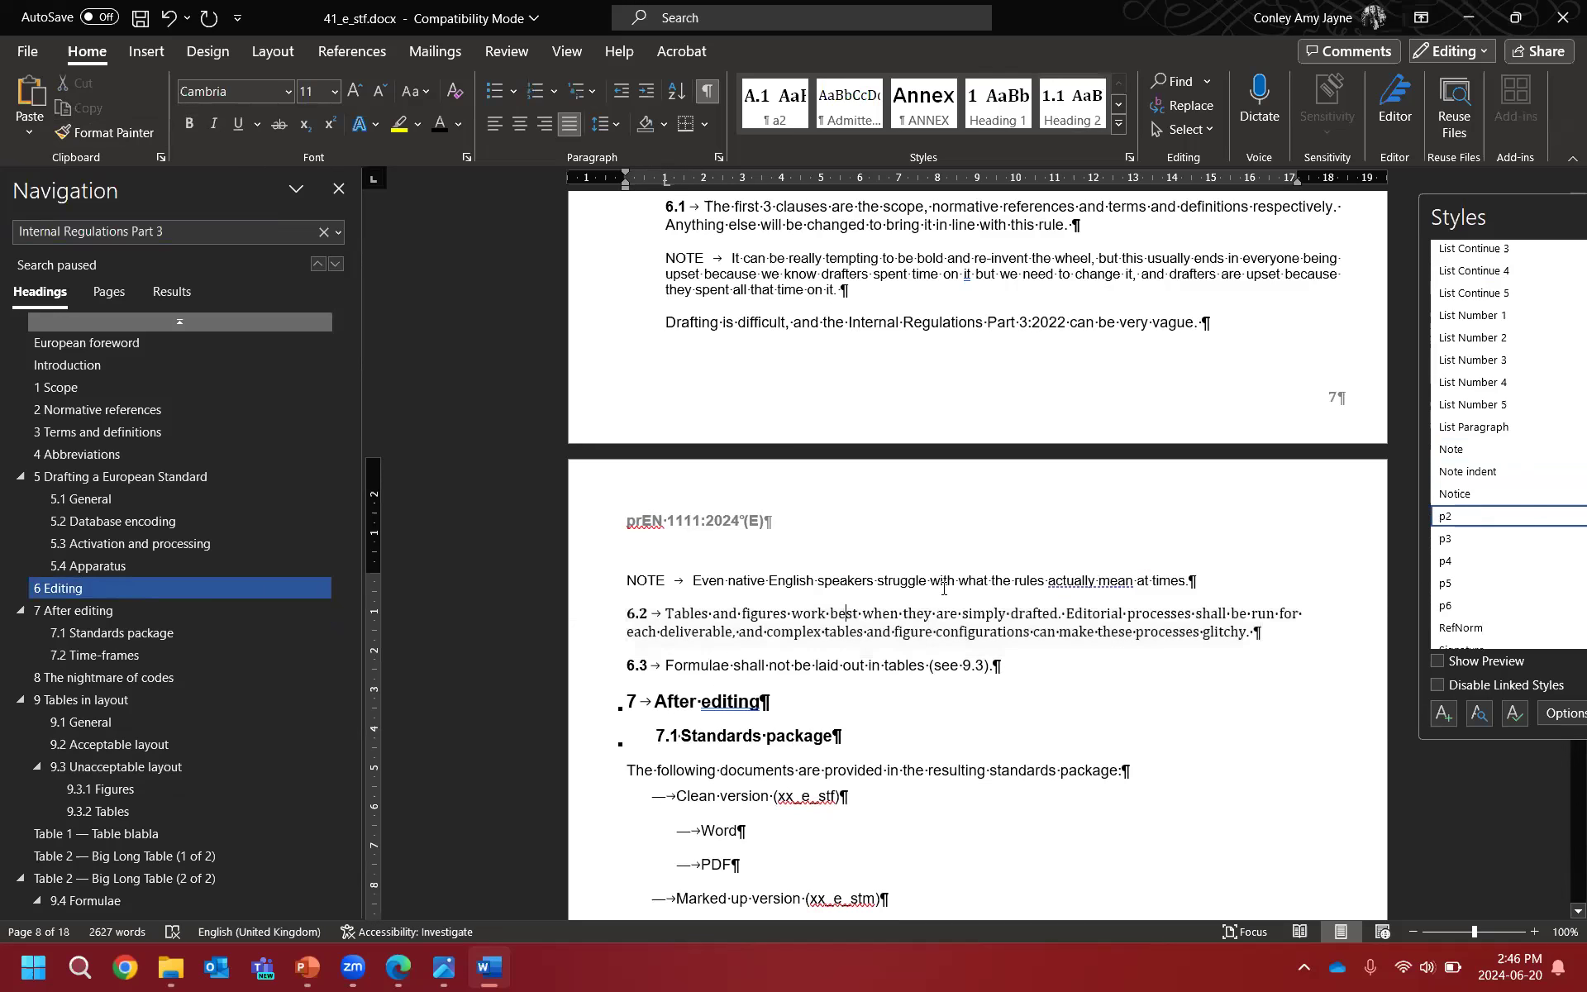
Step: Set the font of the whole 6.2 paragraph to Arial
left_click_drag(1255, 632, 626, 613)
left_click(287, 92)
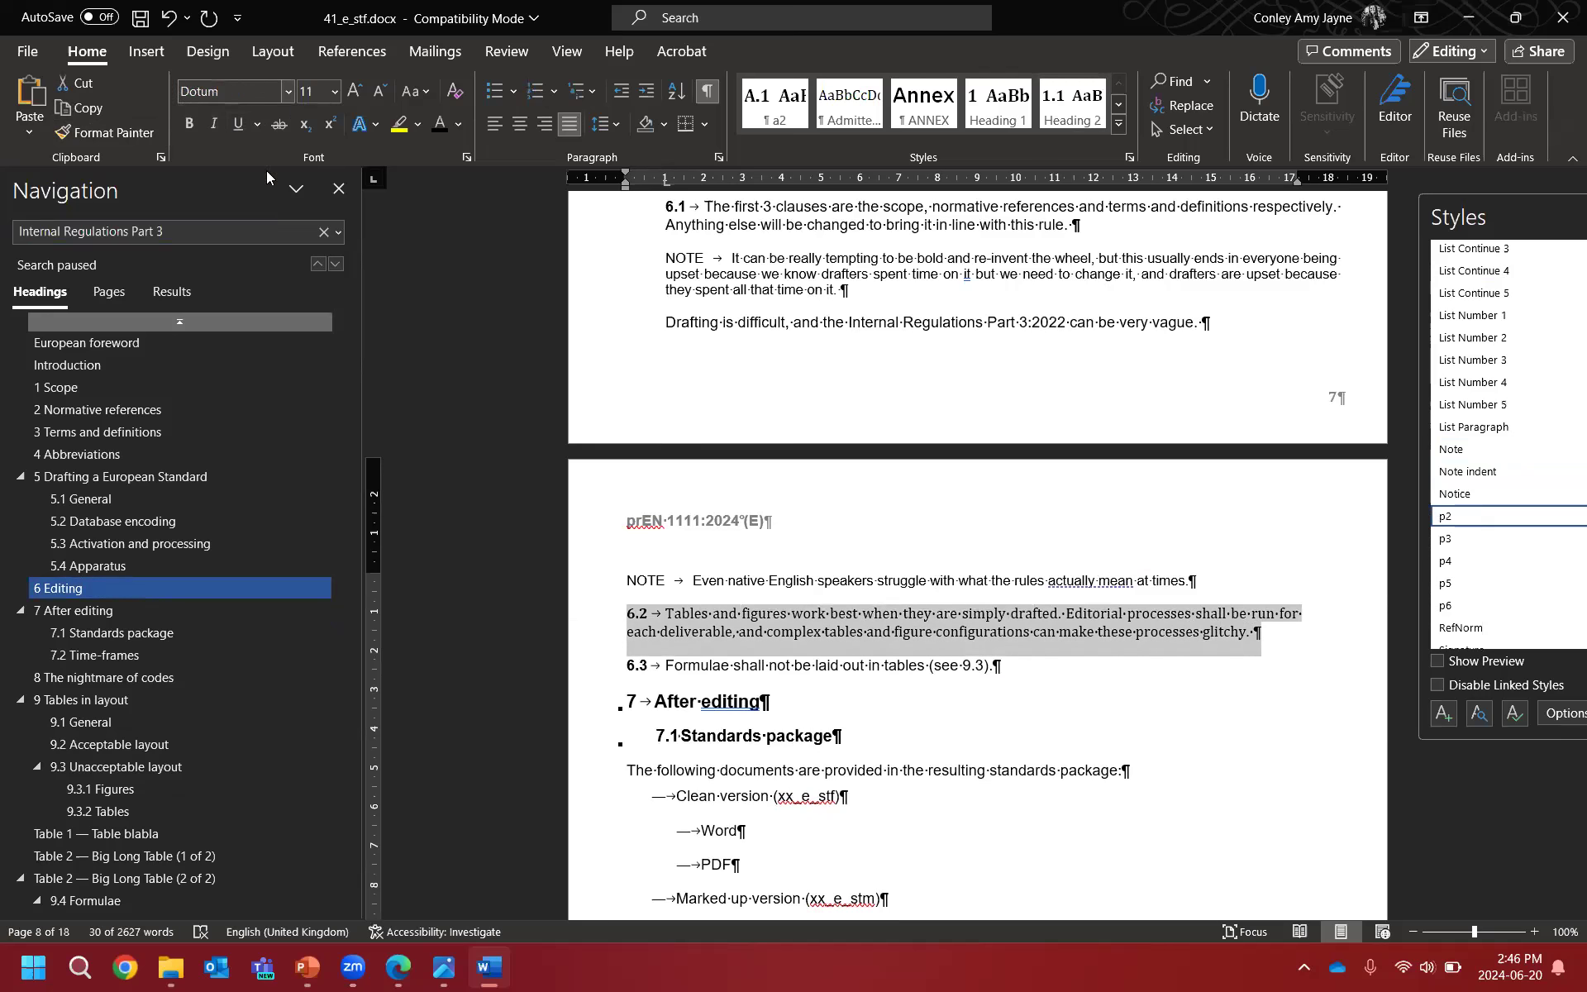
scroll(269, 198, "up", 15)
scroll(269, 198, "up", 7)
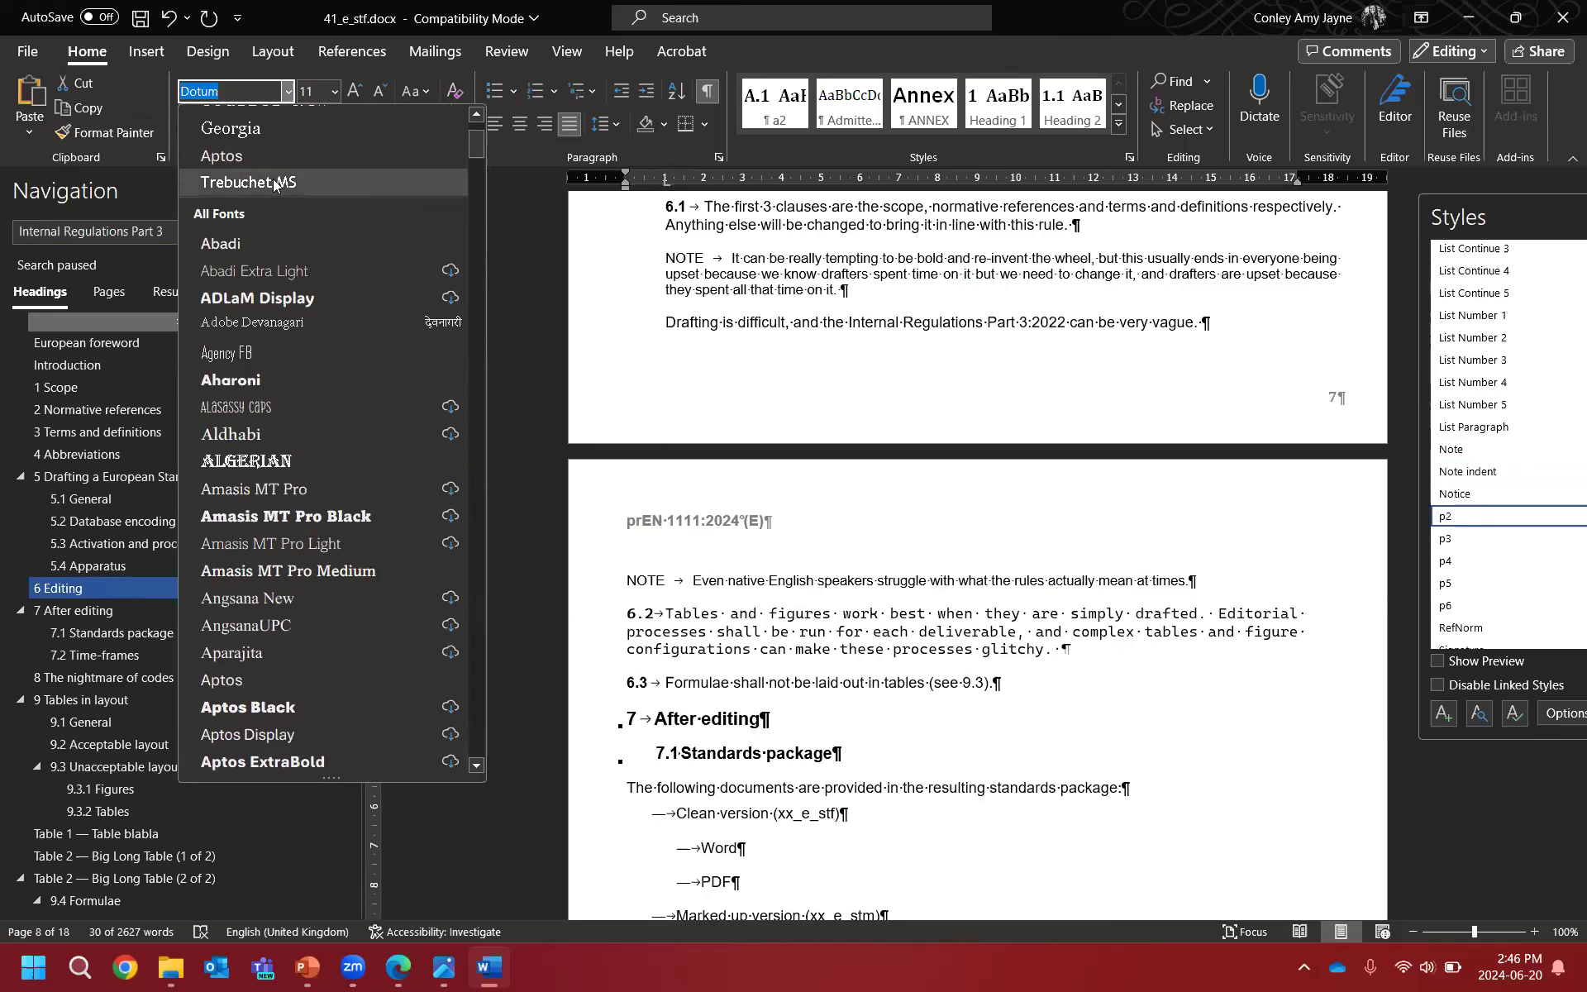
left_click(264, 237)
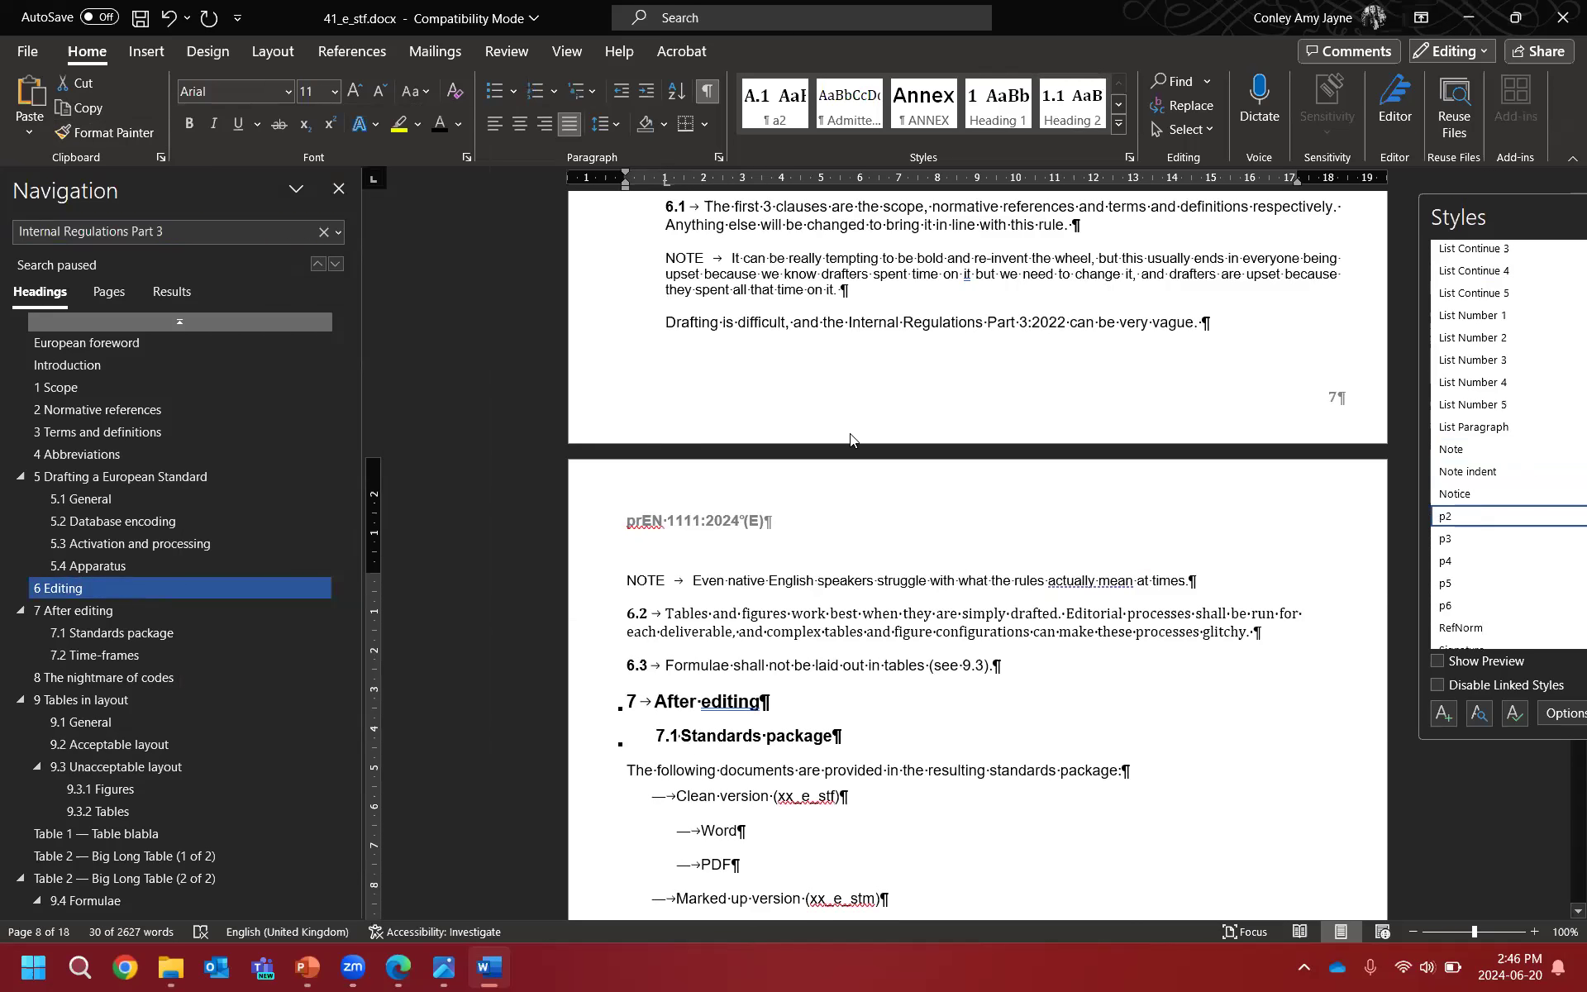
left_click(901, 580)
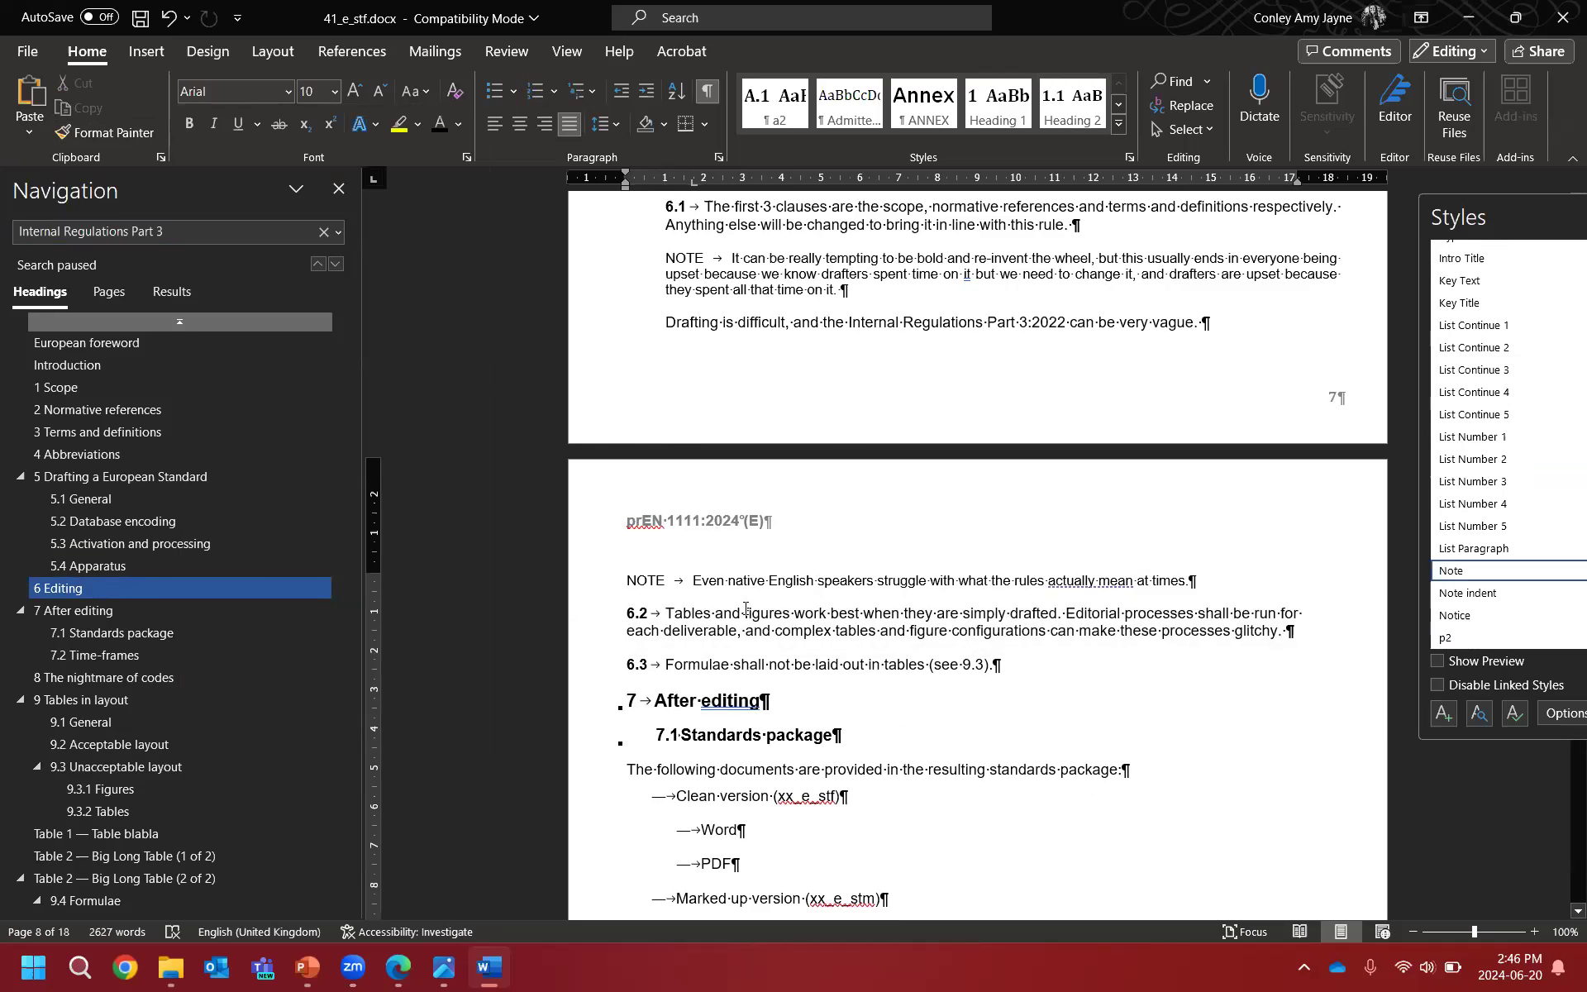
Step: Number the two notes between 6.1 and 6.2 as NOTE 1 and NOTE 2
left_click(694, 261)
type("1")
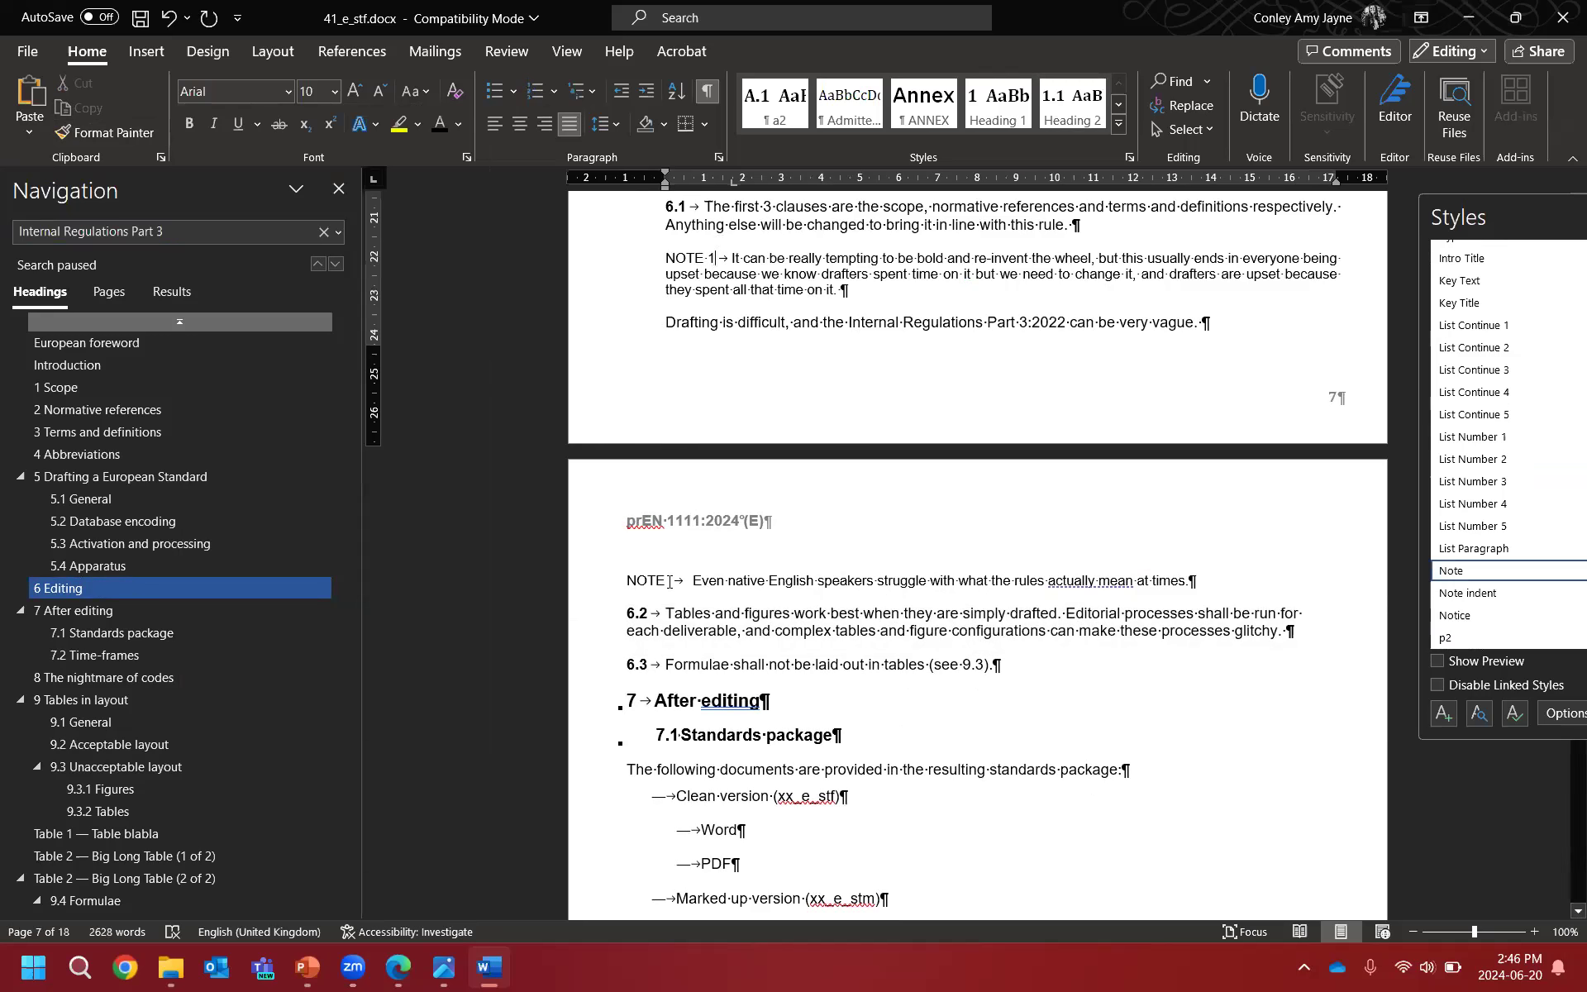
left_click(669, 581)
type("2")
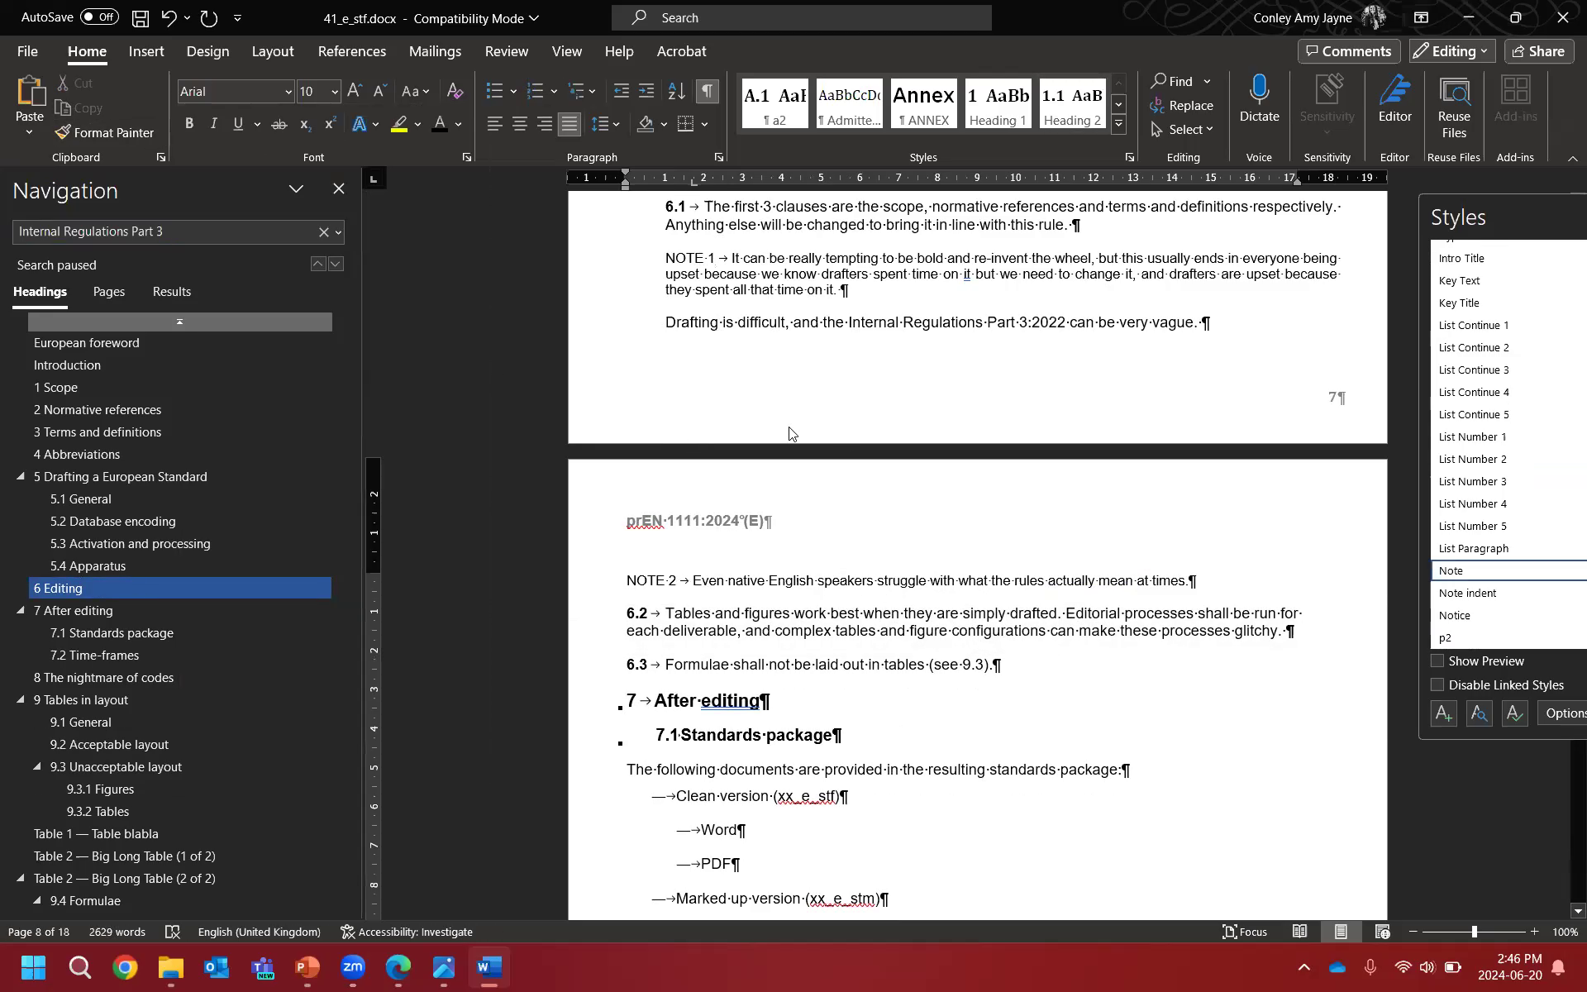
Step: Examine the numbering and list styles of the lettered and numbered items under 7.2 Time-frames
scroll(918, 364, "down", 3)
scroll(918, 363, "down", 5)
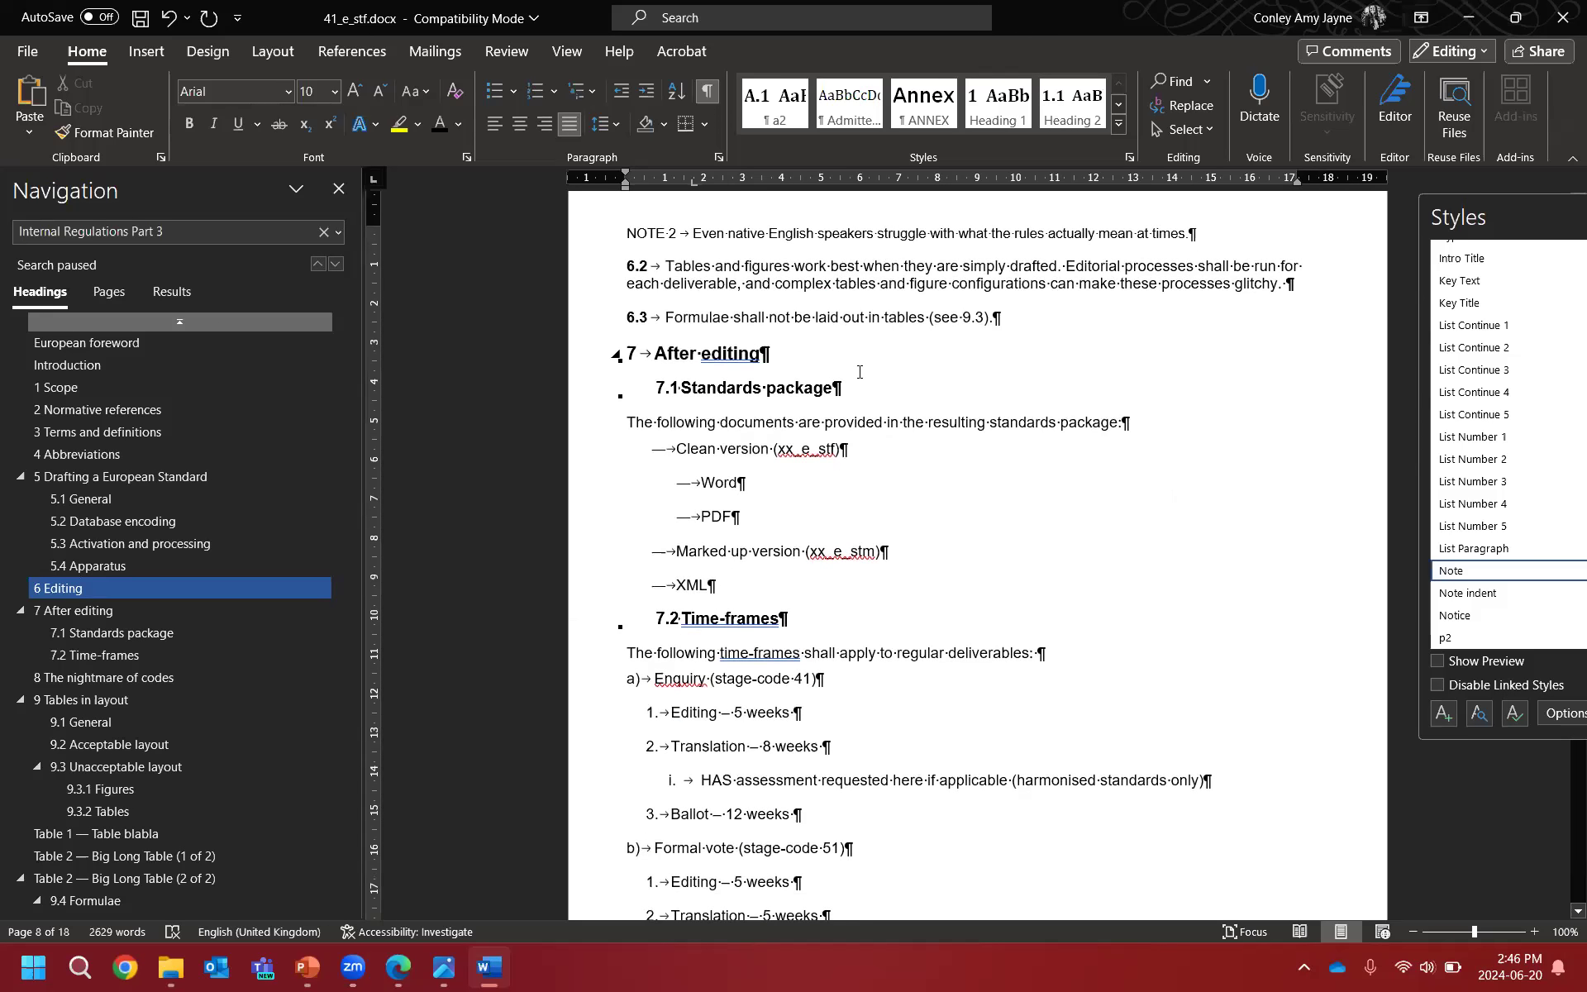
scroll(860, 372, "down", 1)
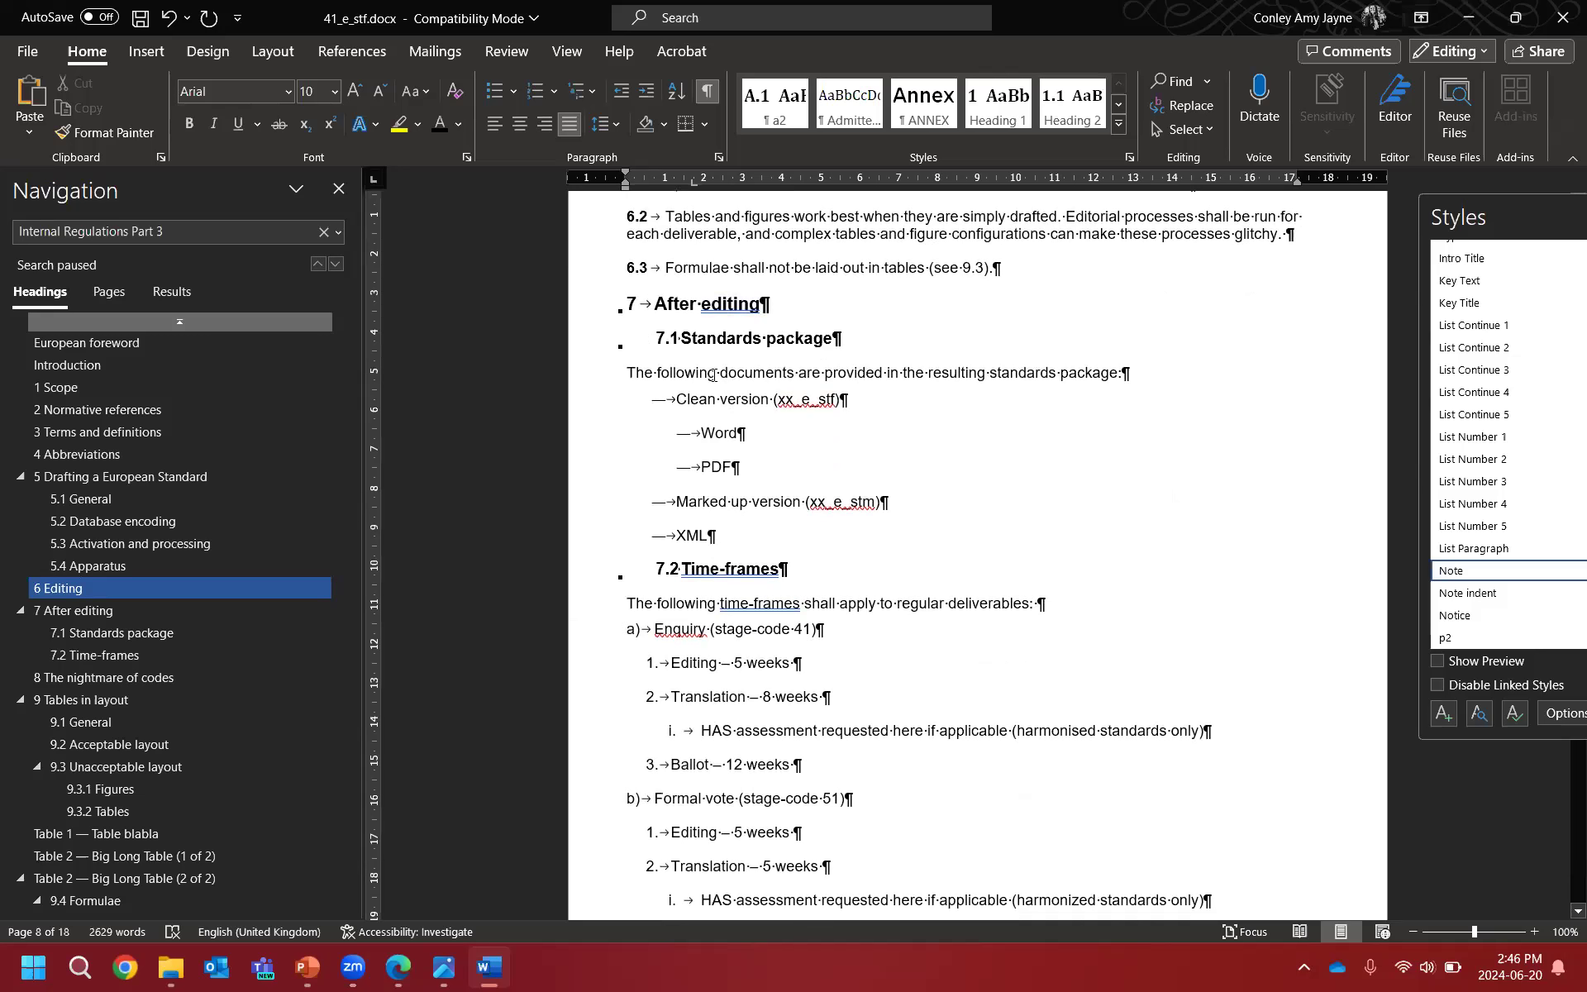
scroll(736, 451, "down", 4)
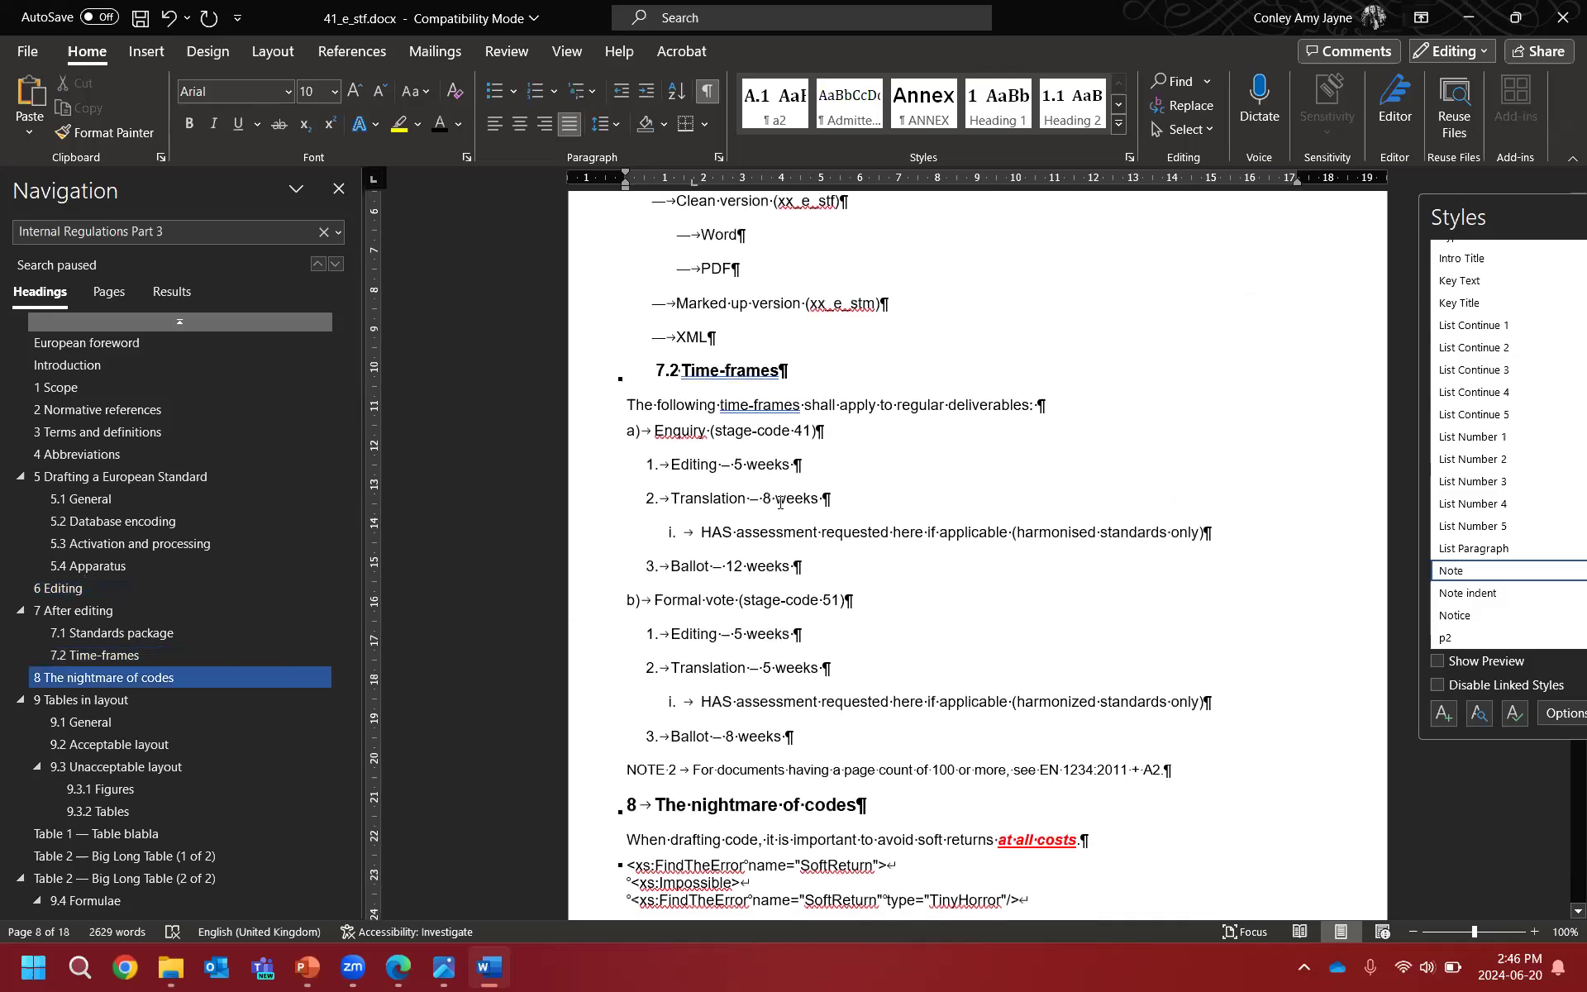
scroll(876, 537, "down", 2)
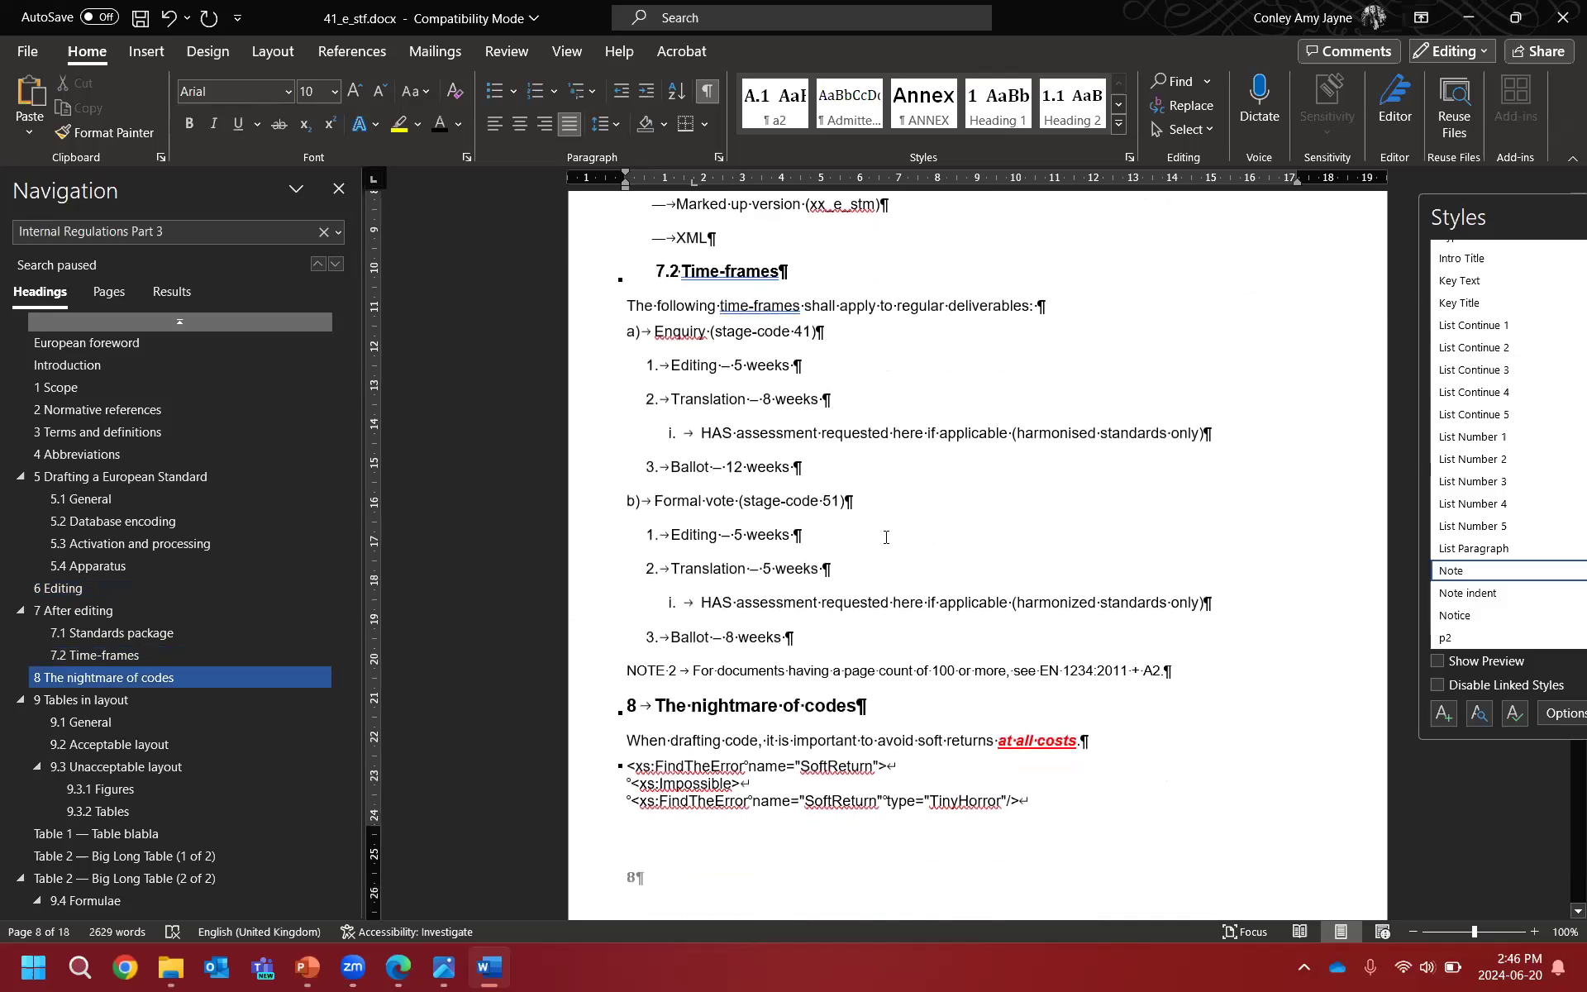
left_click(651, 365)
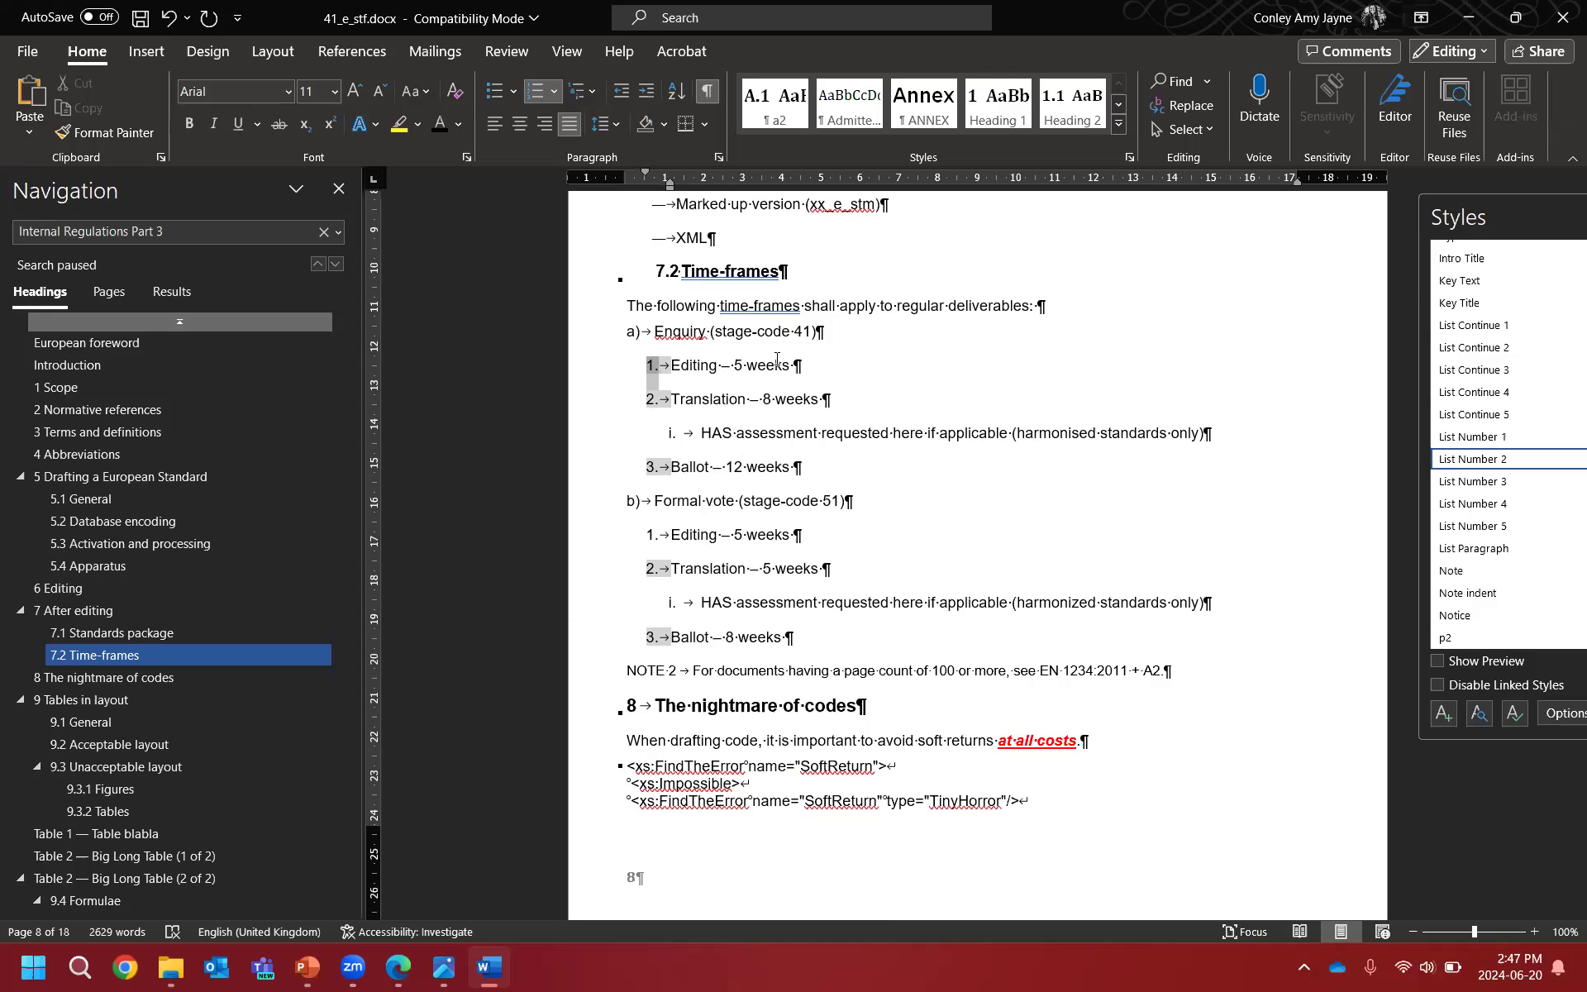
left_click(736, 364)
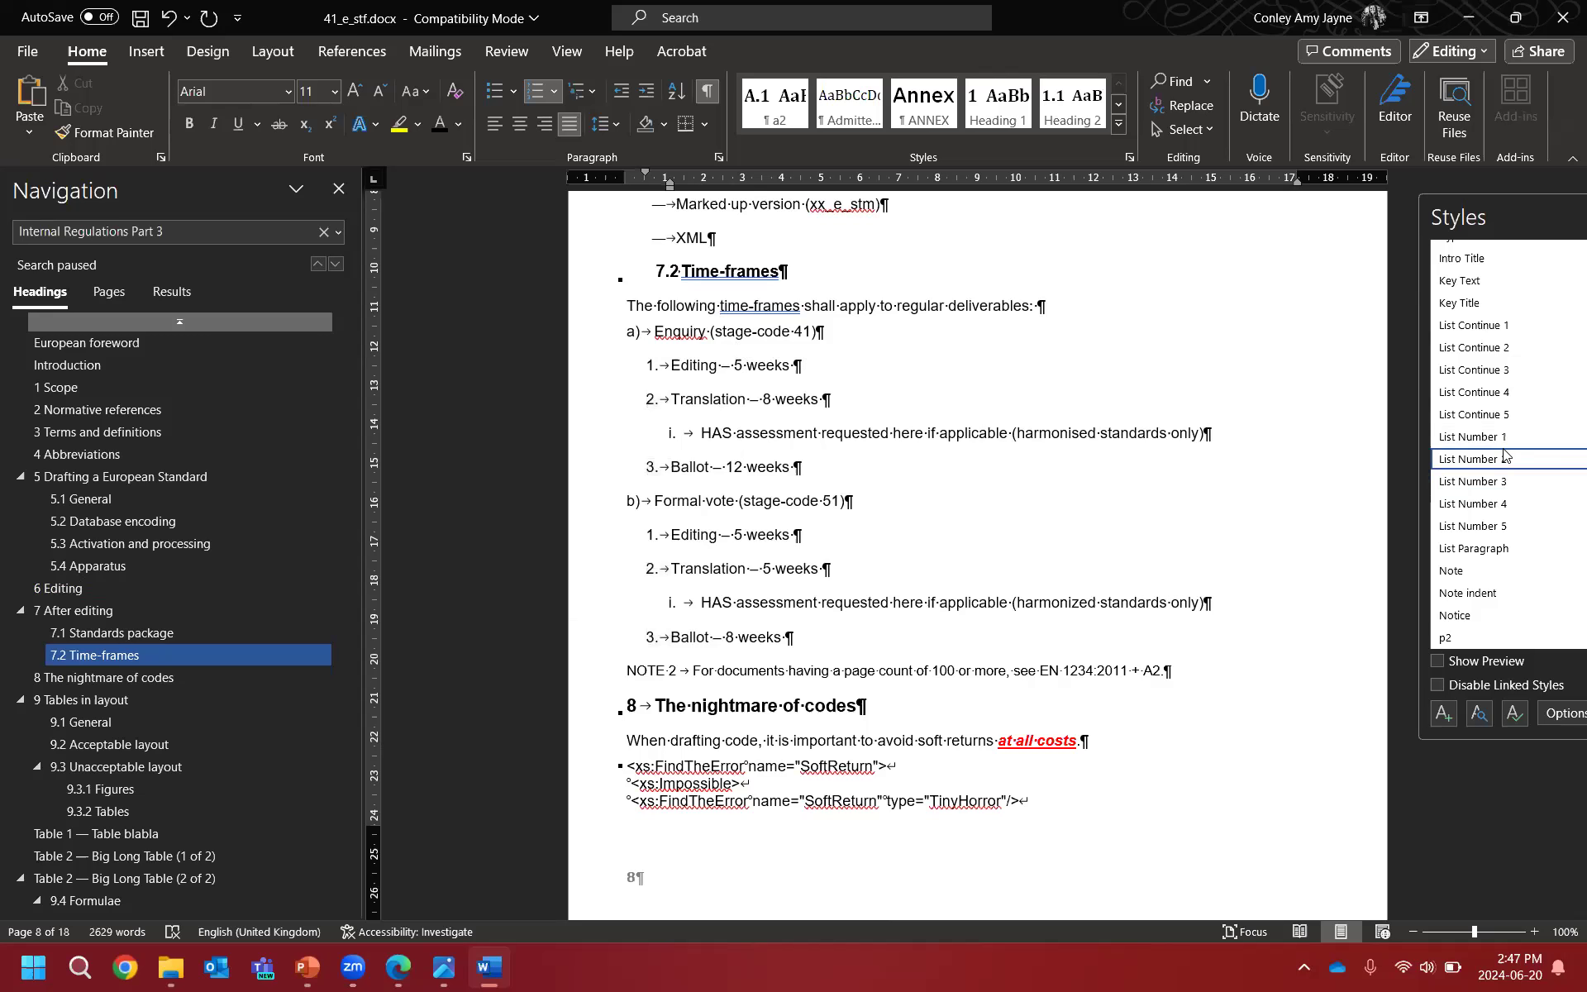
mouse_move(1502, 461)
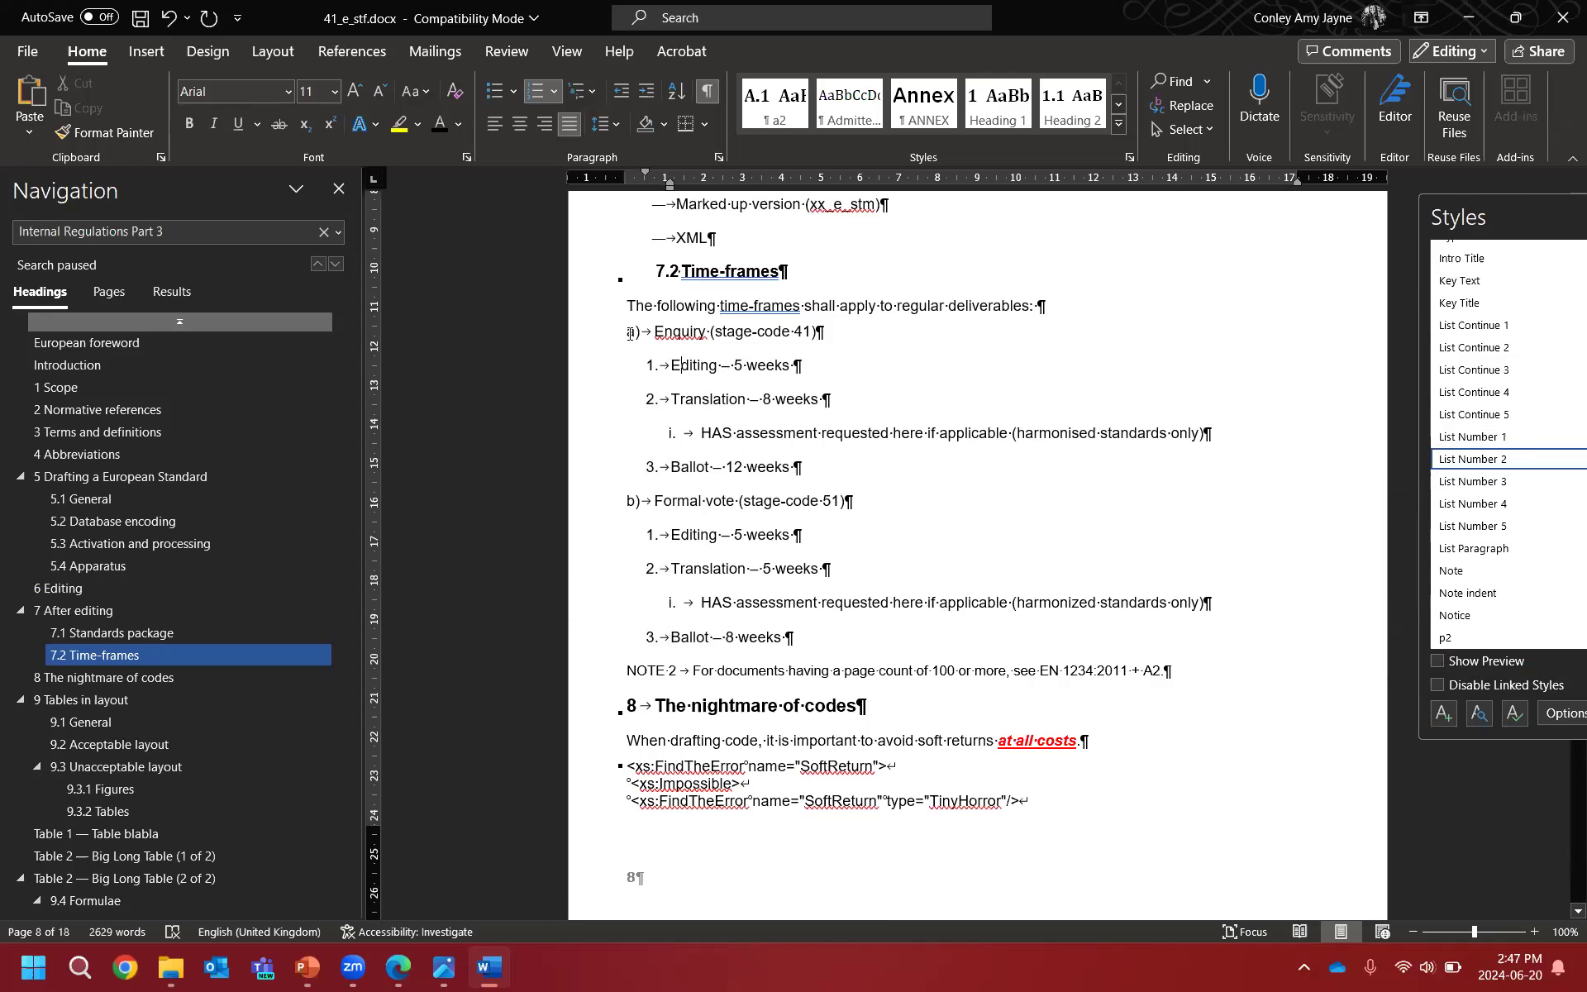
left_click(673, 369)
left_click(630, 334)
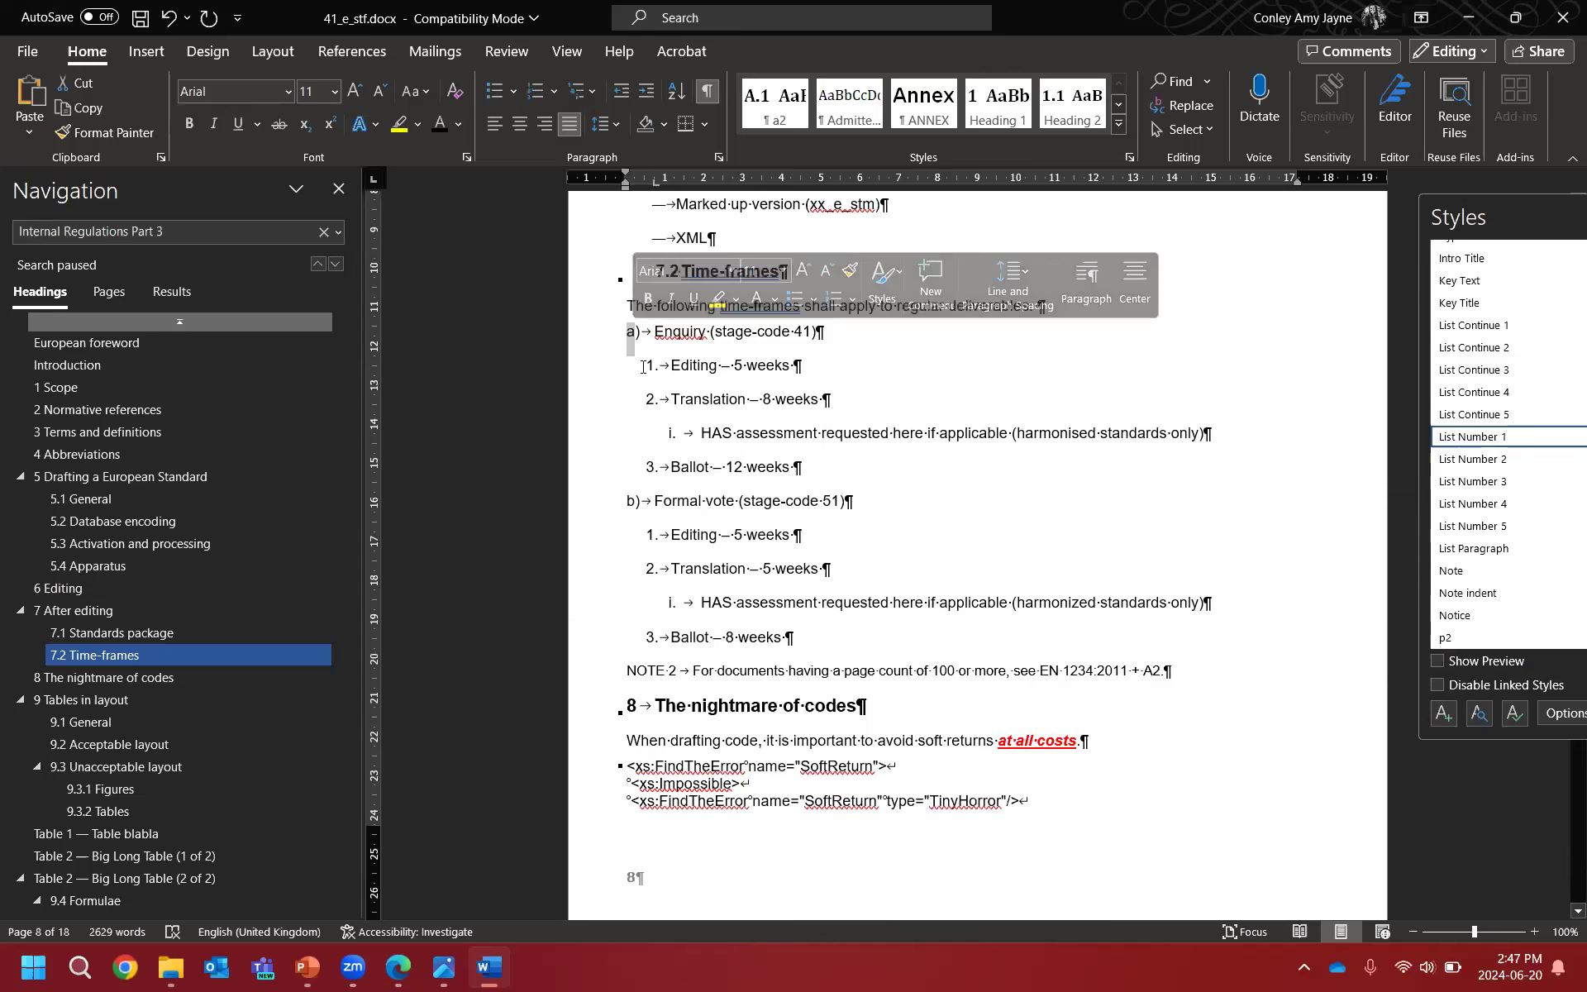
left_click(652, 365)
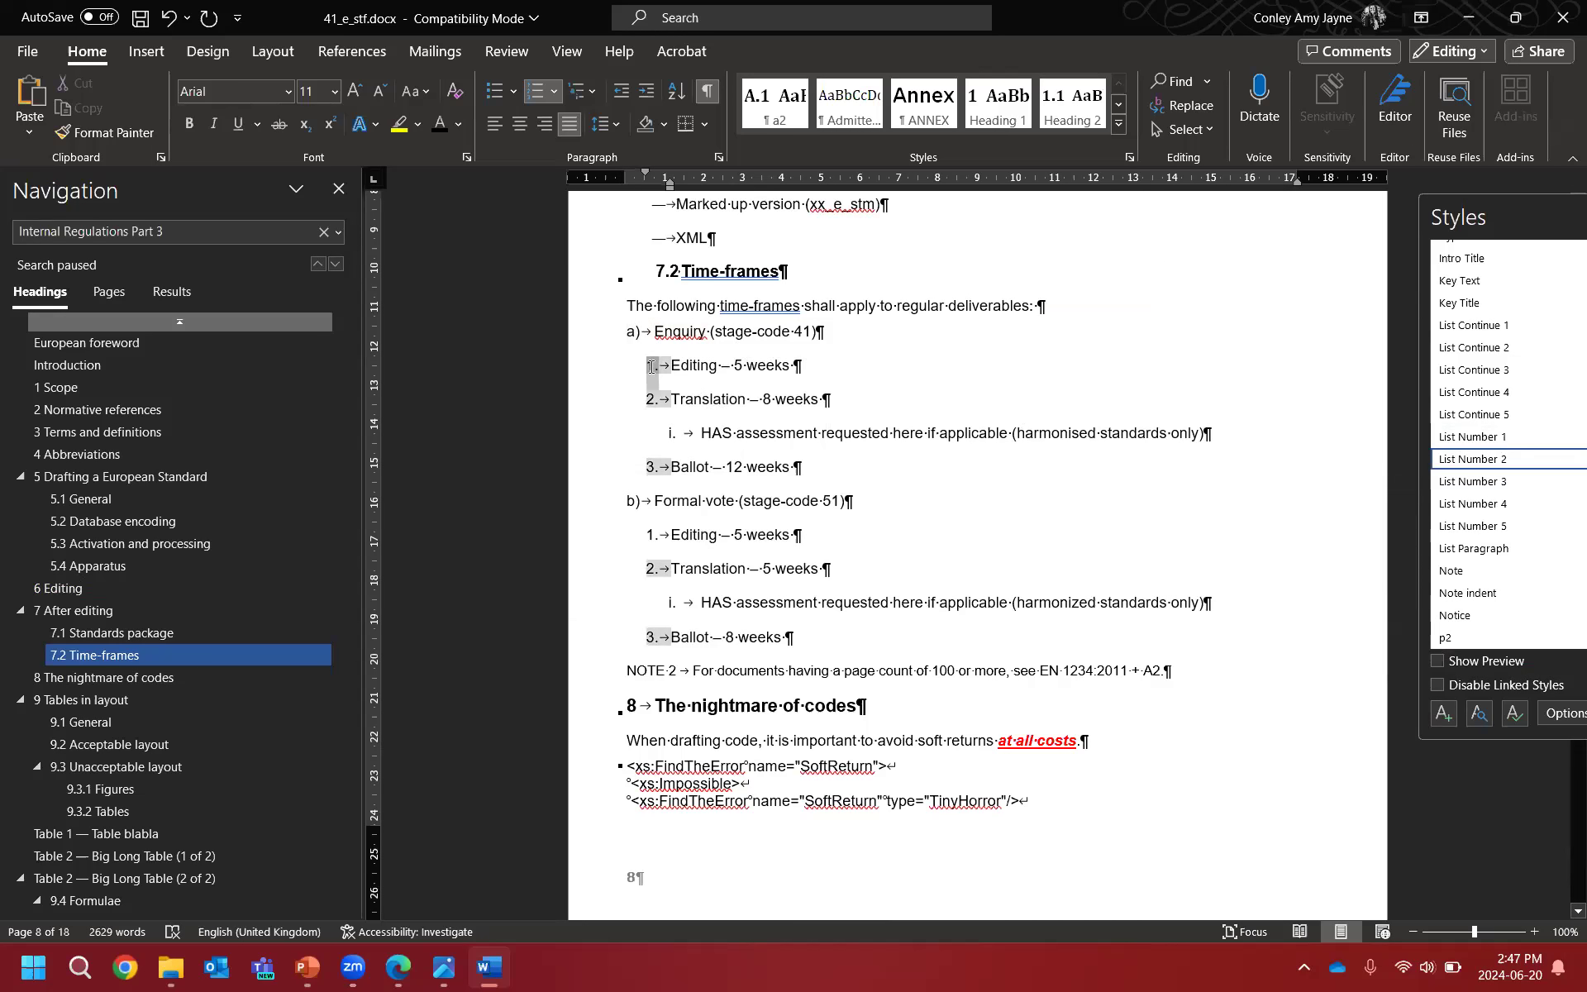
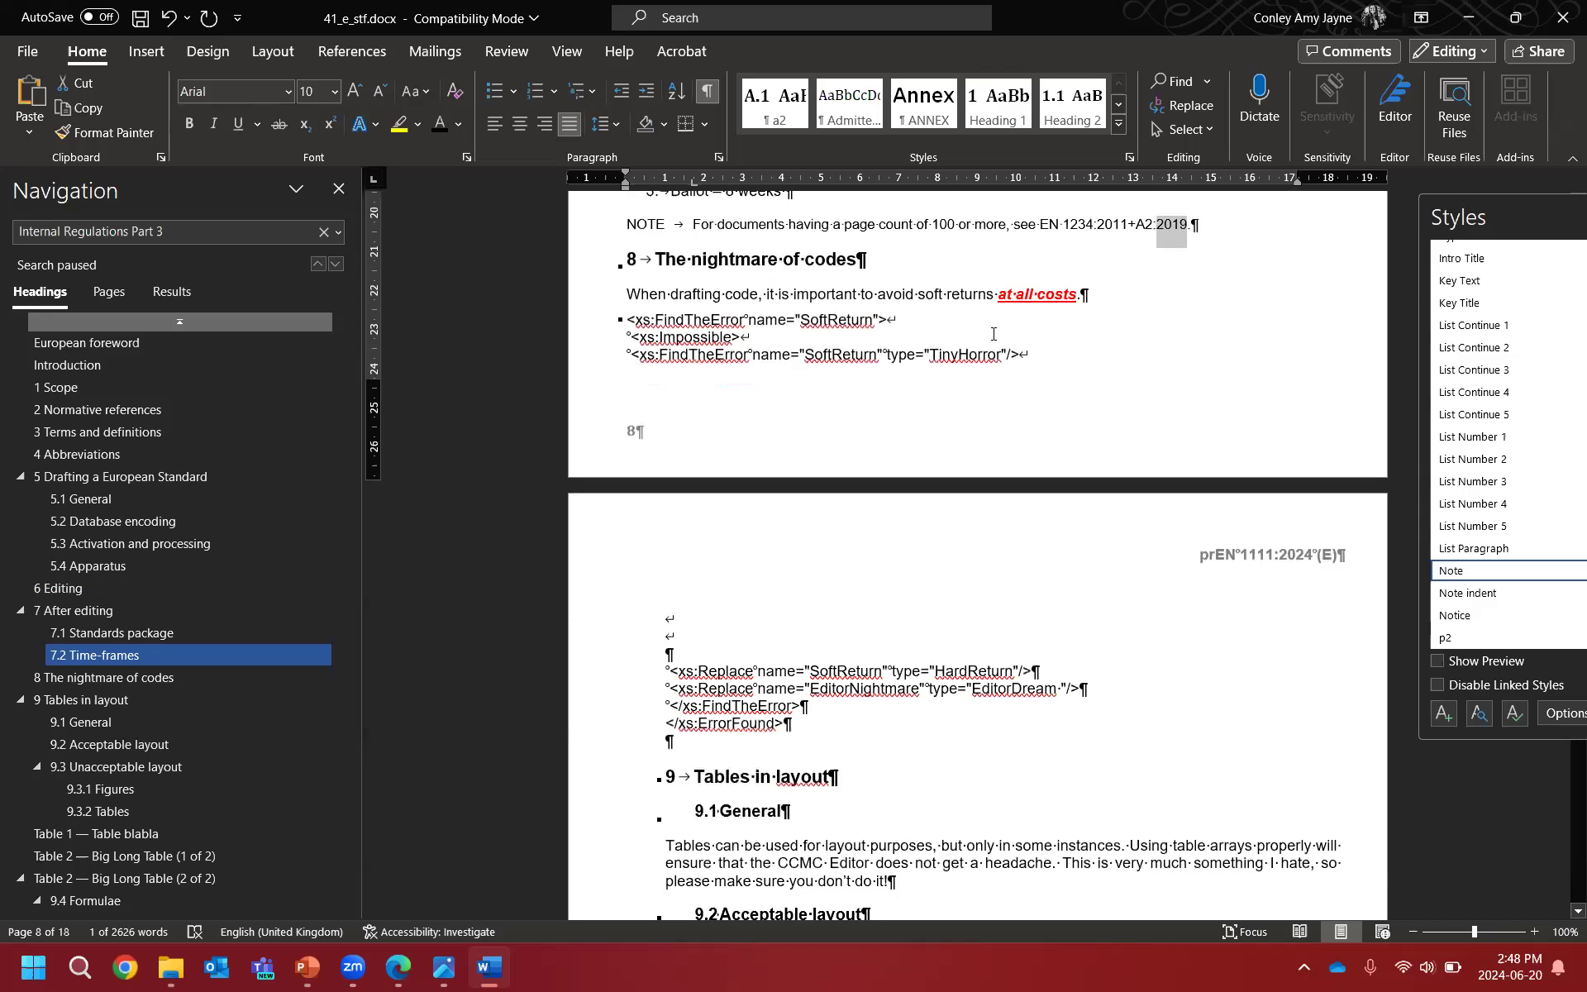
Step: Replace the soft returns in the code block under clause 8 with hard paragraph returns
left_click(895, 321)
double_click(901, 319)
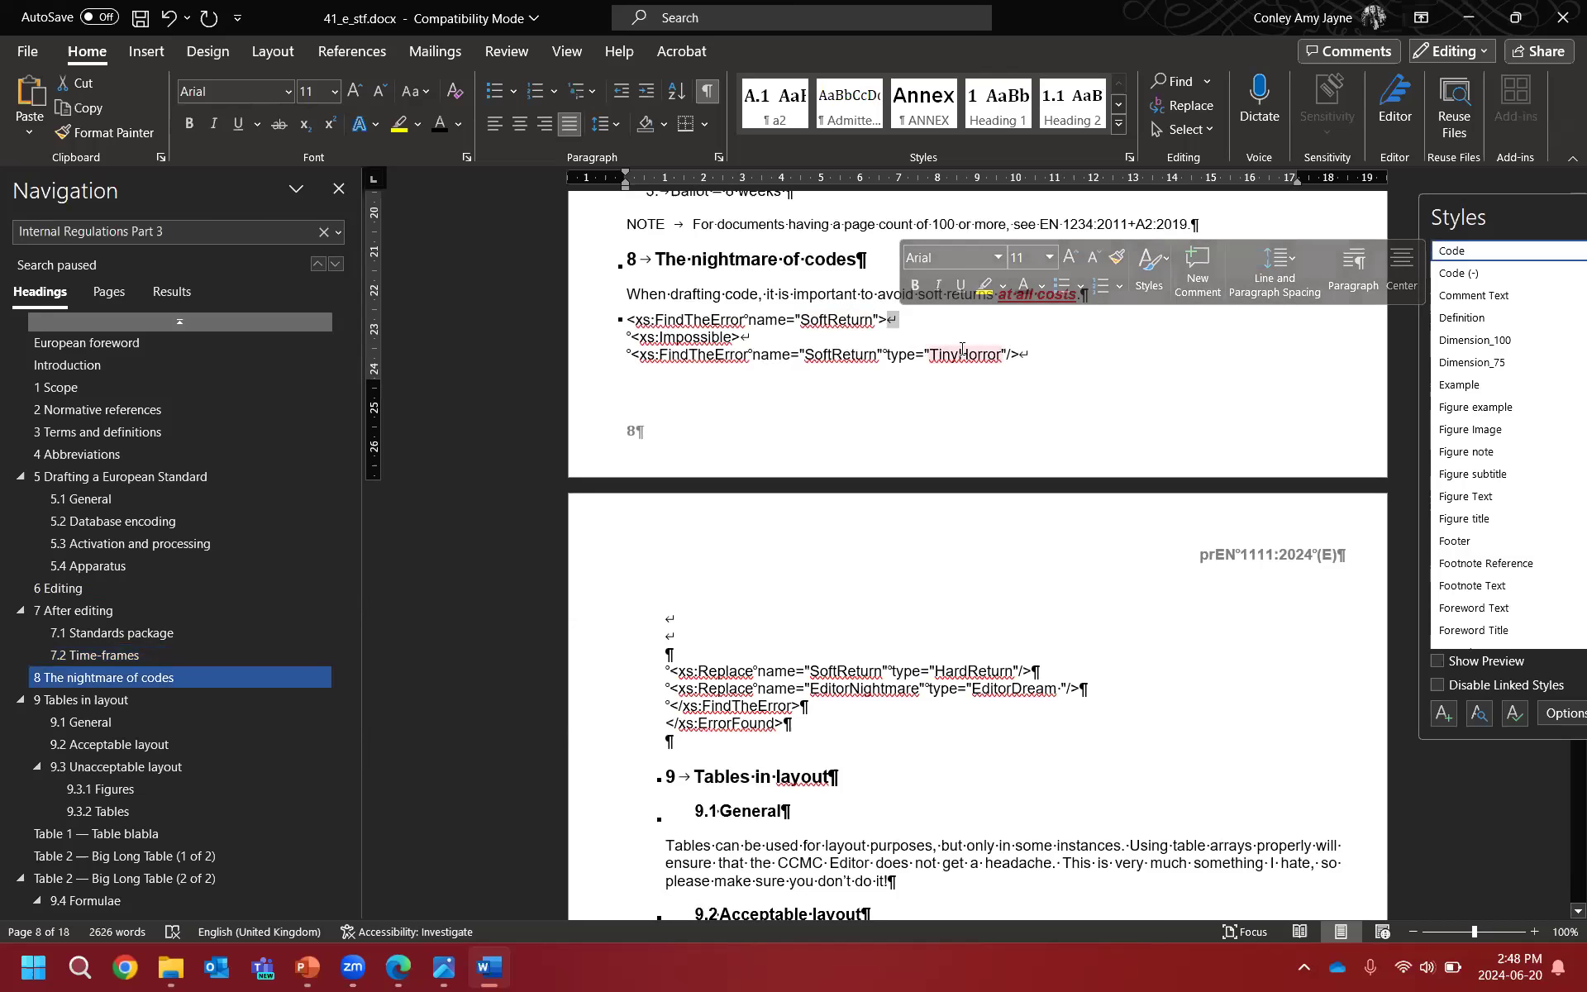
left_click(926, 329)
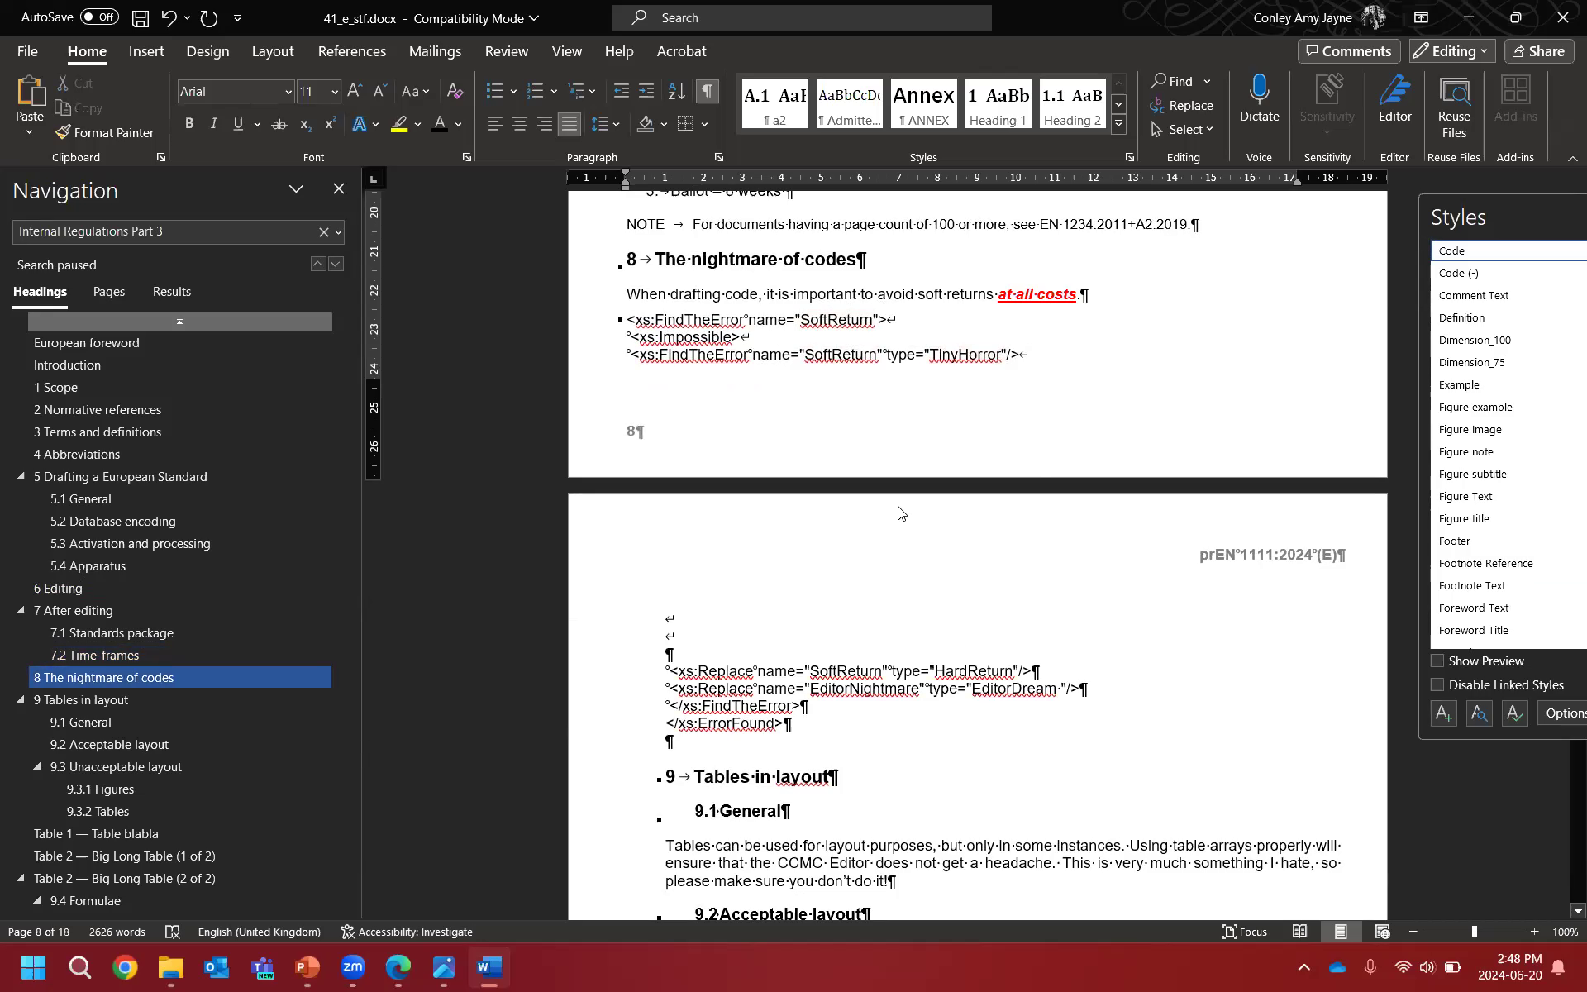
left_click_drag(896, 321, 905, 327)
key("Return")
key("Delete")
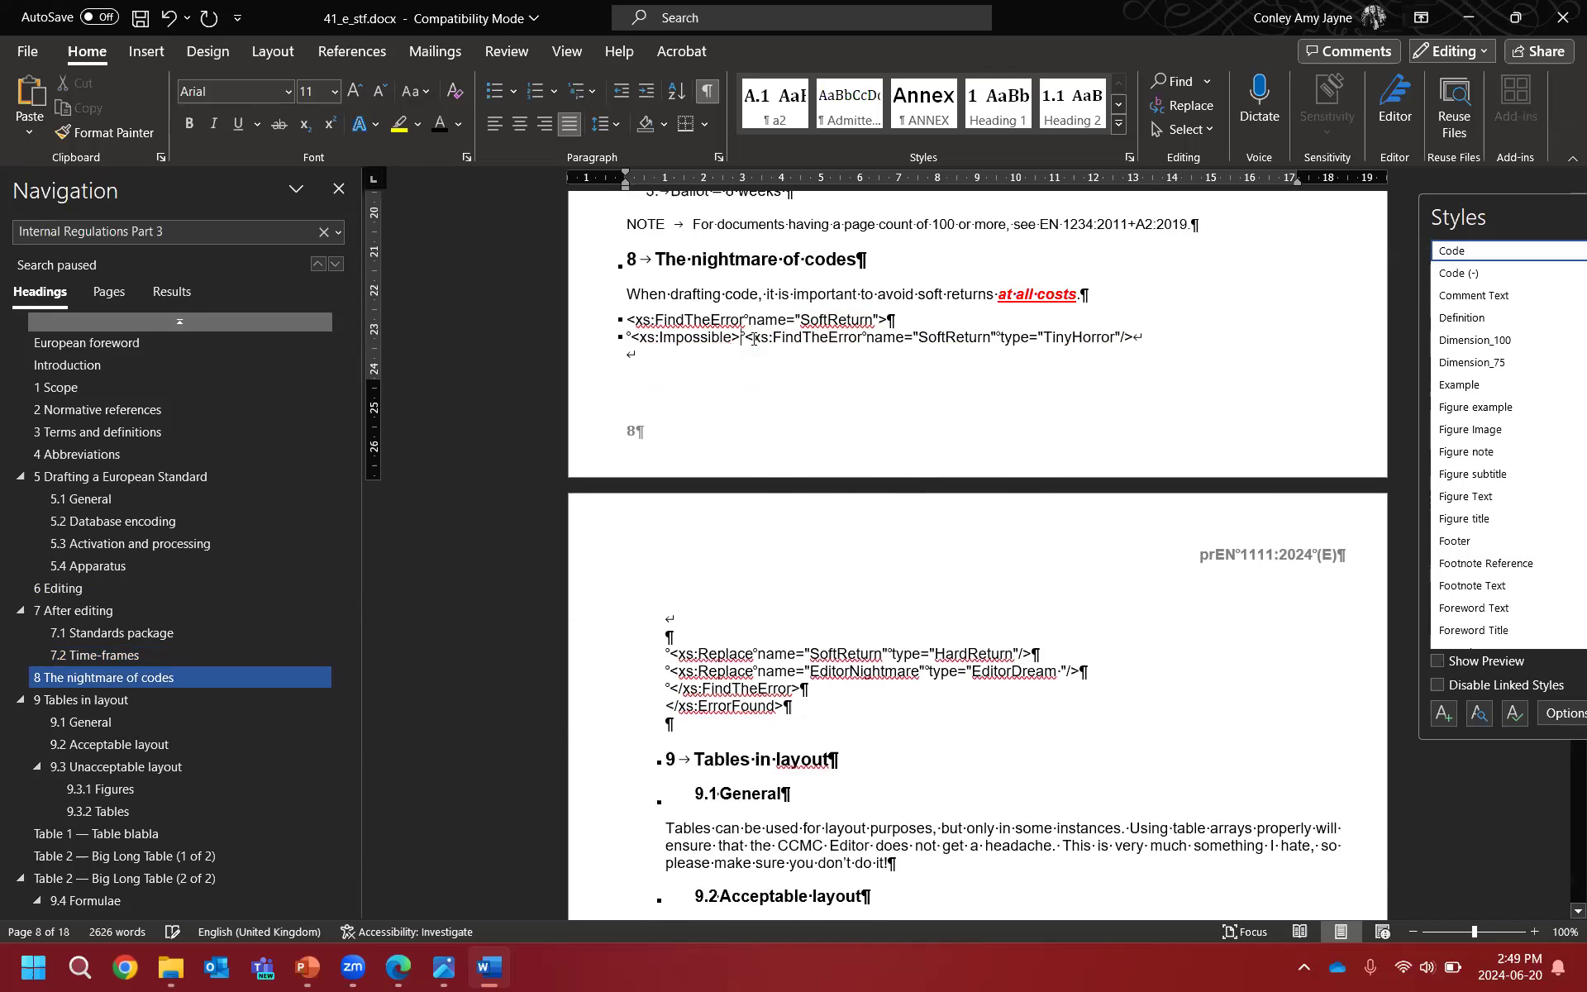
key("Return")
key("Delete")
key("Return")
key("Delete")
key("Delete")
key("Return")
key("Return")
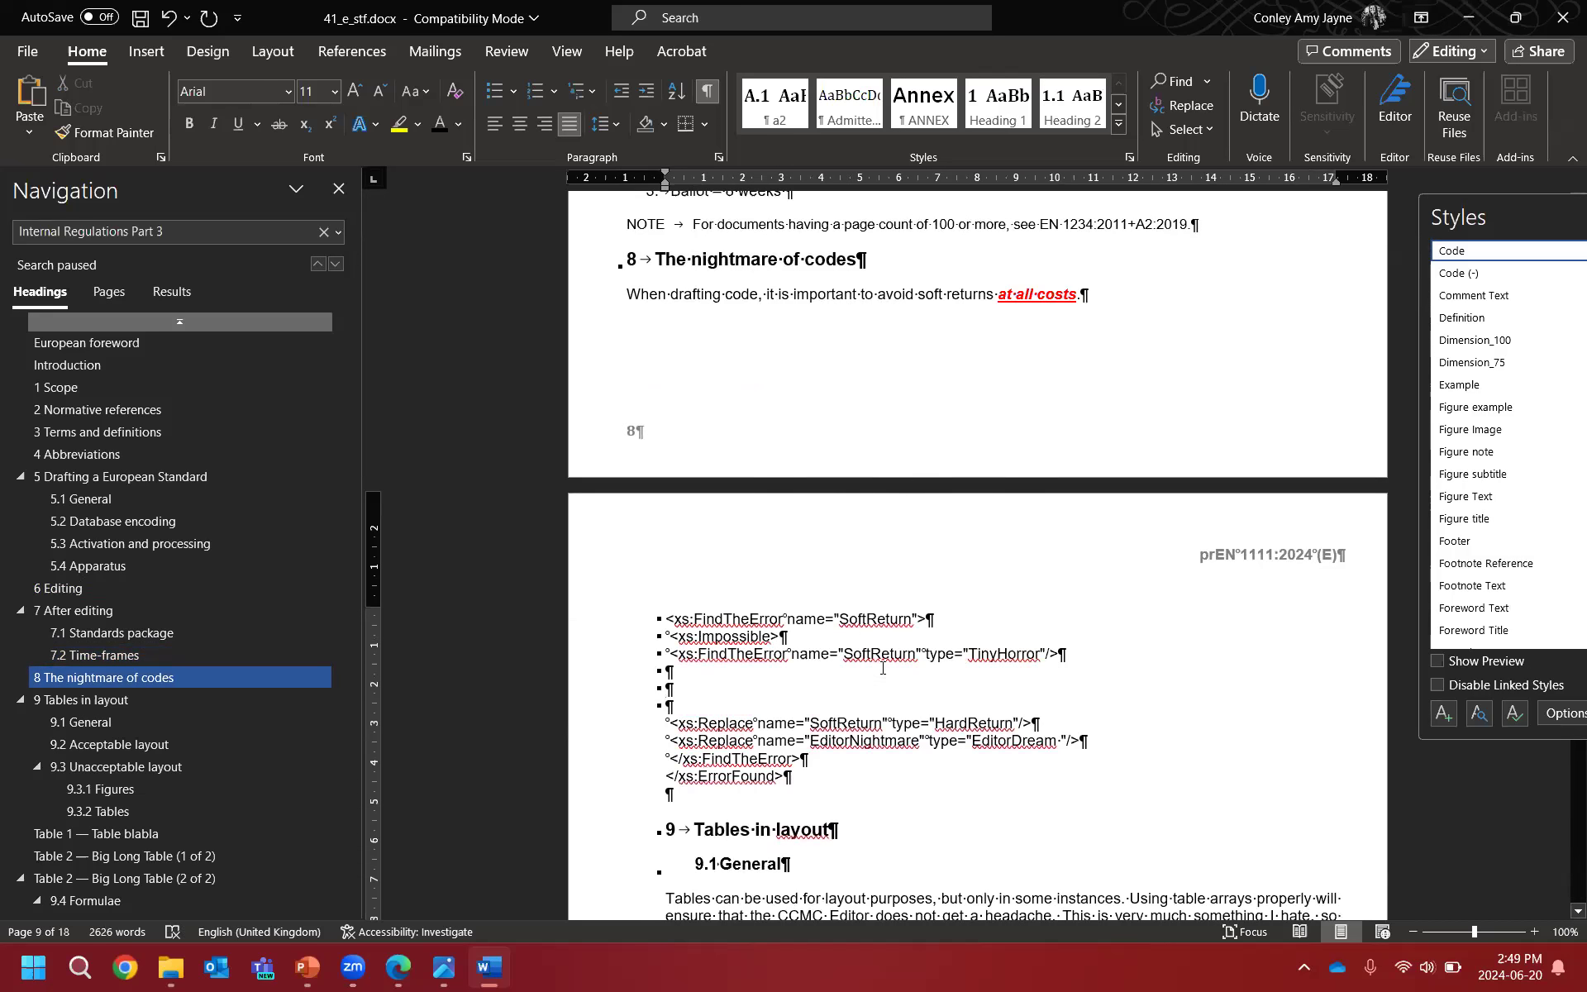
Step: Inspect the paragraph marks ending the code lines under clause 8
double_click(915, 653)
left_click(919, 638)
double_click(875, 618)
scroll(876, 579, "down", 1)
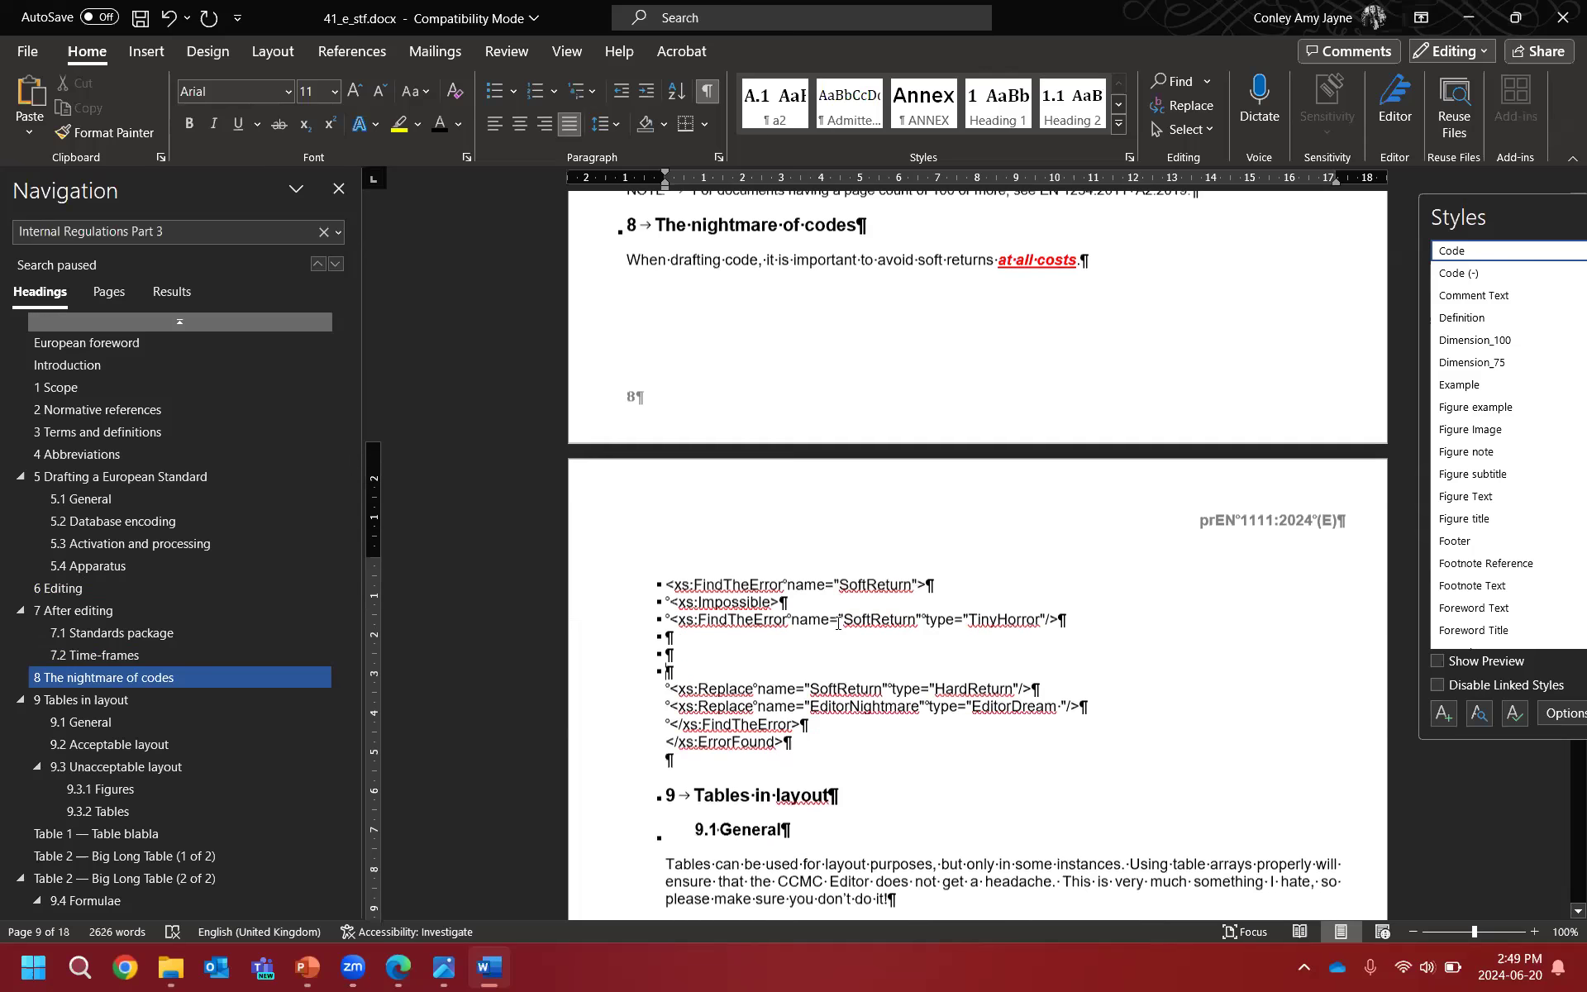
left_click(929, 568)
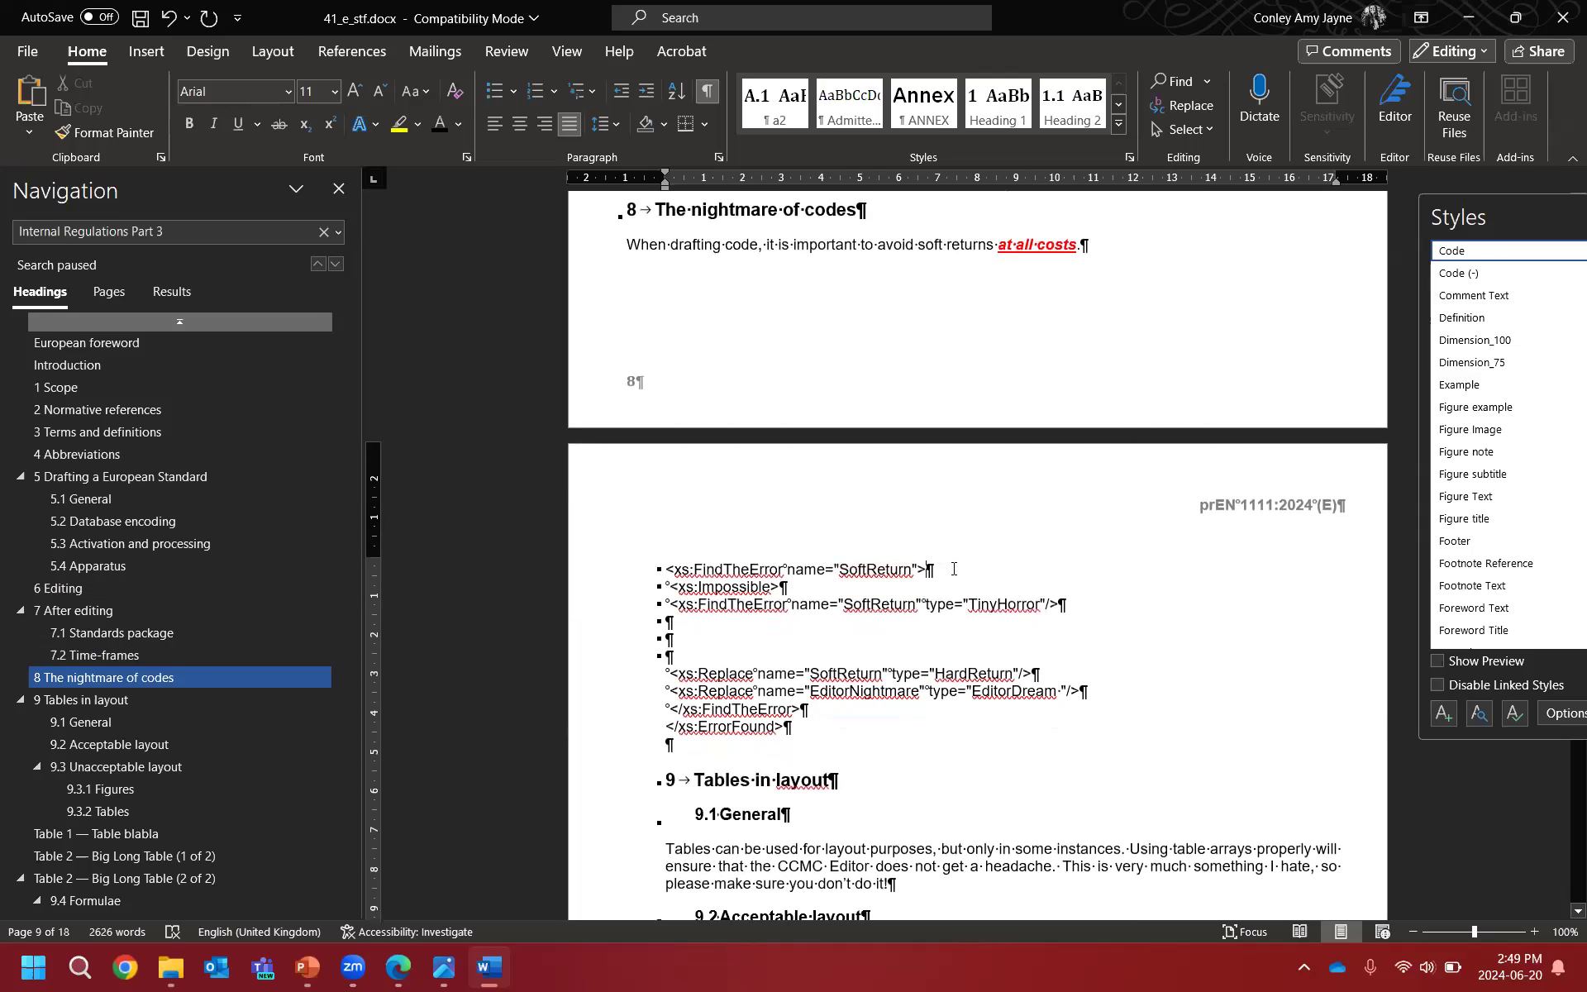
left_click(935, 569, "shift")
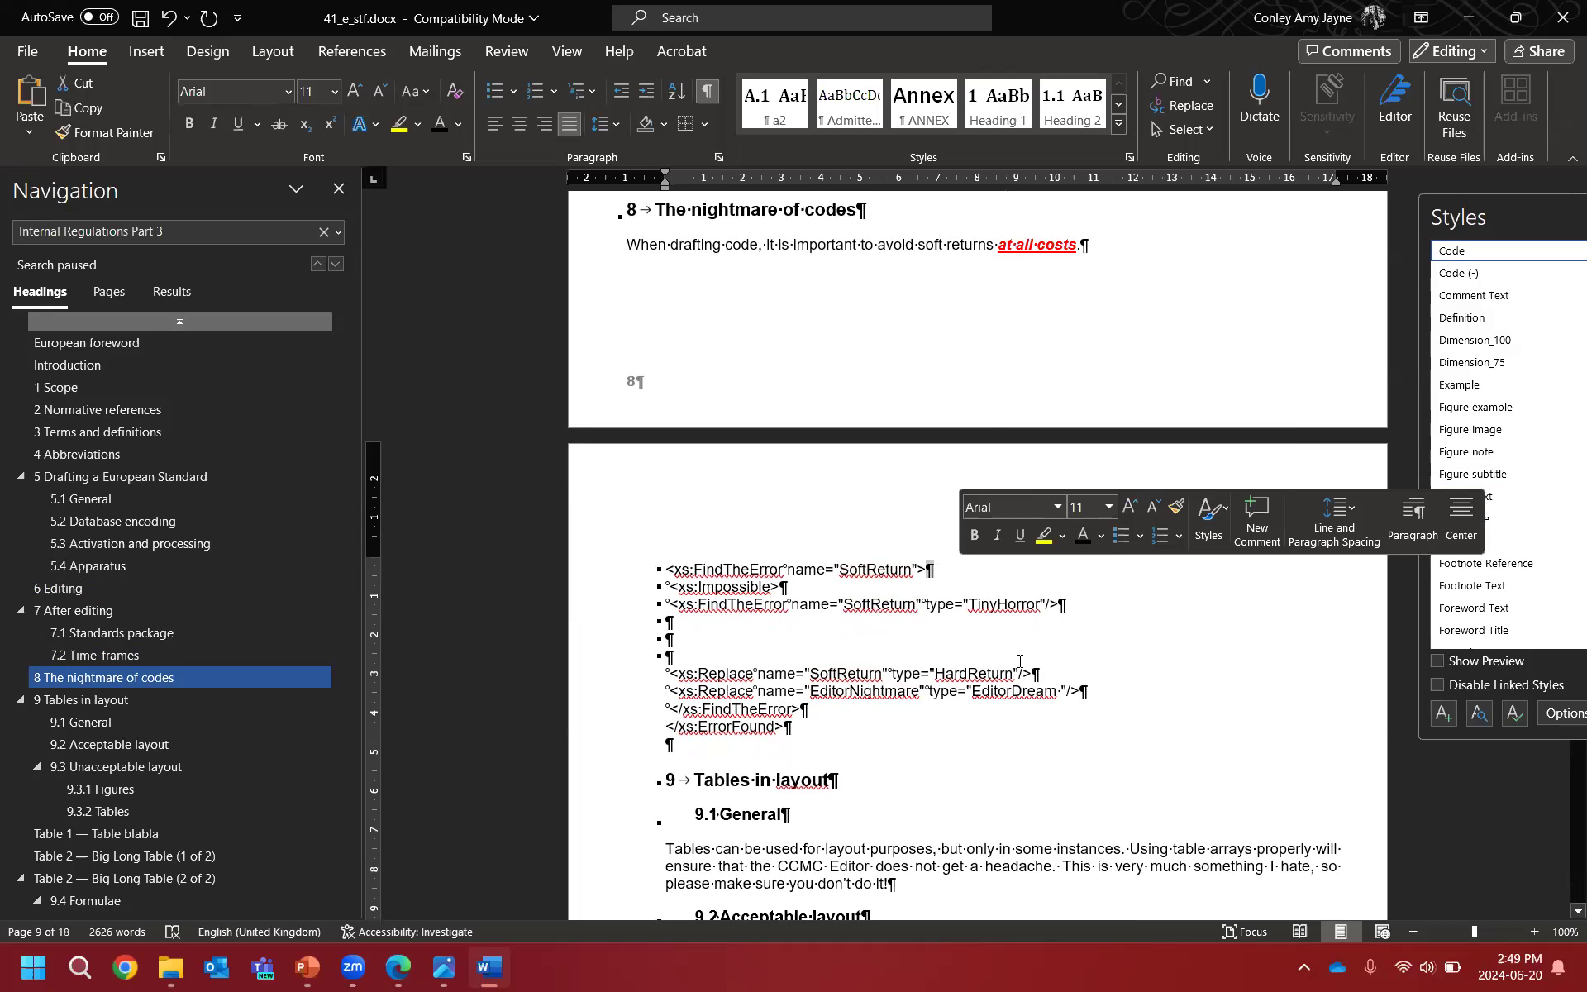
Step: Remove the bold, italic, underline and red font colour from "at all costs" in the sentence under clause 8
scroll(738, 302, "up", 1)
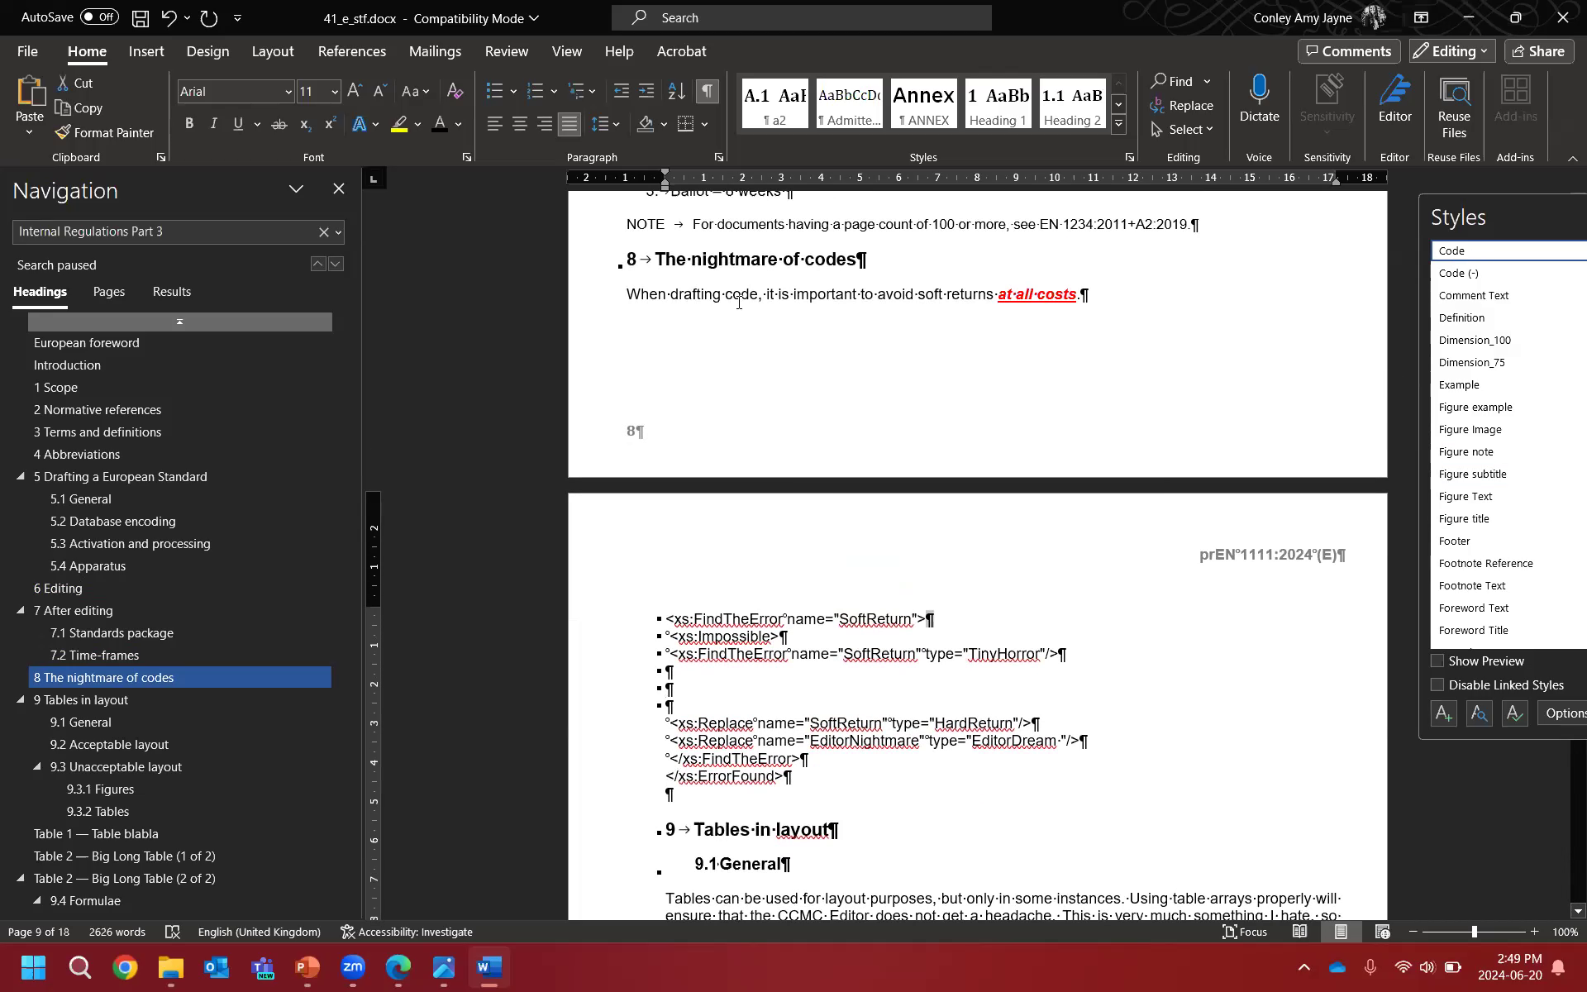
left_click_drag(1000, 298, 1076, 297)
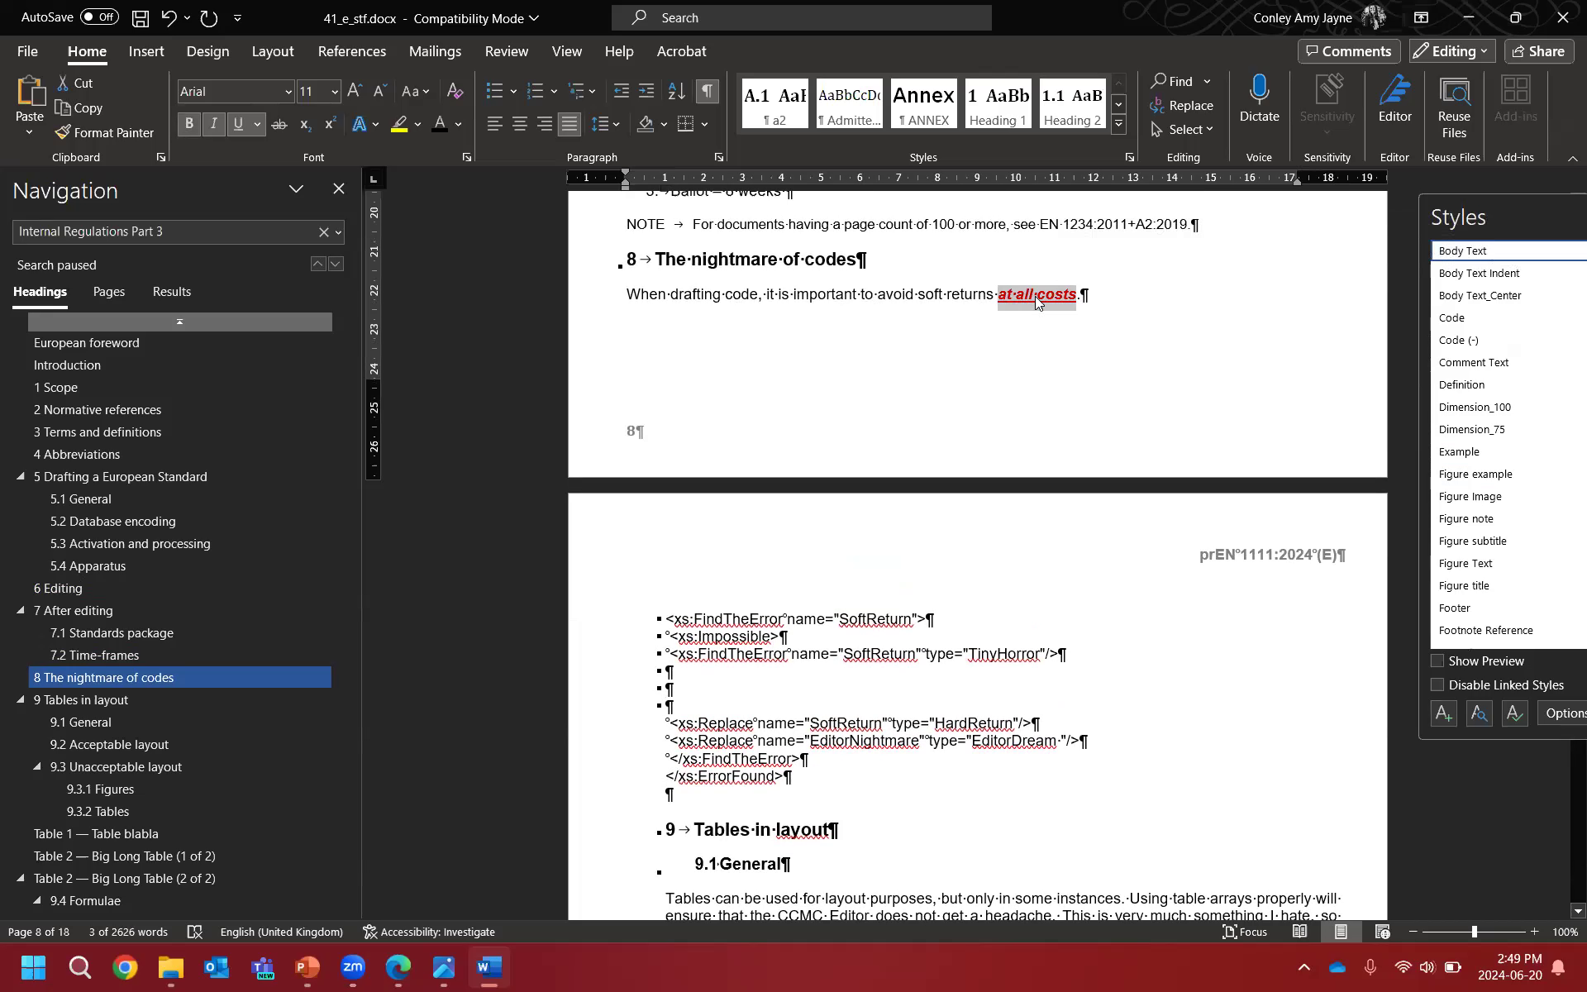
left_click(238, 124)
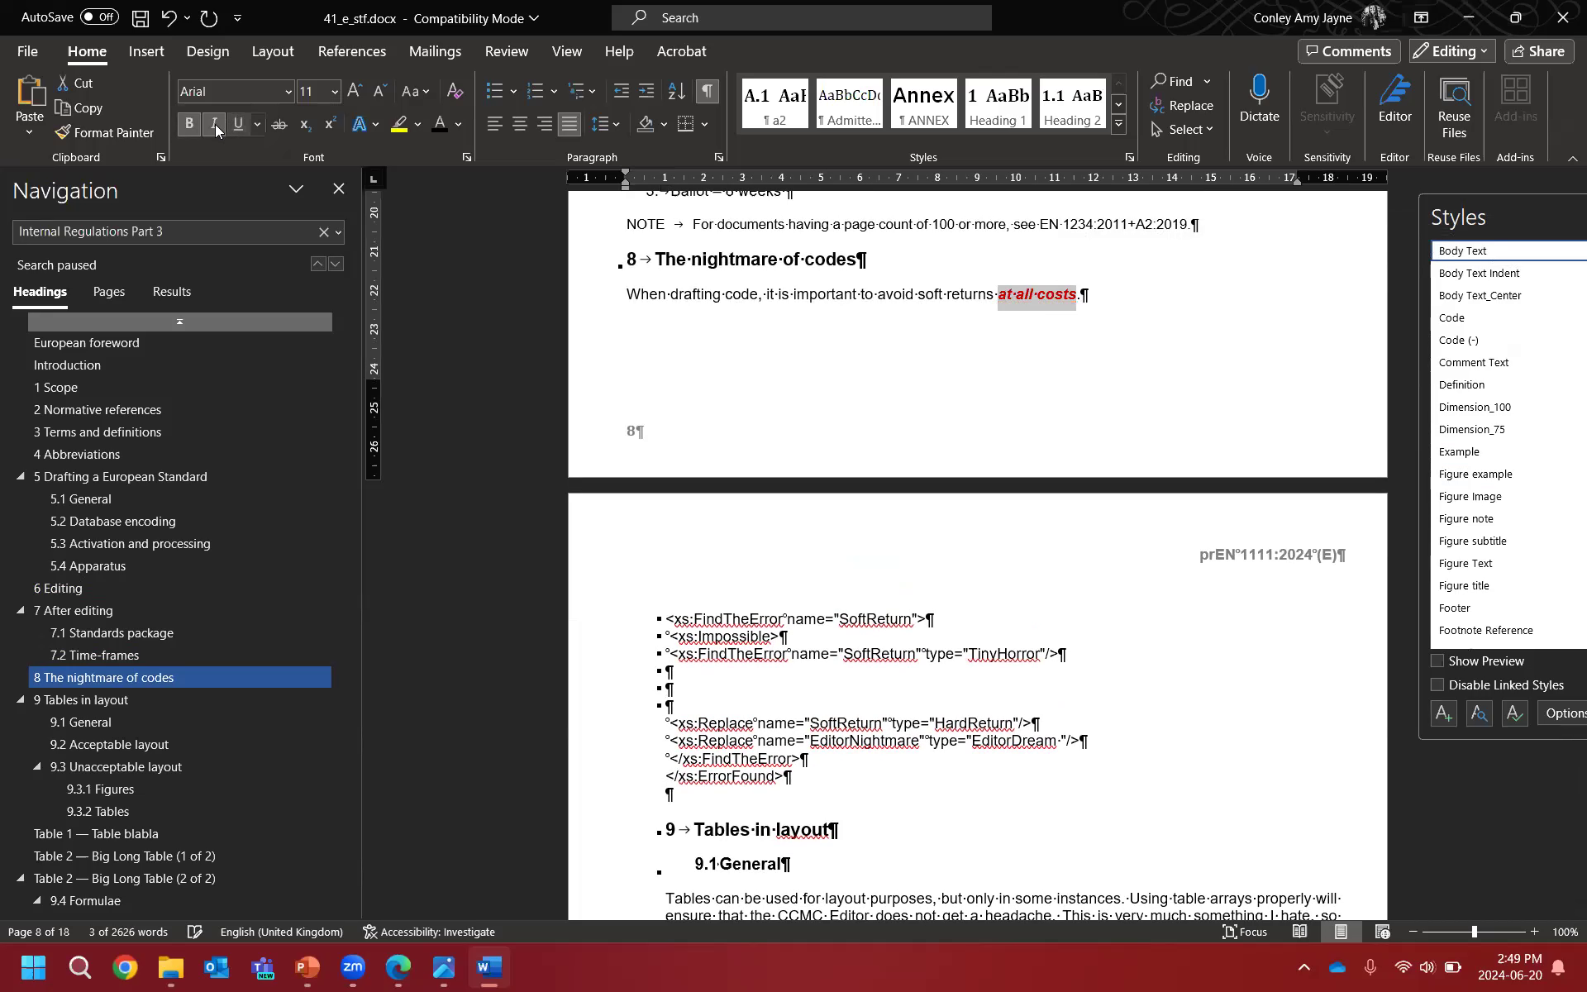
left_click(209, 126)
left_click(440, 124)
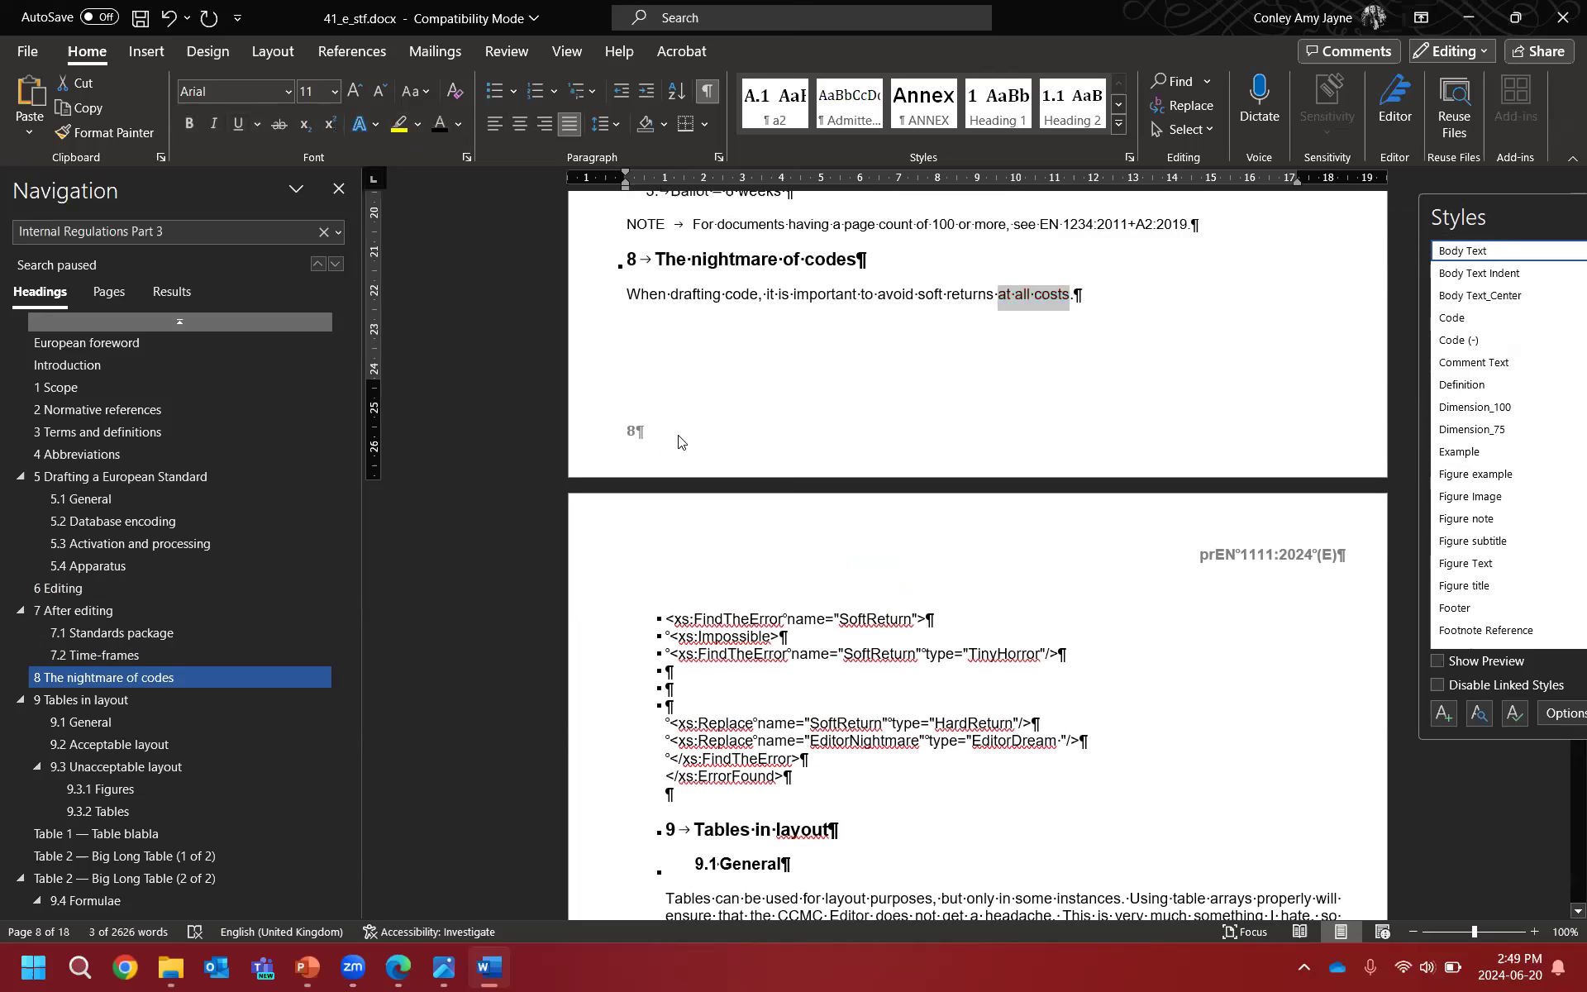
left_click(1153, 474)
Step: In the last sentence of 9.1, replace the exclamation mark with a full stop and change "don't" to "do not"
scroll(1134, 499, "down", 3)
scroll(1134, 499, "down", 6)
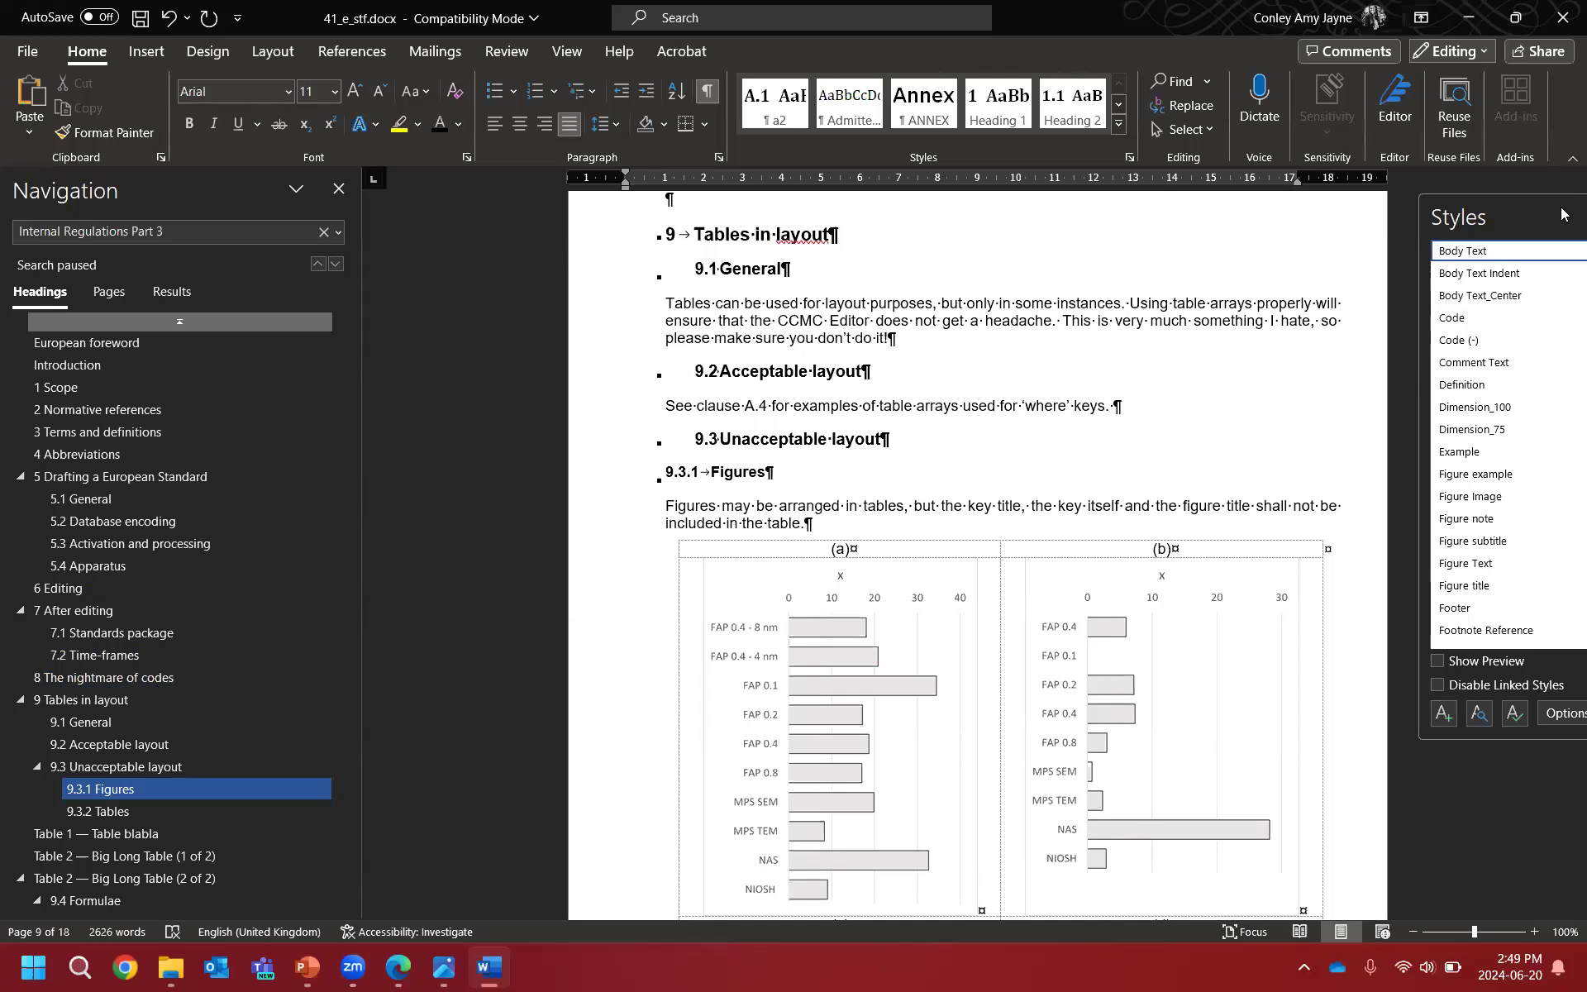
left_click(885, 337)
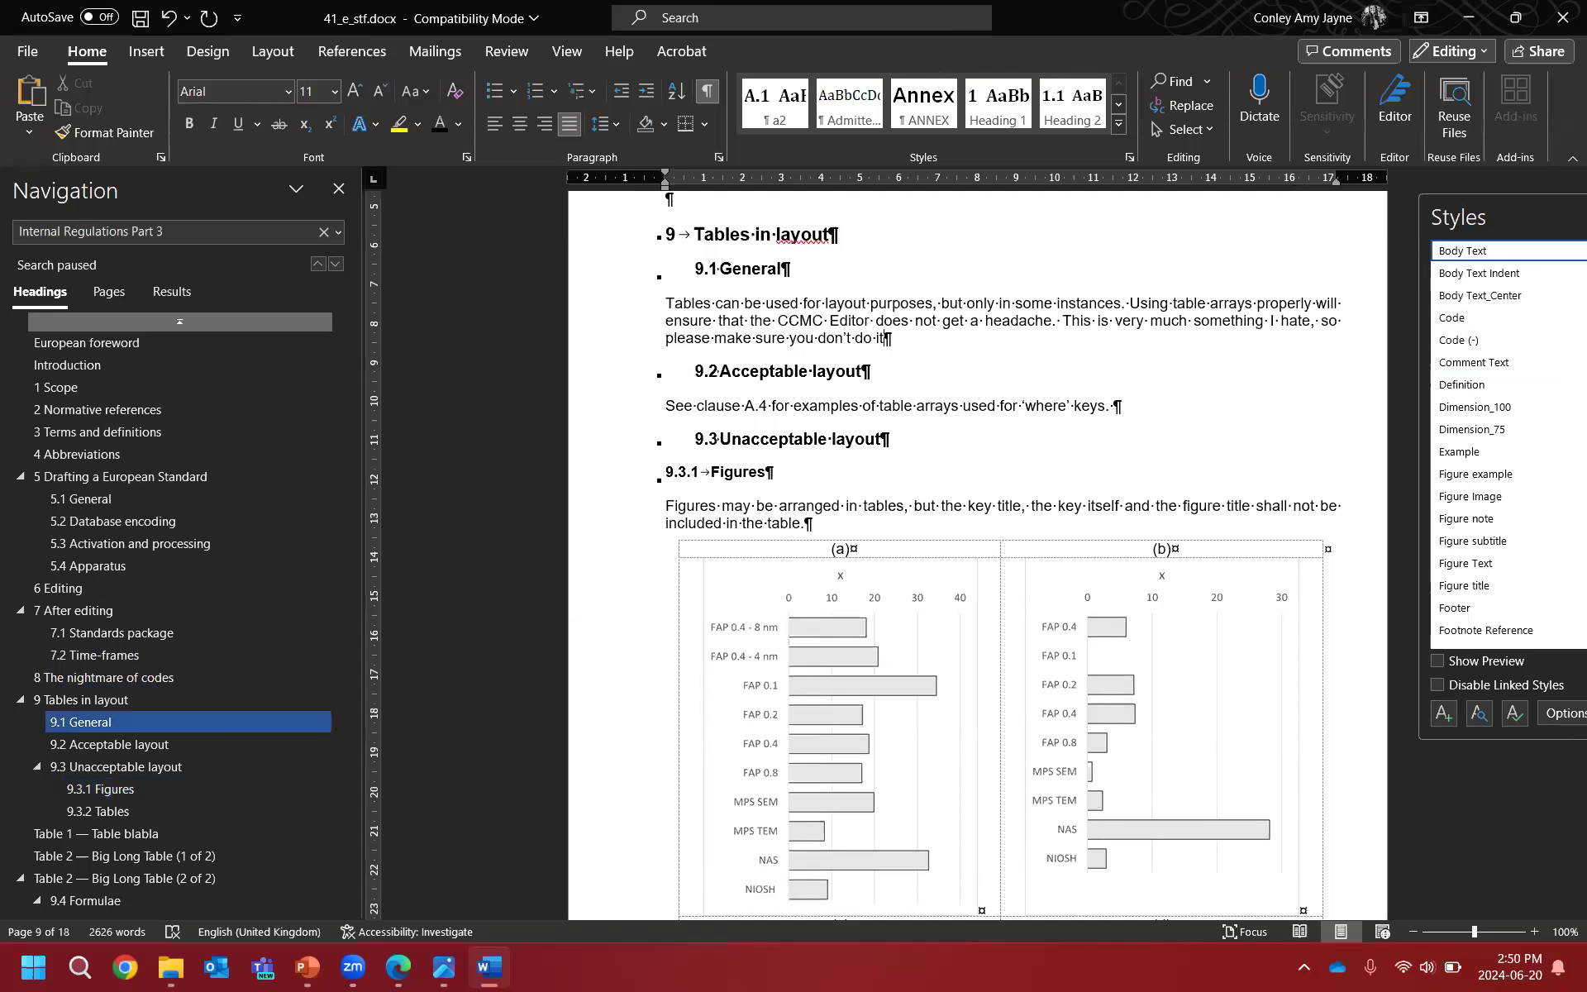
type(".")
left_click(844, 340)
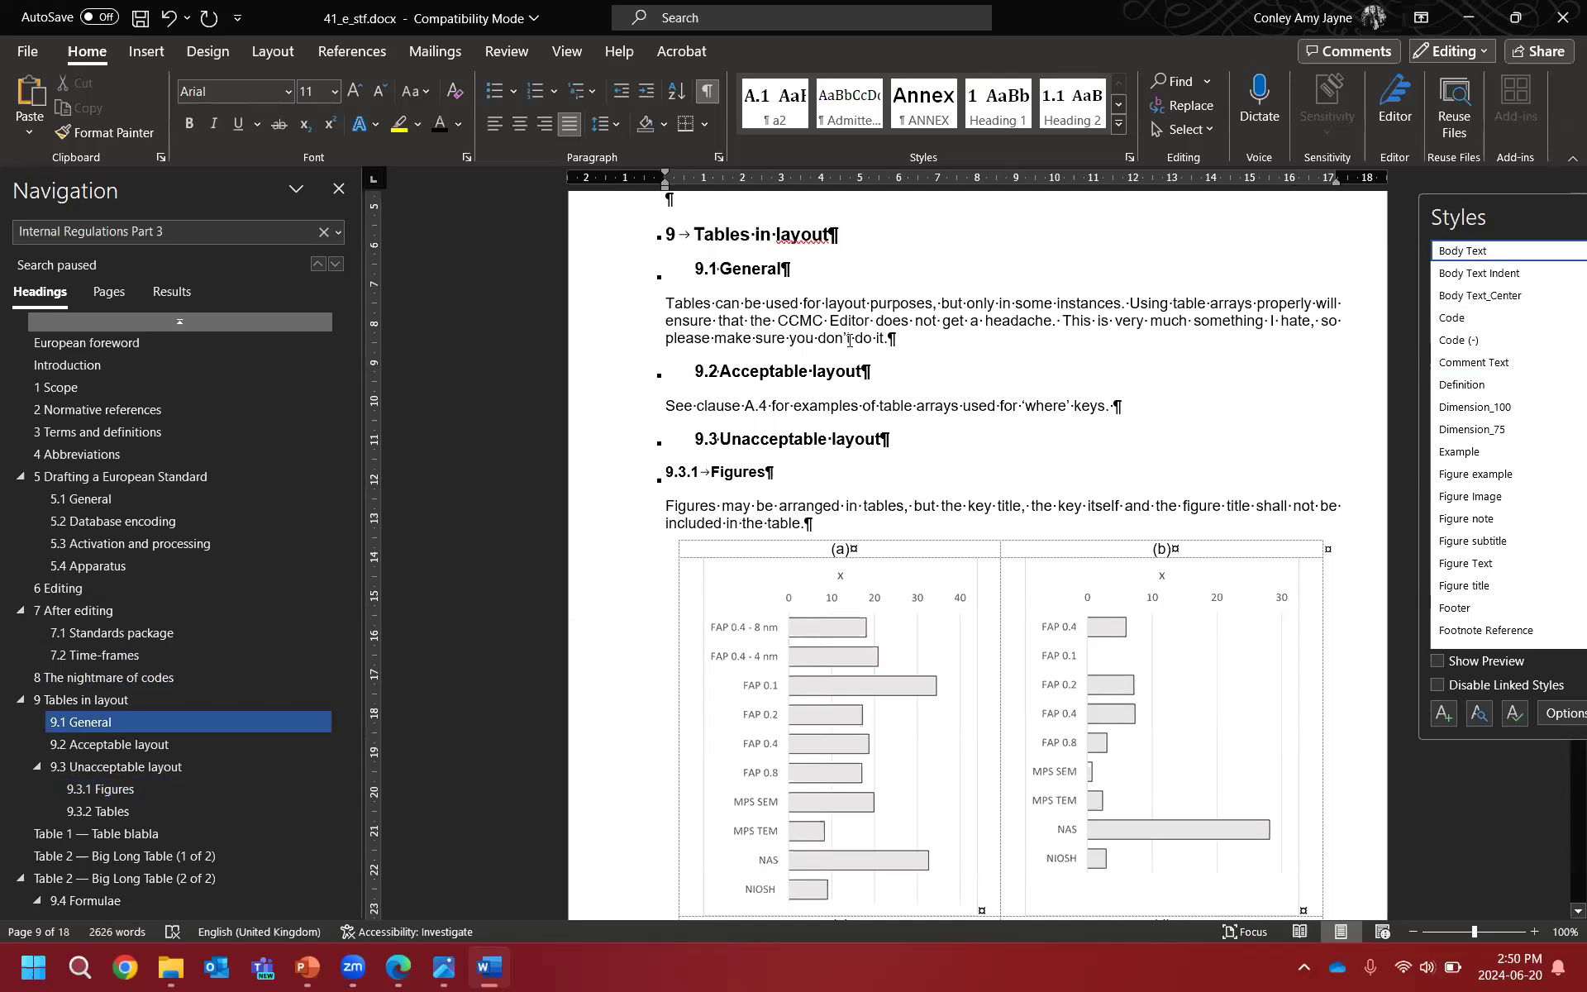
key("BackSpace")
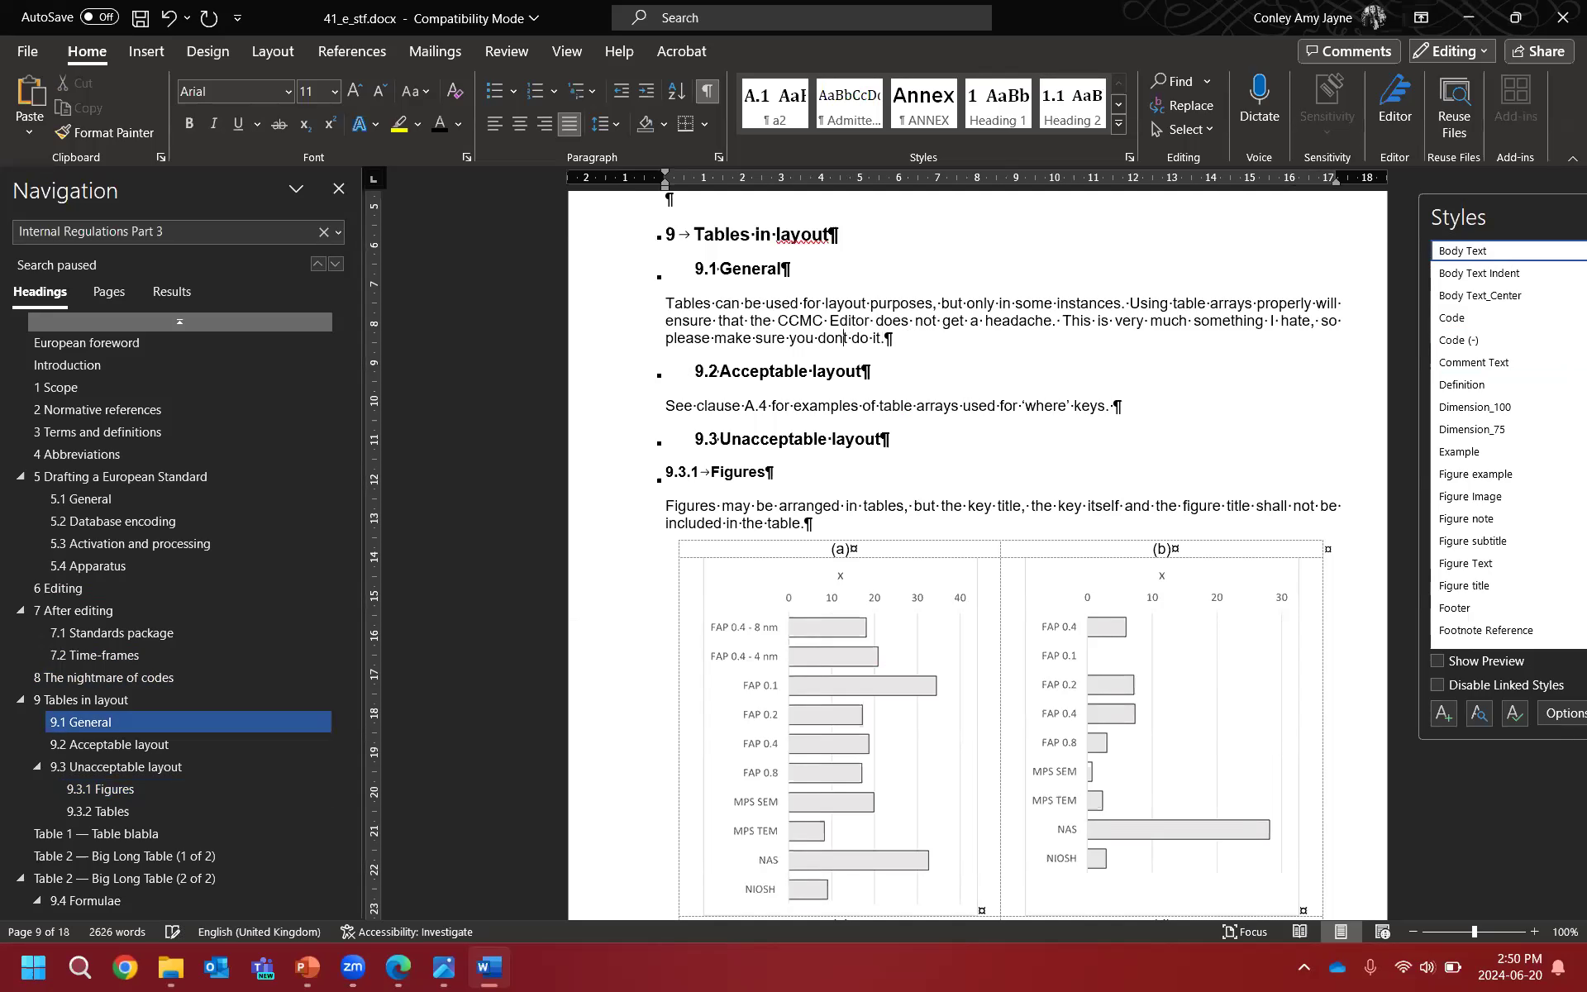
type("o")
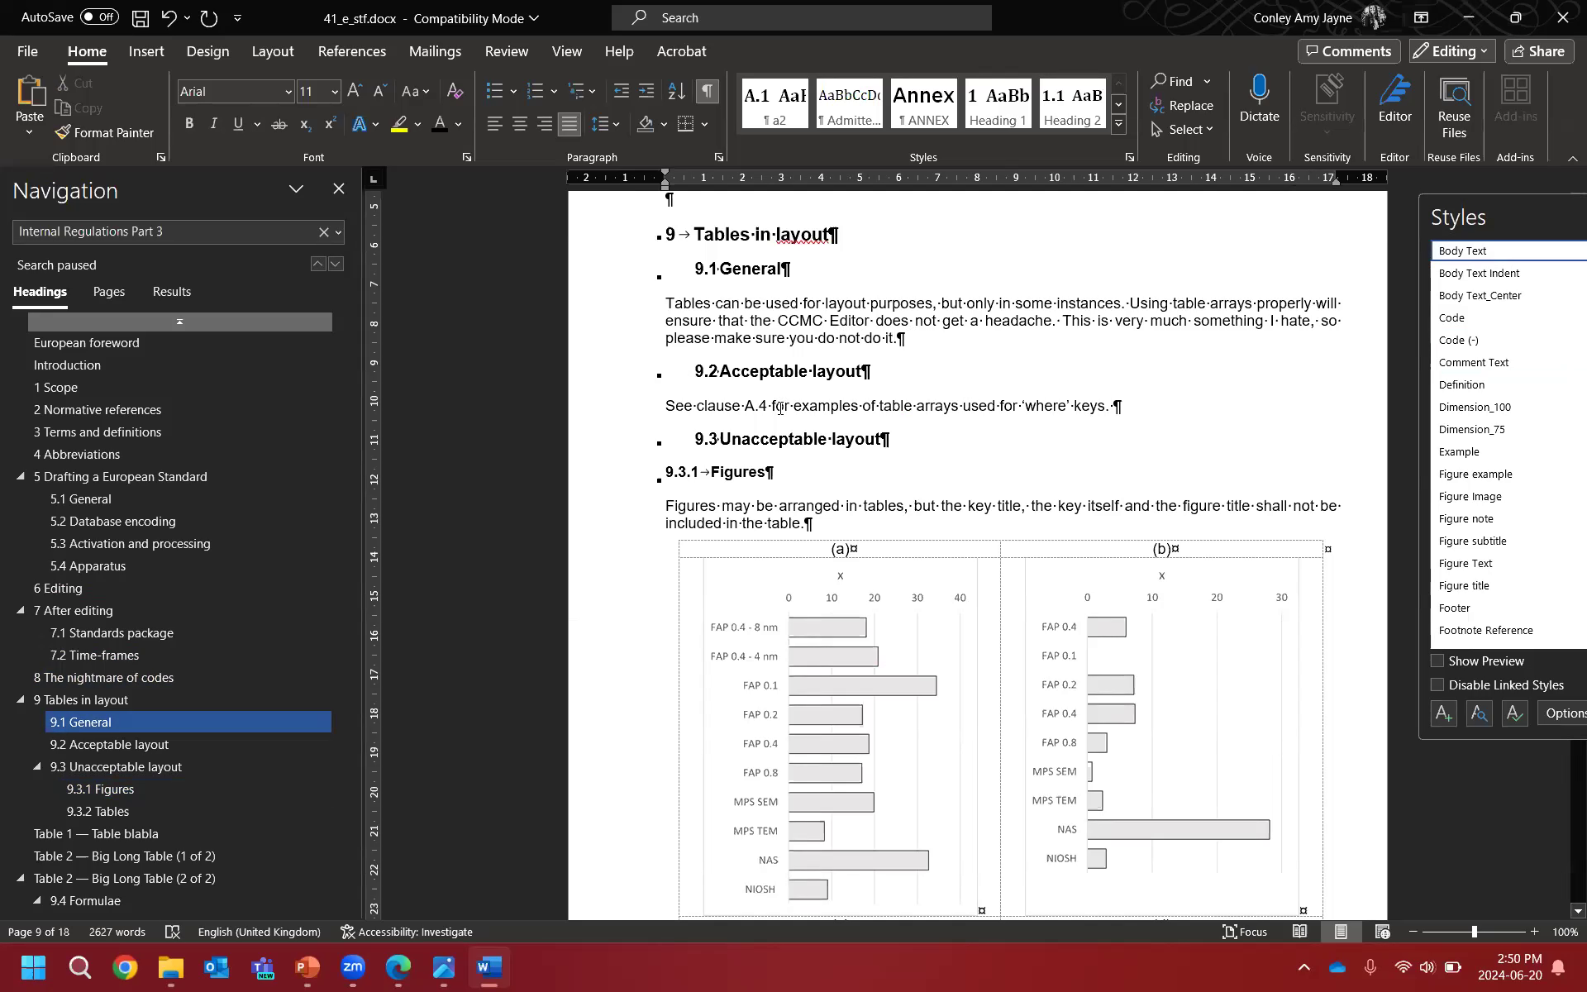
Step: Try to delete the last sentence of 9.1 together with its paragraph mark, and undo the deletion
left_click(1124, 407)
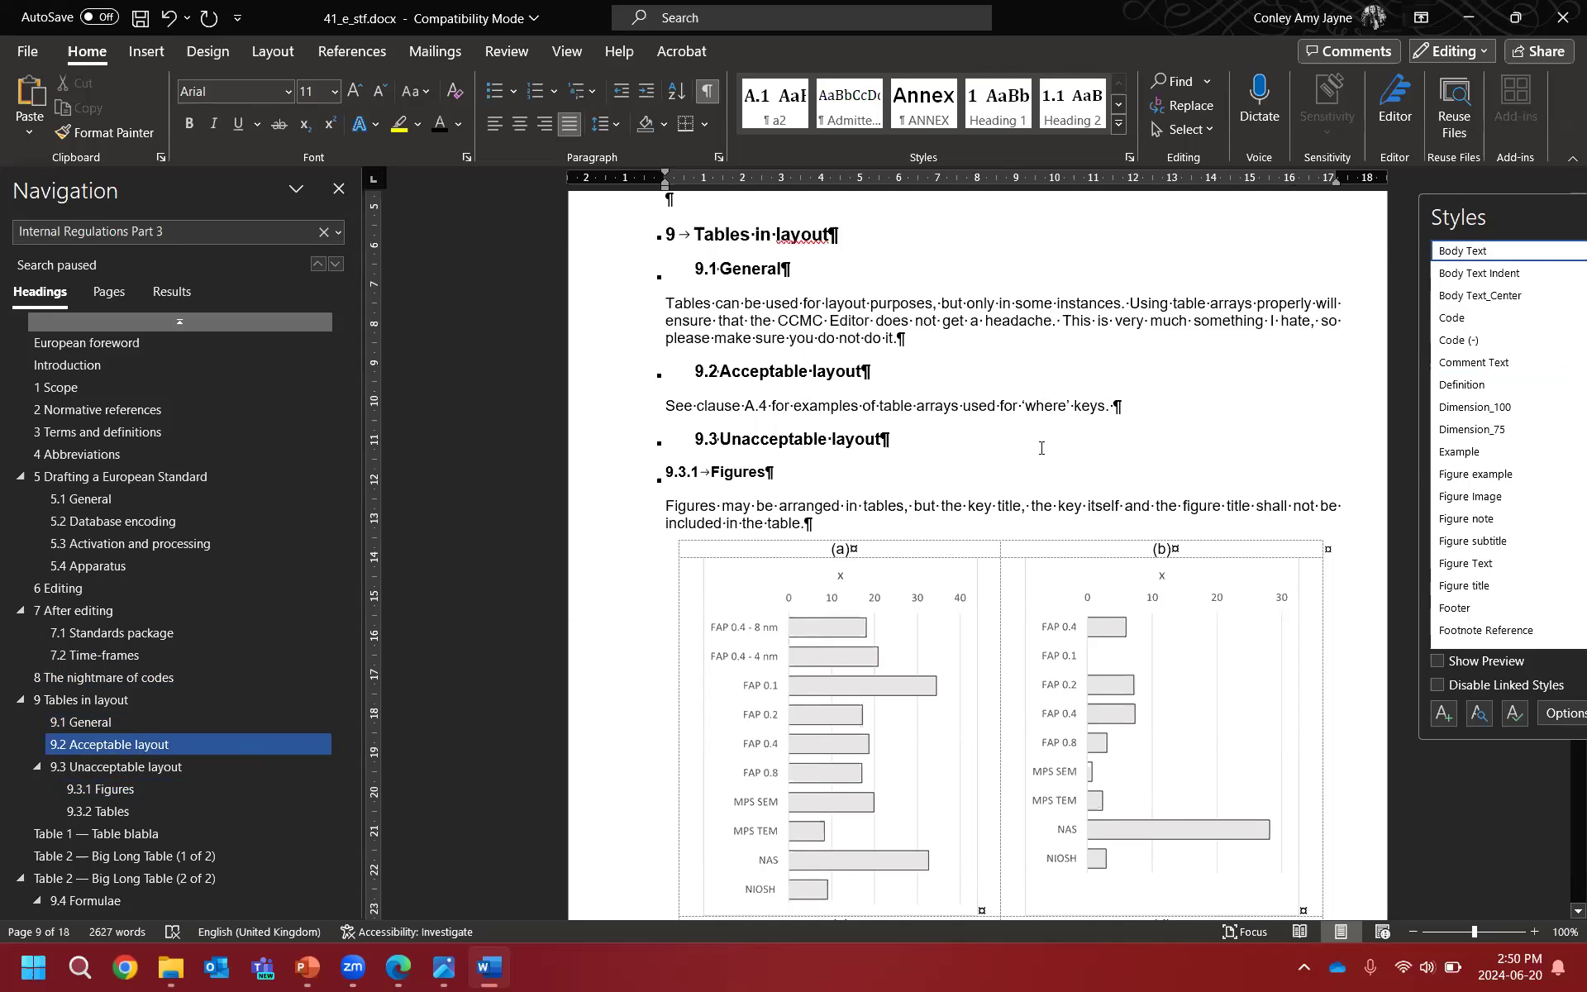
double_click(1265, 323)
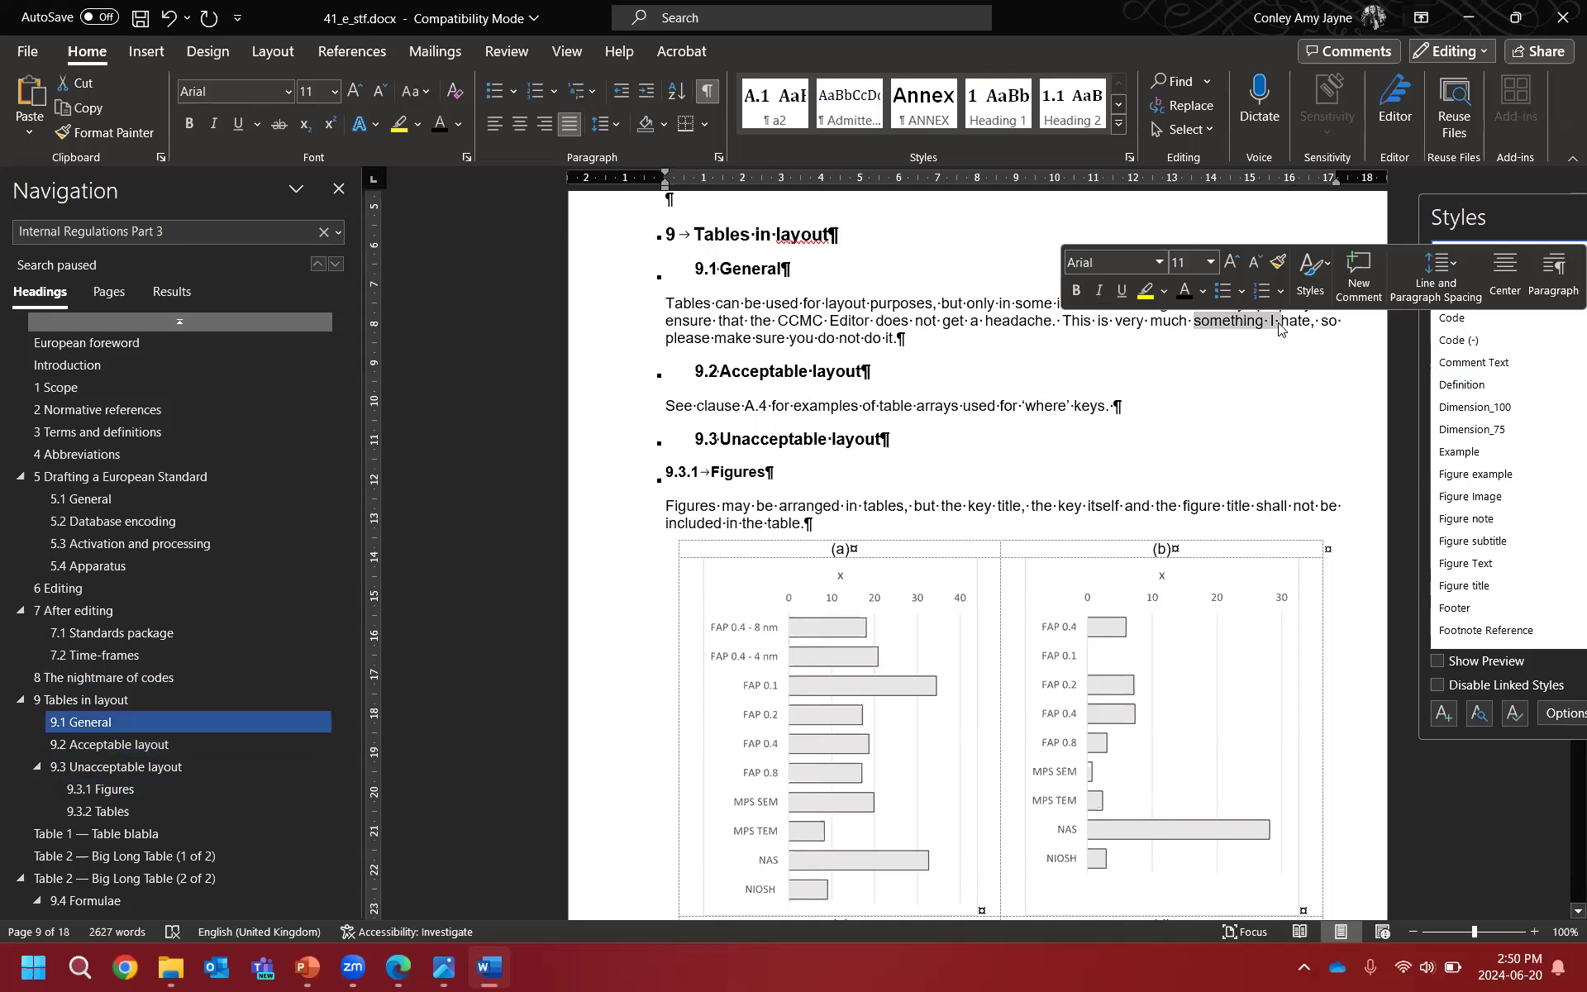
left_click(1273, 323)
double_click(1273, 323)
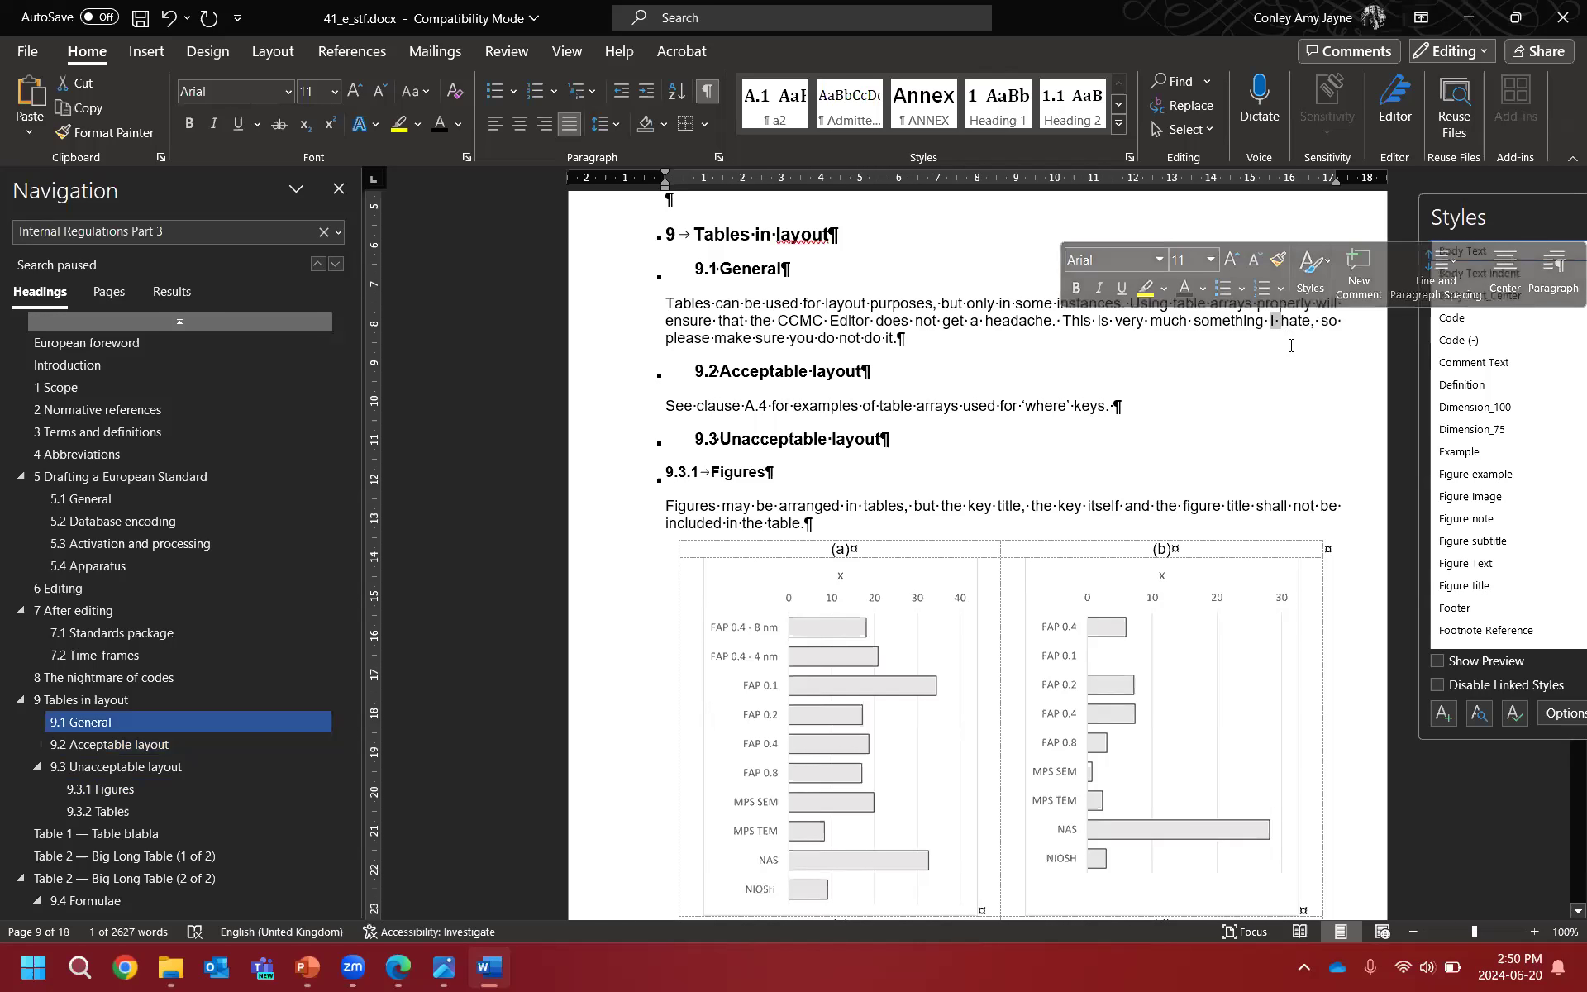
left_click(1201, 326)
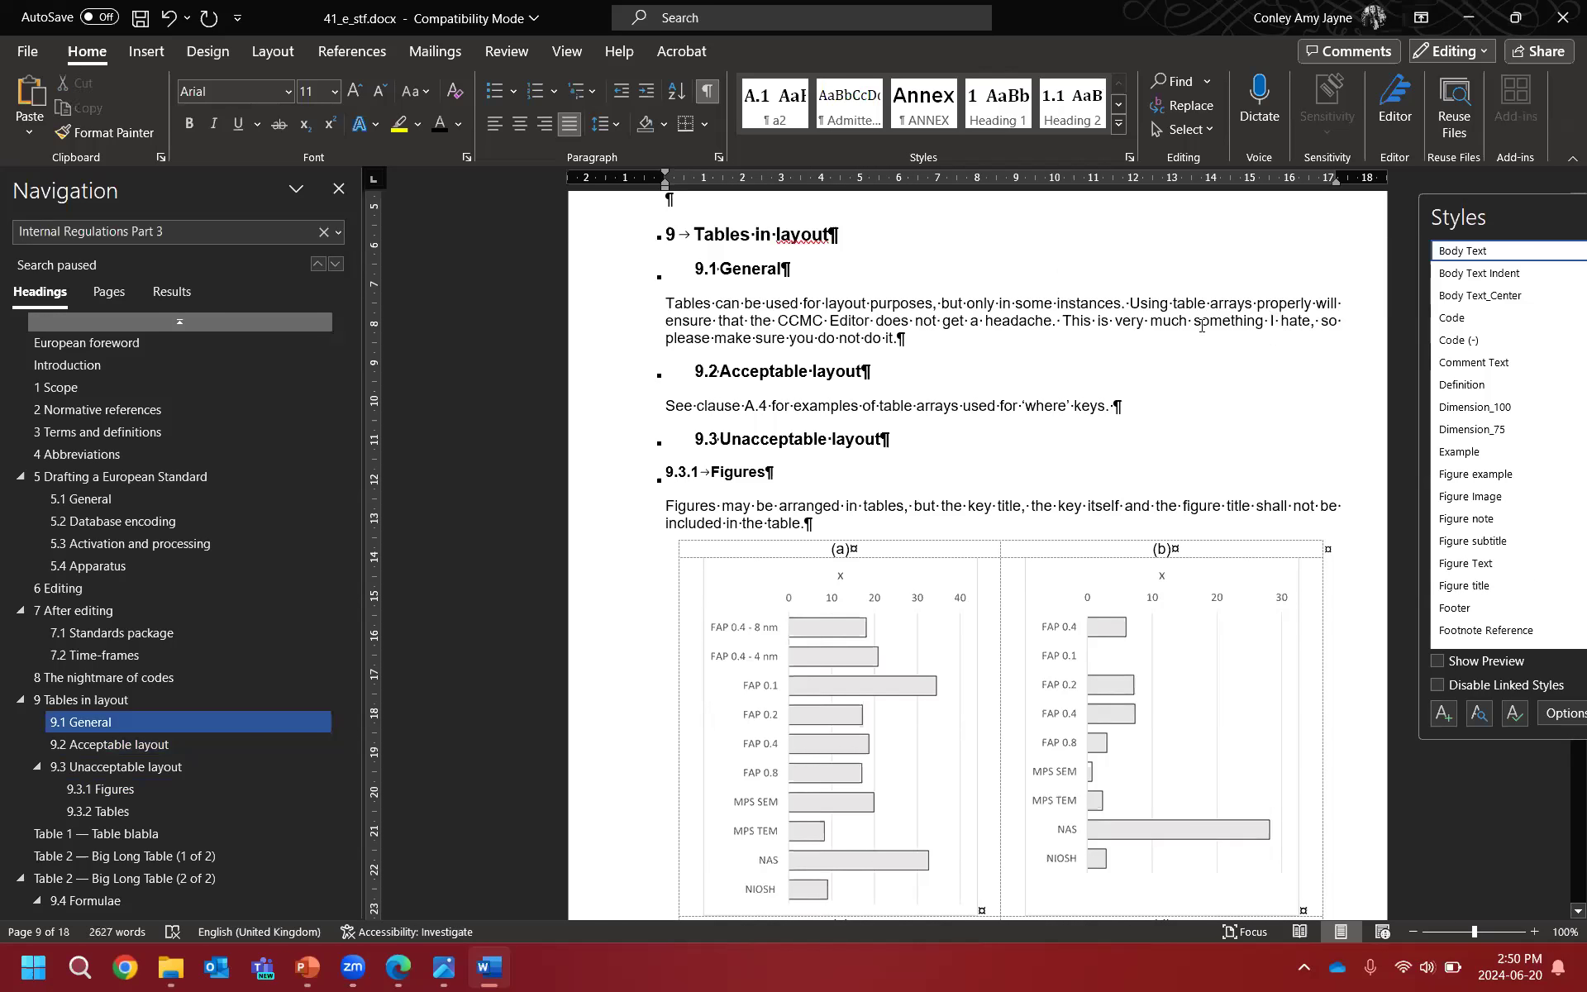
left_click_drag(1070, 322, 1190, 351)
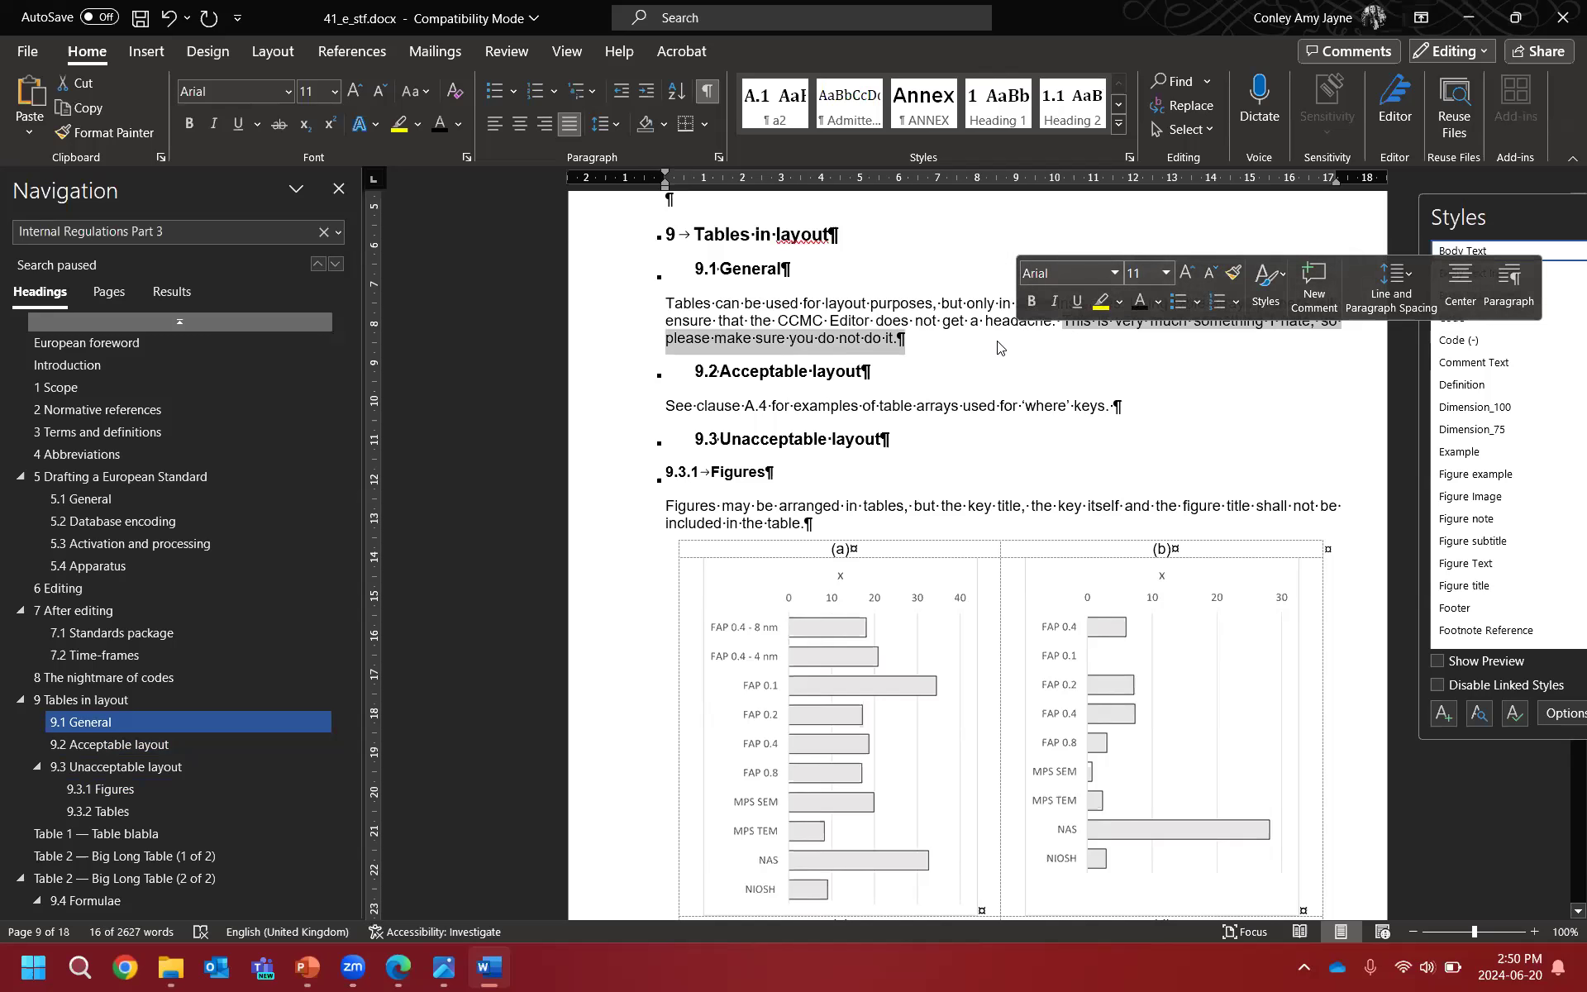
key("Delete")
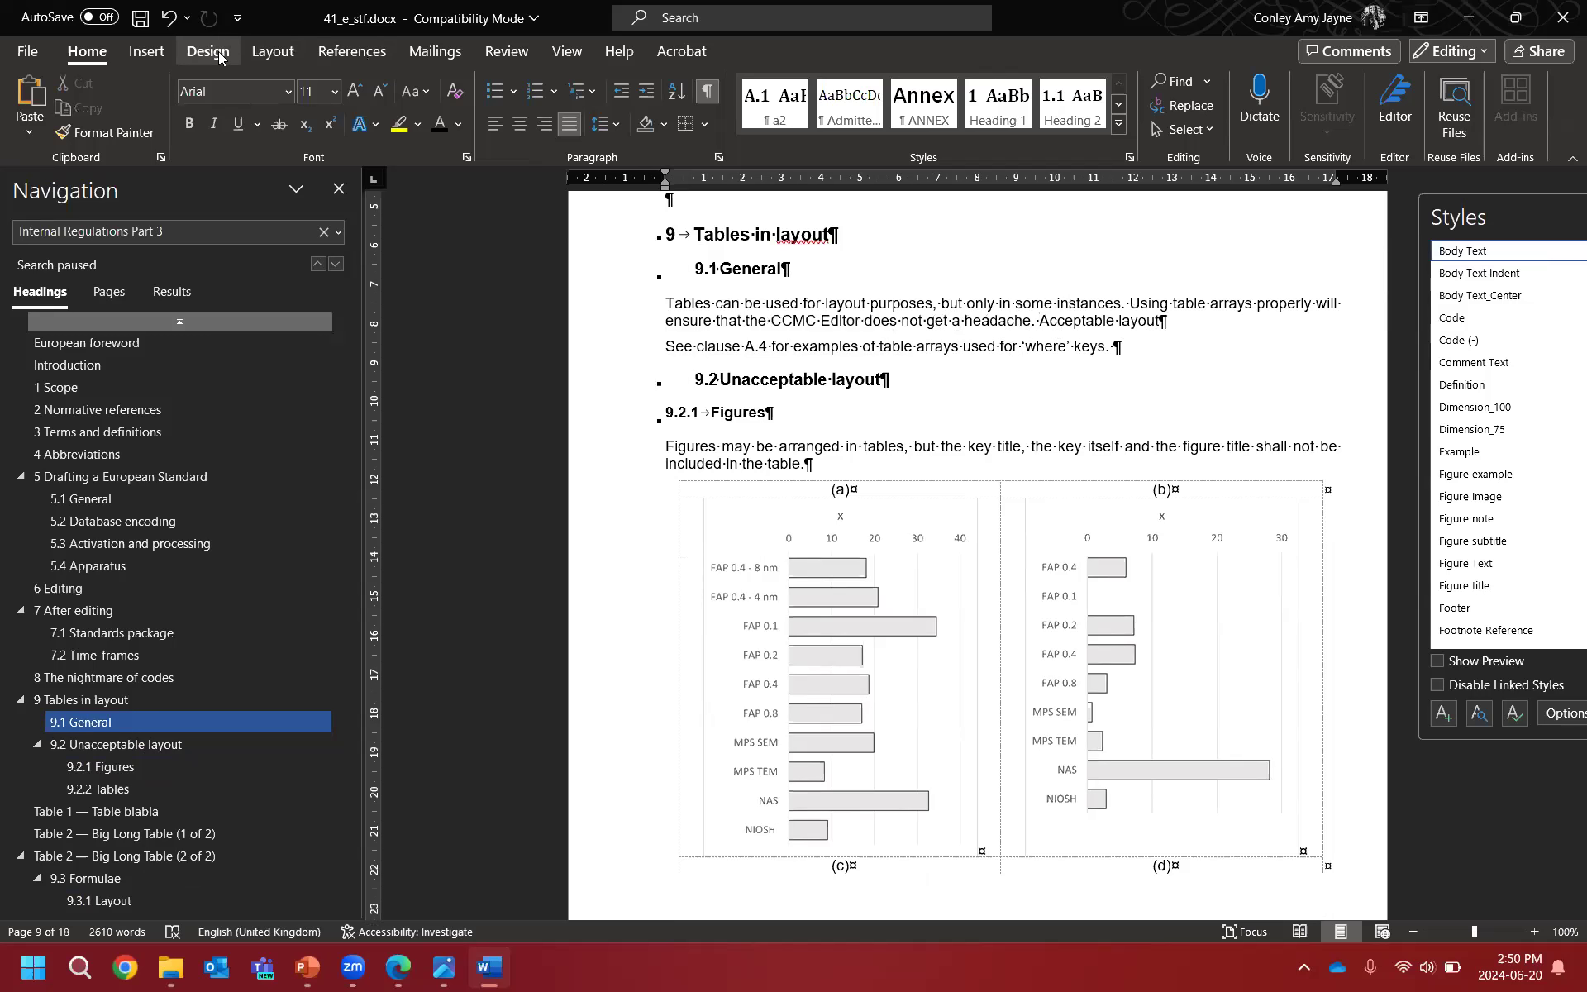
left_click(170, 18)
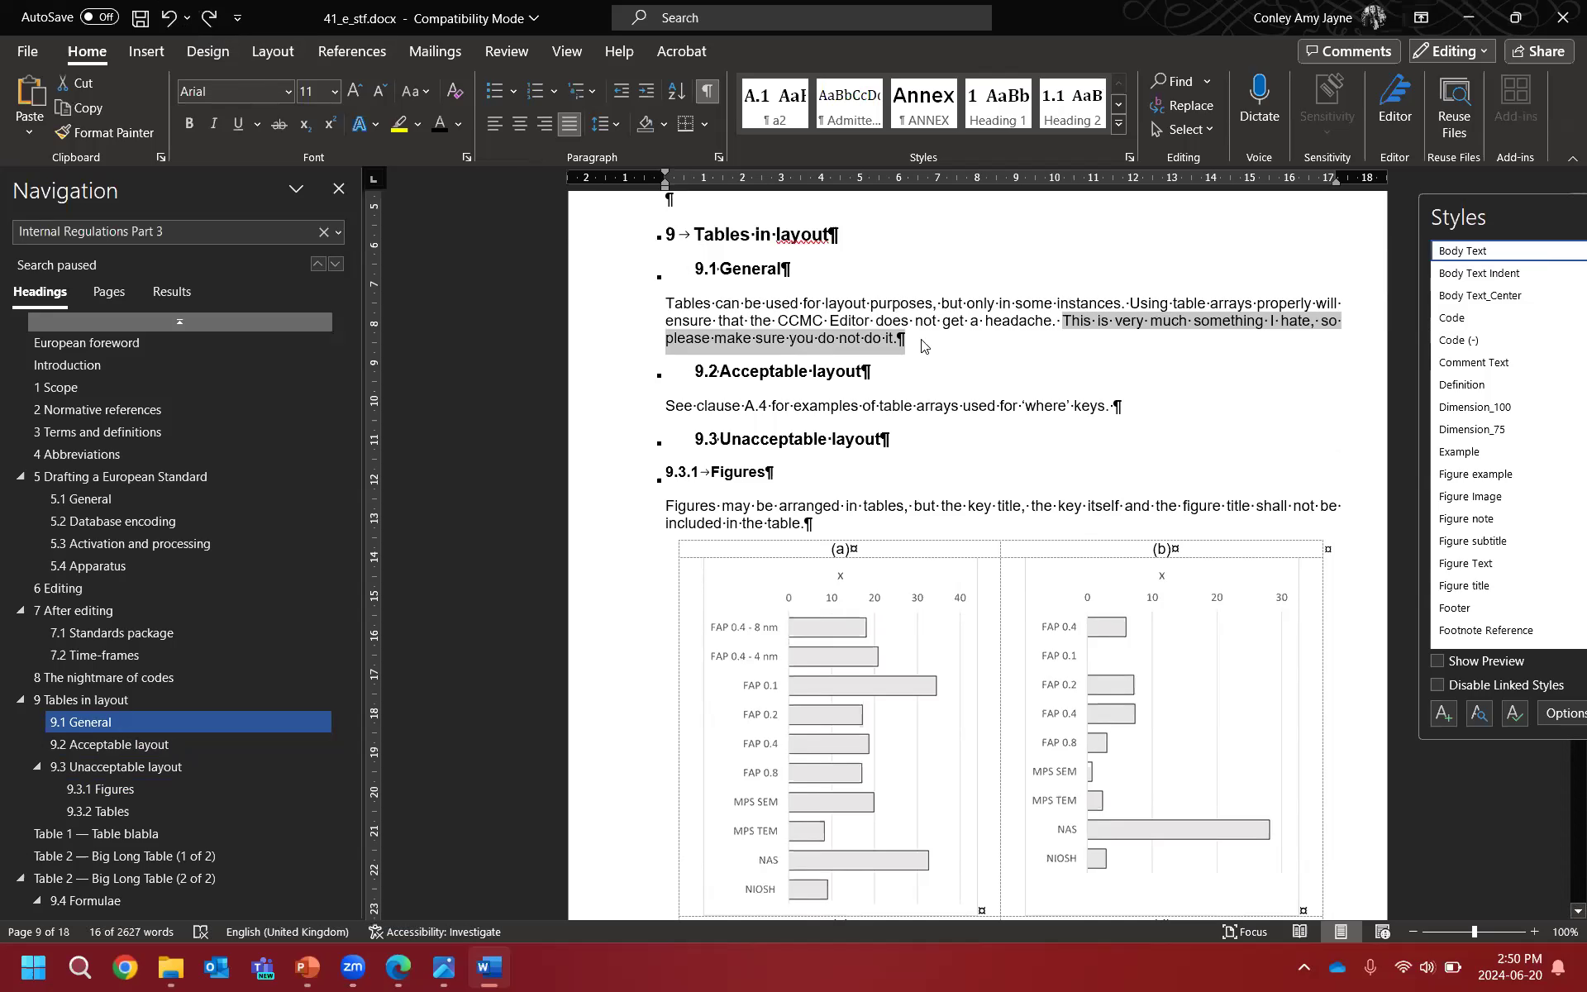
Step: Delete the sentence "This is very much something I hate, so please make sure you do not do it." from 9.1, keeping the paragraph mark
left_click(913, 341)
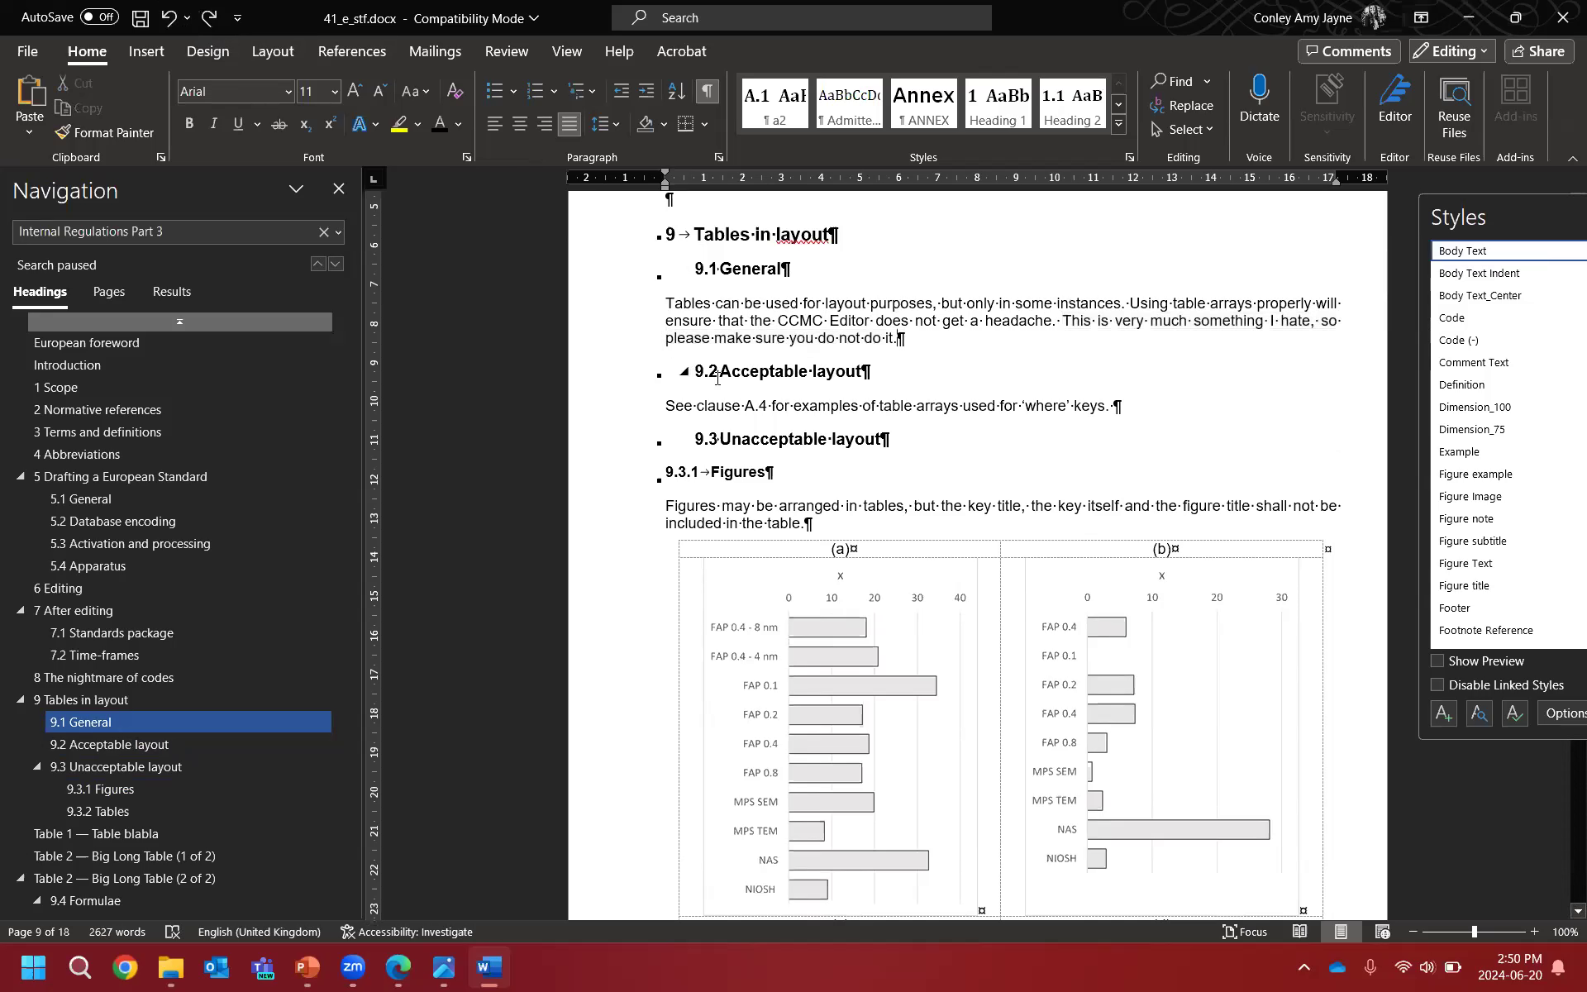
left_click_drag(1066, 319, 900, 339)
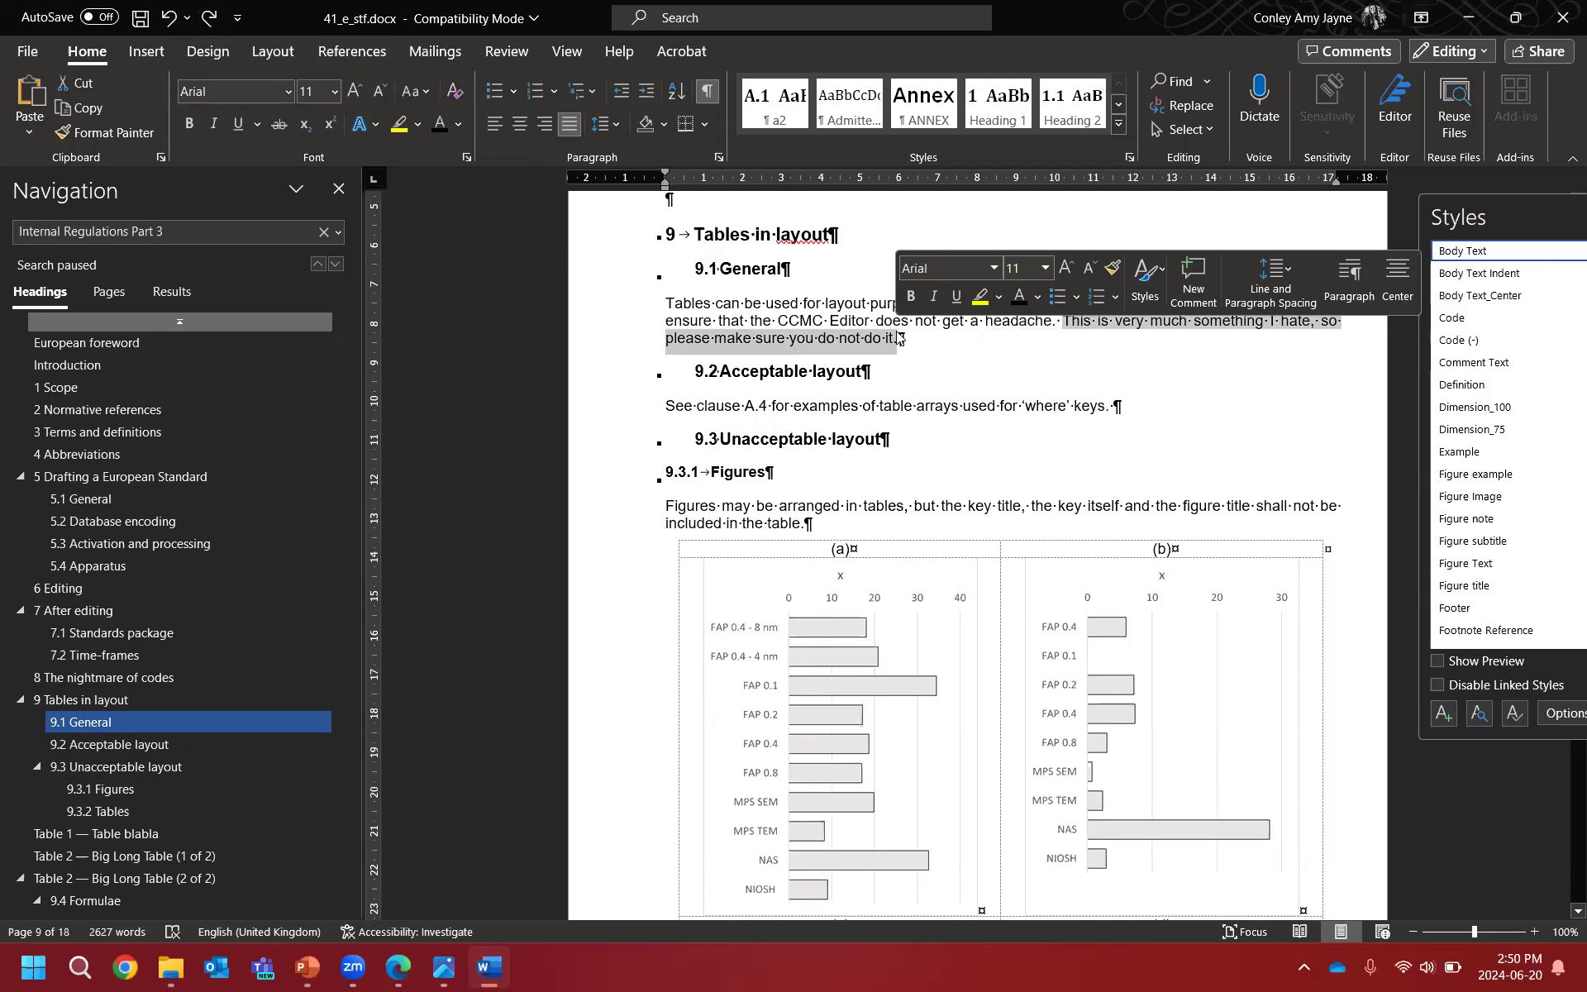
key("Delete")
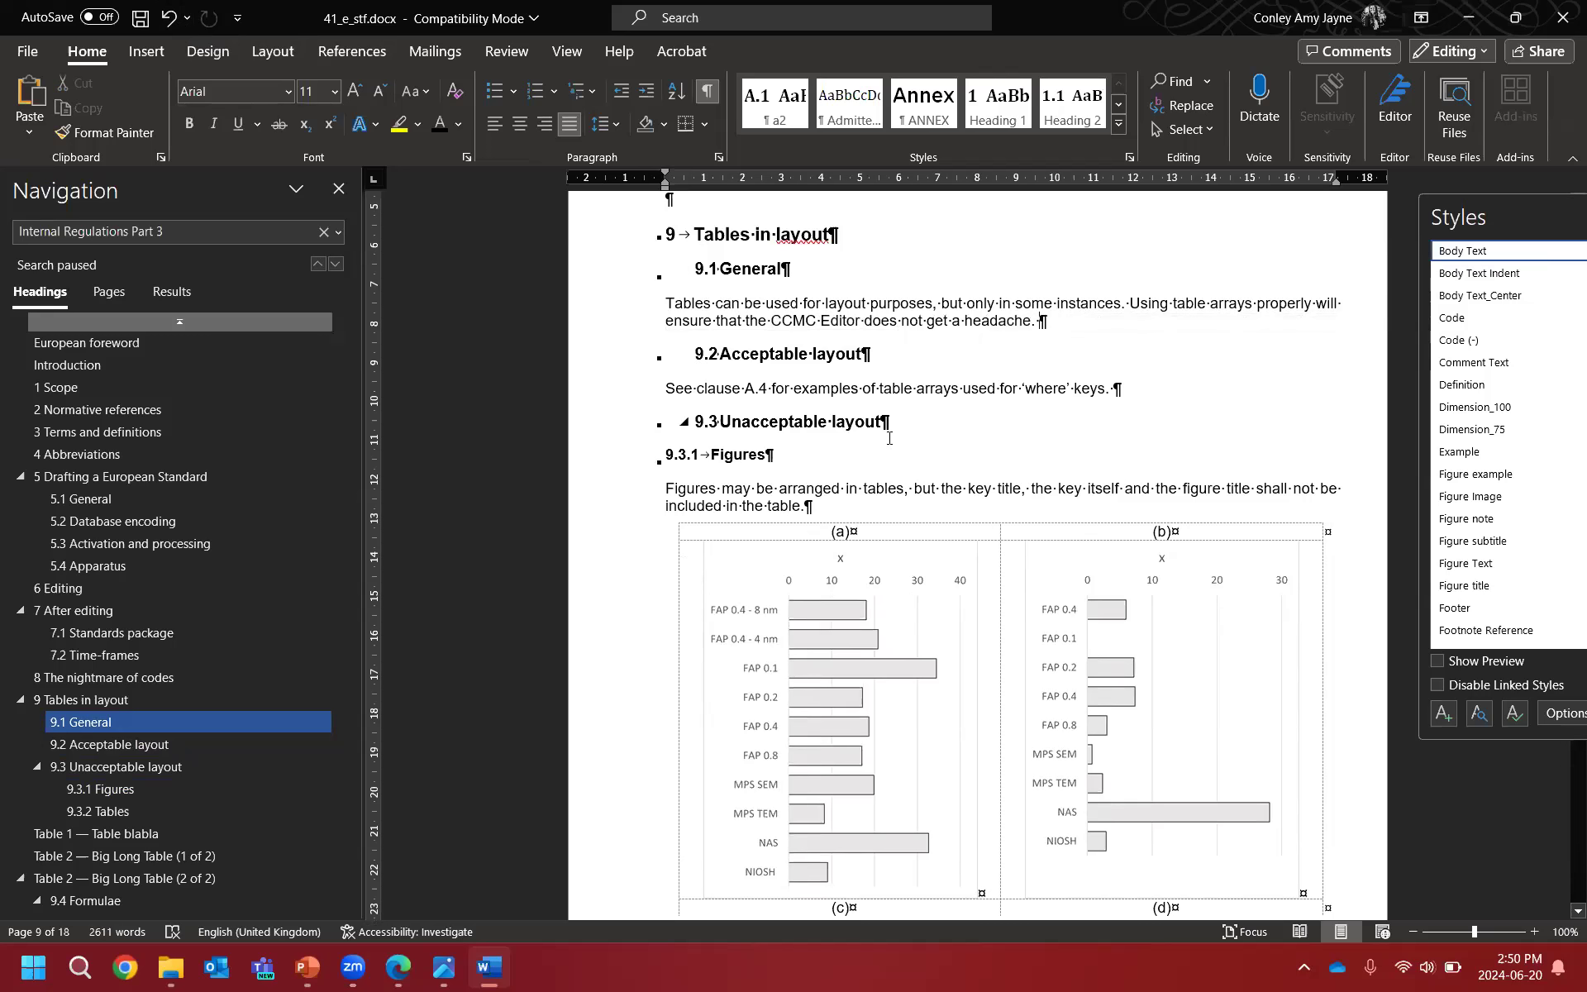
Step: Examine the extent of the layout table under 9.3.1 Figures, including its graphs, key, figure title and struck-through text
scroll(941, 435, "down", 4)
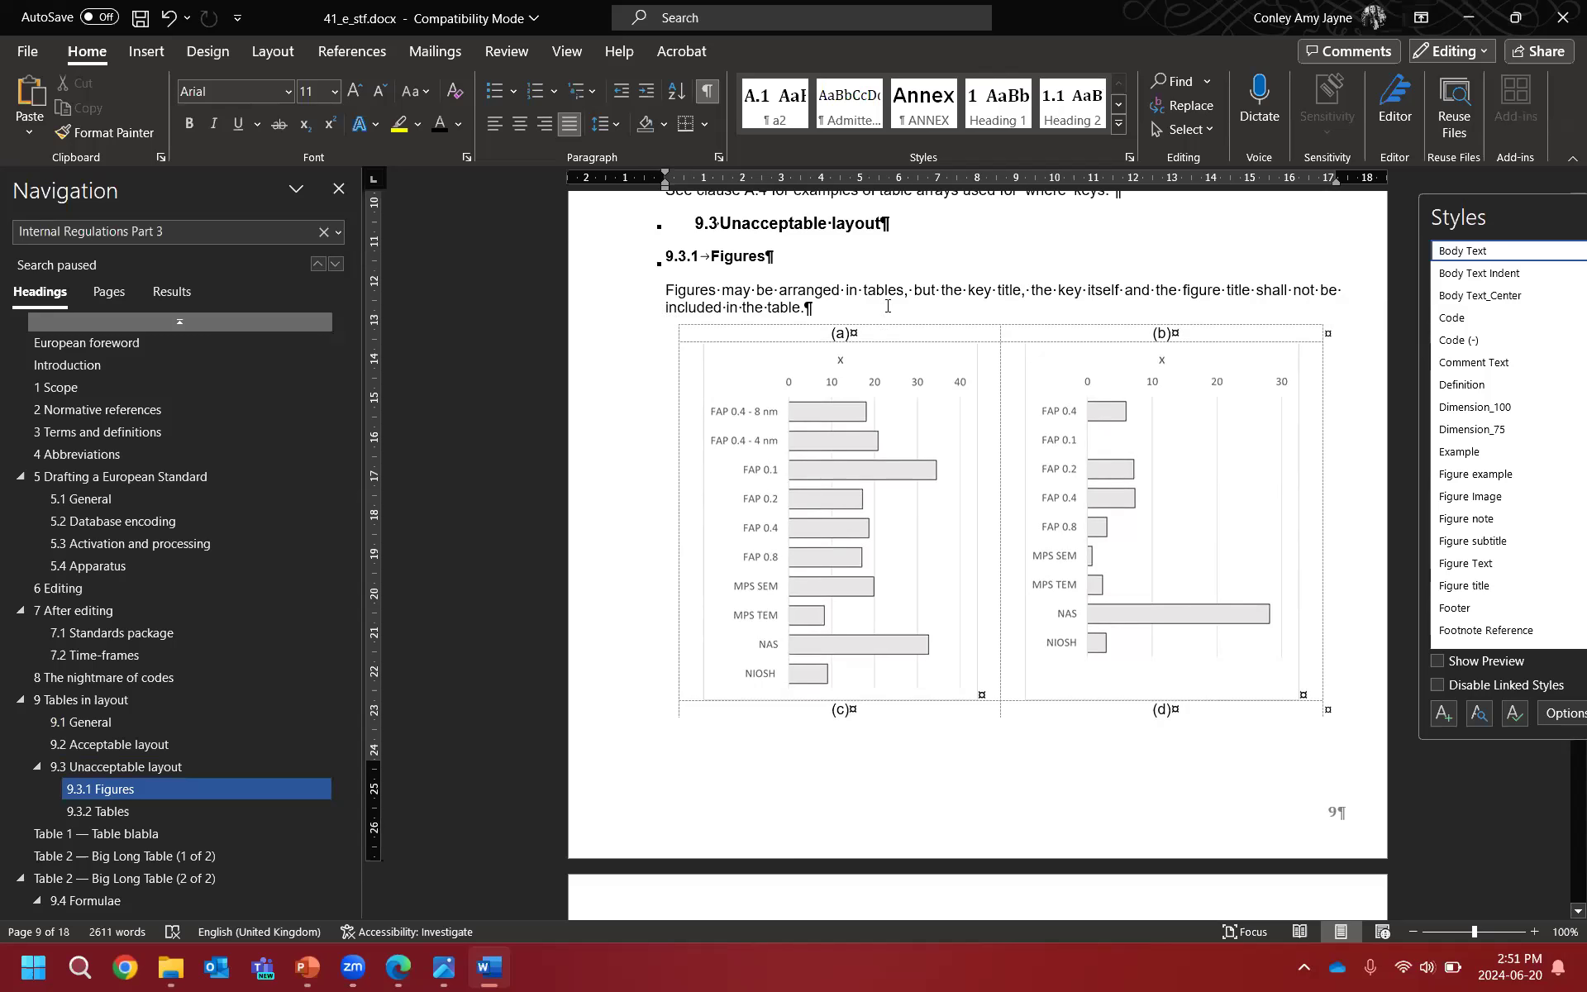
scroll(887, 306, "down", 1)
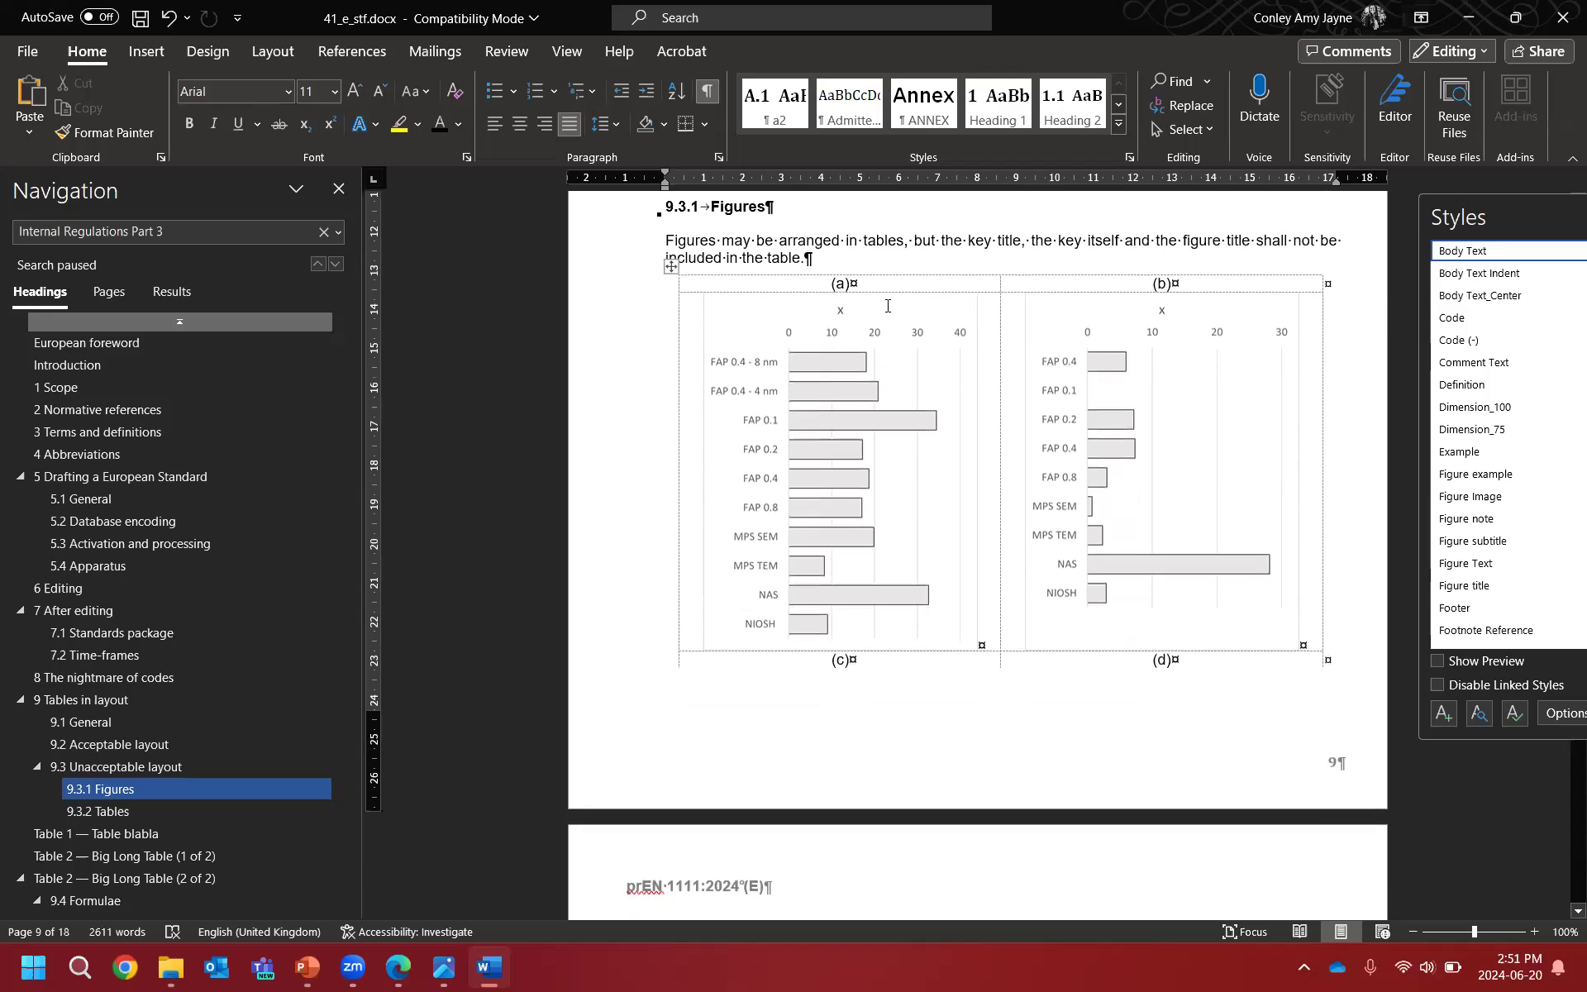
scroll(887, 305, "down", 15)
scroll(905, 362, "down", 4)
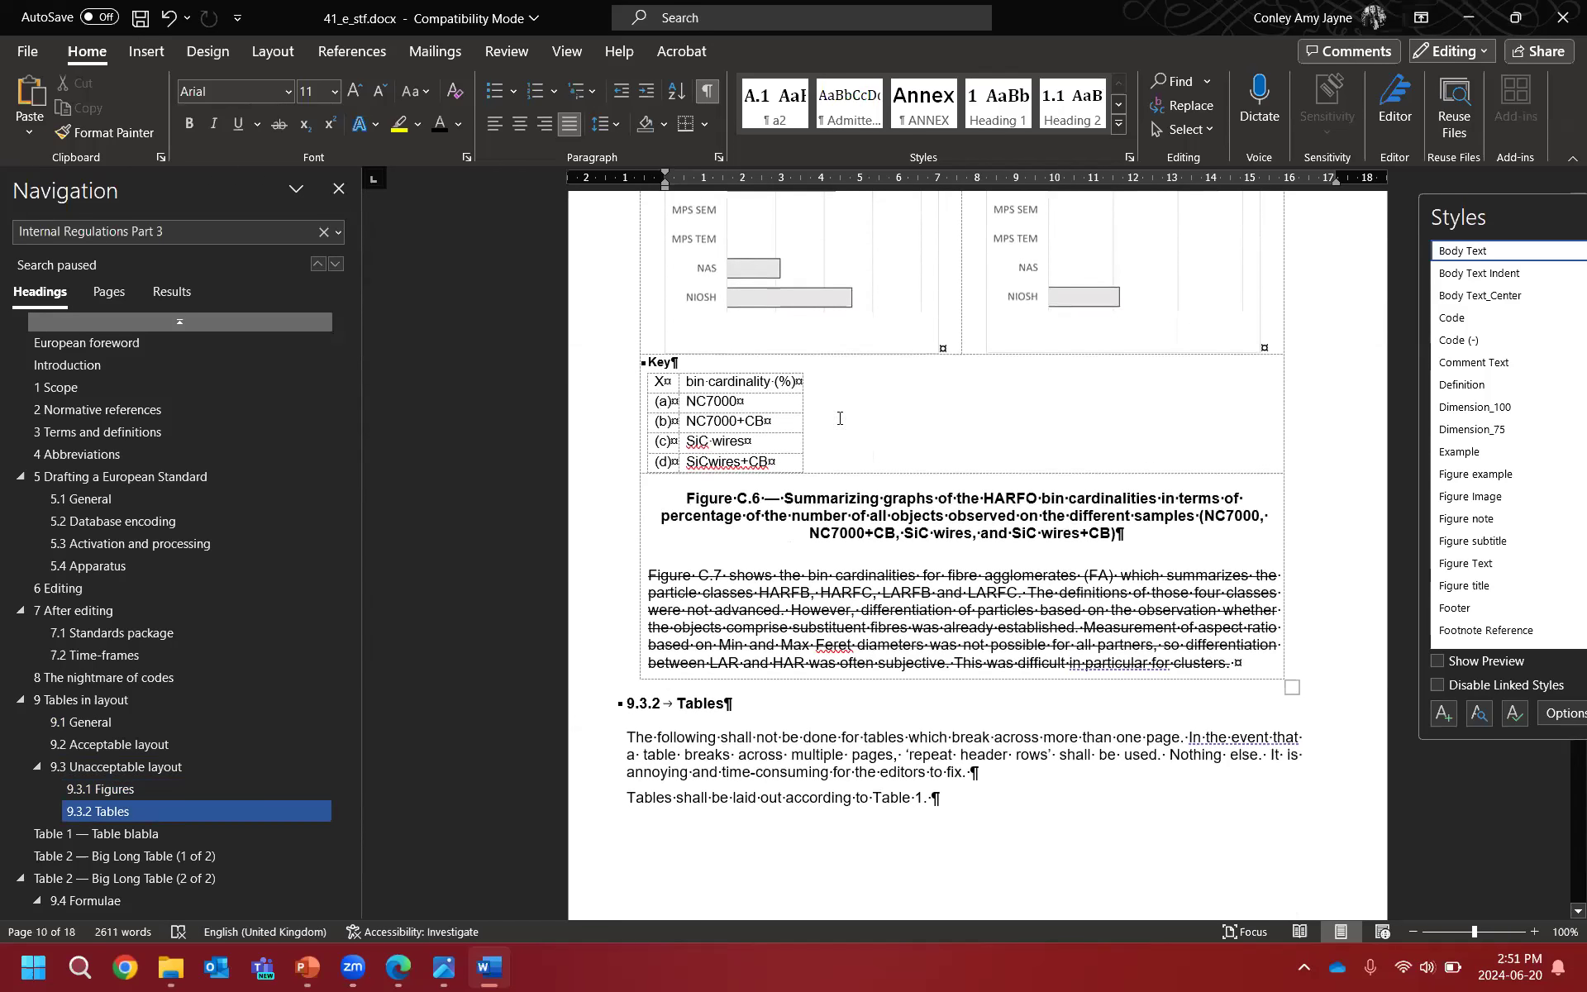
scroll(850, 418, "up", 1)
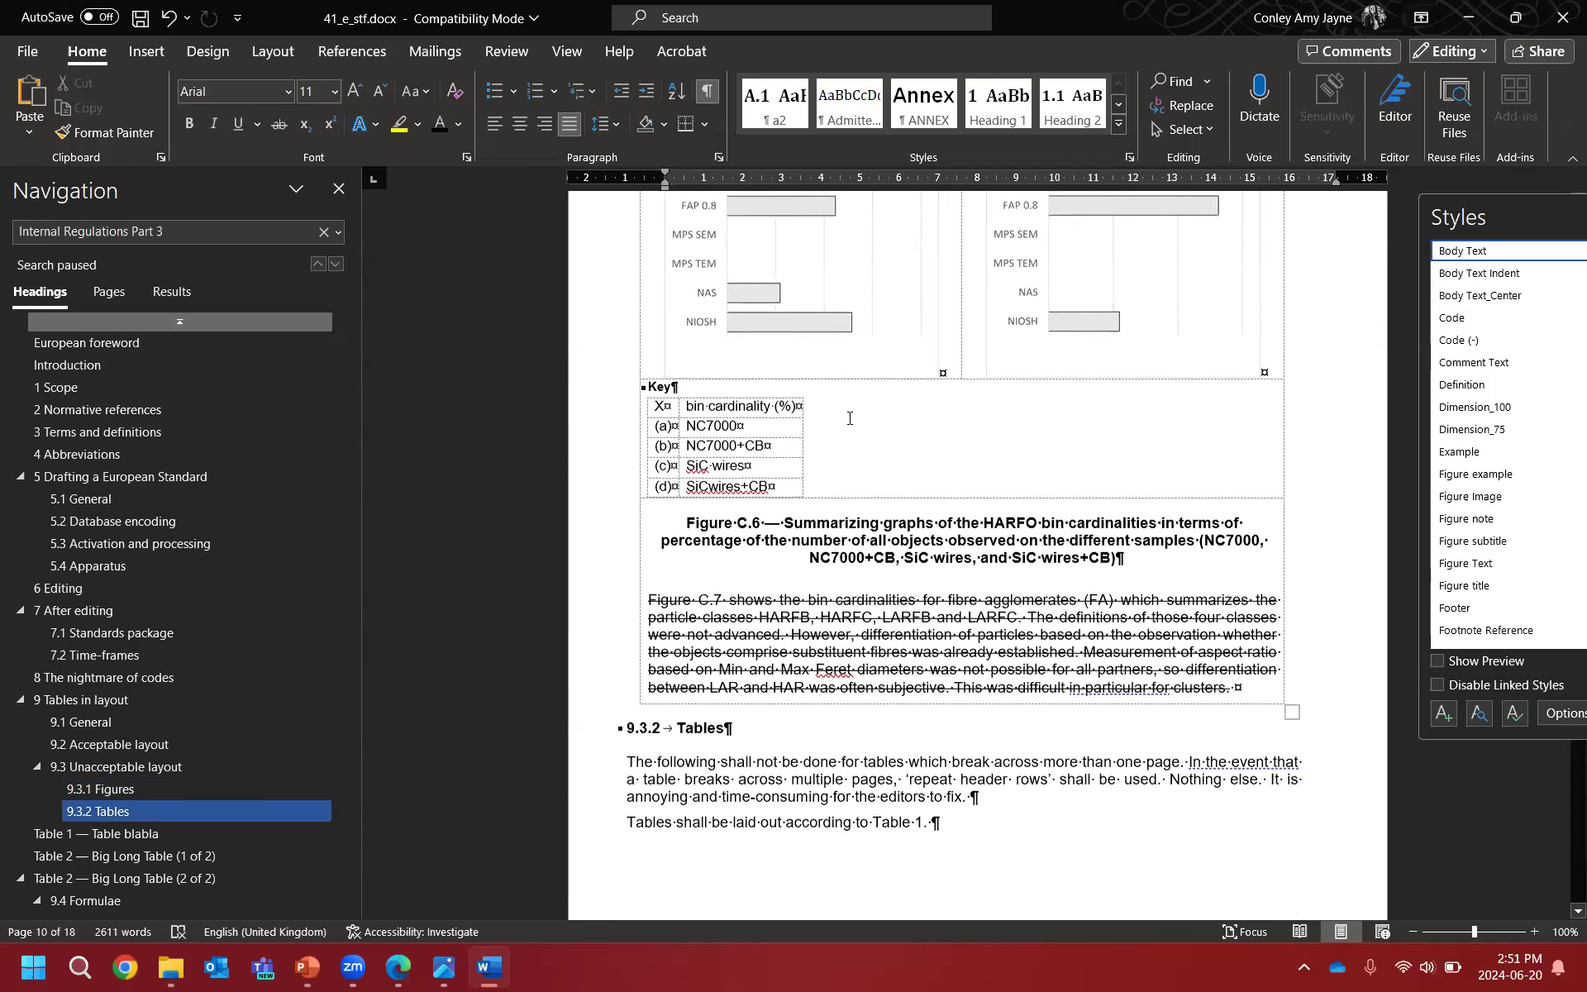
scroll(850, 419, "up", 20)
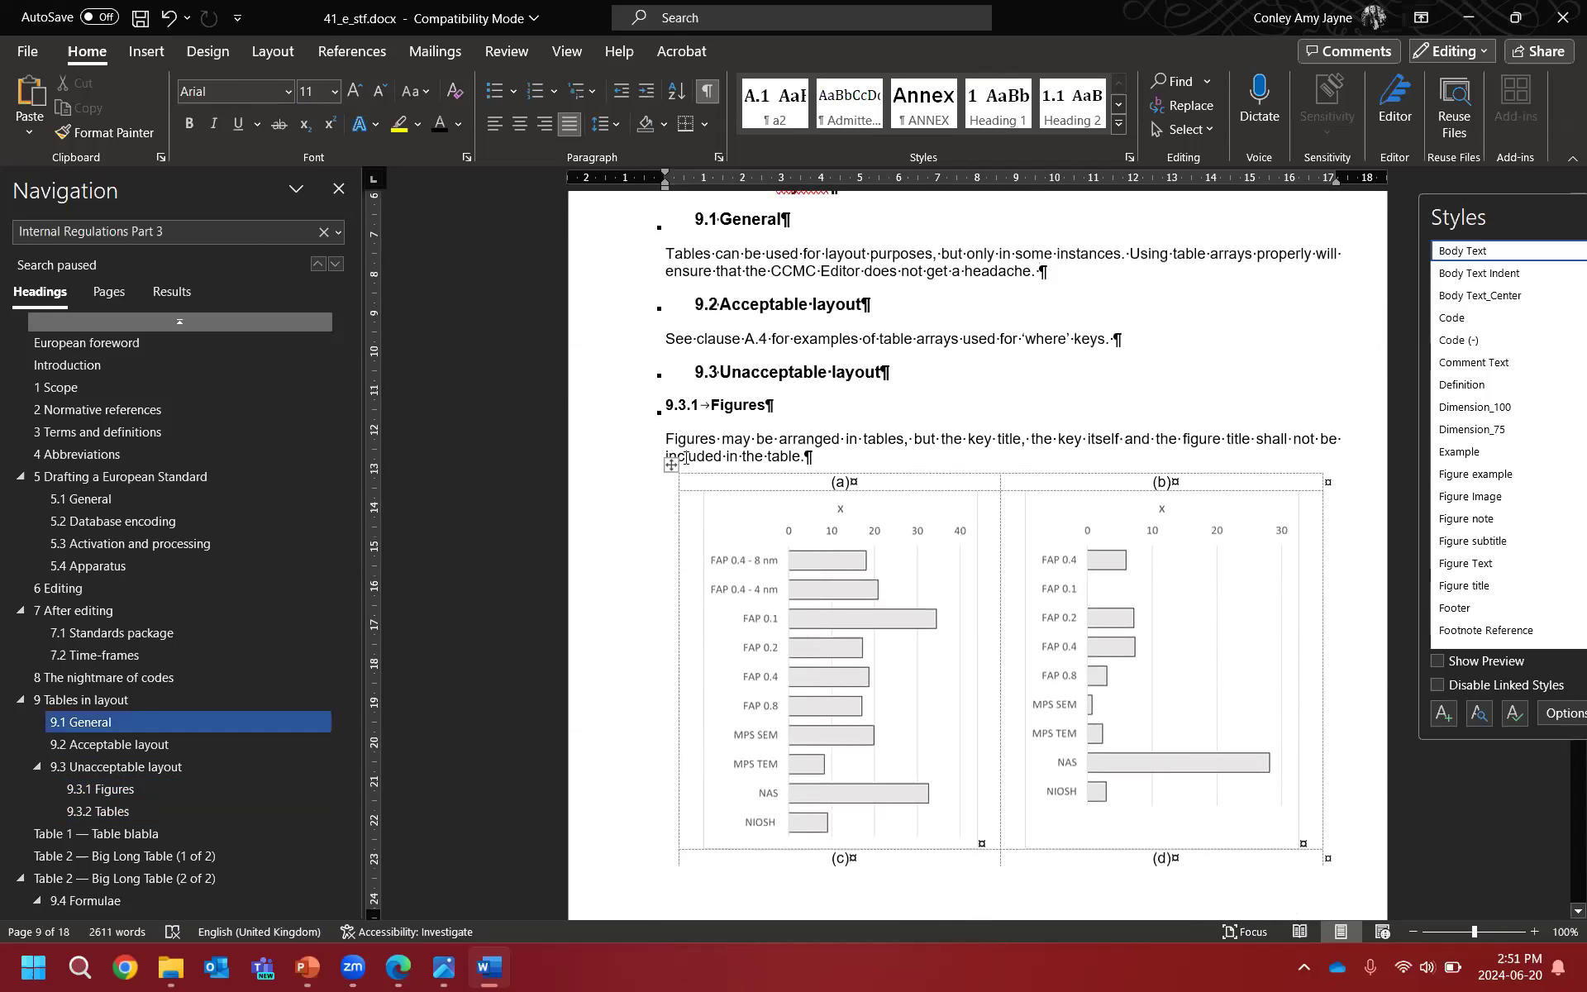
left_click(671, 466)
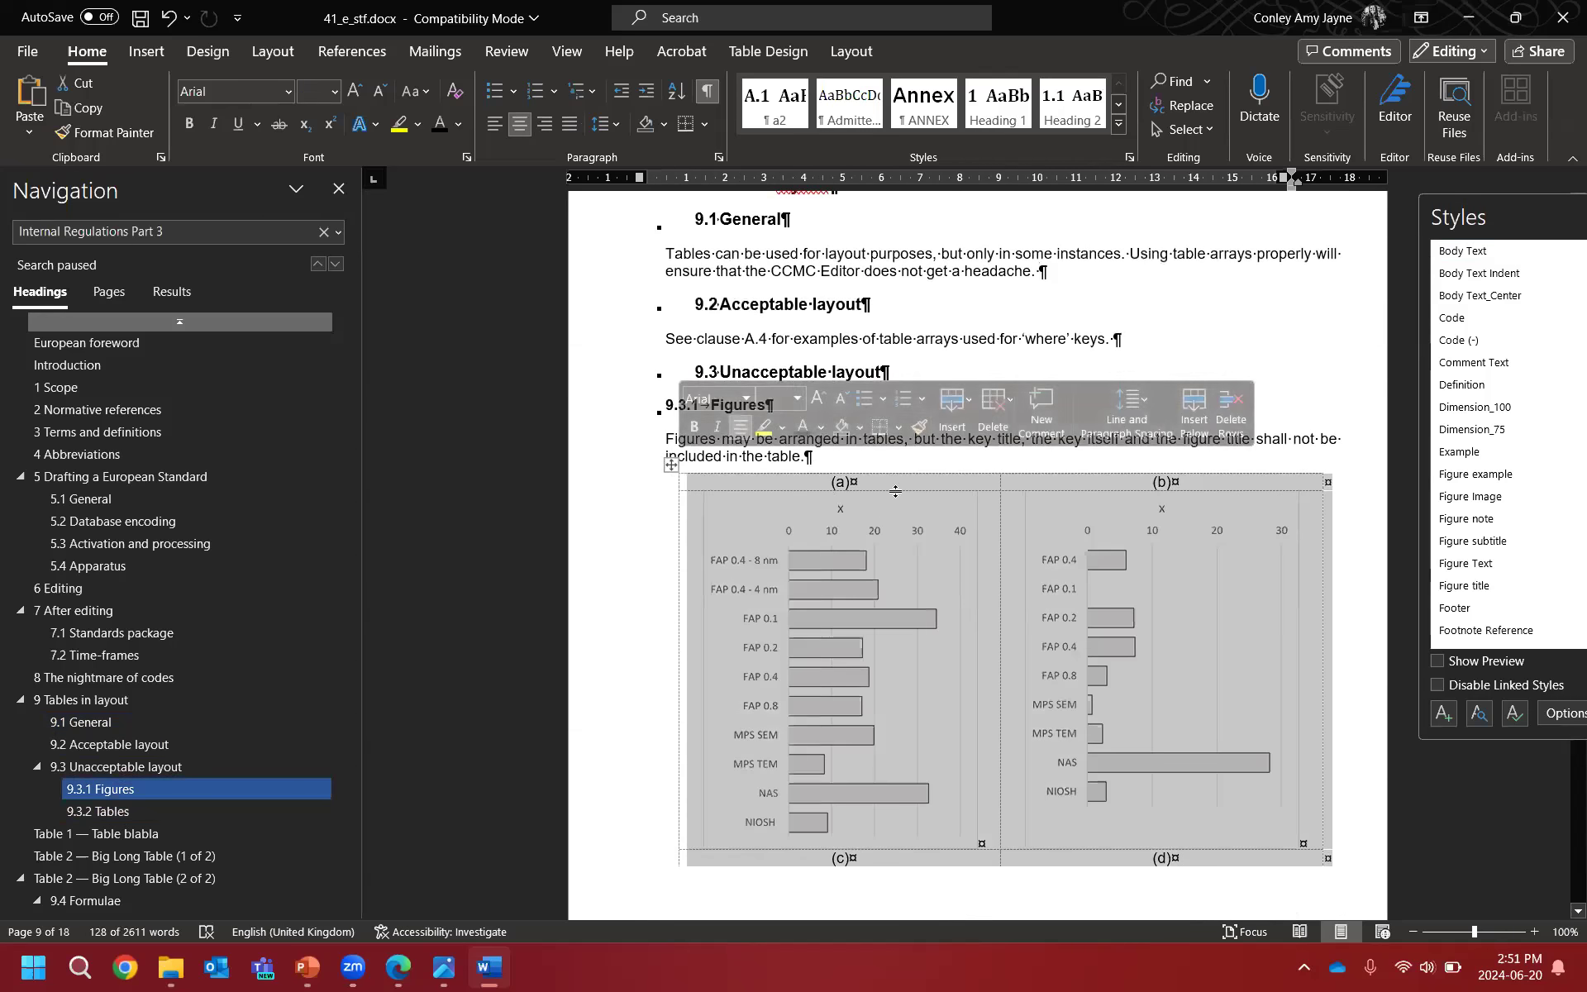
scroll(897, 496, "down", 15)
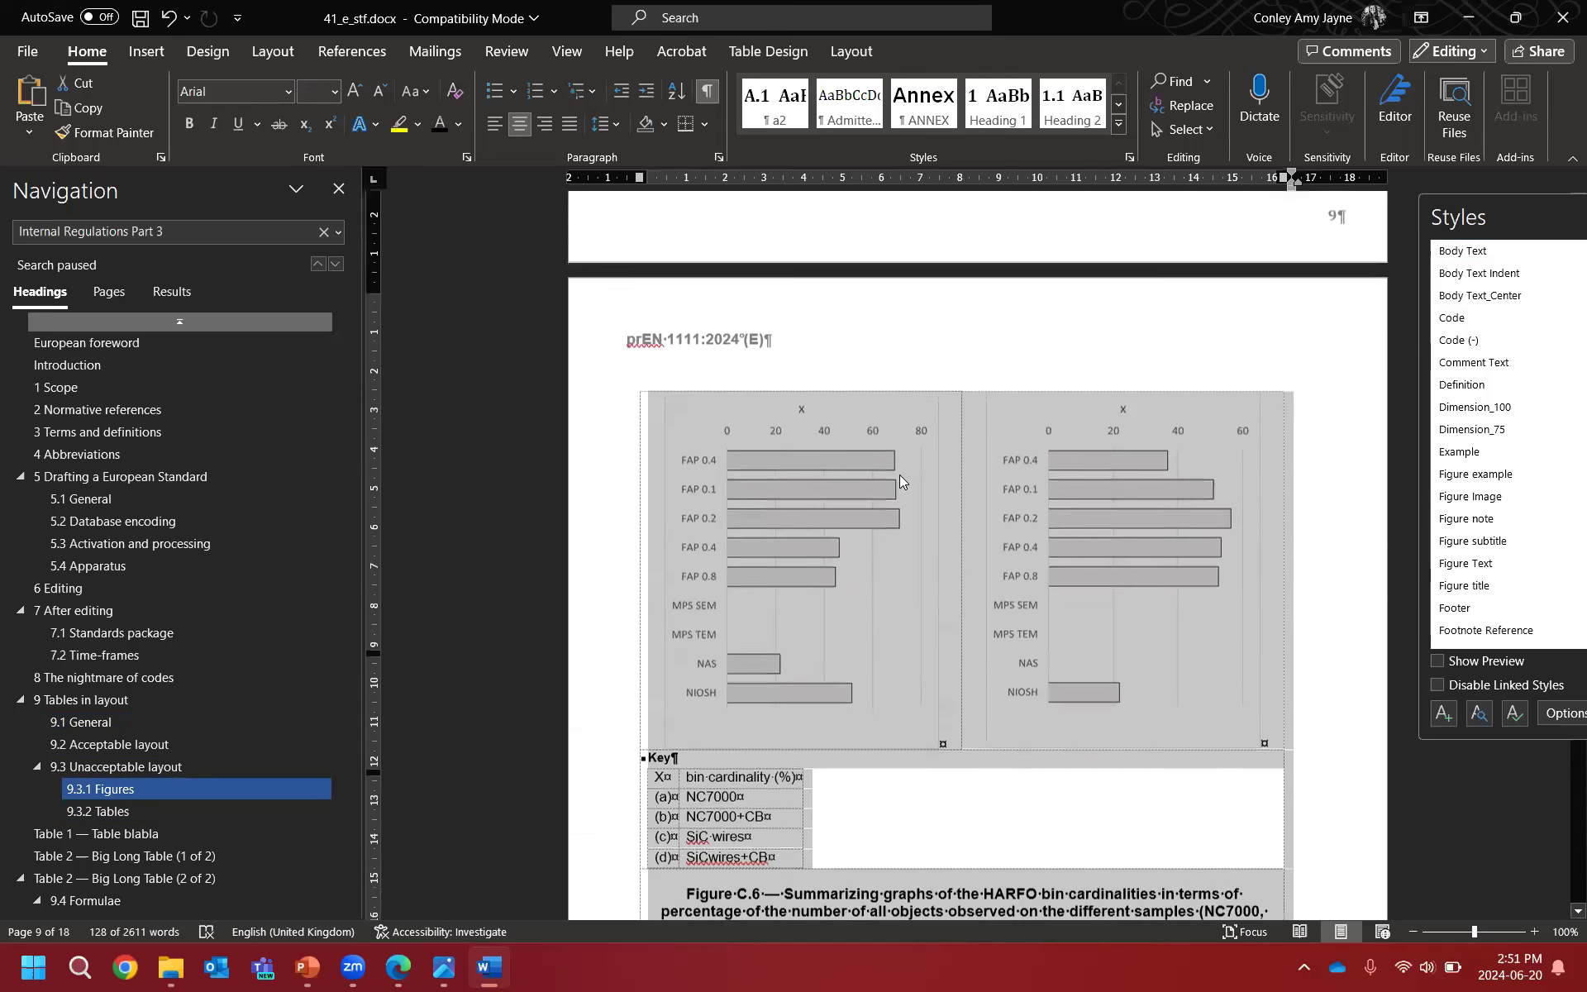
scroll(901, 471, "down", 4)
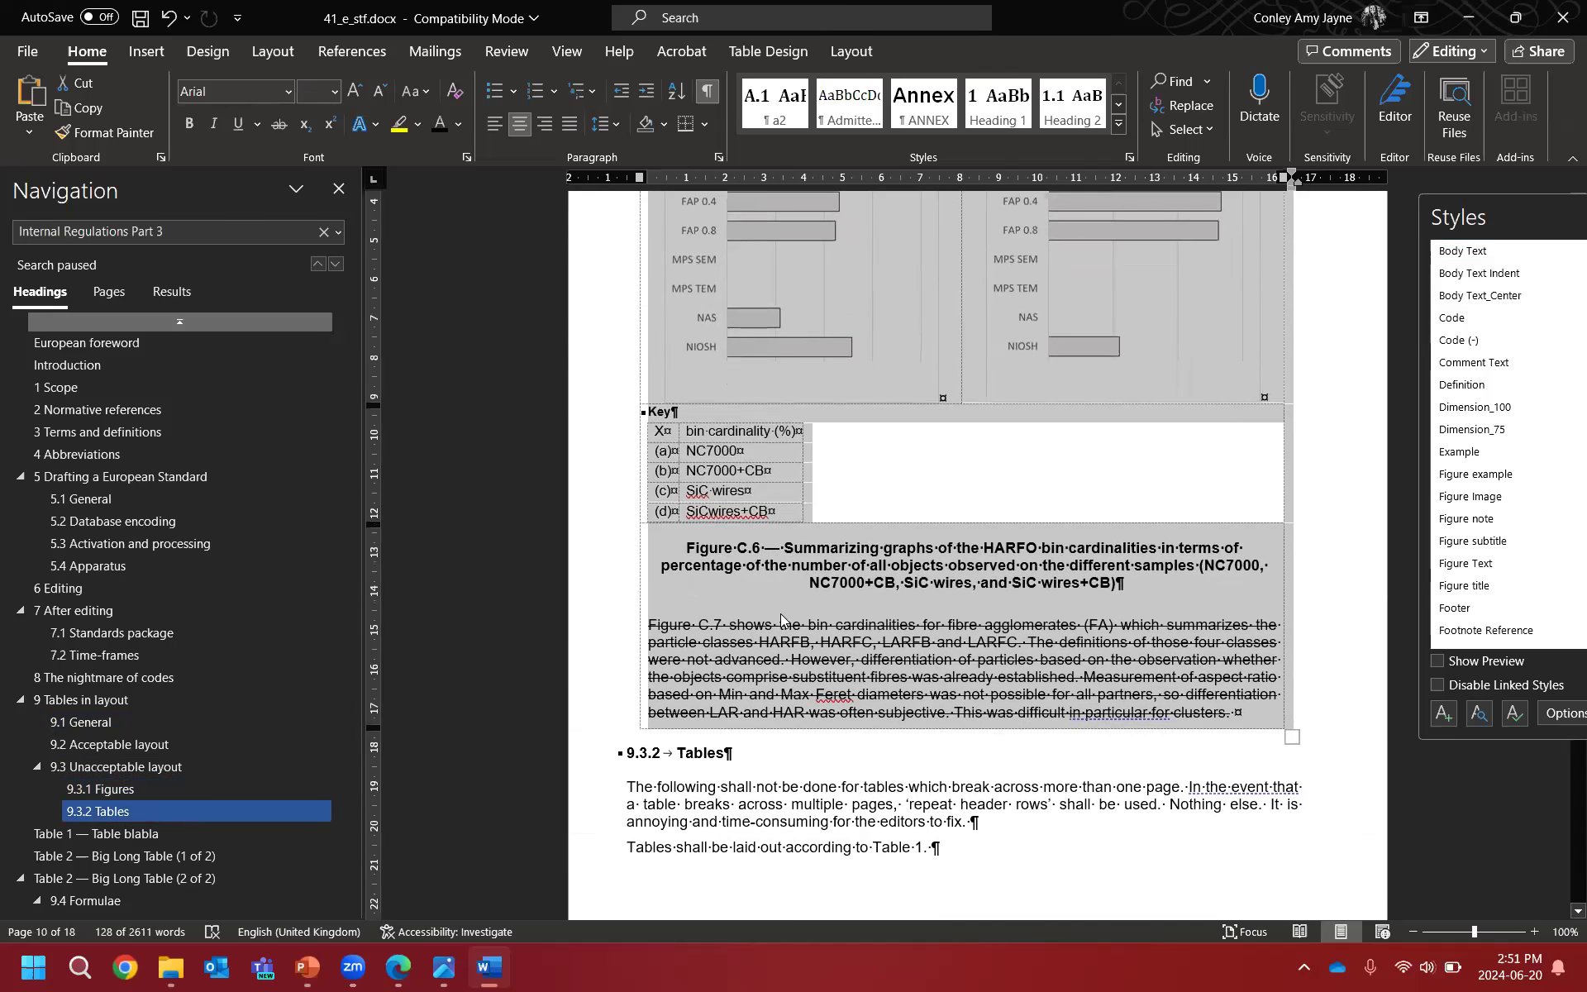
scroll(781, 613, "up", 10)
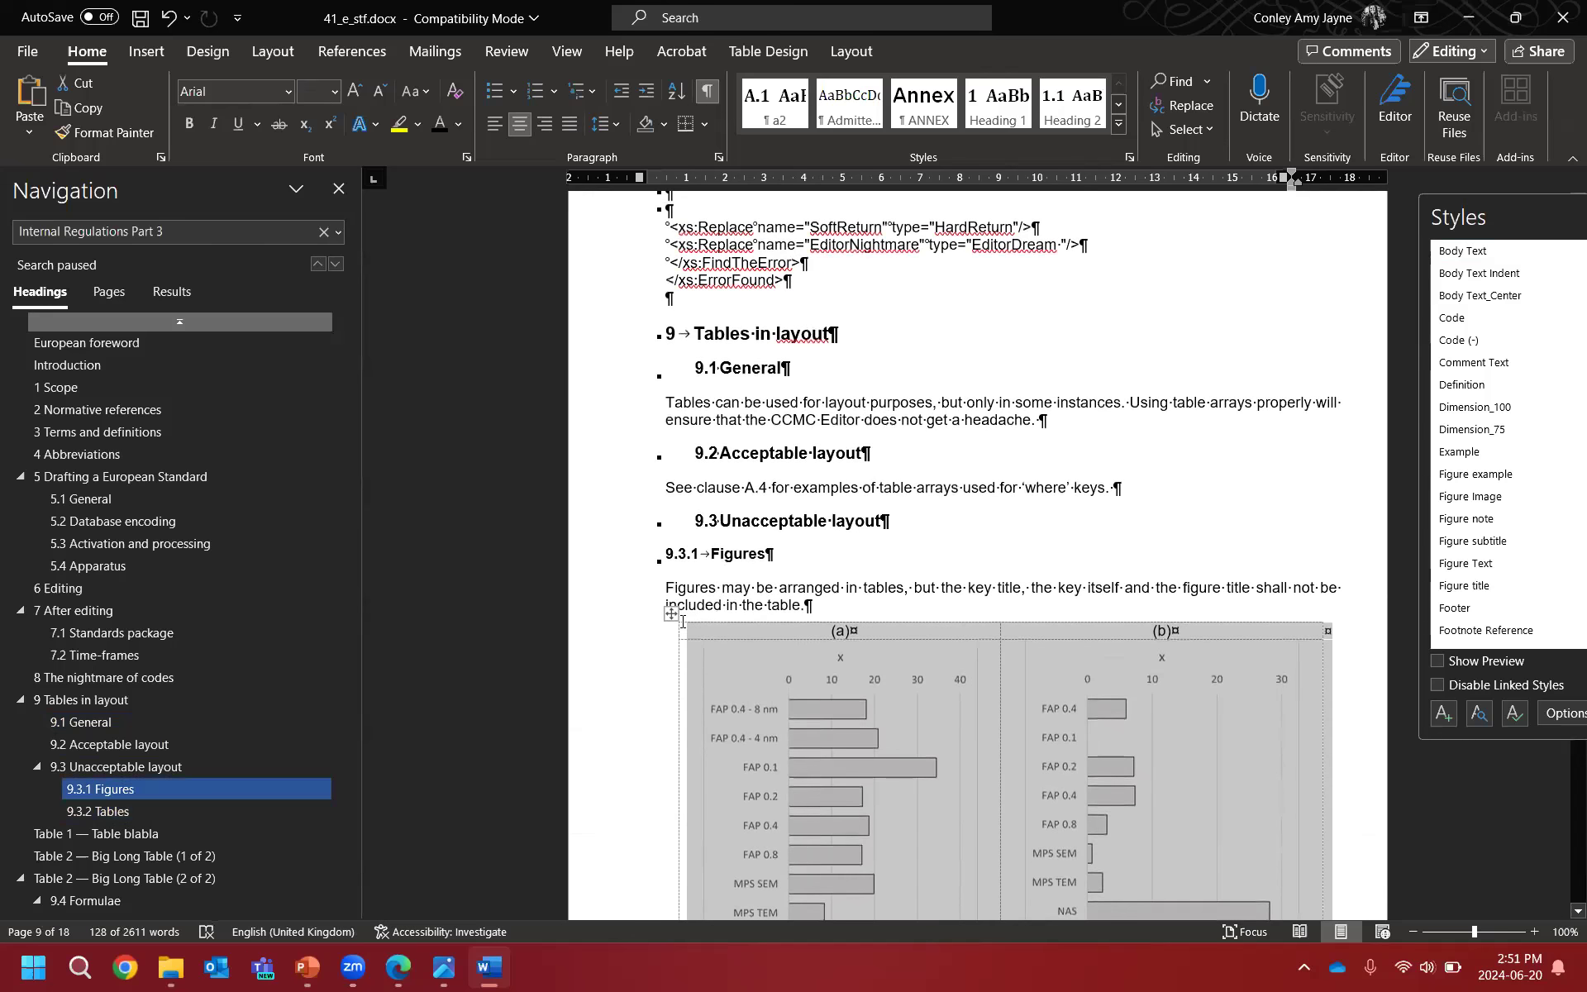
left_click(671, 613)
left_click(889, 611)
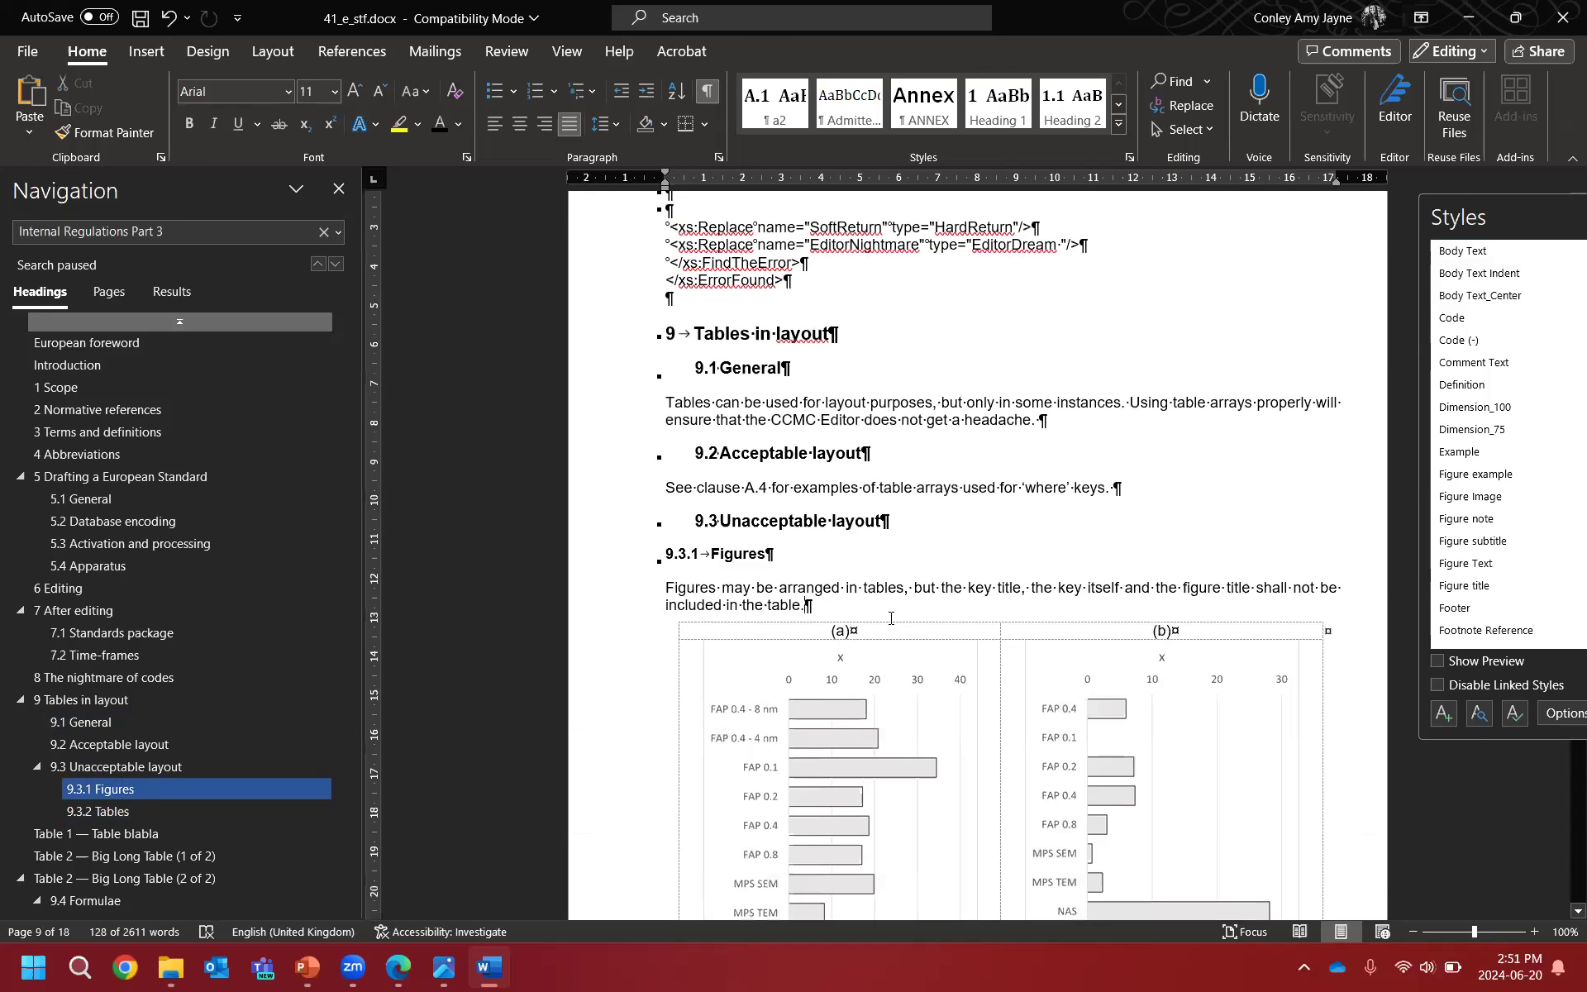
scroll(909, 520, "down", 10)
scroll(909, 520, "down", 6)
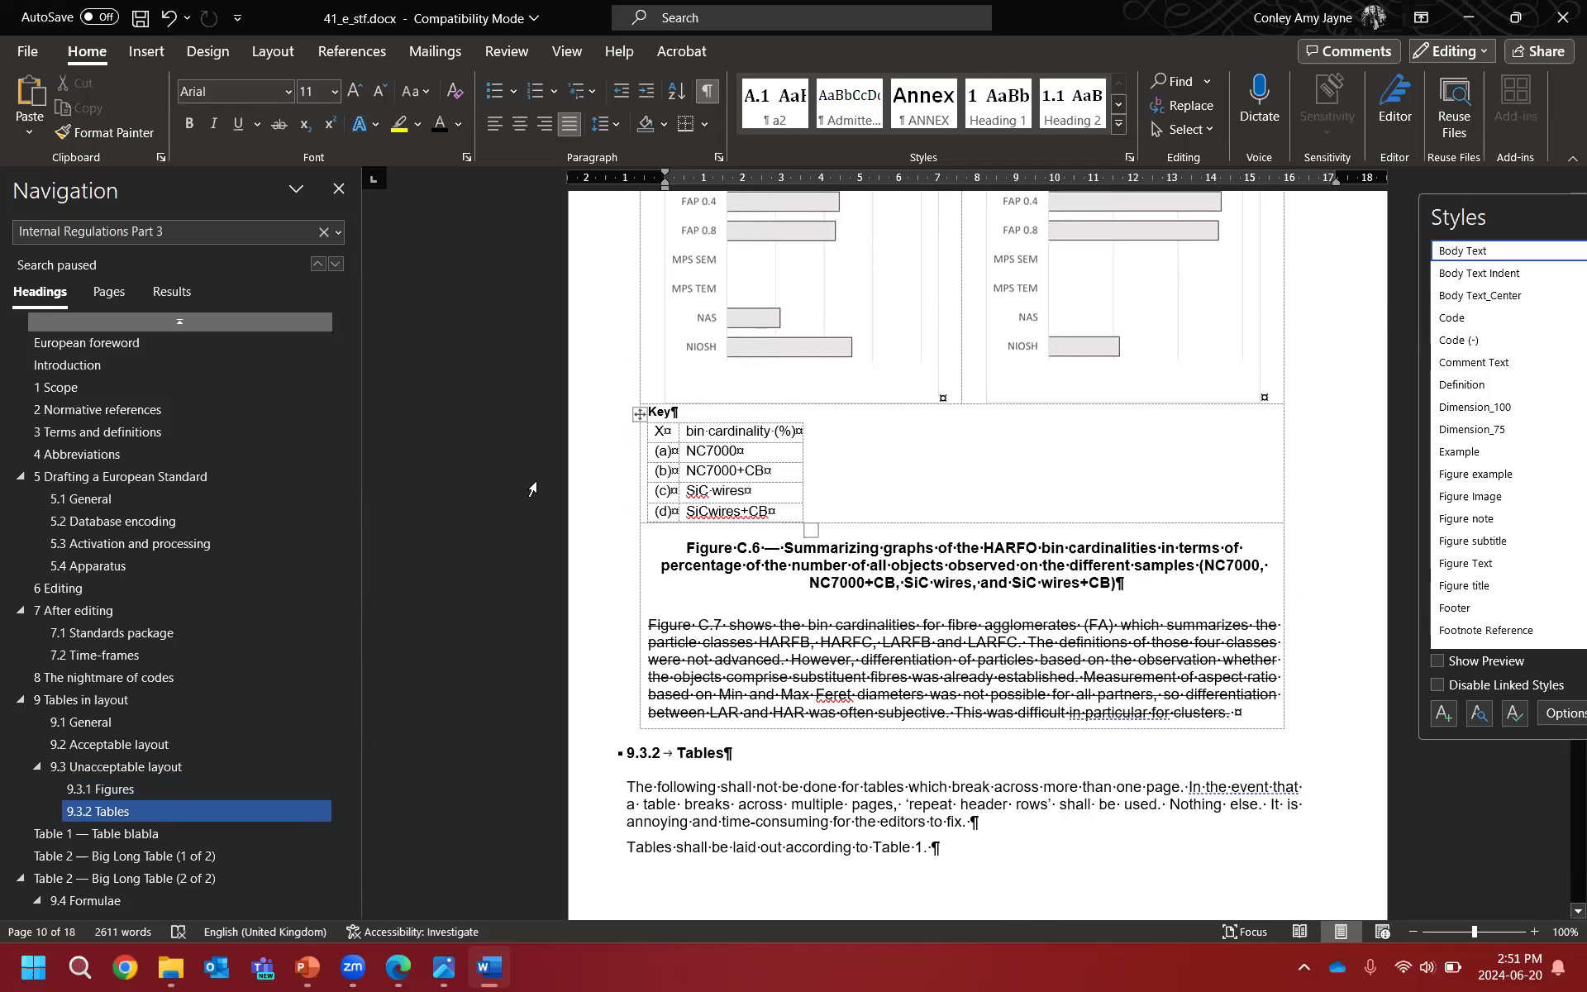
Step: Convert the key, Figure C.6 title and struck-through text rows of the 9.3.1 table to text separated by paragraph marks, including nested tables
left_click_drag(559, 465, 570, 585)
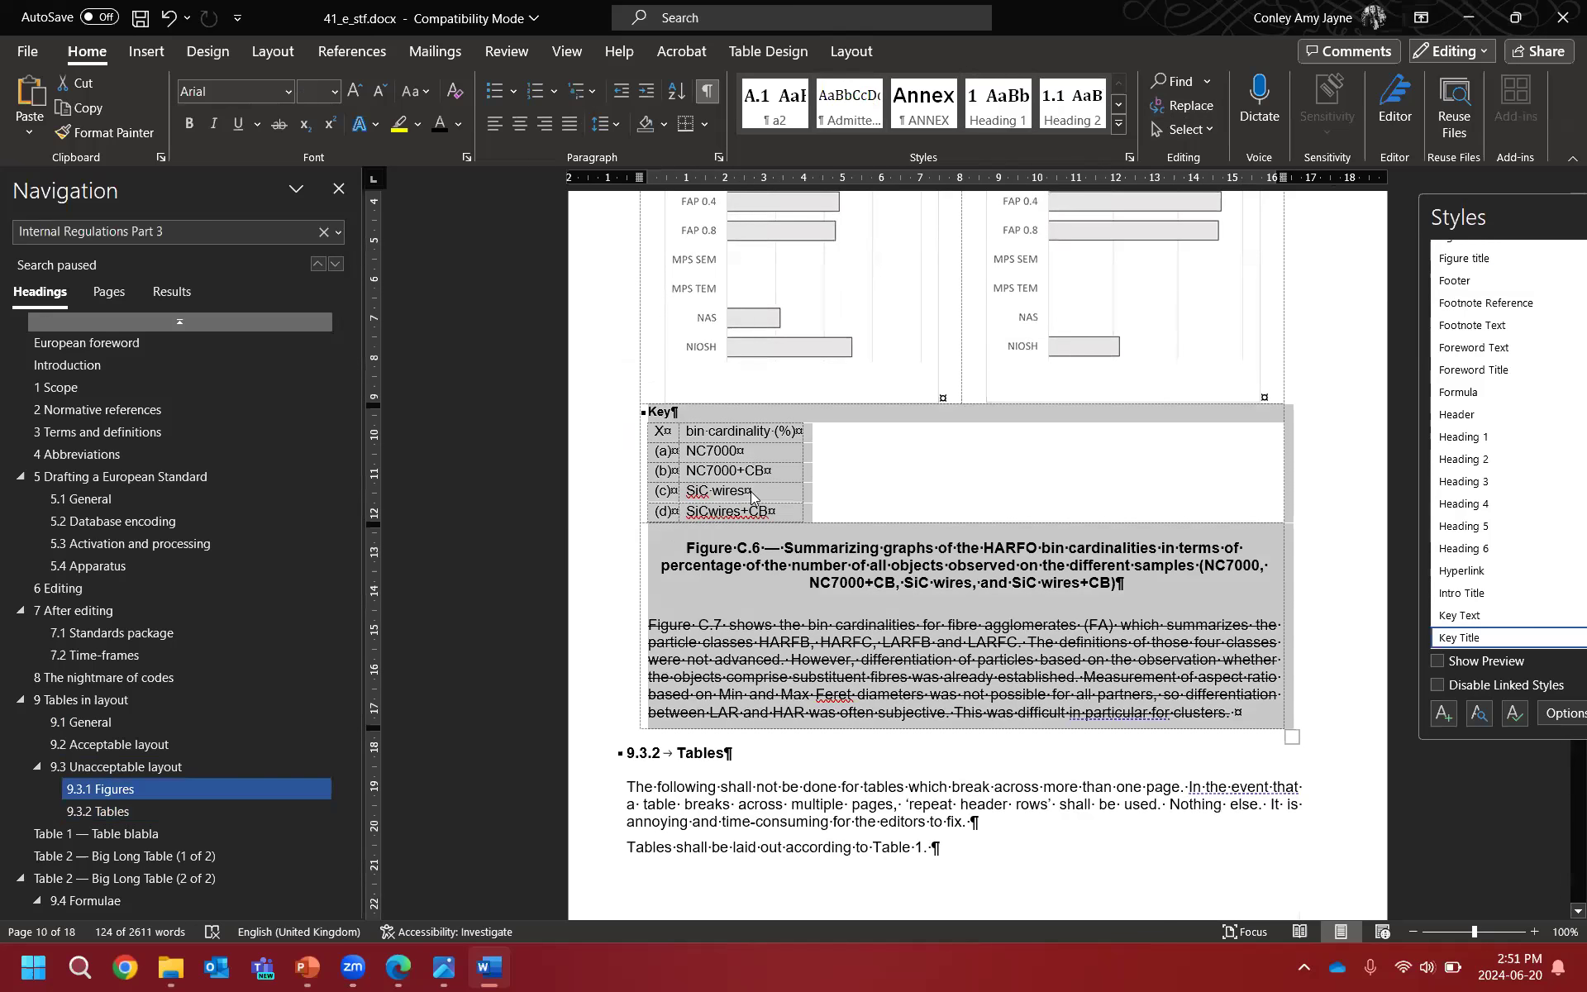
left_click(855, 52)
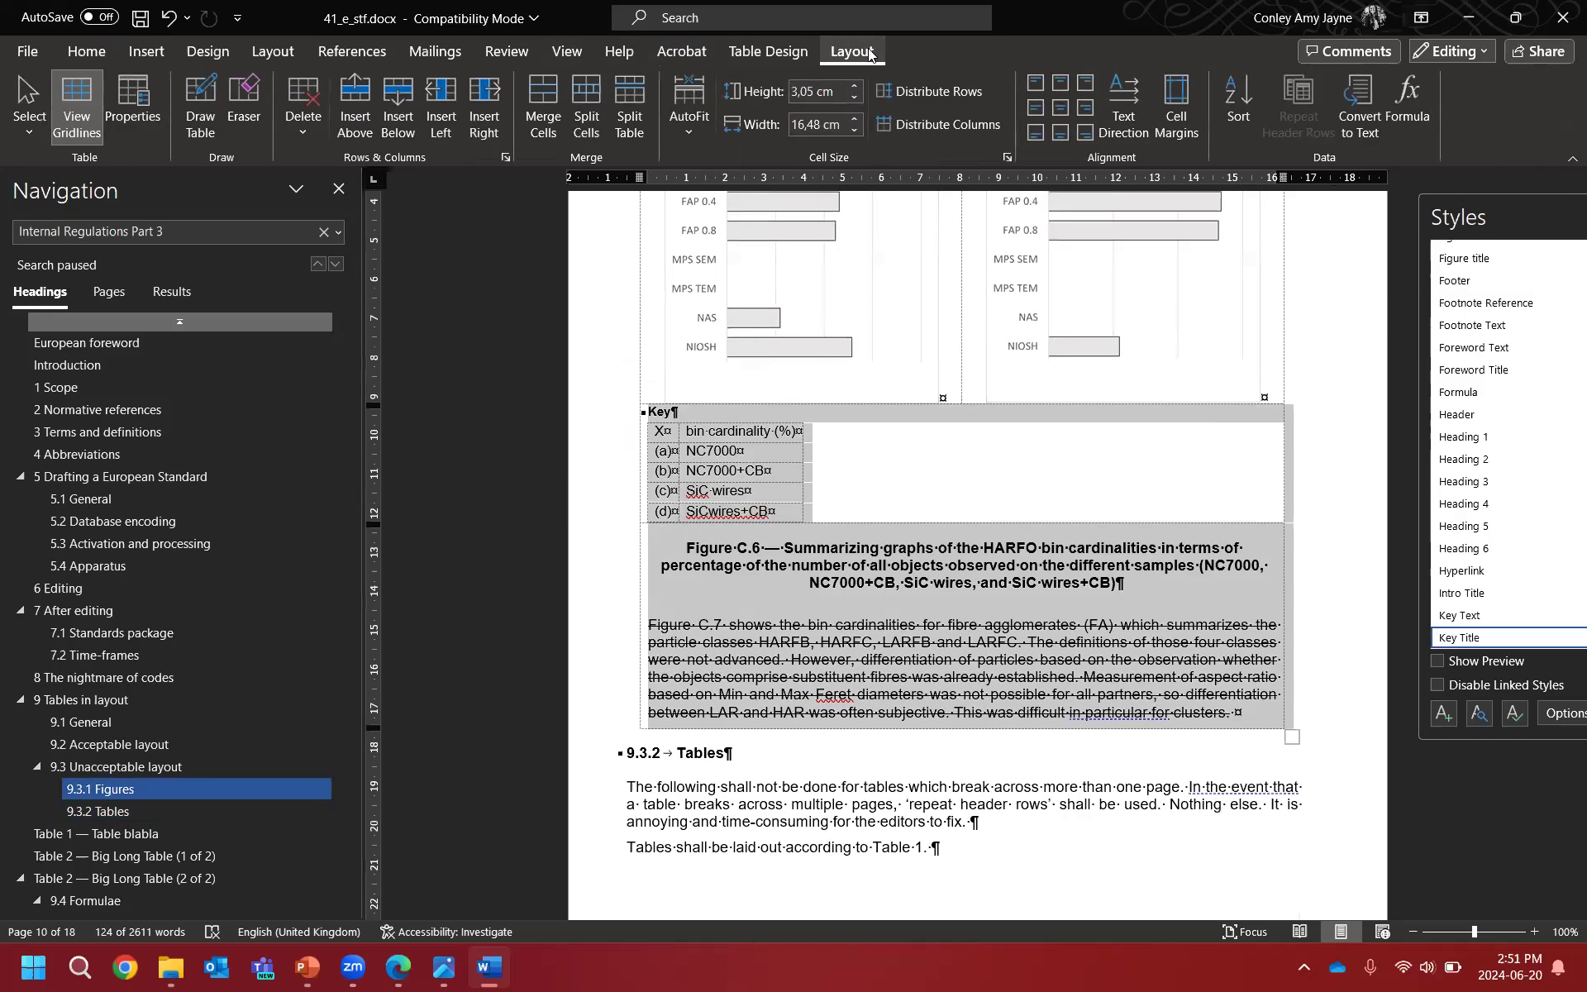
left_click(1359, 109)
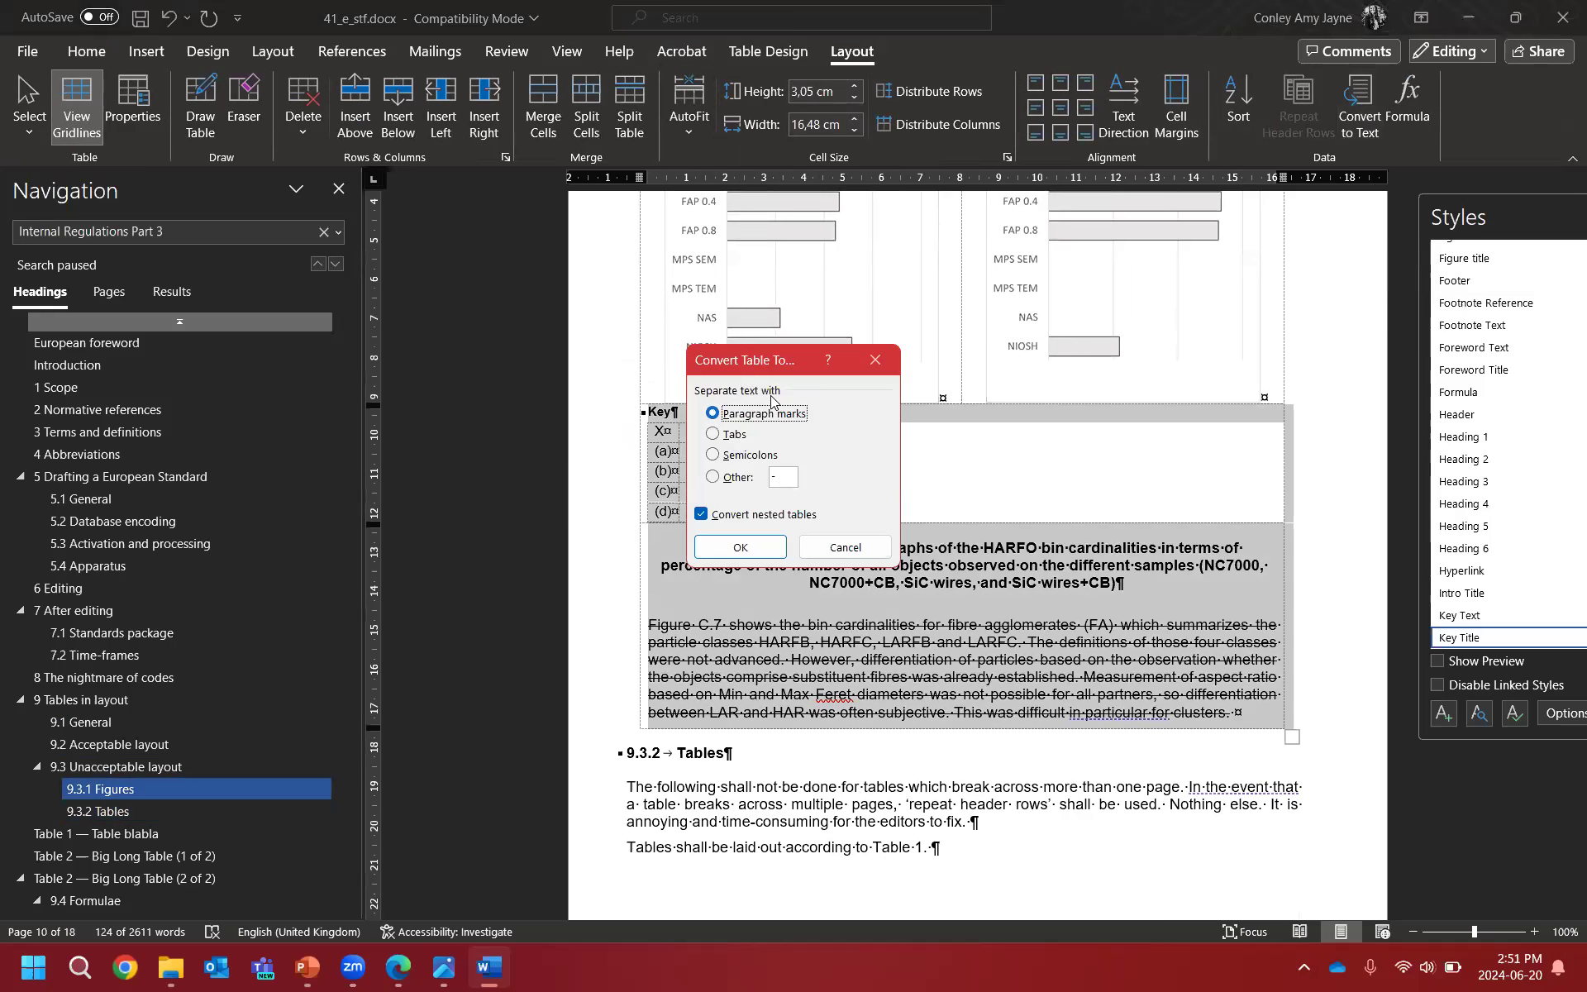
left_click(740, 545)
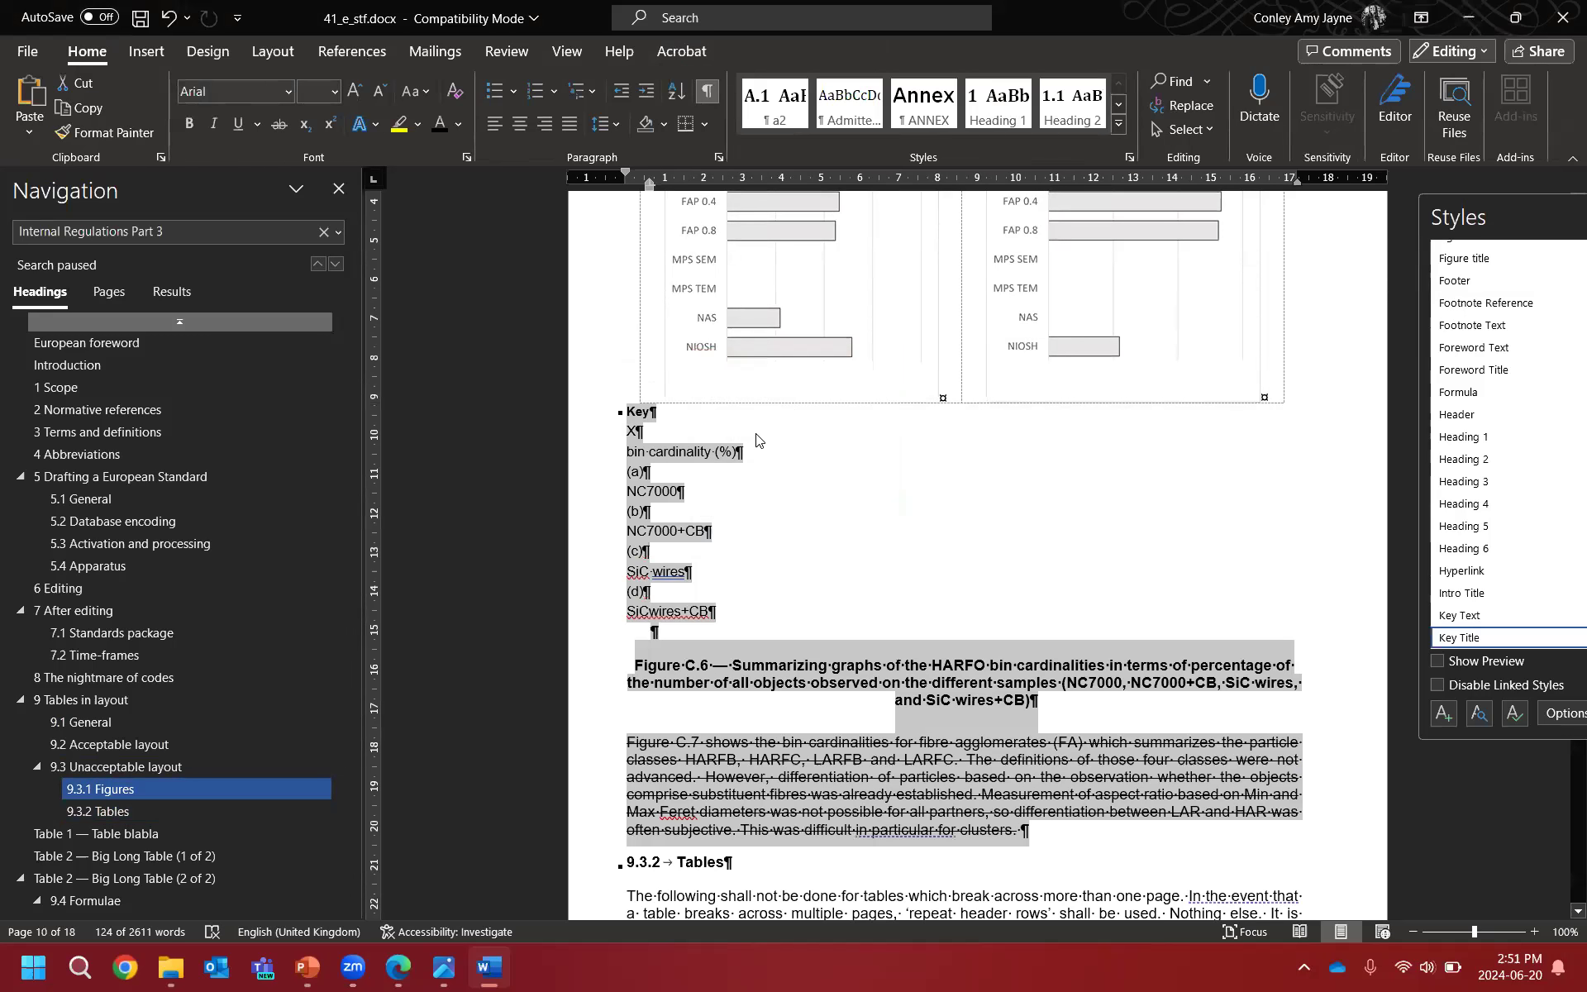
left_click(846, 437)
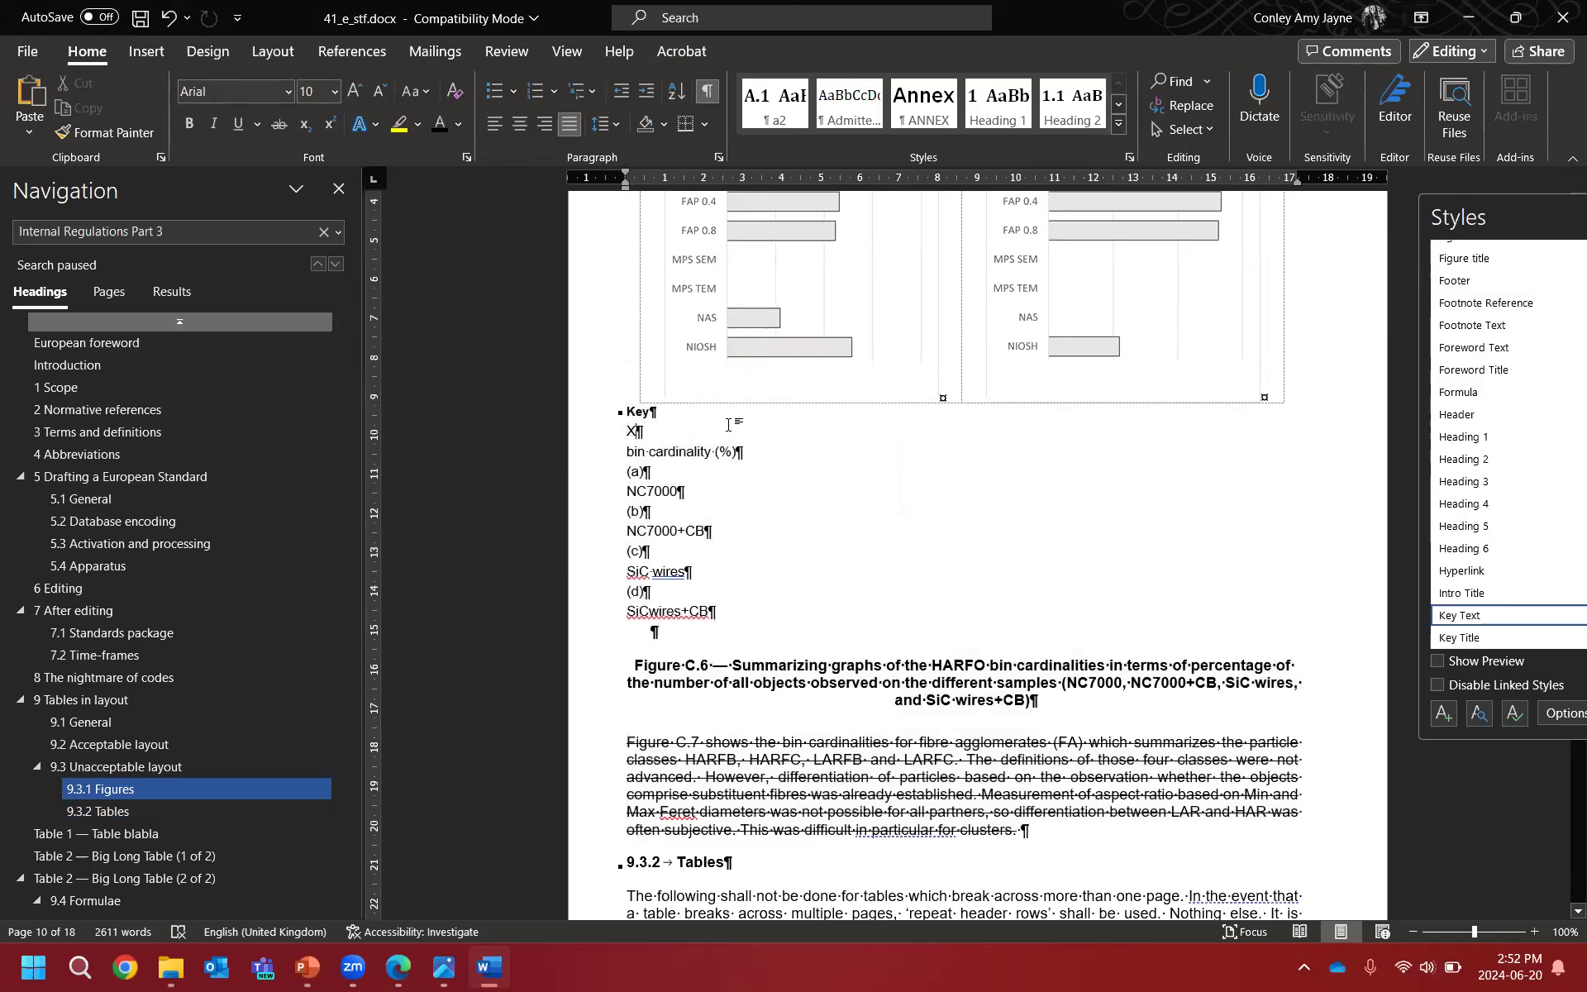
Step: Join each Figure C.6 key symbol, X and (a) to (d), with its description on one line, separated by a tab
key("Delete")
key("Tab")
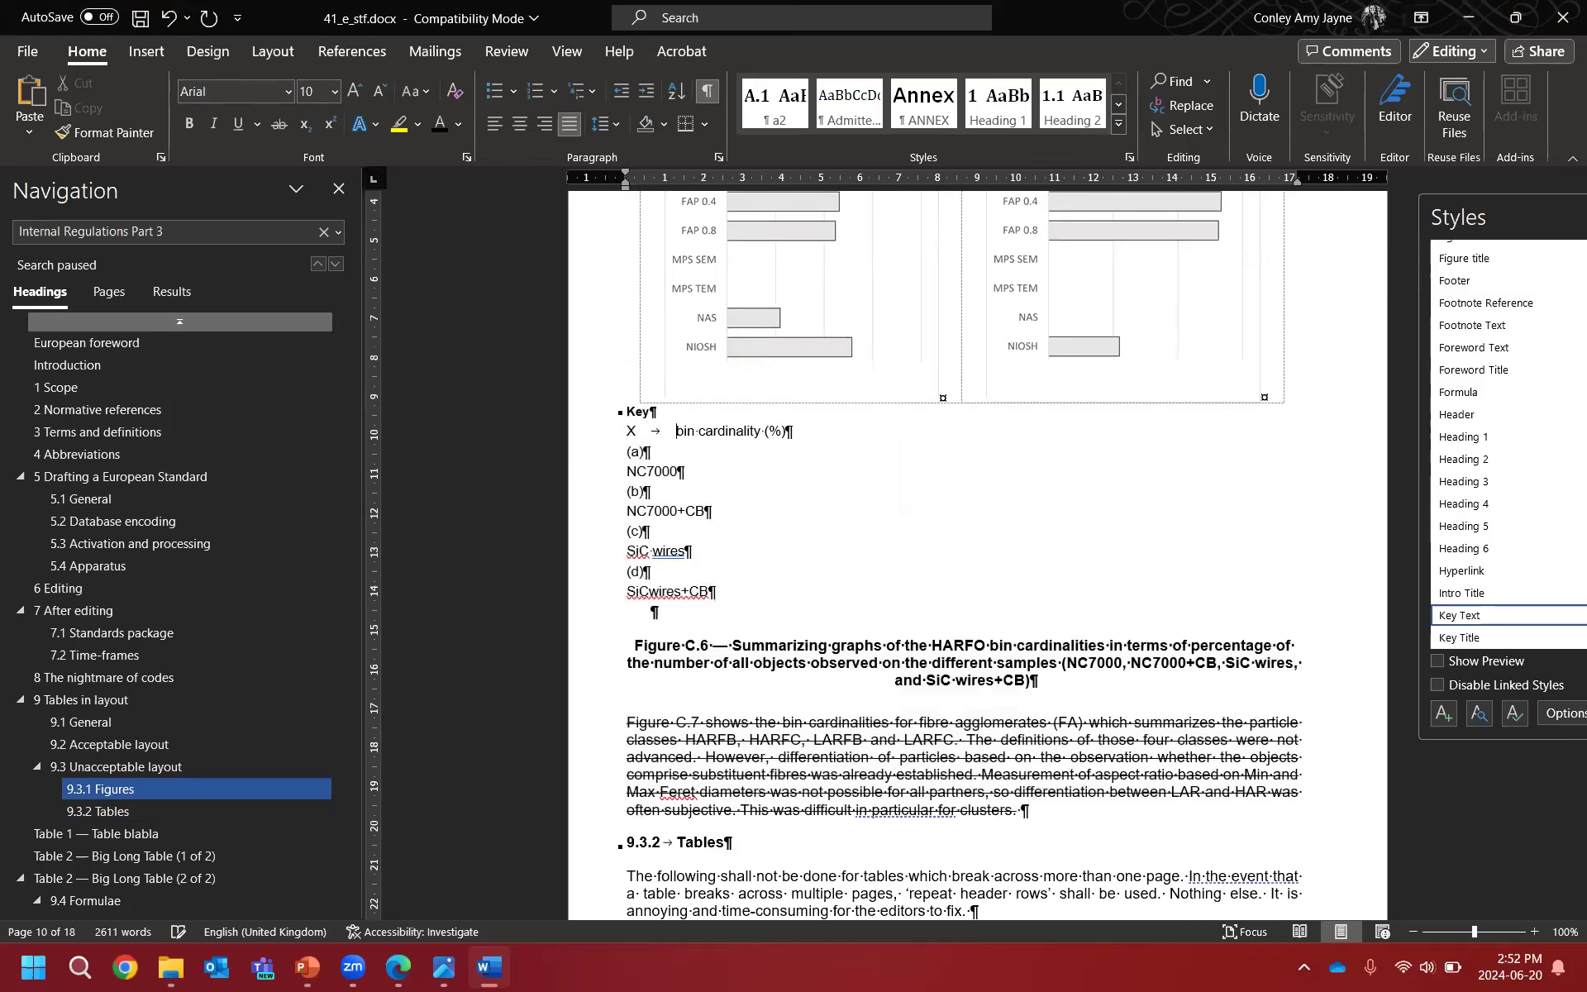
key("Down")
key("Delete")
key("Tab")
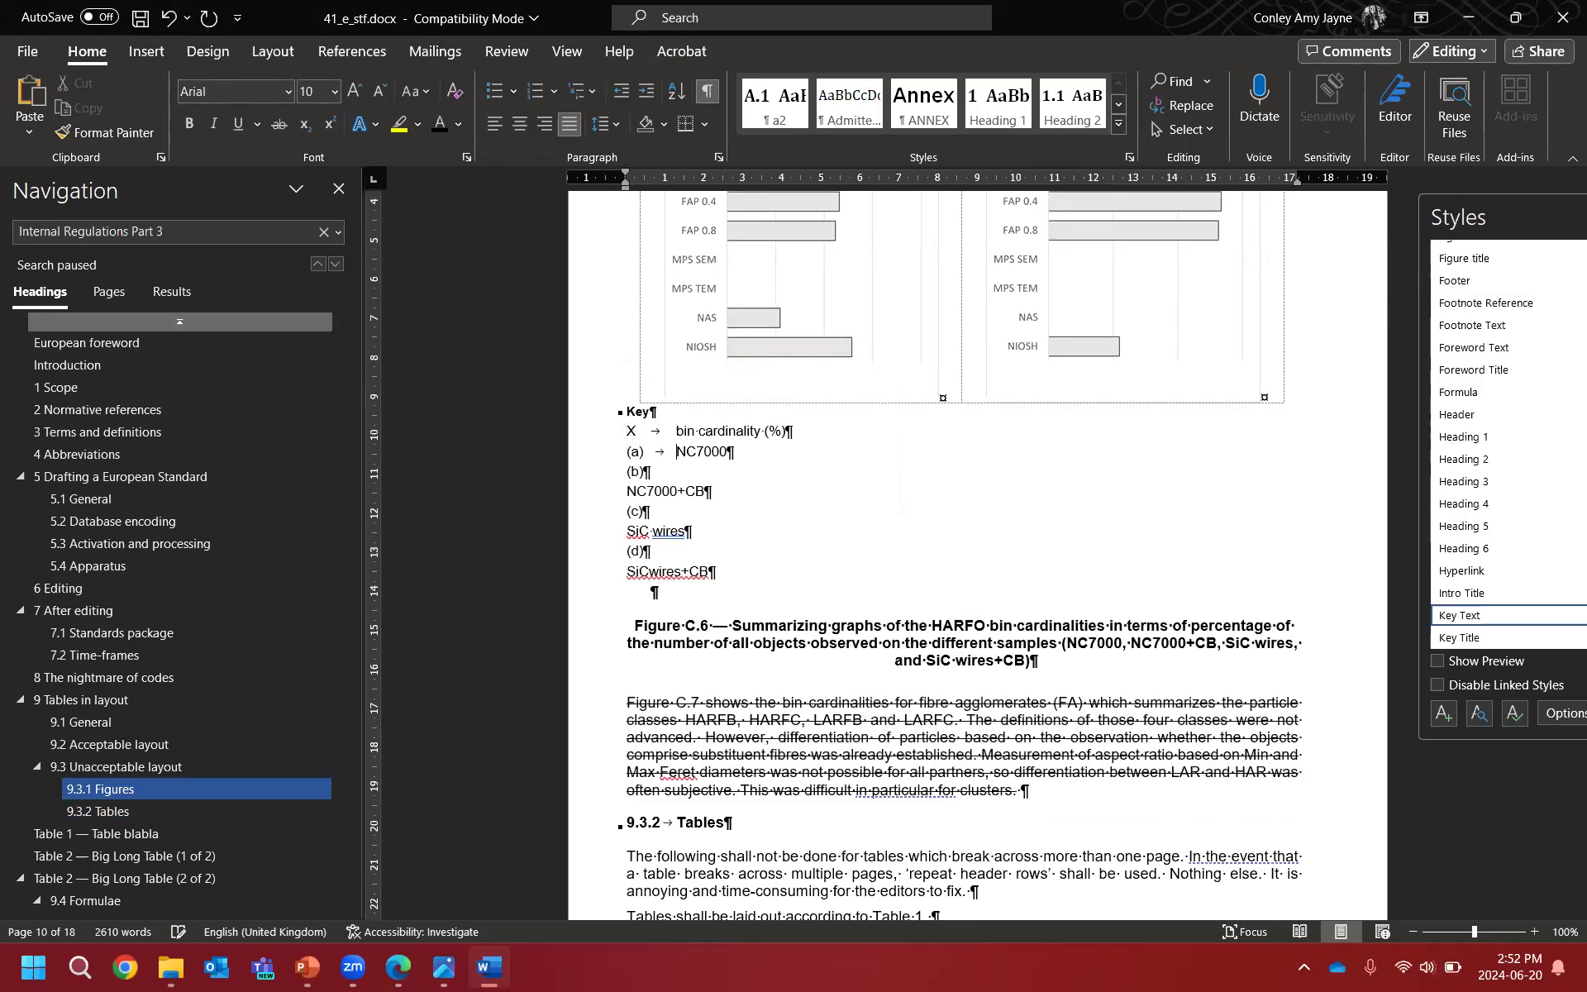
key("Down")
key("Delete")
key("Tab")
key("Down")
key("Delete")
key("Tab")
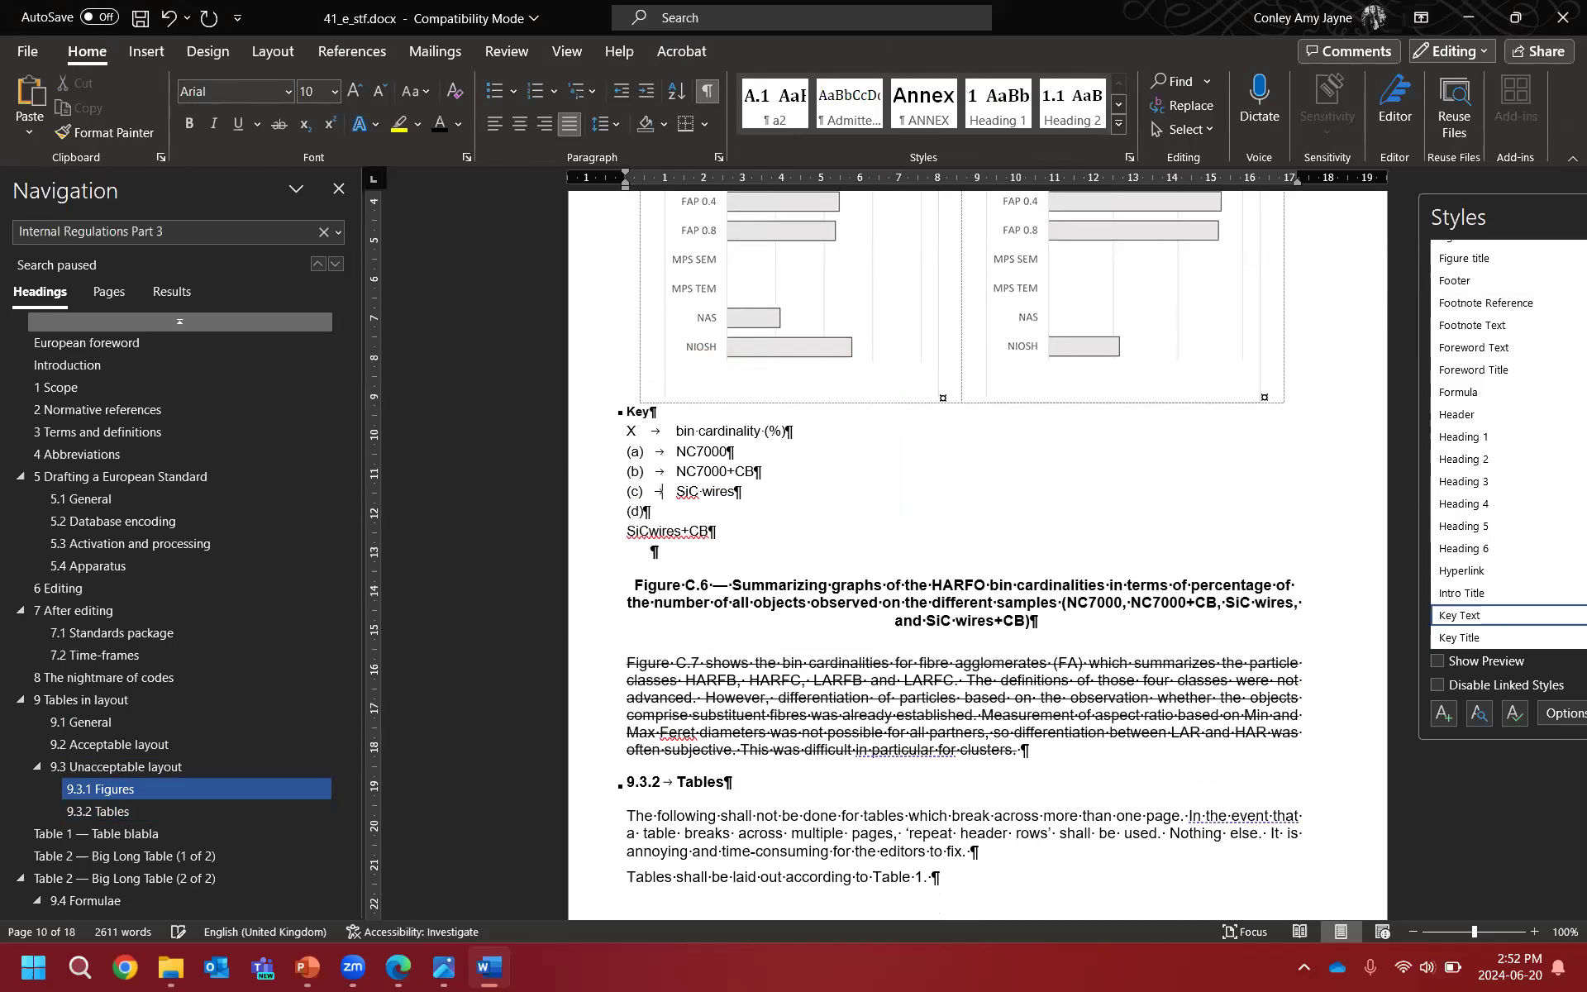
key("Delete")
key("Tab")
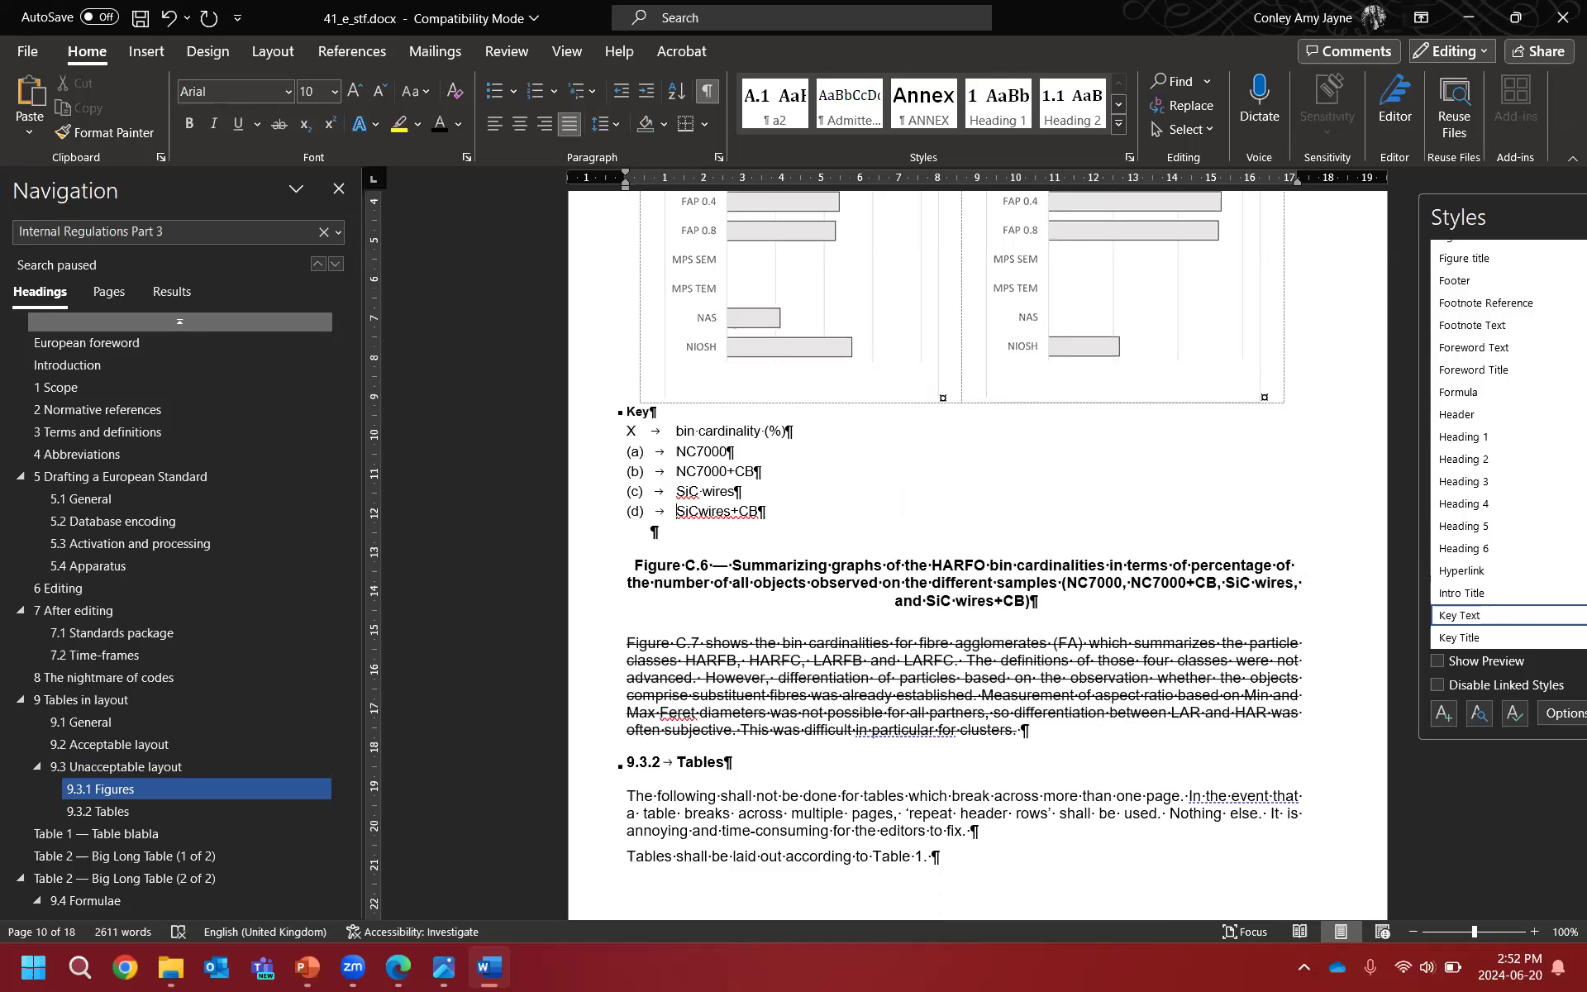
left_click_drag(770, 511, 627, 433)
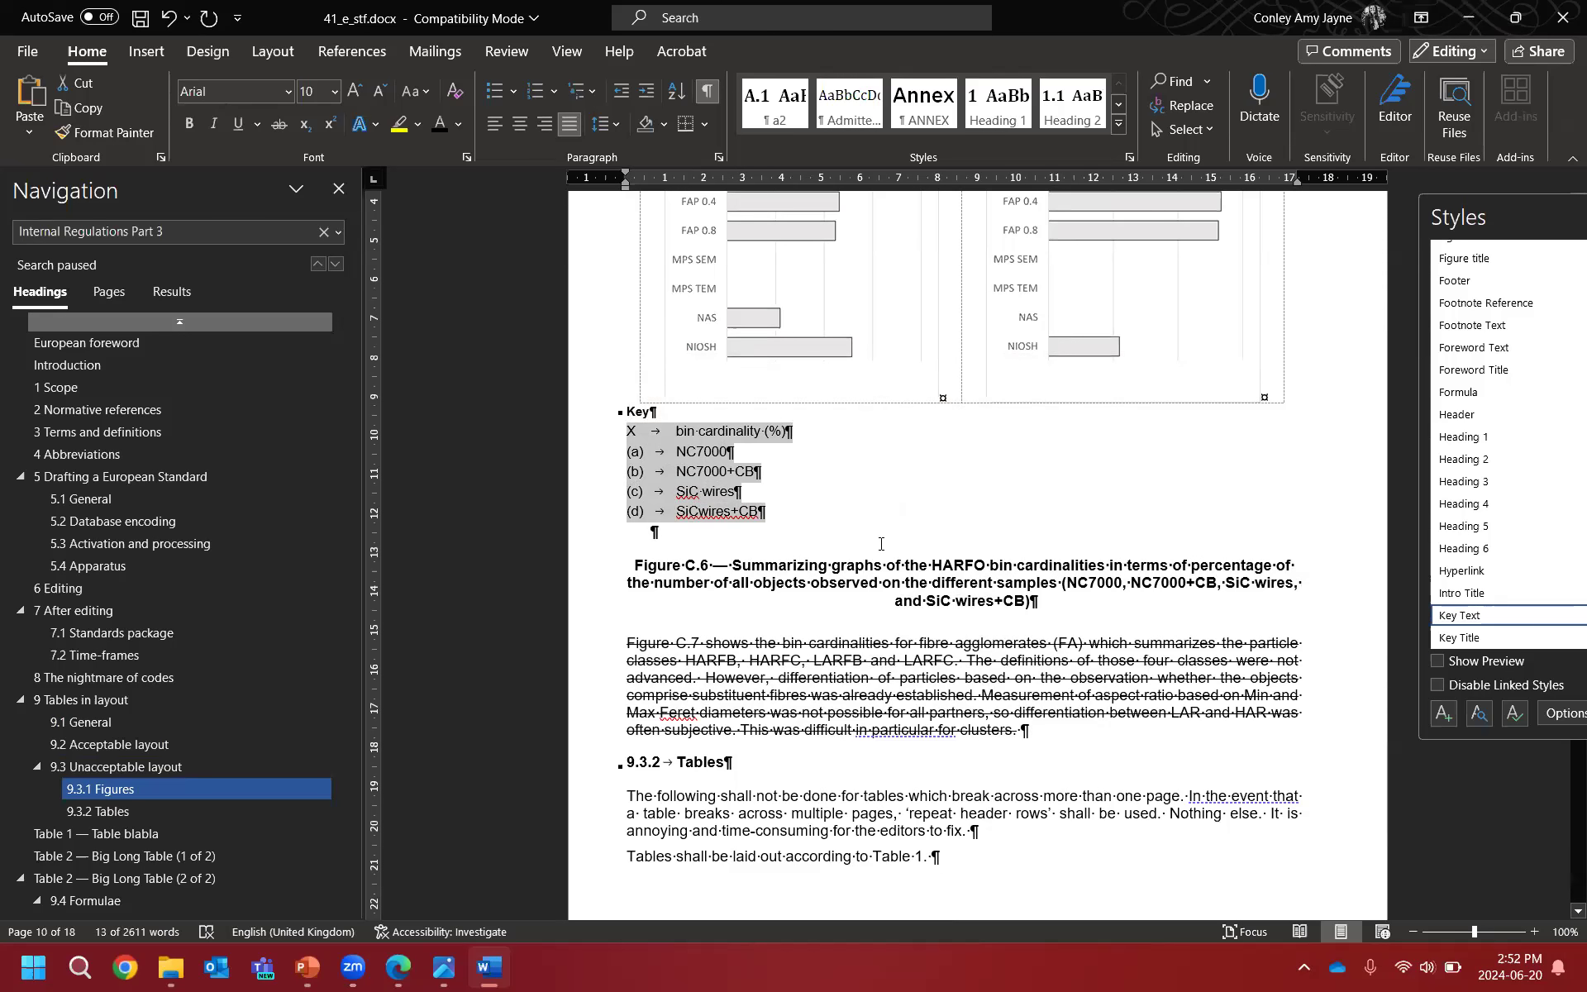
Step: Delete the empty paragraph between the key and the Figure C.6 title
scroll(881, 544, "down", 2)
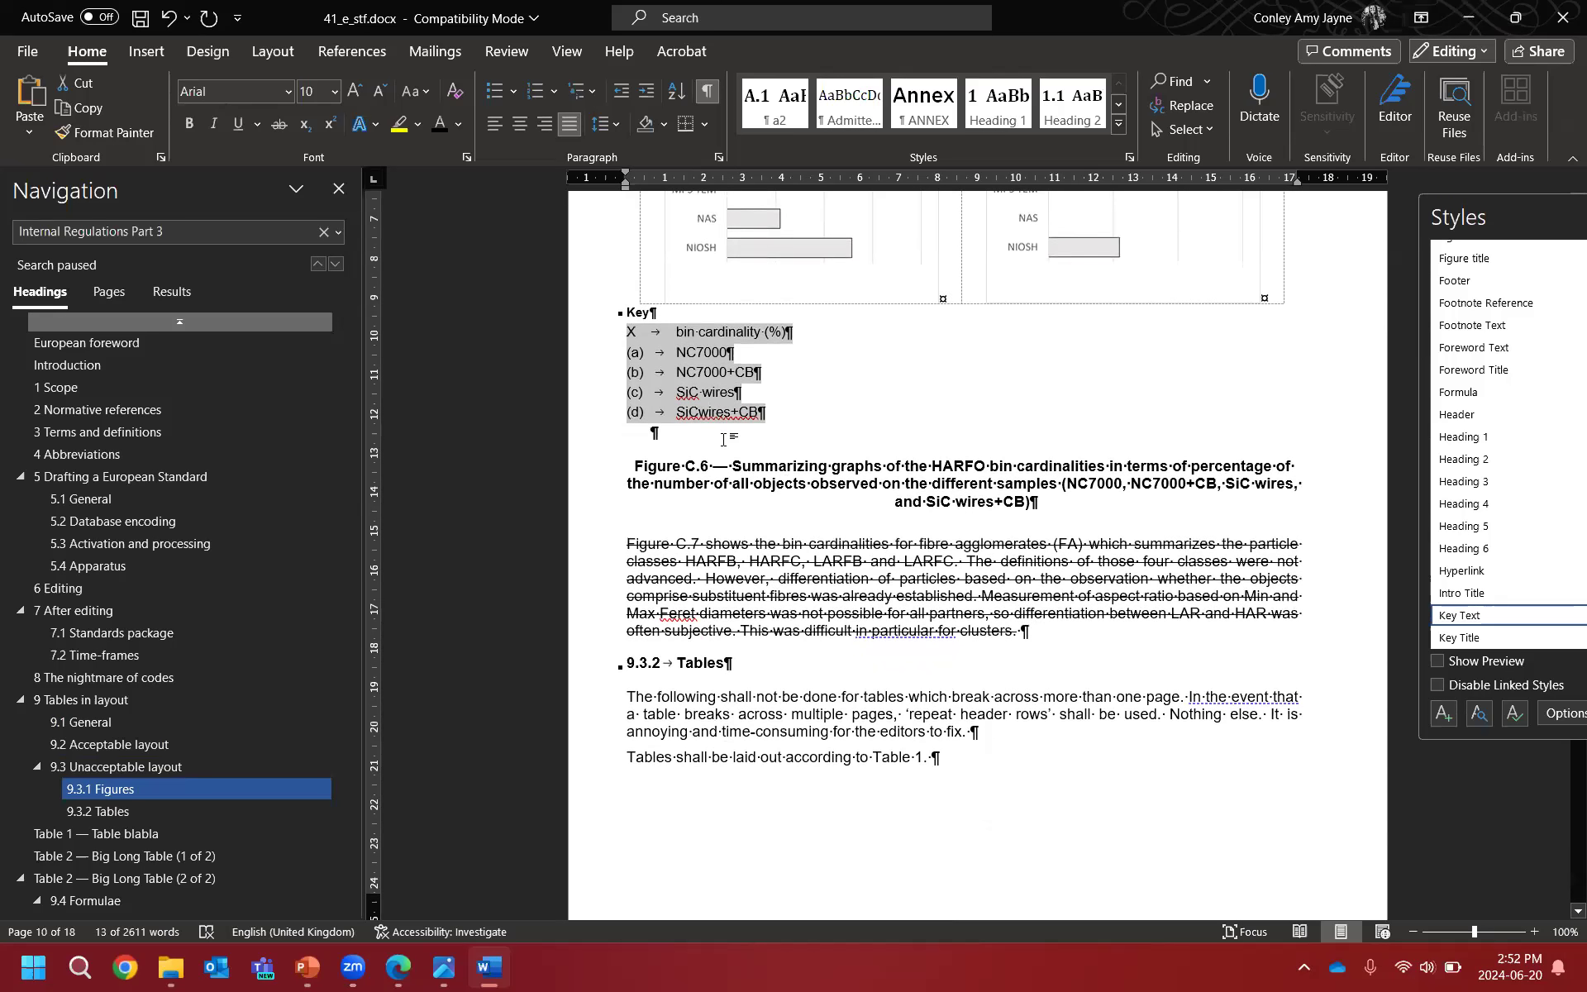
left_click(755, 439)
key("Delete")
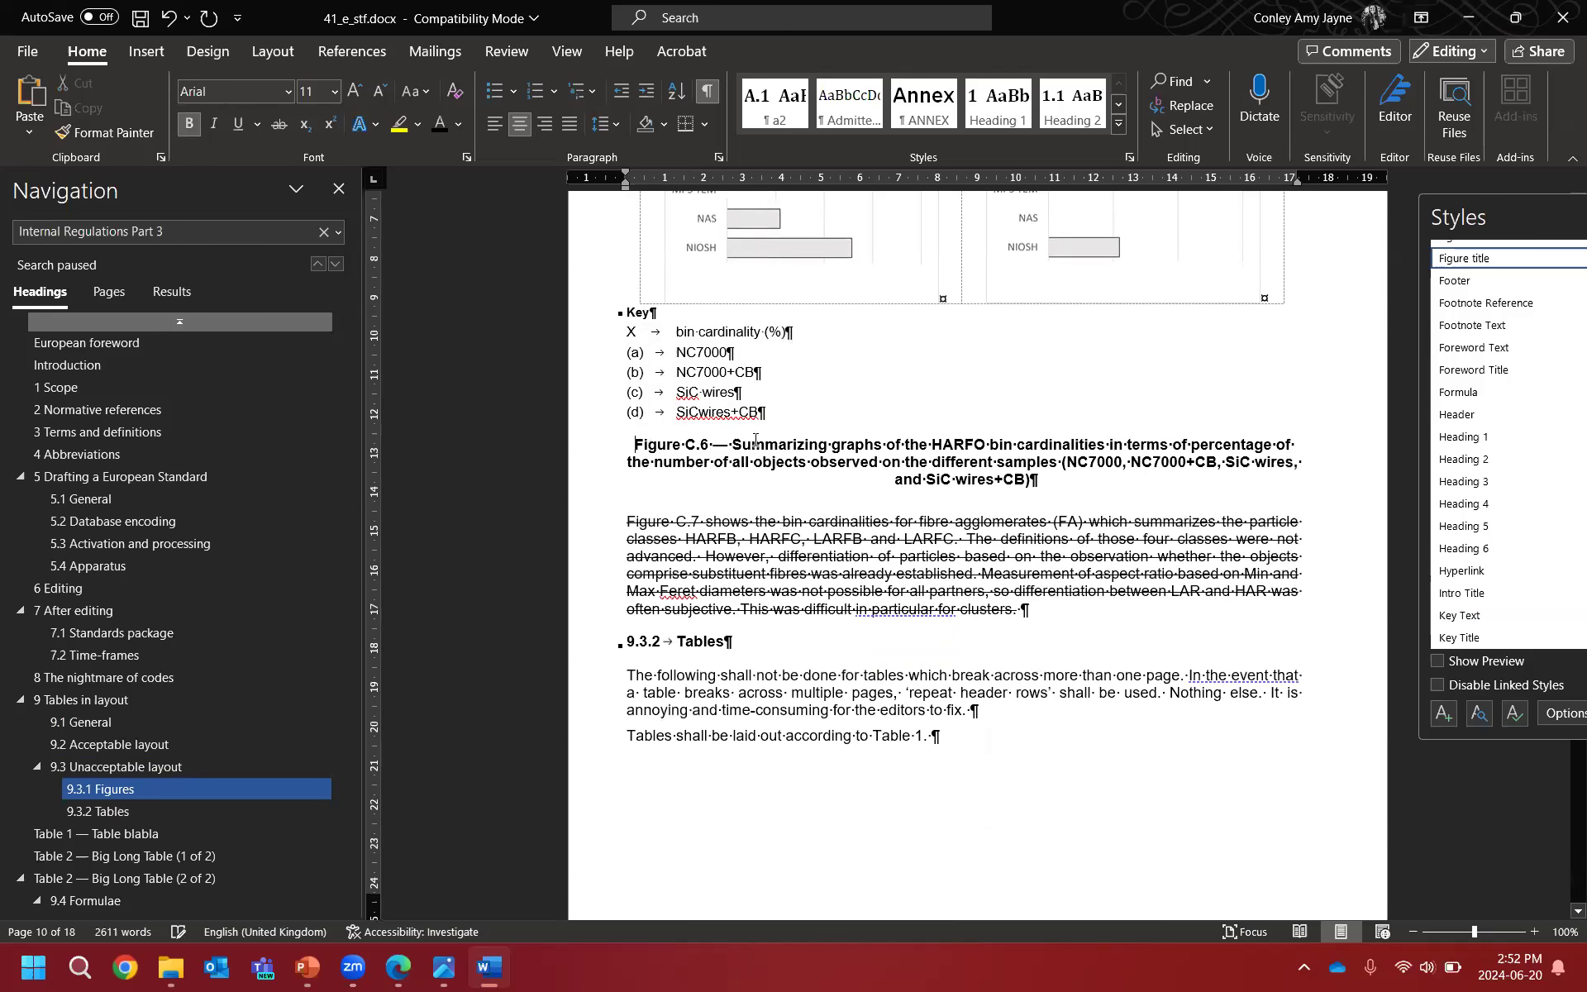
Step: Delete the struck-through paragraph about Figure C.7 above heading 9.3.2 Tables
scroll(861, 429, "down", 2)
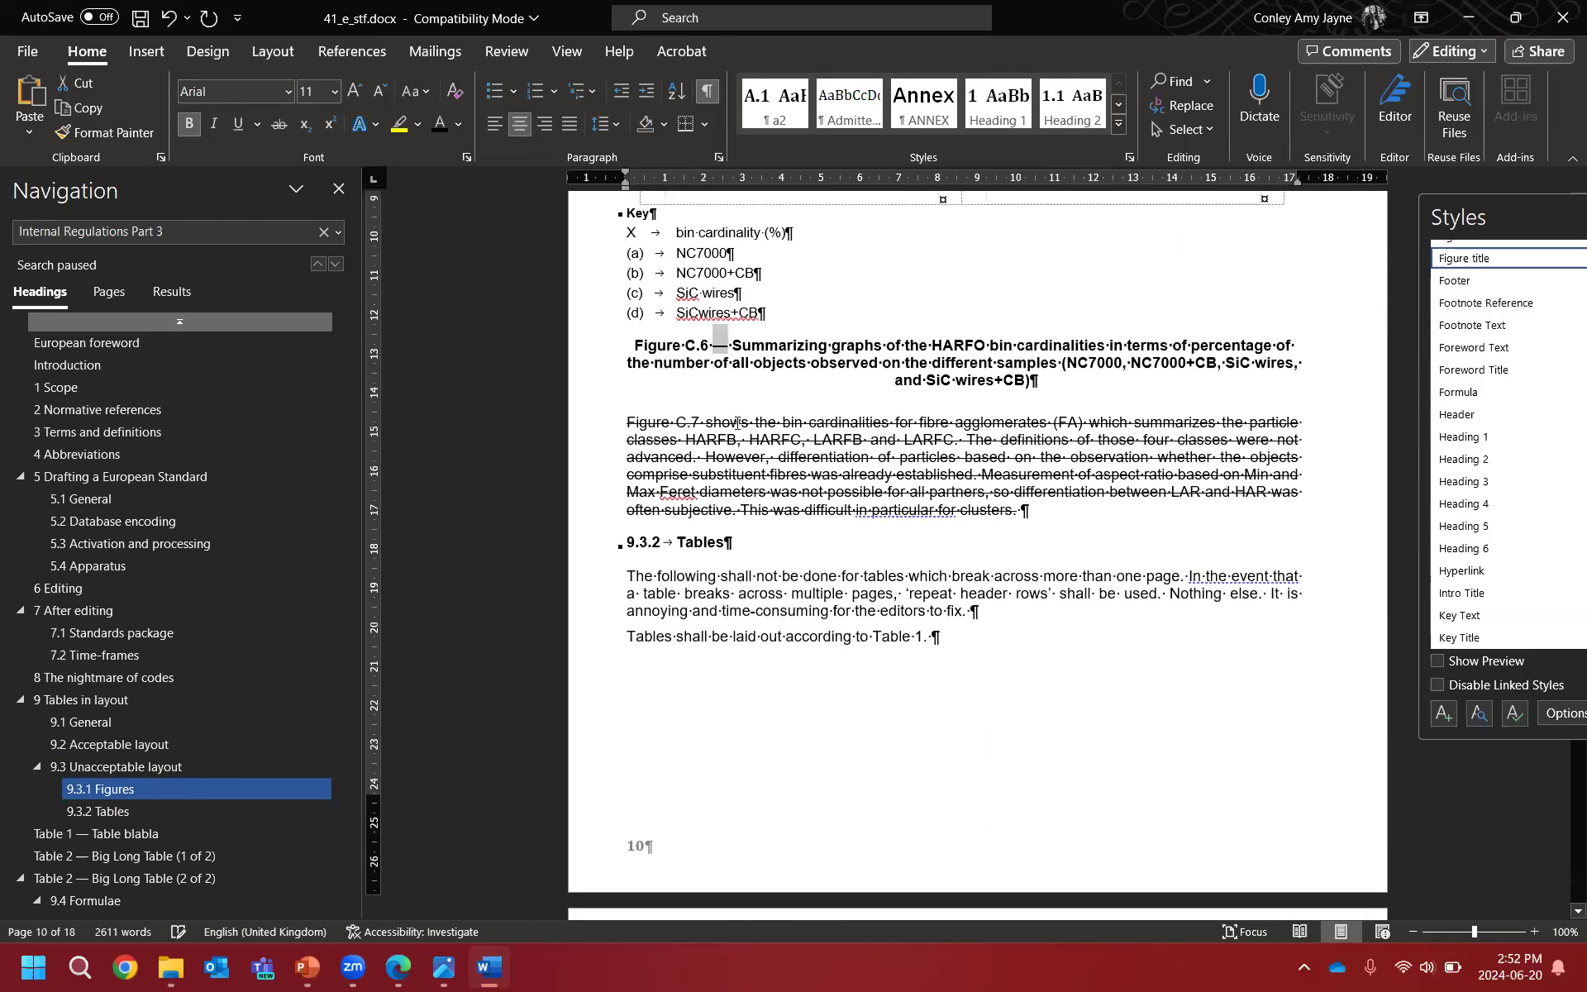
left_click(1022, 524)
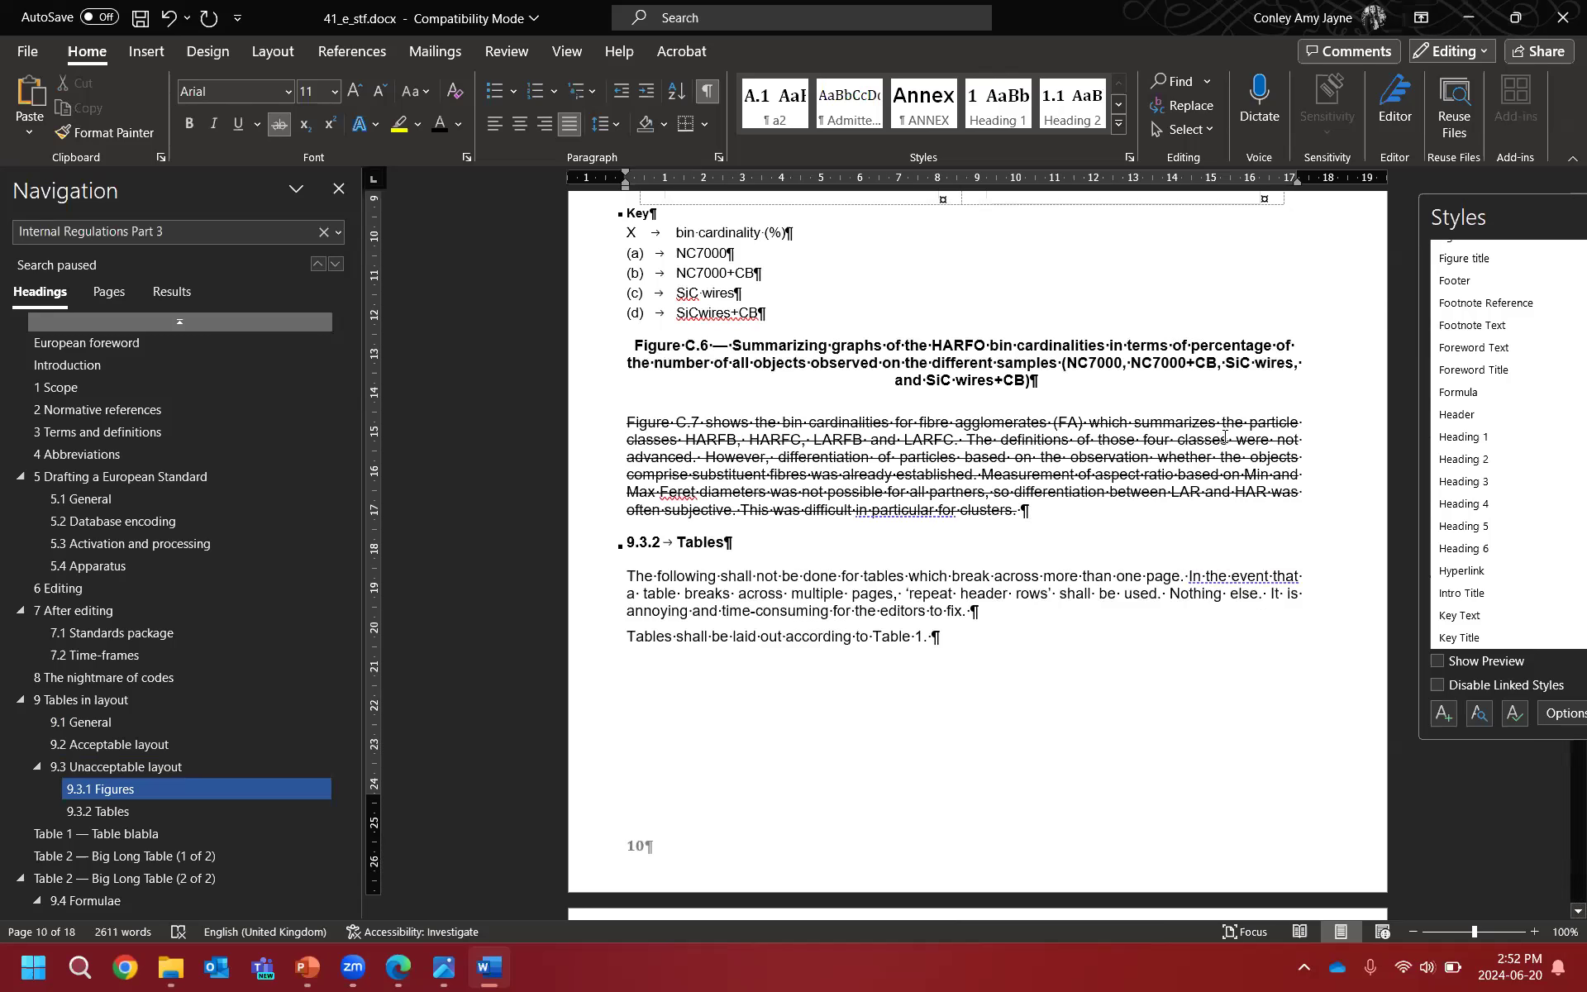
left_click_drag(628, 419, 1019, 511)
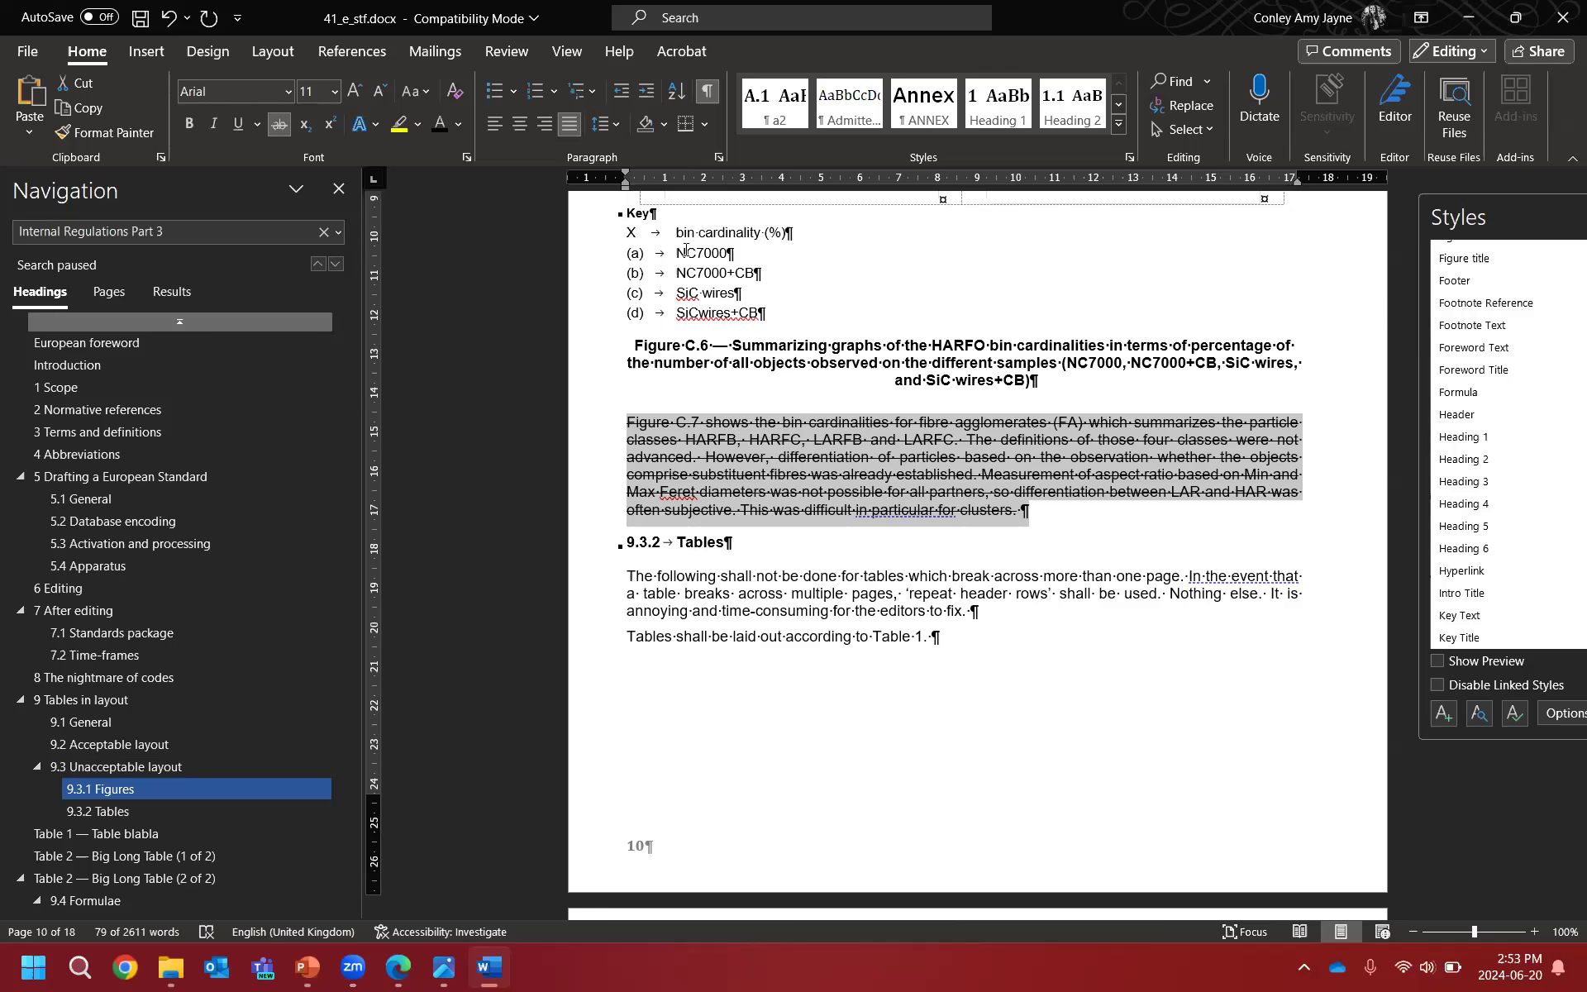
key("Delete")
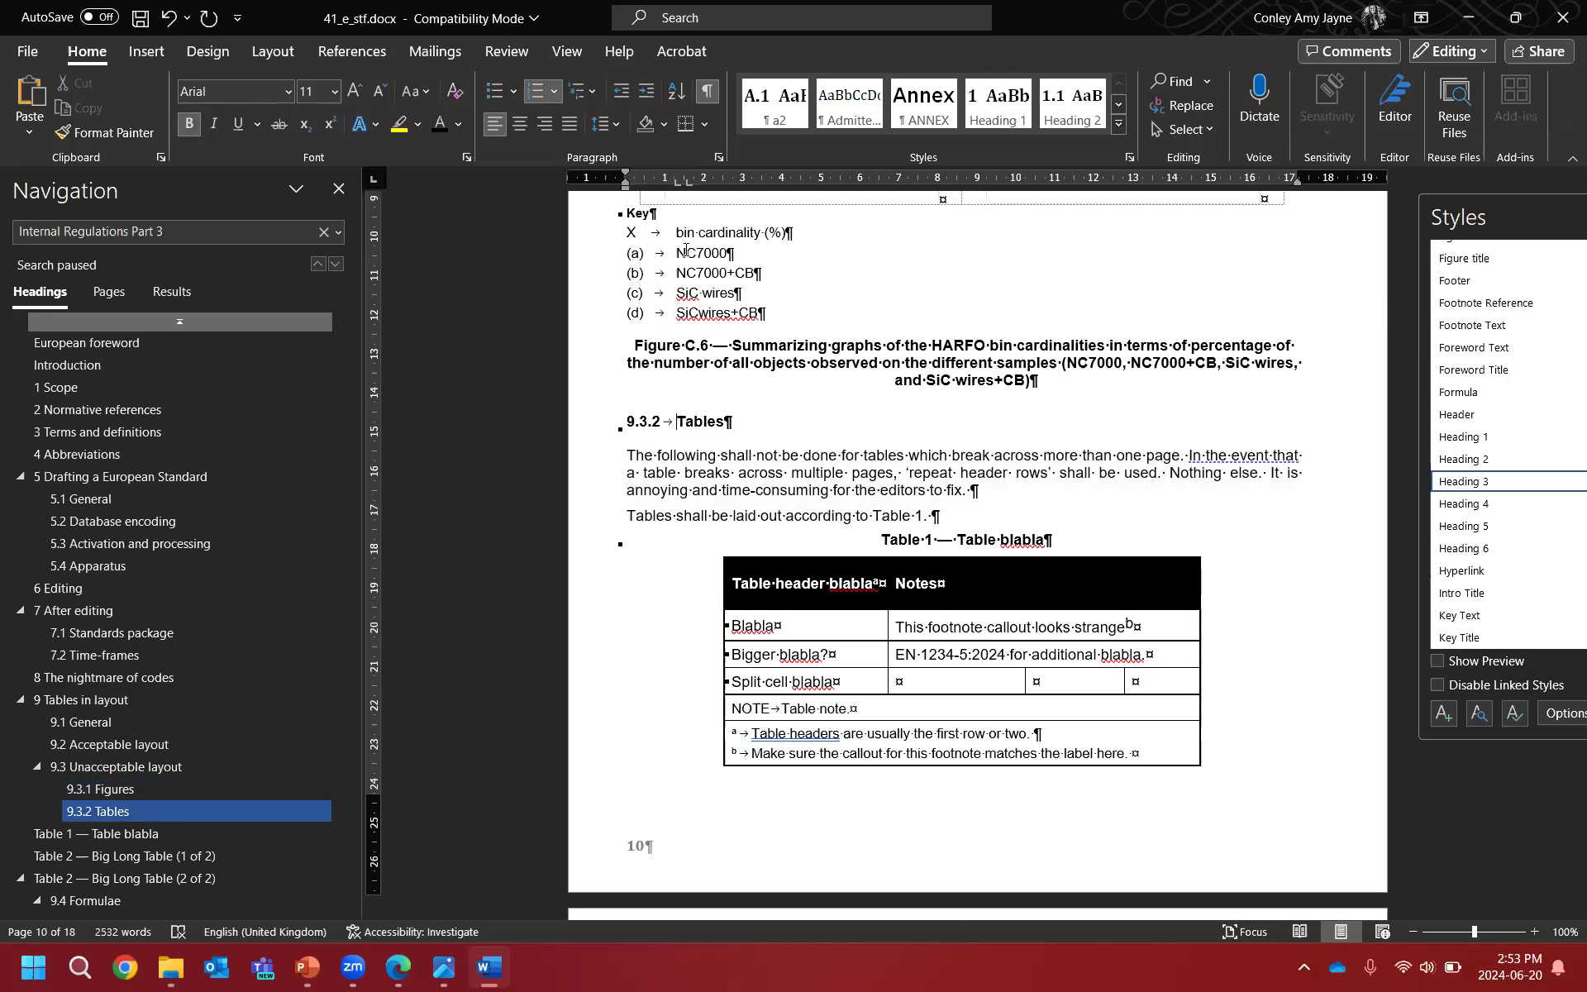
Step: Set the font colour of Table 1's header row text to Automatic
scroll(1065, 417, "down", 2)
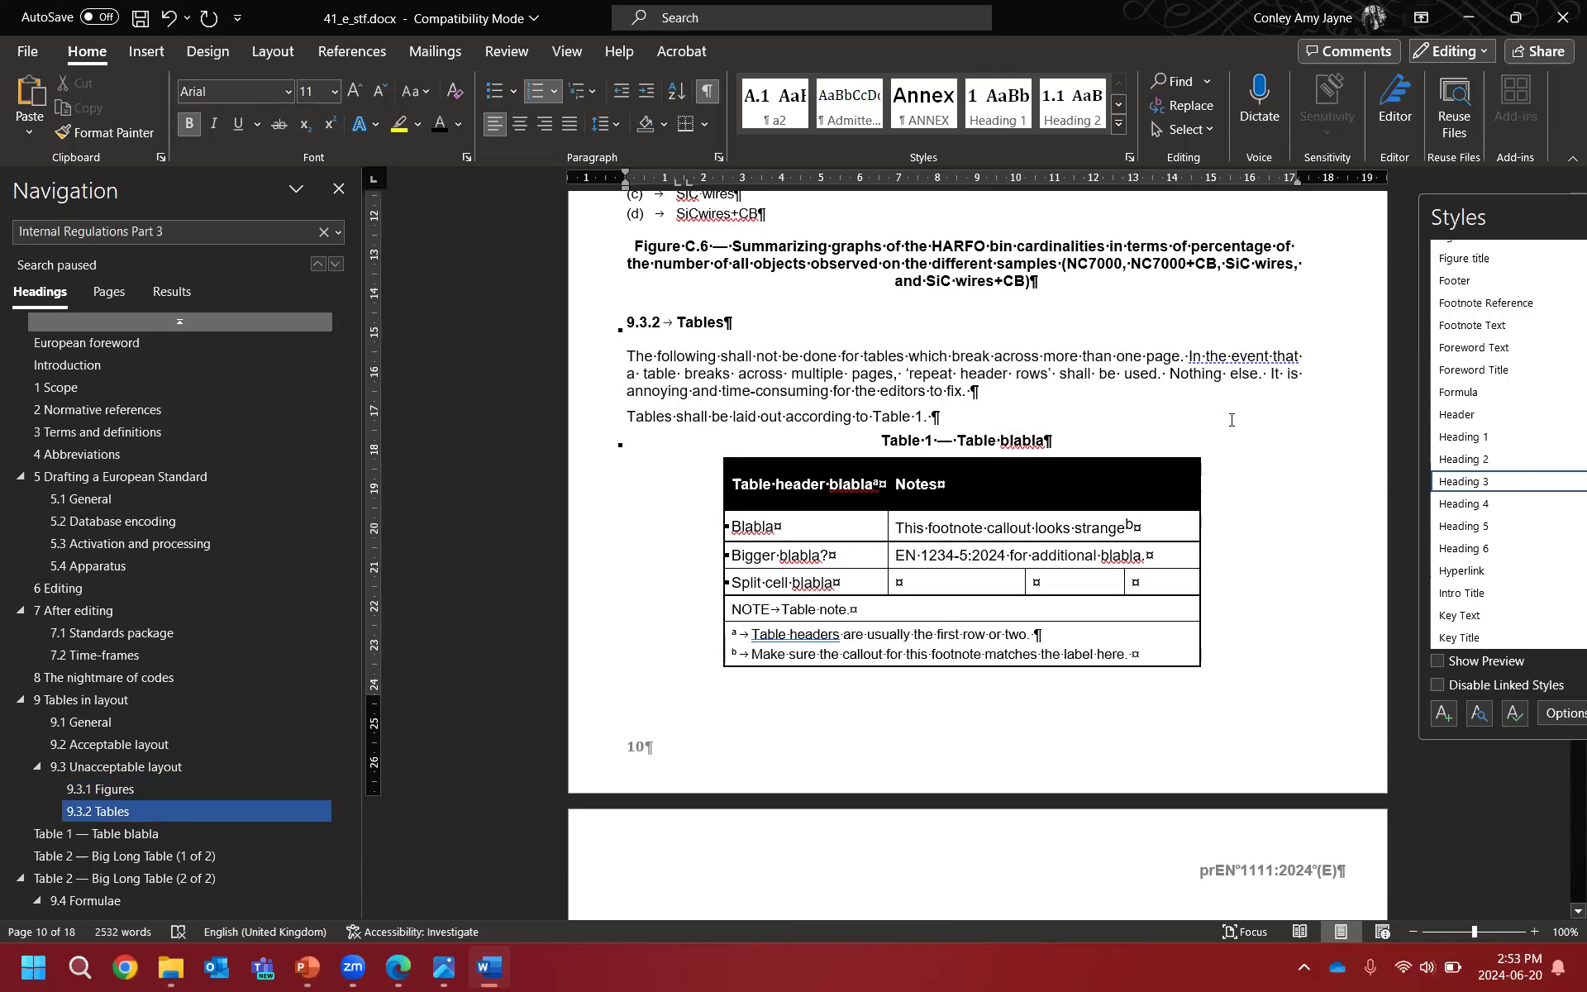
scroll(1268, 457, "down", 2)
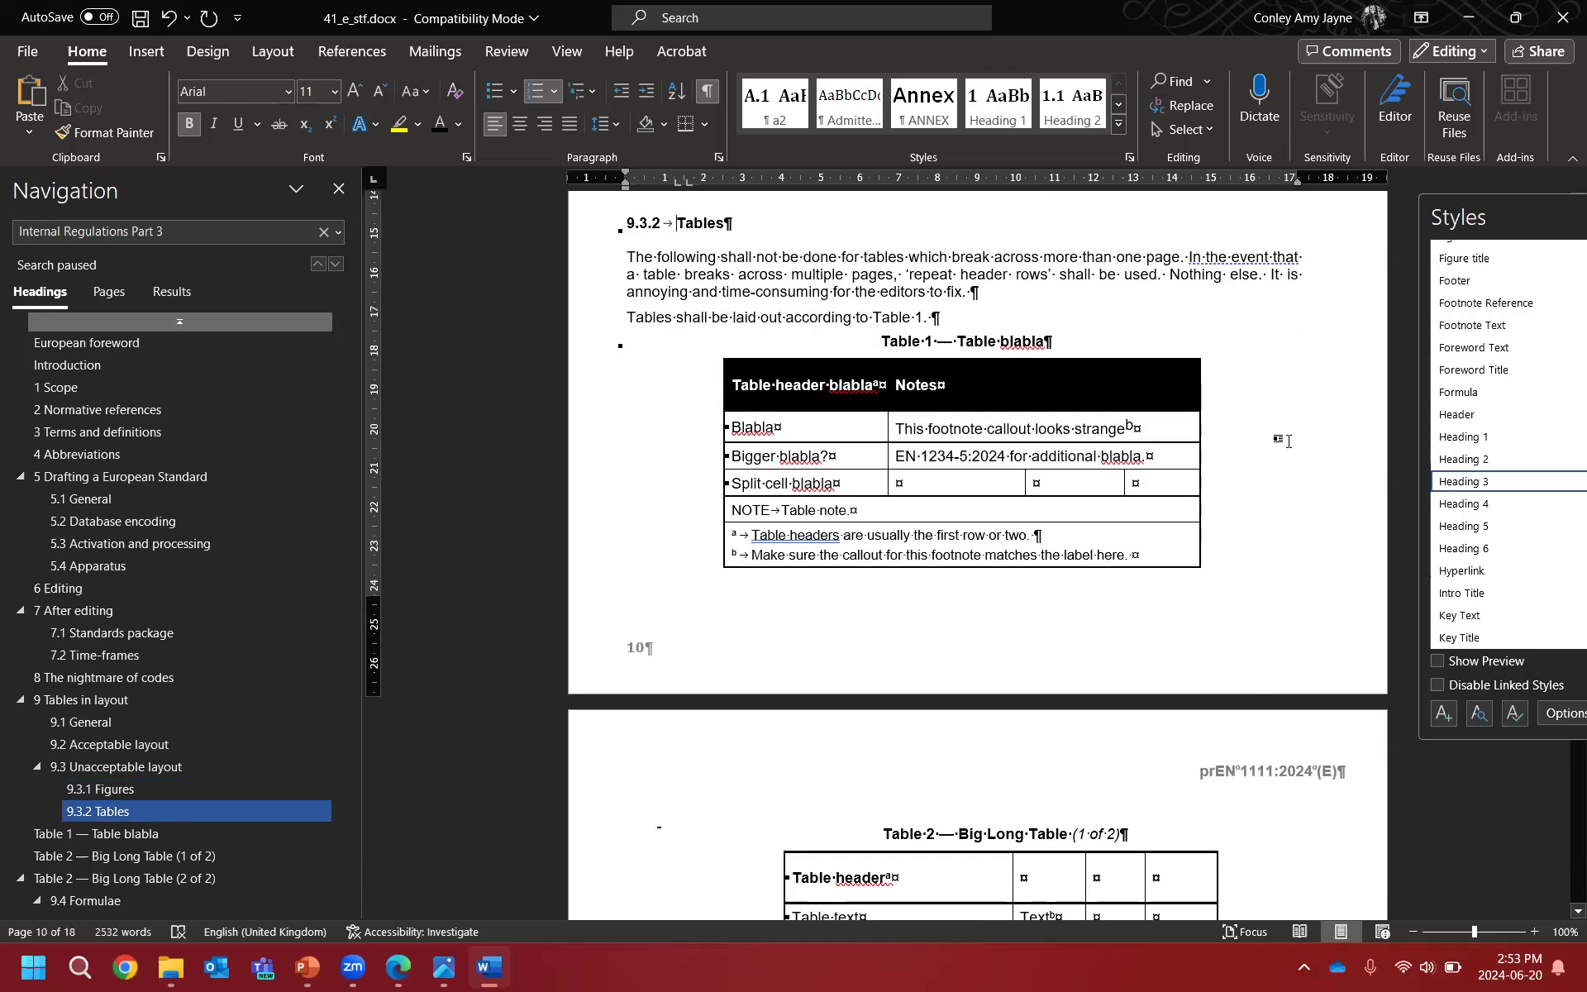
left_click(650, 401)
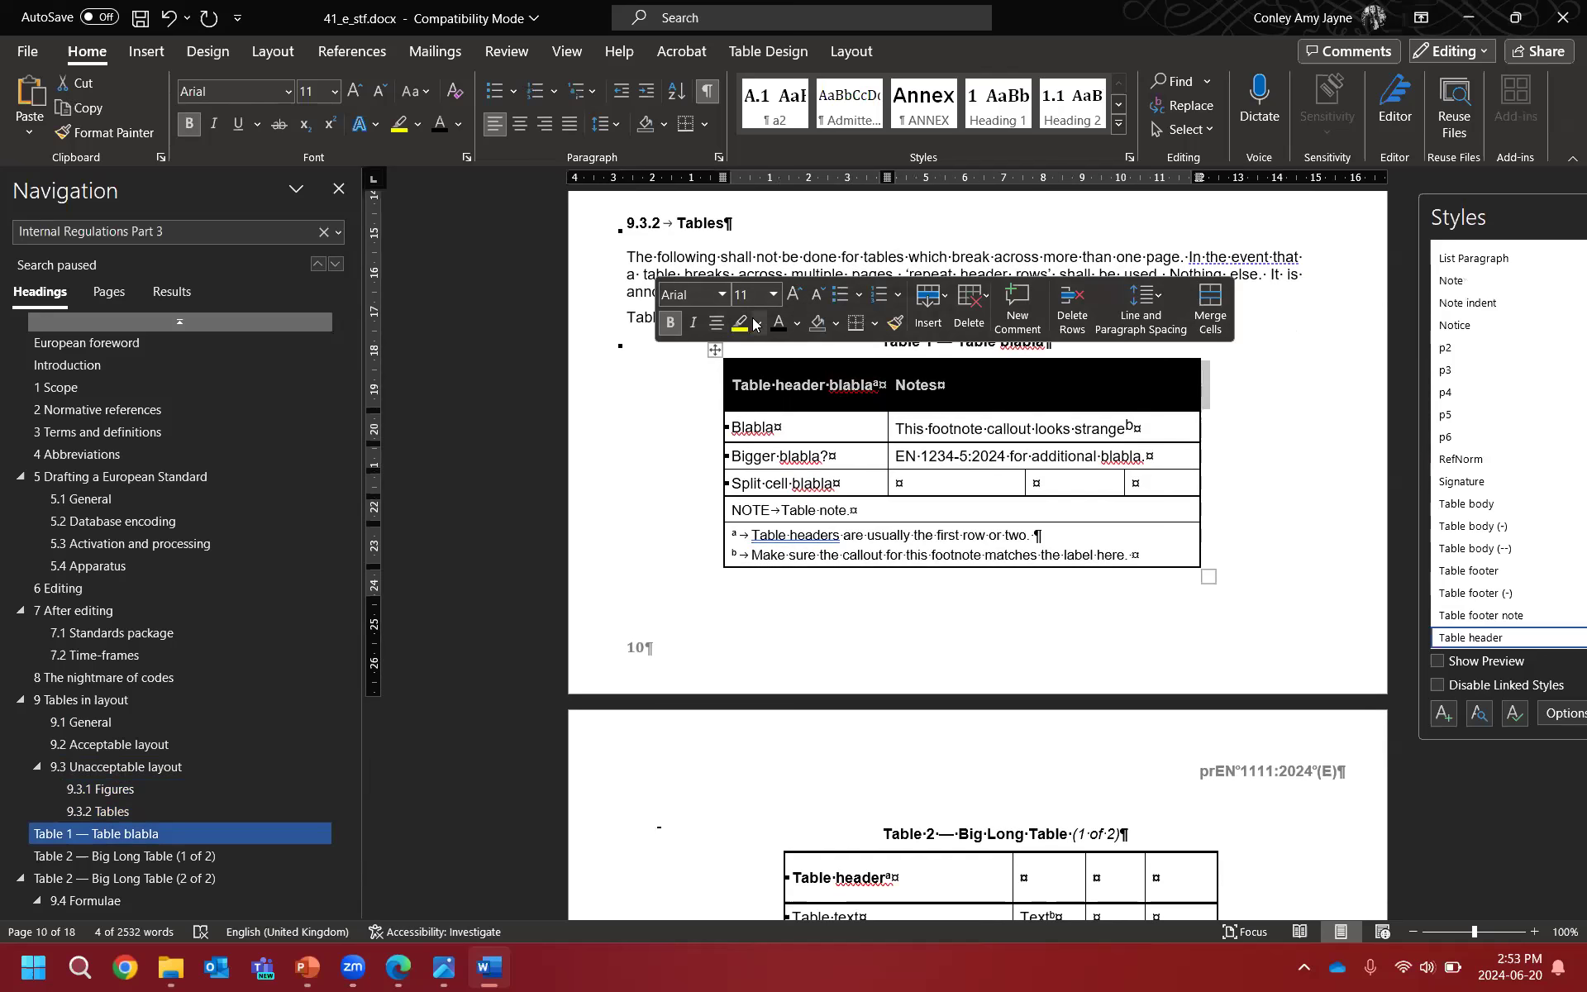
left_click(799, 324)
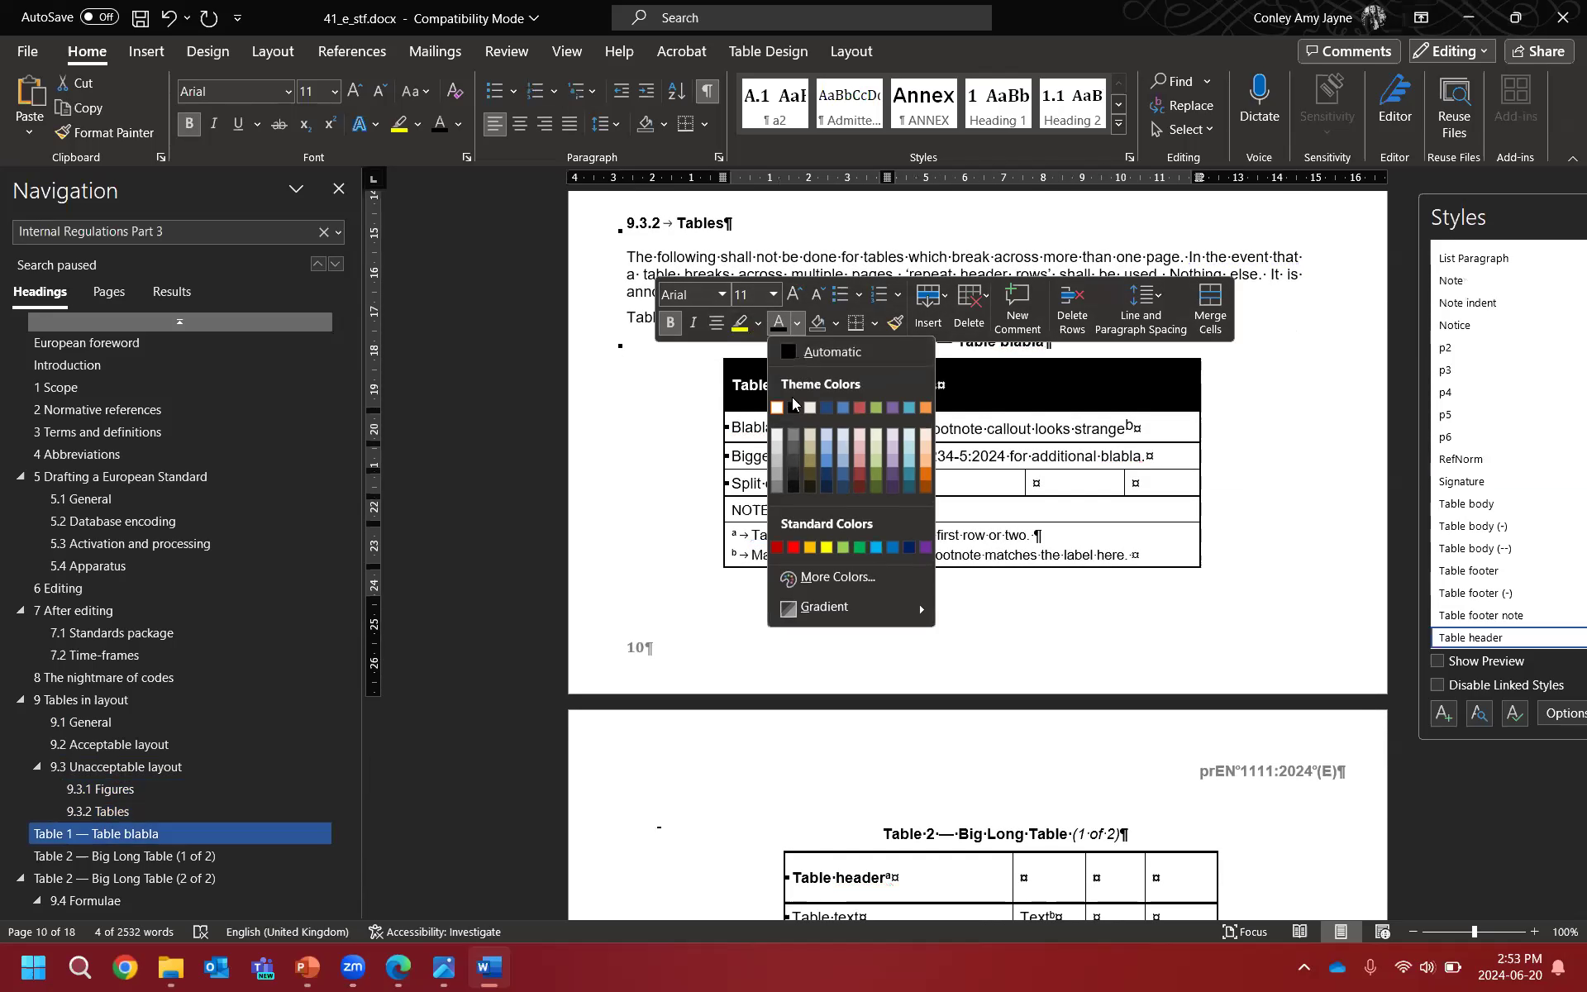
left_click(799, 353)
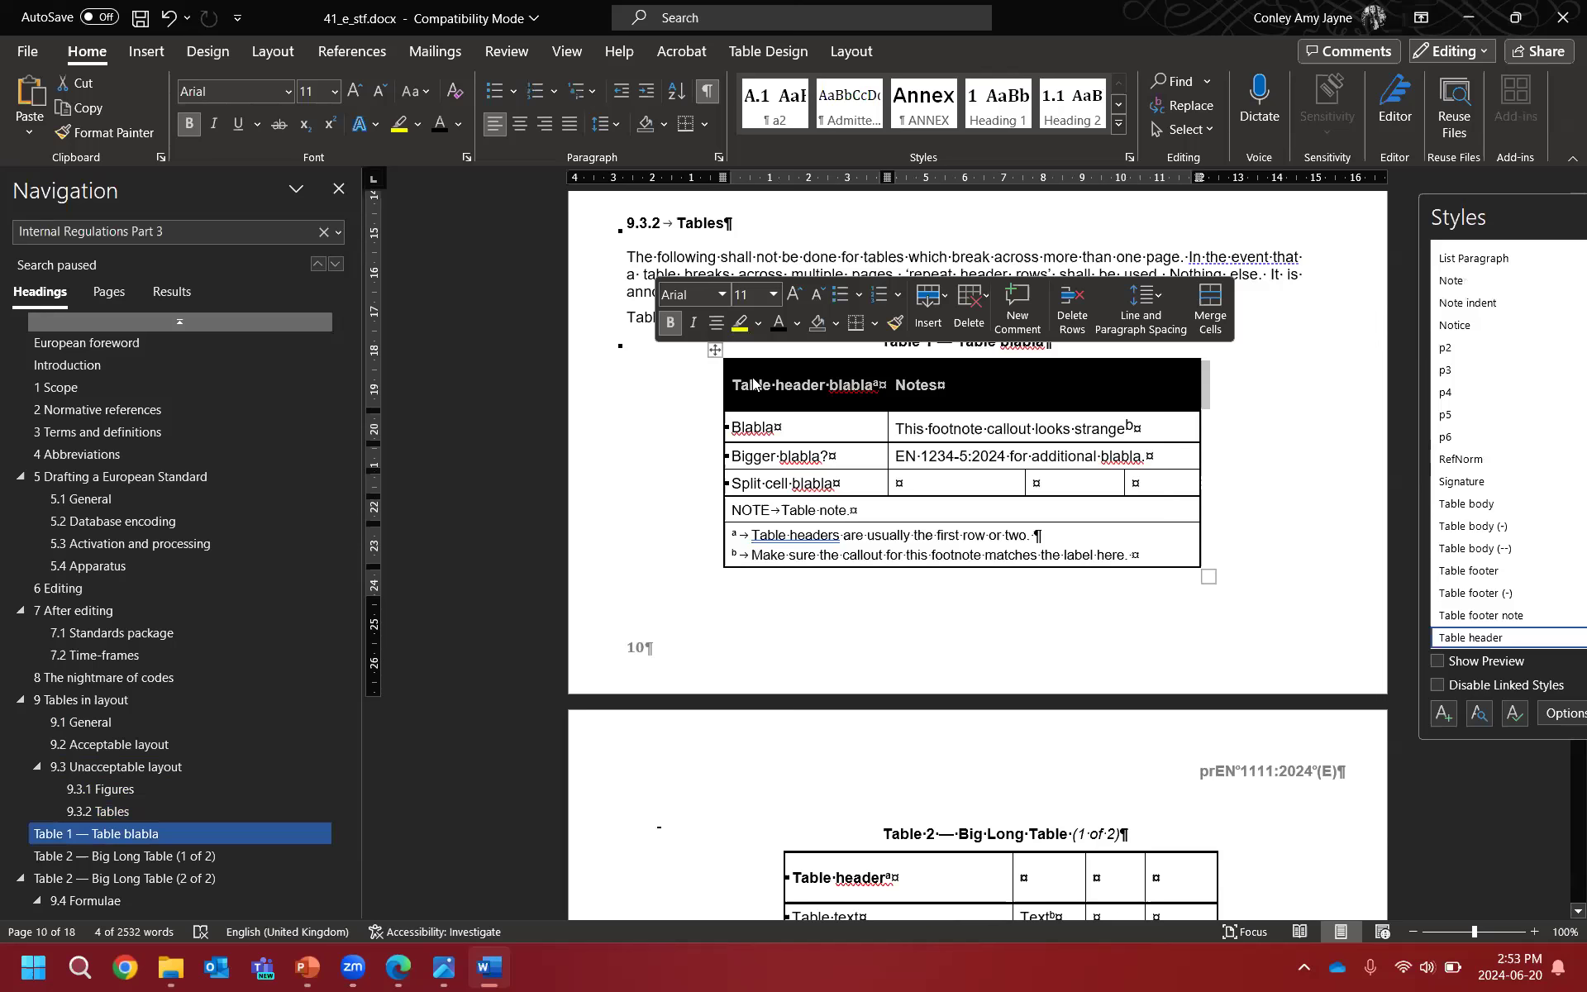
Step: Remove the black shading from Table 1's header row by setting it to No Color
left_click(850, 54)
left_click(784, 48)
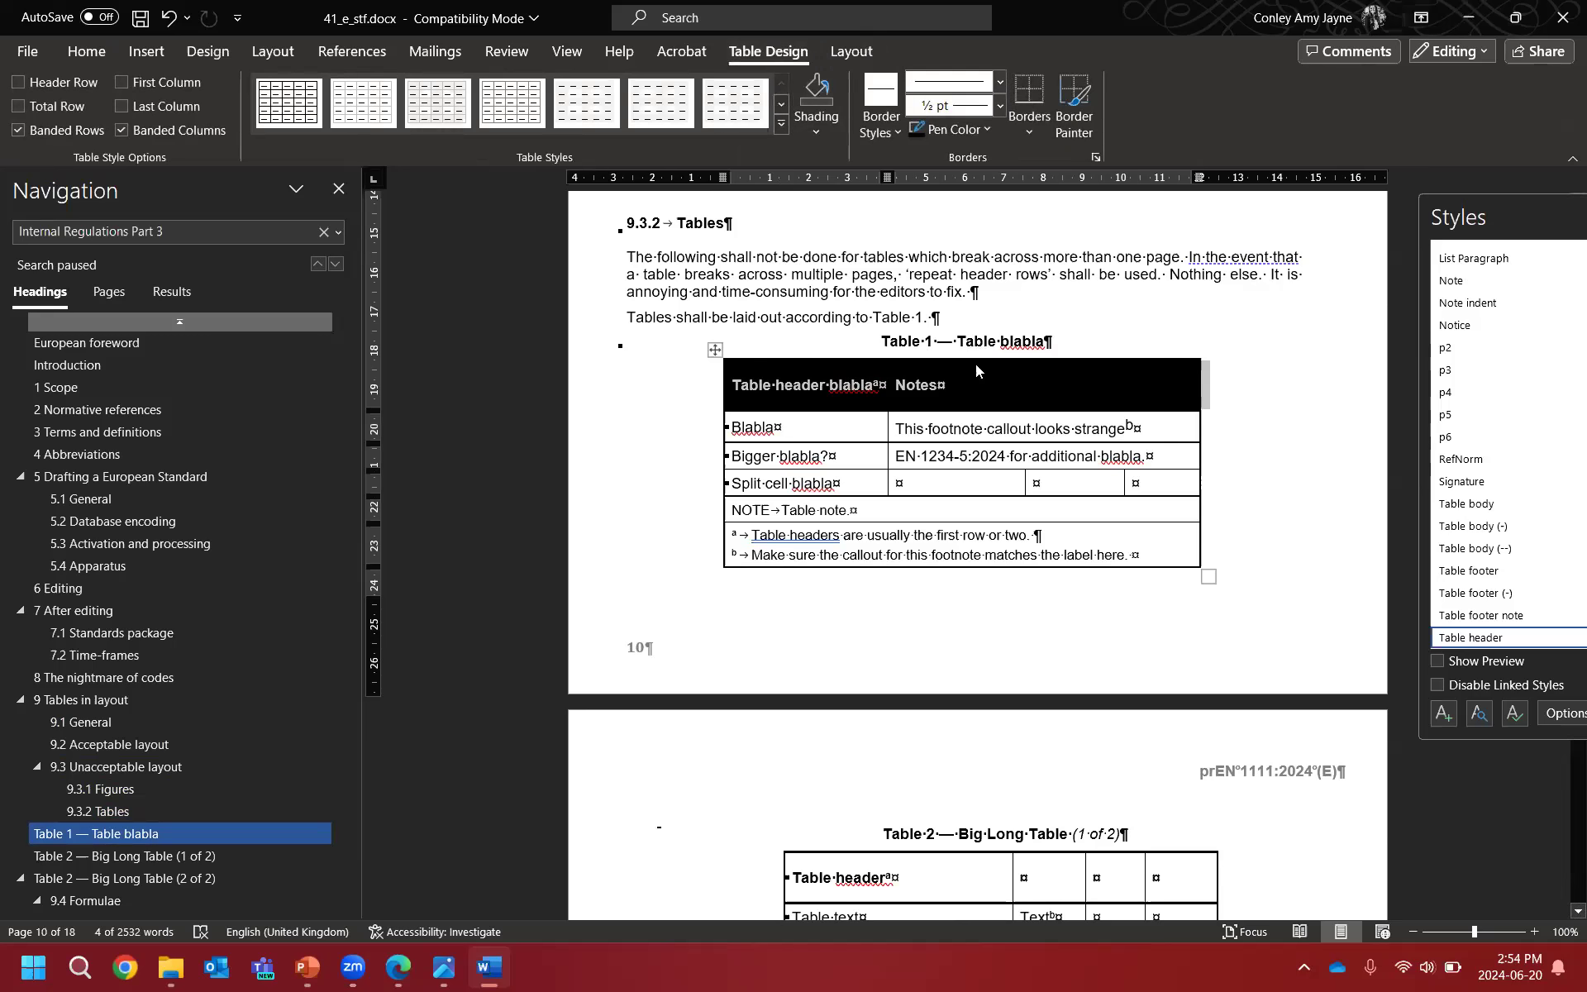
left_click(817, 130)
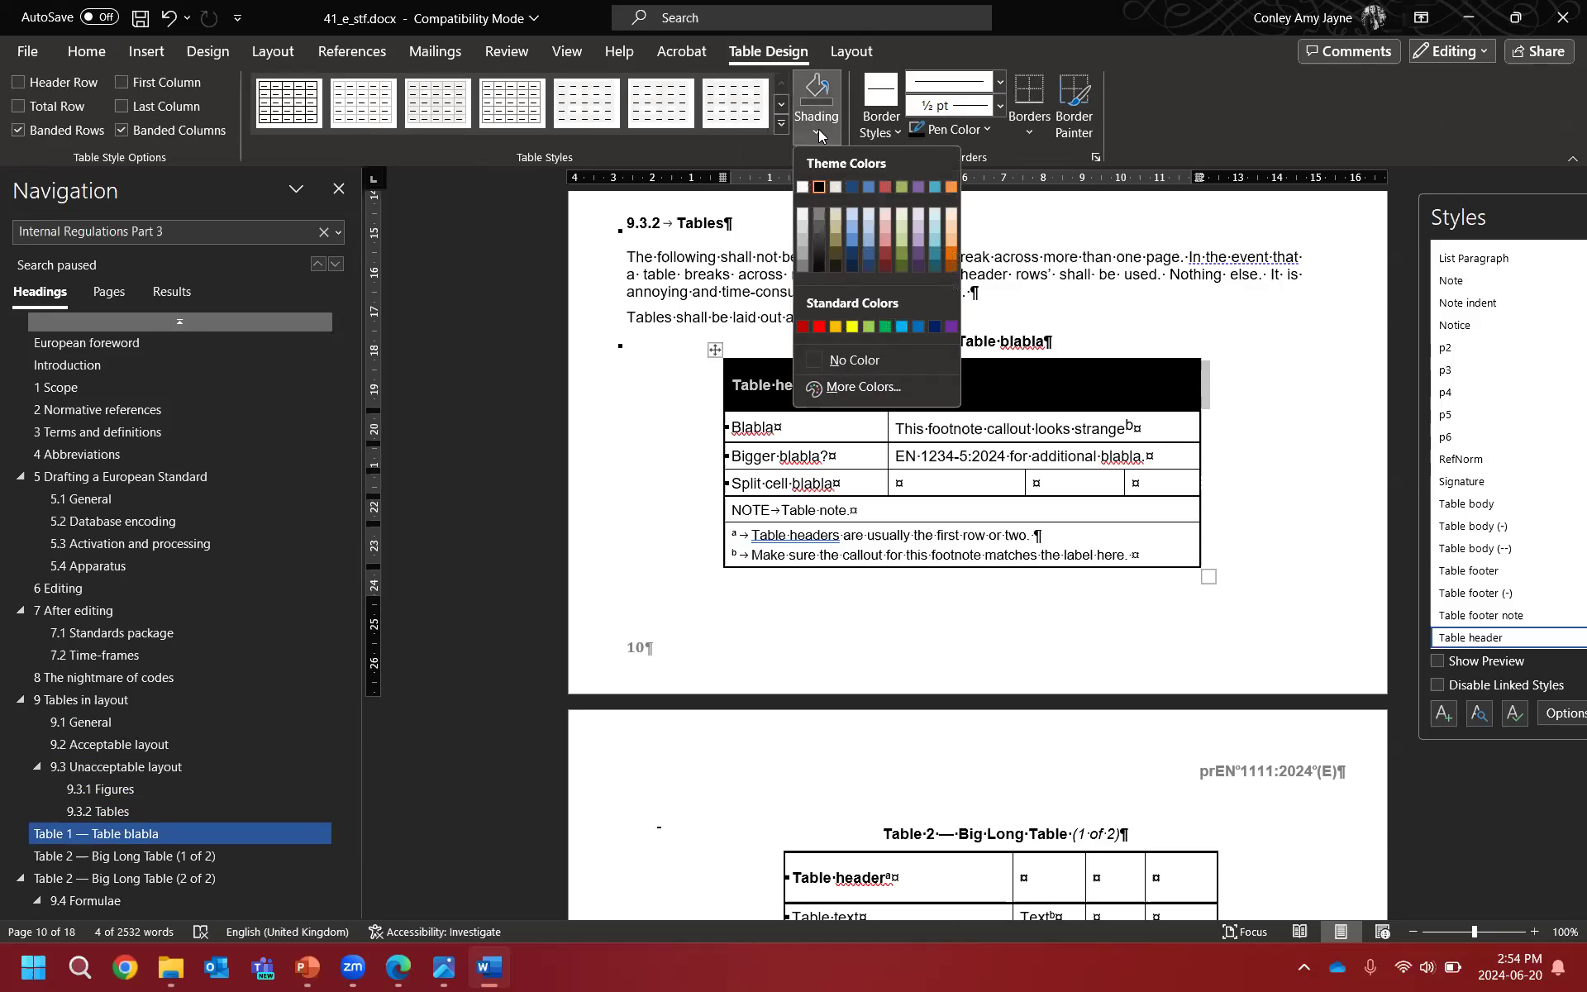
key("Escape")
left_click(873, 362)
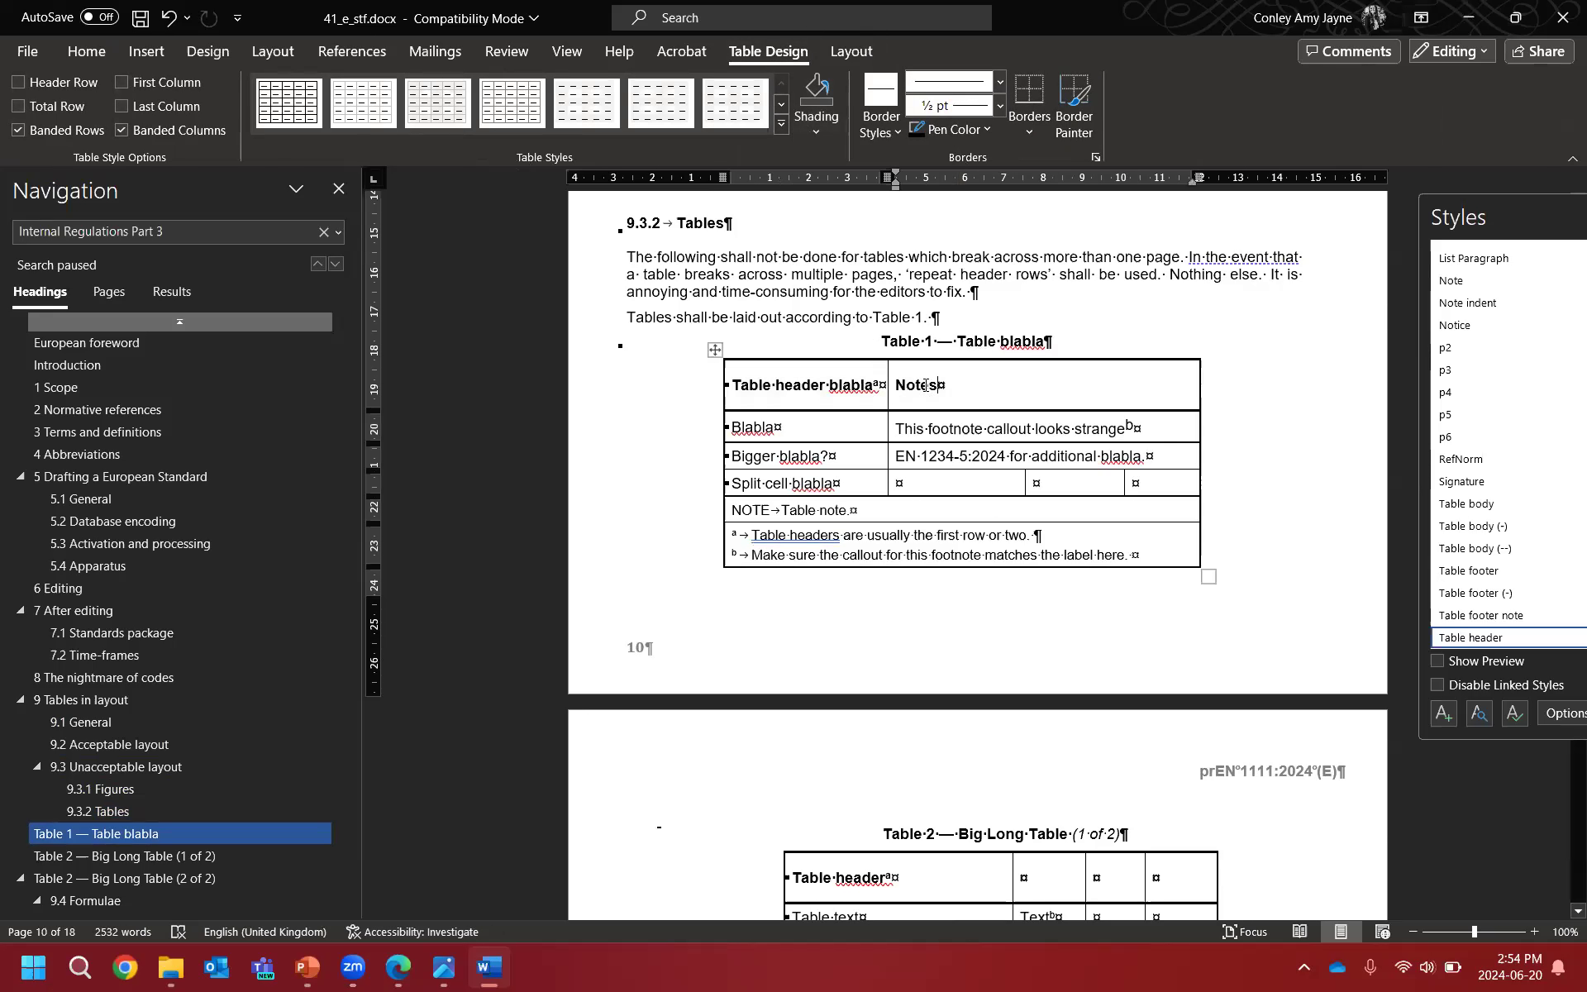
left_click(685, 393)
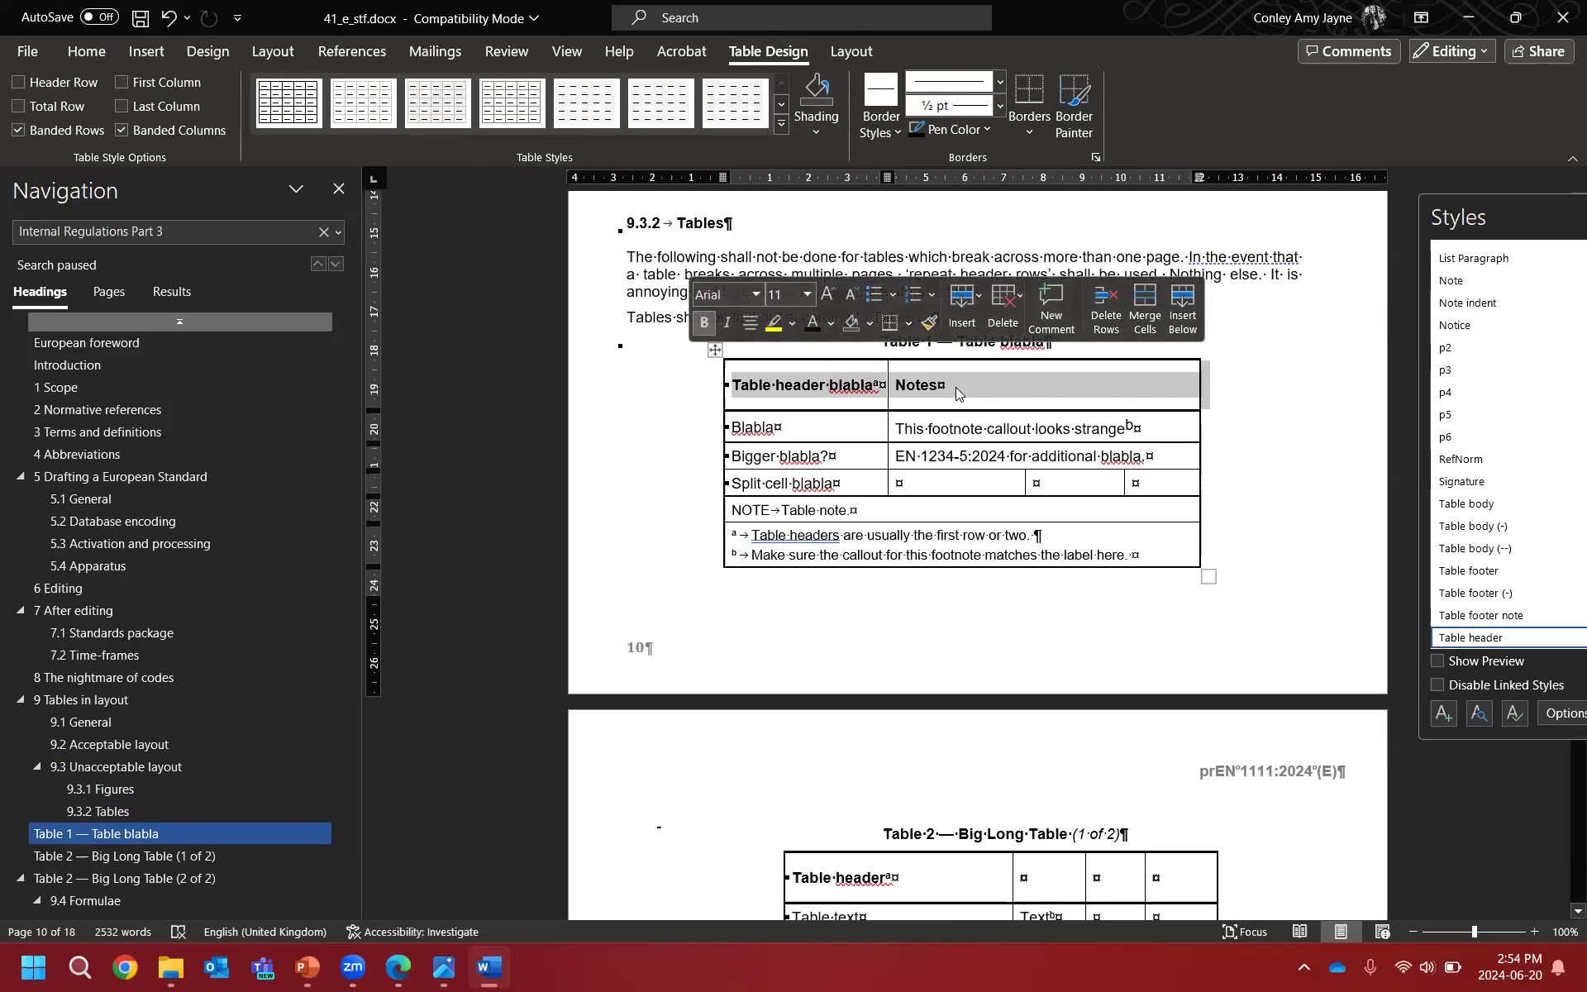
left_click(922, 389)
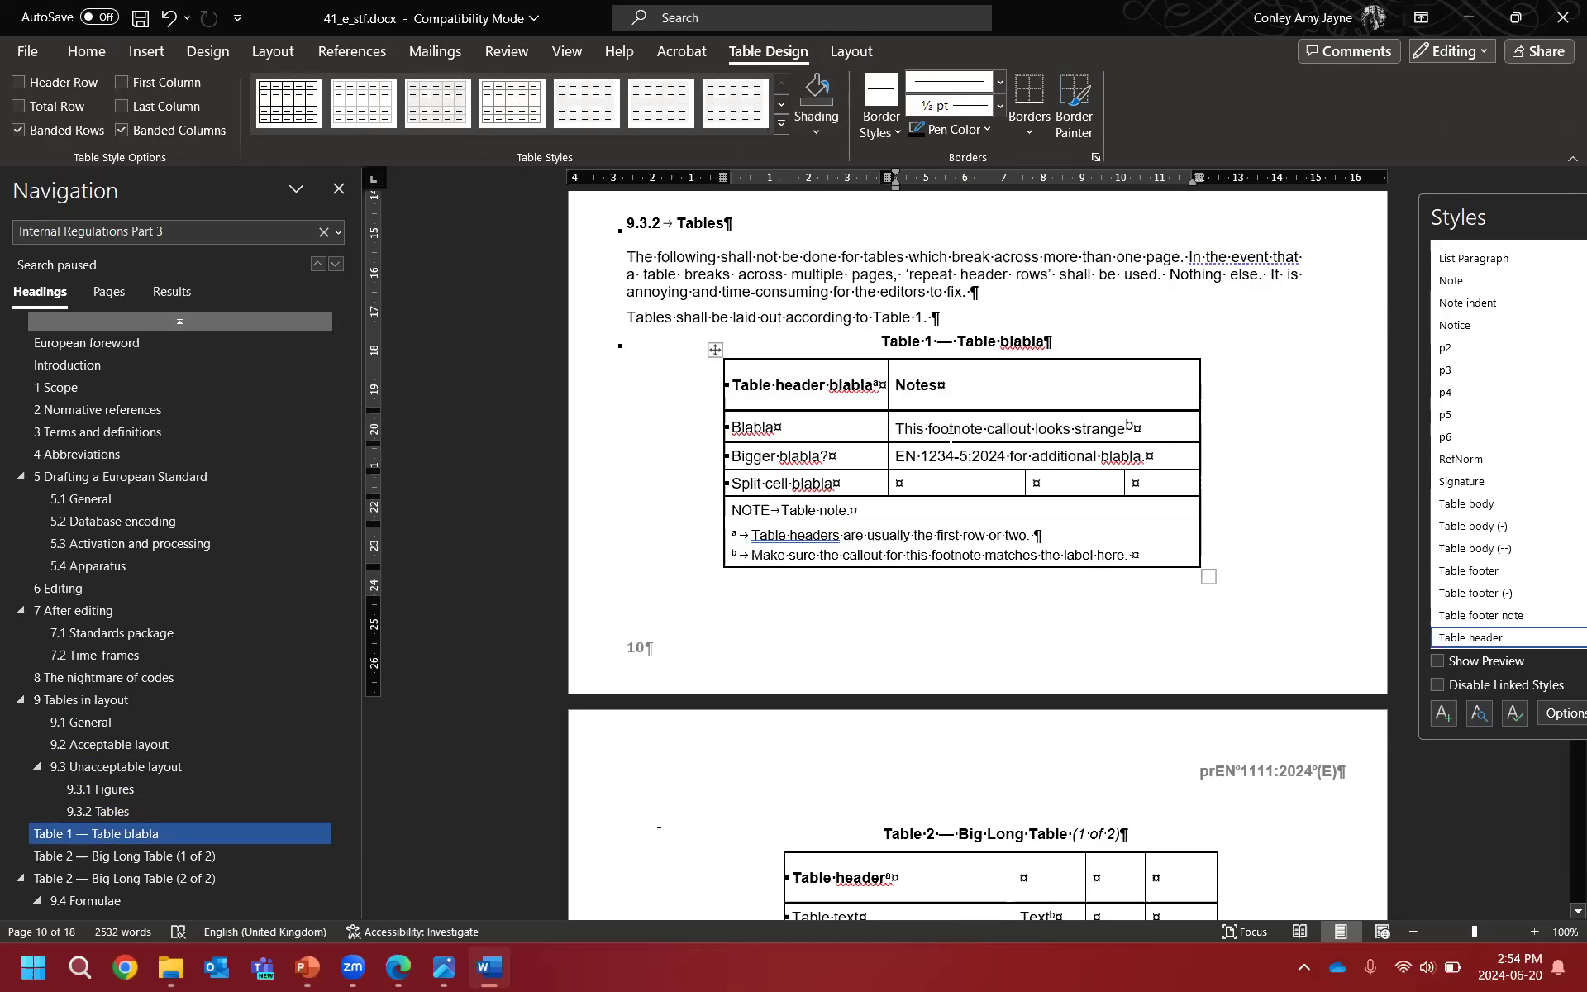
Step: Set the character position of footnote callout b in Table 1's Blabla row to Normal and format the callout as superscript
scroll(967, 467, "down", 1)
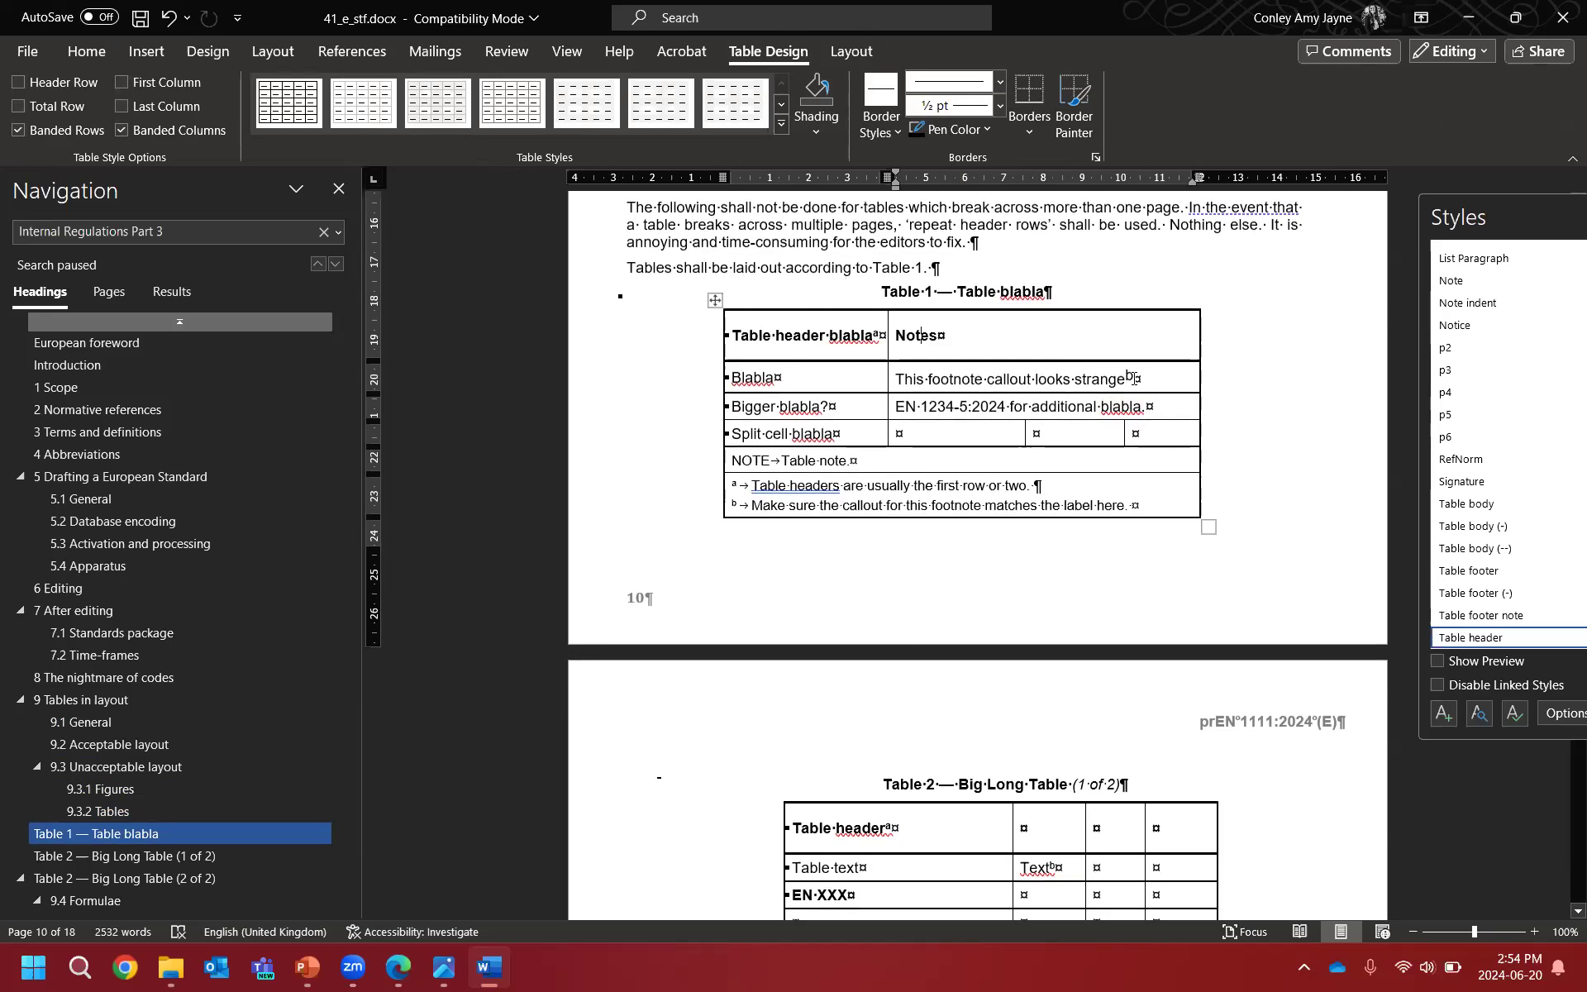
double_click(882, 334)
double_click(880, 333)
left_click(1033, 343)
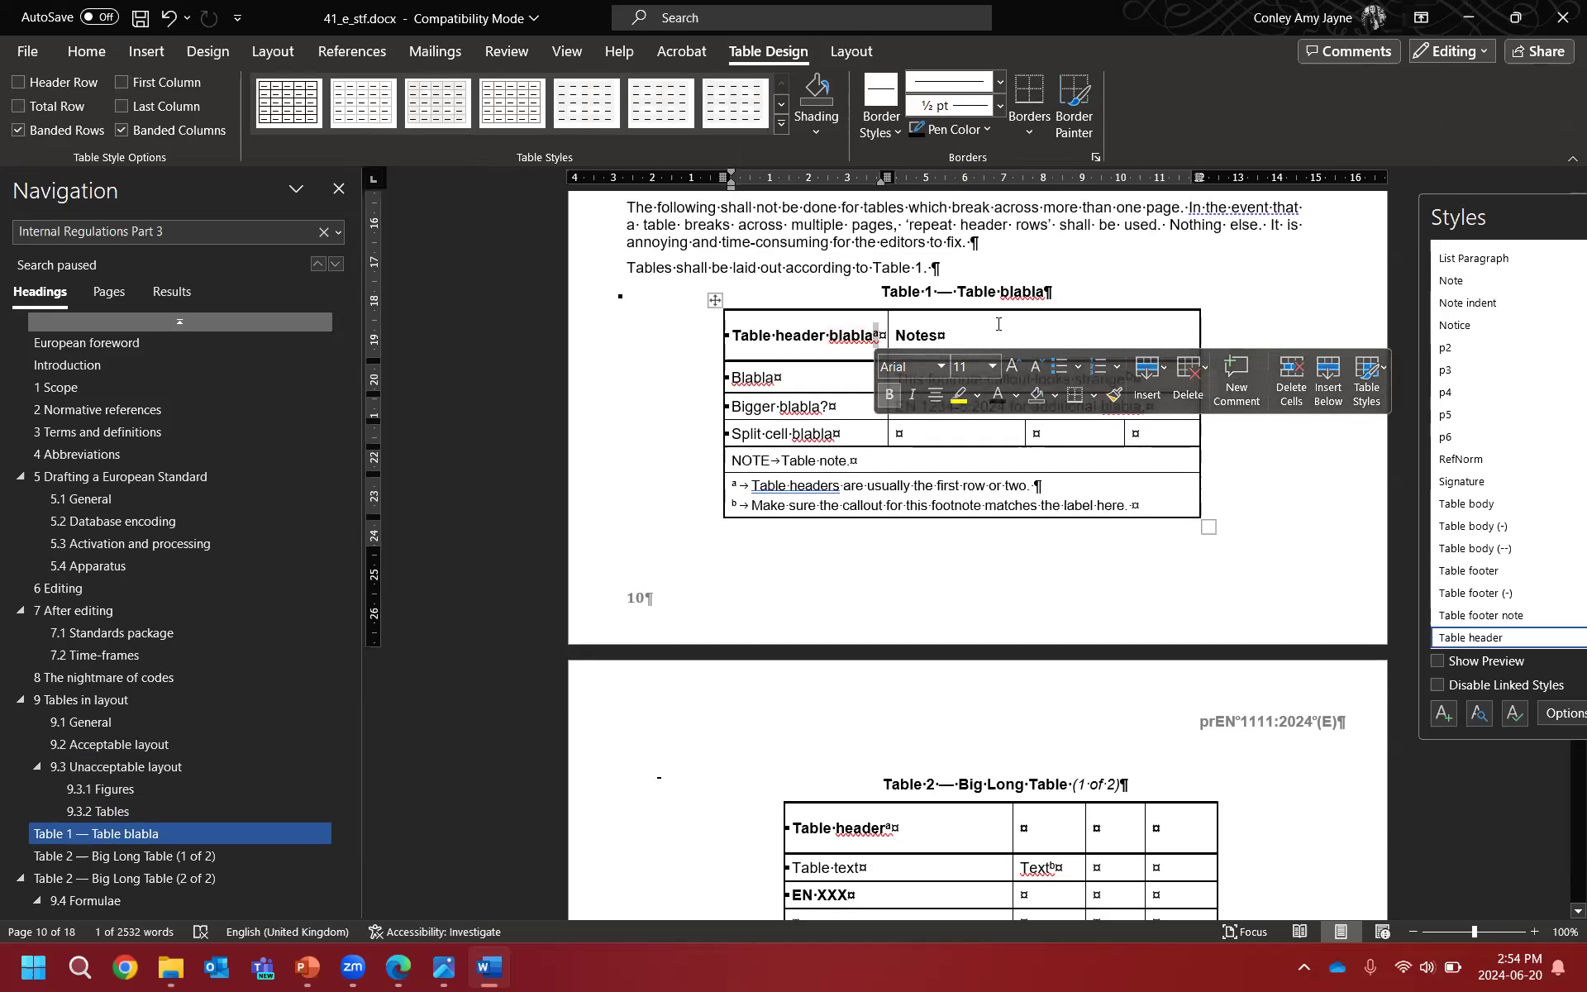
double_click(1130, 379)
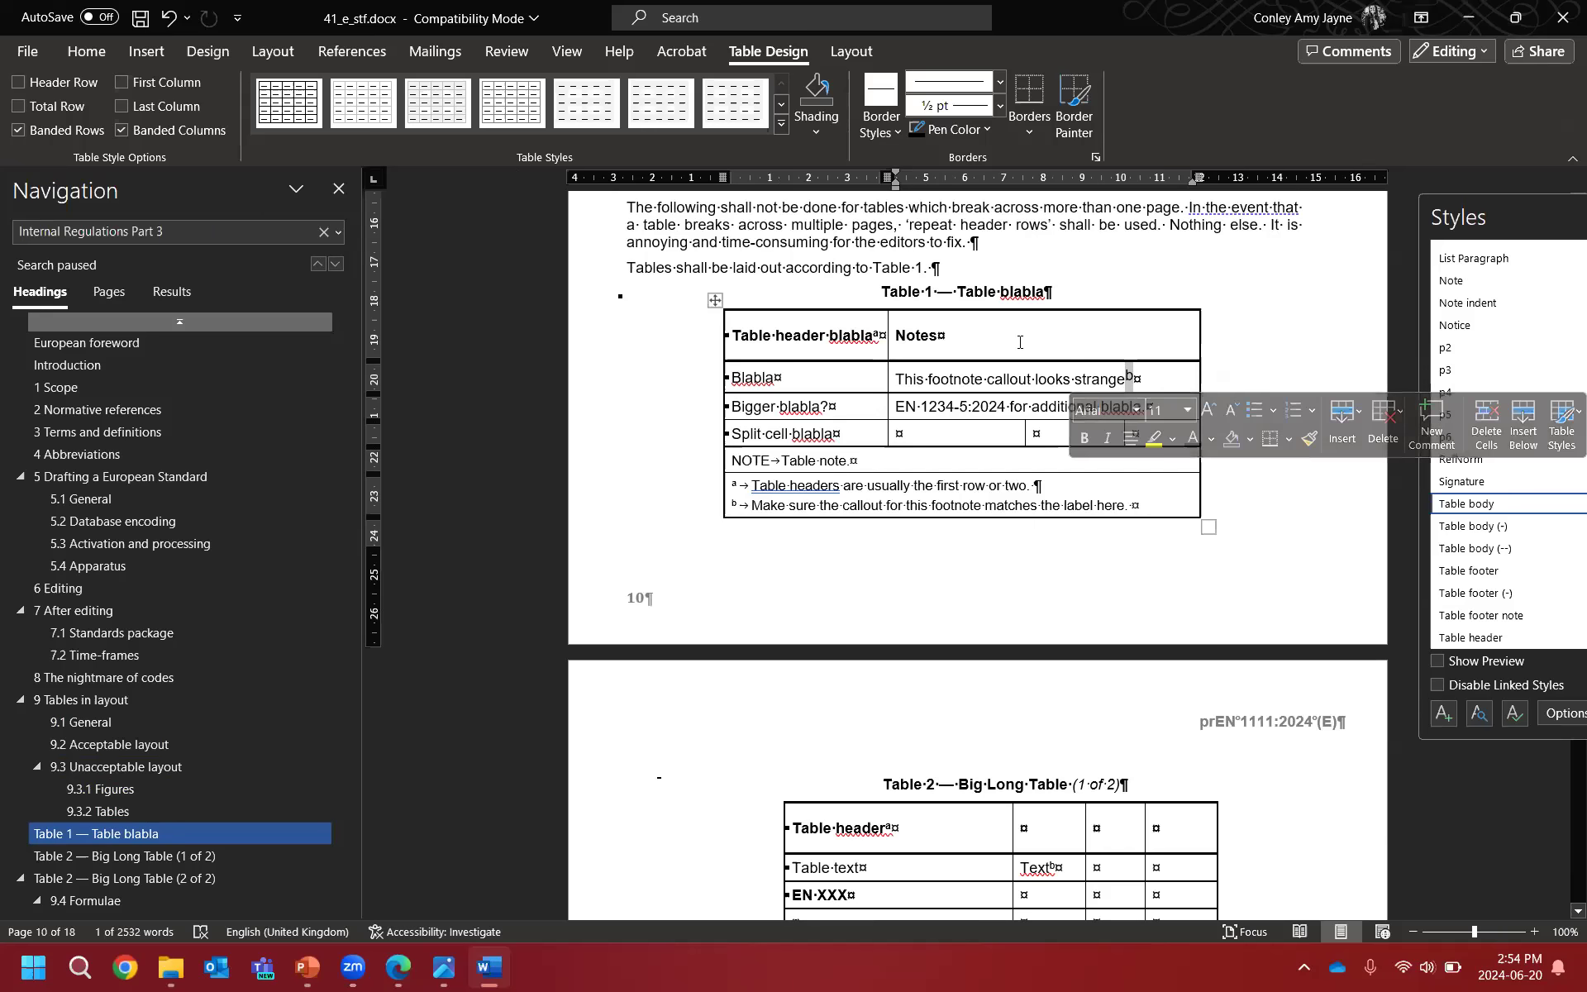
left_click(100, 54)
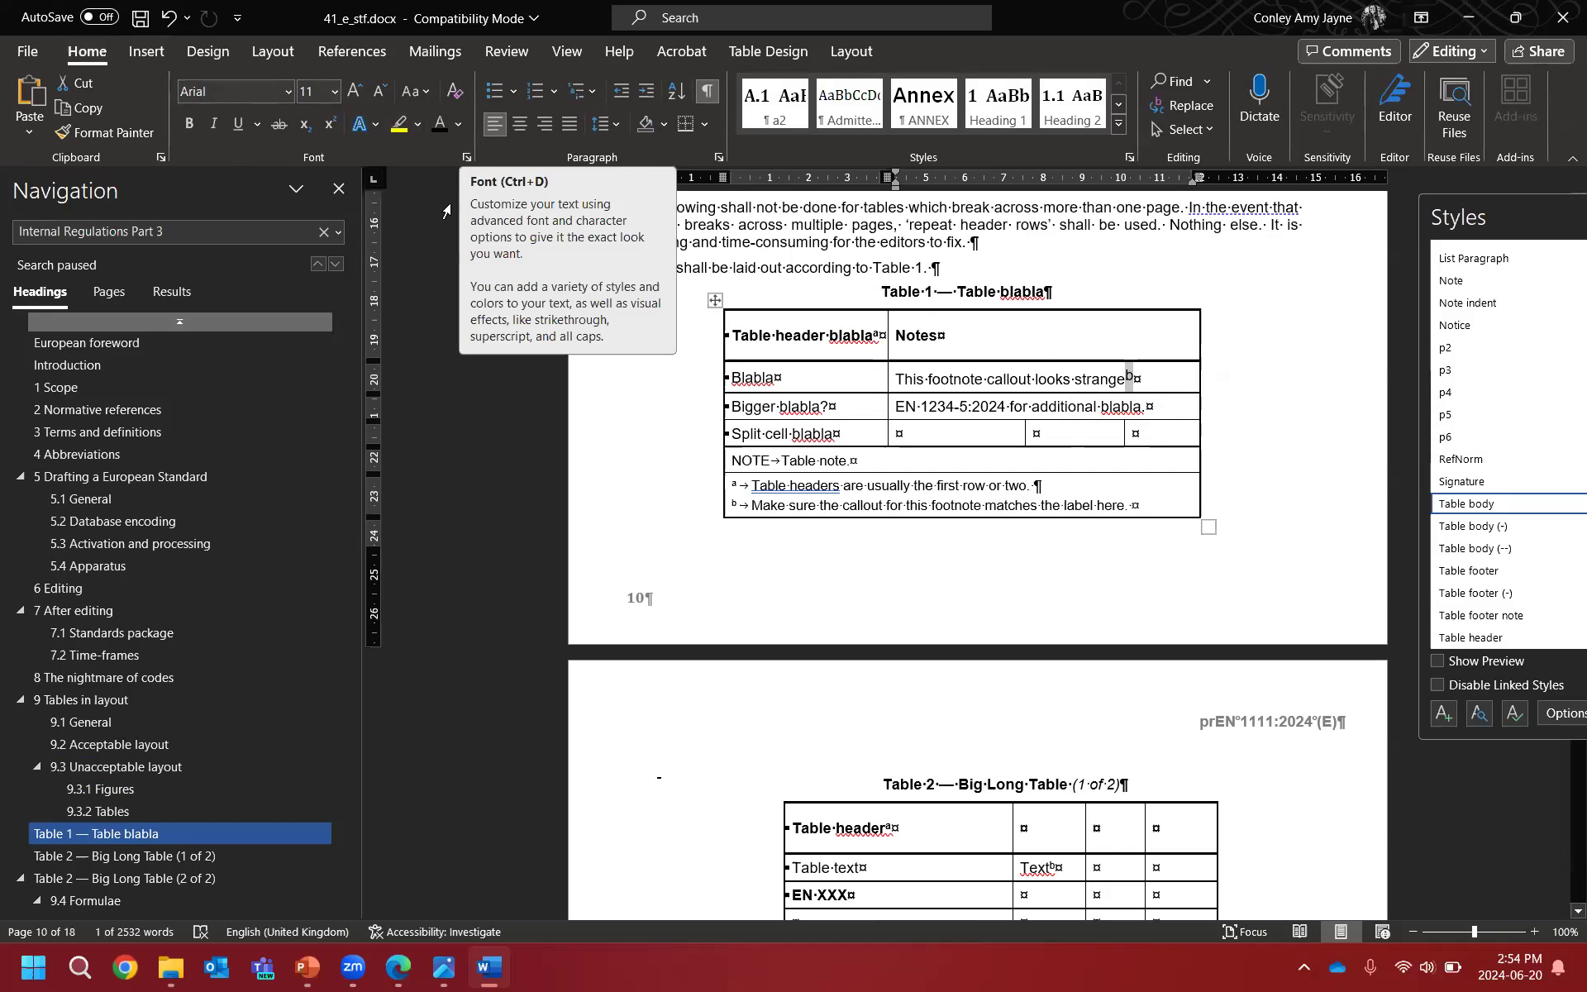
left_click(466, 156)
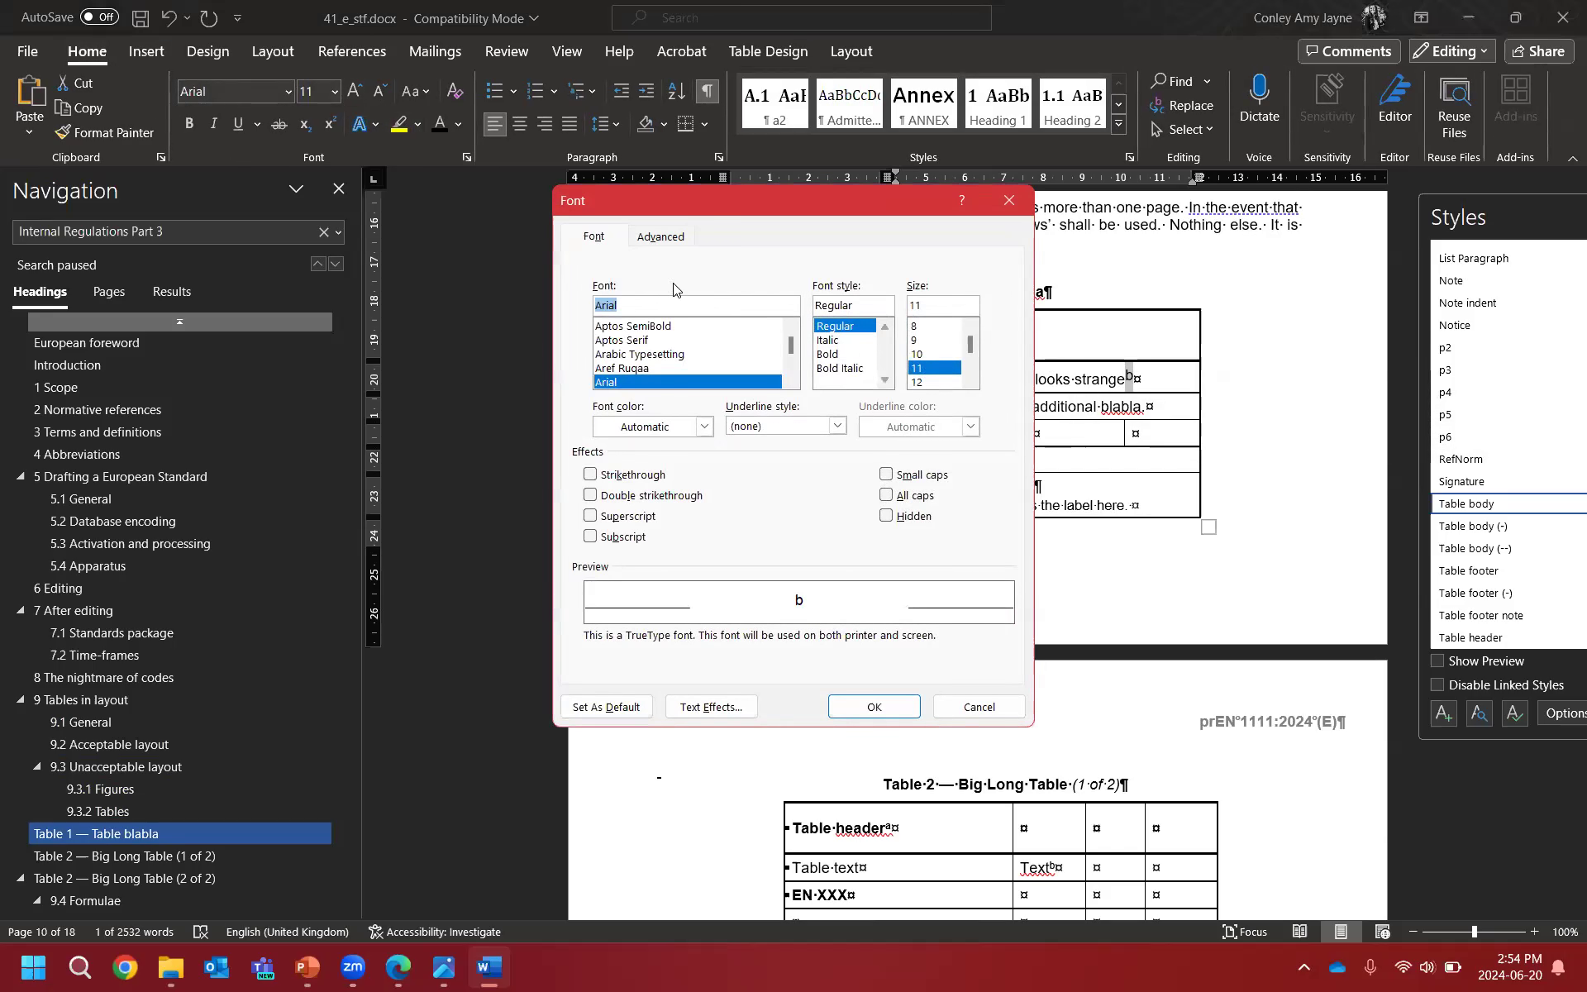
left_click(662, 240)
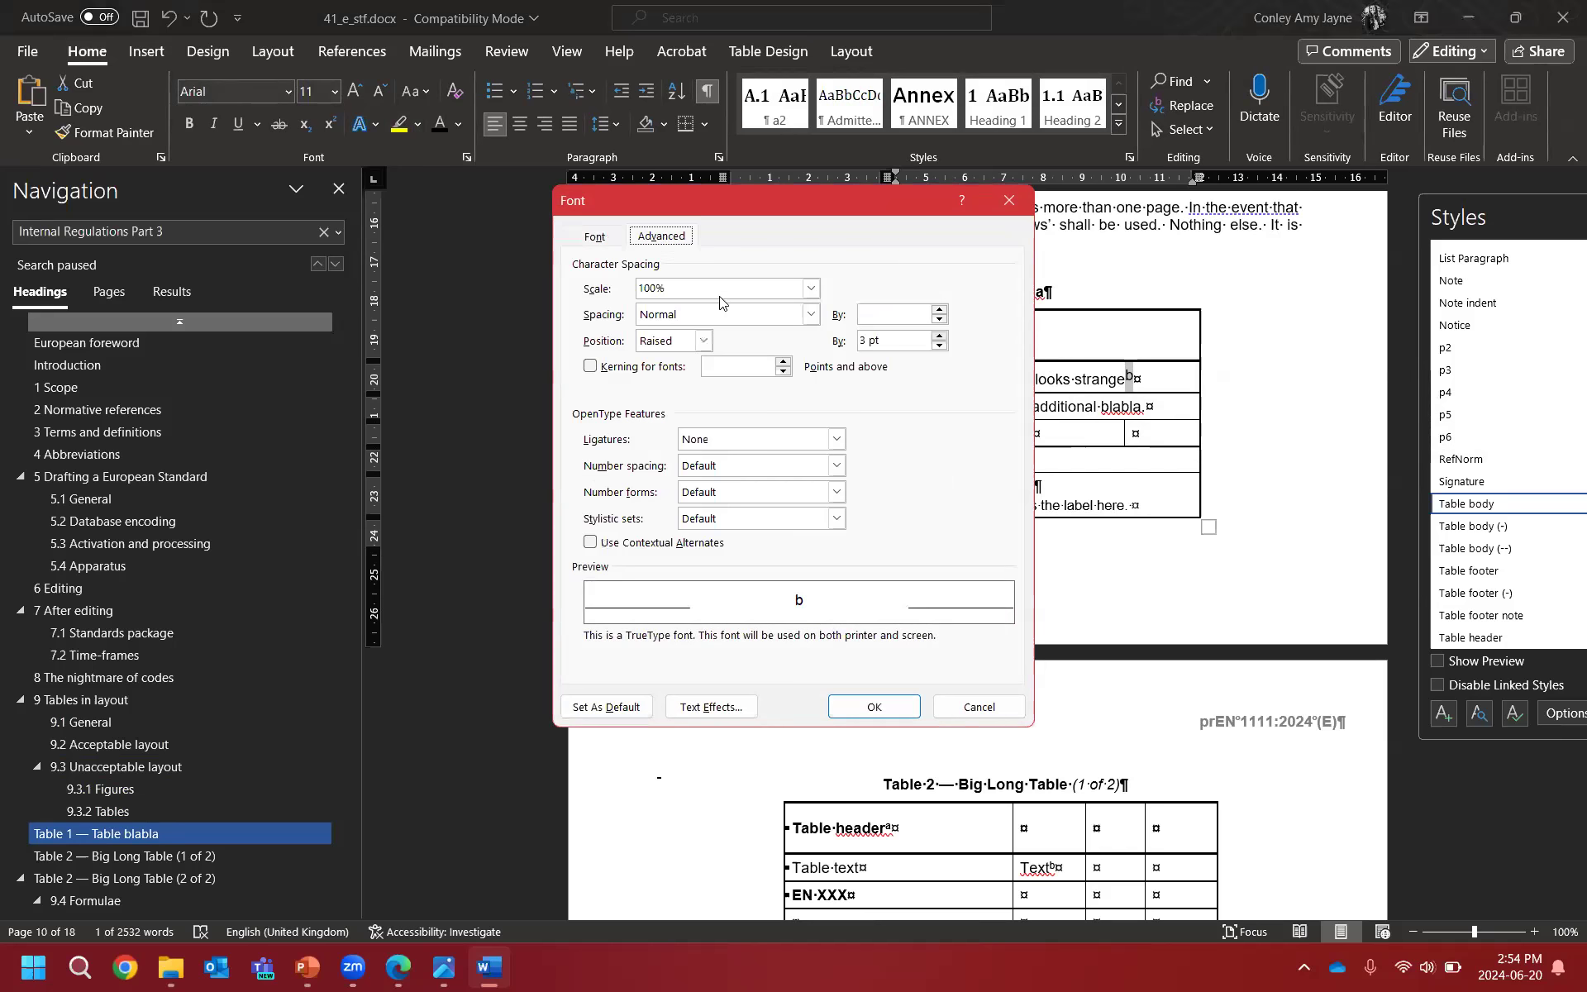
left_click(703, 342)
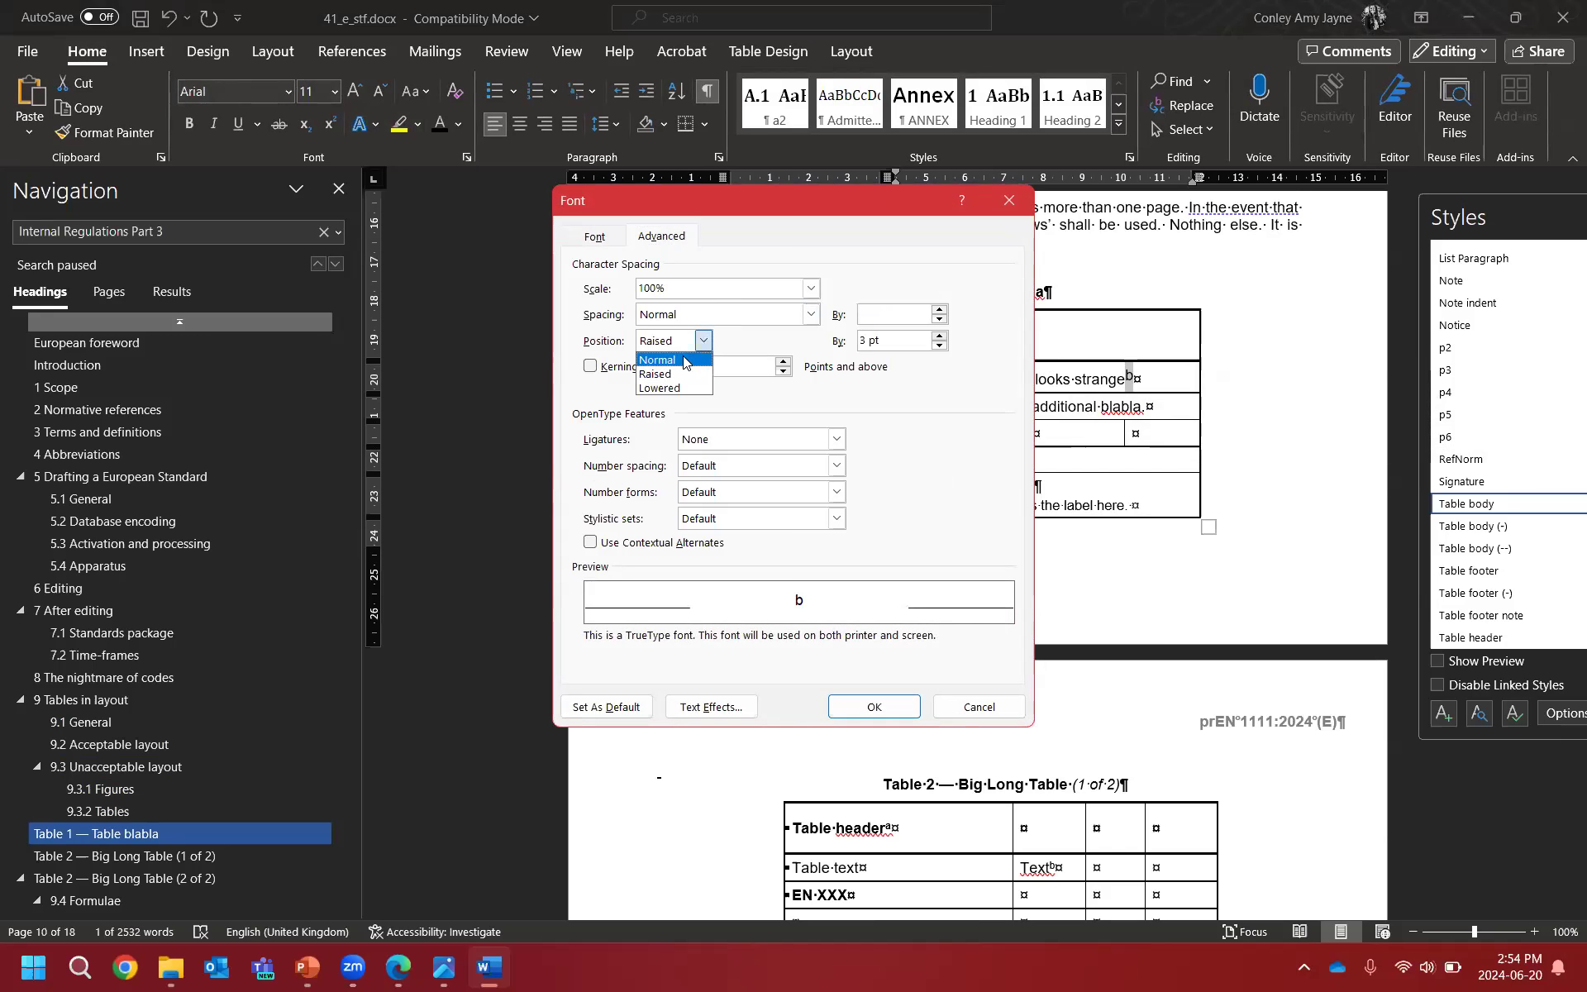
left_click(683, 361)
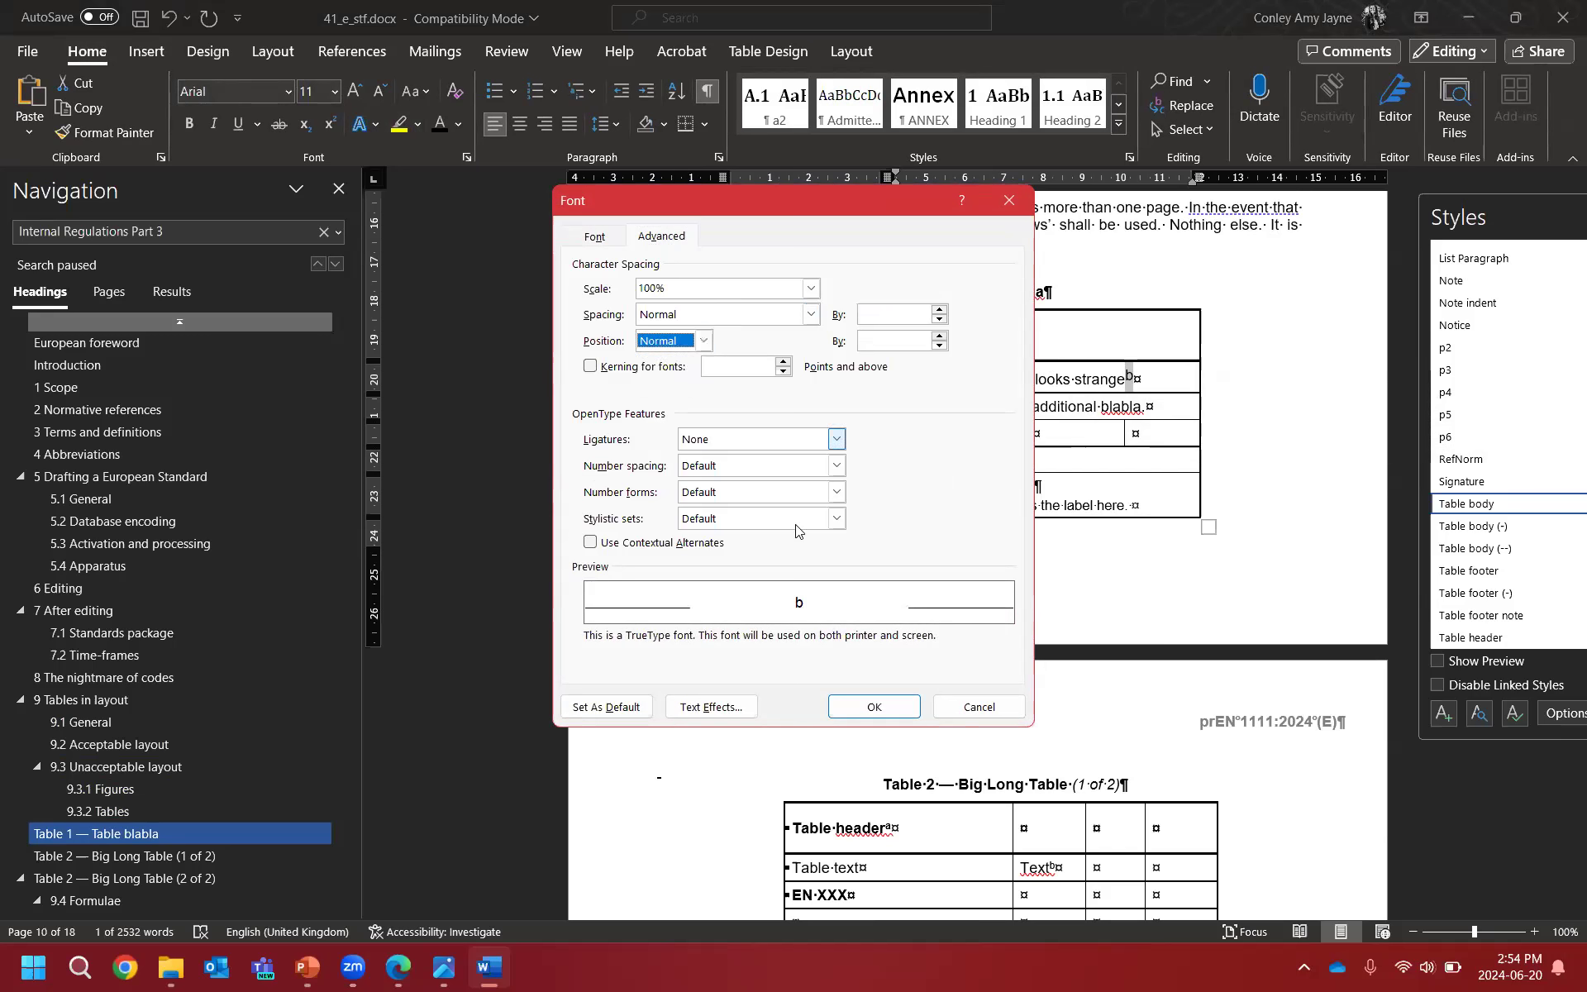
left_click(875, 707)
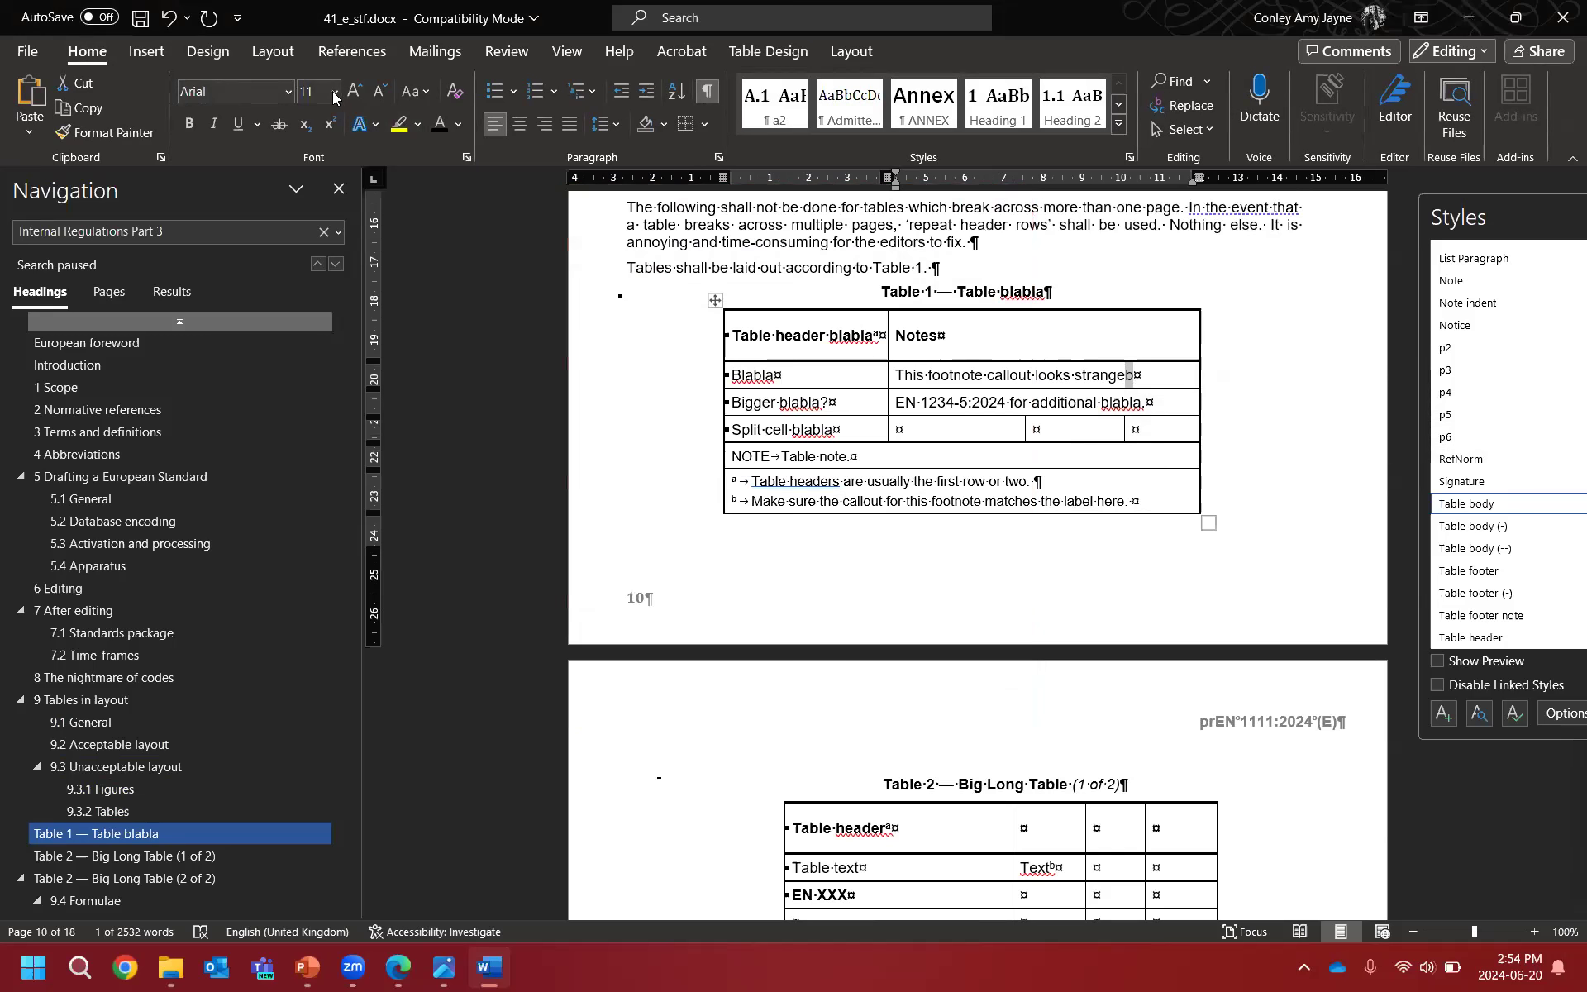
left_click(1141, 377)
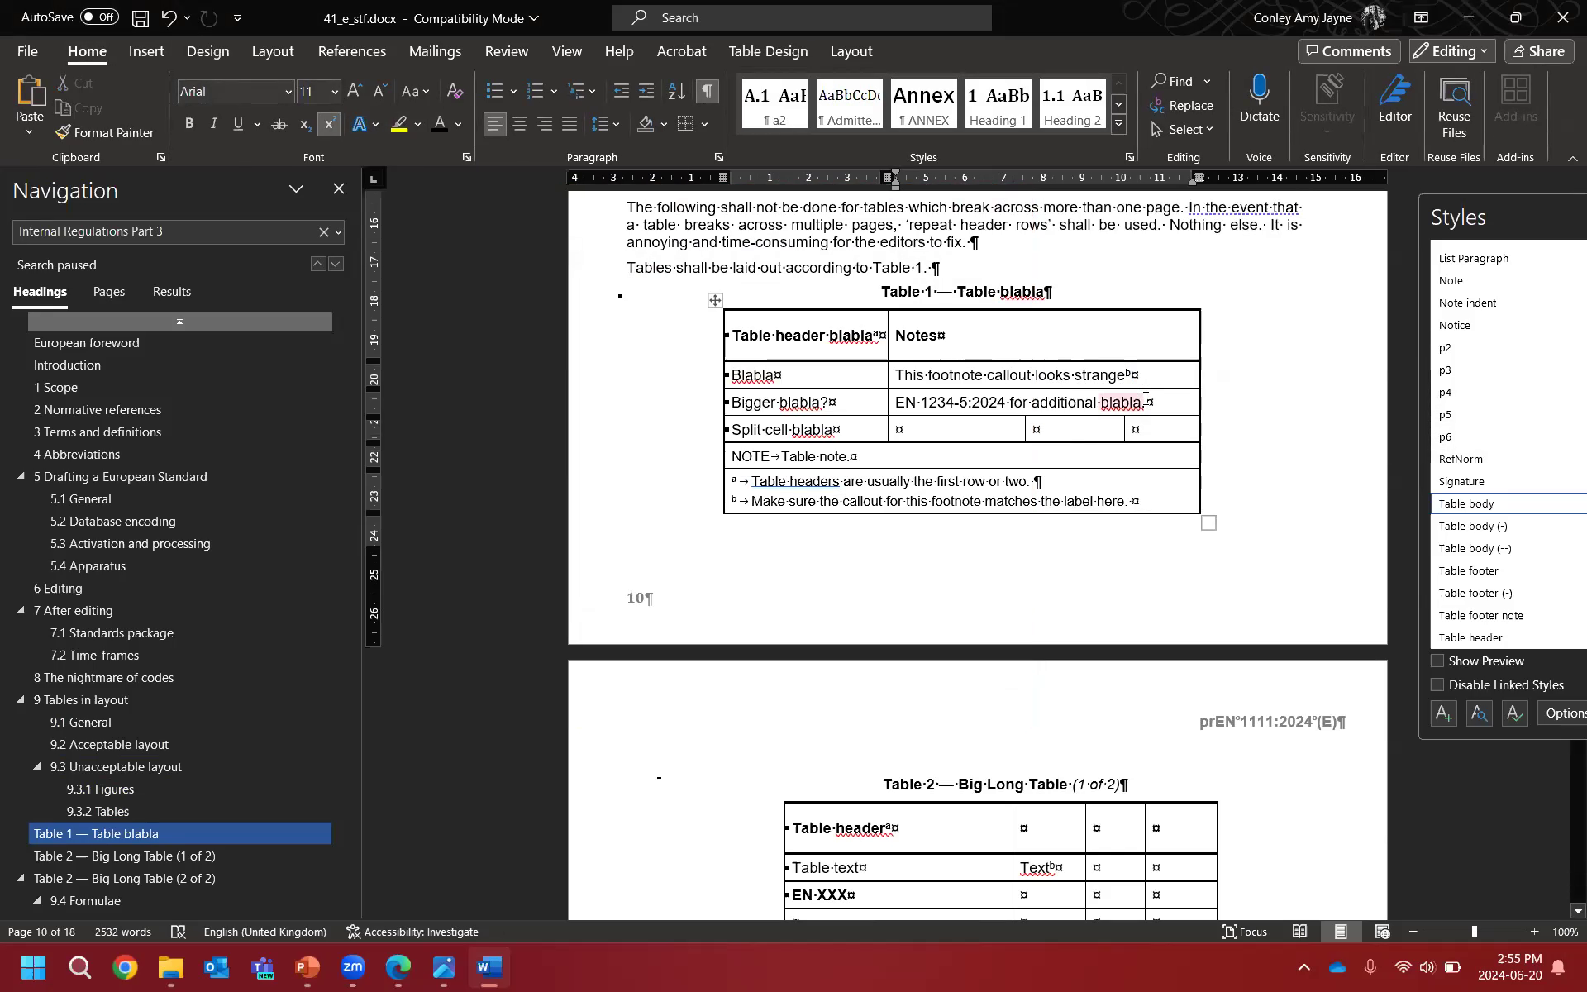
Step: Check footnote callout b in Table 1 against its footnote label, and review the Table 1 reference in the sentence above the table
double_click(1131, 373)
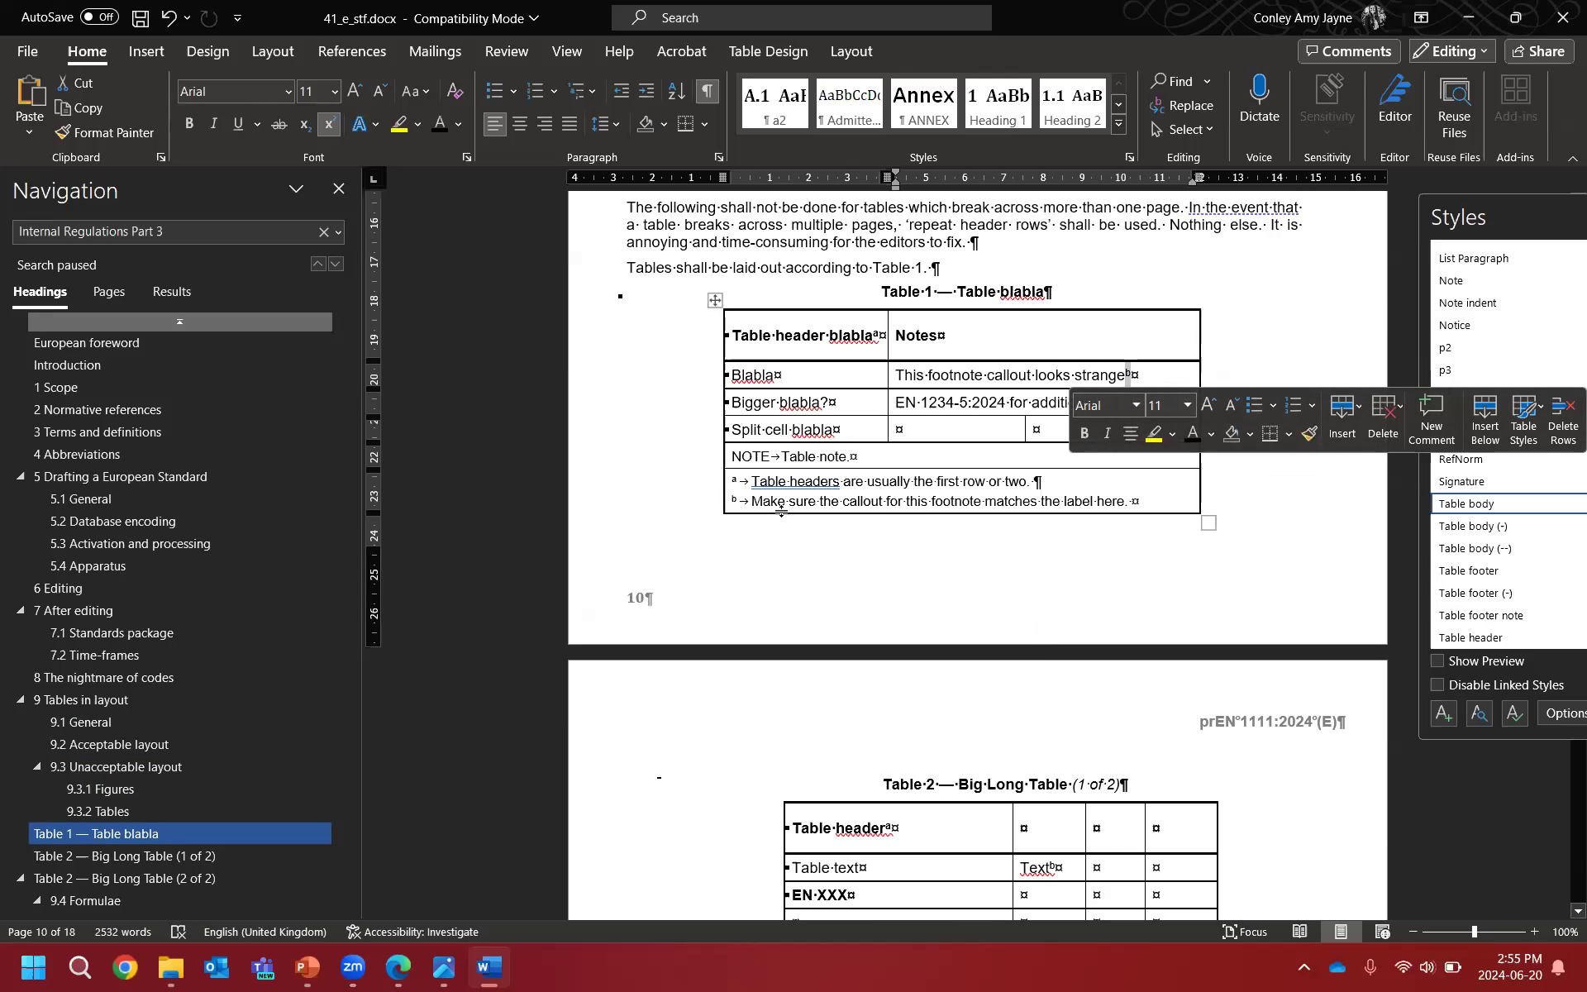
double_click(980, 443)
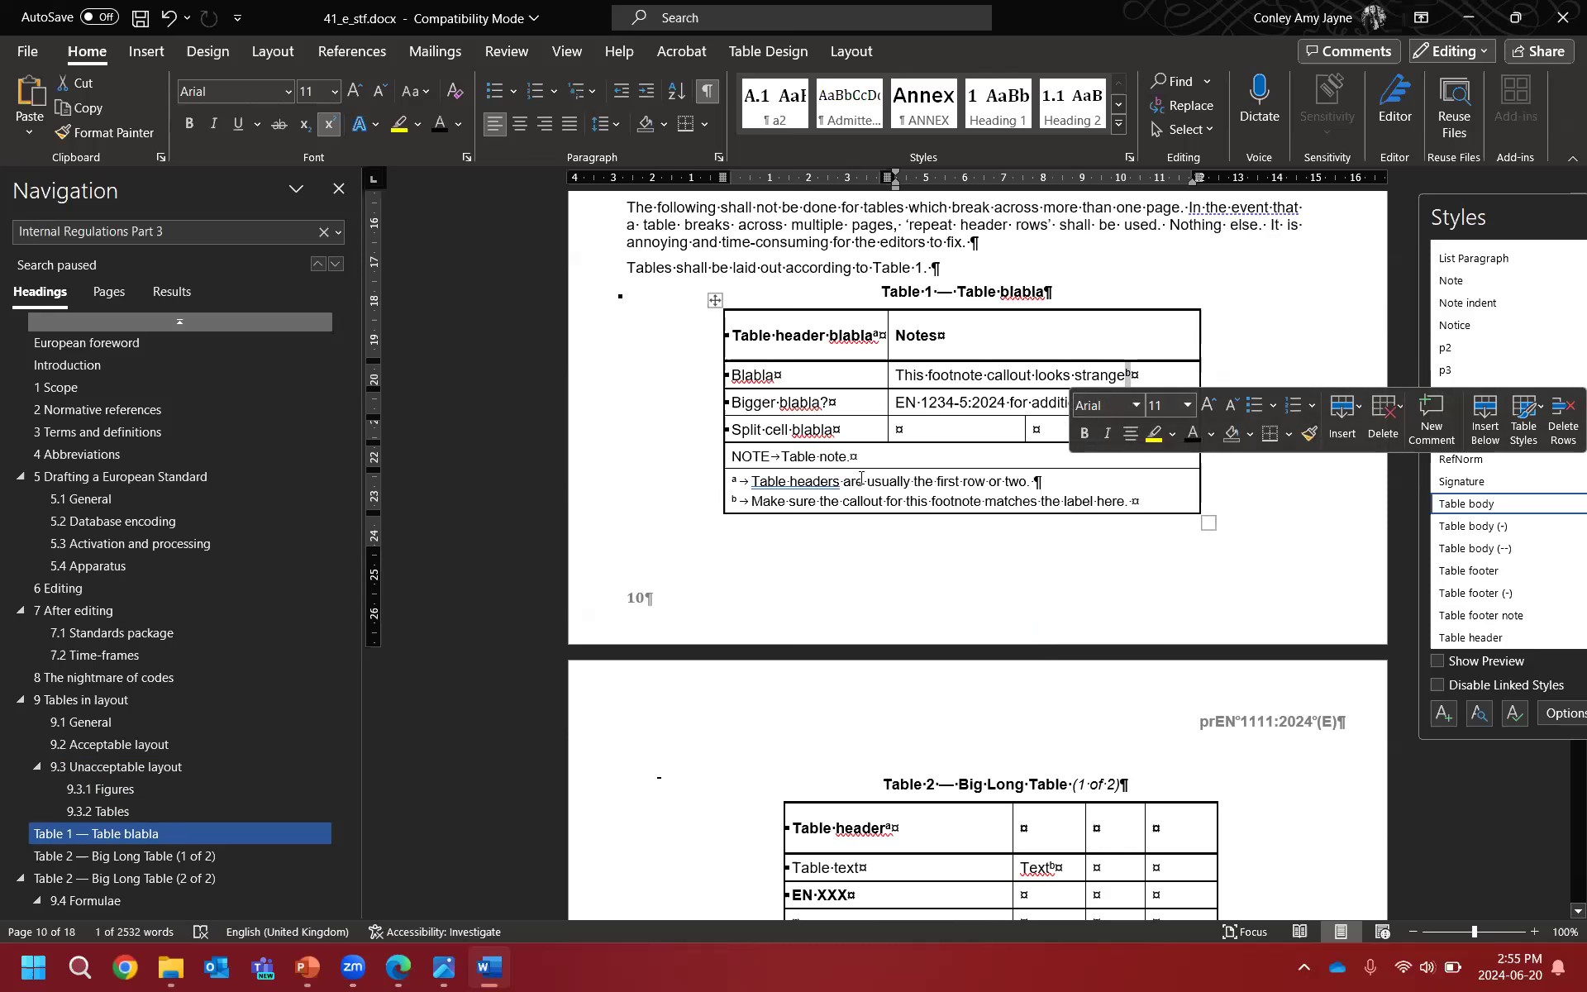
left_click(1154, 375)
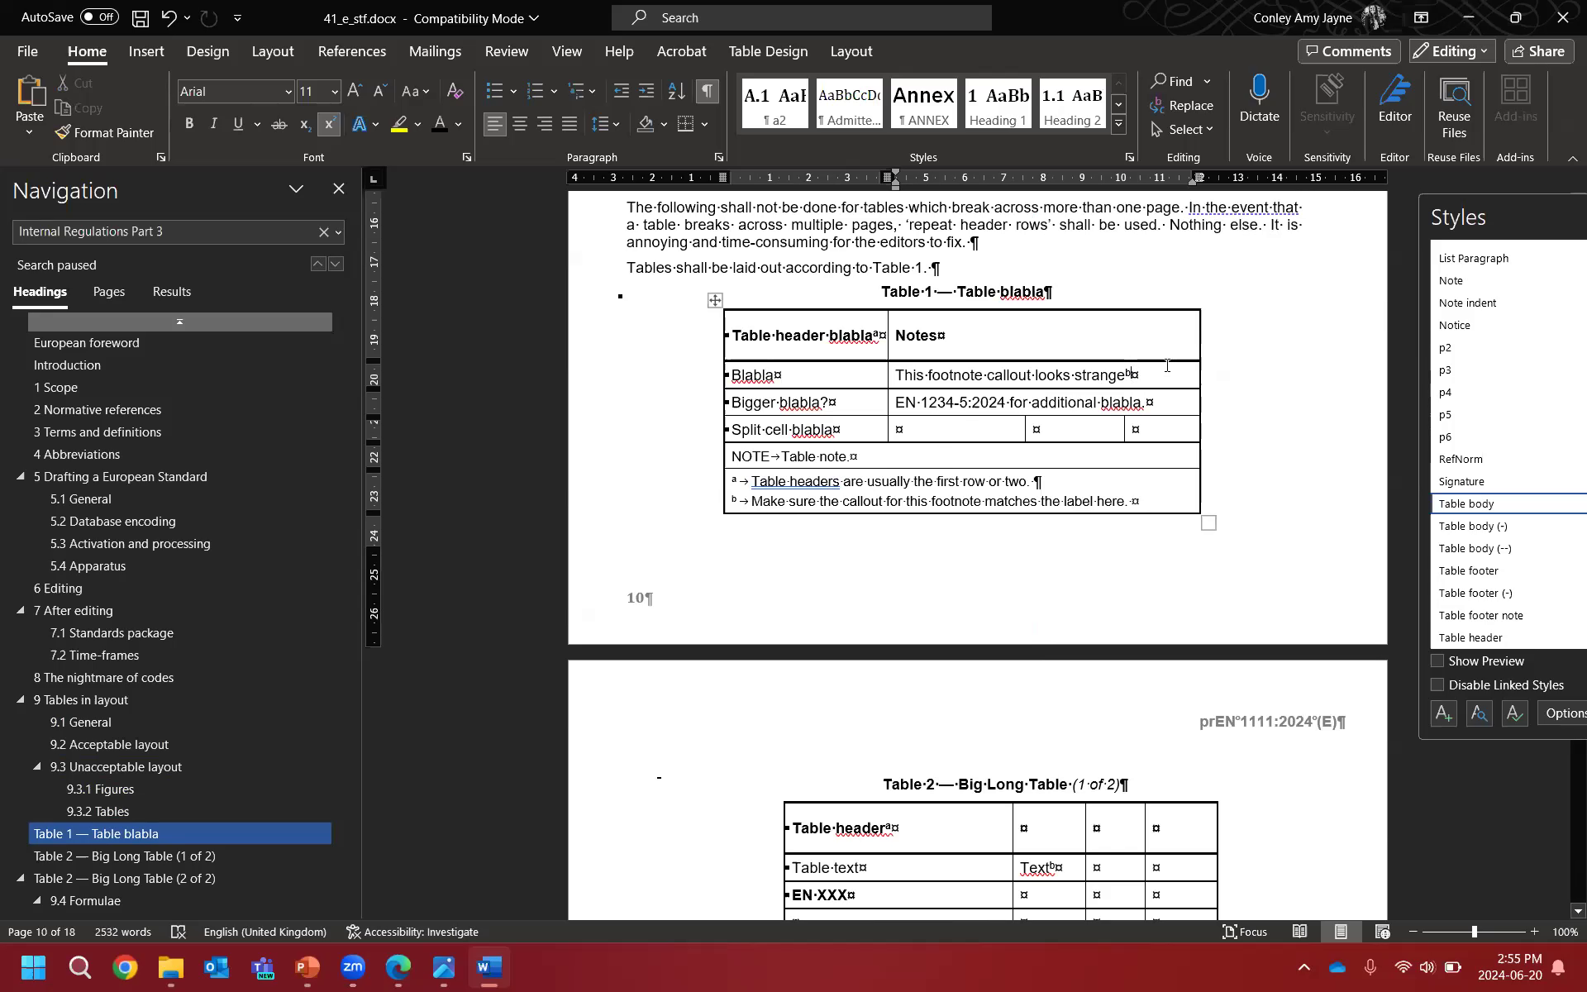
double_click(1112, 395)
left_click_drag(643, 267, 921, 269)
left_click(915, 269)
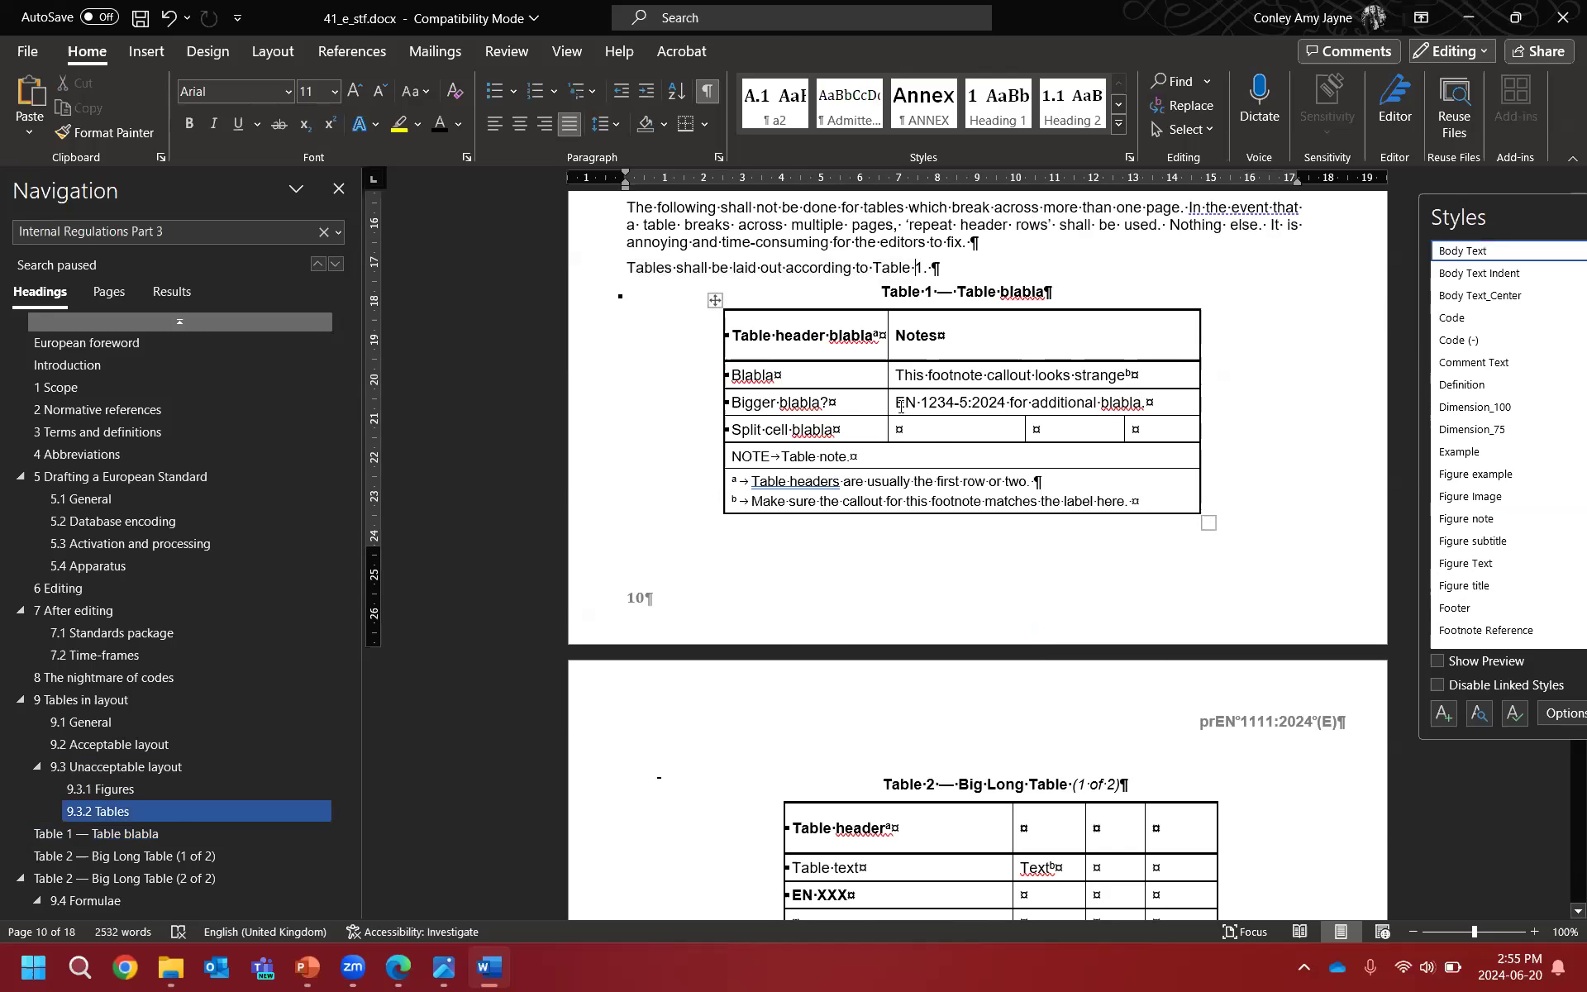
Step: Check the EN 1234-5:2024 reference in Table 1's Notes column and review both parts of Table 2
left_click_drag(899, 403, 1010, 403)
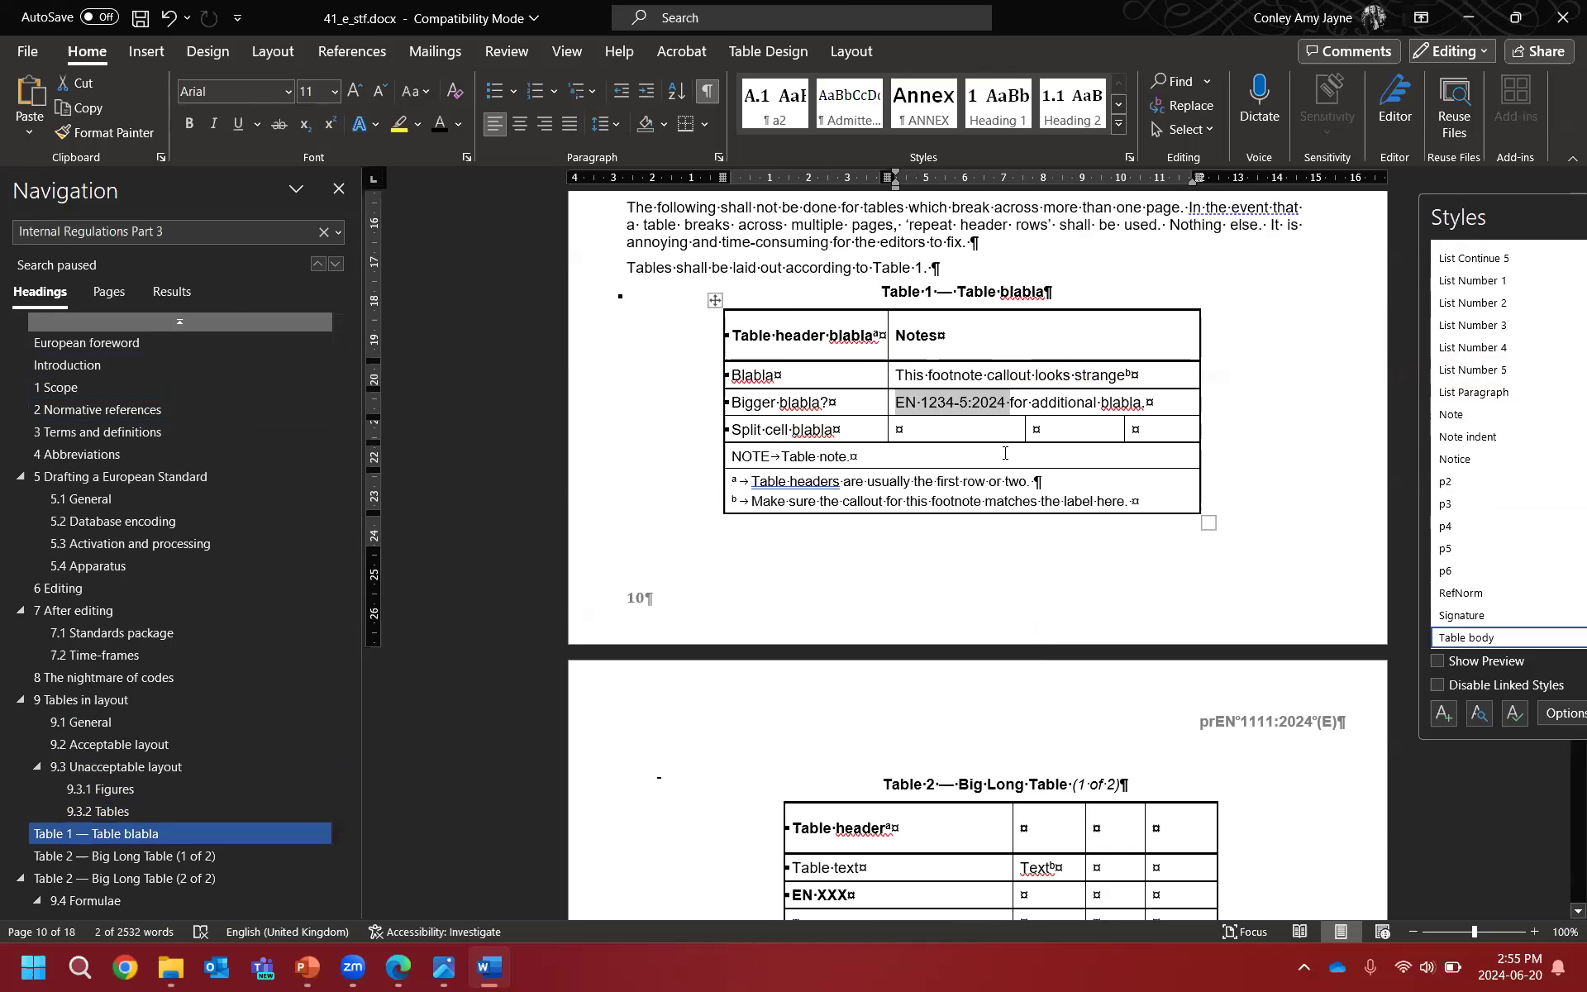
scroll(1006, 453, "down", 8)
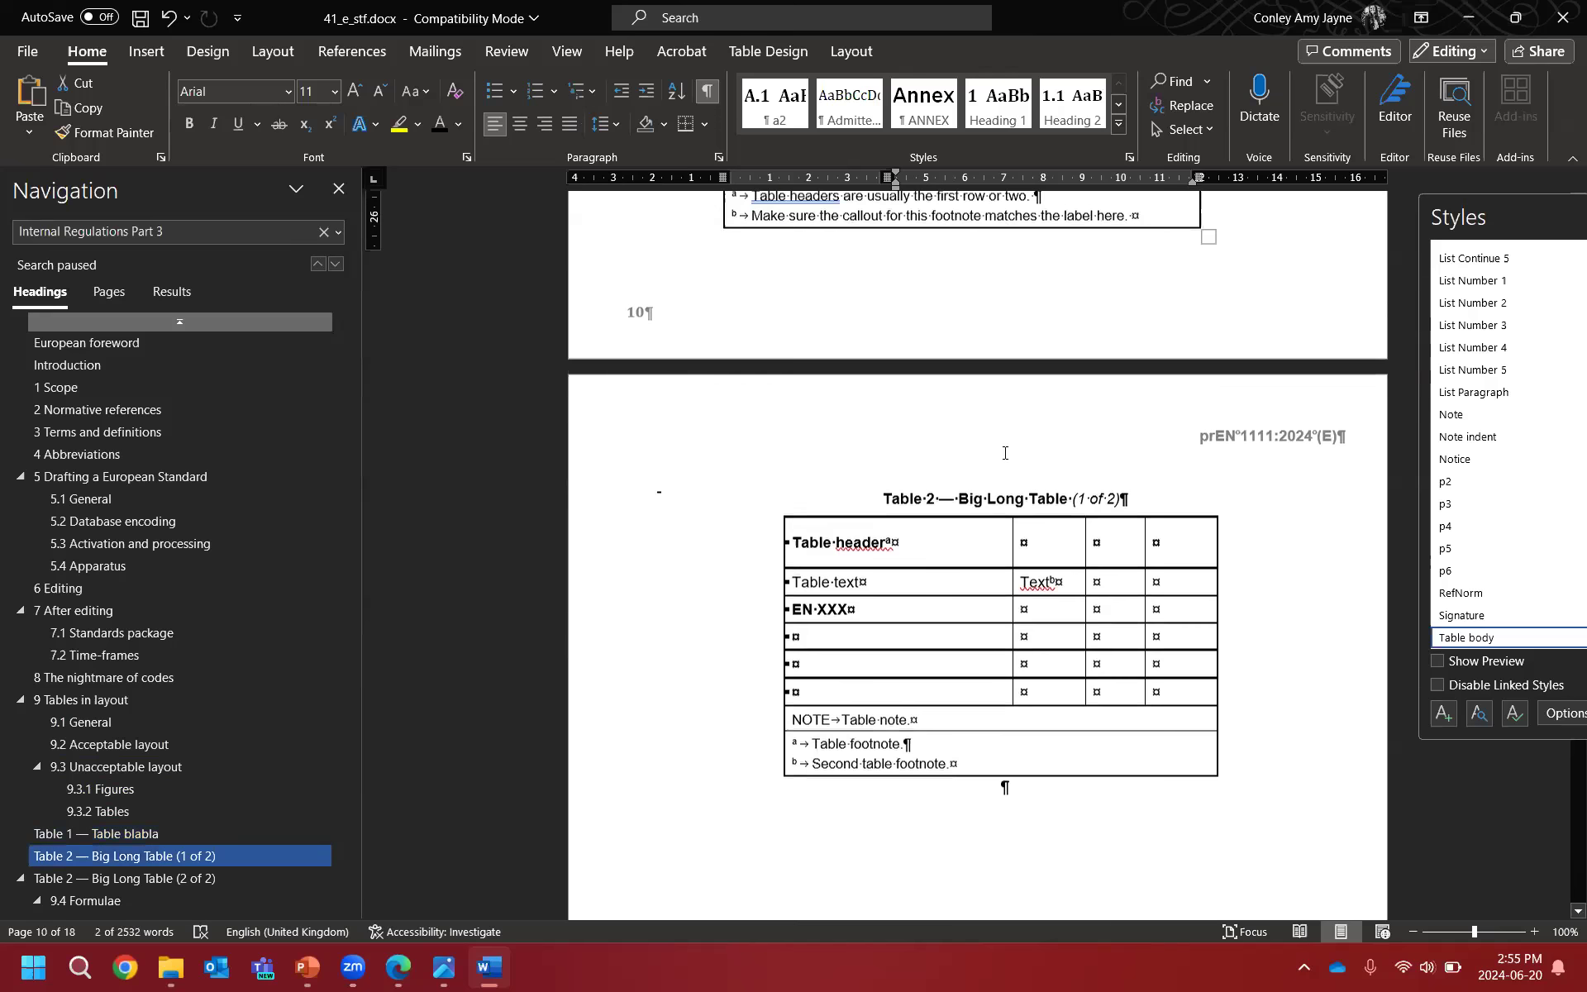
scroll(1005, 453, "down", 2)
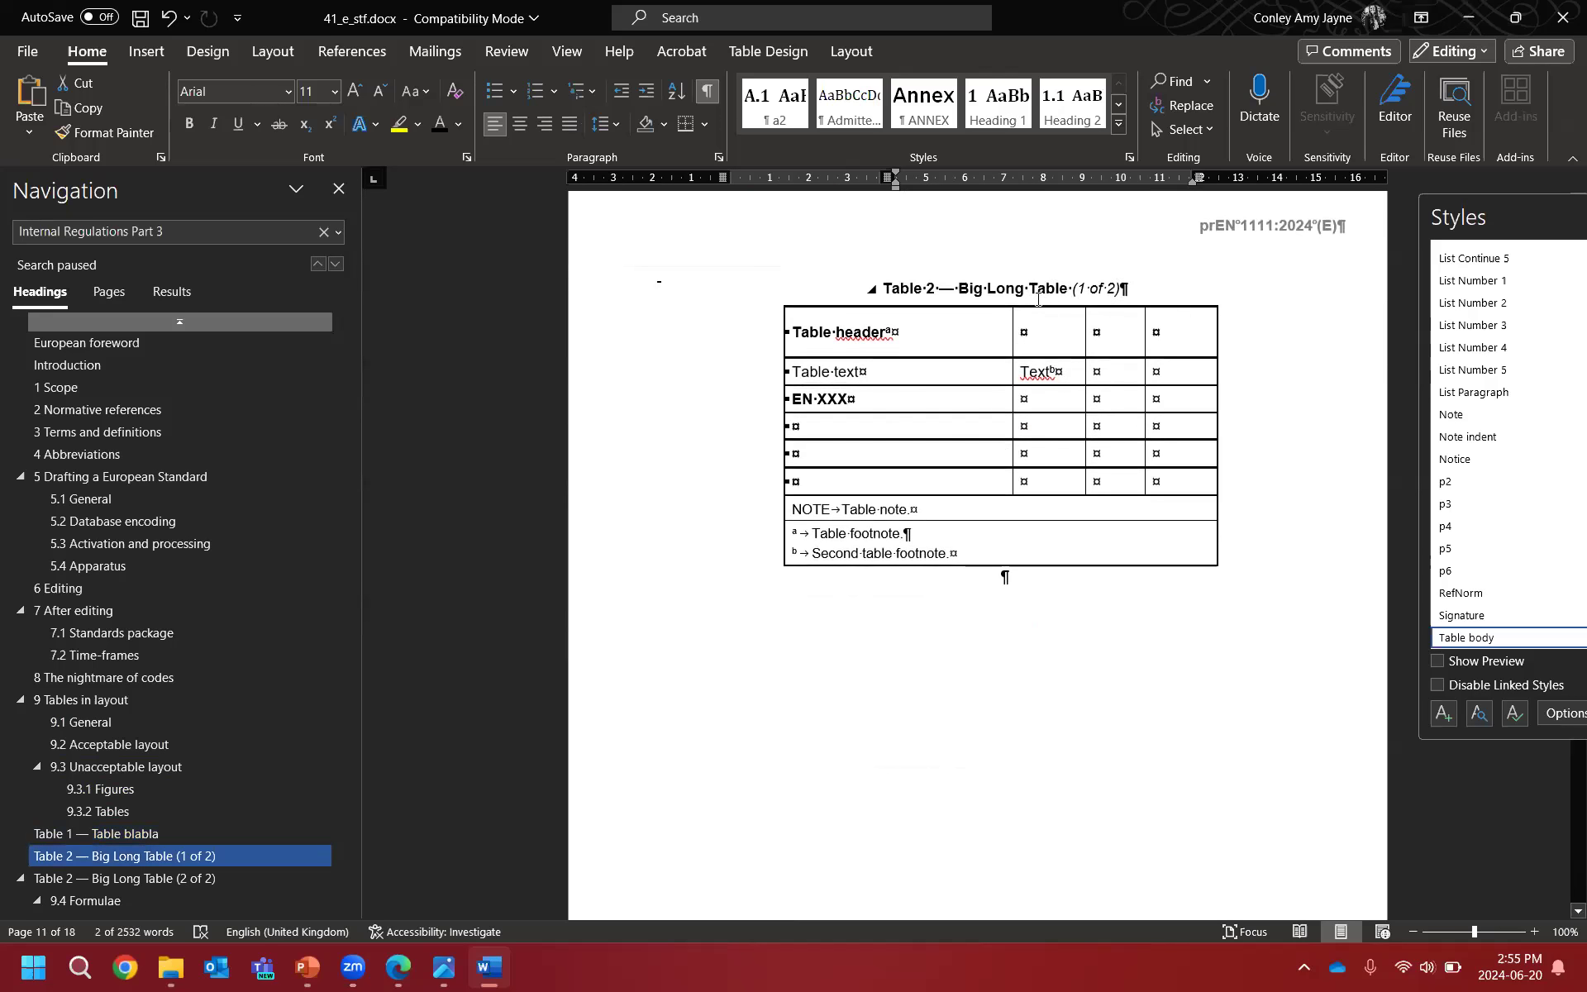
scroll(1051, 293, "down", 1)
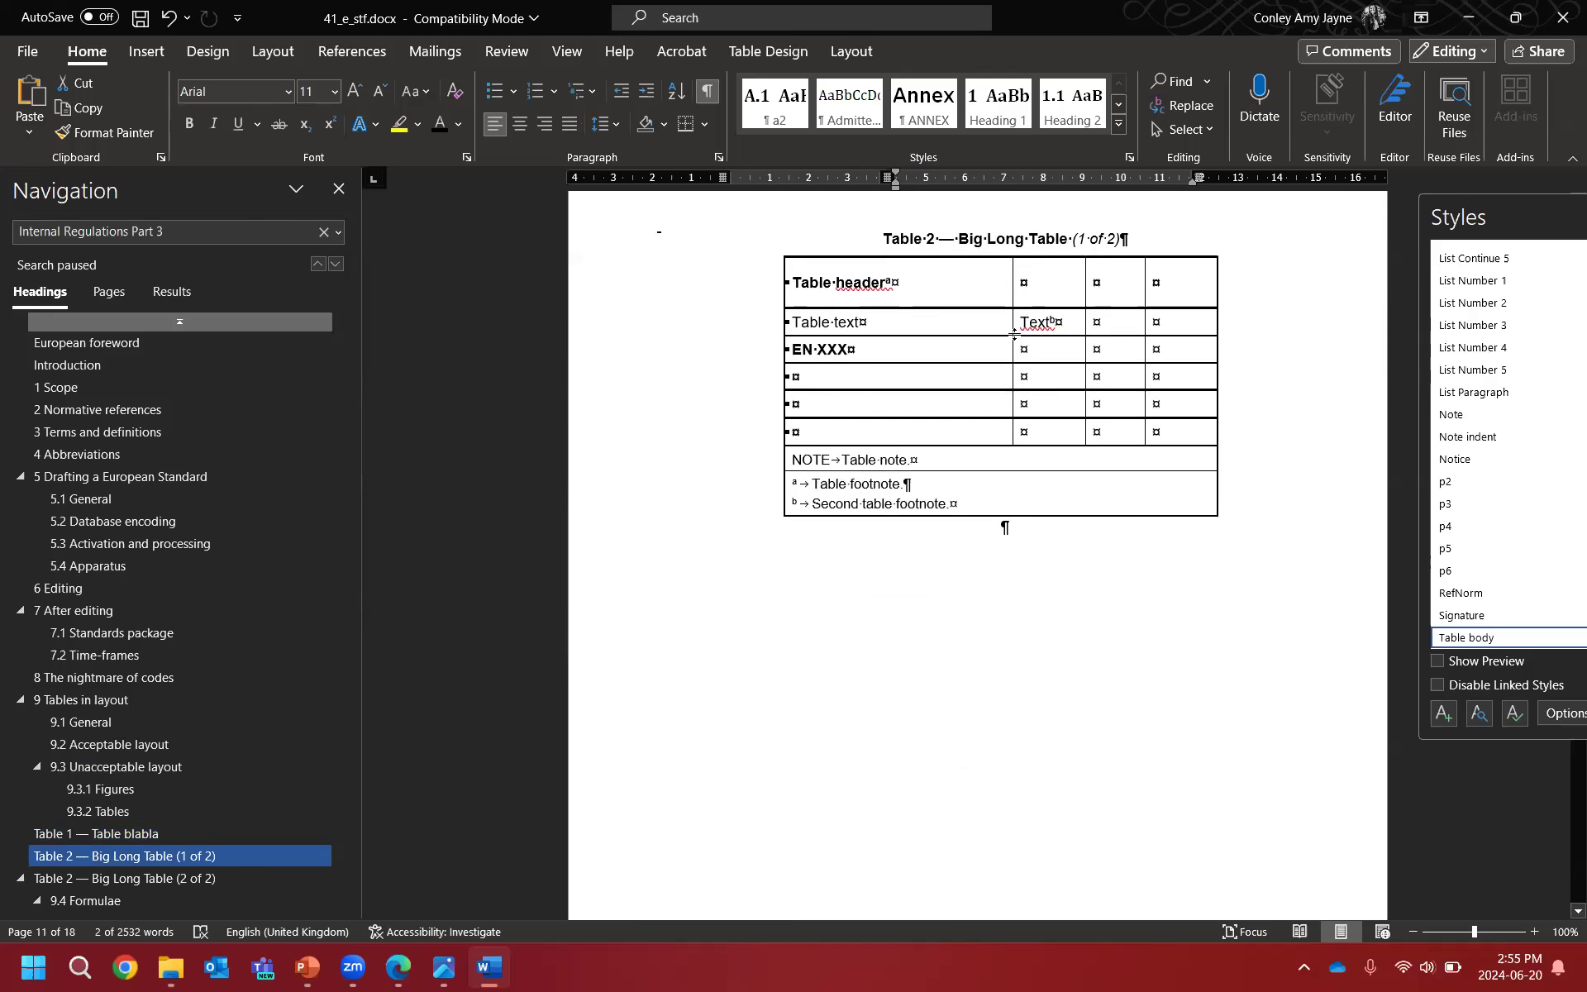
scroll(1014, 333, "down", 12)
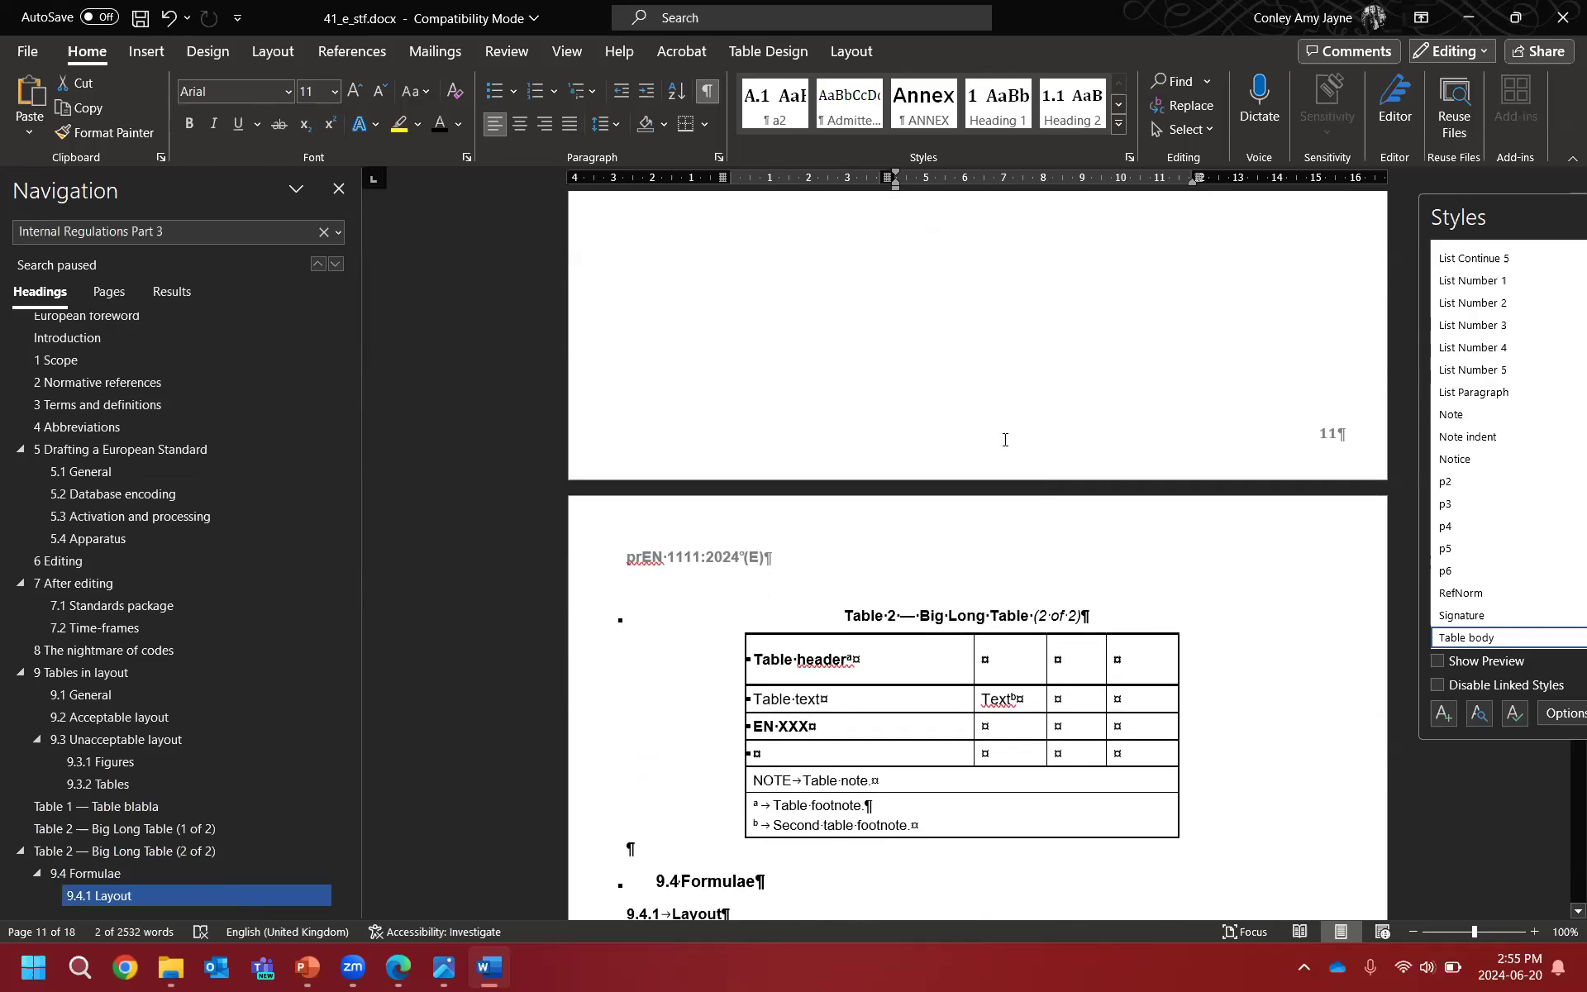
scroll(1006, 468, "up", 15)
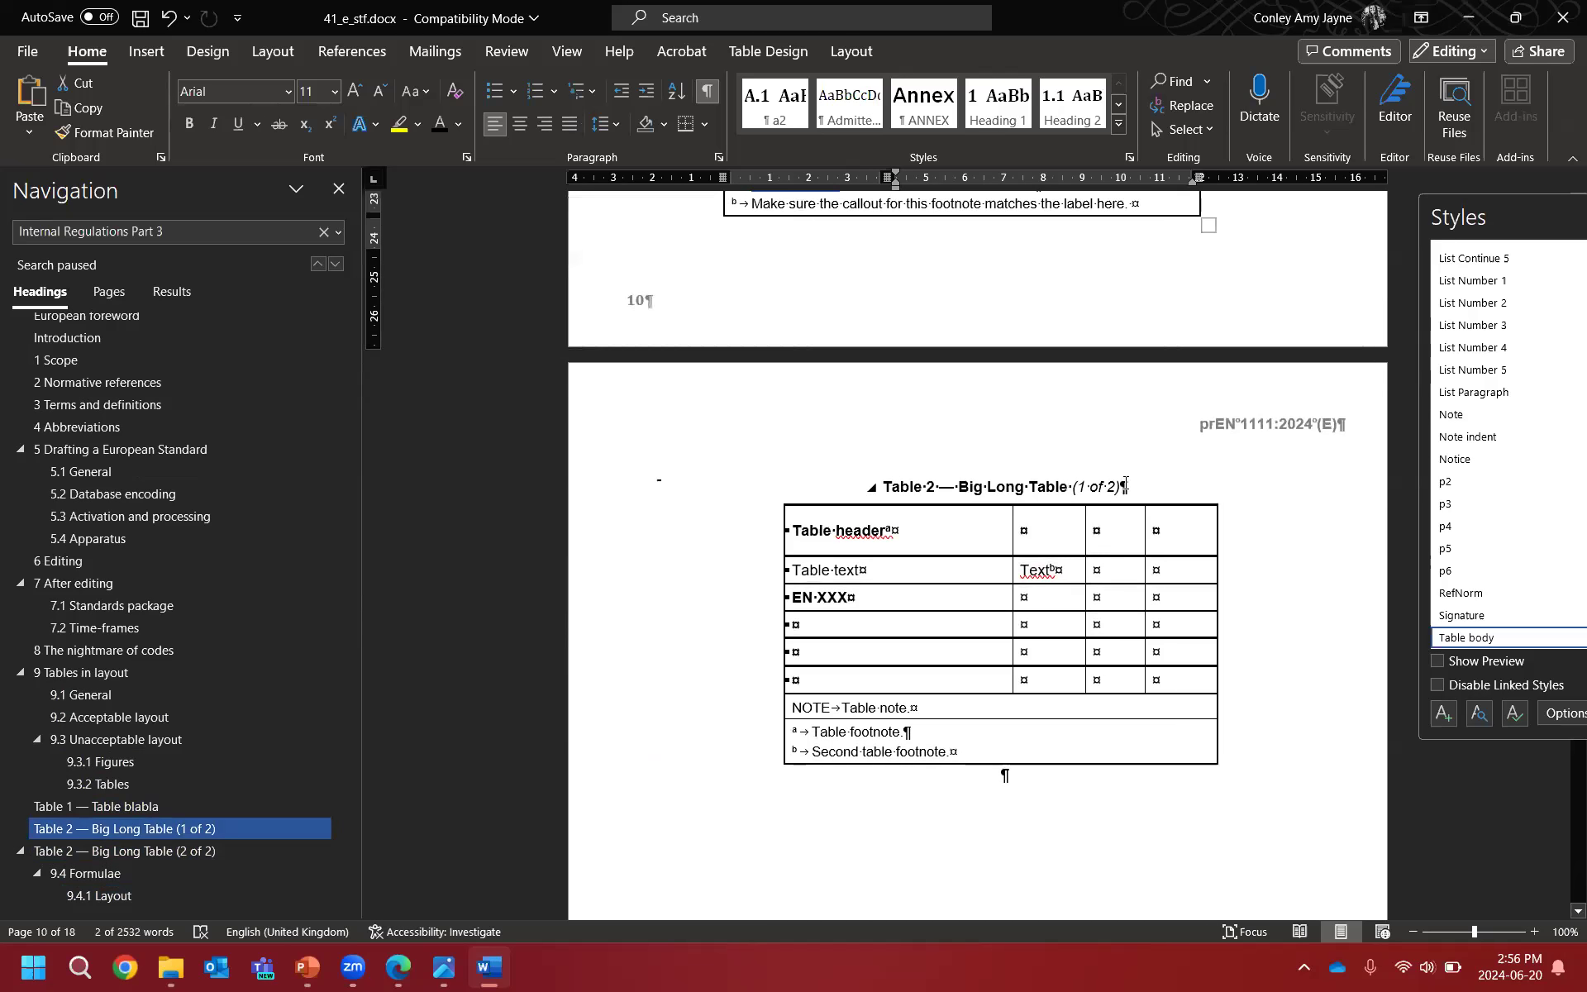
Step: Delete "(1 of 2)" from the first Table 2 title and remove the note and footnote rows from that part of the table
left_click_drag(1126, 485, 1074, 488)
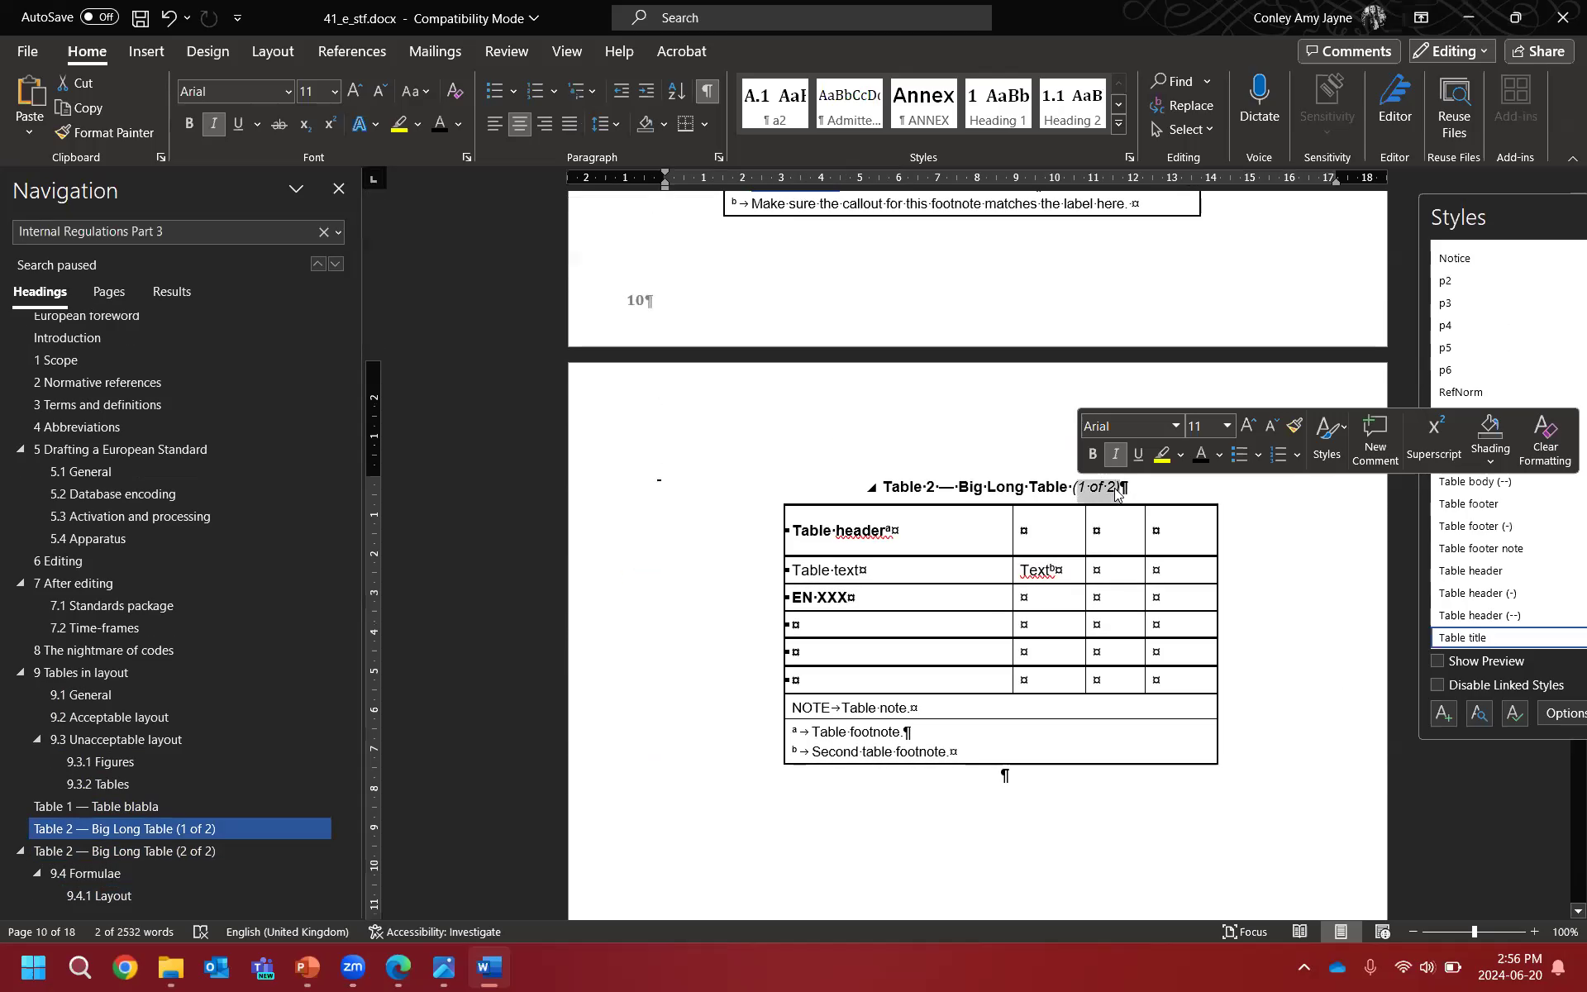
key("Delete")
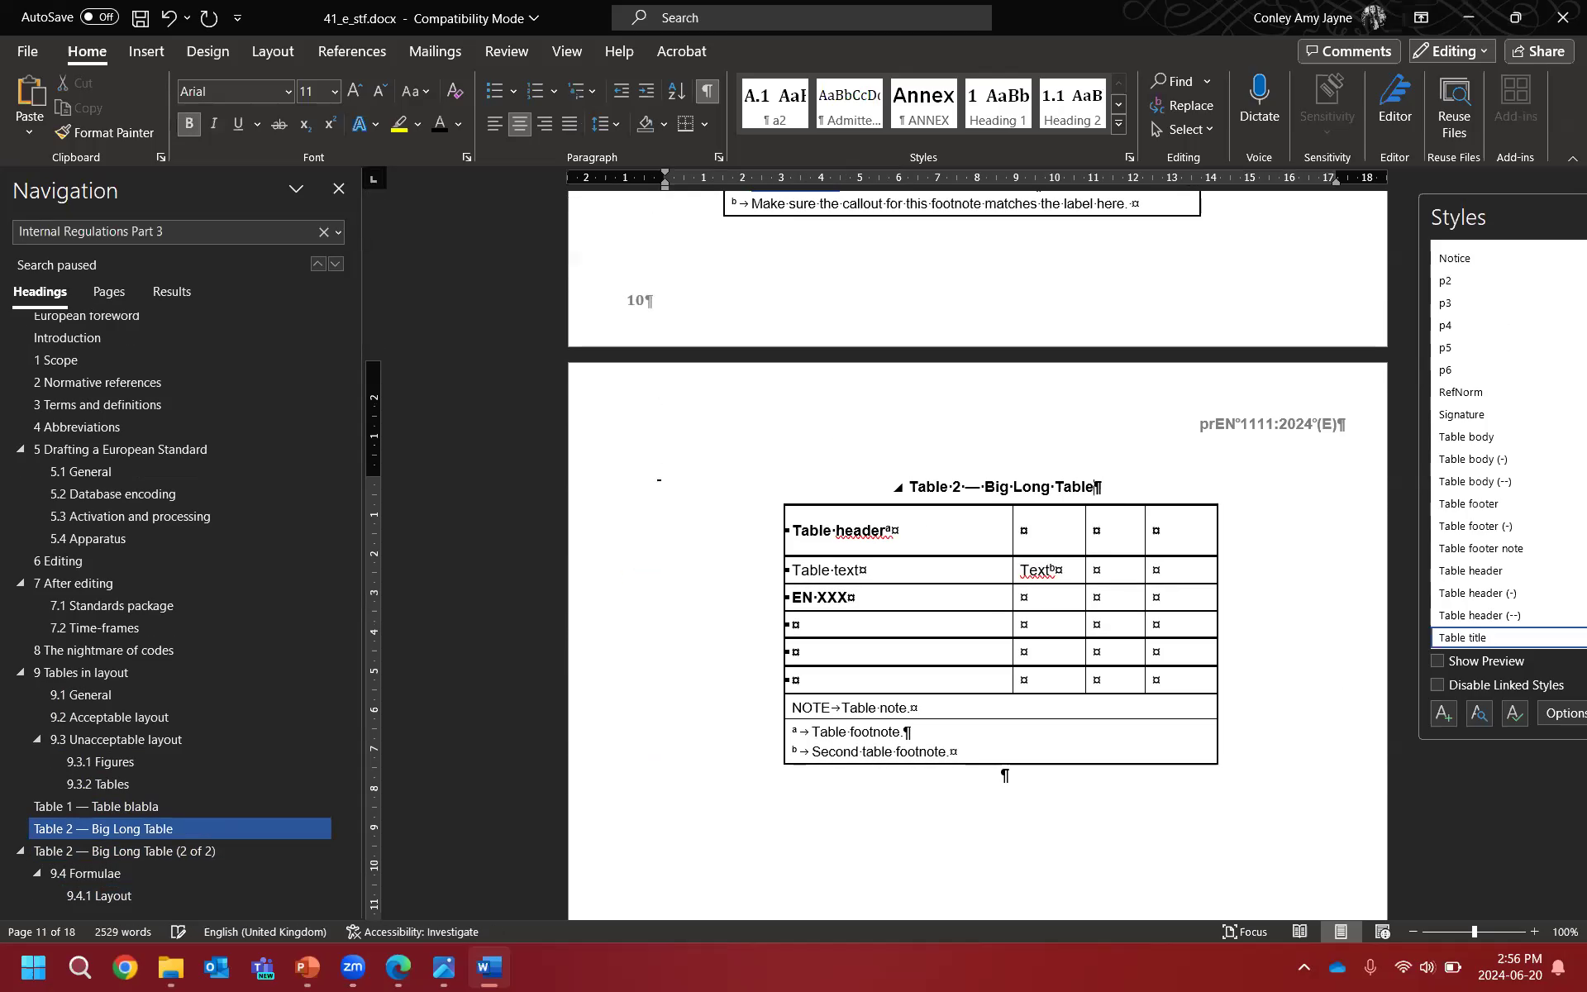
scroll(983, 645, "down", 4)
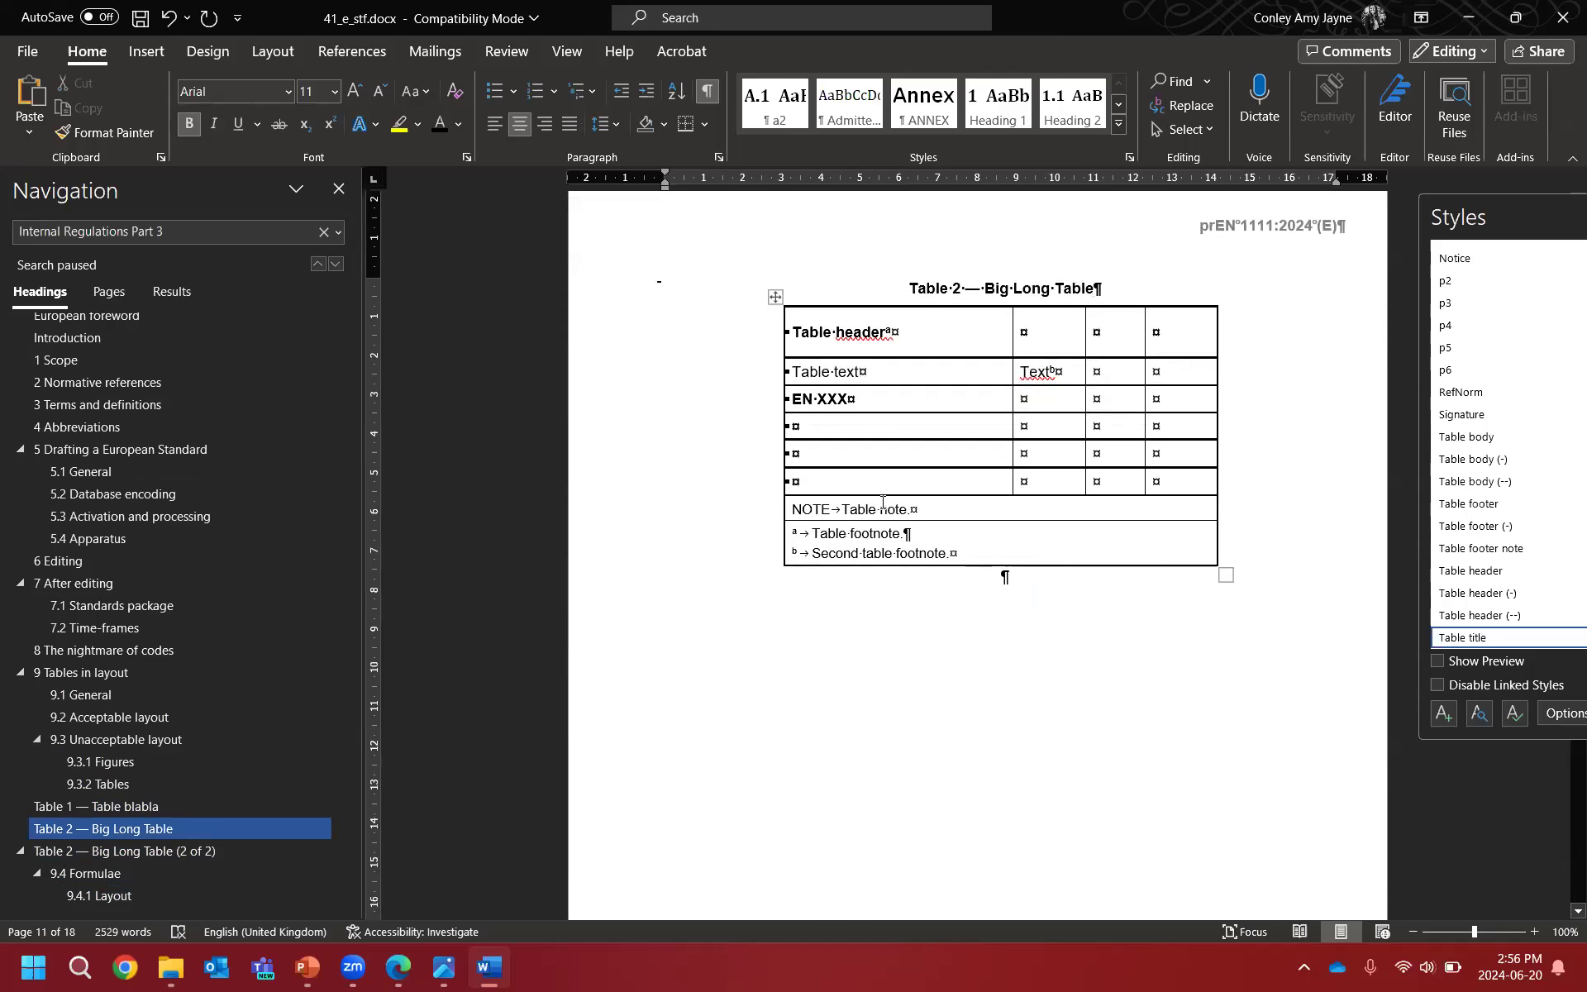
scroll(863, 521, "down", 18)
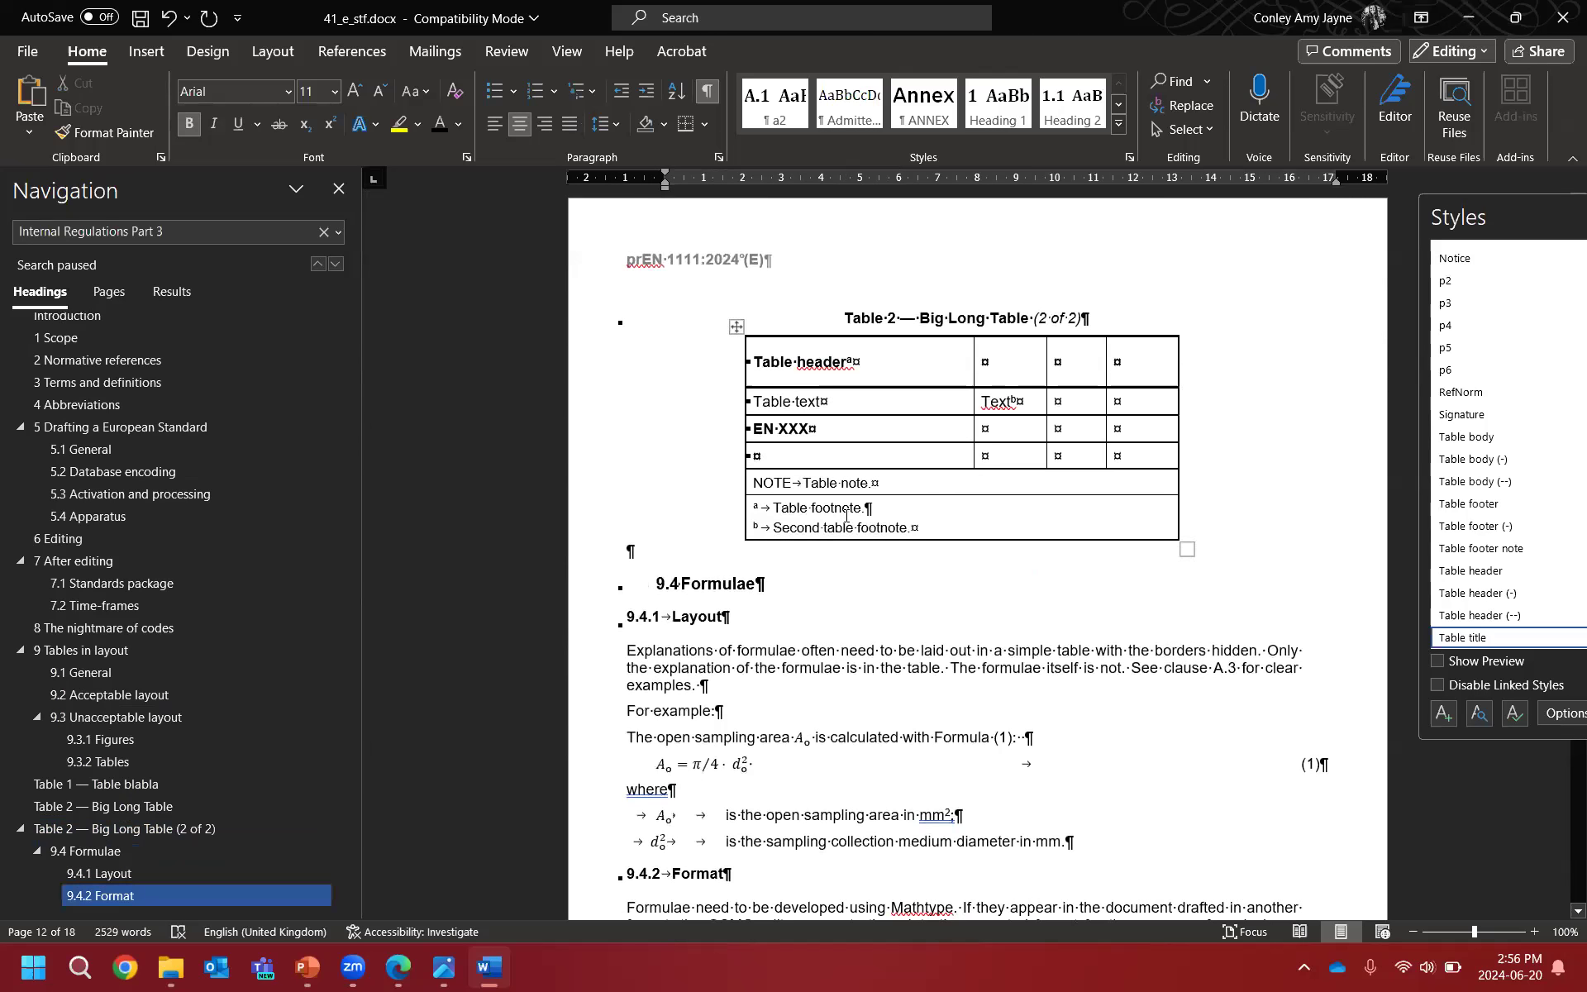
scroll(915, 475, "up", 15)
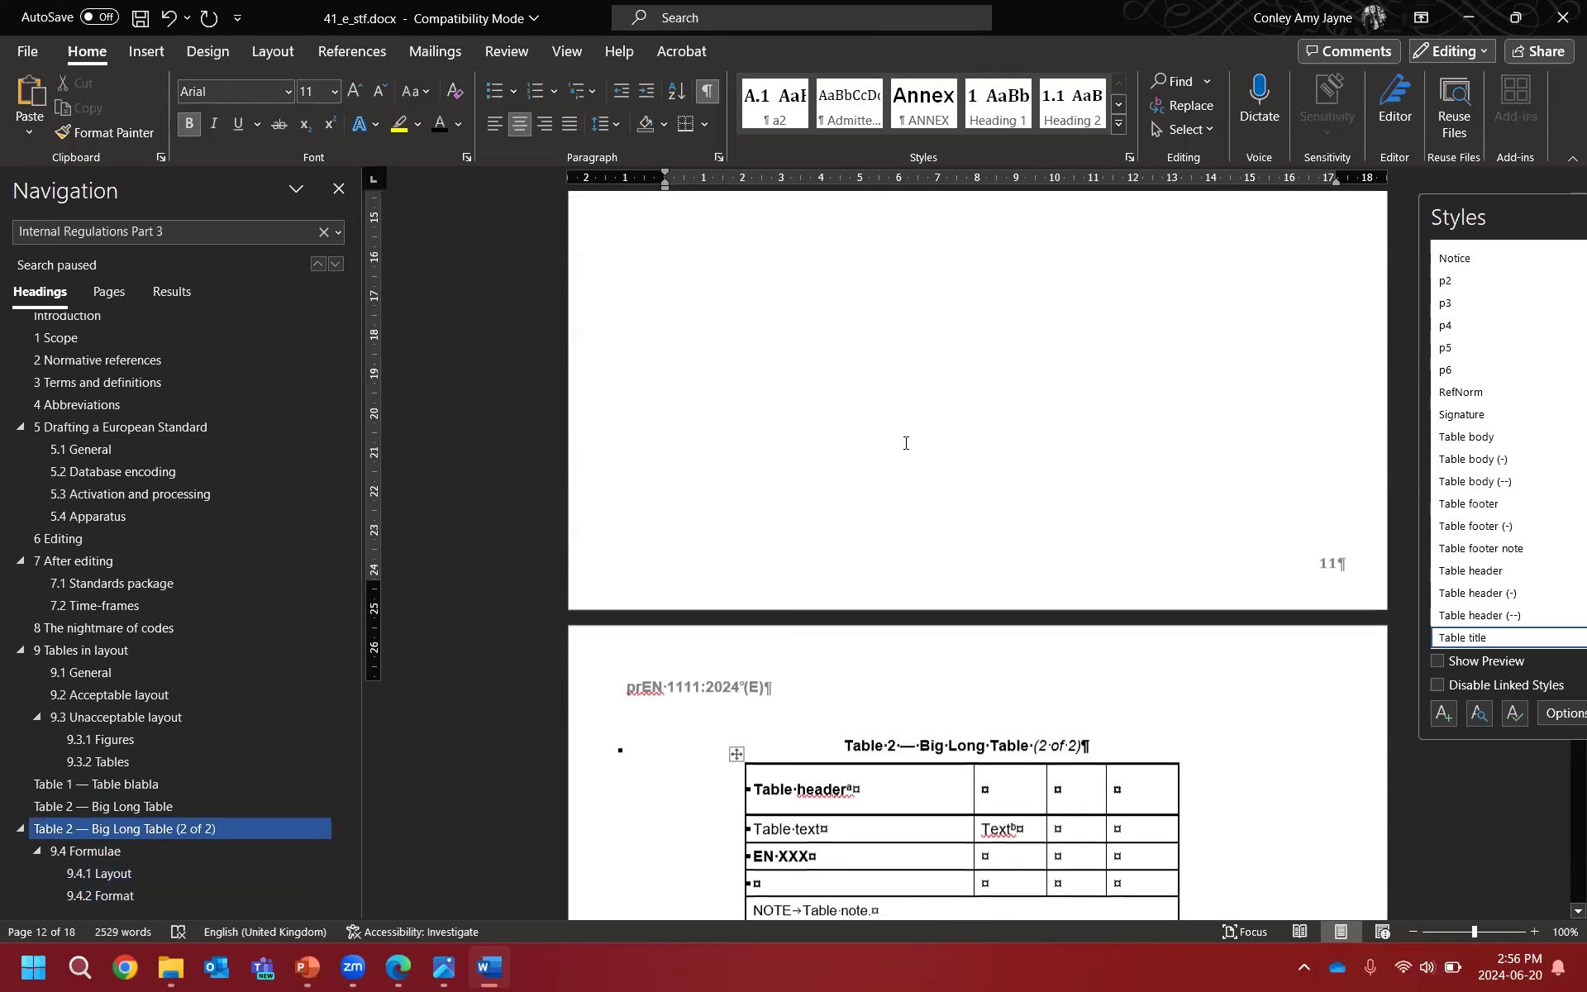
left_click_drag(726, 509, 732, 546)
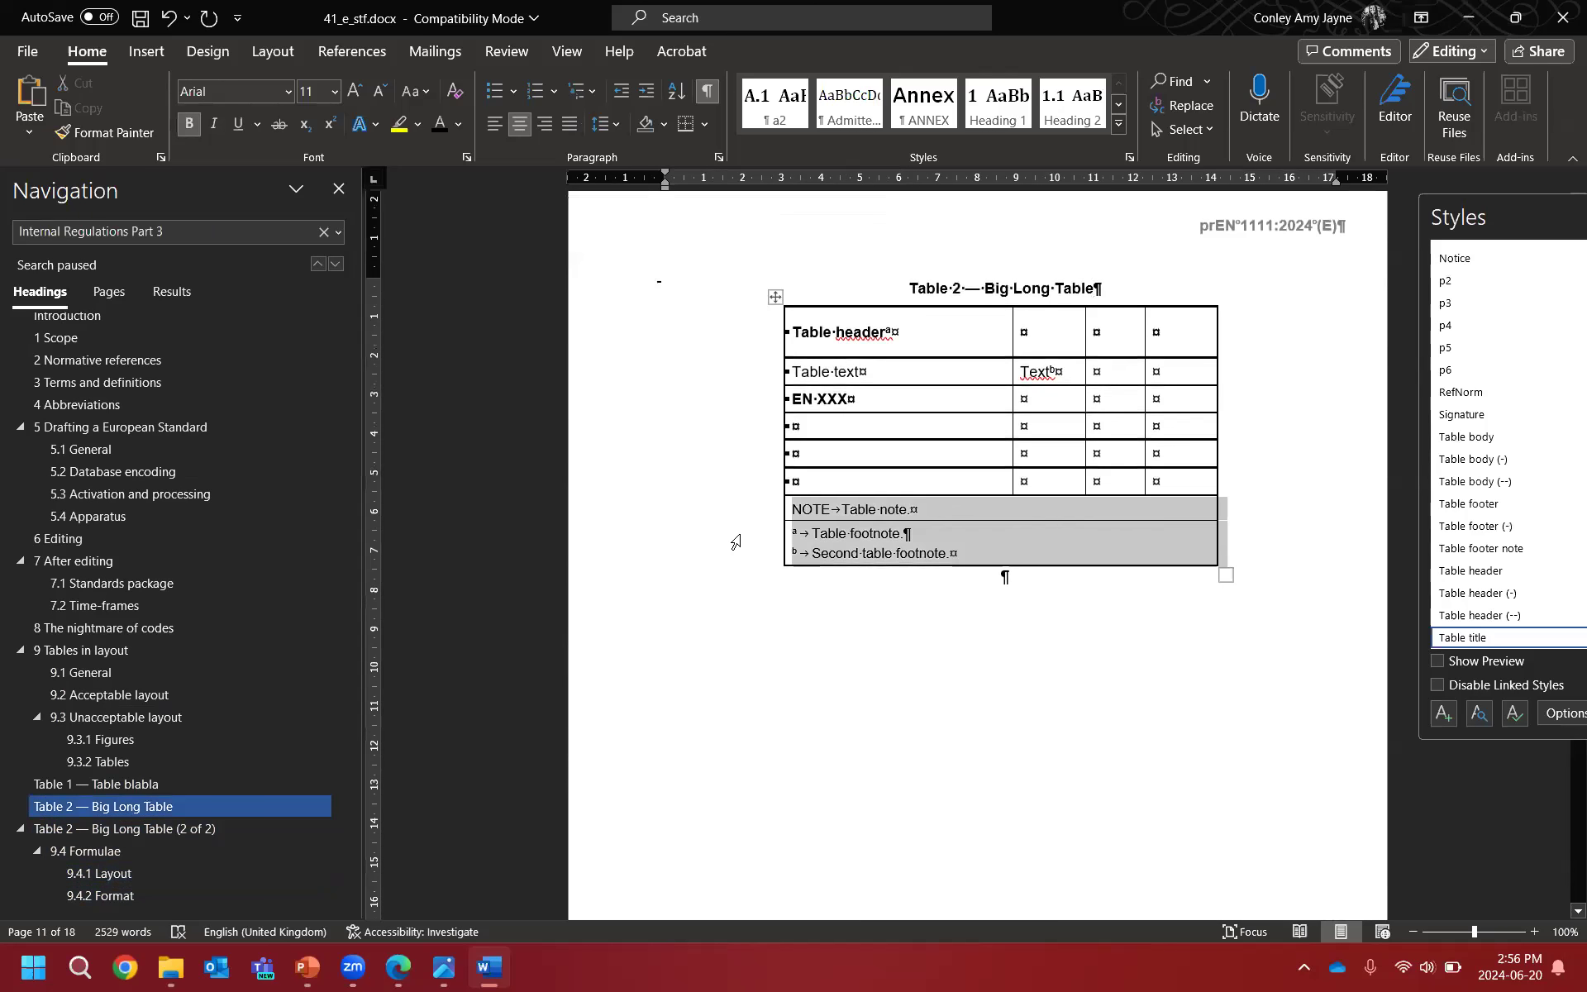
key("BackSpace")
Step: Delete the "Table 2 — Big Long Table (2 of 2)" title text and the header row of the table's second part
scroll(1017, 553, "down", 15)
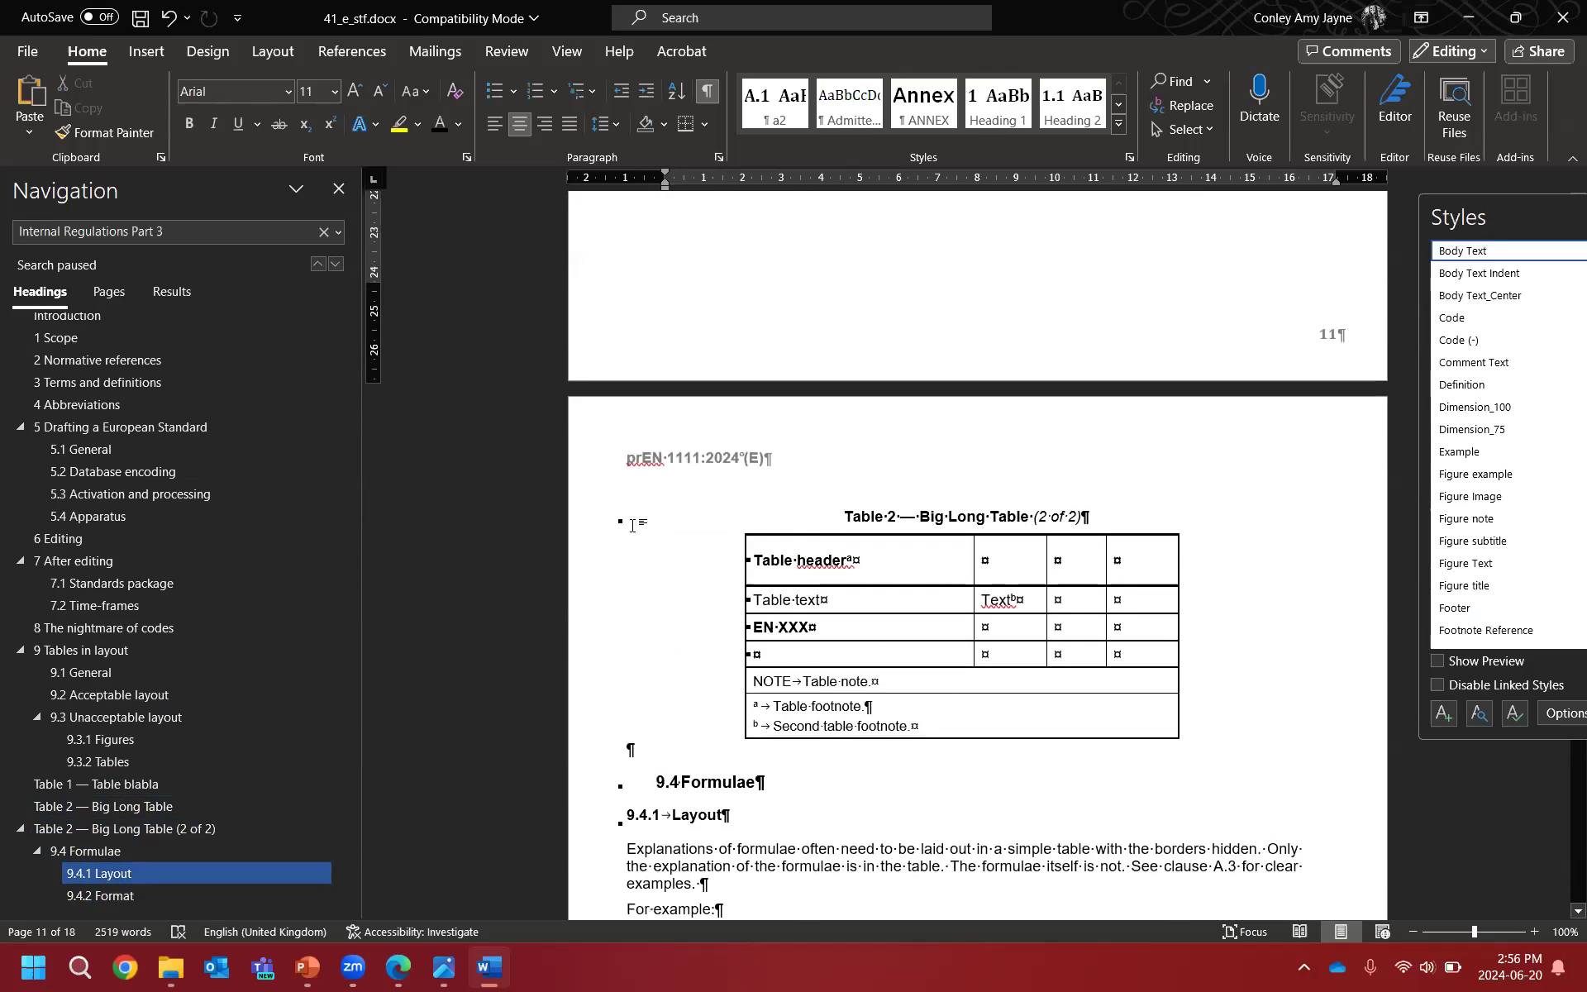
left_click(579, 526)
key("BackSpace")
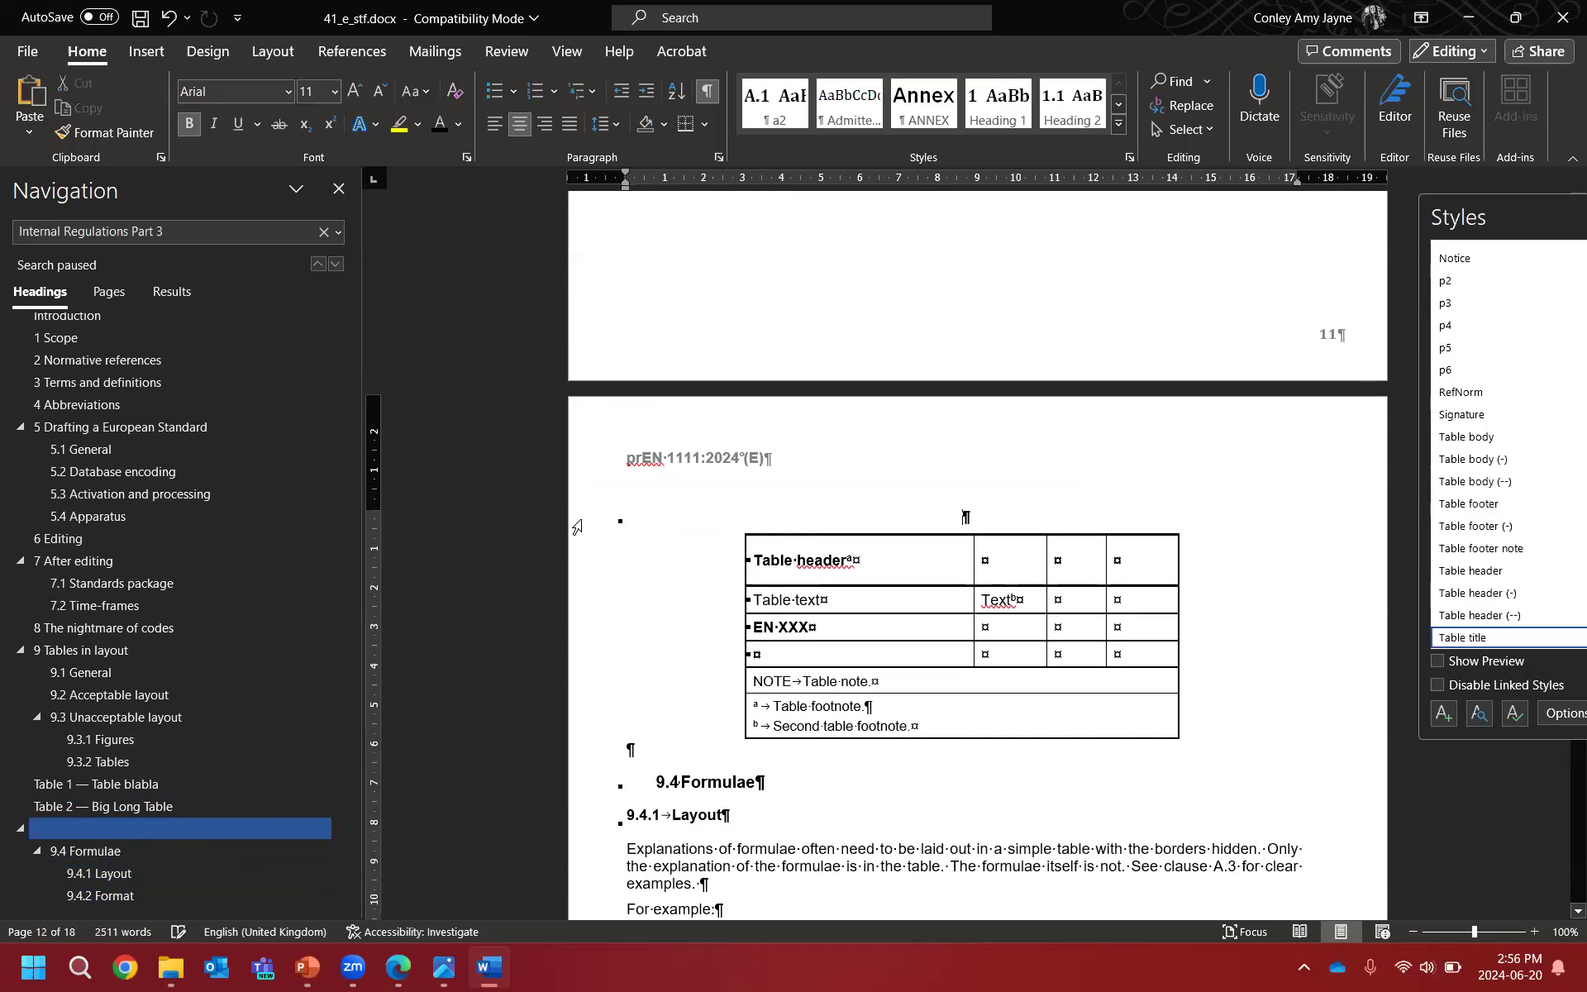
left_click(651, 561)
key("BackSpace")
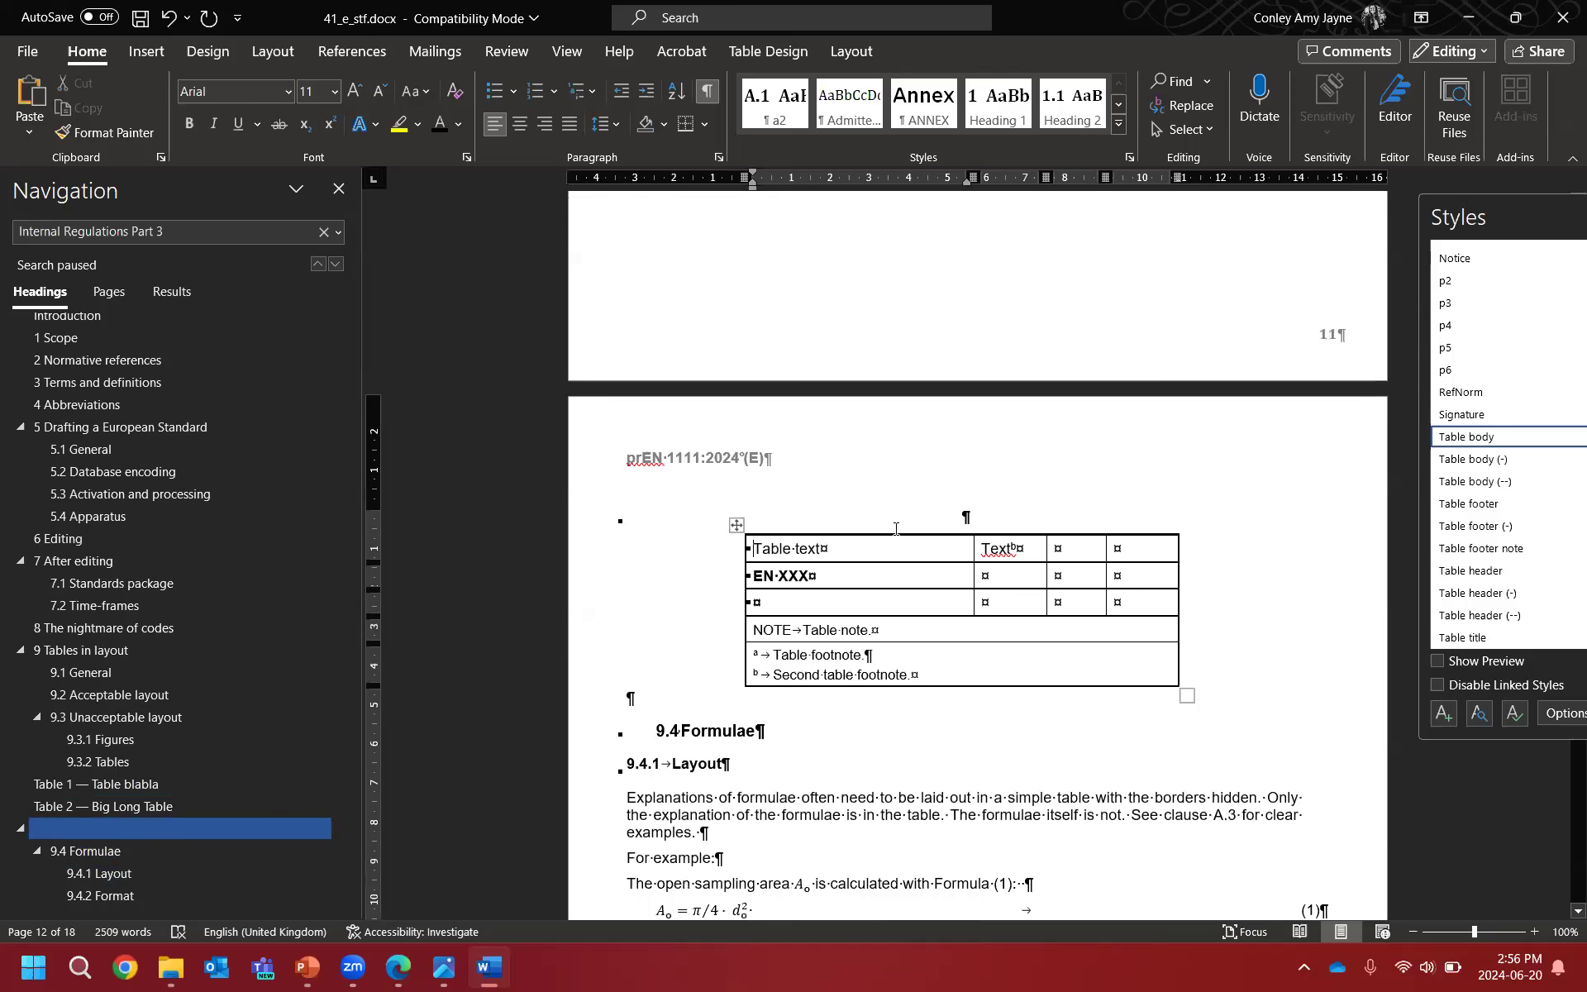
Step: Remove the break and empty paragraph between the two parts of Table 2 to join them into one table
key("BackSpace")
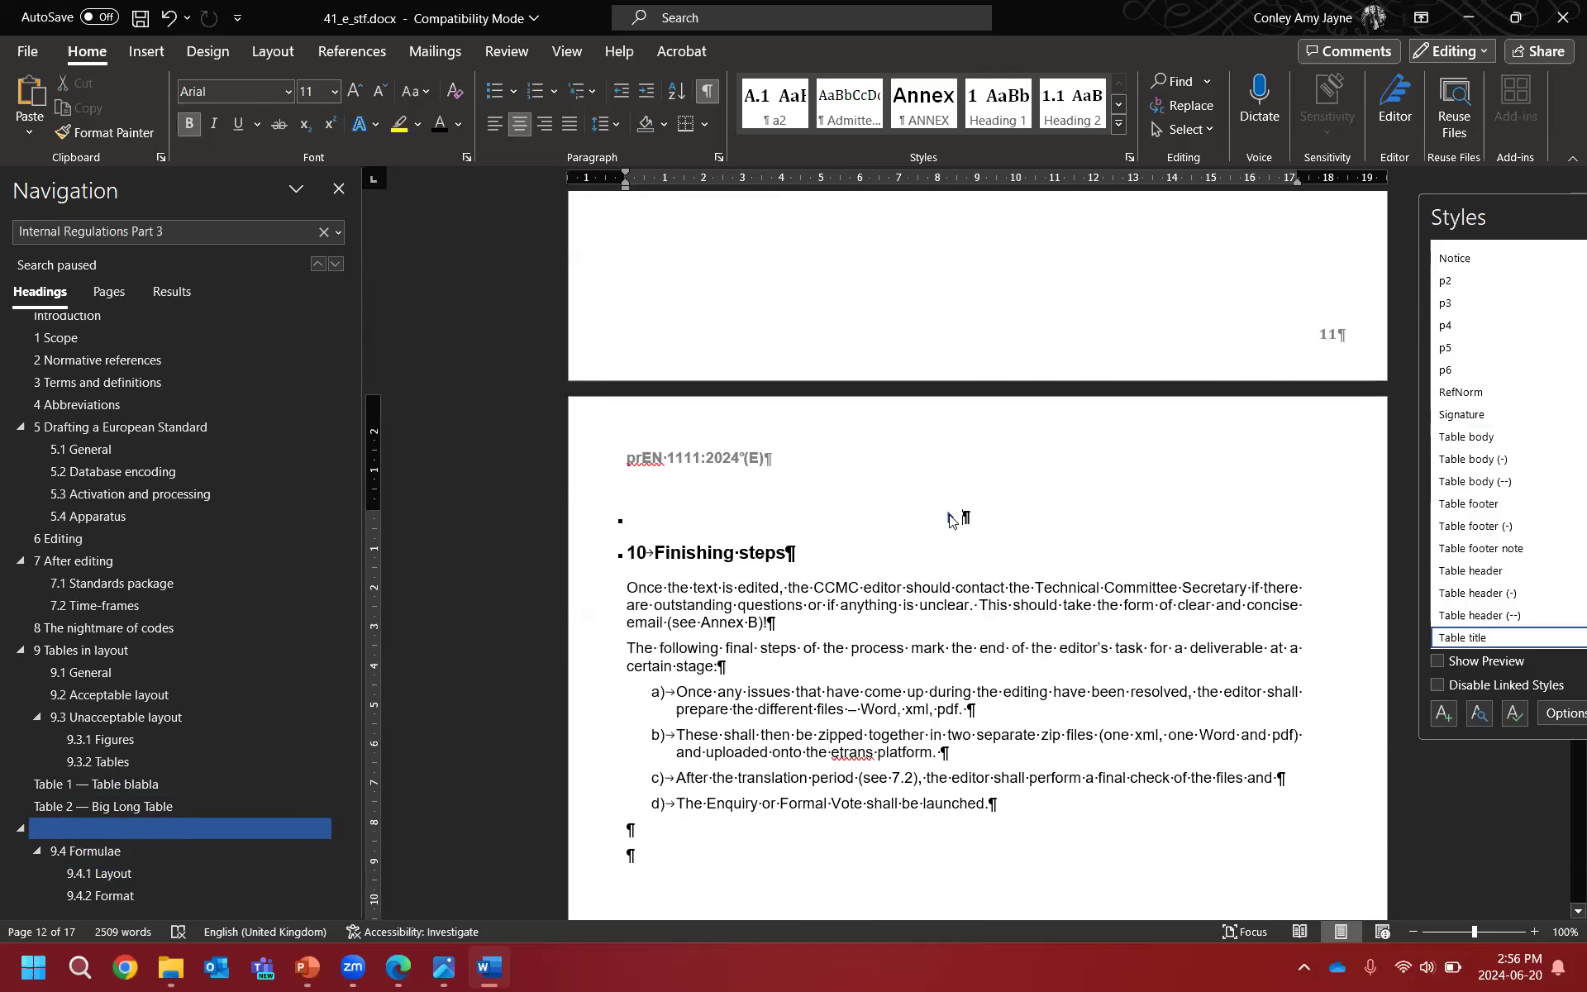
key("ctrl+z")
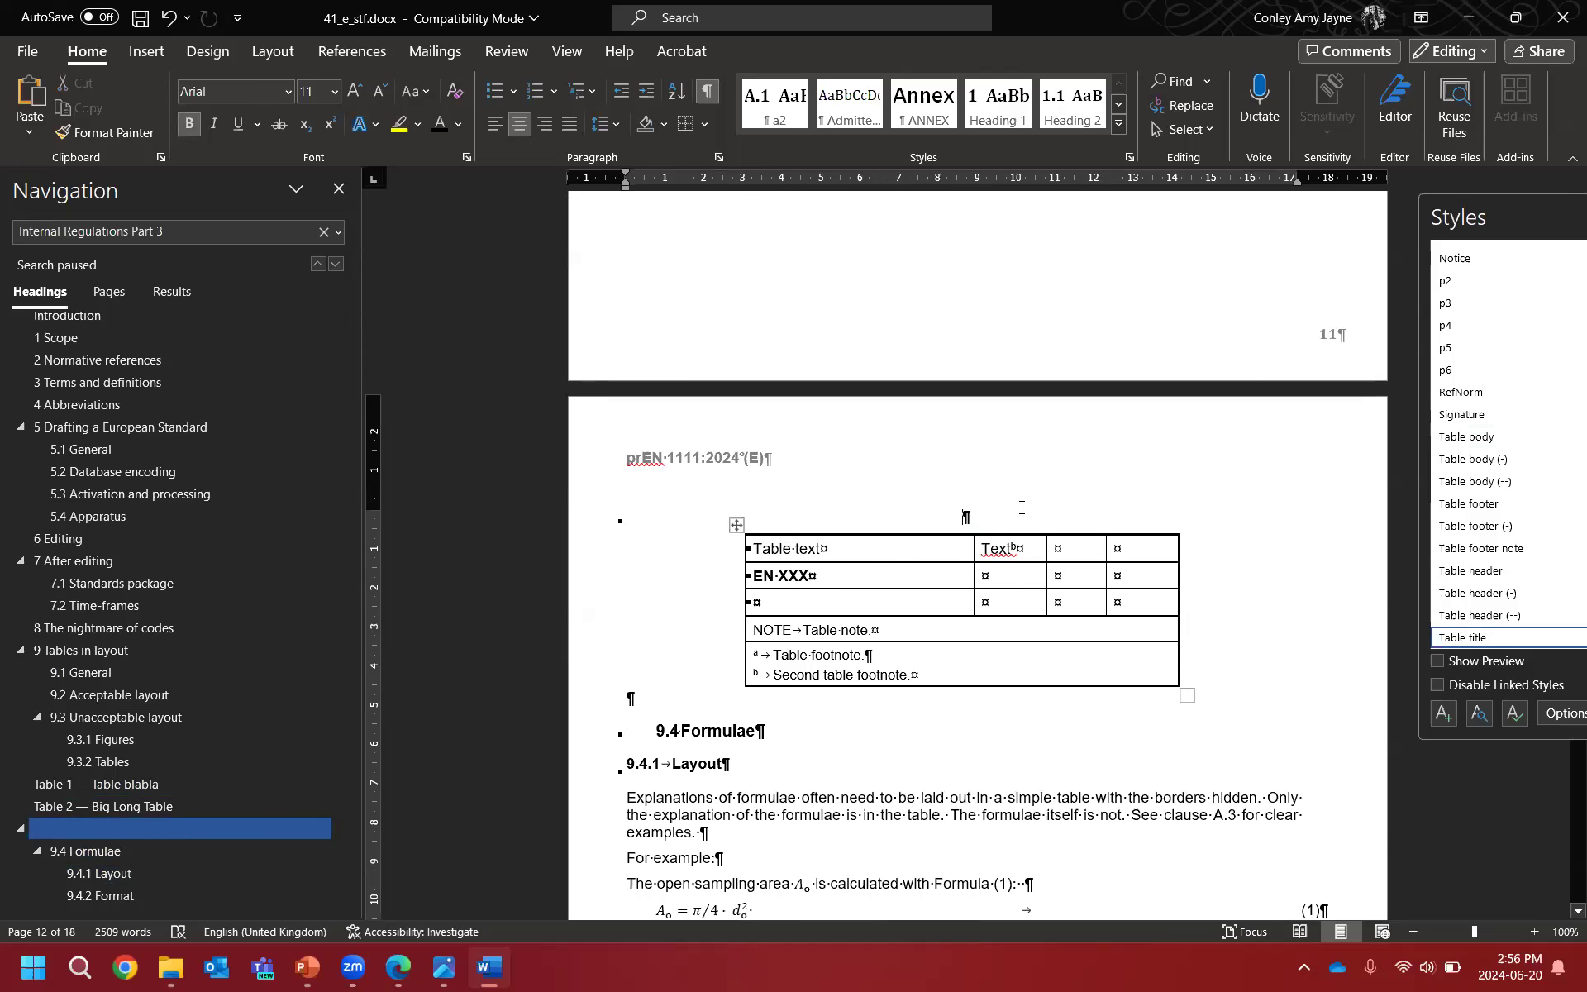
key("ctrl+z")
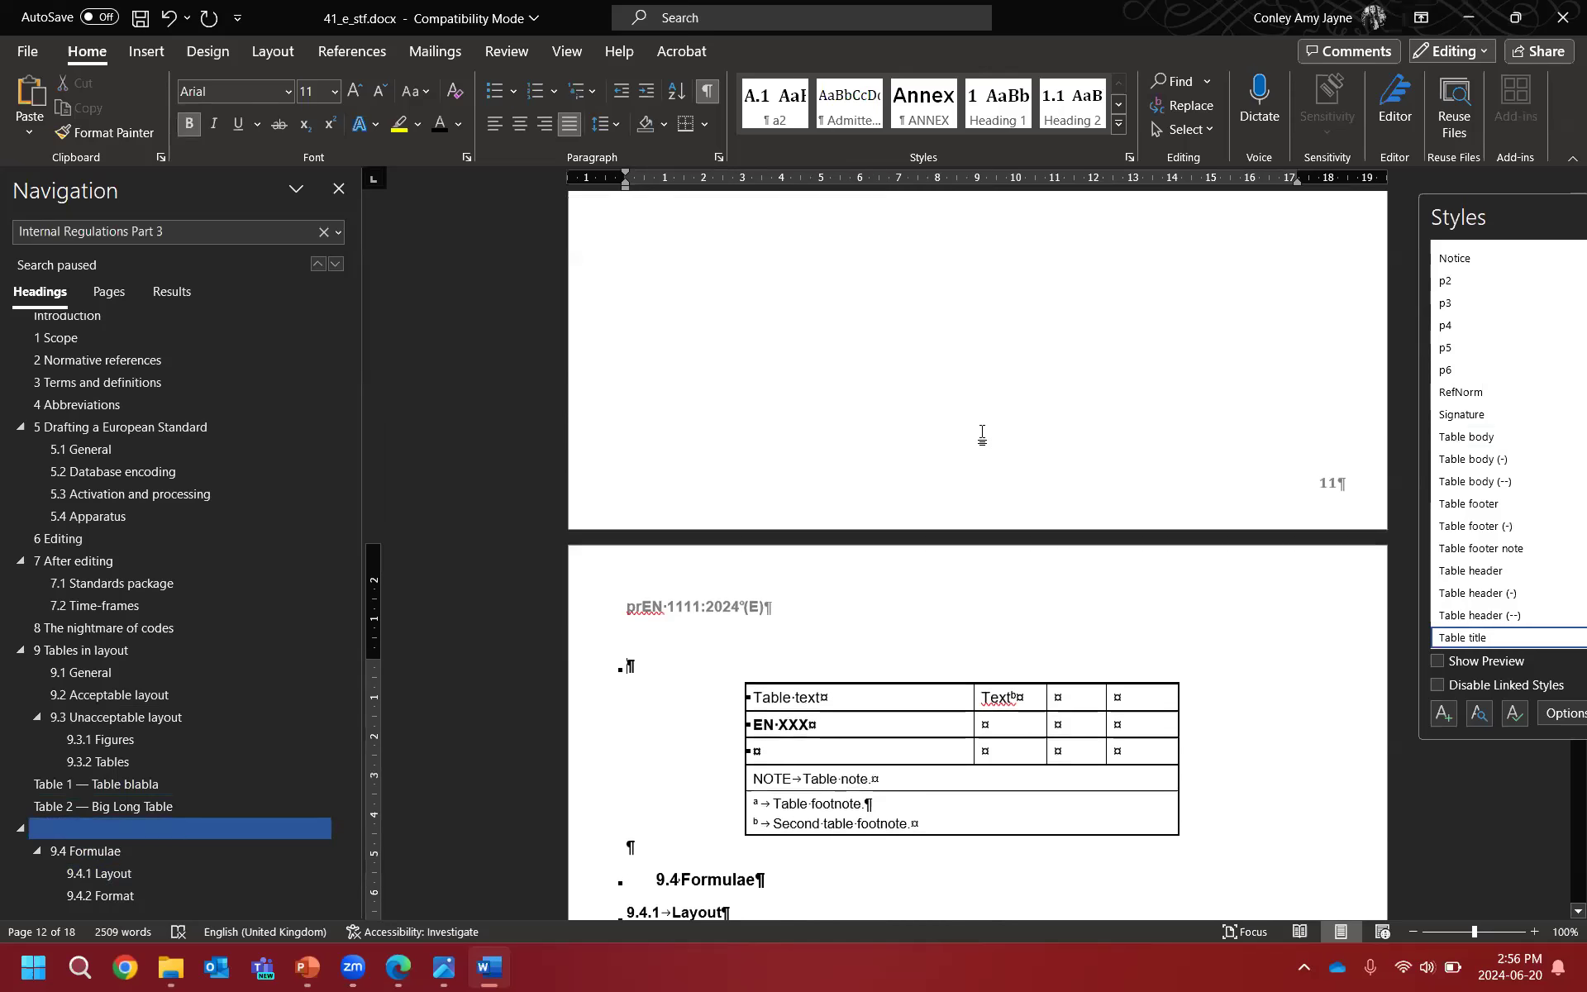
key("ctrl+z")
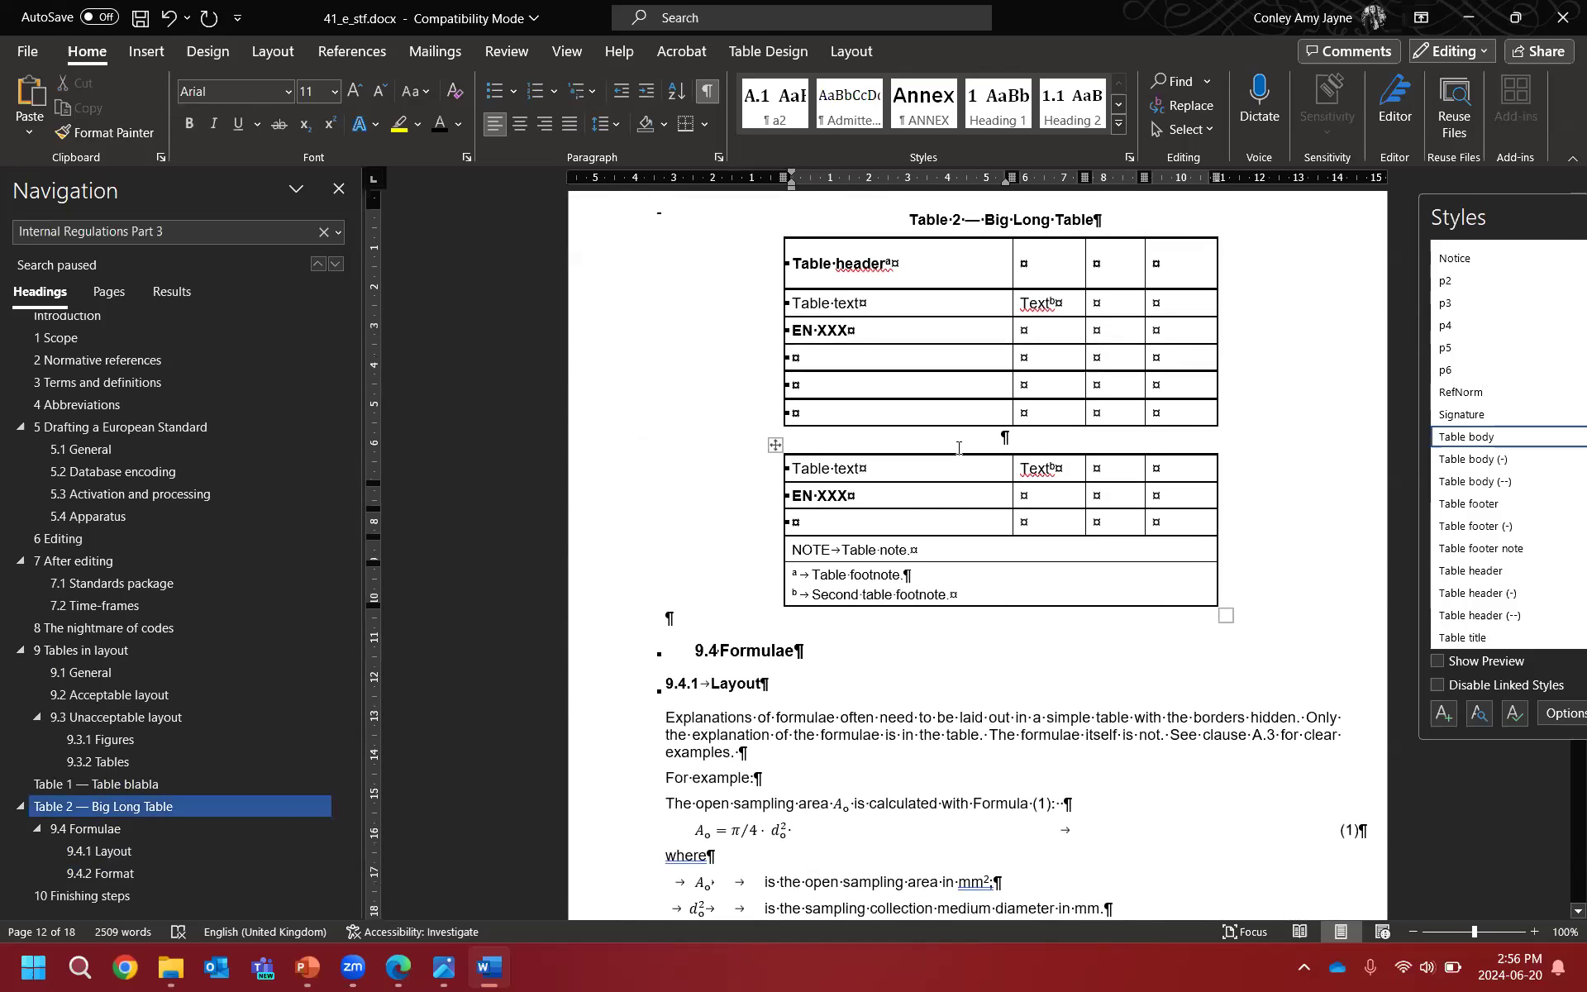
left_click(960, 441)
key("Delete")
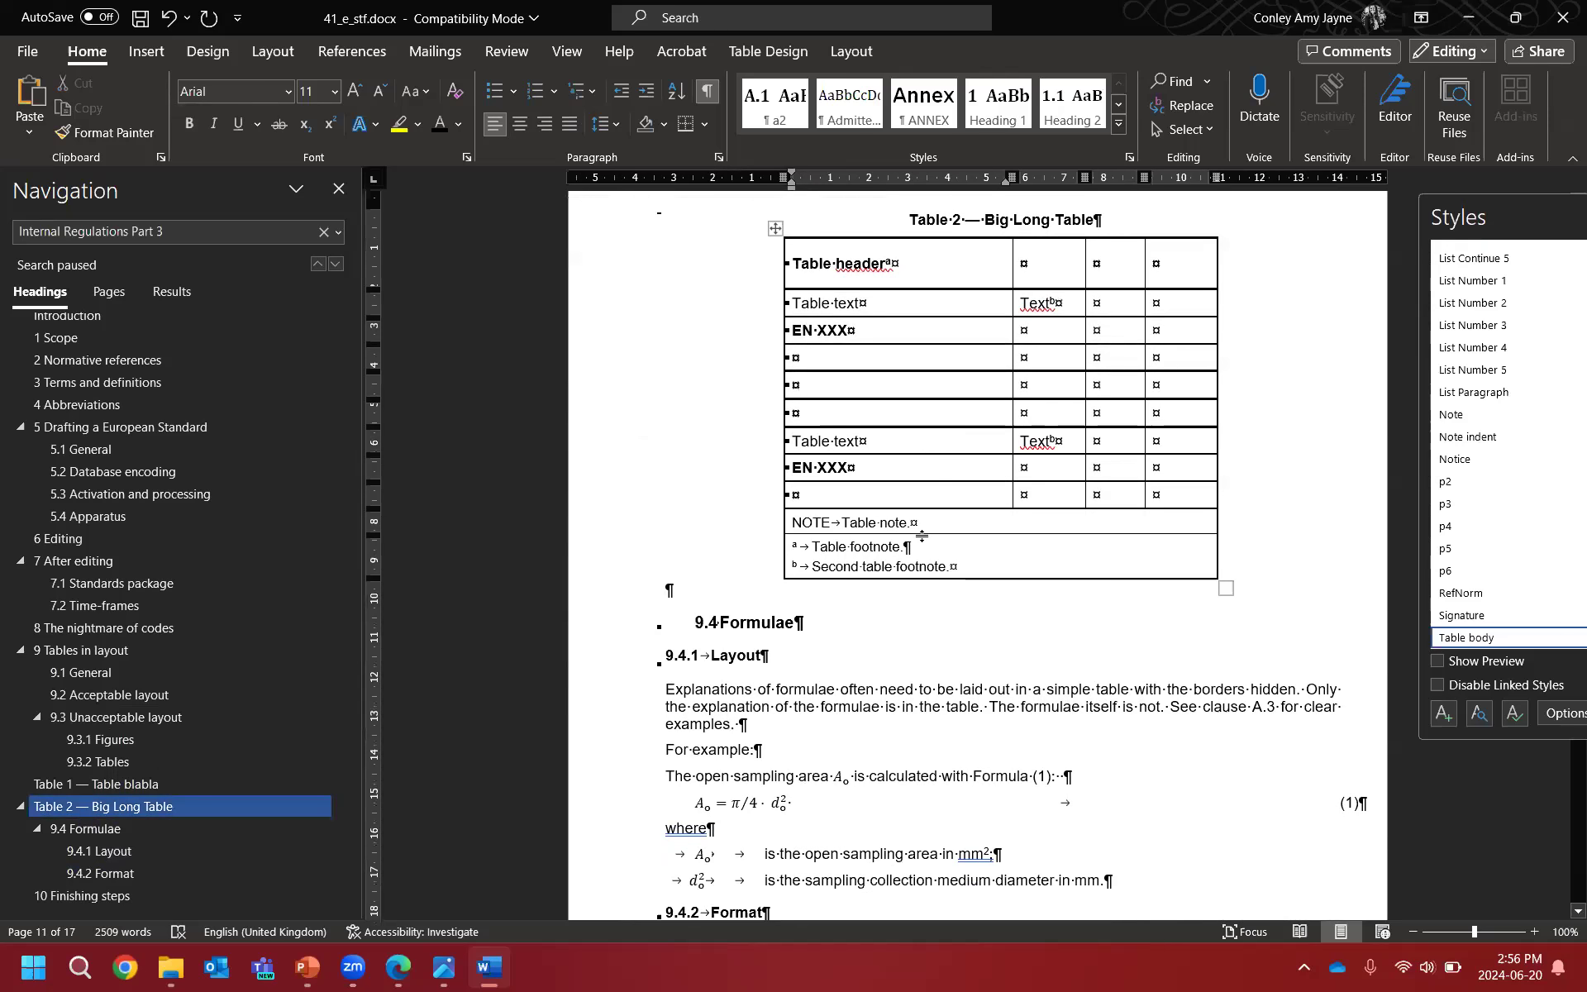
Step: Turn on Repeat Header Rows for the header row of Table 2
left_click(743, 273)
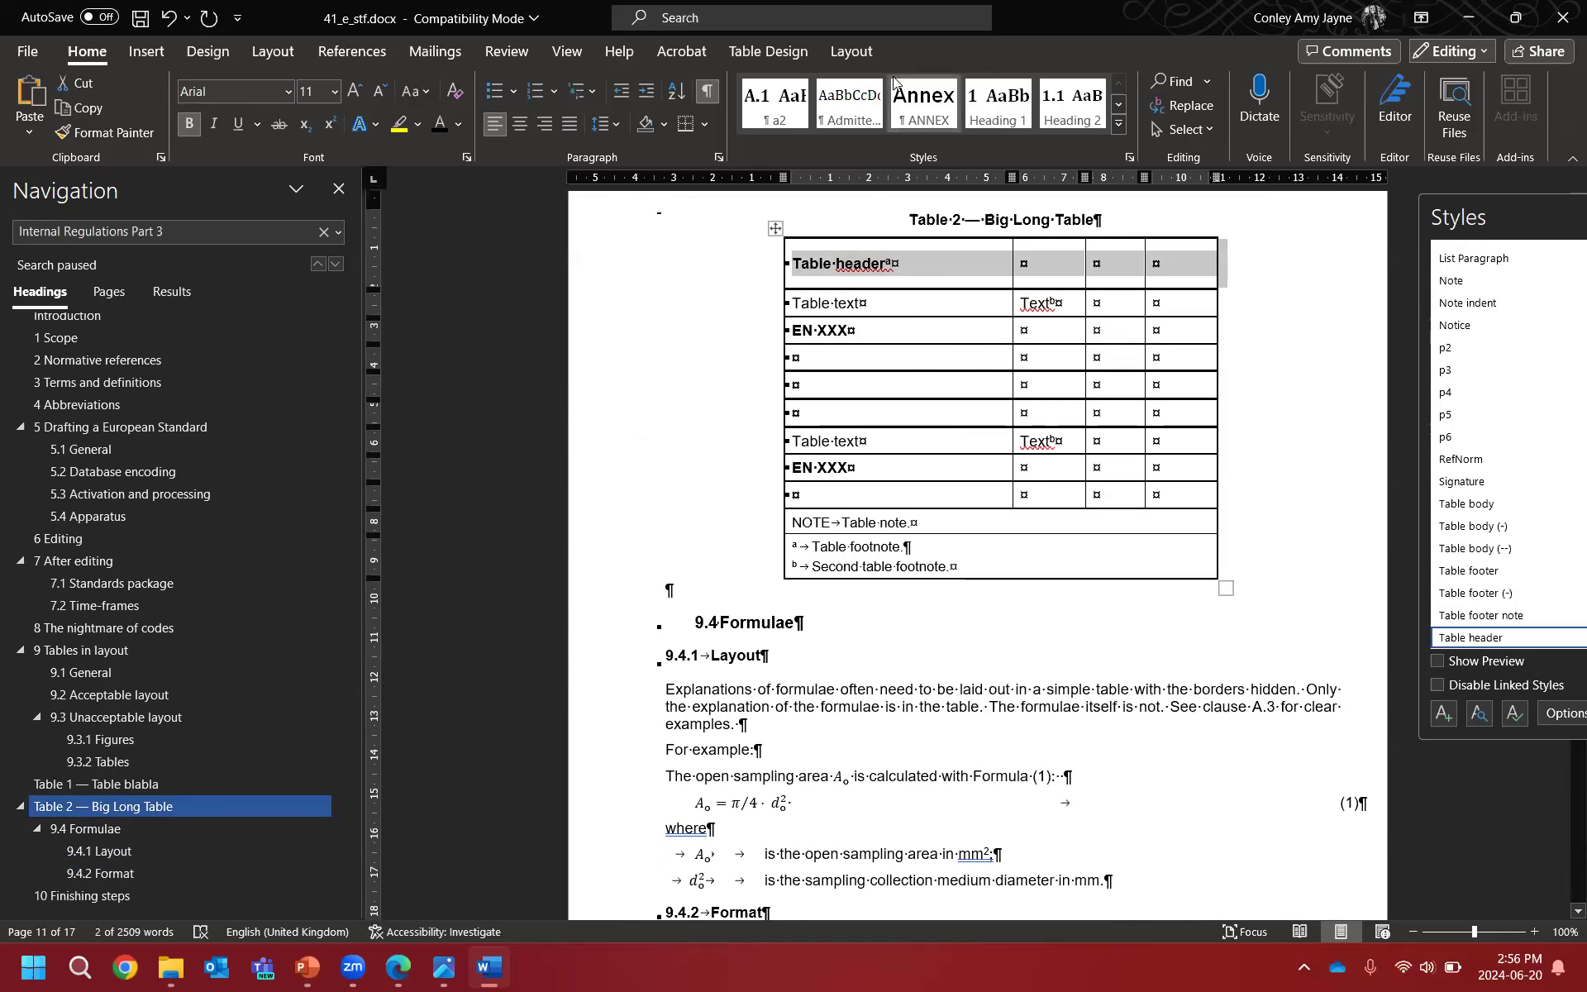
left_click(851, 52)
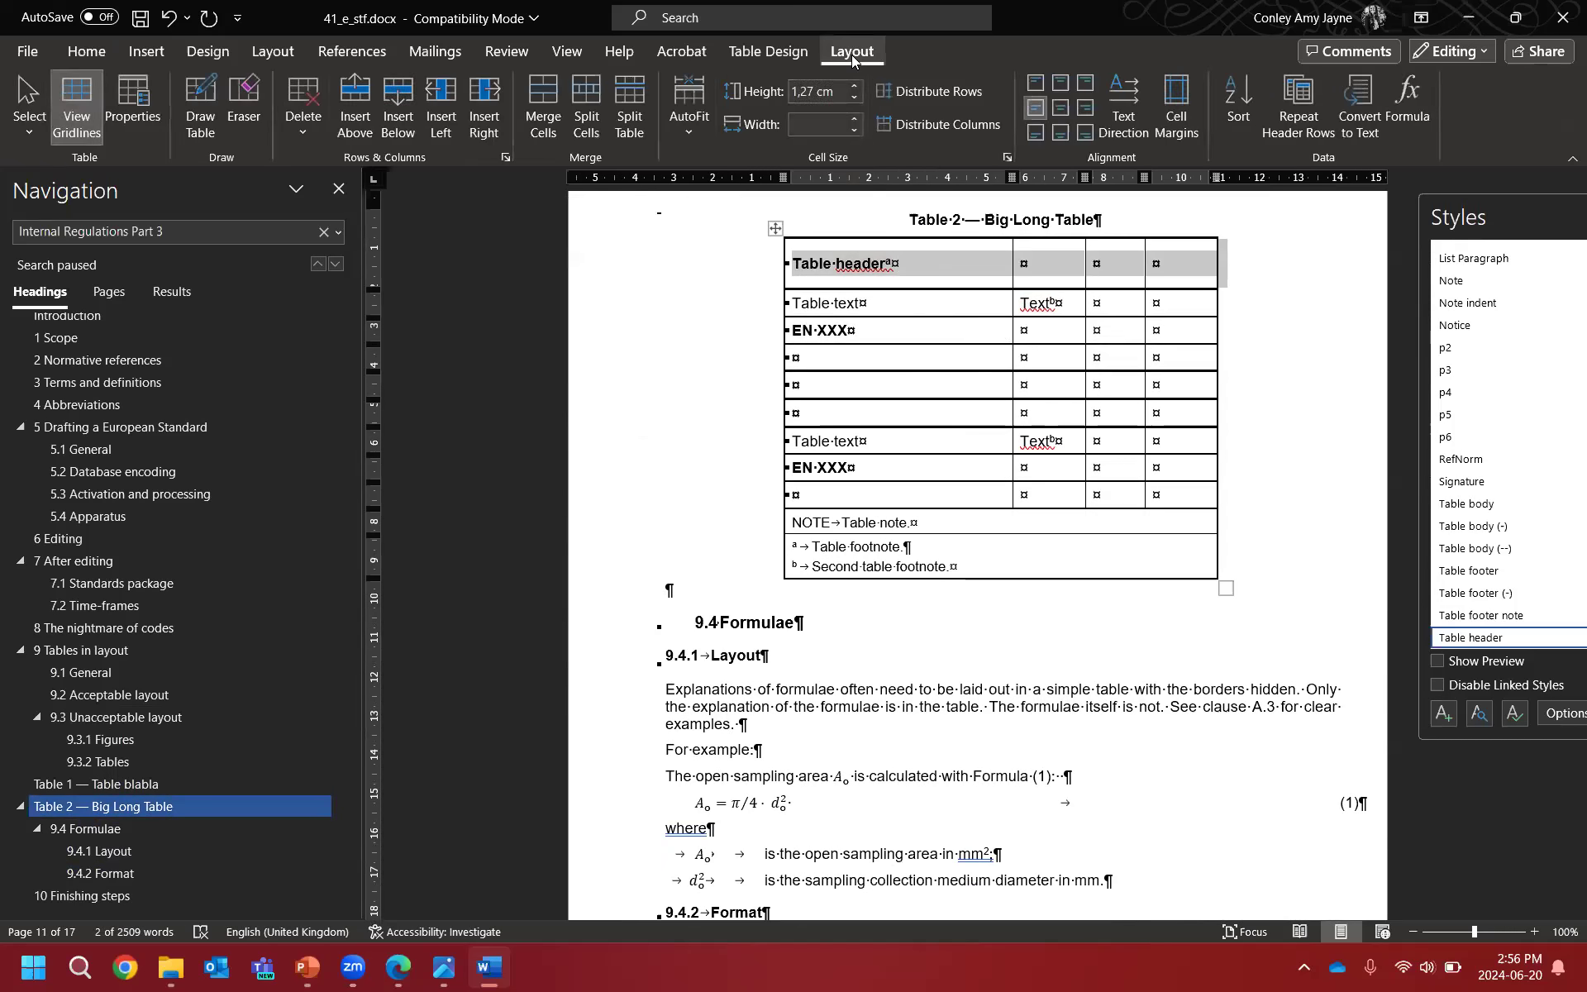
left_click(1302, 122)
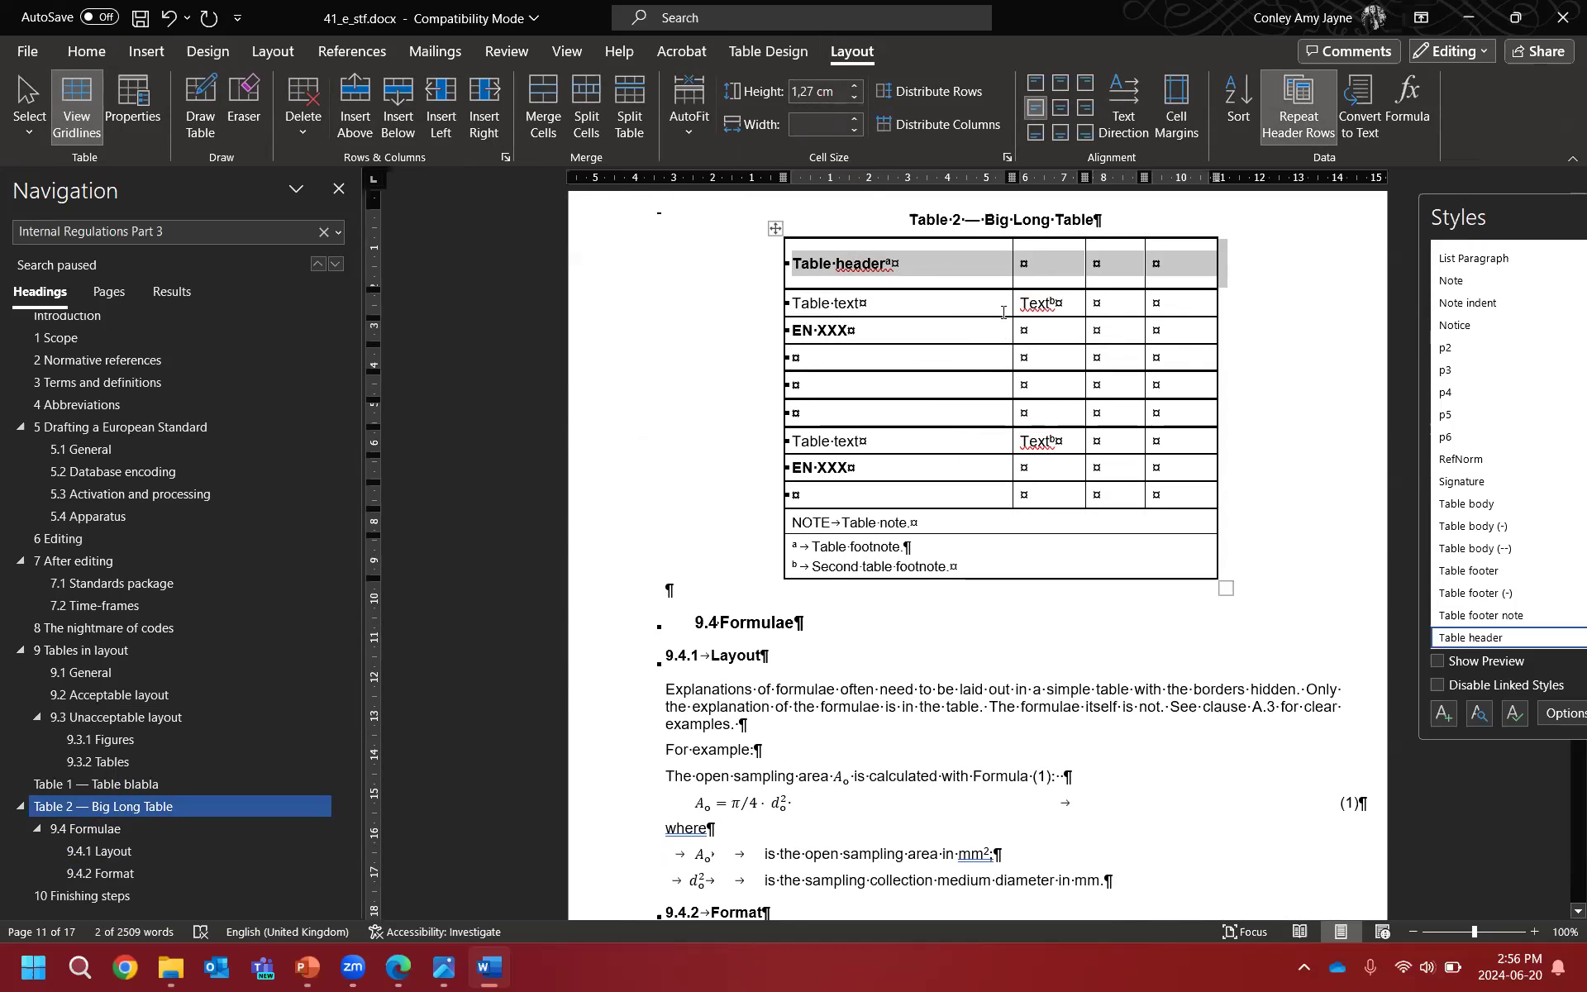
left_click(943, 256)
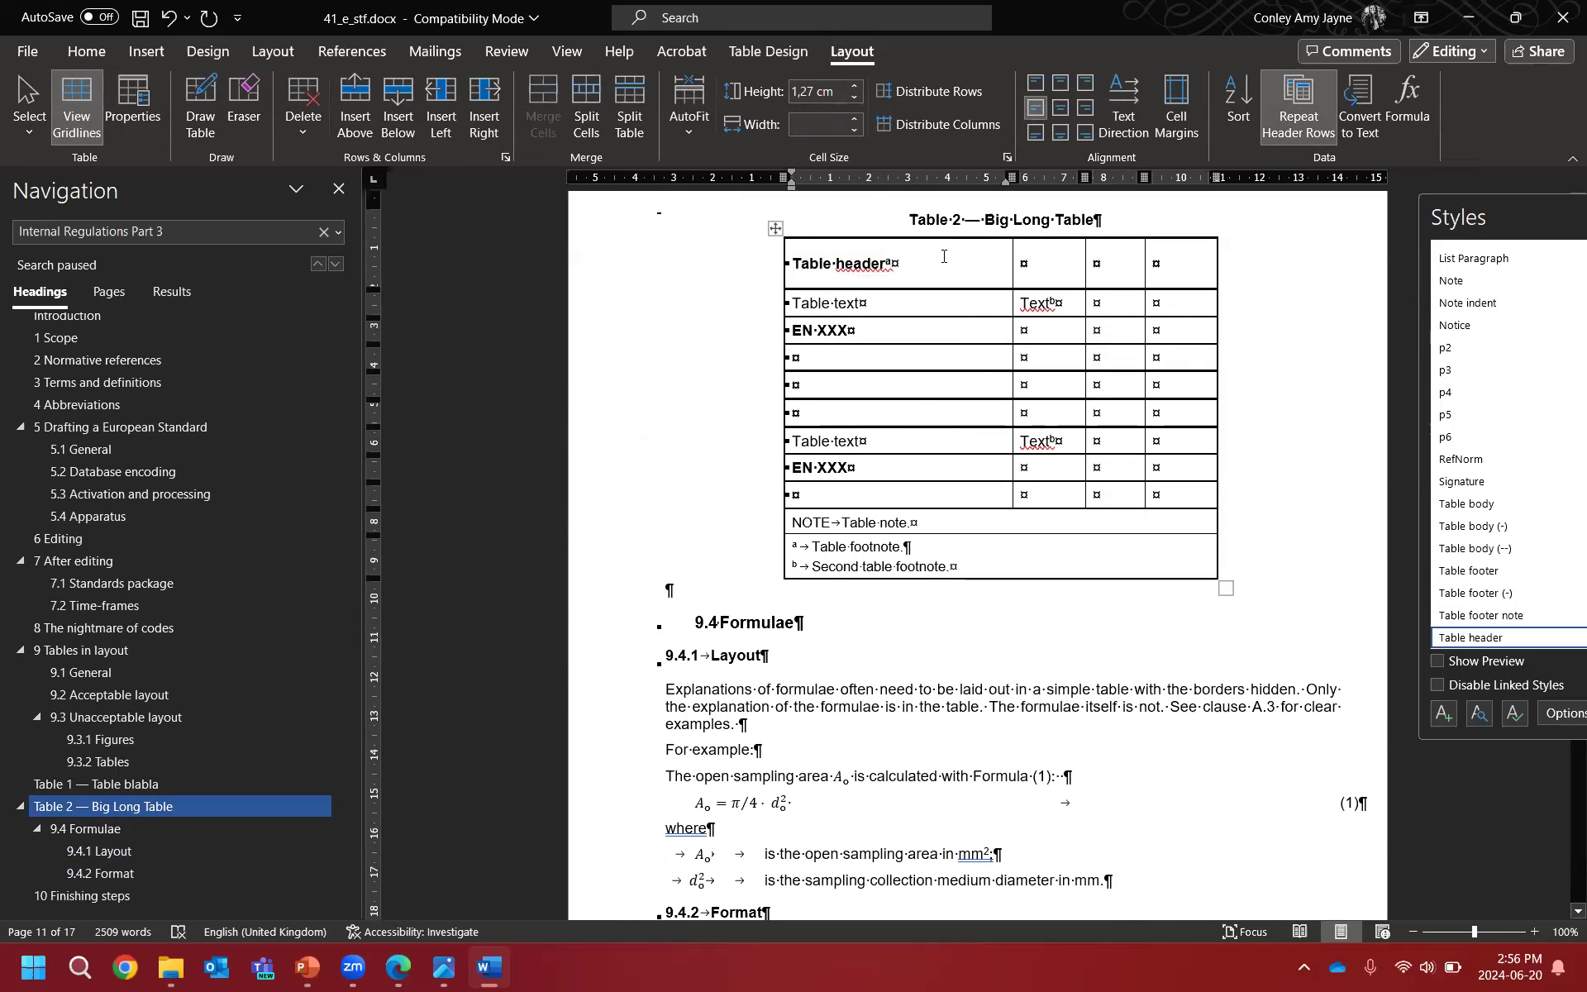
Step: Review the joined Table 2 and examine Formula (1) in 9.4.1, including the tab between the formula and its number
scroll(964, 306, "down", 4)
scroll(1096, 298, "up", 4)
scroll(989, 396, "down", 3)
scroll(868, 496, "down", 3)
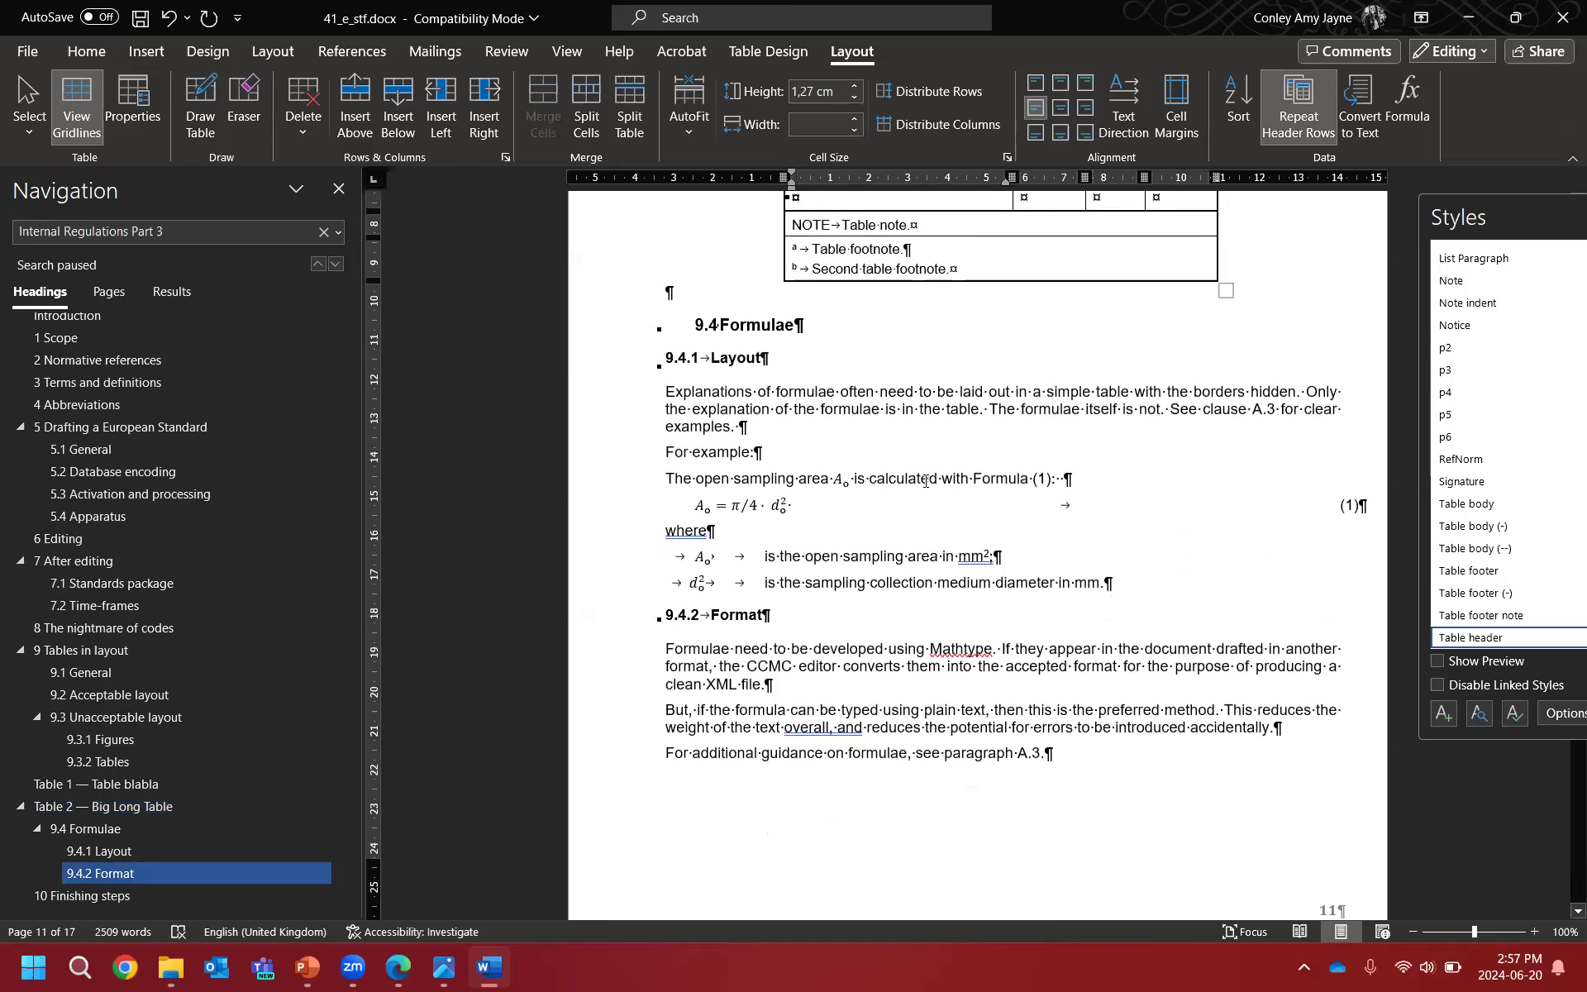
scroll(985, 478, "down", 2)
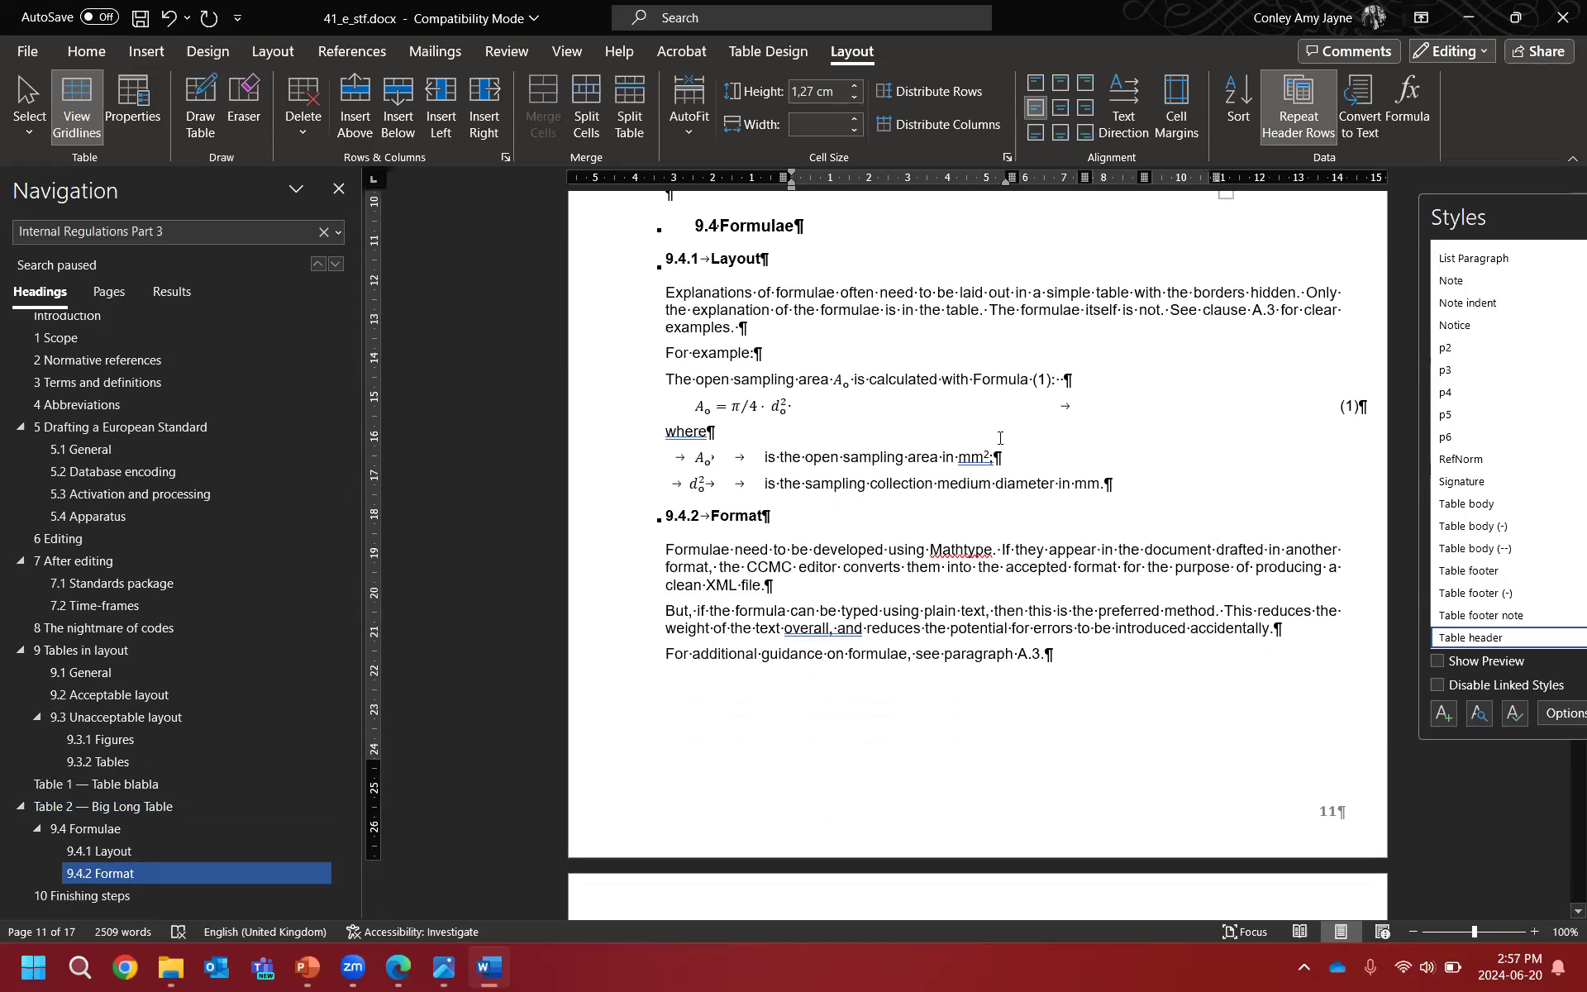
left_click(851, 397)
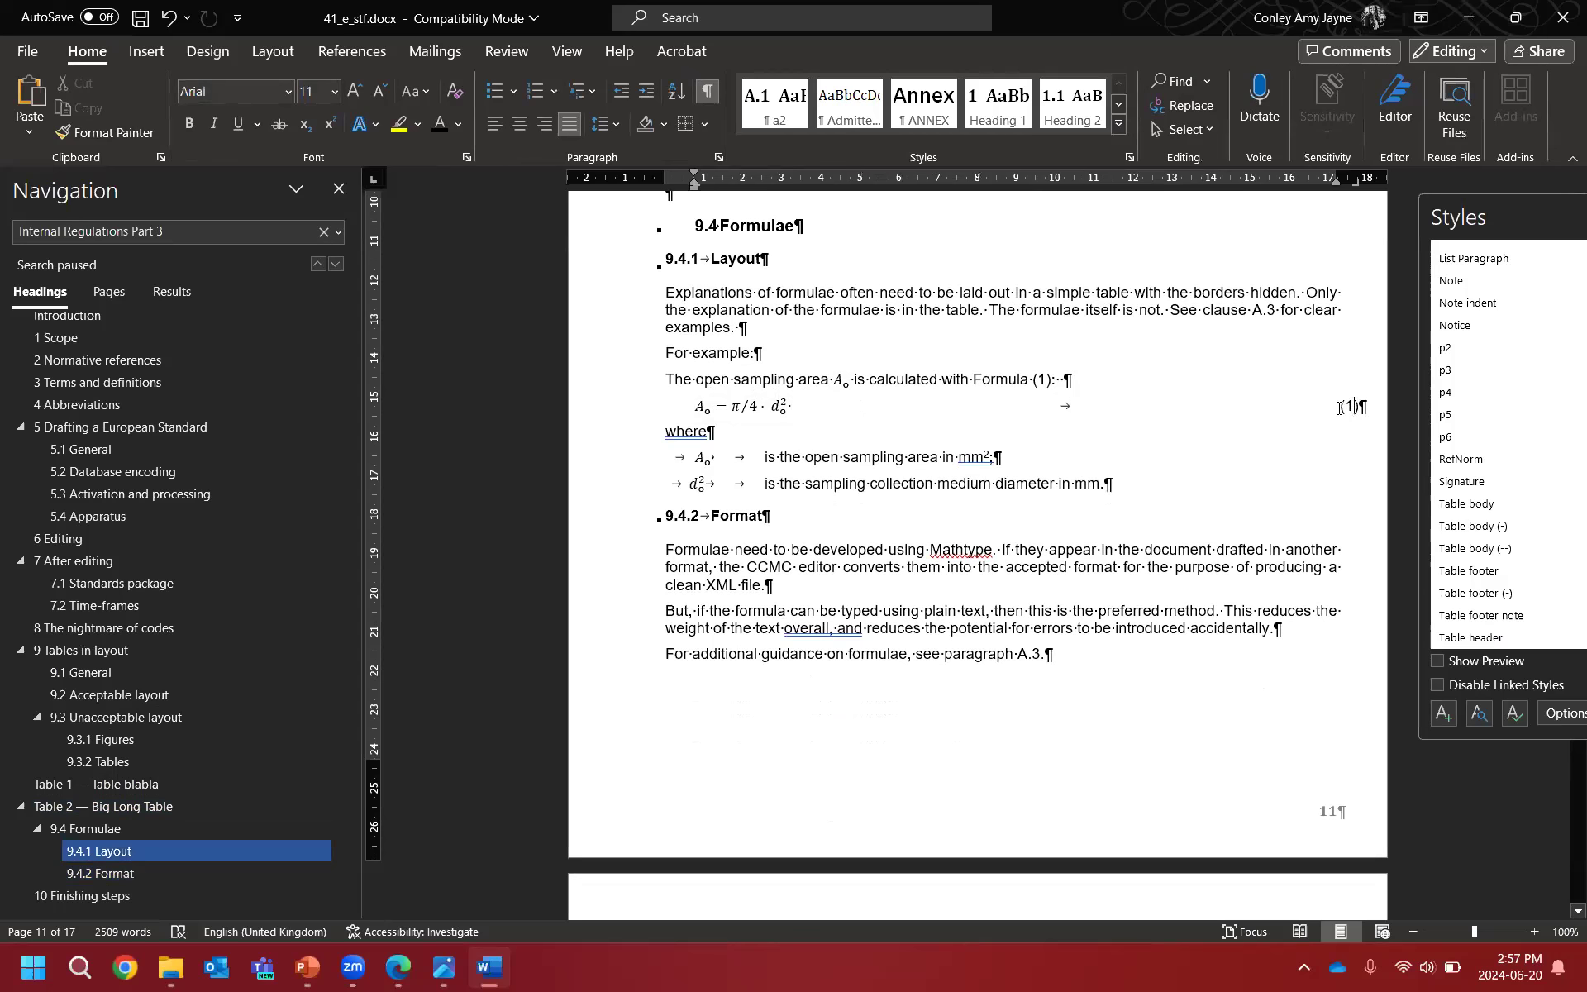
left_click(1023, 433)
left_click(996, 415)
double_click(1083, 407)
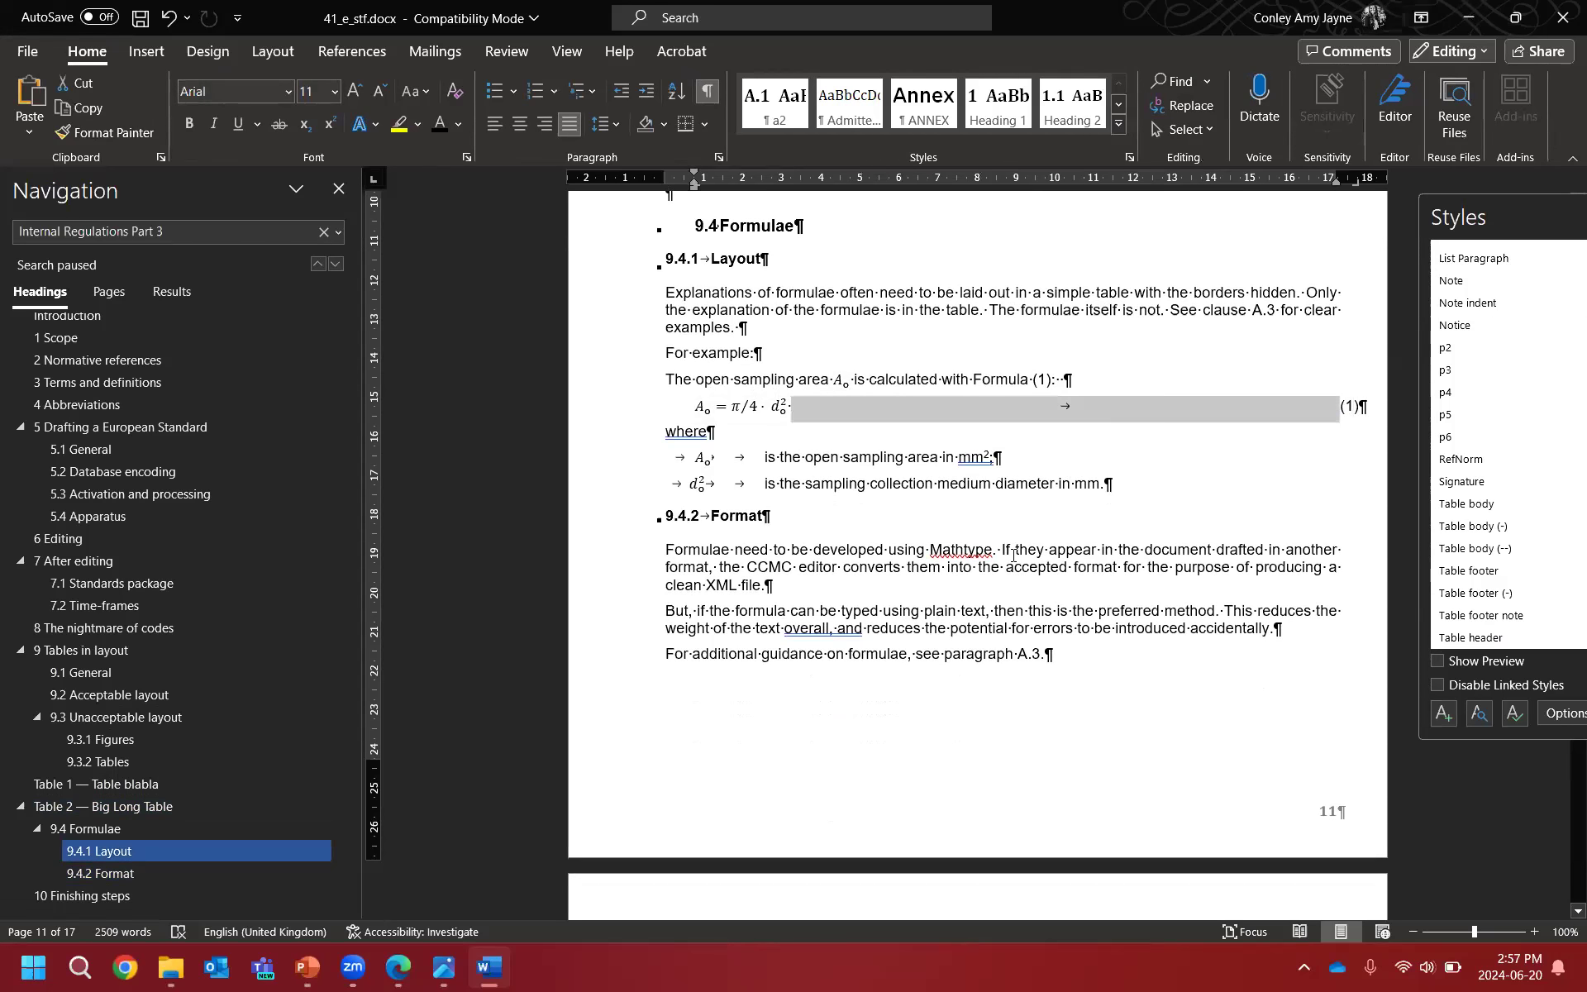
left_click(868, 435)
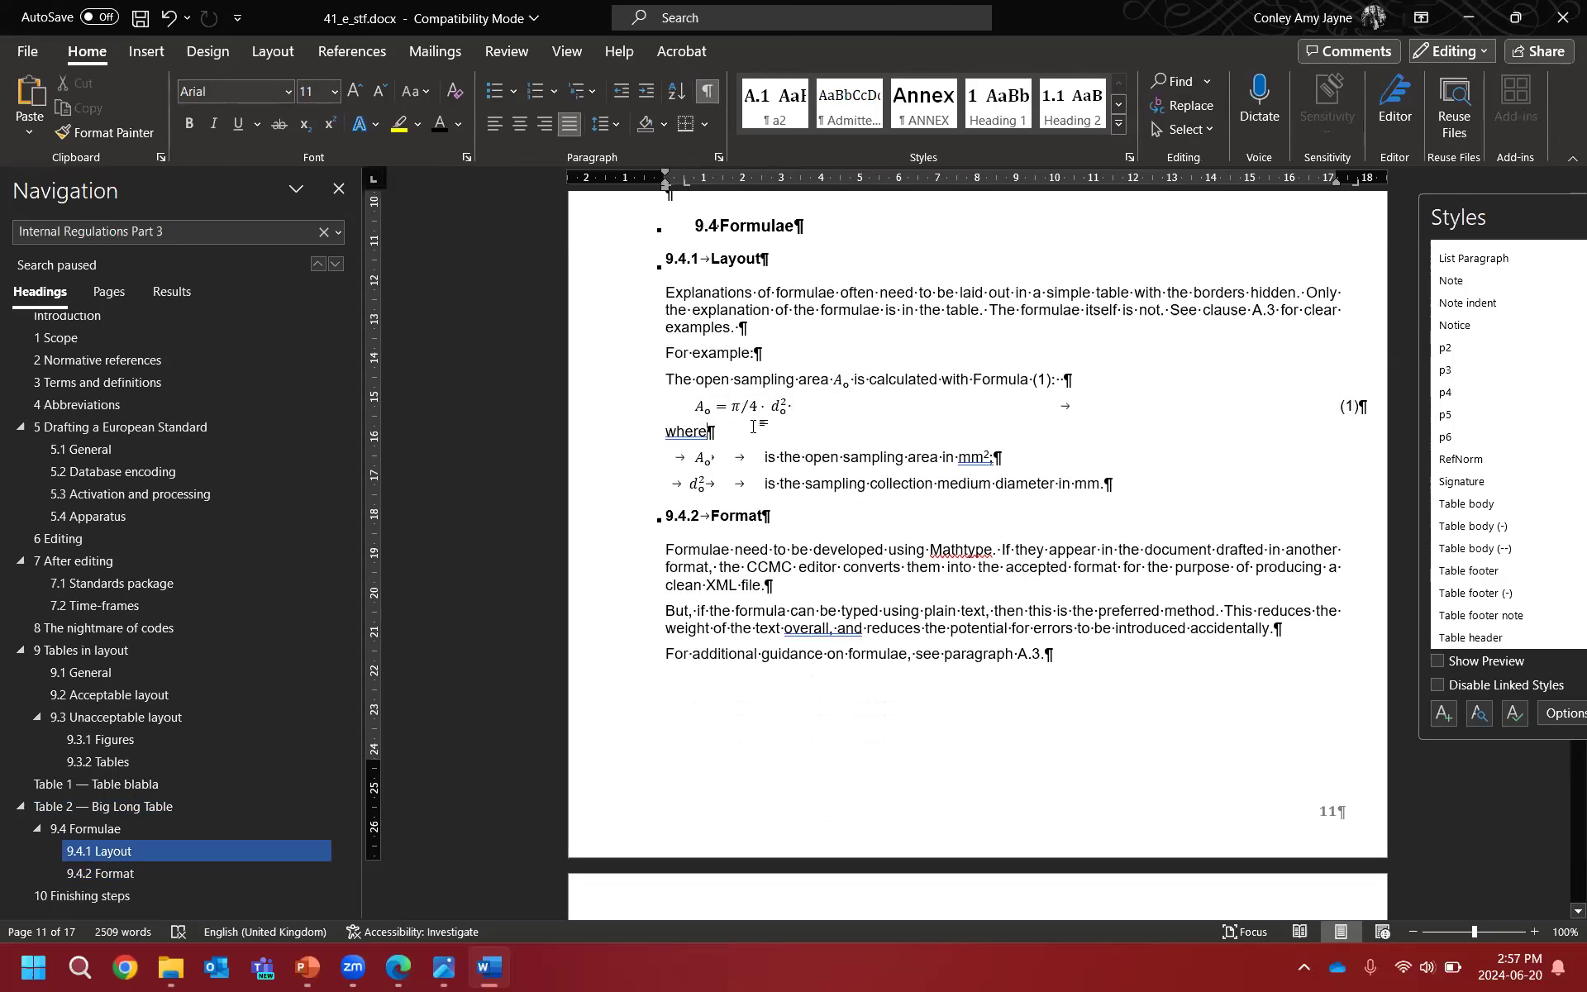
Step: Remove the extra tab after each symbol in the two explanation lines under "where" in 9.4.1, leaving a single tab before the text
left_click(736, 464)
left_click(711, 458)
double_click(729, 459)
left_click(731, 459)
scroll(731, 460, "up", 10)
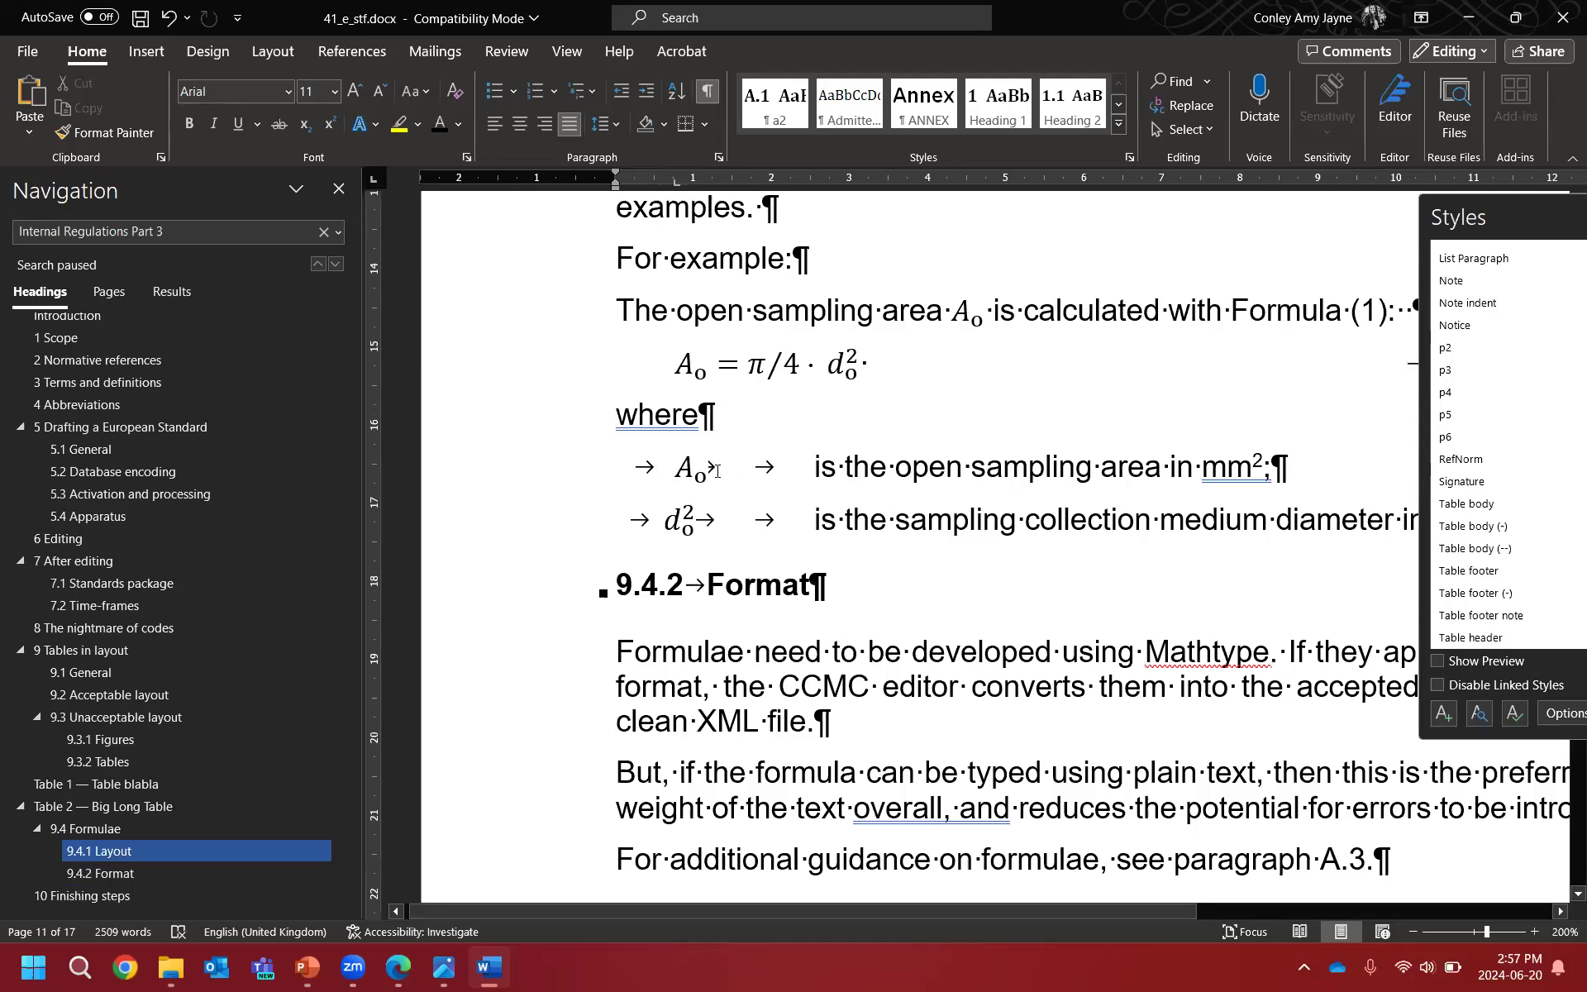
double_click(717, 471)
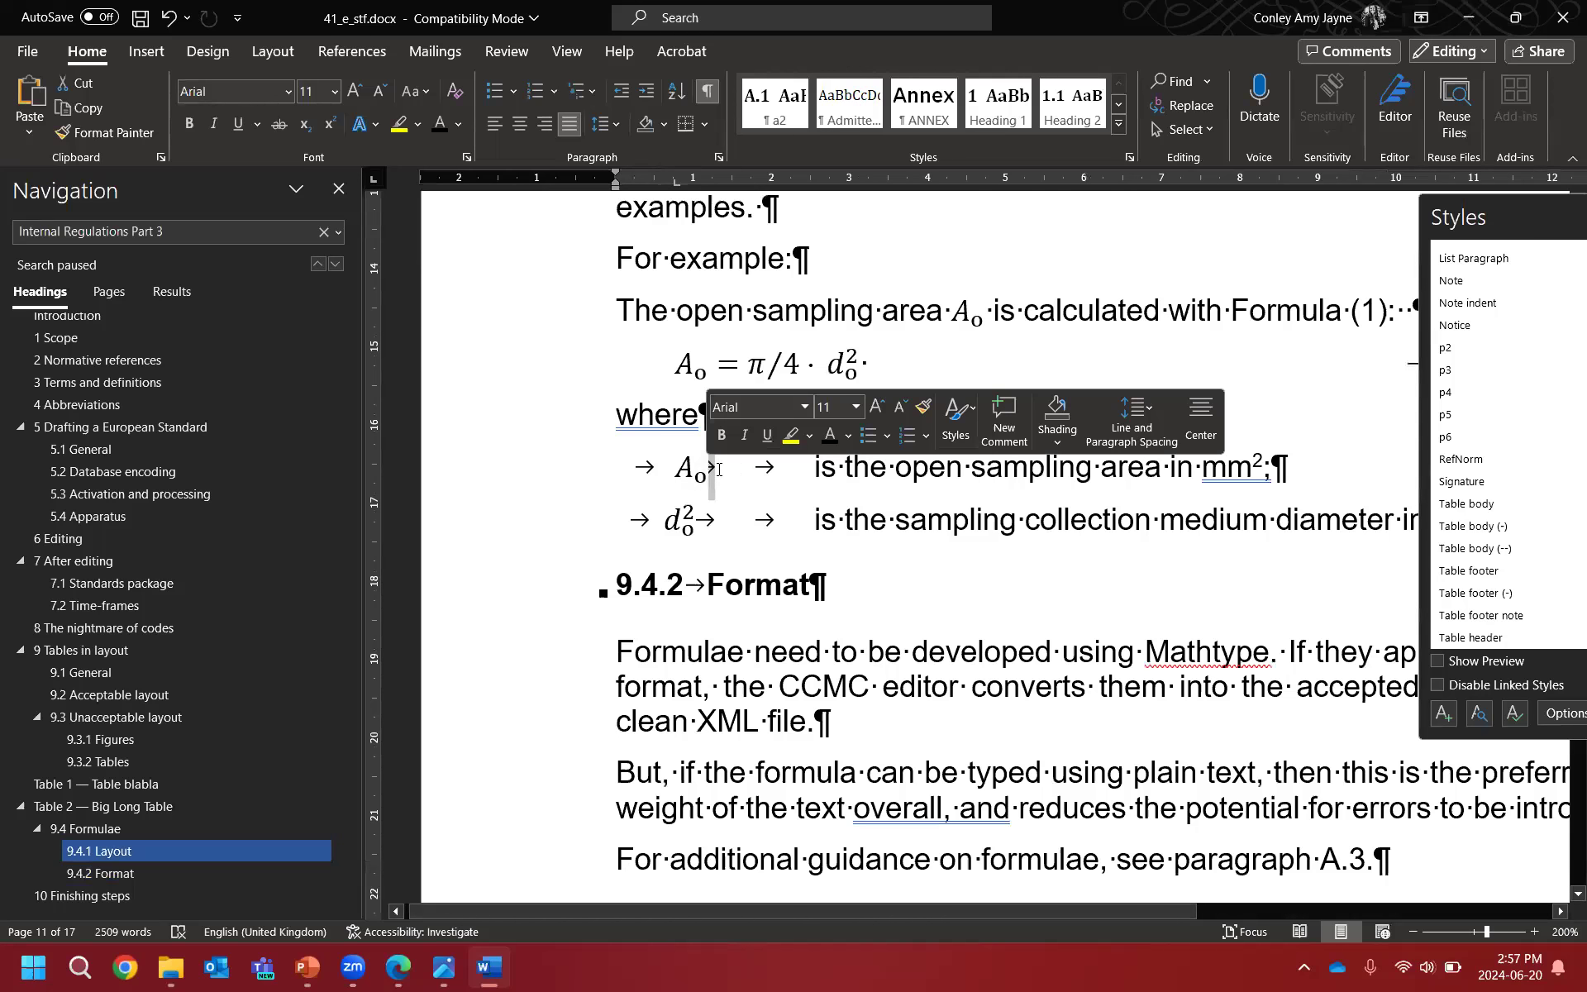
left_click(720, 469)
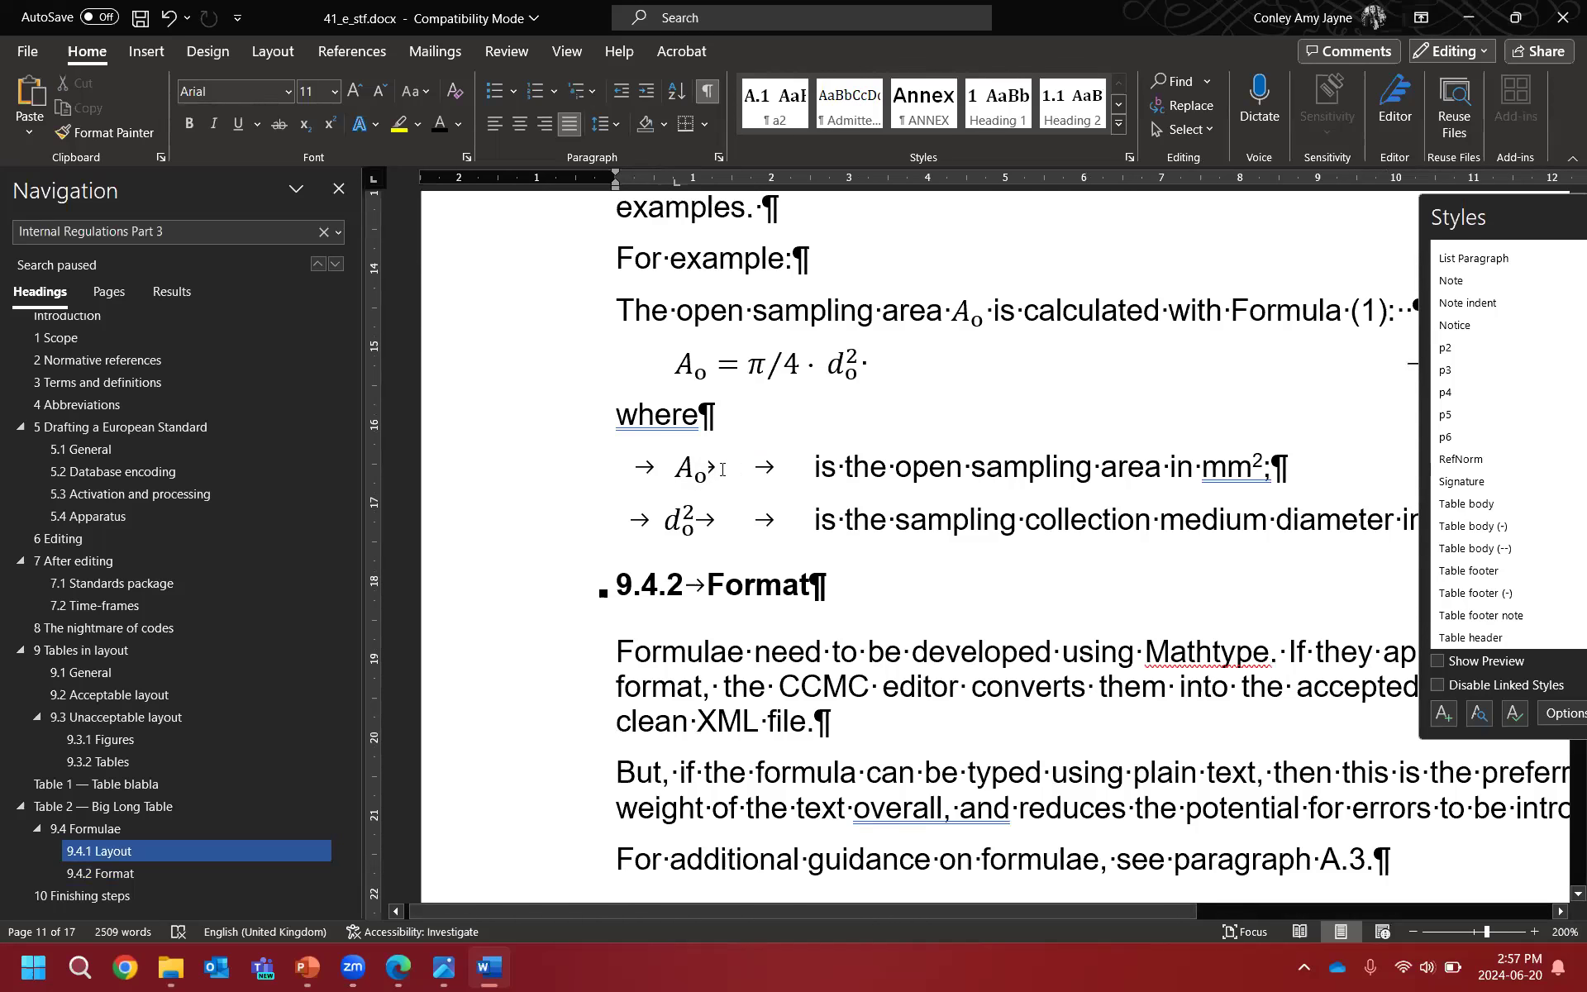
key("Delete")
key("BackSpace")
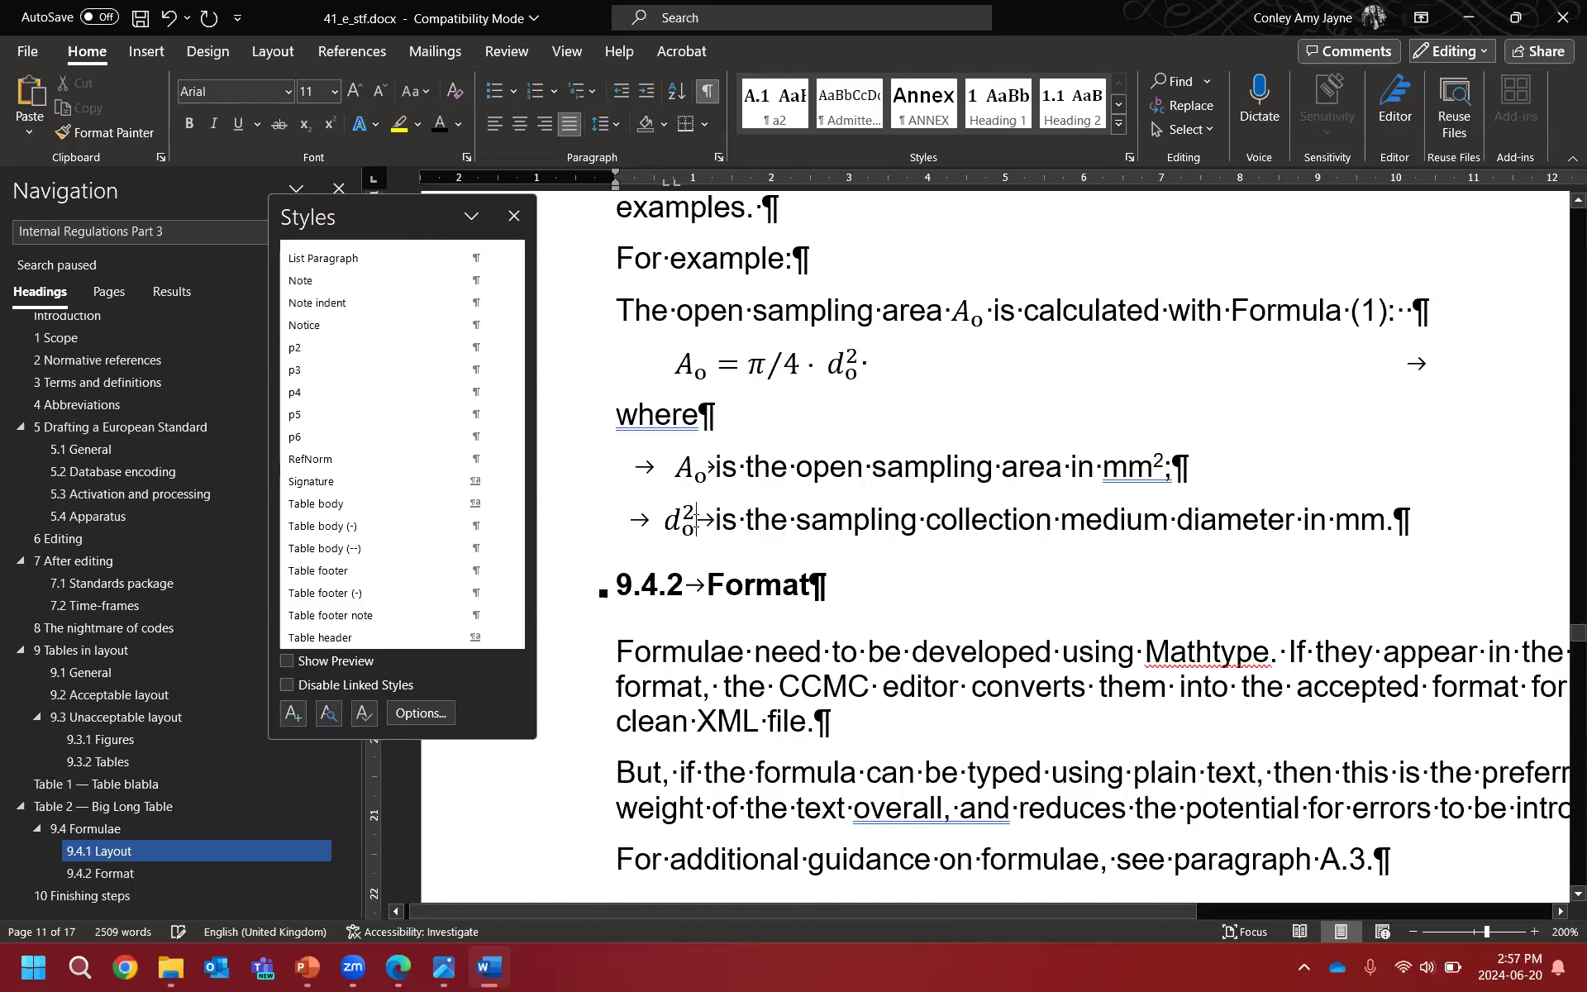
Step: Delete the leading tab before each symbol in the two explanation lines of Formula (1)
key("Delete")
key("Down")
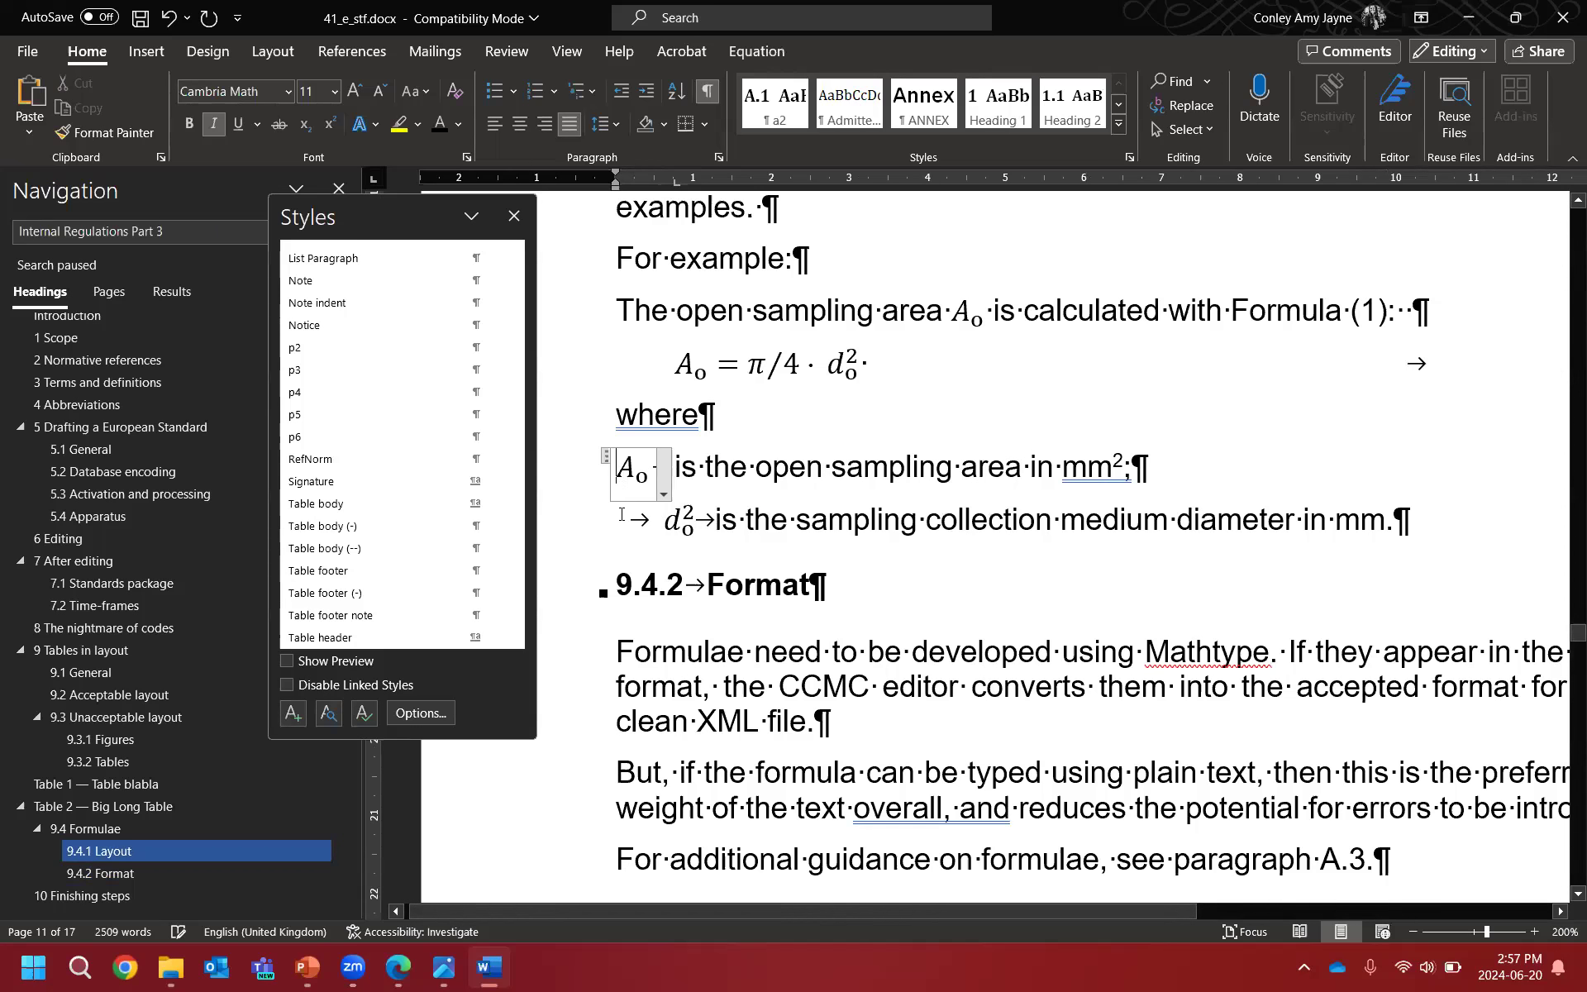
key("Delete")
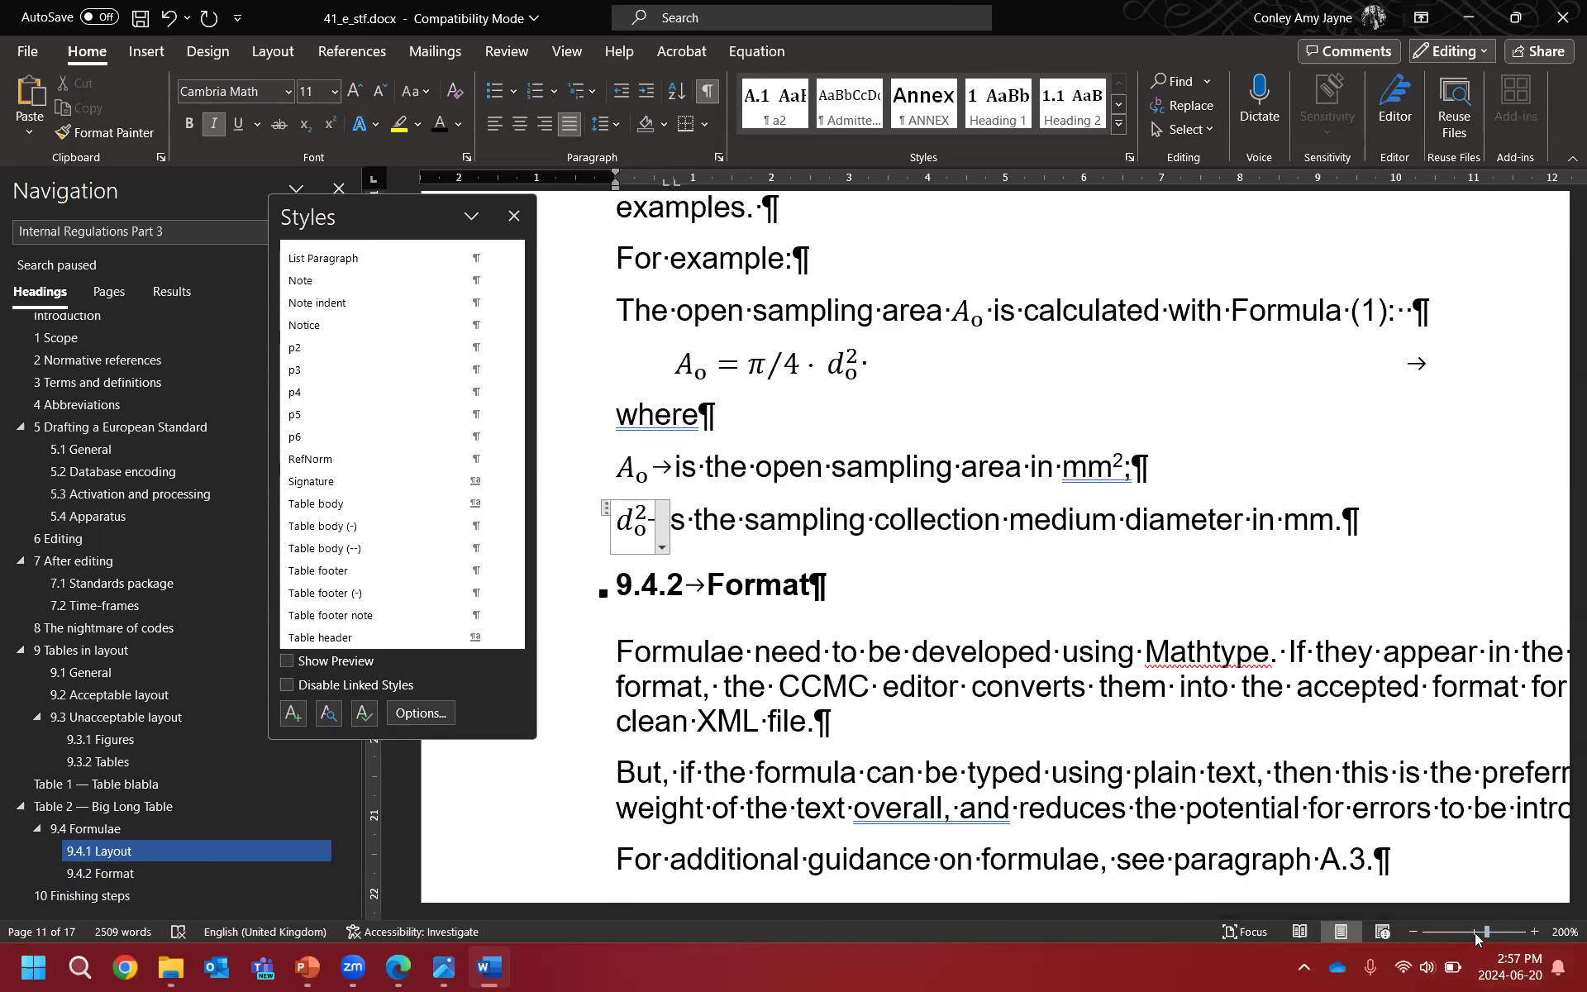
Step: Convert the two explanation lines under "where" in 9.4.1 into a two-column table, with symbols and explanations in separate cells
left_click_drag(1486, 931, 1474, 931)
left_click(1412, 932)
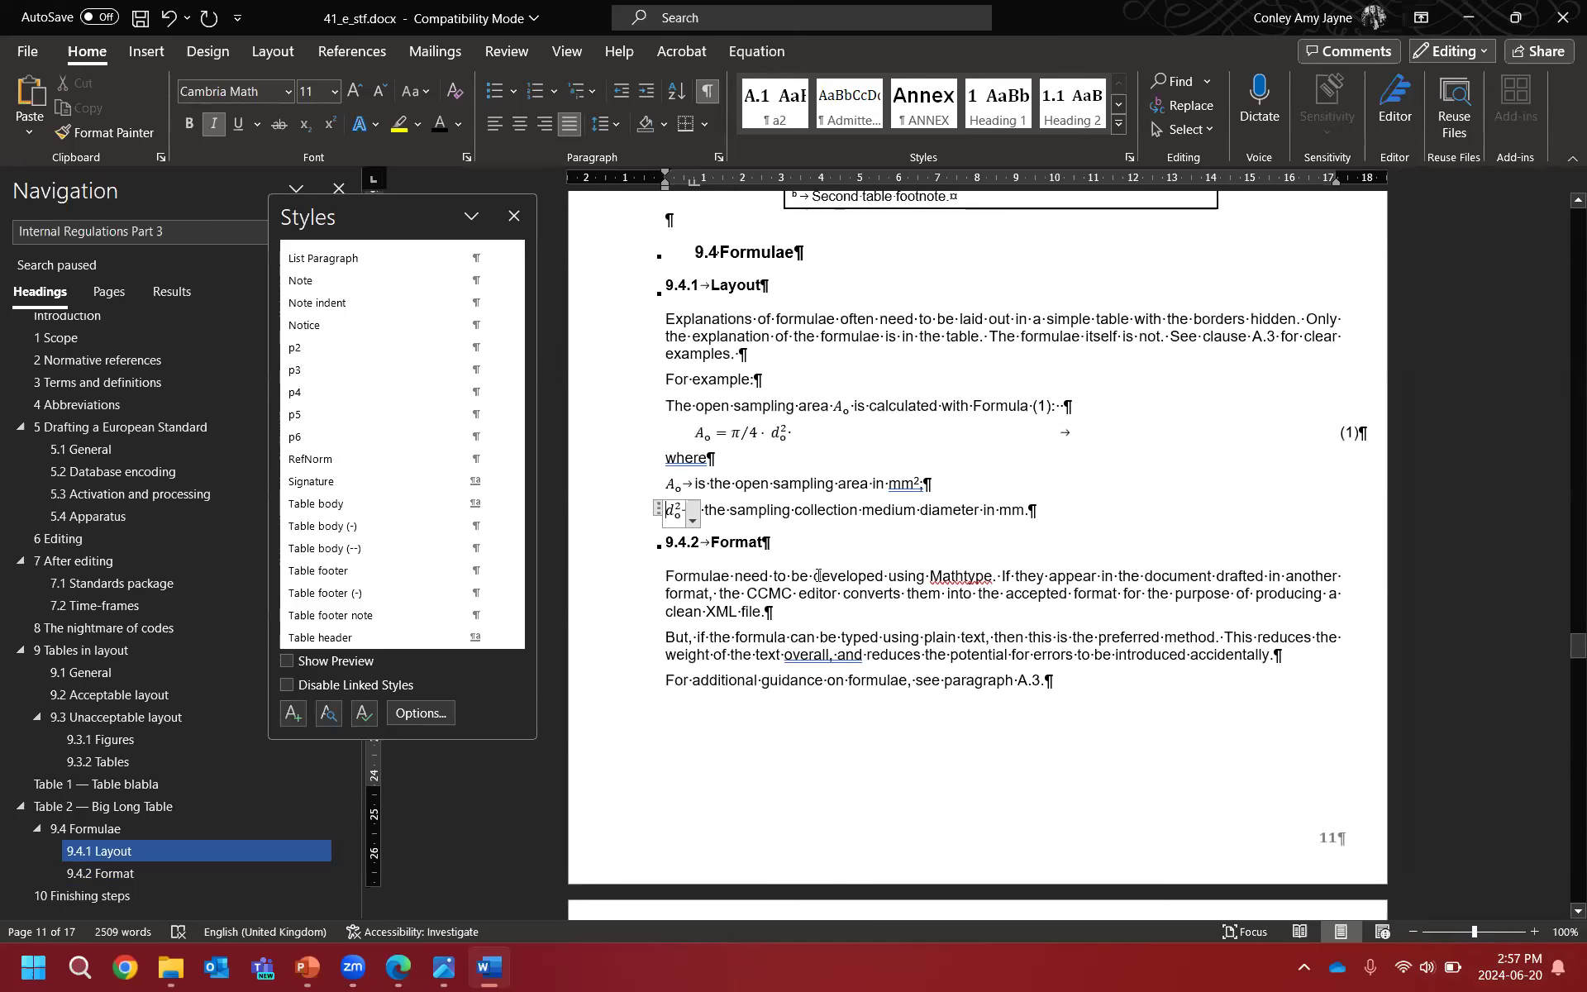
left_click(832, 519)
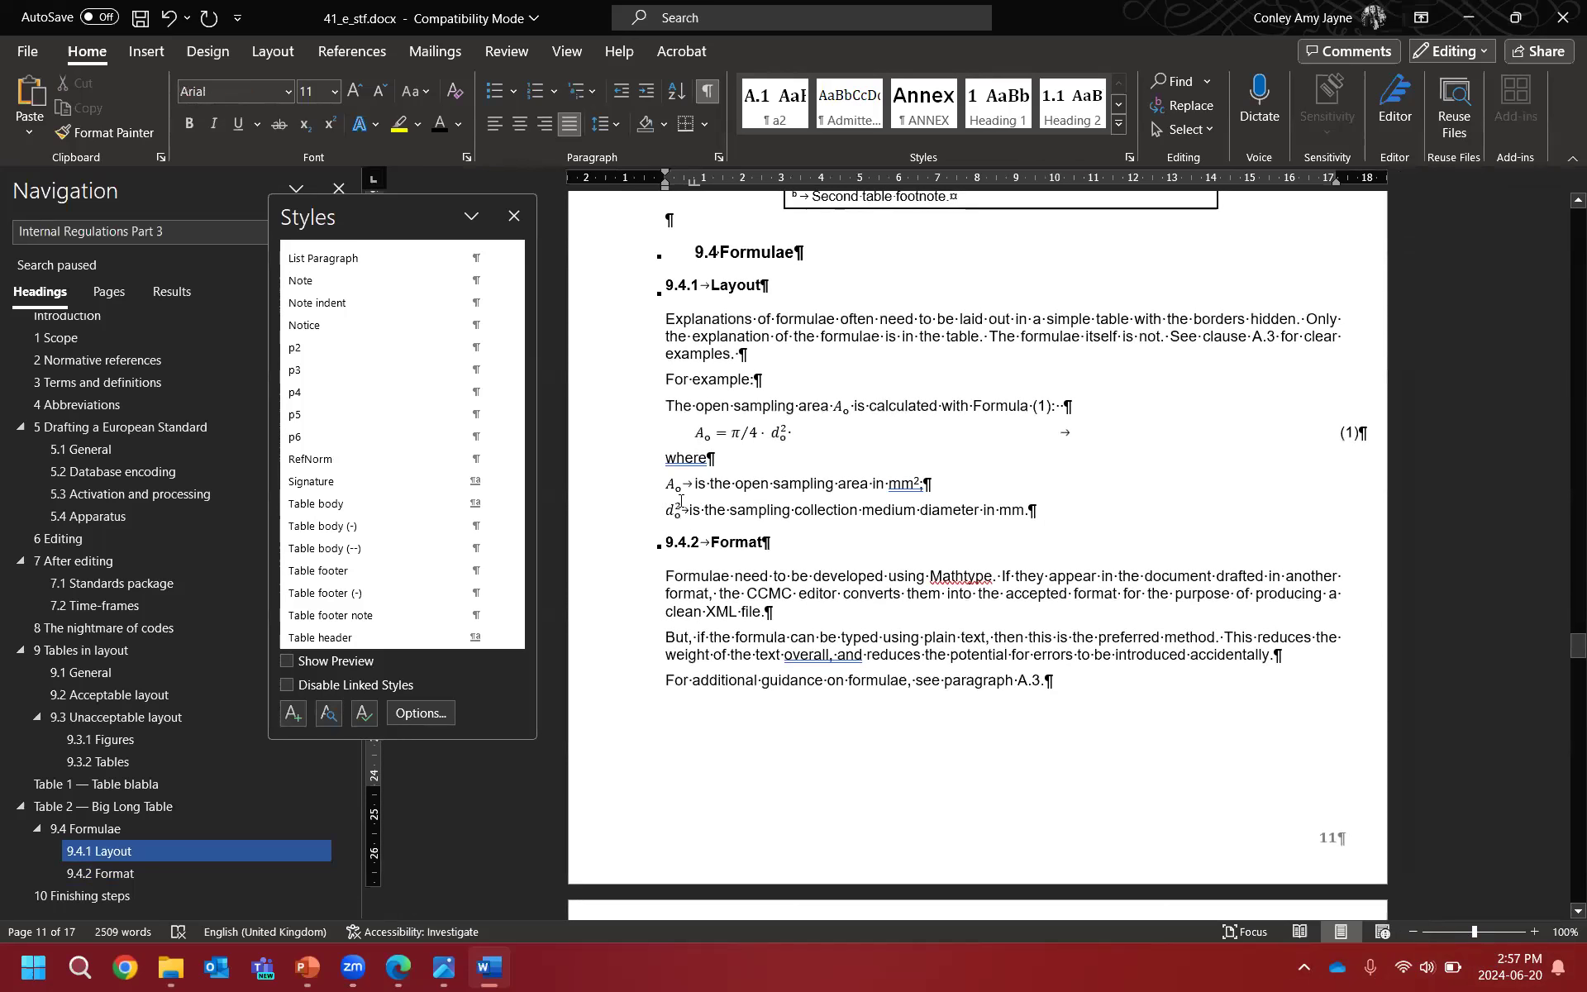
left_click_drag(630, 489, 626, 516)
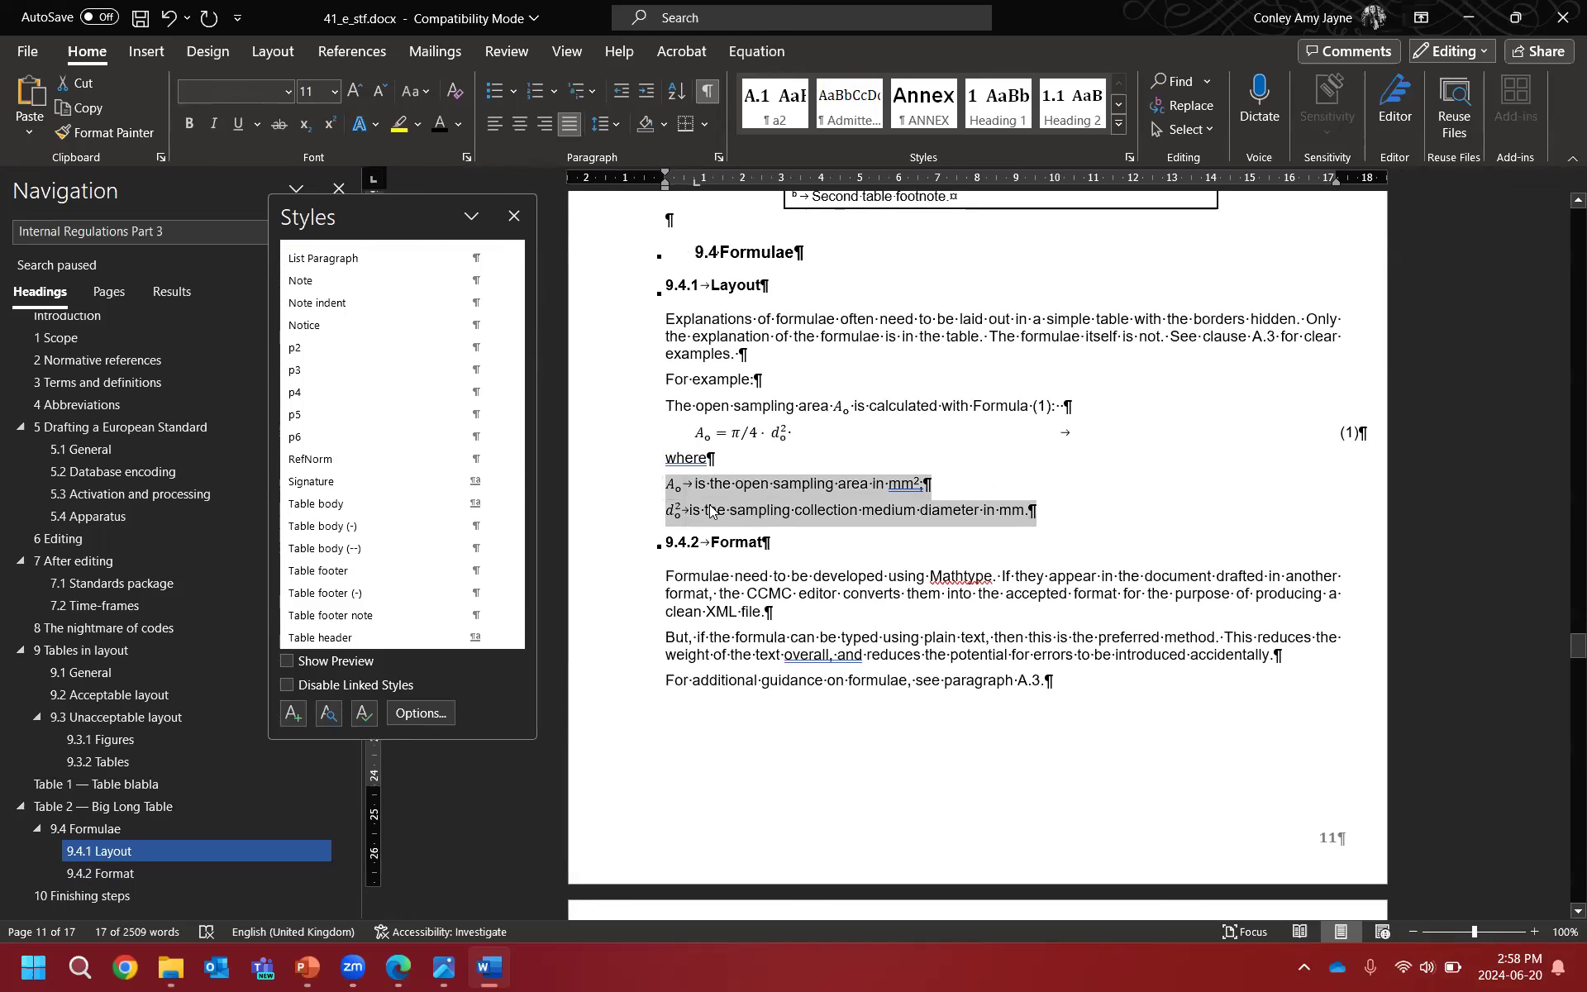
left_click(147, 54)
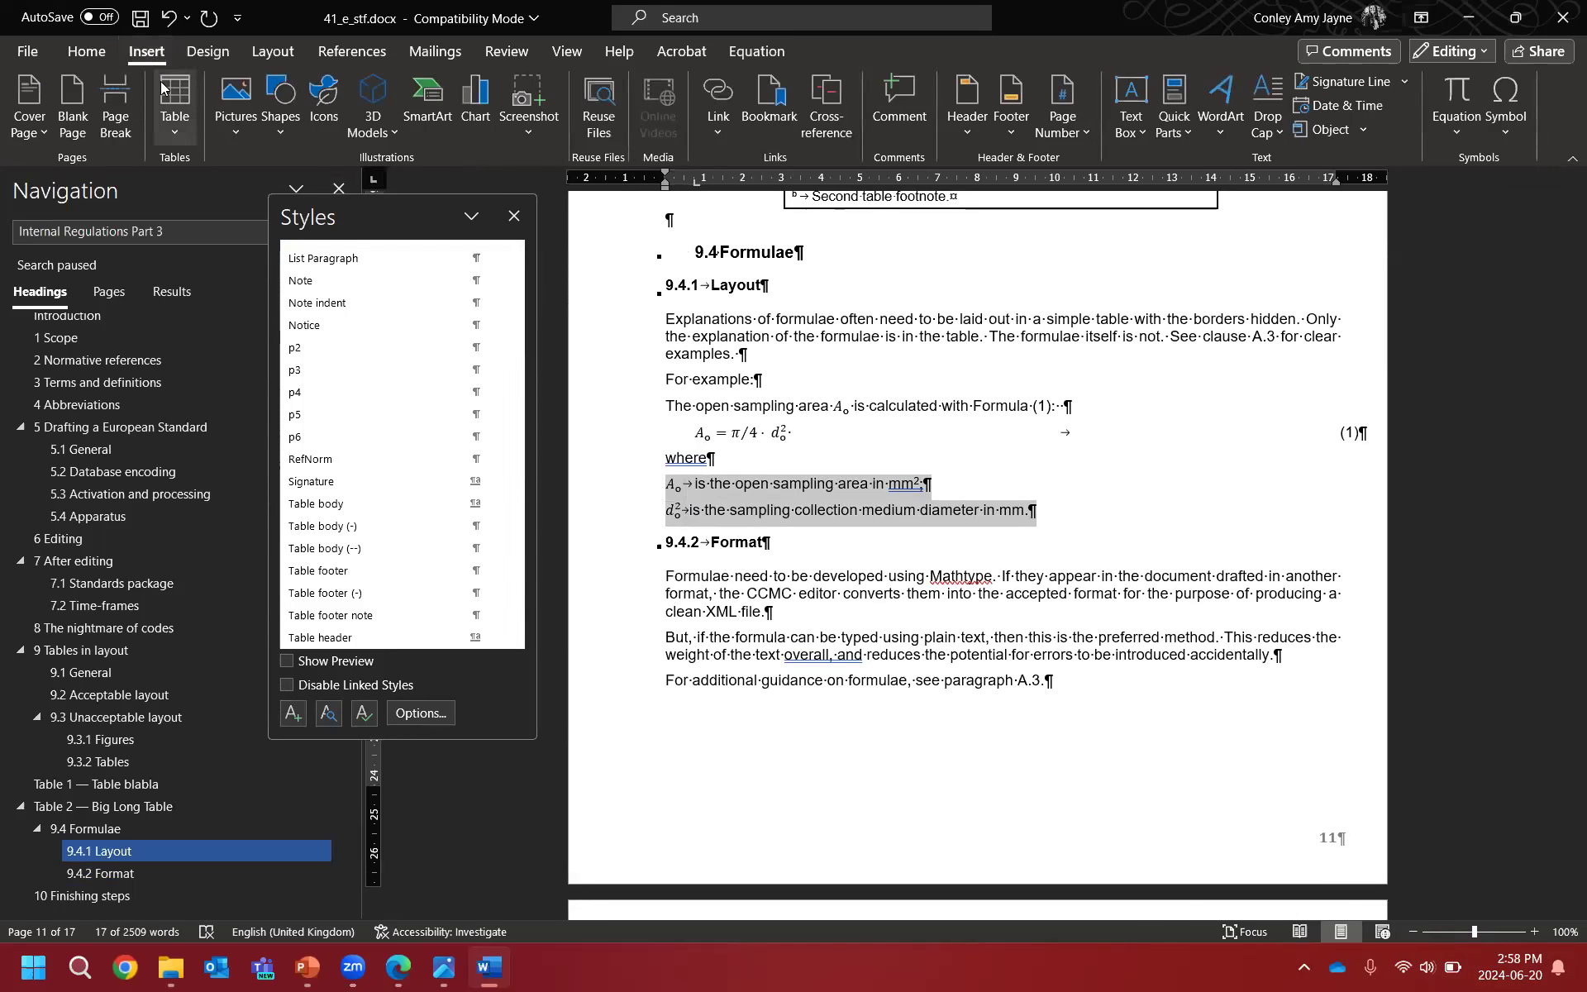
left_click(172, 127)
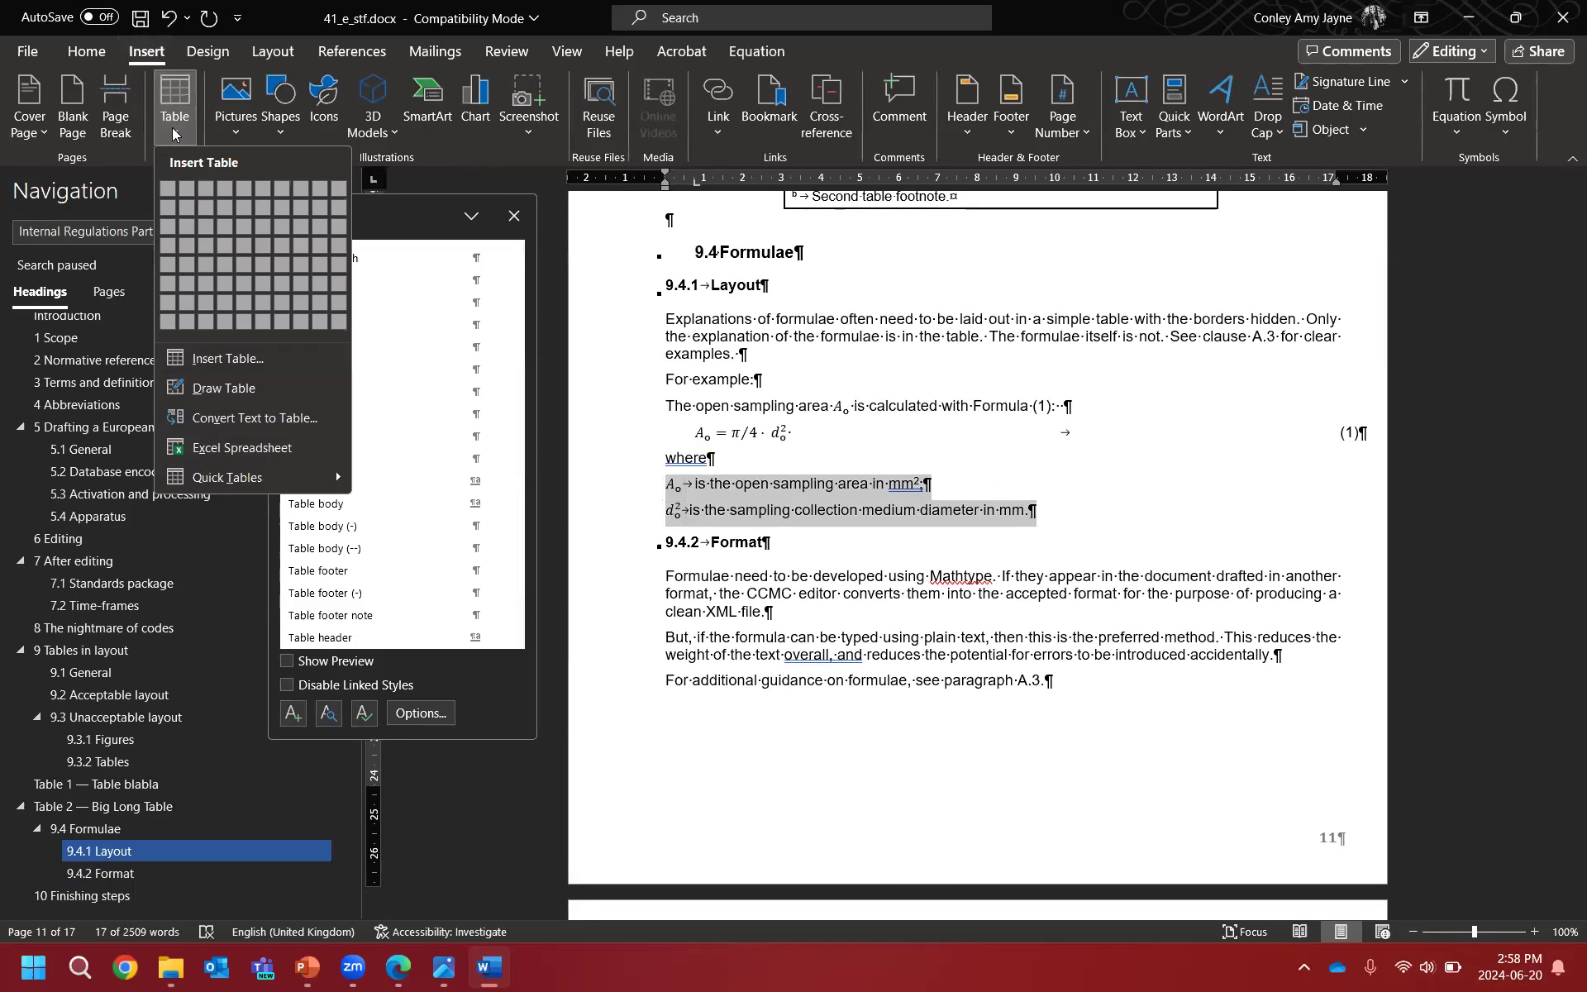
left_click(224, 360)
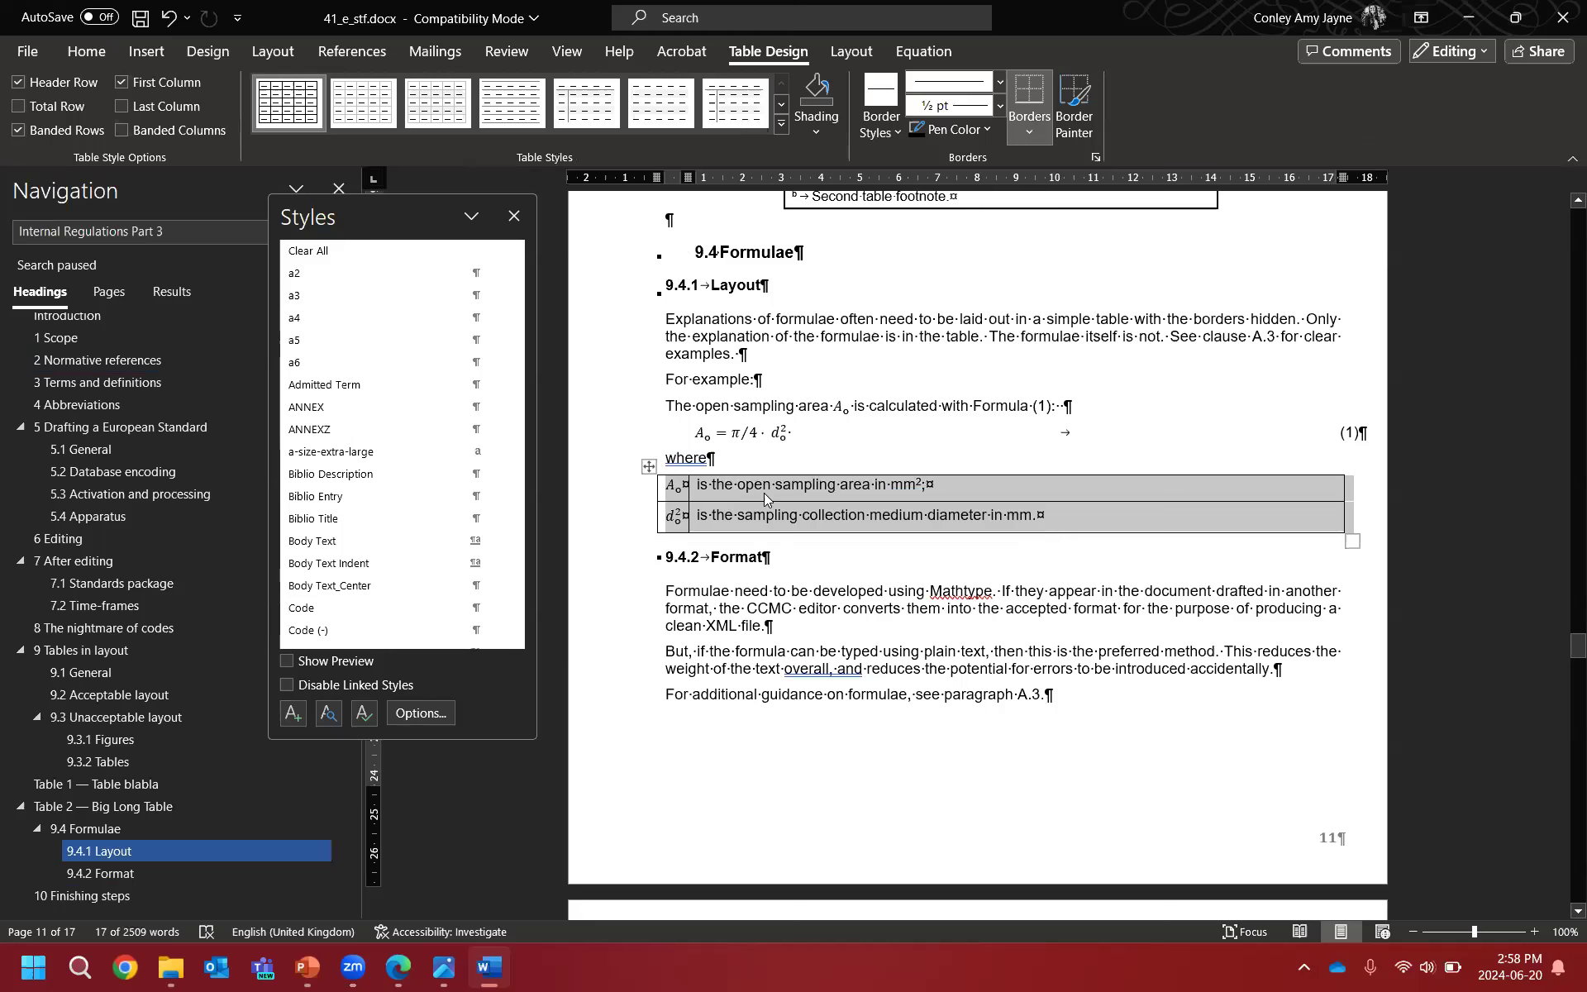
Step: Remove all borders from the formula explanation table in 9.4.1
left_click(1029, 123)
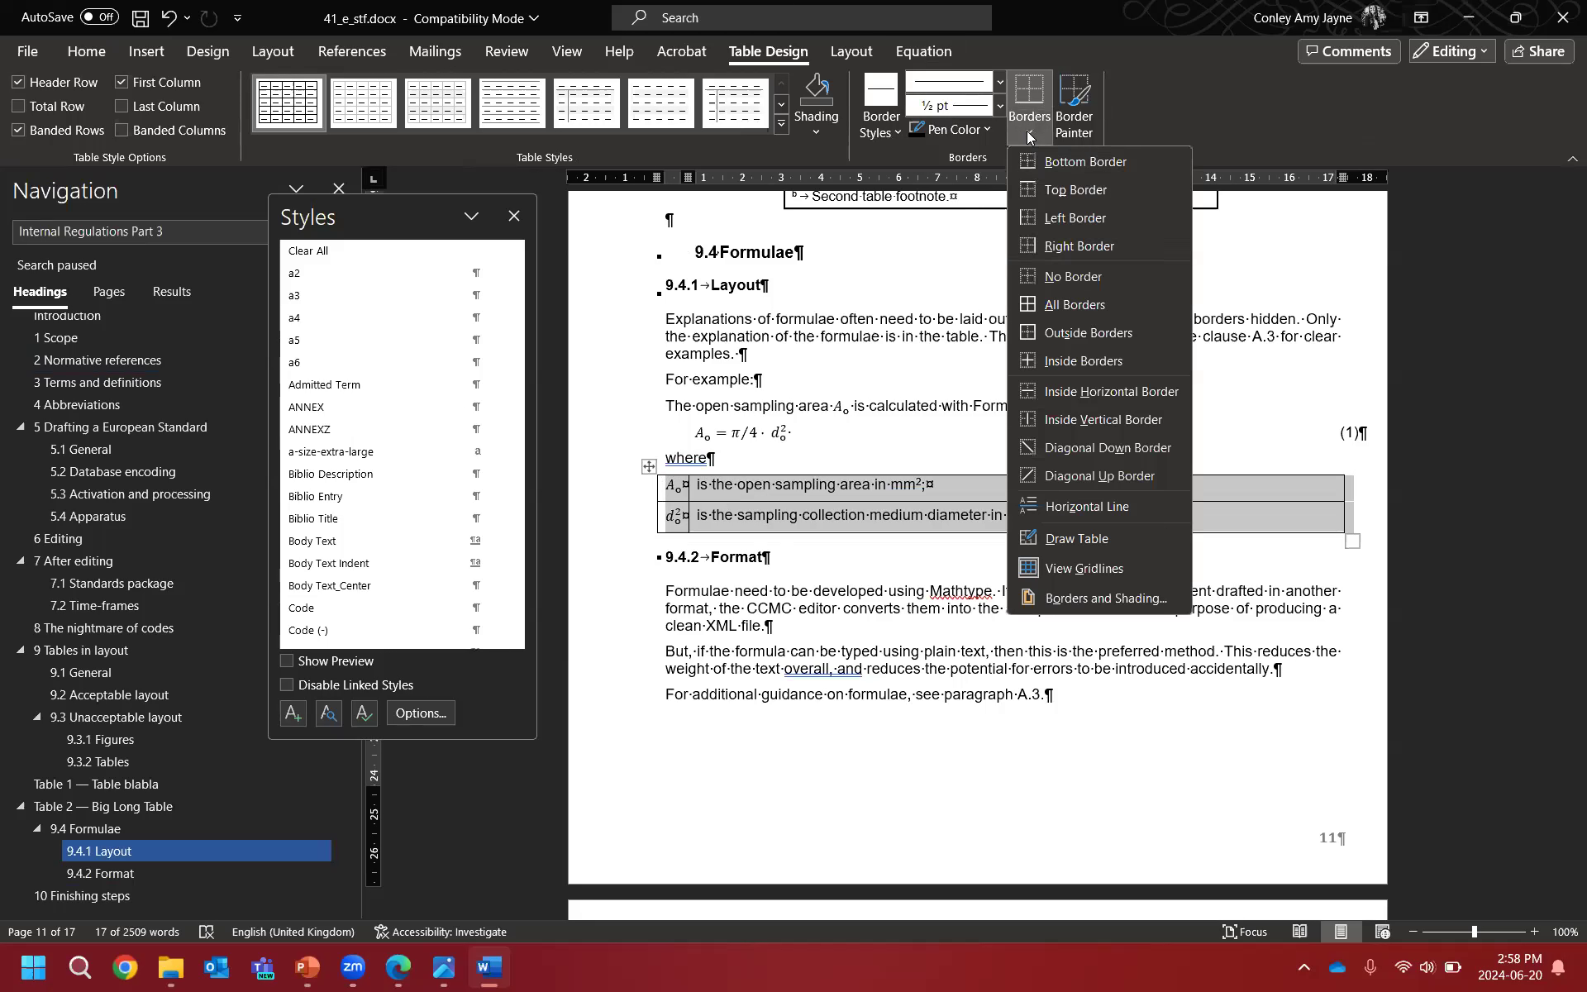
left_click(1089, 277)
left_click(776, 515)
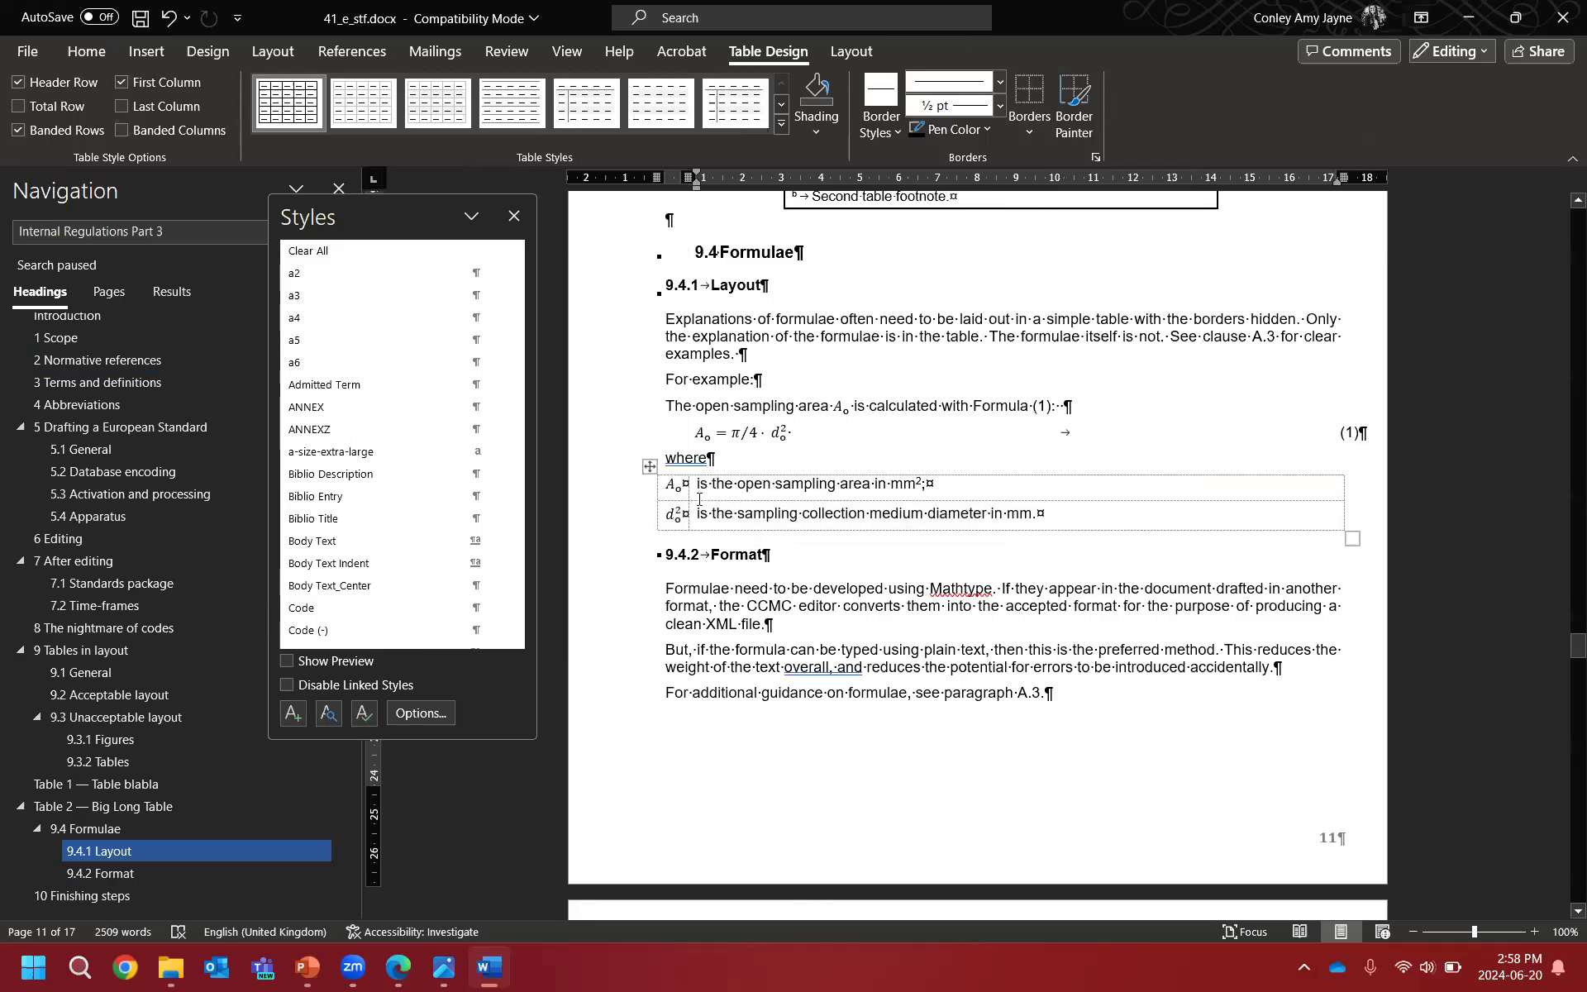
Step: Move the Styles pane clear of the text and review the paragraphs on formula format in 9.4.2
left_click_drag(285, 223, 1335, 216)
scroll(884, 440, "down", 1)
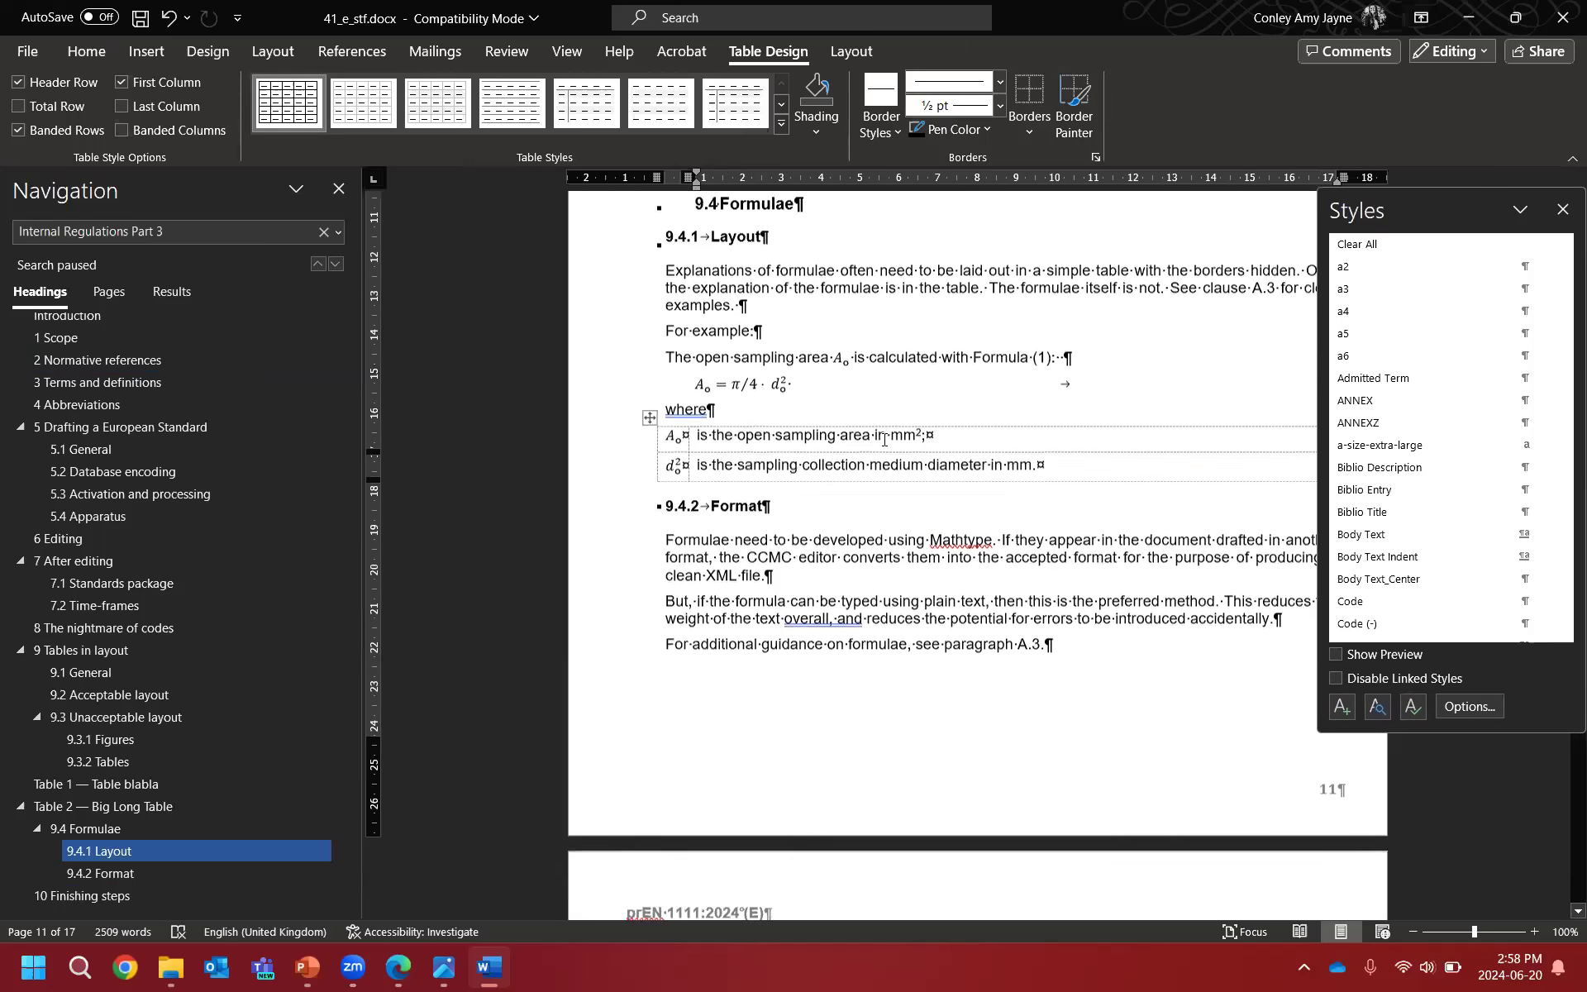
scroll(885, 439, "down", 2)
left_click(822, 397)
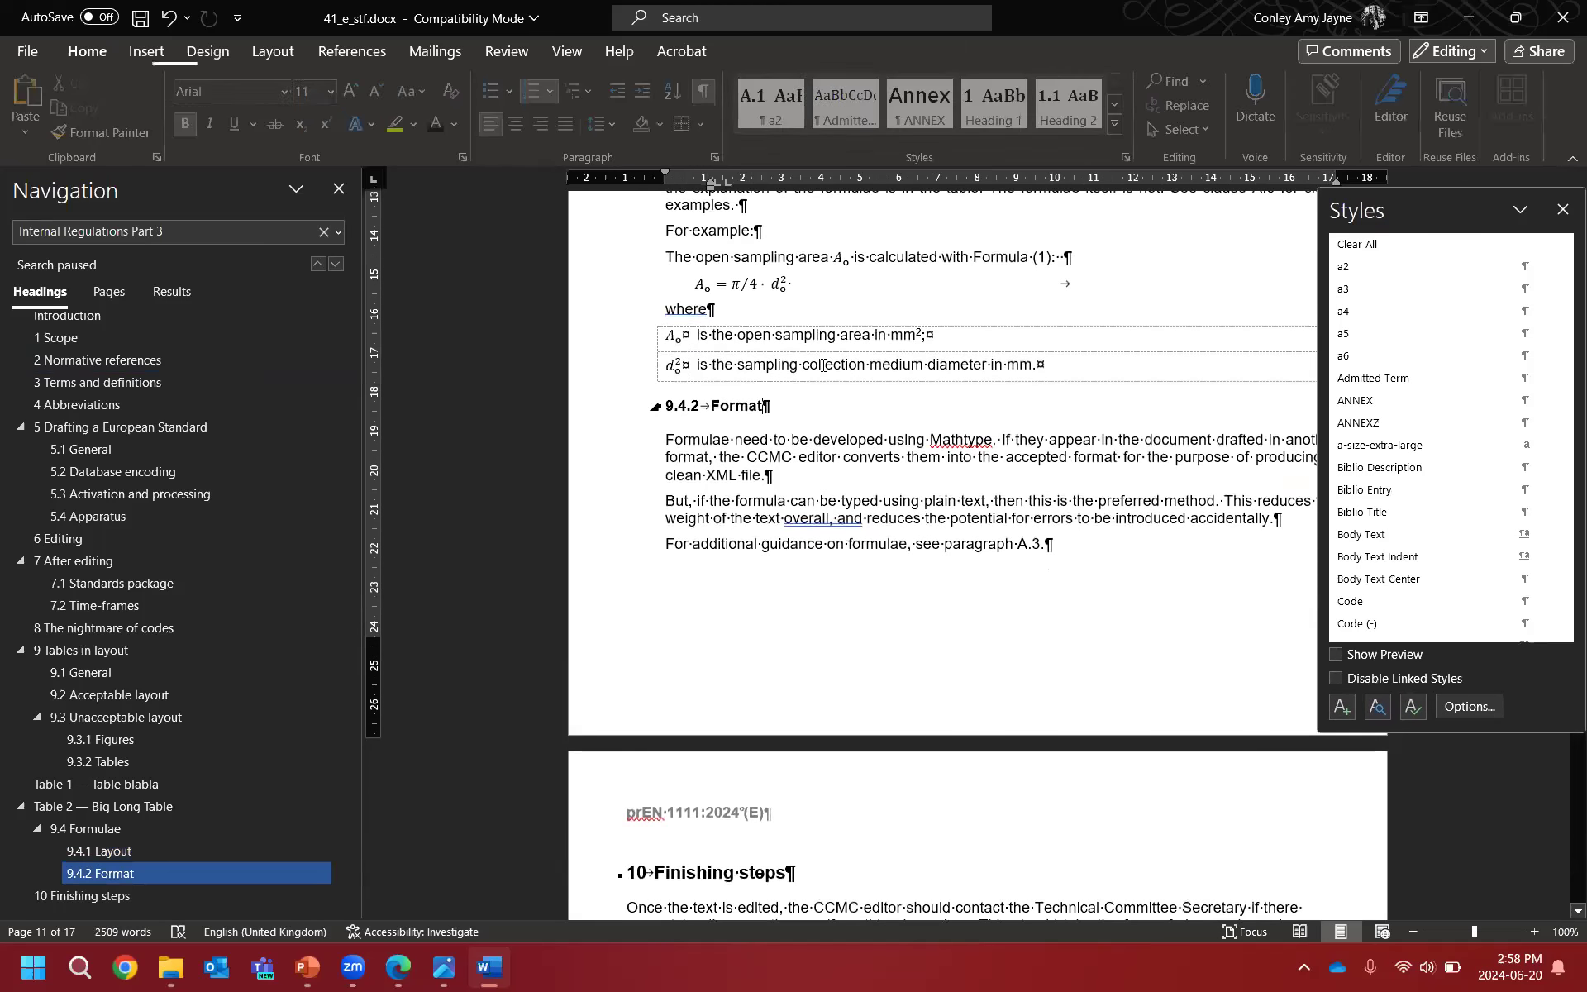
scroll(934, 480, "up", 2)
scroll(934, 480, "down", 2)
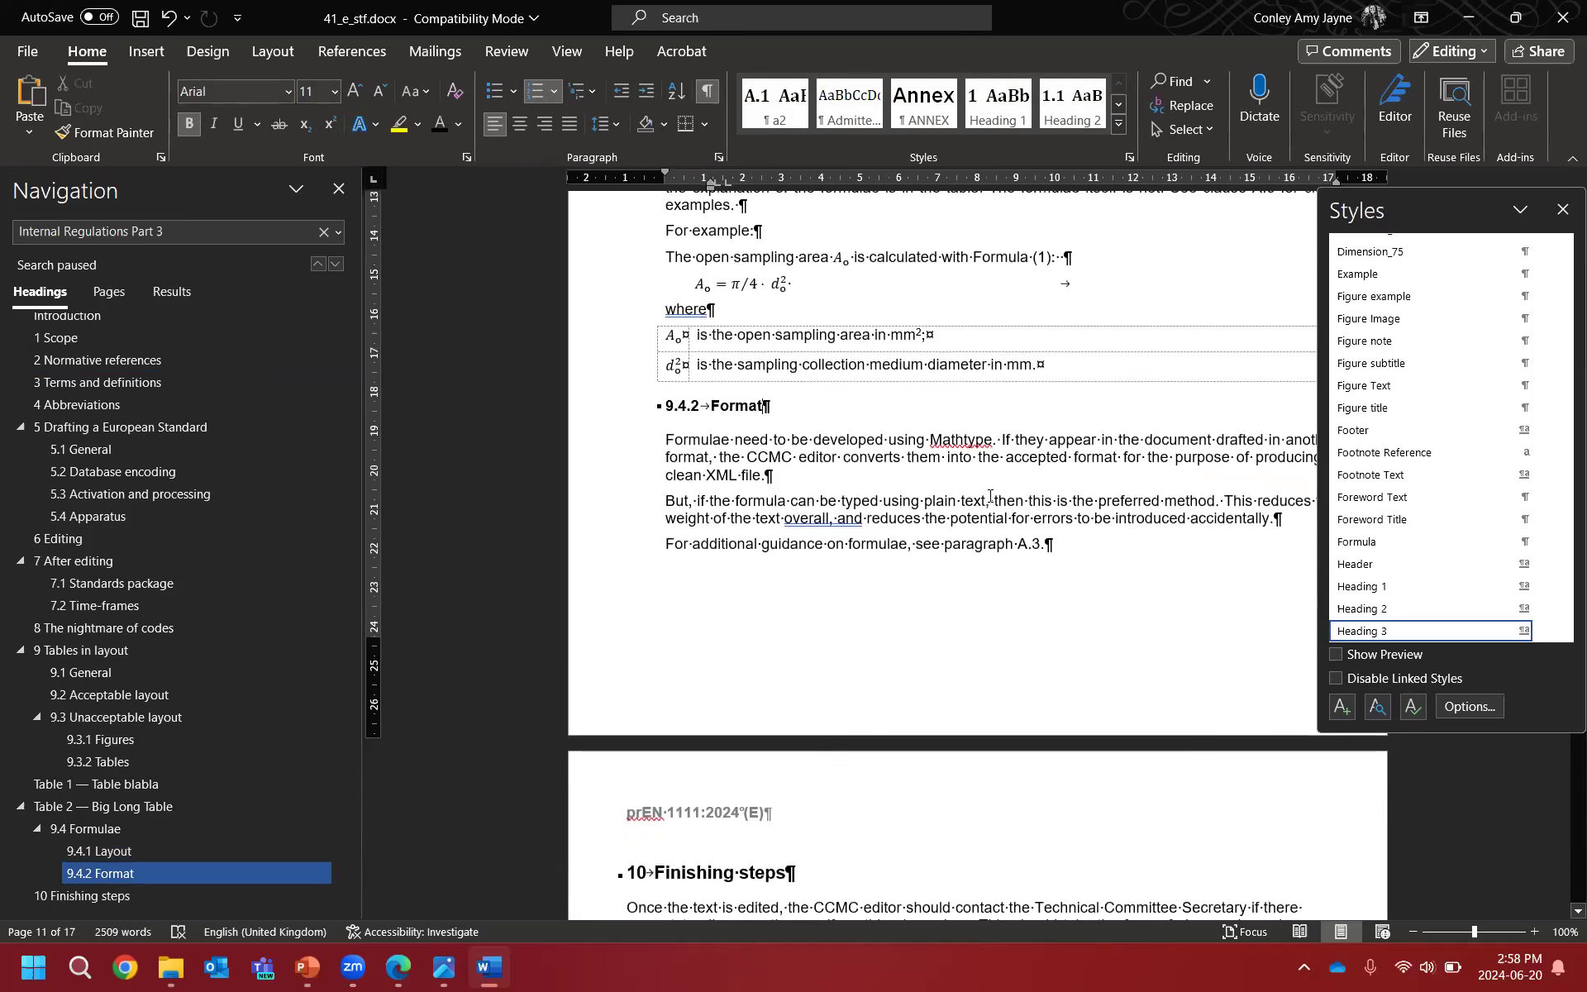
scroll(909, 529, "down", 1)
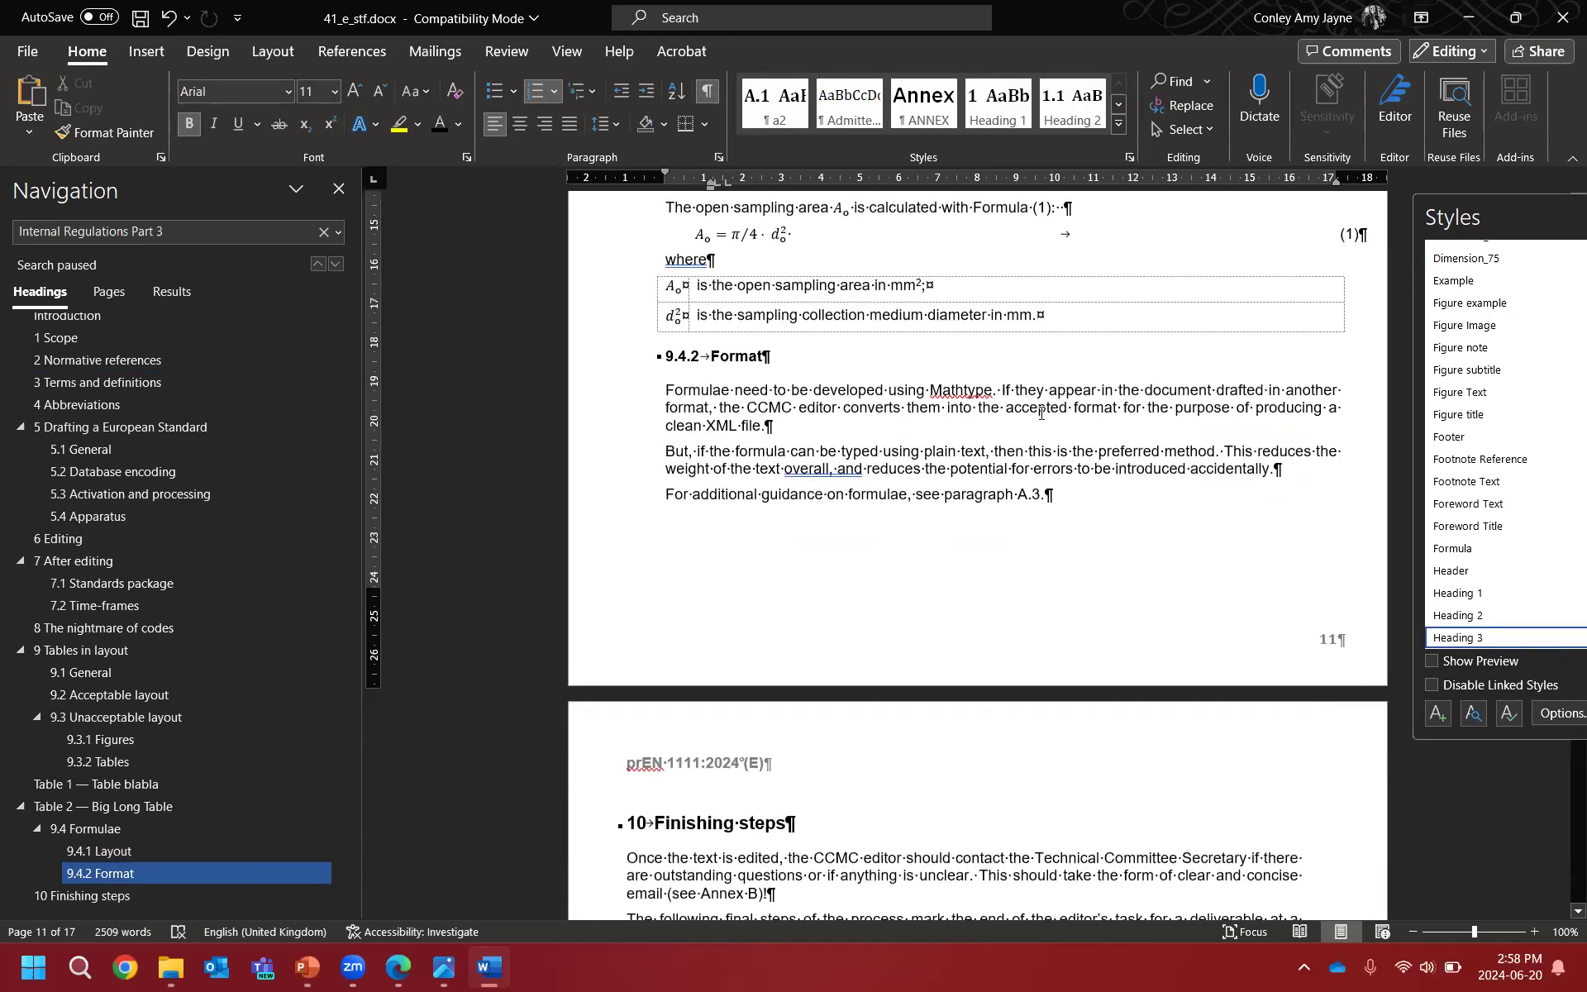
mouse_move(749, 408)
left_mouse_down()
mouse_move(907, 409)
mouse_move(777, 414)
left_mouse_up()
left_click(886, 419)
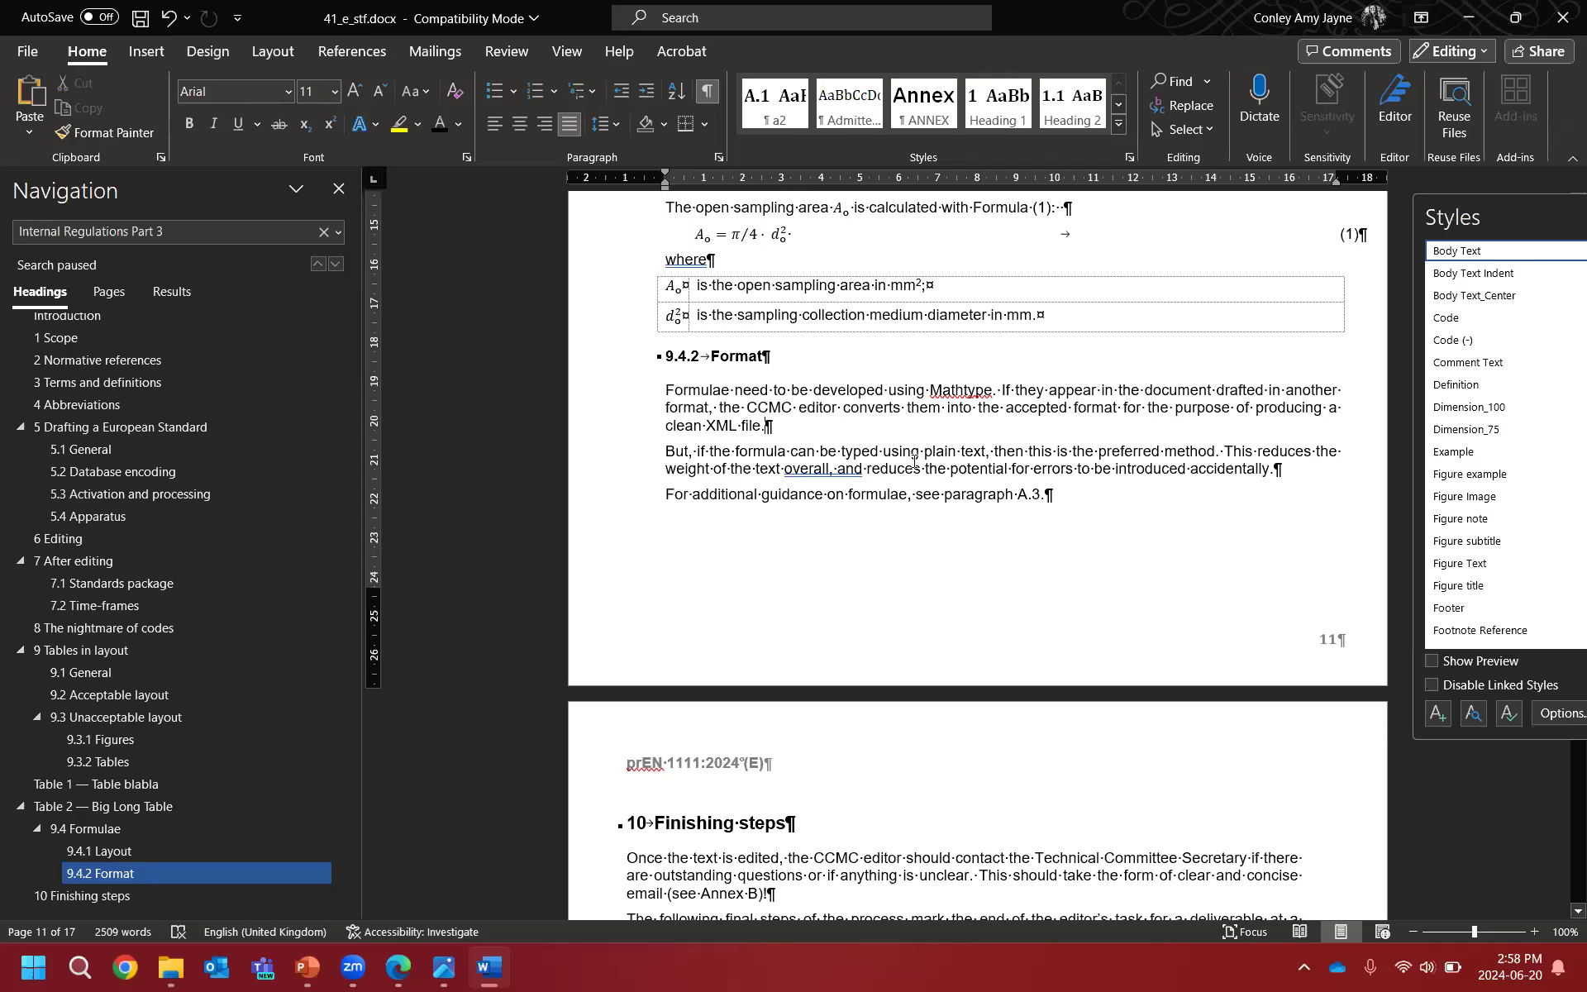
Step: Replace the word "paragraph" with "clause" in the reference to A.3 at the end of 9.4.2
scroll(915, 468, "down", 1)
scroll(887, 450, "down", 1)
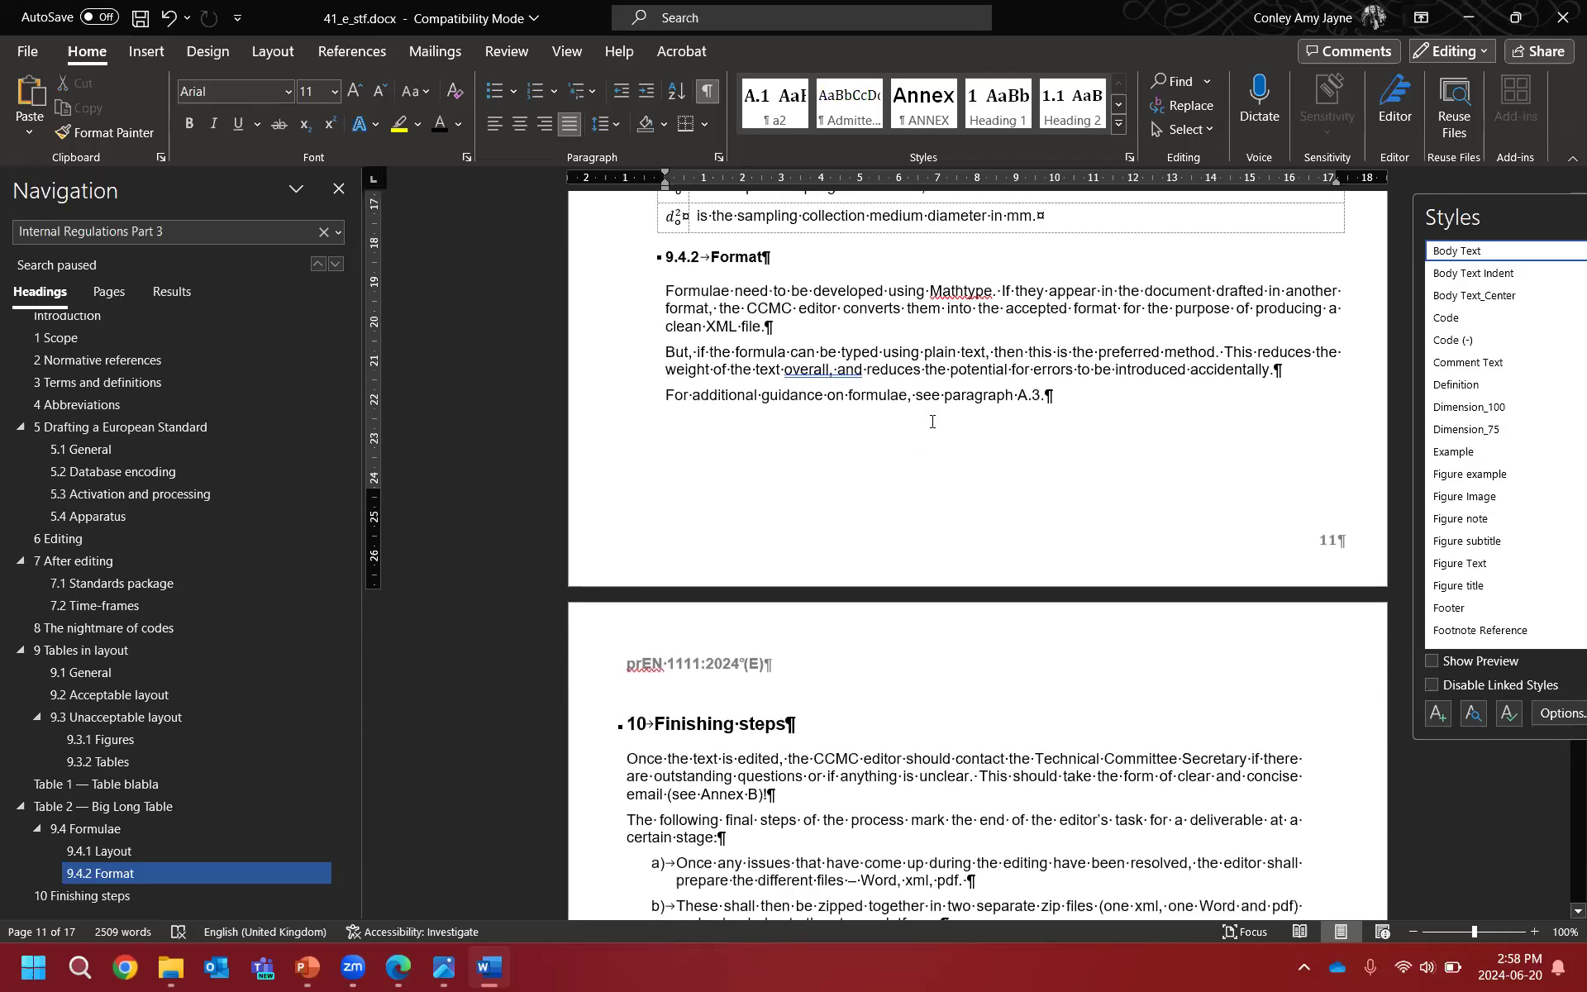
double_click(977, 396)
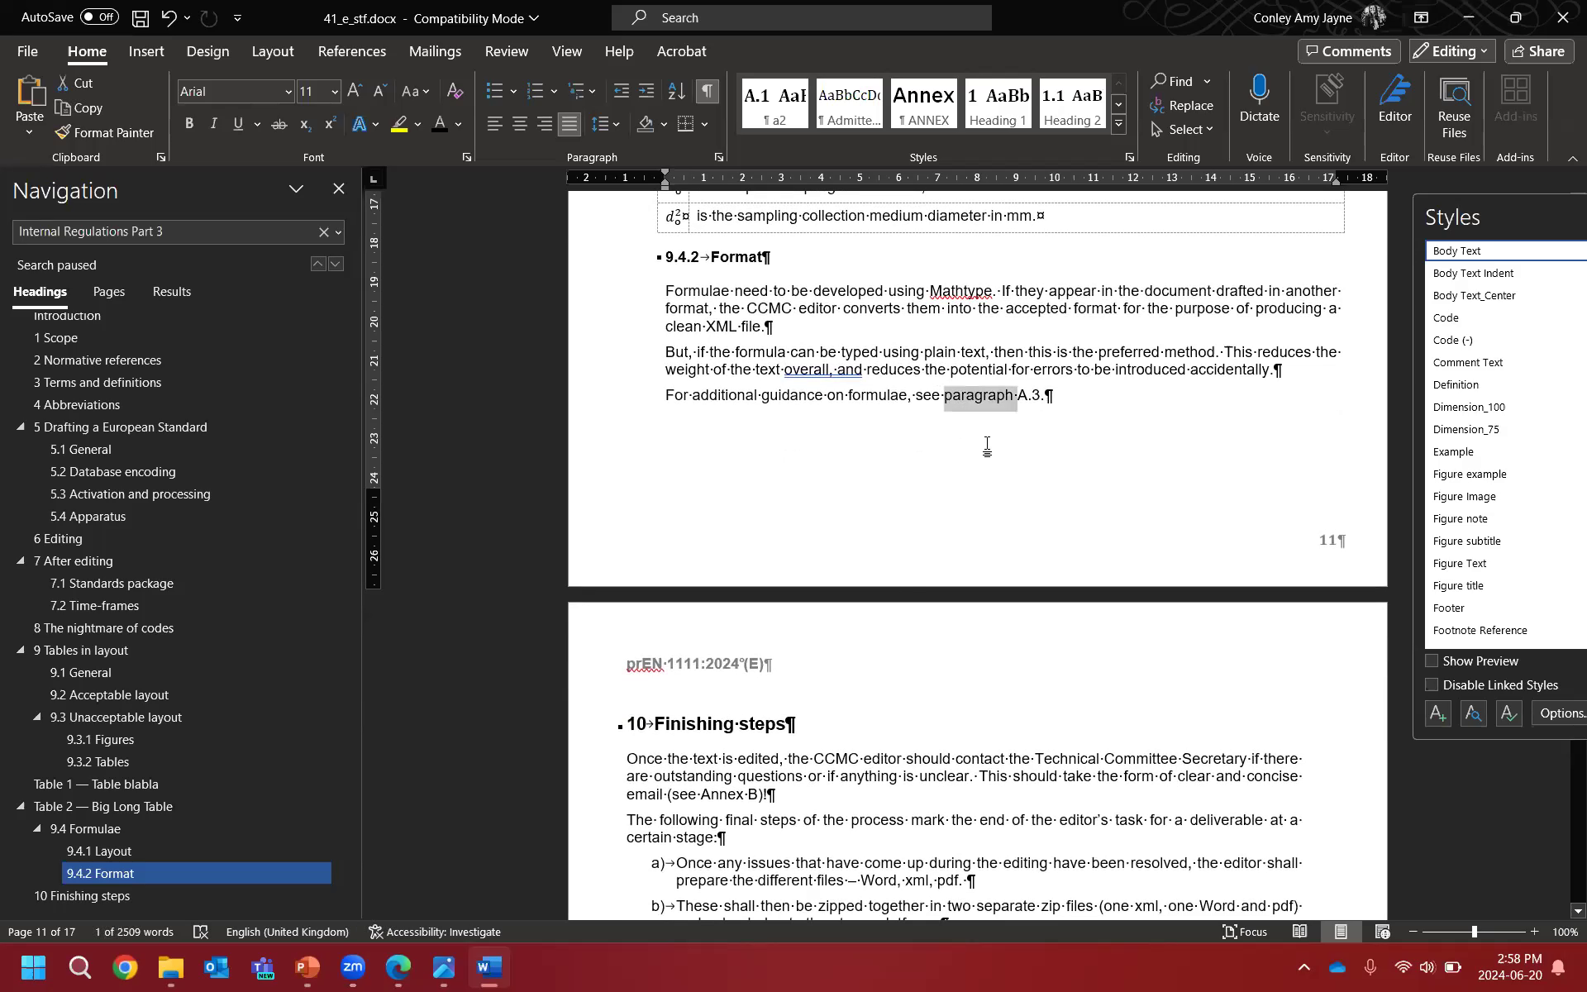
type("clause")
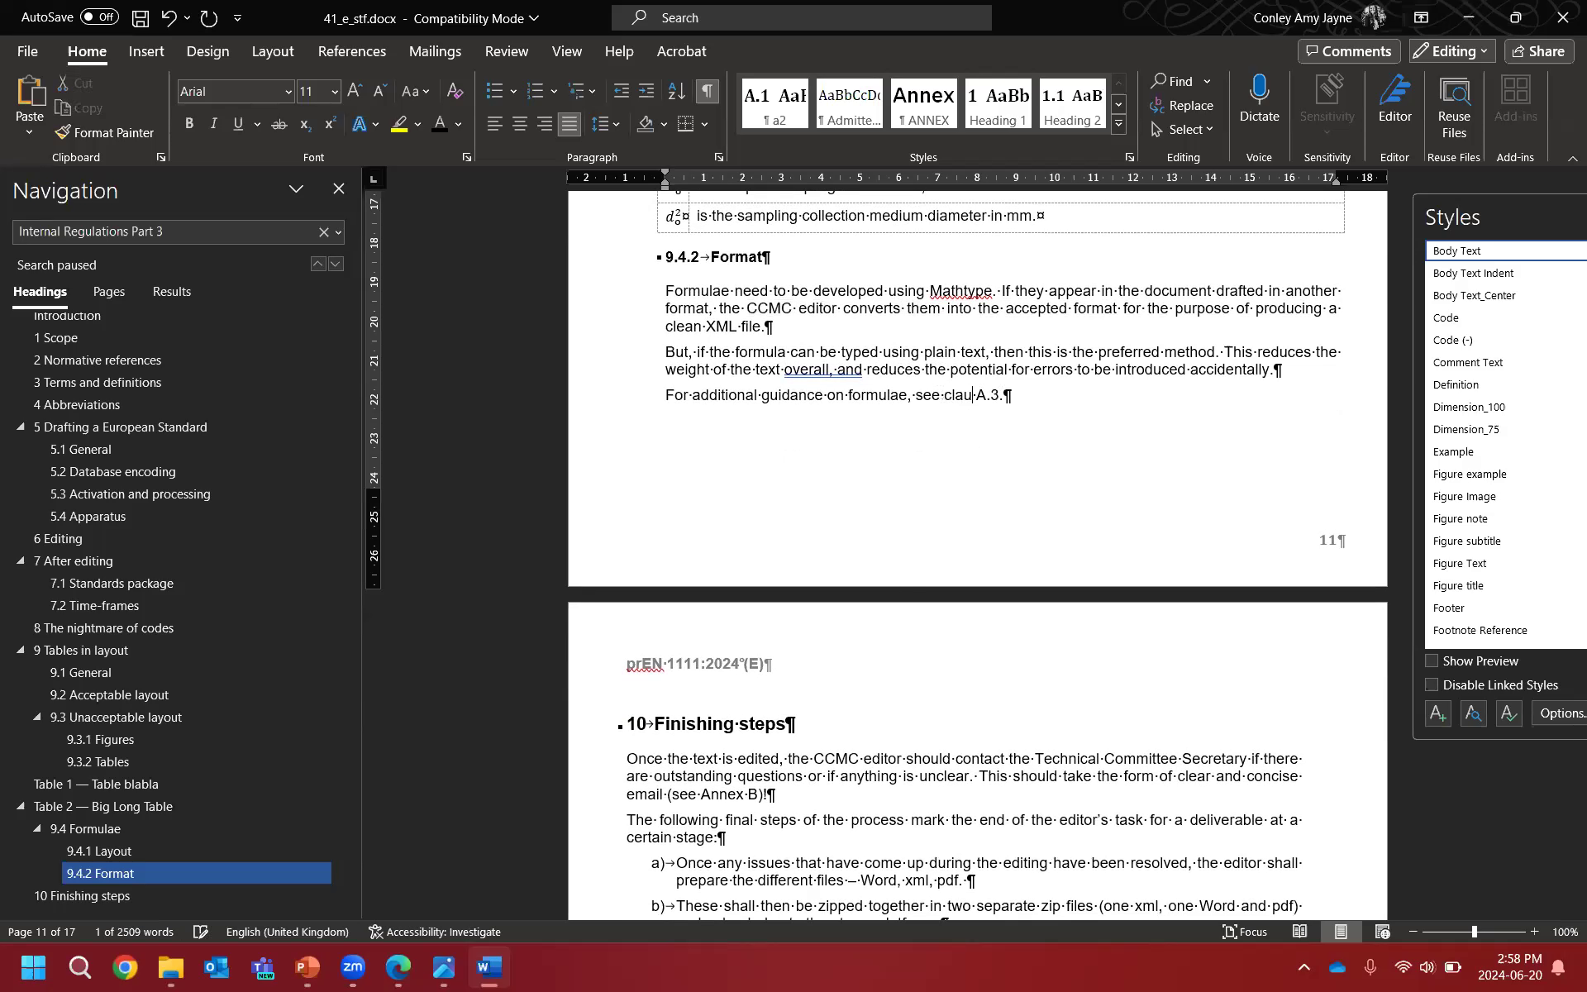
Step: Replace the exclamation mark after "(see Annex B)" with a full stop in the first paragraph of clause 10
scroll(897, 427, "down", 5)
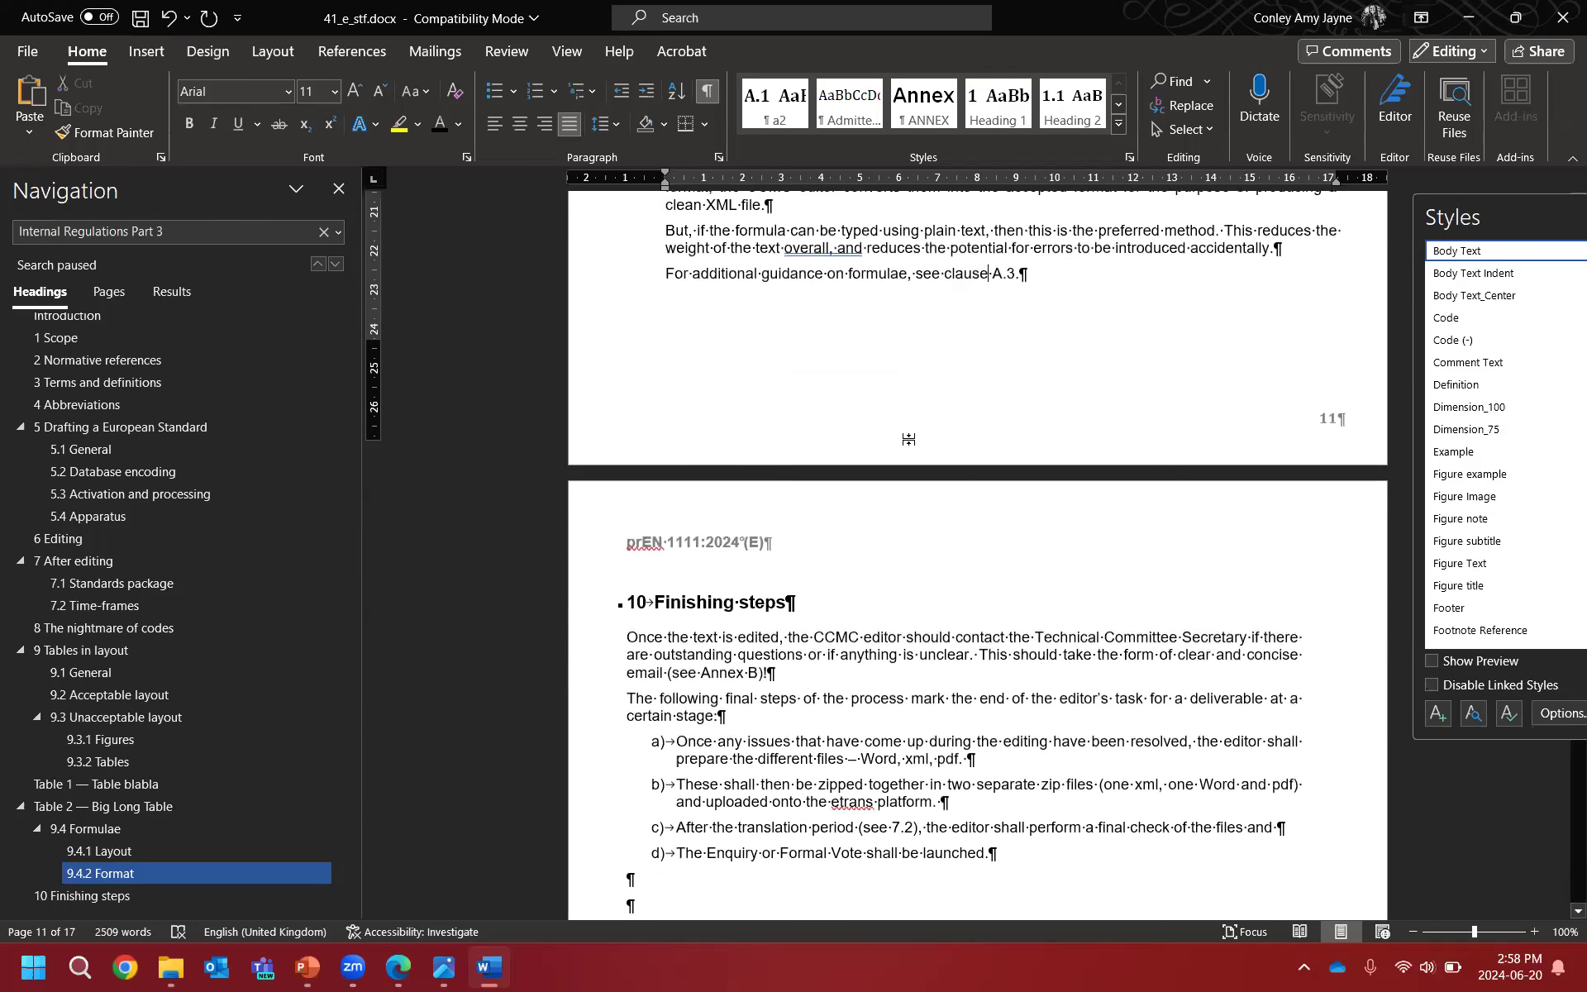
scroll(897, 427, "down", 3)
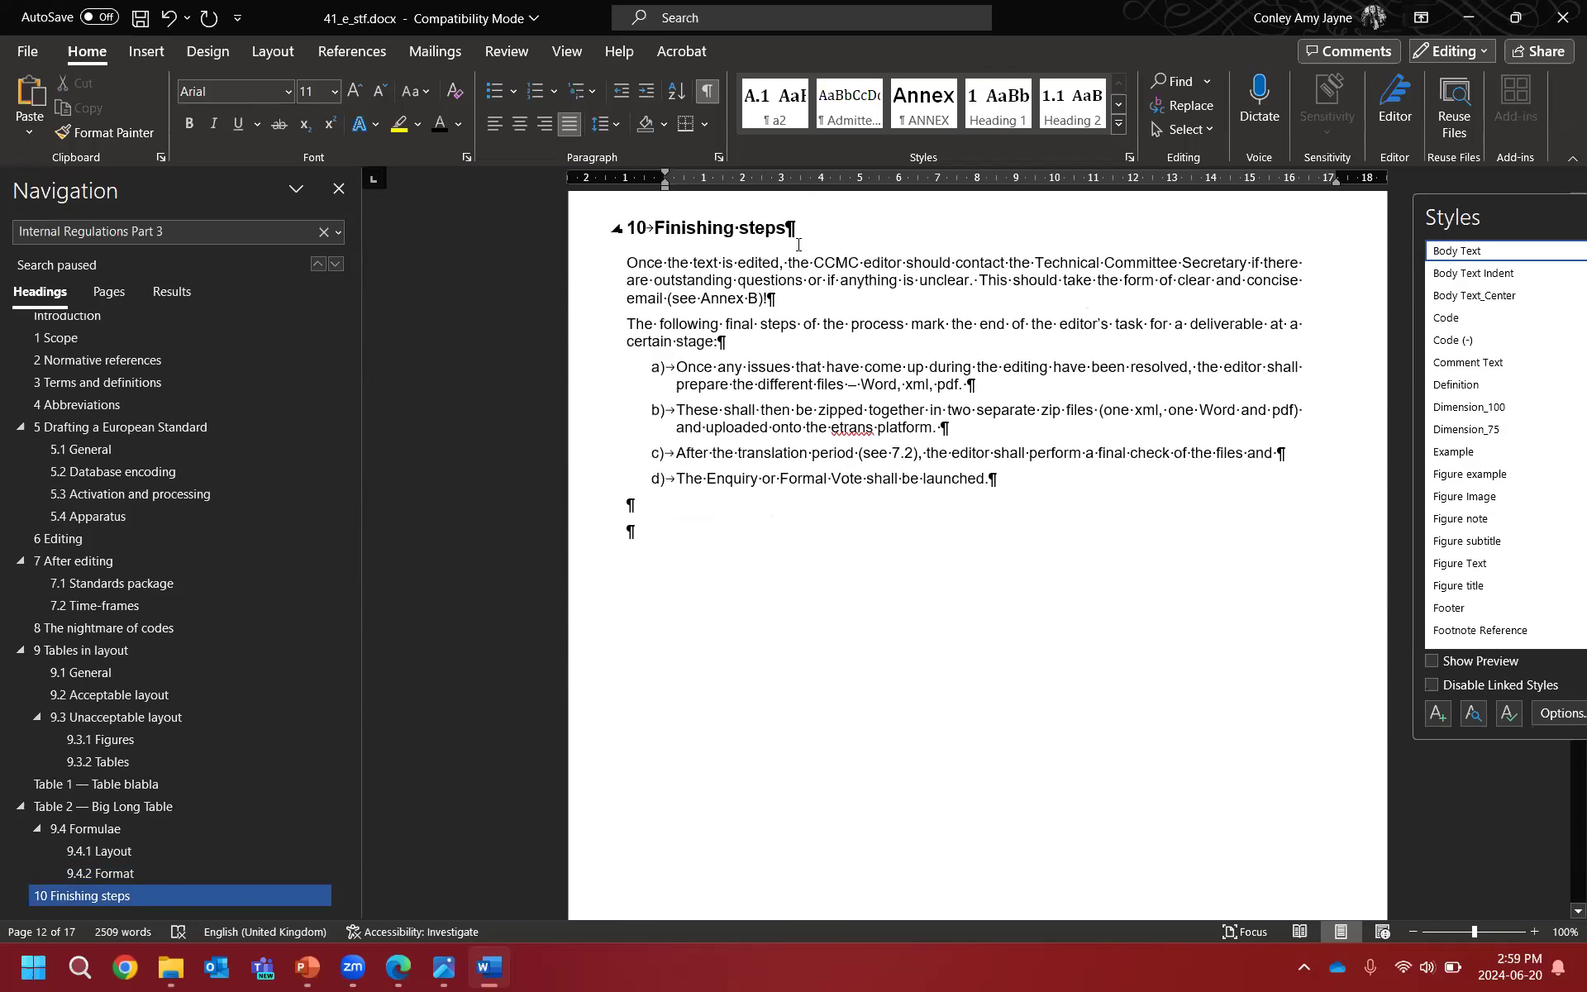
double_click(928, 263)
double_click(883, 263)
left_click_drag(850, 263, 834, 264)
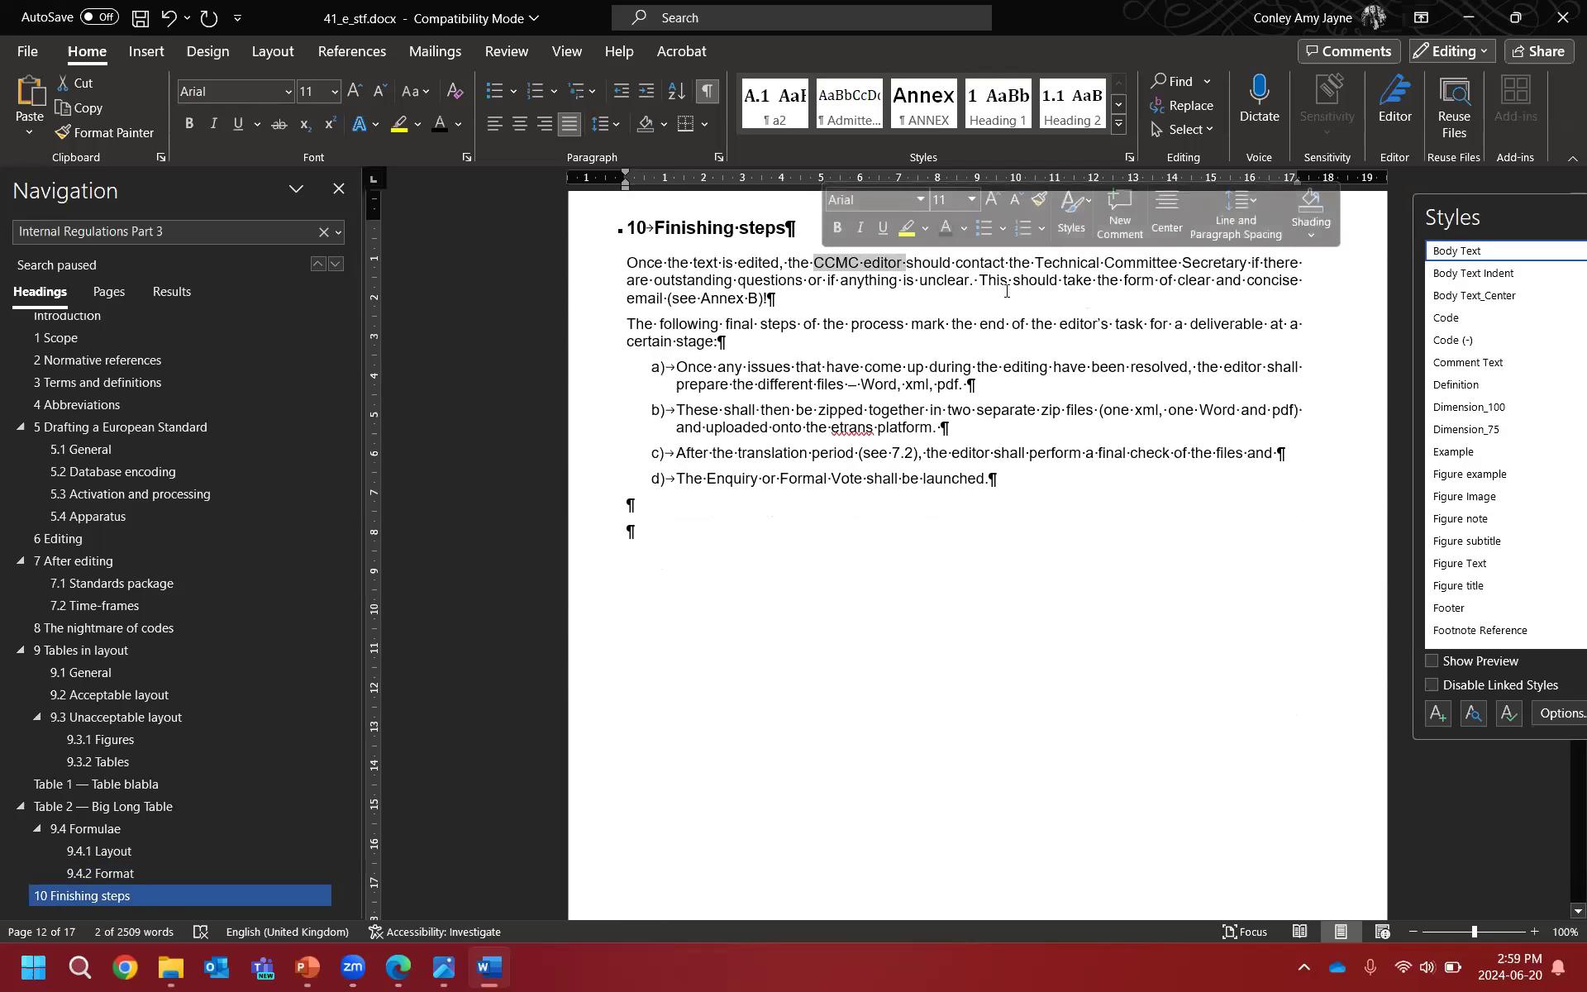
left_click(696, 267)
scroll(696, 267, "down", 1)
left_click_drag(672, 249, 748, 252)
left_click(748, 251)
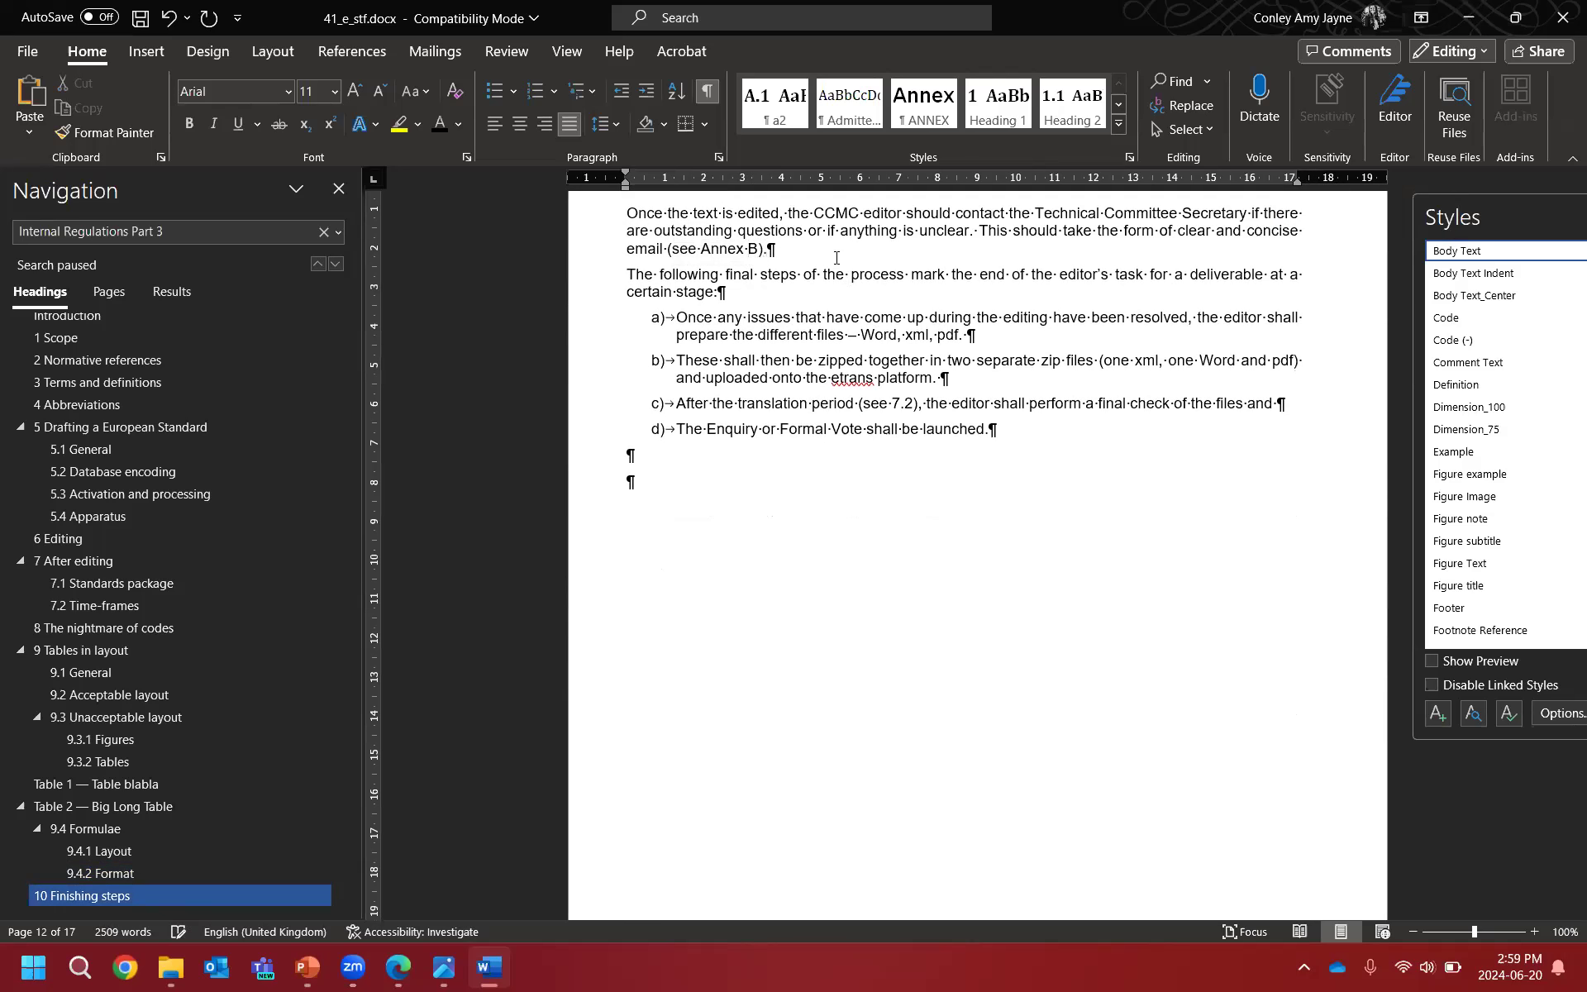
Step: Review the lettered list in clause 10 and the status lines between "Annex A" and the annex title
scroll(829, 304, "down", 2)
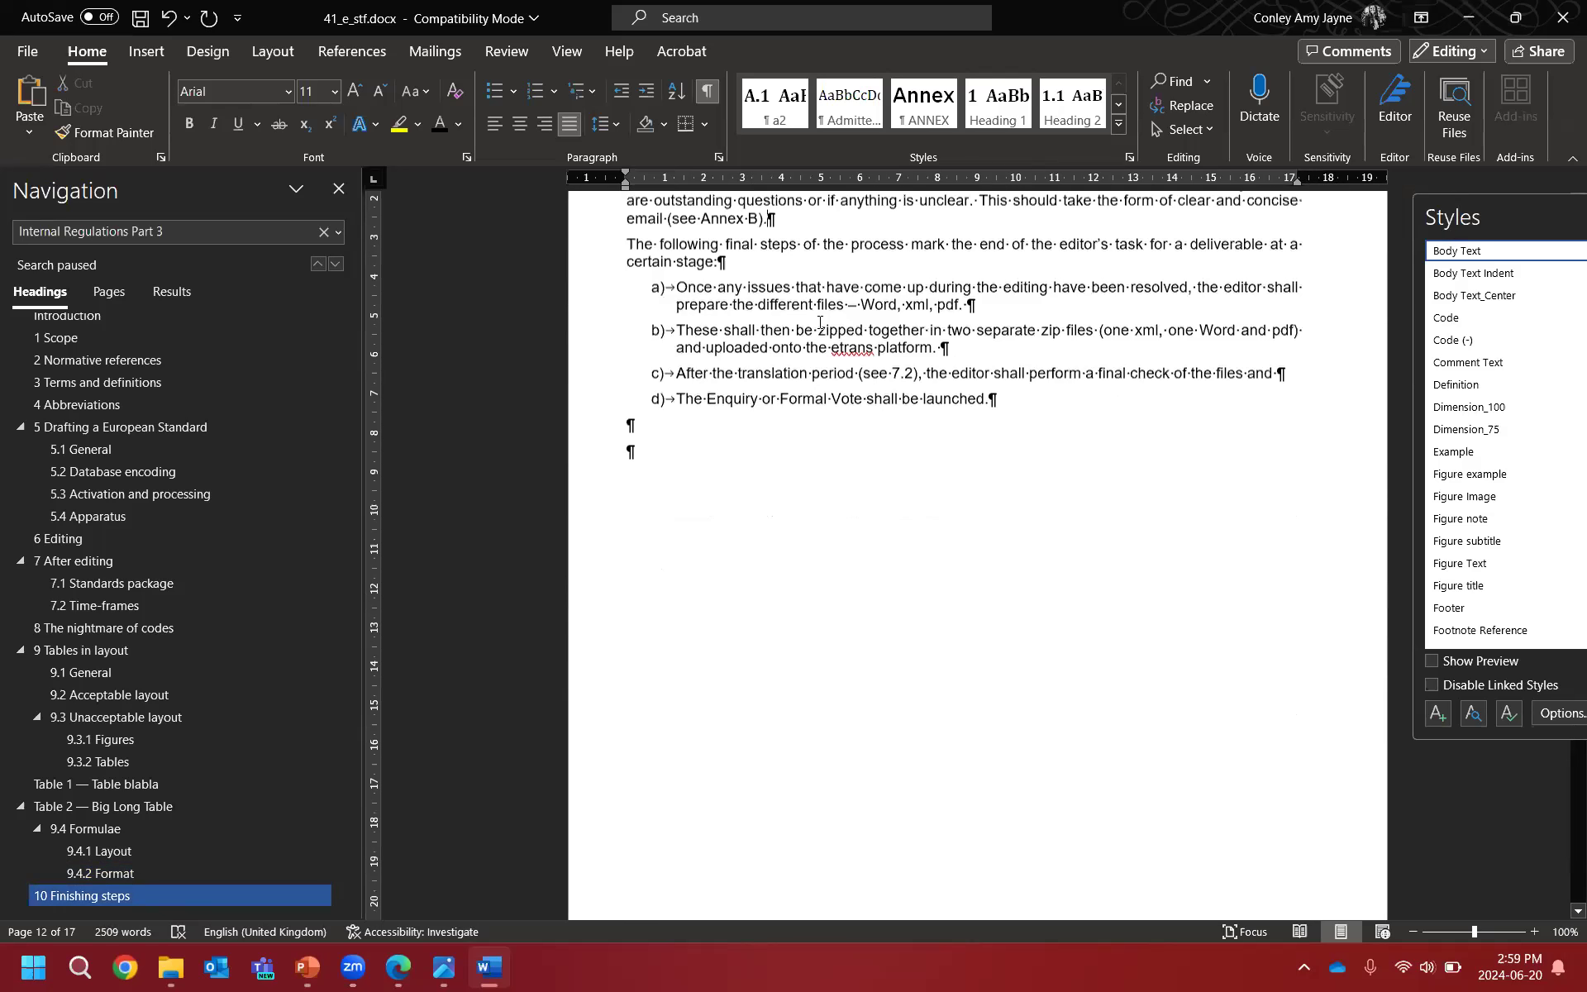
scroll(729, 289, "up", 2)
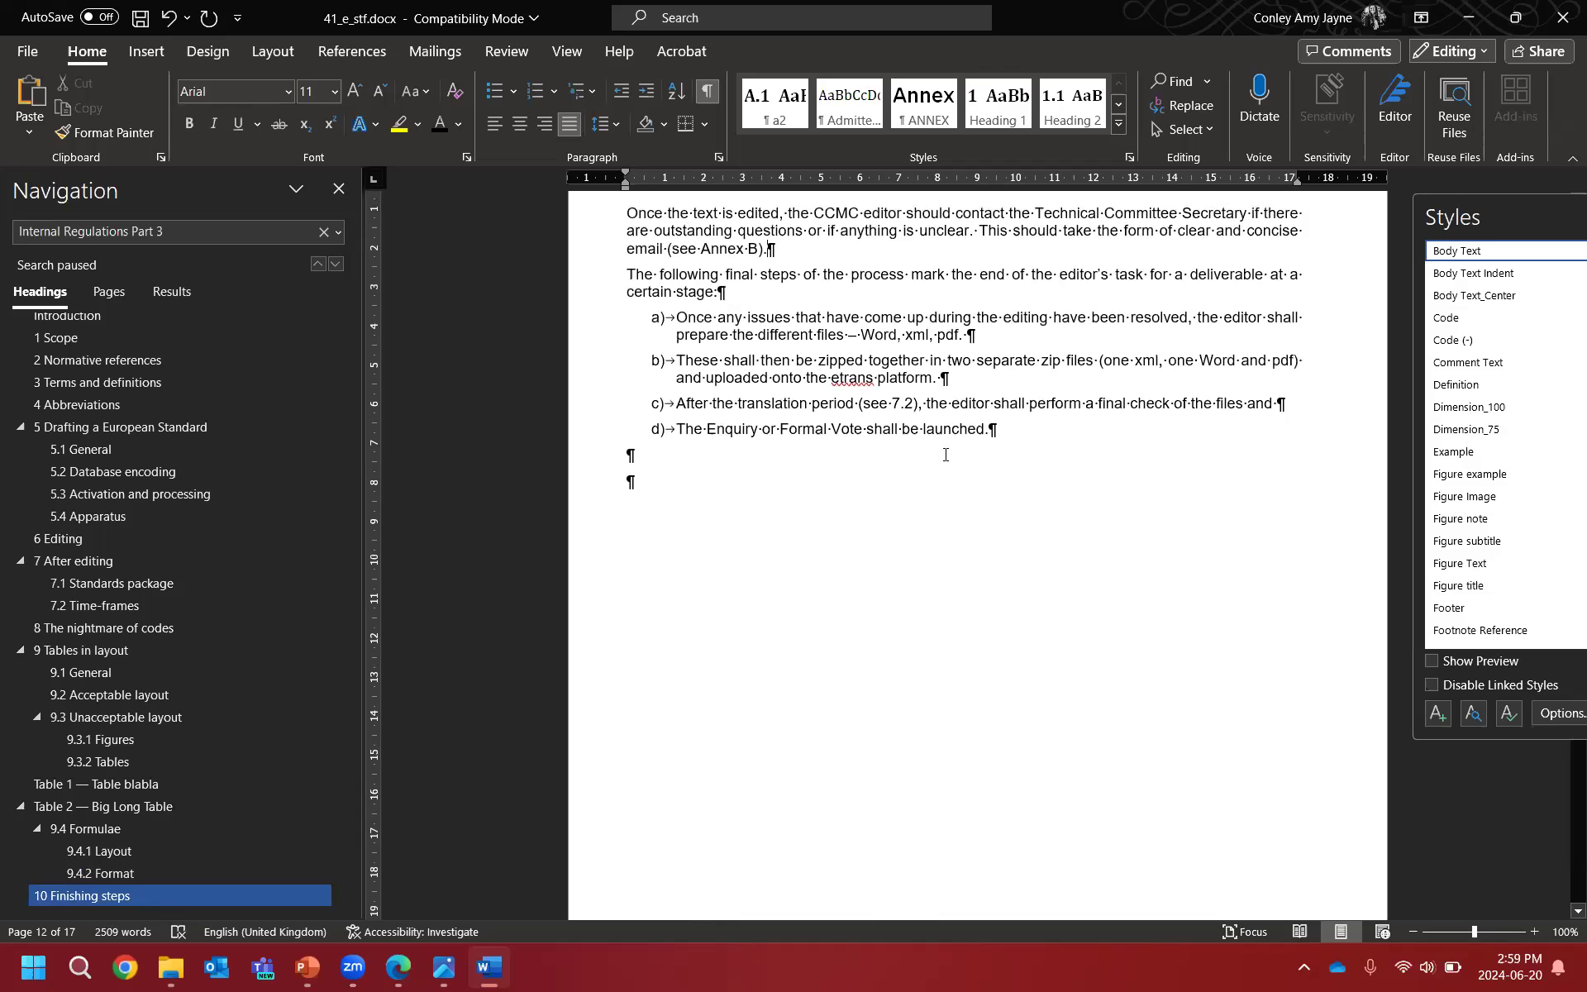
scroll(945, 454, "down", 10)
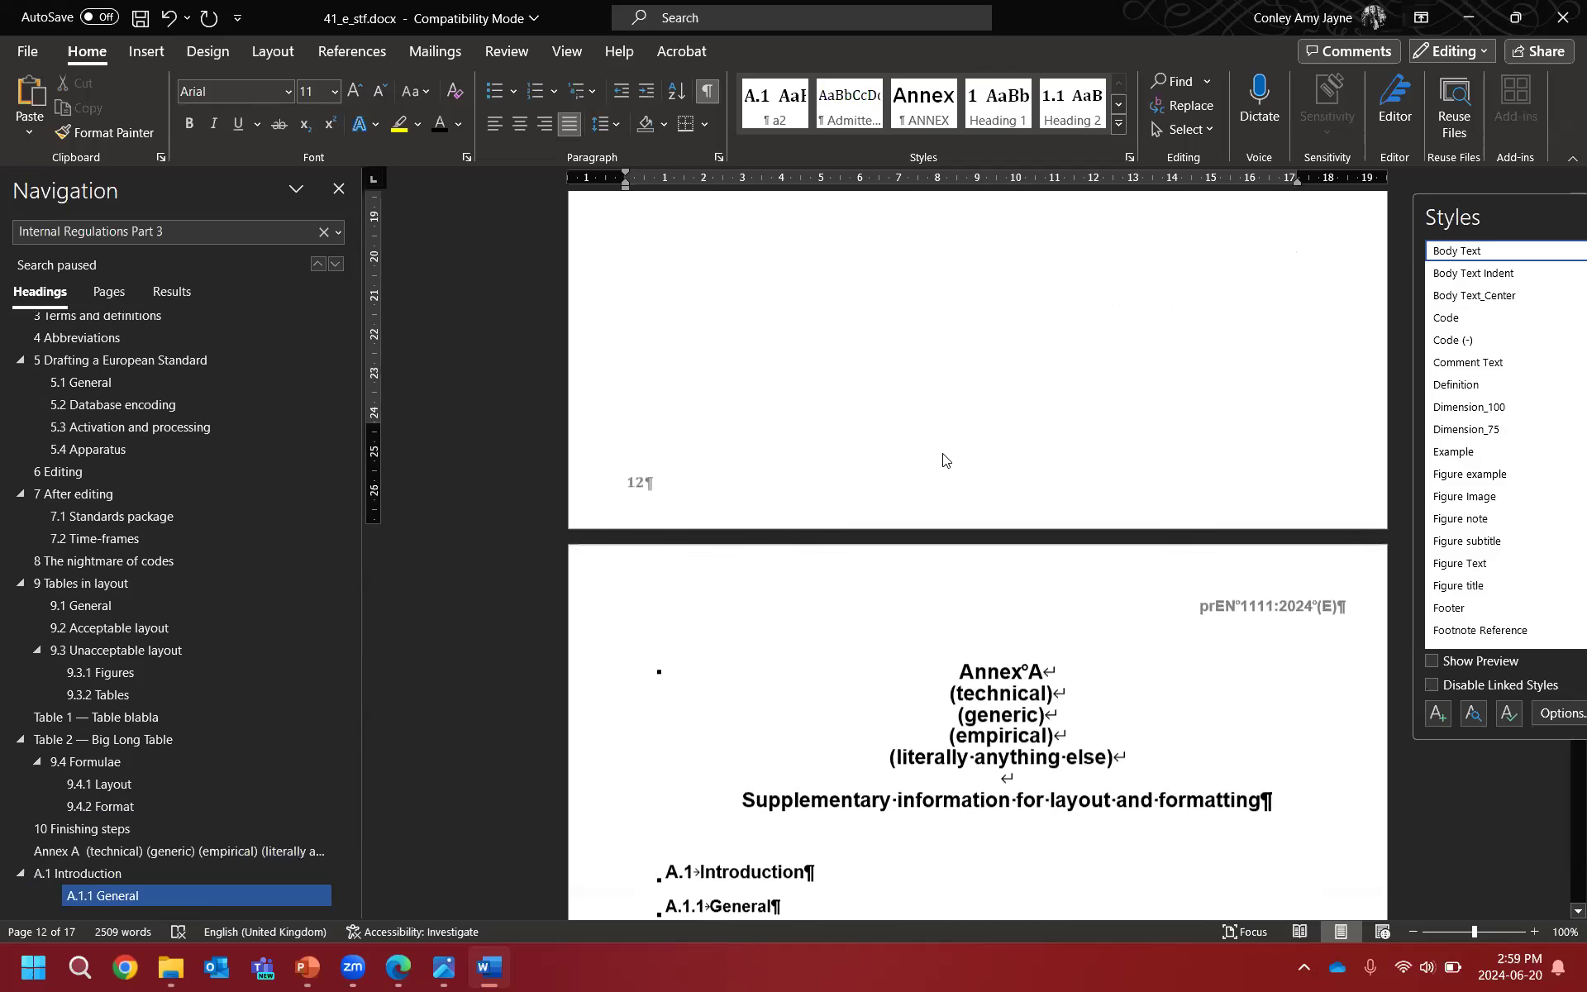
scroll(943, 455, "down", 3)
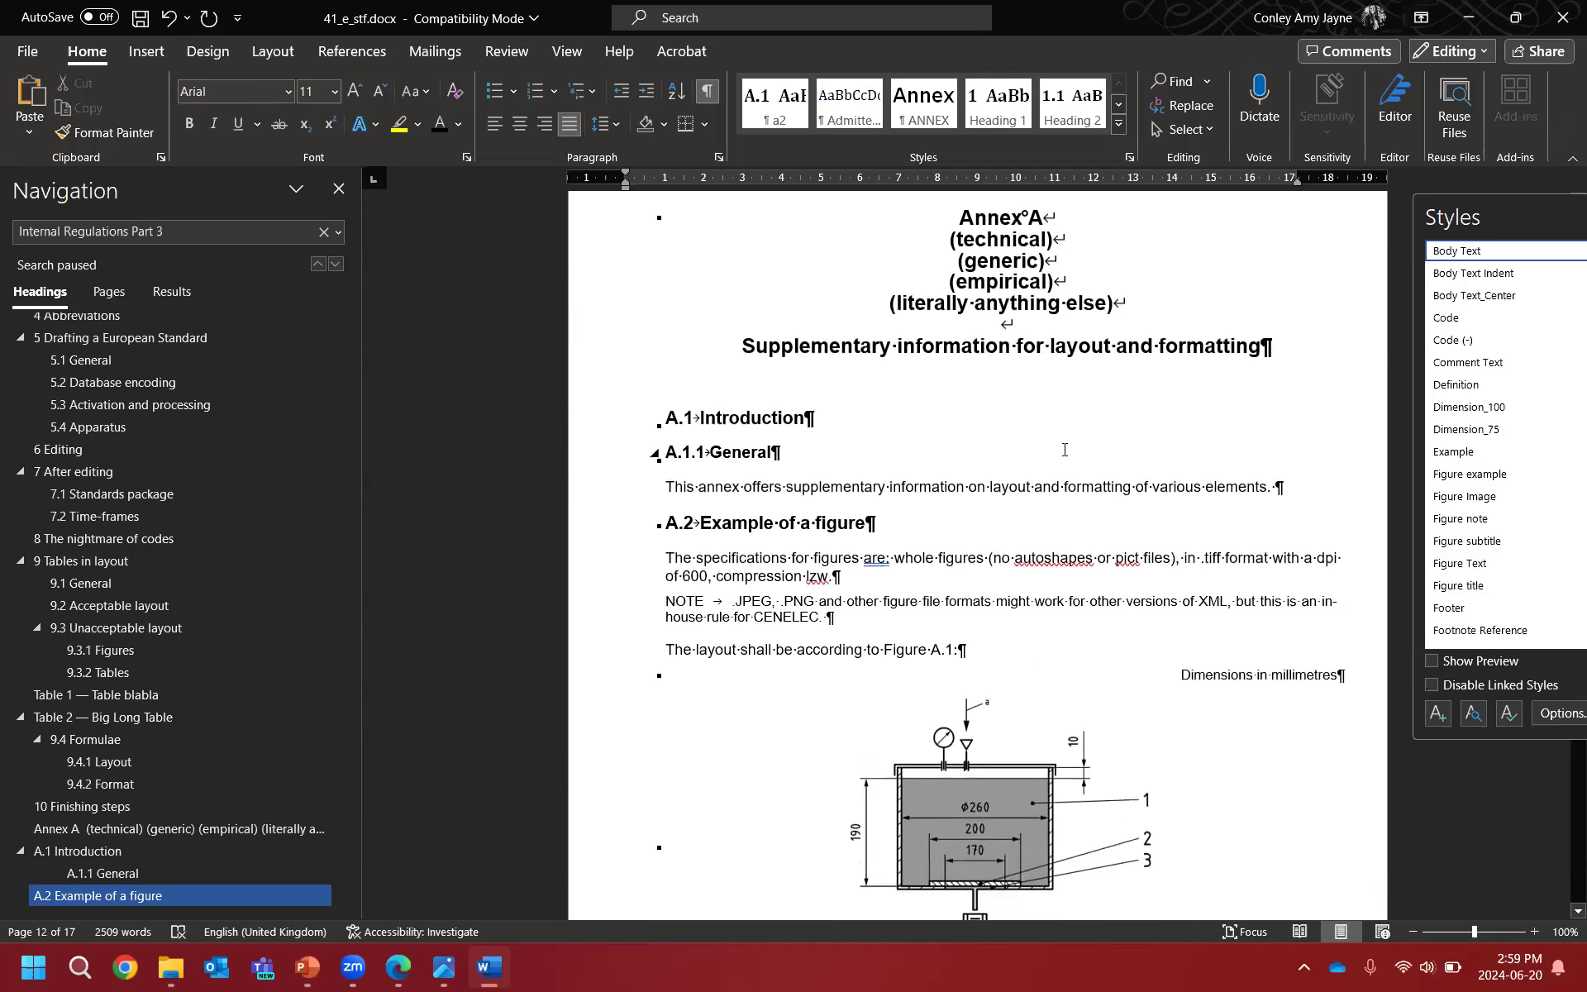
scroll(1065, 450, "up", 1)
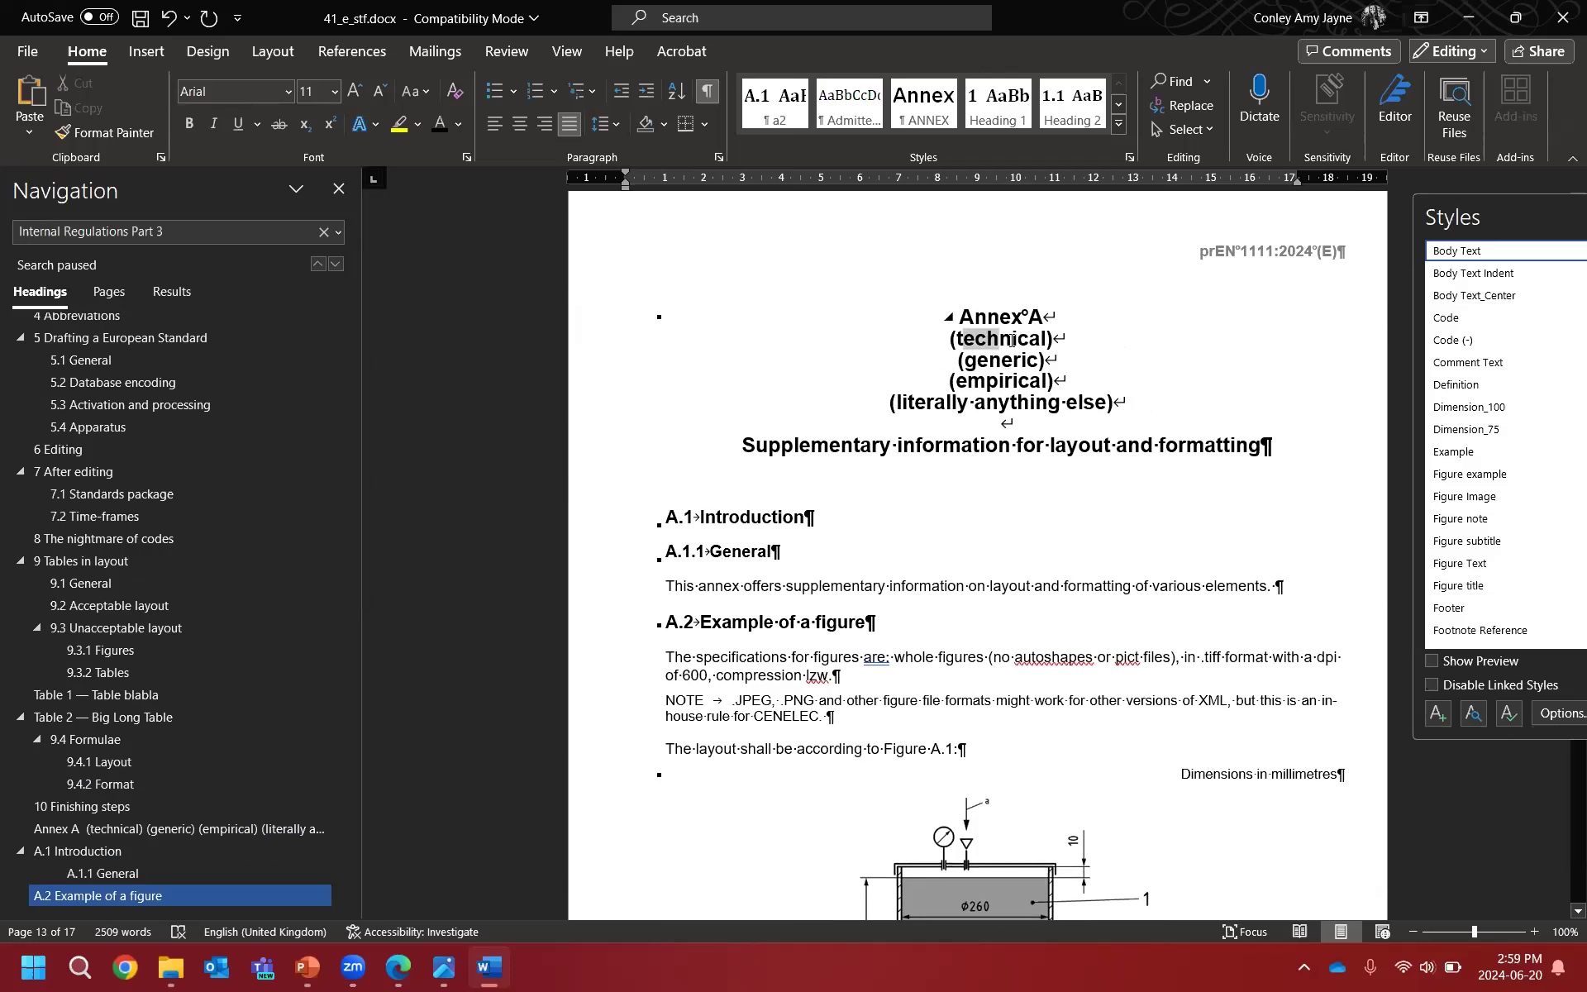
left_click(1022, 361)
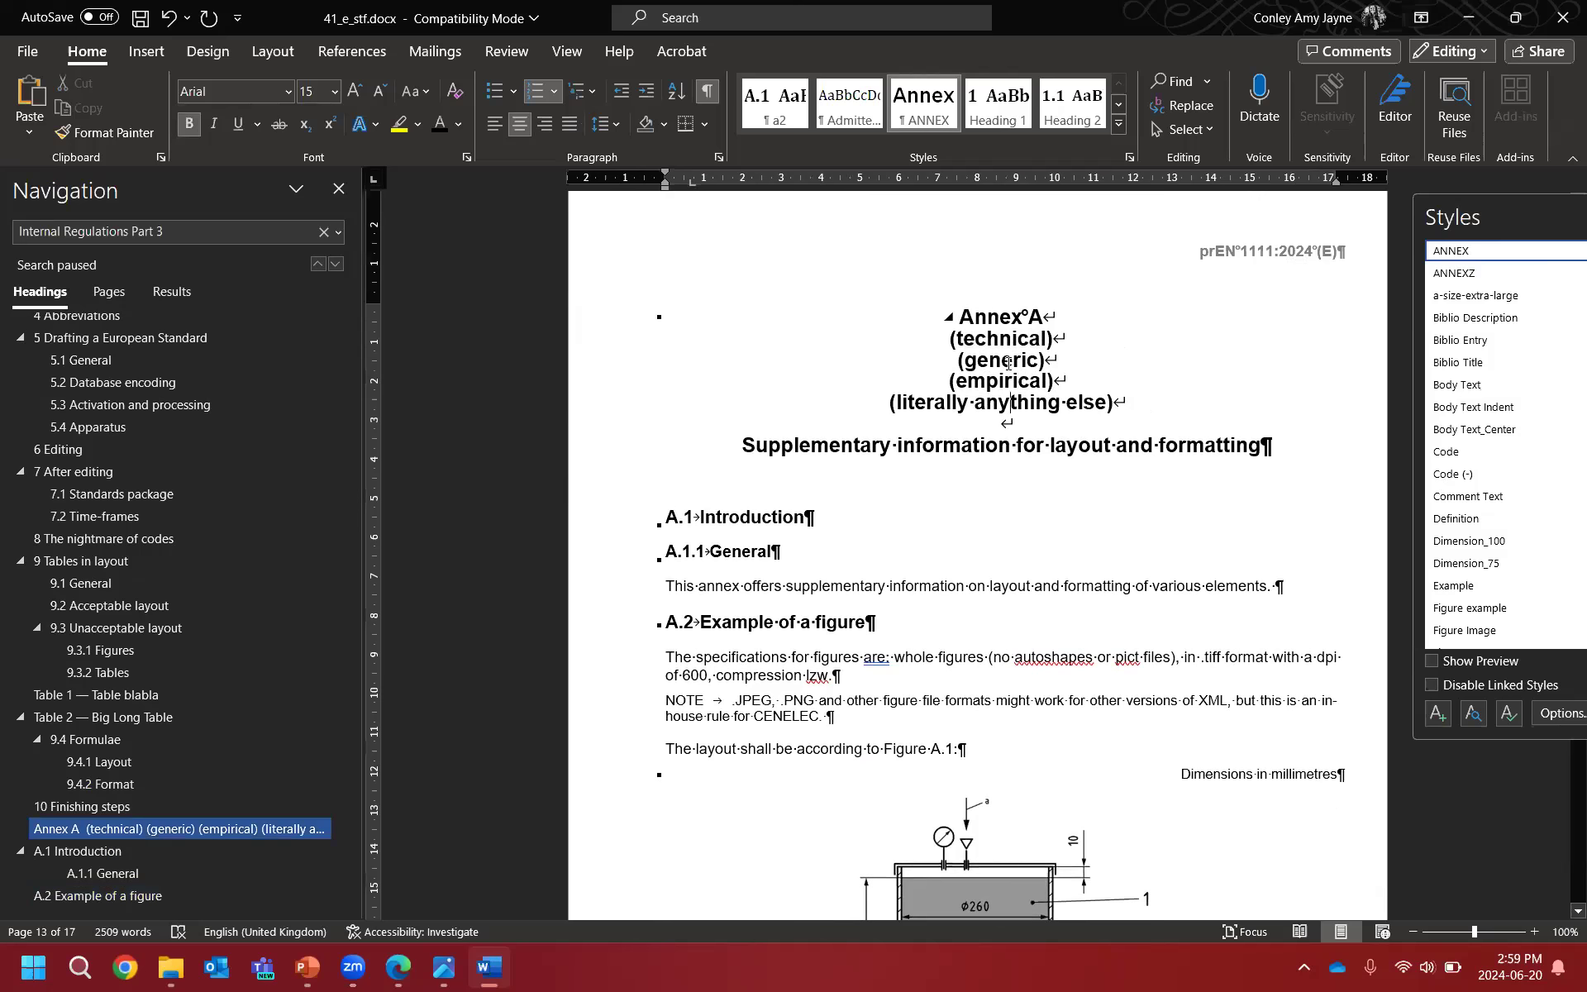
double_click(990, 362)
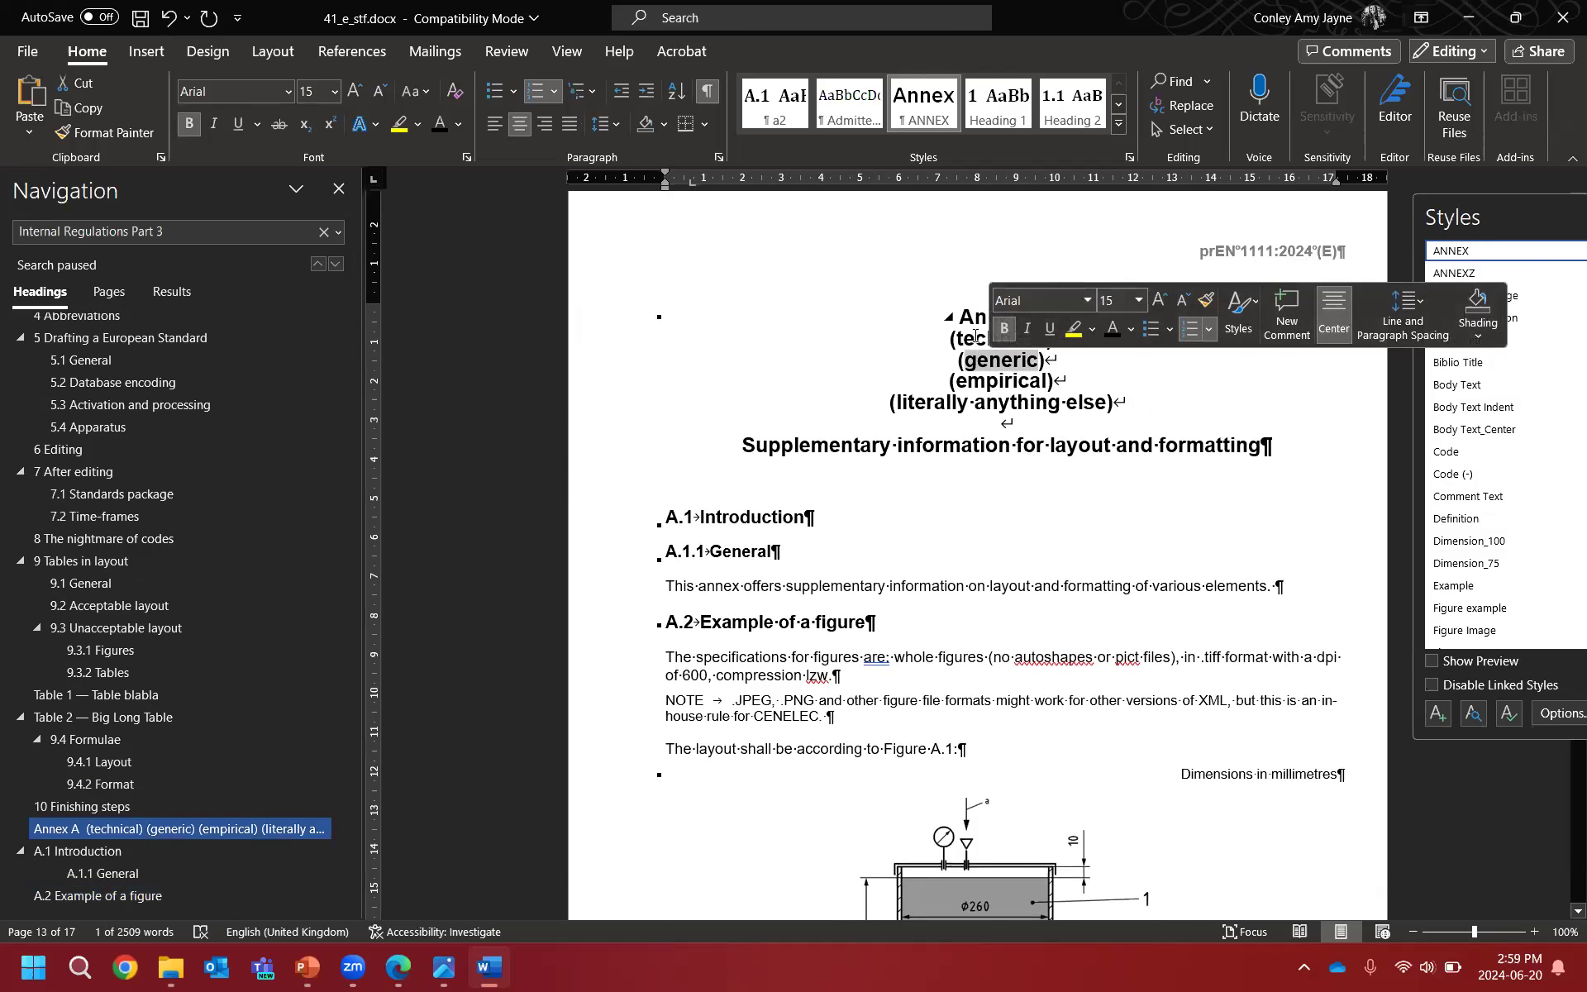
double_click(1001, 339)
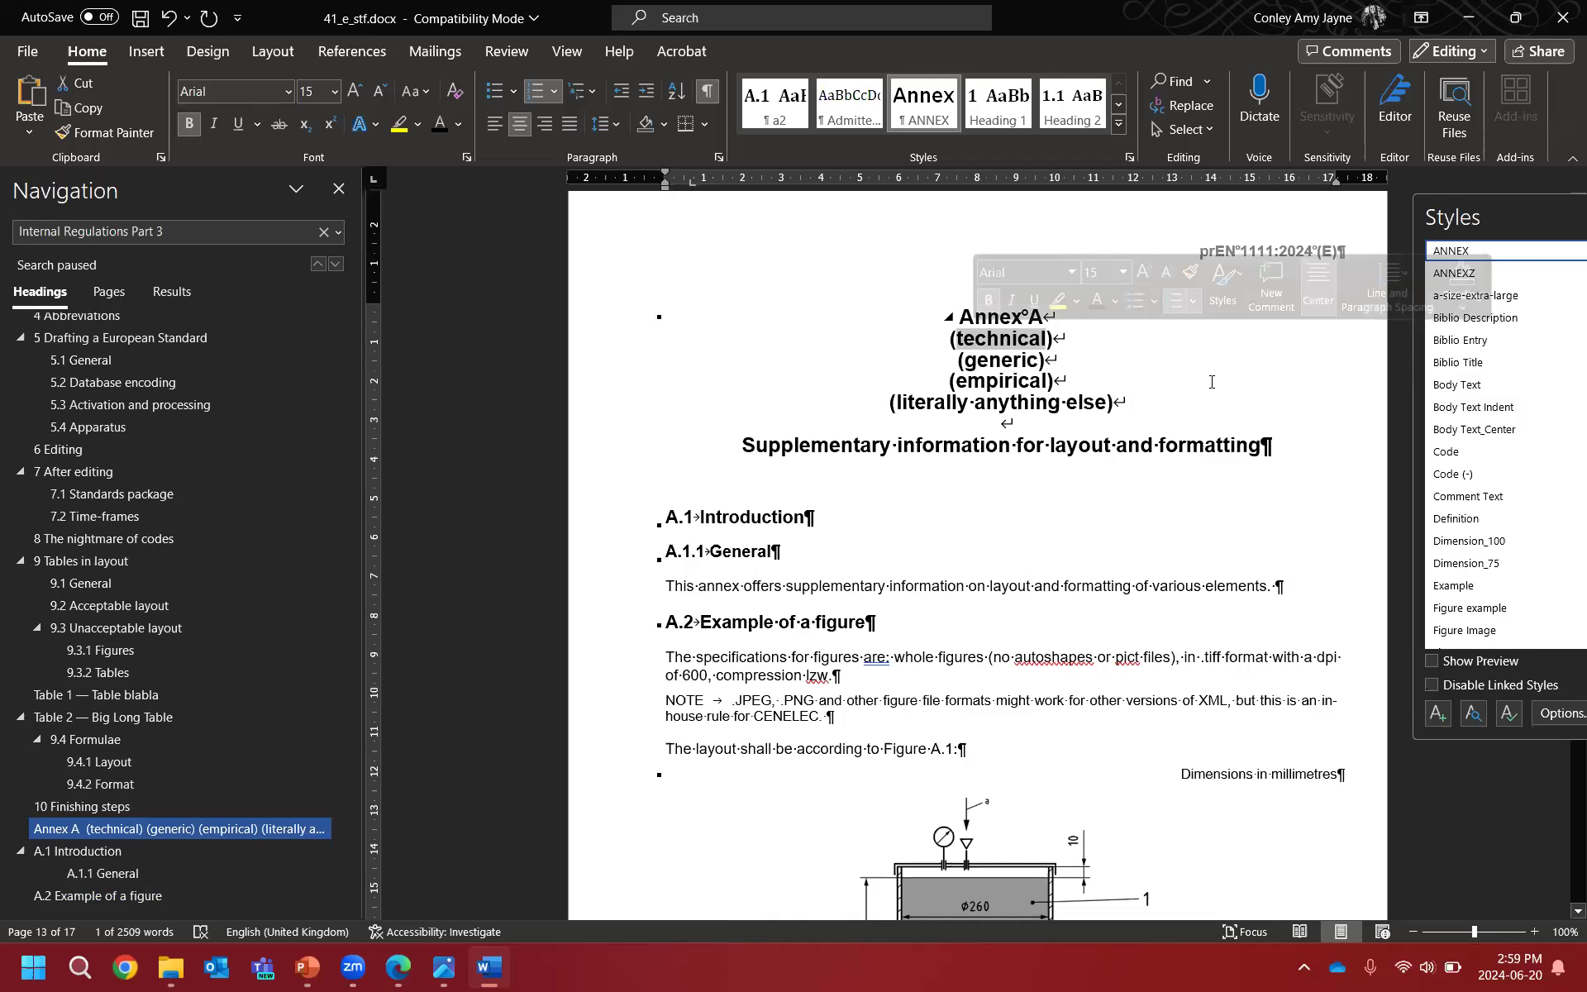
left_click(999, 339)
double_click(999, 379)
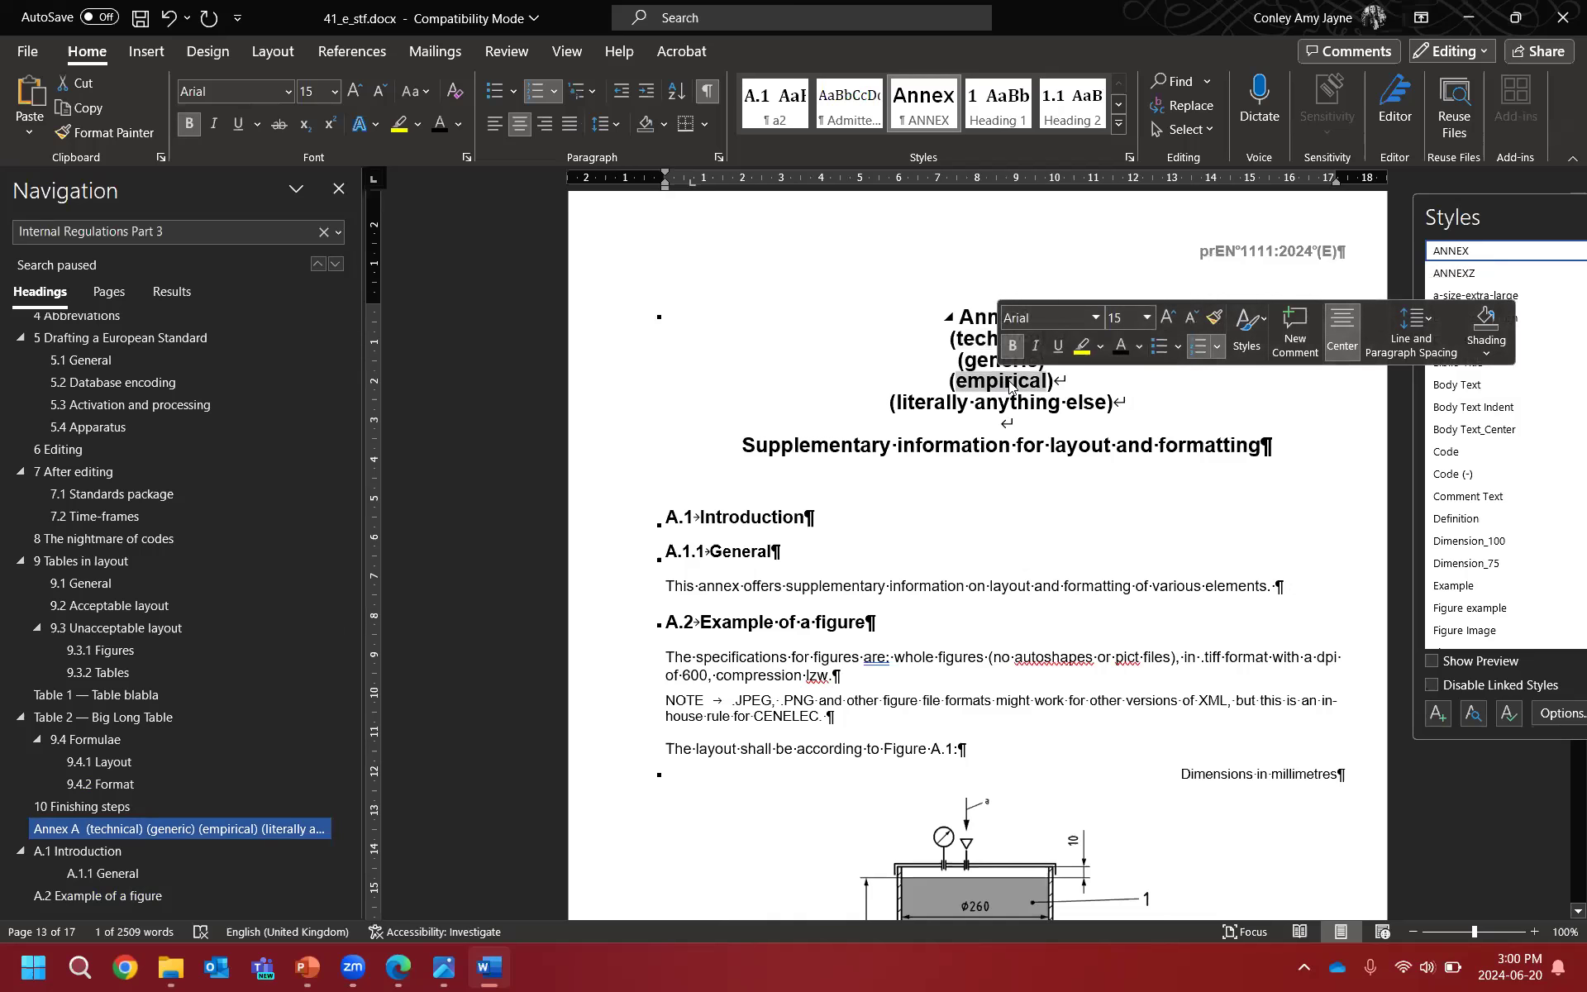
left_click_drag(897, 405, 1052, 411)
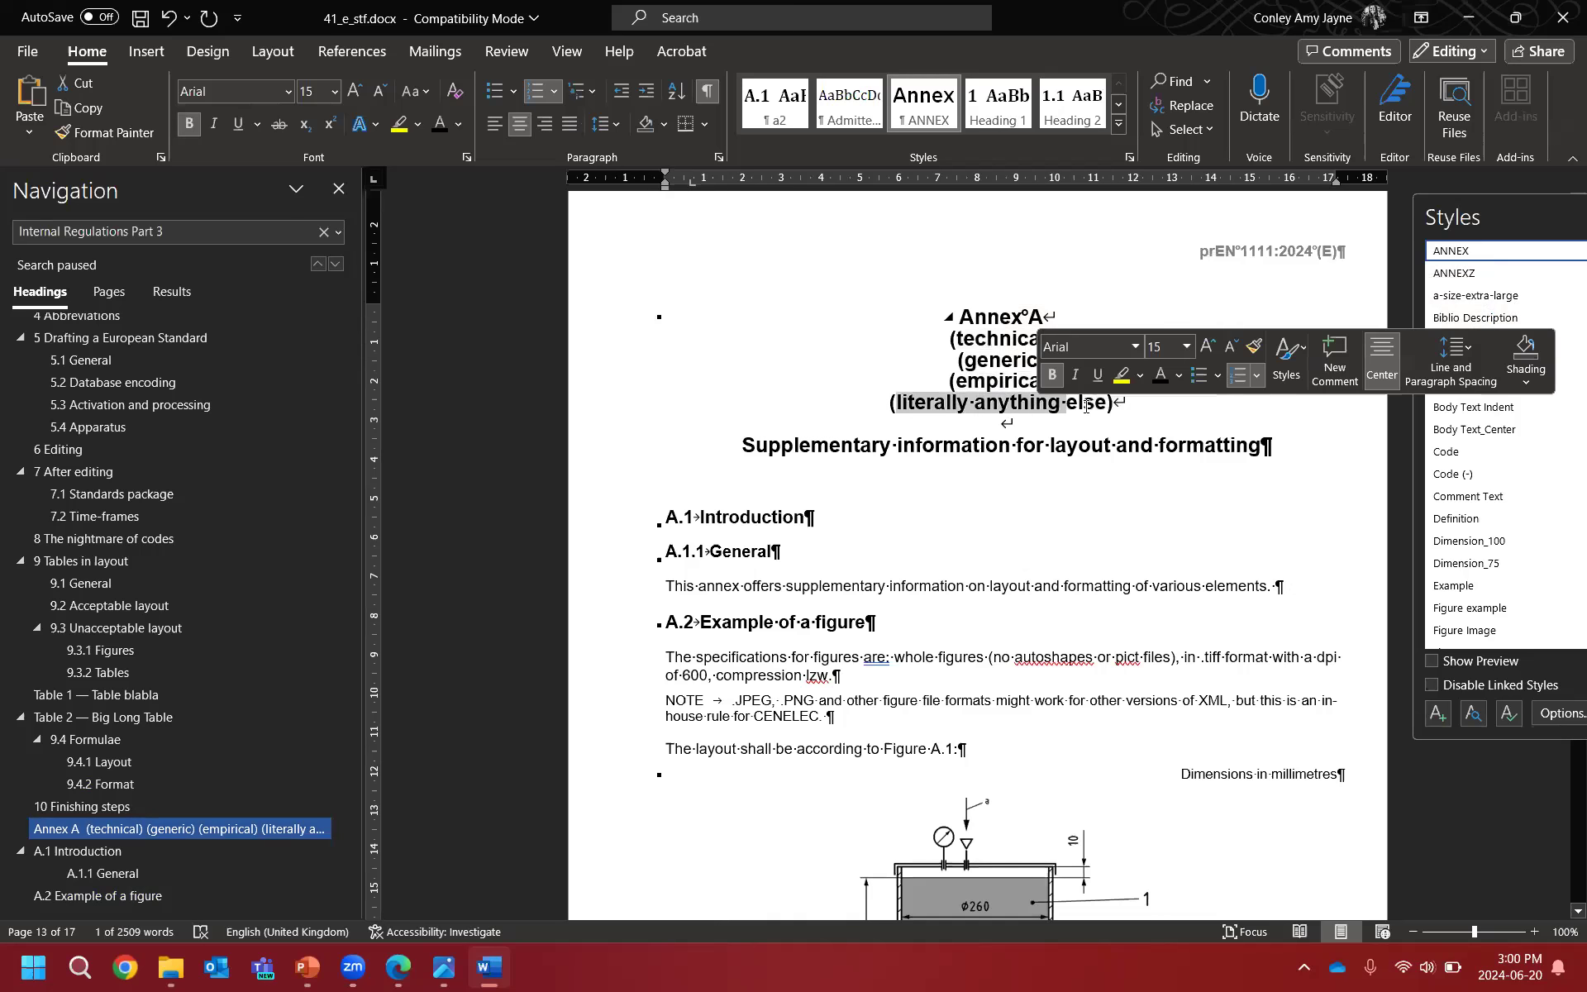
left_click(1086, 404)
left_click_drag(1111, 405, 951, 338)
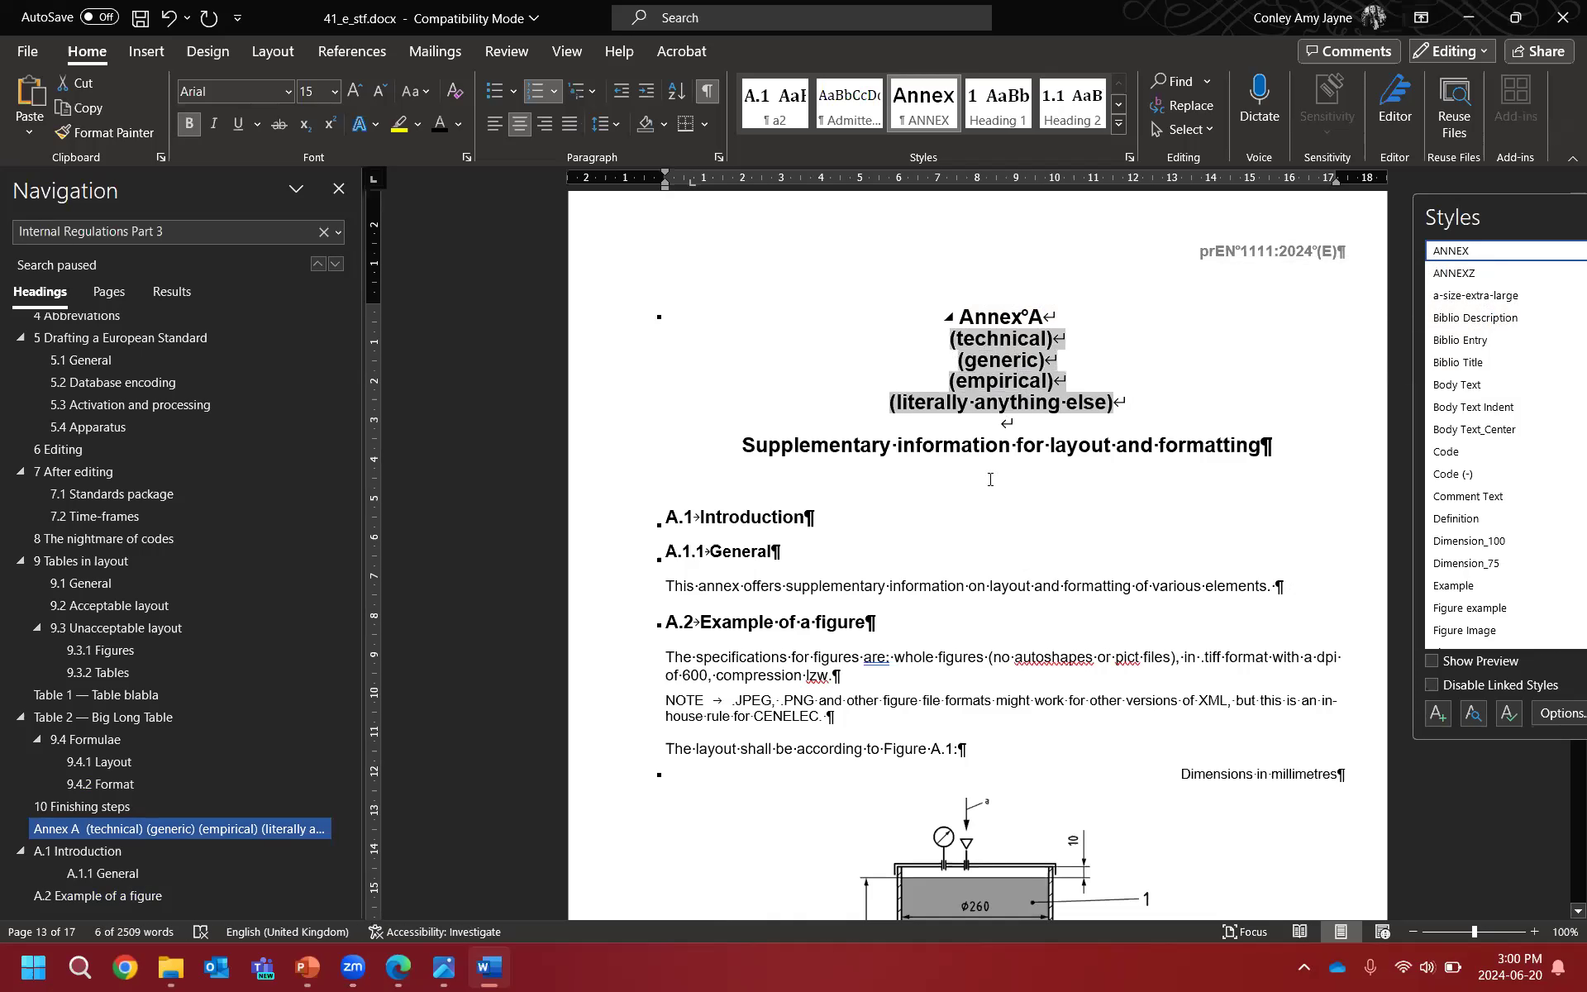
Step: Replace the four status lines under the "Annex A" heading with the single line "(normative)"
scroll(769, 583, "down", 1)
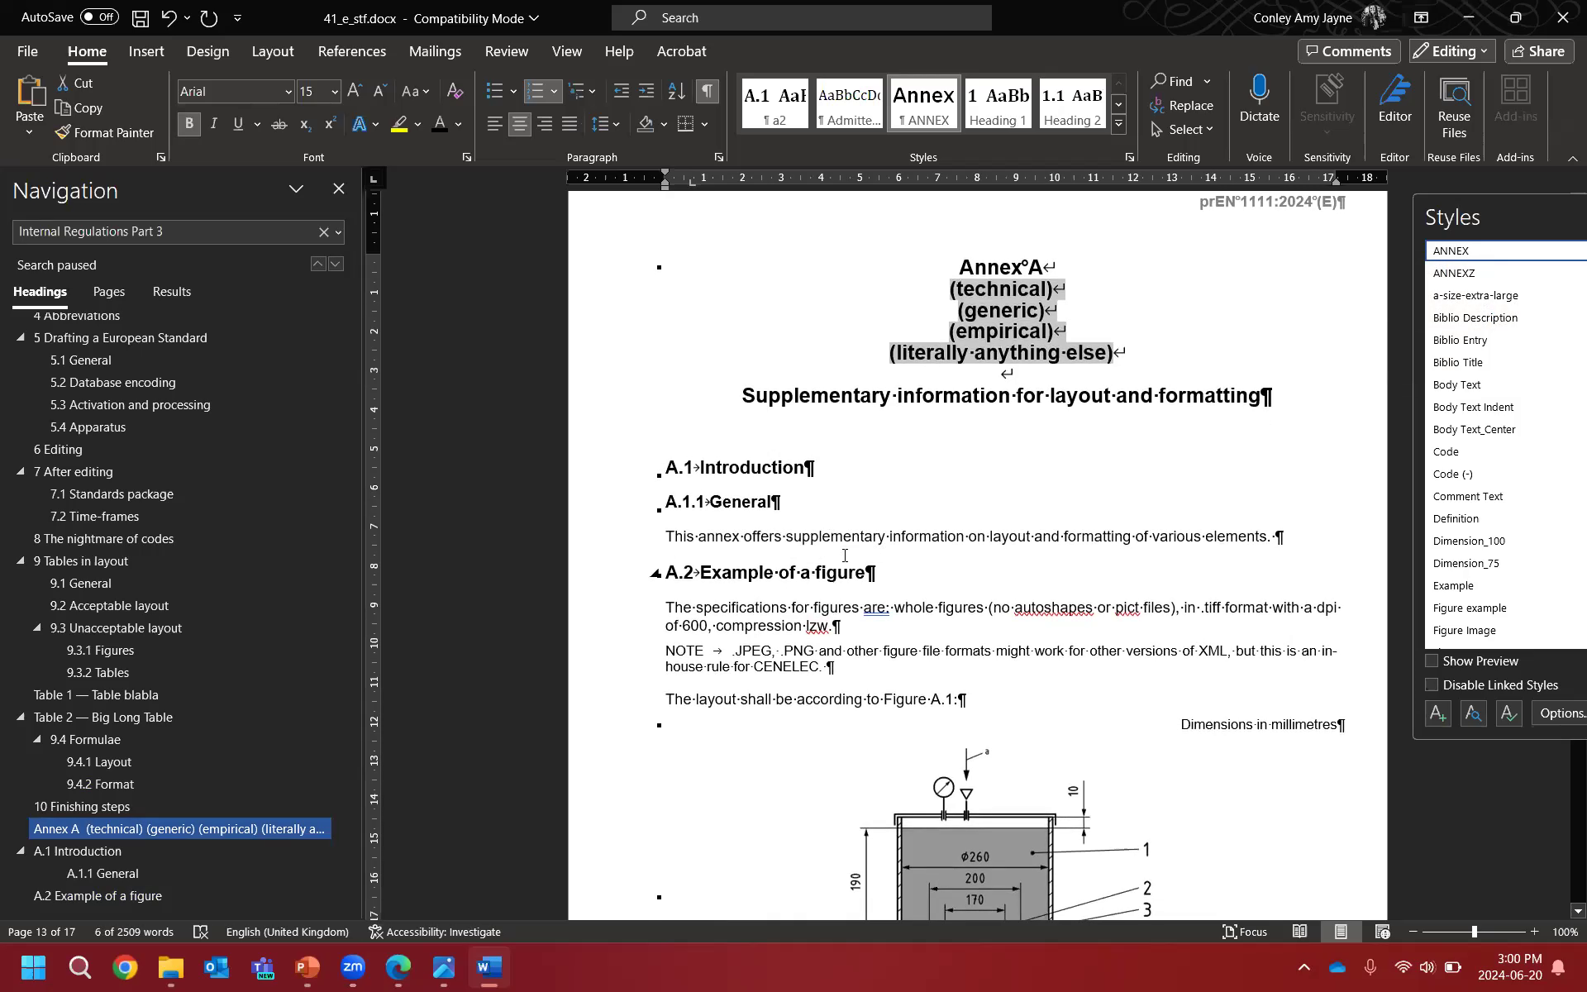
left_click(700, 536)
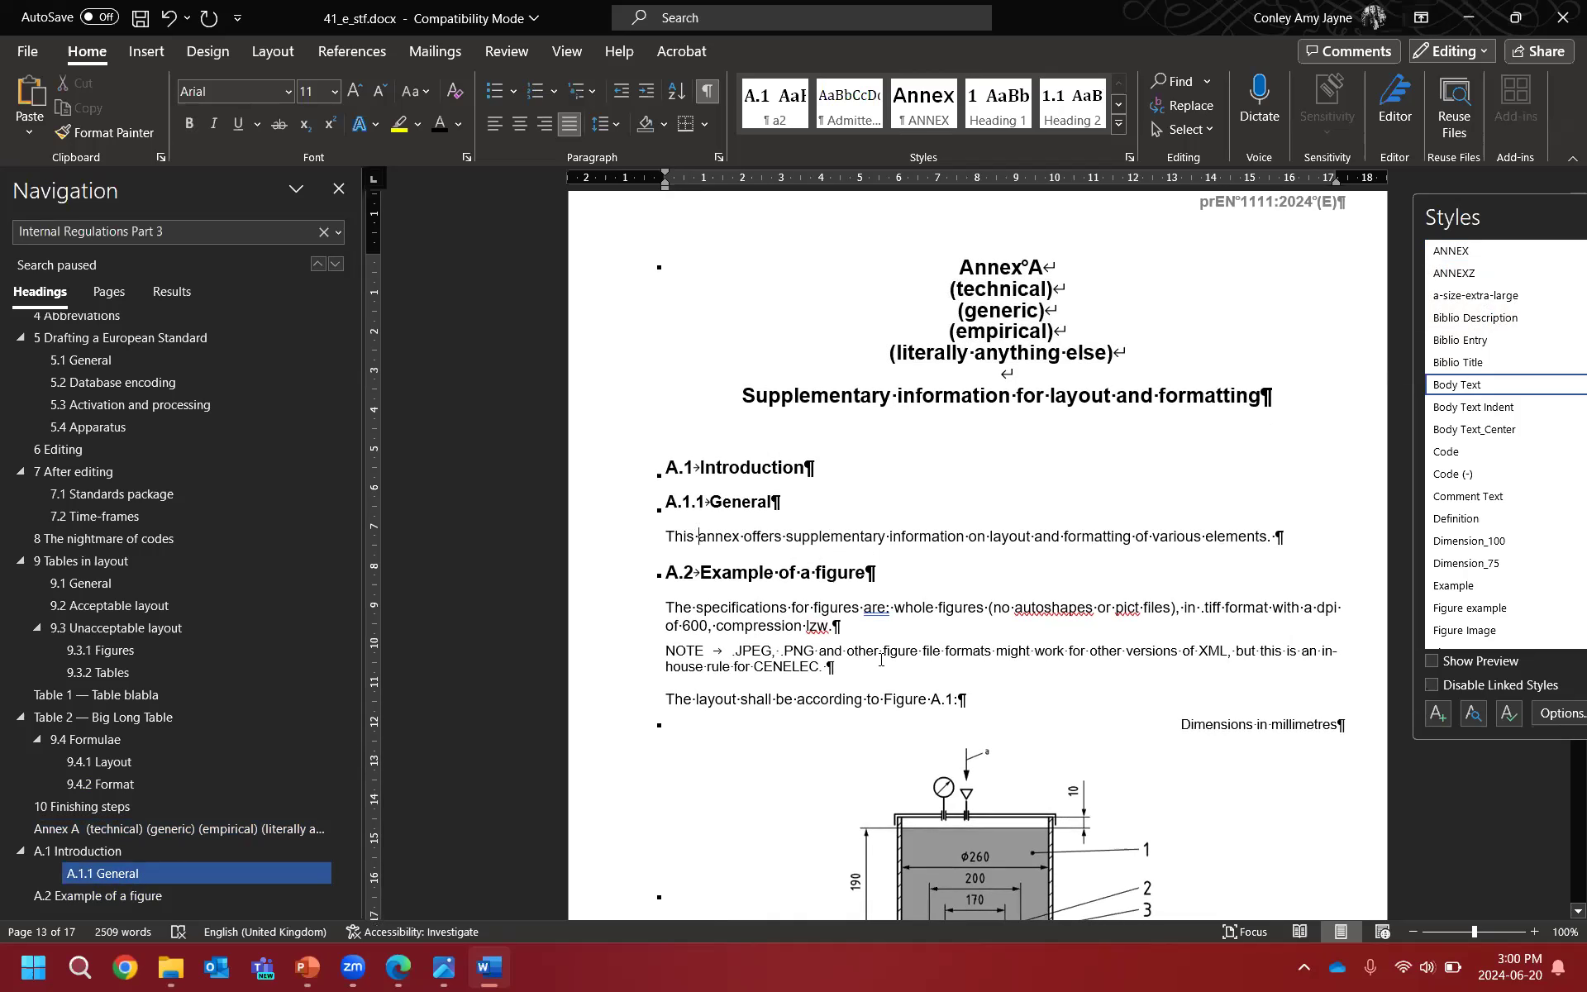
double_click(761, 698)
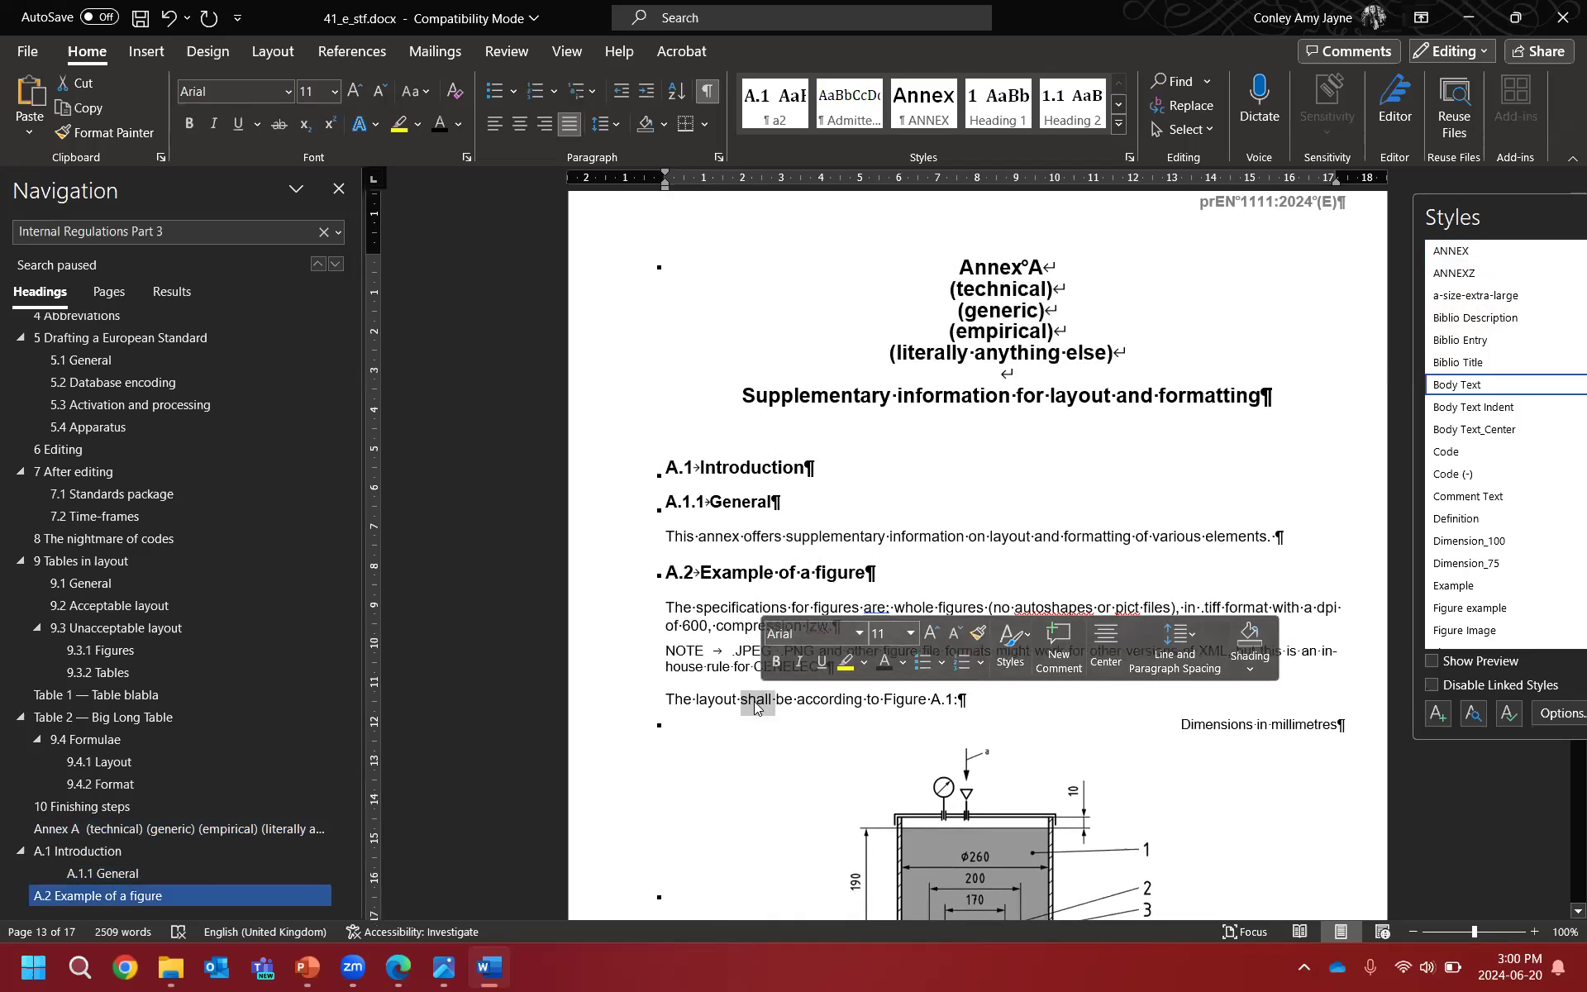
left_click_drag(1115, 353, 960, 288)
key("Delete")
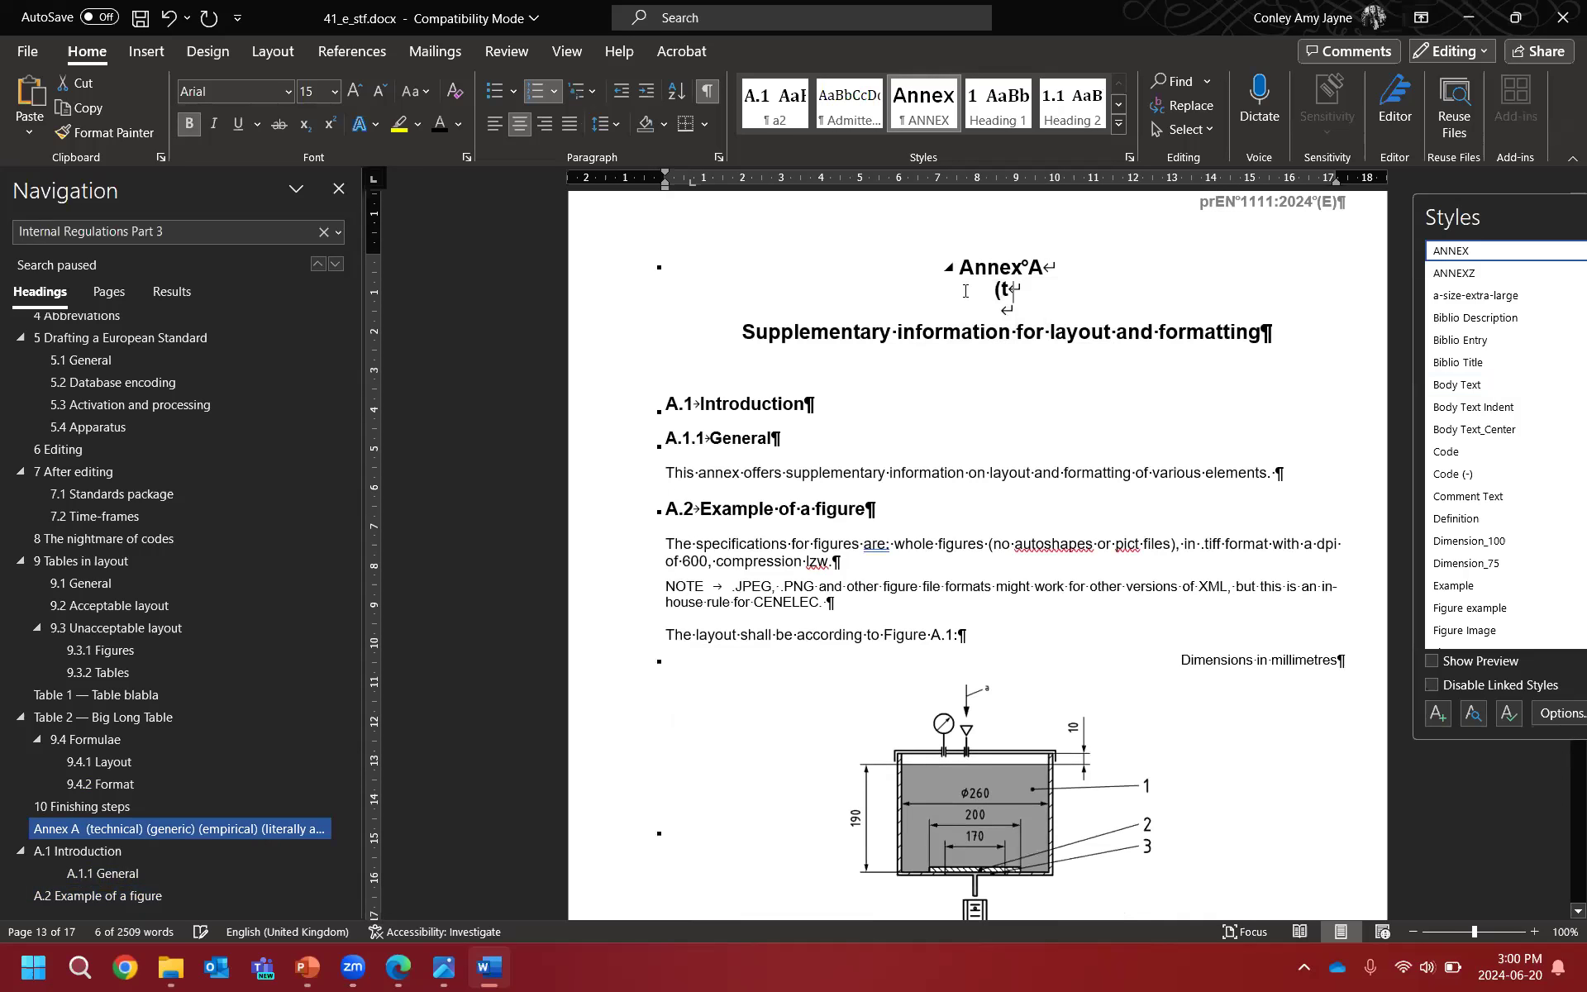
type("norm")
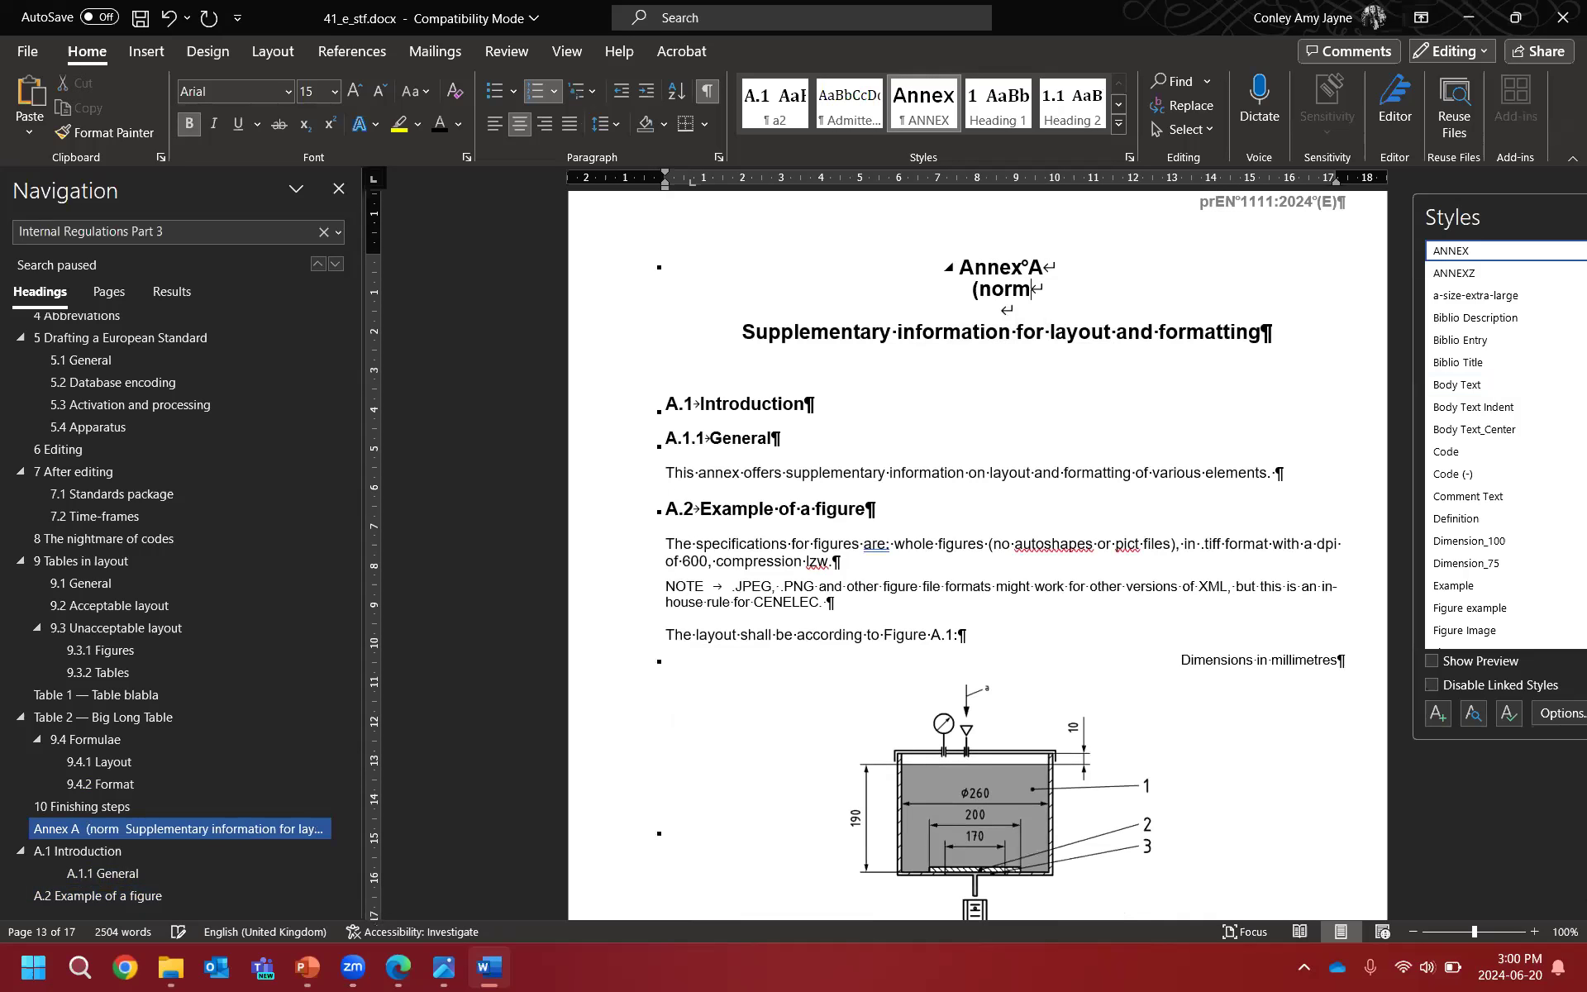
type("ative)")
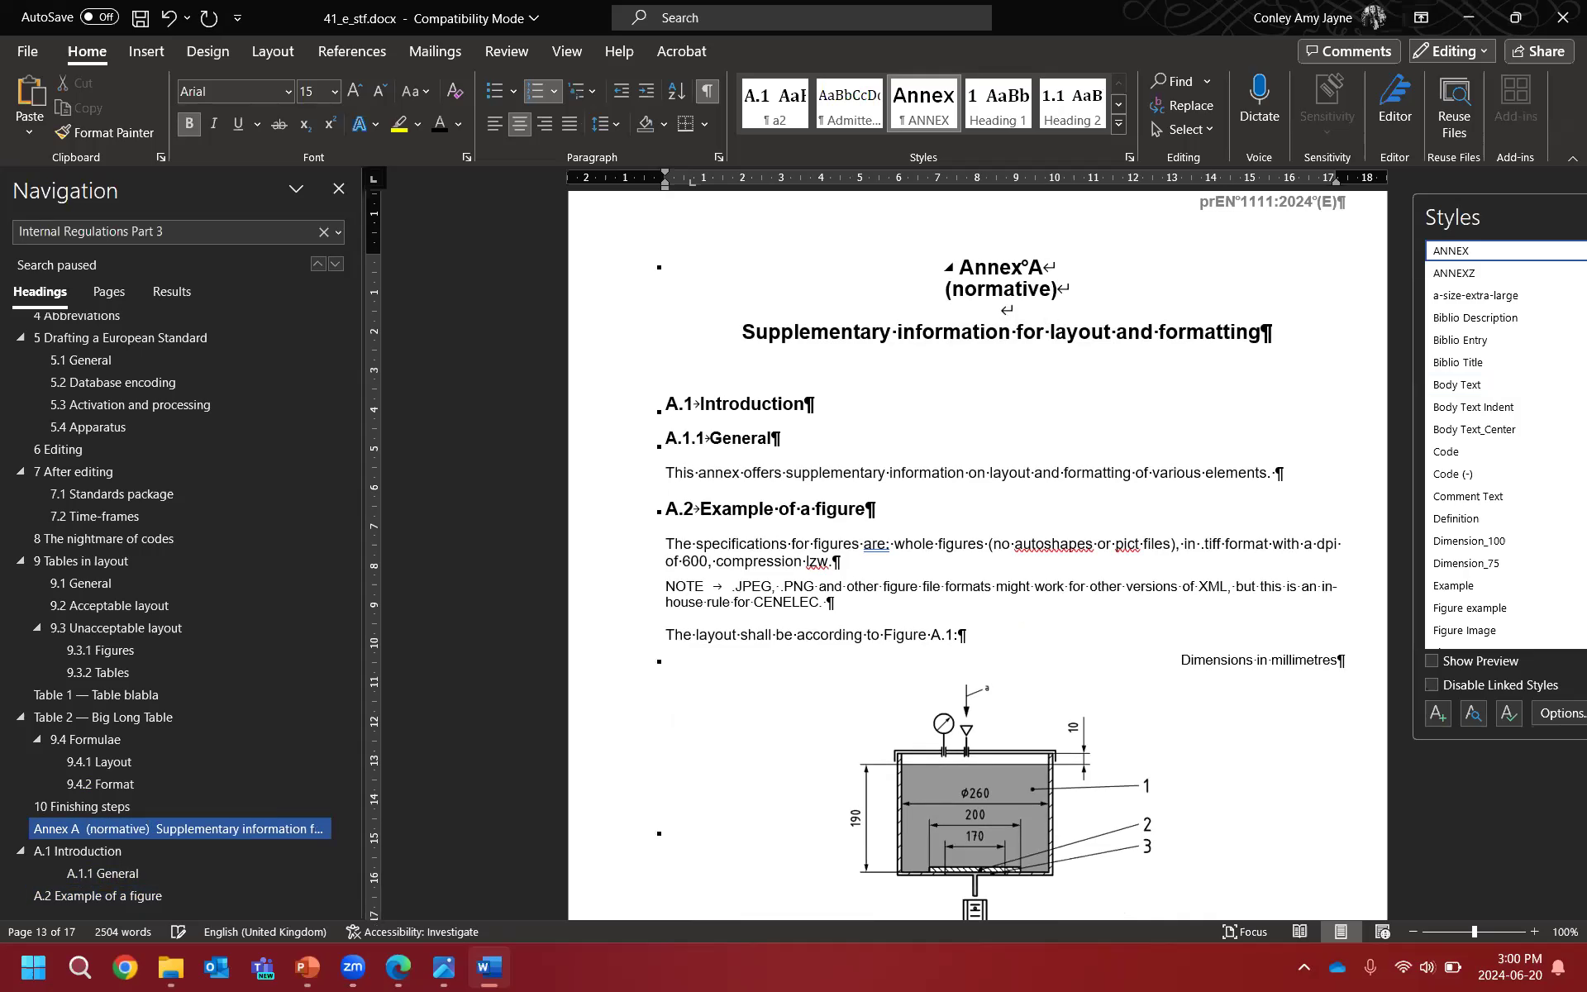
Step: Remove the bold formatting from "(normative)" in the Annex A heading
key("ctrl+shift+Left")
key("ctrl+shift+Left")
key("ctrl+shift+Left")
key("ctrl+b")
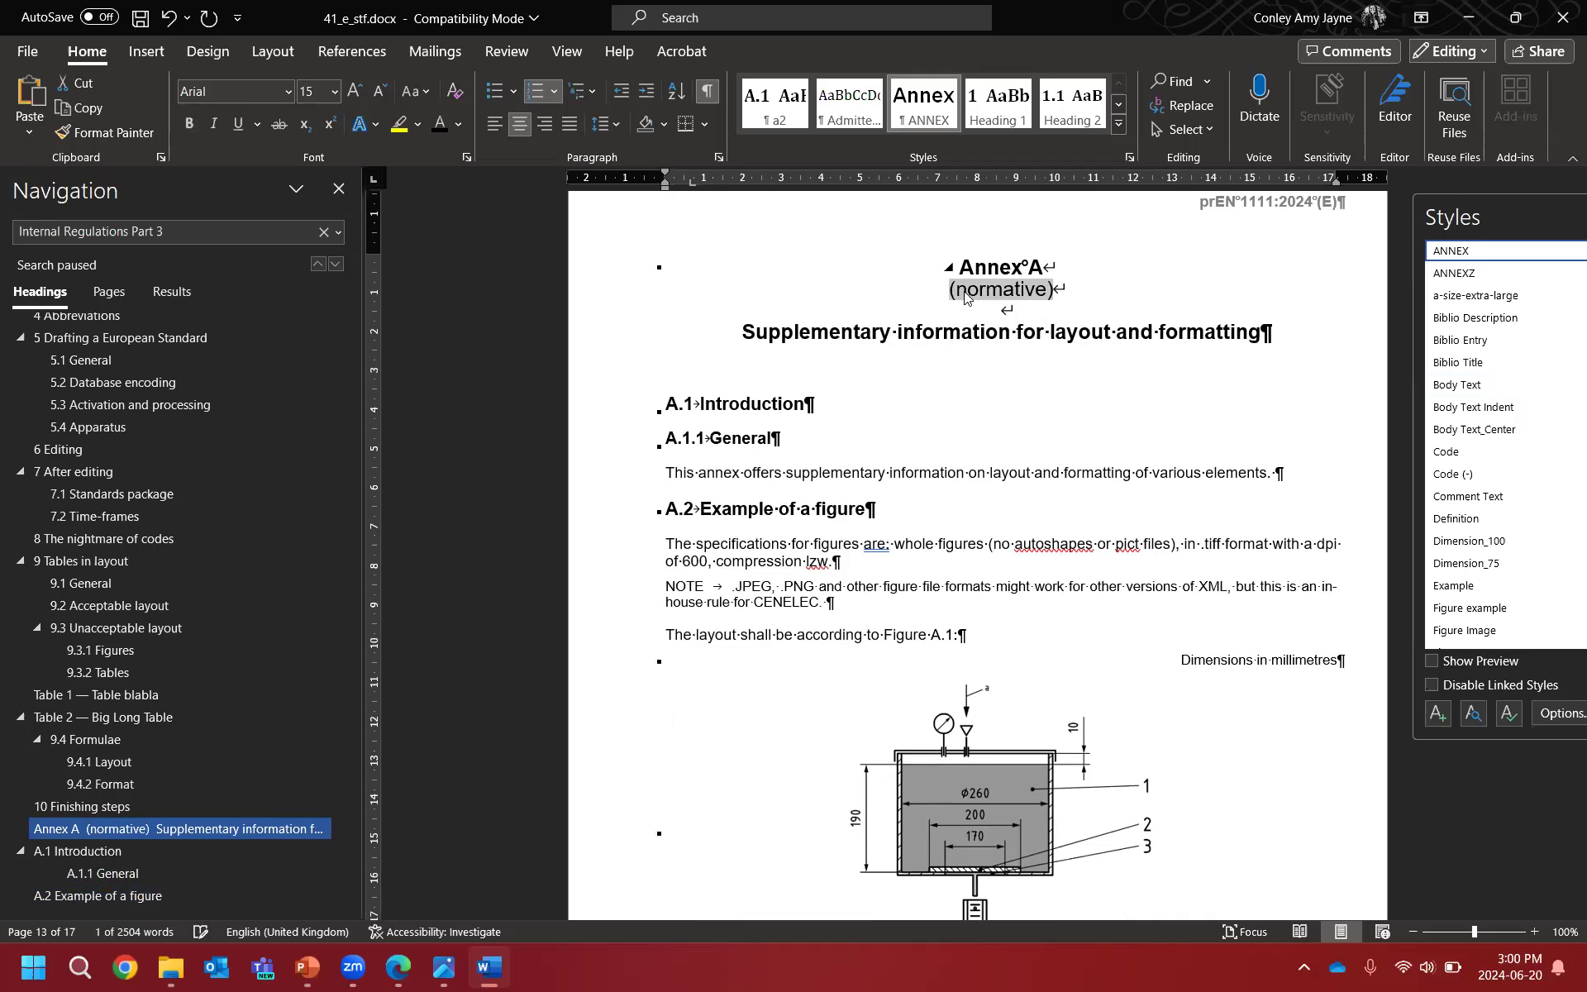
scroll(839, 428, "down", 1)
scroll(951, 347, "up", 1)
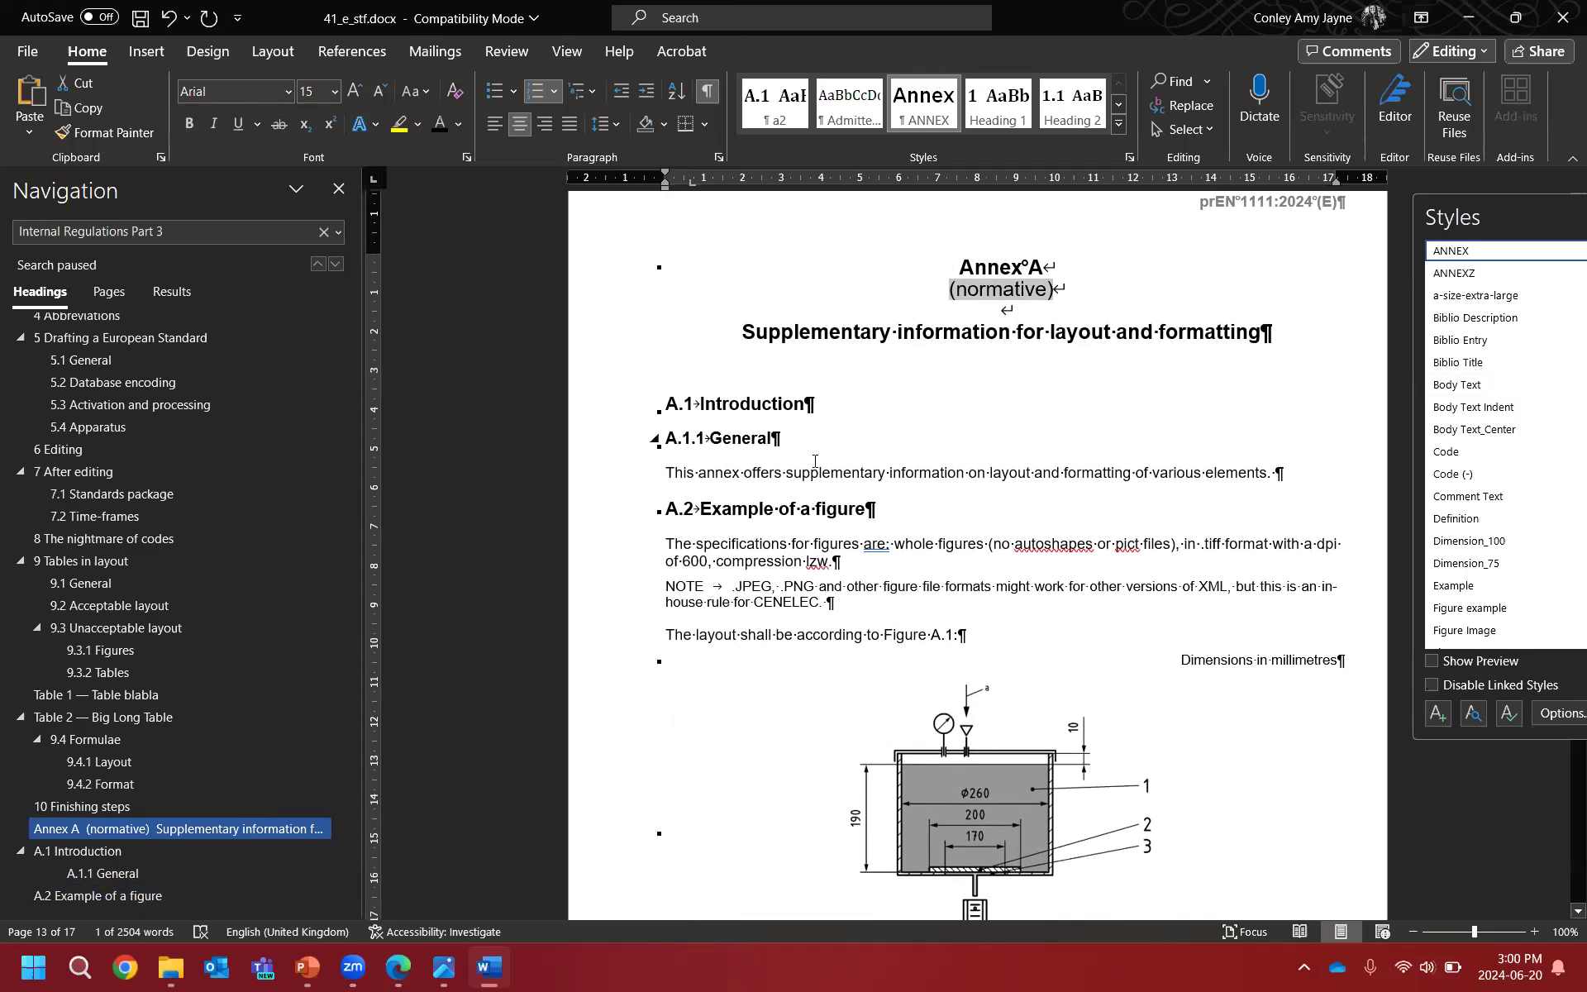
Step: Delete the subclause heading A.1.1 "General" so that its text sits directly under A.1 "Introduction"
scroll(839, 446, "down", 2)
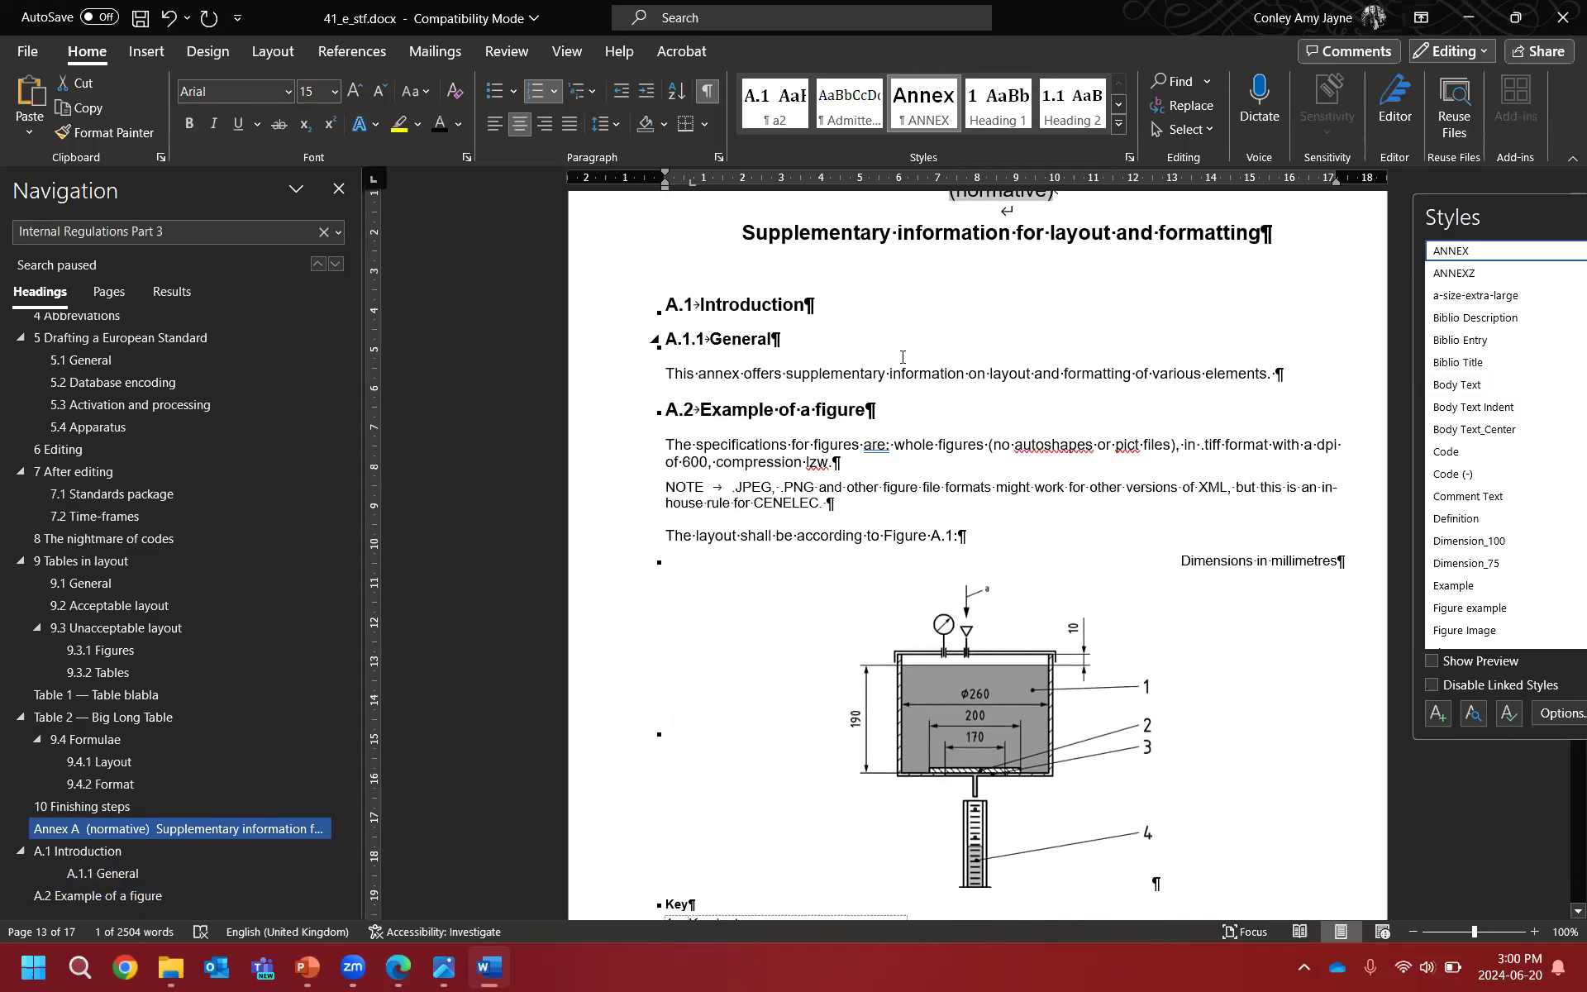
left_click(702, 341)
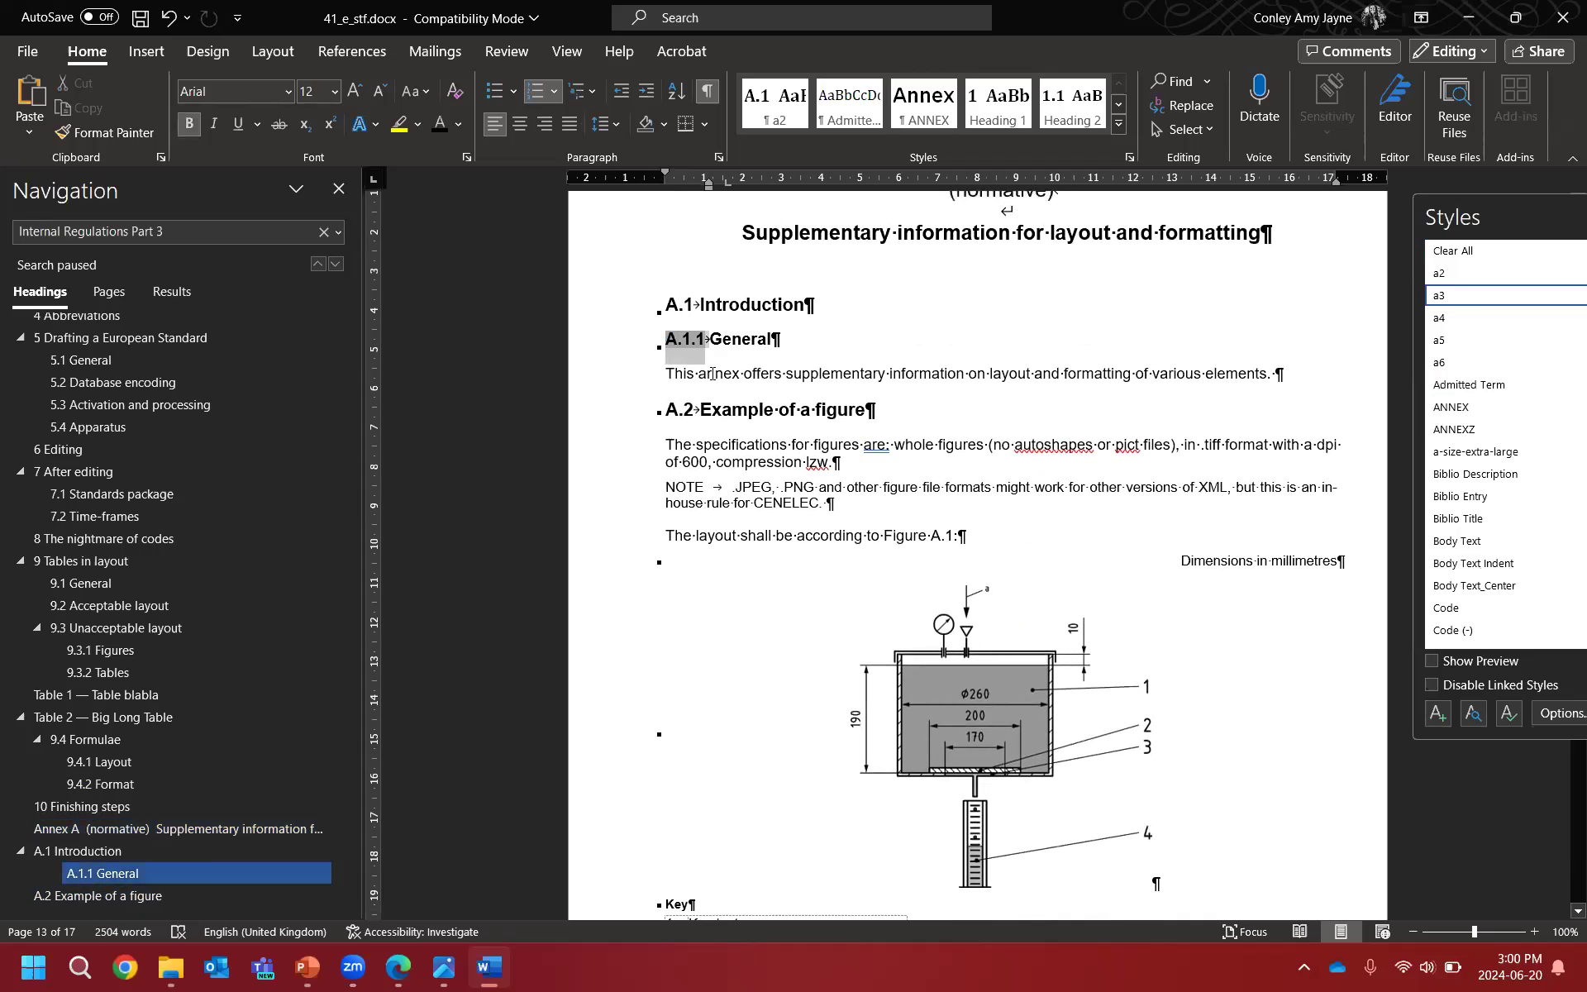
left_click(811, 342)
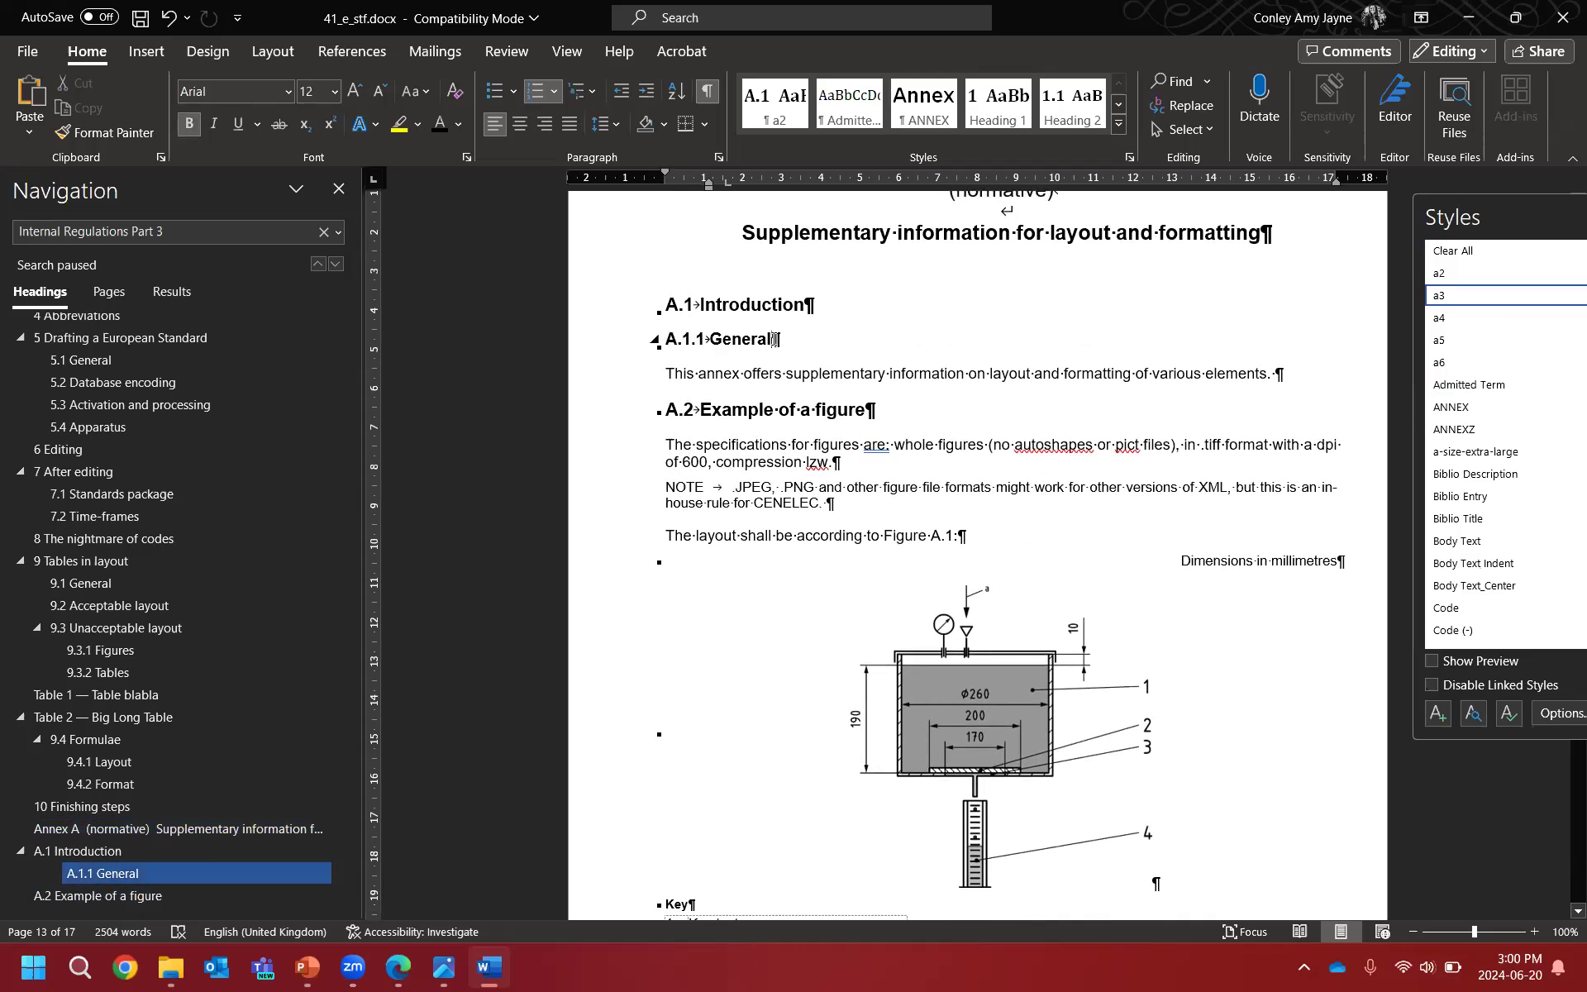
double_click(741, 339)
left_click(735, 343)
left_click(618, 343)
key("Delete")
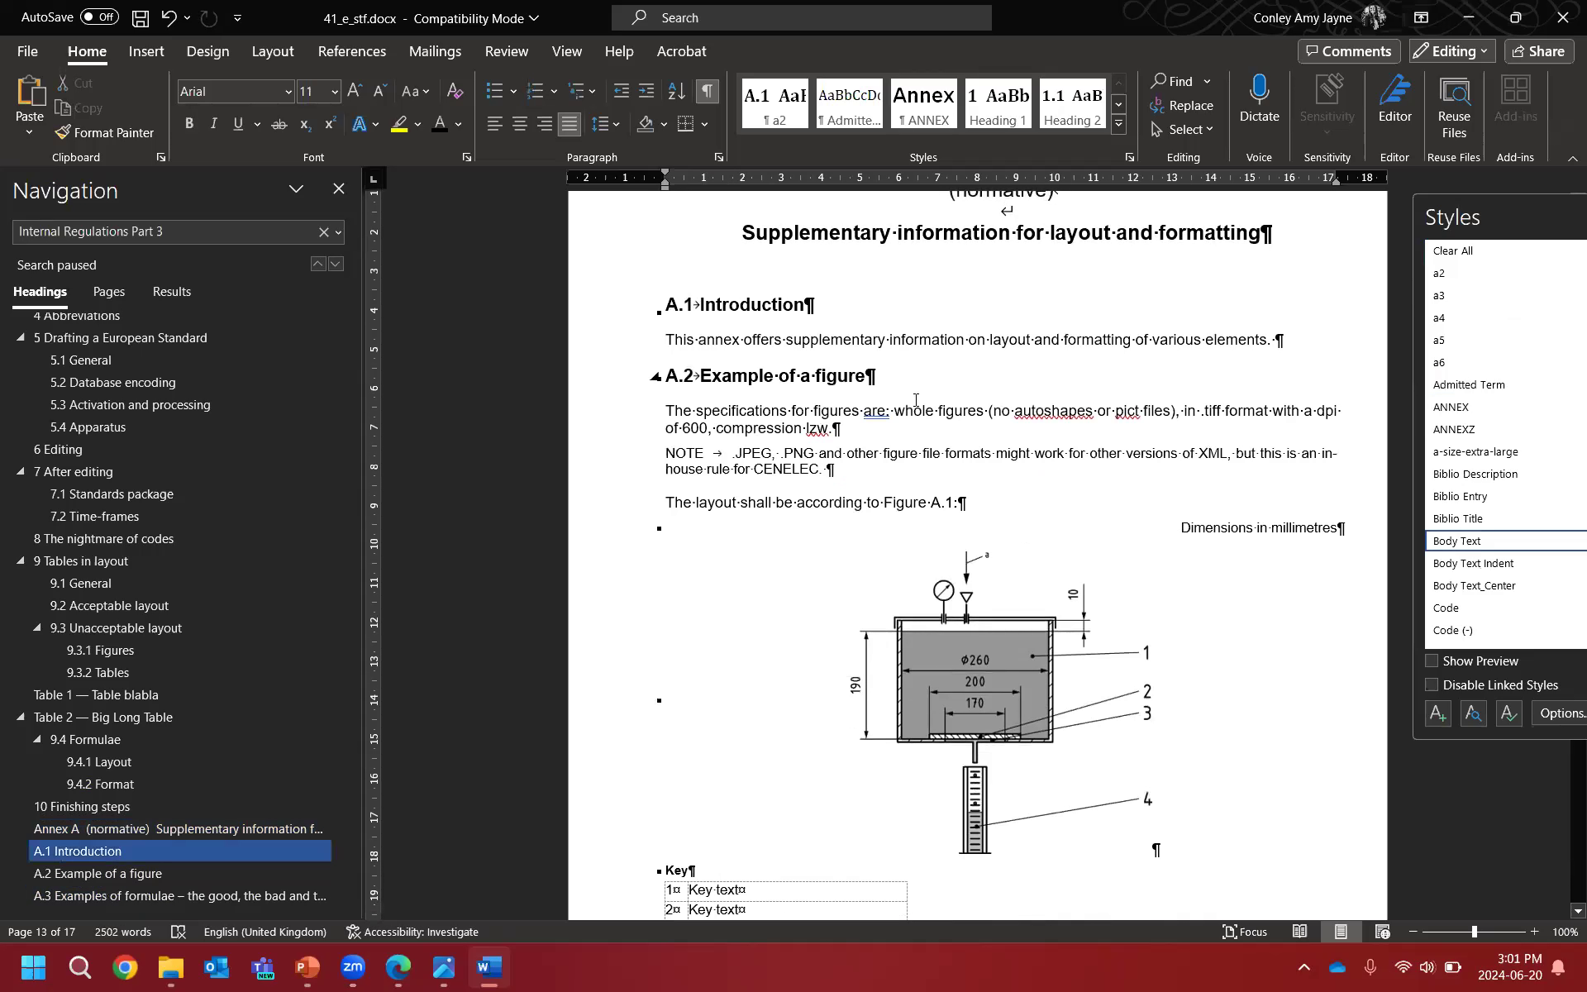
Step: Replace the colon after "Figure A.1" in the figure title with an em dash
scroll(971, 440, "down", 3)
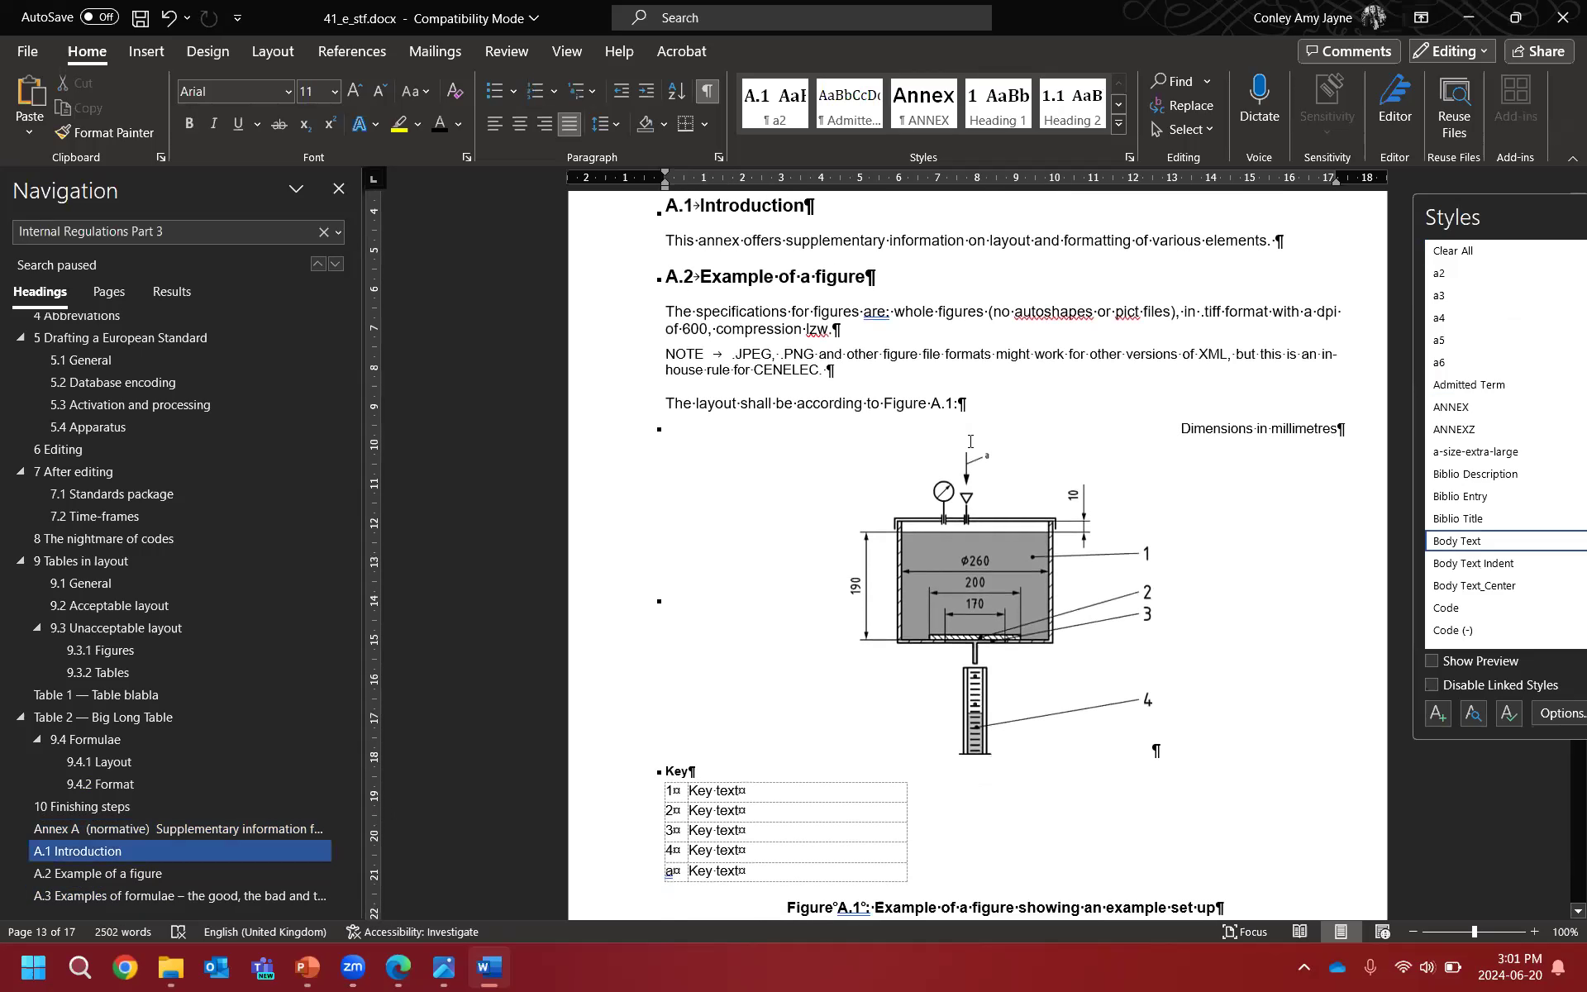
scroll(1029, 383, "down", 1)
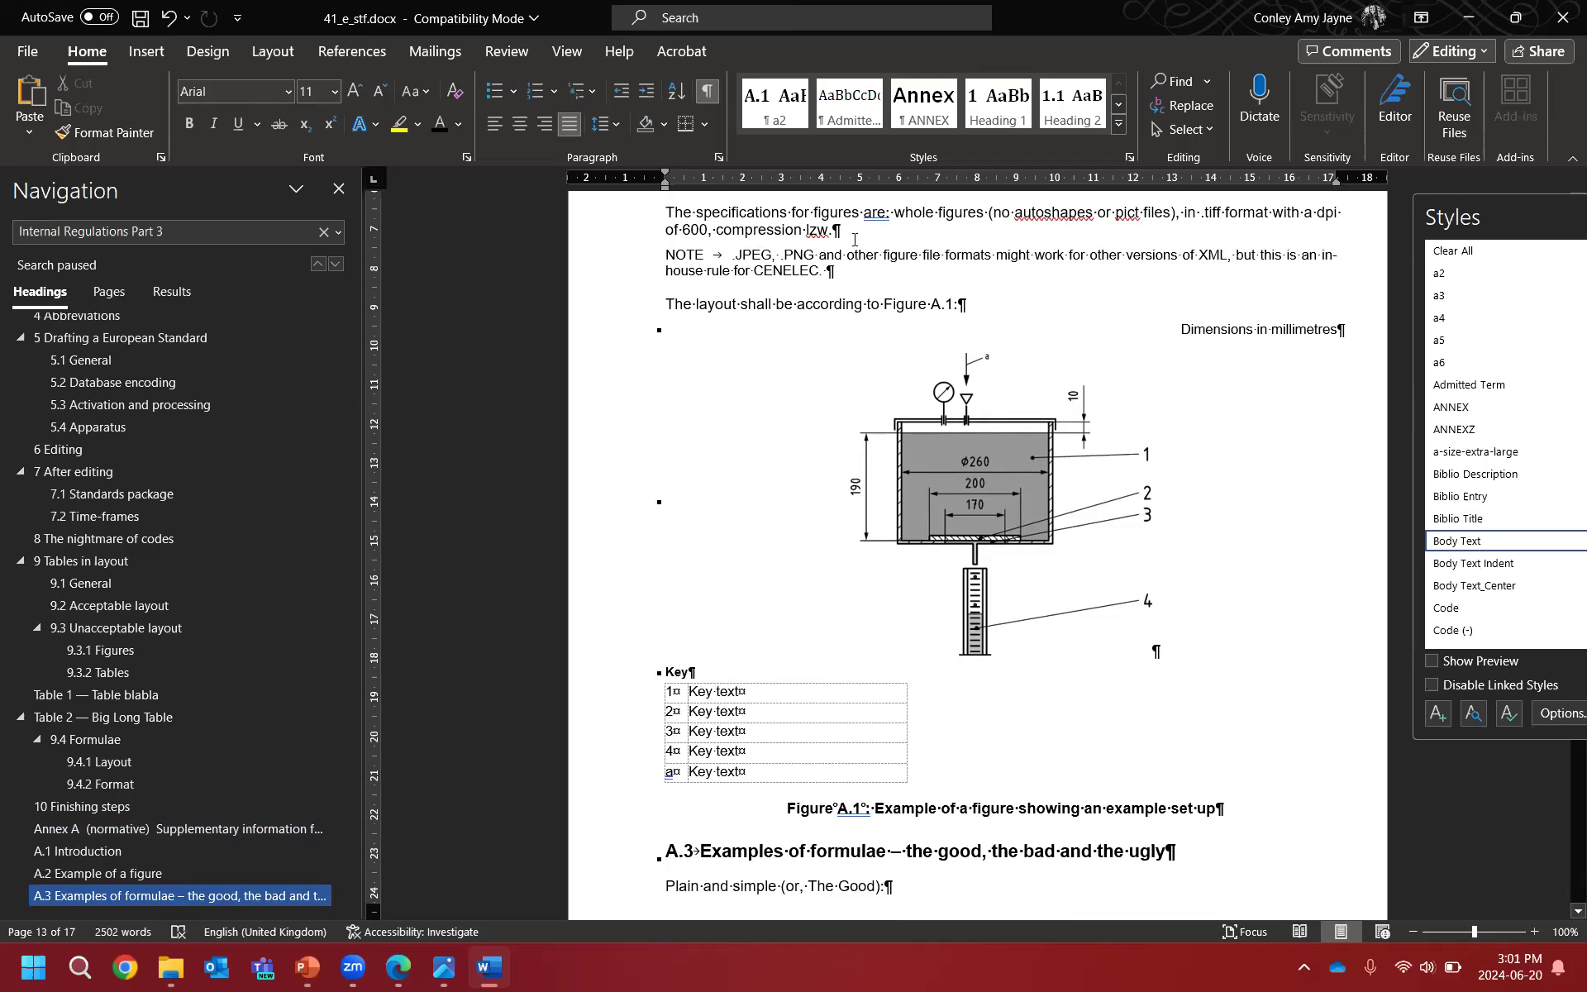
scroll(861, 303, "down", 1)
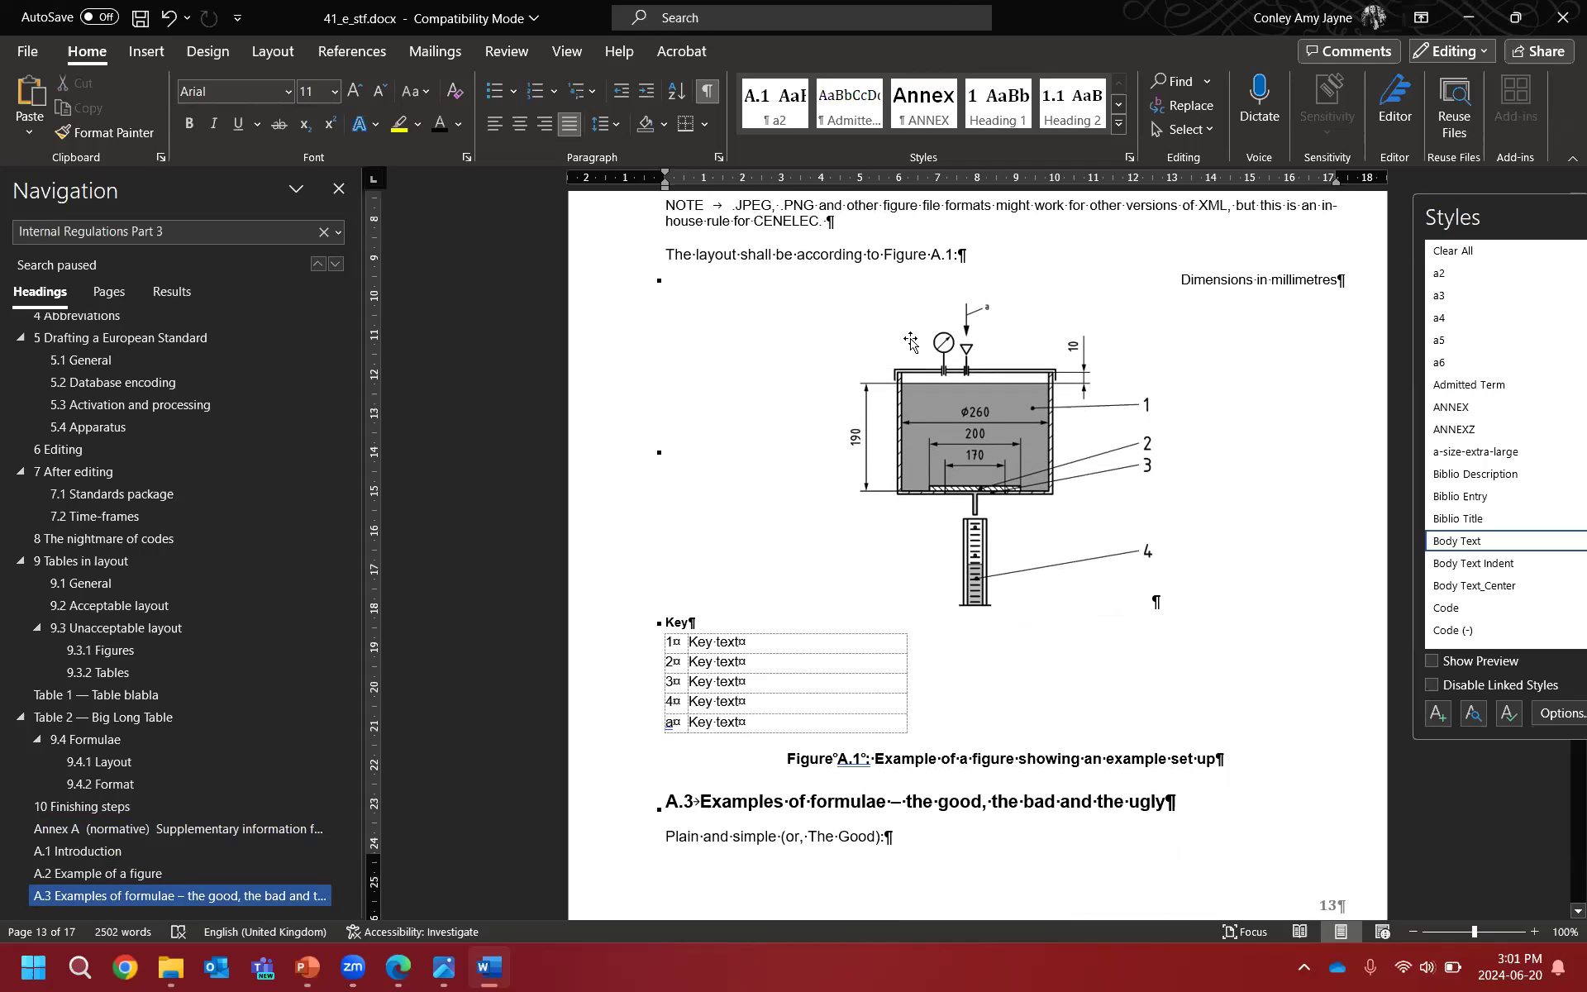
scroll(1100, 421, "down", 2)
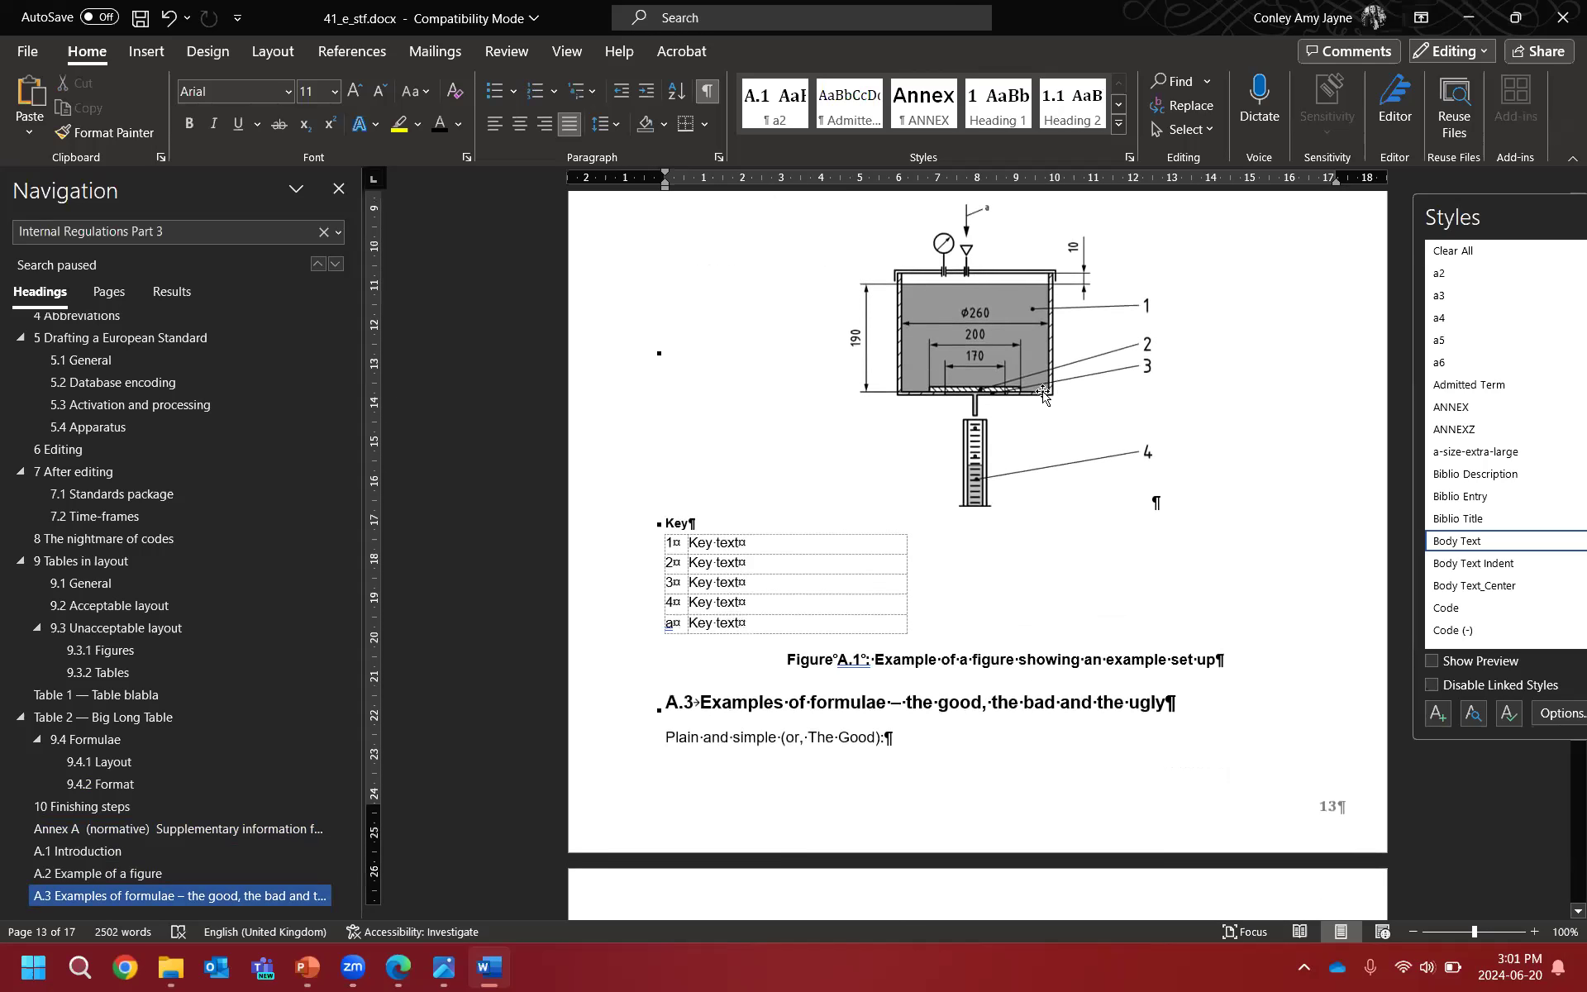
scroll(1039, 716, "up", 2)
left_click(867, 759)
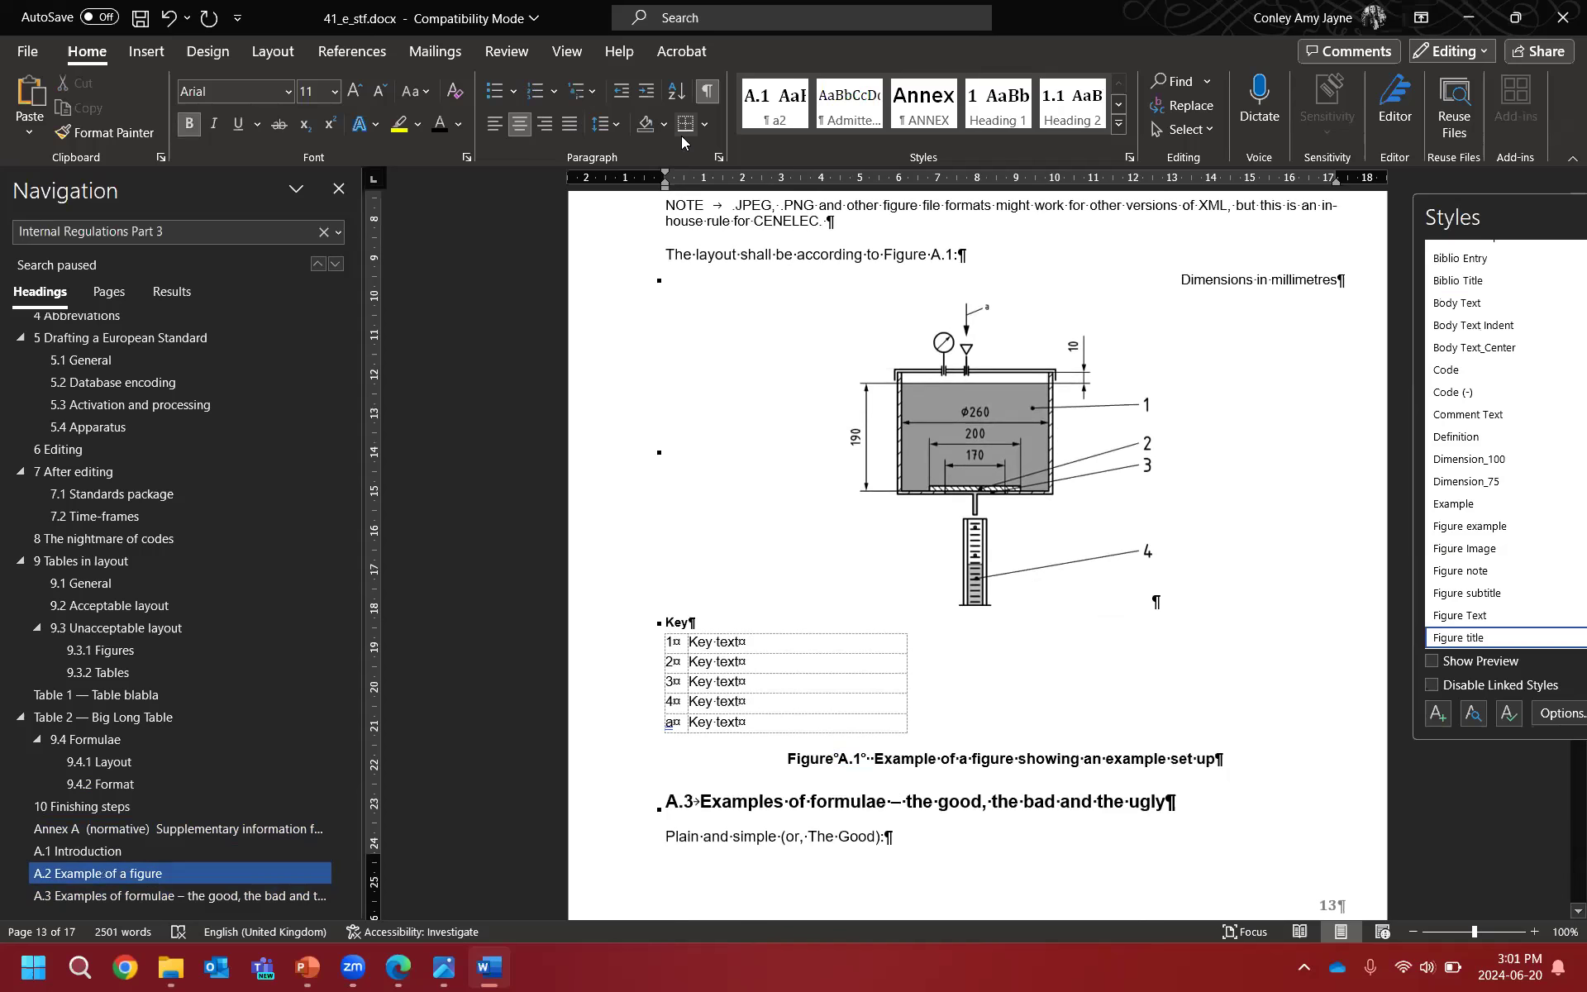
left_click(147, 51)
left_click(1496, 123)
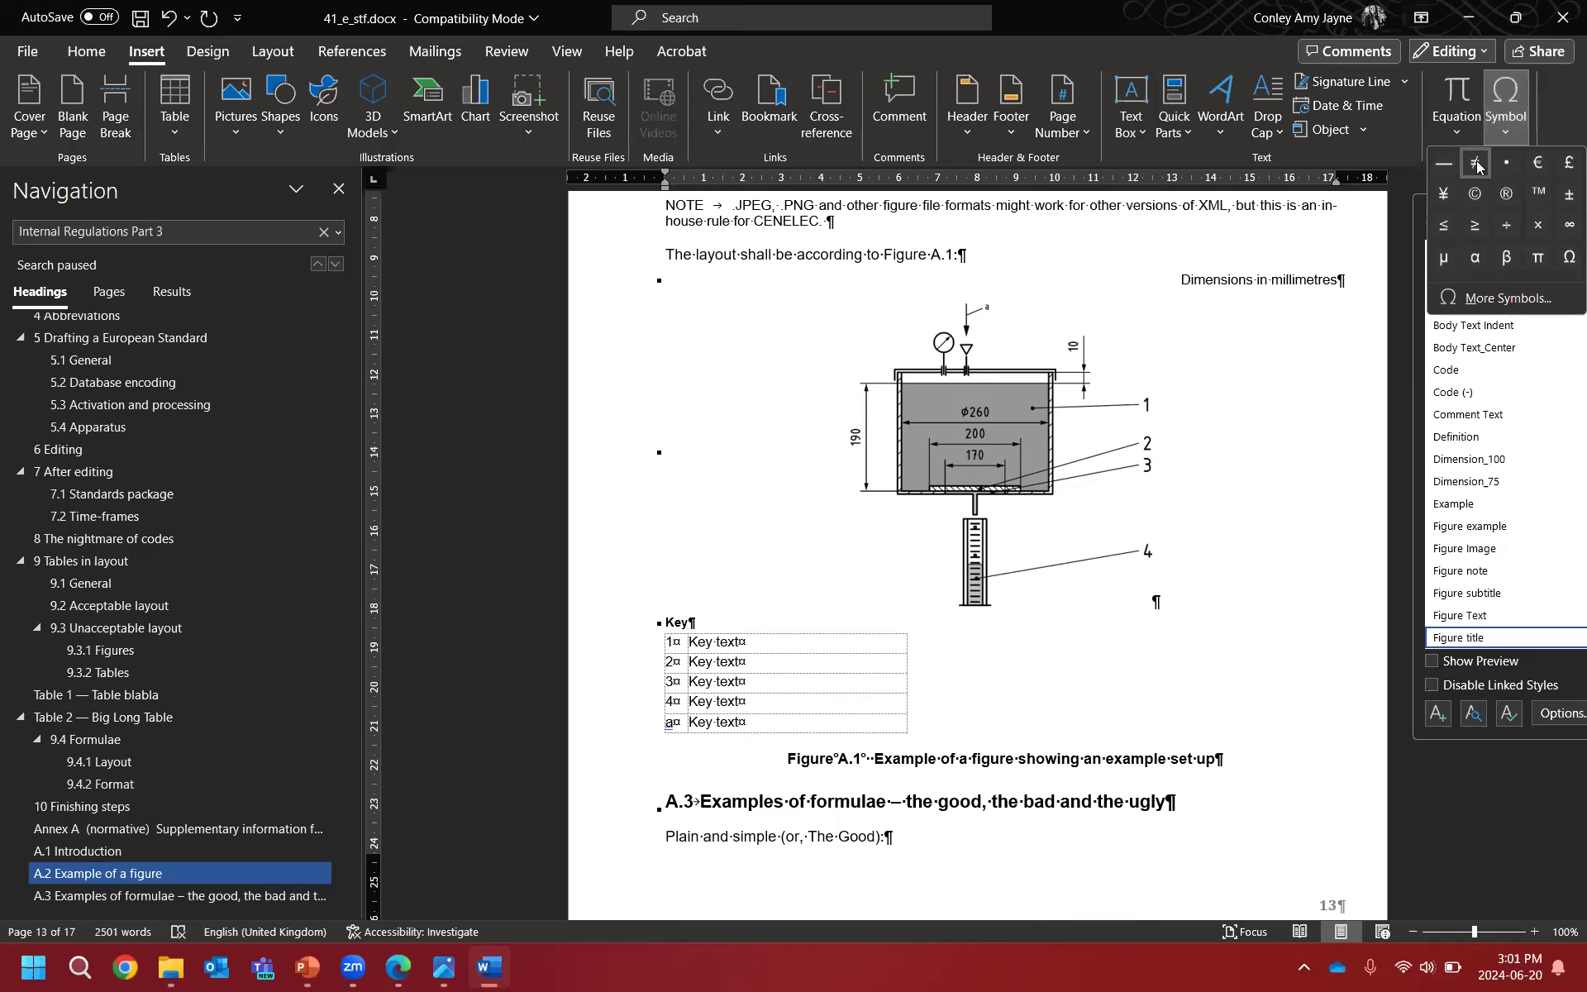
left_click(1443, 149)
Step: Add "1+2=3" after "A + B = C" in Formula (1) of clause A.3
scroll(899, 760, "down", 10)
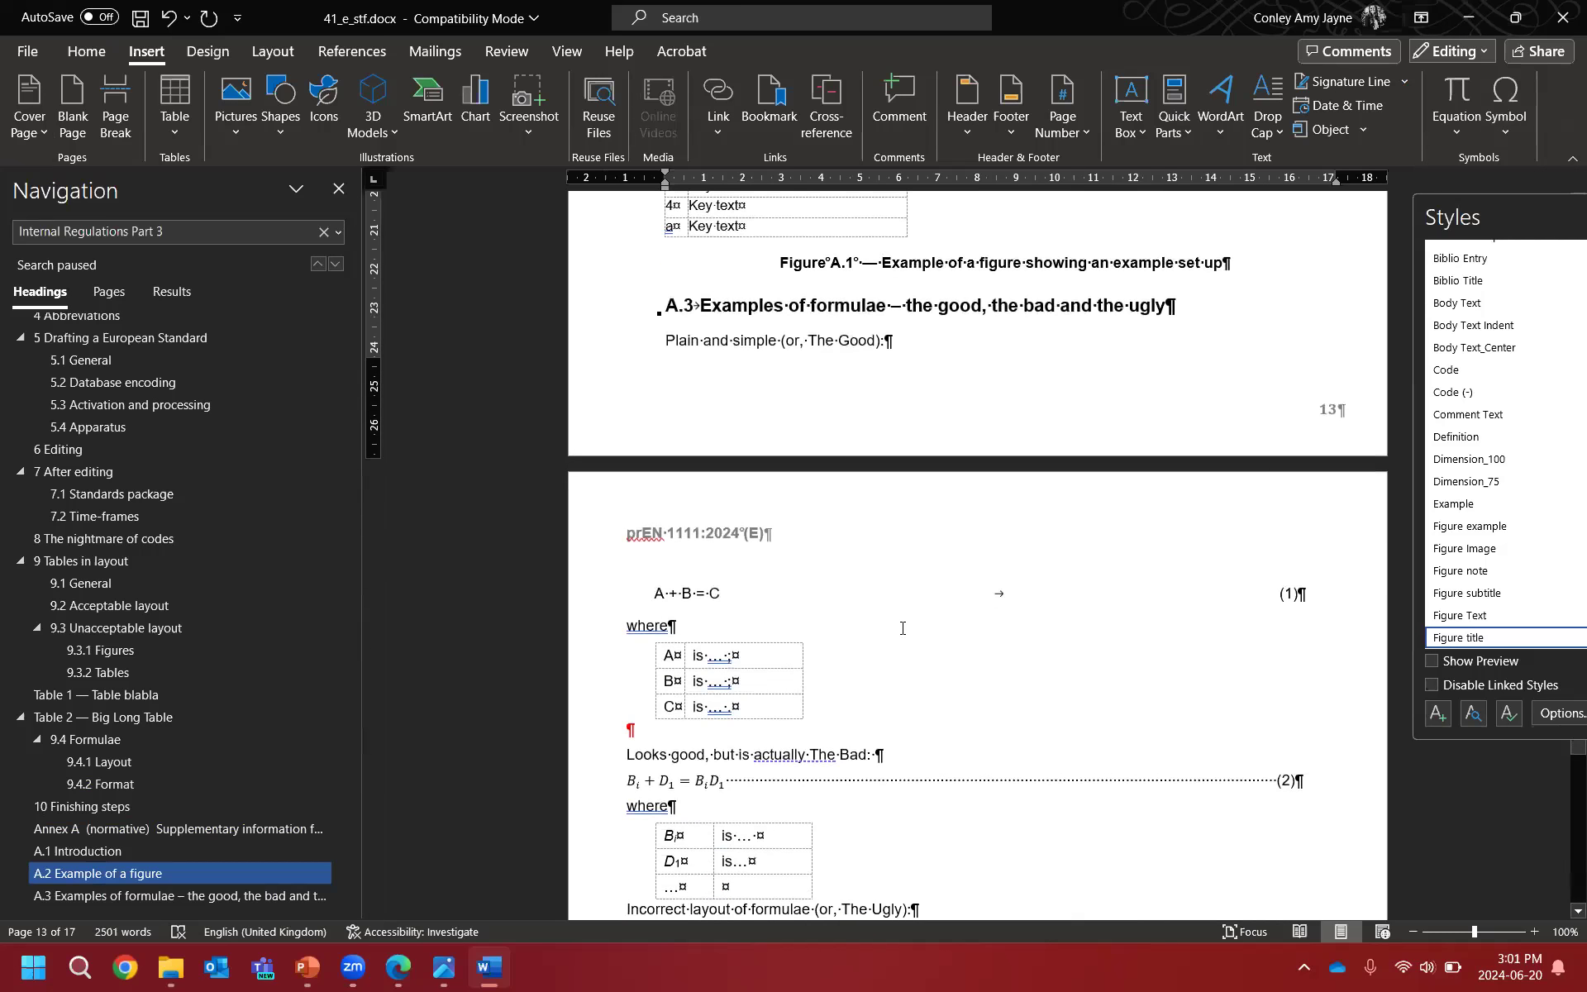
scroll(882, 545, "down", 1)
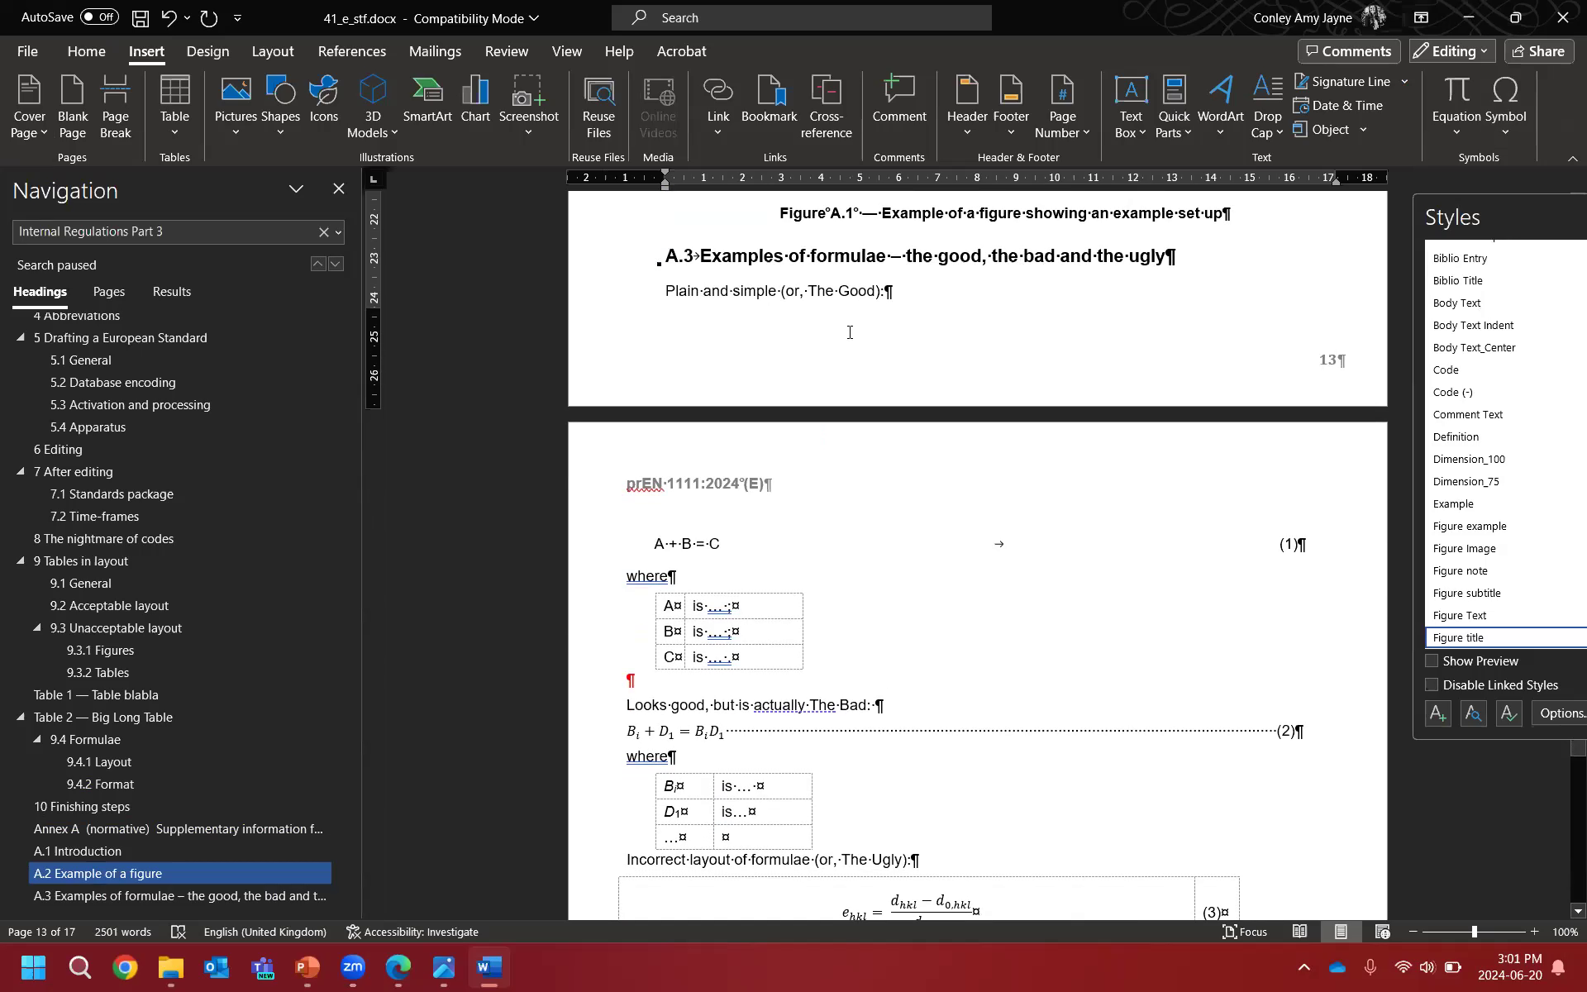
left_click_drag(655, 544, 726, 545)
left_click(724, 544)
scroll(732, 546, "down", 1)
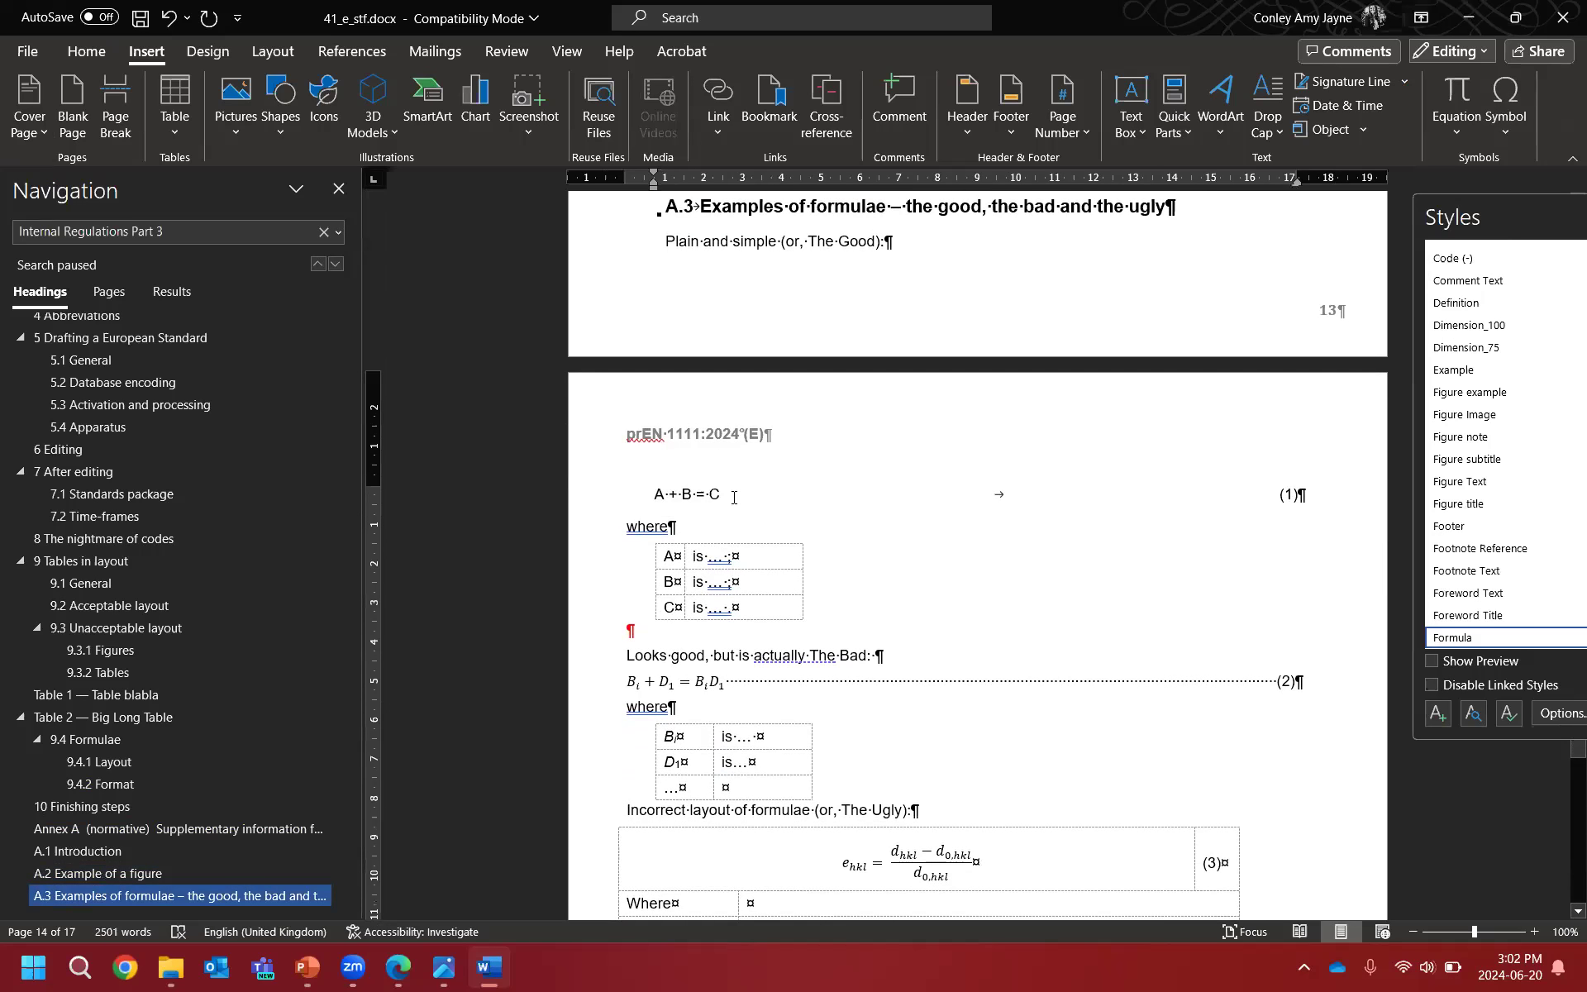
type("1+2=3")
left_click_drag(746, 493, 651, 494)
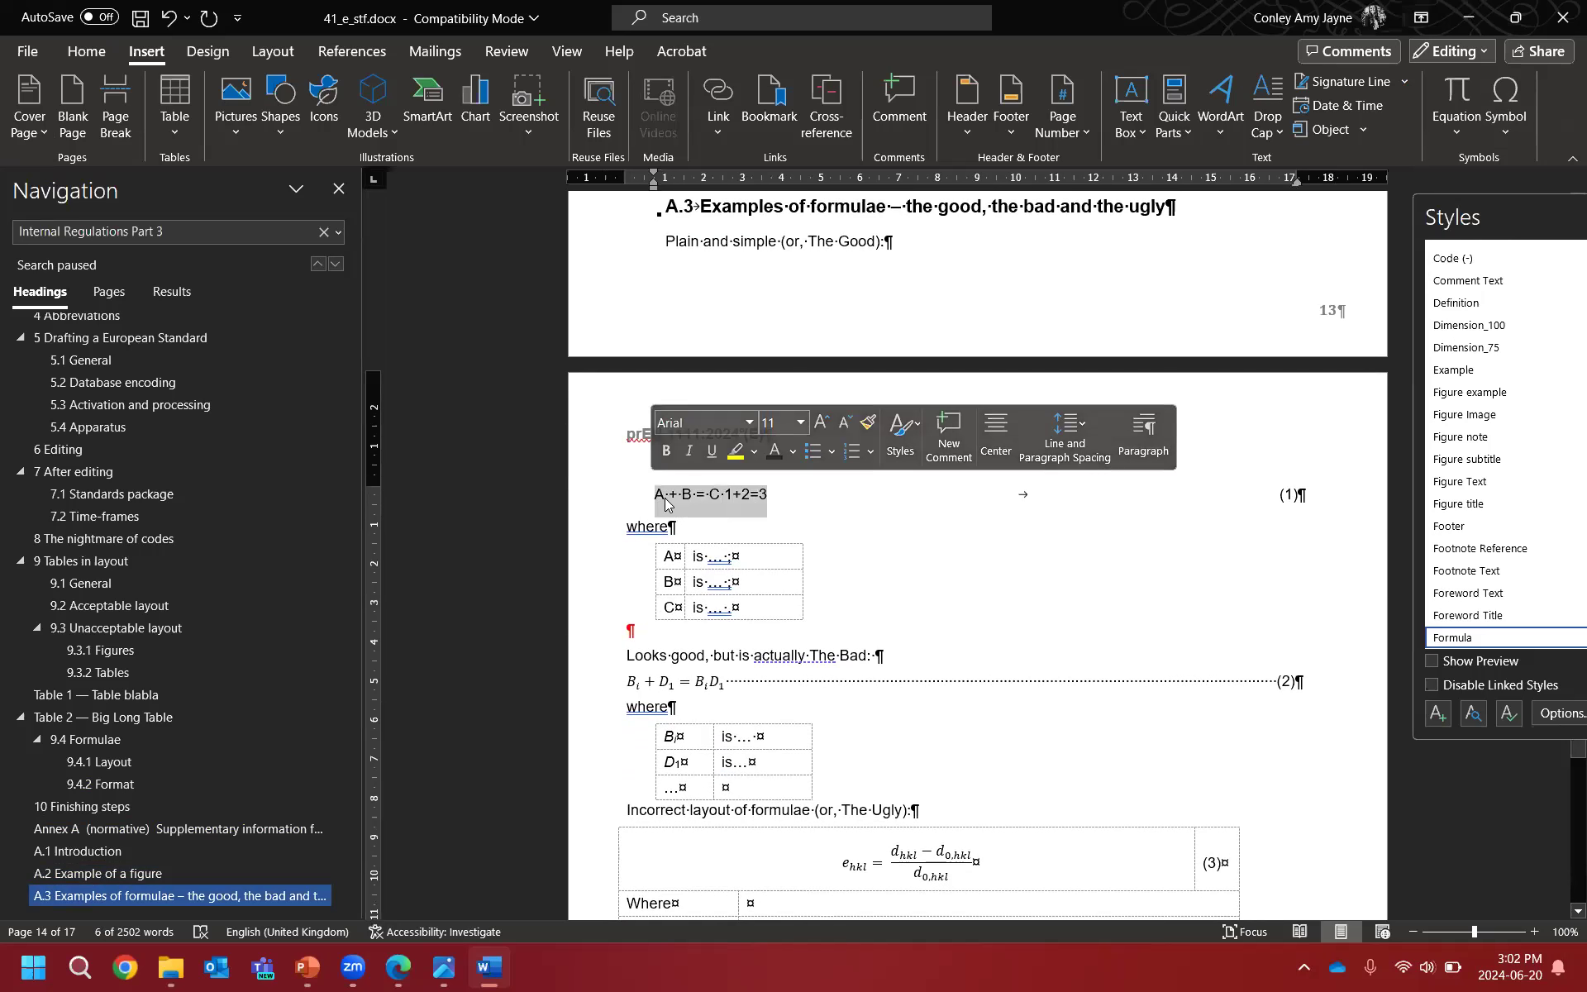
left_click(732, 501)
Step: Examine the number alignment of Formulae (1) and (2), first with the formatting marks shown and again with them hidden
scroll(814, 511, "down", 1)
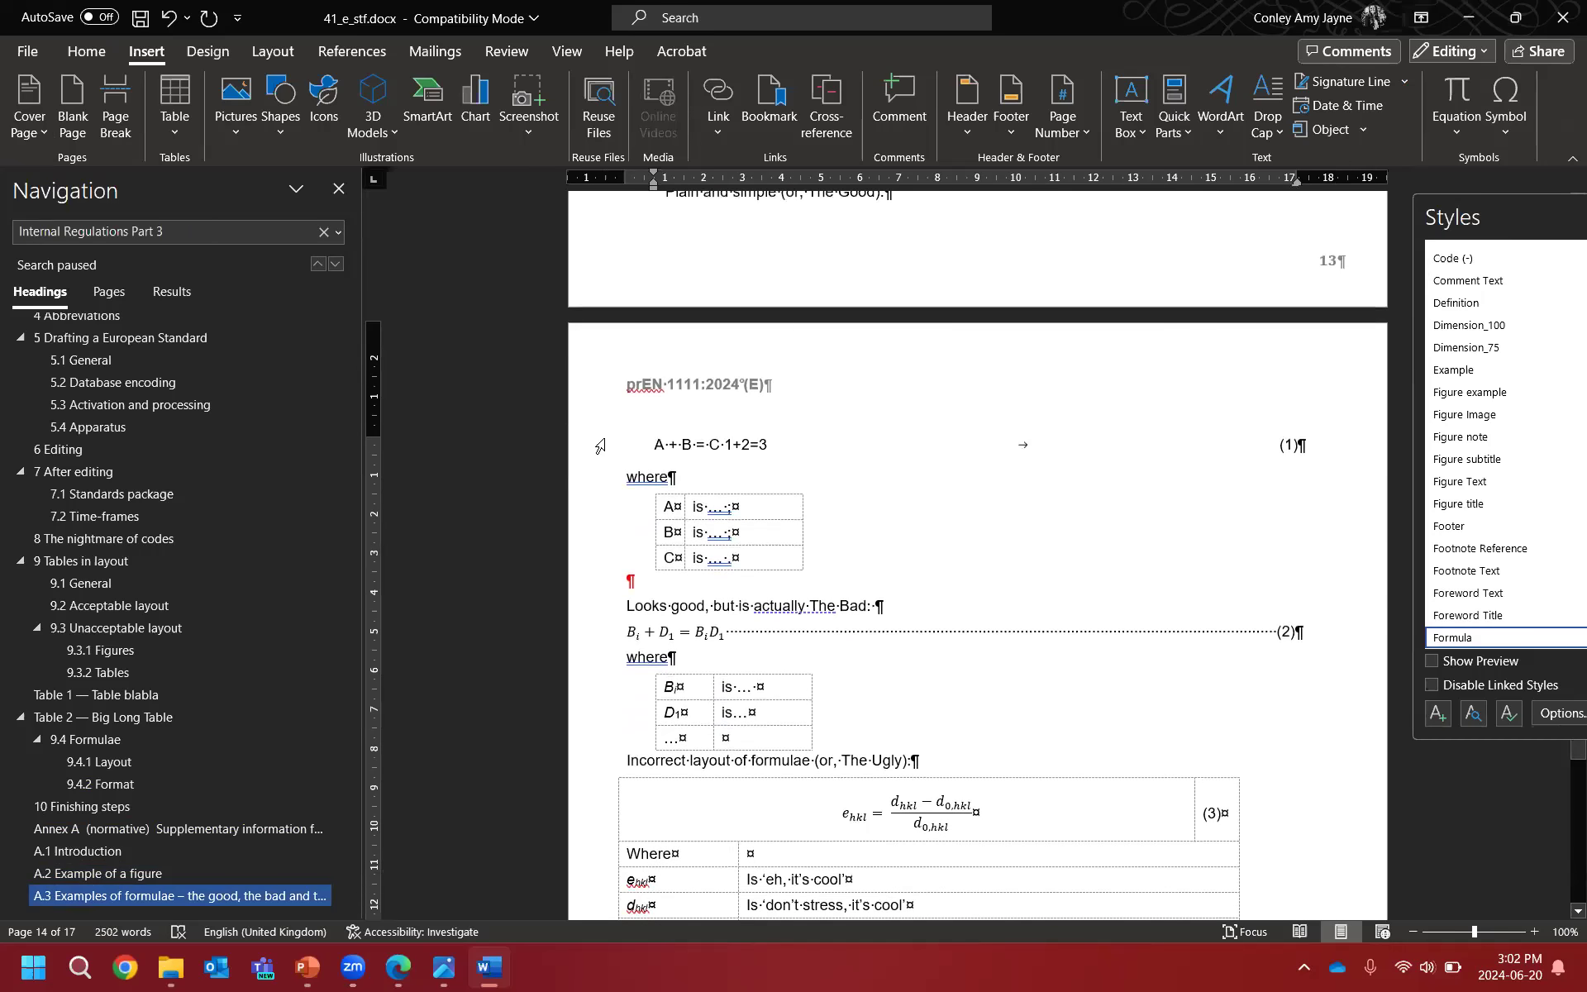
triple_click(924, 450)
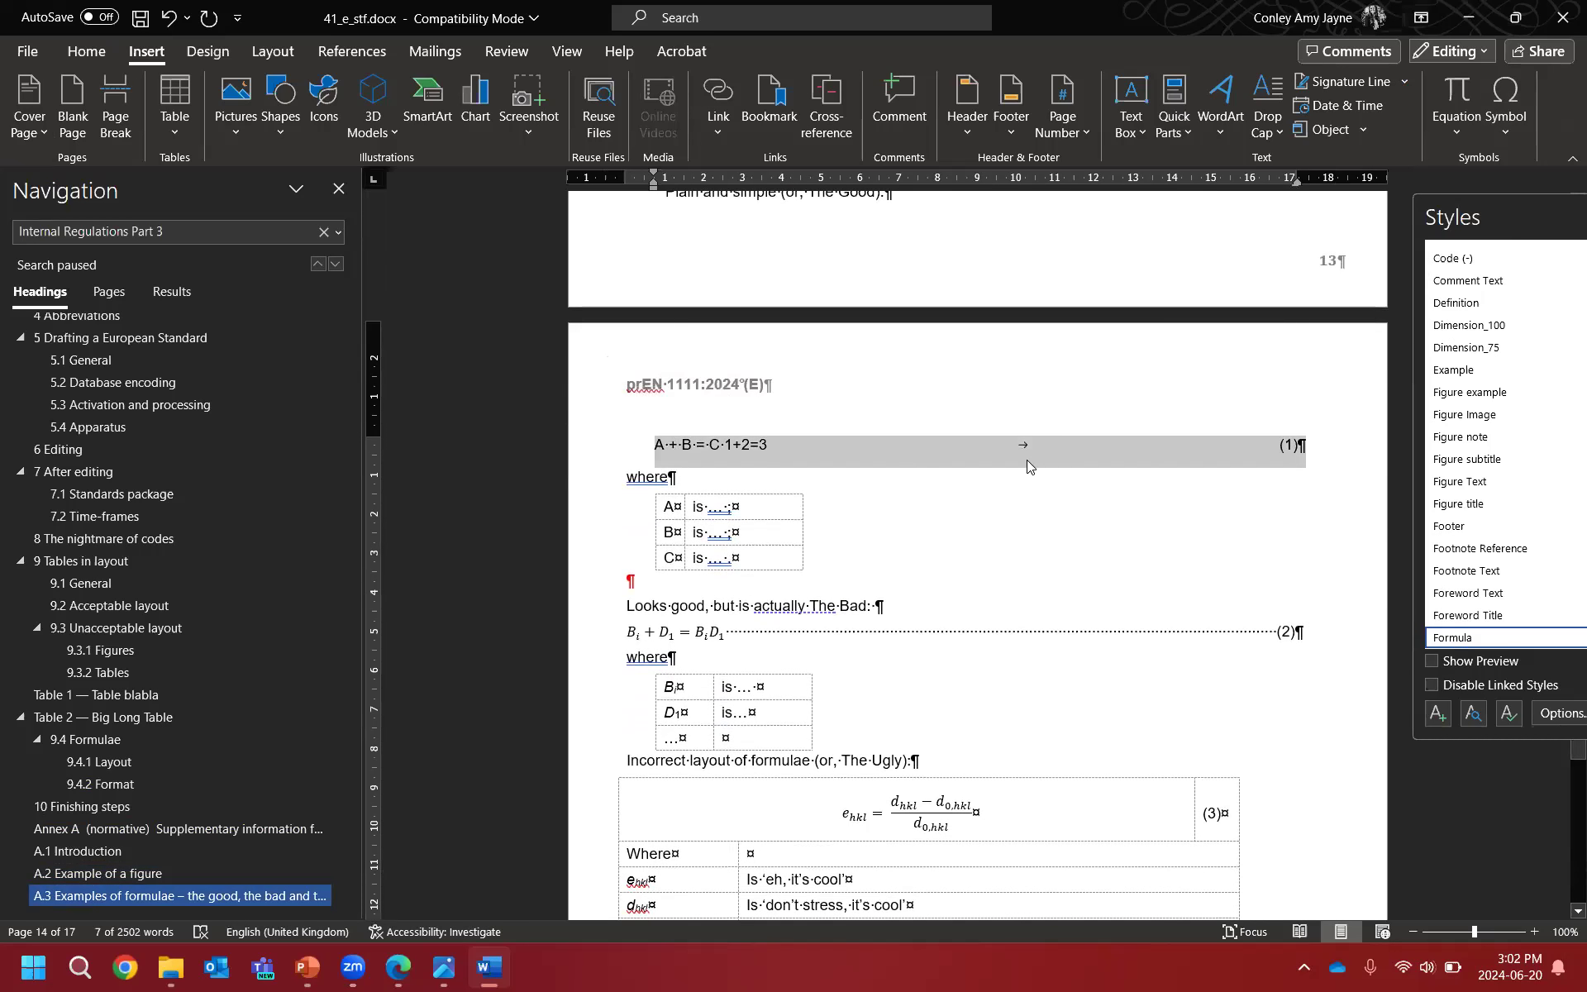
left_click(1170, 454)
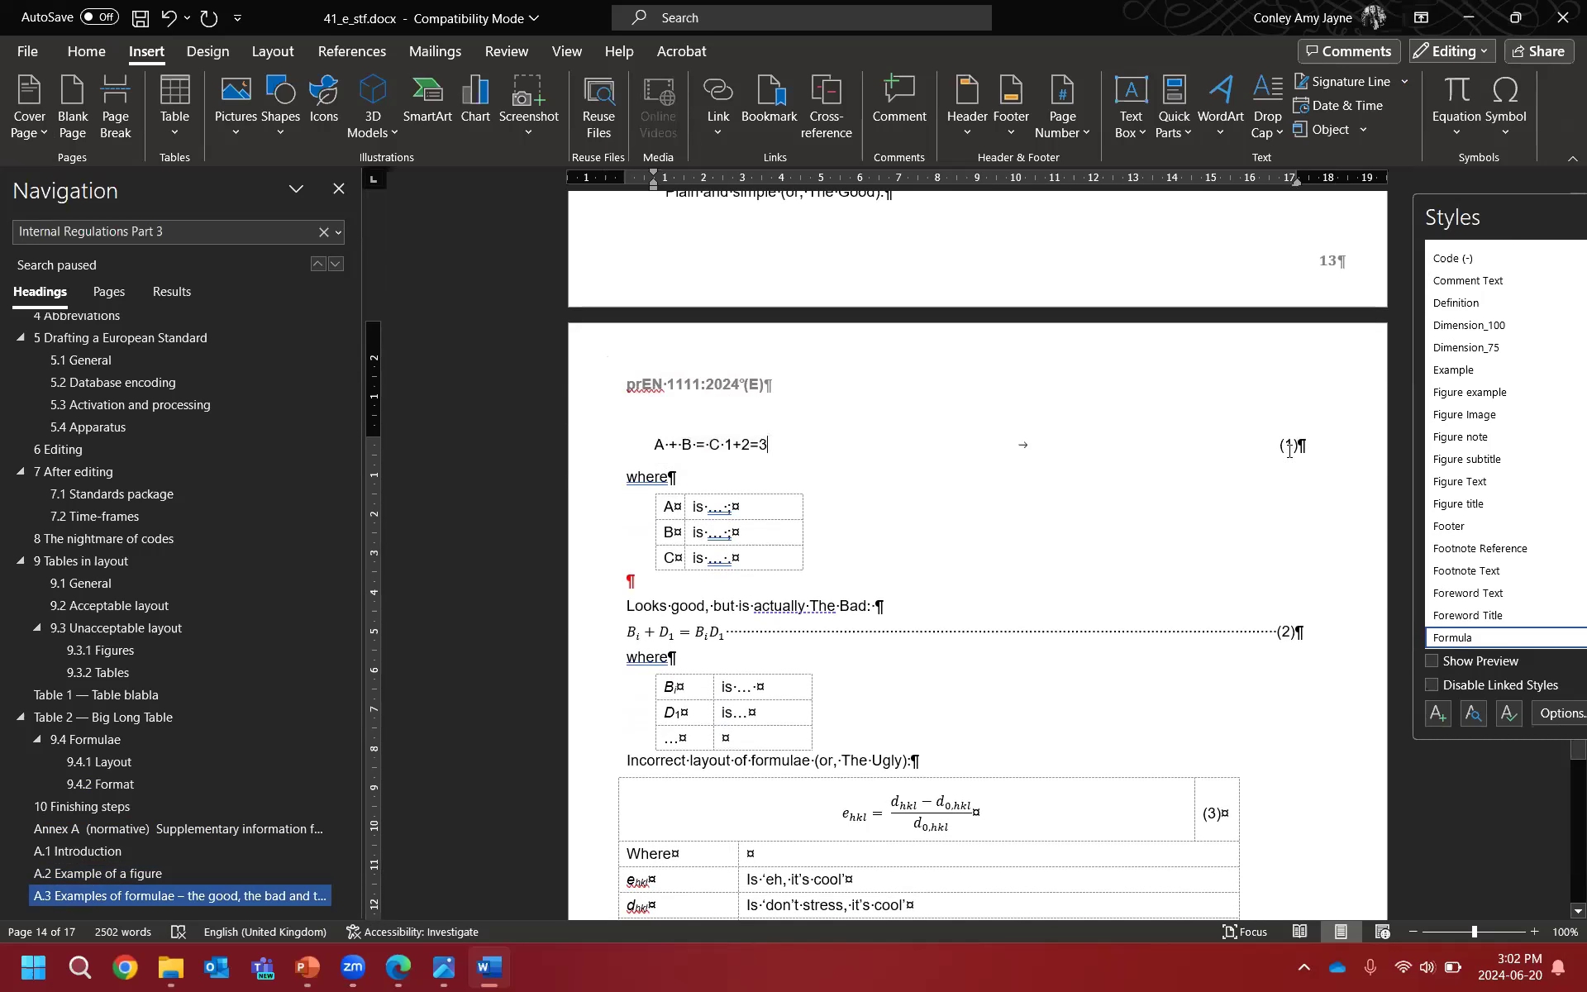
scroll(921, 489, "down", 5)
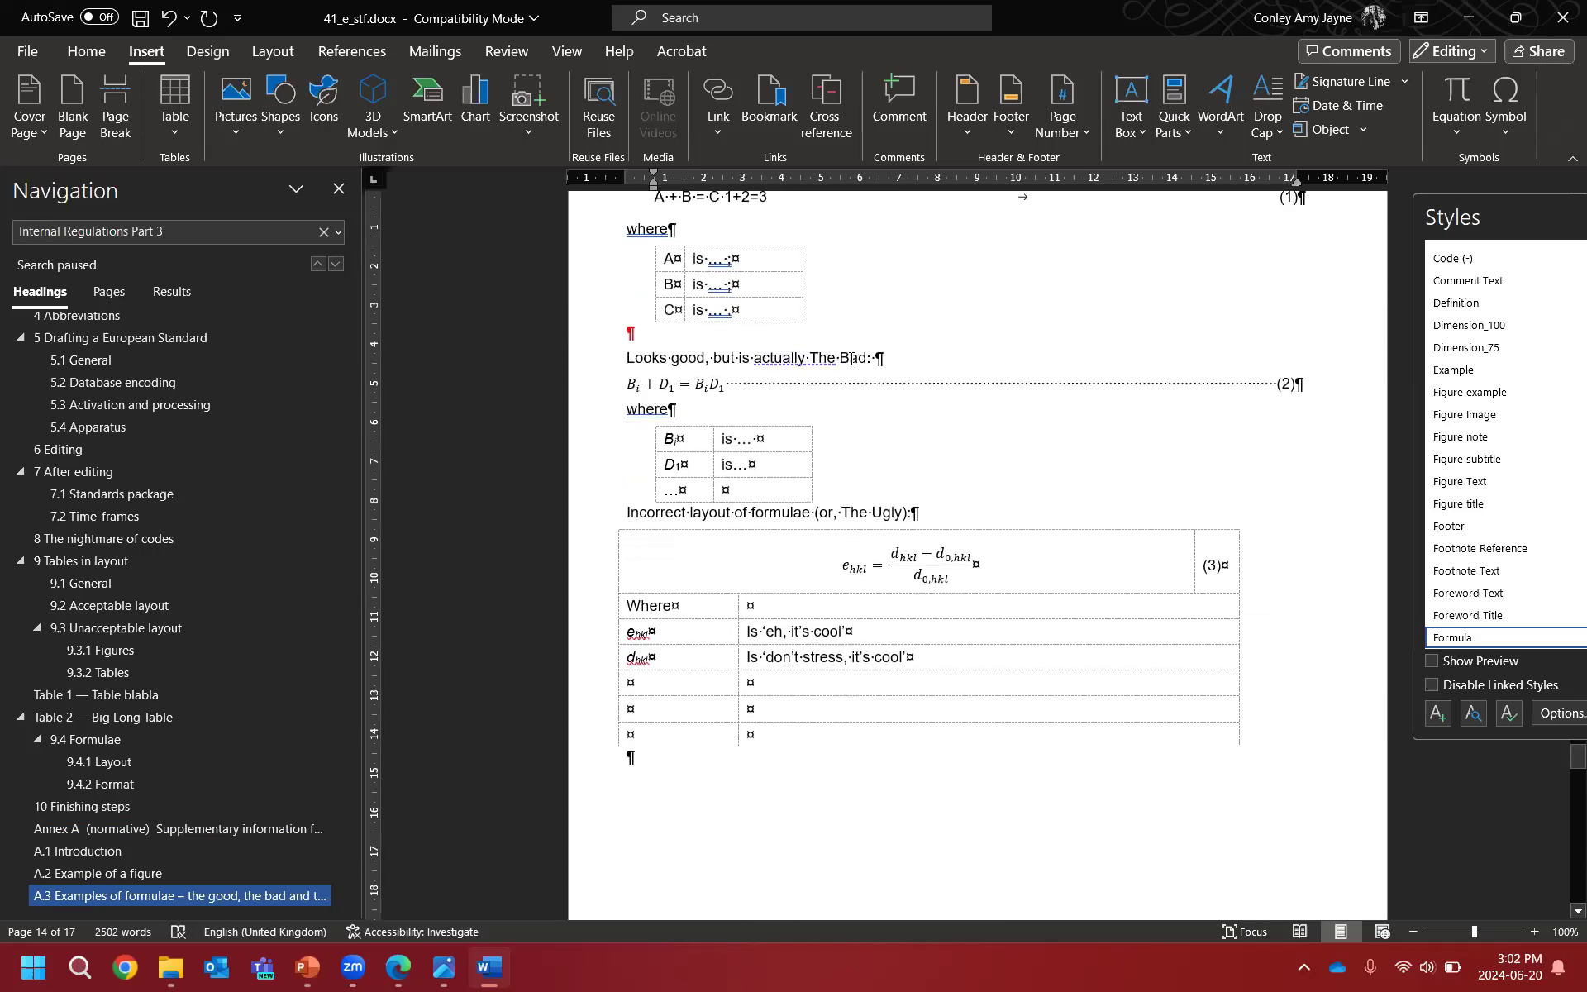
left_click(91, 51)
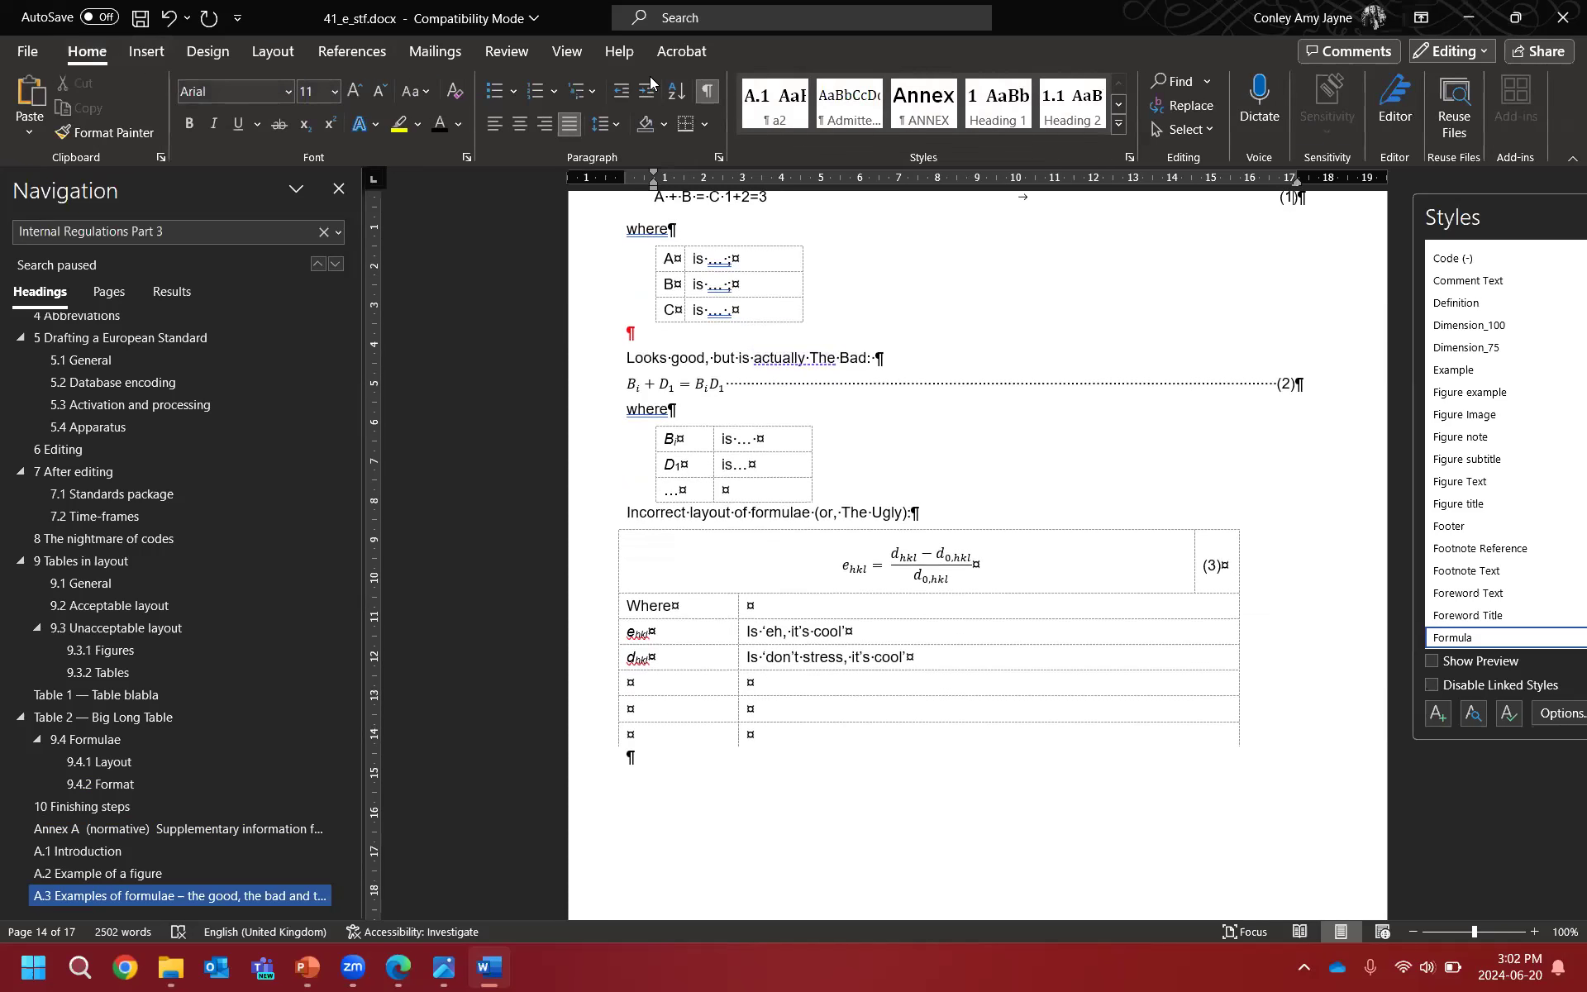
left_click(707, 96)
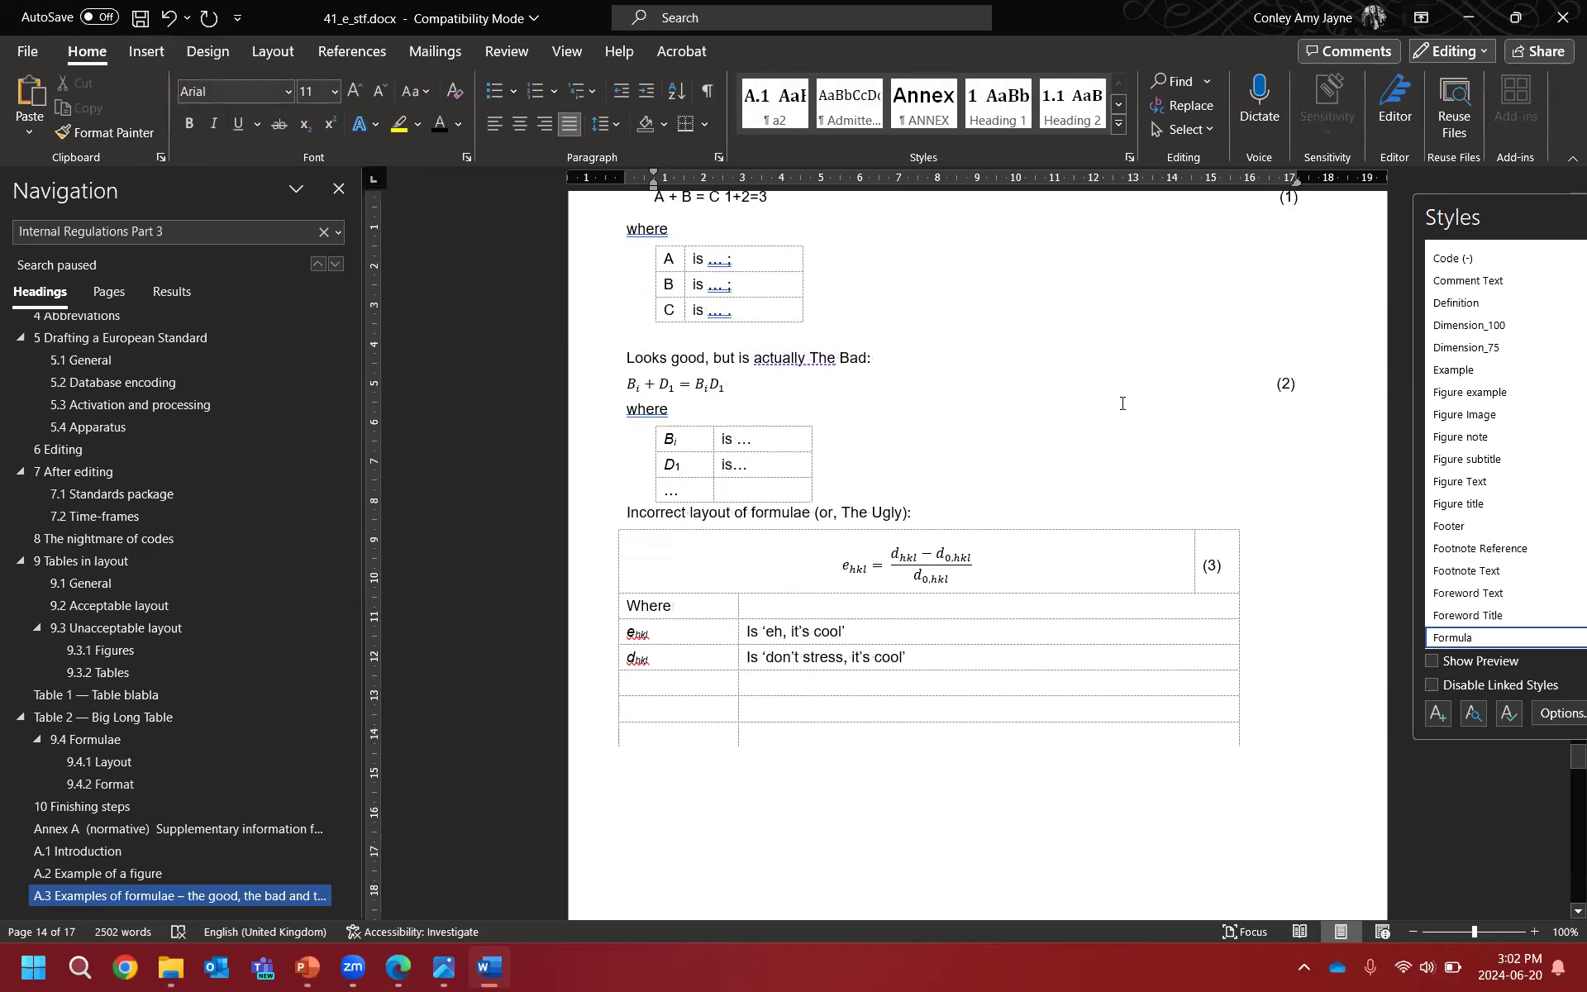
scroll(1007, 403, "up", 2)
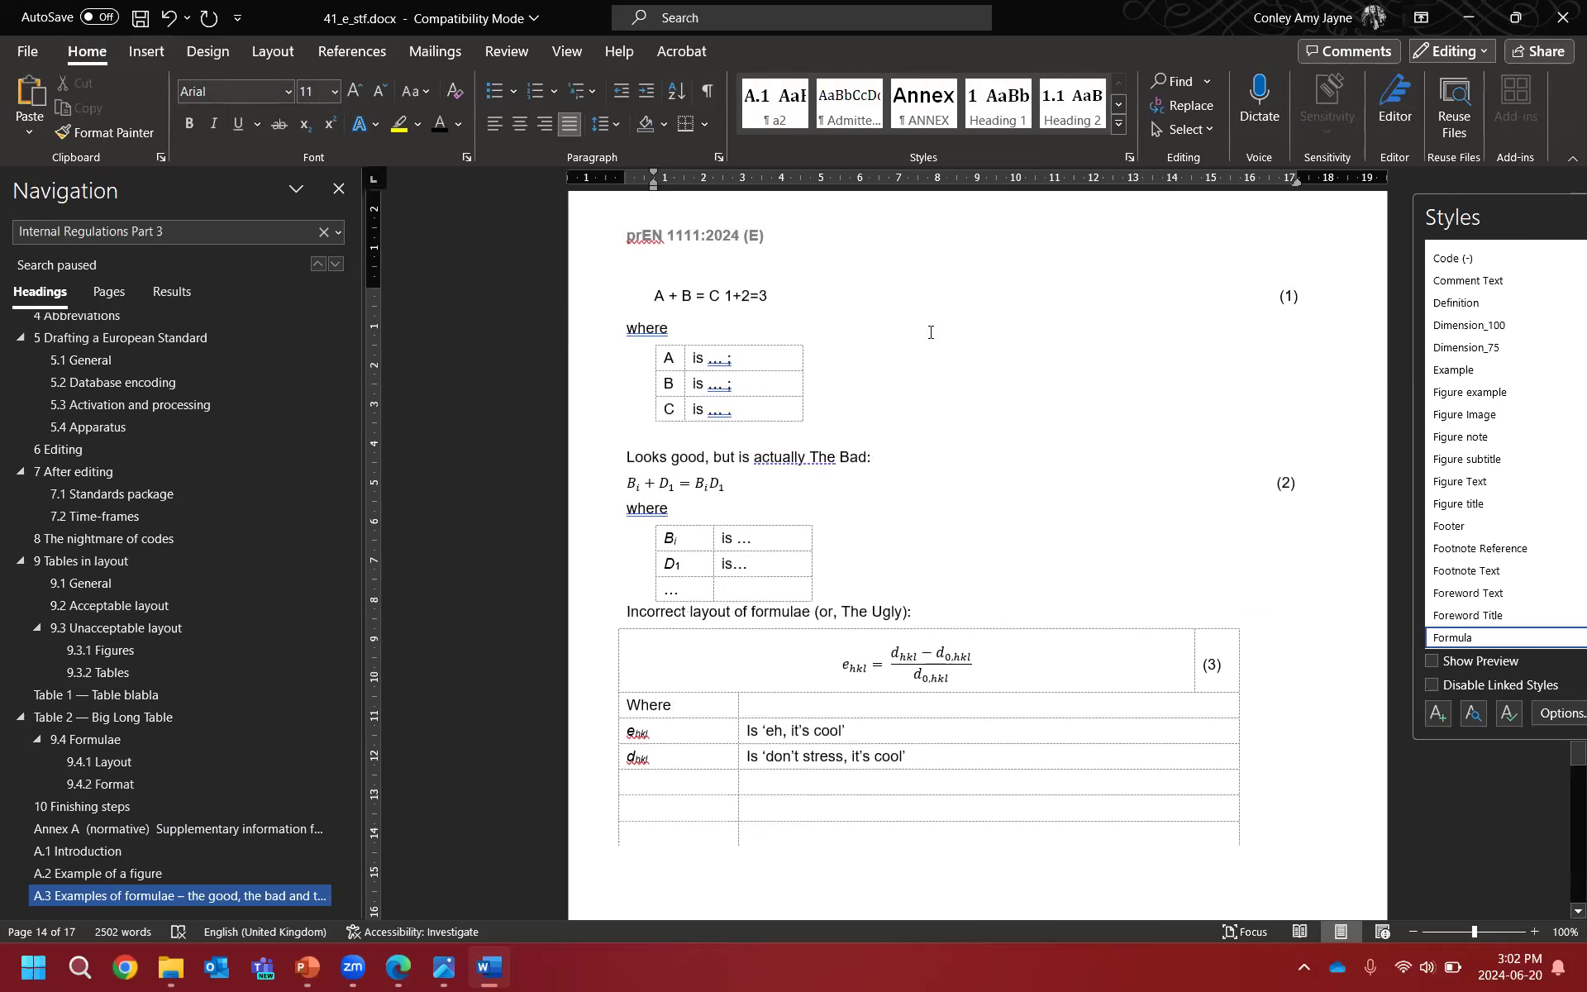
left_click(711, 96)
Step: Delete the run of spaces and the tab between Formula (2) and its number, leaving a single space
left_click_drag(868, 485, 1152, 491)
left_click(1174, 489)
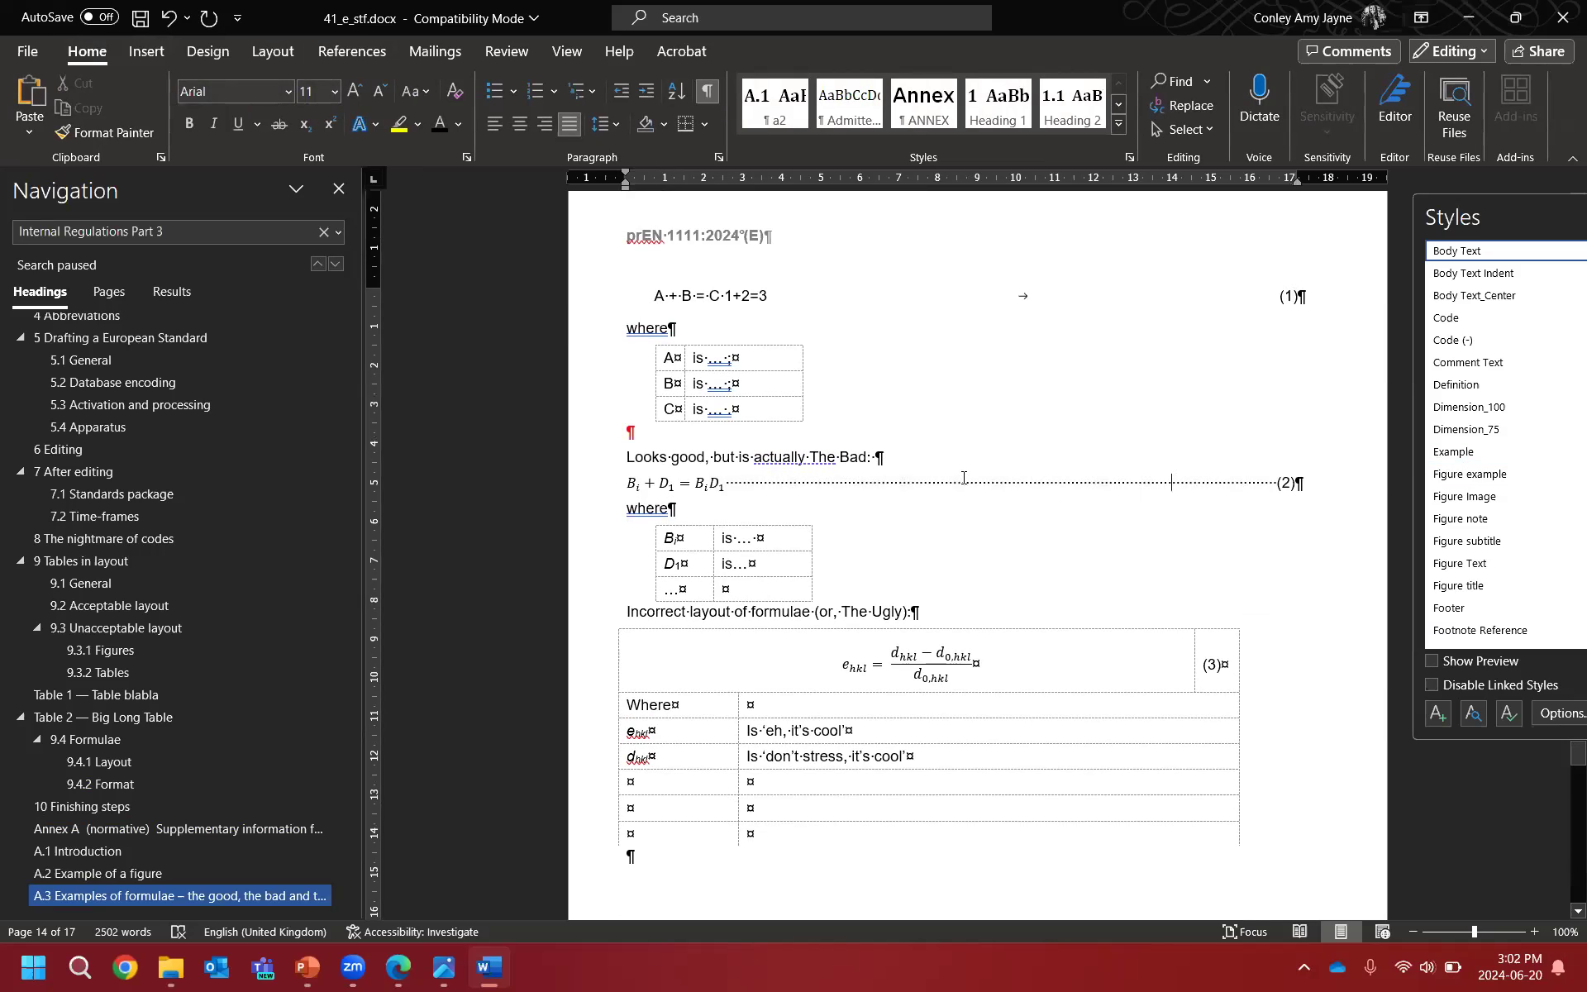
left_click_drag(732, 484, 1262, 501)
key("Delete")
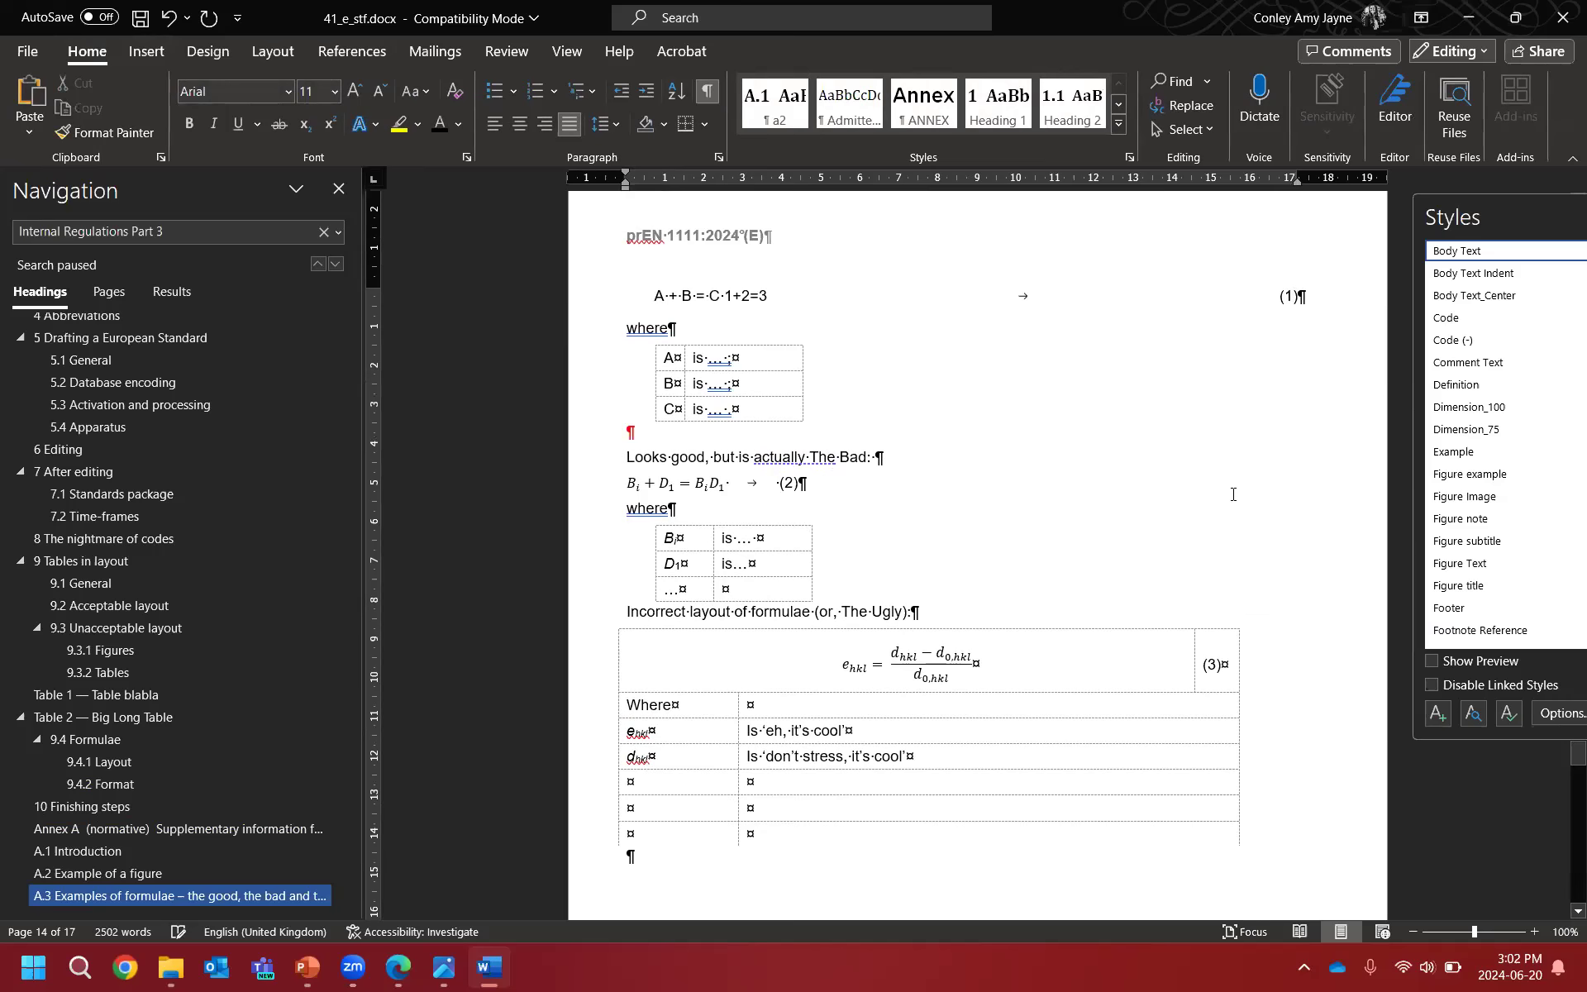
key("Delete")
key("BackSpace")
Step: Apply the Formula style to the Formula (2) line and insert a tab before its number
left_click(576, 486)
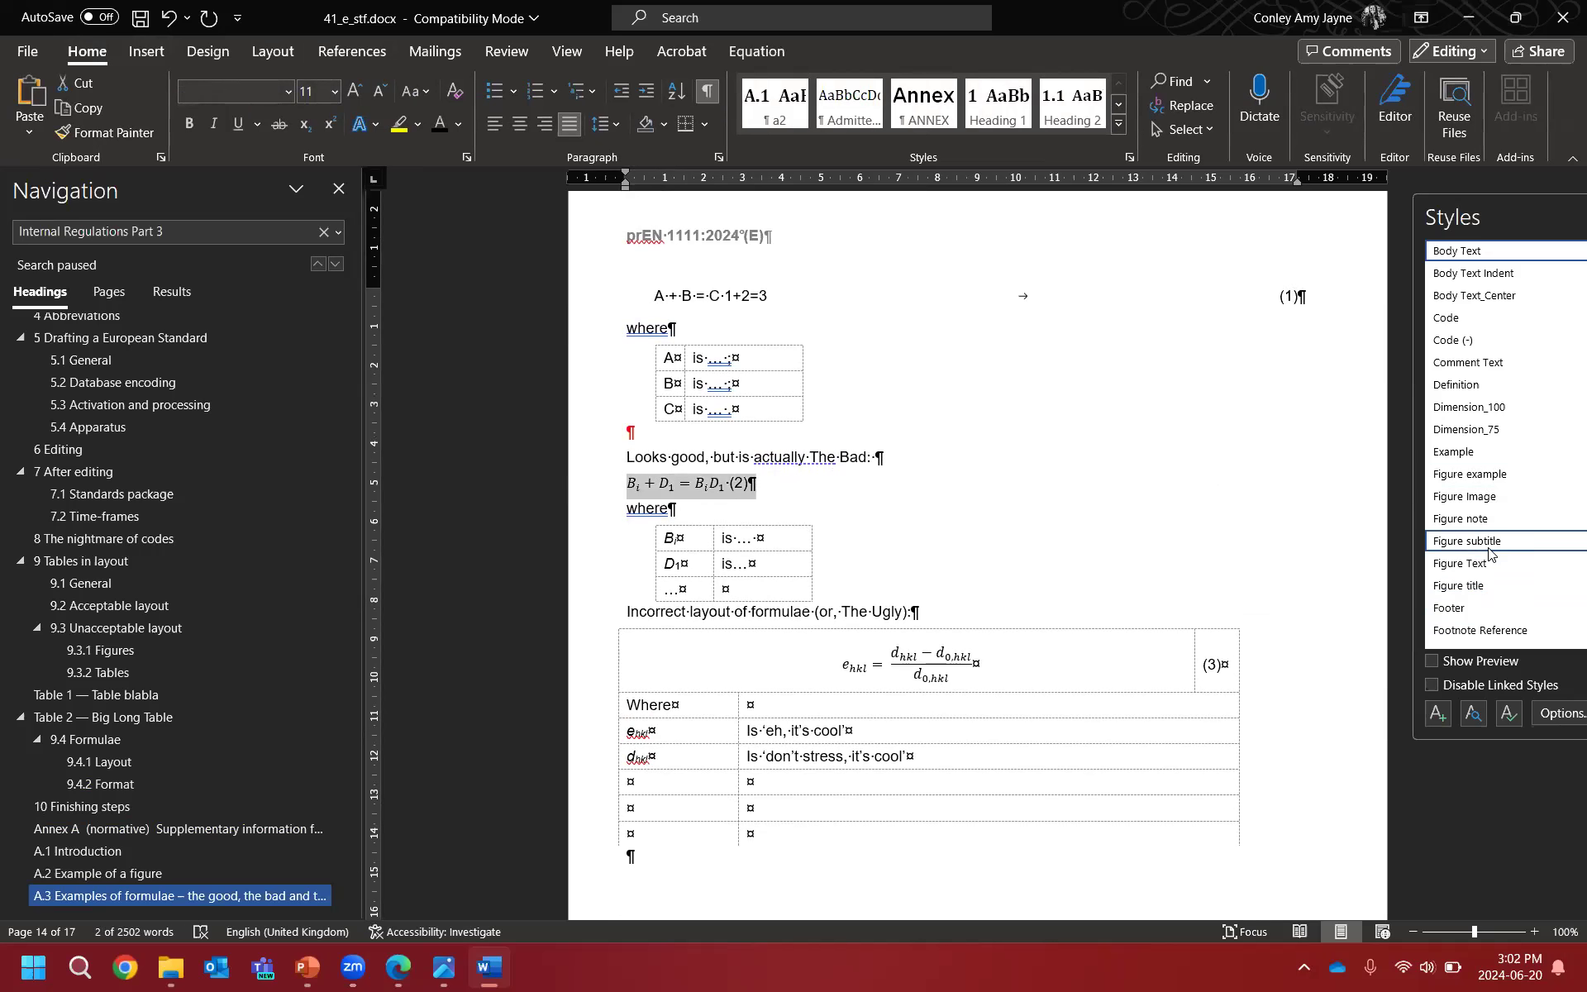
scroll(1484, 566, "down", 1)
scroll(1484, 579, "down", 1)
left_click(1470, 621)
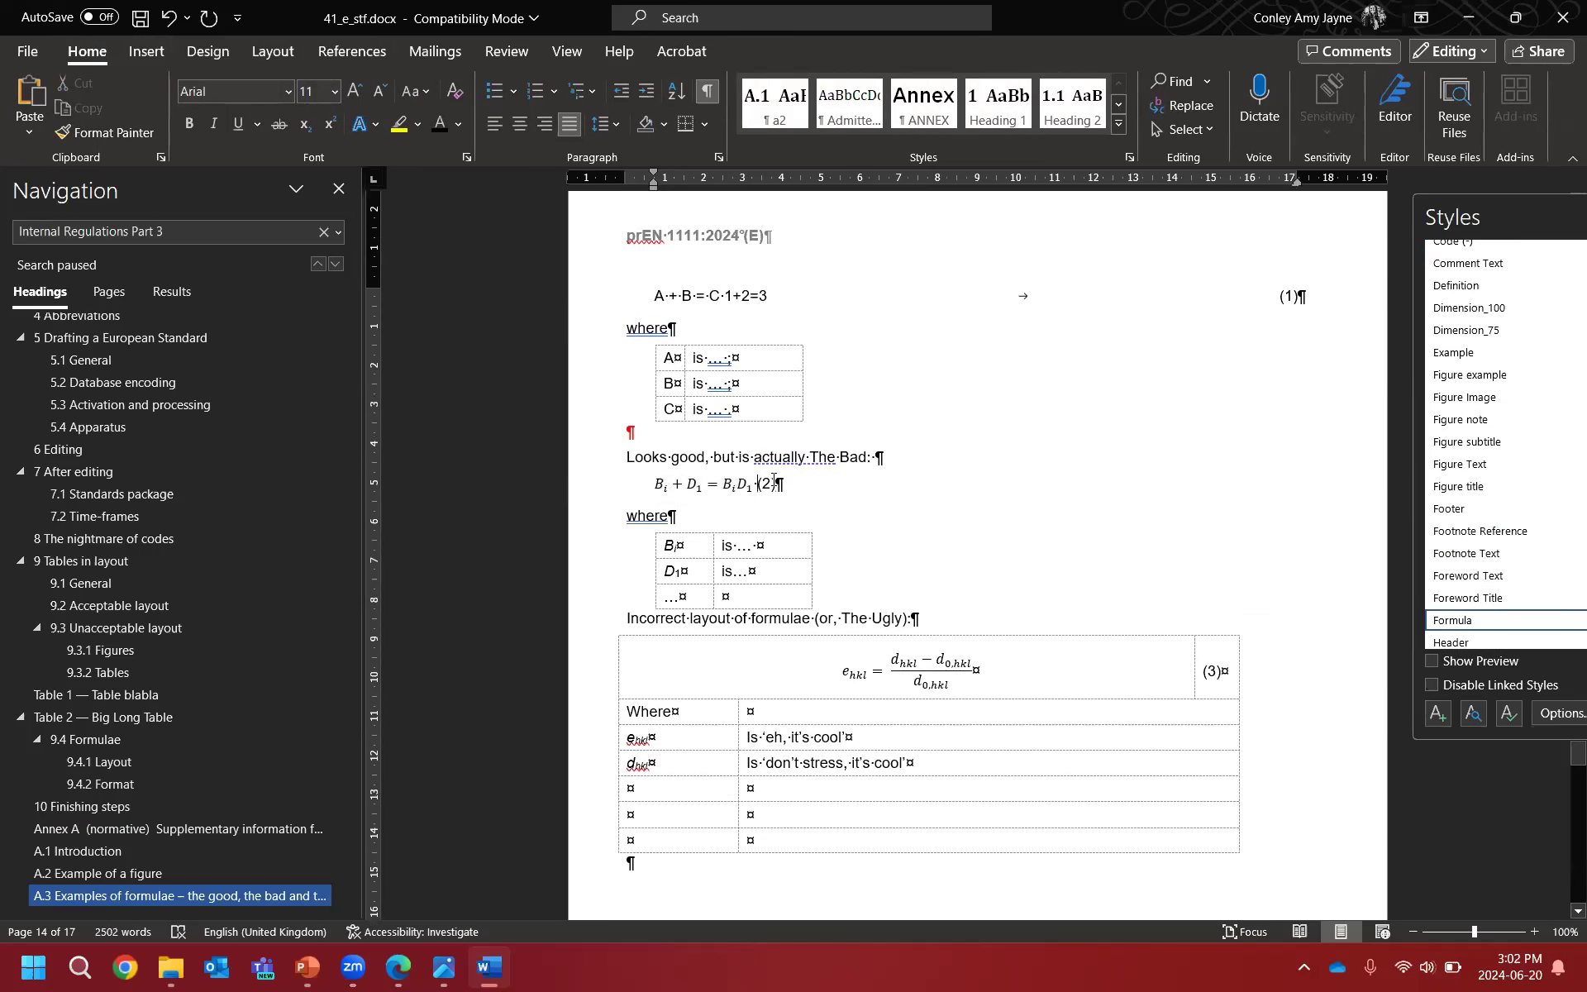
key("Tab")
Step: Convert the whole Formula (3) table to text separated by tabs and delete the tab after "Where"
scroll(971, 499, "down", 5)
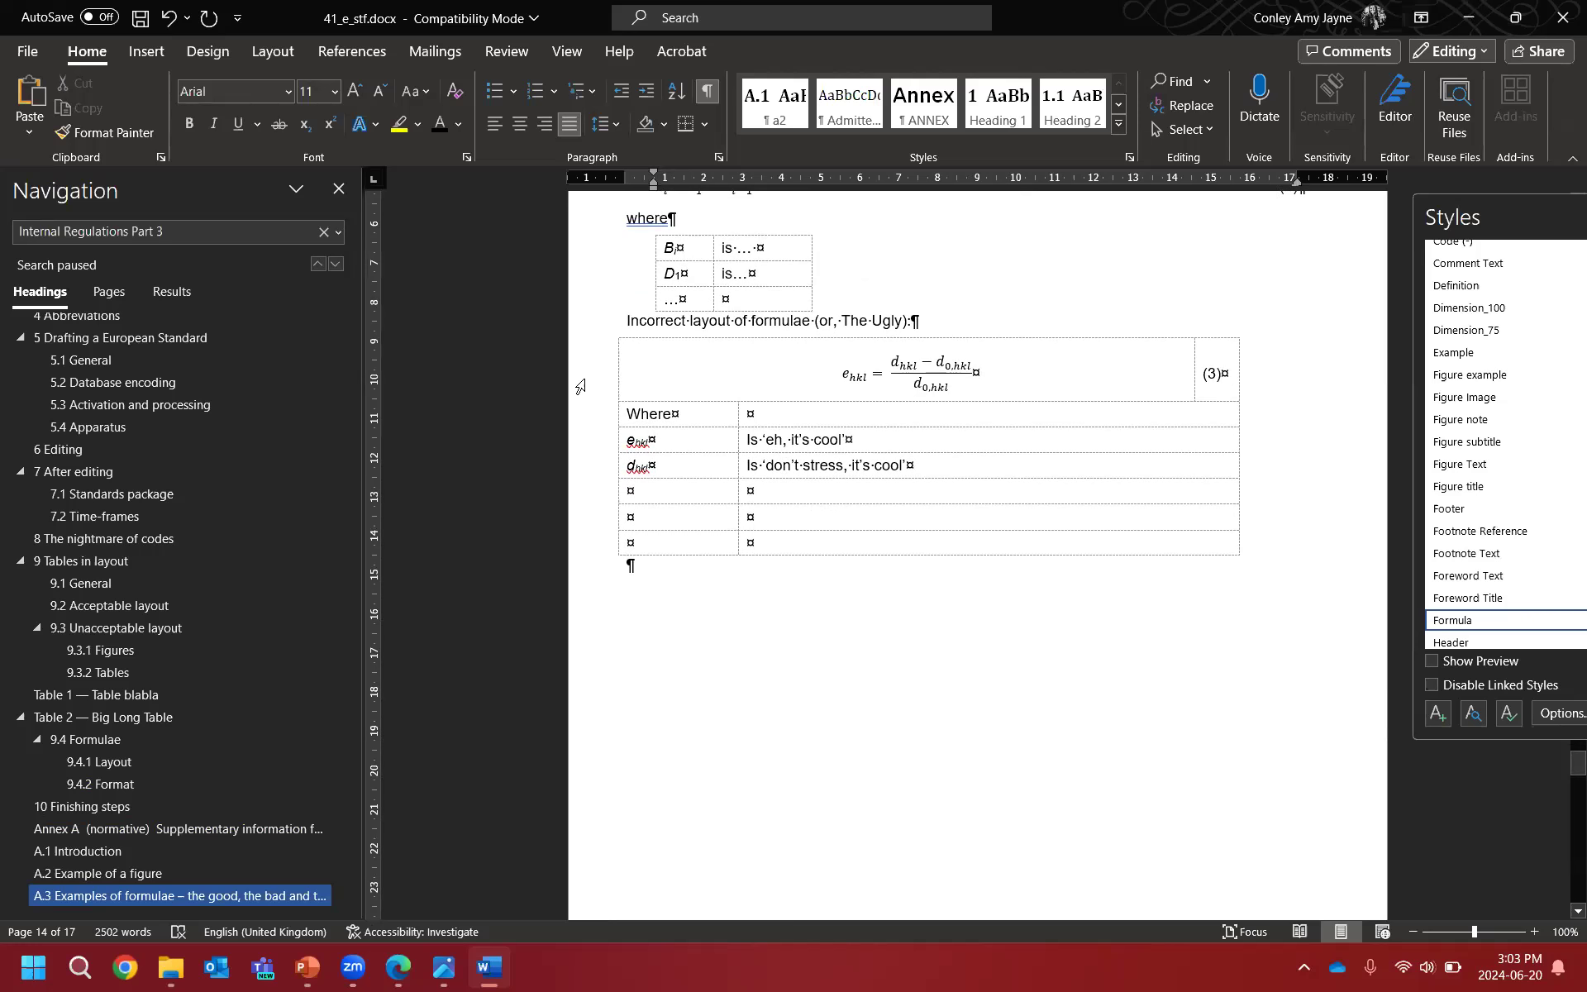
left_click_drag(581, 380, 595, 540)
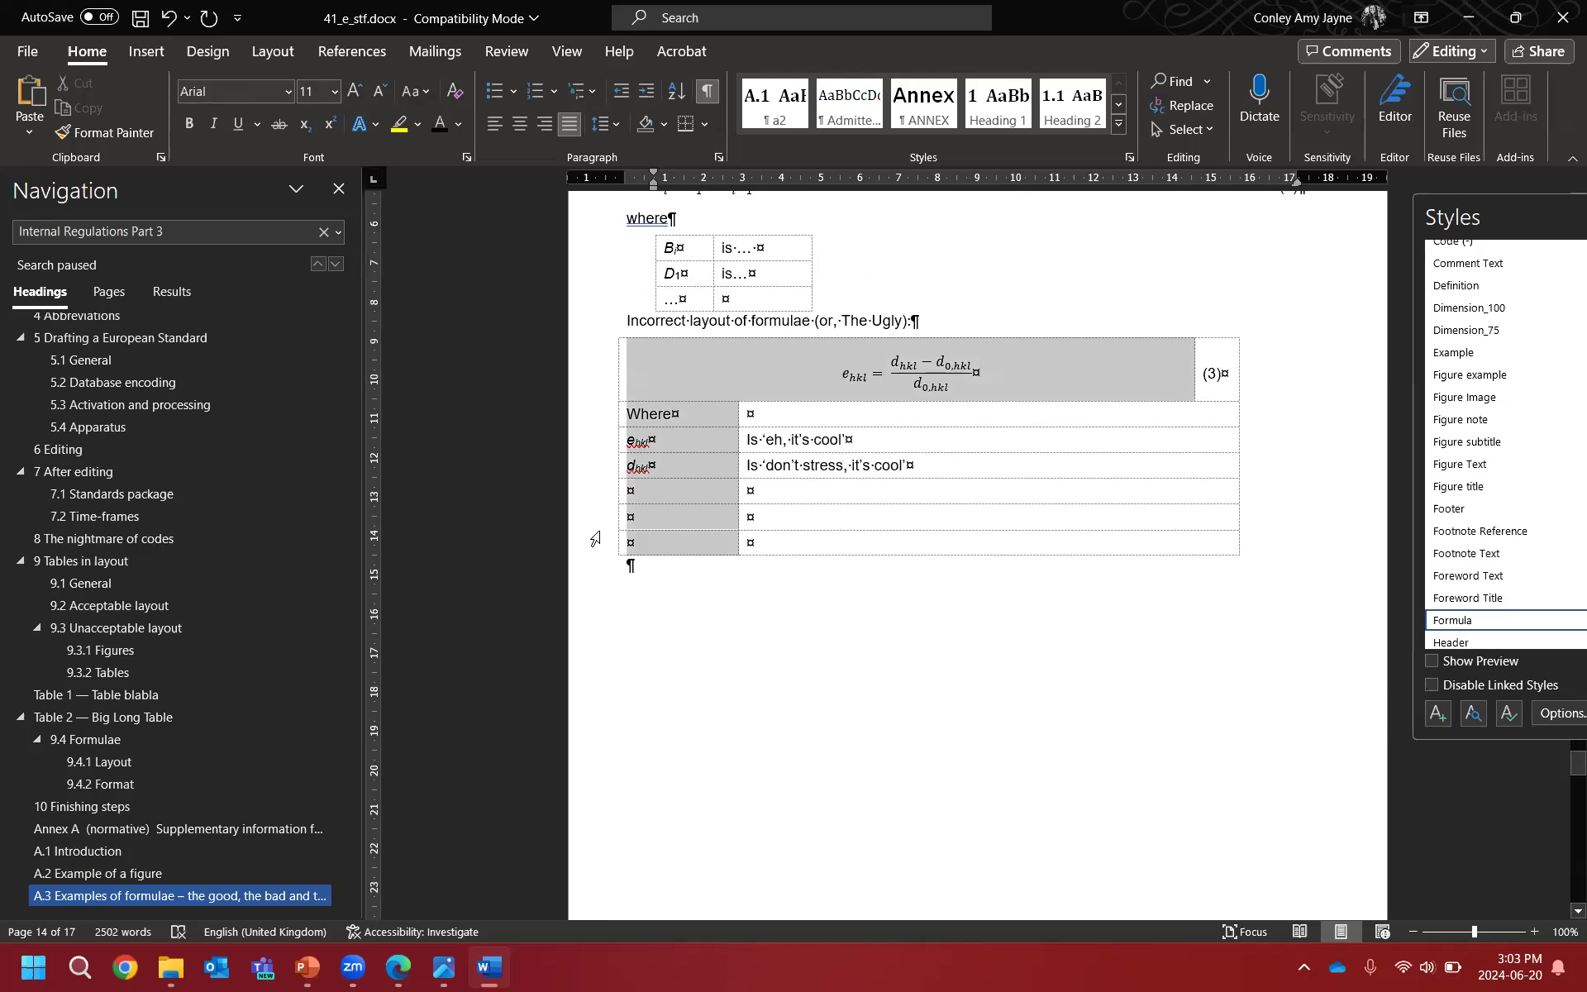
left_click(727, 366)
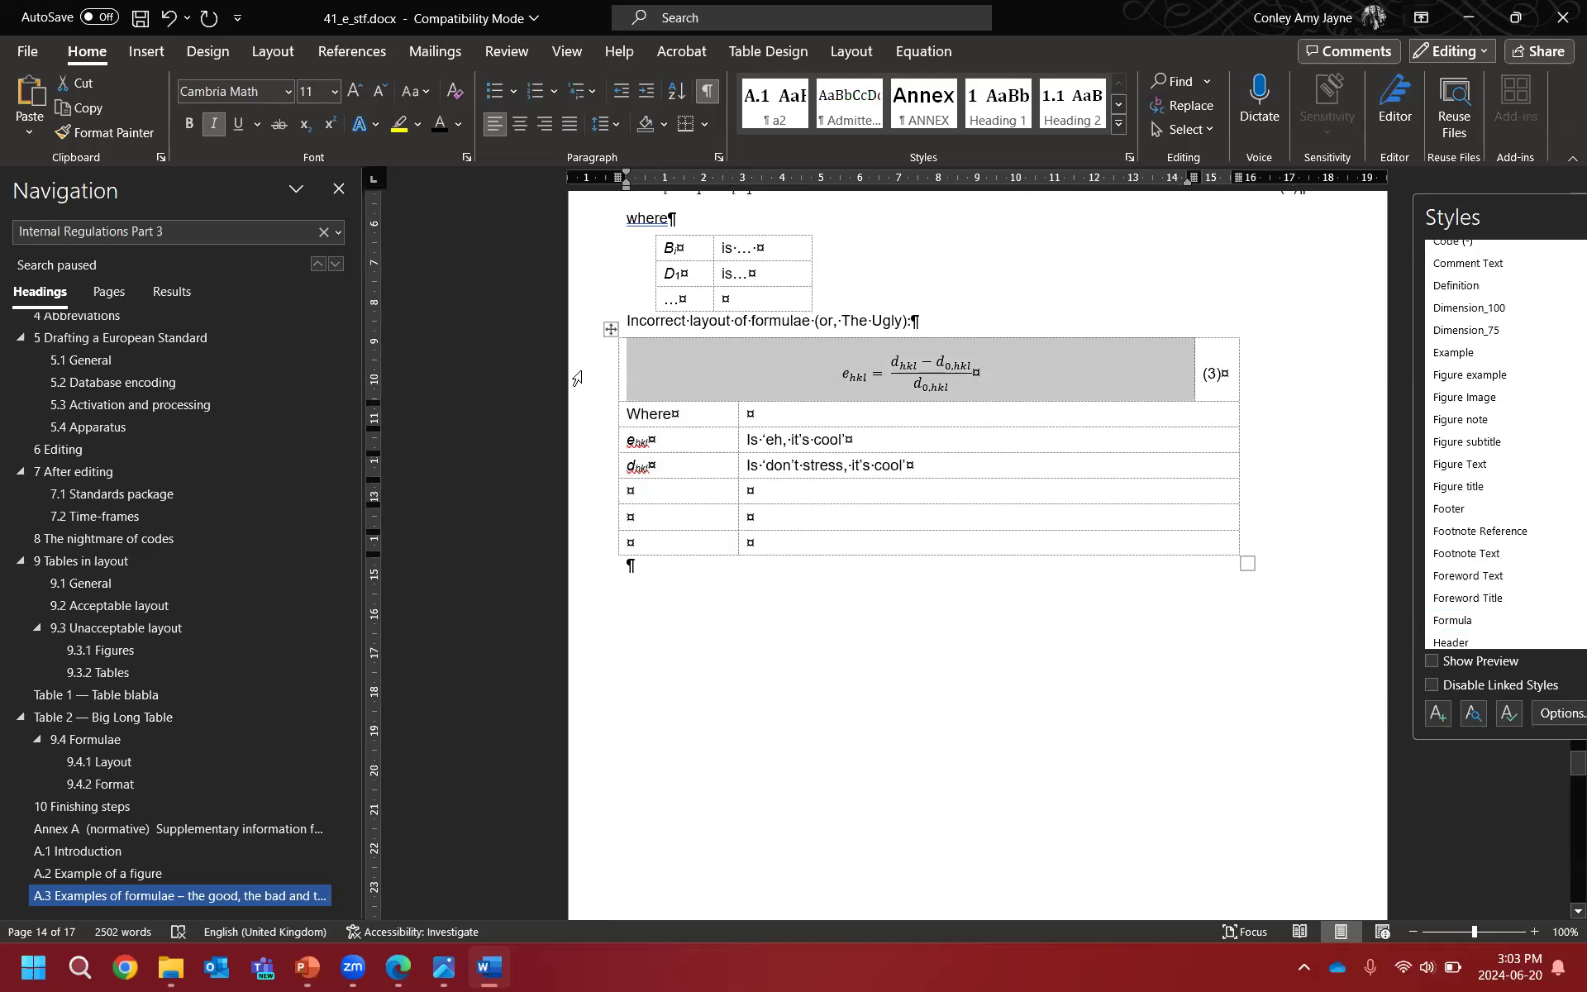
left_click(1227, 379)
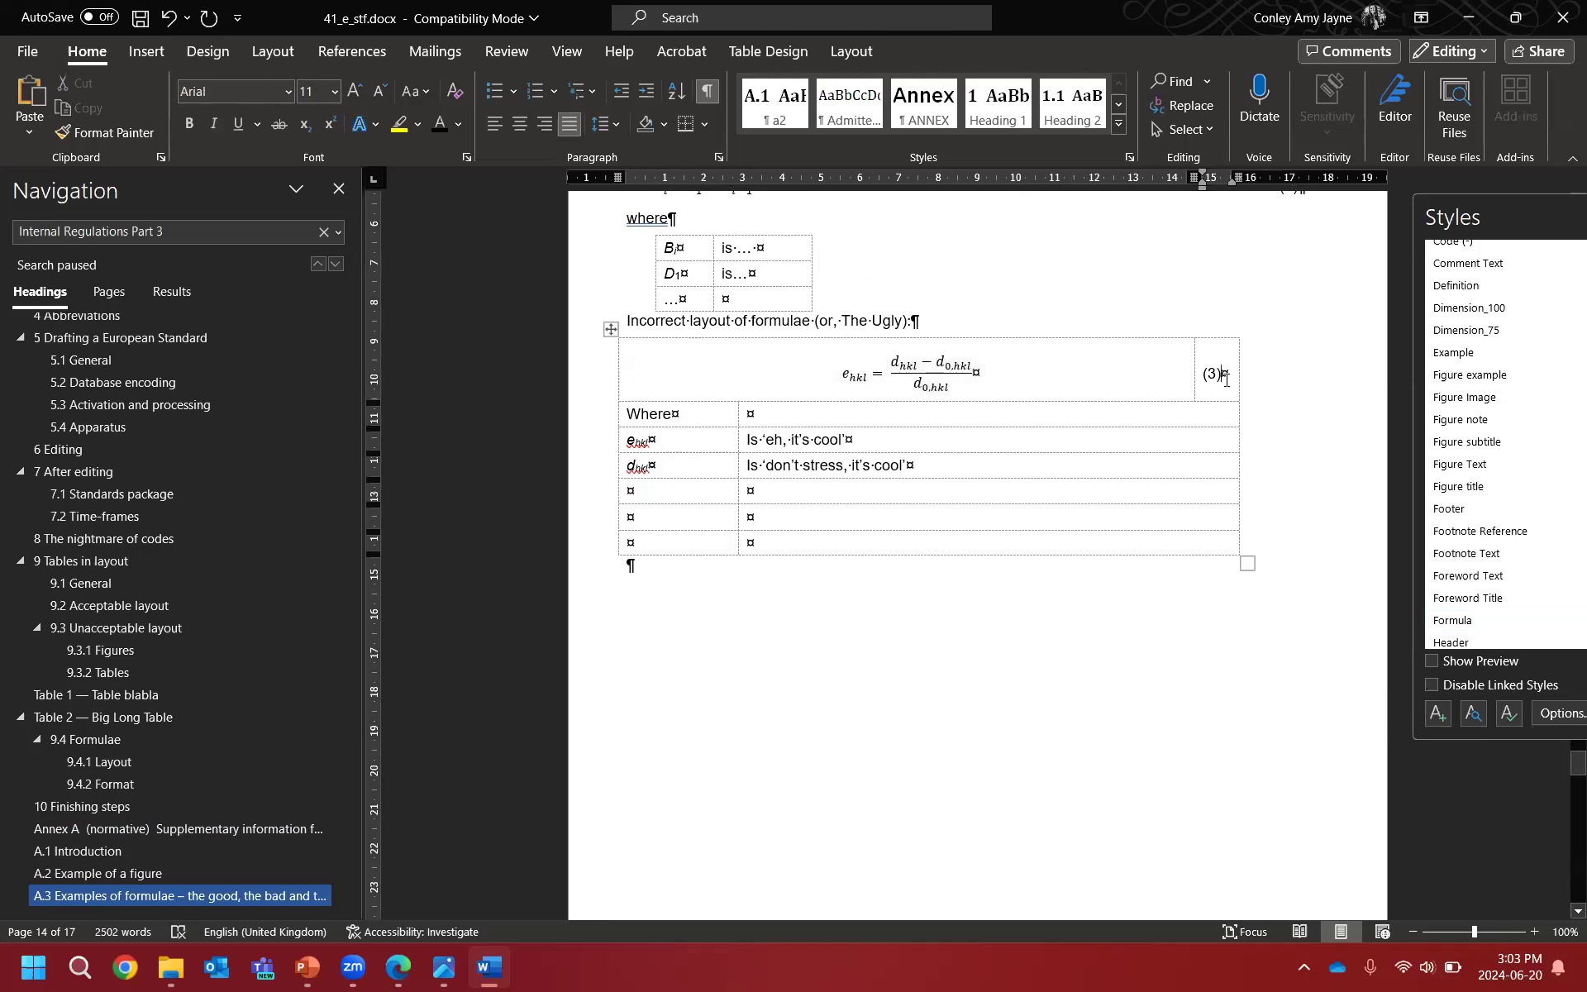
left_click_drag(607, 371, 1048, 467)
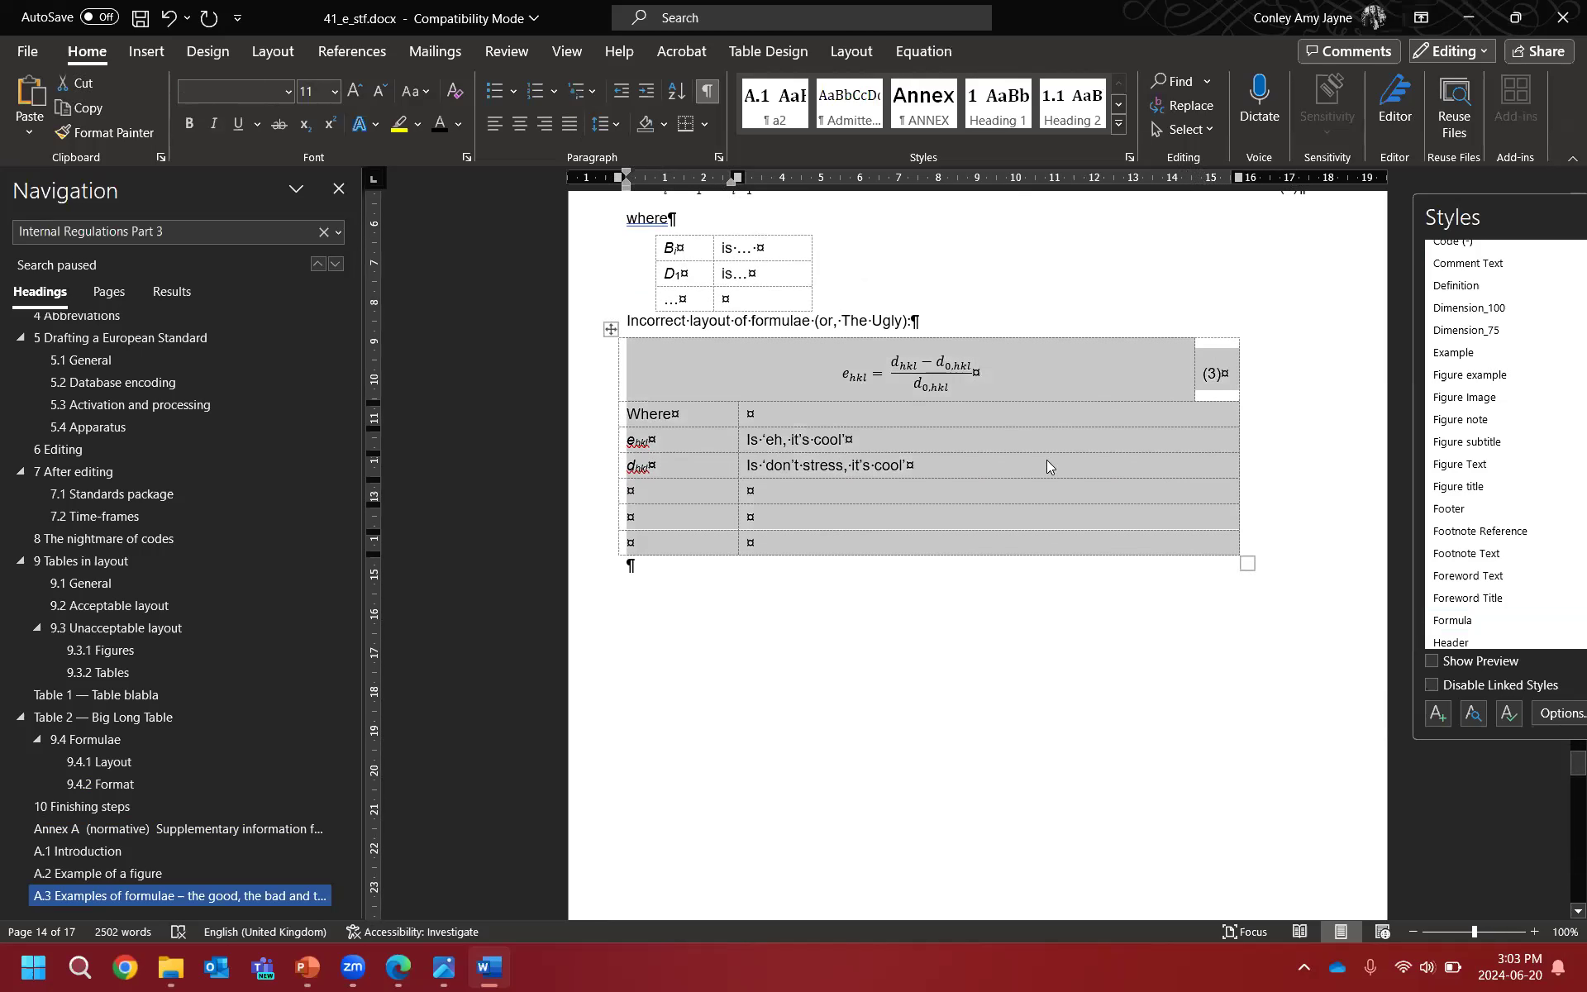
left_click(851, 51)
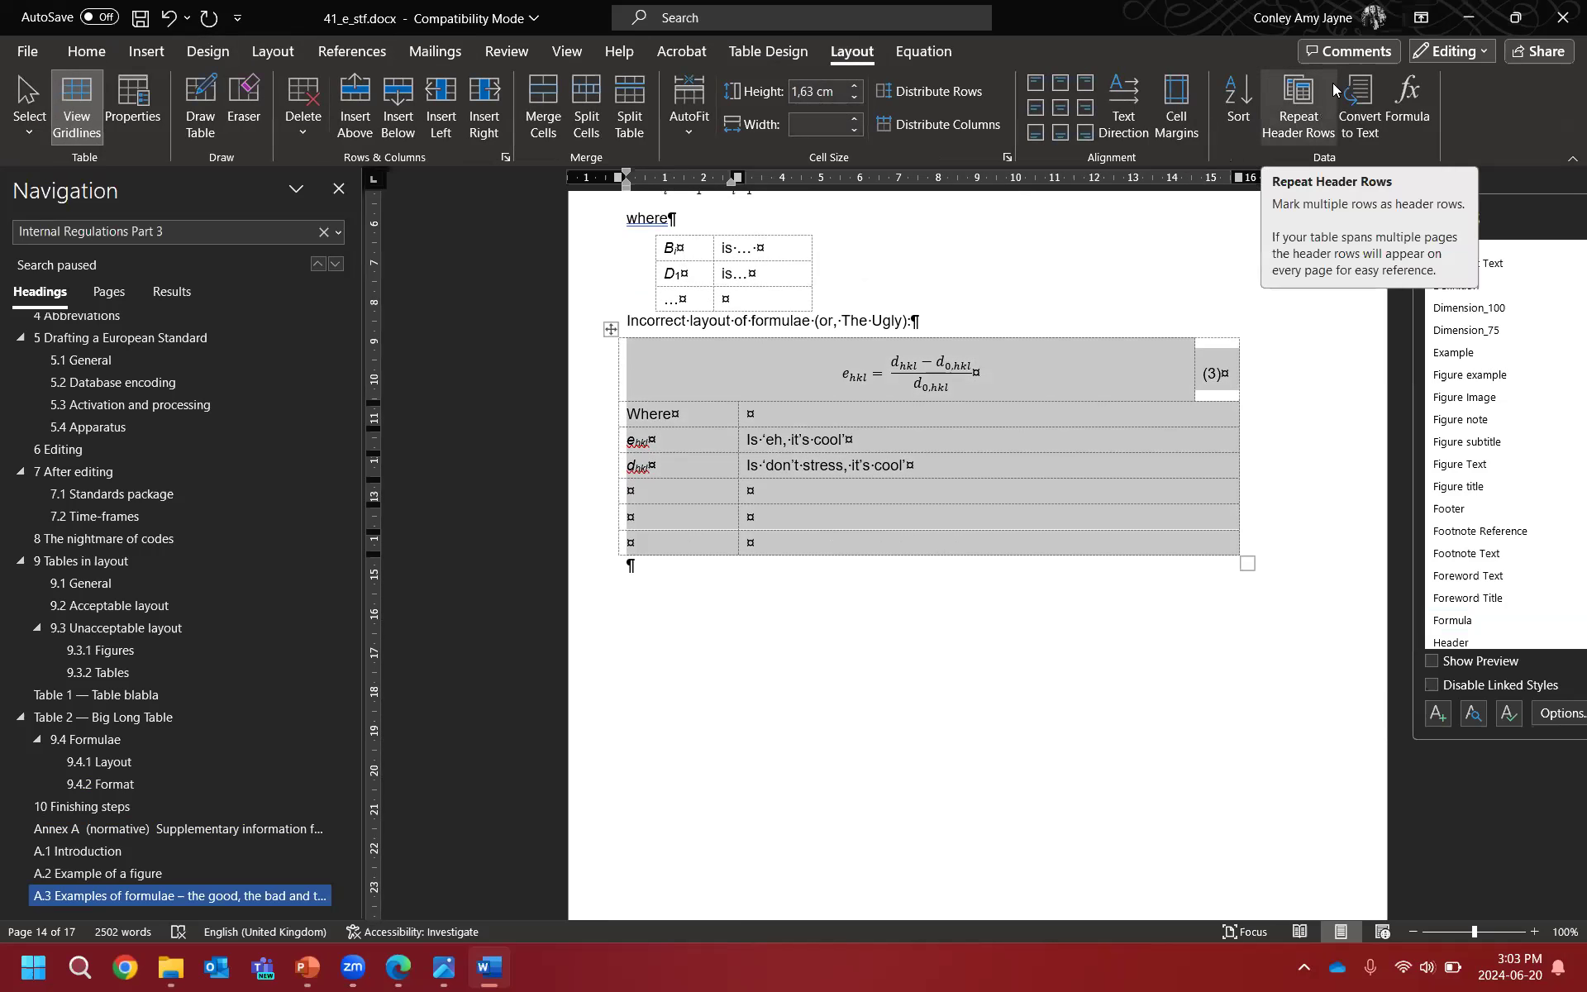
left_click(1358, 89)
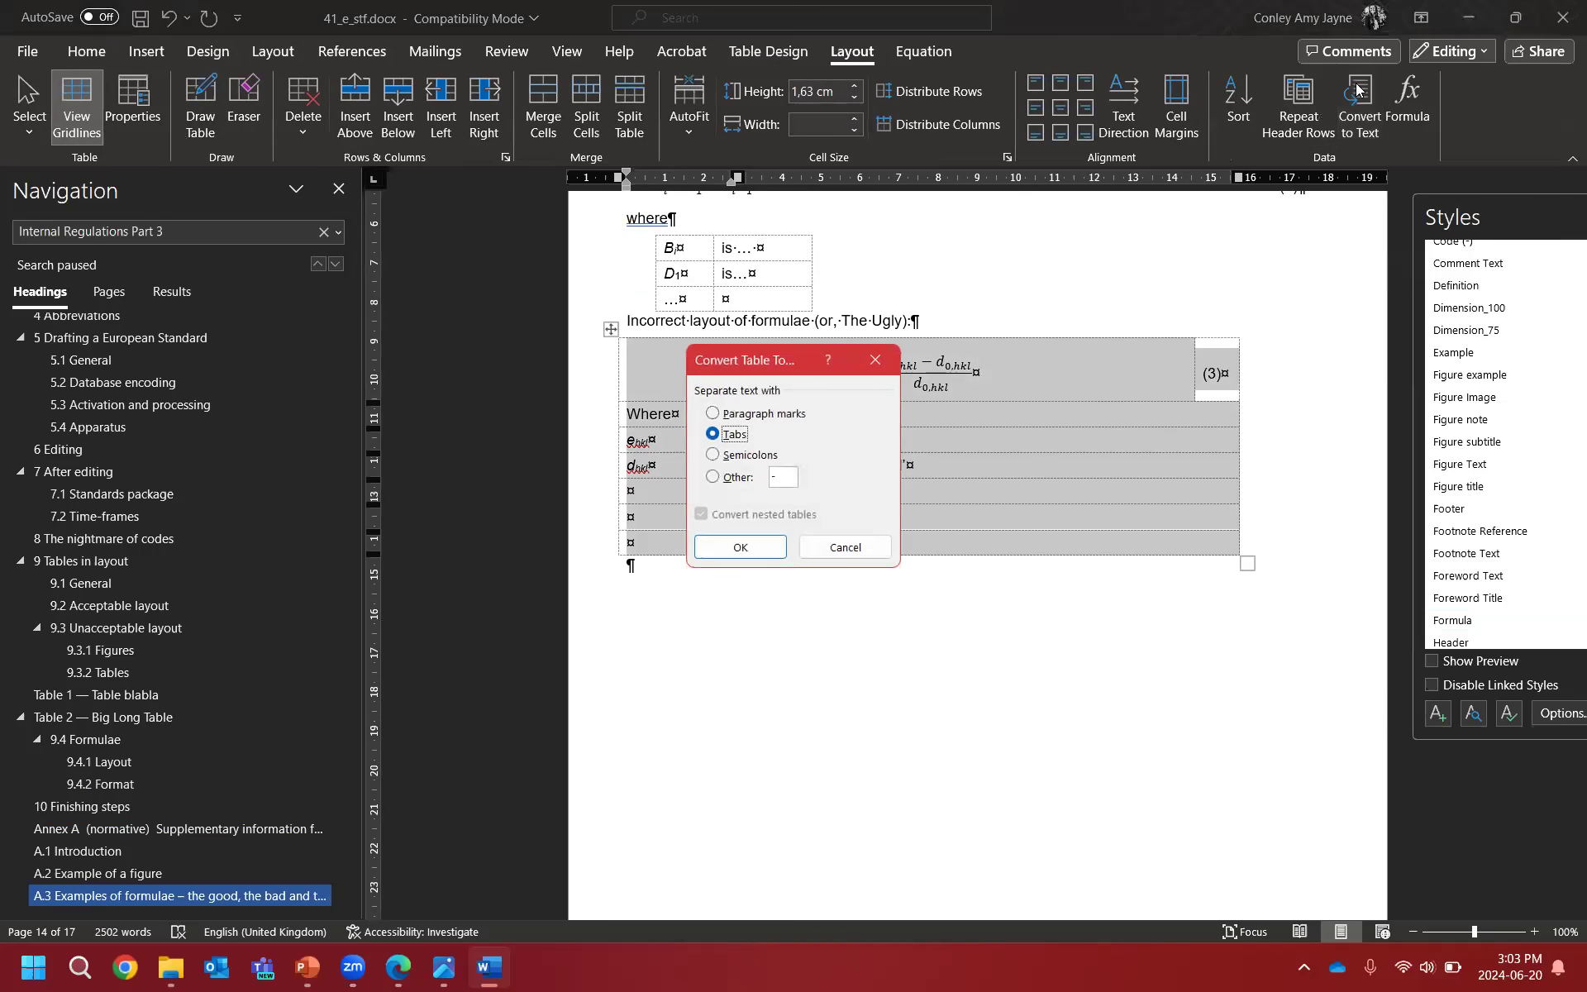
left_click(738, 546)
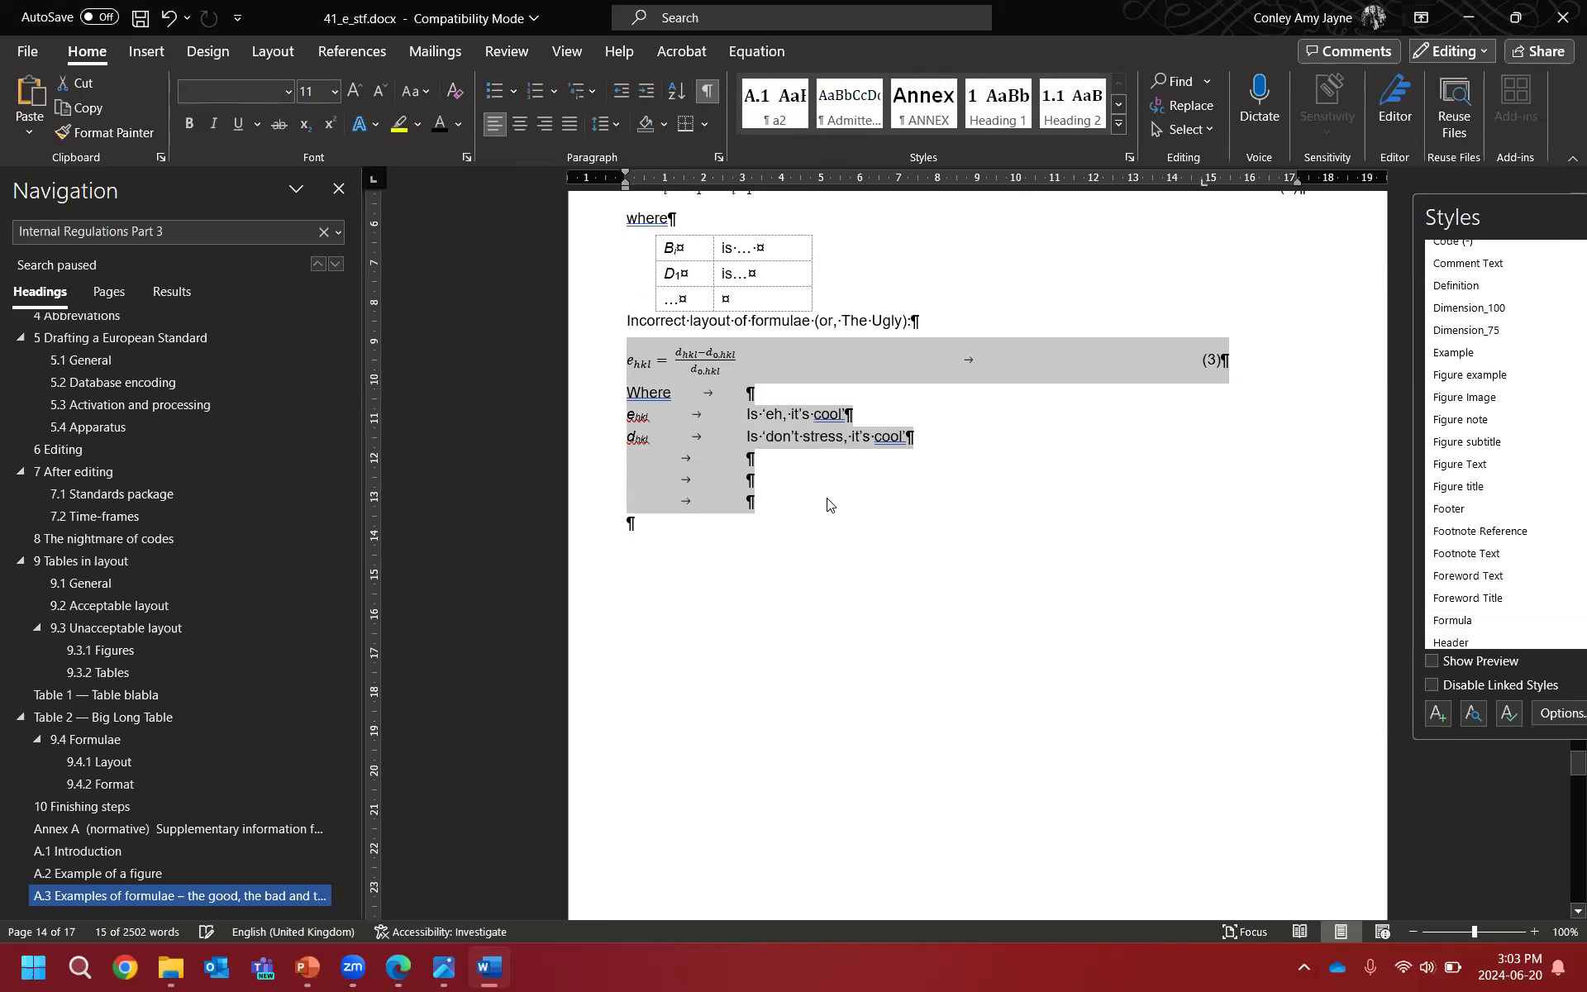
left_click(827, 494)
key("BackSpace")
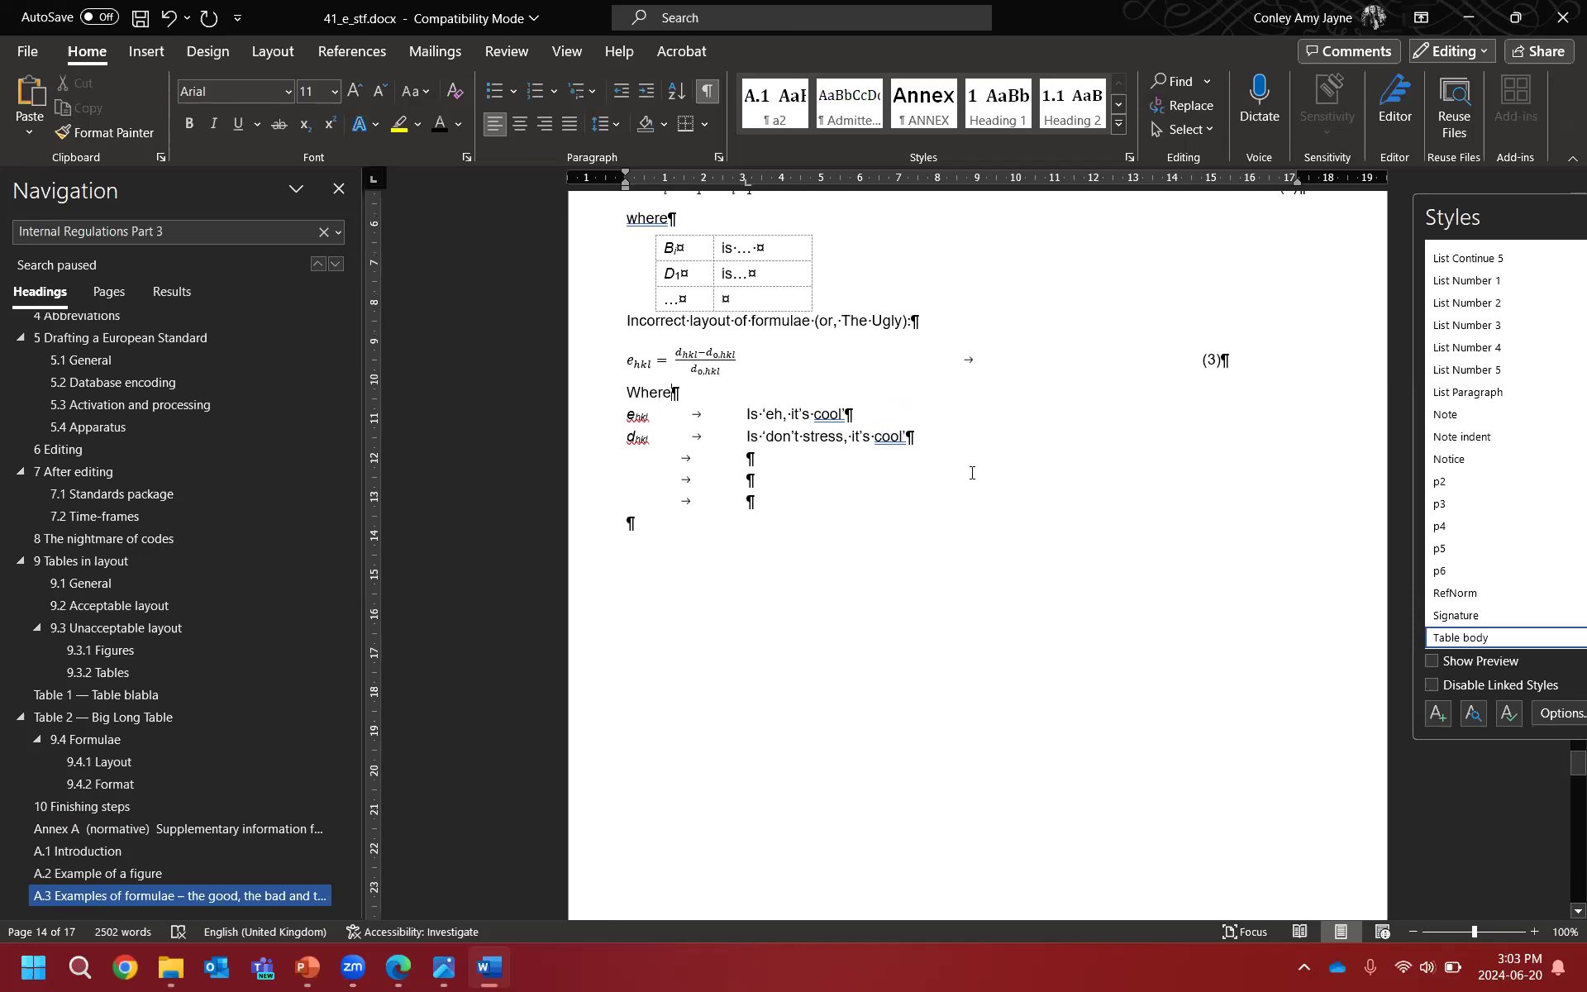
Step: Examine the layout of the three formulae in clause A.3 and the "(normative)" status in the Annex B heading
scroll(909, 519, "down", 3)
scroll(910, 519, "up", 8)
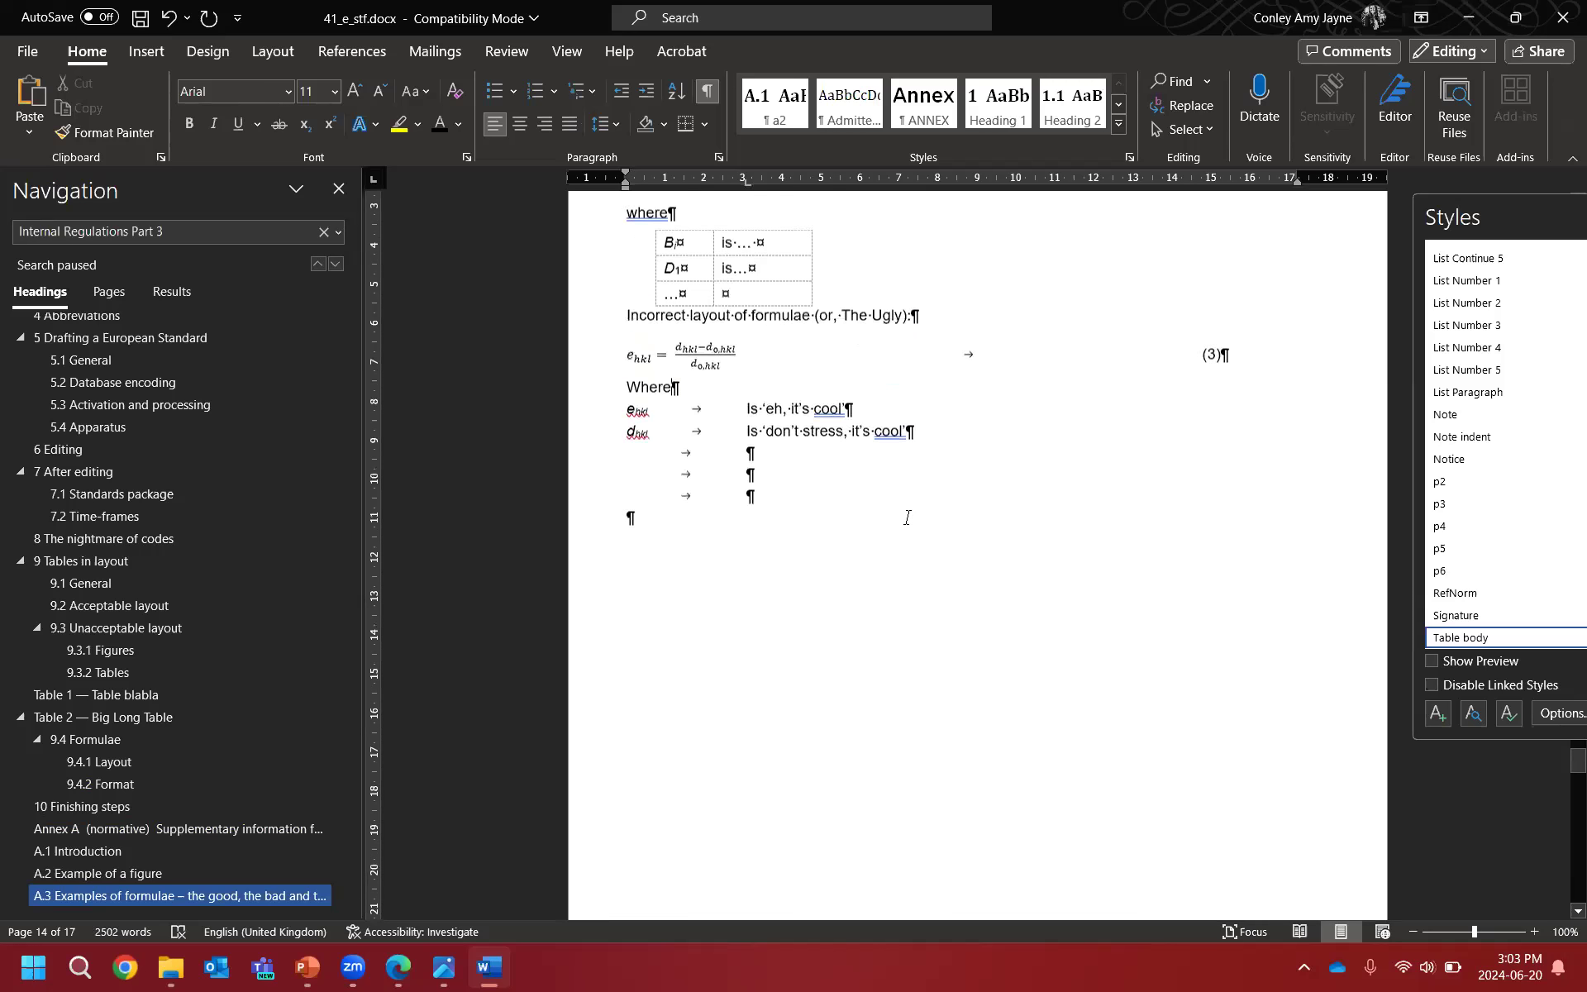
scroll(909, 519, "up", 3)
scroll(917, 522, "down", 4)
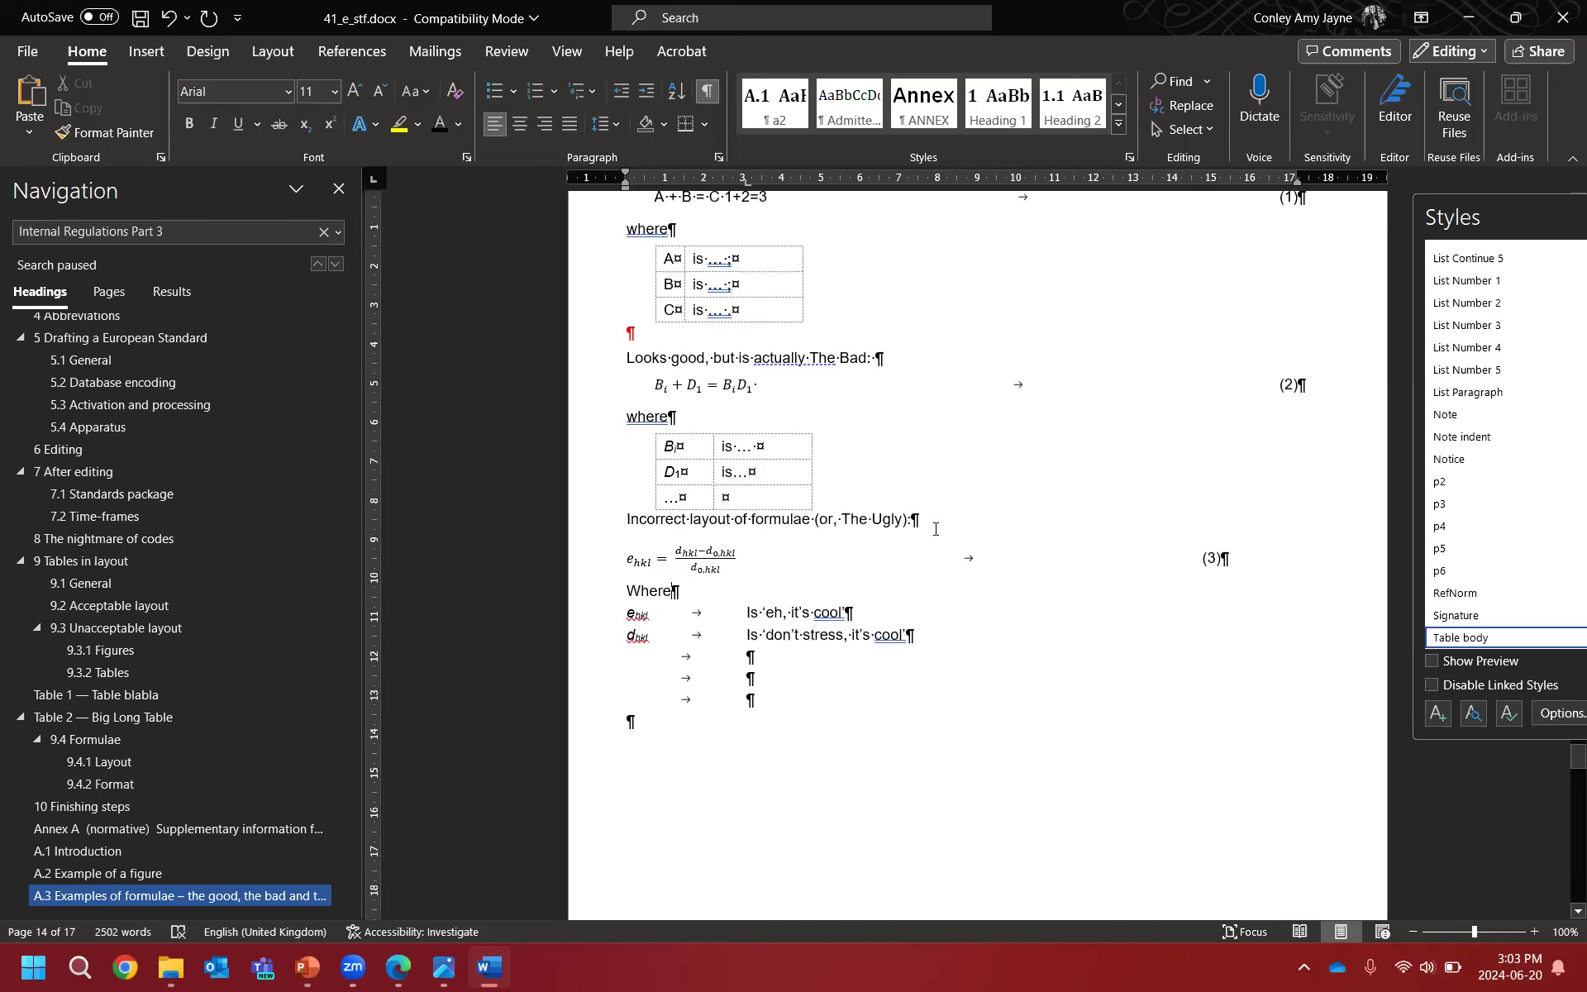
scroll(1062, 625, "down", 7)
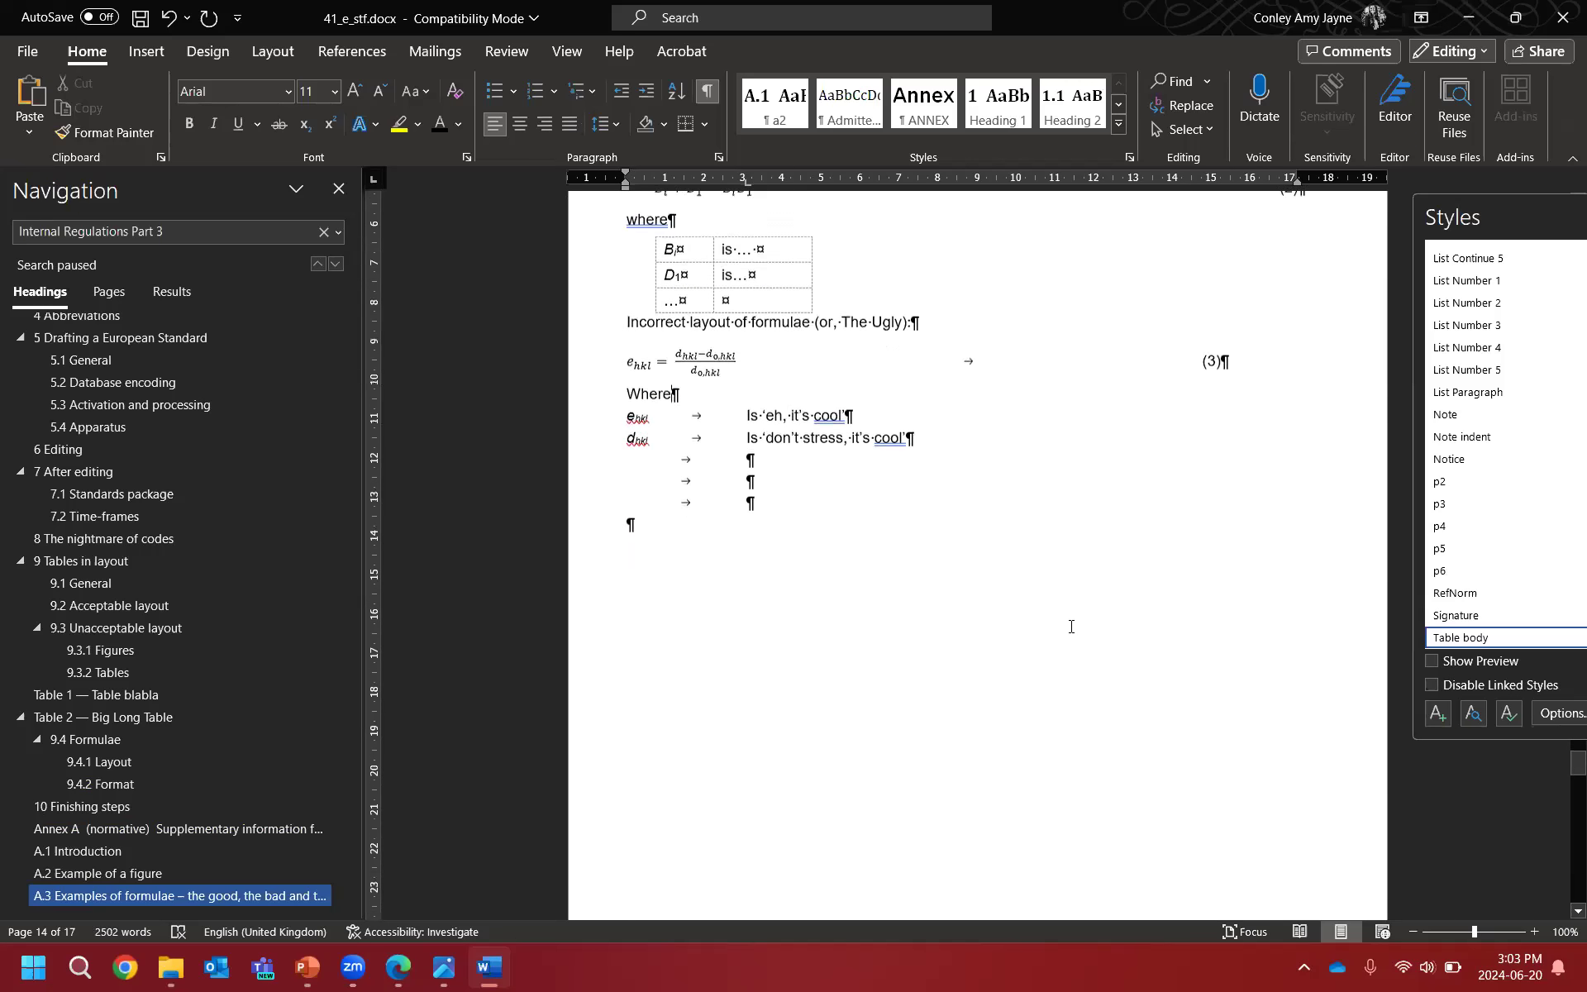
scroll(1071, 625, "down", 15)
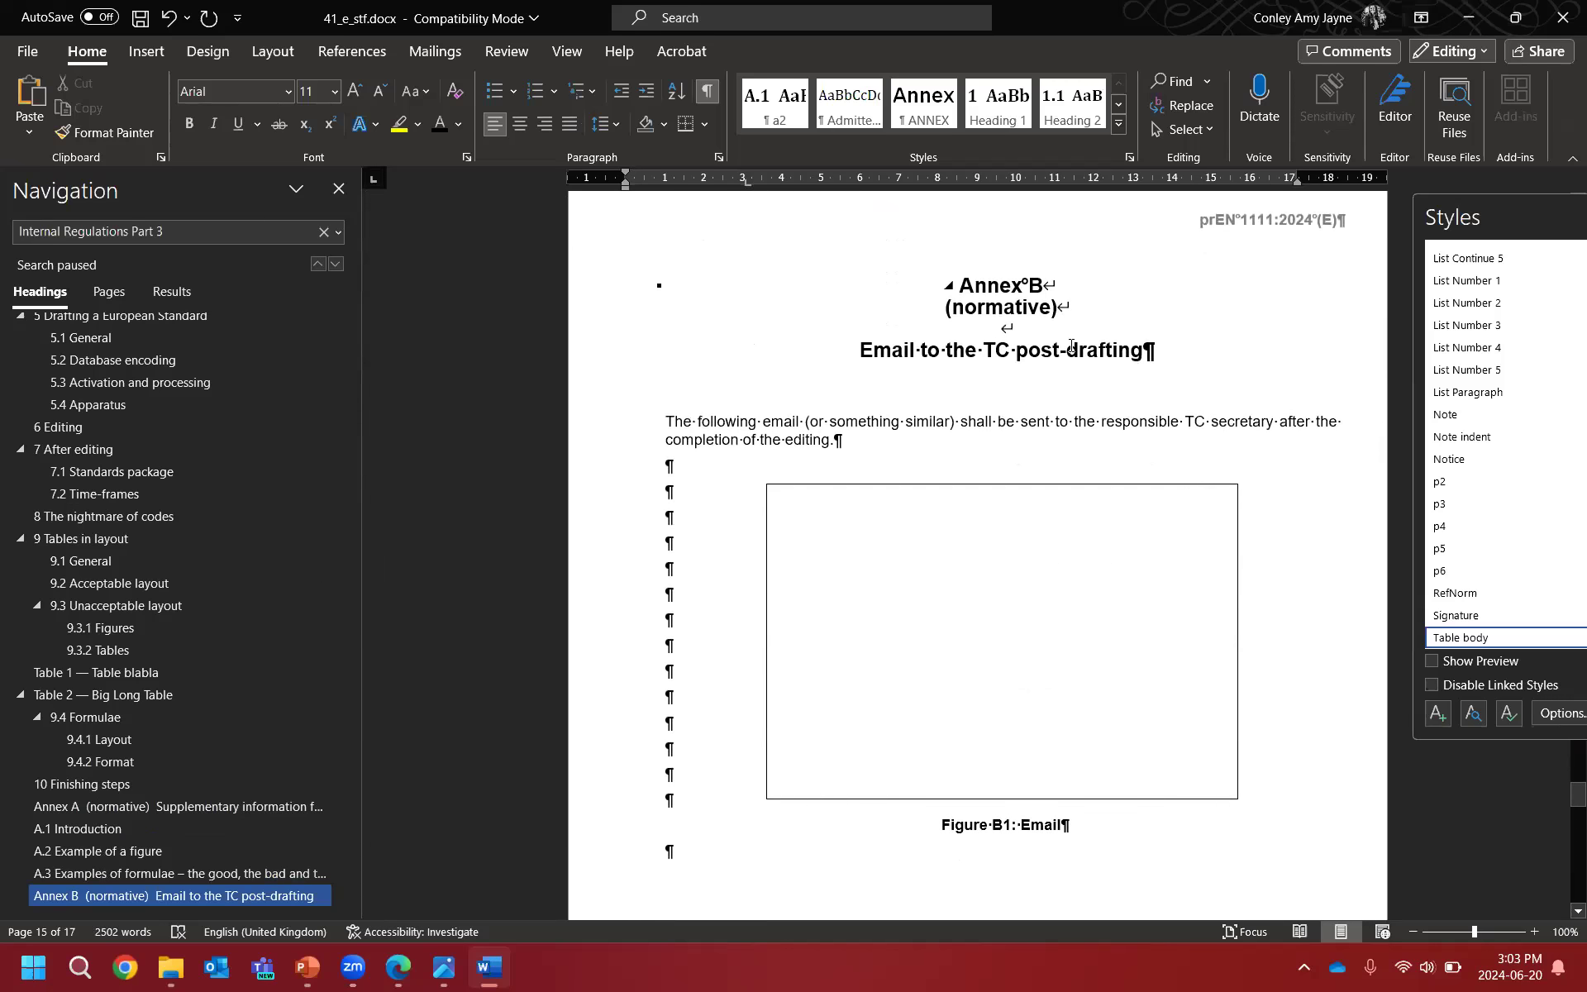
left_click_drag(1050, 309, 940, 315)
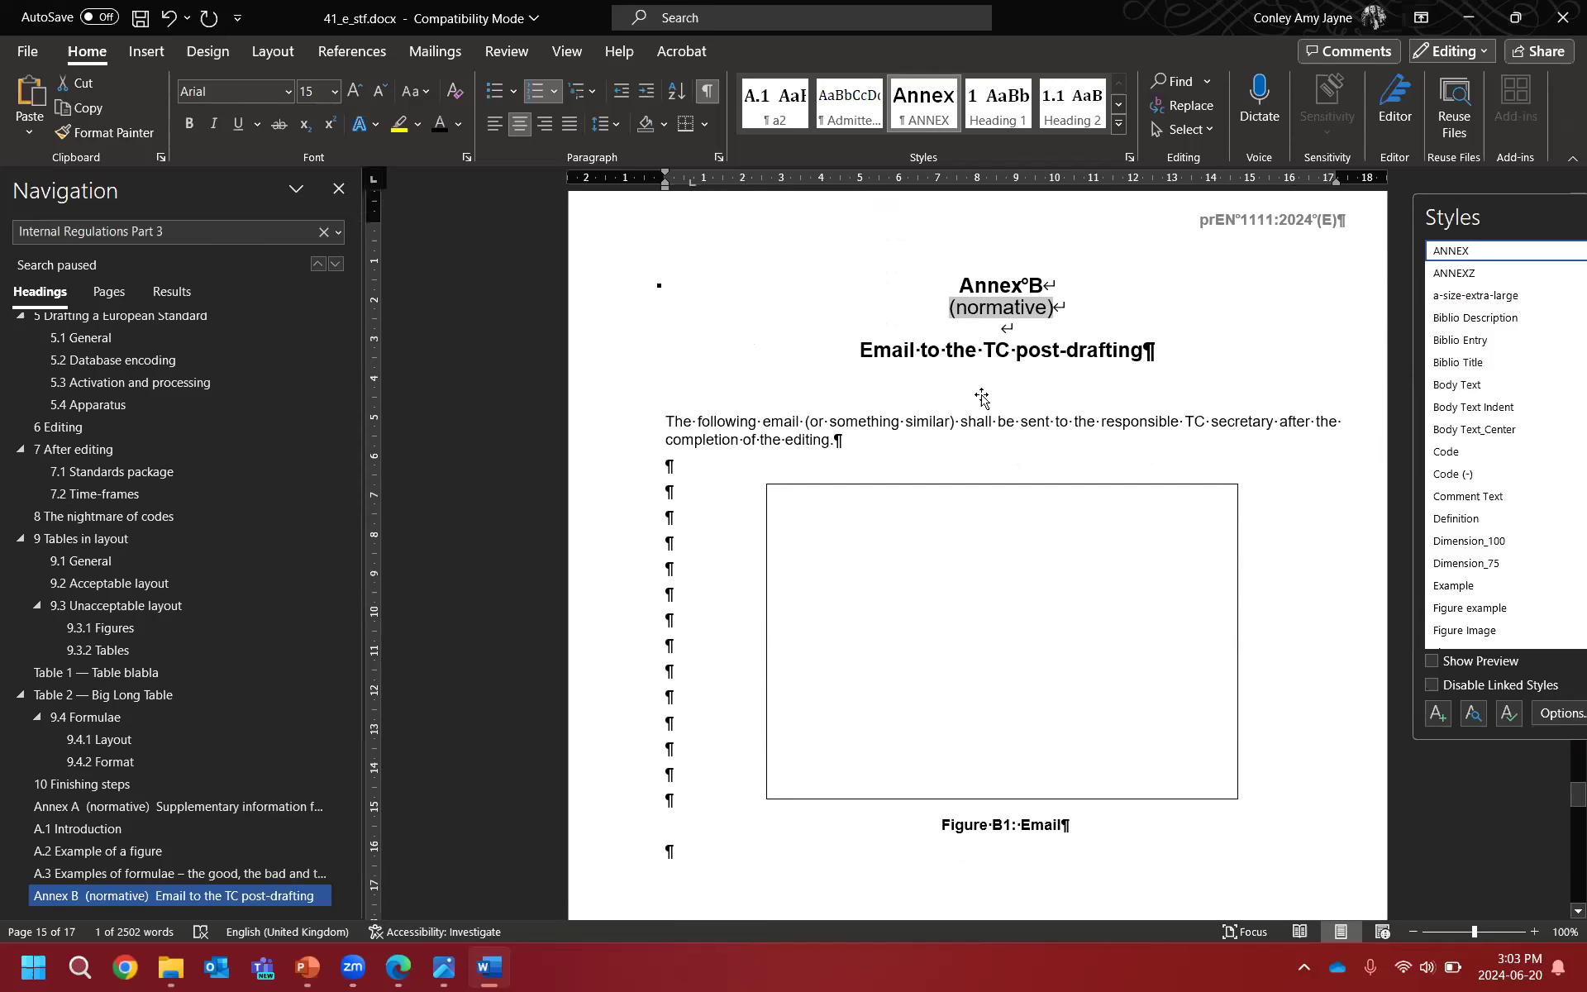
scroll(981, 397, "down", 3)
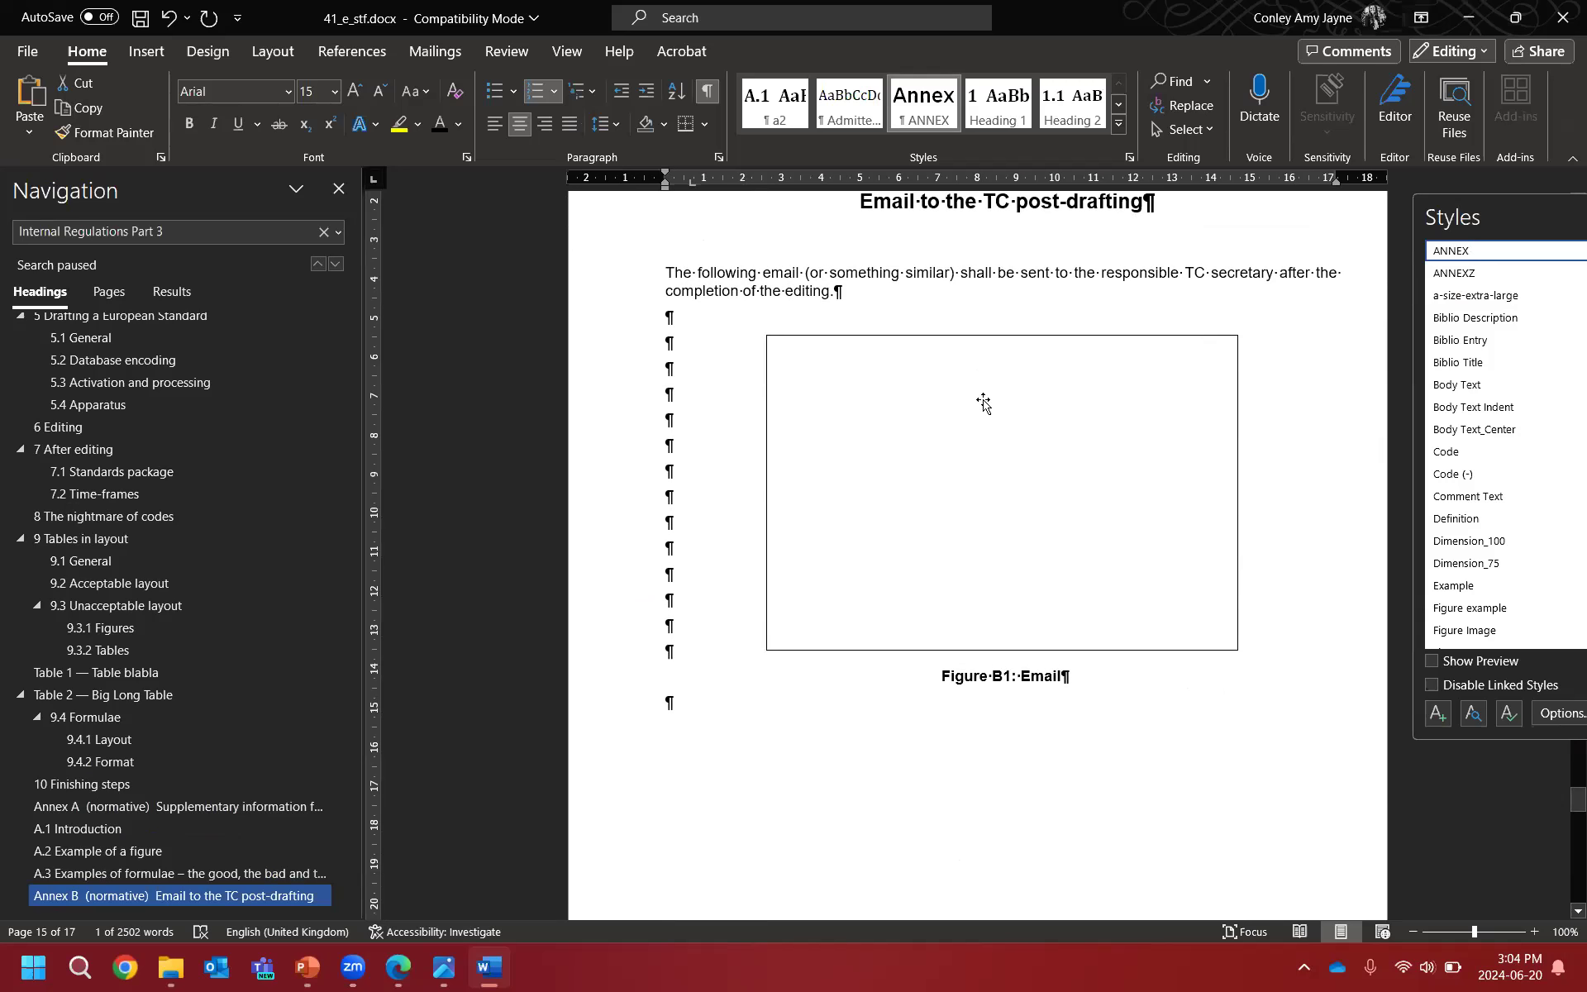
Step: Delete the empty picture frame above the Figure B1 title and the surplus blank paragraphs, leaving one
left_click(853, 444)
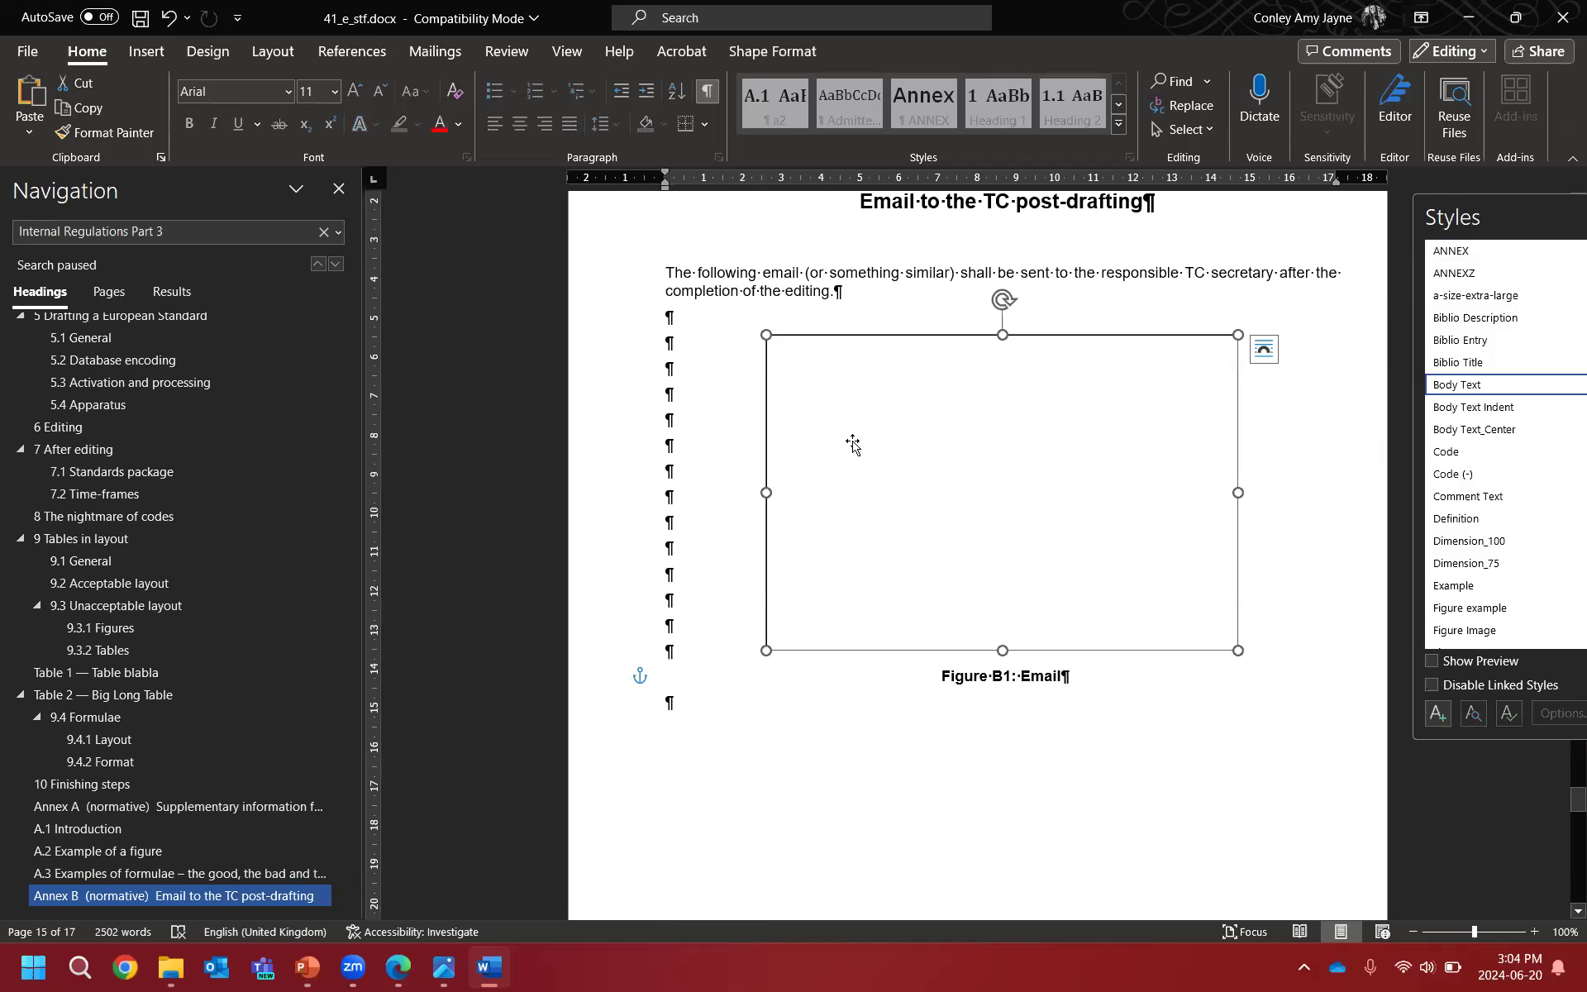
key("Delete")
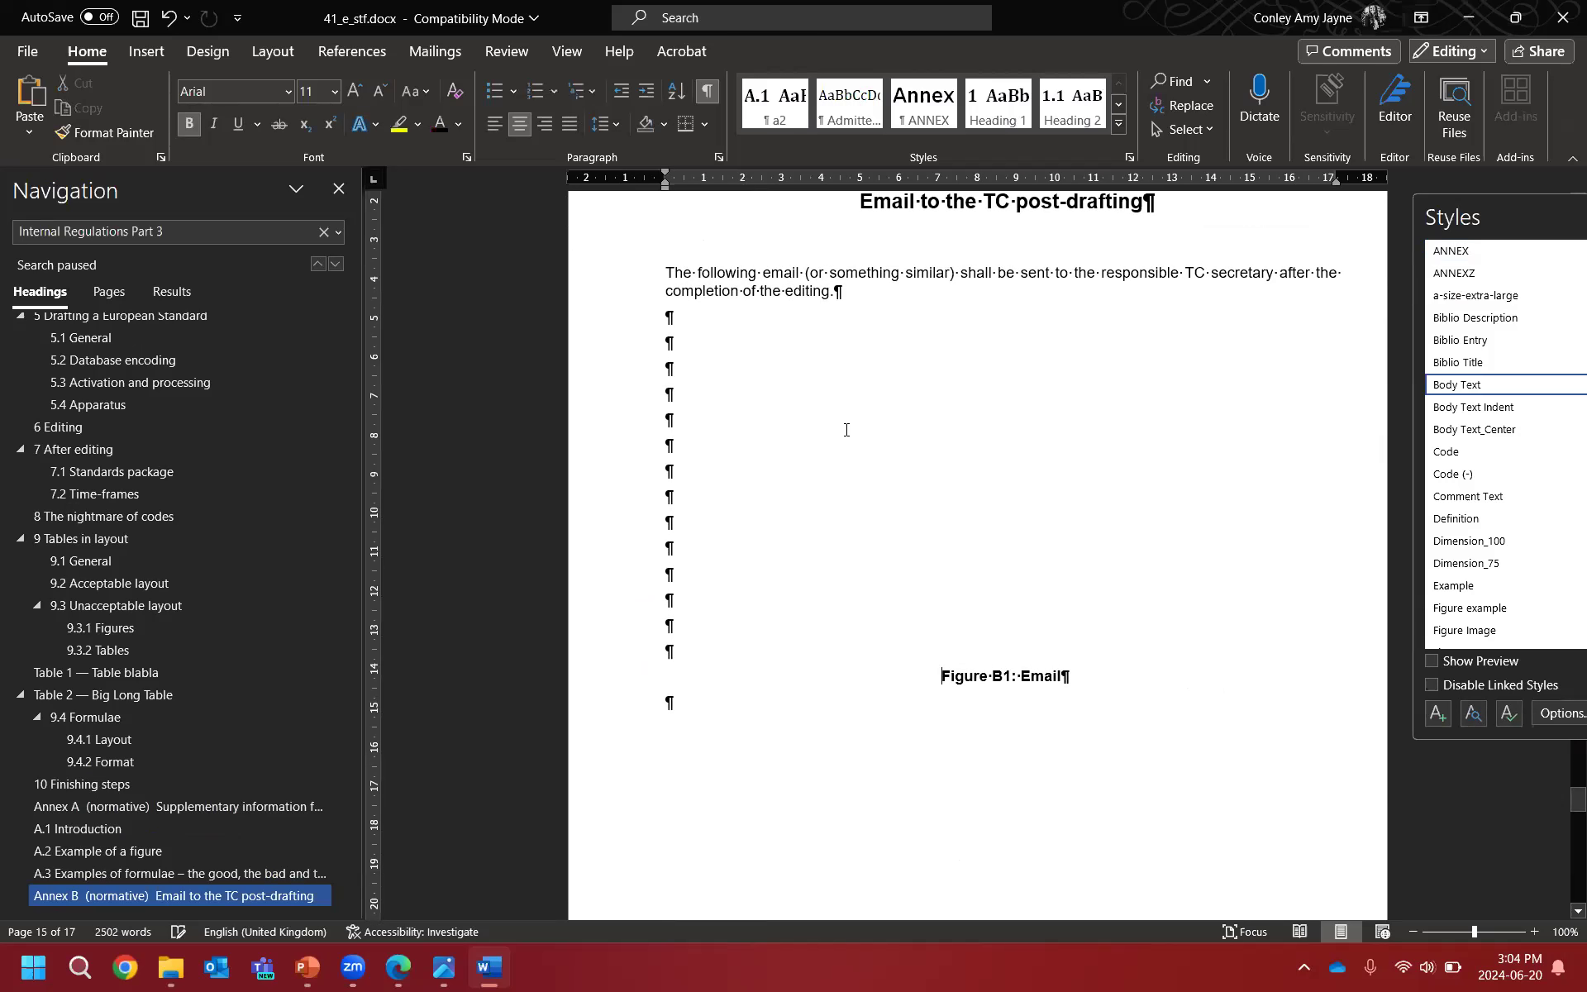
left_click_drag(735, 316, 719, 633)
key("Delete")
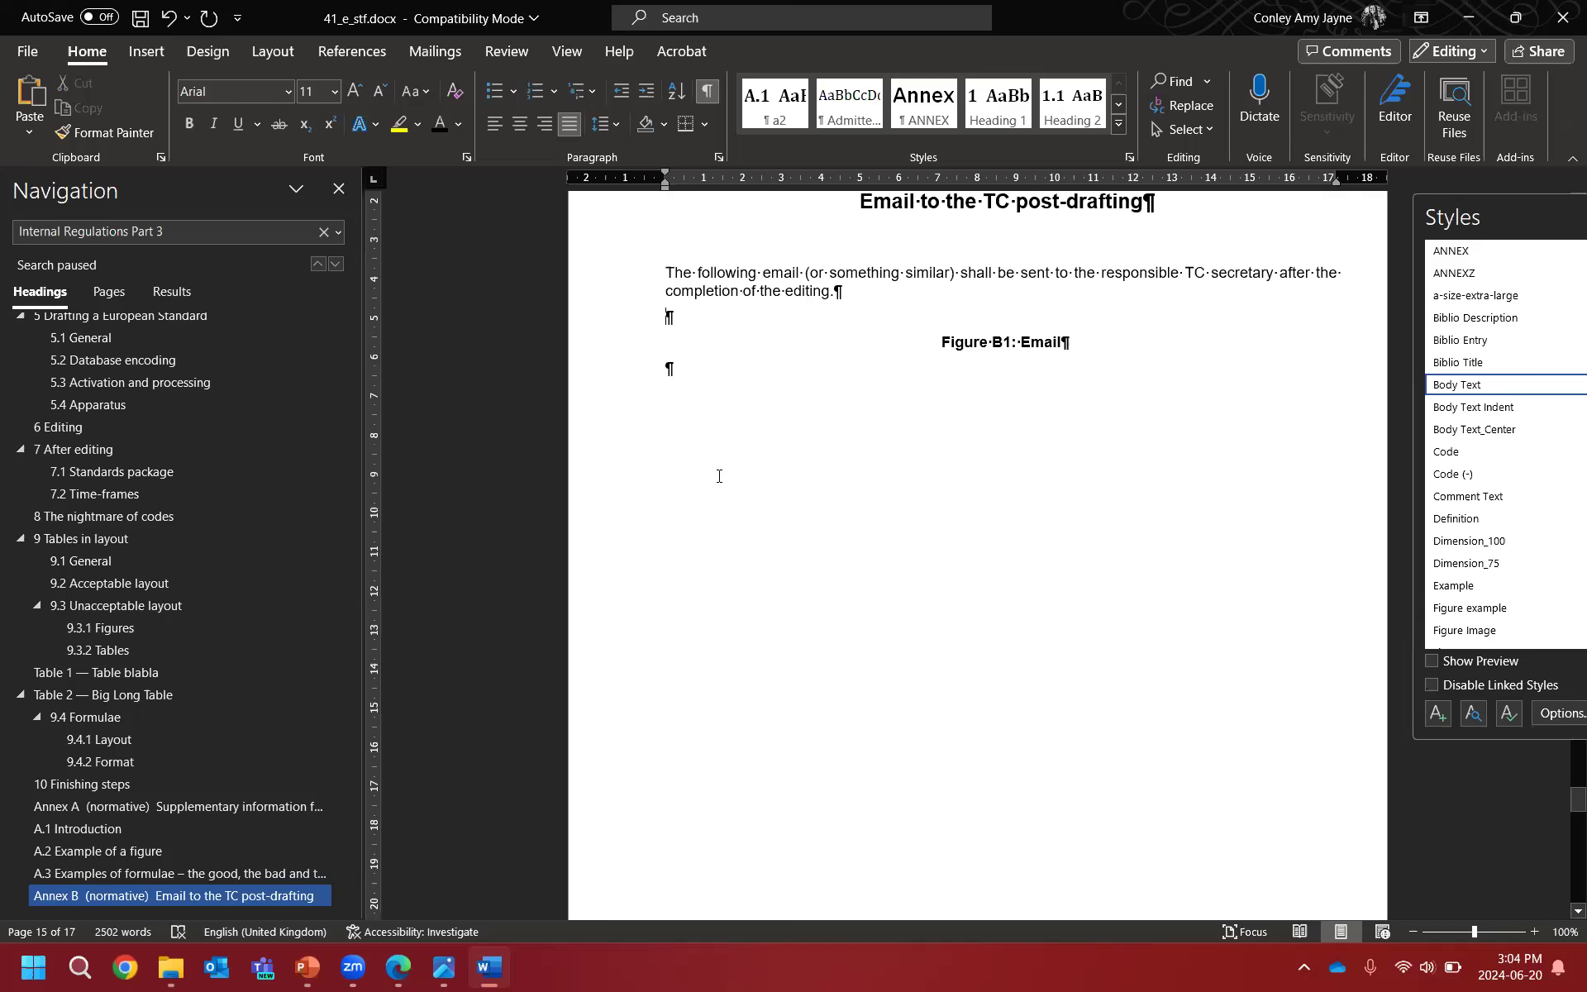
Step: Start inserting a picture from this device, open 4b Live Edit CLC\41_e_dr and rename "Email for TC B1.tif" as B001.tif
left_click(146, 51)
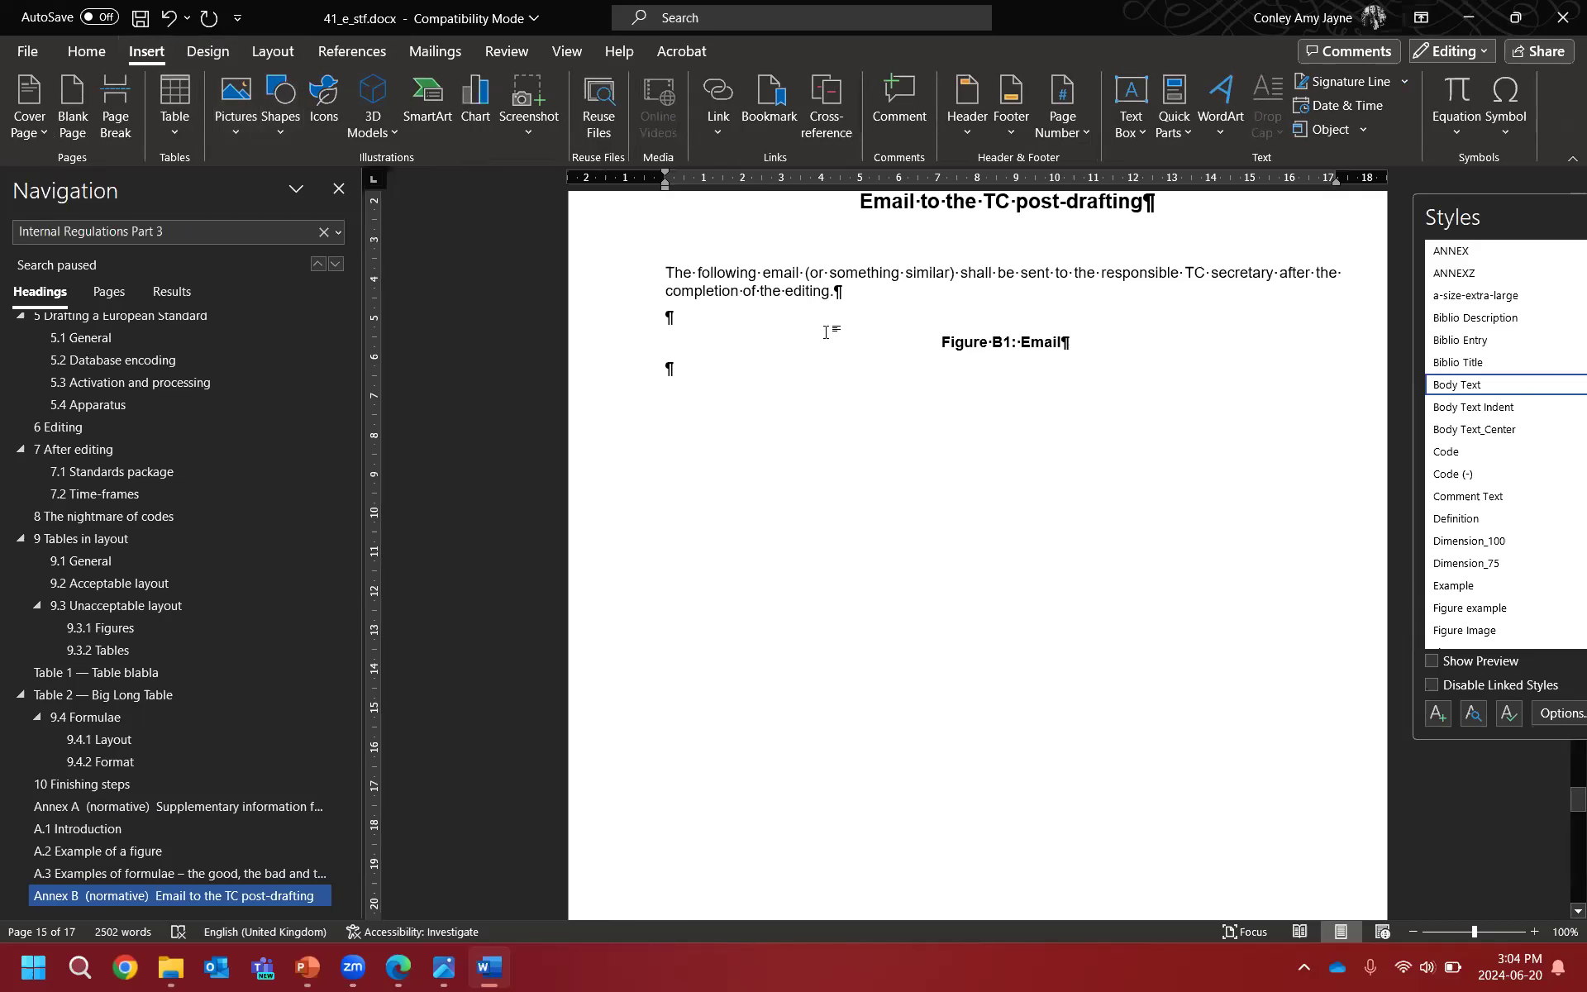
left_click(240, 131)
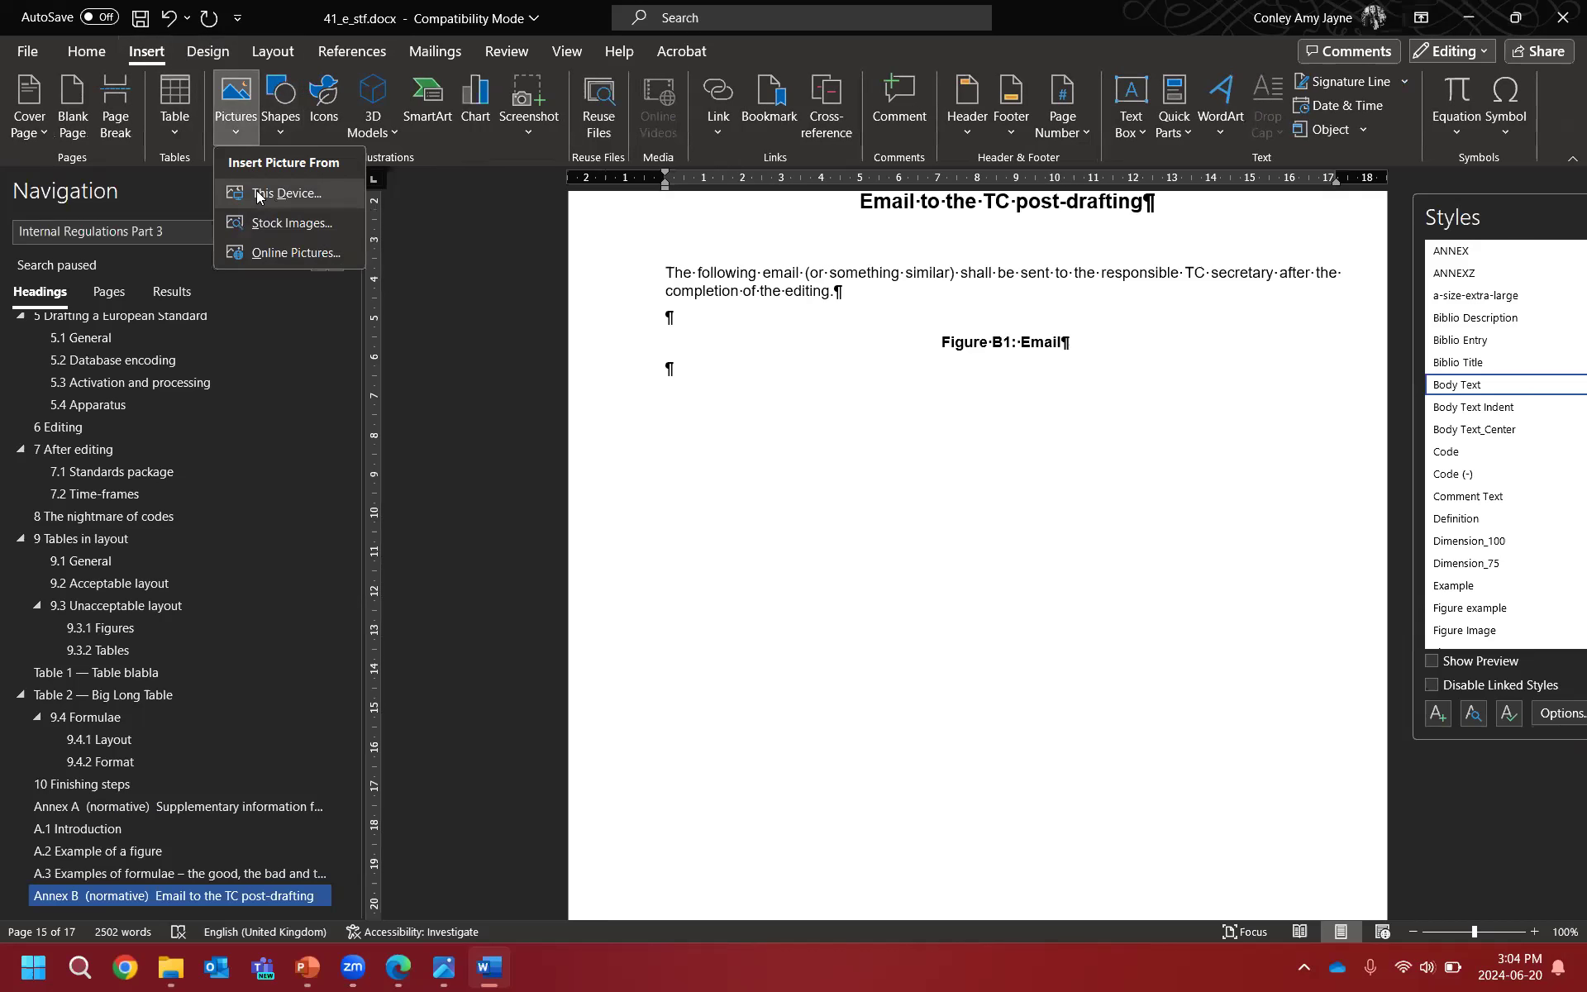
left_click(460, 223)
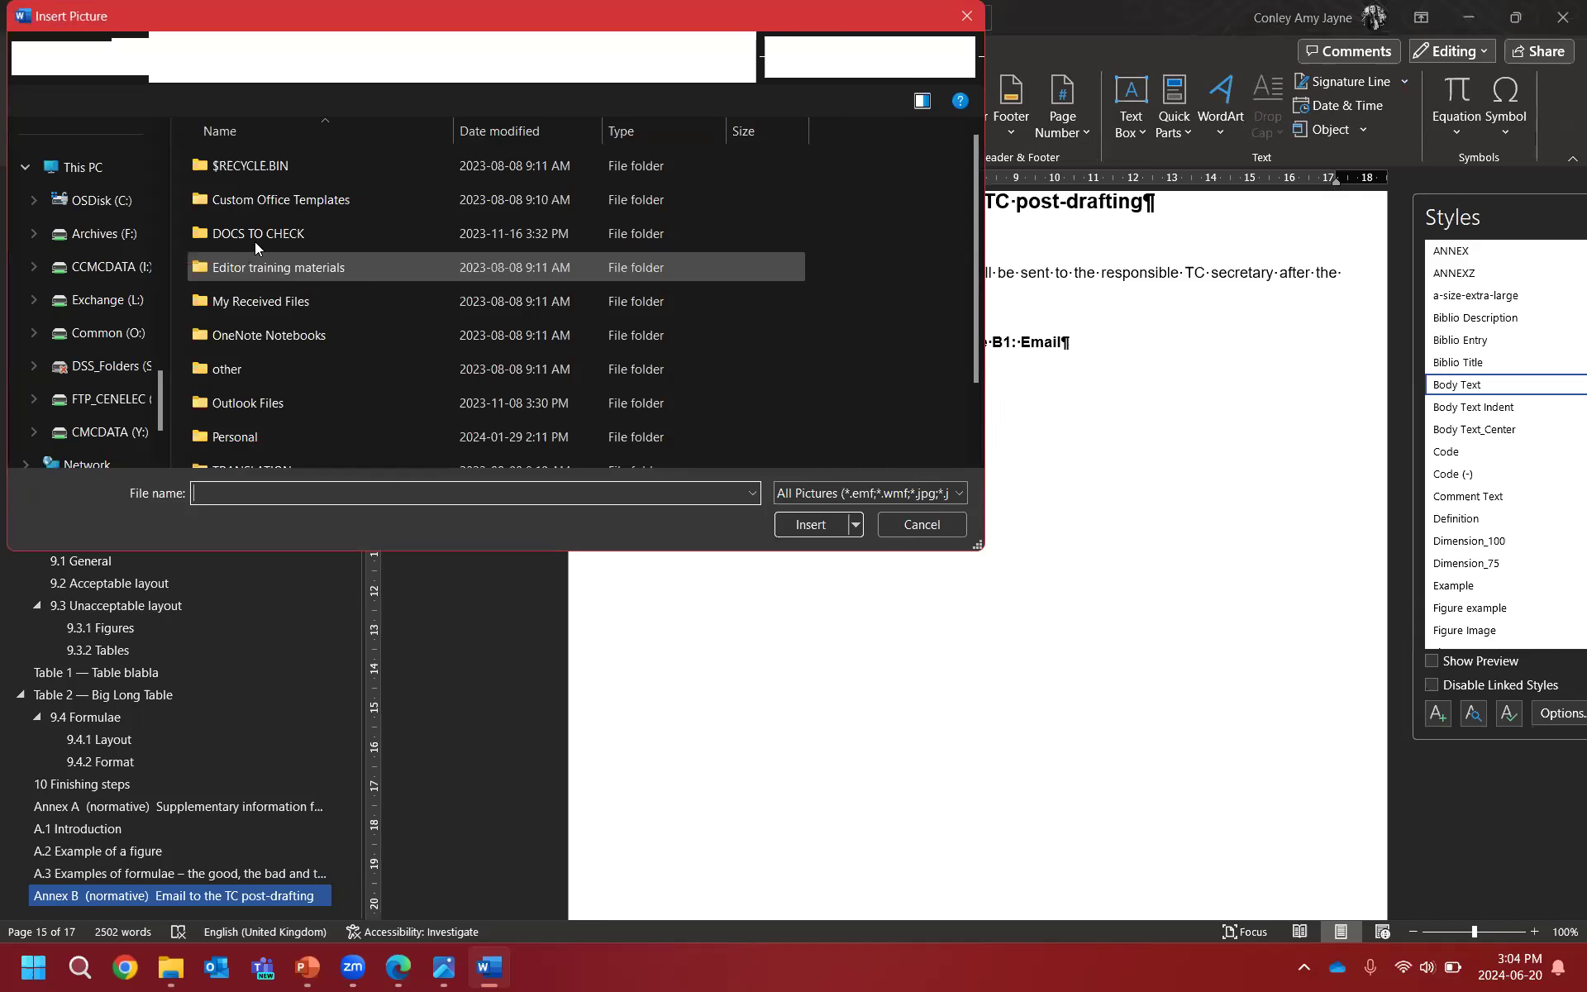
scroll(79, 331, "down", 3)
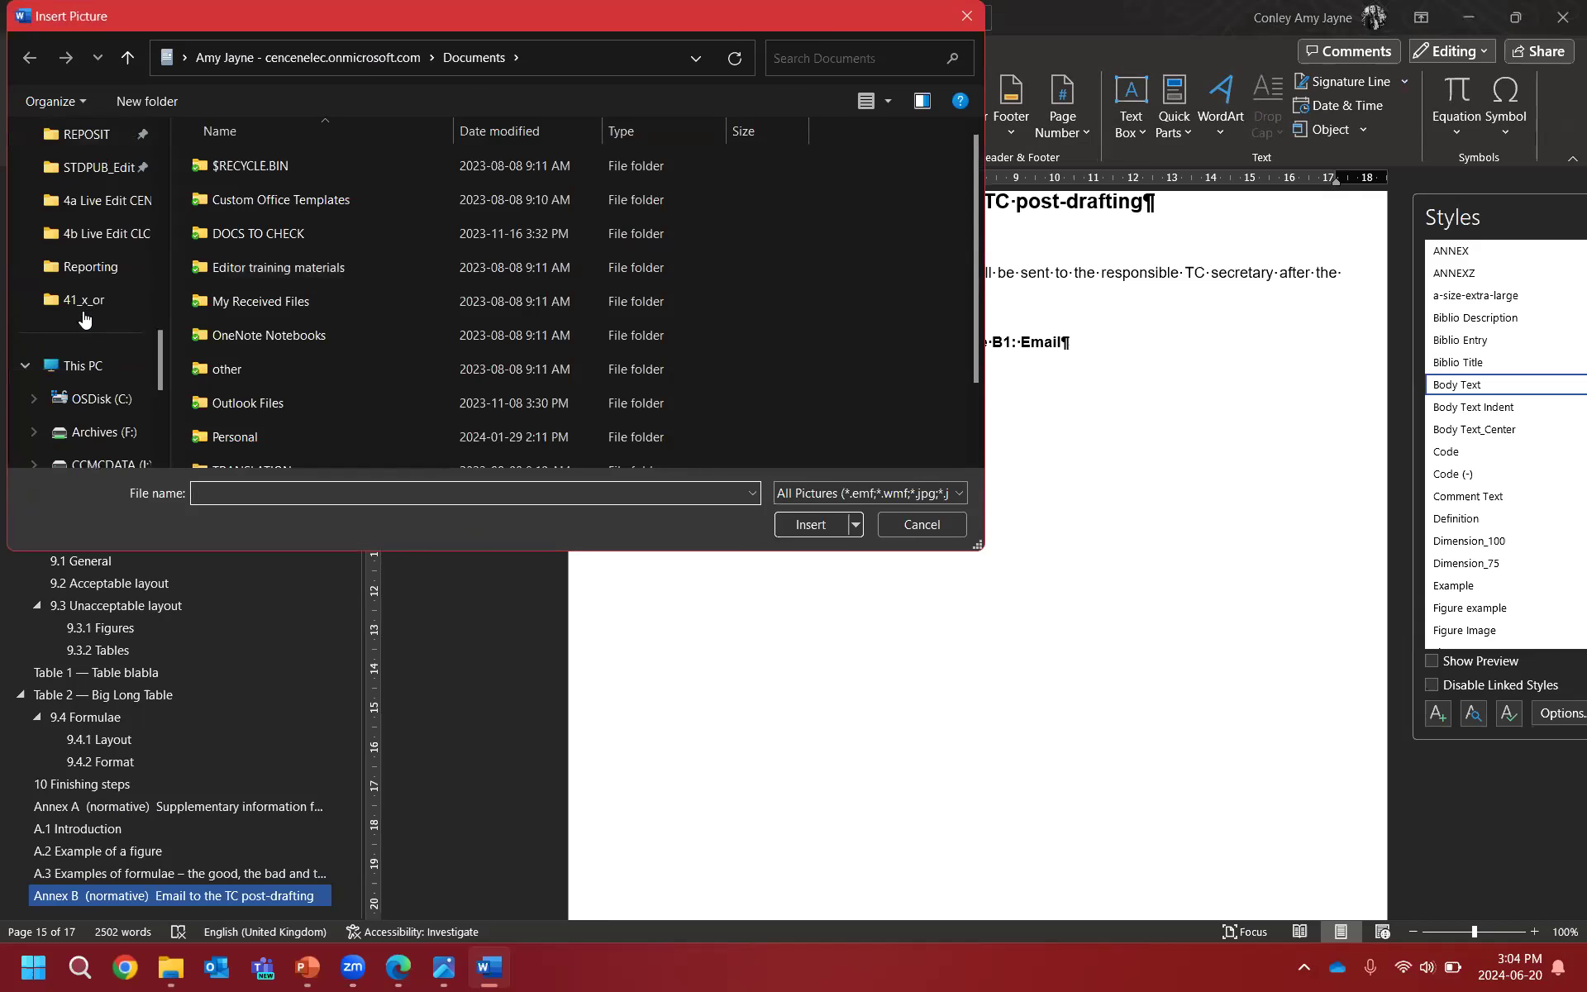
left_click(94, 236)
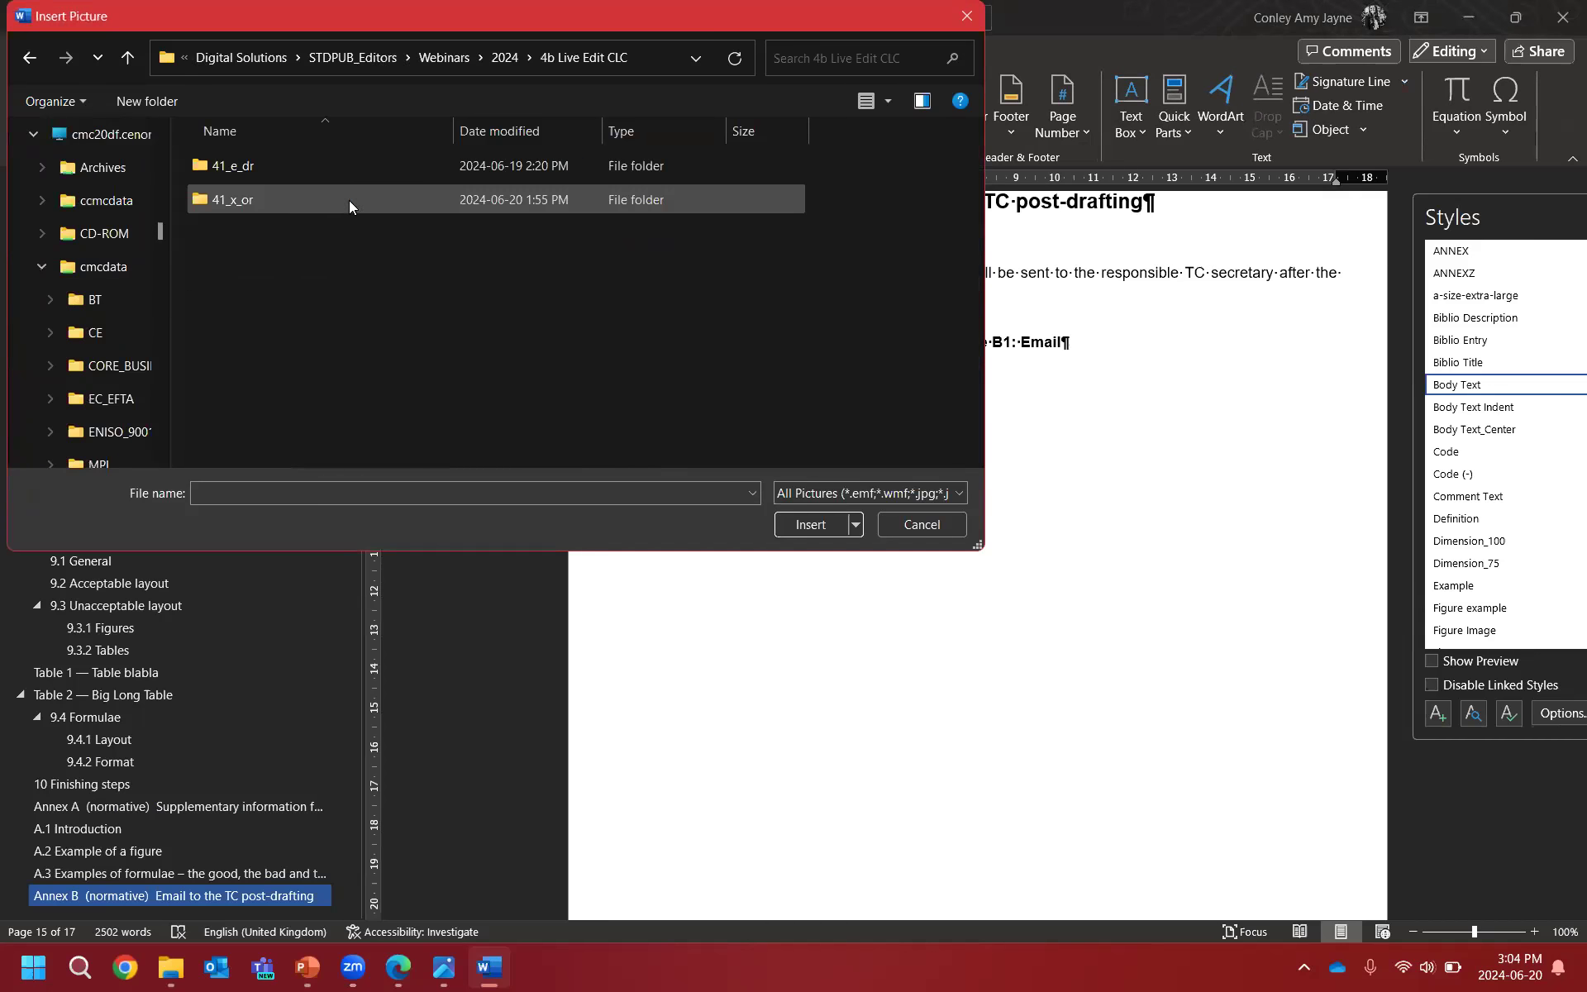
double_click(261, 165)
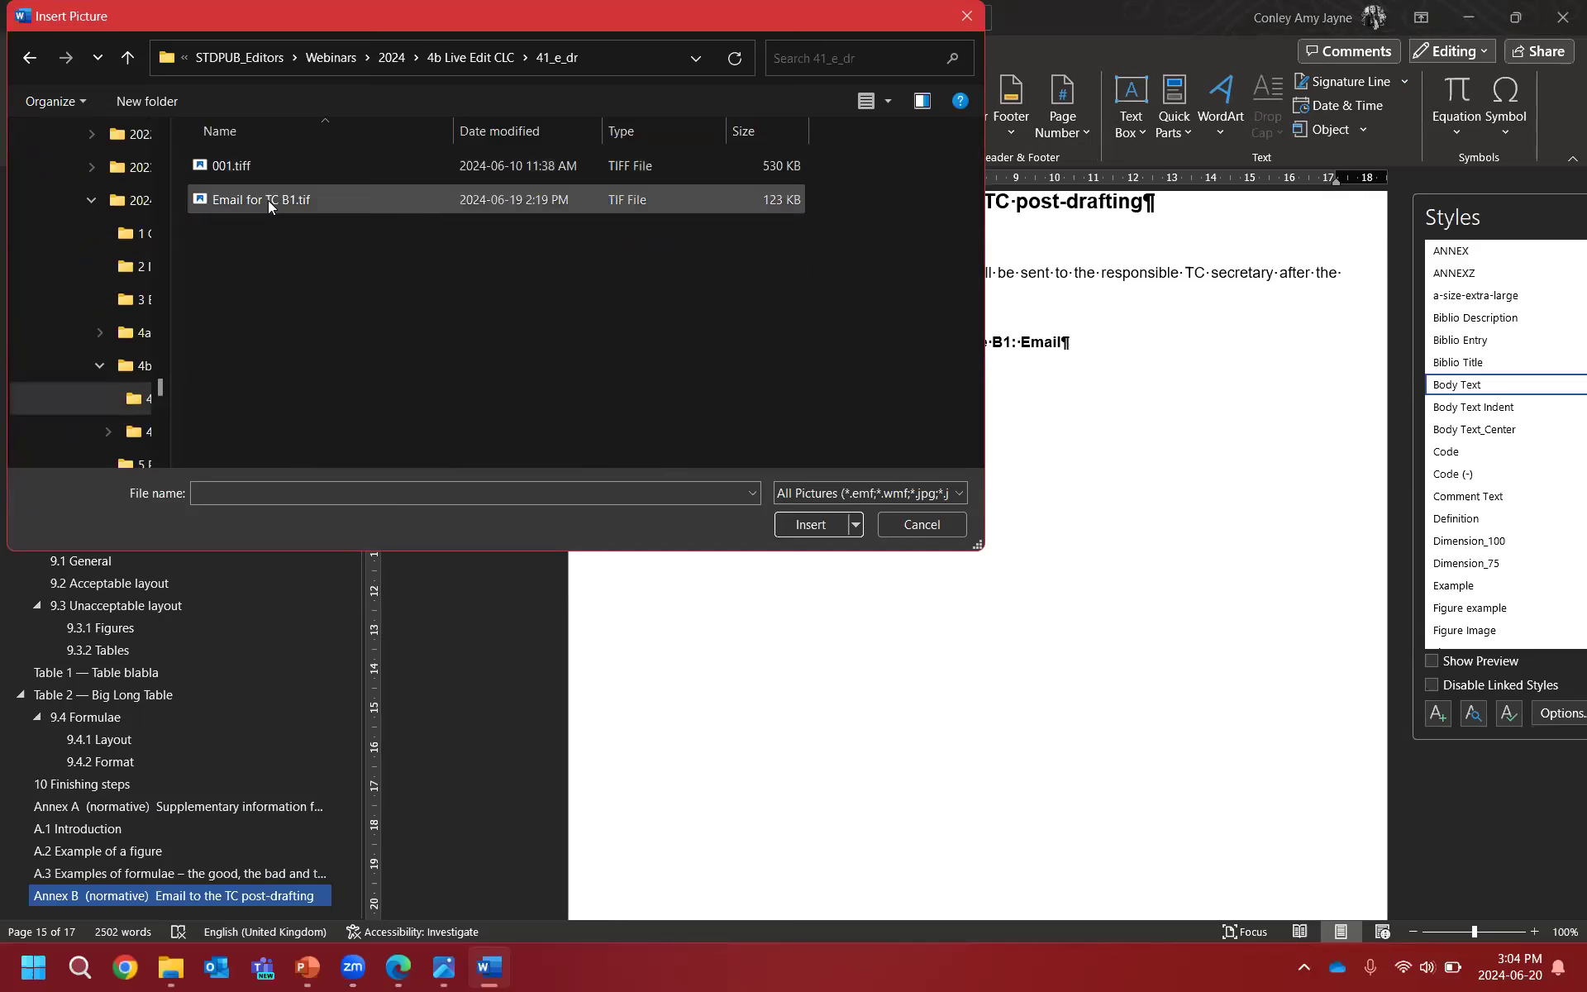
left_click(270, 200)
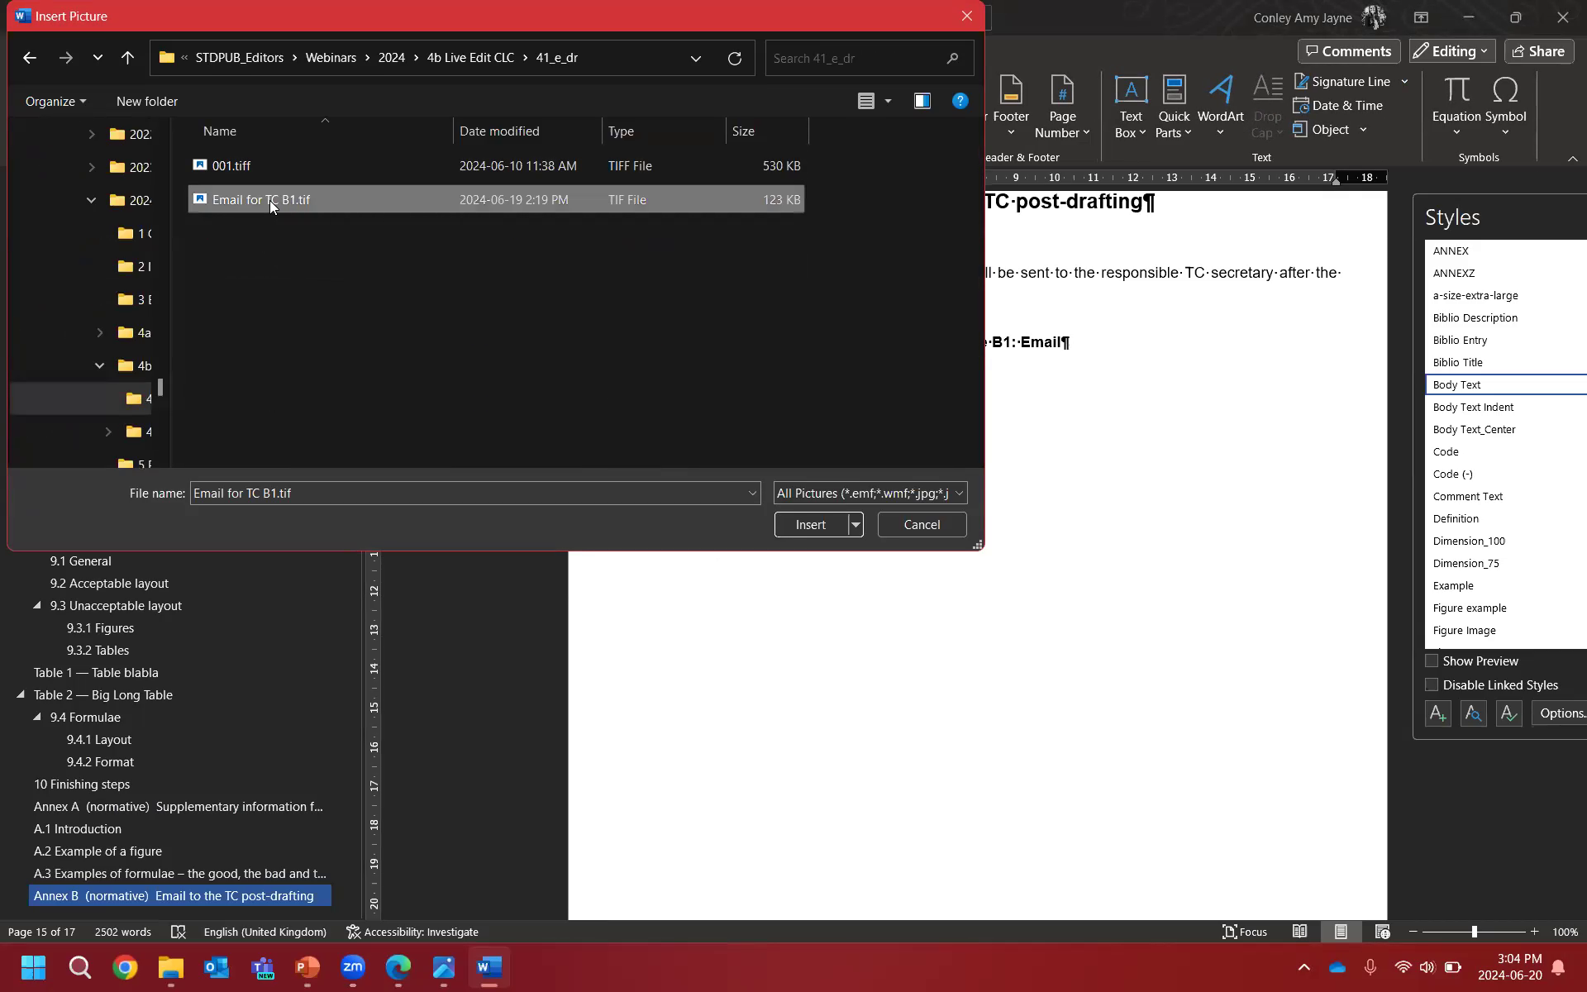
left_click(270, 200)
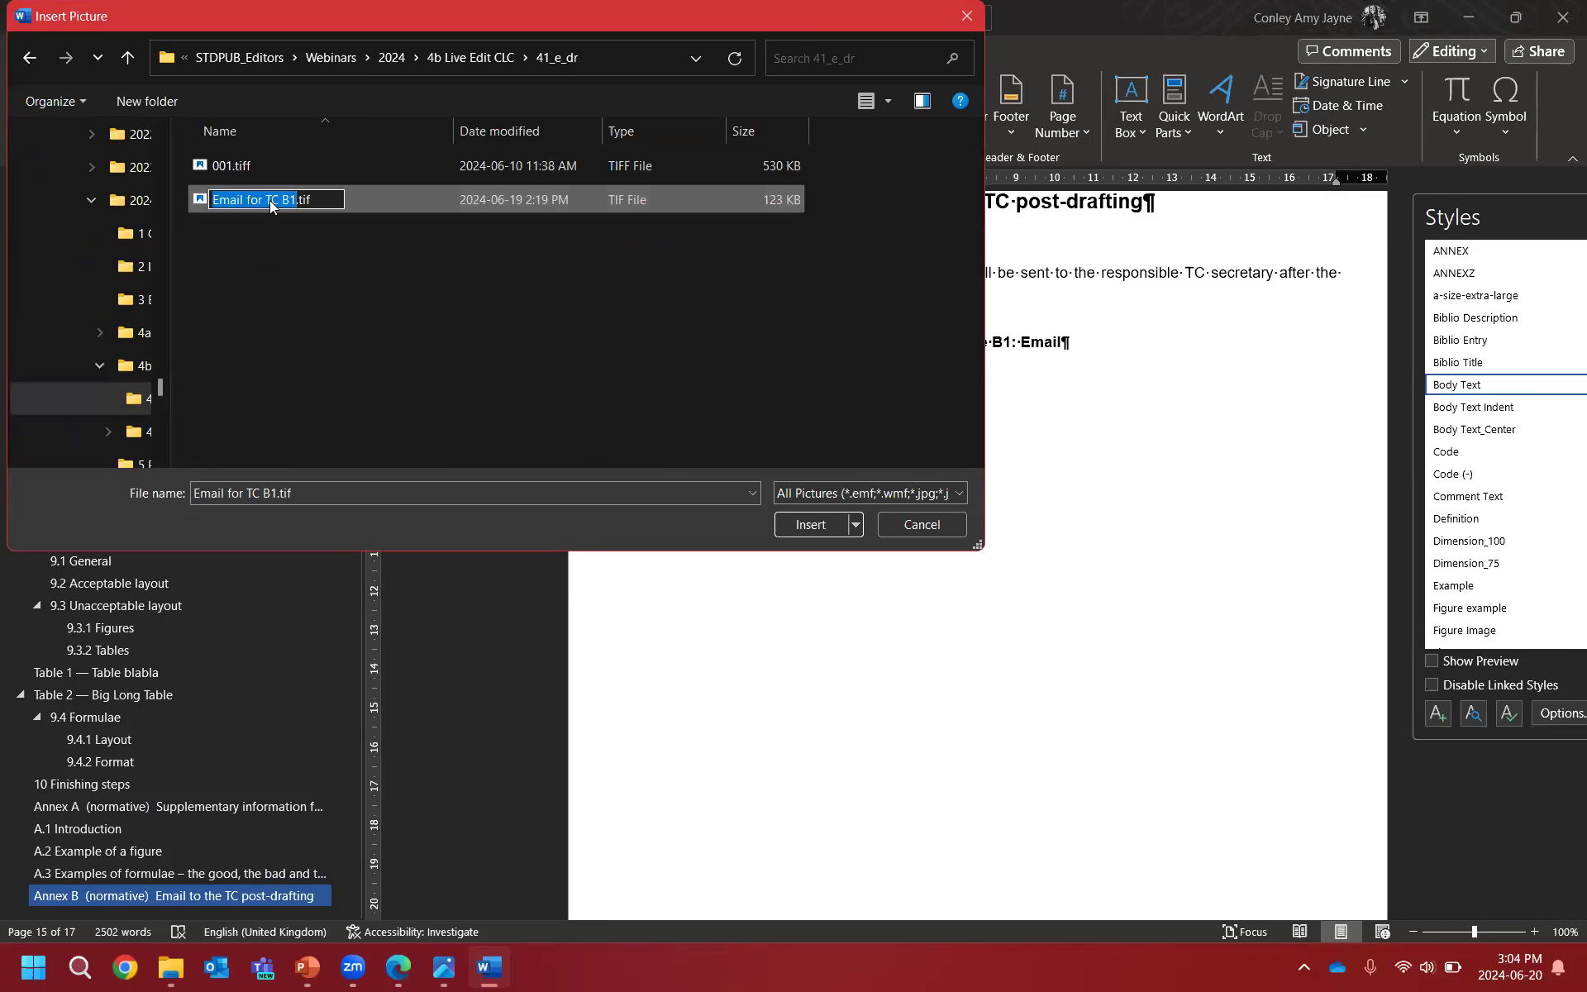
type("B001")
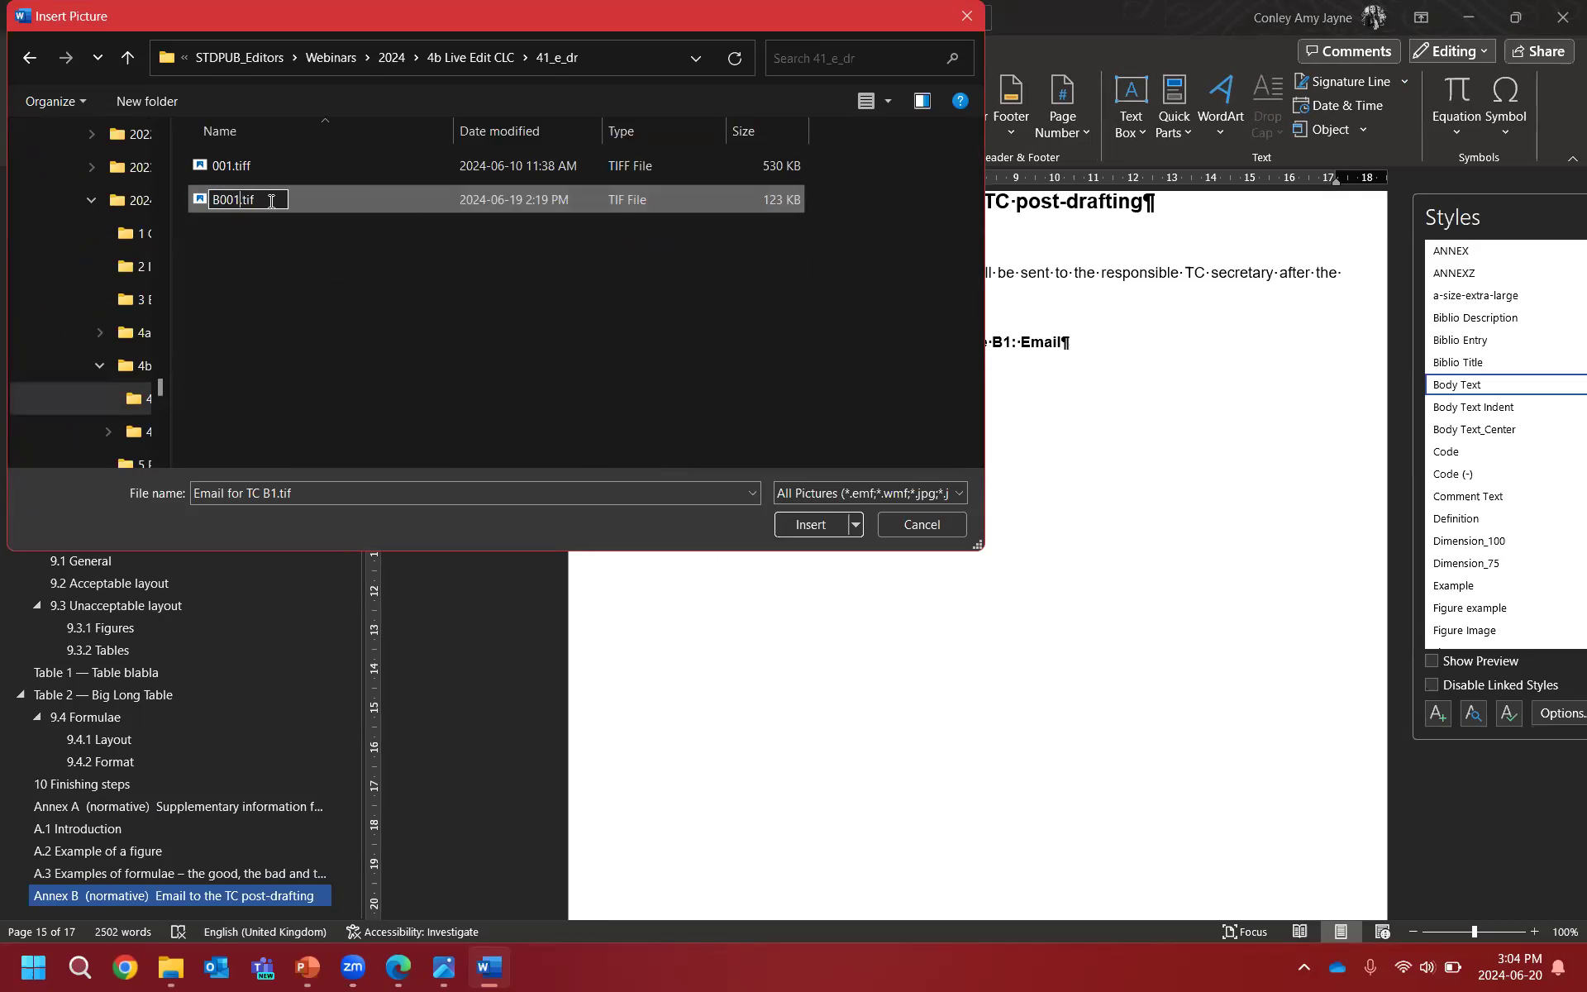
key("Return")
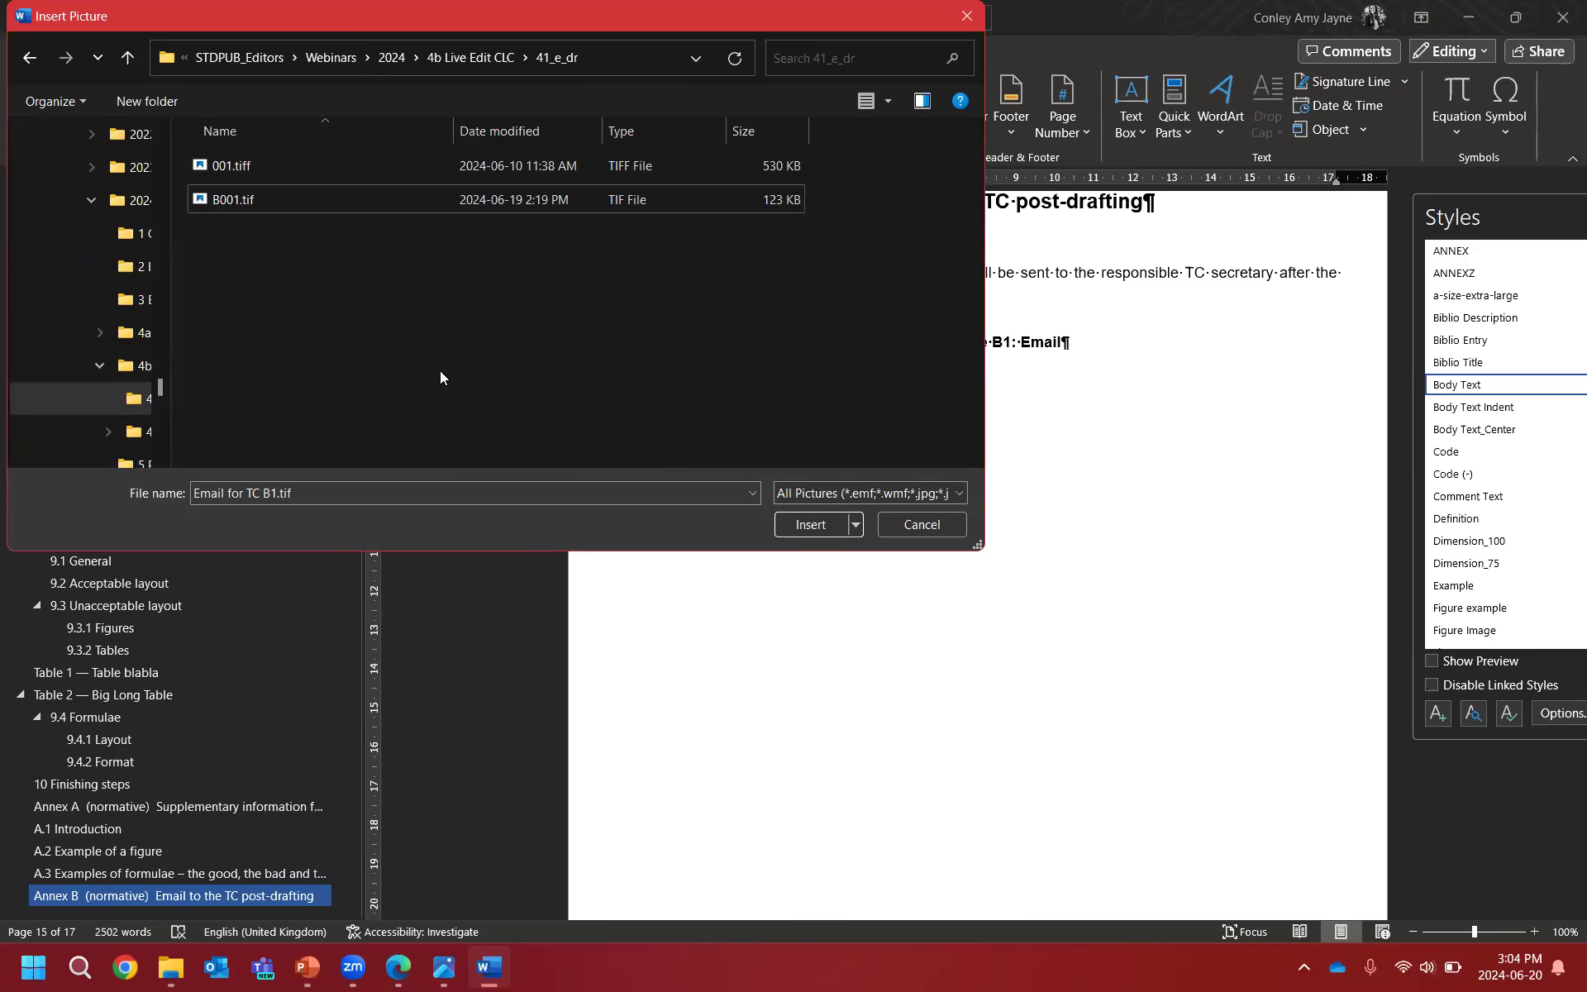
Step: Insert B001.tif above the Figure B1 title with the Insert and Link option and check the picture's legibility
left_click(325, 207)
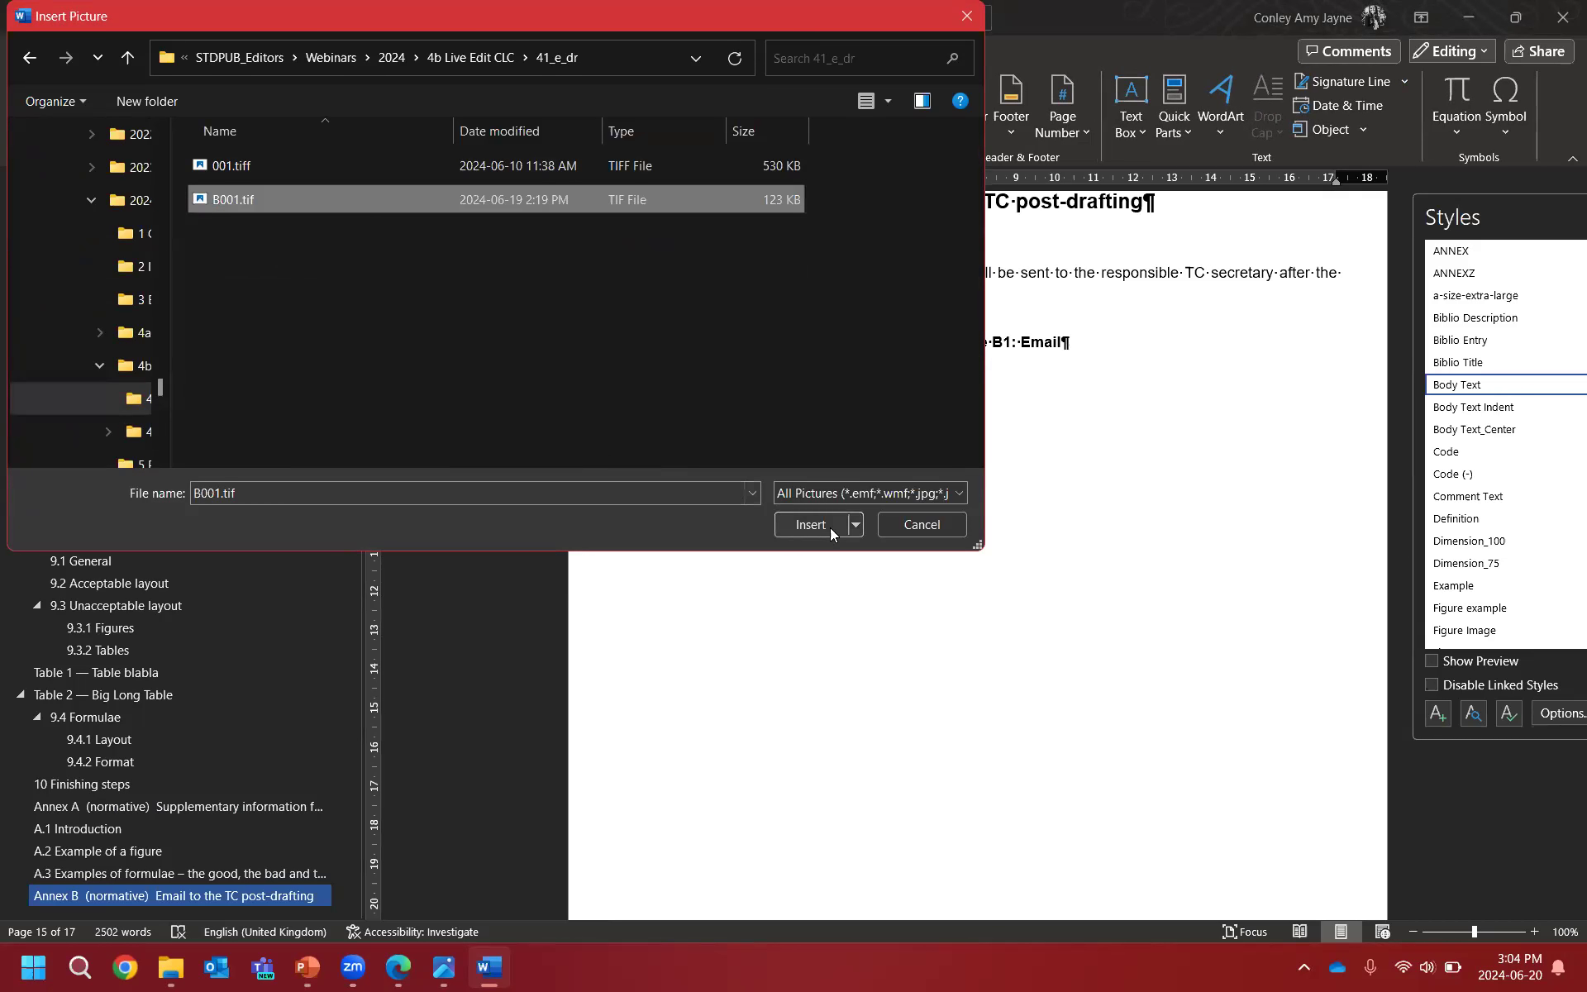
left_click(856, 527)
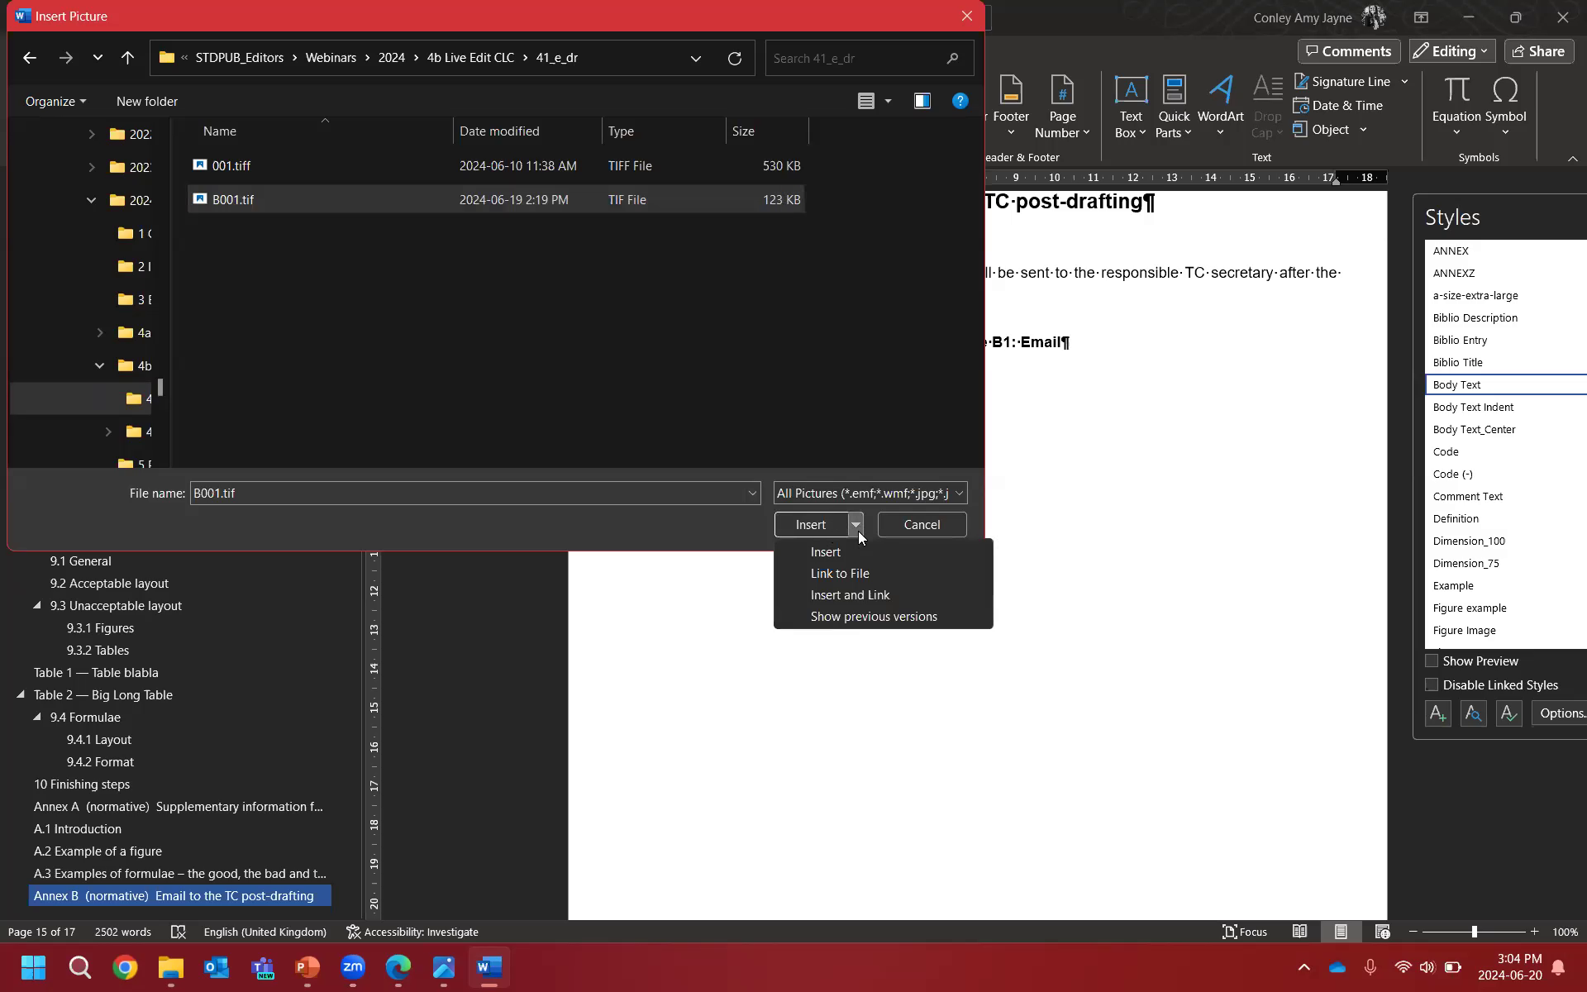
left_click(901, 592)
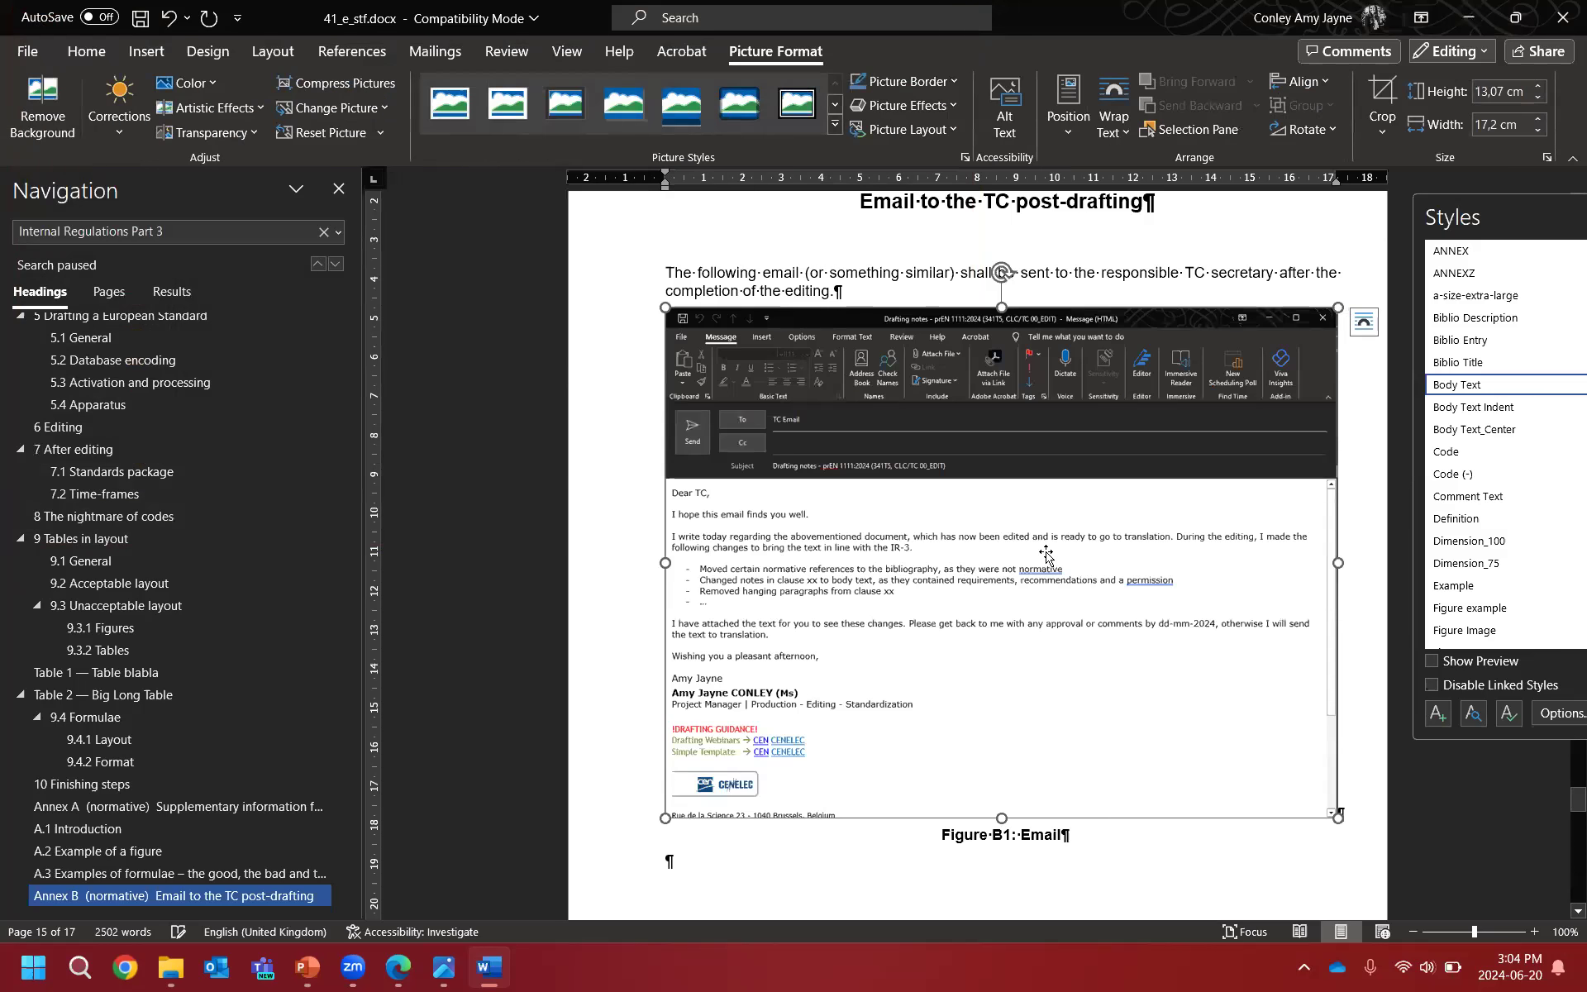
scroll(1012, 559, "down", 5)
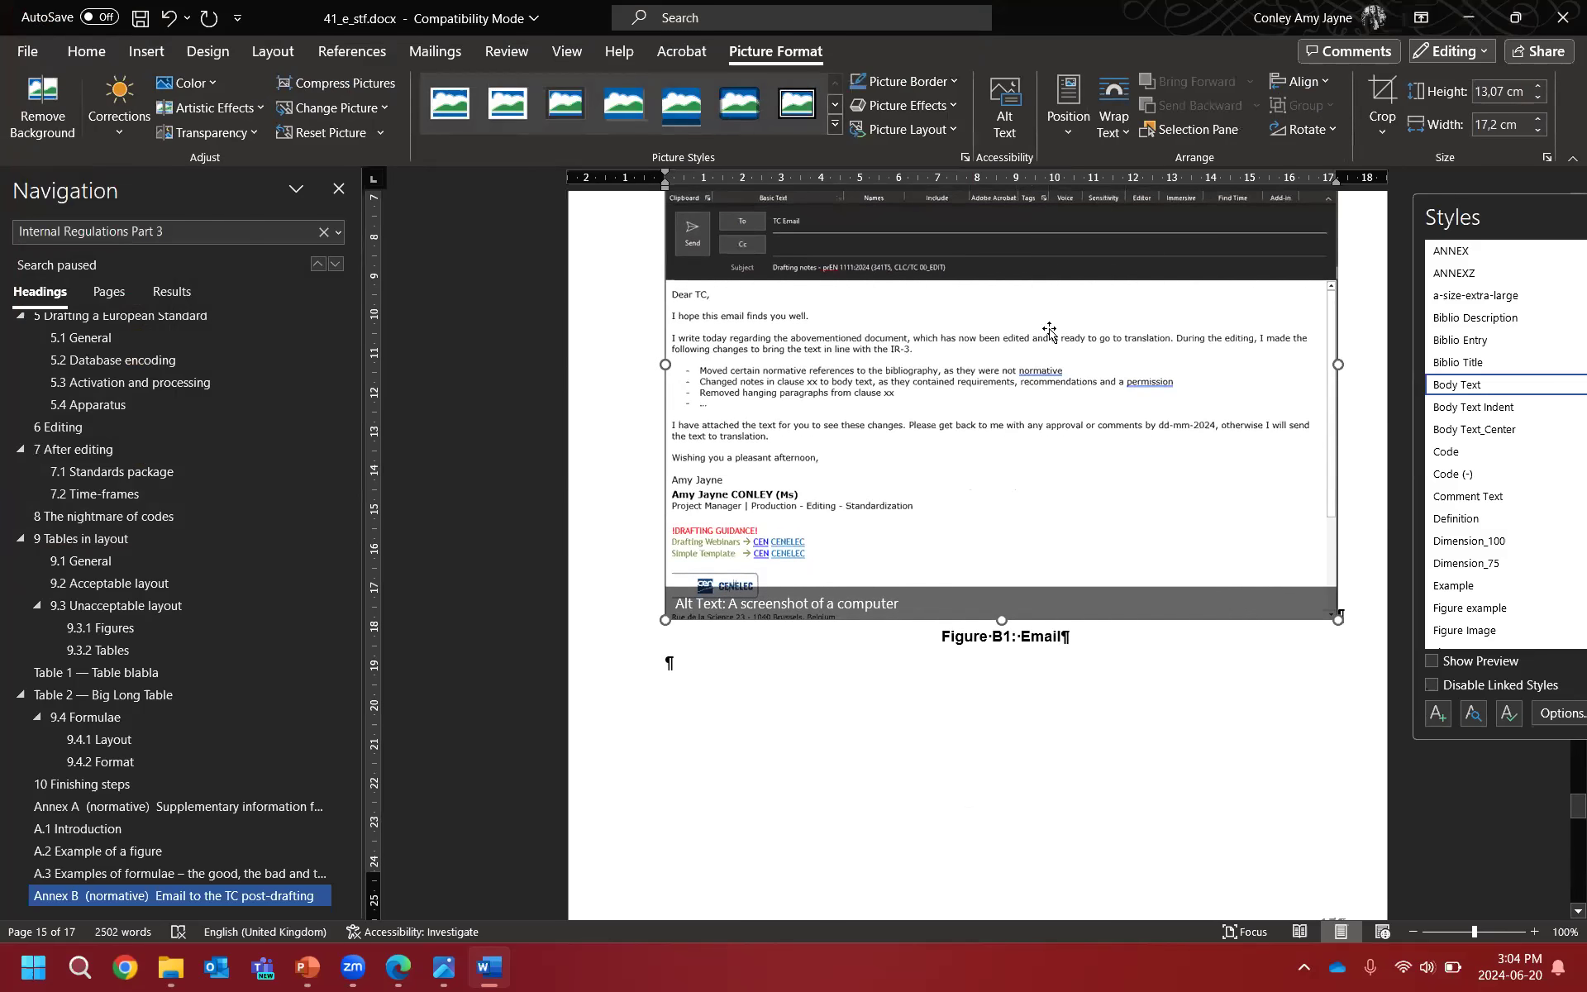
scroll(984, 451, "up", 3)
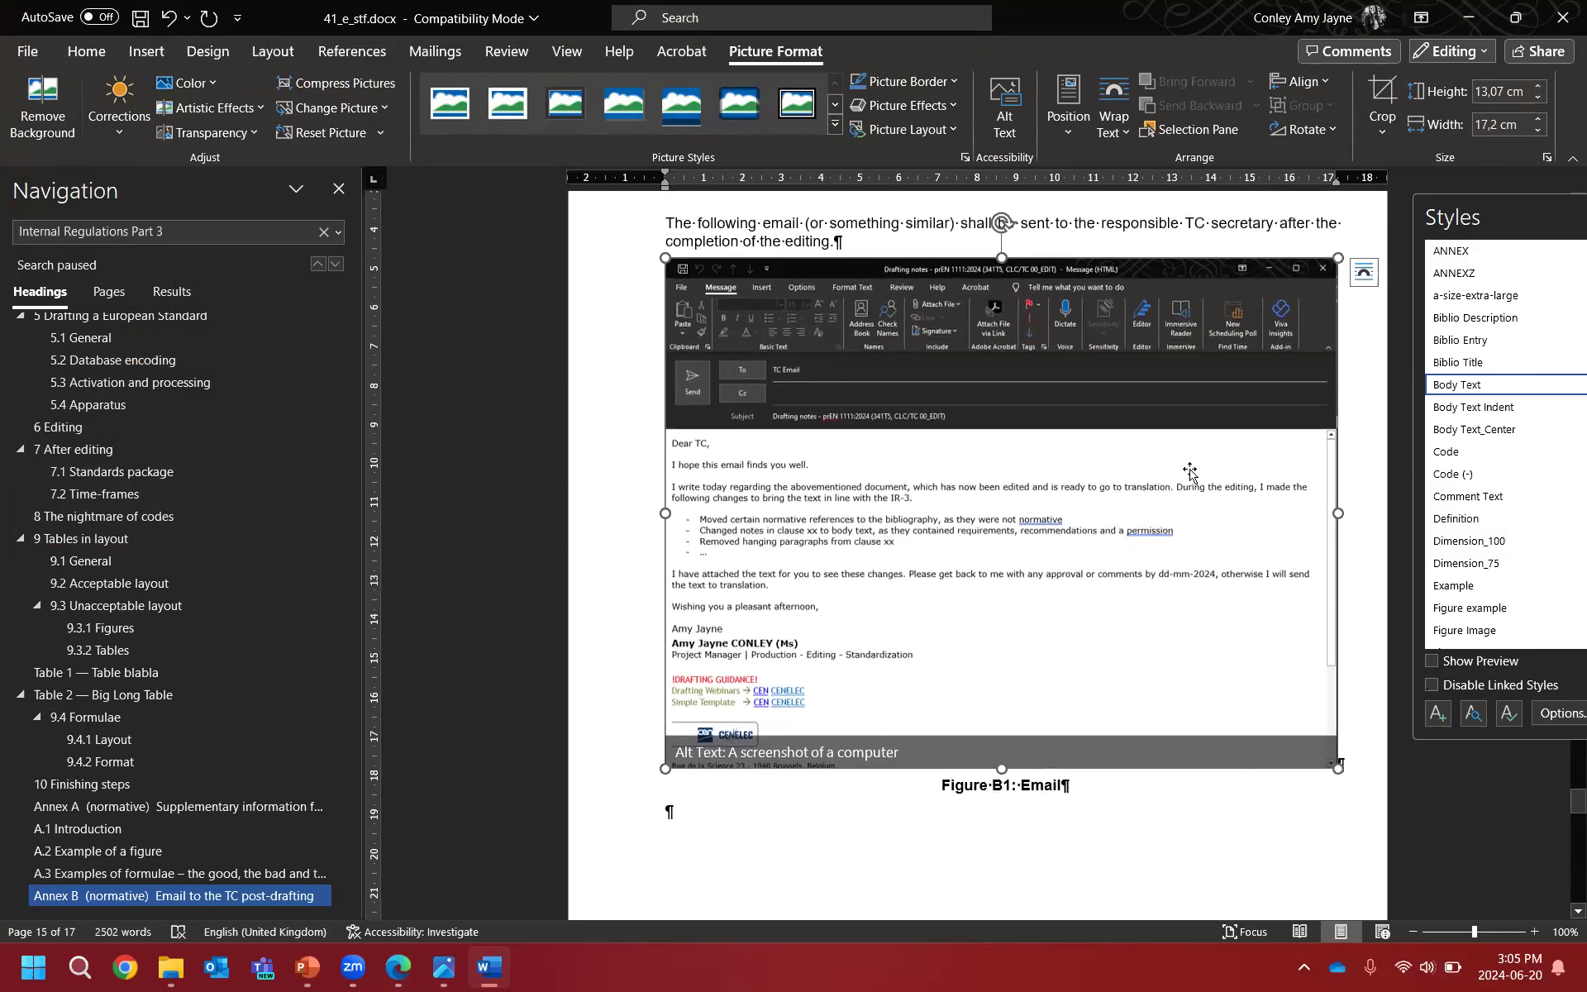
scroll(1187, 542, "up", 4, "ctrl")
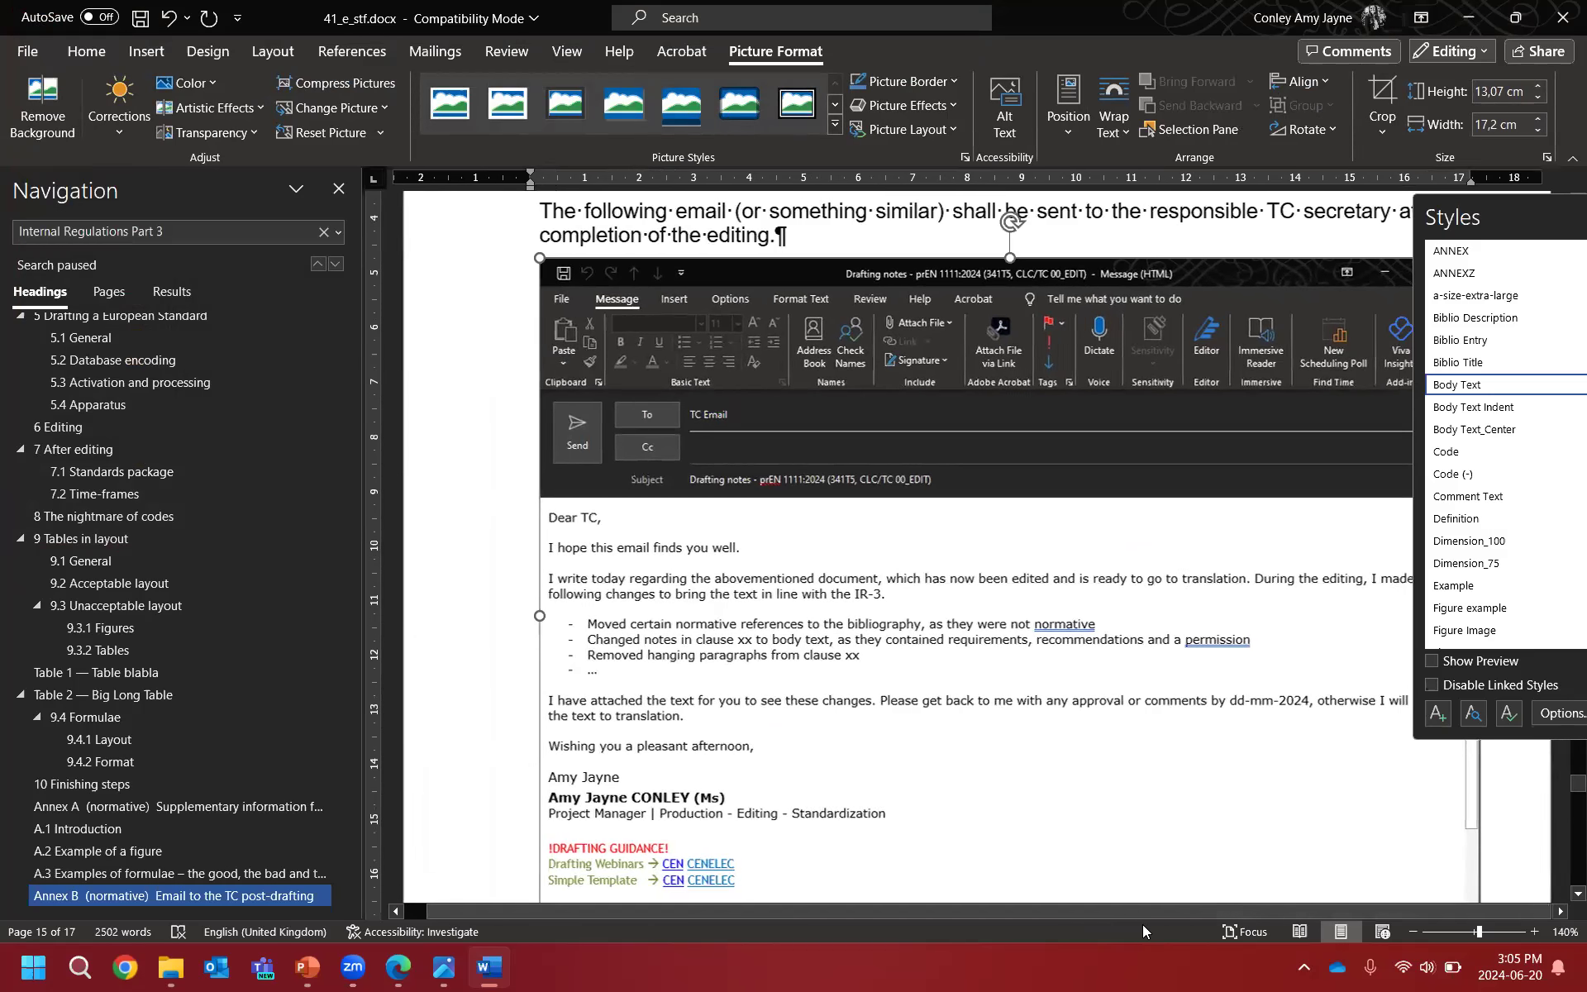
scroll(1298, 661, "down", 3)
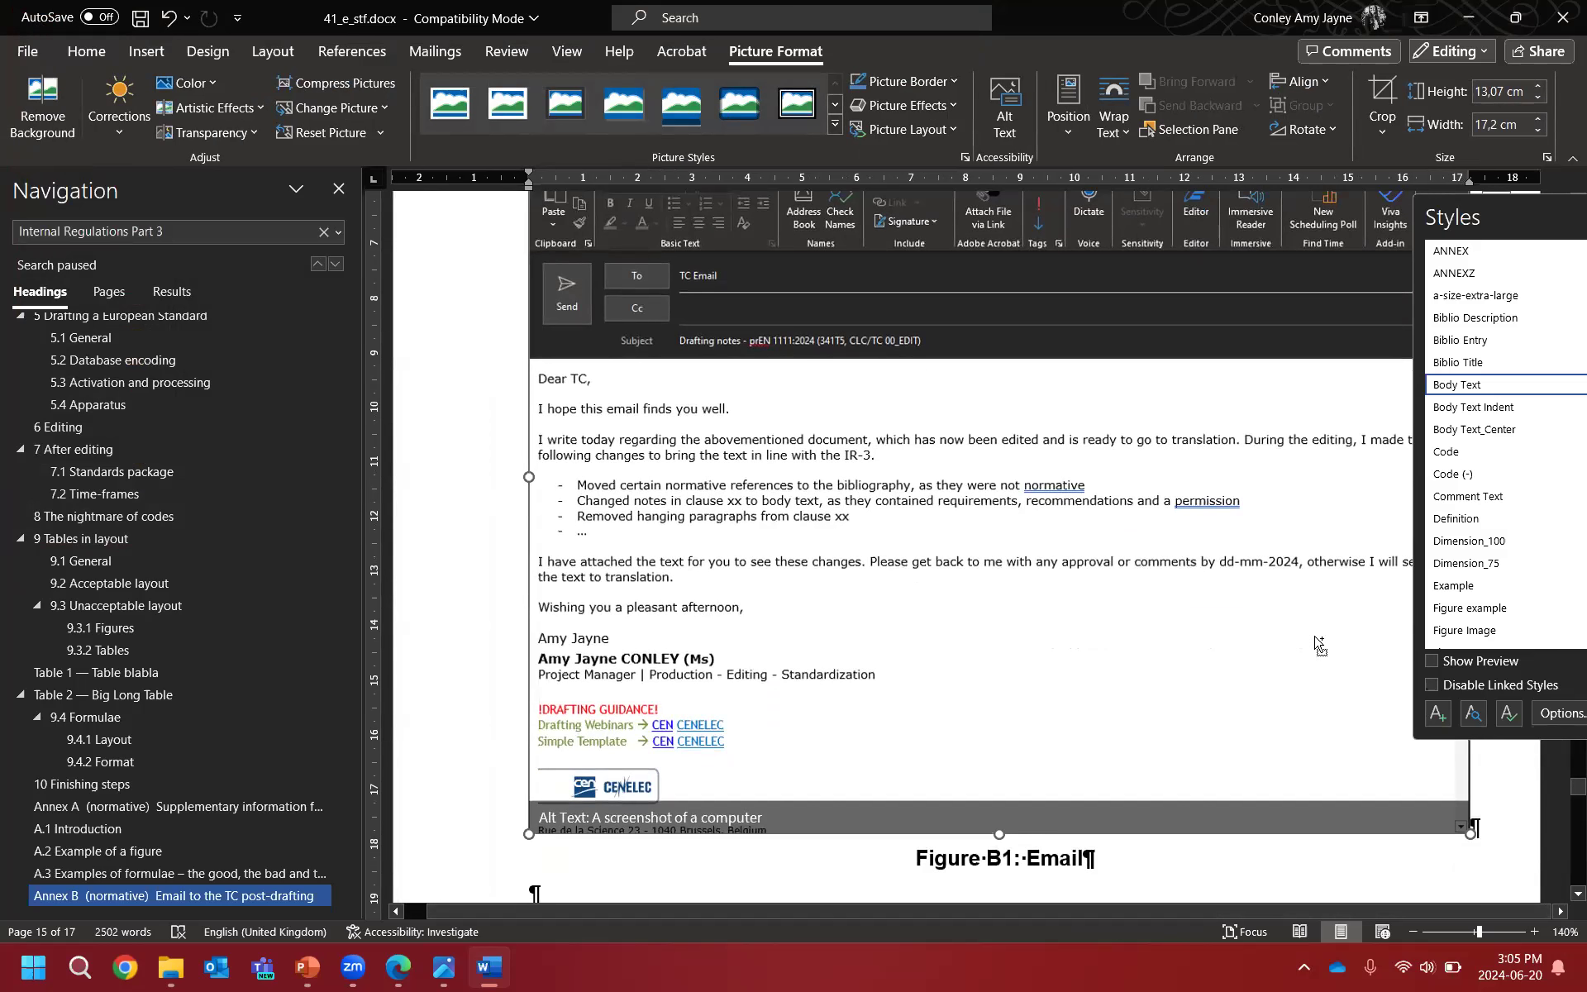
Step: Examine the e-mail text in the Figure B1 picture at 170% zoom and restore the view to 100%
scroll(1315, 641, "up", 3, "ctrl")
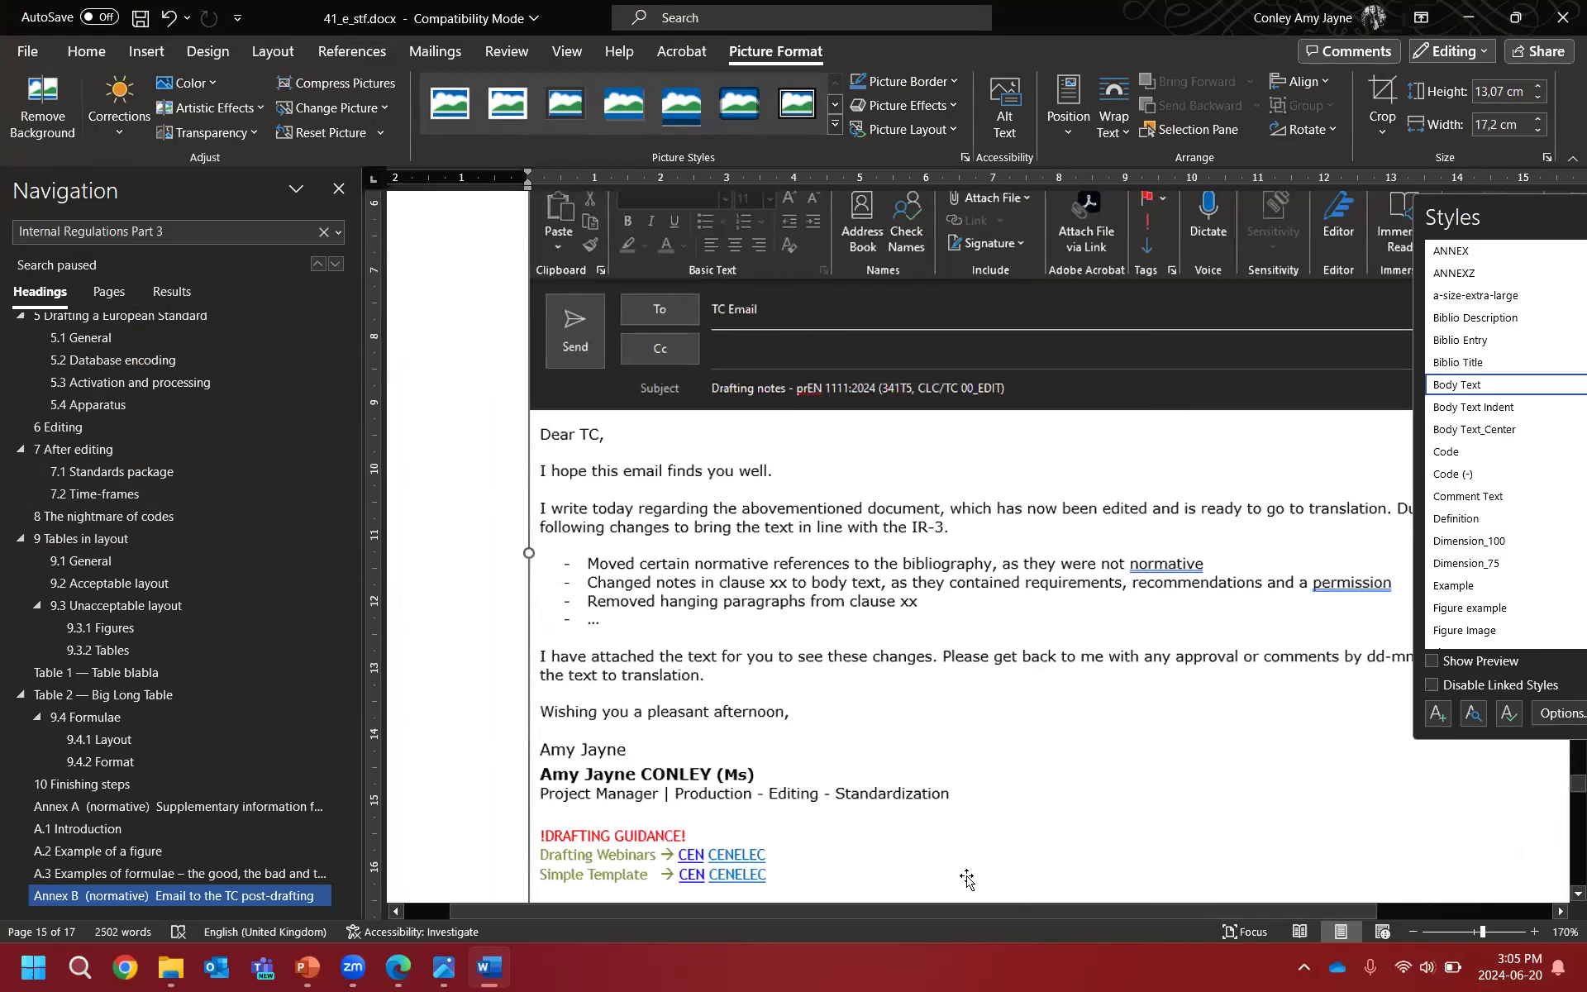
left_click_drag(950, 913, 1070, 910)
left_click_drag(1055, 908, 1031, 908)
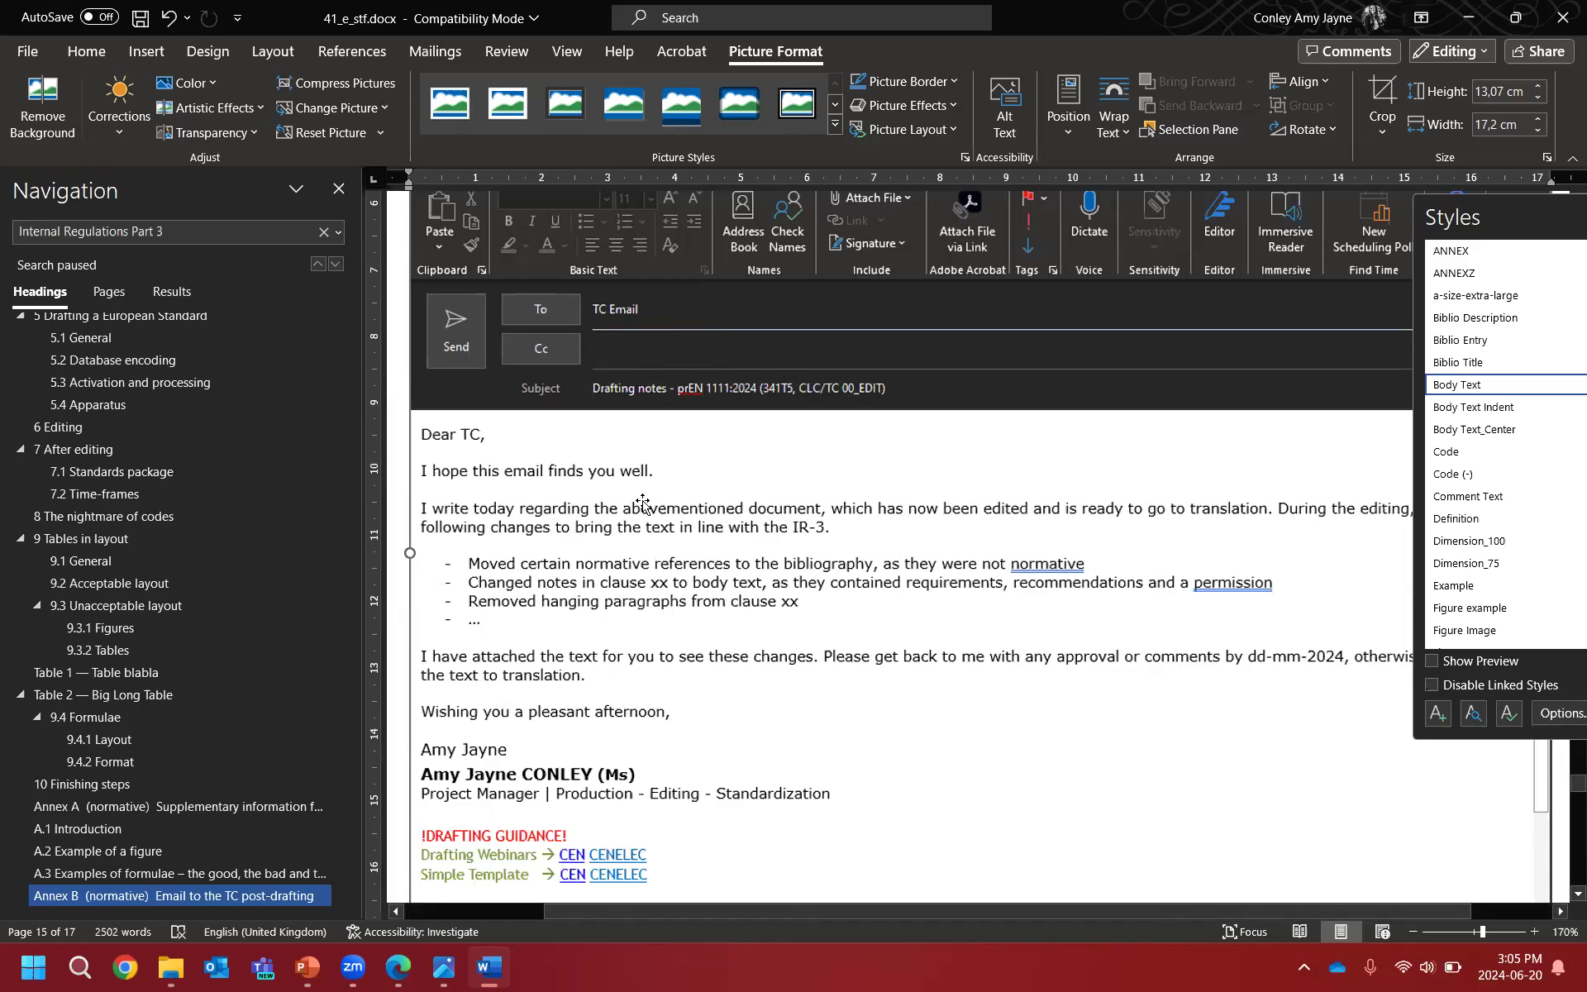
left_click(1473, 932)
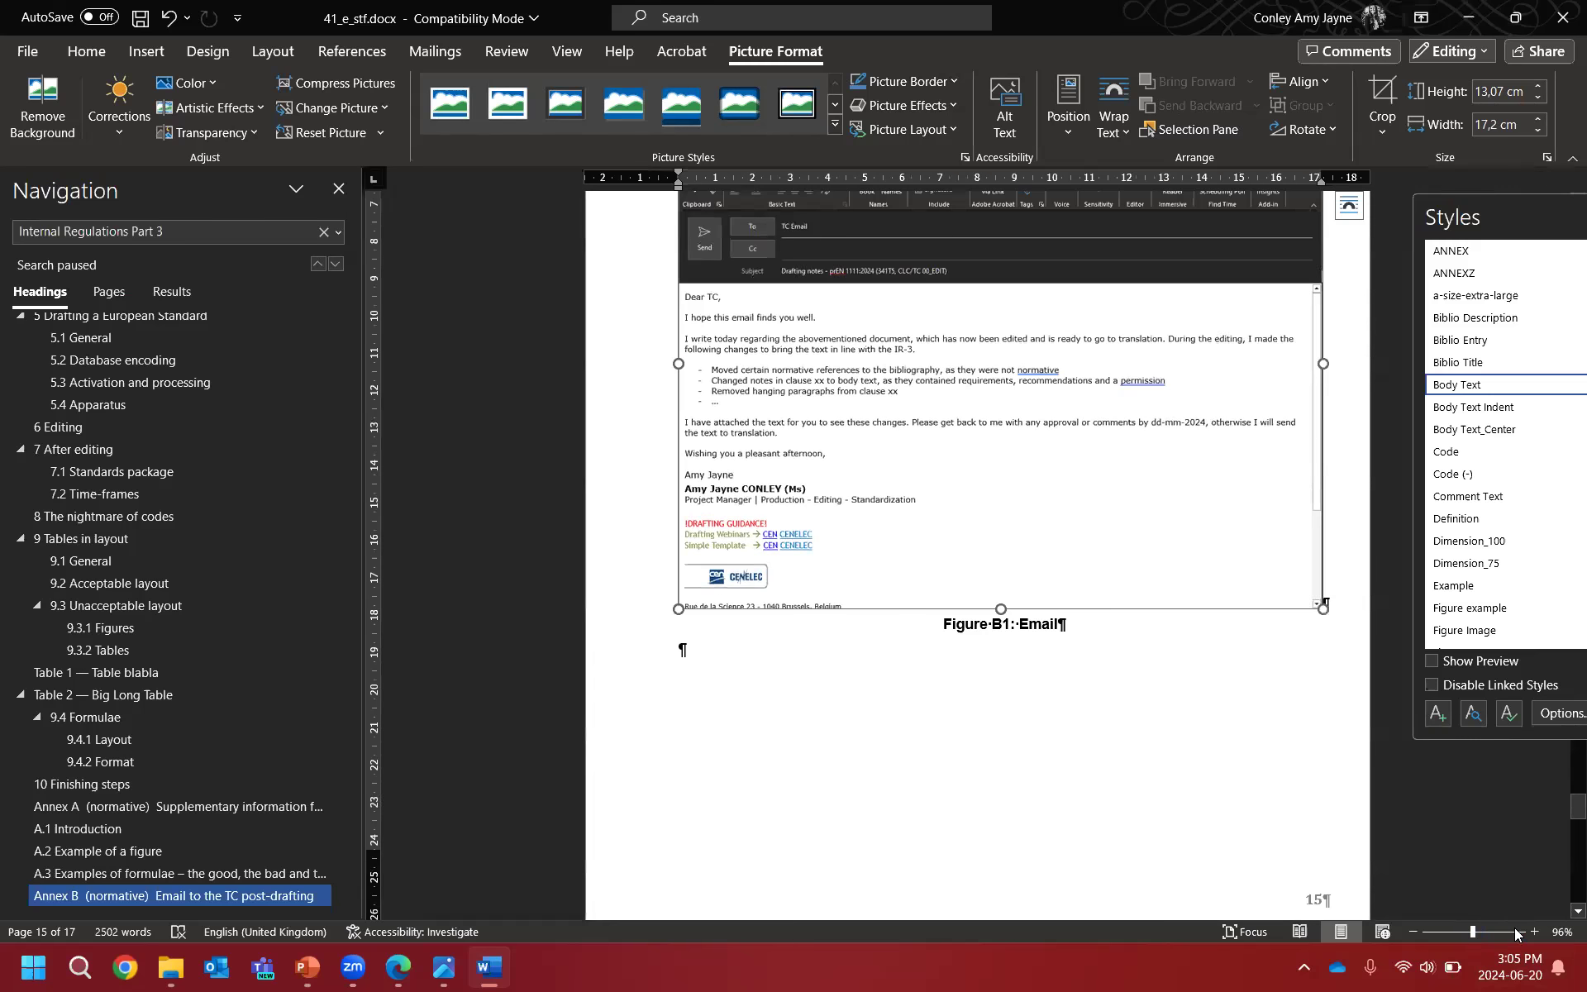
left_click(1535, 932)
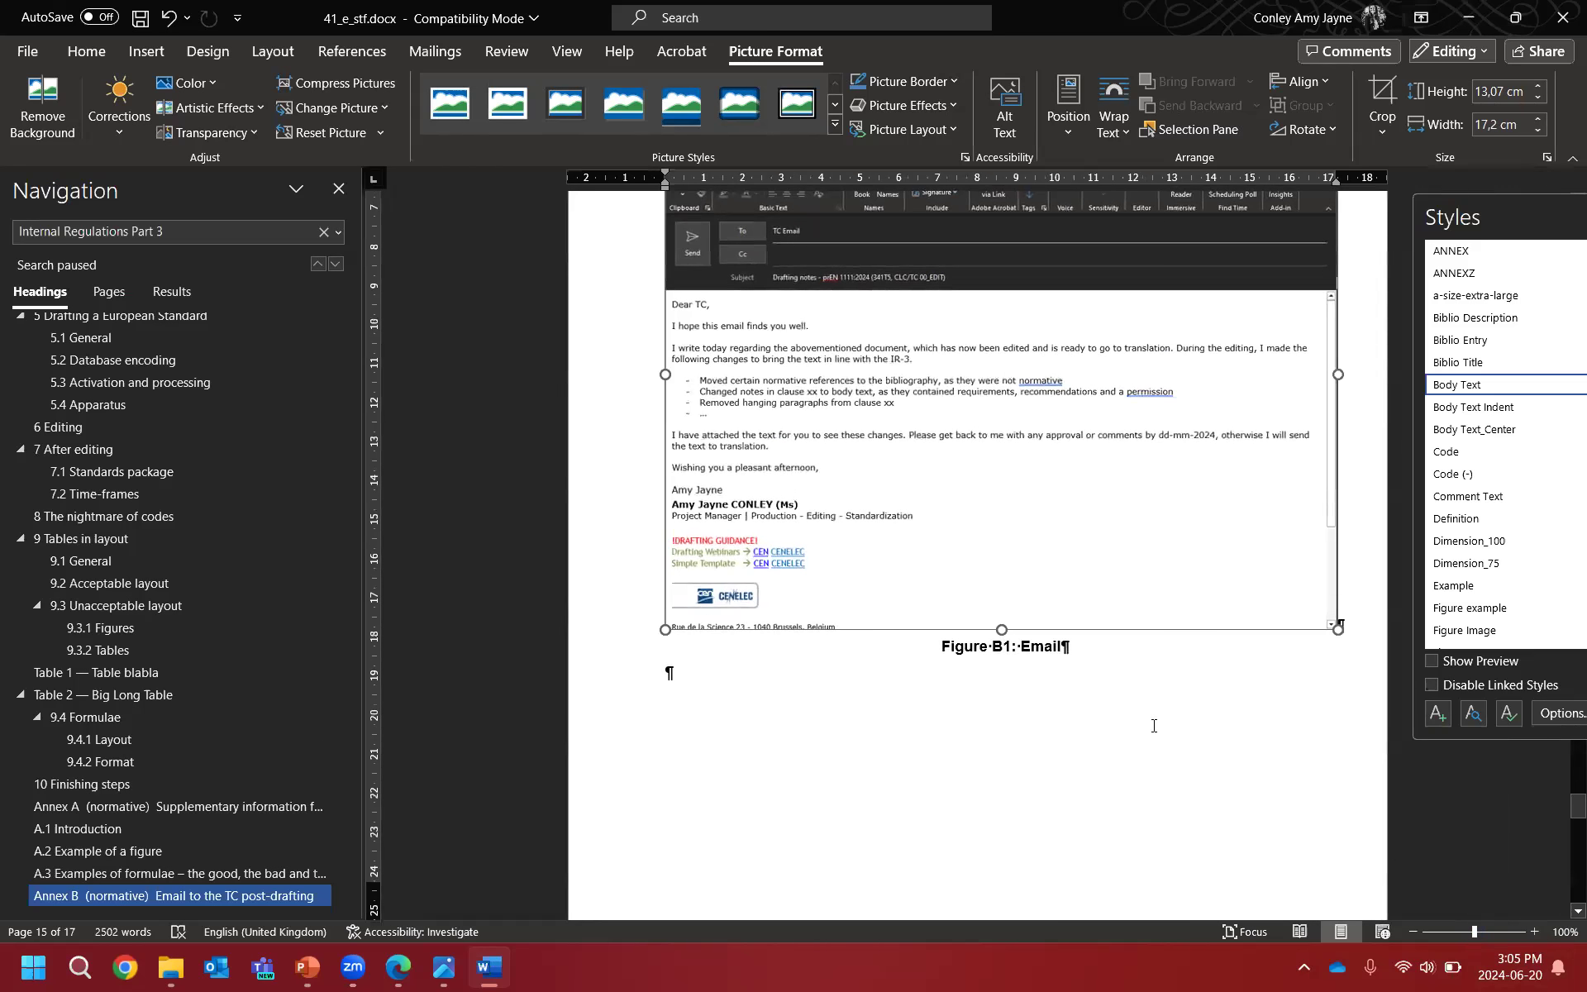
Step: Replace the colon in the Figure B1 title with a spaced em dash symbol so it reads "Figure B1 — Email"
left_click(1022, 648)
key("BackSpace")
key("BackSpace")
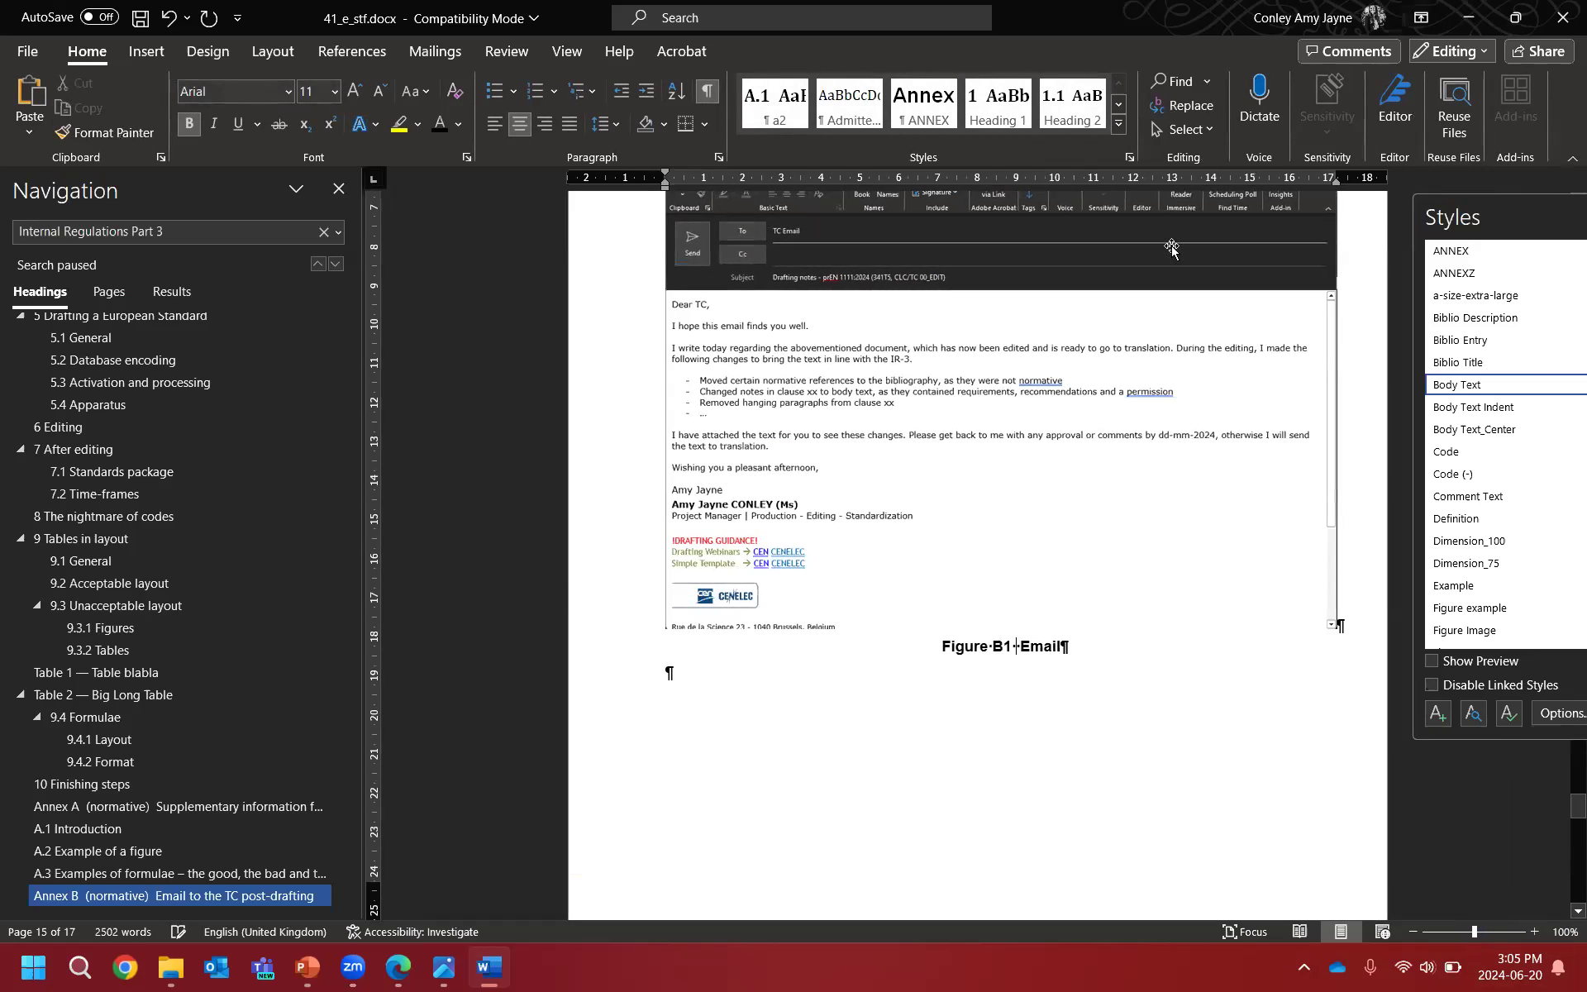
left_click(153, 51)
left_click(1500, 116)
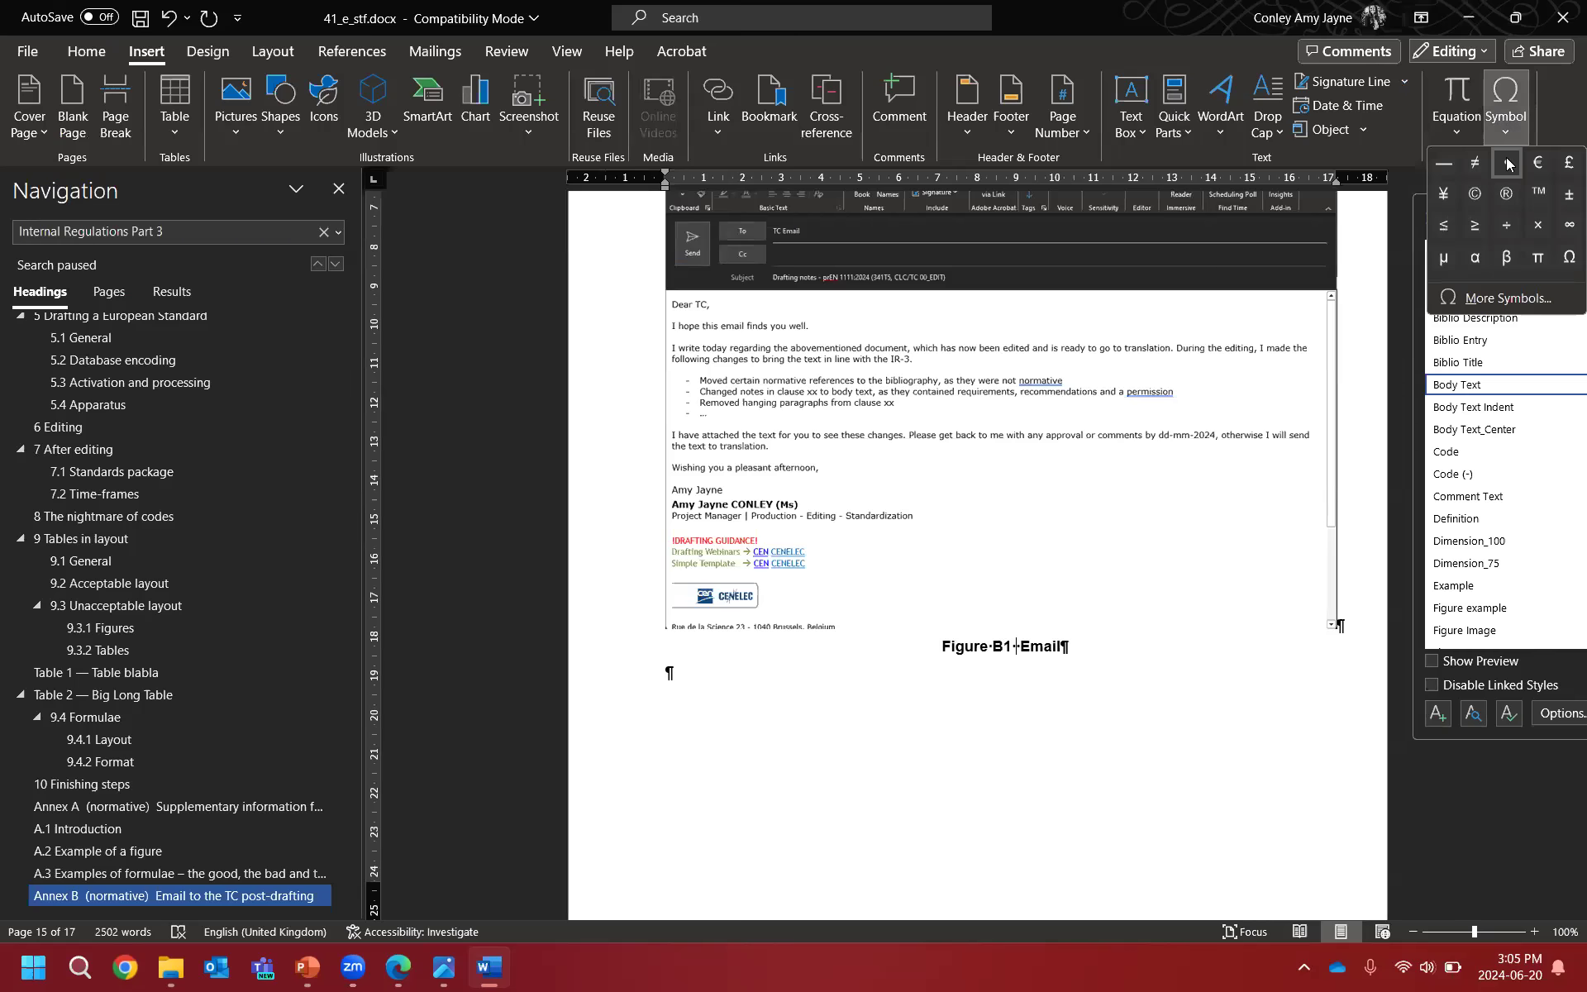
left_click(1444, 162)
Step: Examine Annex ZZ, including the red placeholders in its title and text, Table ZZ.1, the drafter notes and both warnings
scroll(1040, 648, "down", 5)
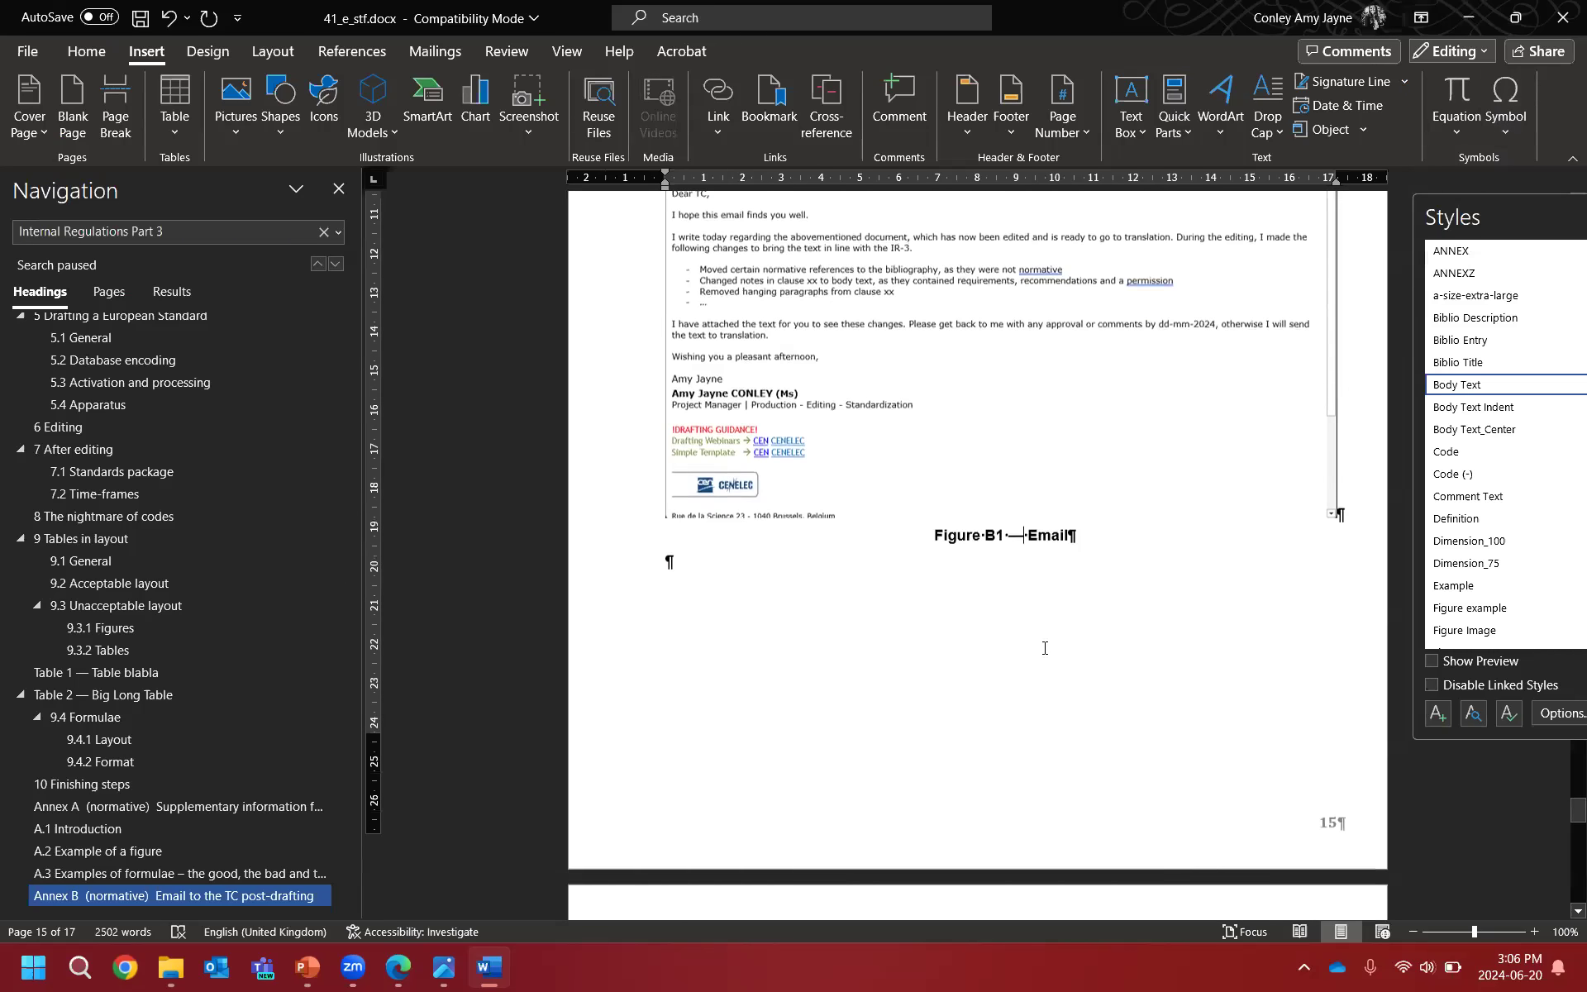
scroll(1038, 648, "down", 5)
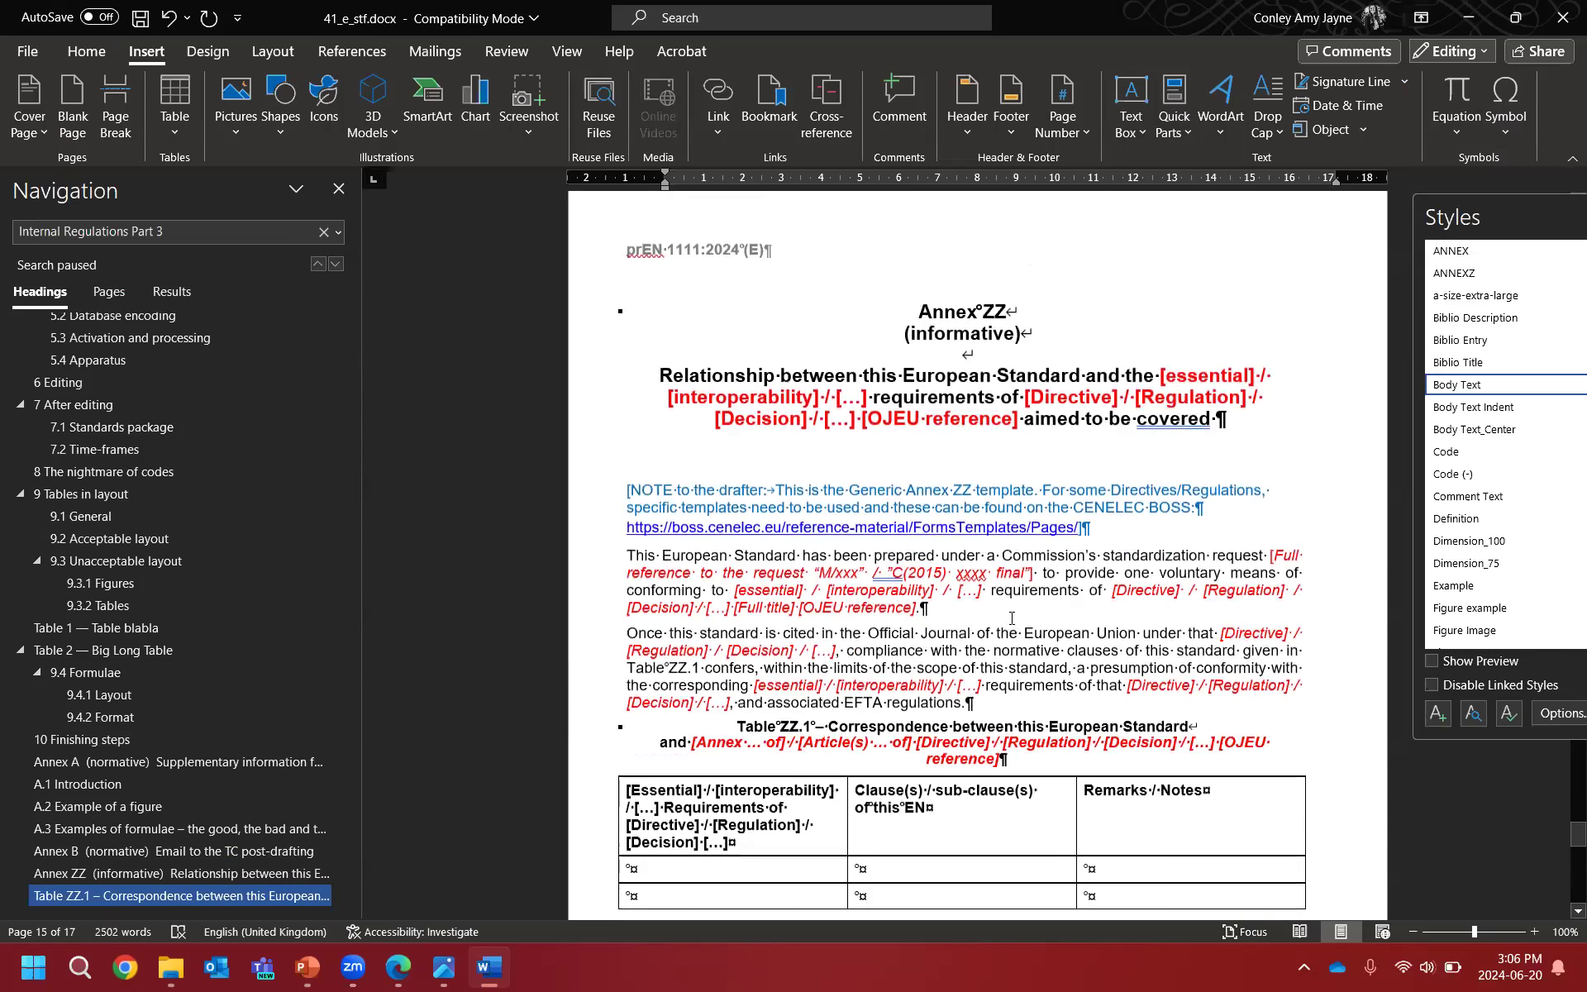
scroll(1024, 347, "down", 1)
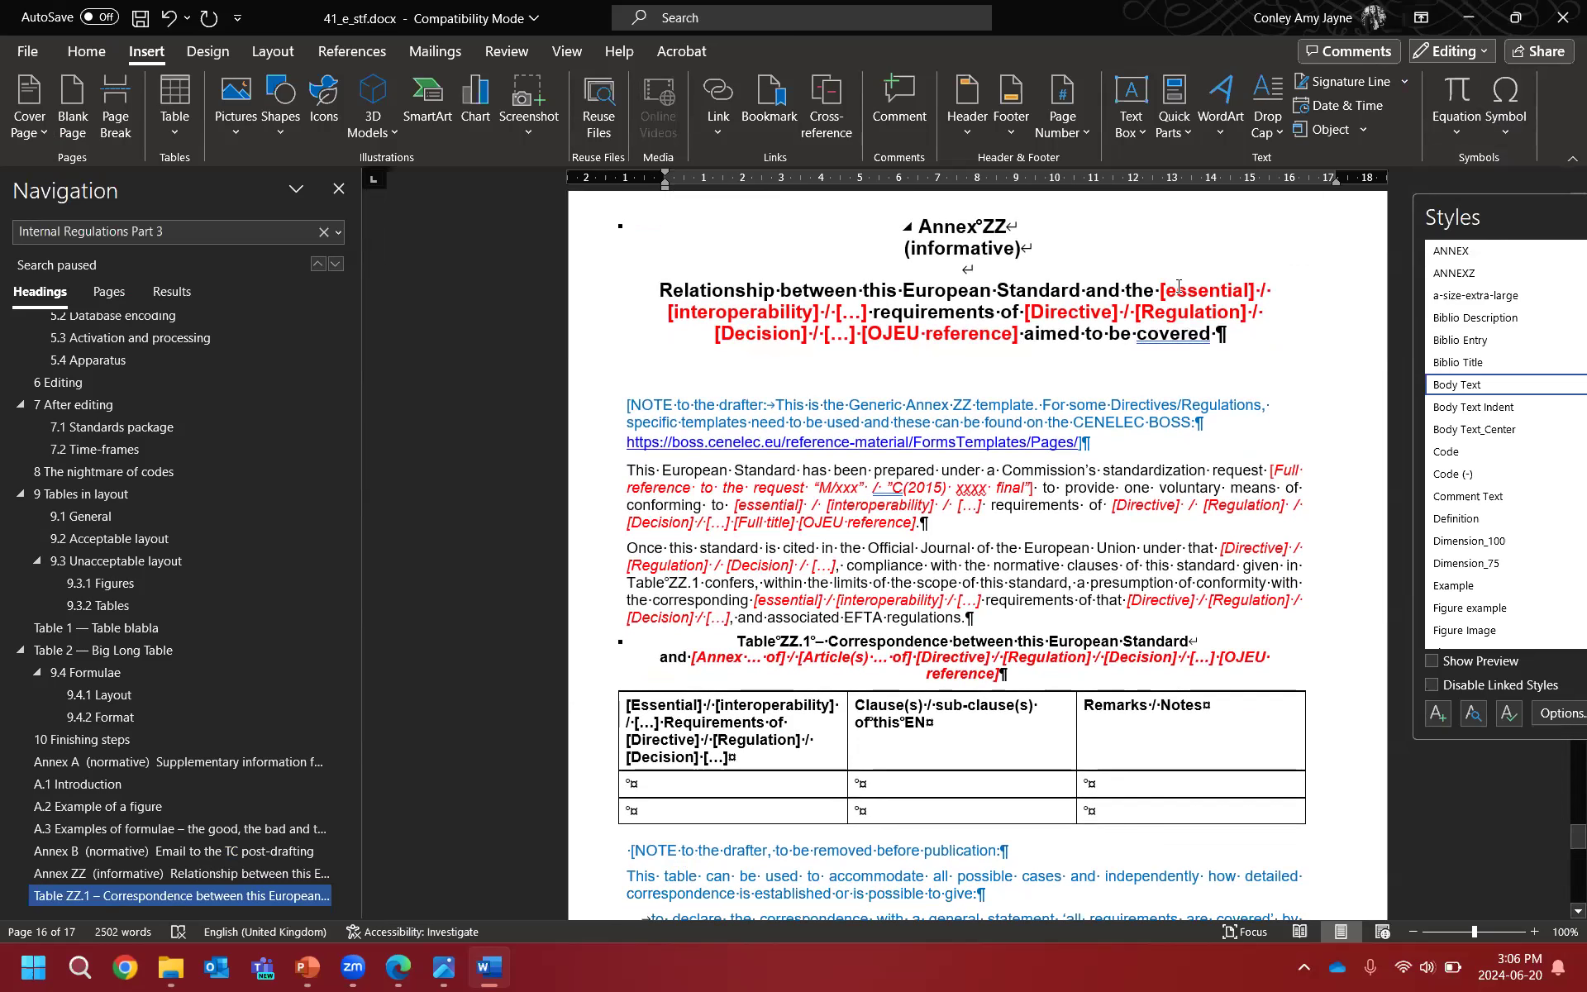
left_click_drag(1162, 287, 869, 314)
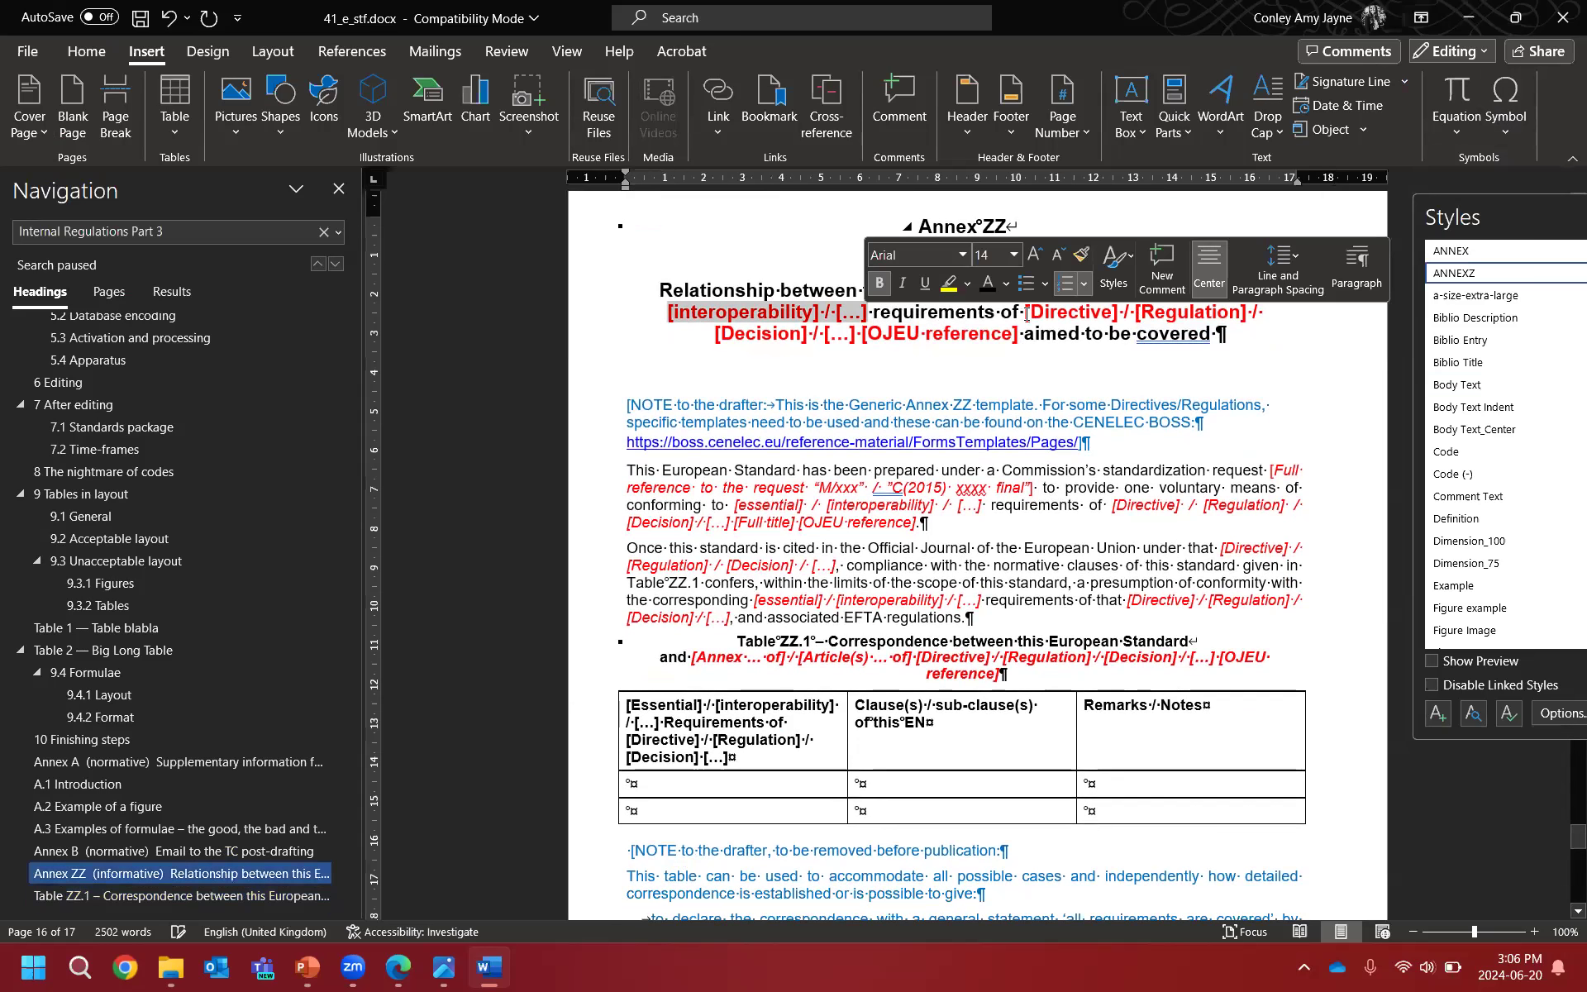
left_click_drag(1046, 313, 1021, 339)
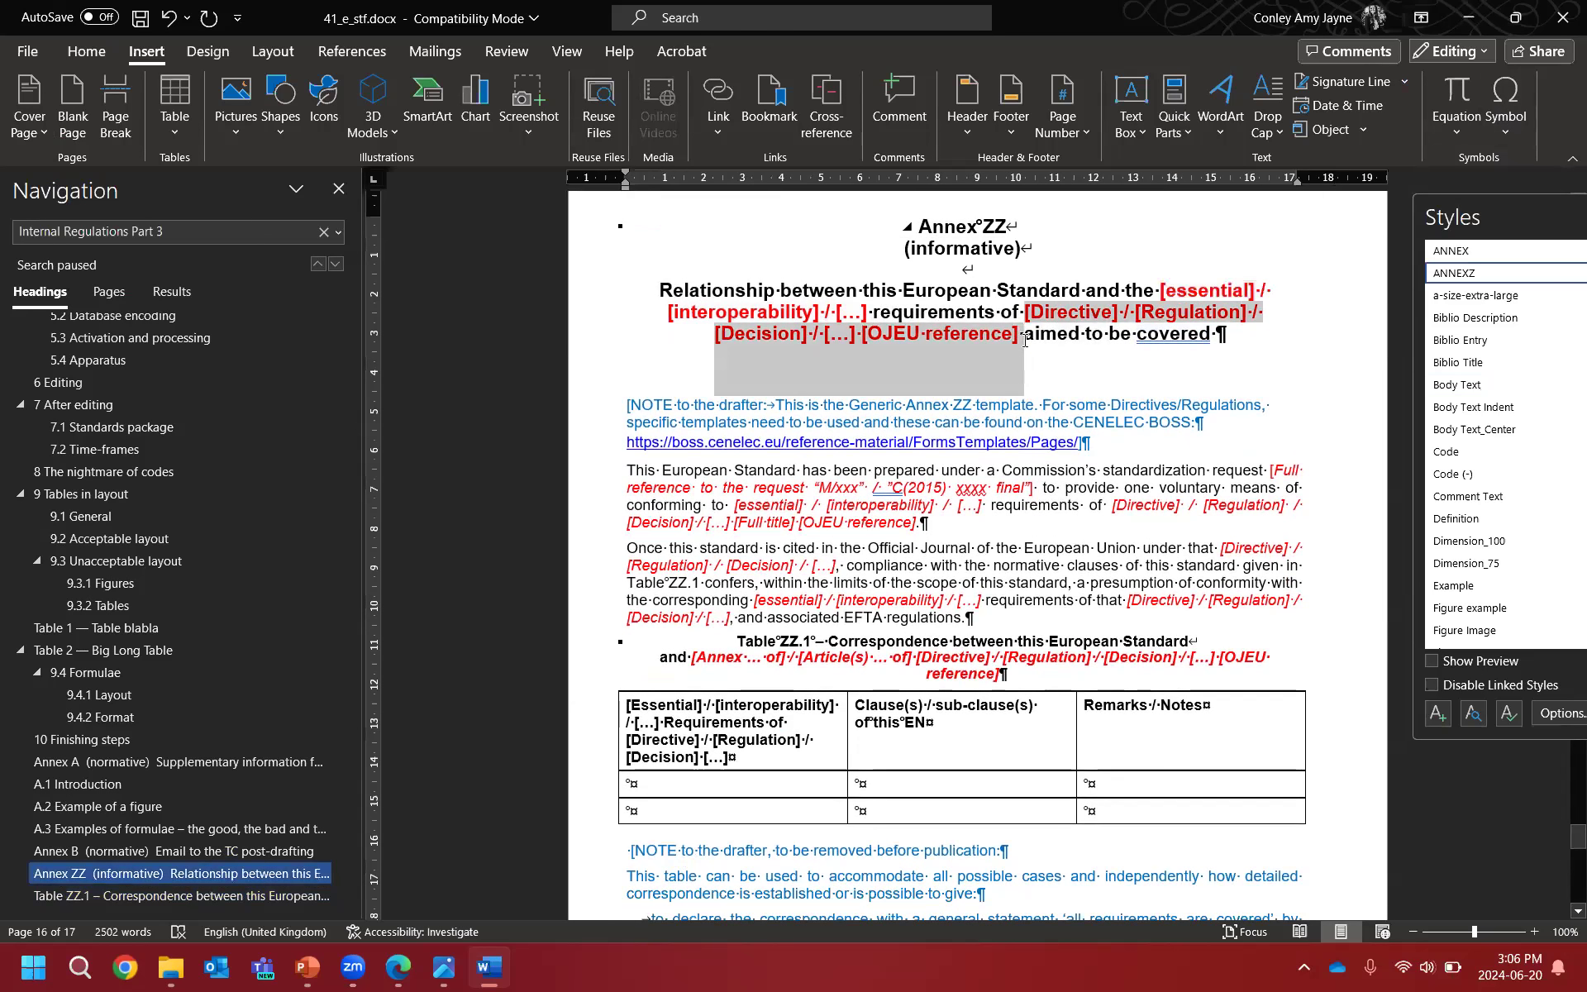
left_click(969, 335)
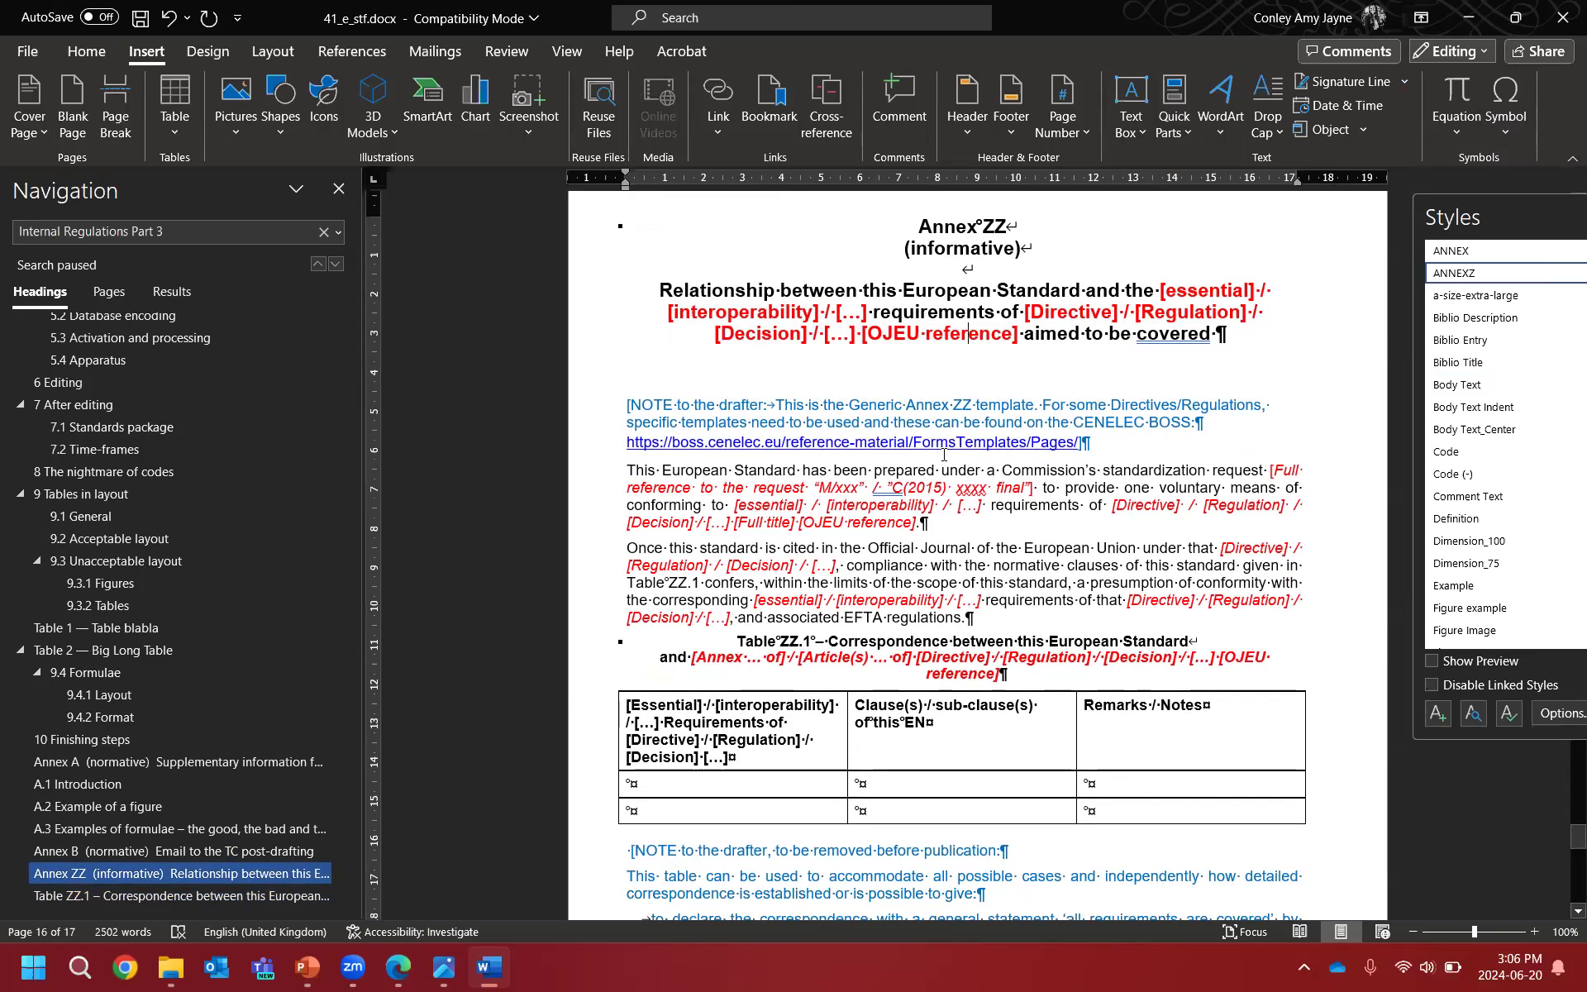
scroll(906, 685, "down", 2)
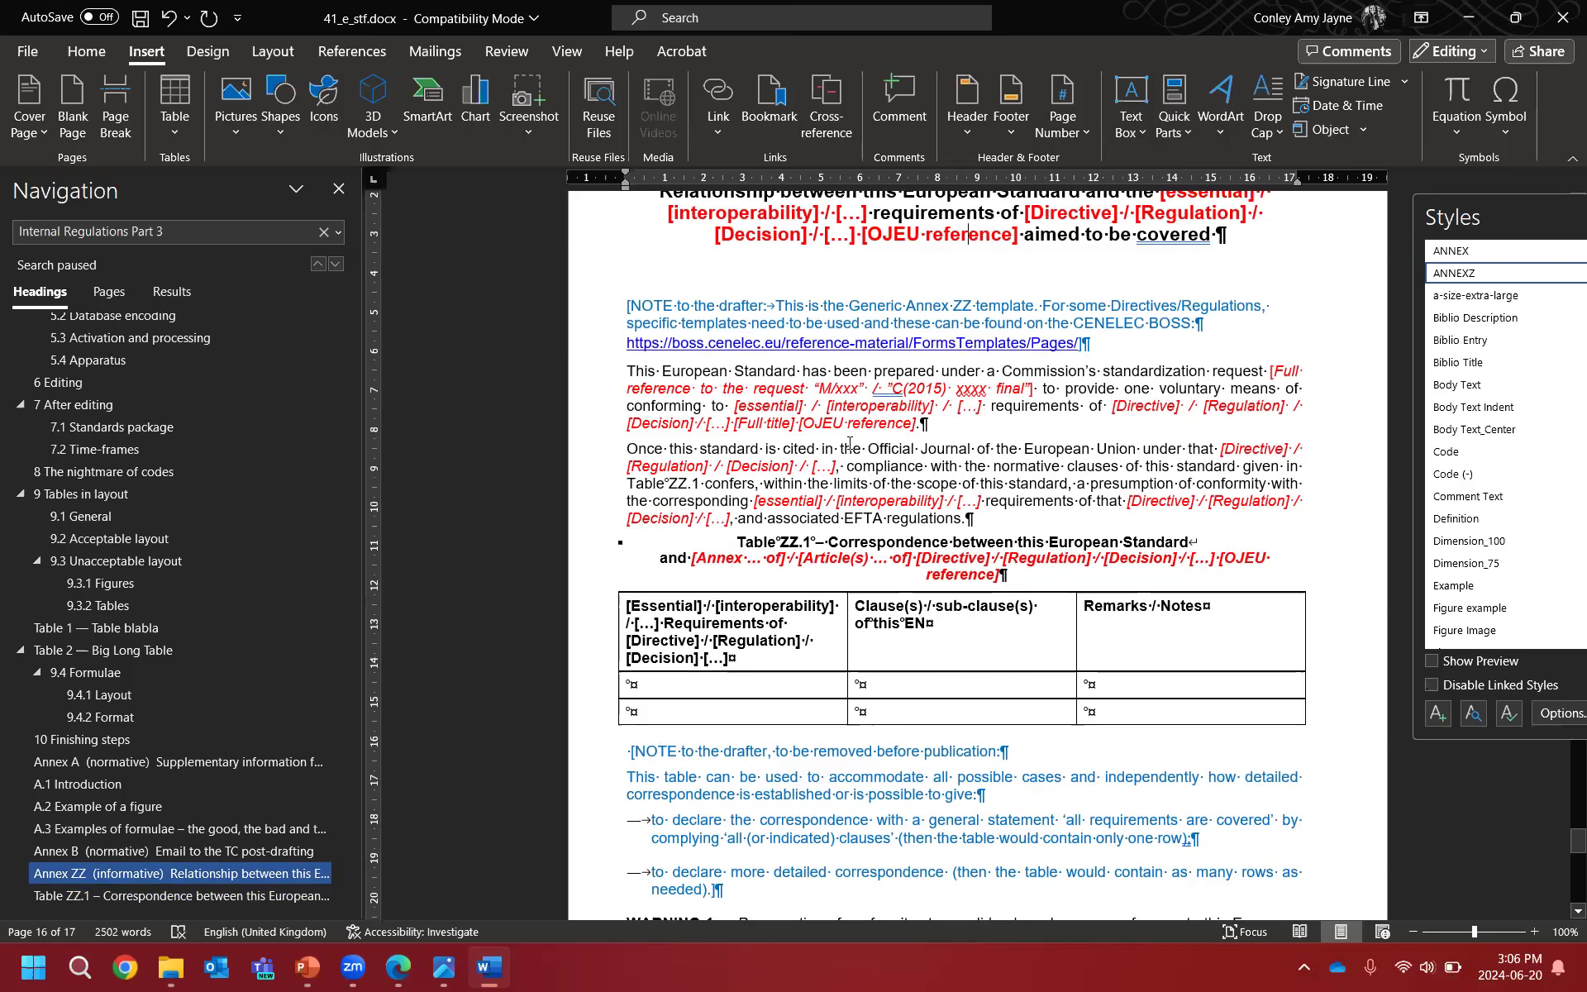
scroll(871, 482, "up", 3)
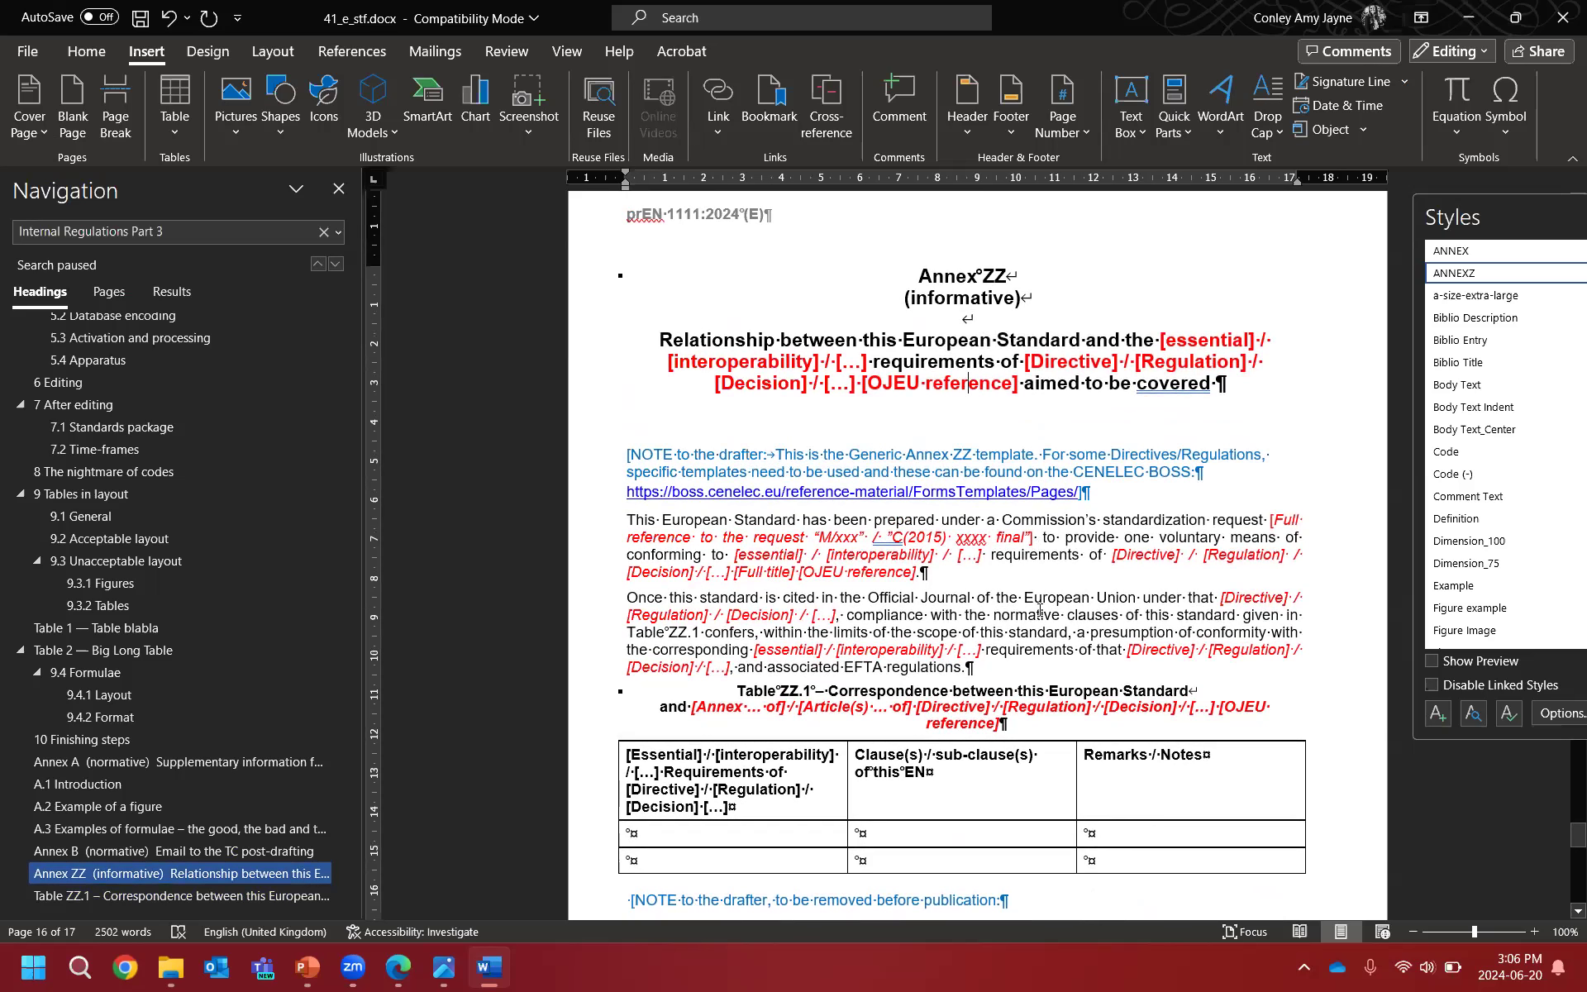
scroll(1039, 612, "down", 3)
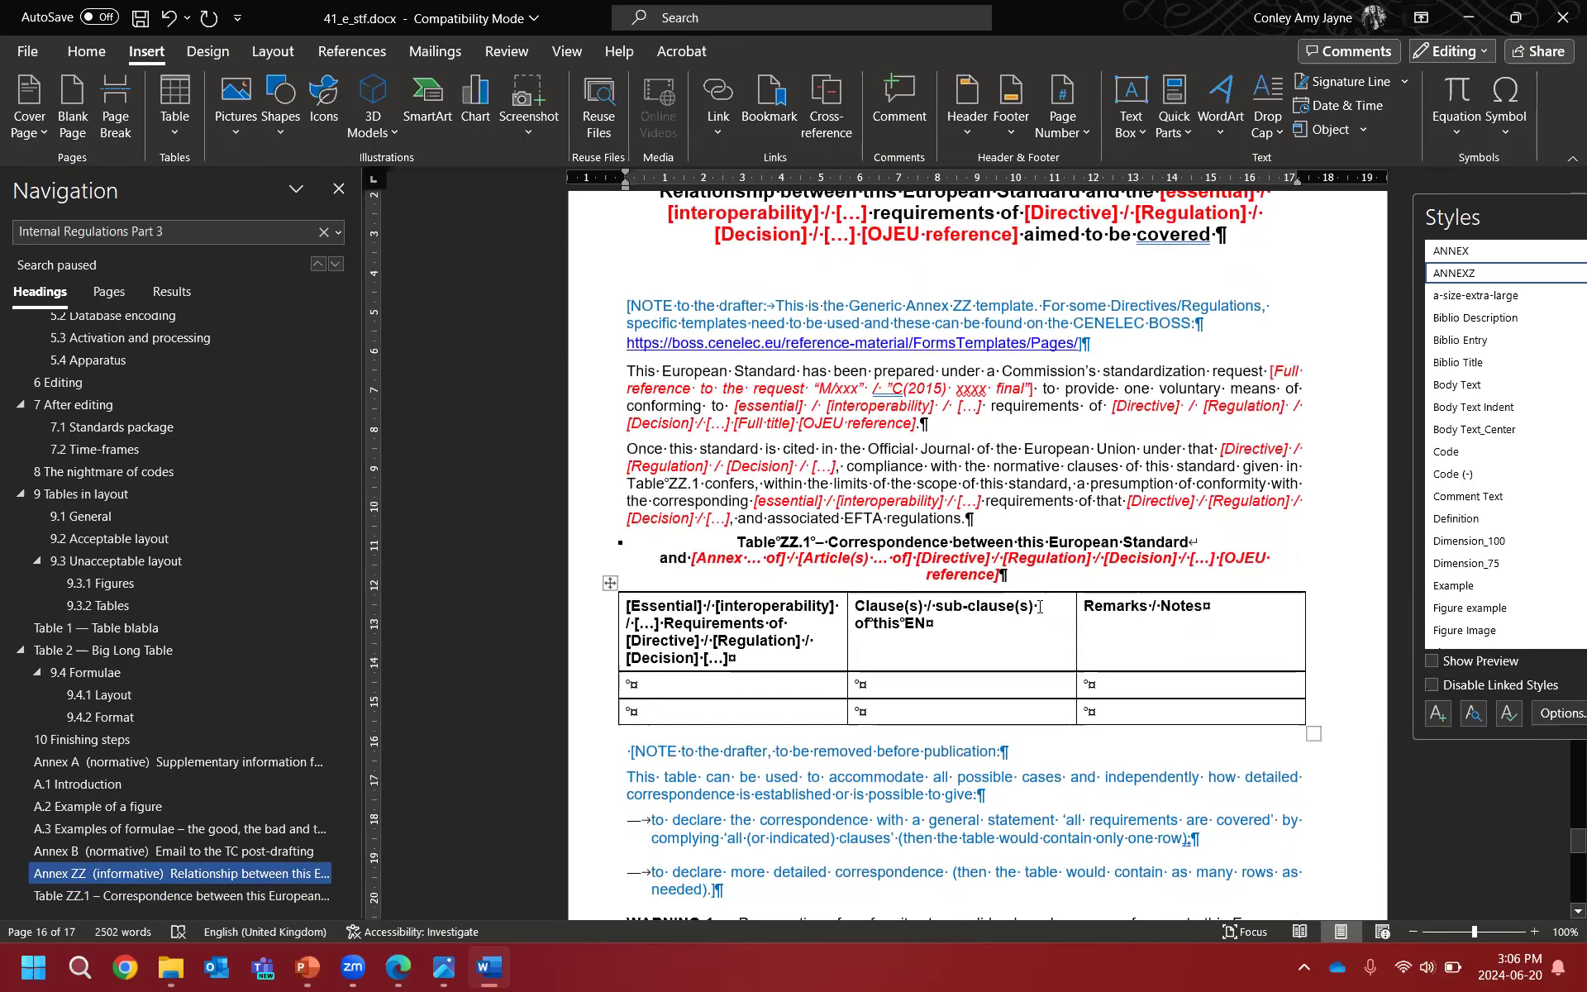
scroll(1015, 729, "down", 2)
scroll(1015, 729, "down", 4)
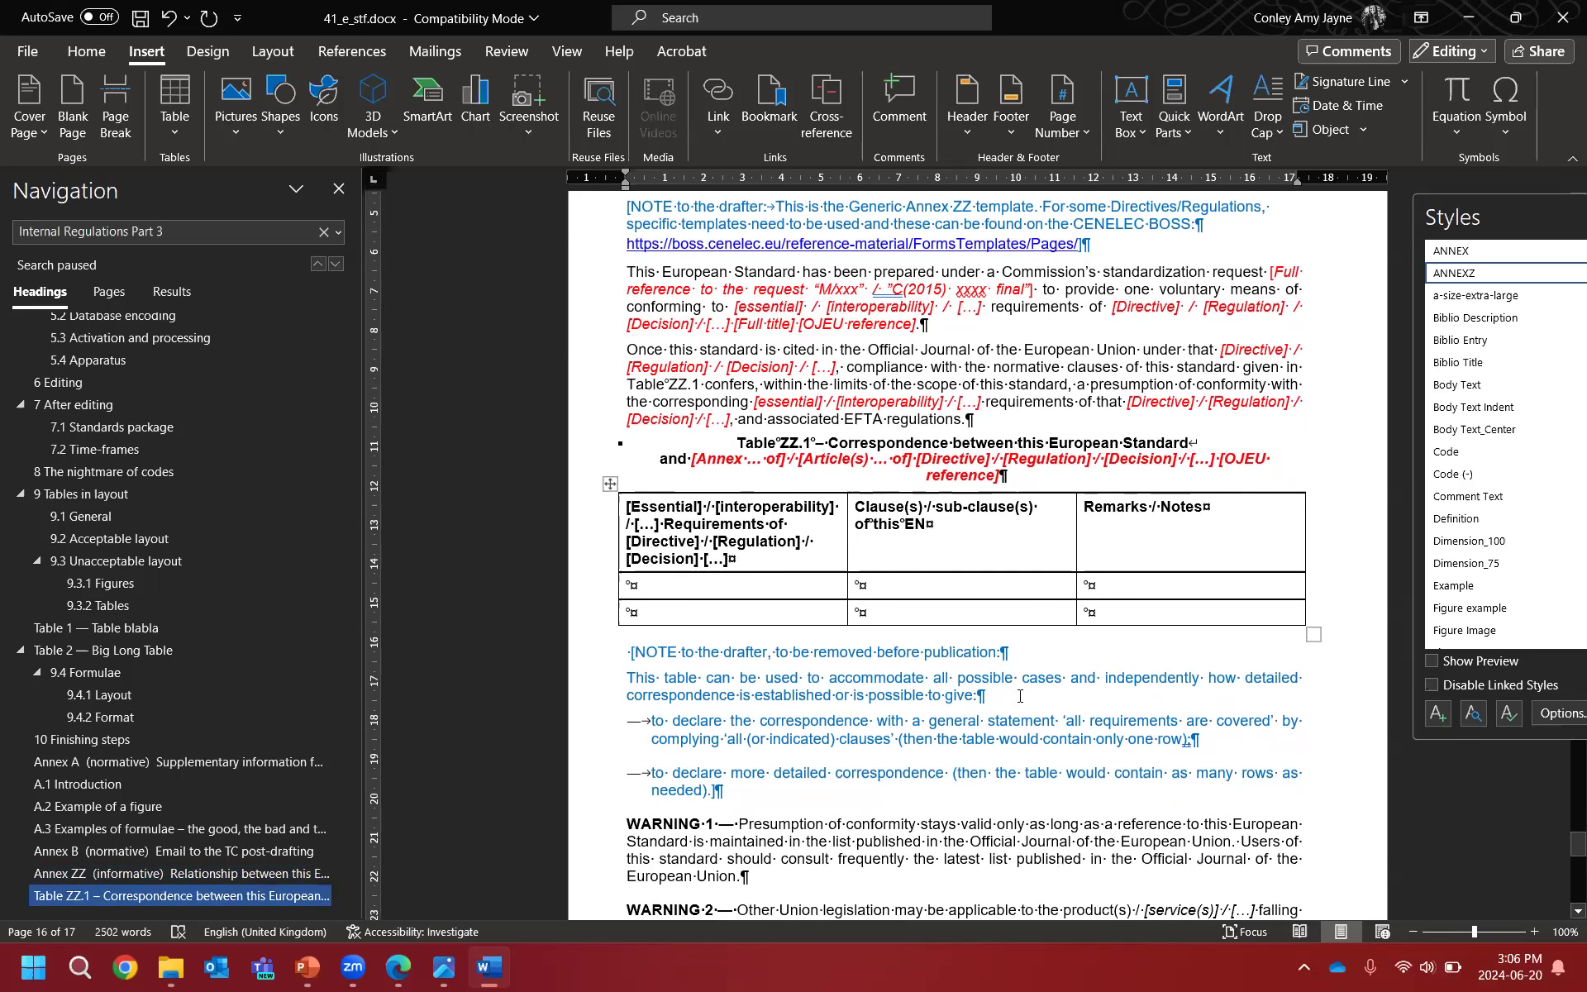
scroll(969, 659, "down", 15)
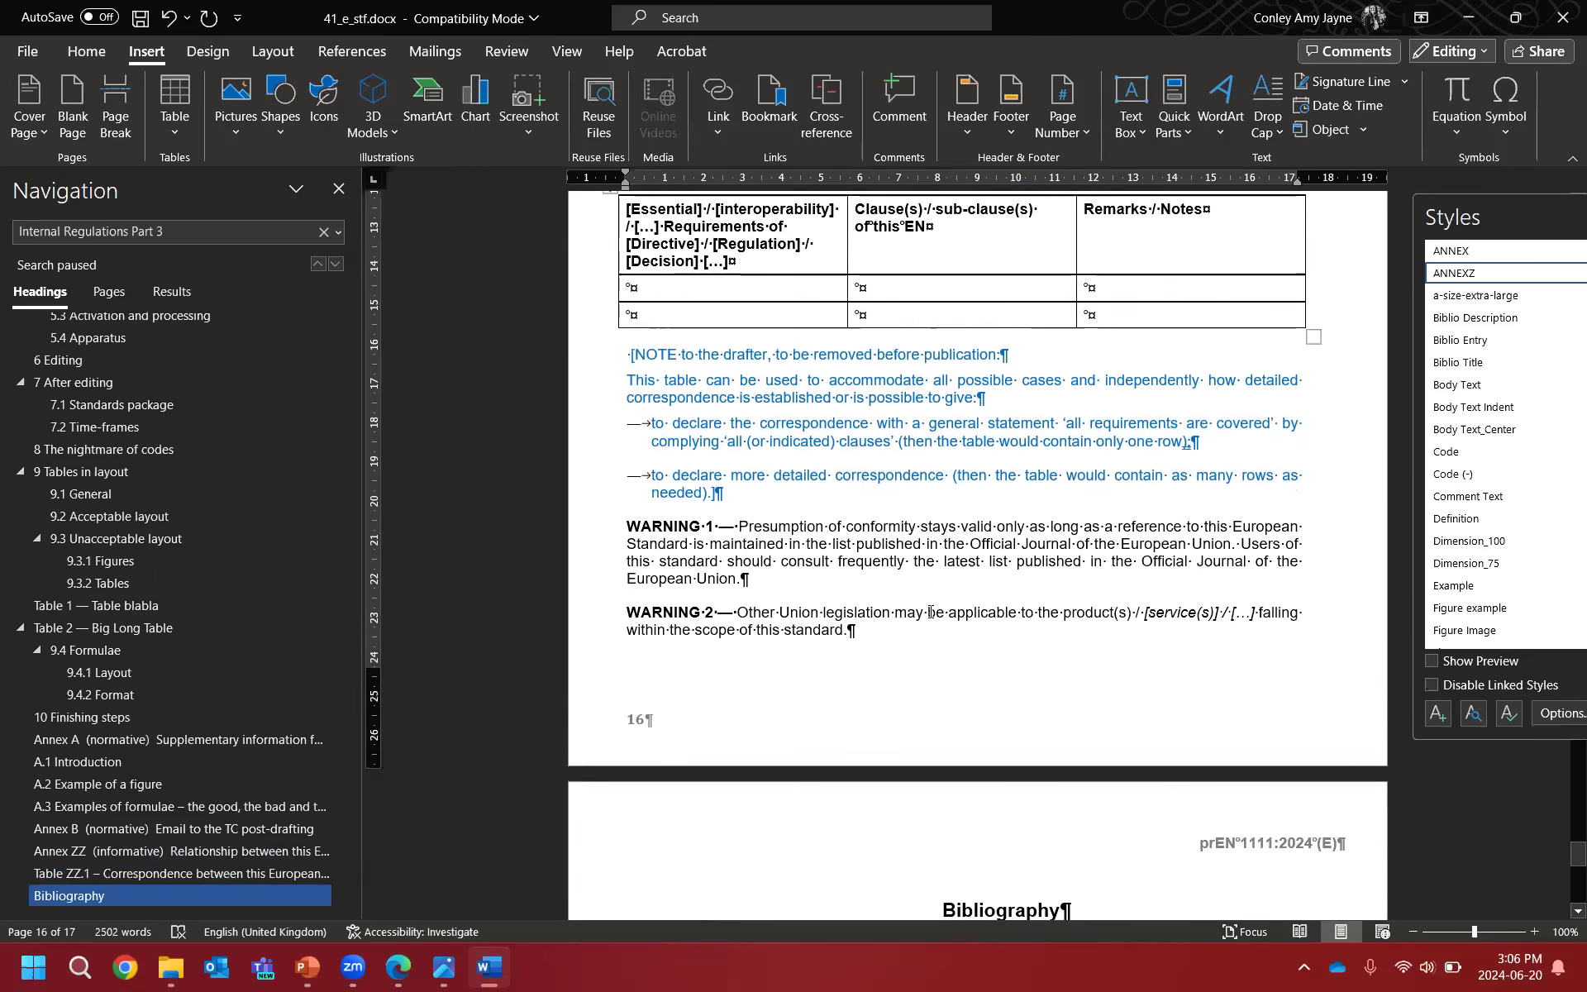
Step: Examine the Bibliography's "Primary references" line, the reference table and the italic introductory sentence above the numbered list
scroll(949, 584, "down", 2)
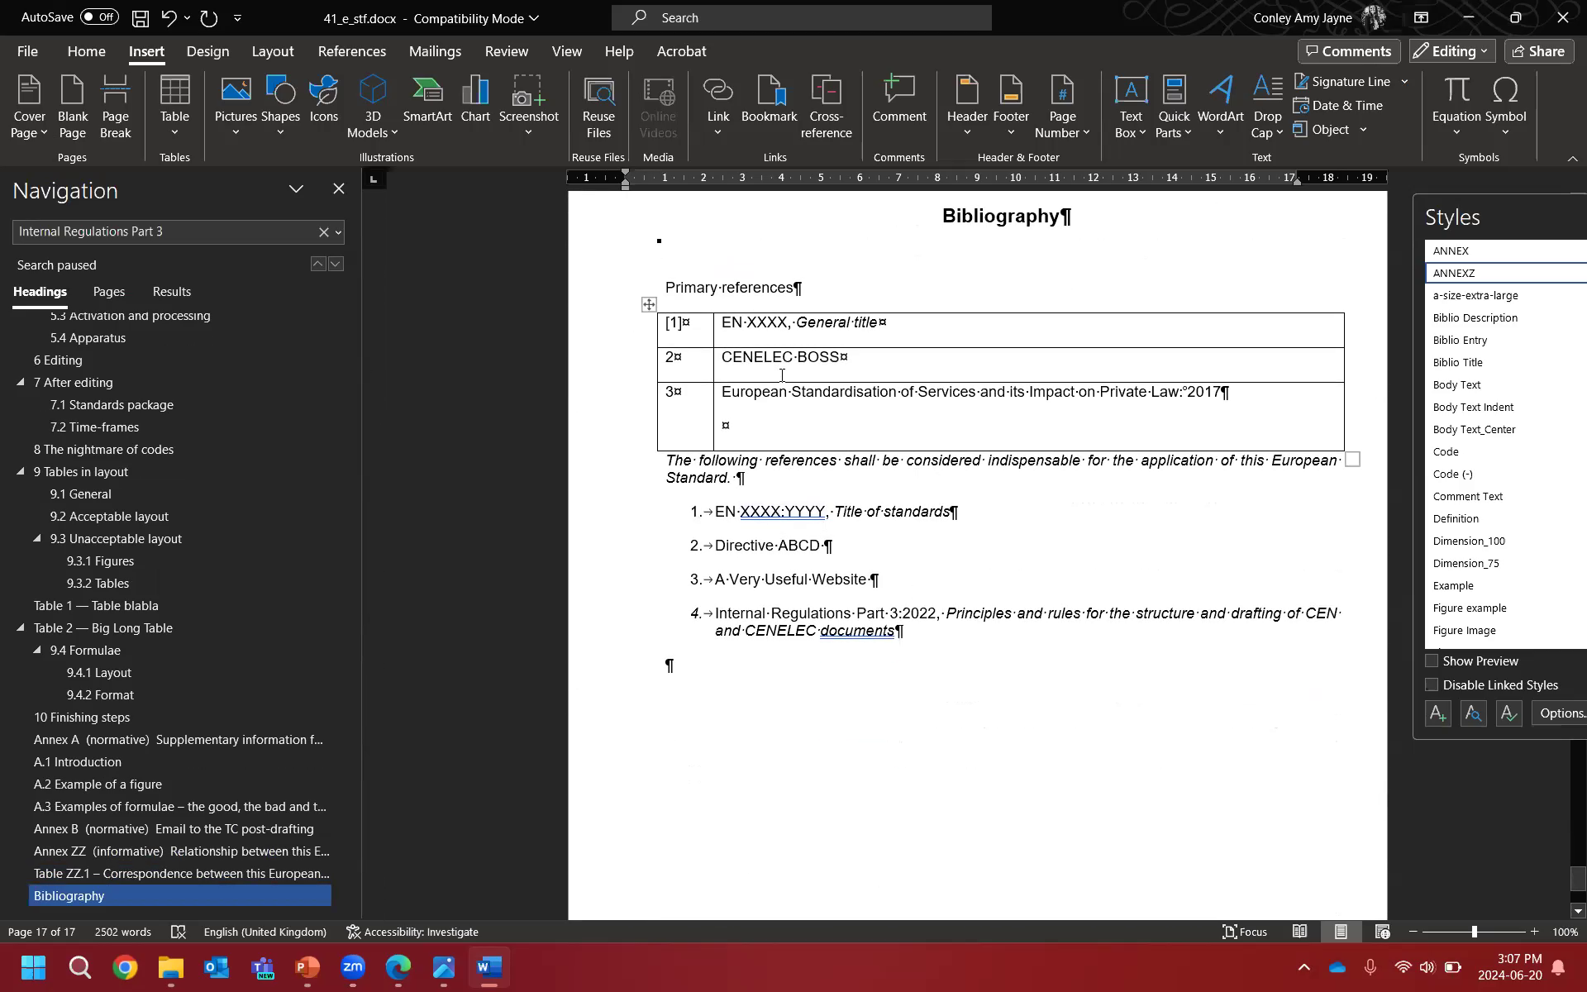
left_click(602, 297)
key("ctrl+c")
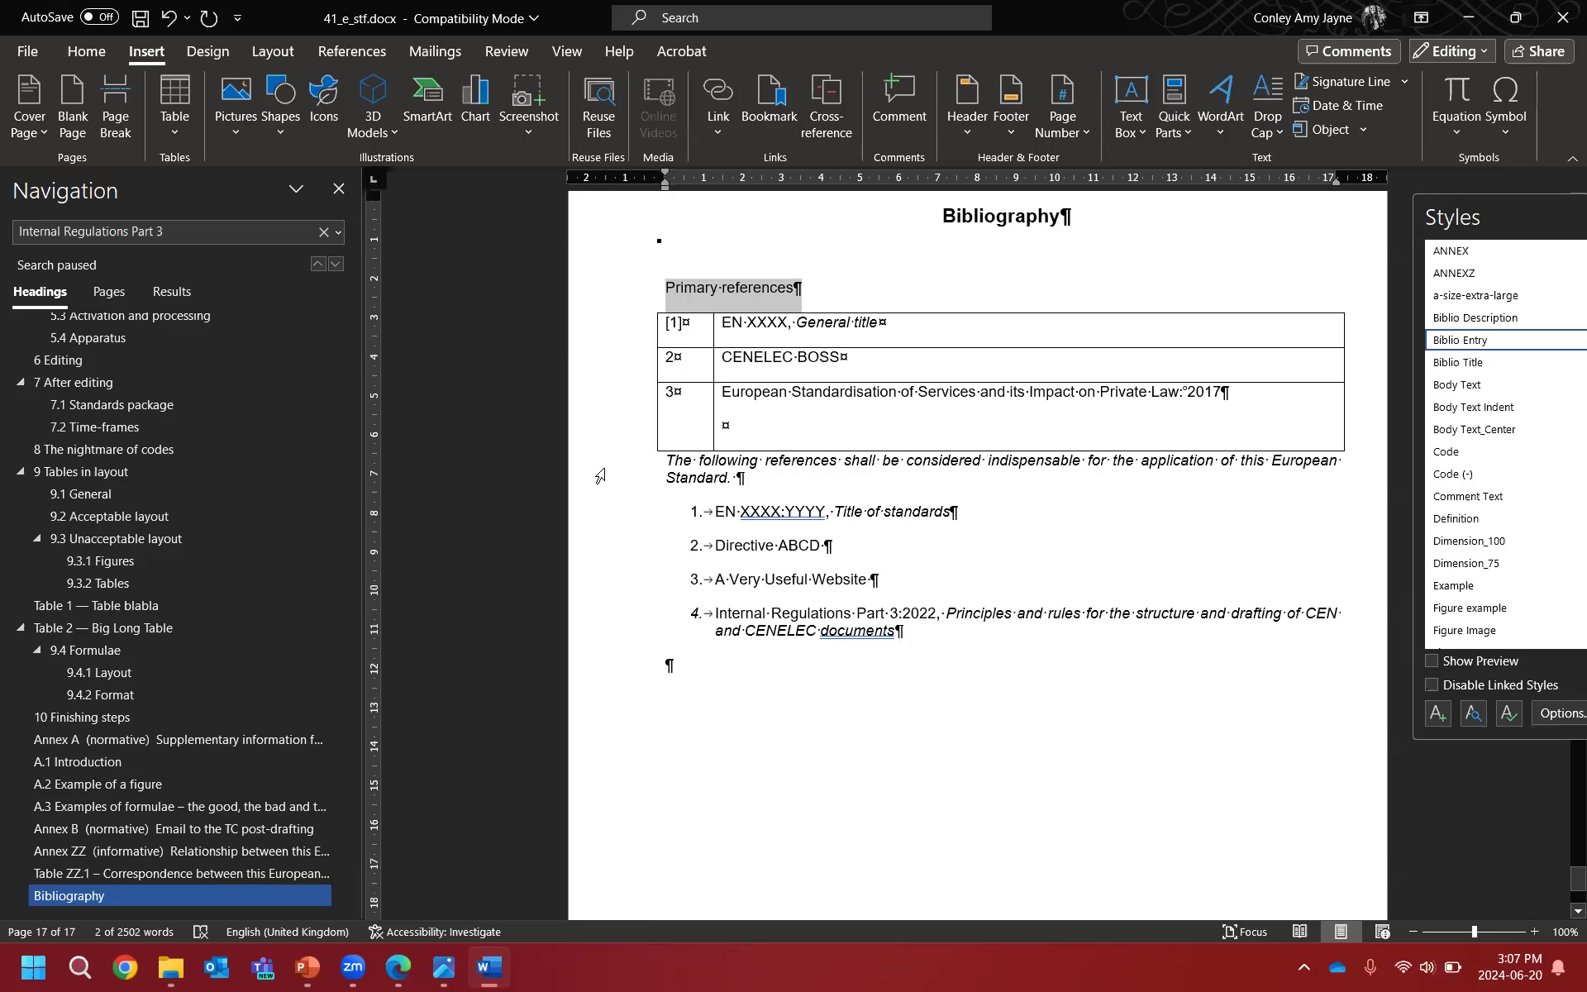
left_click(631, 475)
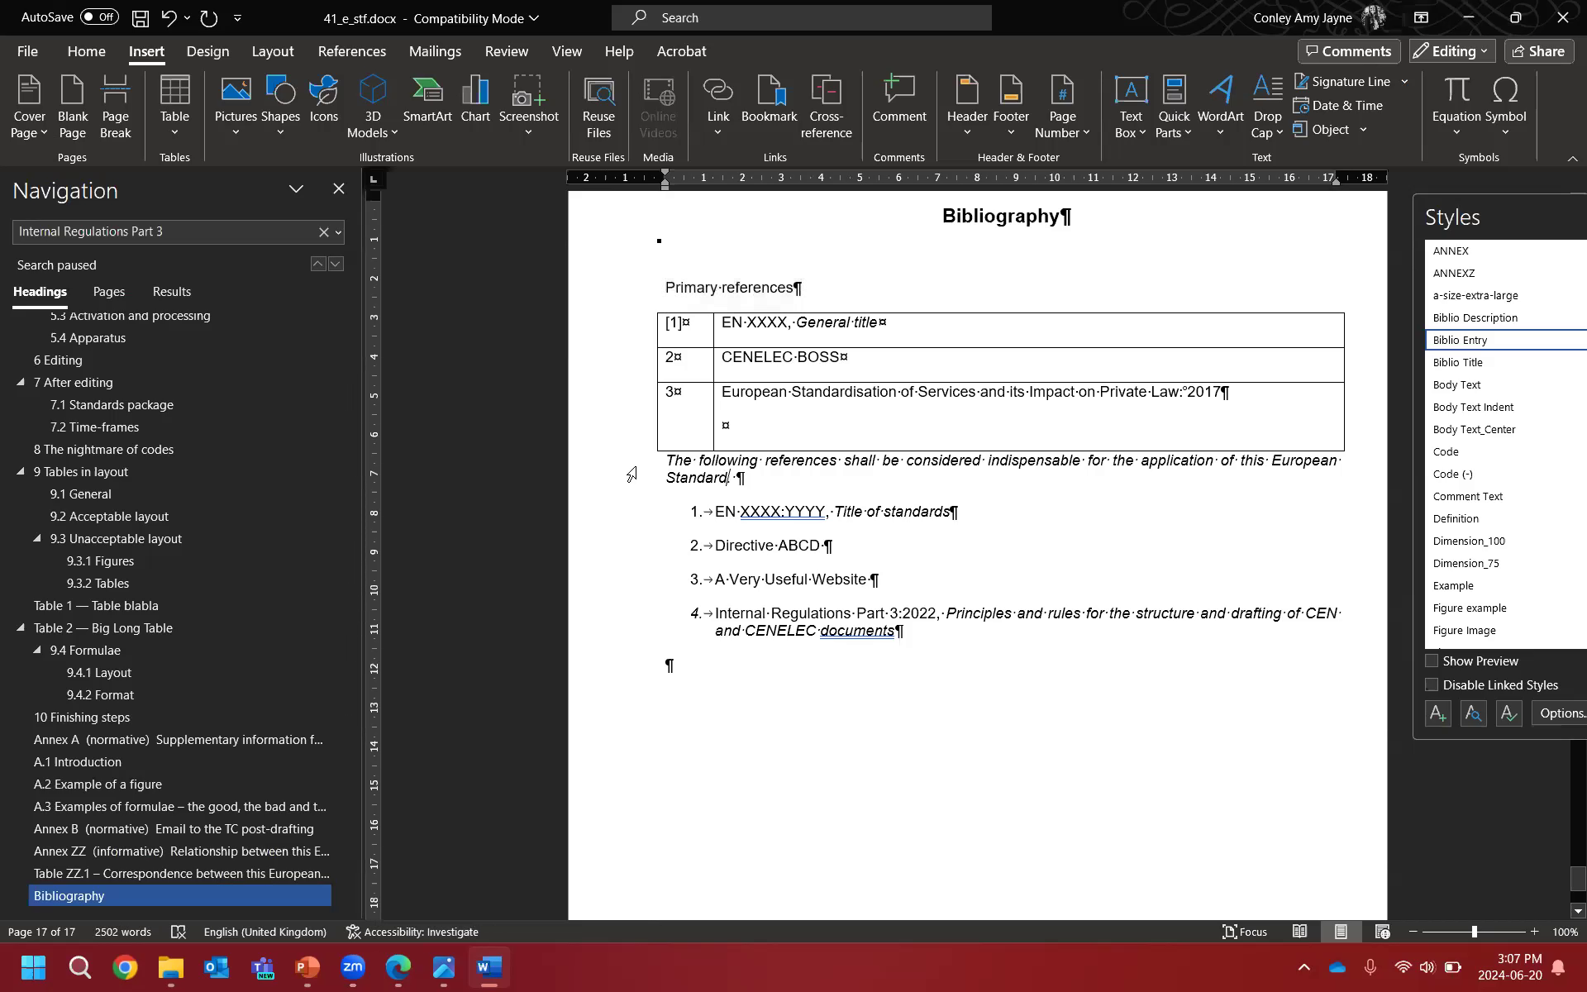
double_click(632, 475)
left_click(705, 486)
left_click(649, 305)
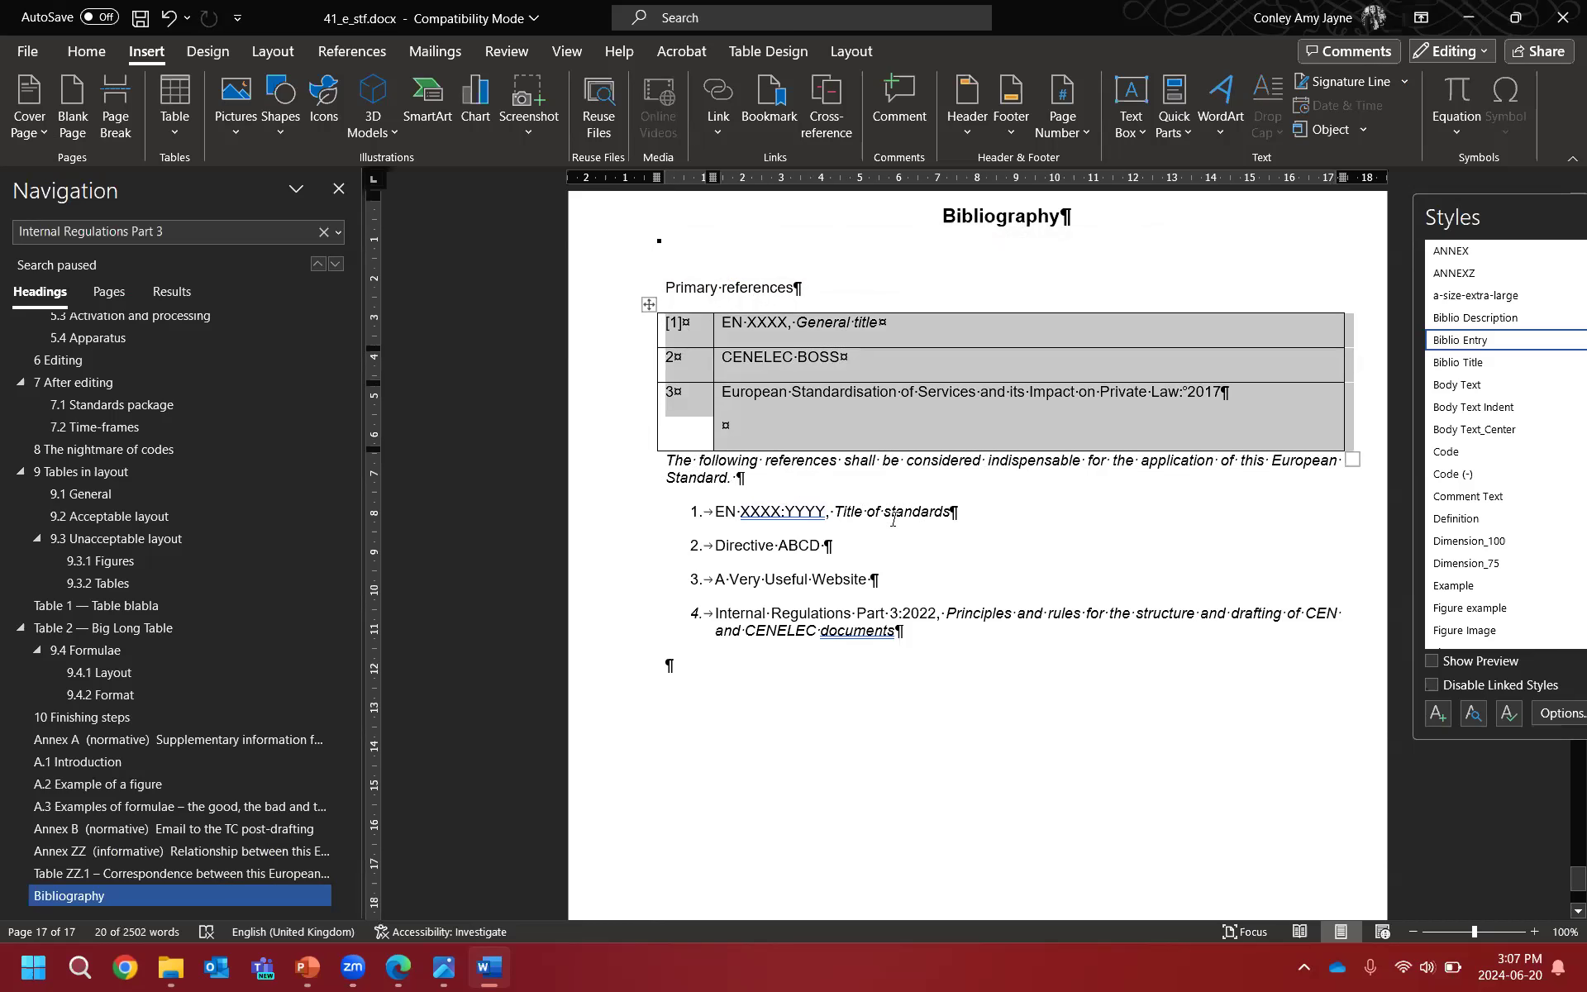
left_click(971, 394)
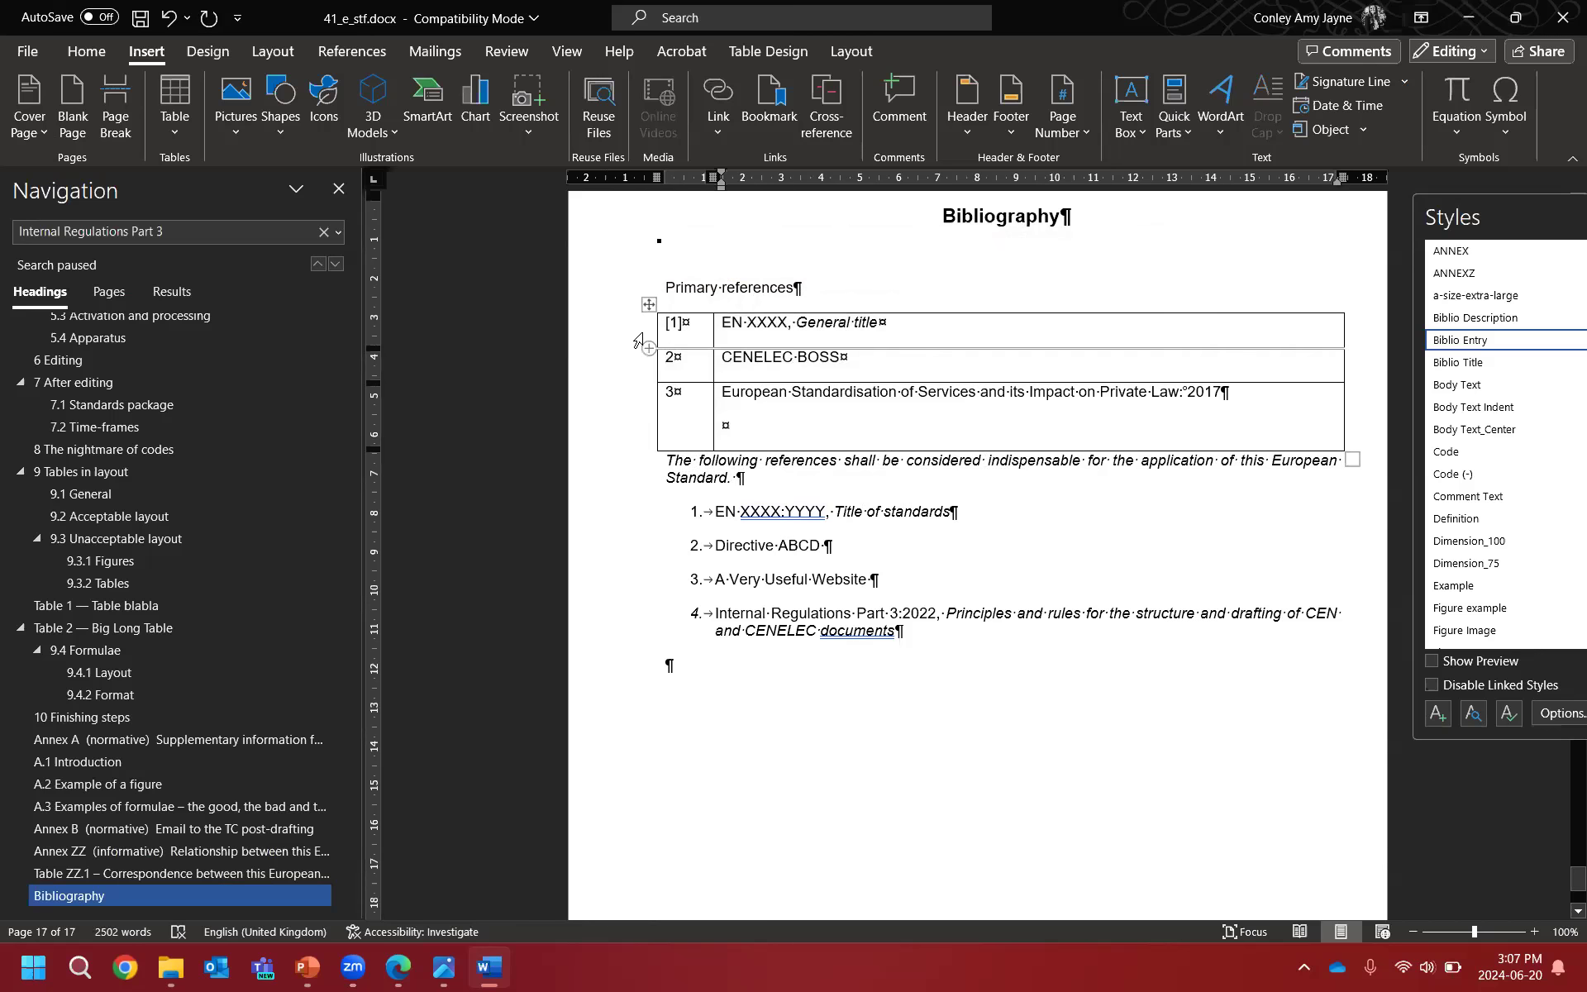
Step: Delete the three-row reference table and the italic sentence "The following references shall be considered indispensable…" from the Bibliography
left_click(649, 305)
key("BackSpace")
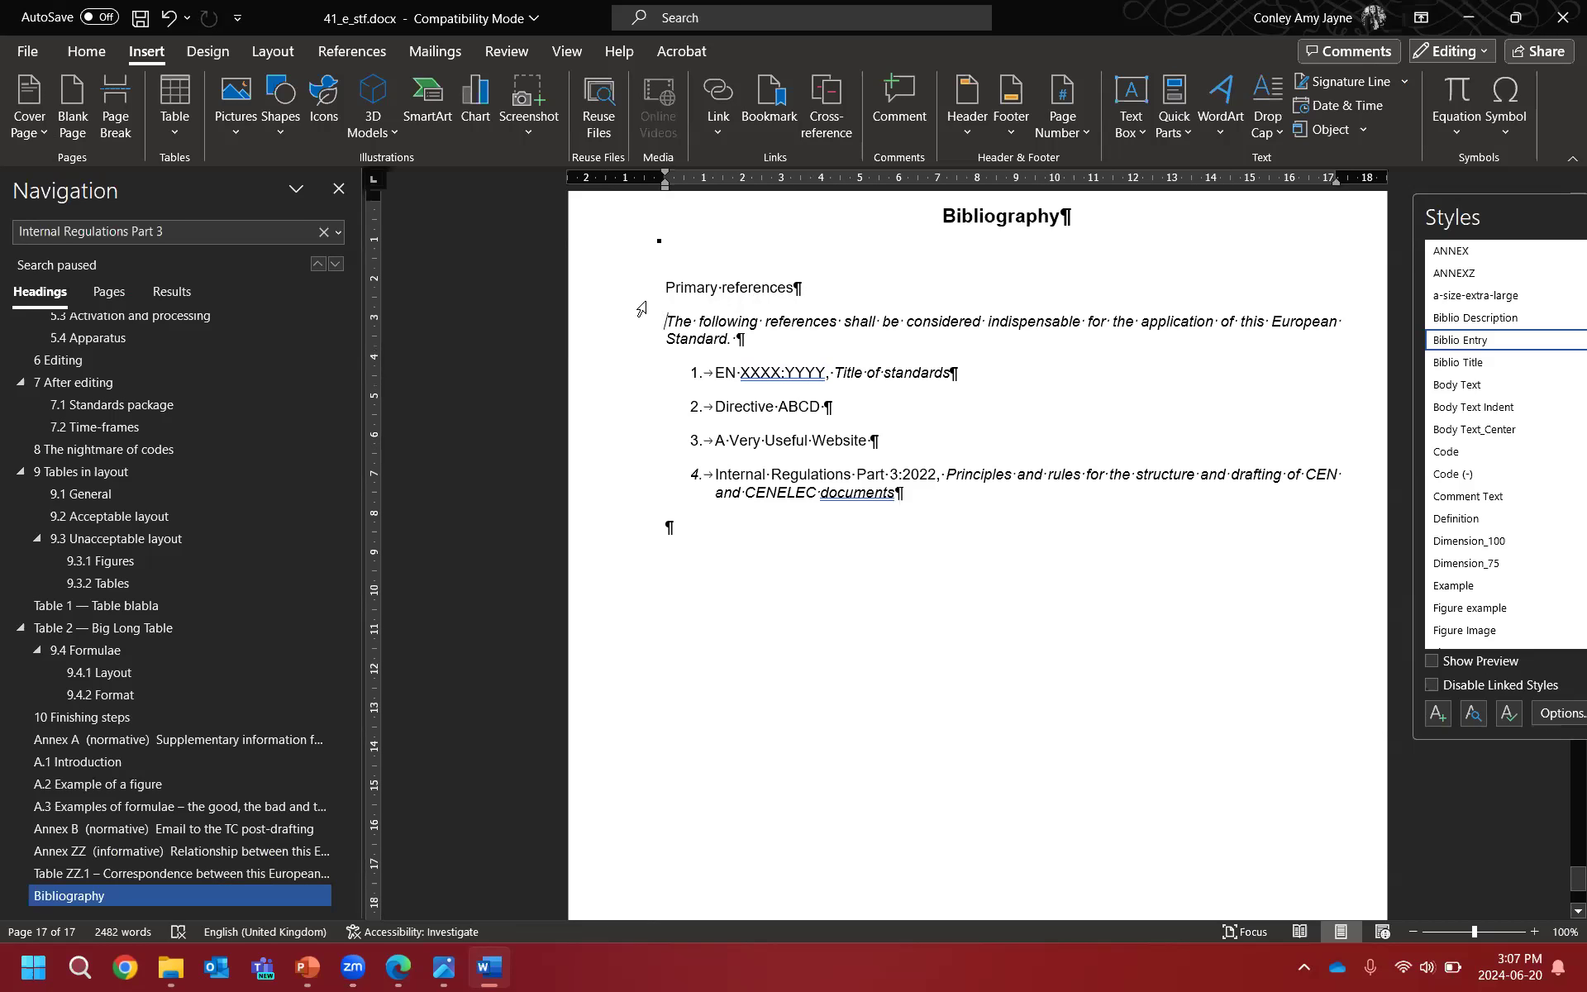
left_click_drag(641, 319, 641, 339)
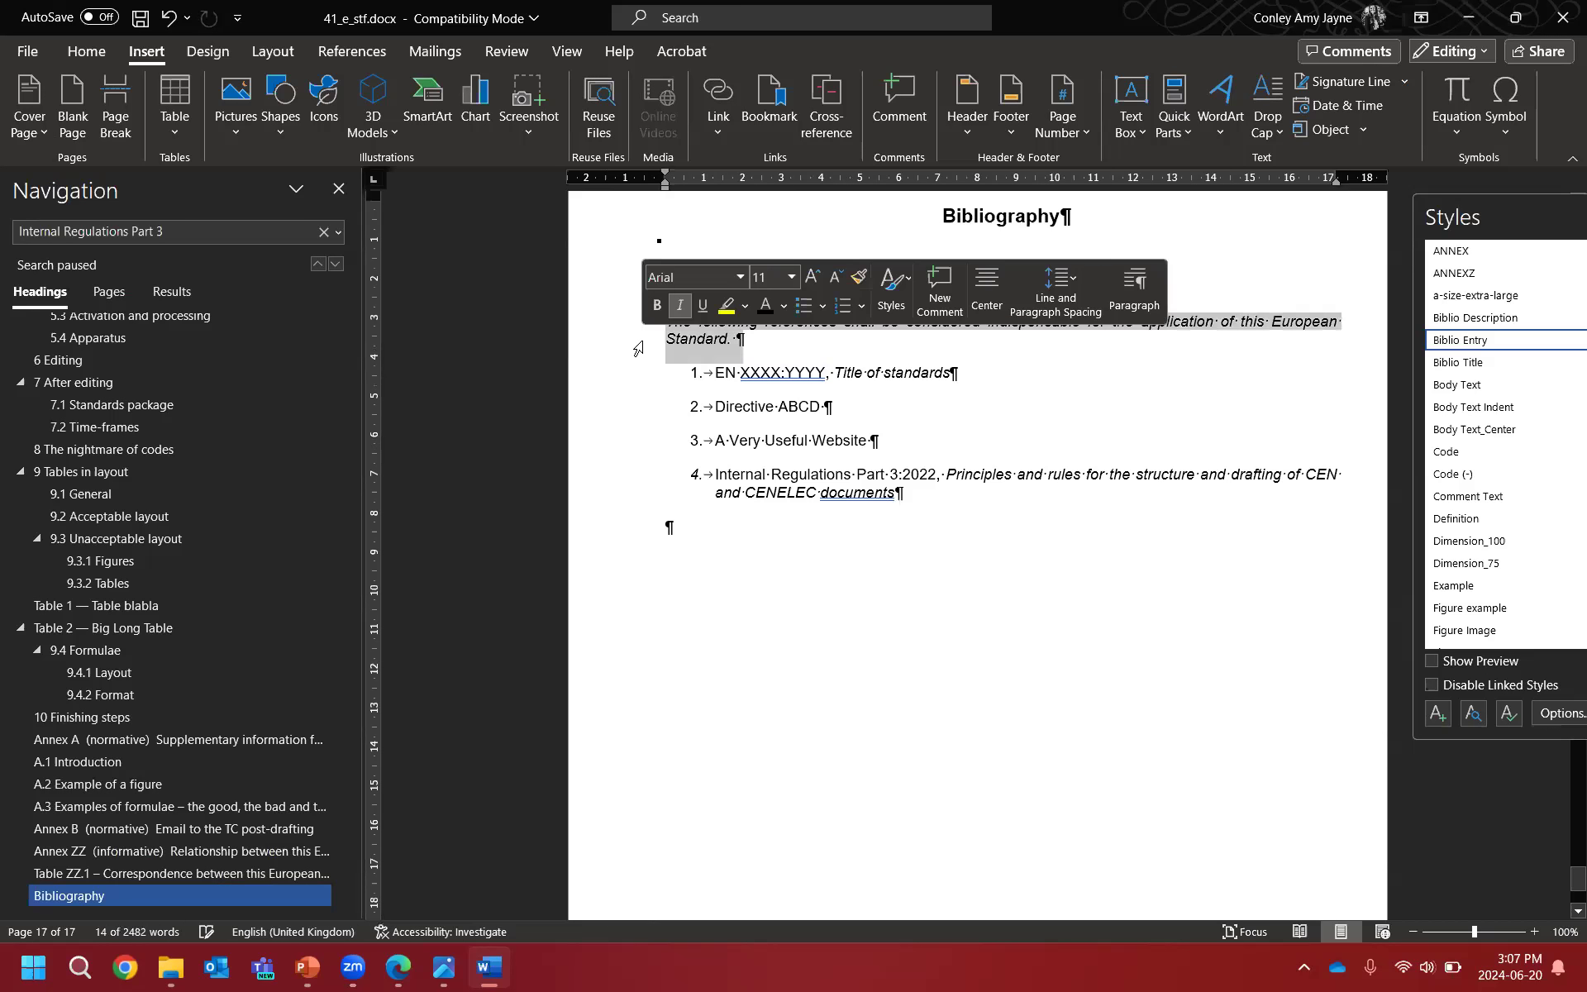
key("ctrl+v")
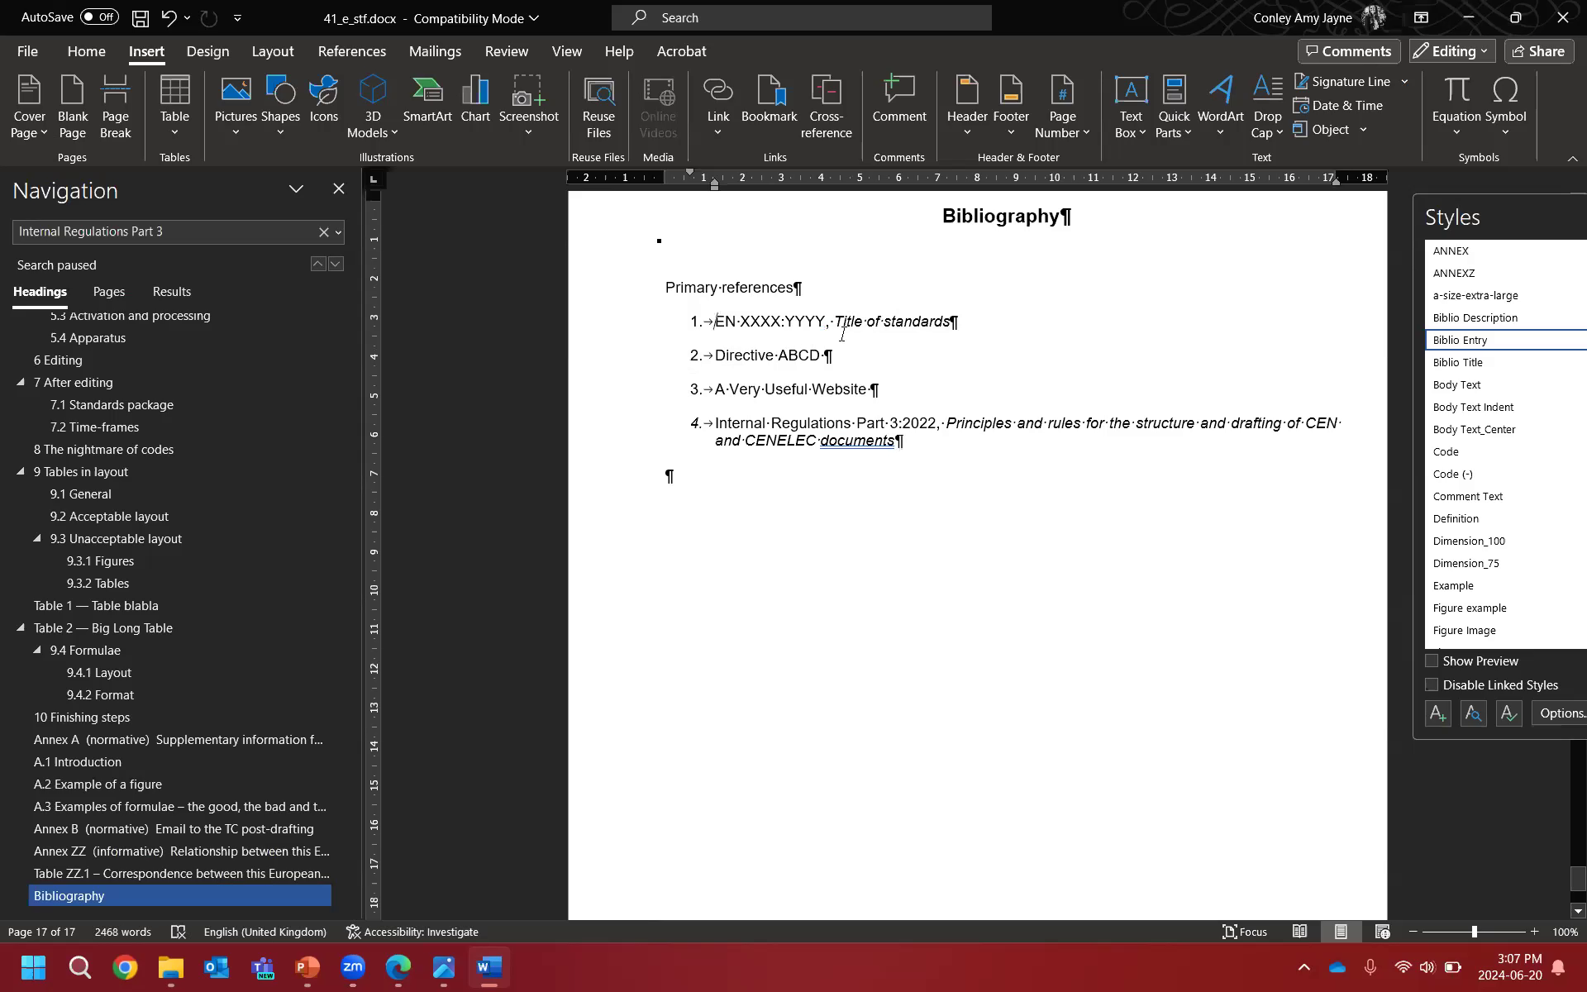
Step: Apply the Biblio Entry style to the first bibliography item, "EN XXXX:YYYY, Title of standards"
left_click_drag(669, 323, 897, 444)
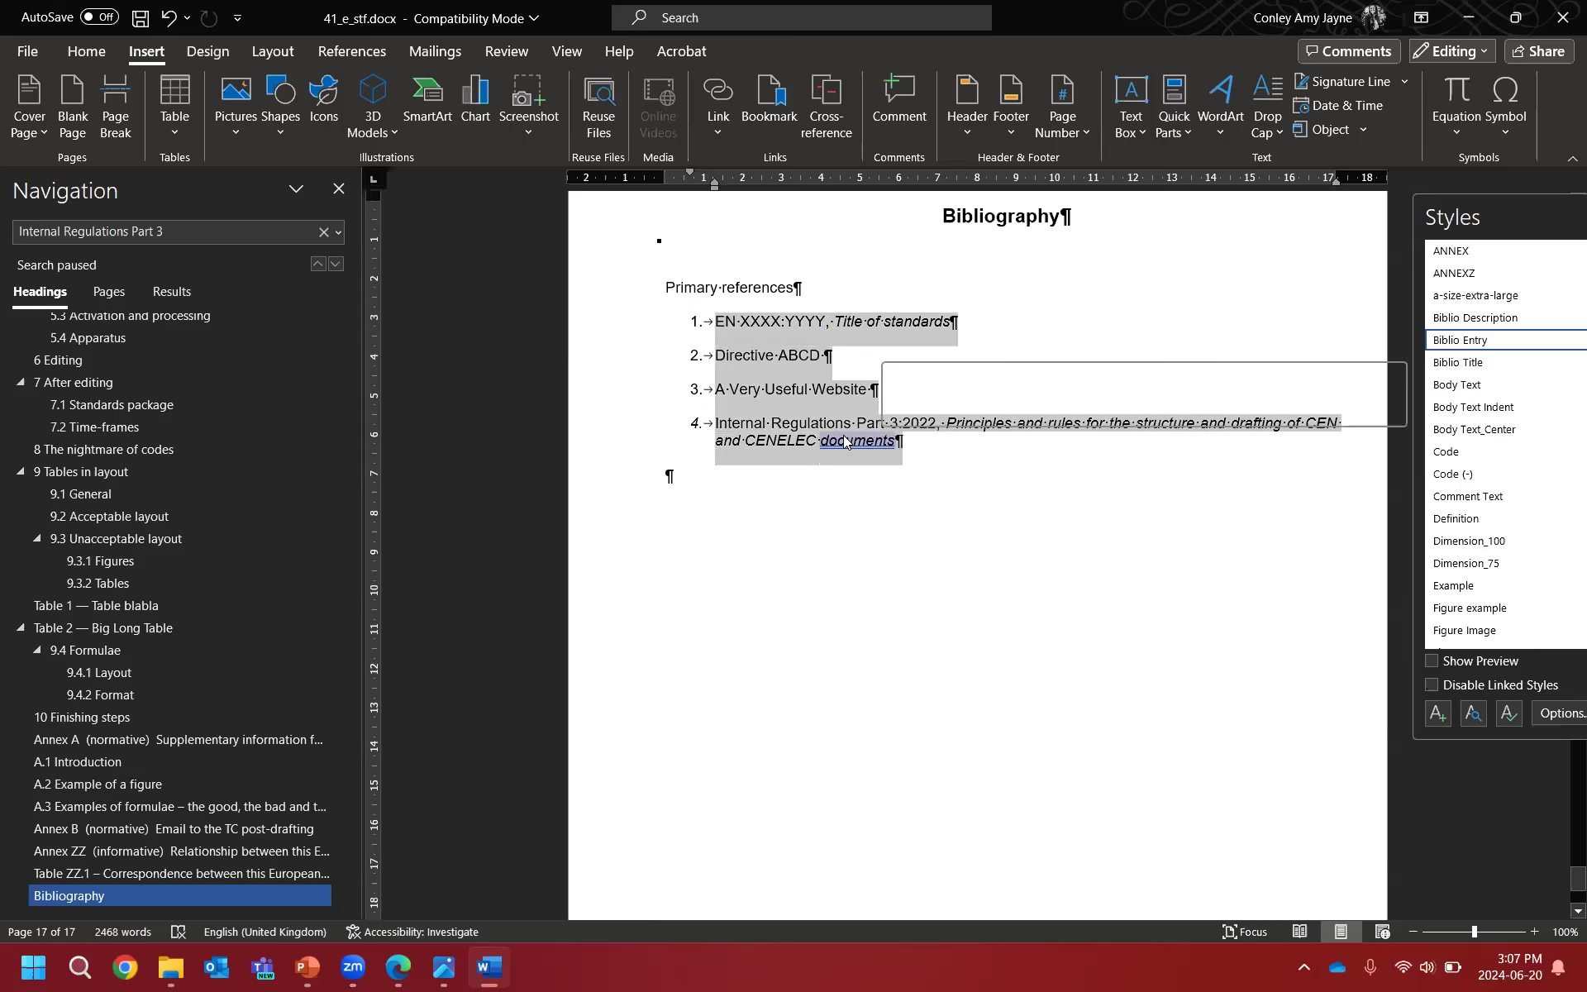
left_click(698, 322)
left_click(760, 321)
left_click(804, 350)
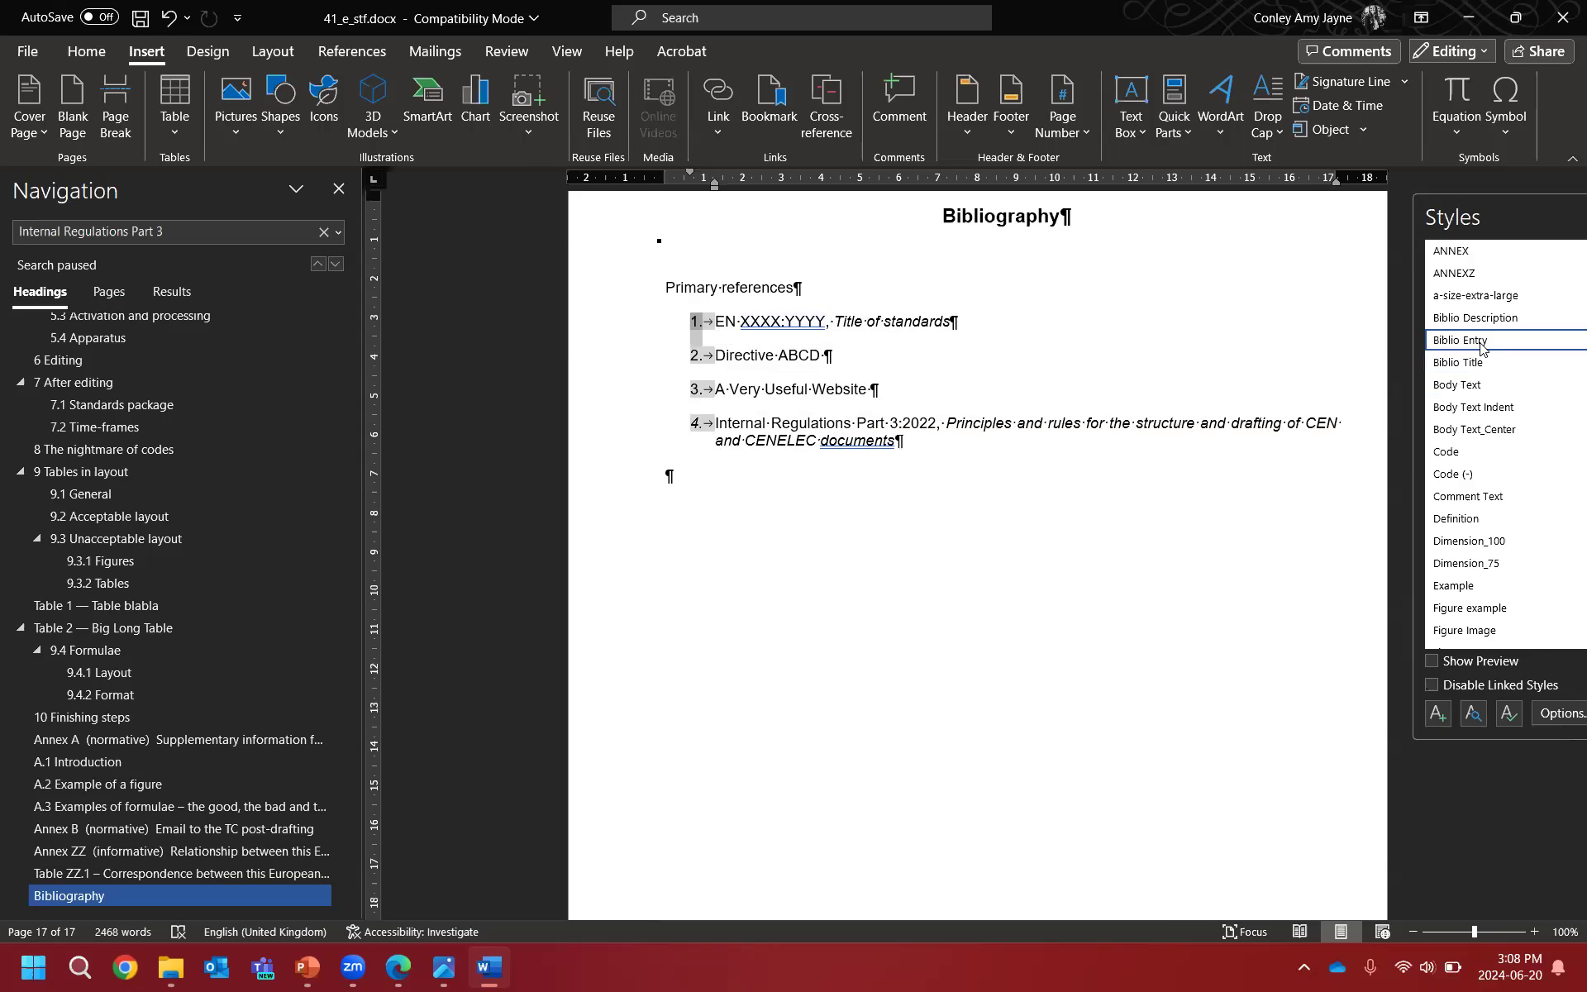
left_click(1468, 340)
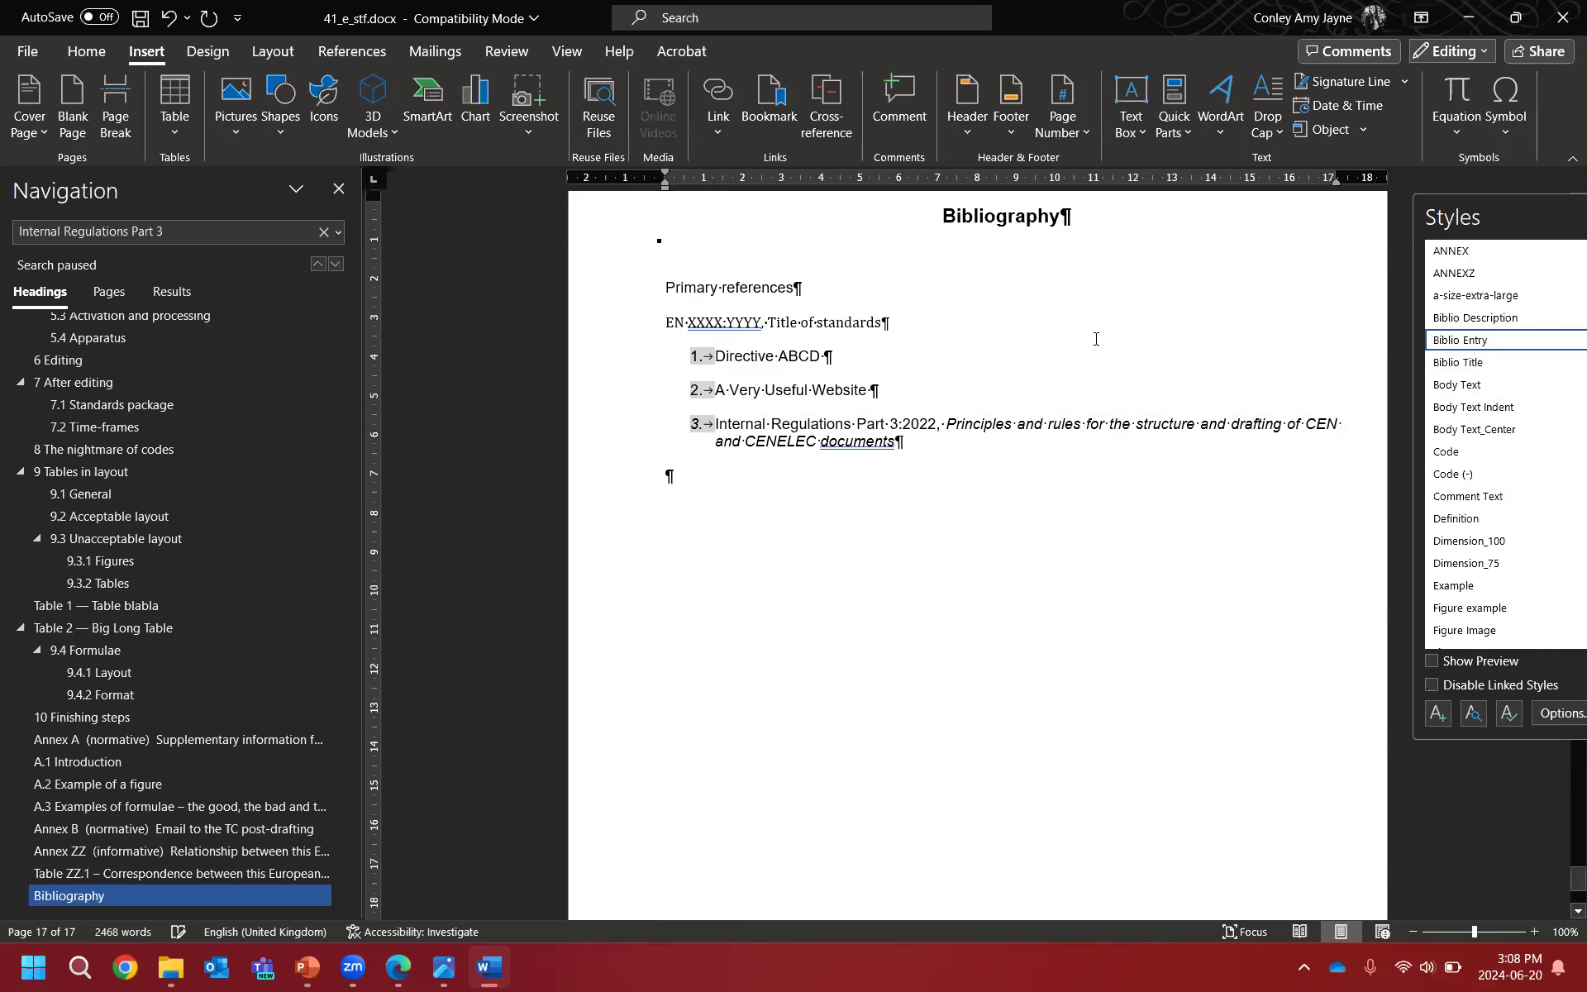
Step: Number the EN XXXX:YYYY entry manually as [1], with a tab between the bracketed number and the reference
left_click(622, 331)
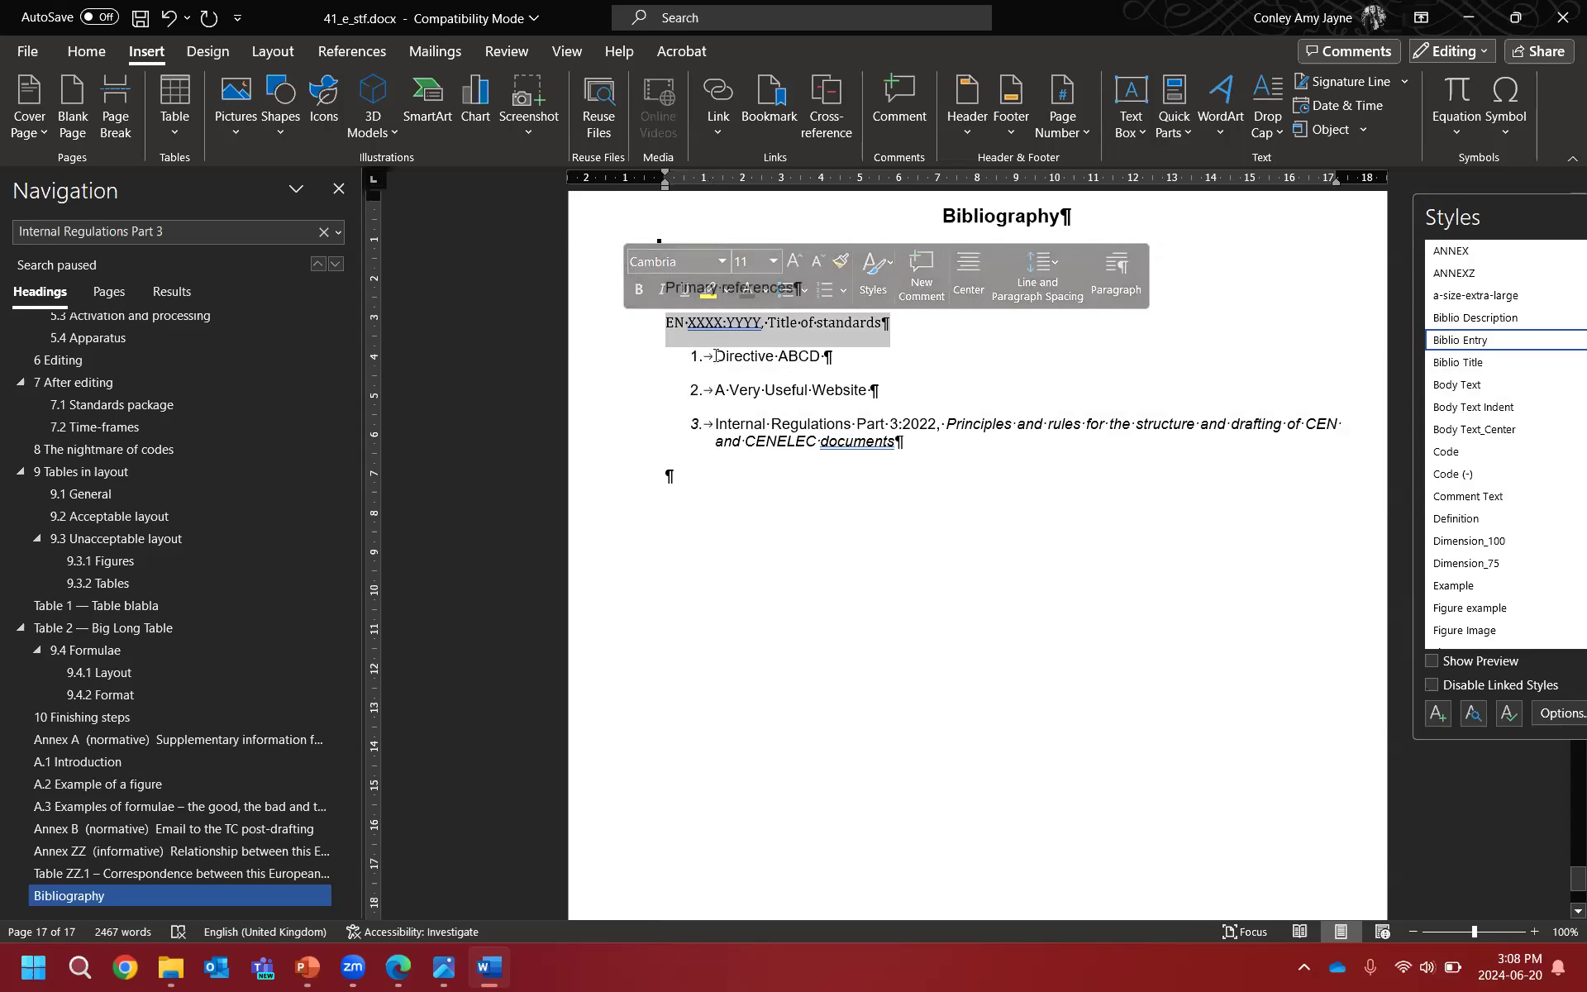
left_click(675, 339)
left_click(670, 326)
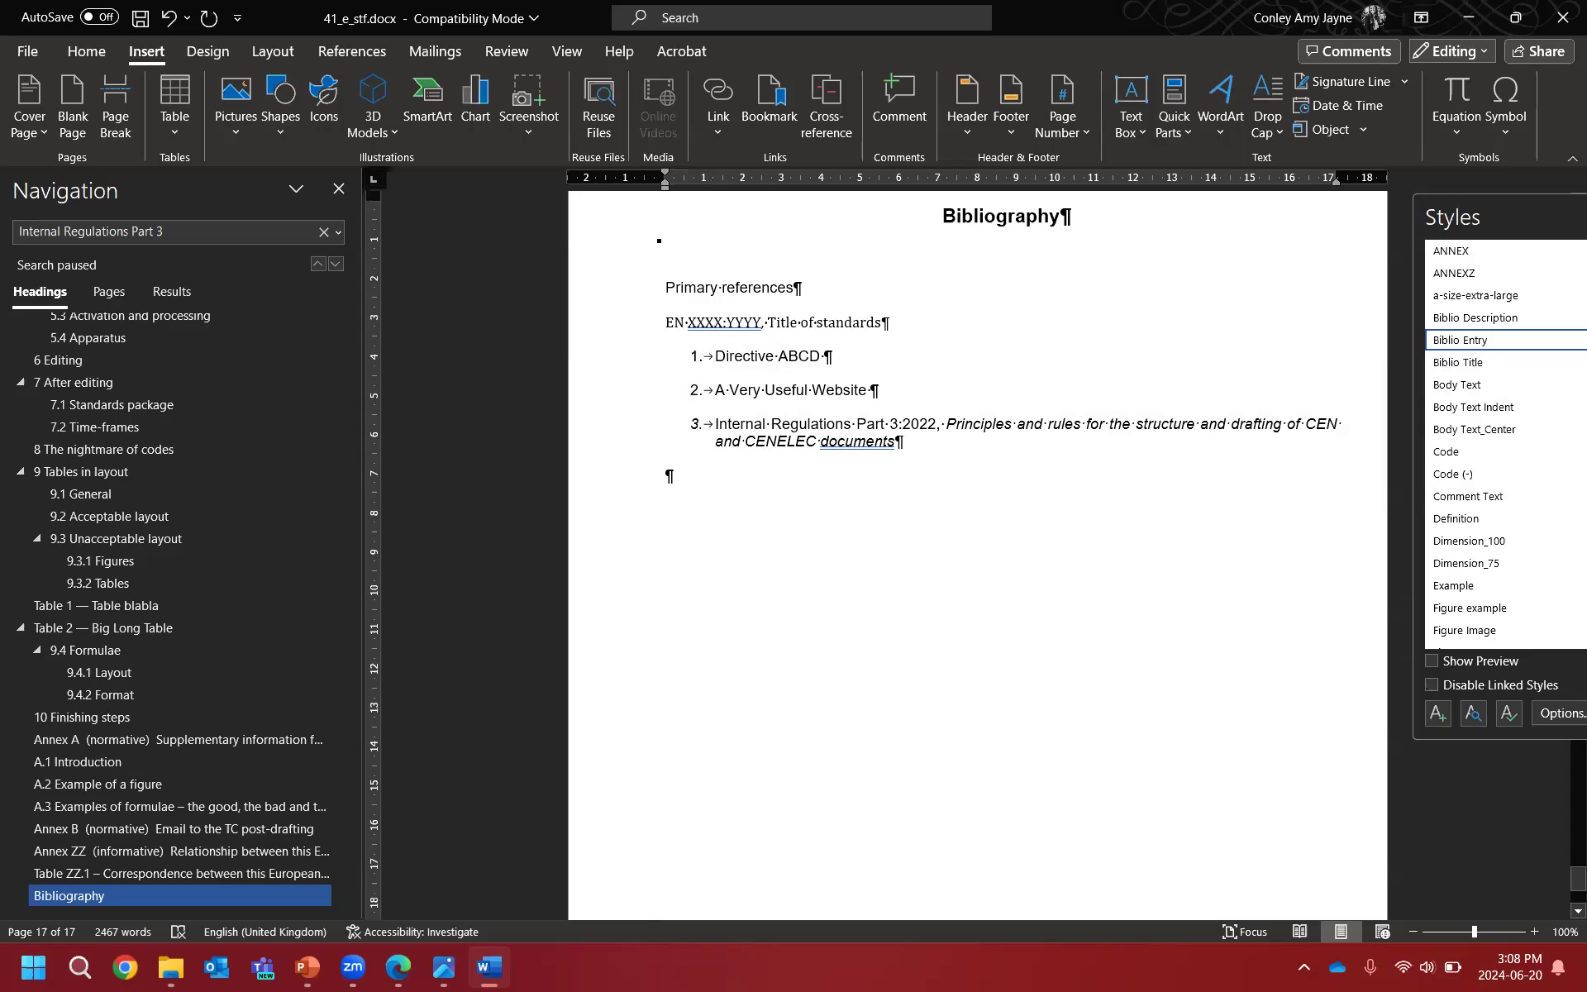
type("[]")
key("Tab")
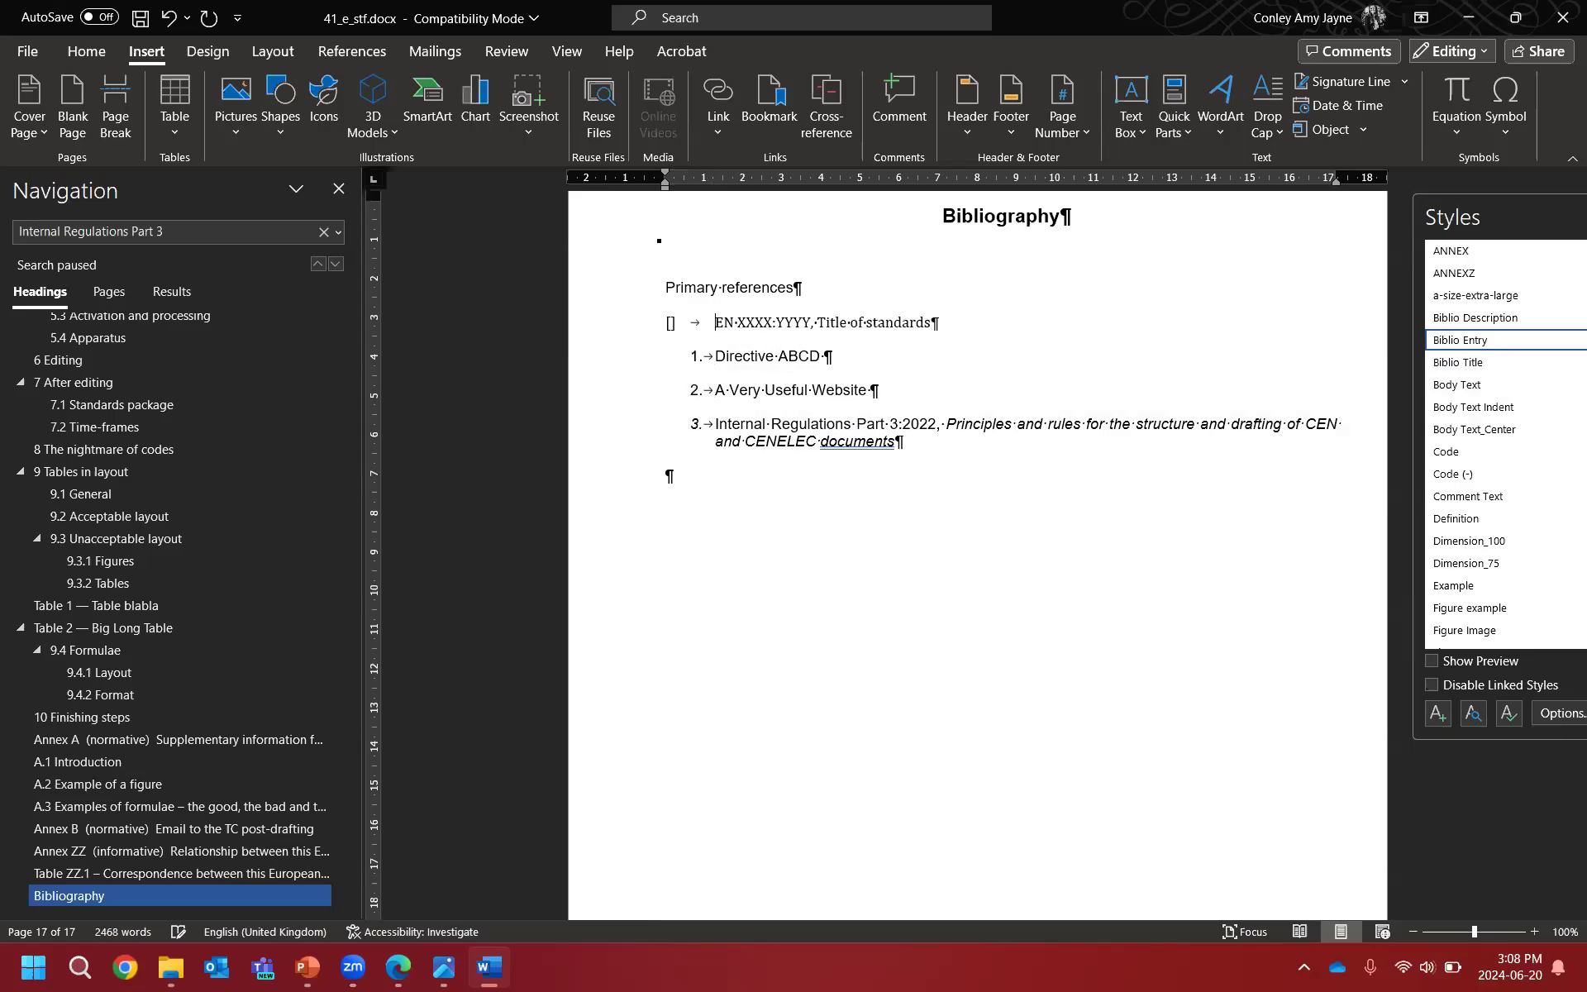
type("1")
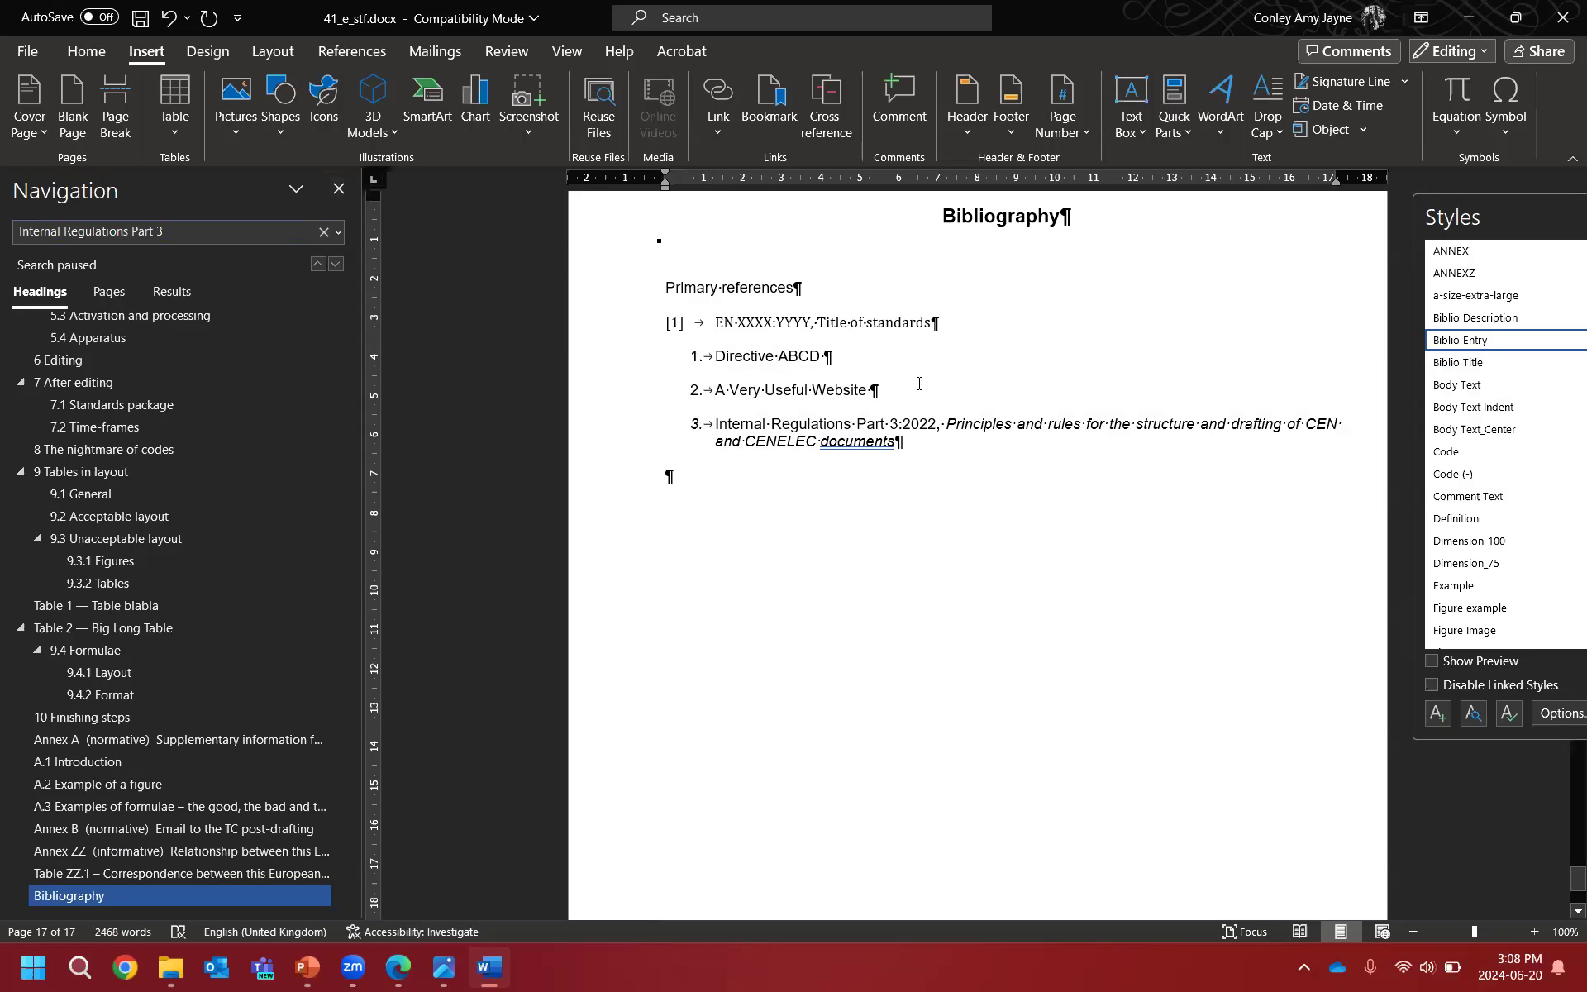
Step: Delete the "Primary references" line above the first bibliography entry
scroll(860, 361, "down", 1)
scroll(826, 348, "up", 2)
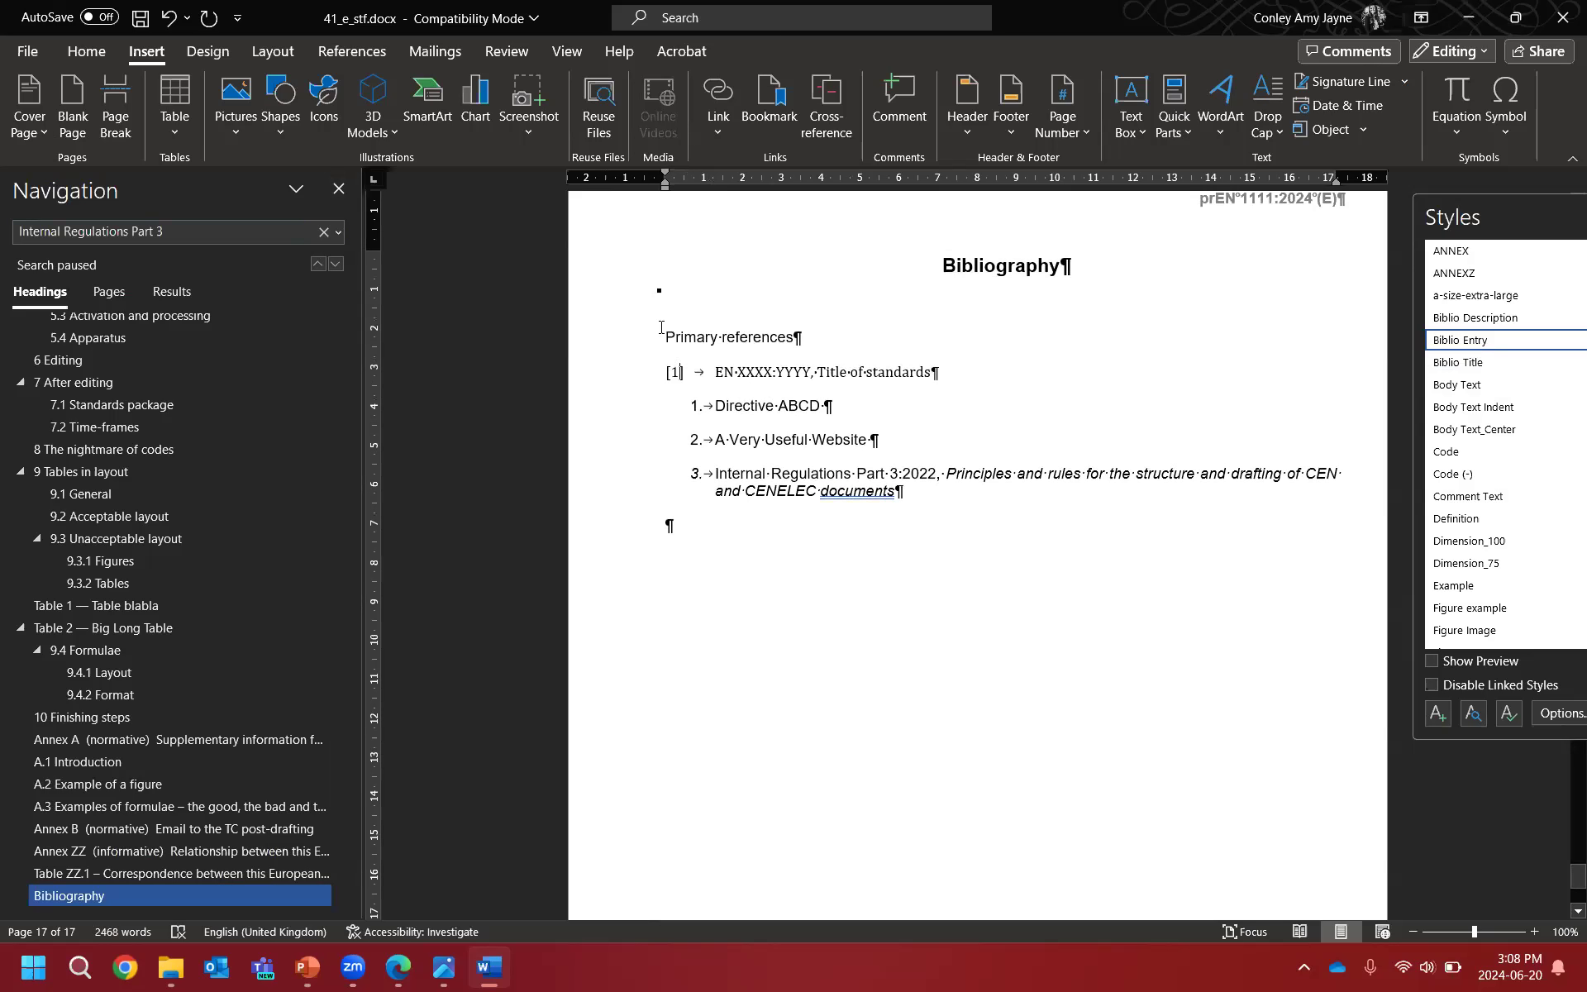
left_click(619, 341)
key("Delete")
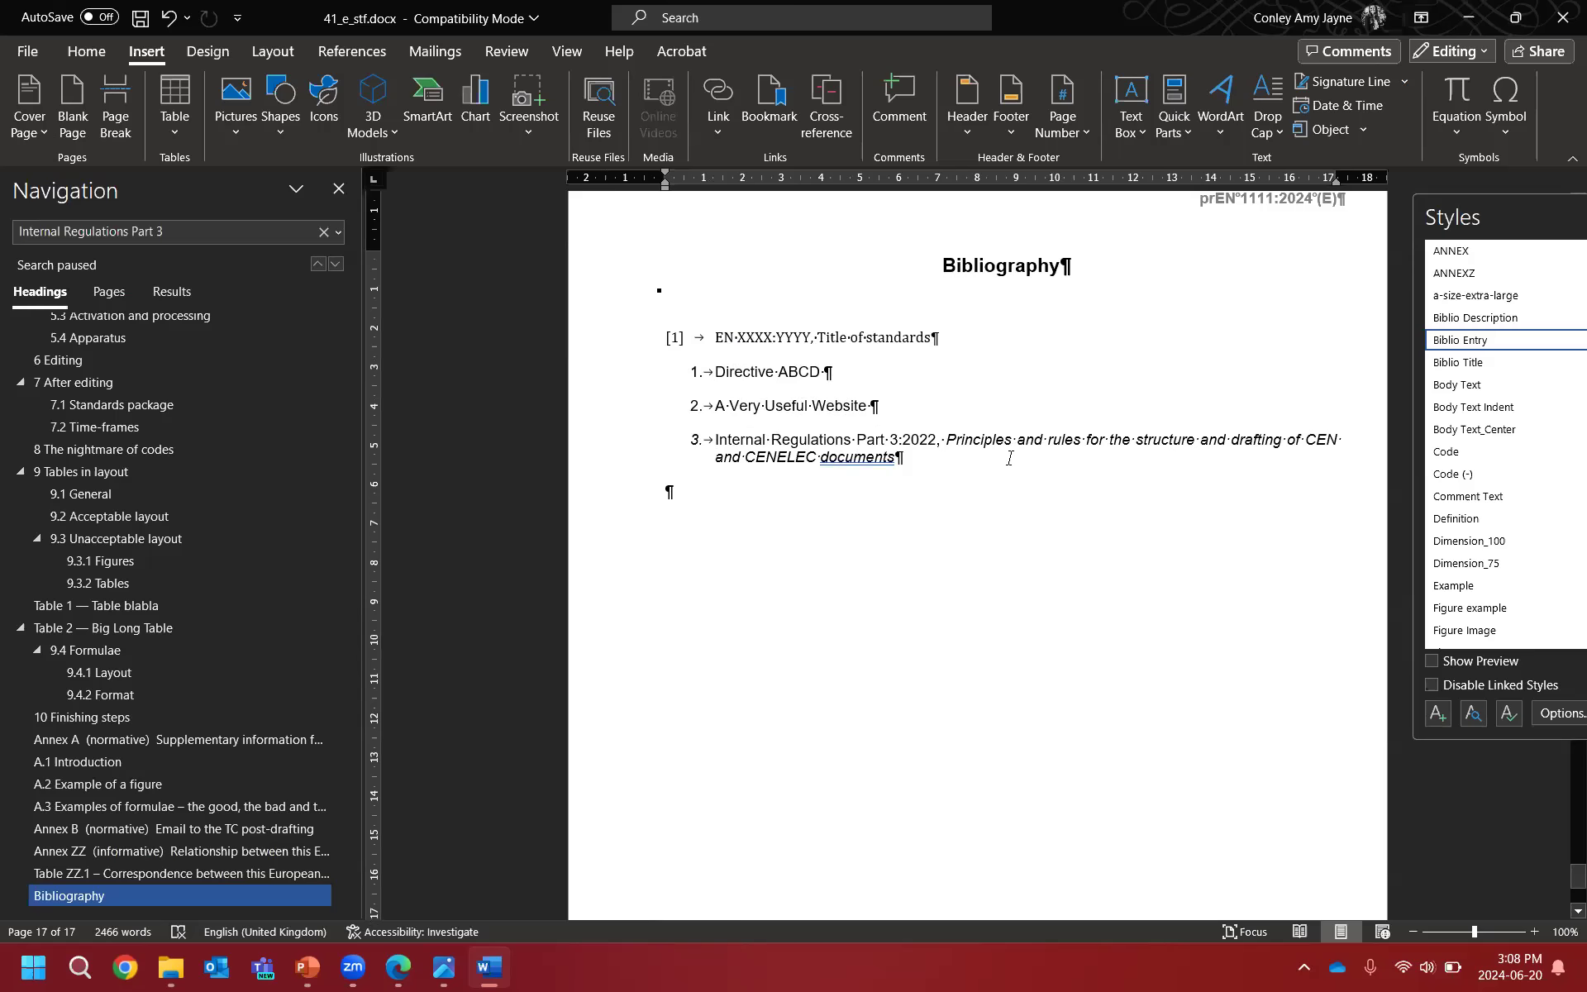
scroll(1009, 458, "up", 3)
scroll(907, 425, "down", 6)
scroll(909, 438, "up", 18)
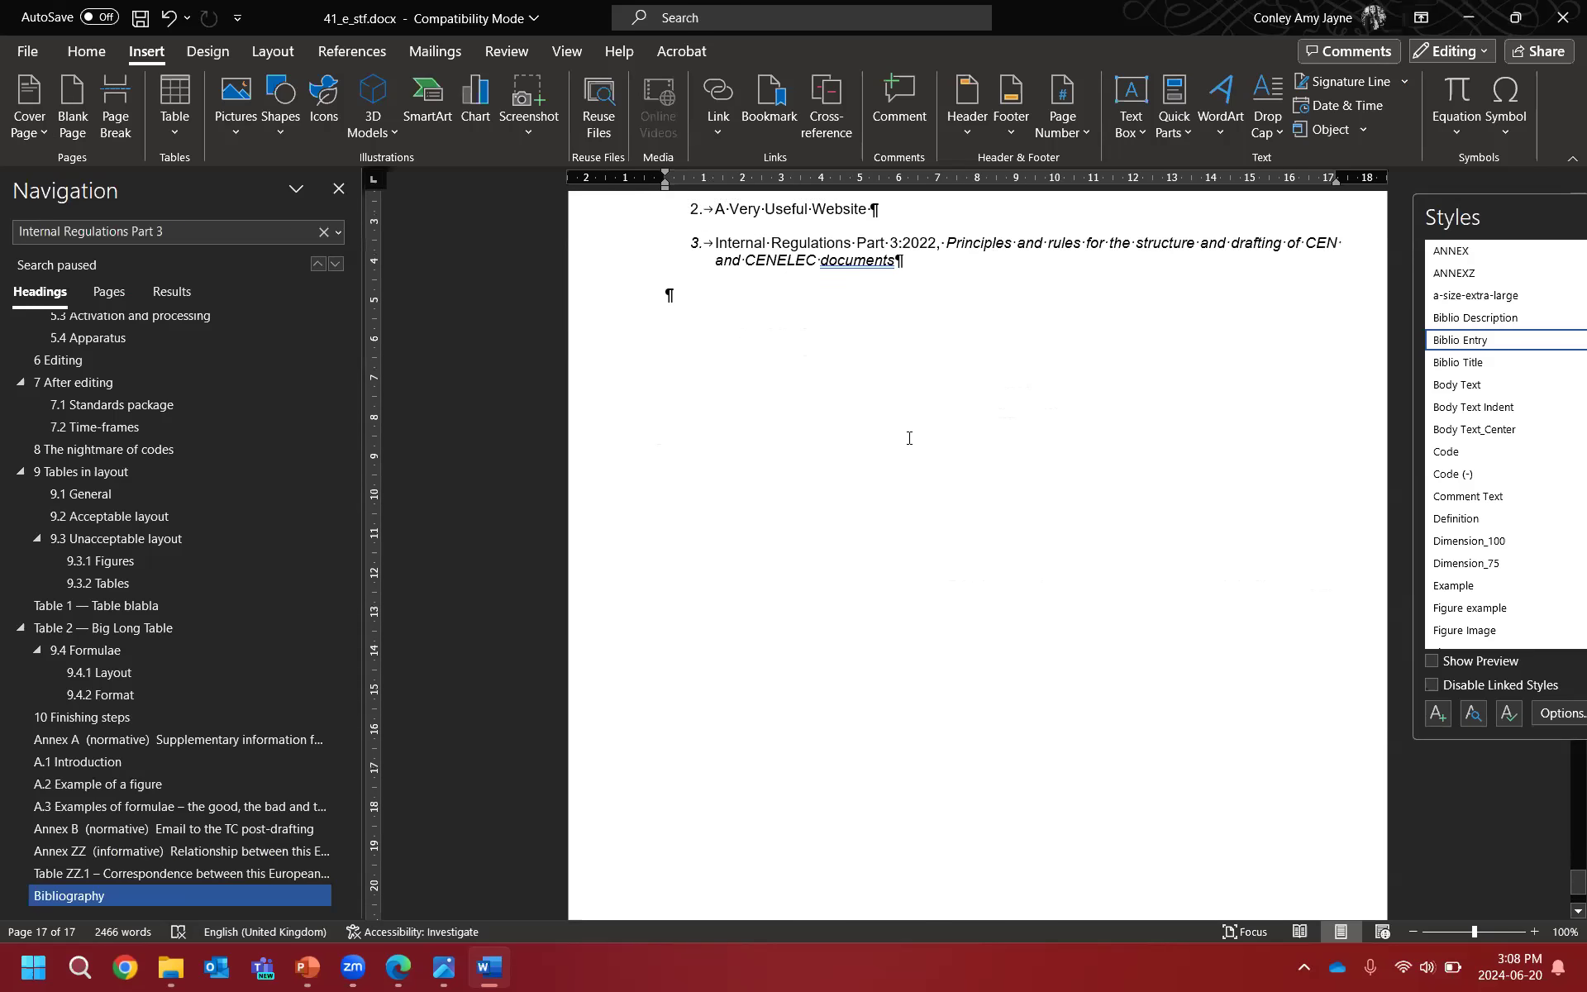
Step: Start a document comparison and load 41_e_stw.docx from the 4b Live Edit CLC folder as the original document
scroll(914, 447, "up", 4)
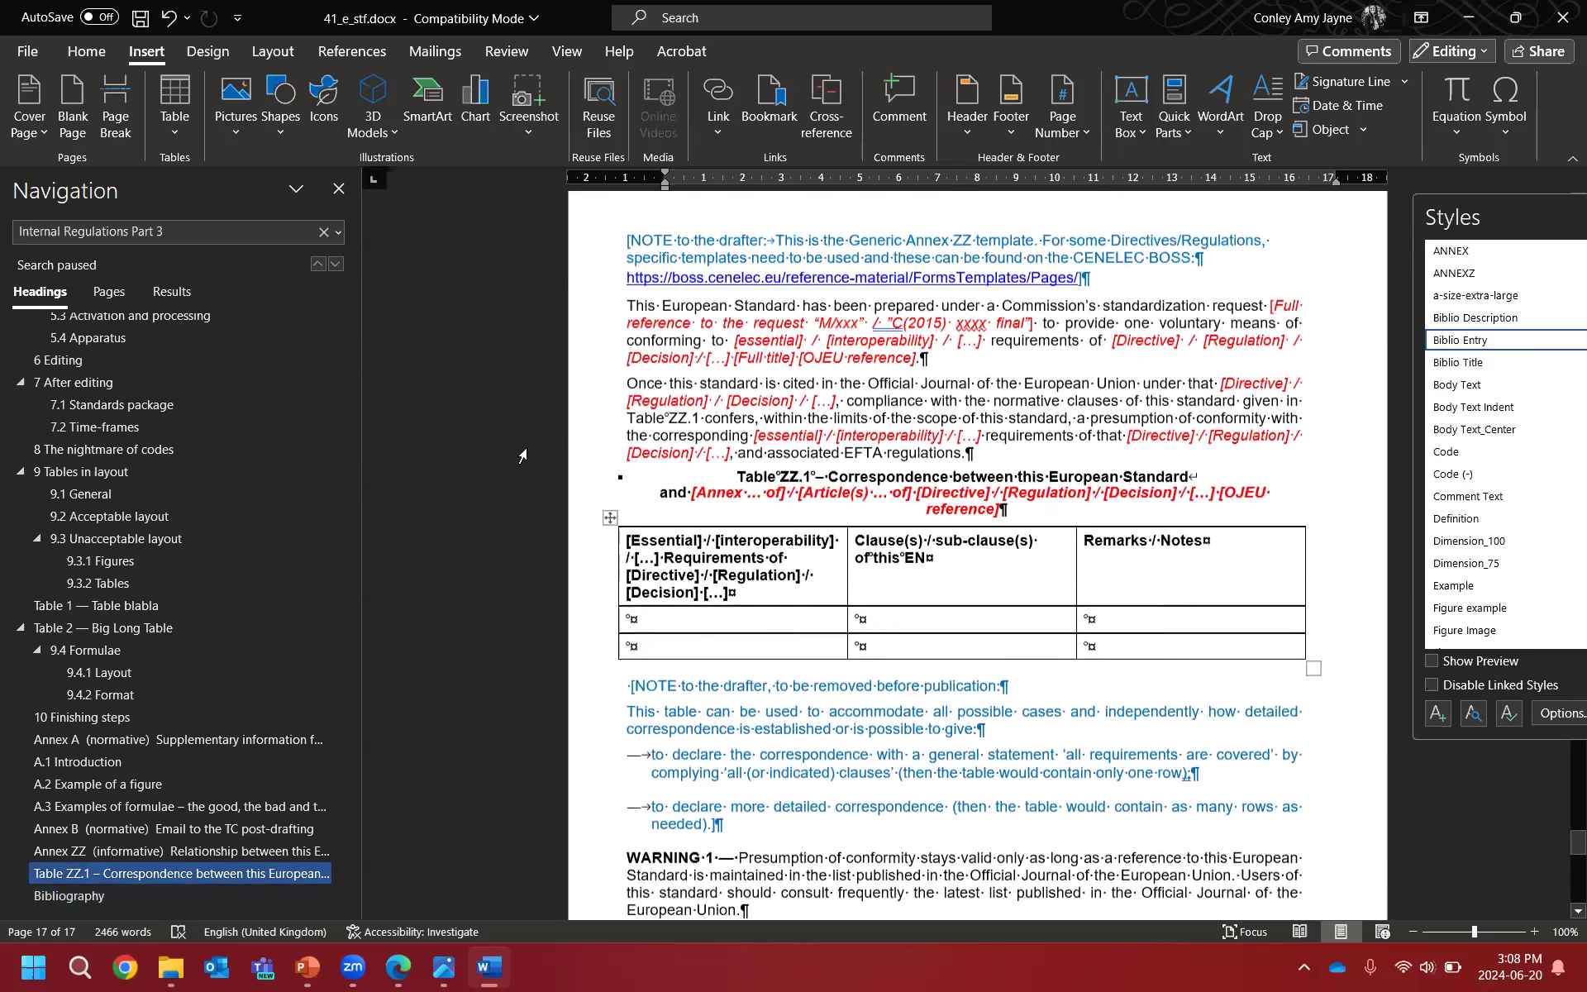
scroll(147, 387, "up", 4)
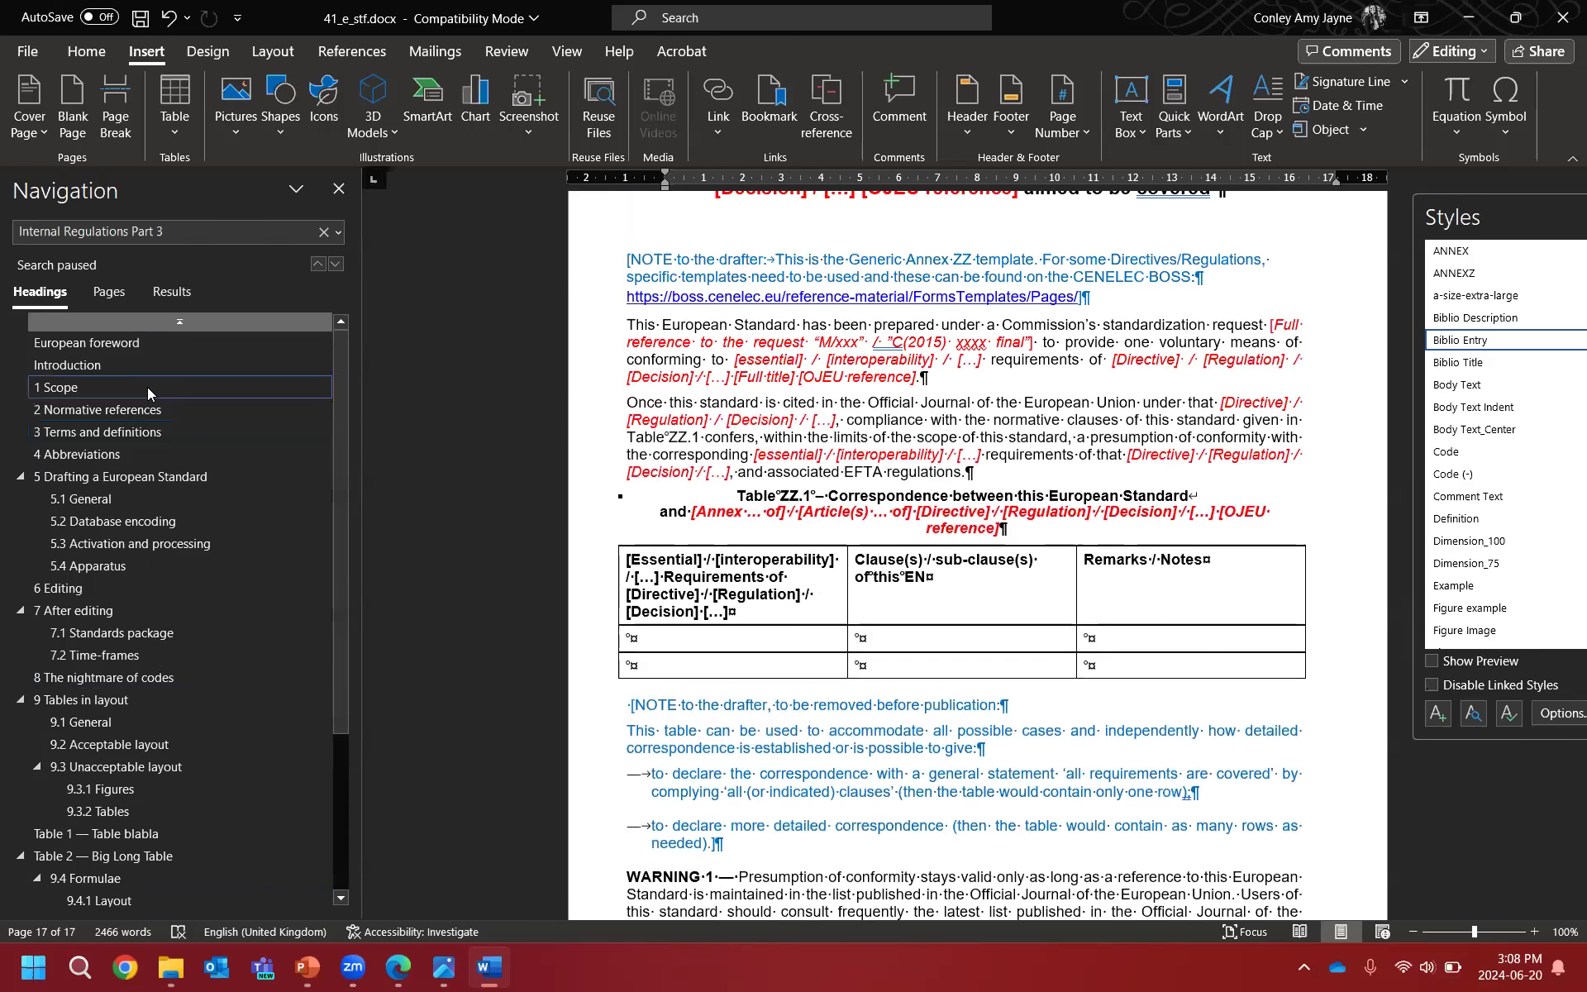
left_click(190, 326)
scroll(802, 428, "down", 10)
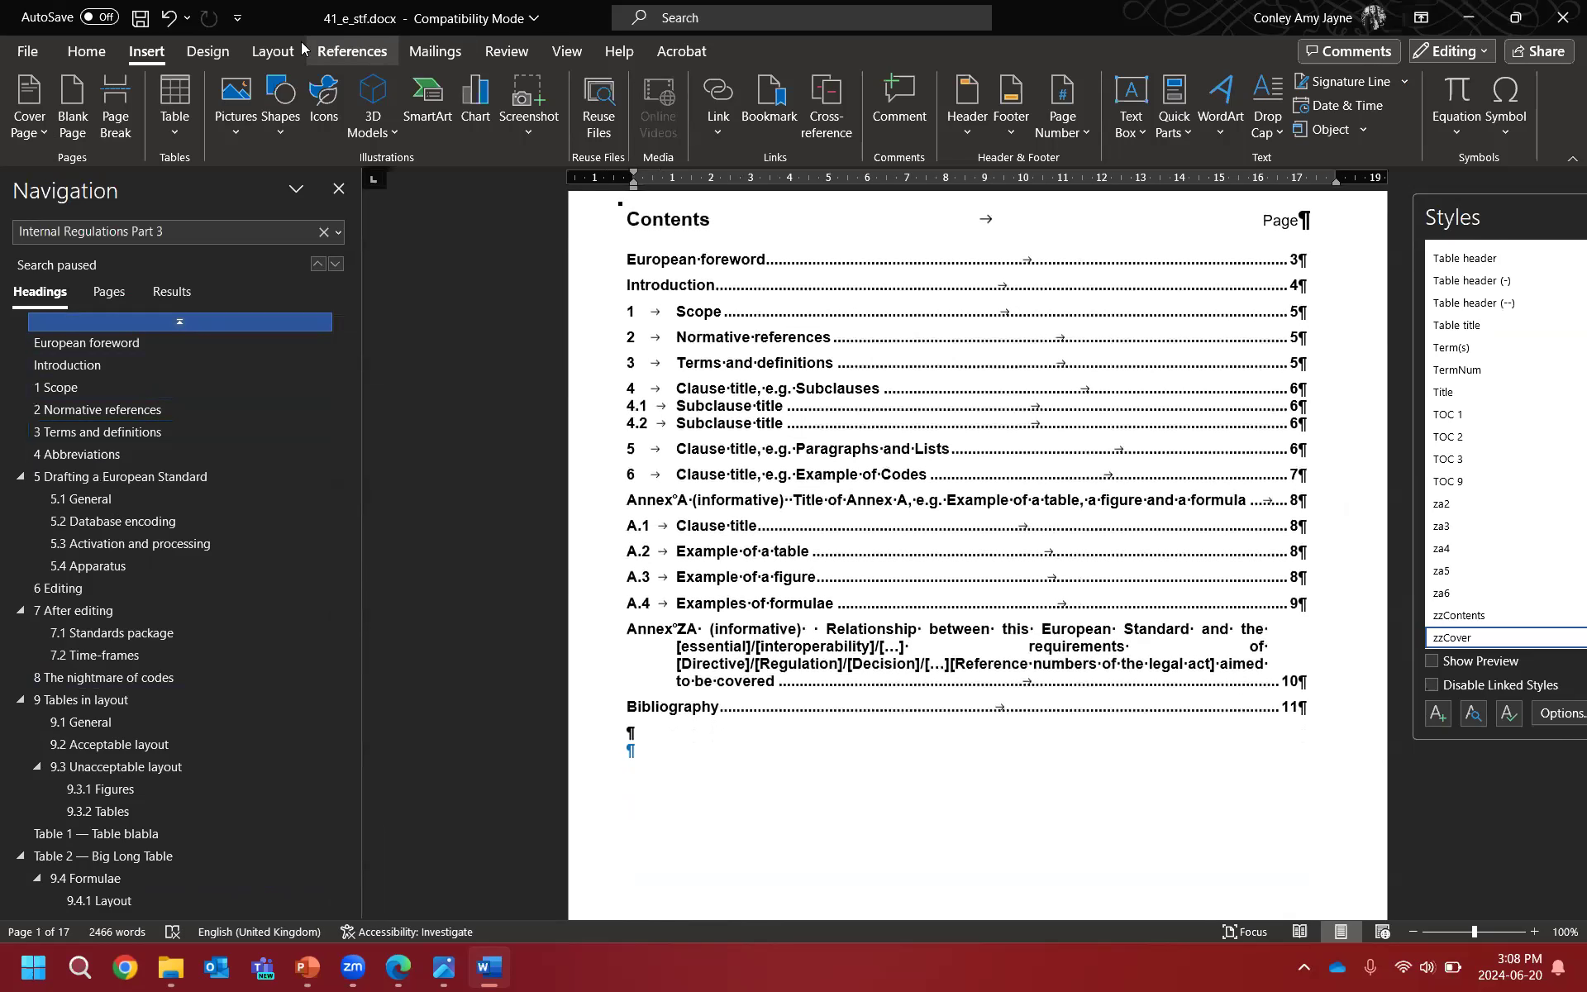
left_click(369, 56)
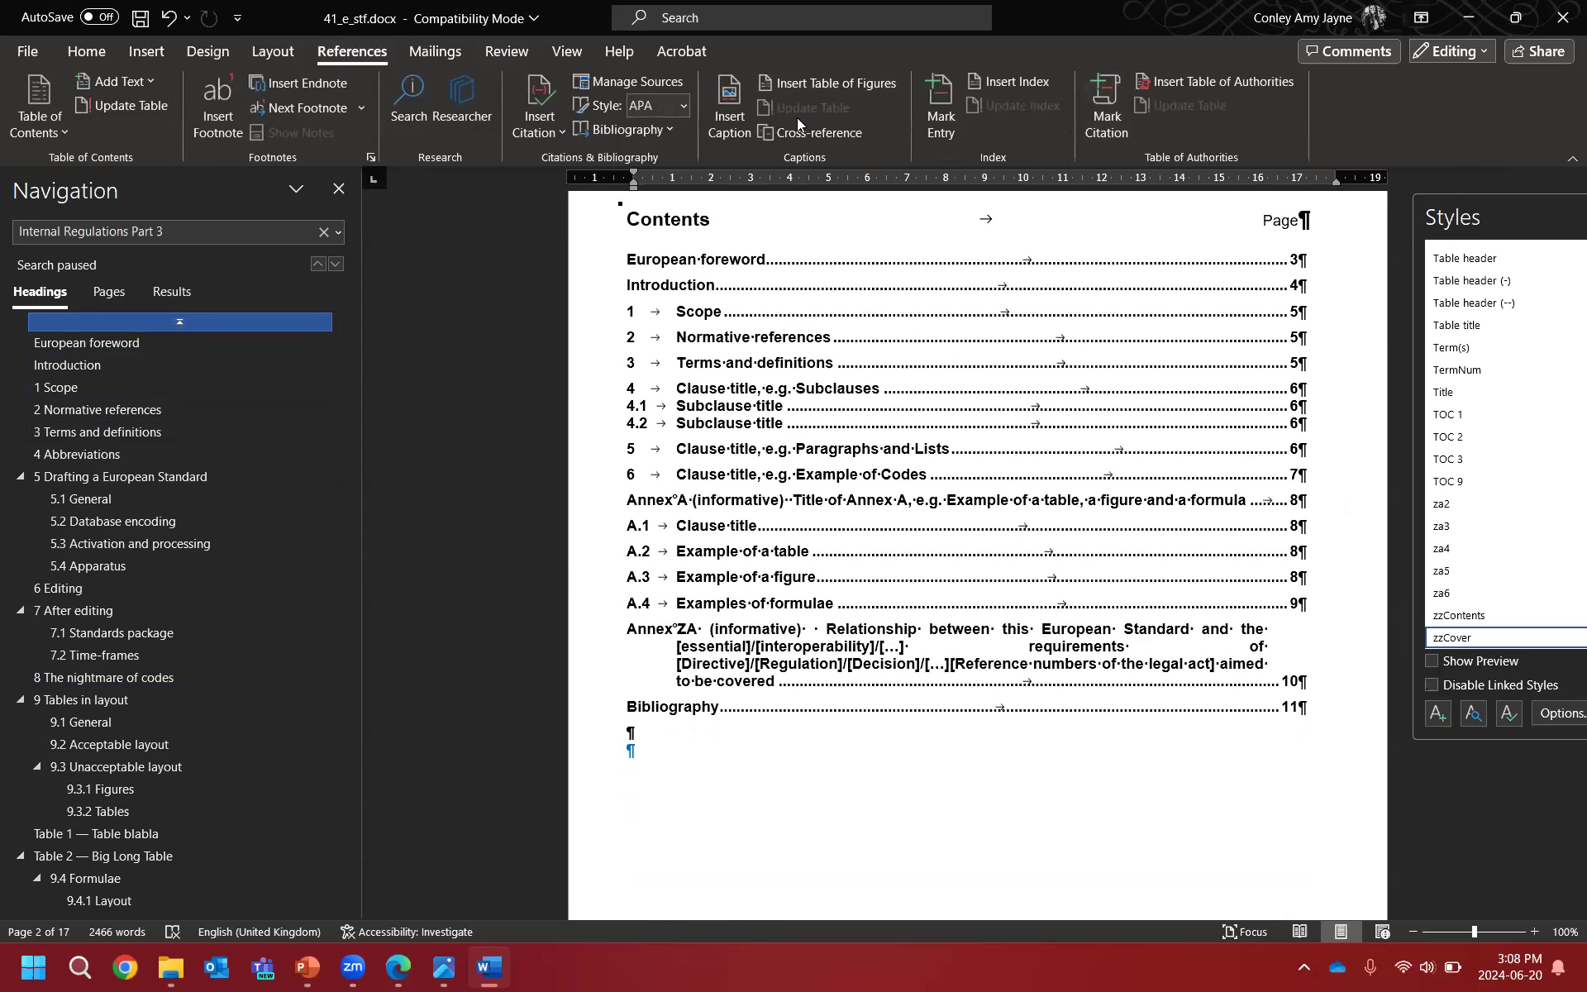
left_click(504, 52)
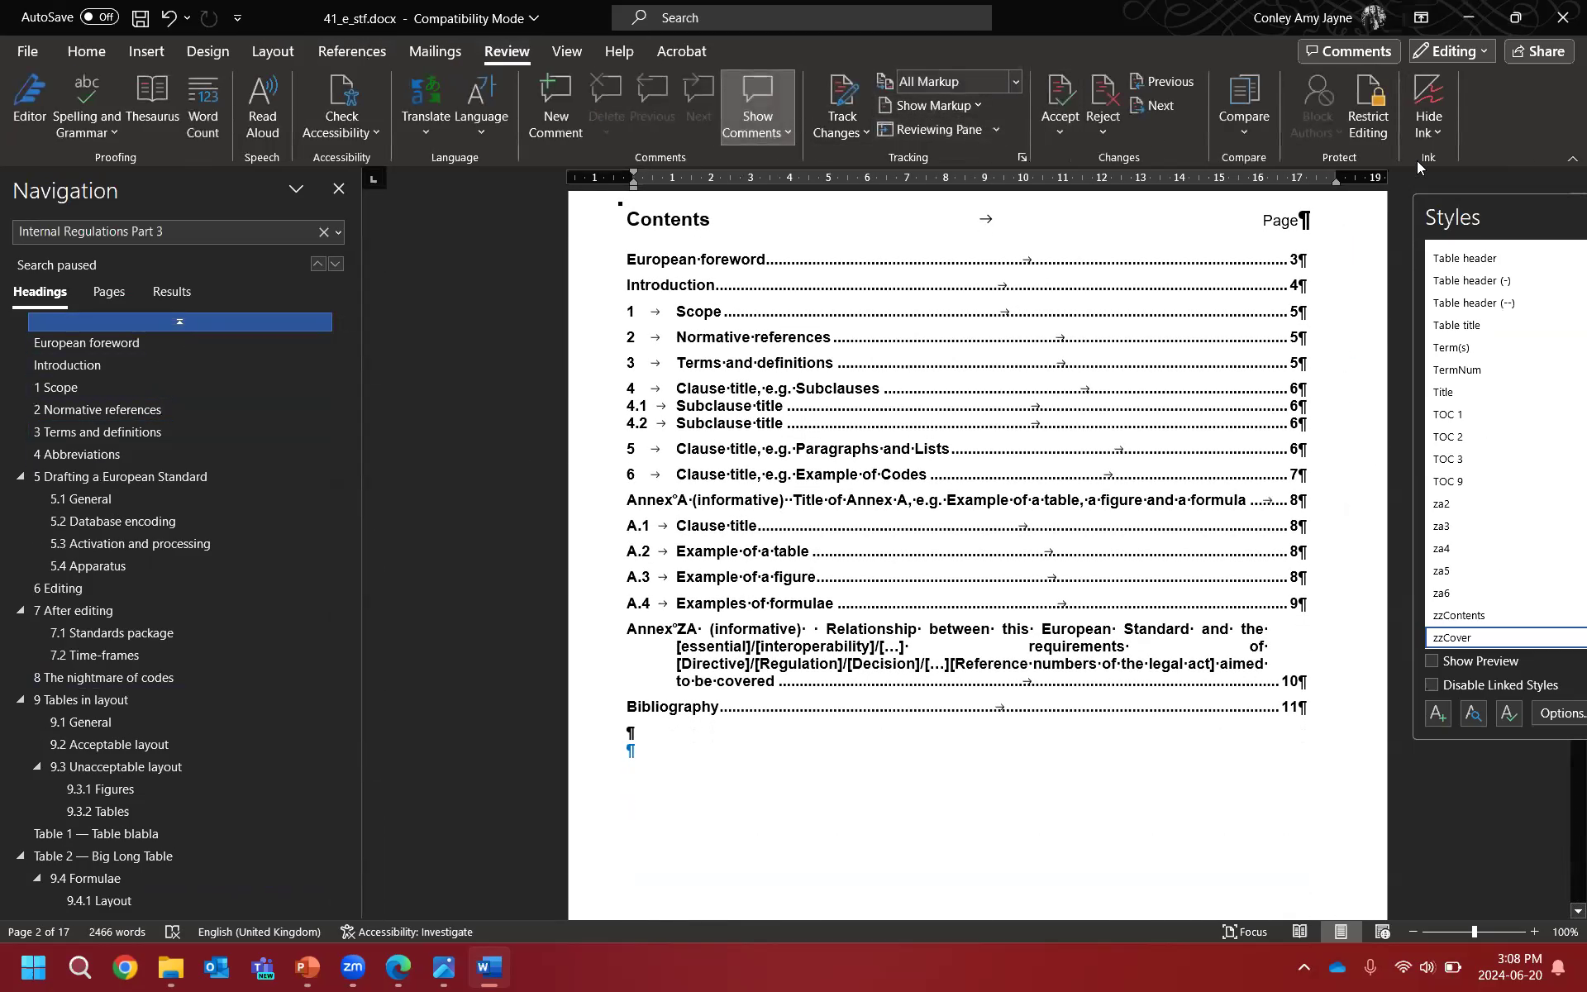
left_click(1250, 115)
left_click(1270, 176)
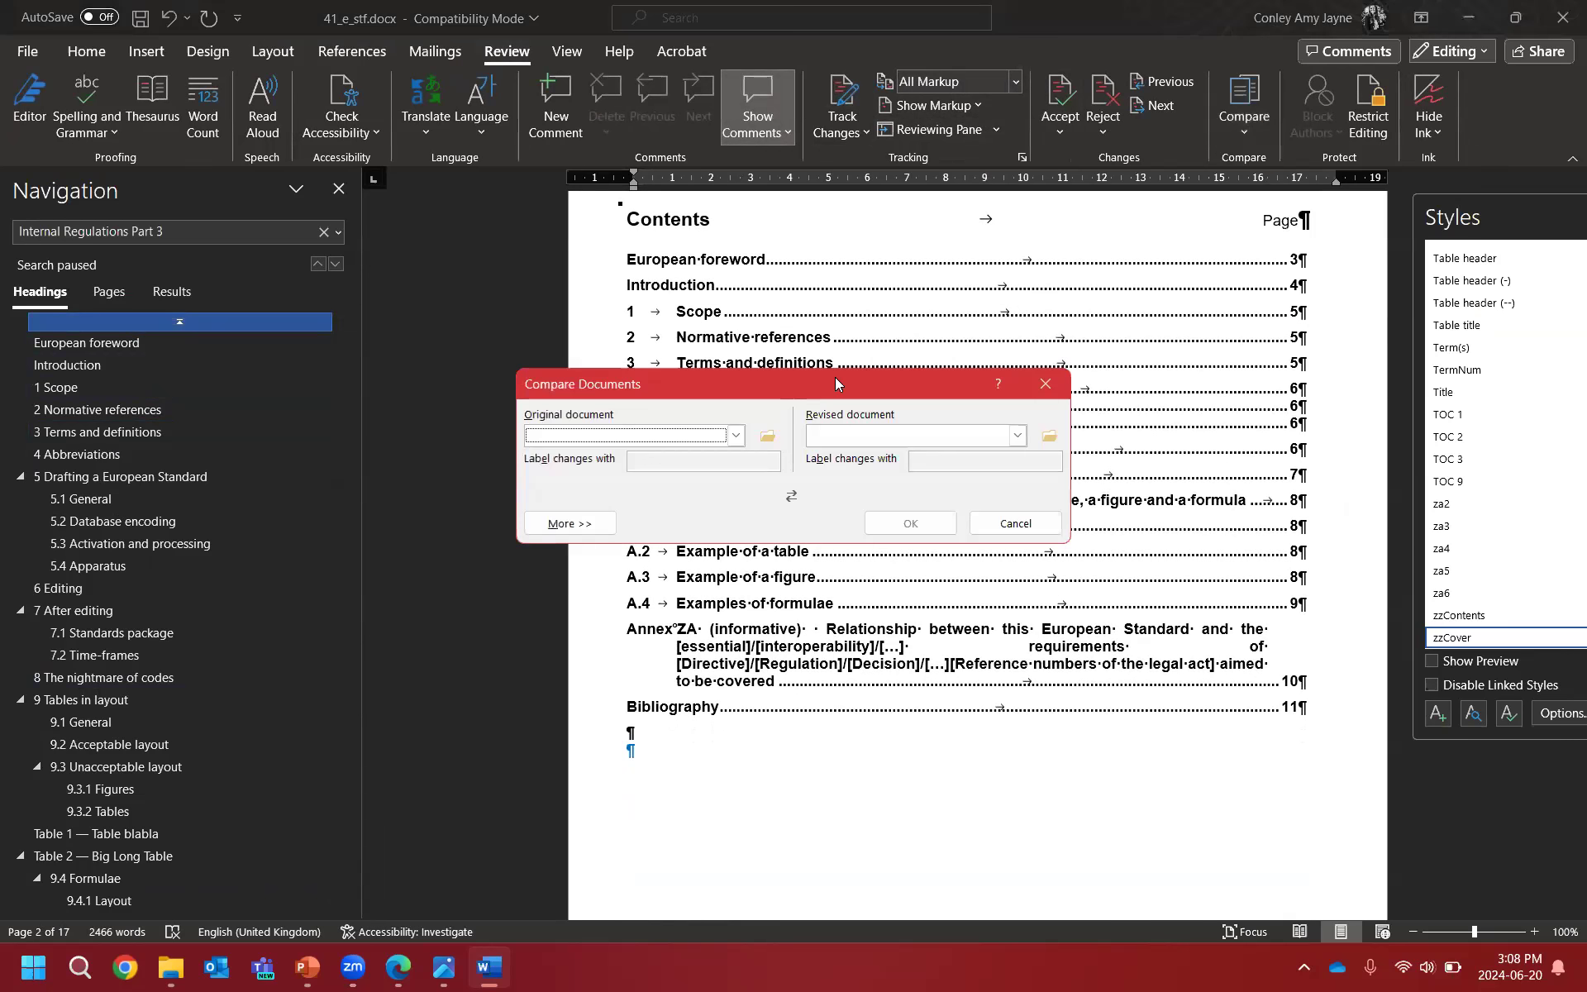
left_click(766, 436)
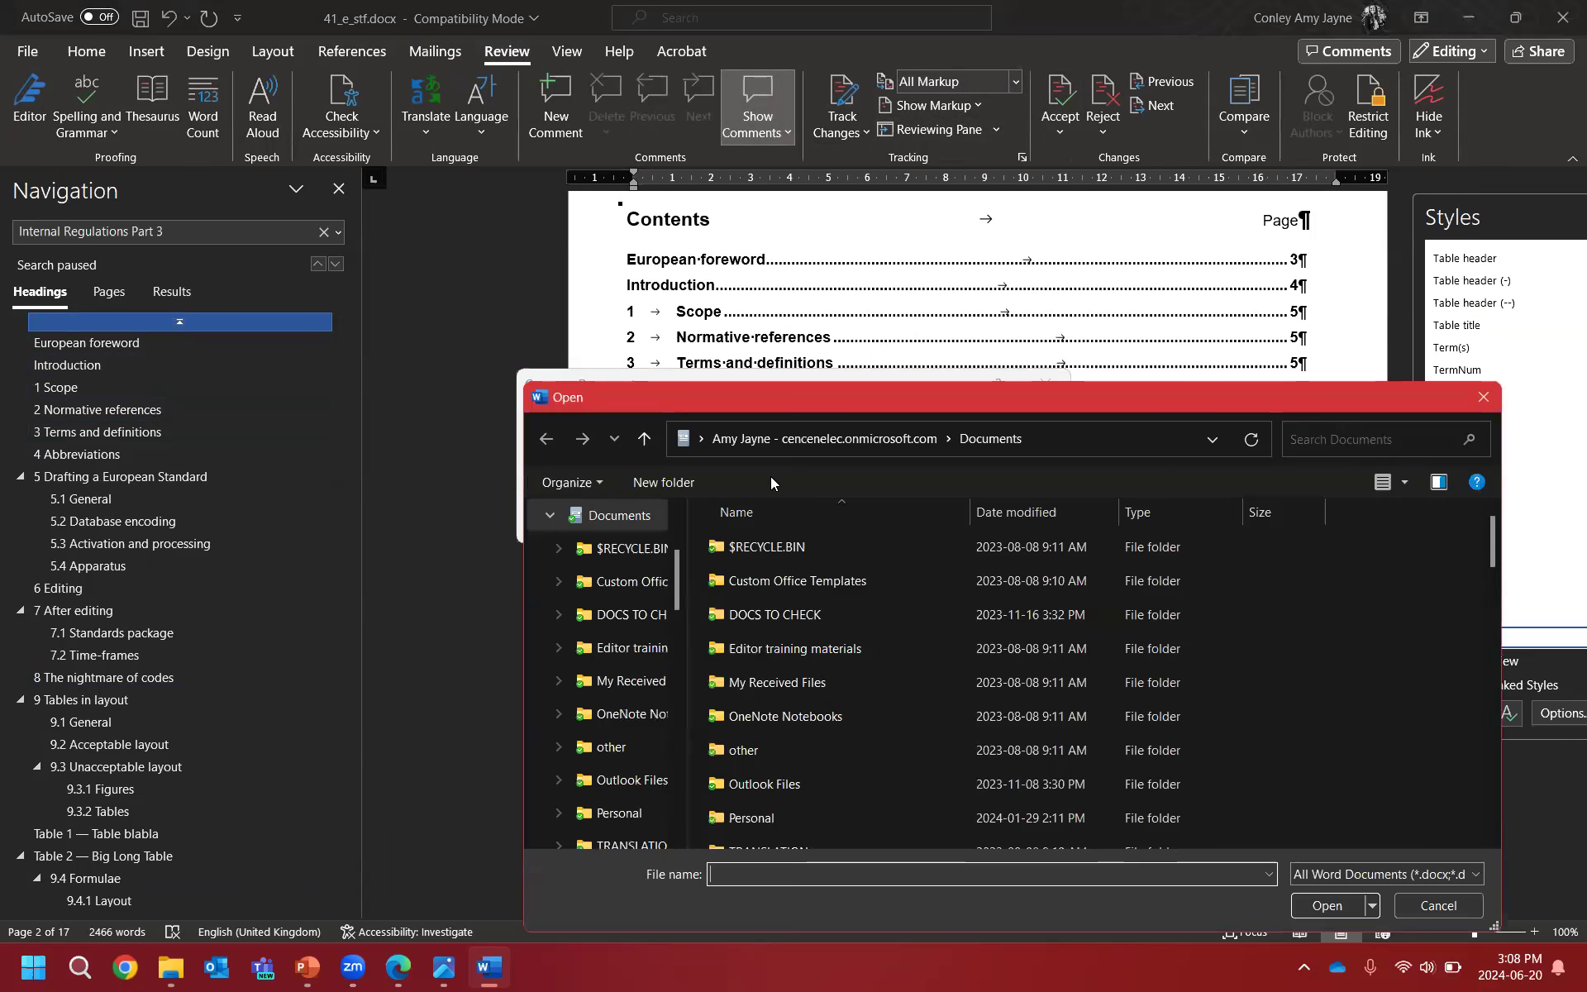
scroll(627, 658, "down", 2)
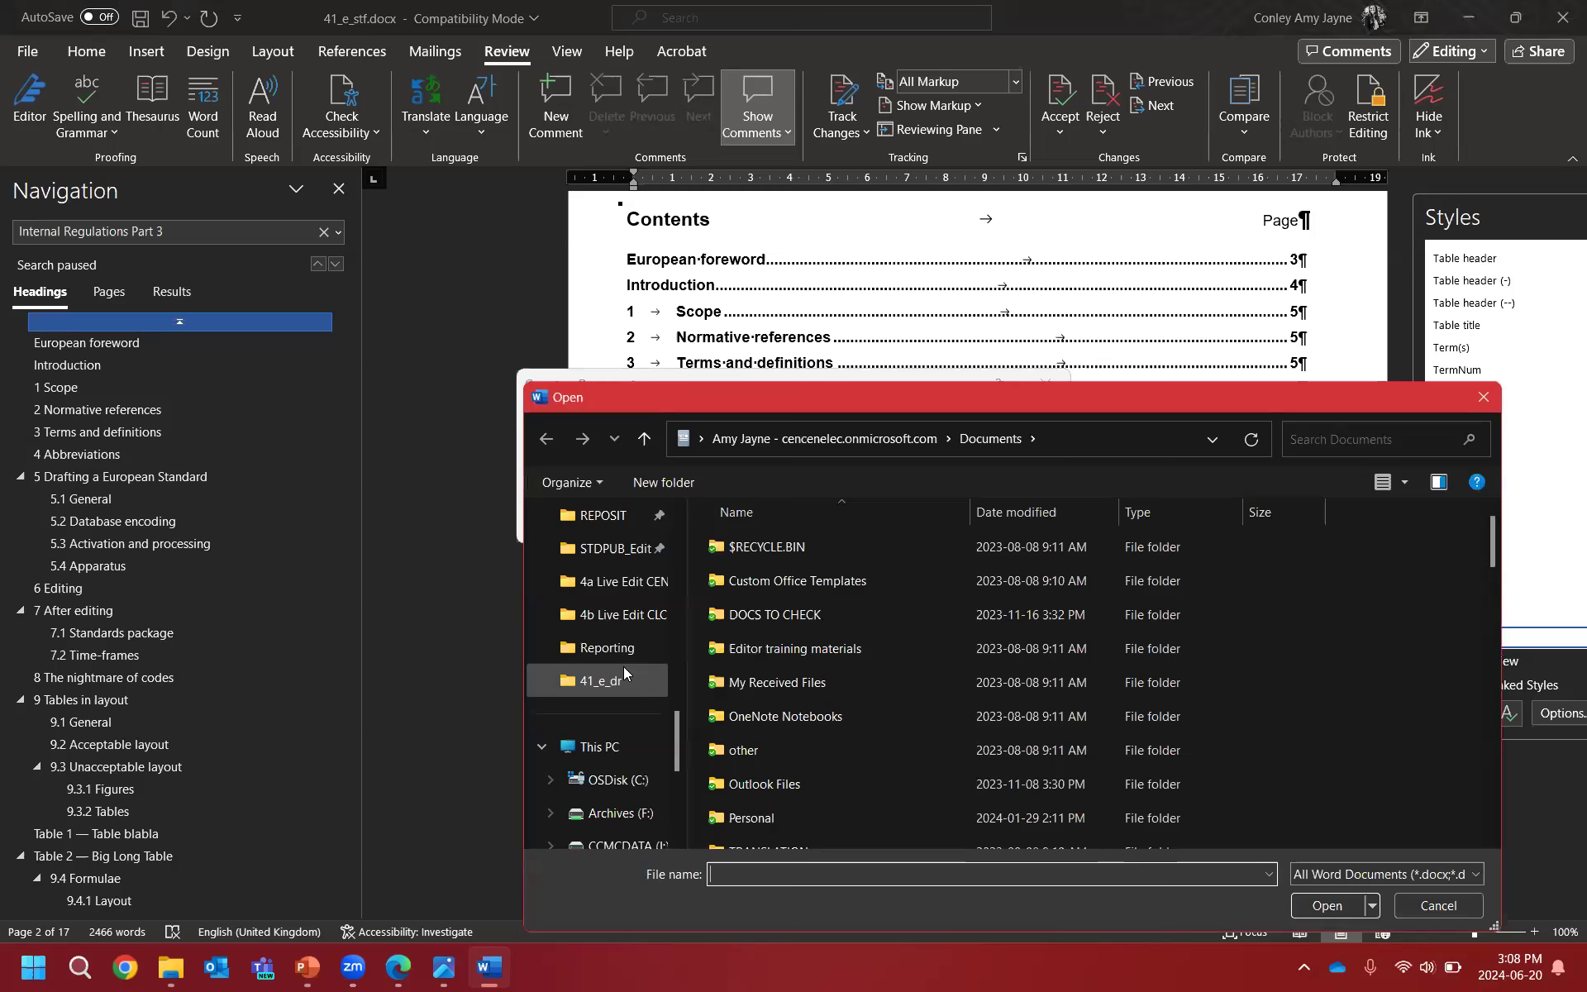
left_click(622, 615)
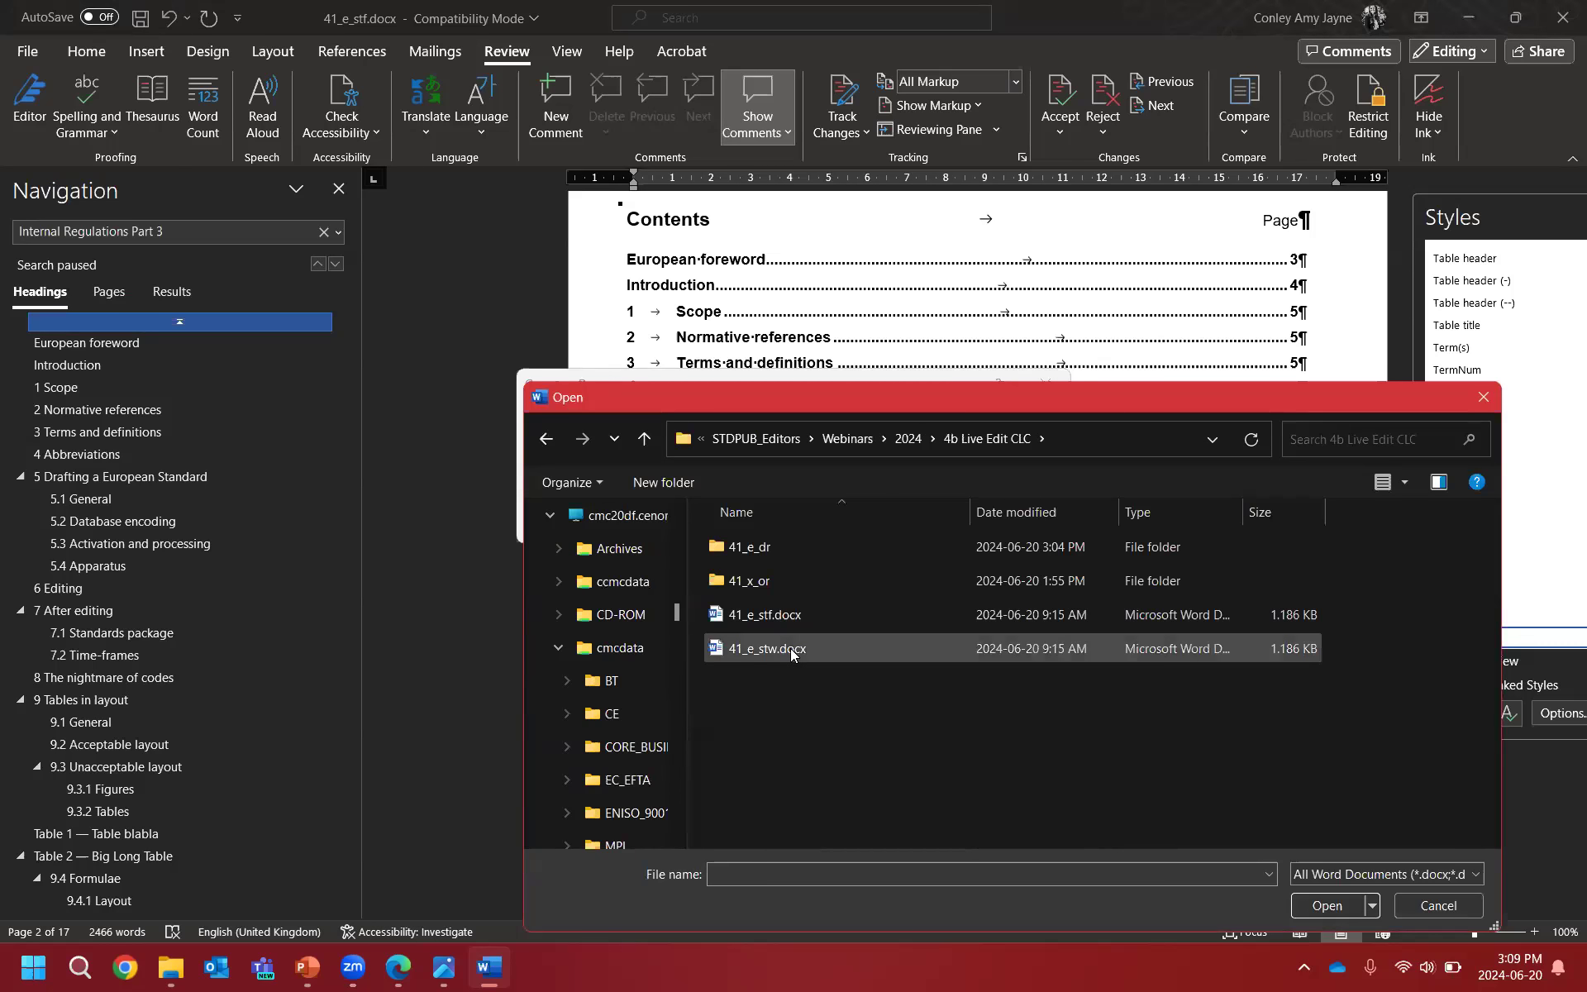
left_click(818, 649)
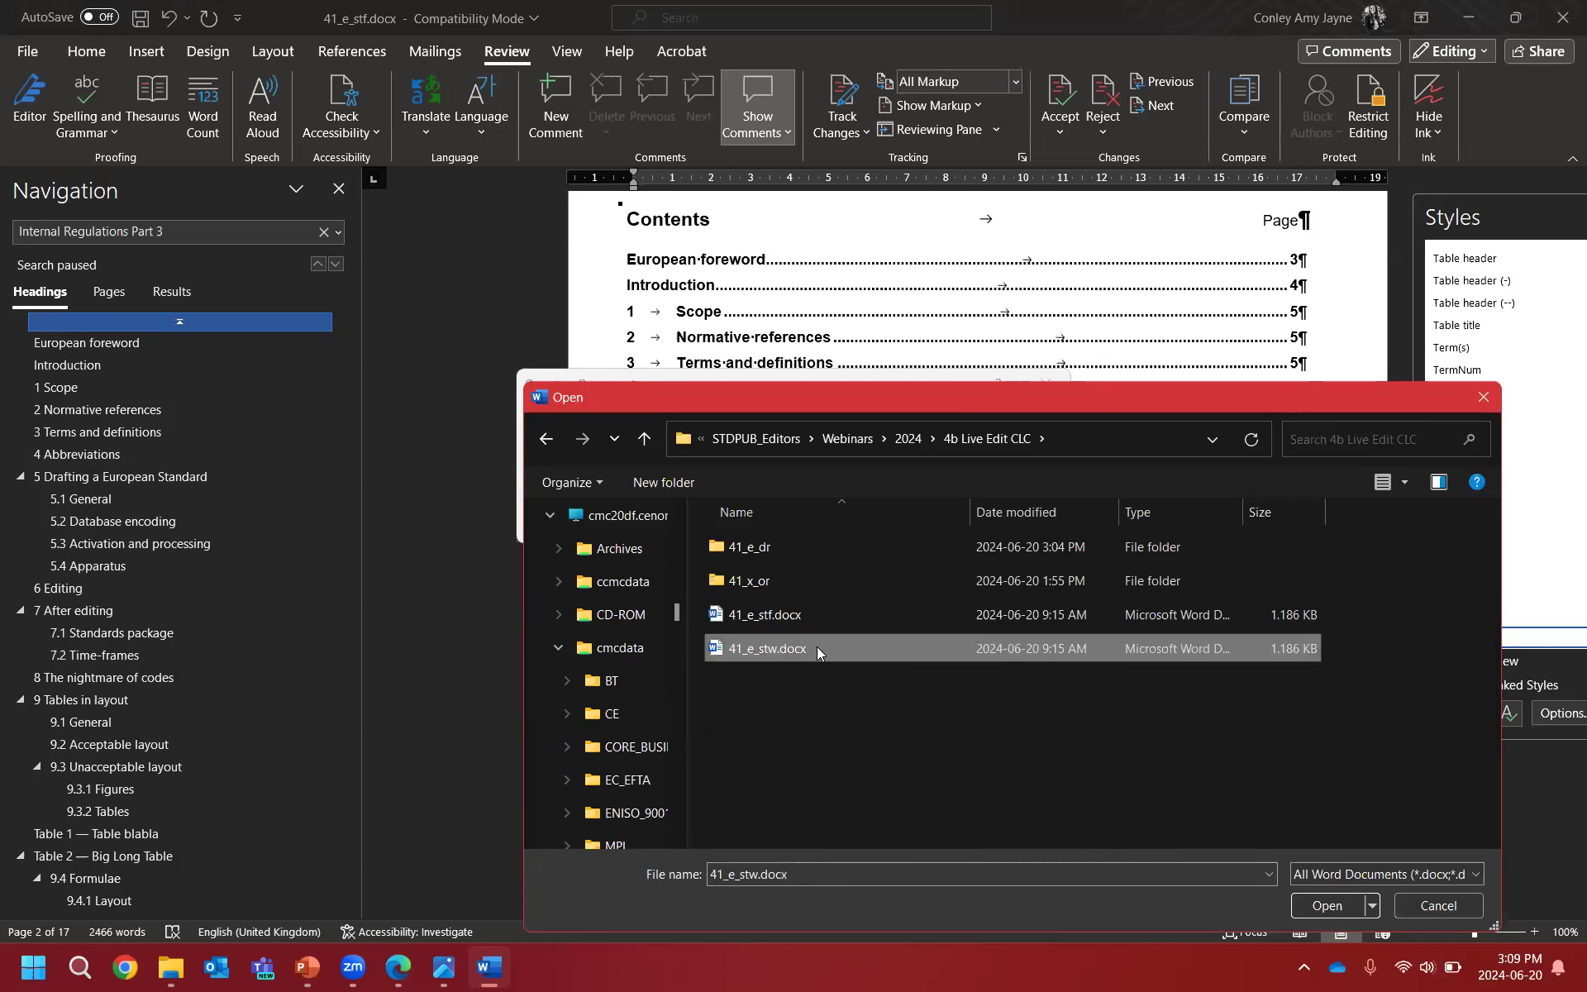
left_click(1327, 906)
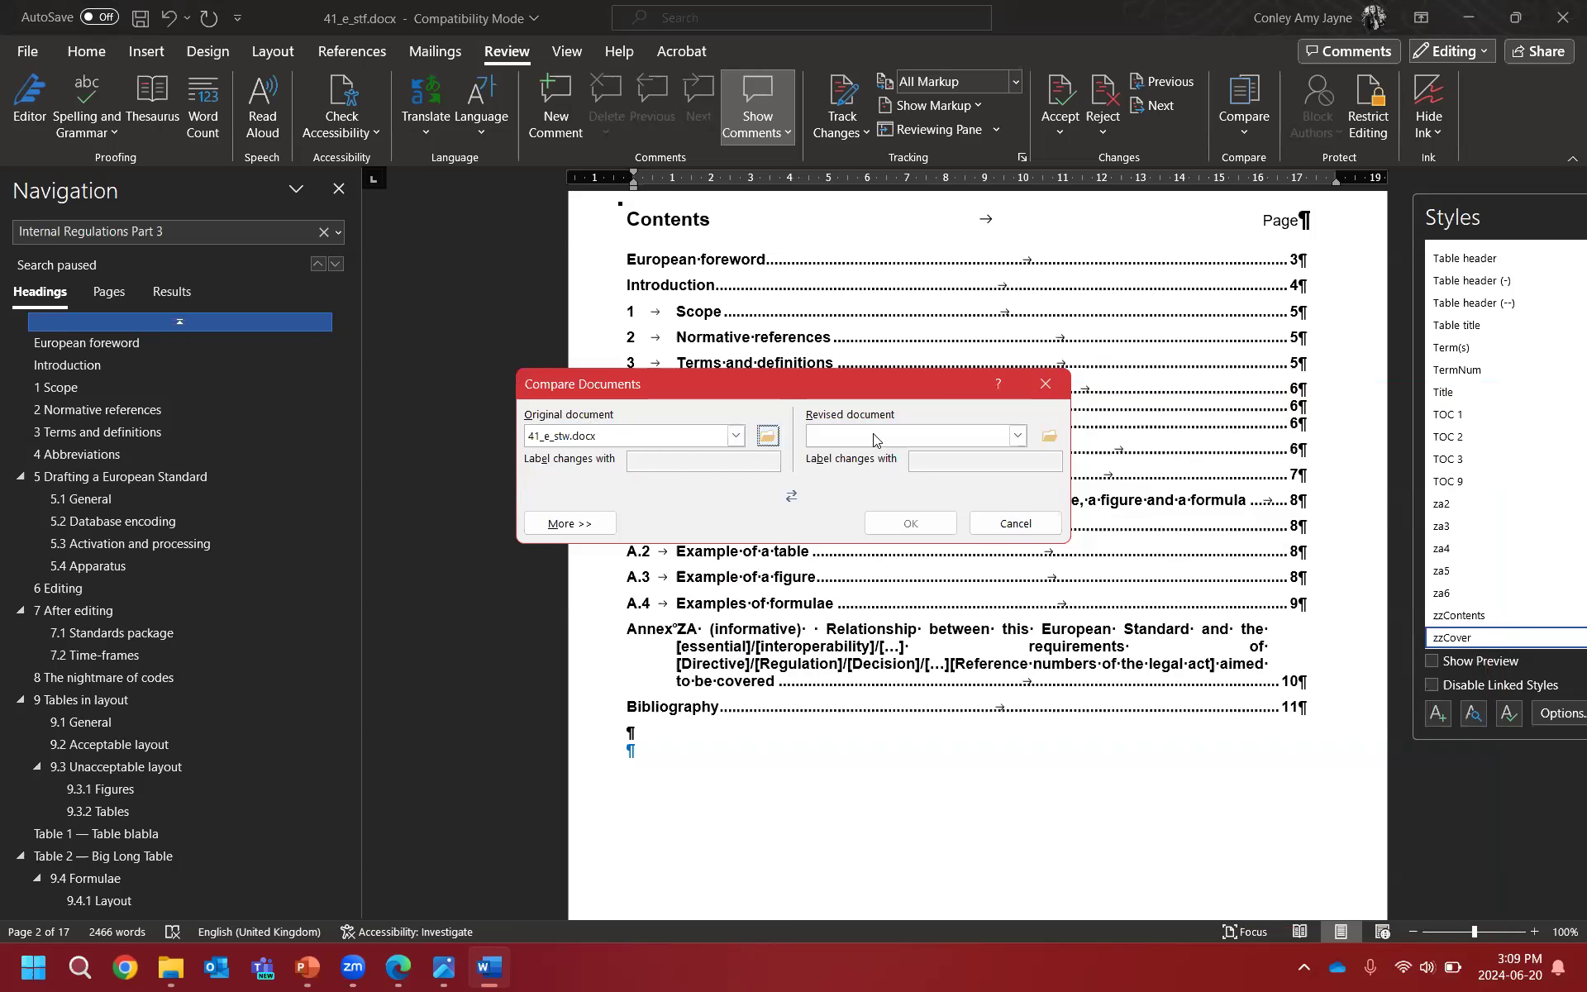
Step: Choose 41_e_stf.docx as the revised document and run the comparison
left_click(1050, 436)
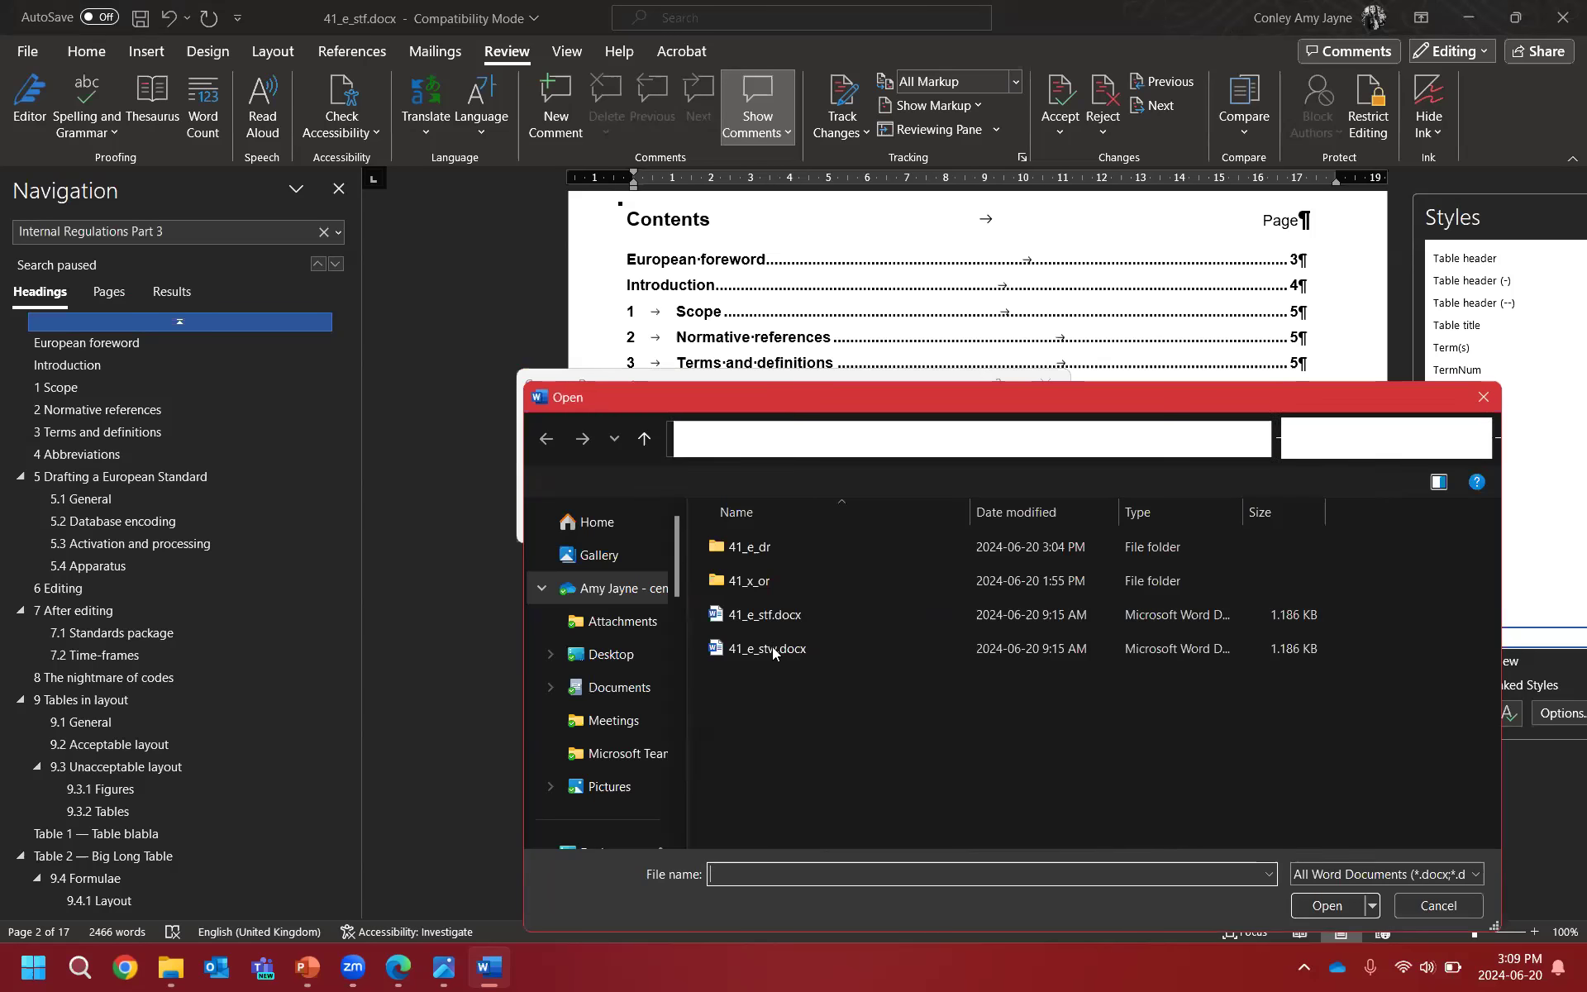
left_click(770, 615)
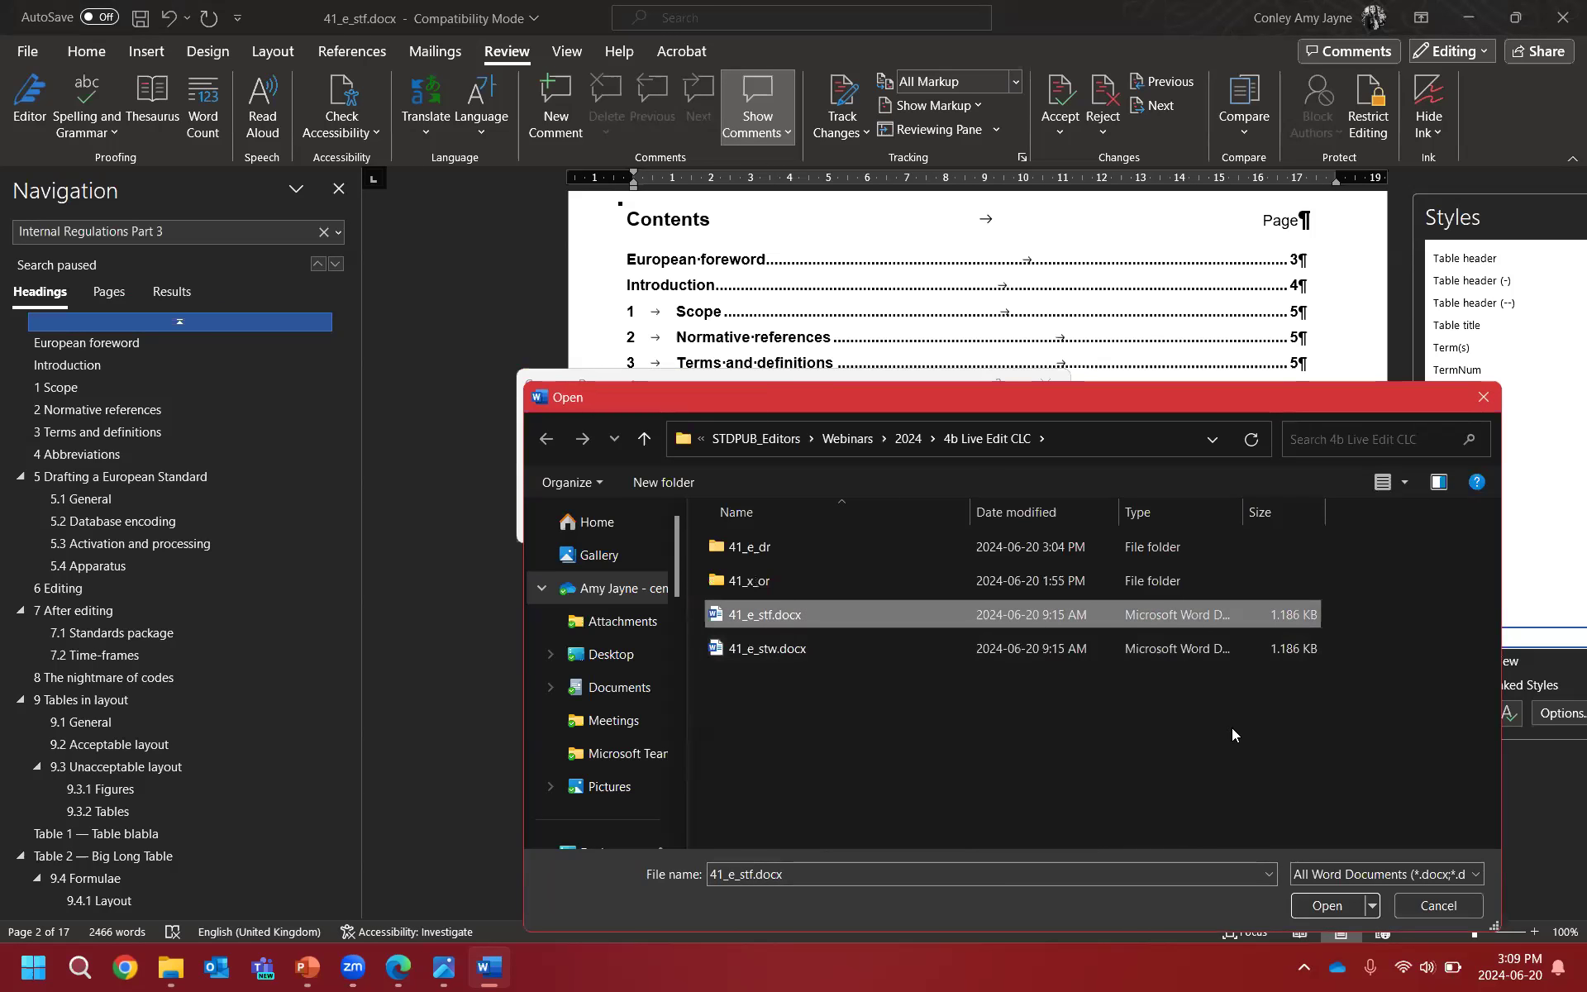
left_click(1327, 905)
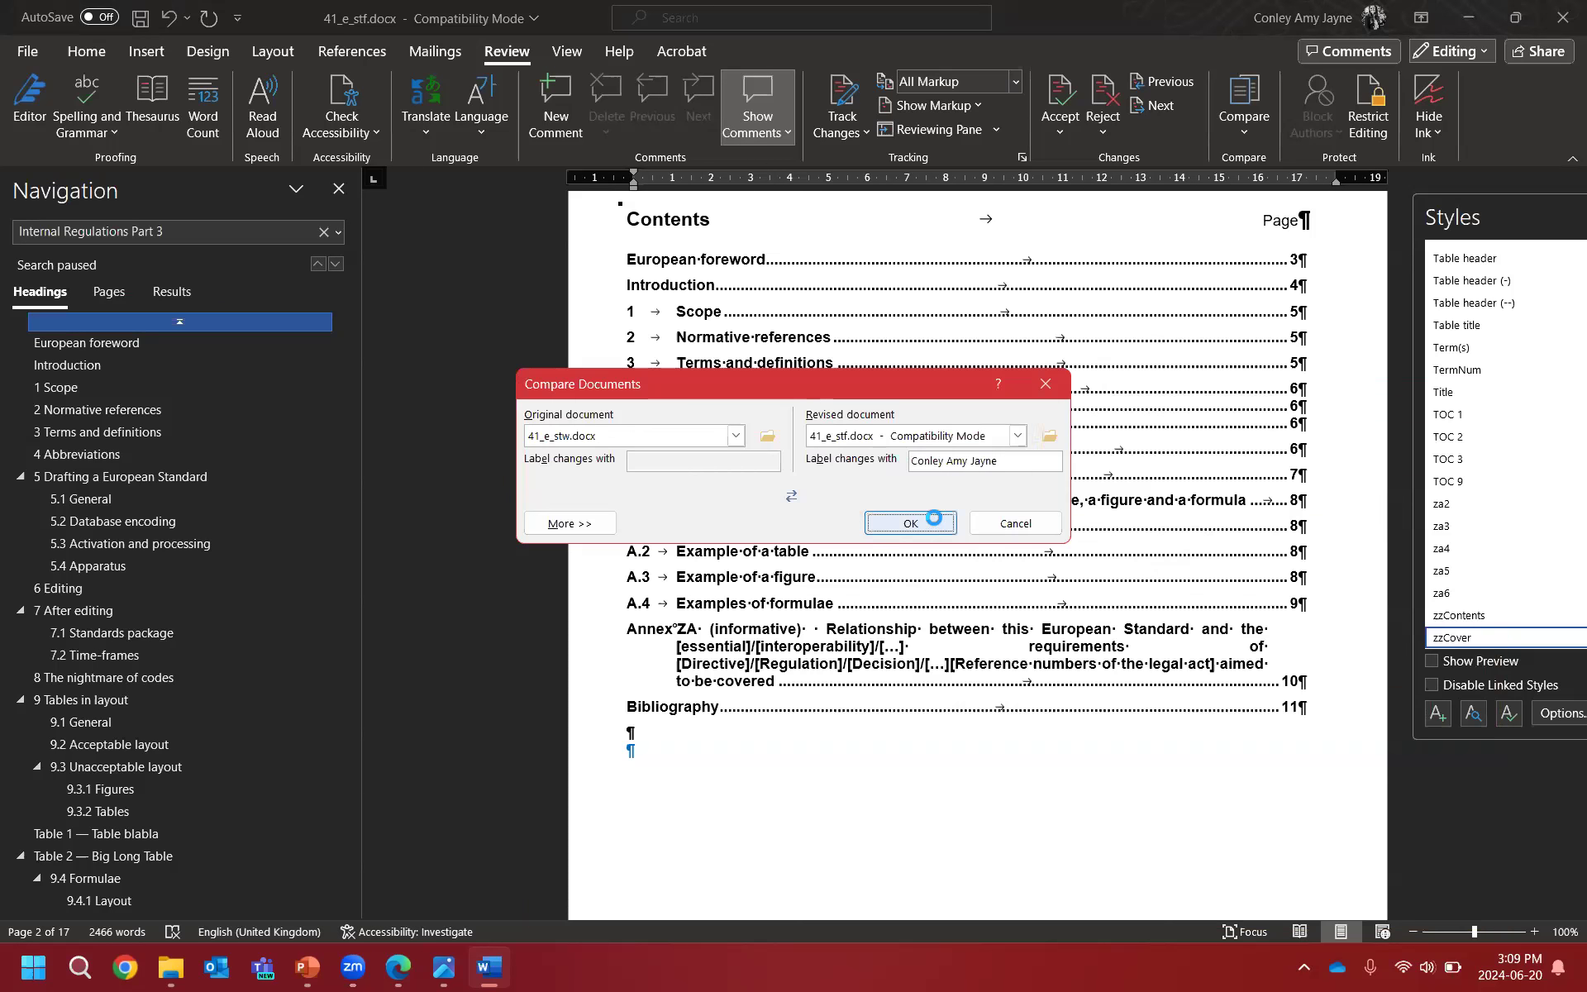
left_click(934, 517)
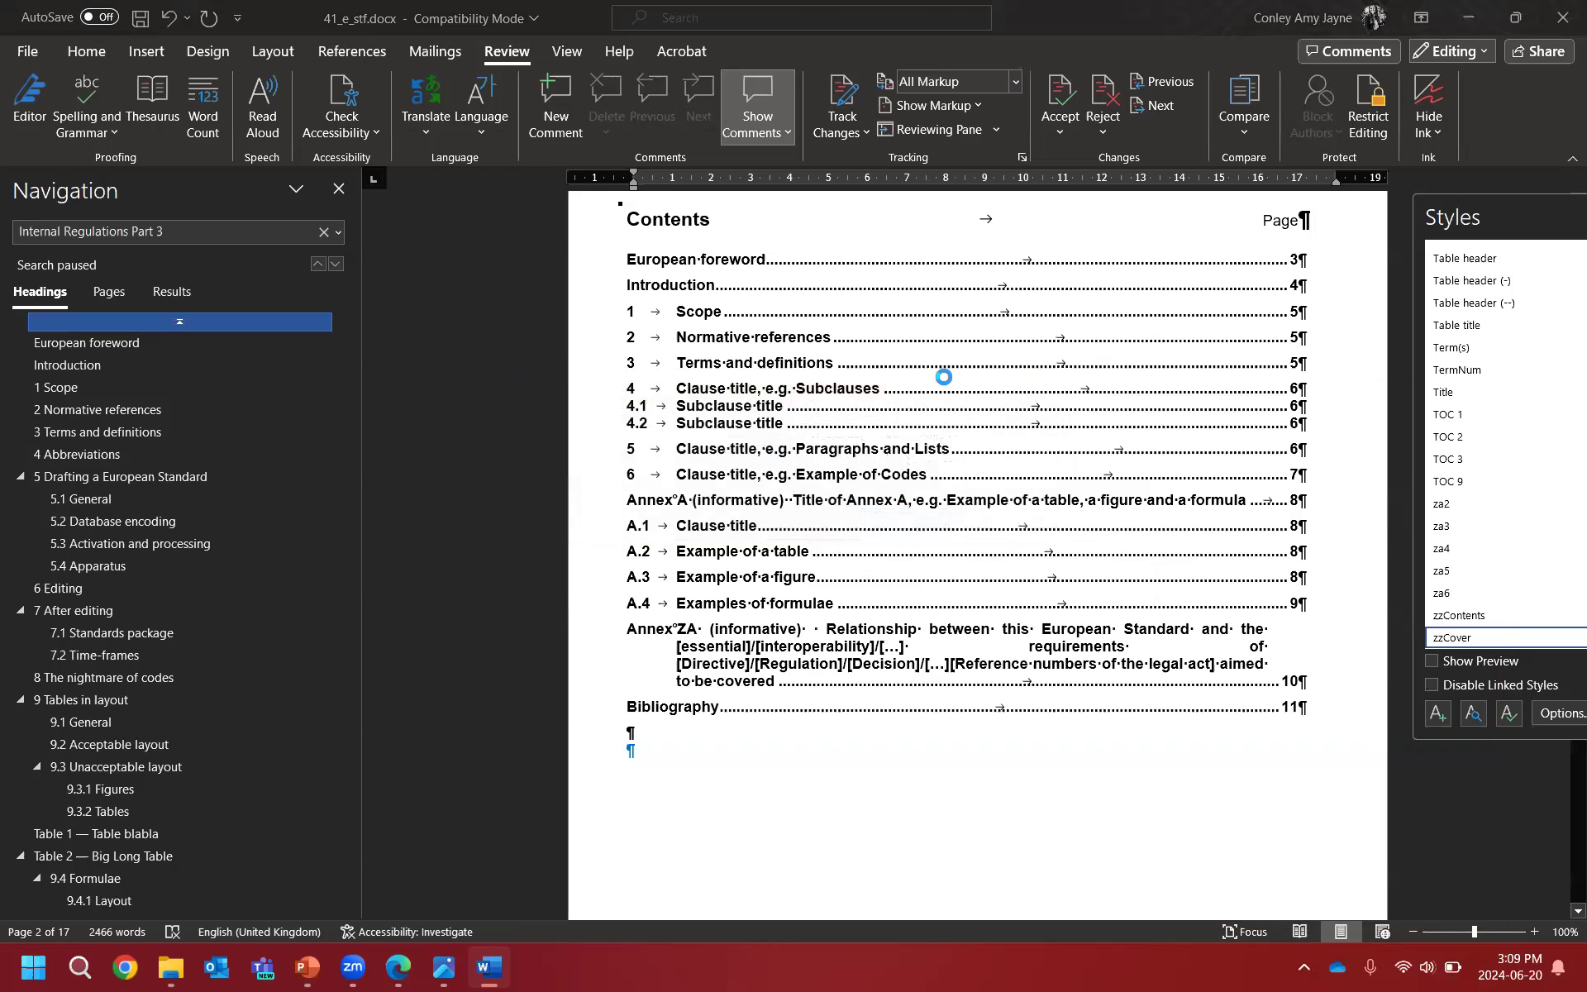
Step: Review the tracked changes from the cover to the European foreword and hide formatting changes in the markup
scroll(959, 439, "down", 10)
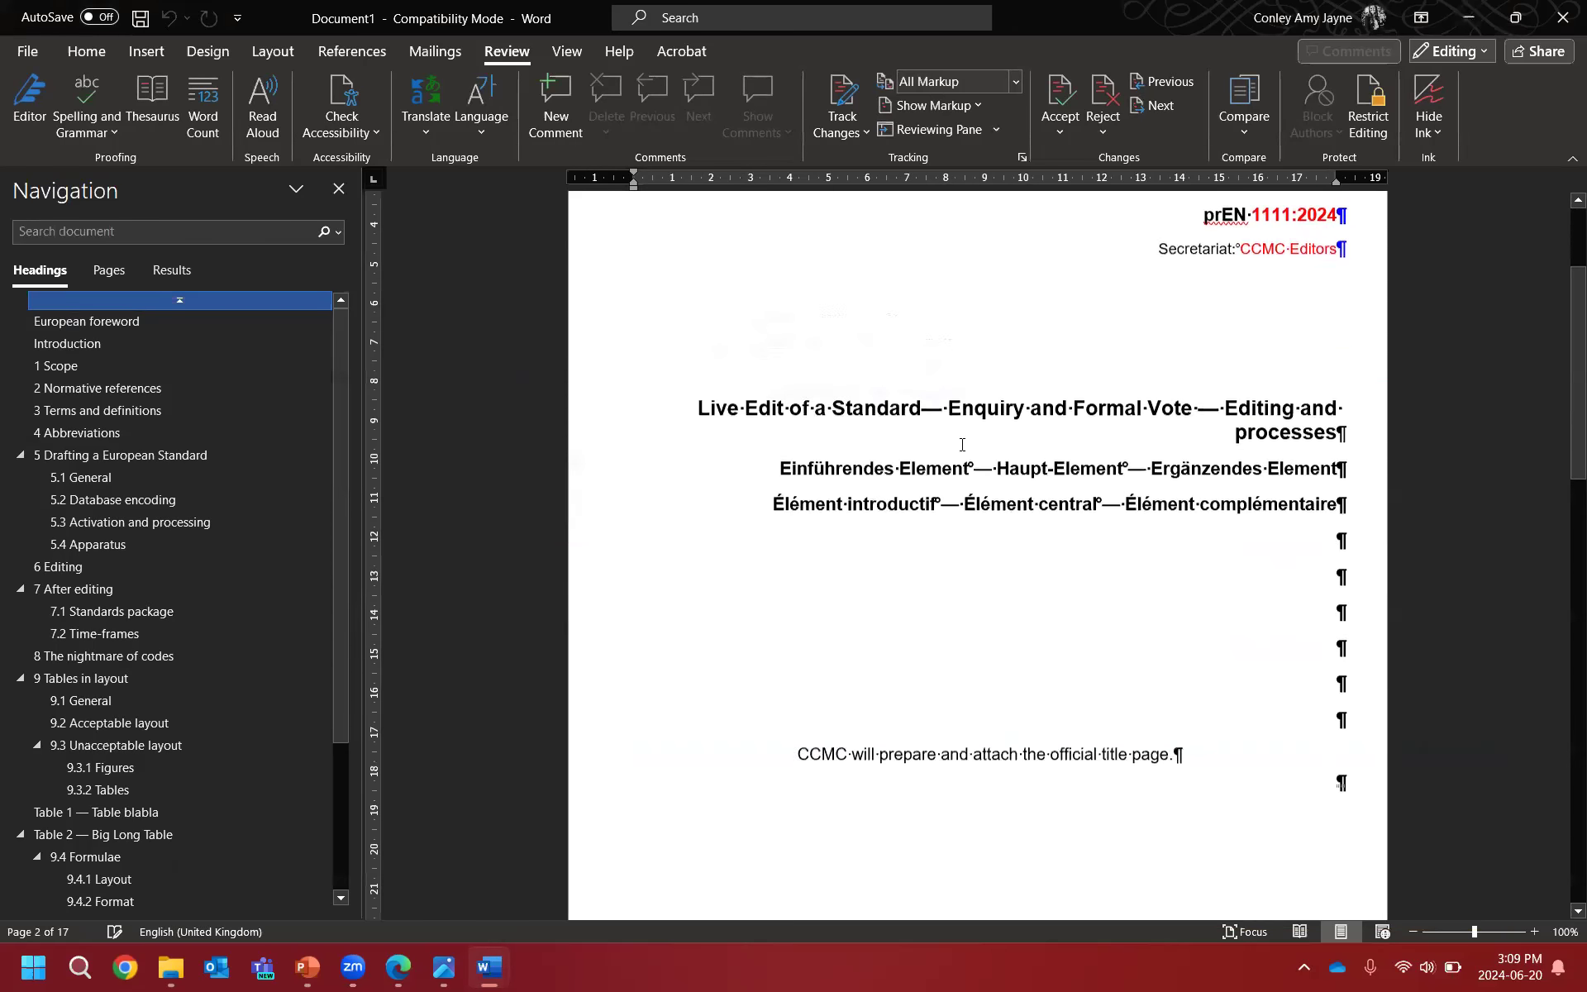
scroll(937, 411, "down", 8)
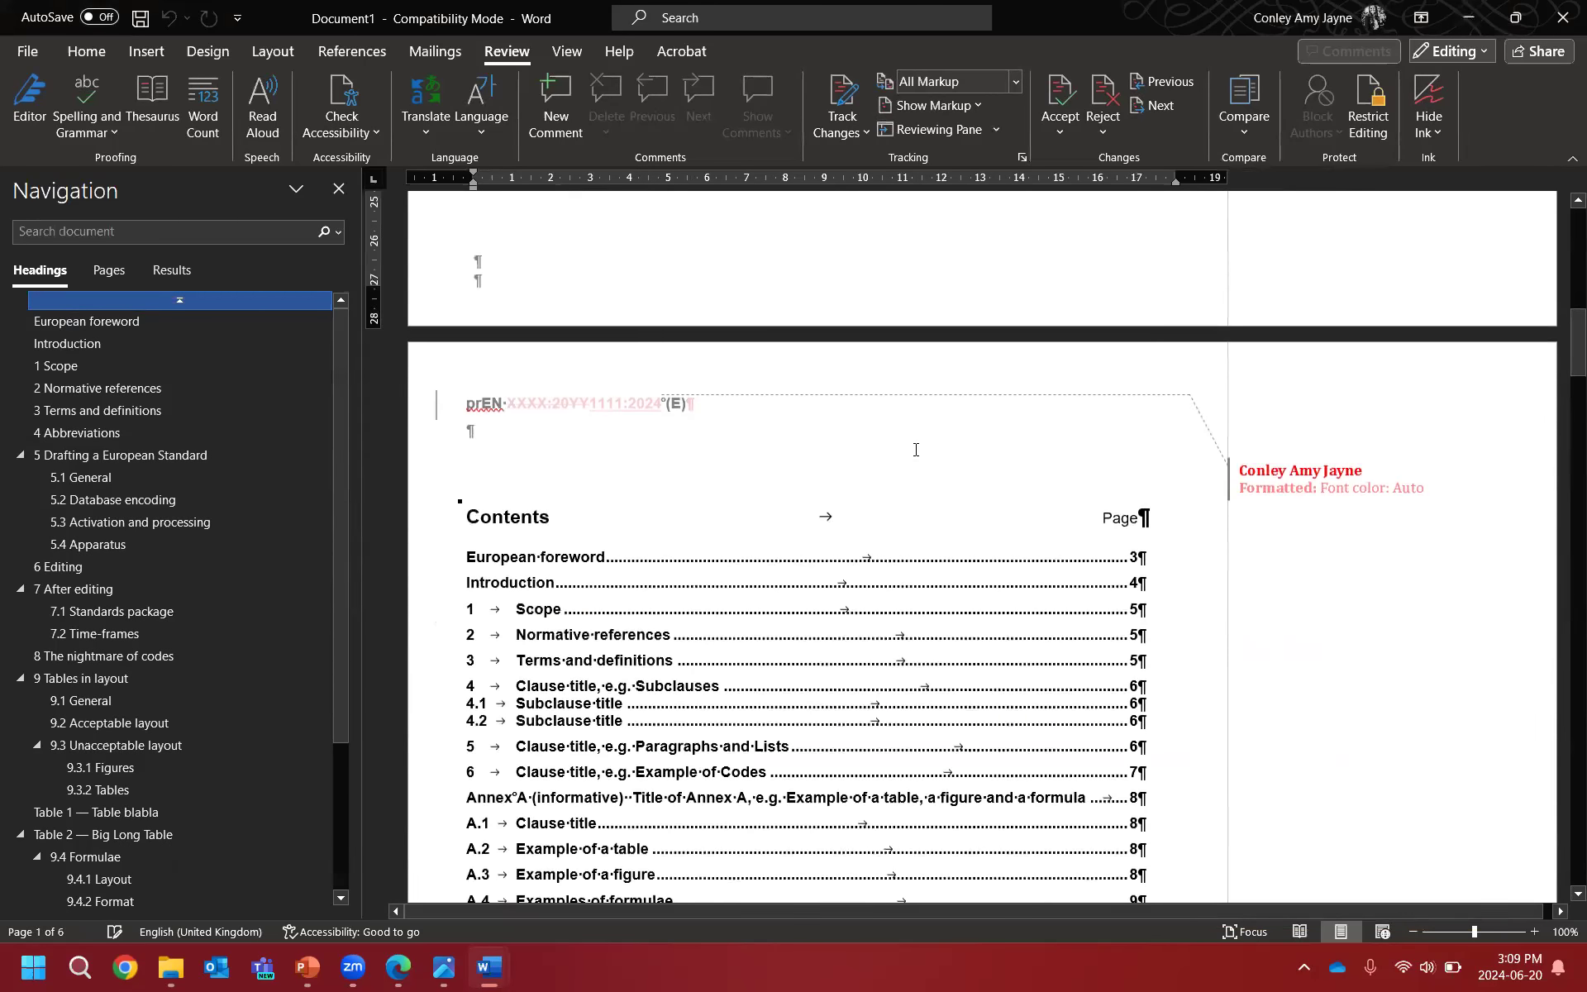
scroll(921, 453, "down", 3)
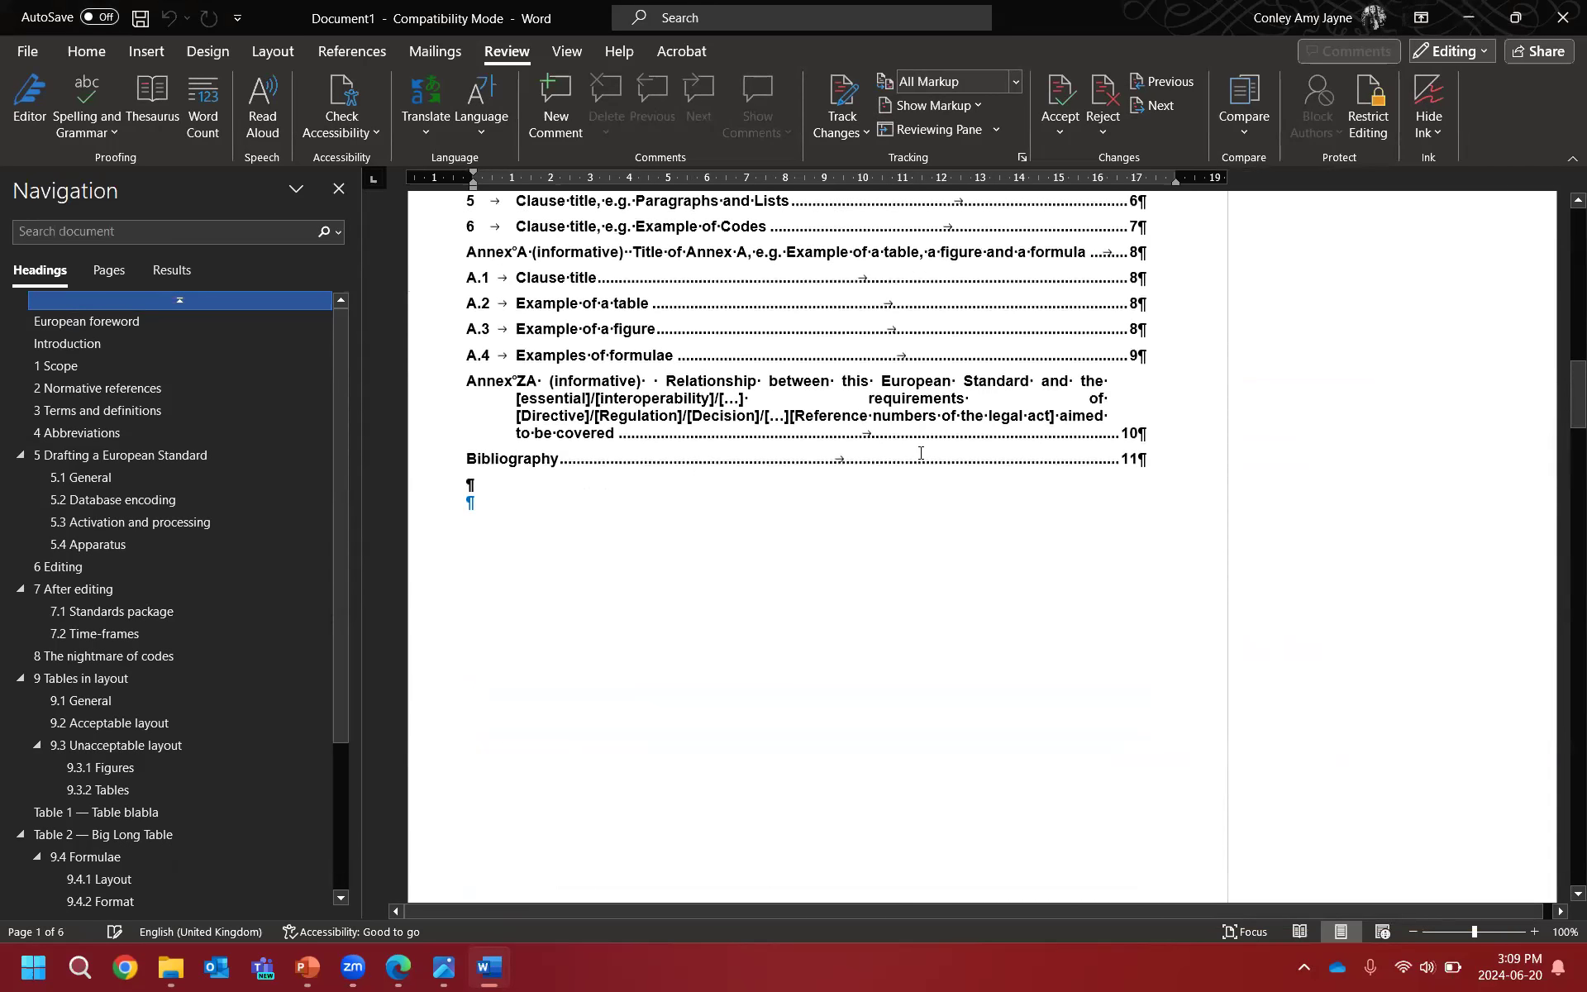
scroll(921, 453, "down", 4)
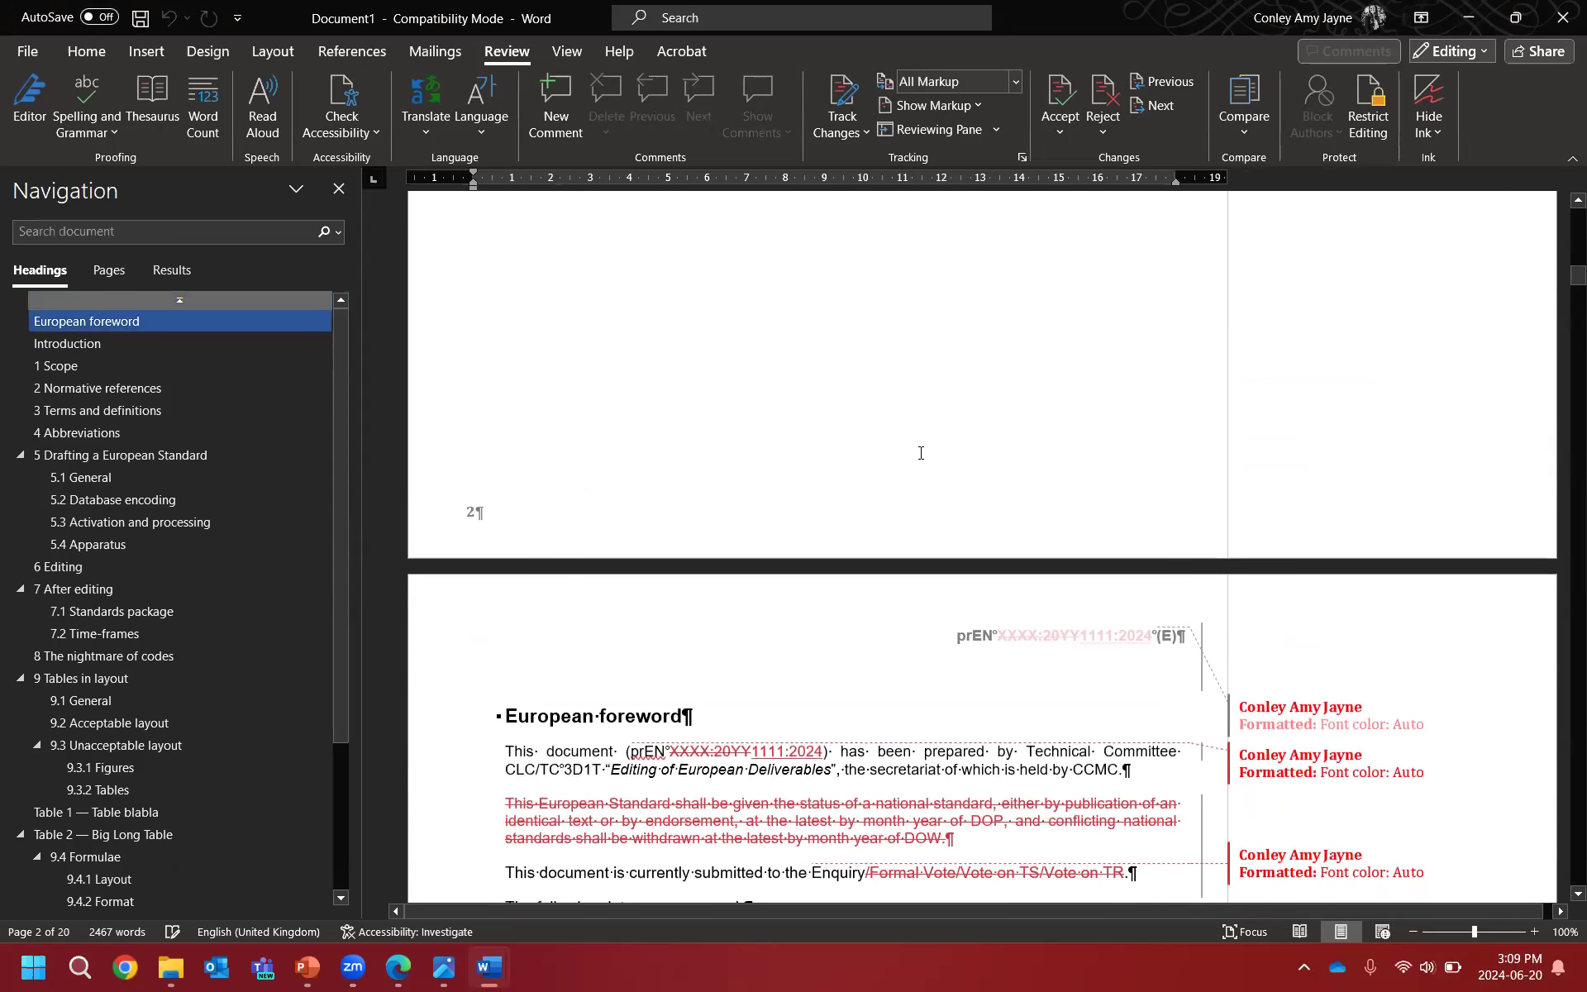
scroll(912, 466, "down", 2)
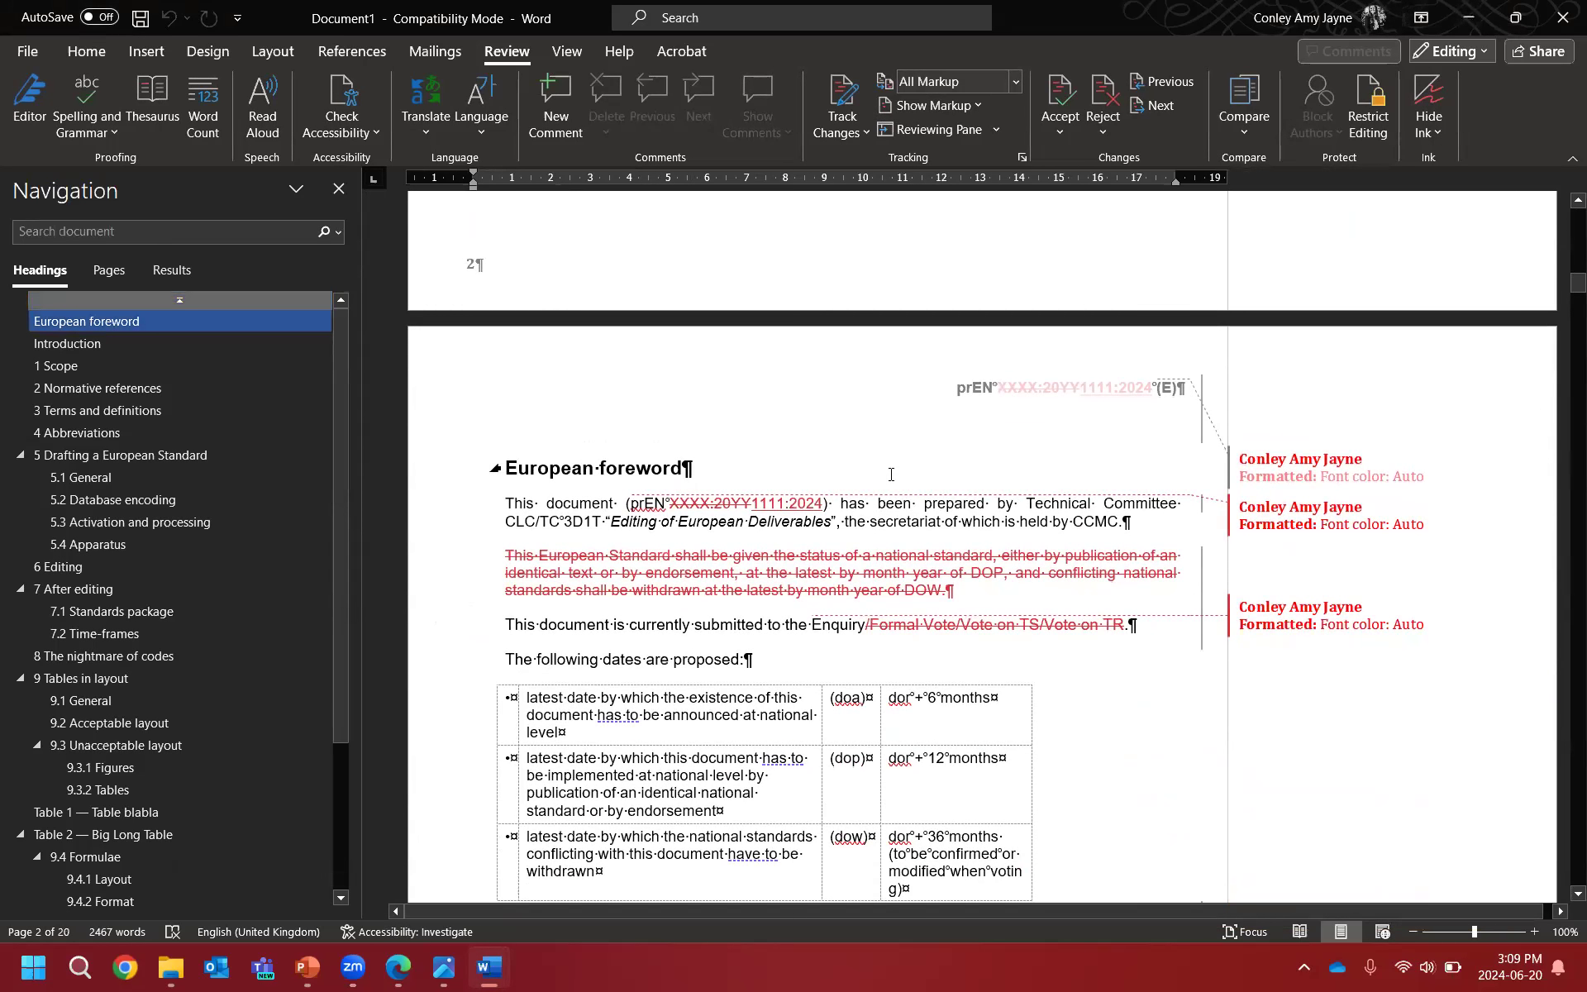
scroll(891, 474, "down", 3)
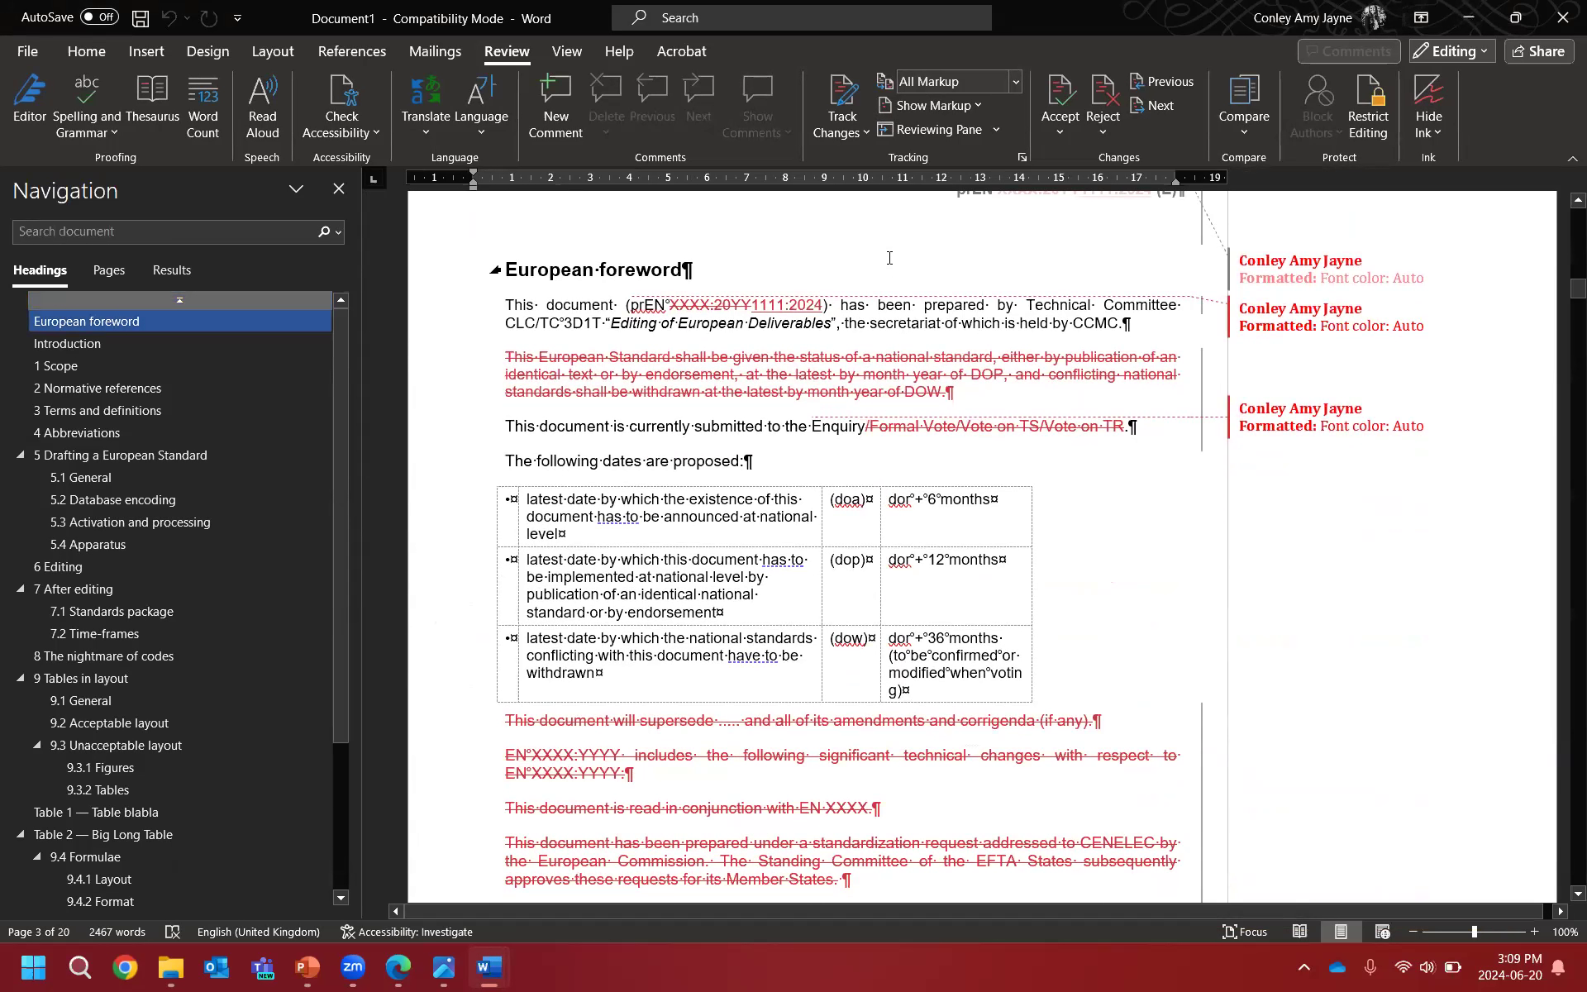
left_click(949, 103)
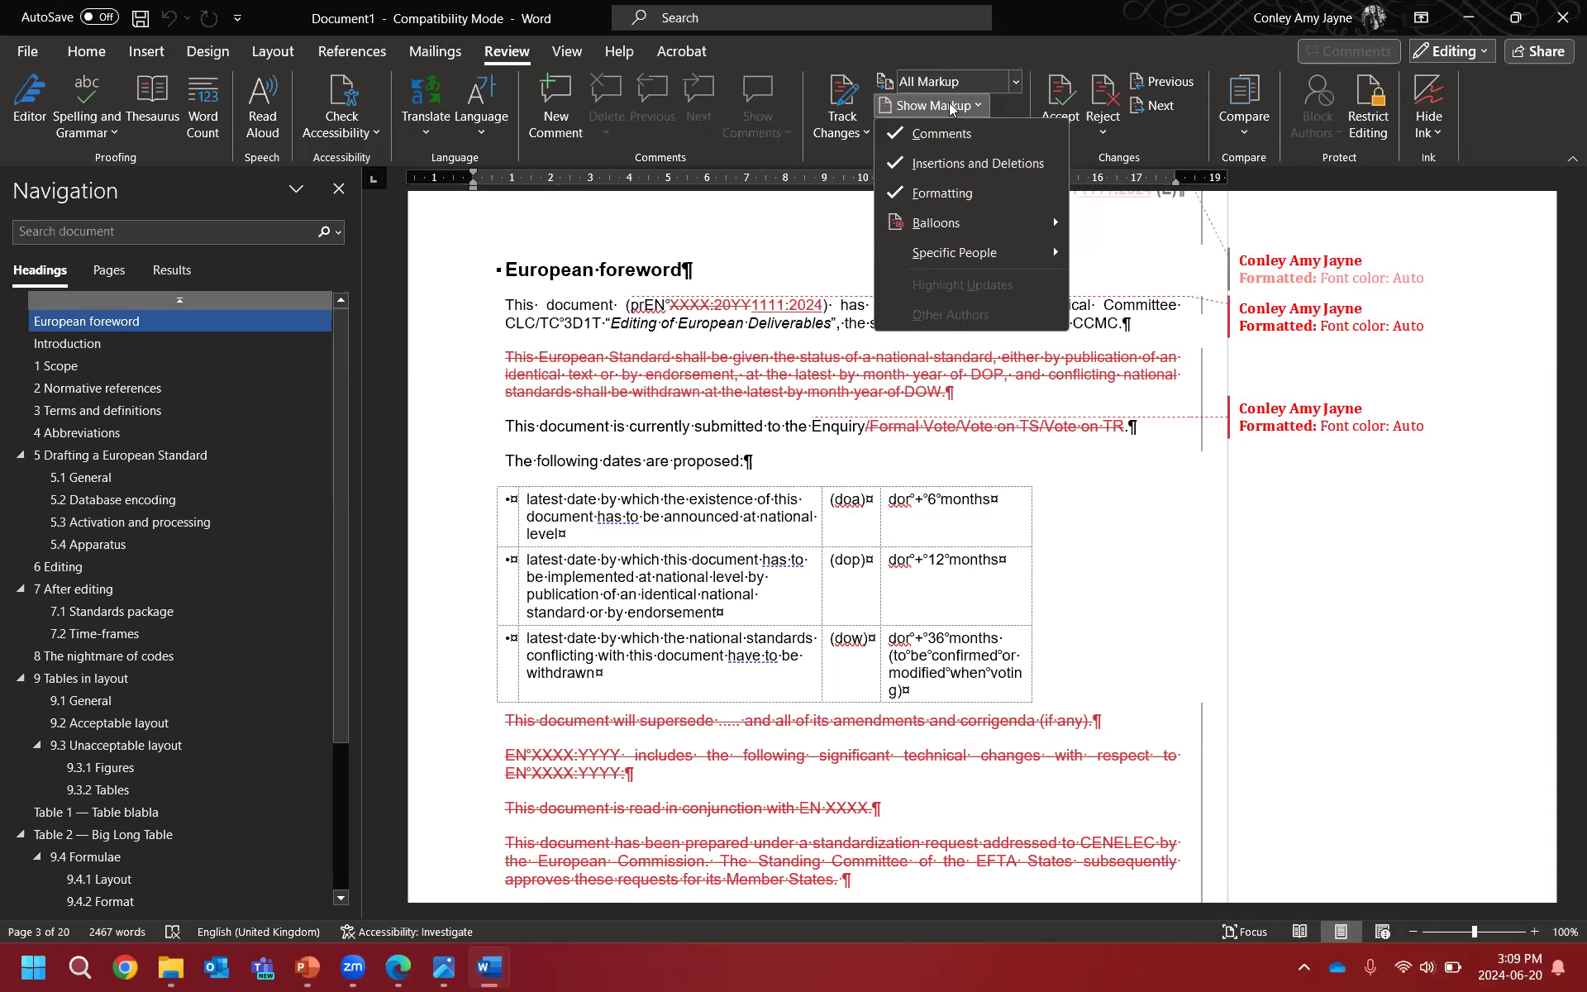
left_click(912, 196)
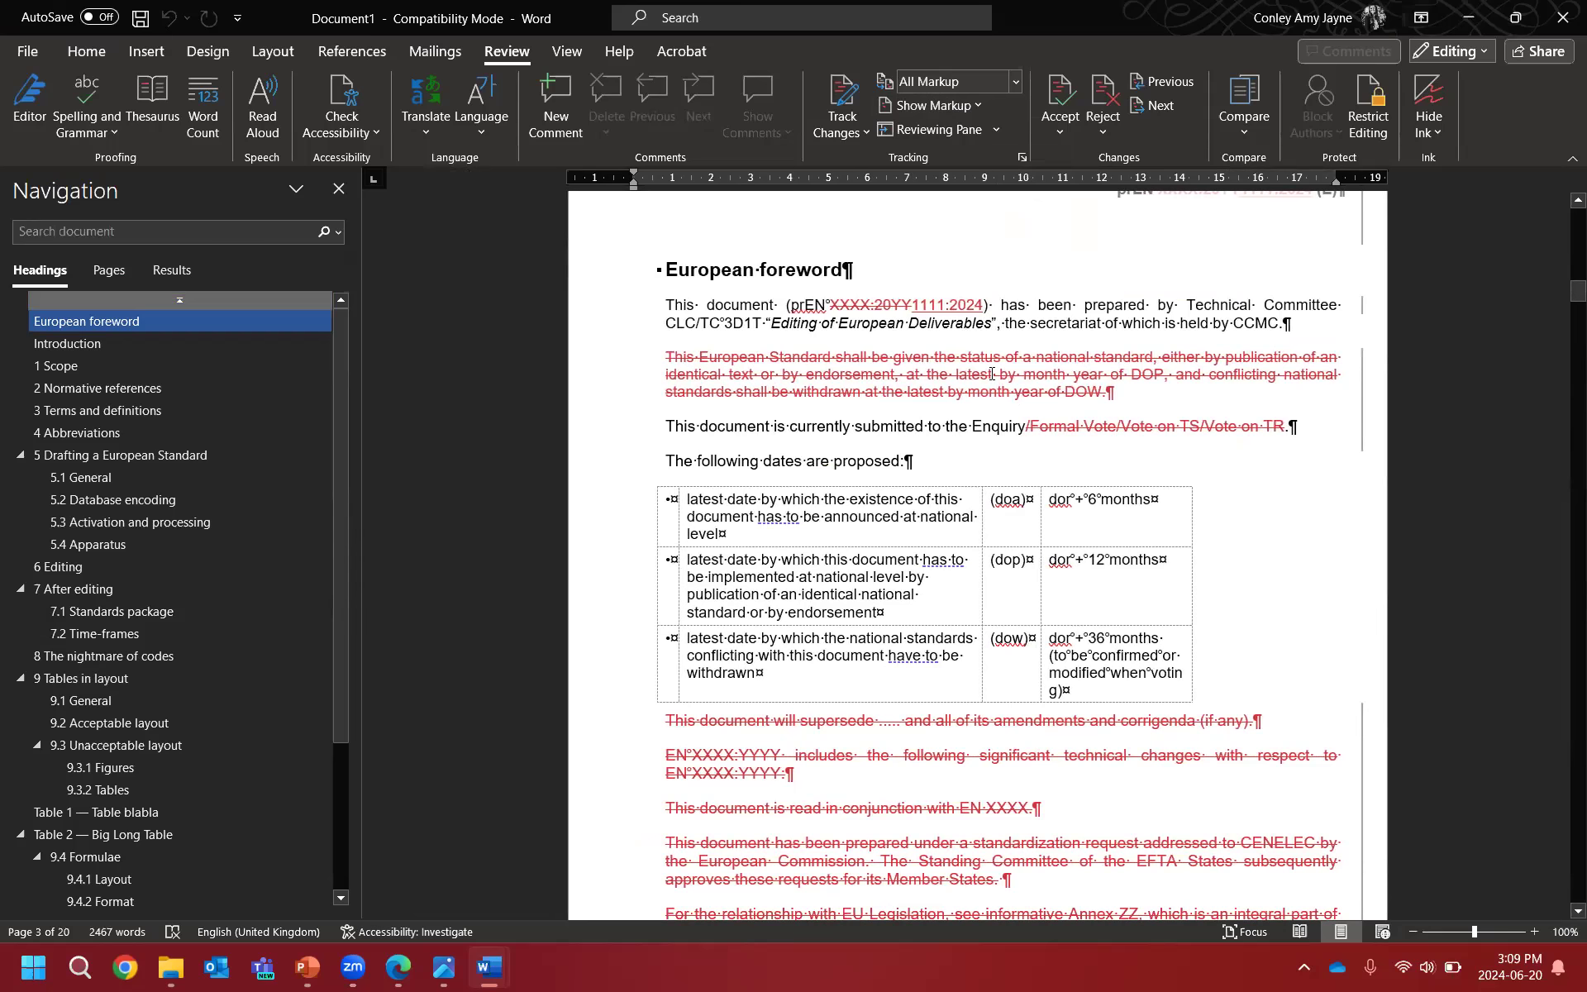
Step: Select part of the deleted paragraph on national standard status in the foreword and close the comparison document
left_click_drag(992, 374, 951, 384)
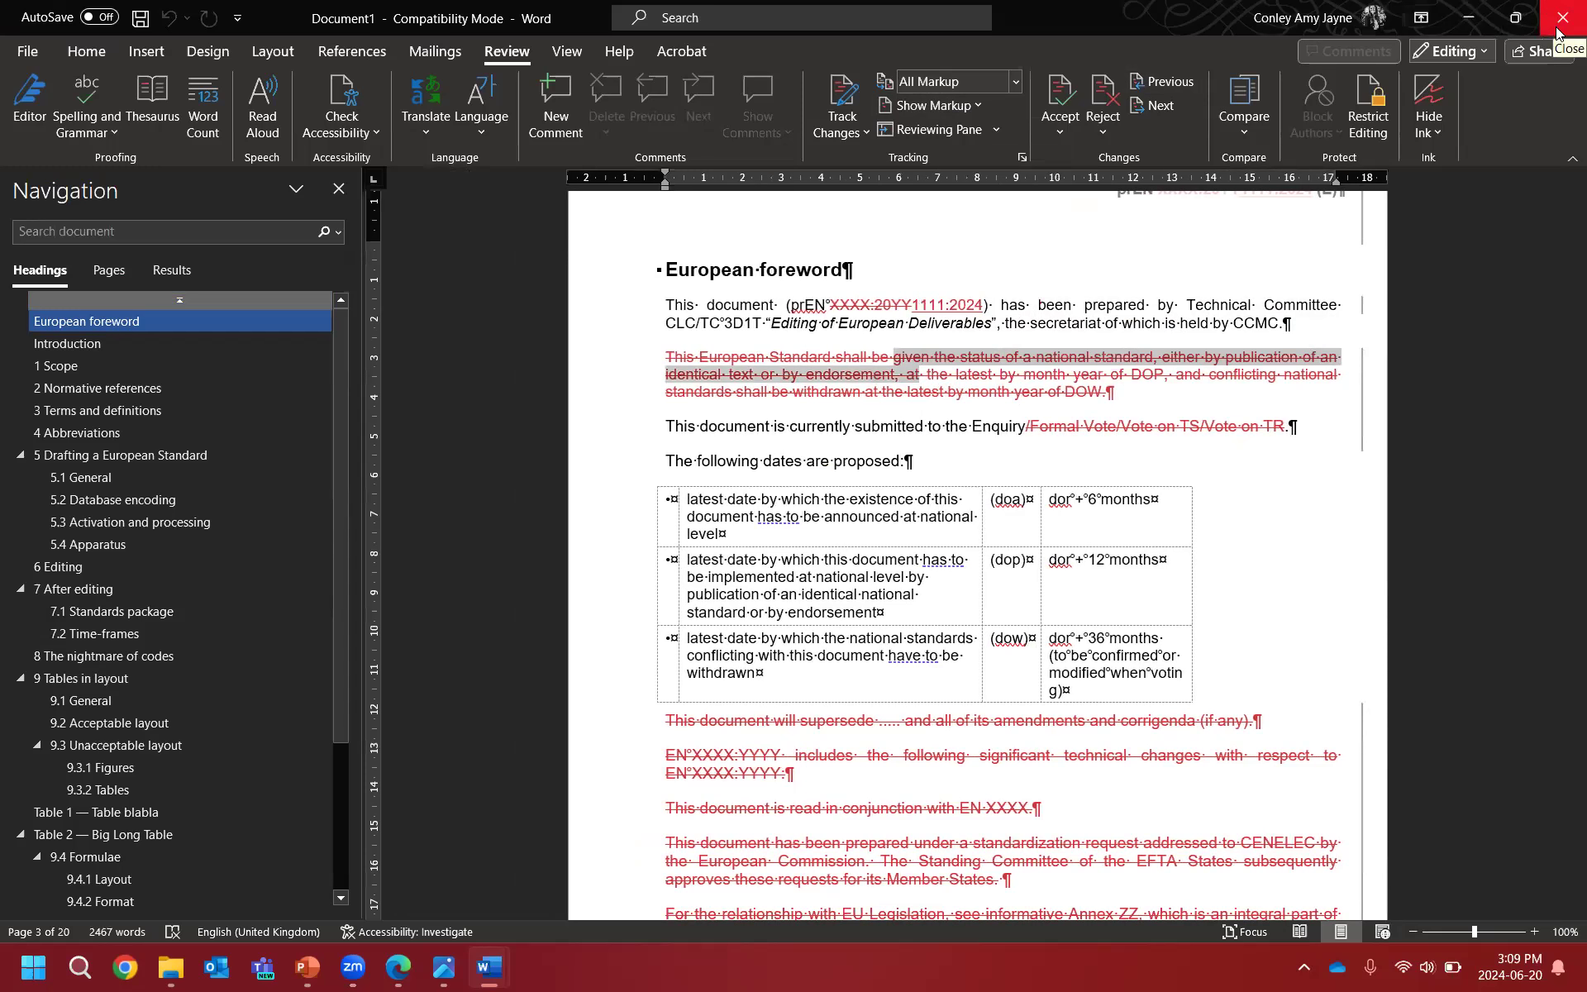
left_click(1557, 33)
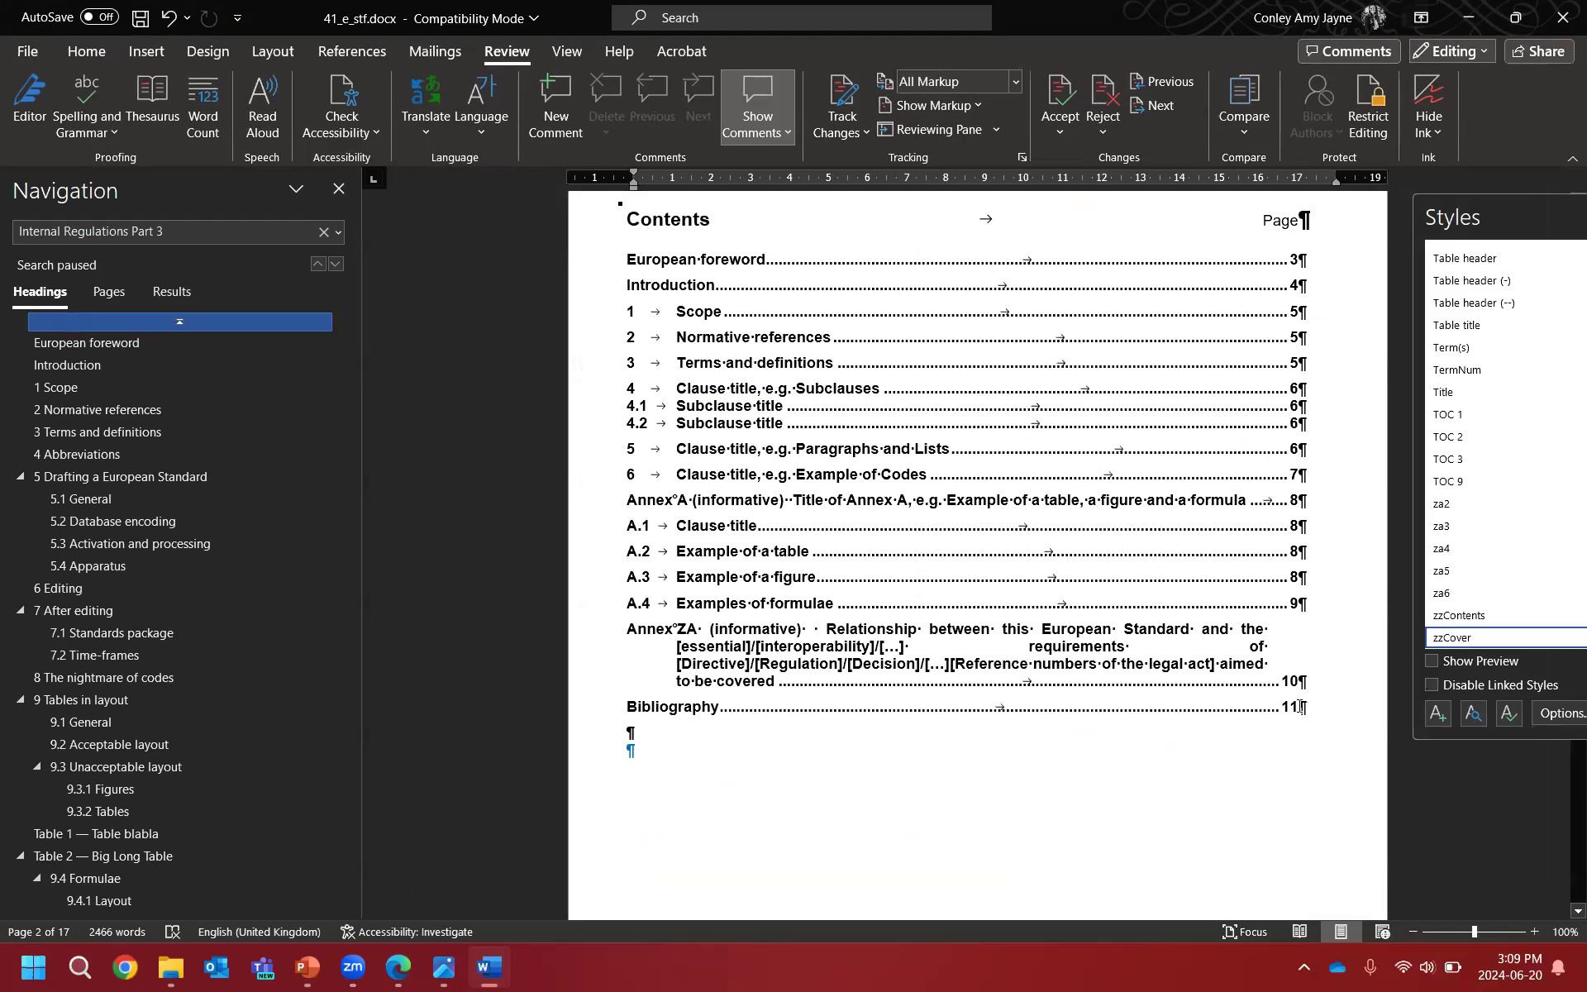
Step: Select all existing entries under Contents, start a custom table of contents for them, and reset its style options
left_click_drag(1190, 646, 745, 286)
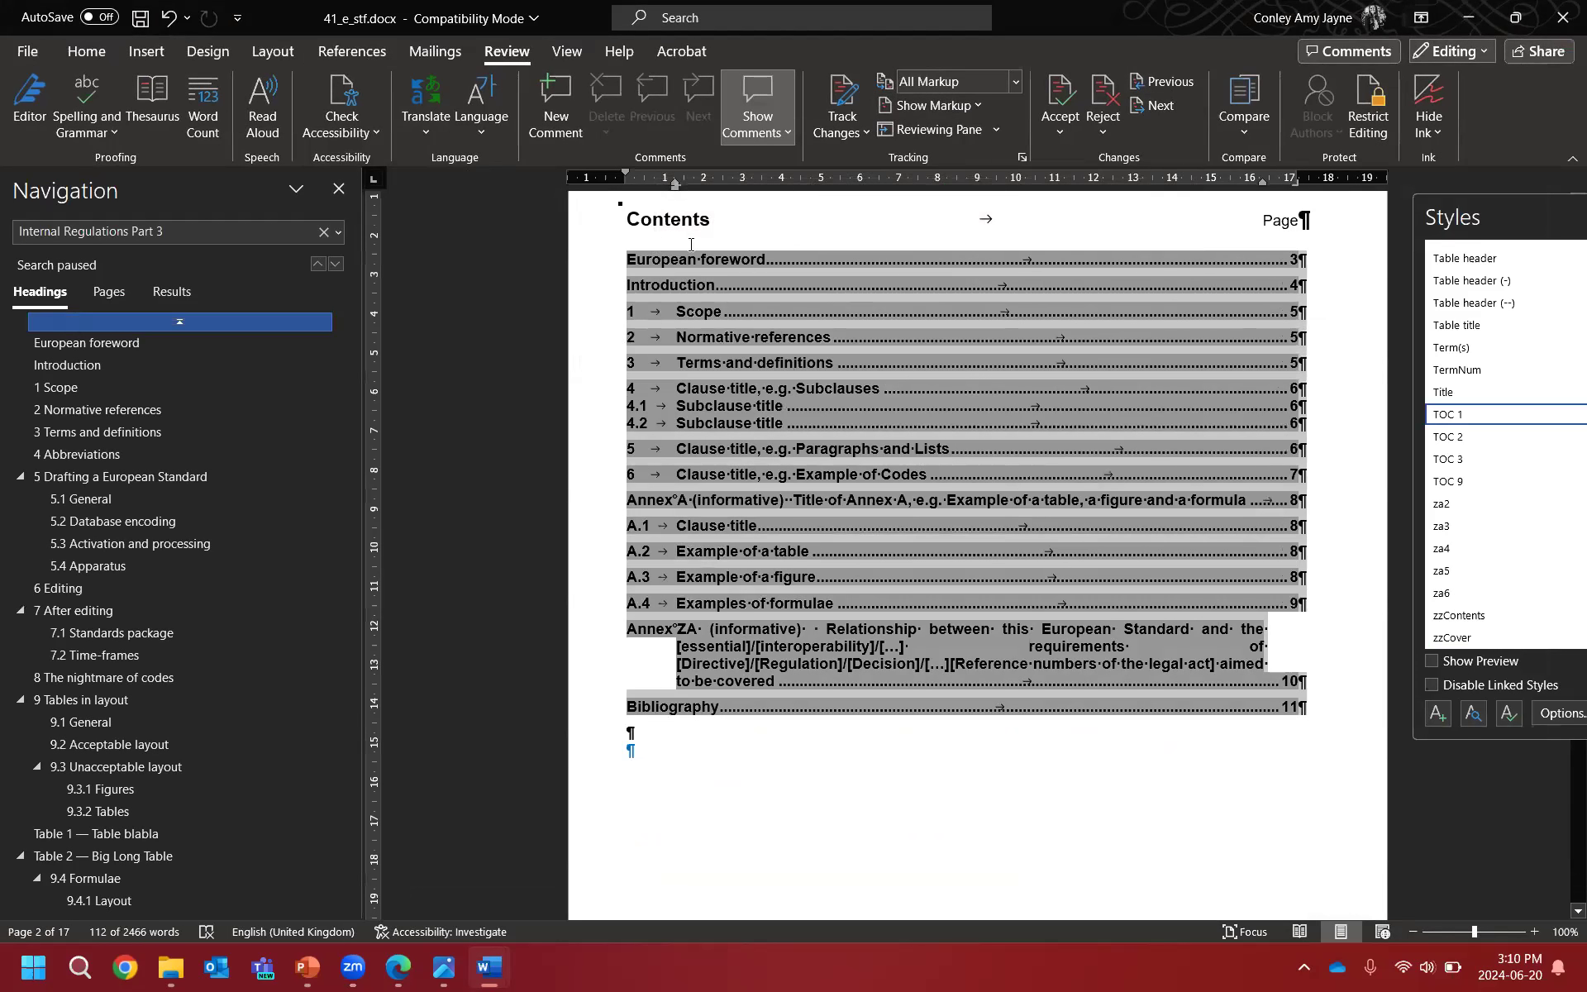
left_click(352, 51)
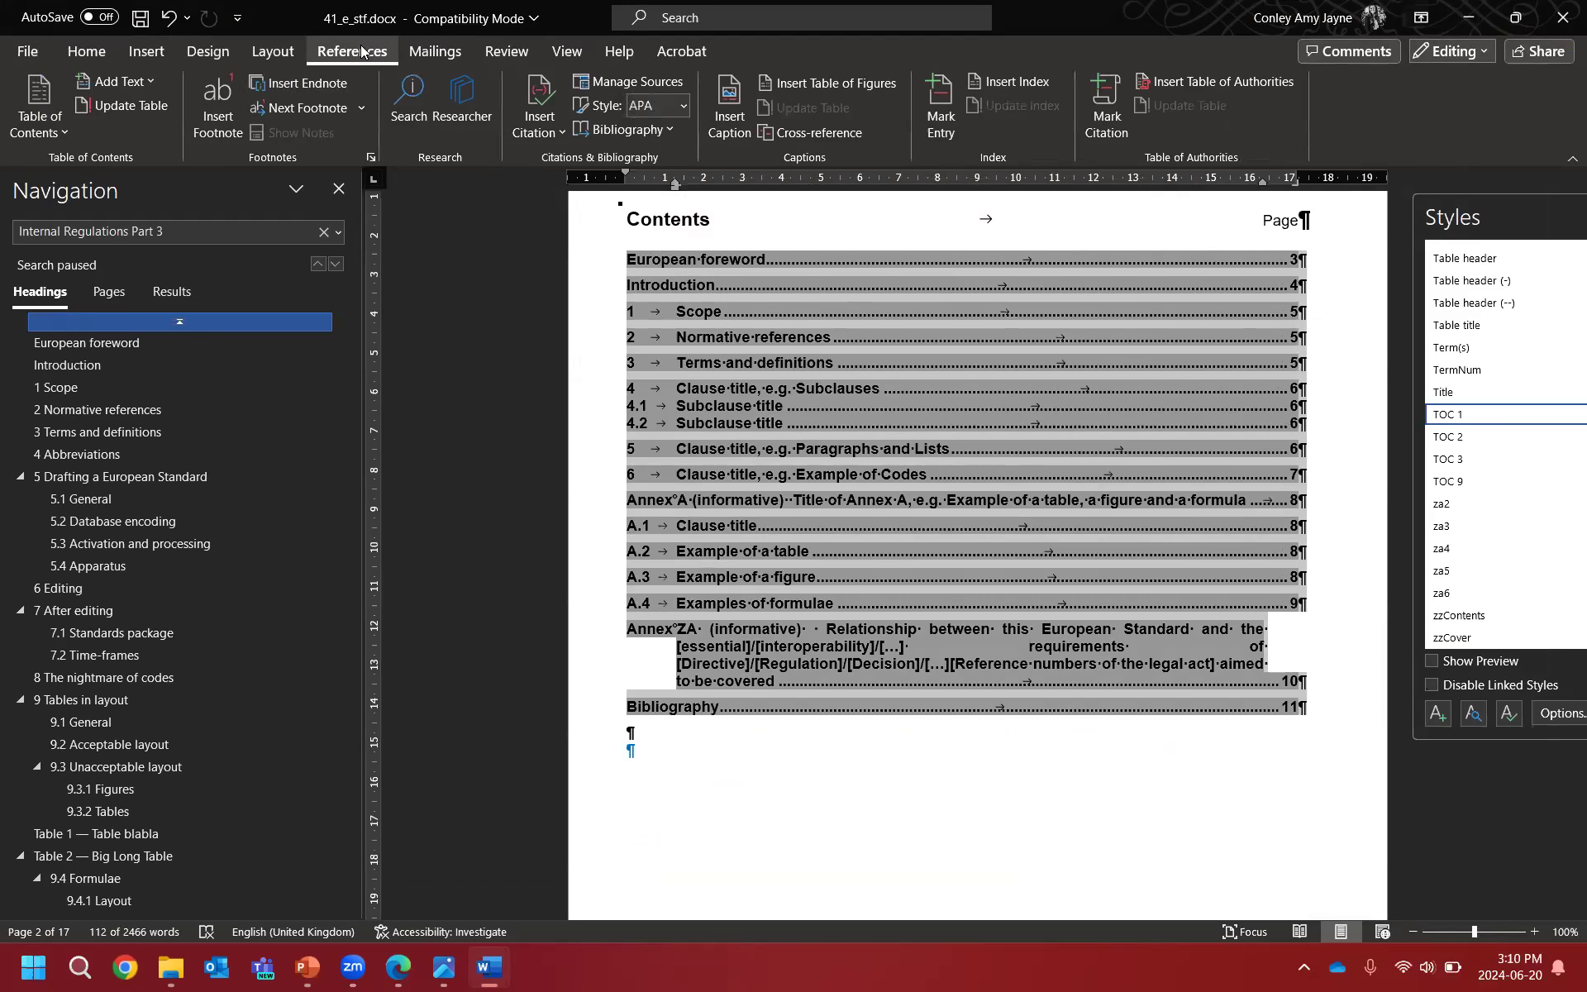
left_click(38, 117)
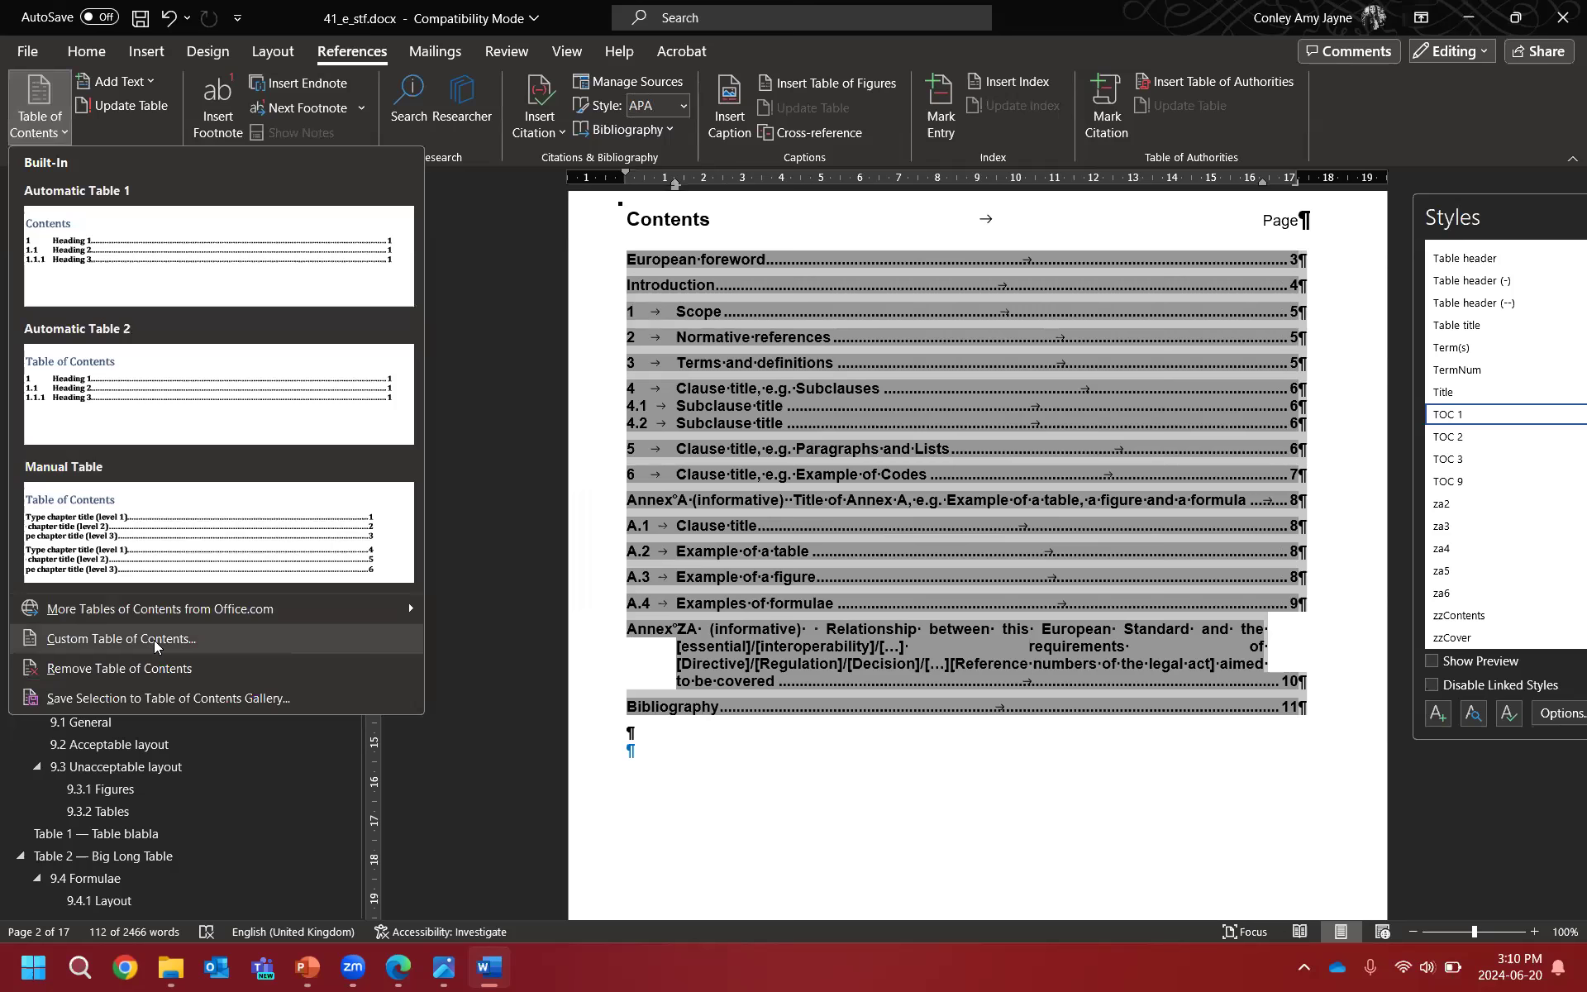
left_click(121, 638)
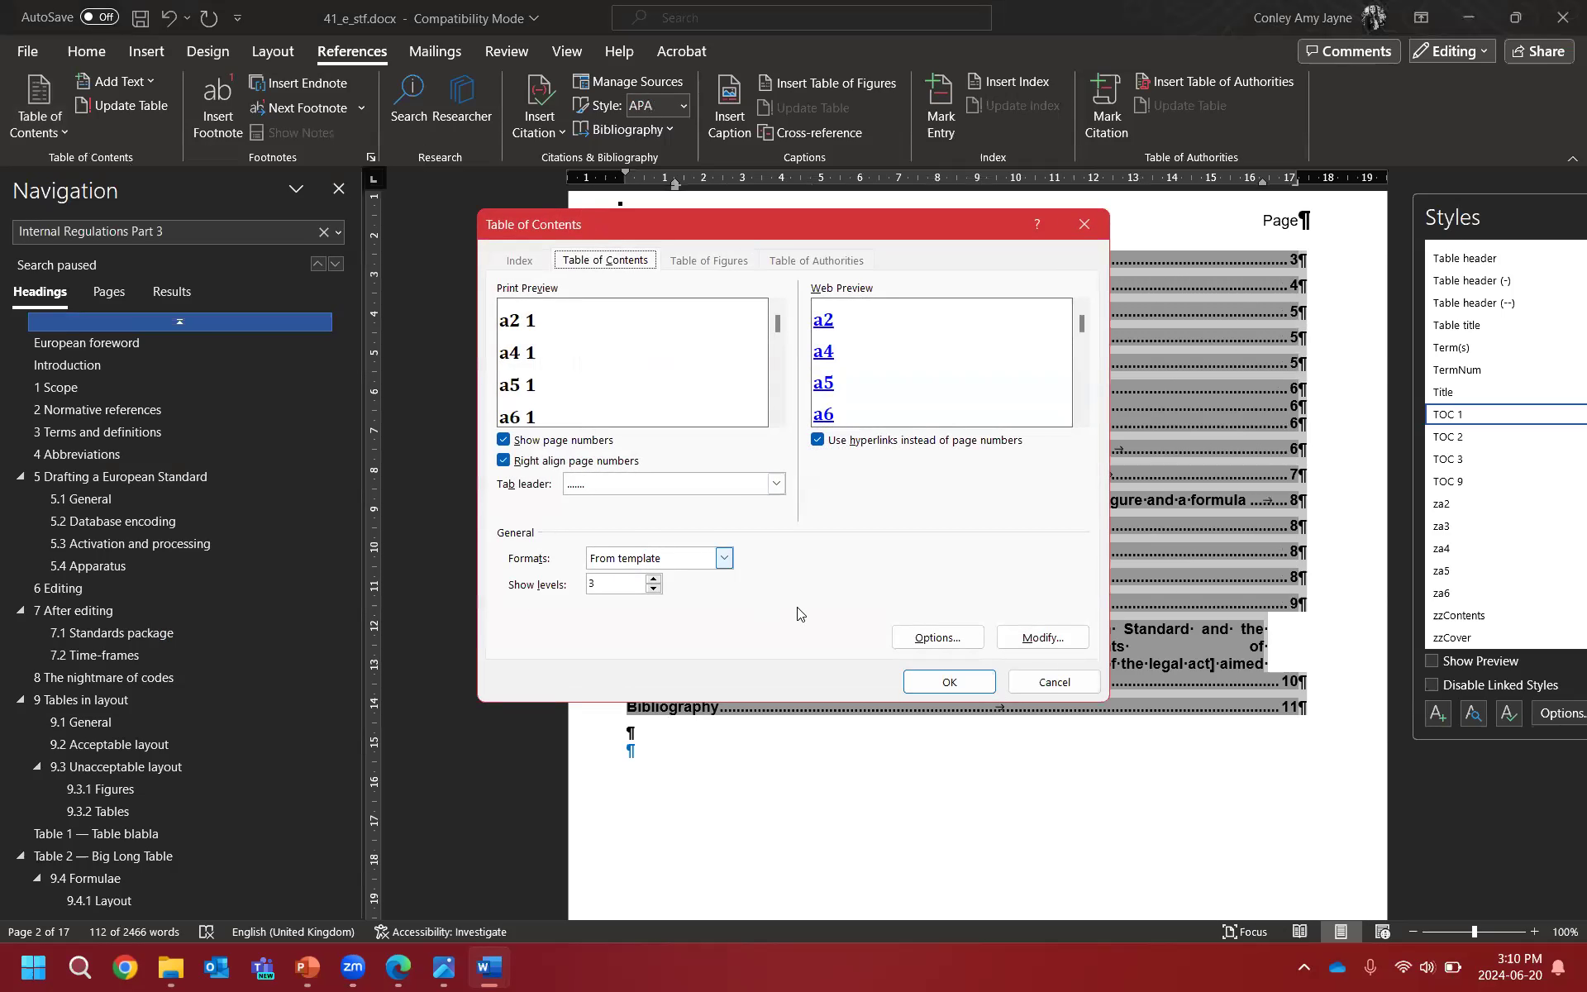
left_click(934, 638)
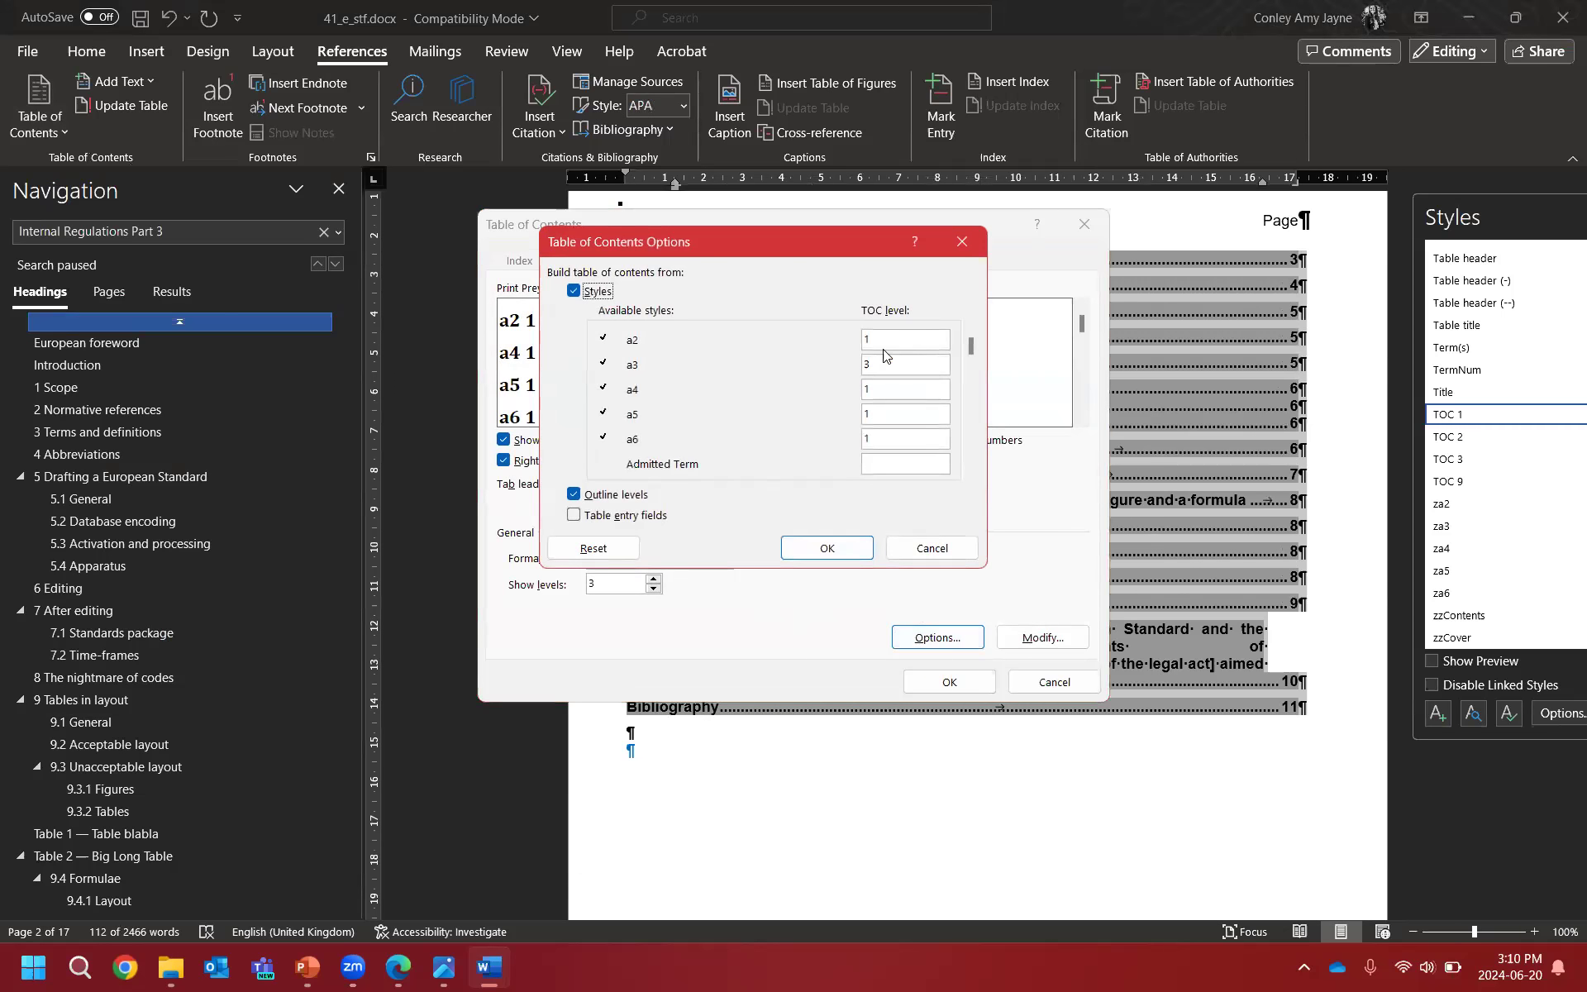
left_click_drag(971, 347, 944, 392)
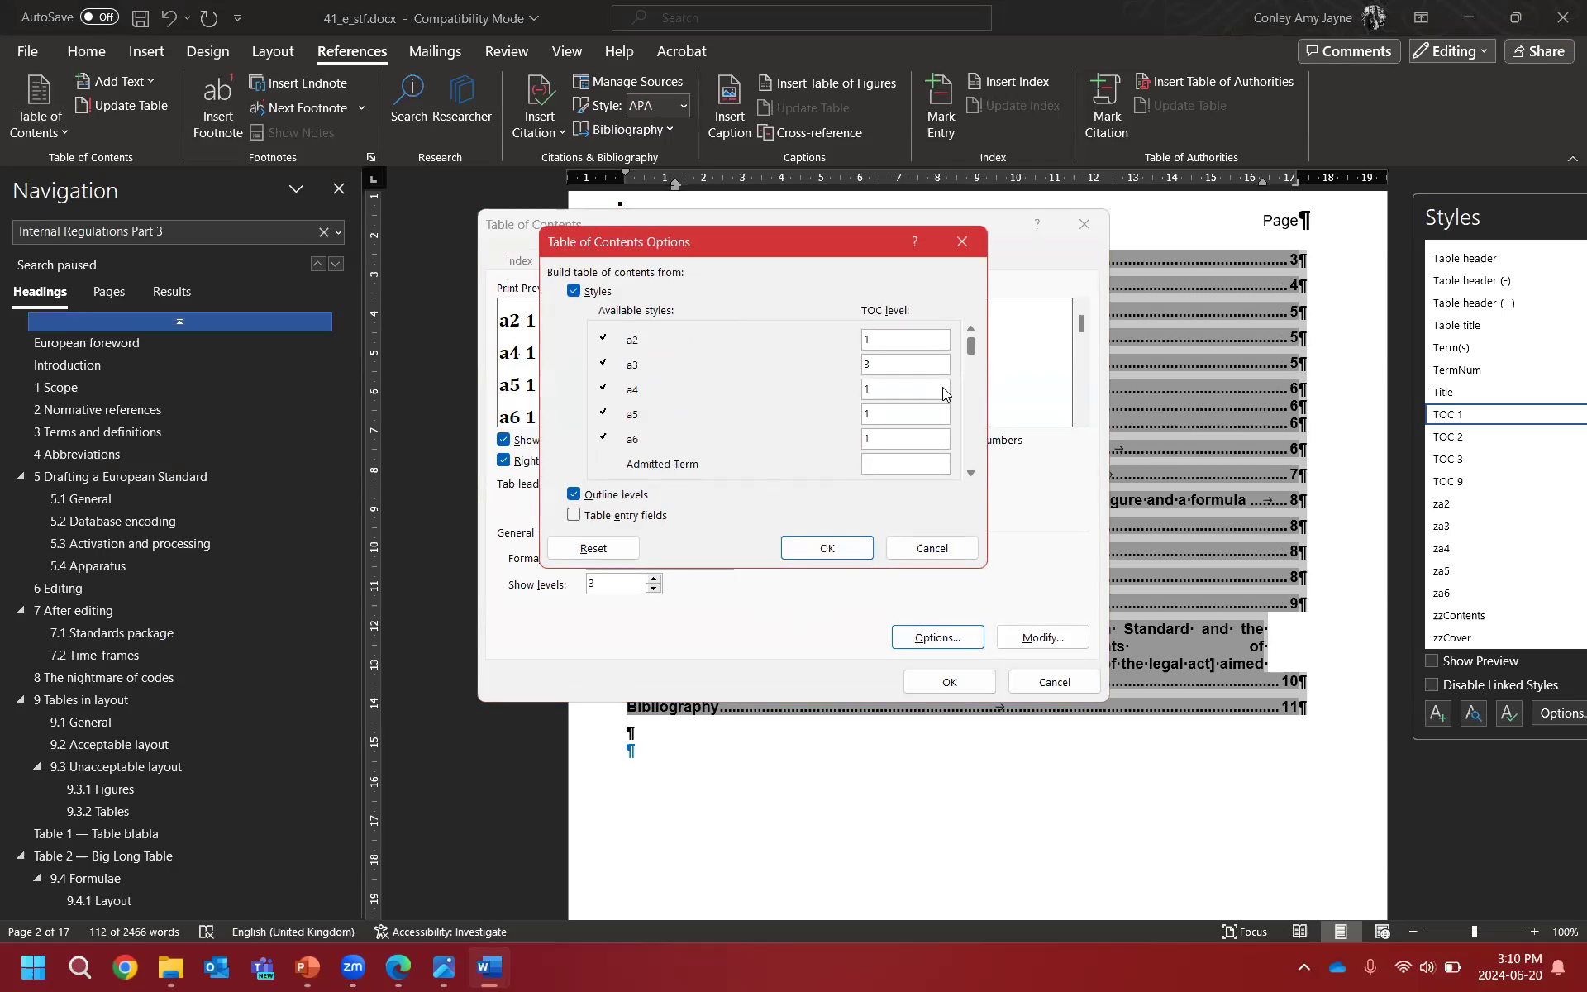
left_click(595, 549)
Step: Assign TOC level 1 to the ANNEX style in the table of contents options
left_click(971, 473)
left_click(971, 474)
left_click(970, 474)
left_click(970, 474)
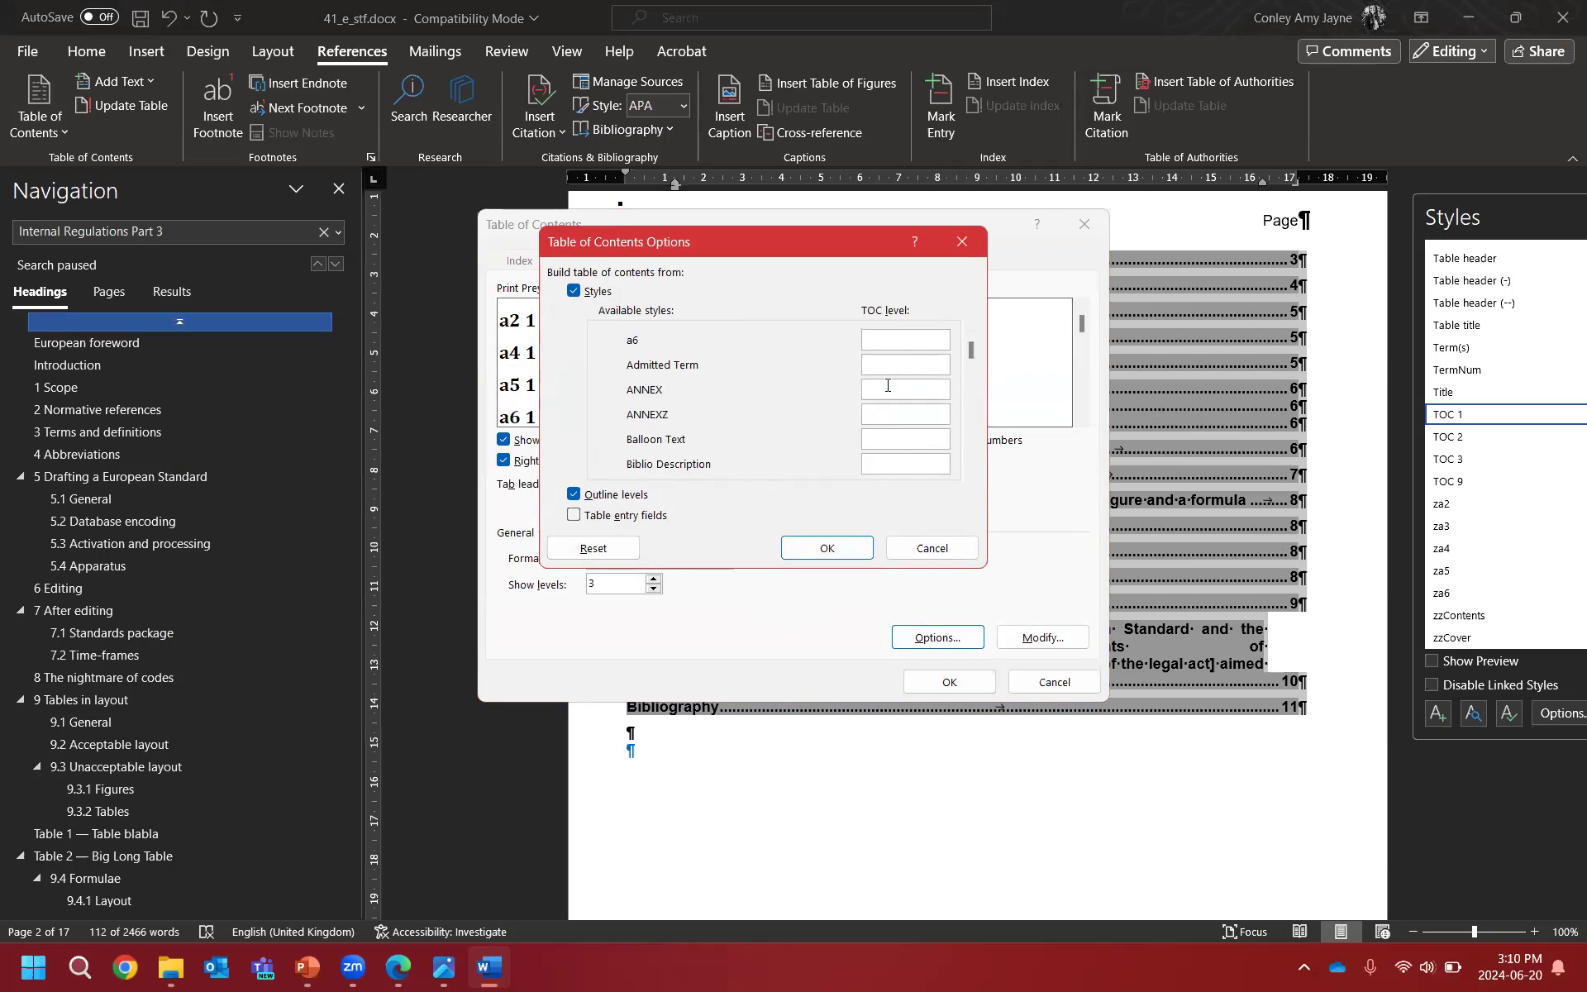
type("1")
Step: Assign TOC level 1 to the Foreword Title style in the table of contents options
left_click(970, 473)
left_click(970, 473)
left_click(970, 474)
left_click(971, 474)
left_click(971, 473)
left_click(970, 474)
left_click(970, 474)
left_click(970, 473)
left_click(970, 473)
left_click(971, 473)
left_click(971, 474)
left_click(970, 473)
left_click(971, 473)
left_click(971, 474)
left_click(971, 473)
left_click(970, 474)
left_click(970, 474)
left_click(970, 474)
left_click(970, 474)
left_click(971, 473)
left_click(971, 474)
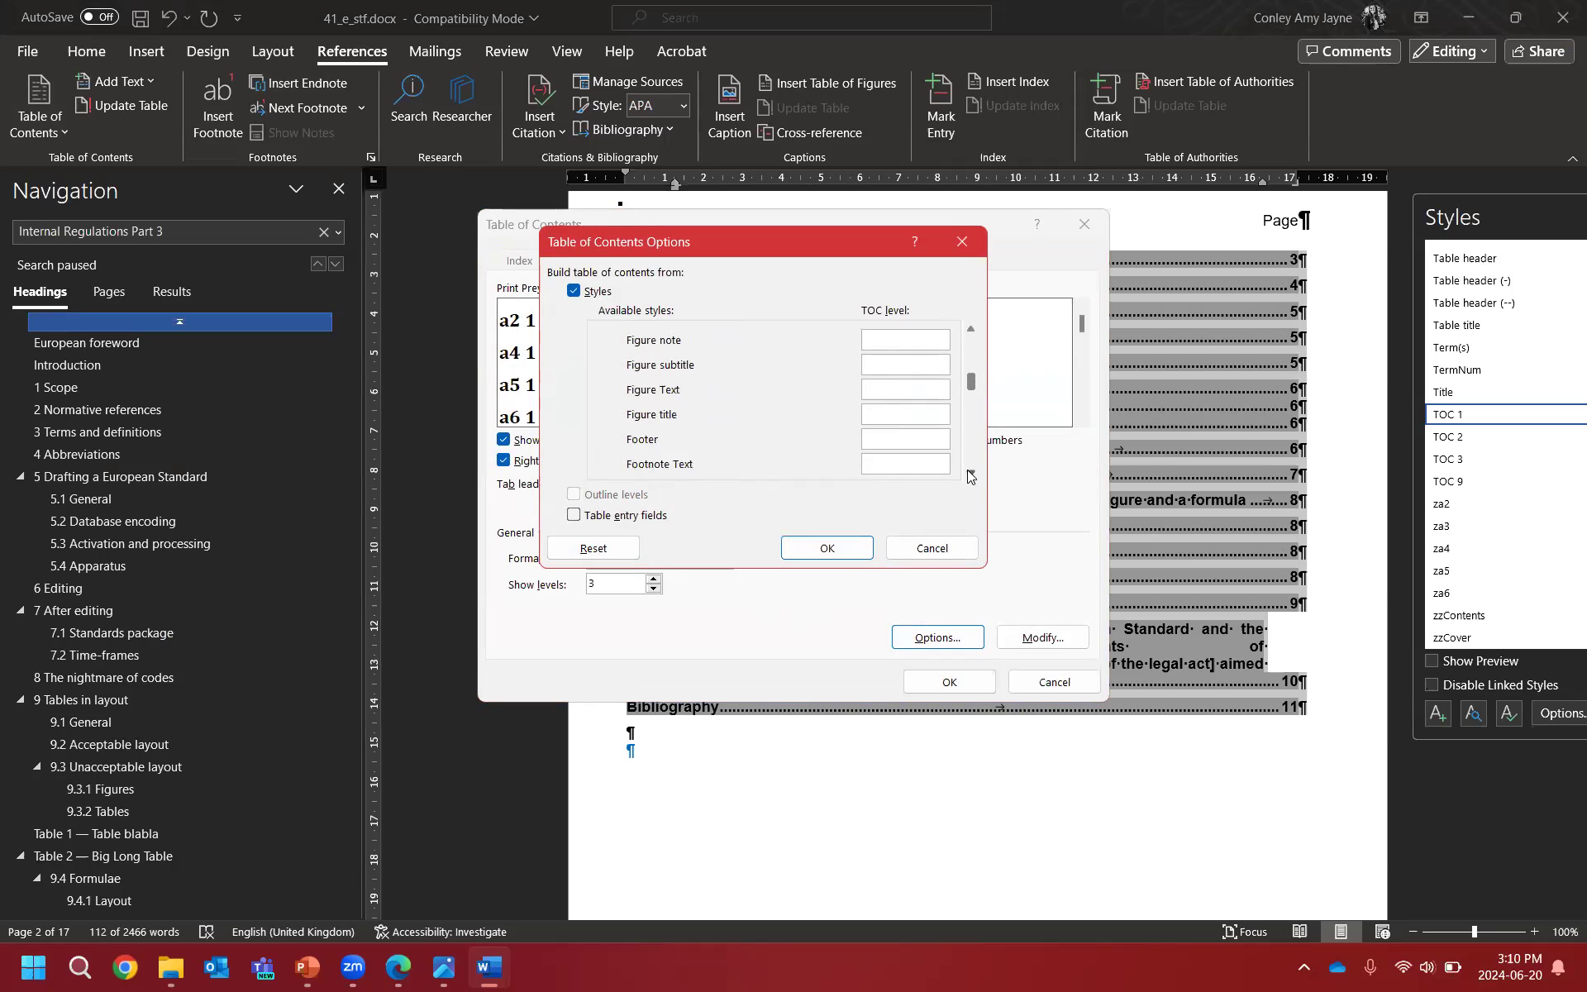
left_click(970, 474)
left_click(971, 473)
left_click(971, 473)
left_click(970, 473)
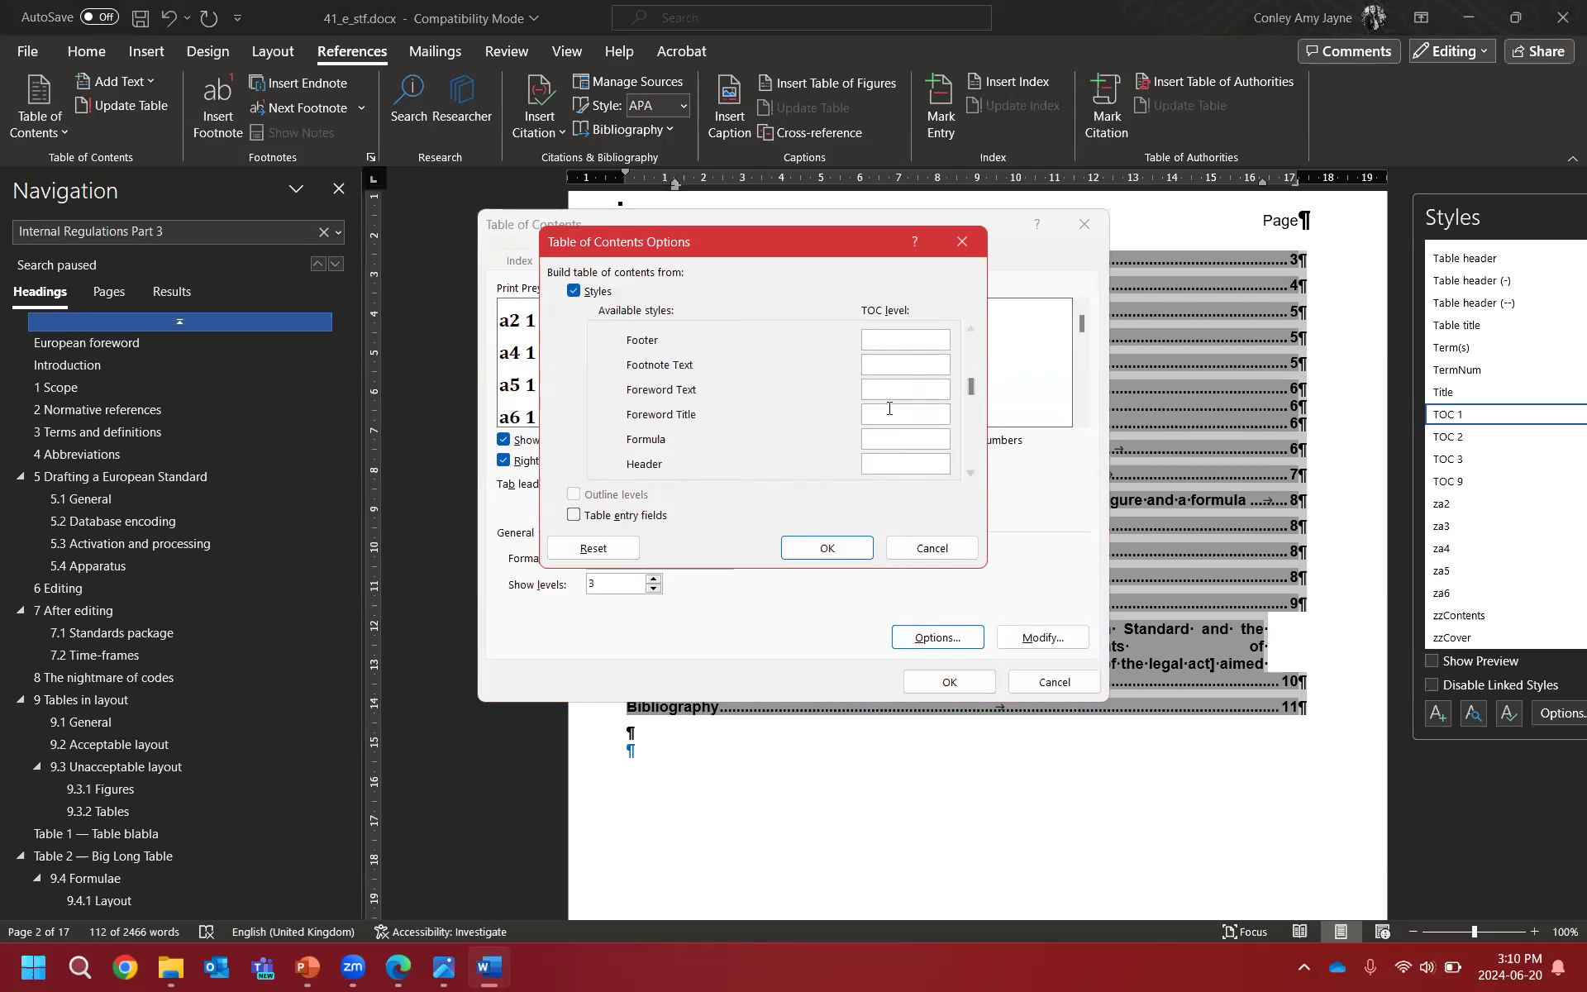
Step: Clear the TOC level of the Heading 3 style and assign TOC level 1 to the Intro Title style
left_click(971, 473)
left_click(971, 474)
left_click(970, 473)
left_click(970, 474)
left_click(971, 474)
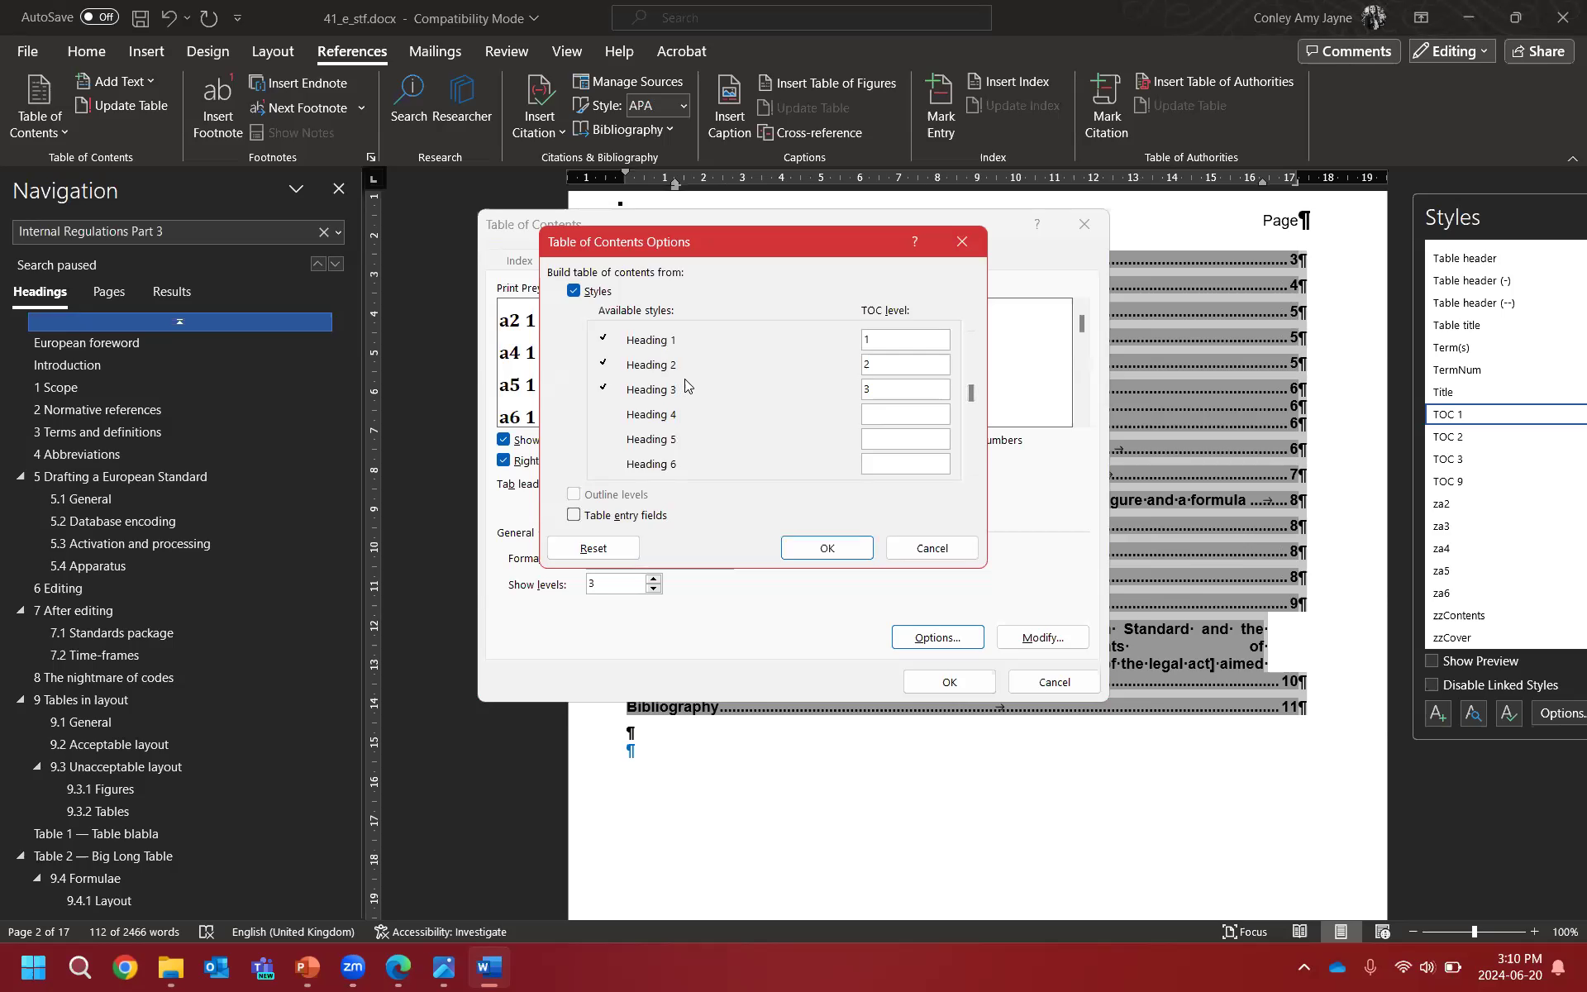
left_click(866, 386)
type("3")
scroll(970, 476, "down", 5)
scroll(970, 476, "down", 2)
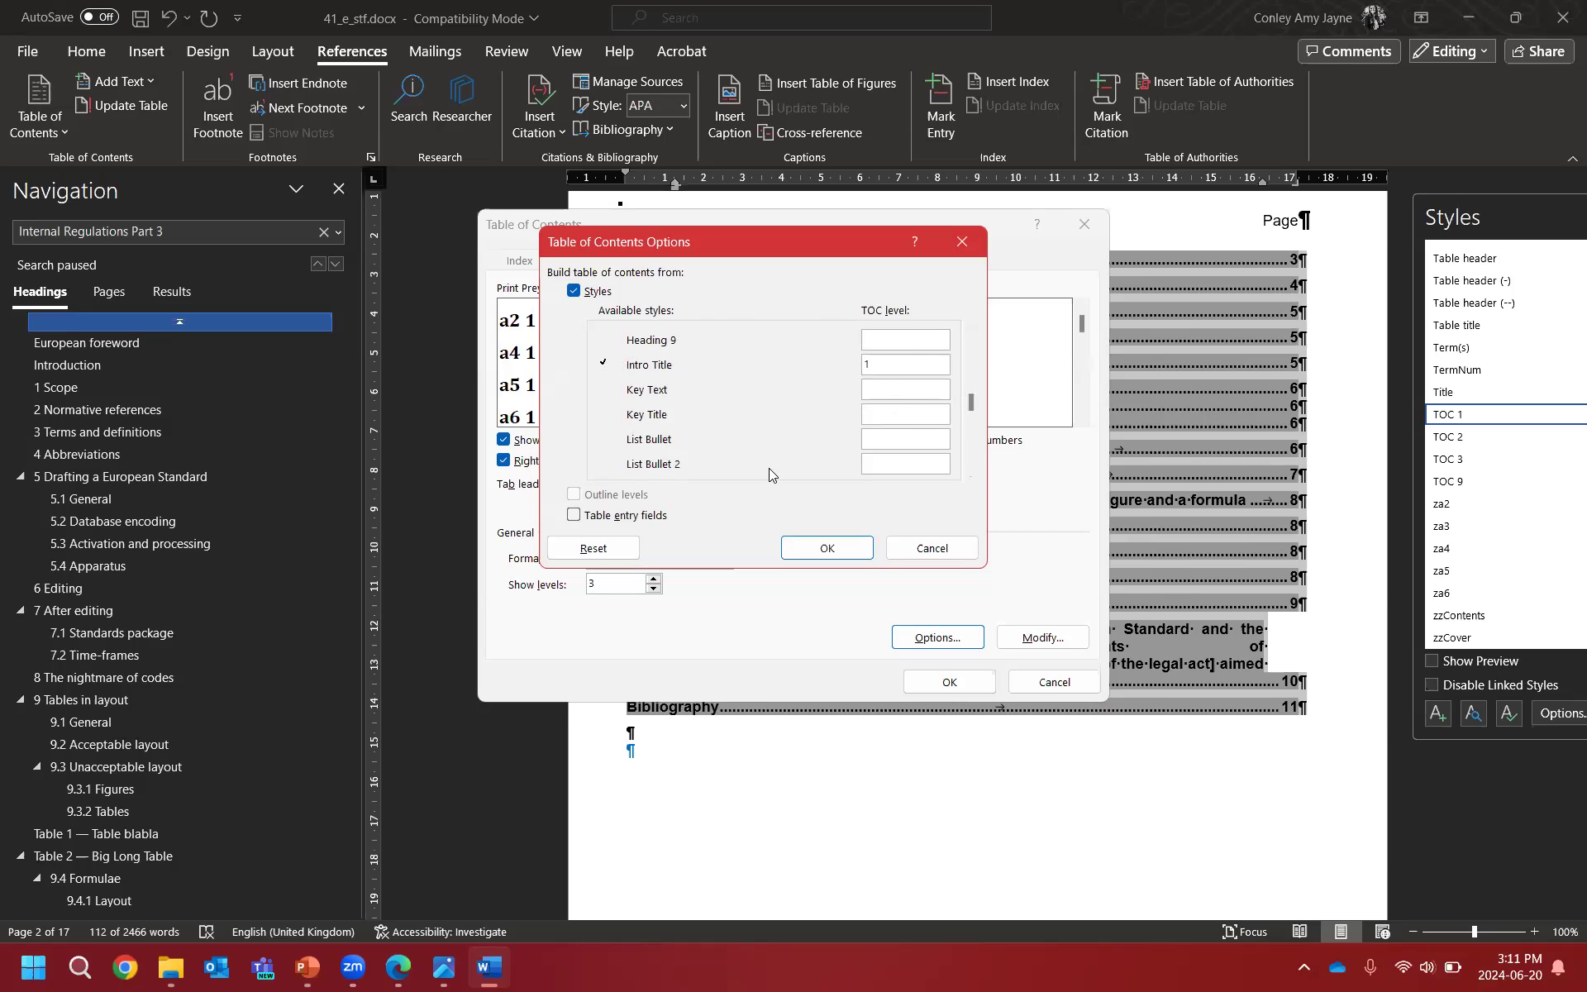
Step: Apply the style options, replace the existing table of contents and check its regenerated entries
left_click(831, 552)
left_click(949, 682)
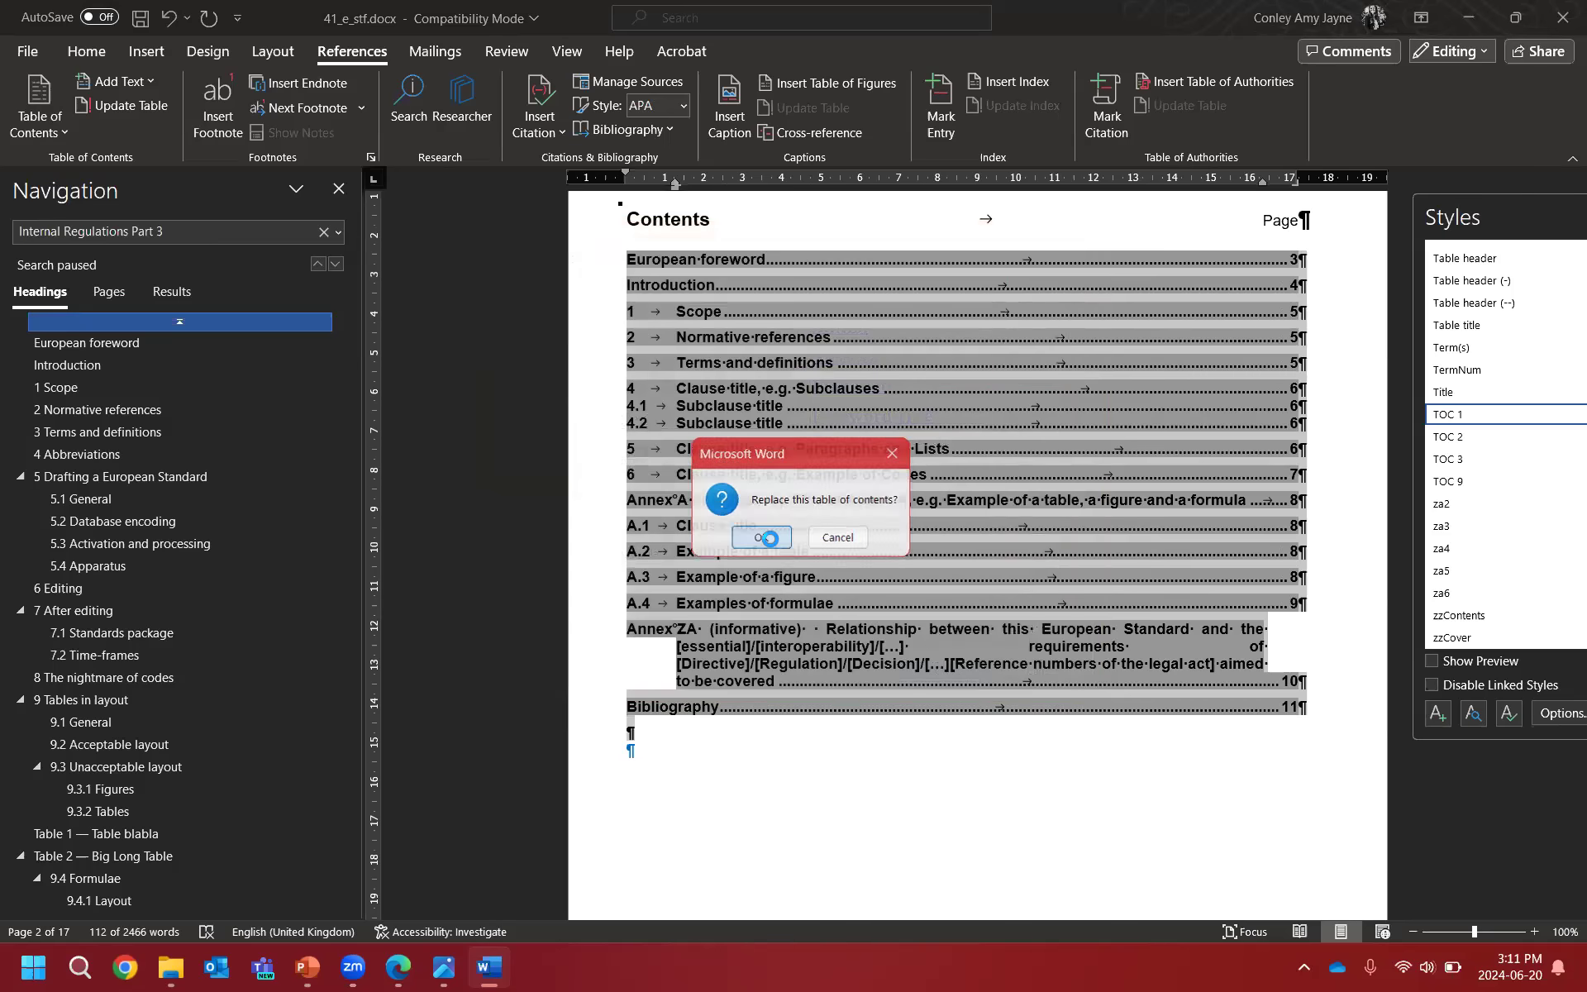
left_click(767, 537)
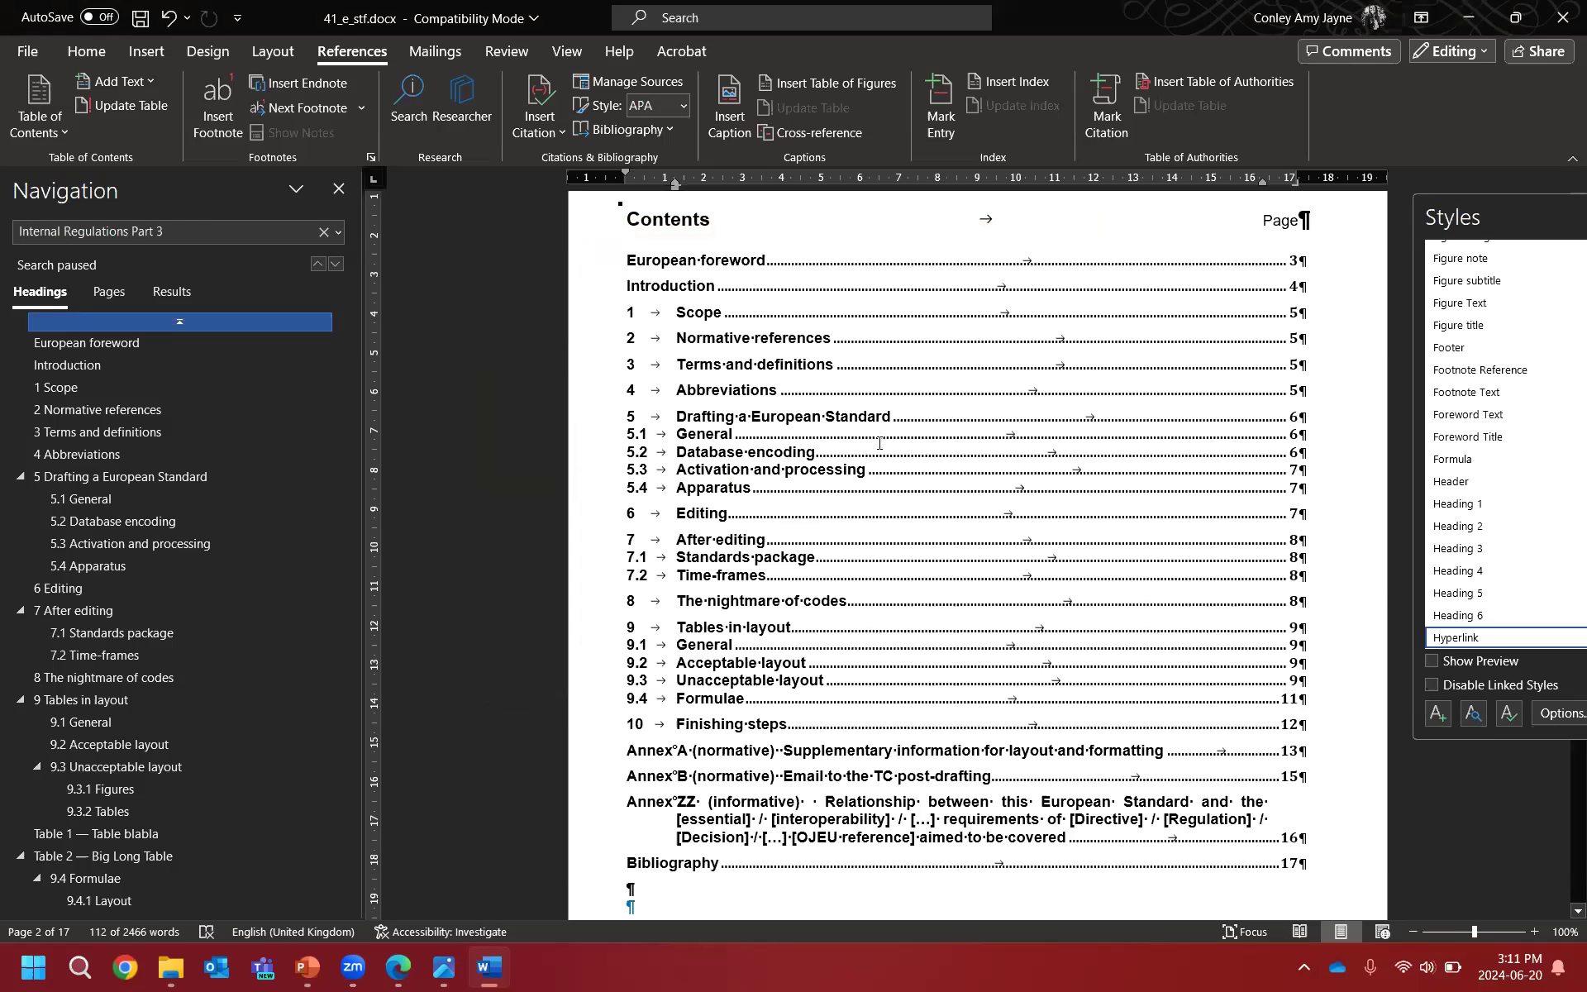
left_click(794, 313)
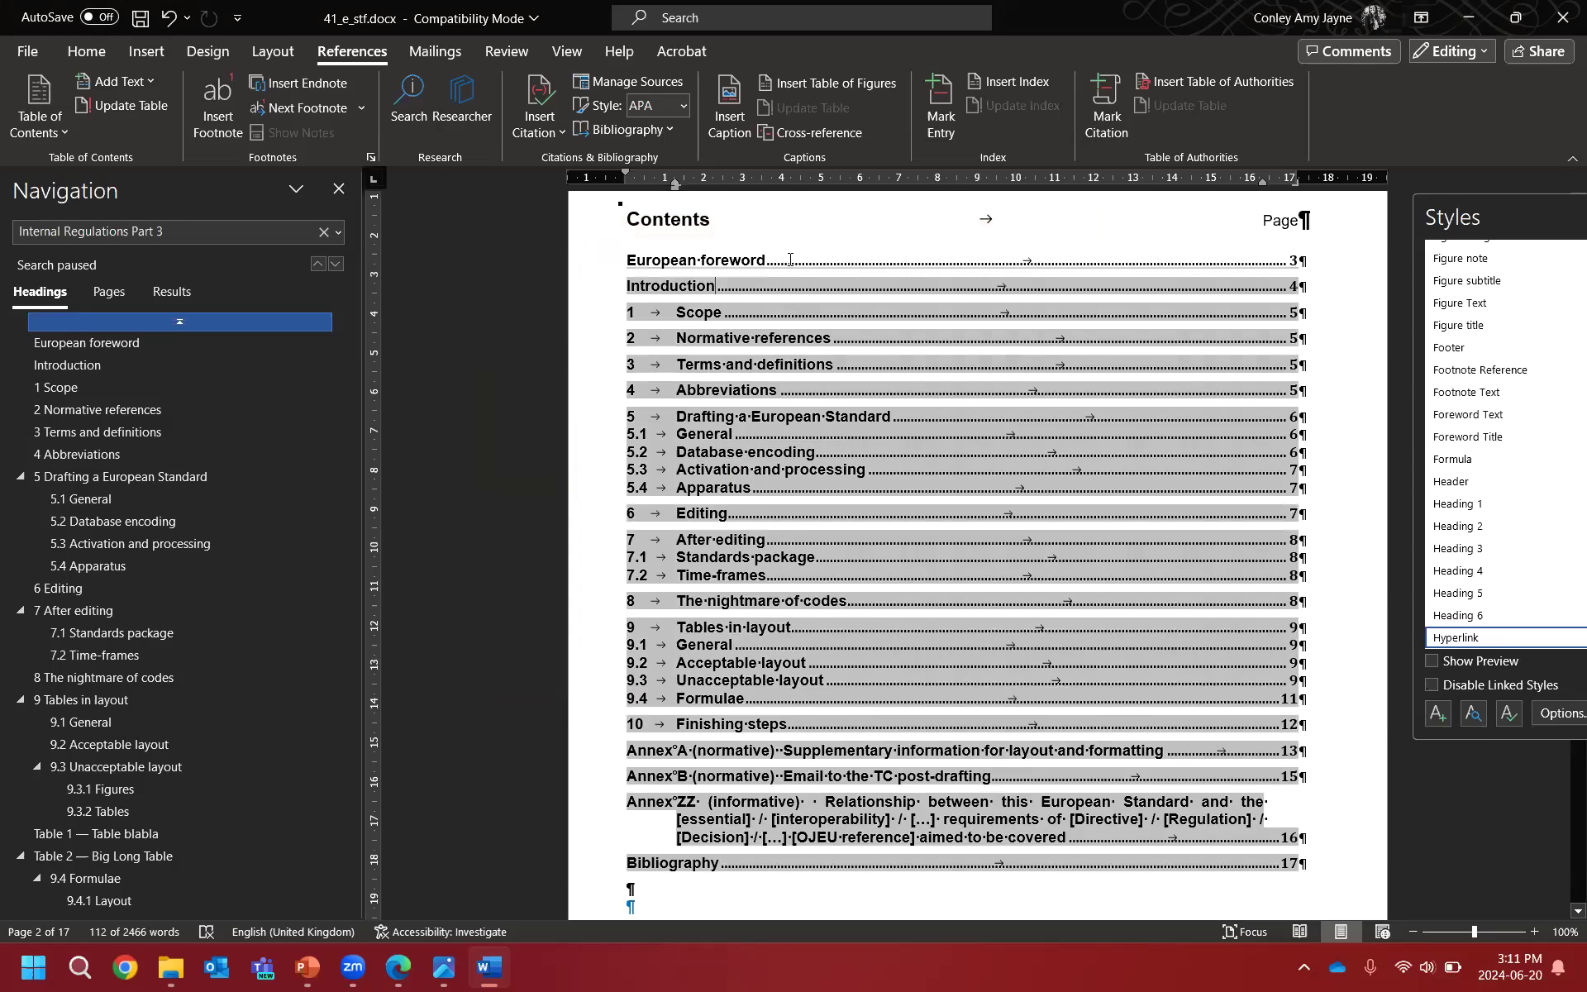
scroll(837, 520, "down", 2)
scroll(837, 519, "down", 5)
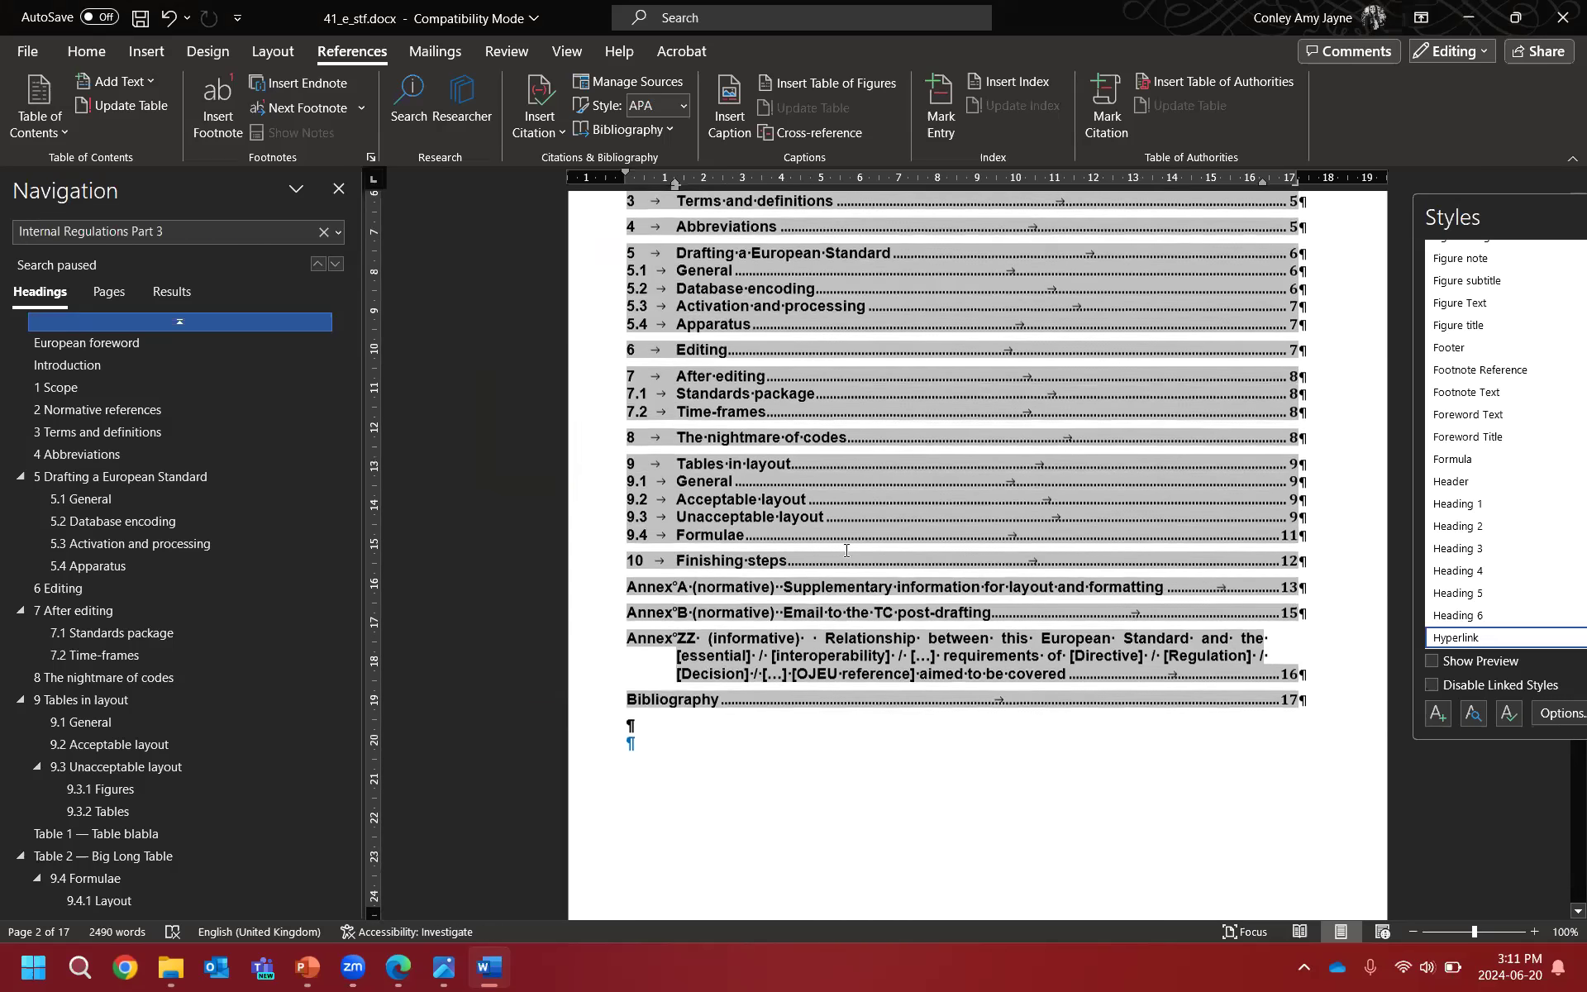
scroll(740, 391, "up", 6)
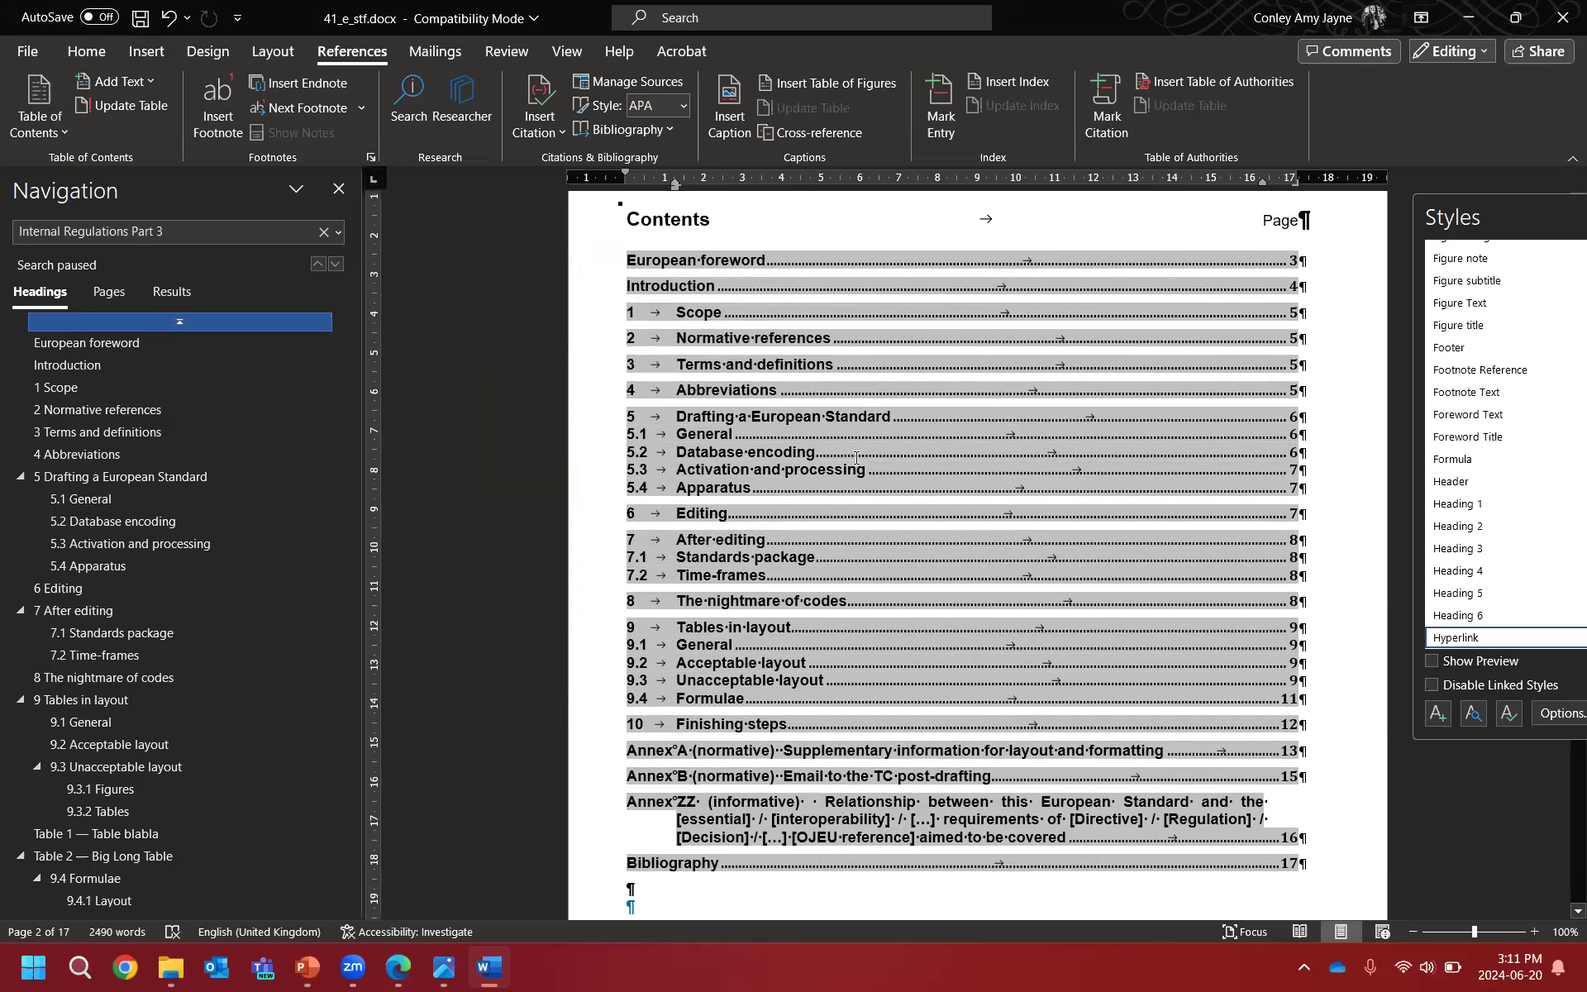
scroll(856, 457, "up", 2)
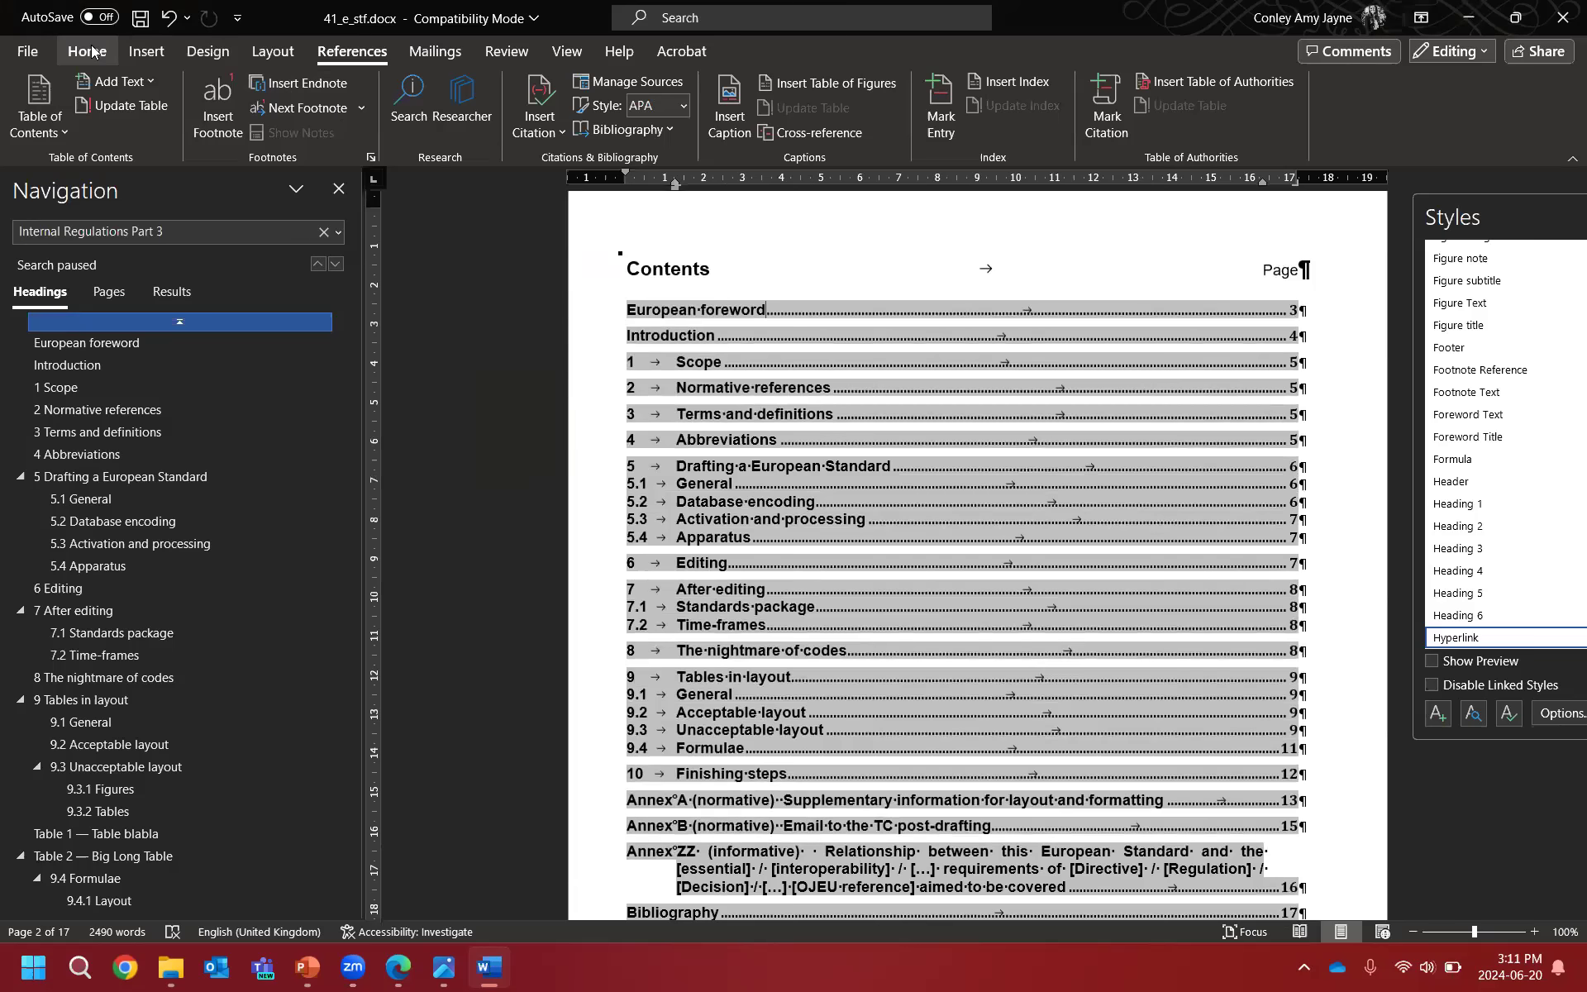
Step: Turn on continuous line numbering in the document
left_click(90, 51)
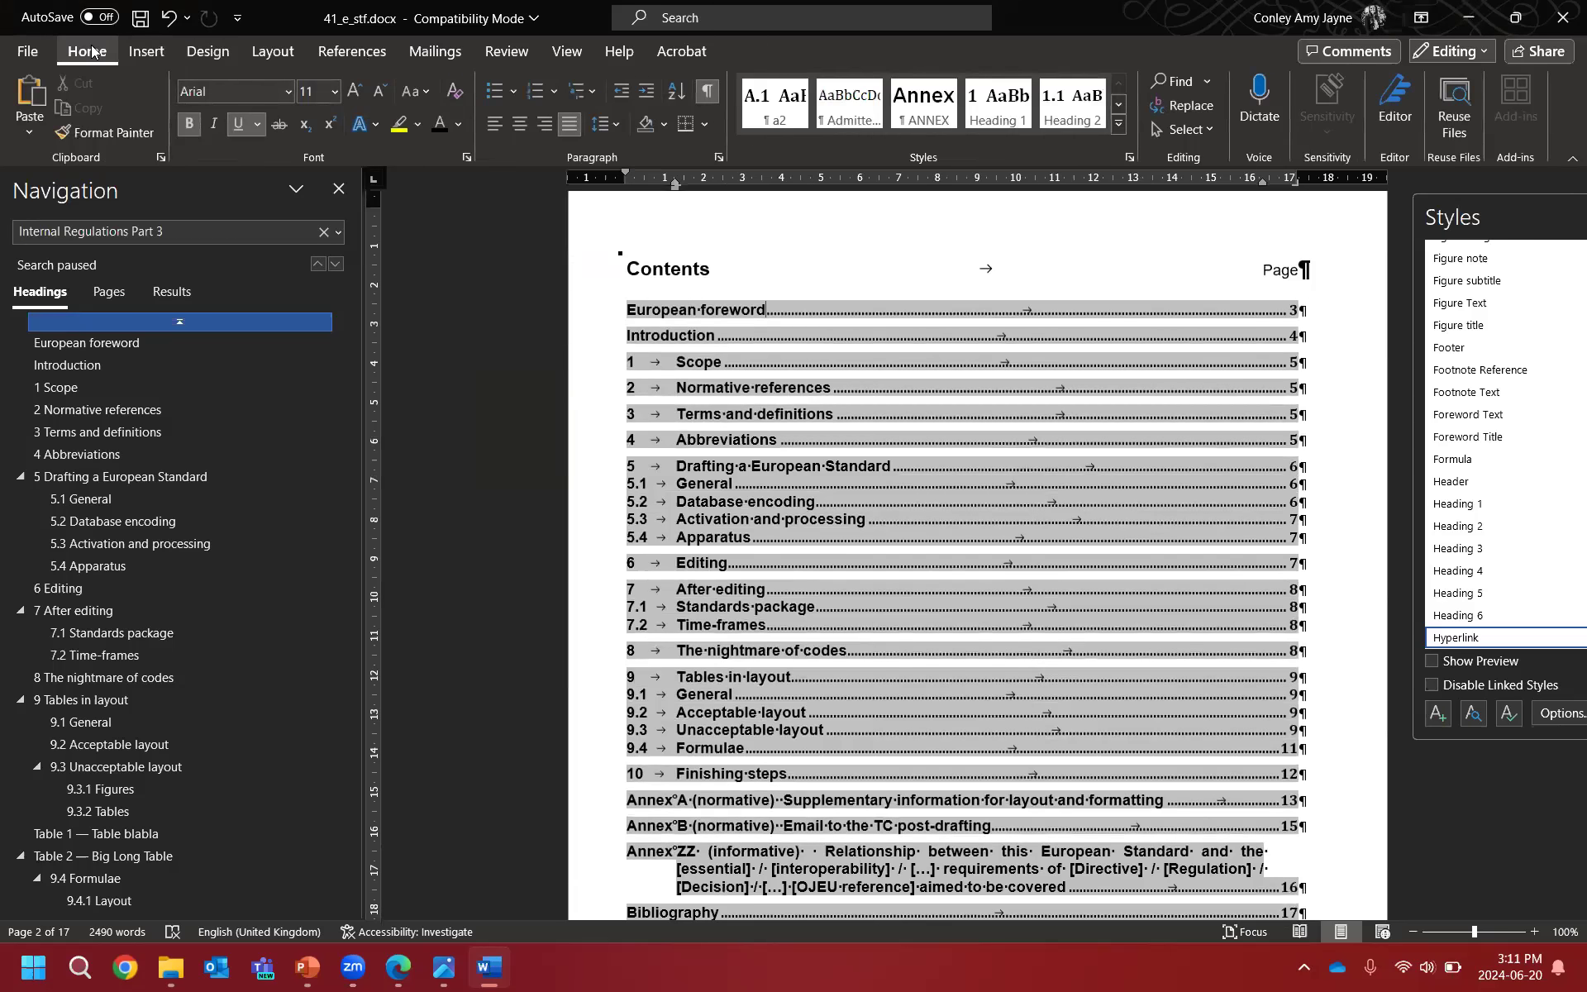
left_click(575, 52)
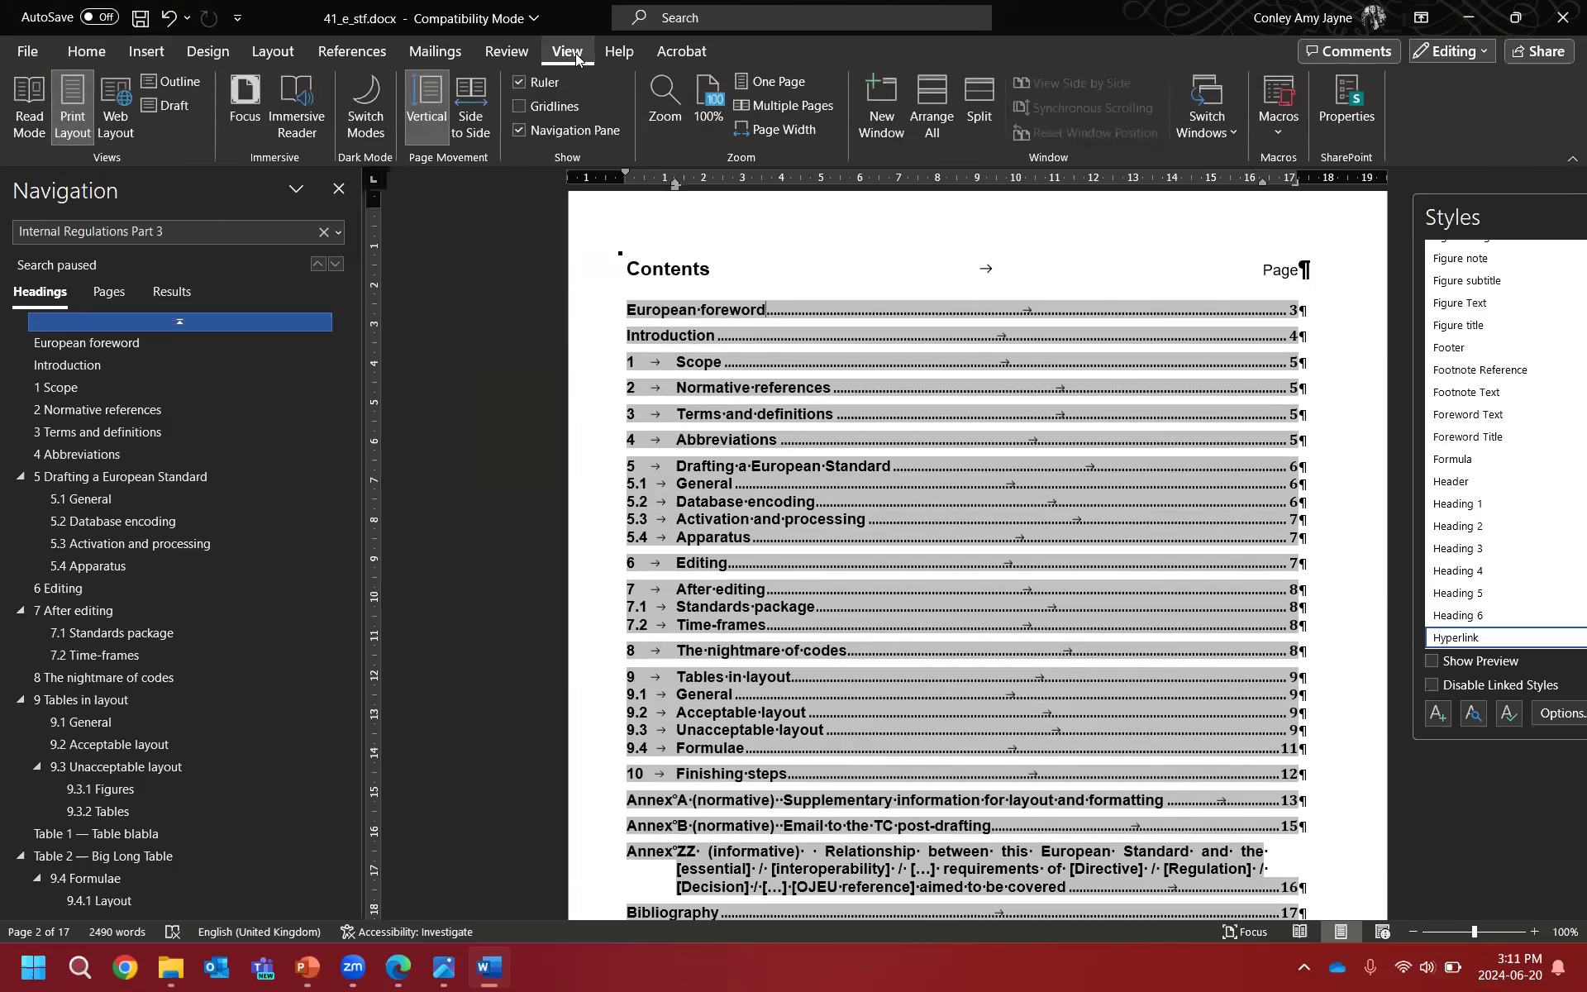
left_click(519, 53)
left_click(362, 45)
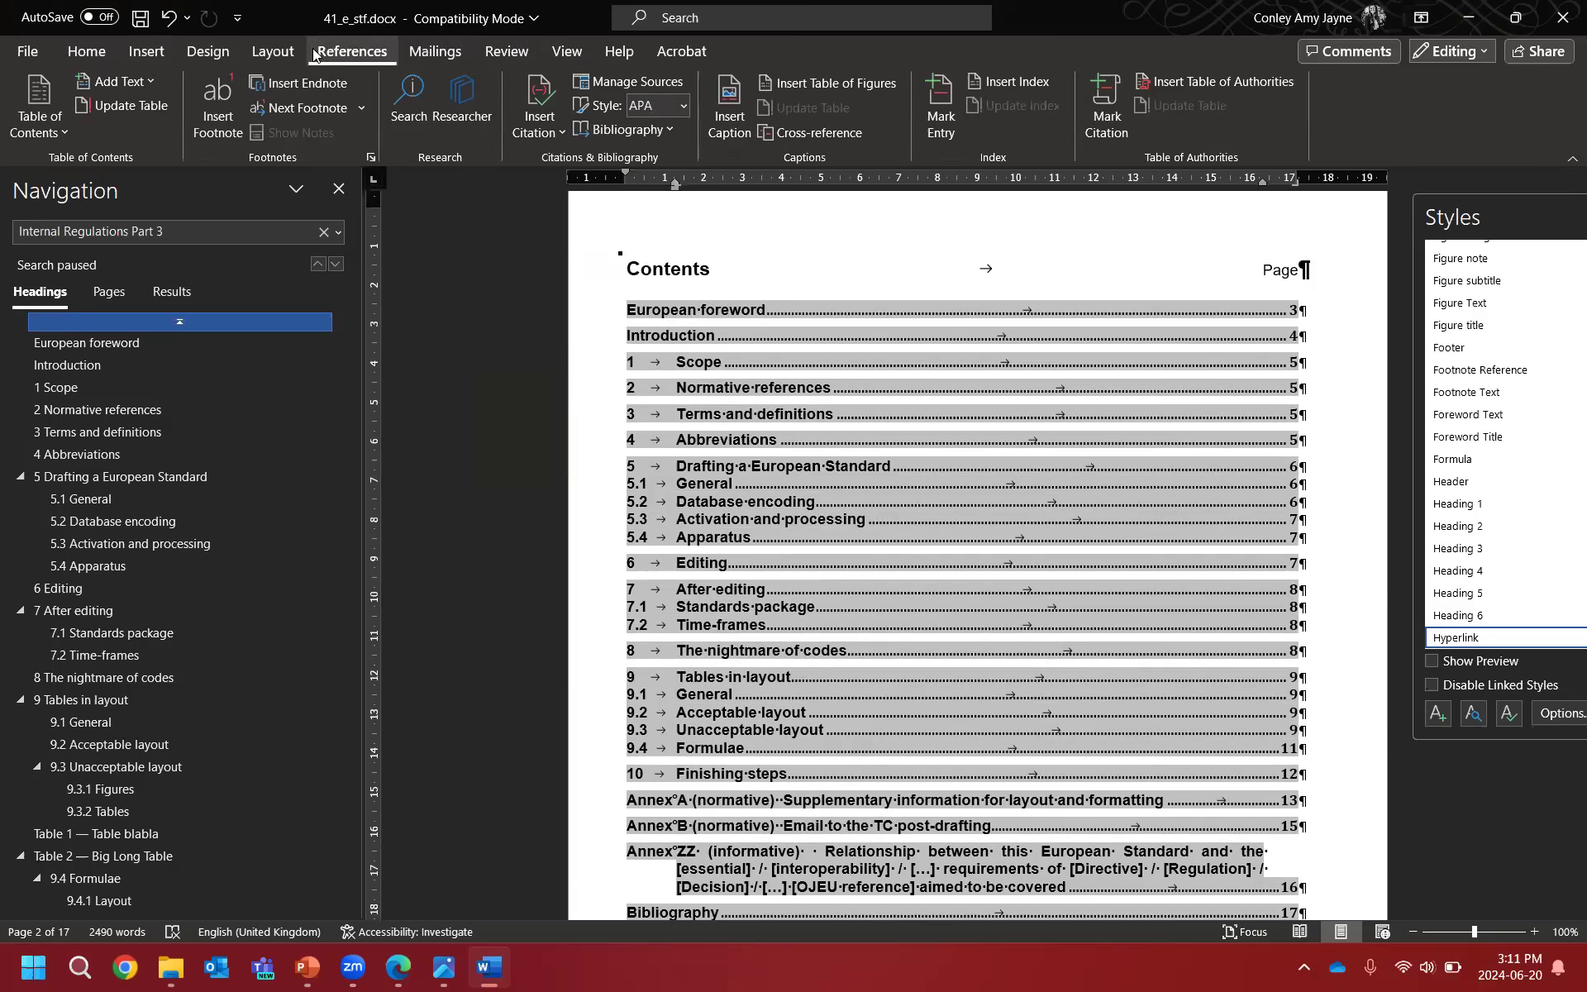
left_click(274, 51)
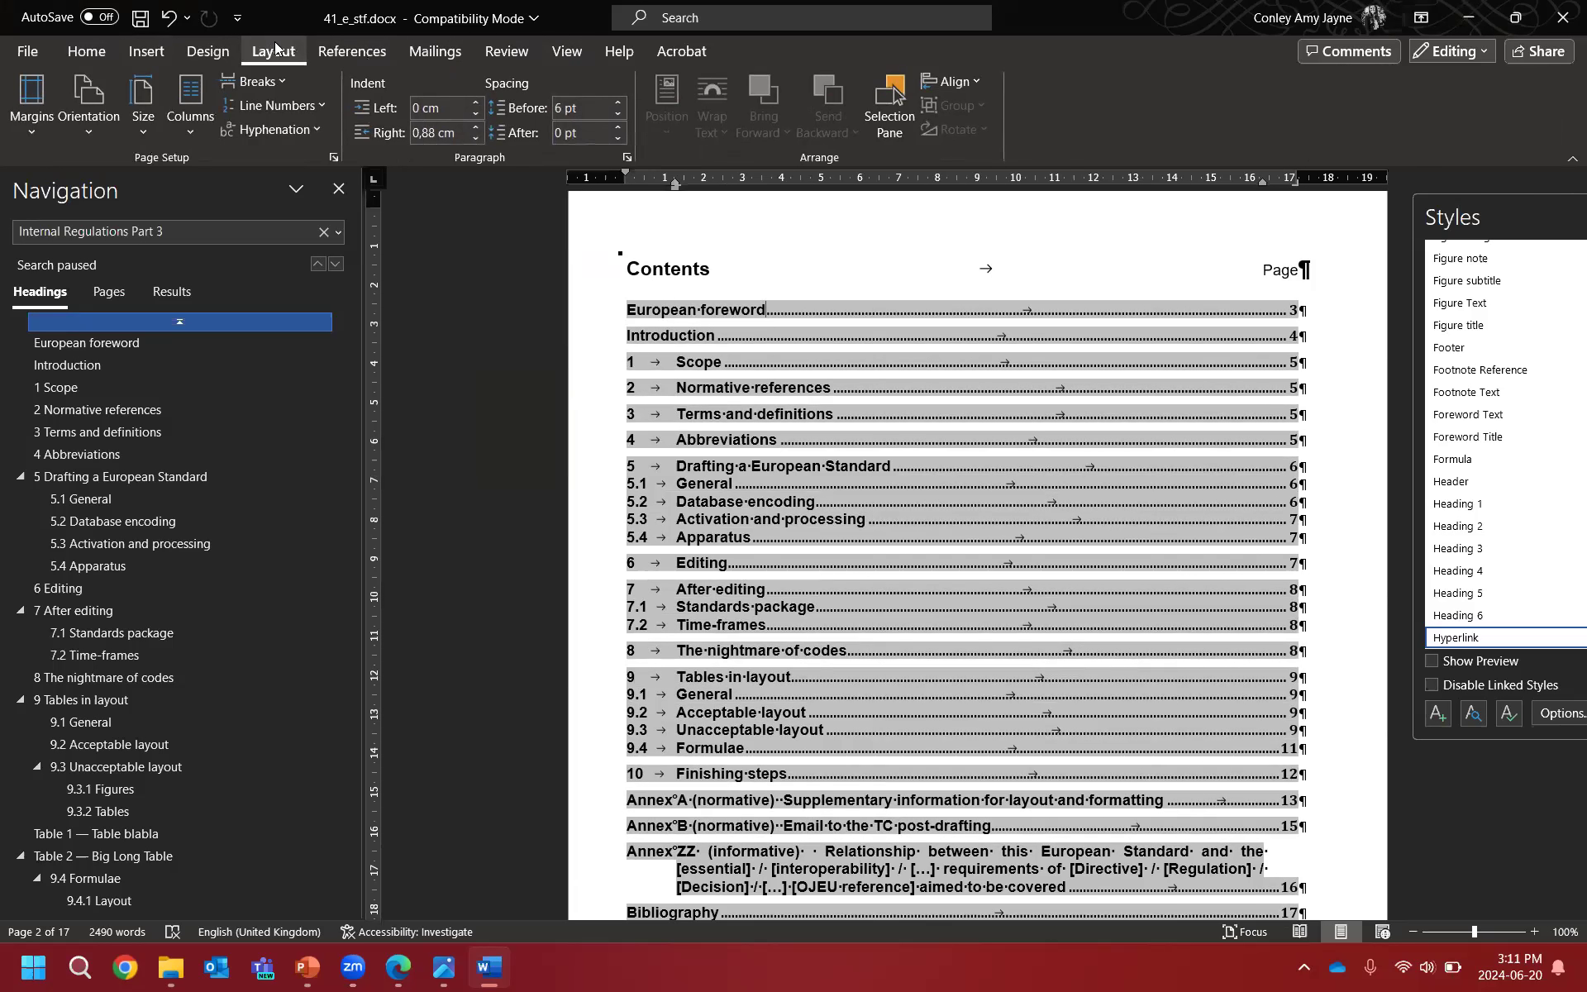
left_click(297, 106)
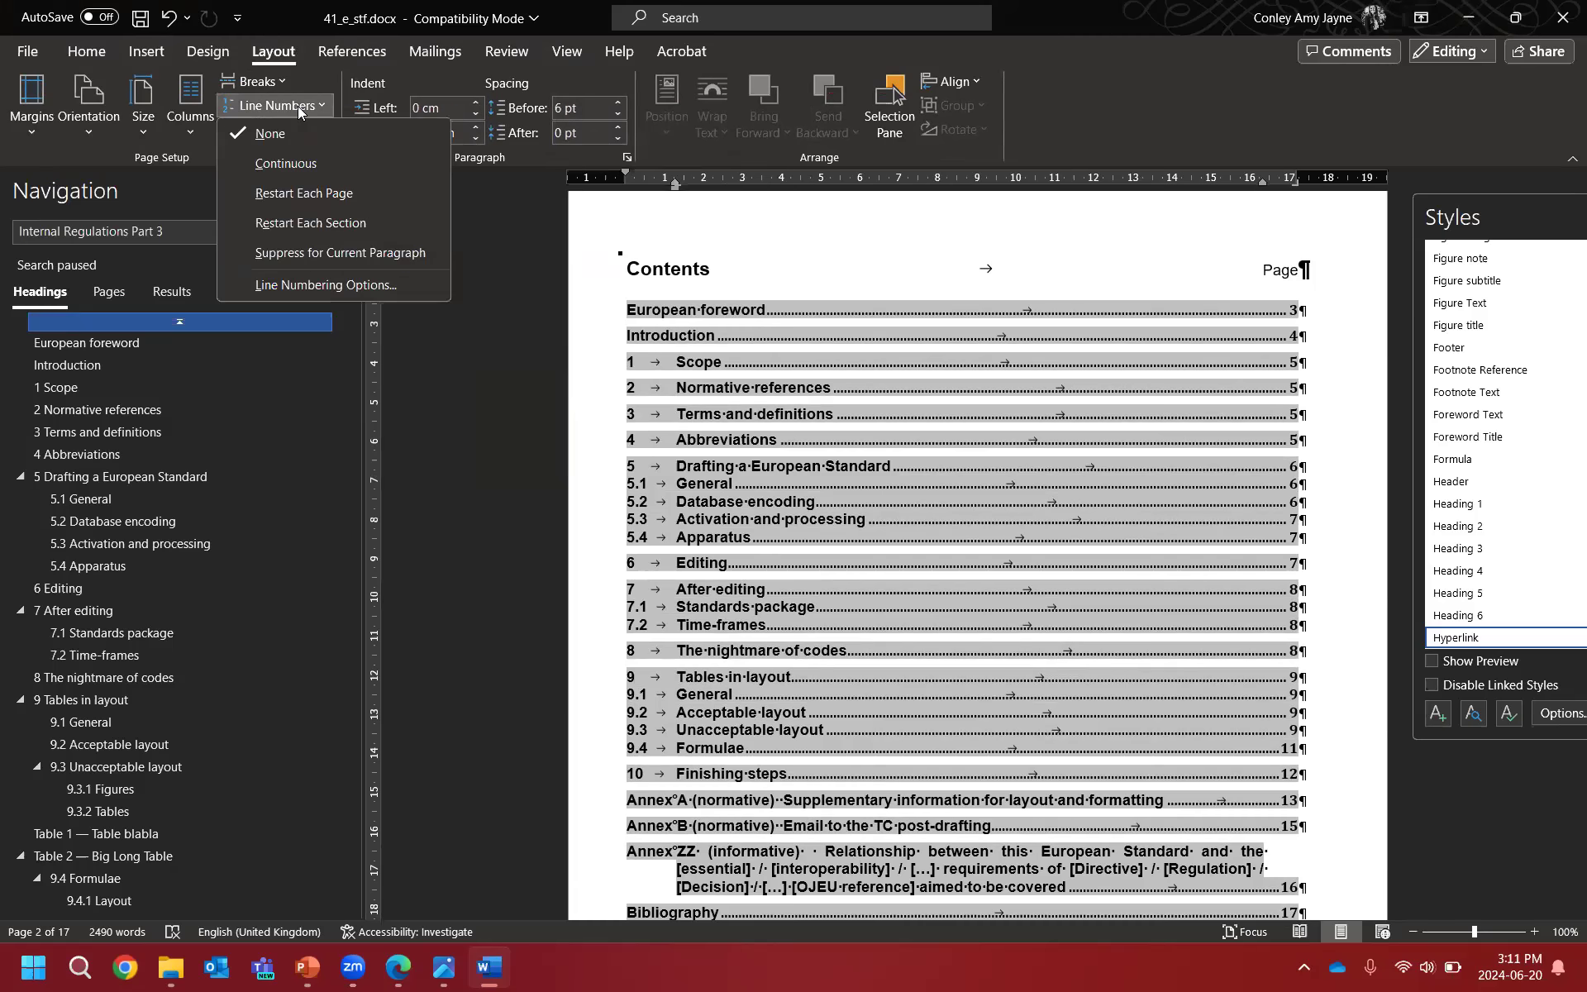
left_click(304, 166)
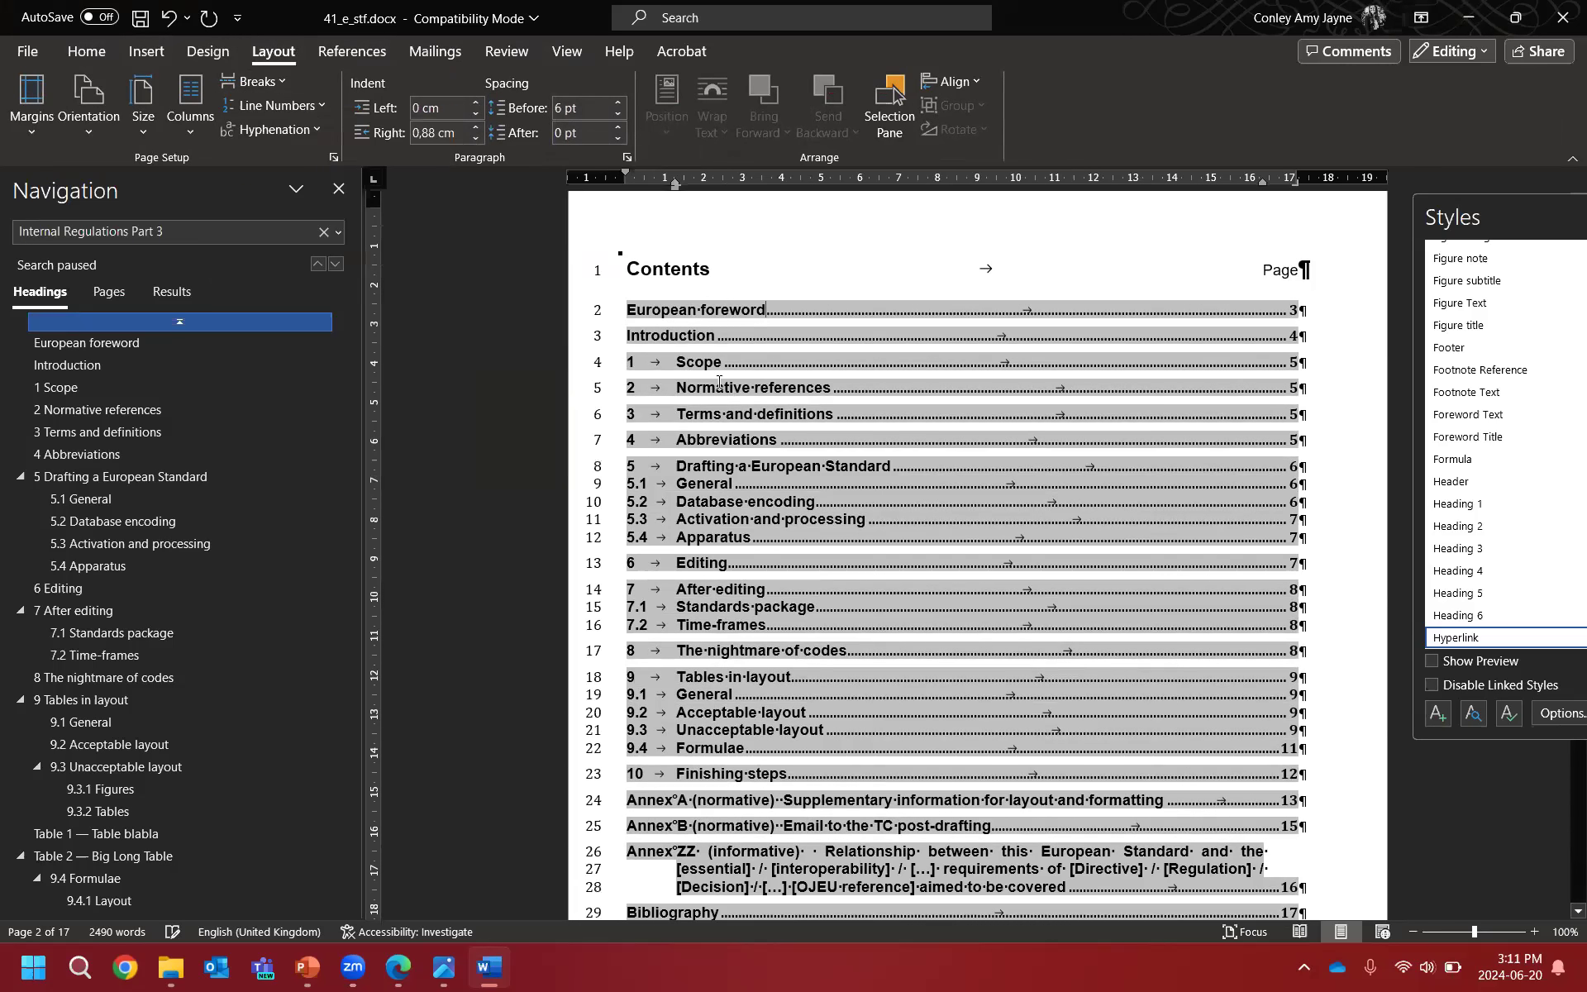
Step: Examine the line numbering from the contents page through the foreword and introduction to clause 5
scroll(744, 315, "up", 2)
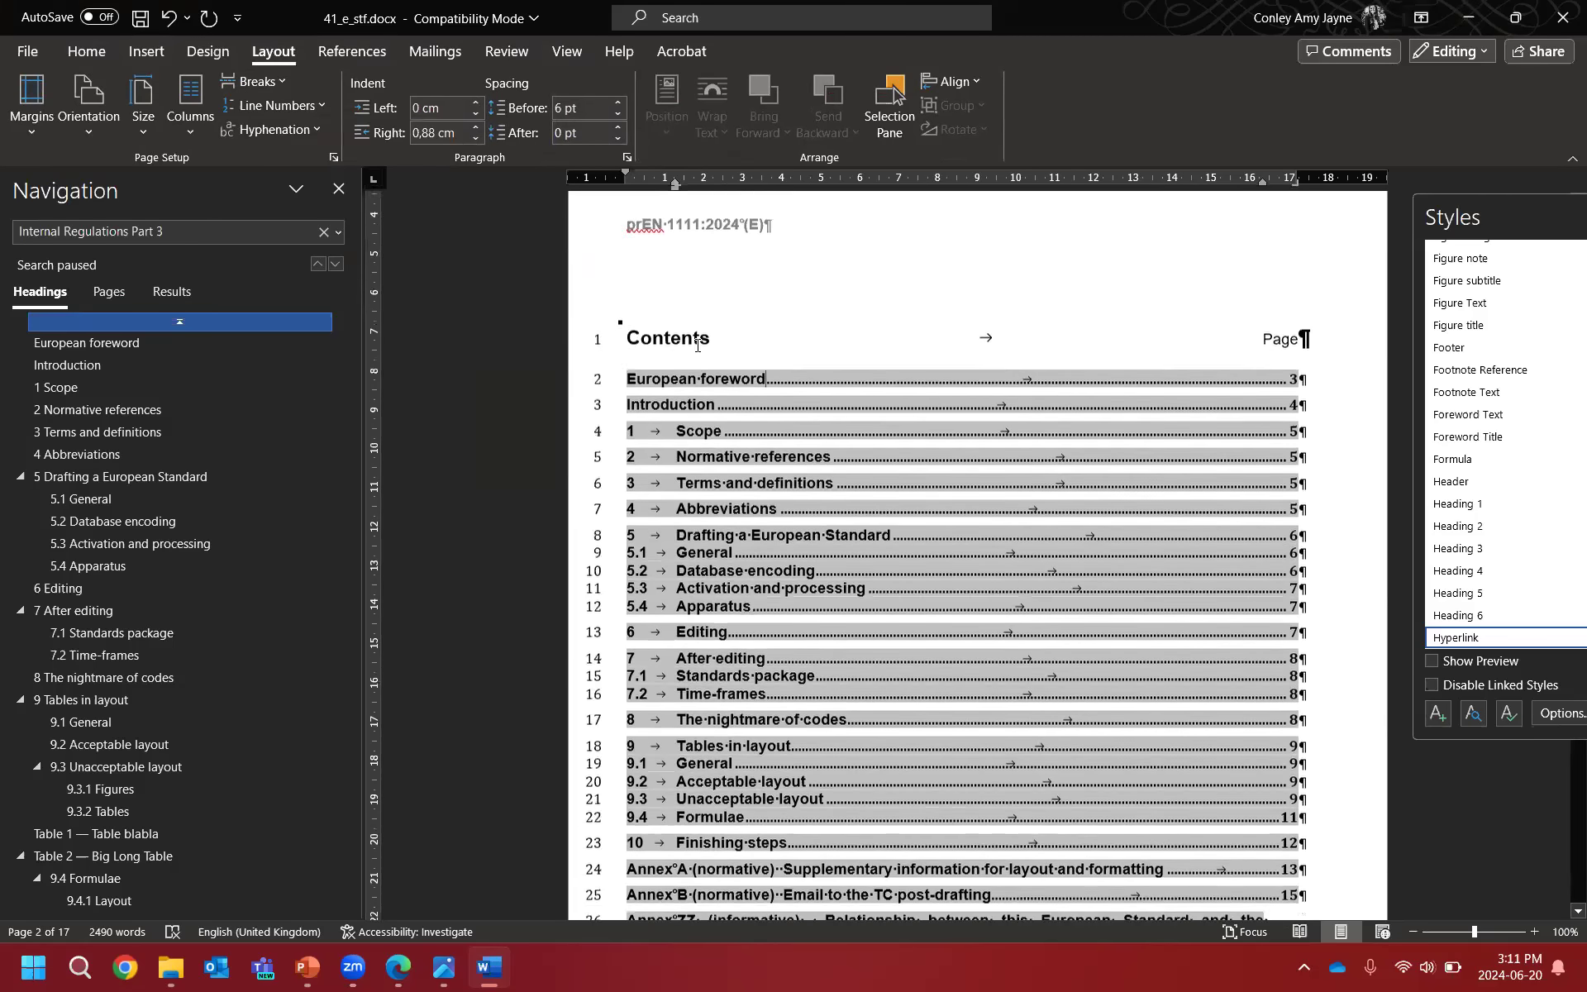
scroll(703, 397, "down", 10)
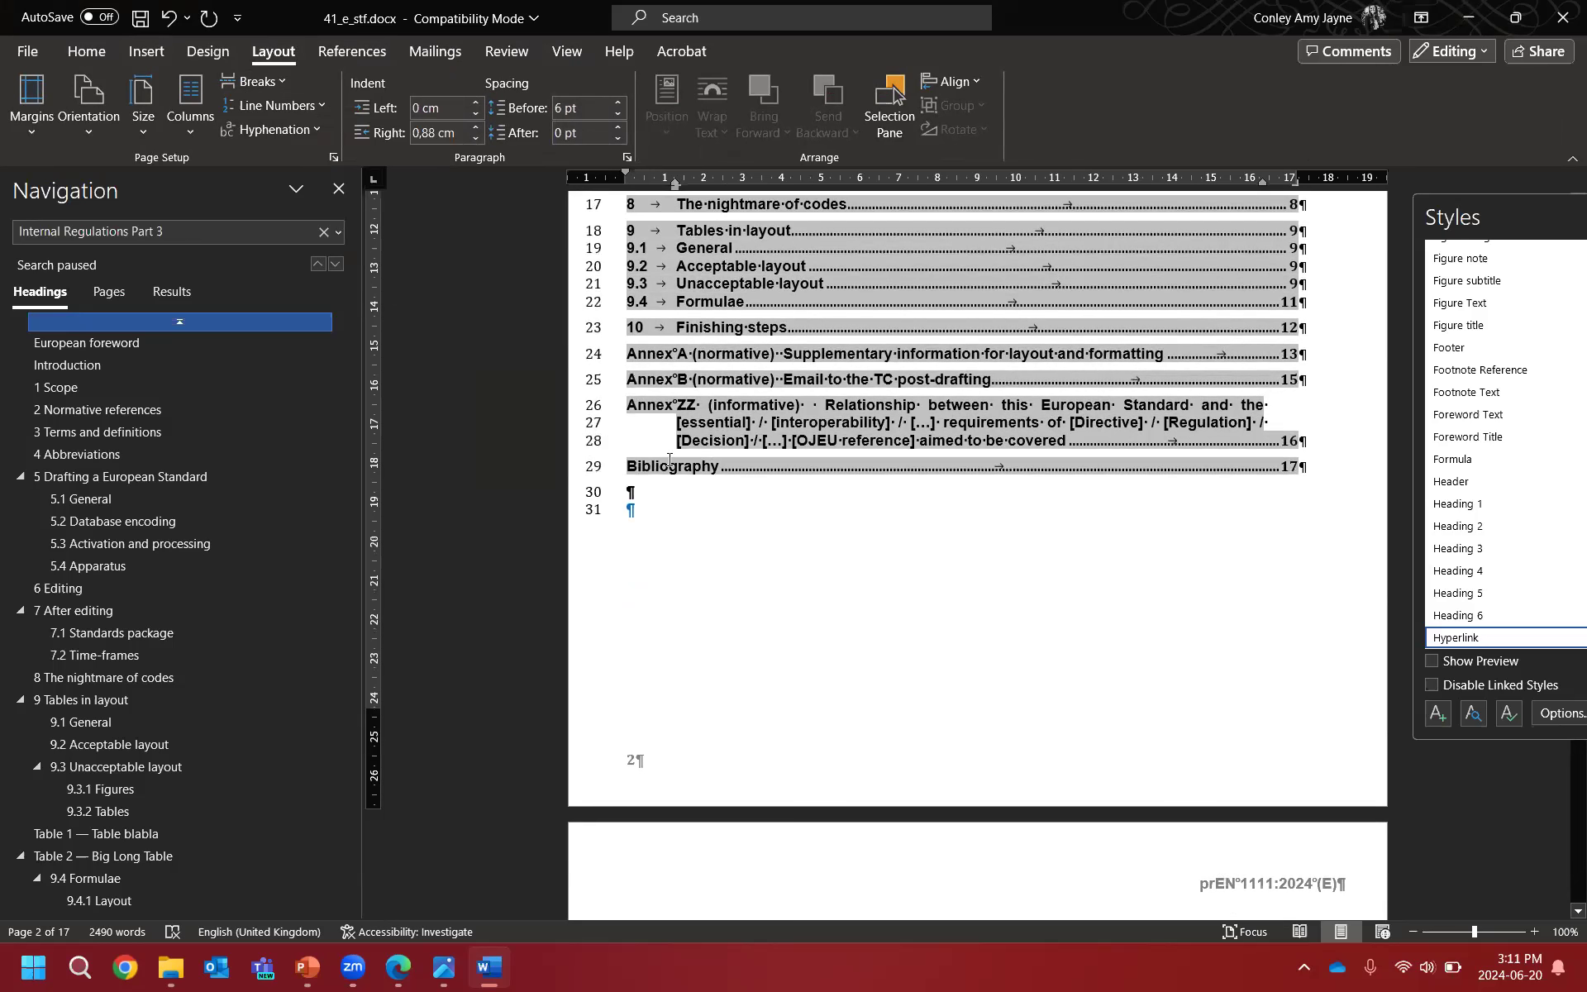
scroll(711, 474, "down", 10)
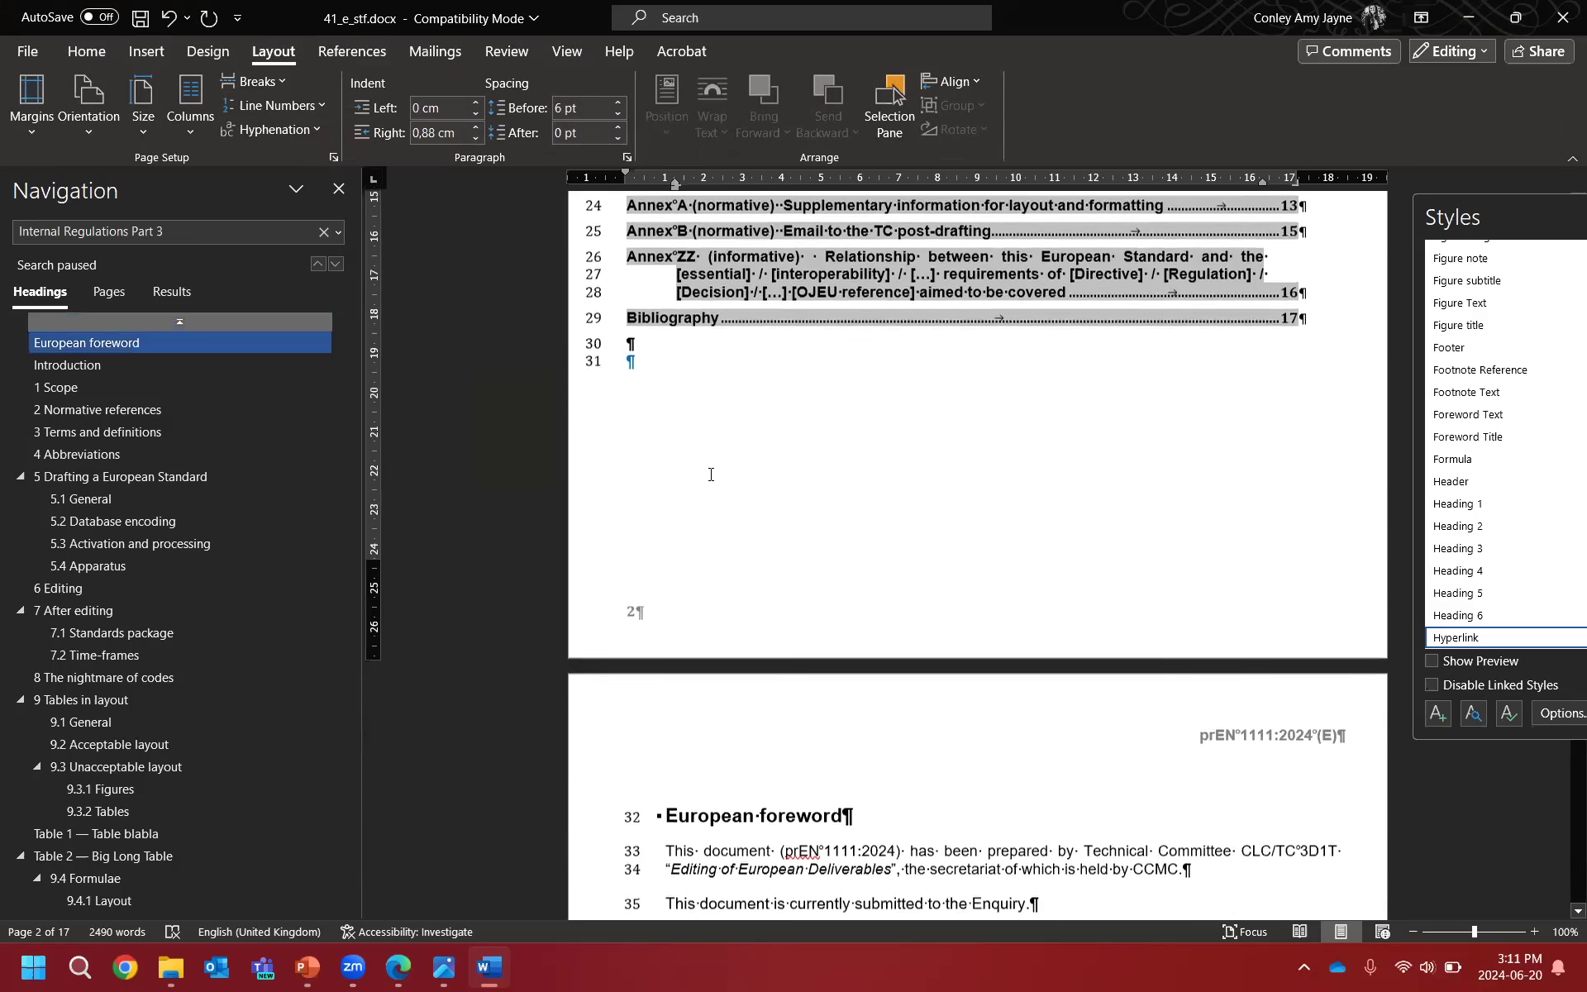
scroll(765, 497, "down", 8)
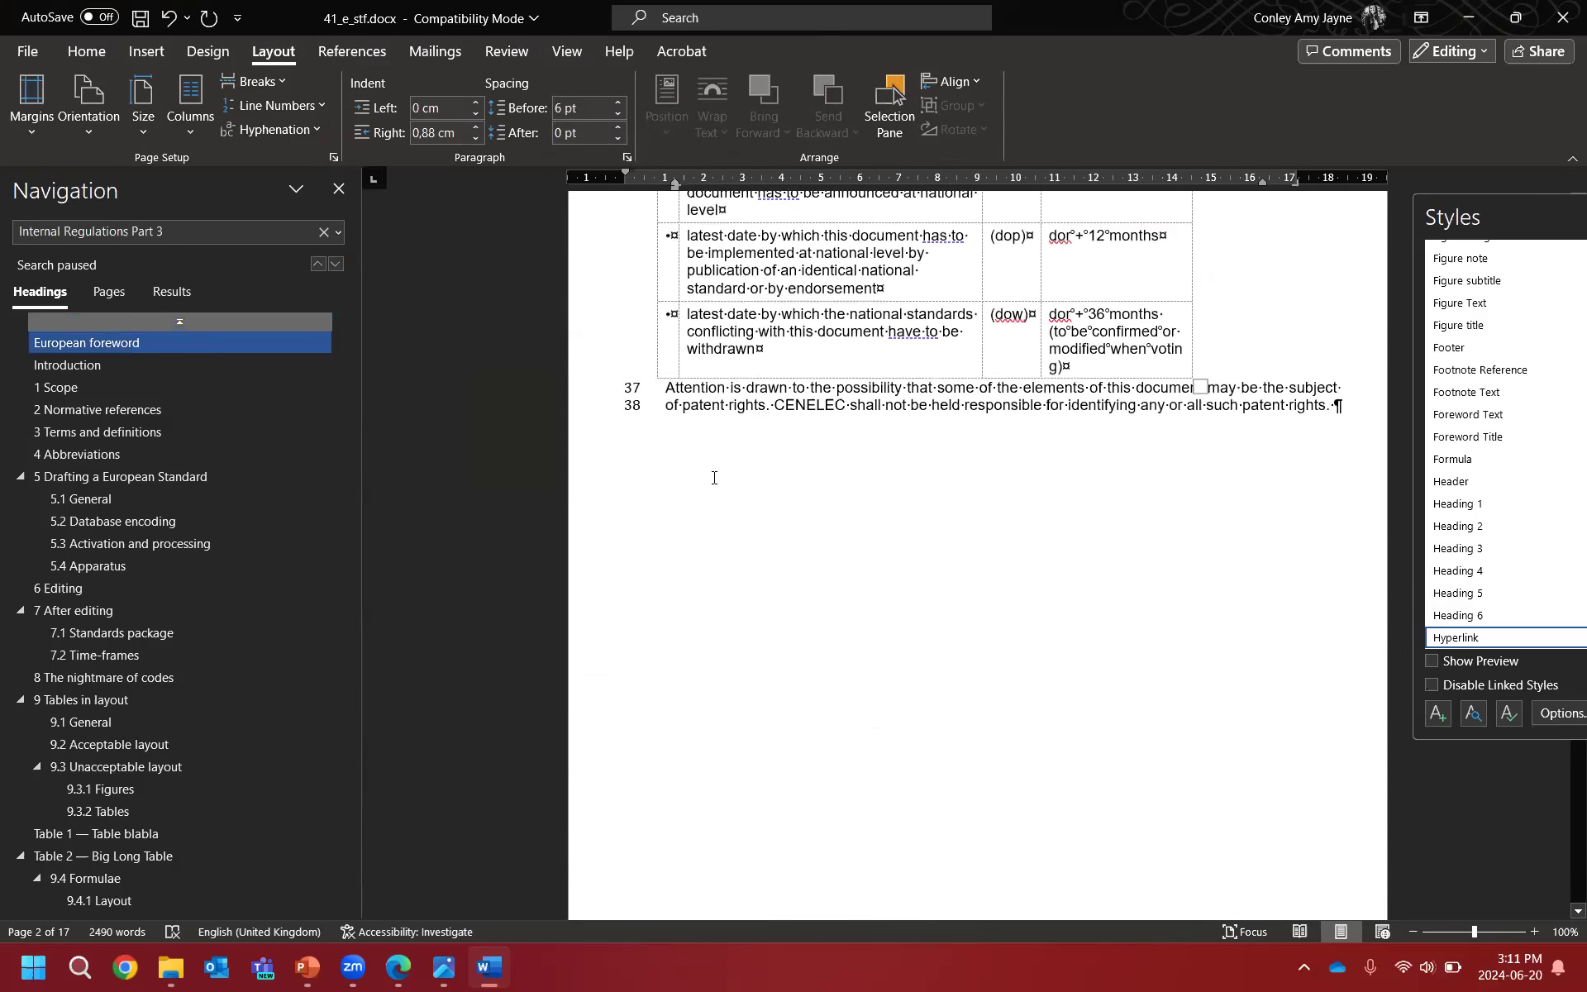
scroll(770, 500, "down", 20)
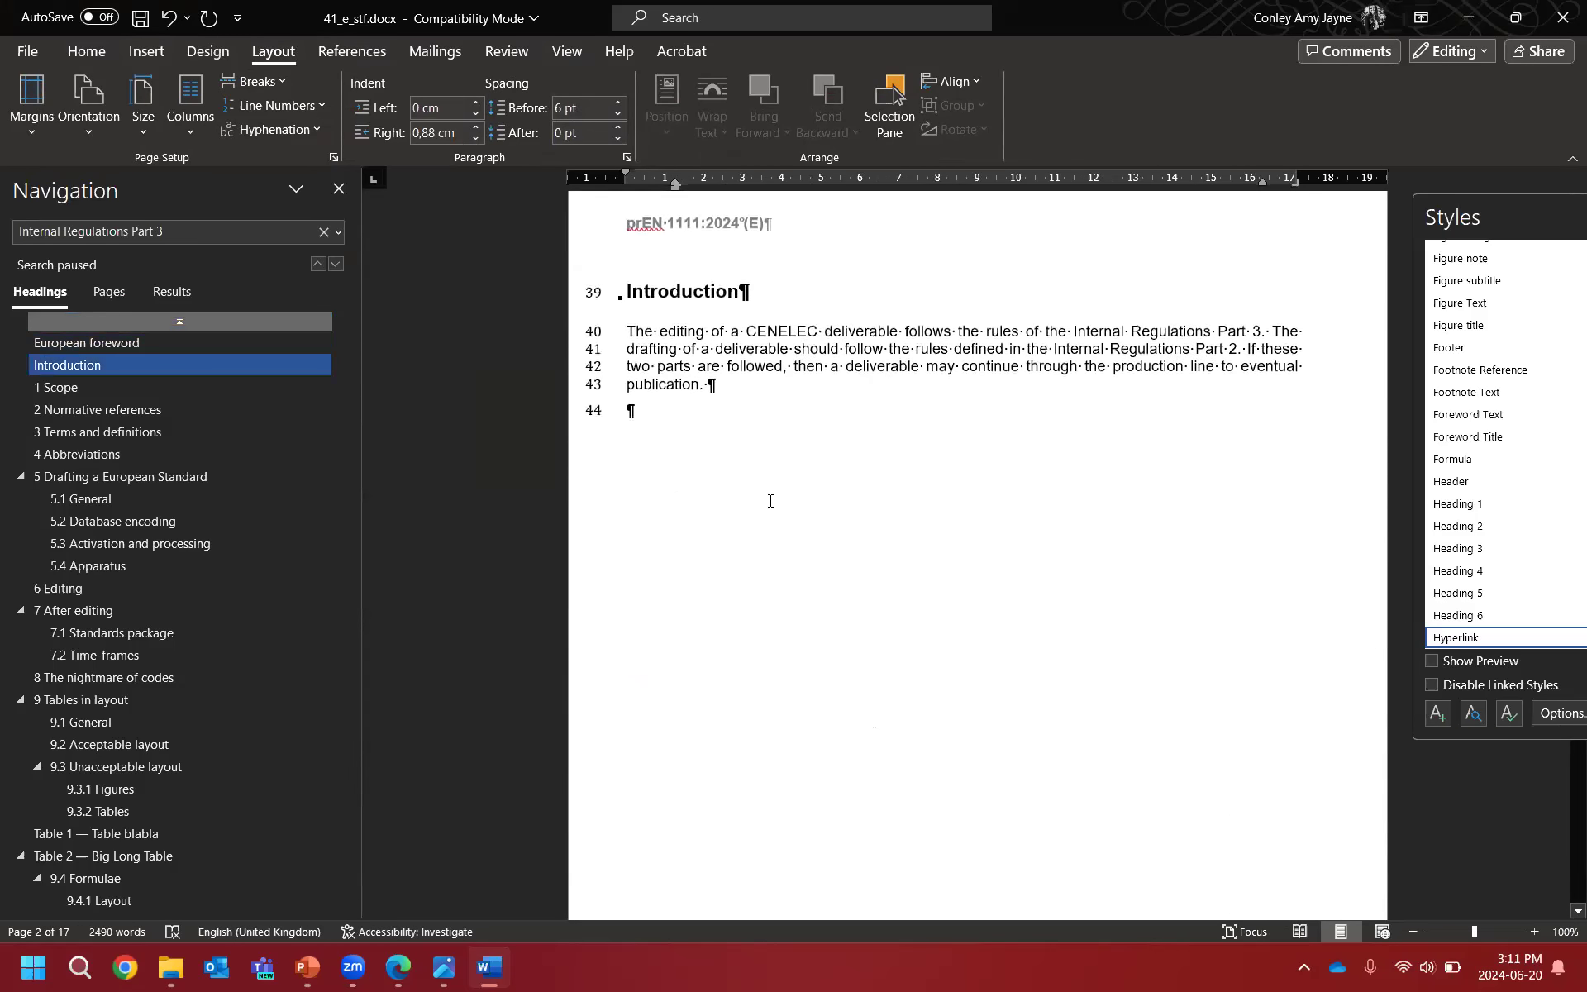
scroll(802, 483, "down", 12)
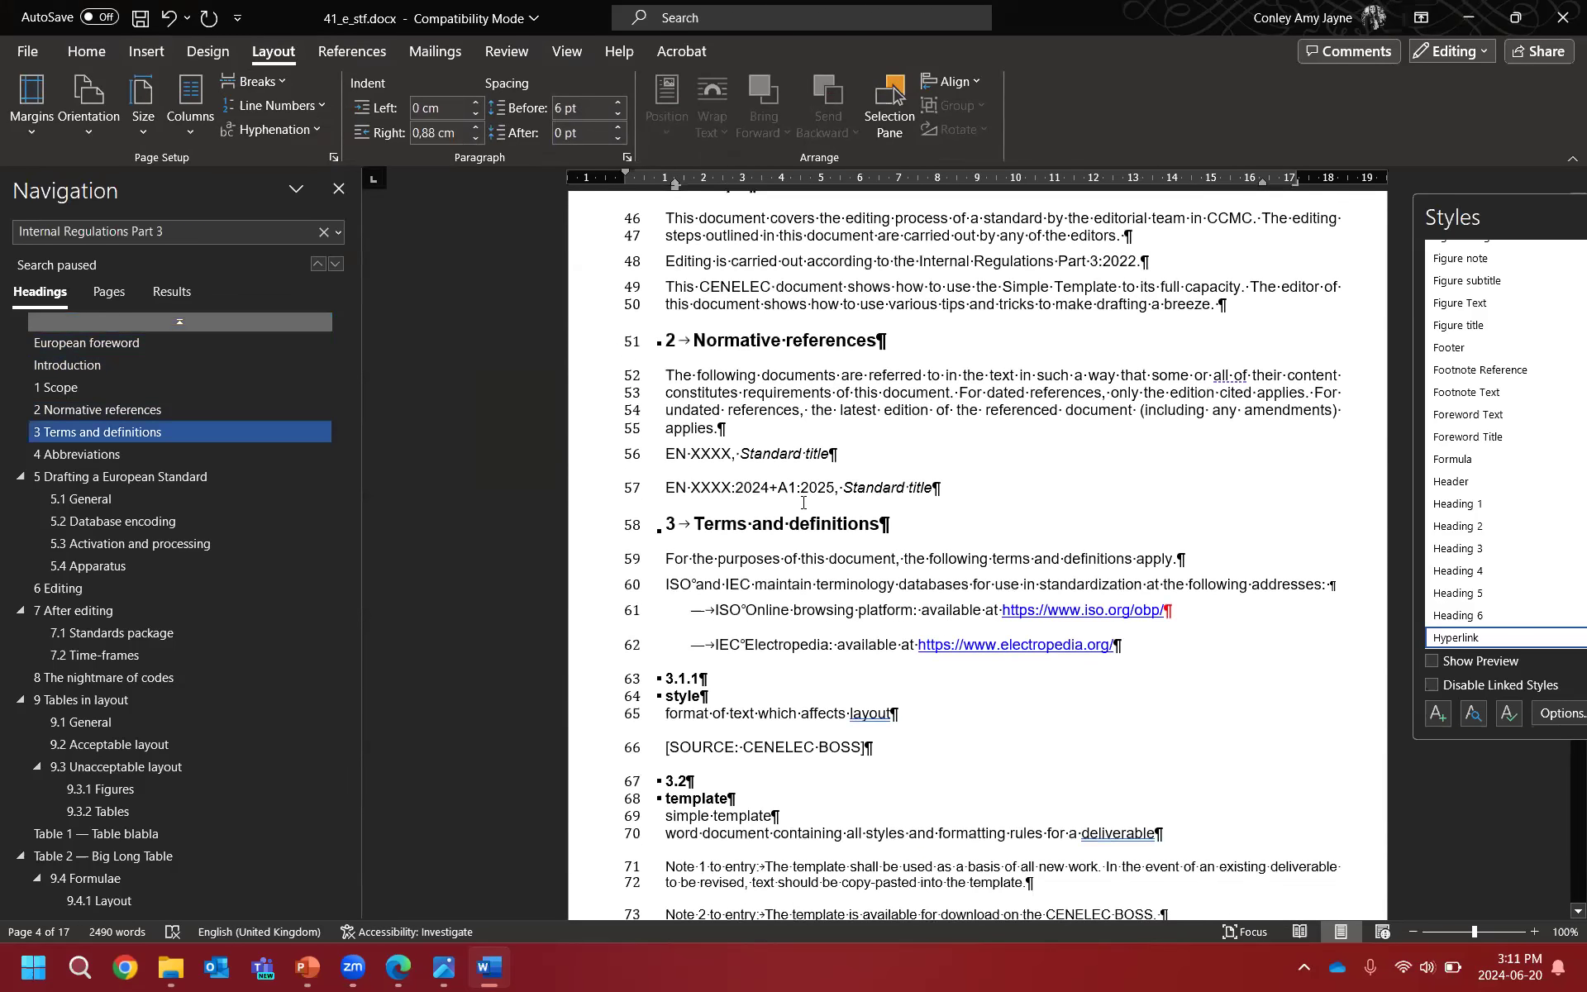
scroll(854, 506, "down", 7)
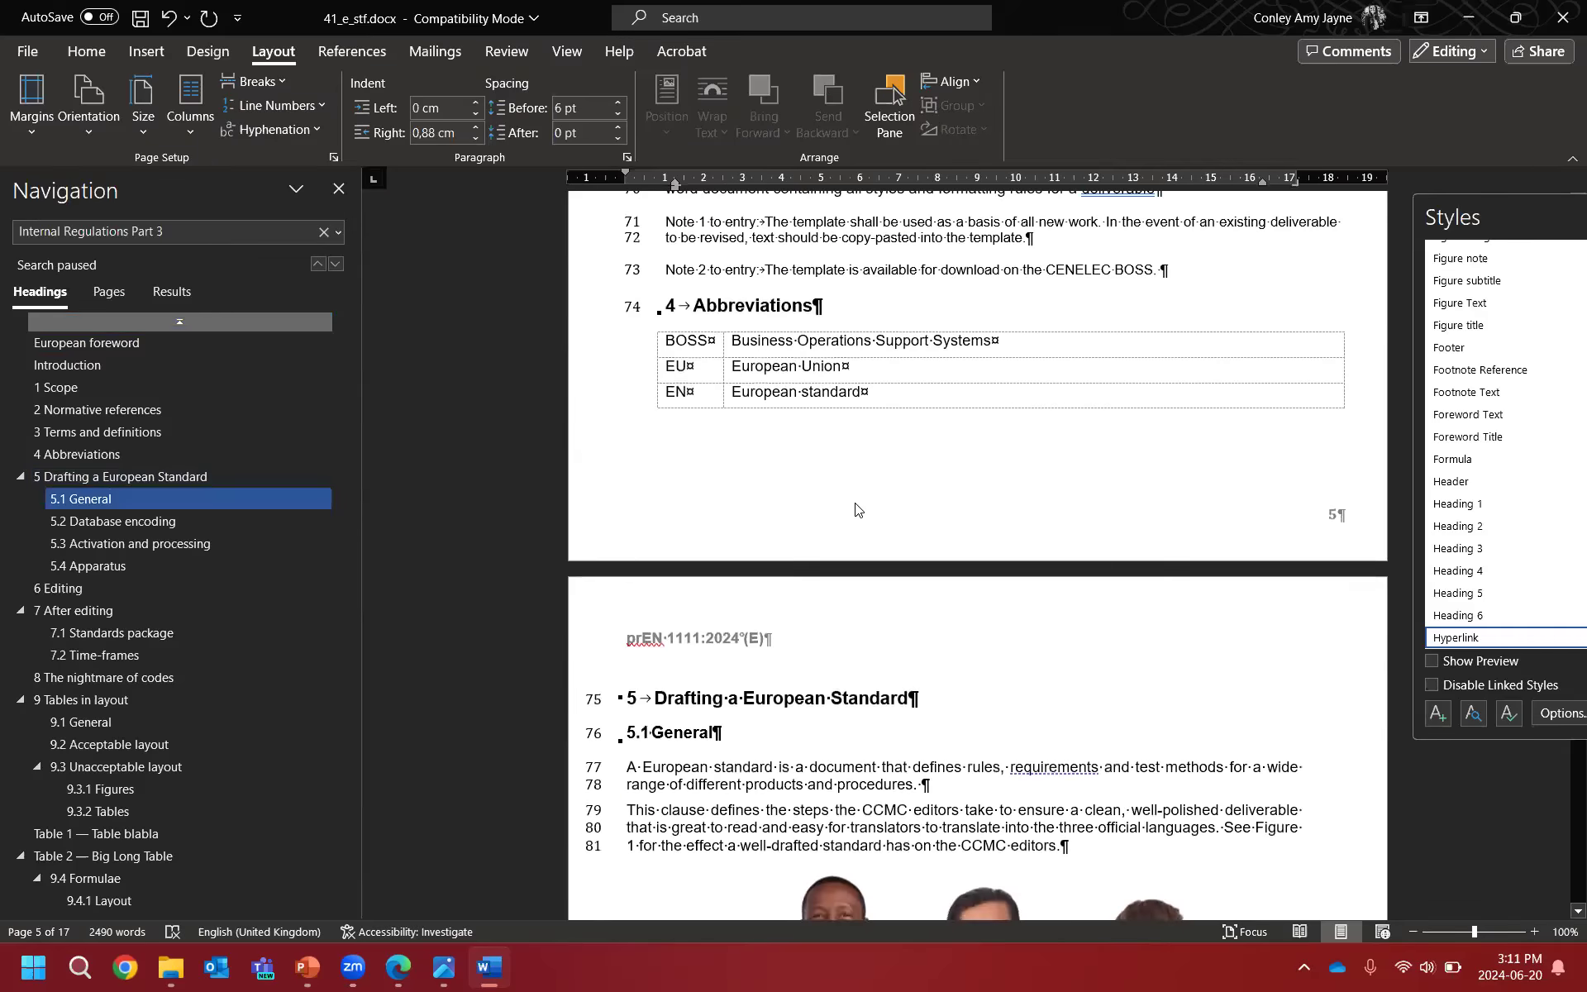
scroll(851, 500, "up", 9)
scroll(597, 436, "up", 20)
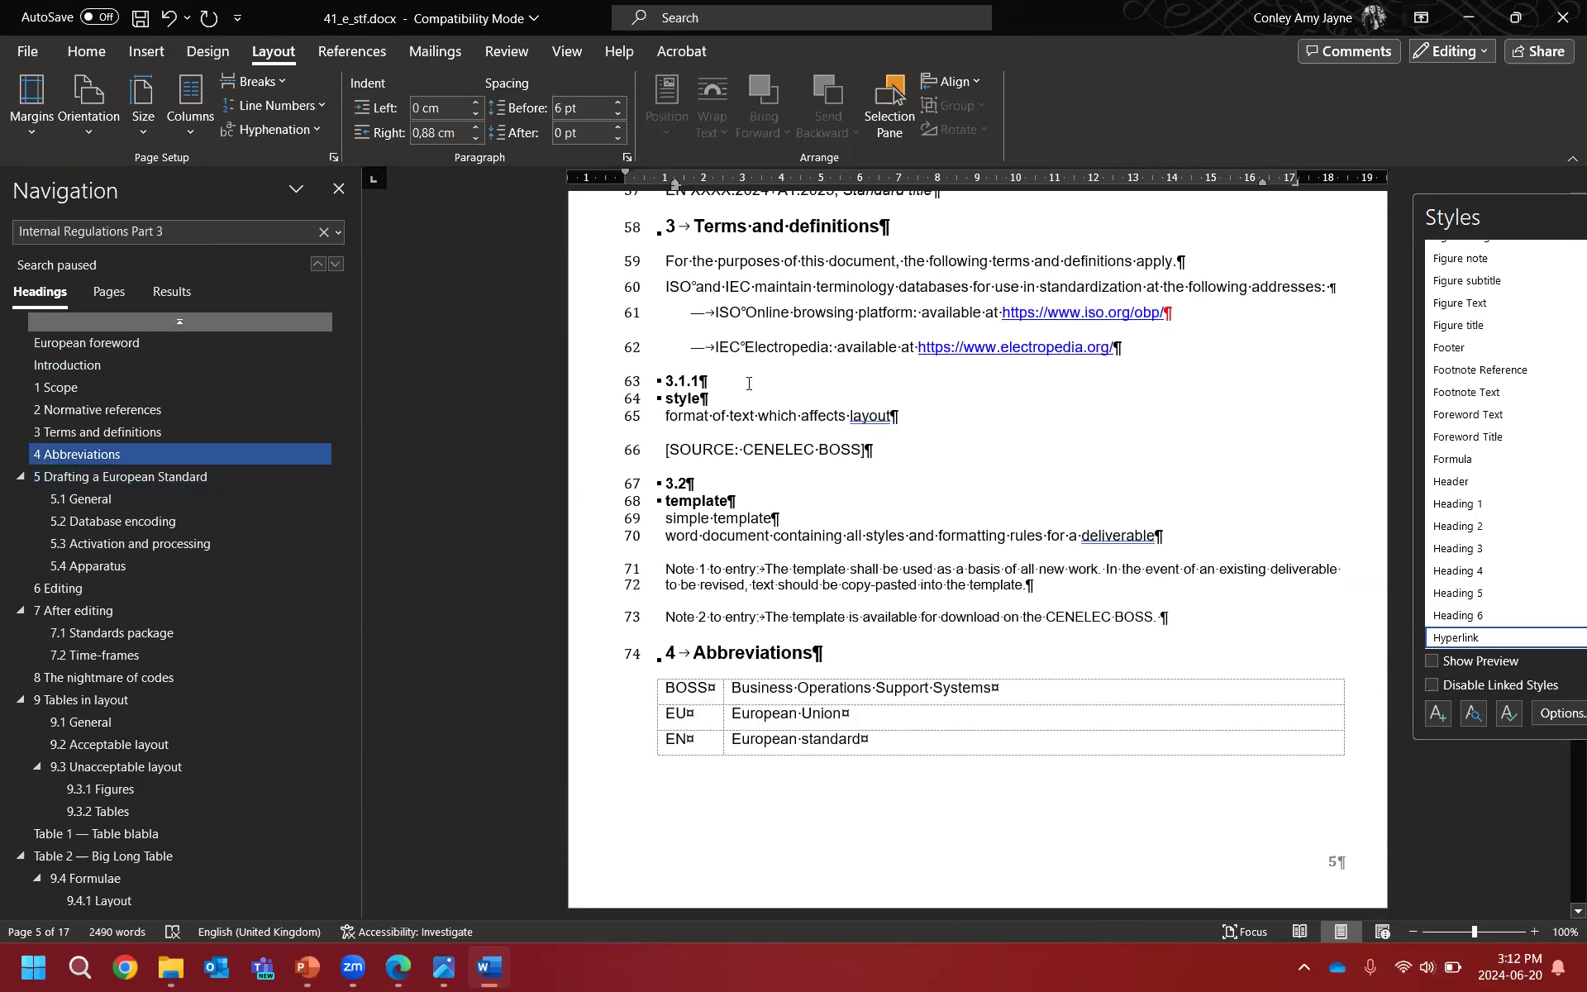
scroll(790, 409, "up", 10)
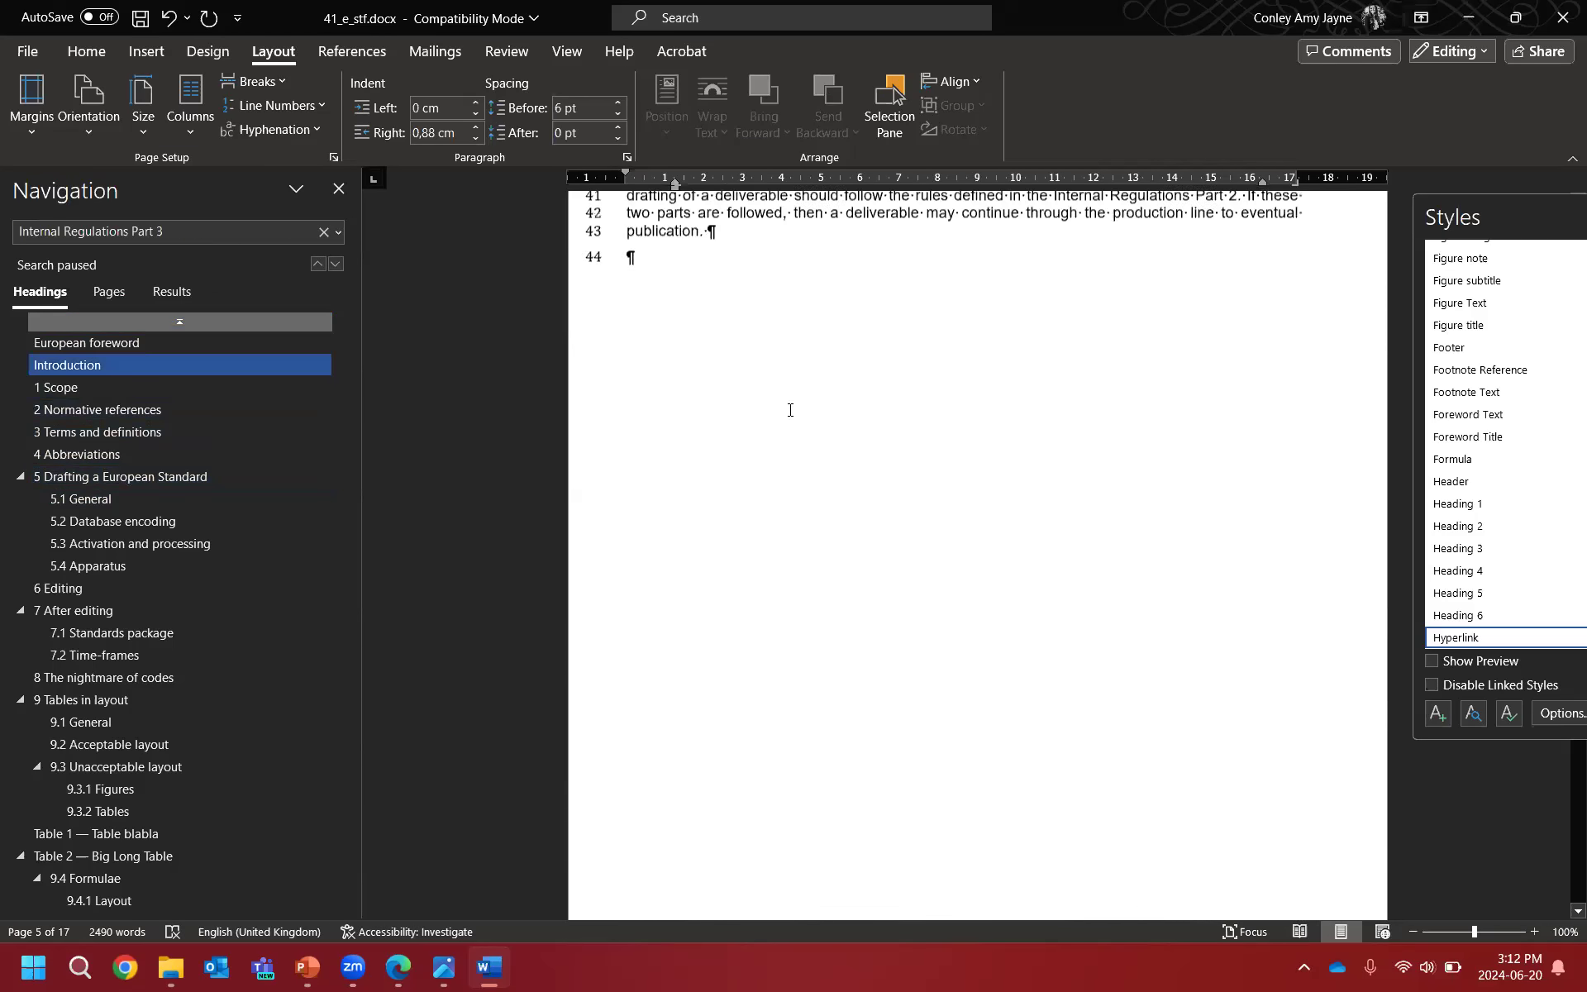
Step: Save the document and export it with Acrobat as 41_e_stf.pdf in the 4b Live Edit CLC folder
left_click(685, 51)
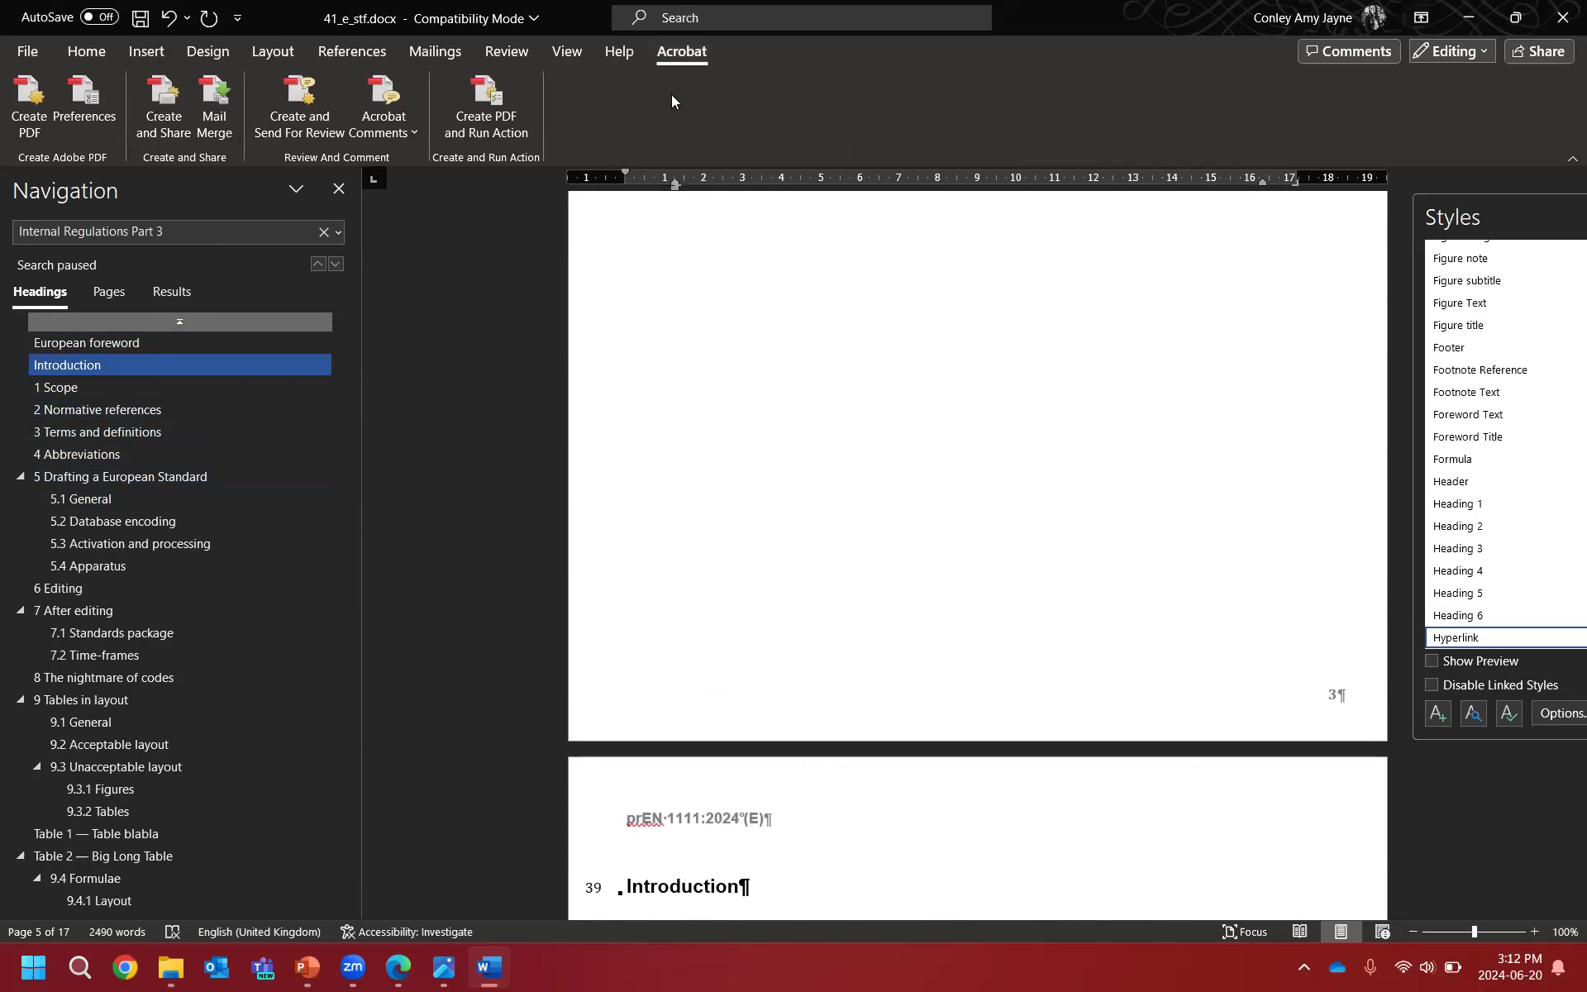
left_click(29, 104)
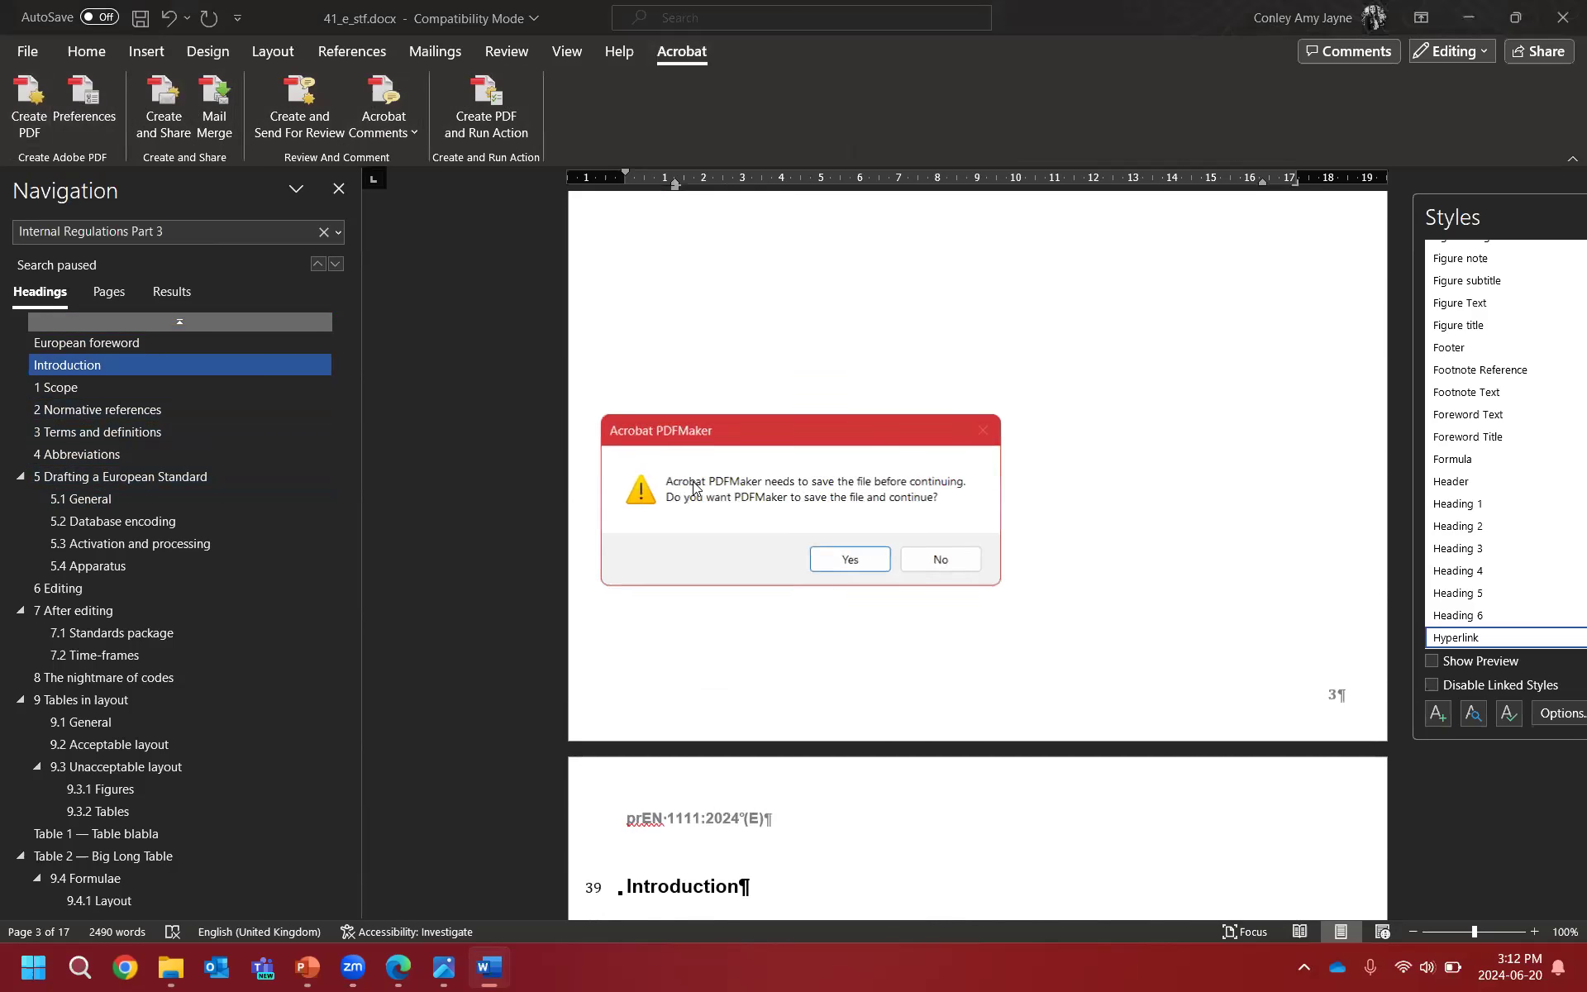
left_click(849, 559)
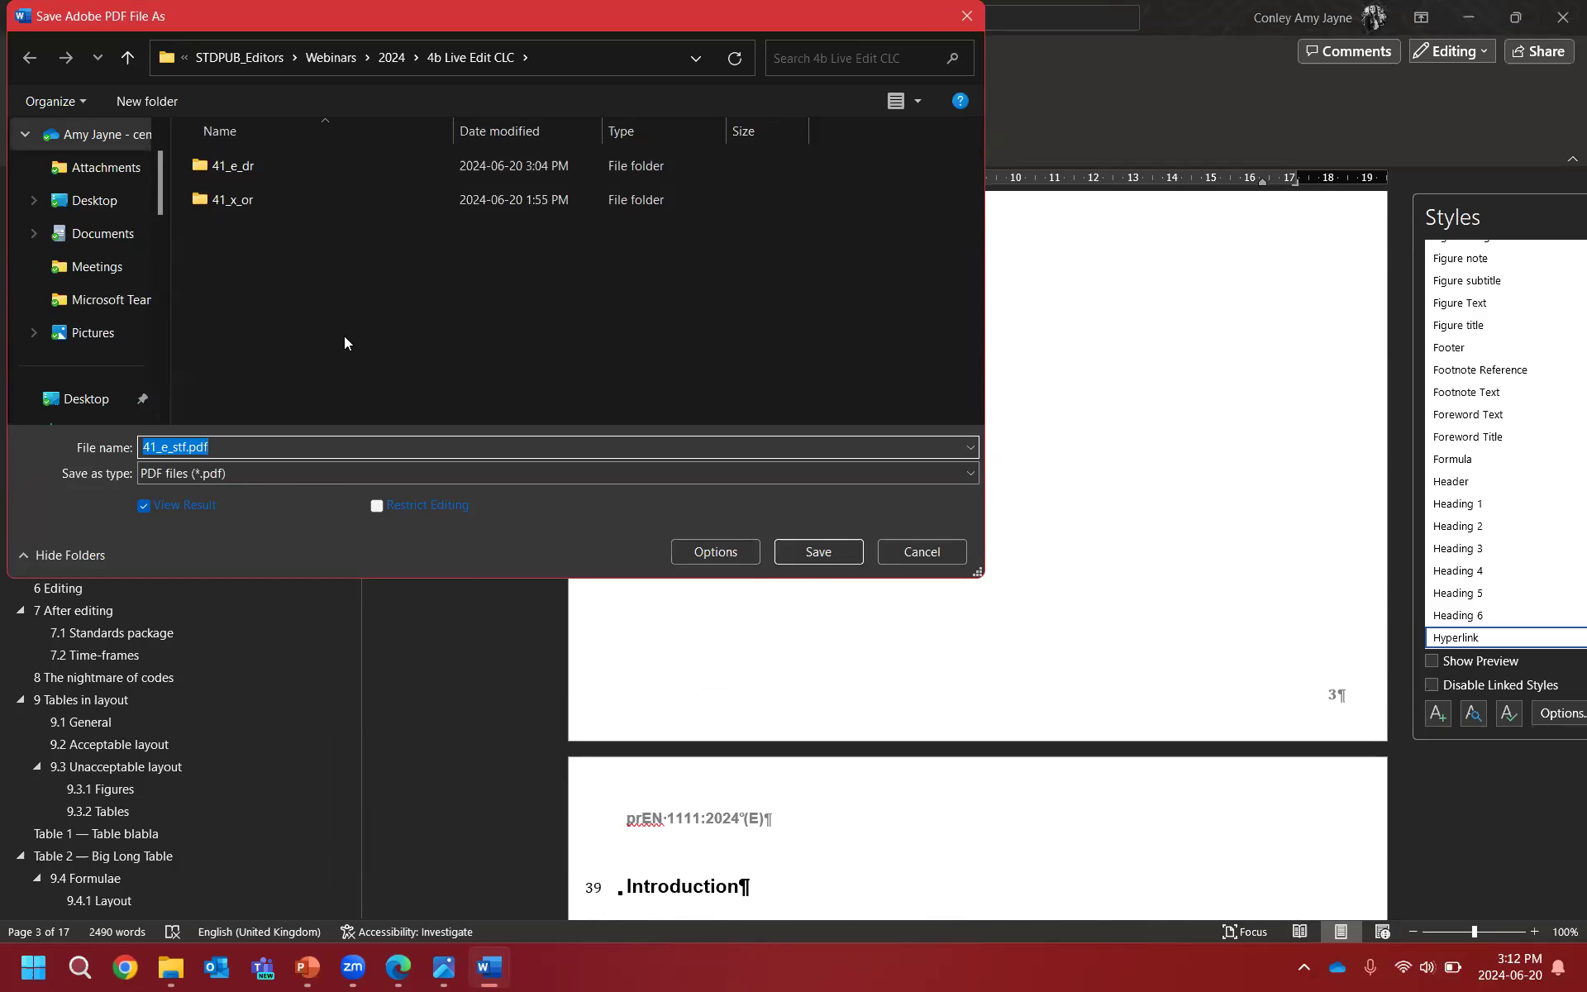
left_click(832, 565)
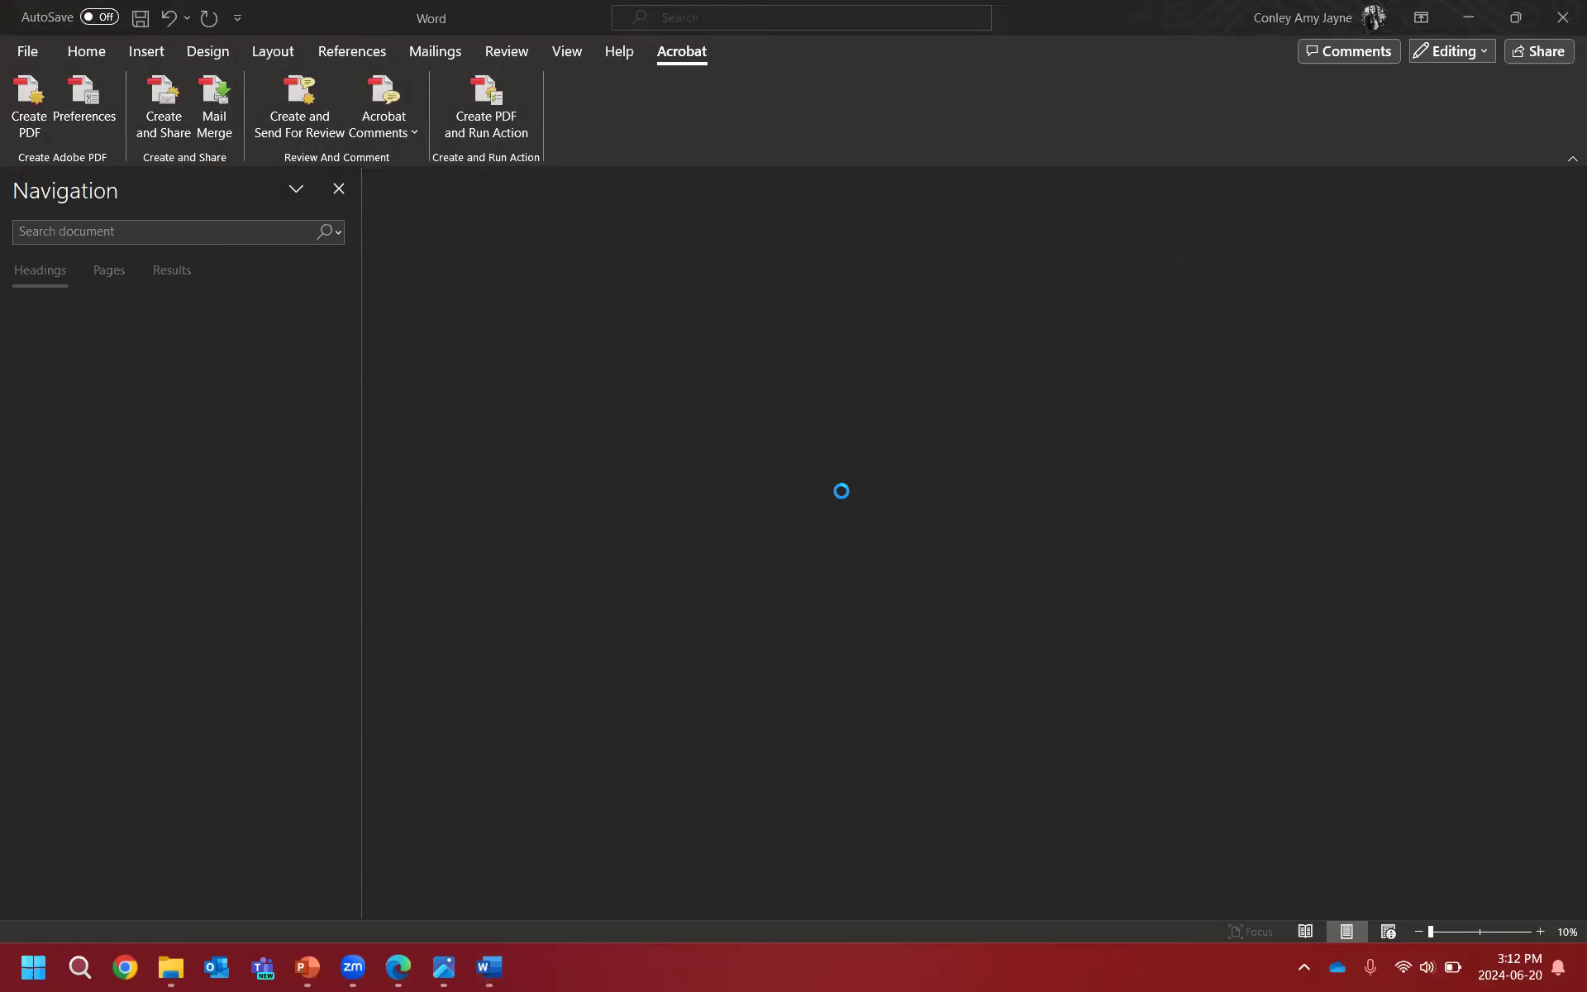
Step: Check the exported PDF from the title page to the European foreword and close it
scroll(545, 388, "down", 10)
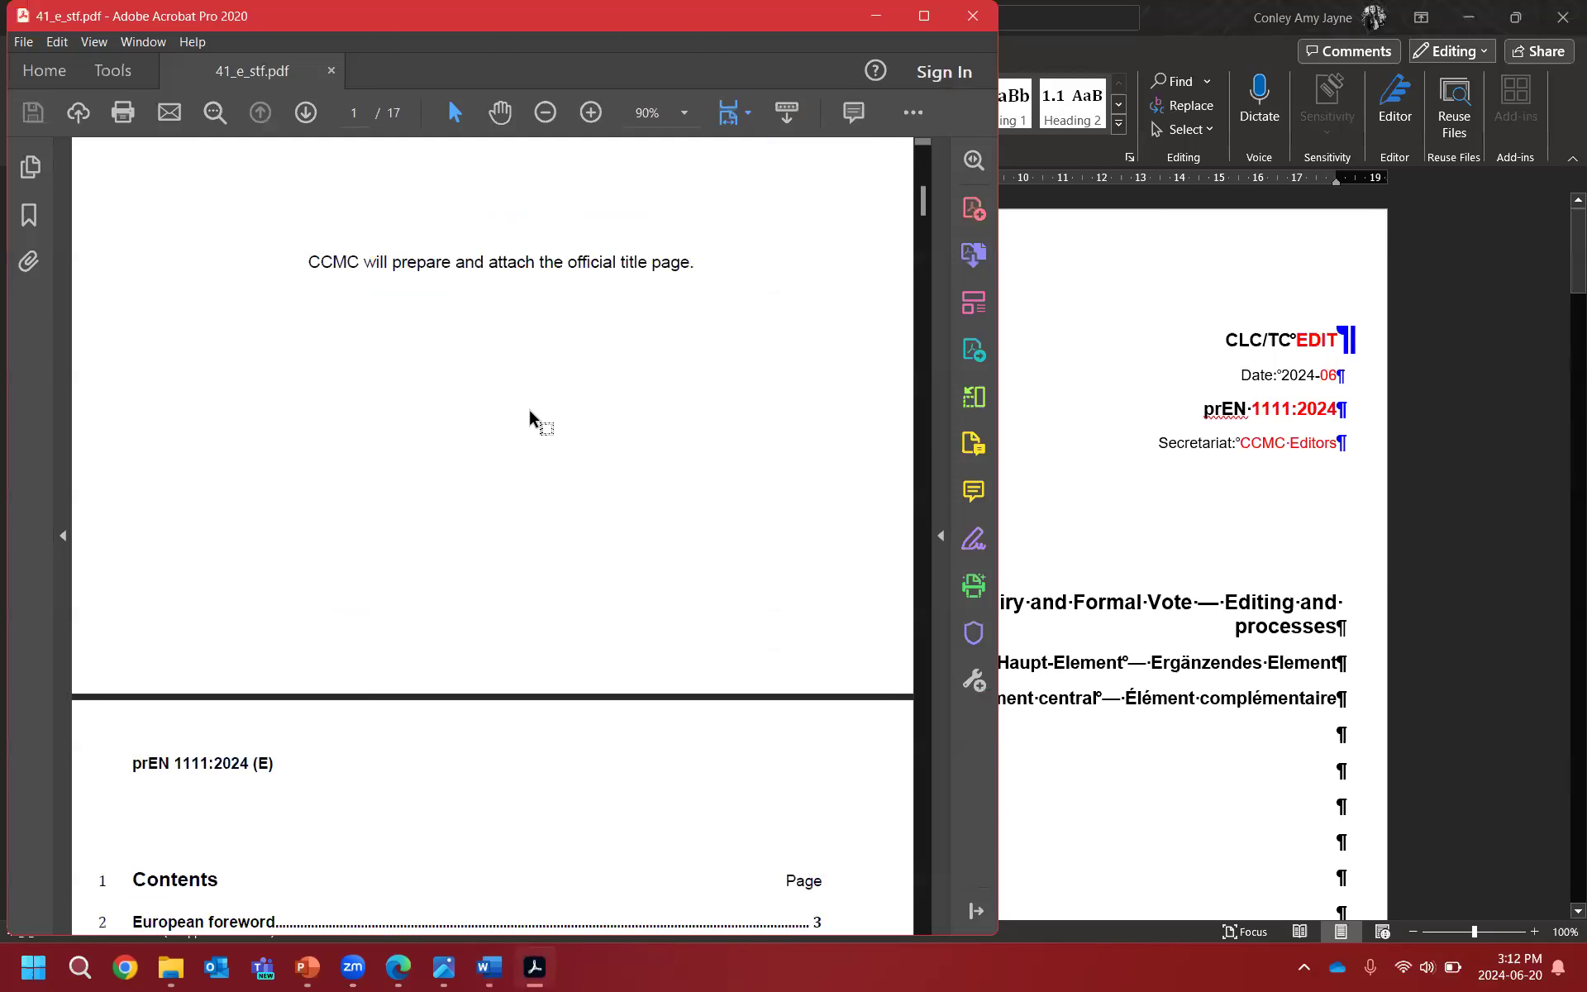
scroll(521, 419, "down", 12)
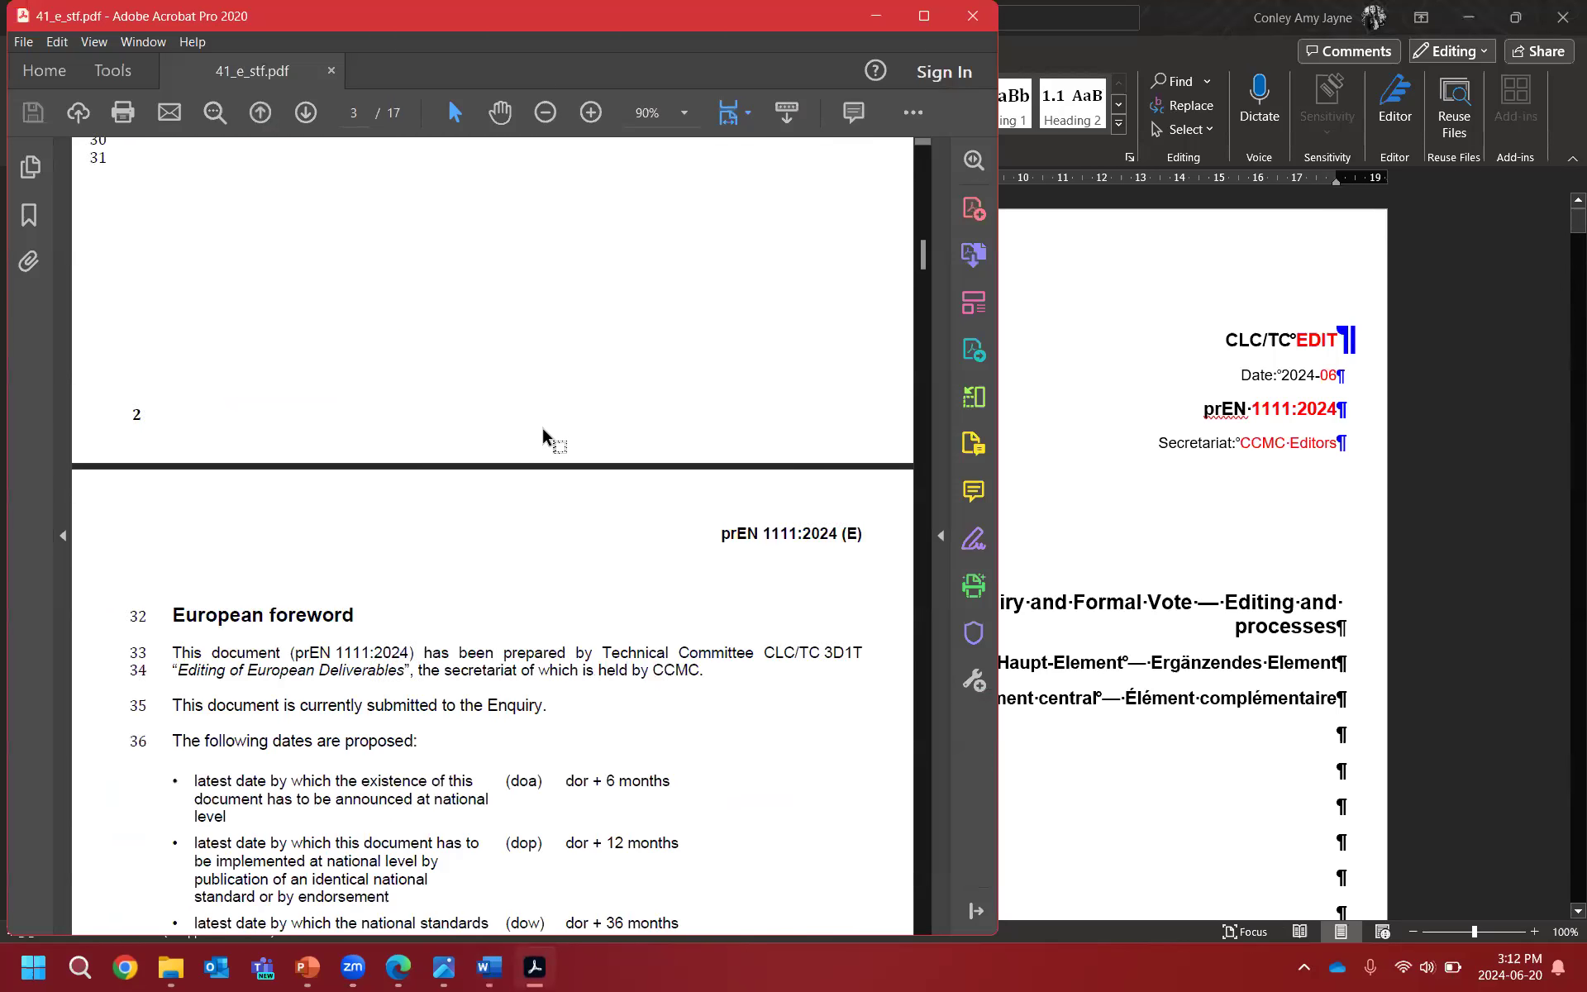
scroll(556, 455, "down", 4)
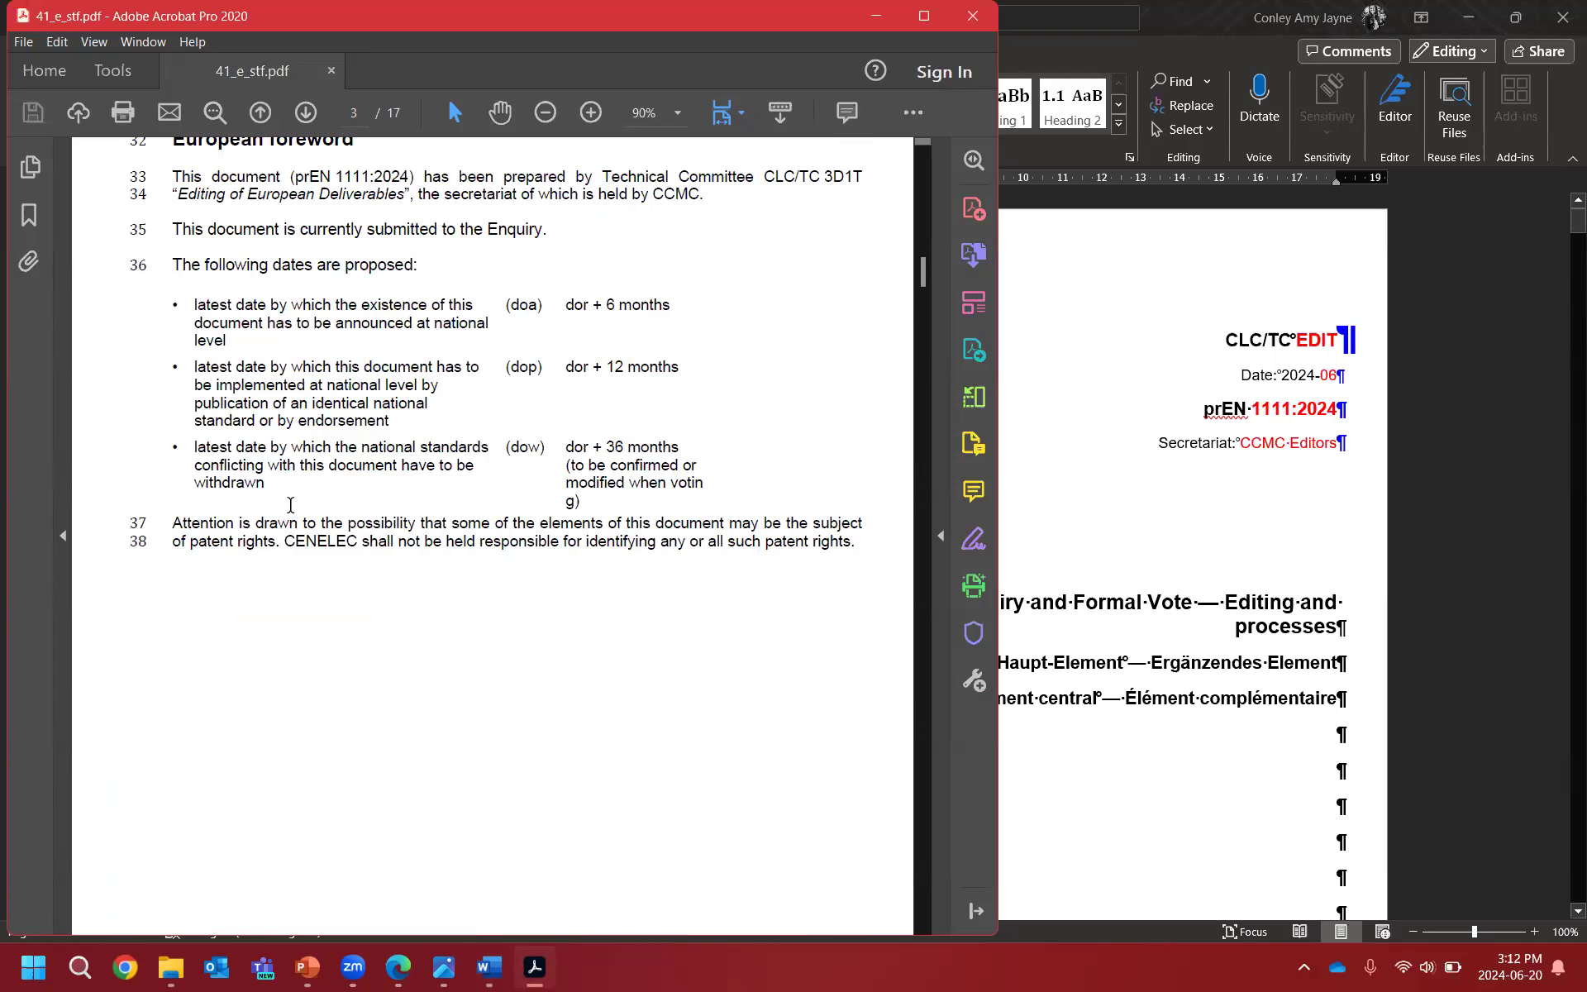
left_click(972, 19)
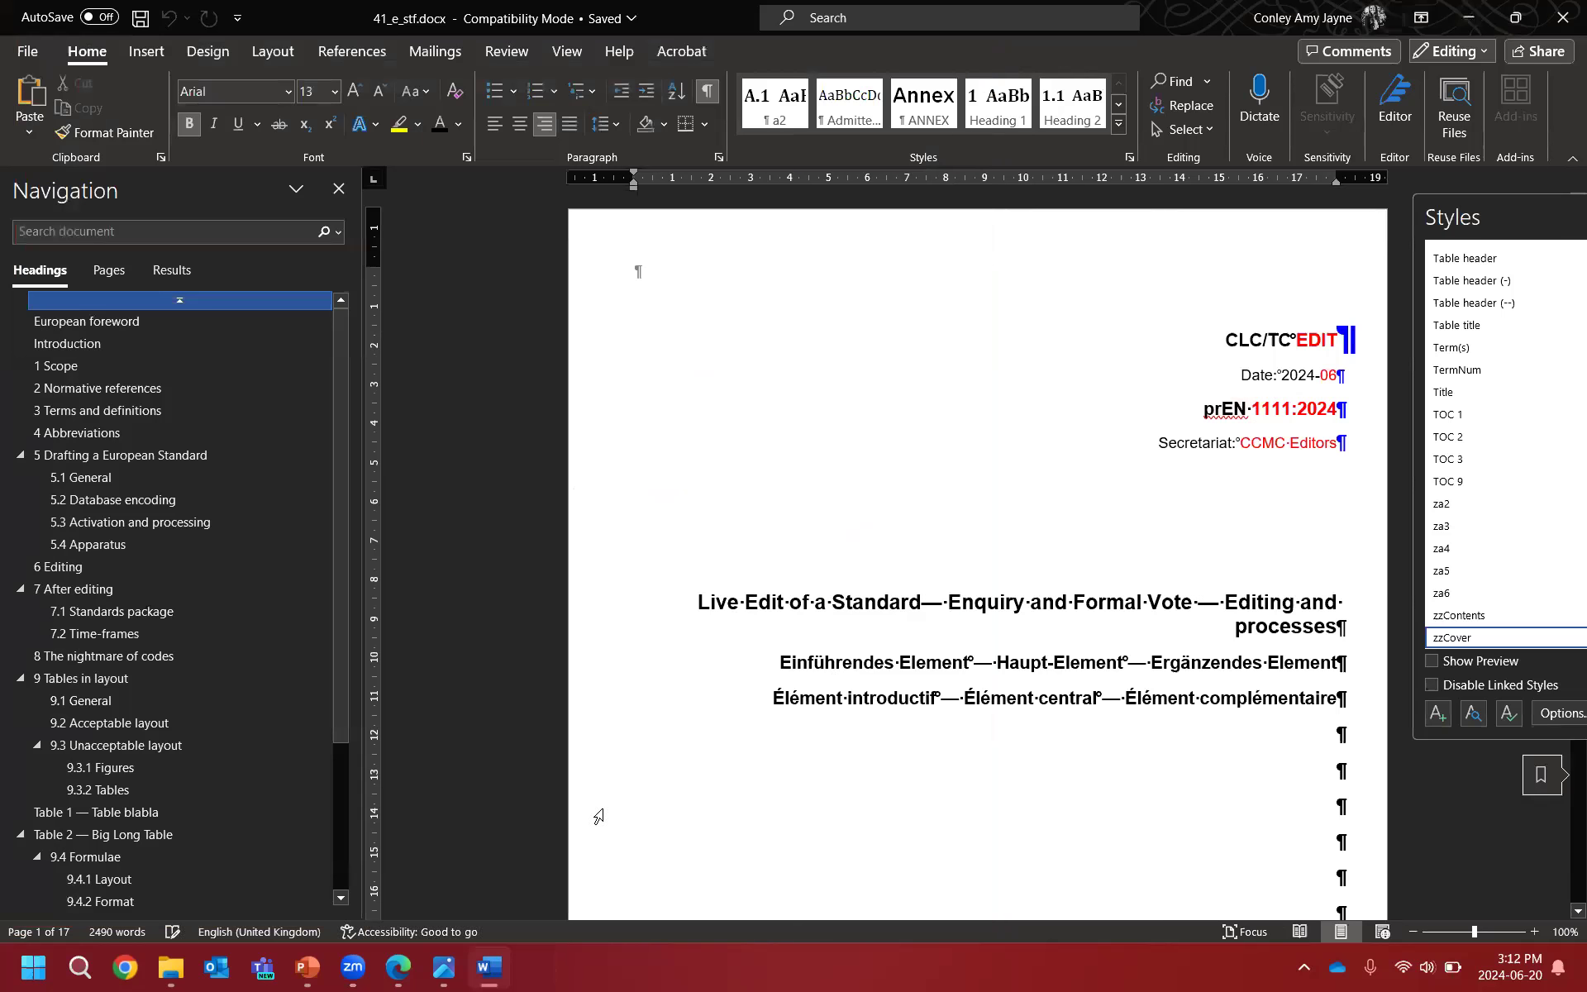
Step: Switch to the PowerPoint slide show and advance to the Take aways slide
left_click(311, 967)
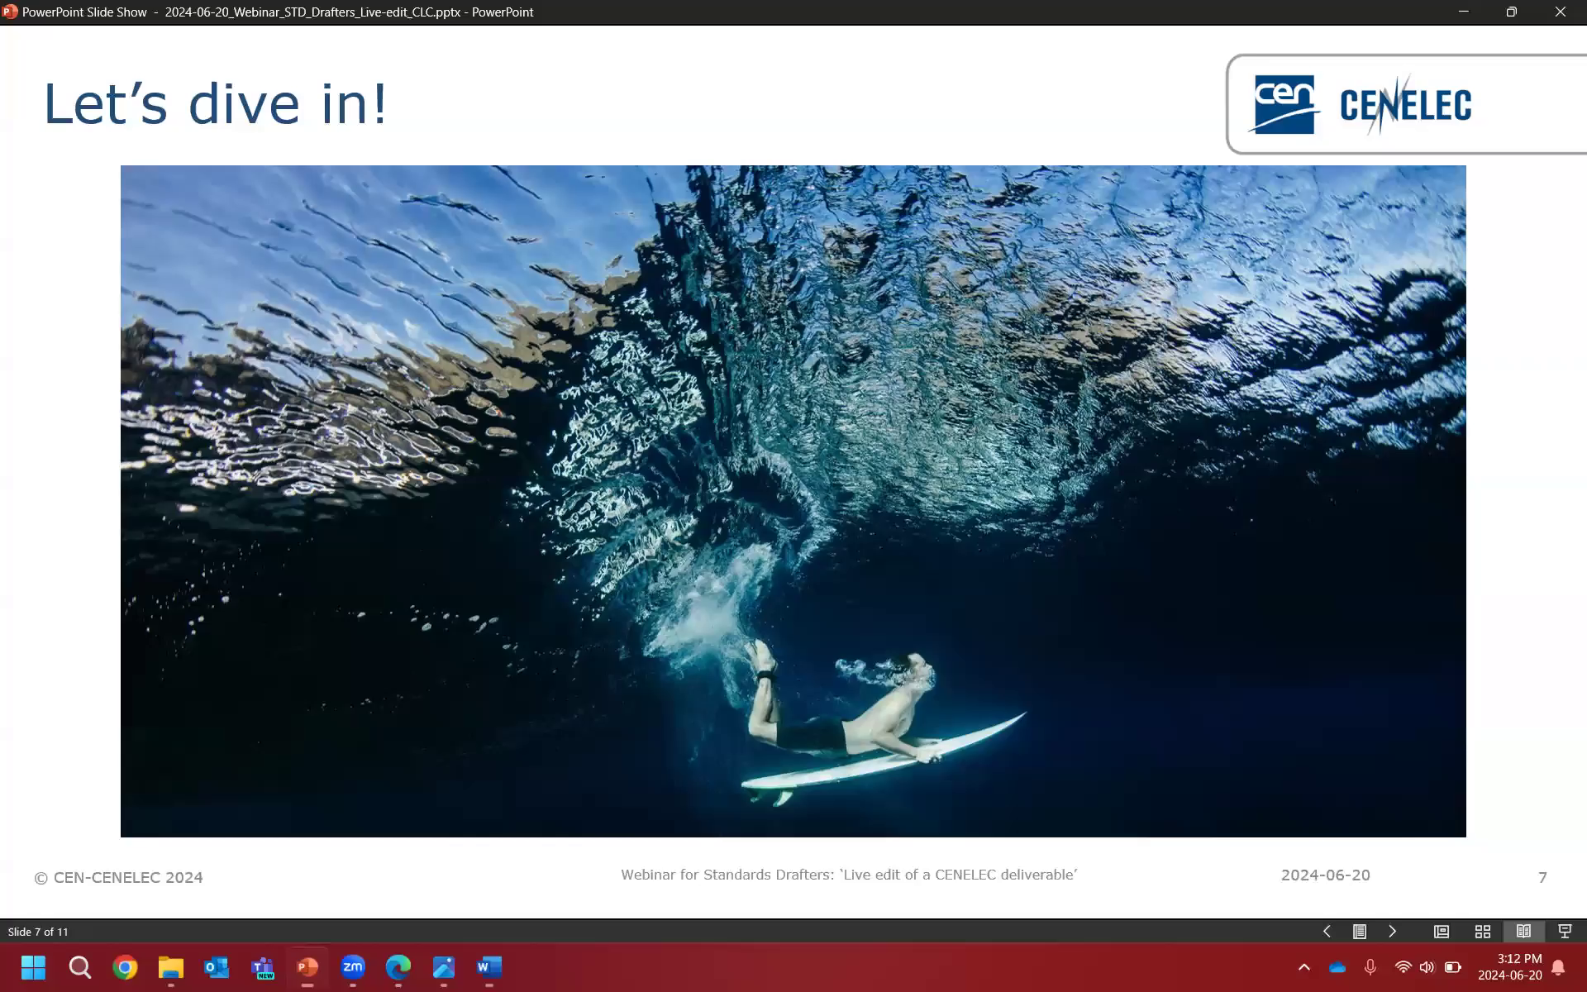
left_click(718, 571)
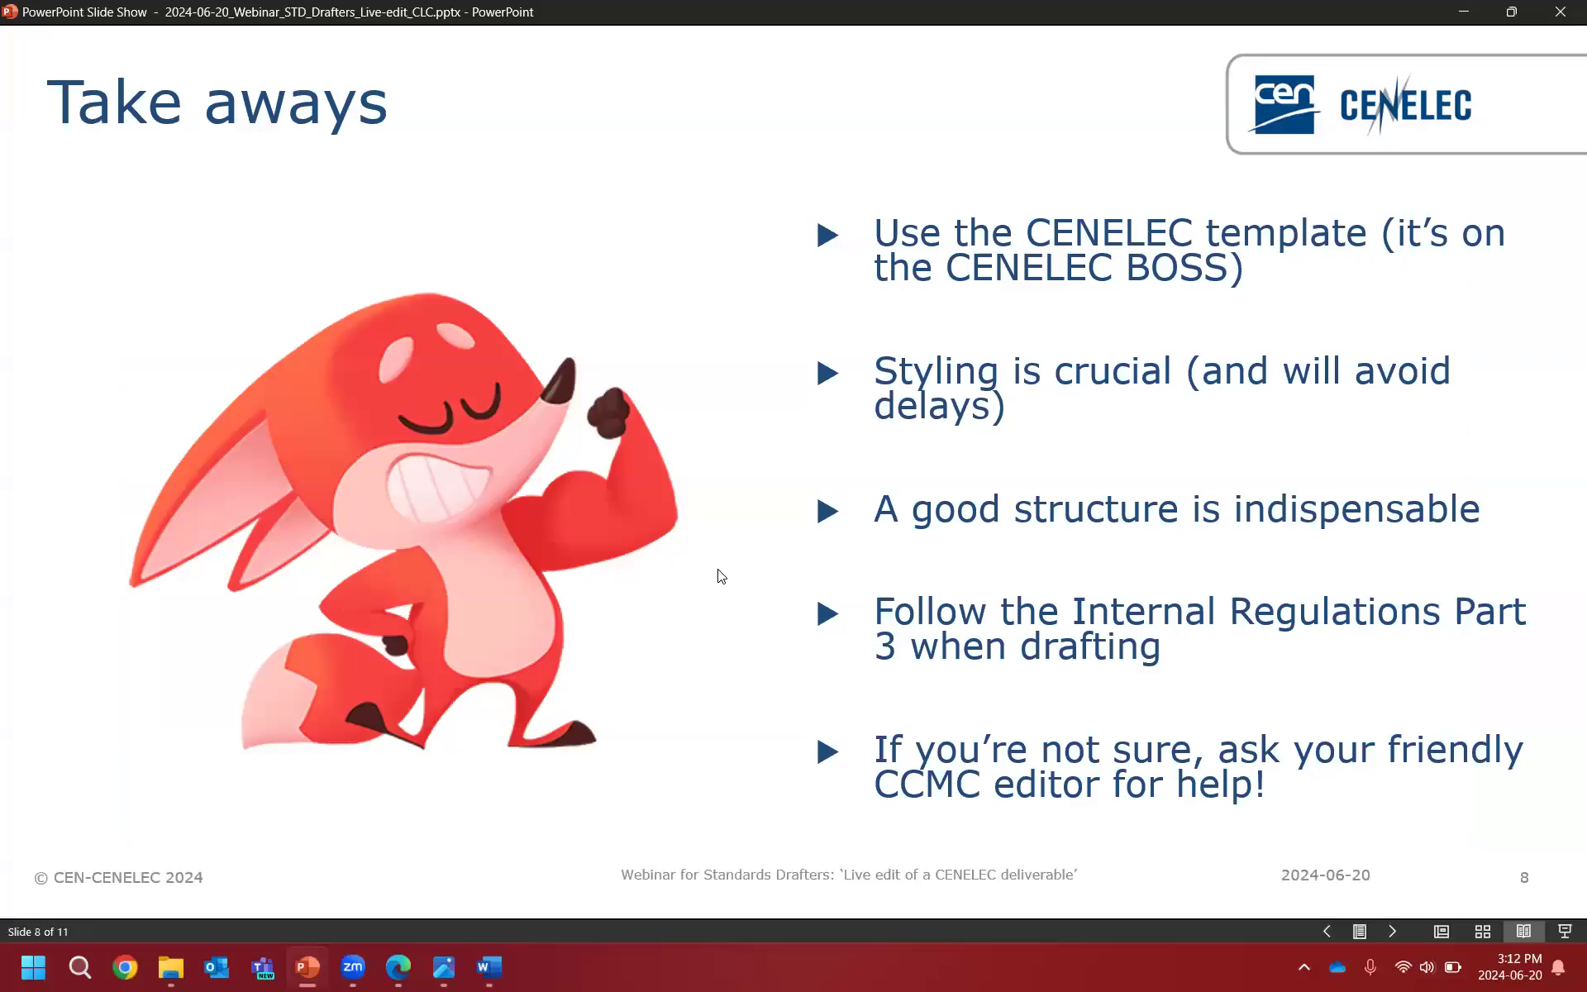